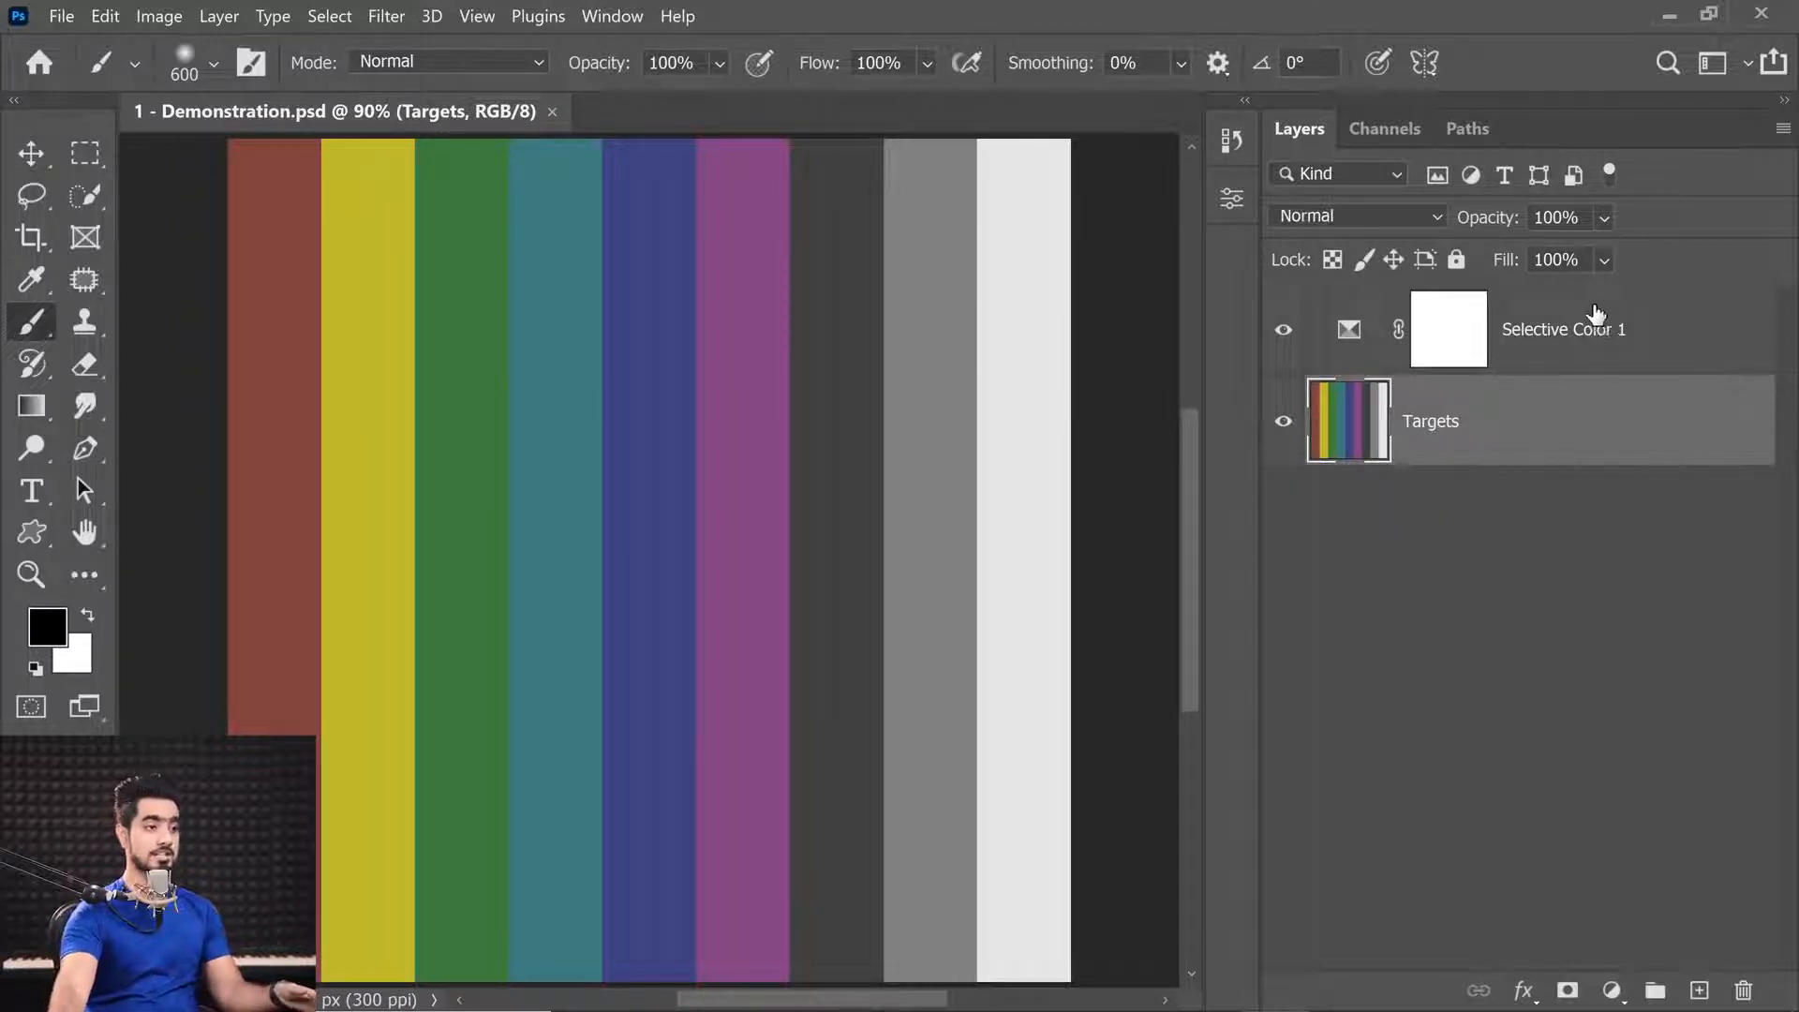
Step: Delete the existing Selective Color 1 adjustment layer and add a new Selective Color adjustment above the Targets layer
{"action": "left_click_drag", "start_coordinate": [1593, 336], "coordinate": [1744, 984]}
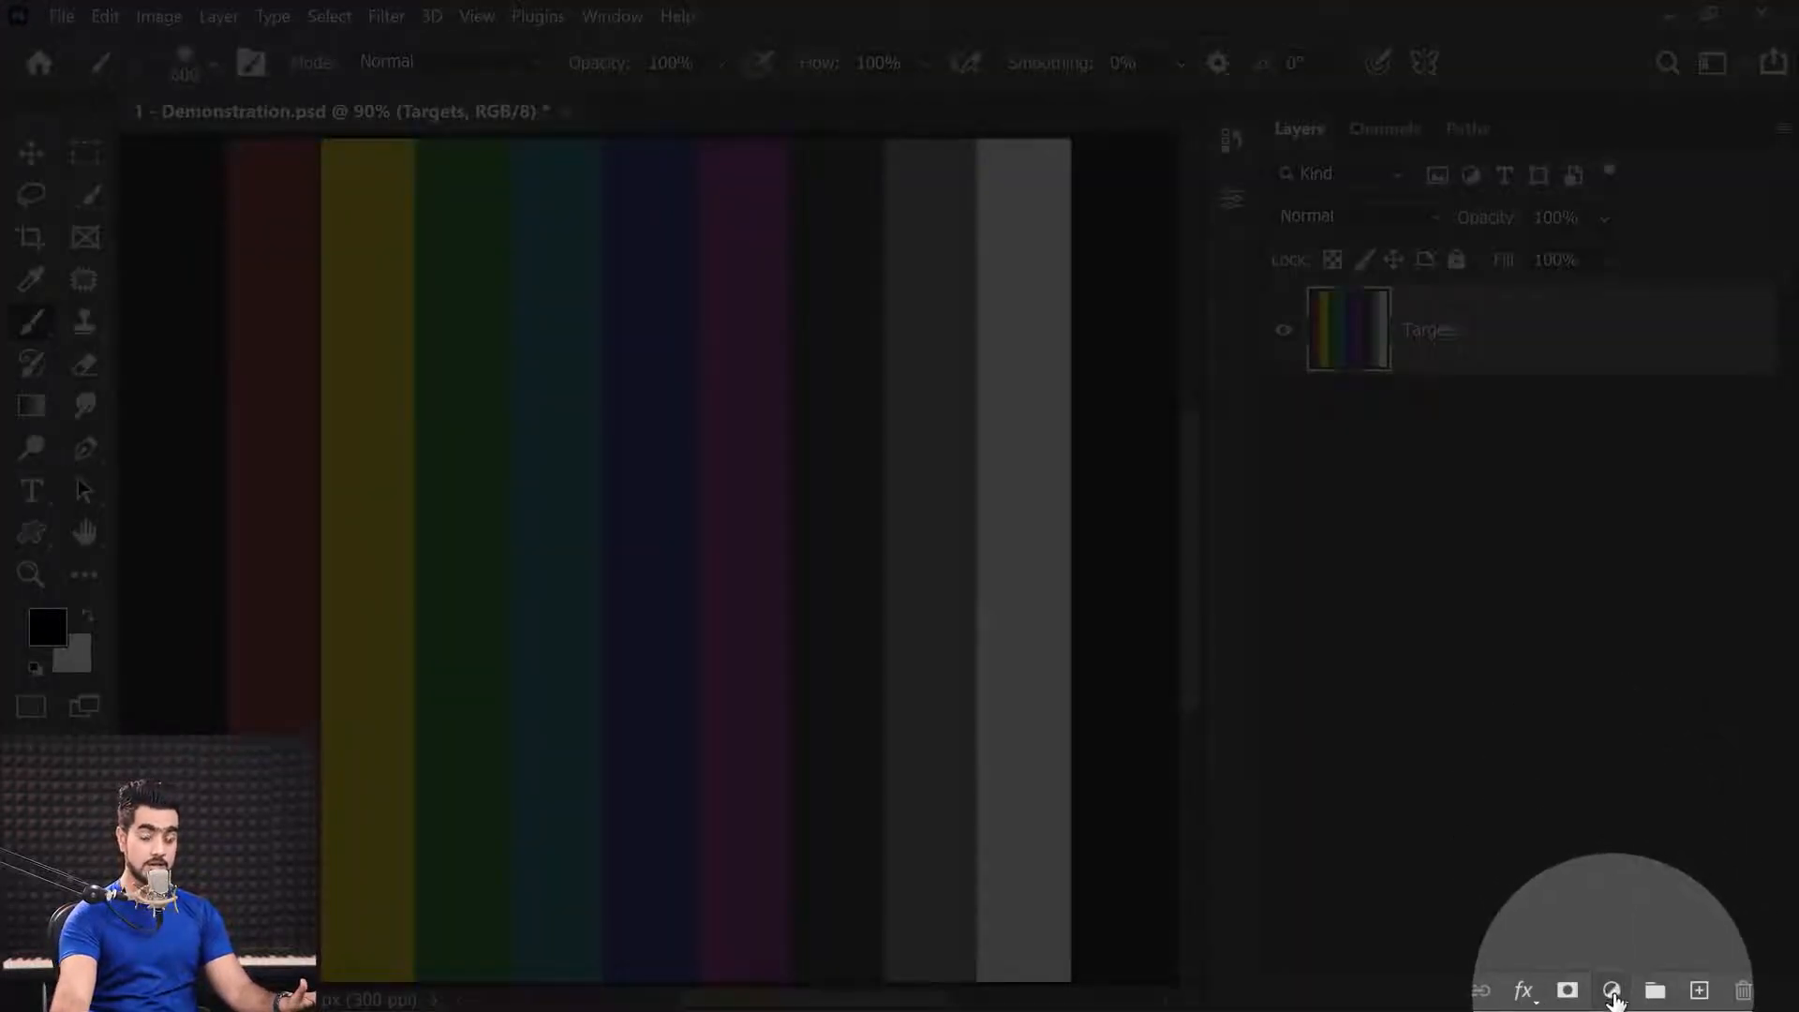
{"action": "left_click", "coordinate": [1612, 992]}
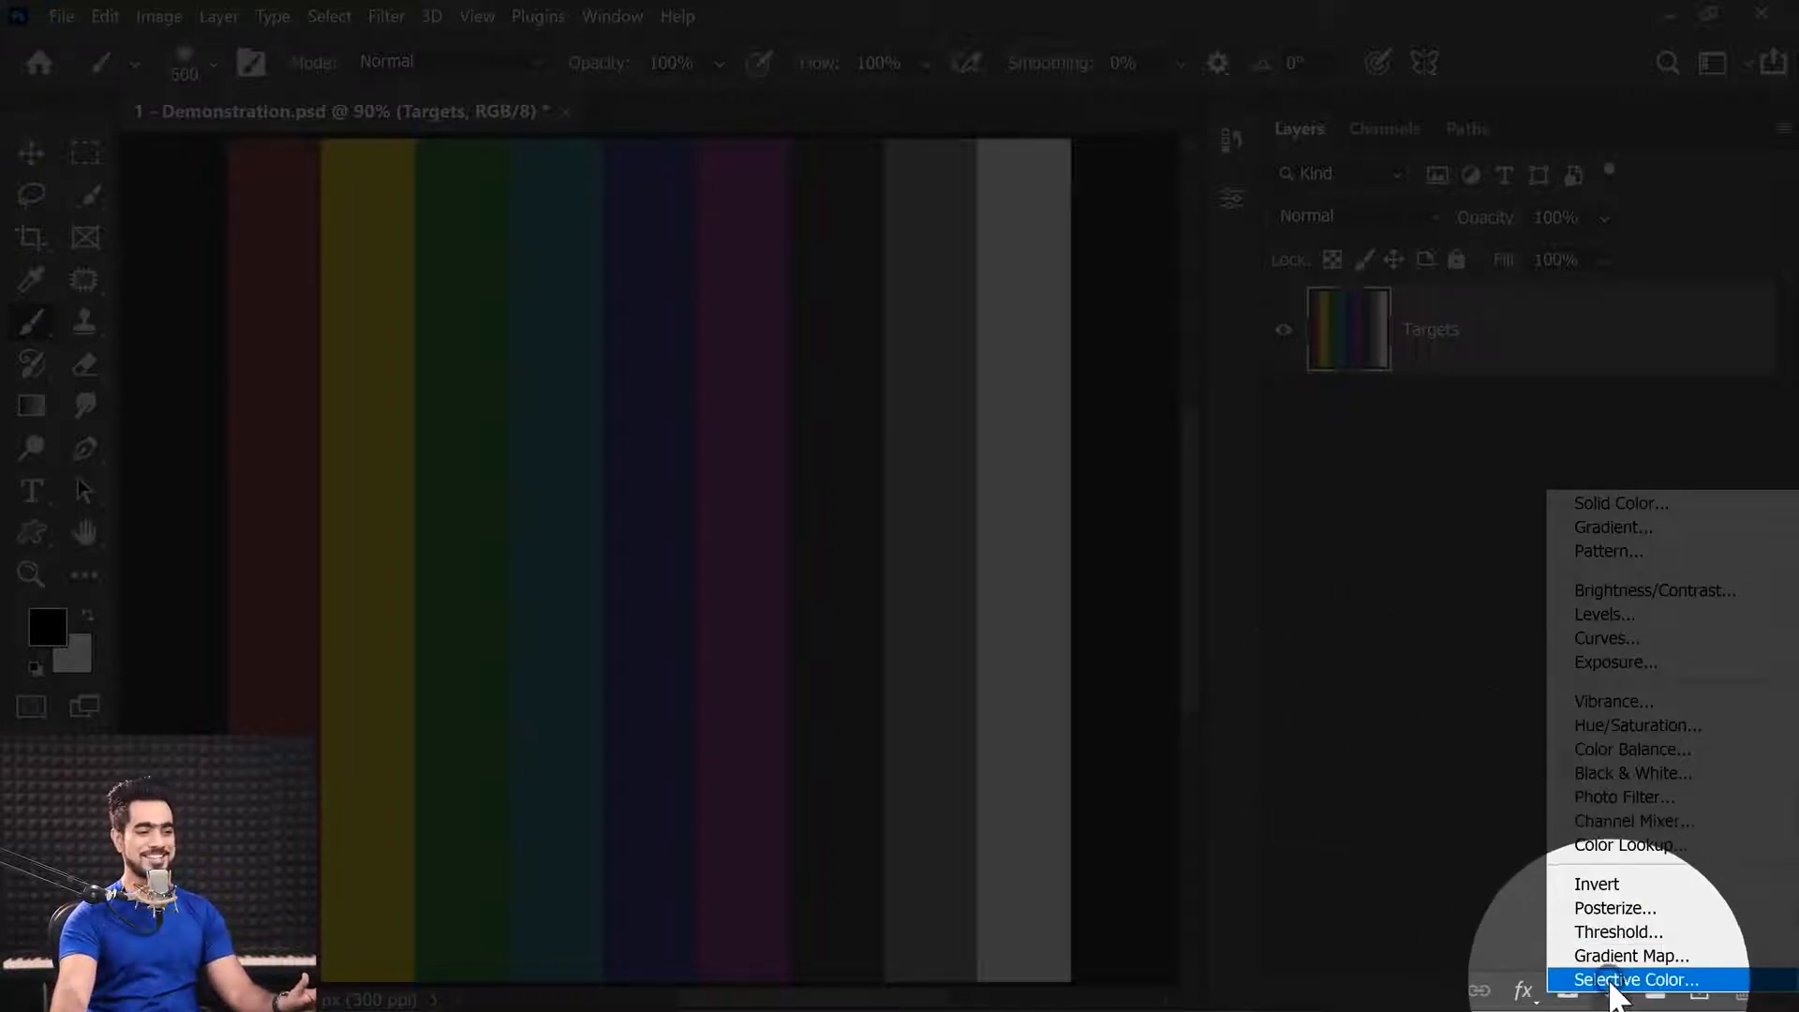
{"action": "left_click", "coordinate": [1607, 980]}
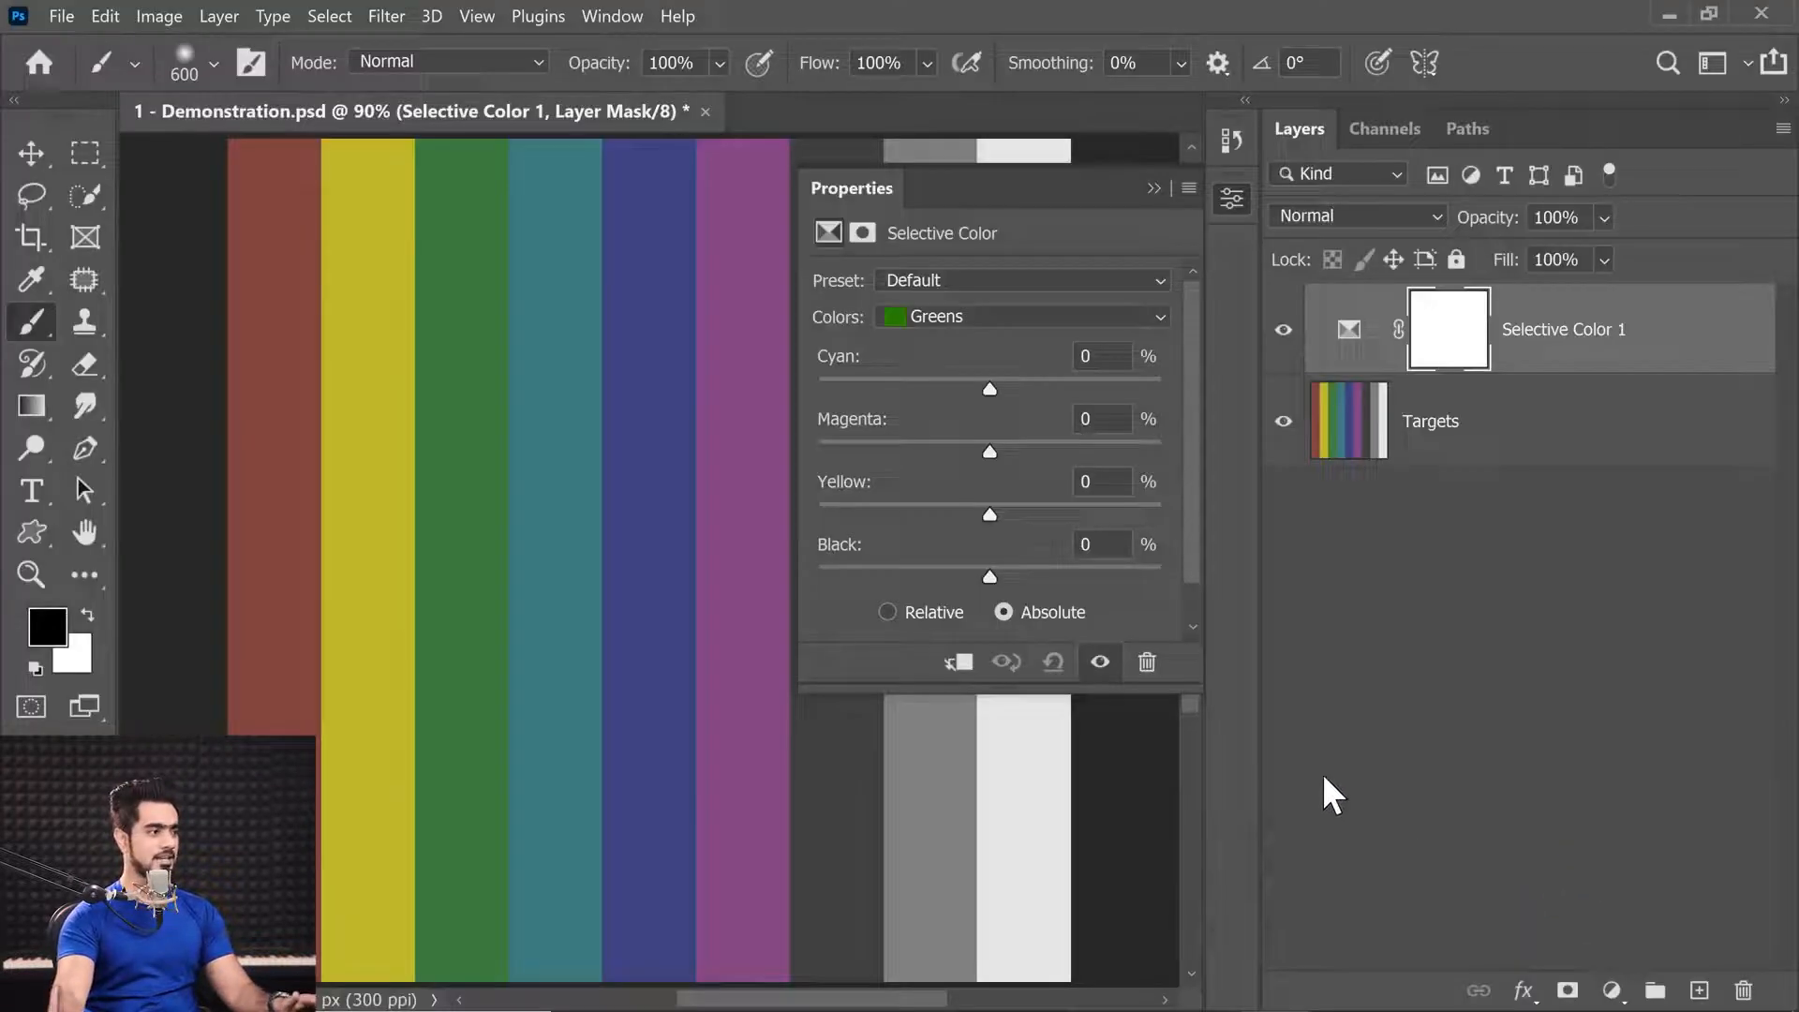
Step: Set the Selective Color adjustment to target the Reds, keeping all the color stripes in view
{"action": "left_click_drag", "start_coordinate": [594, 451], "coordinate": [553, 452]}
{"action": "left_click_drag", "start_coordinate": [580, 466], "coordinate": [414, 476]}
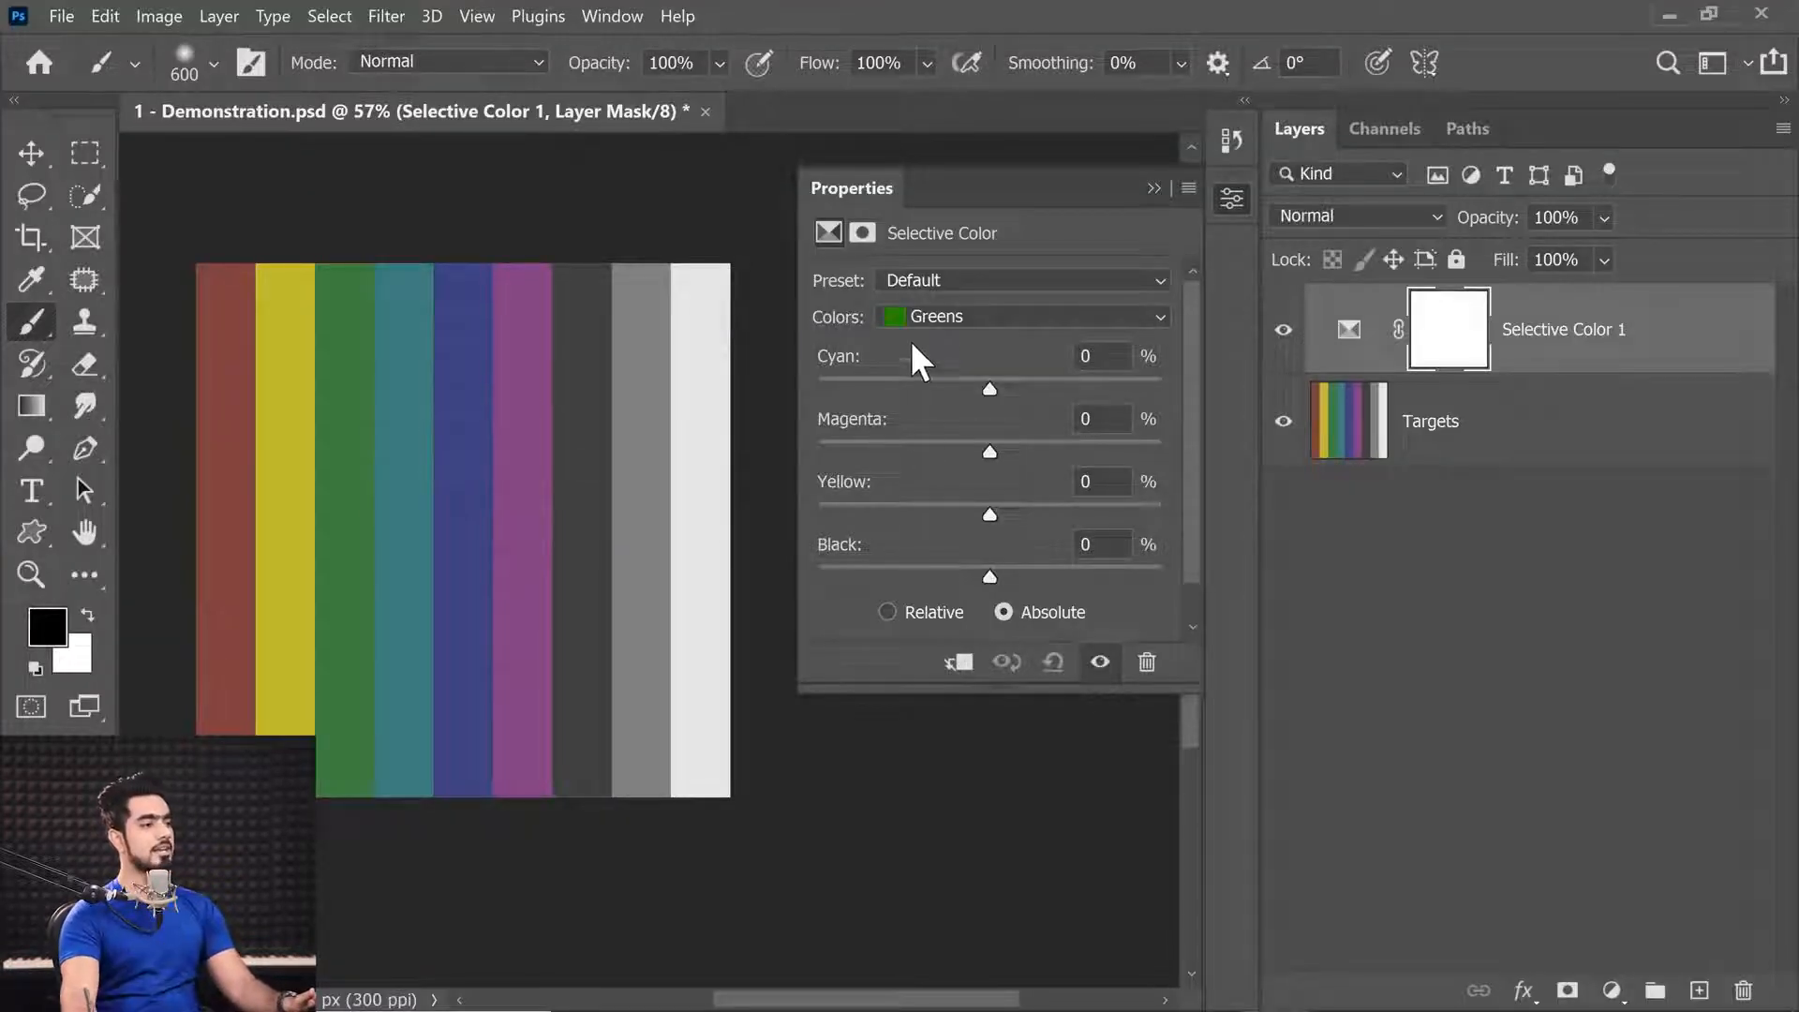
{"action": "left_click", "coordinate": [979, 308]}
{"action": "left_click", "coordinate": [982, 317]}
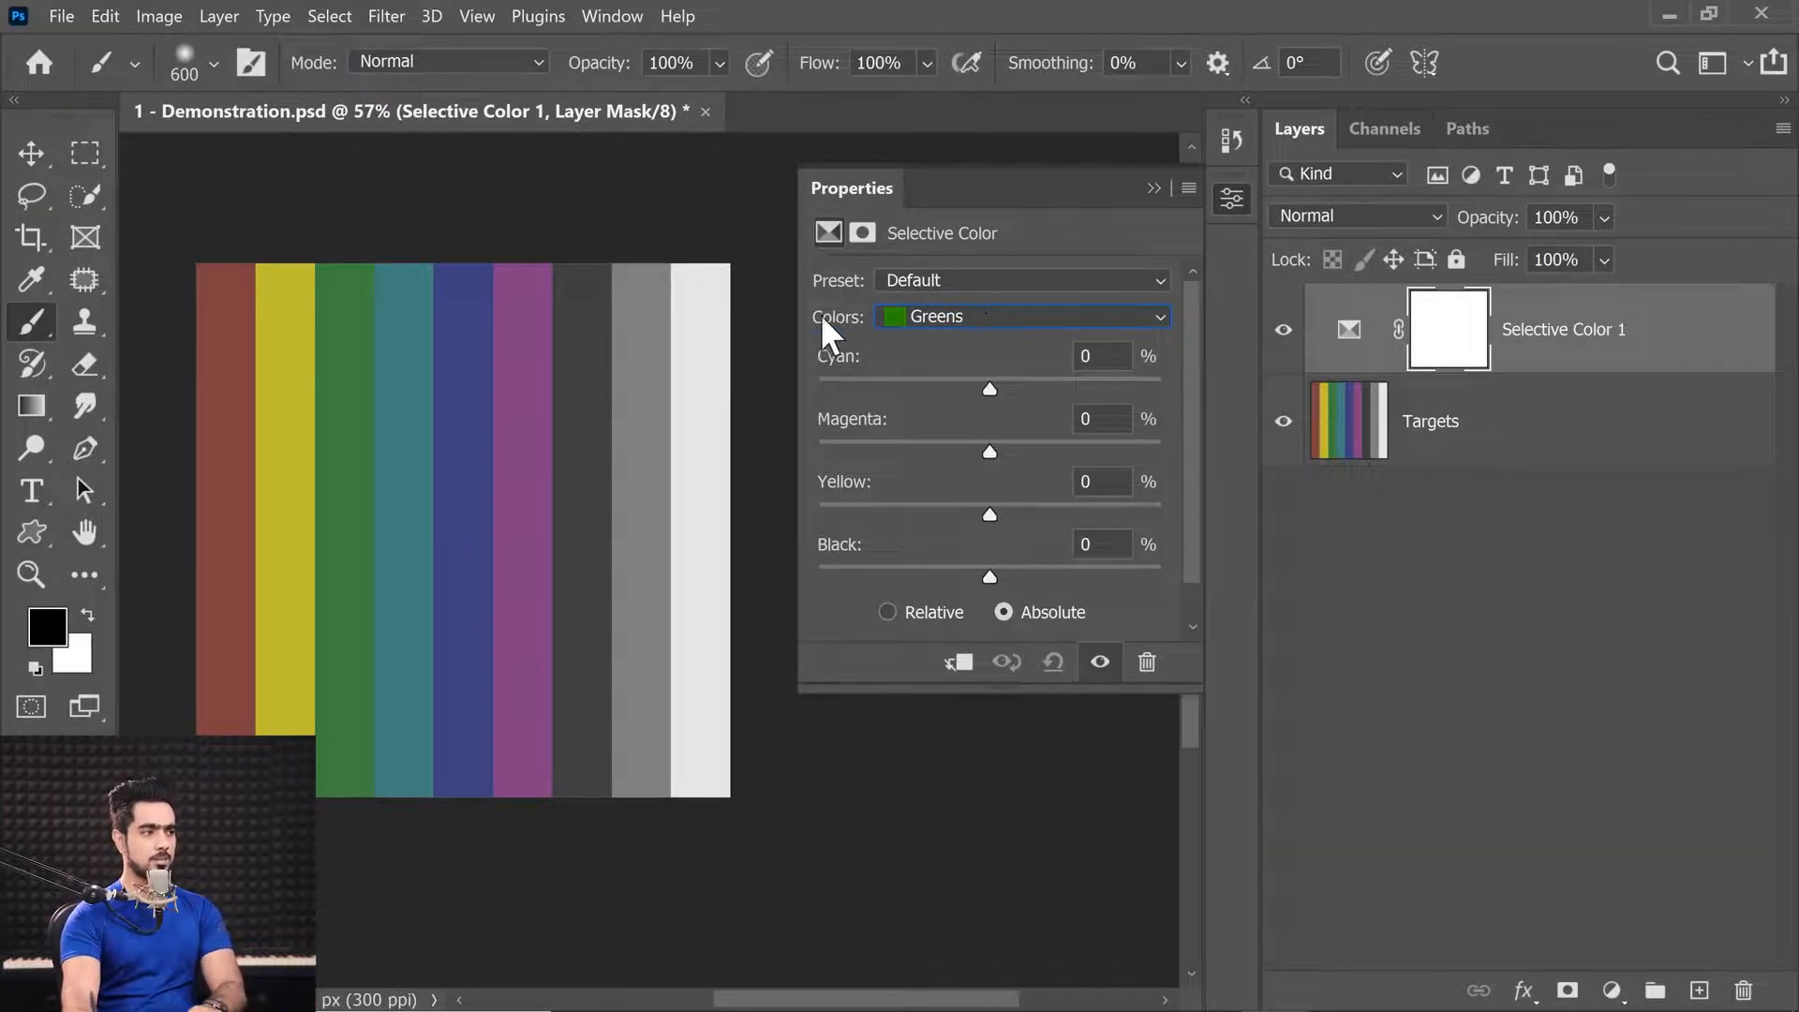
{"action": "left_click", "coordinate": [952, 314]}
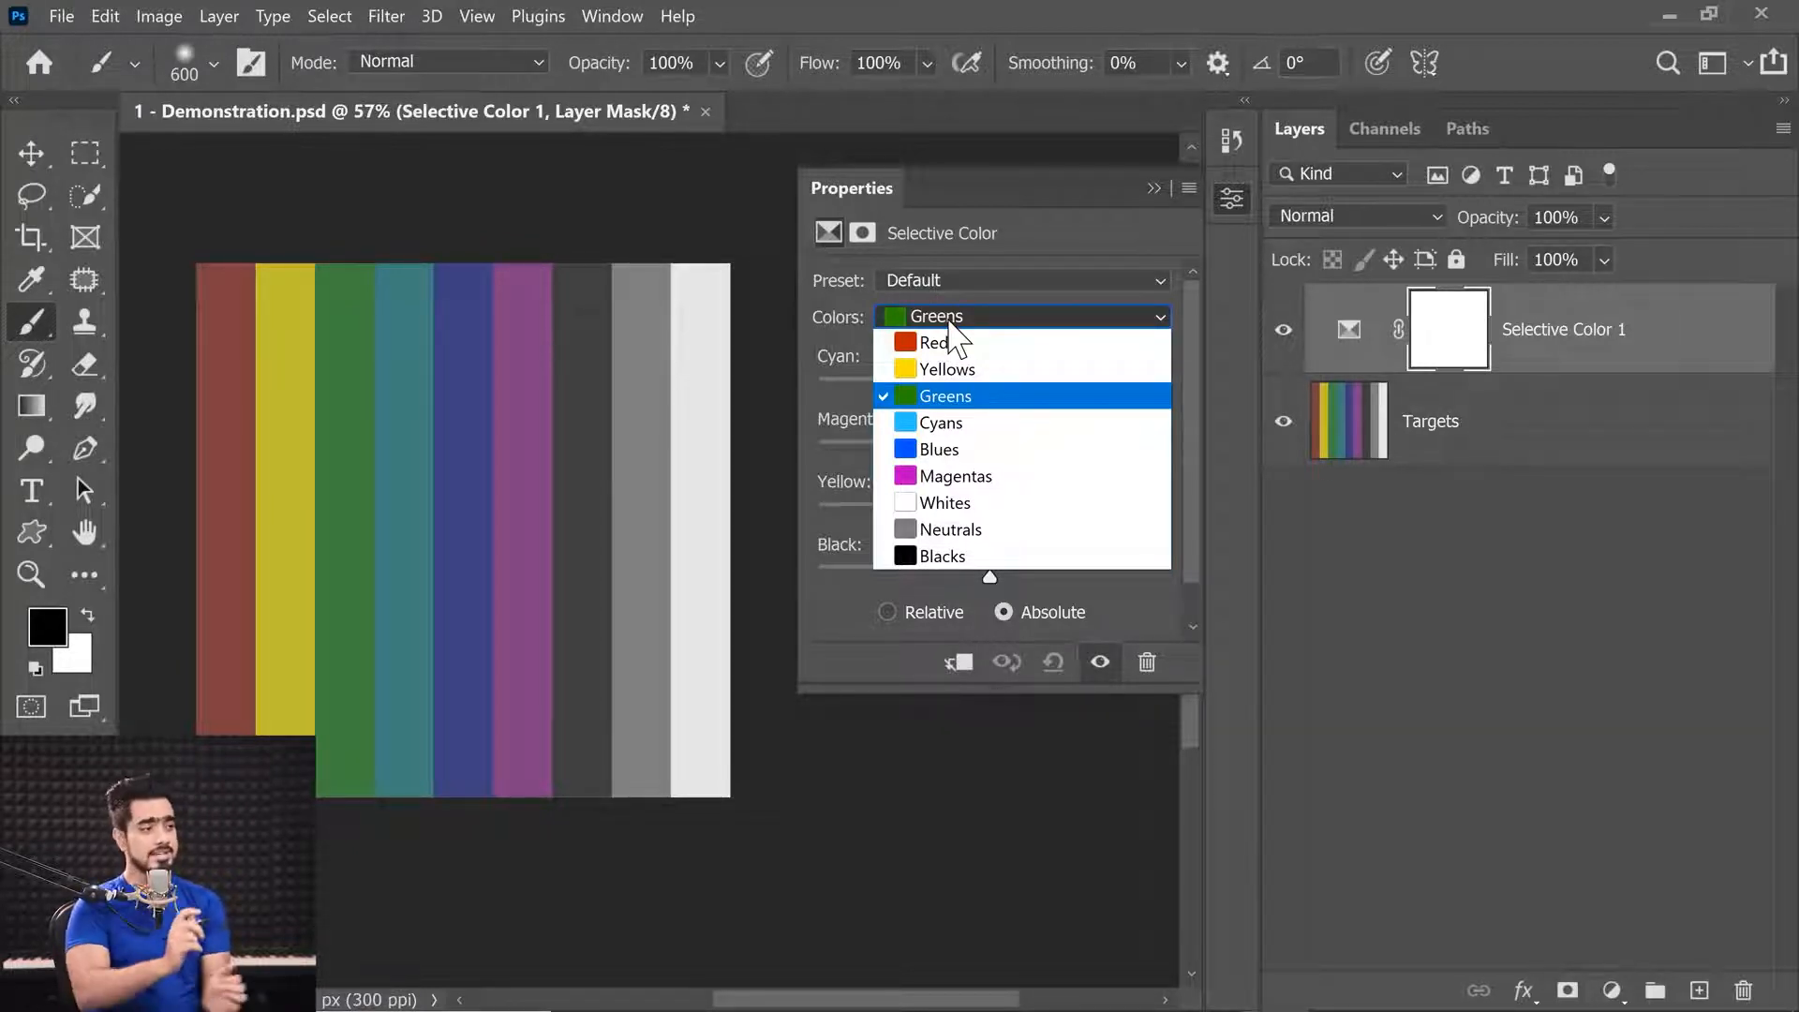
{"action": "left_click", "coordinate": [824, 311]}
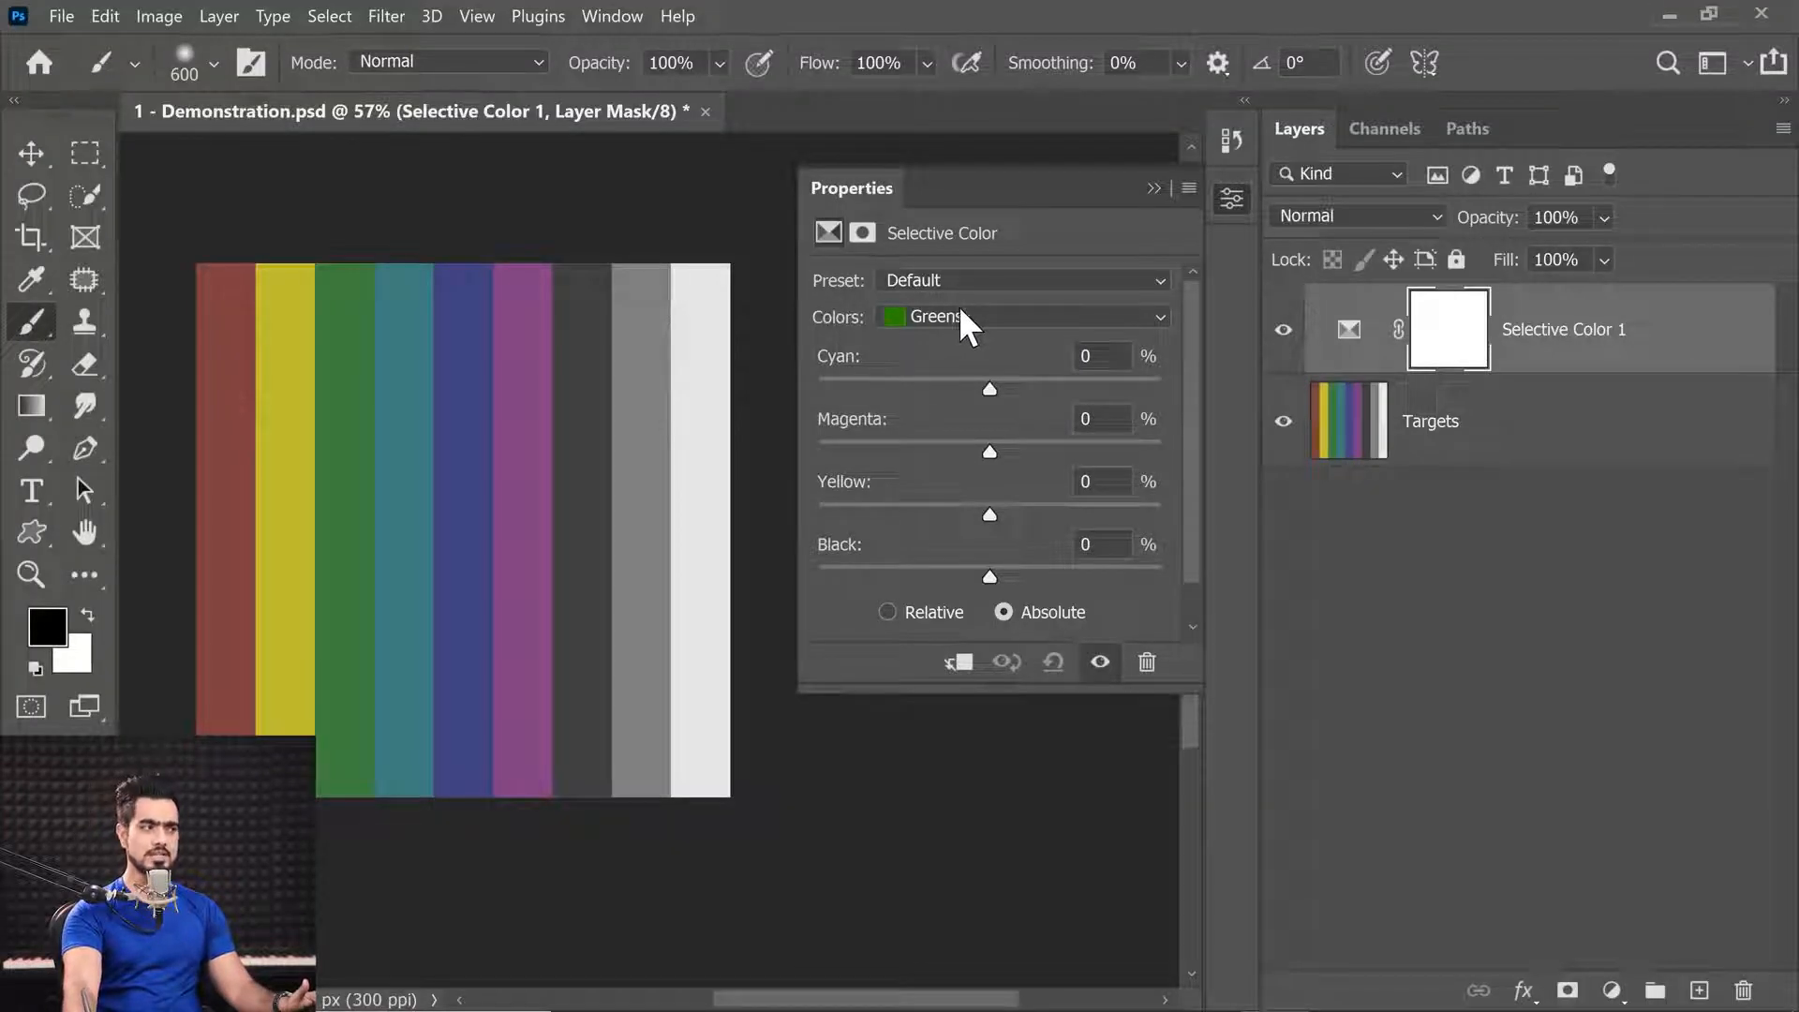
{"action": "left_click", "coordinate": [960, 306]}
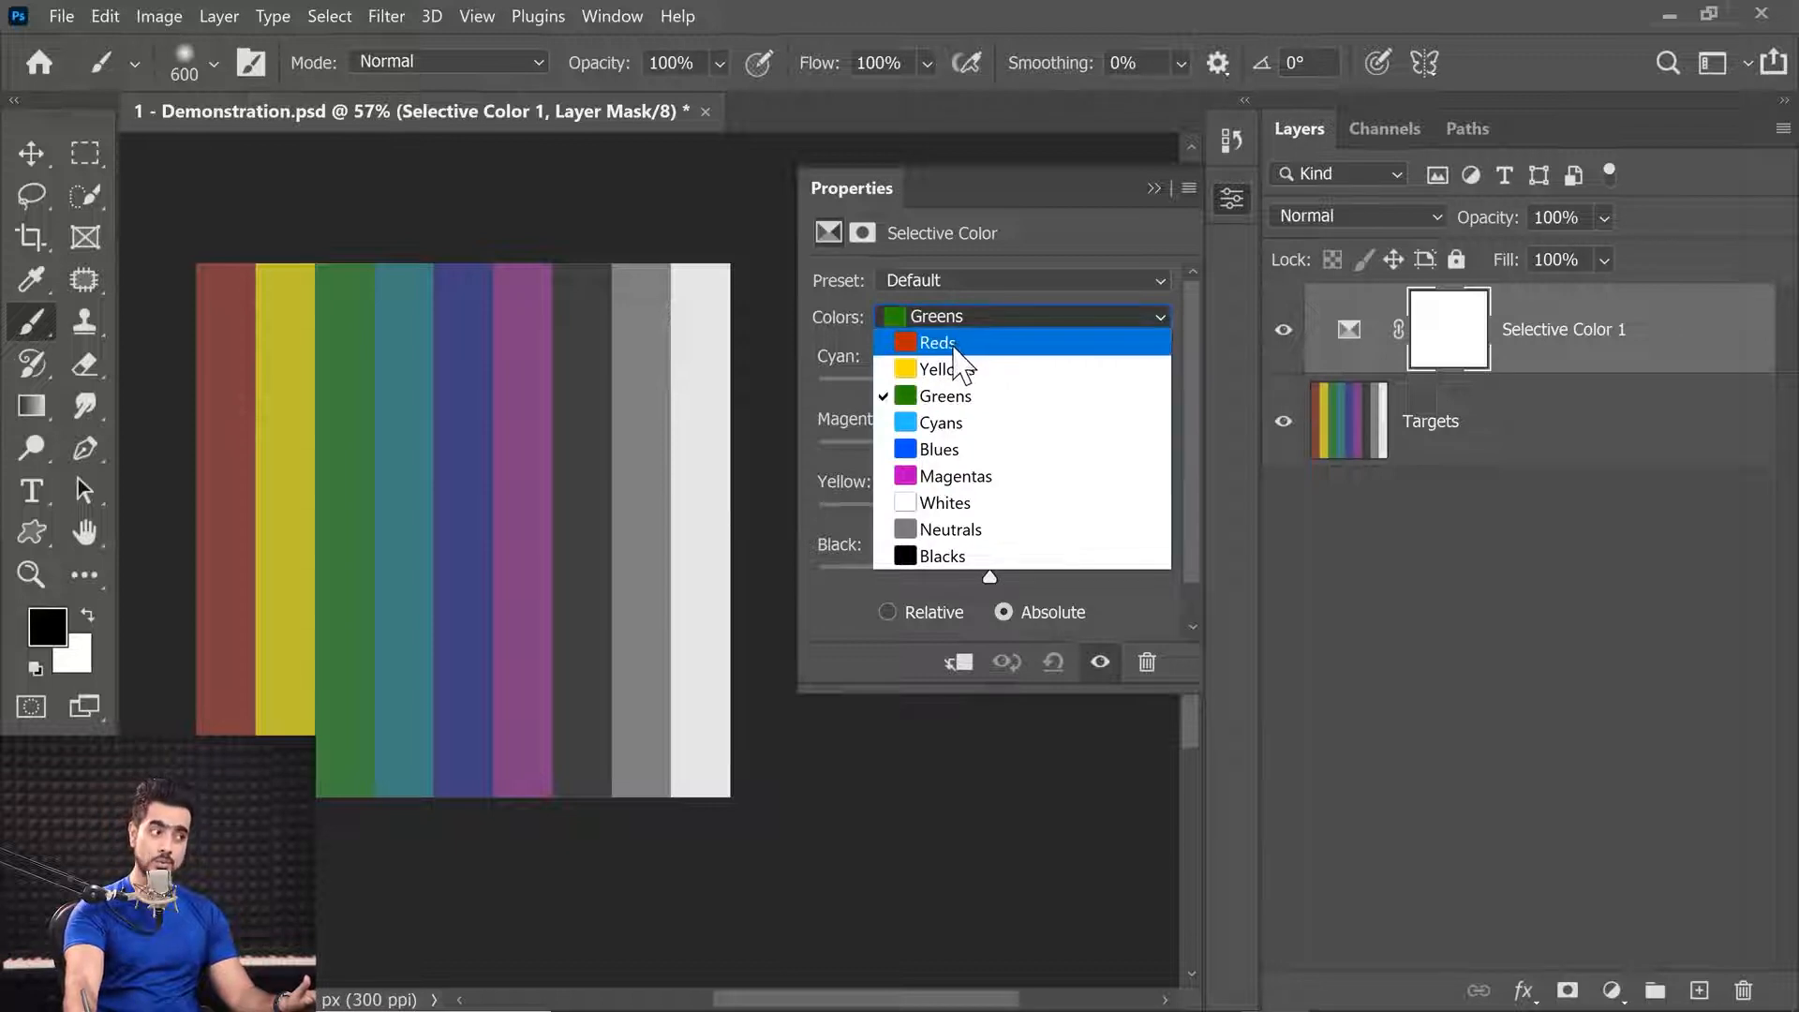
{"action": "left_click", "coordinate": [951, 345]}
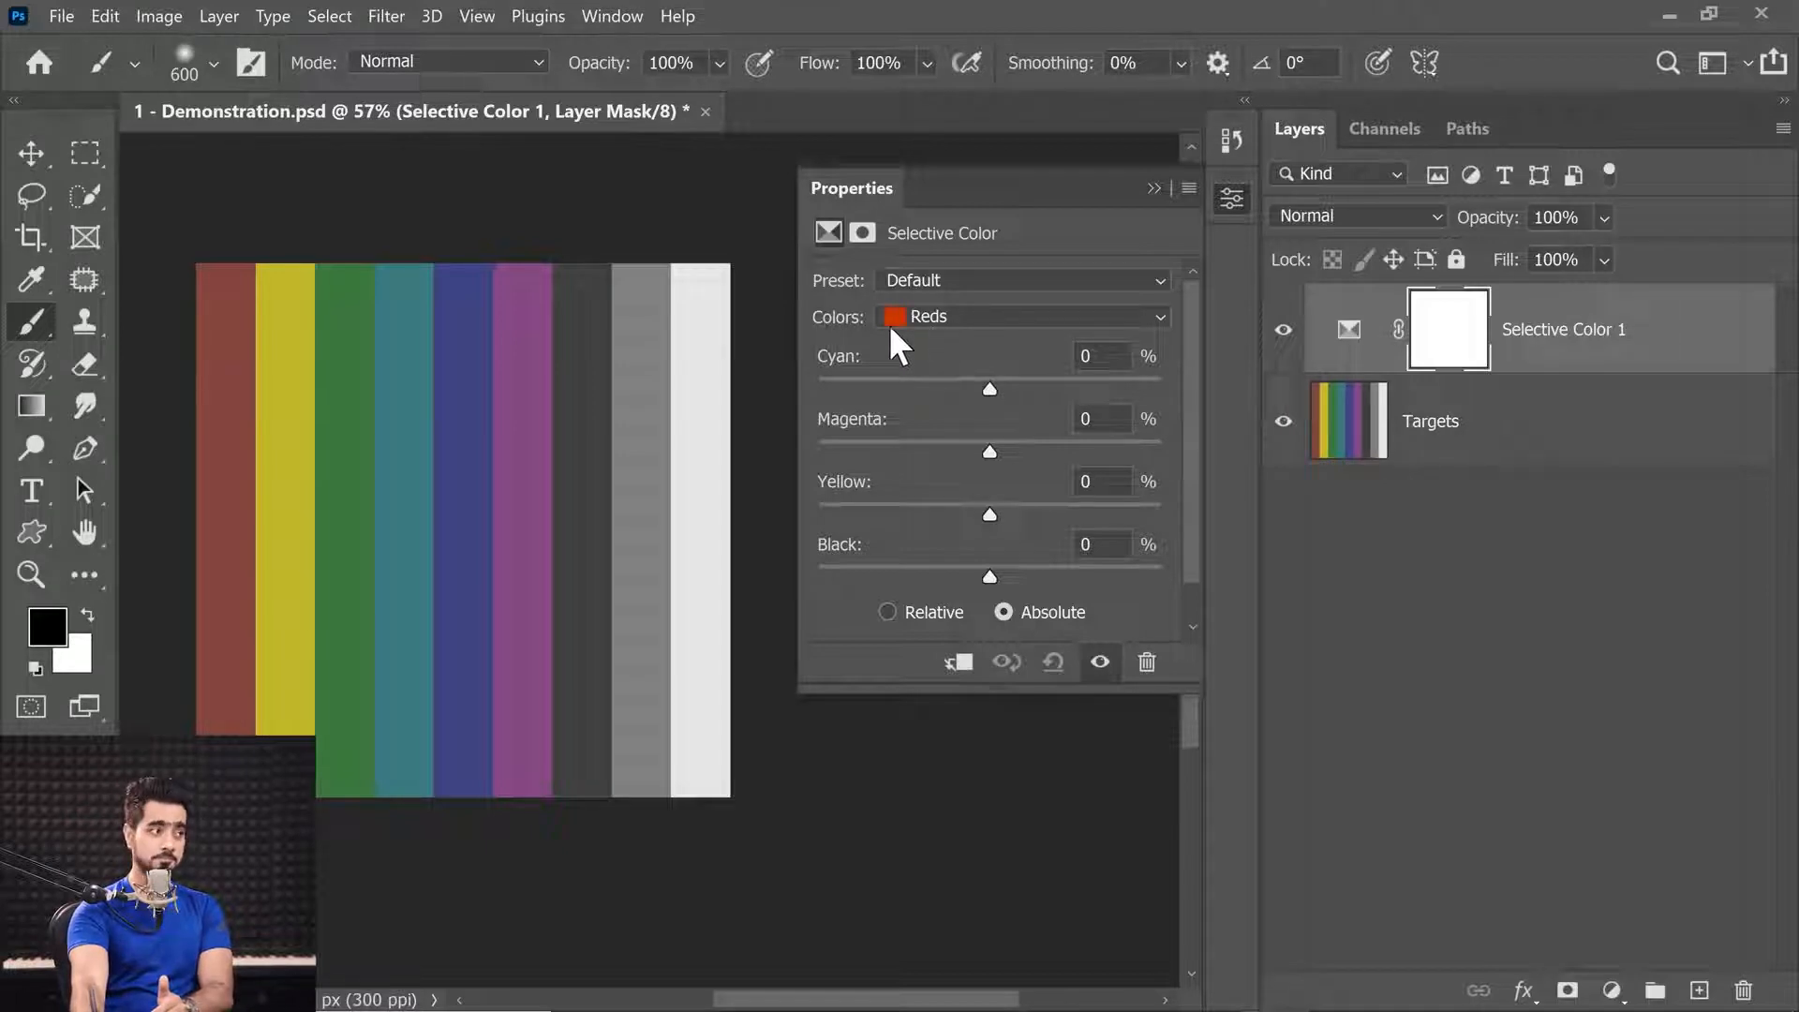
{"action": "left_click", "coordinate": [930, 272]}
{"action": "left_click", "coordinate": [926, 281]}
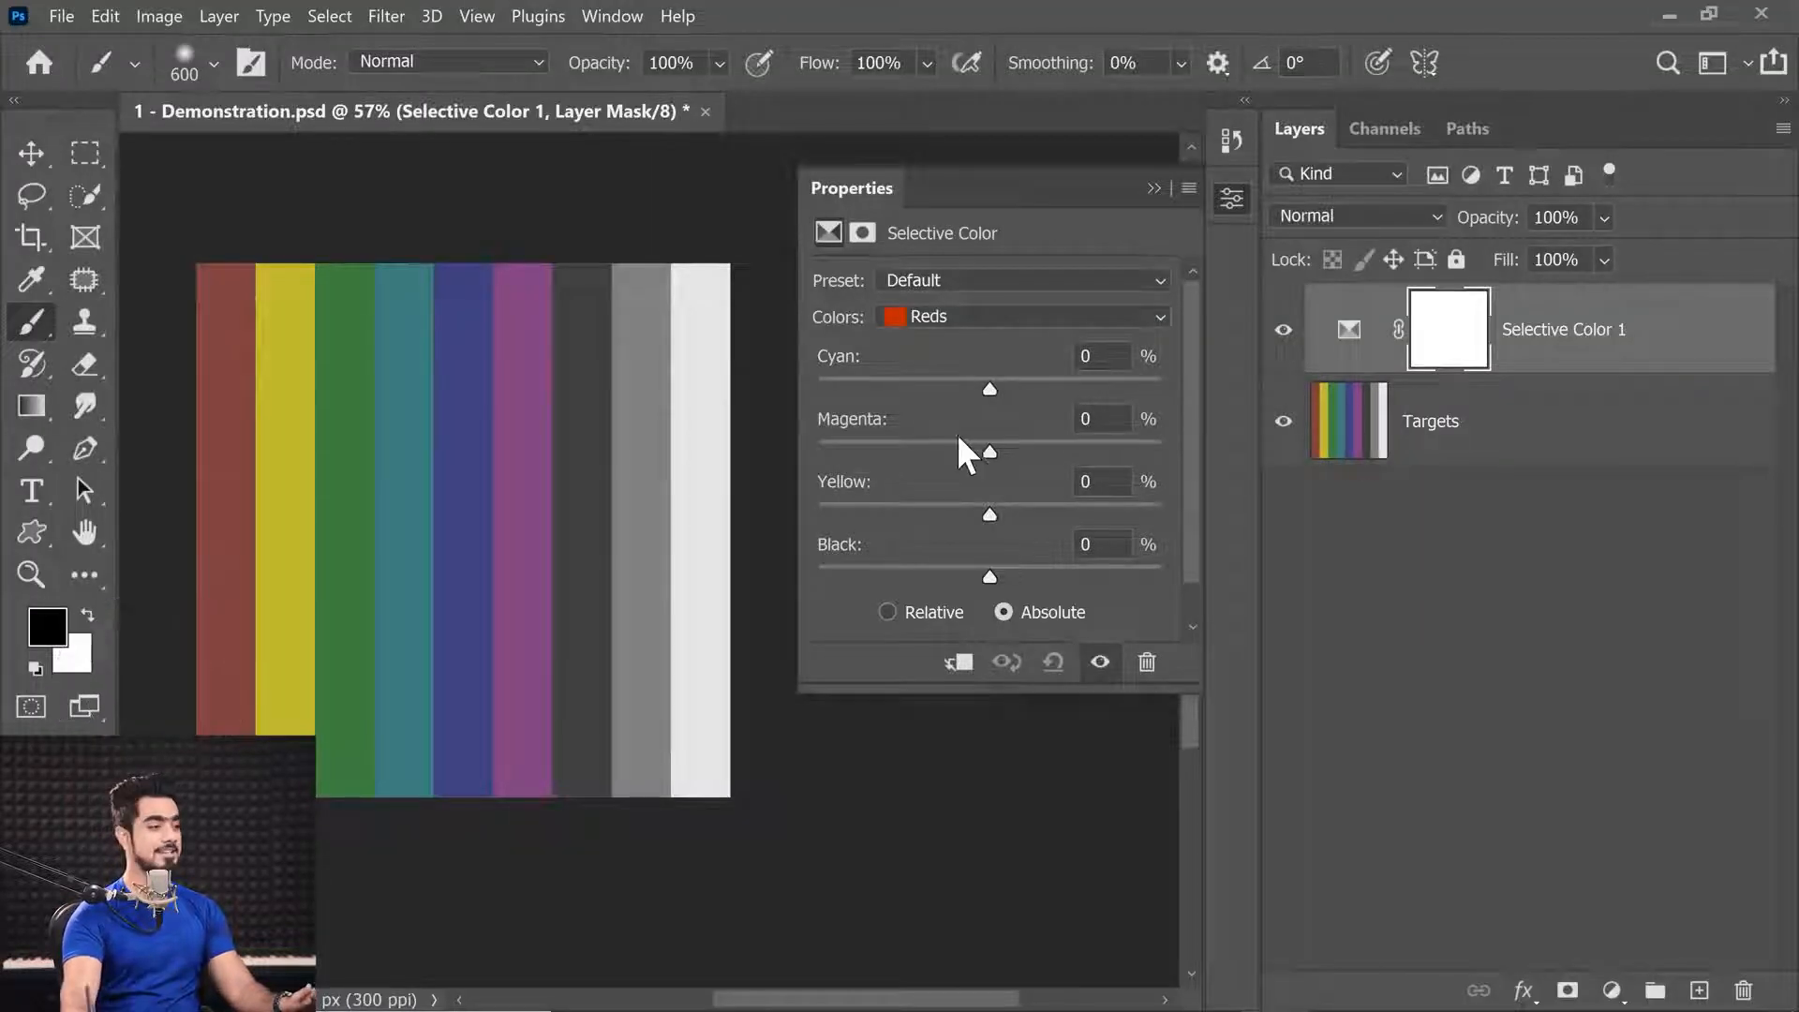
Step: Try the Reds at Cyan -15%, Magenta +46%, Yellow -15% and Black -30%, and reset the adjustment to its defaults
{"action": "left_click_drag", "start_coordinate": [991, 388], "coordinate": [1095, 457]}
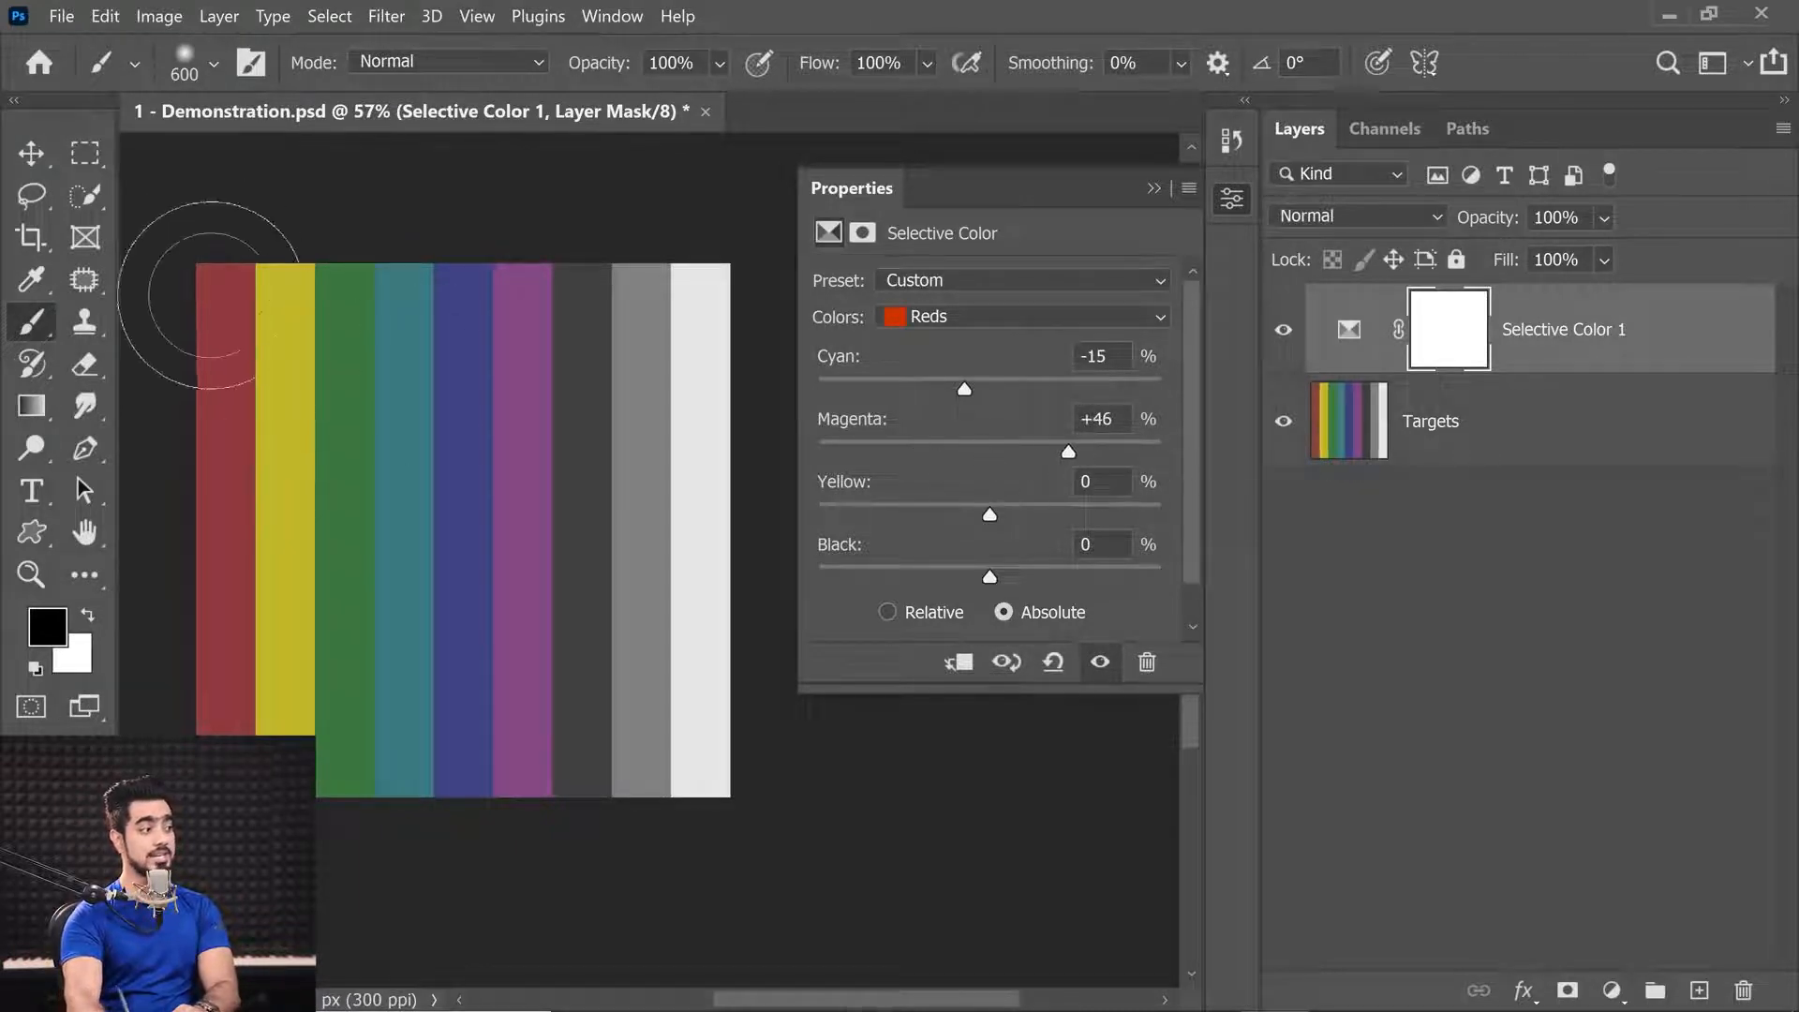
{"action": "left_click_drag", "start_coordinate": [939, 513], "coordinate": [964, 513]}
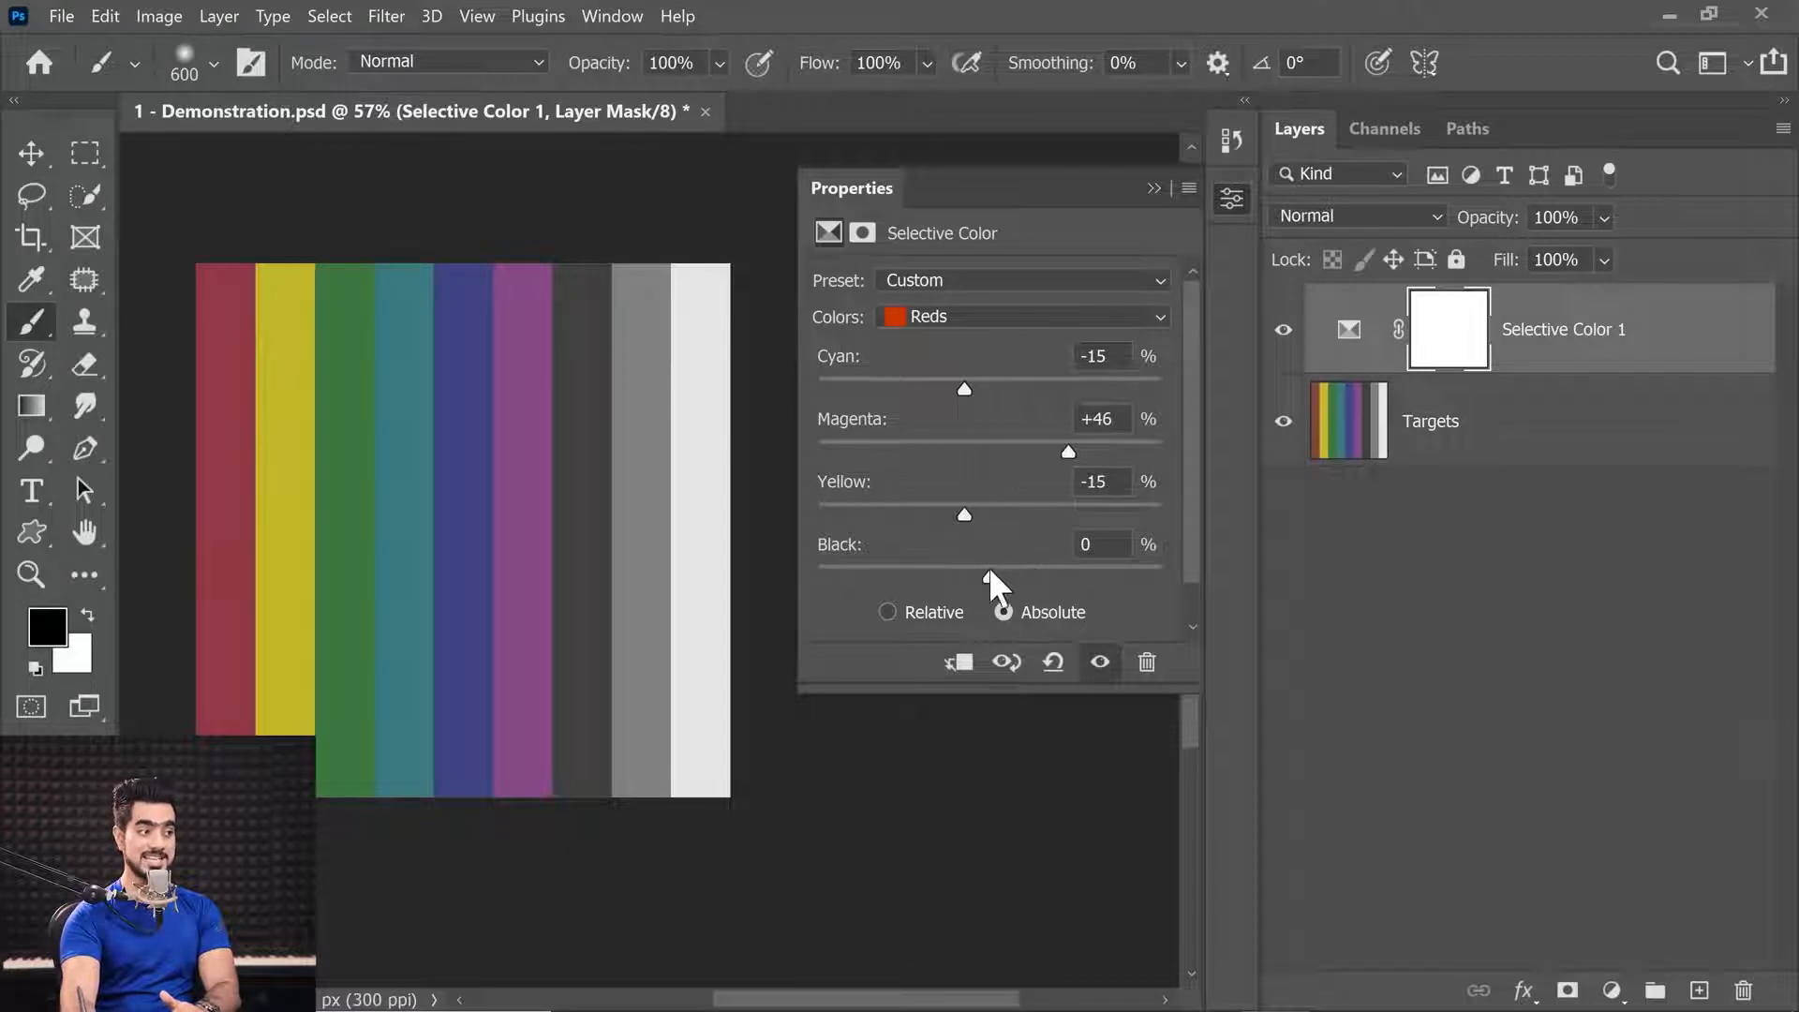
{"action": "left_click_drag", "start_coordinate": [987, 576], "coordinate": [950, 583]}
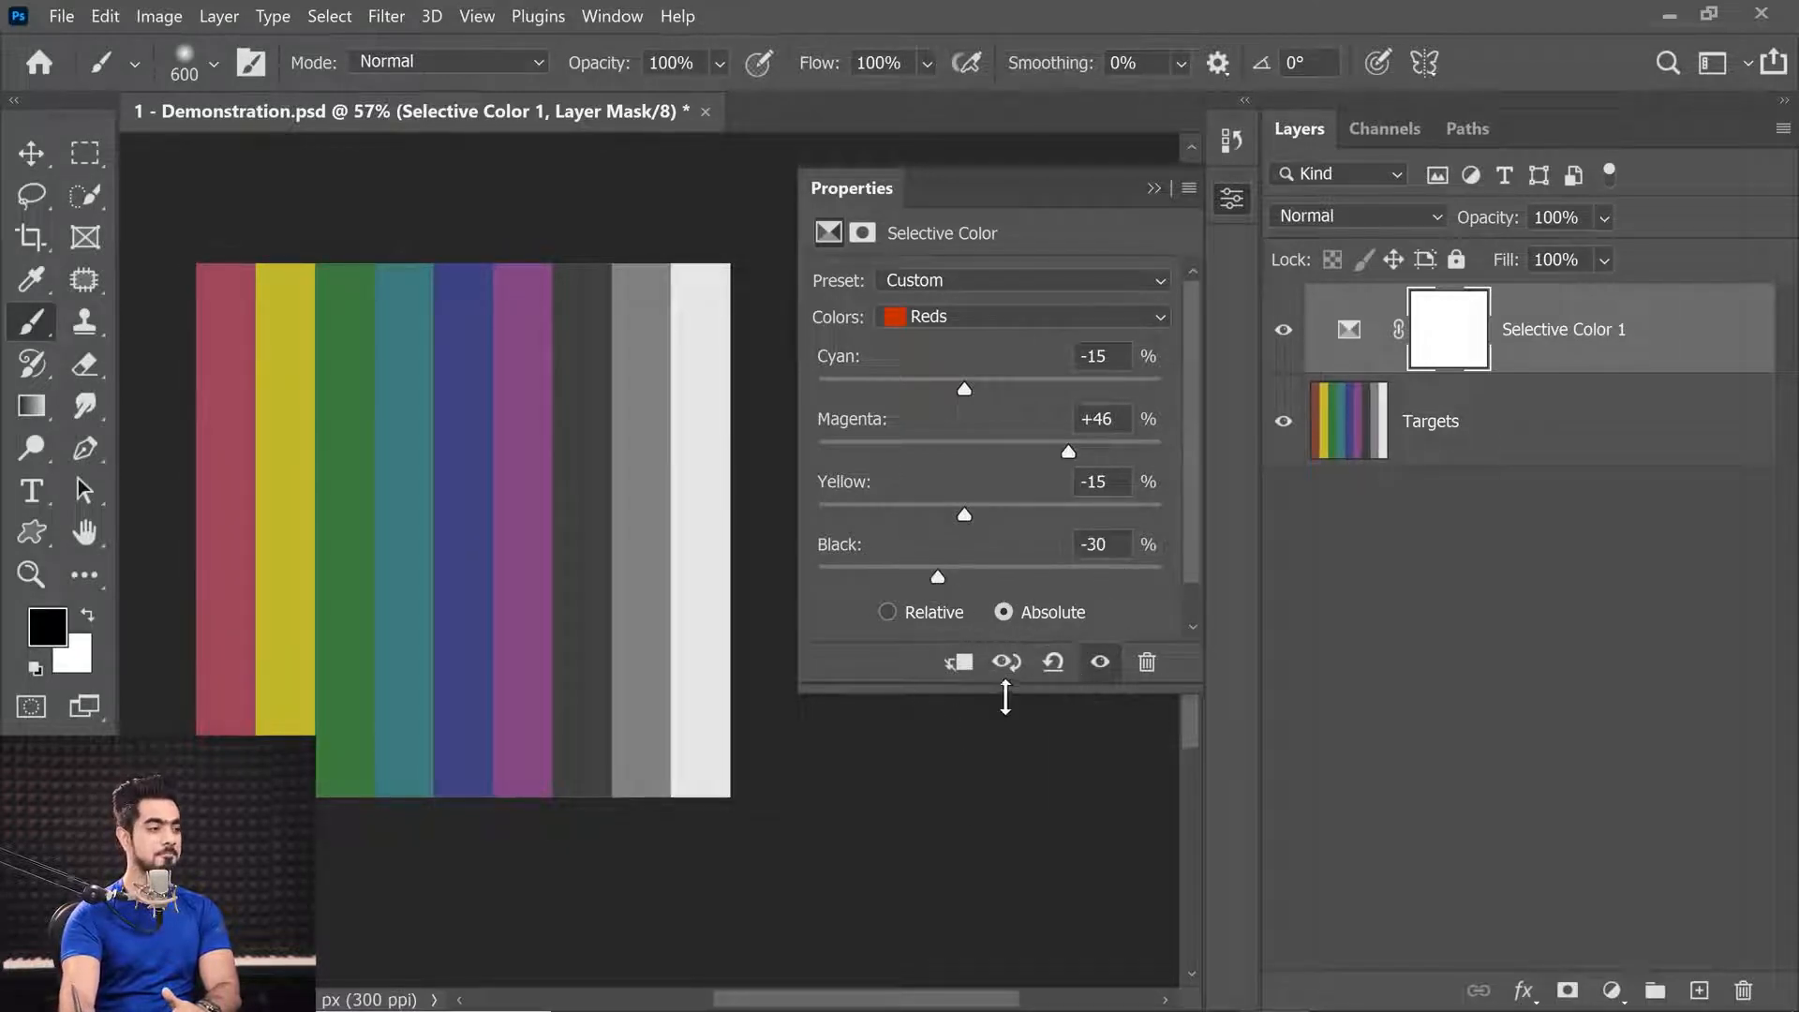
{"action": "left_click_drag", "start_coordinate": [1005, 694], "coordinate": [1020, 810]}
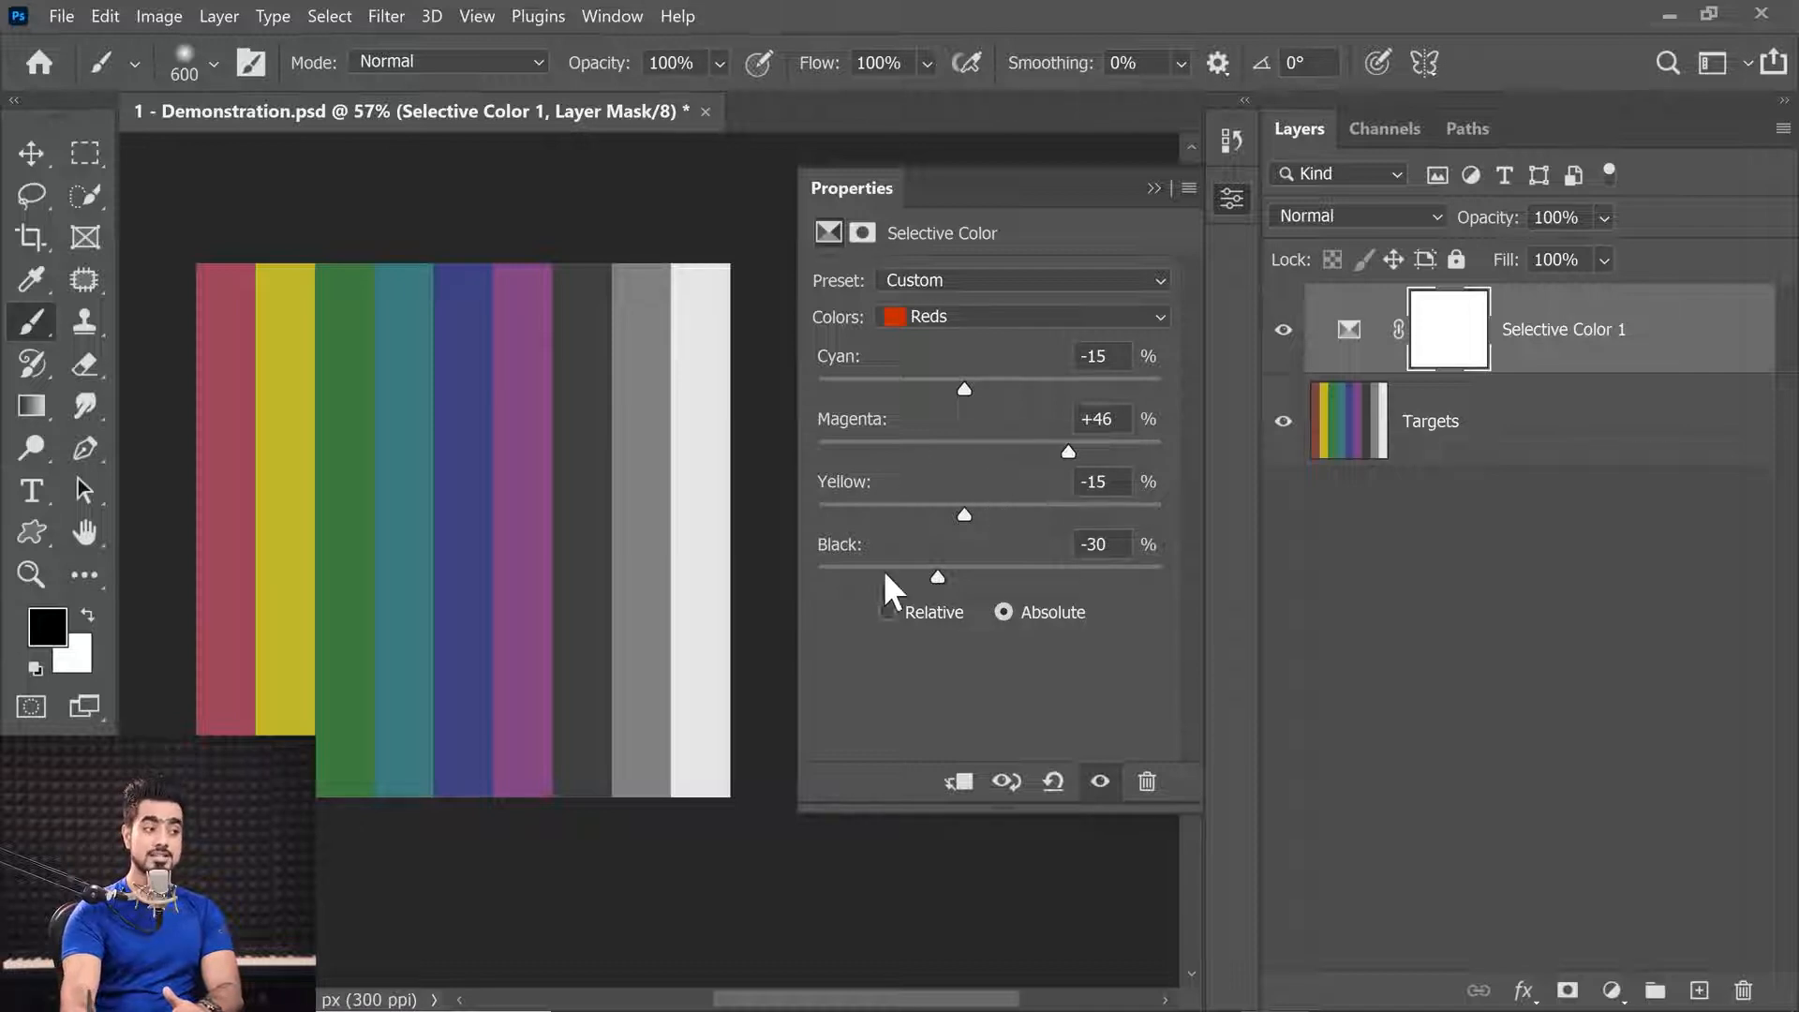
{"action": "left_click", "coordinate": [1053, 783]}
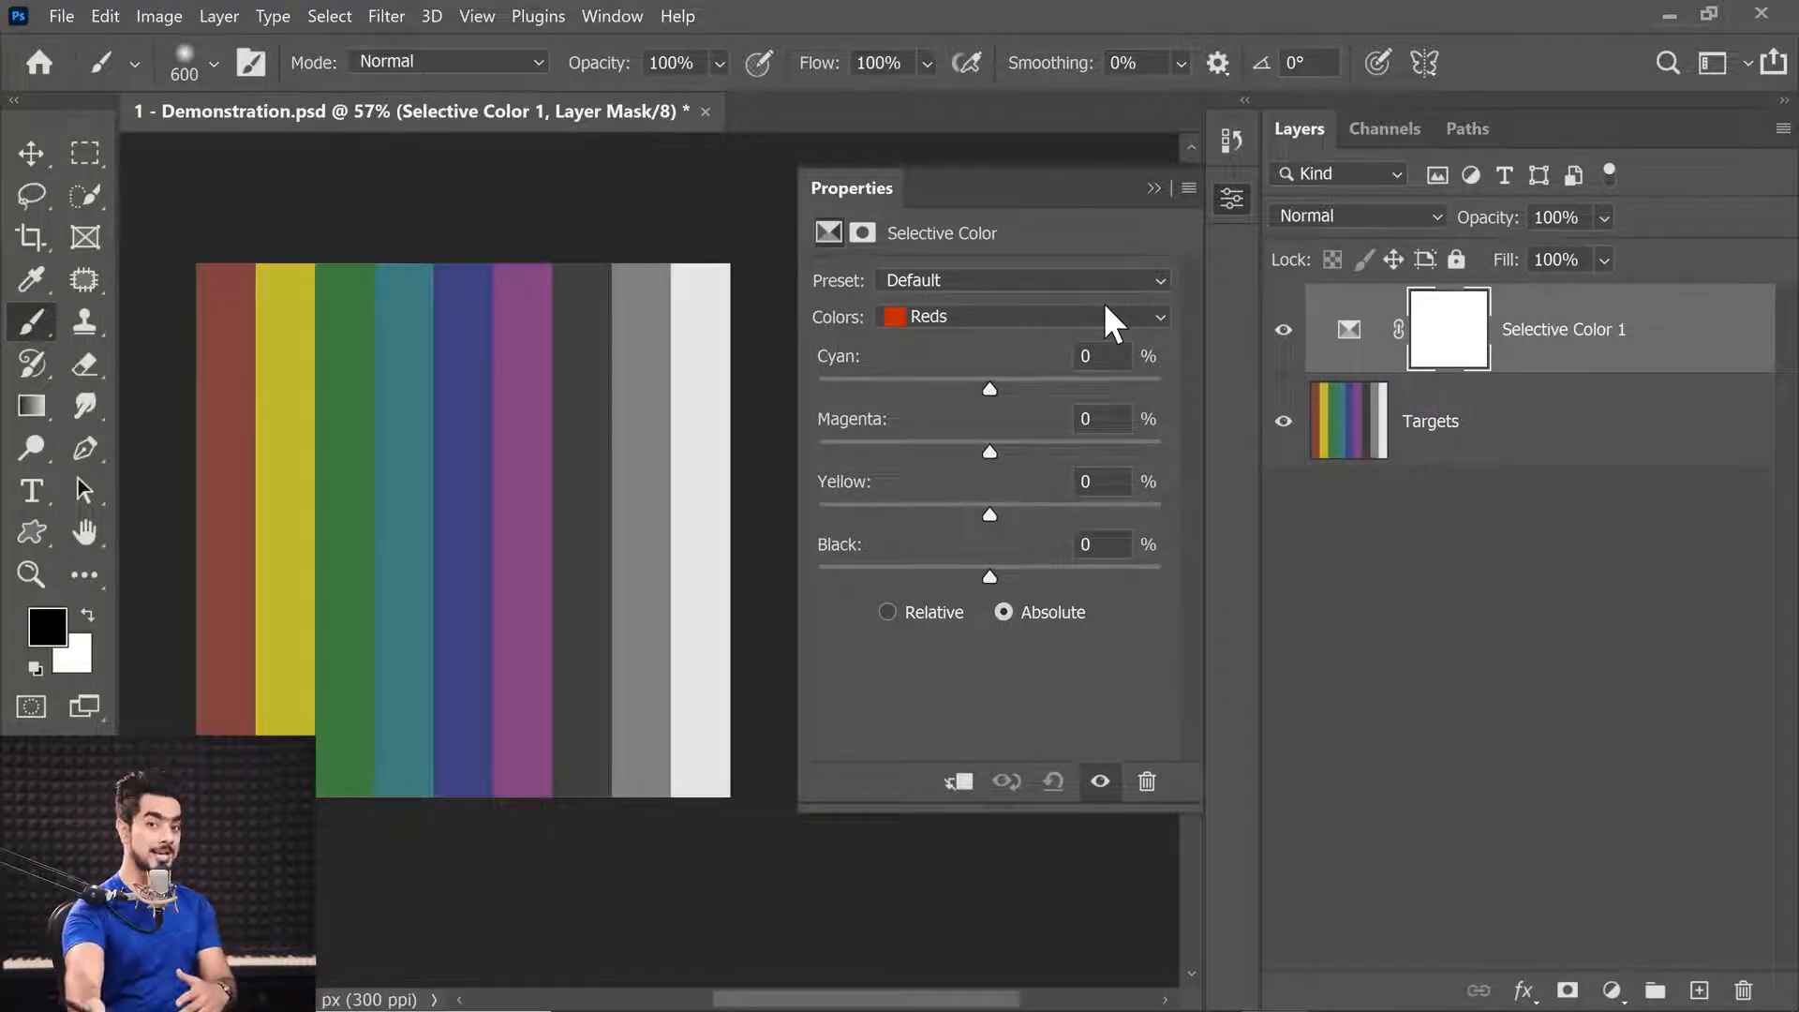
Step: Try the Reds' Cyan at -100% on the red stripe and bring it back to near zero
{"action": "left_click_drag", "start_coordinate": [983, 386], "coordinate": [796, 408]}
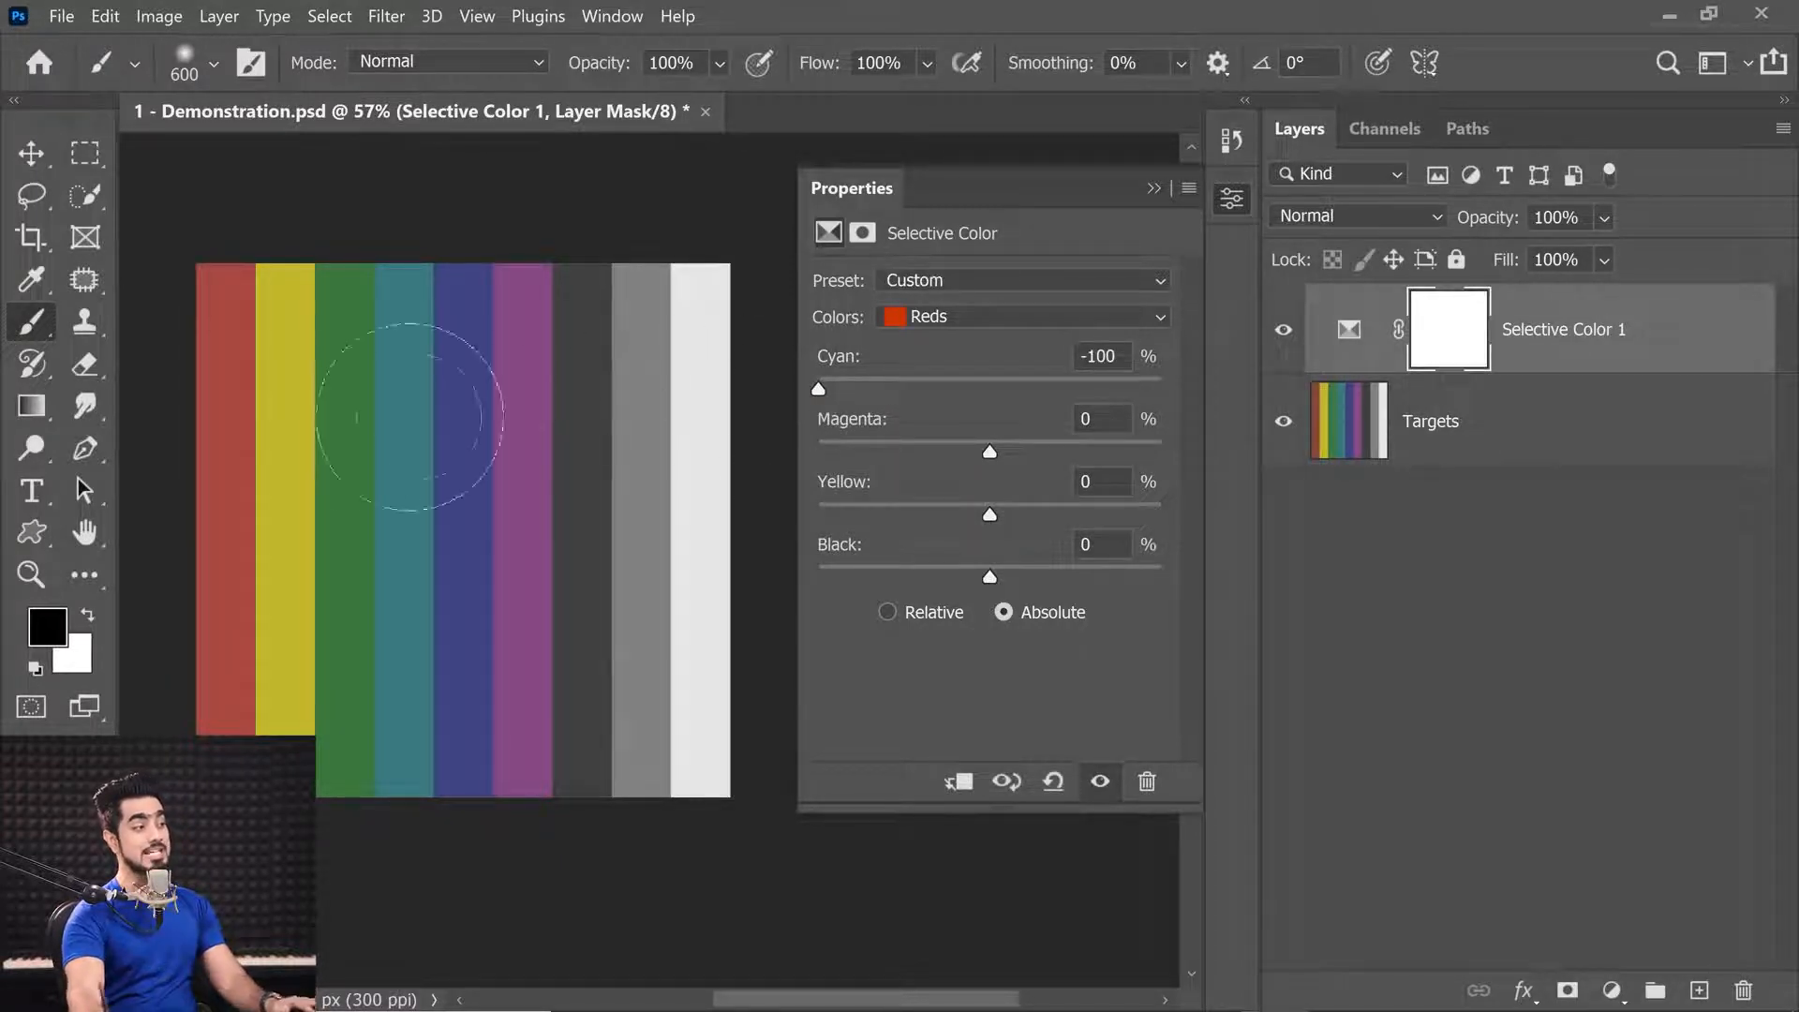
{"action": "left_click_drag", "start_coordinate": [198, 397], "coordinate": [434, 446]}
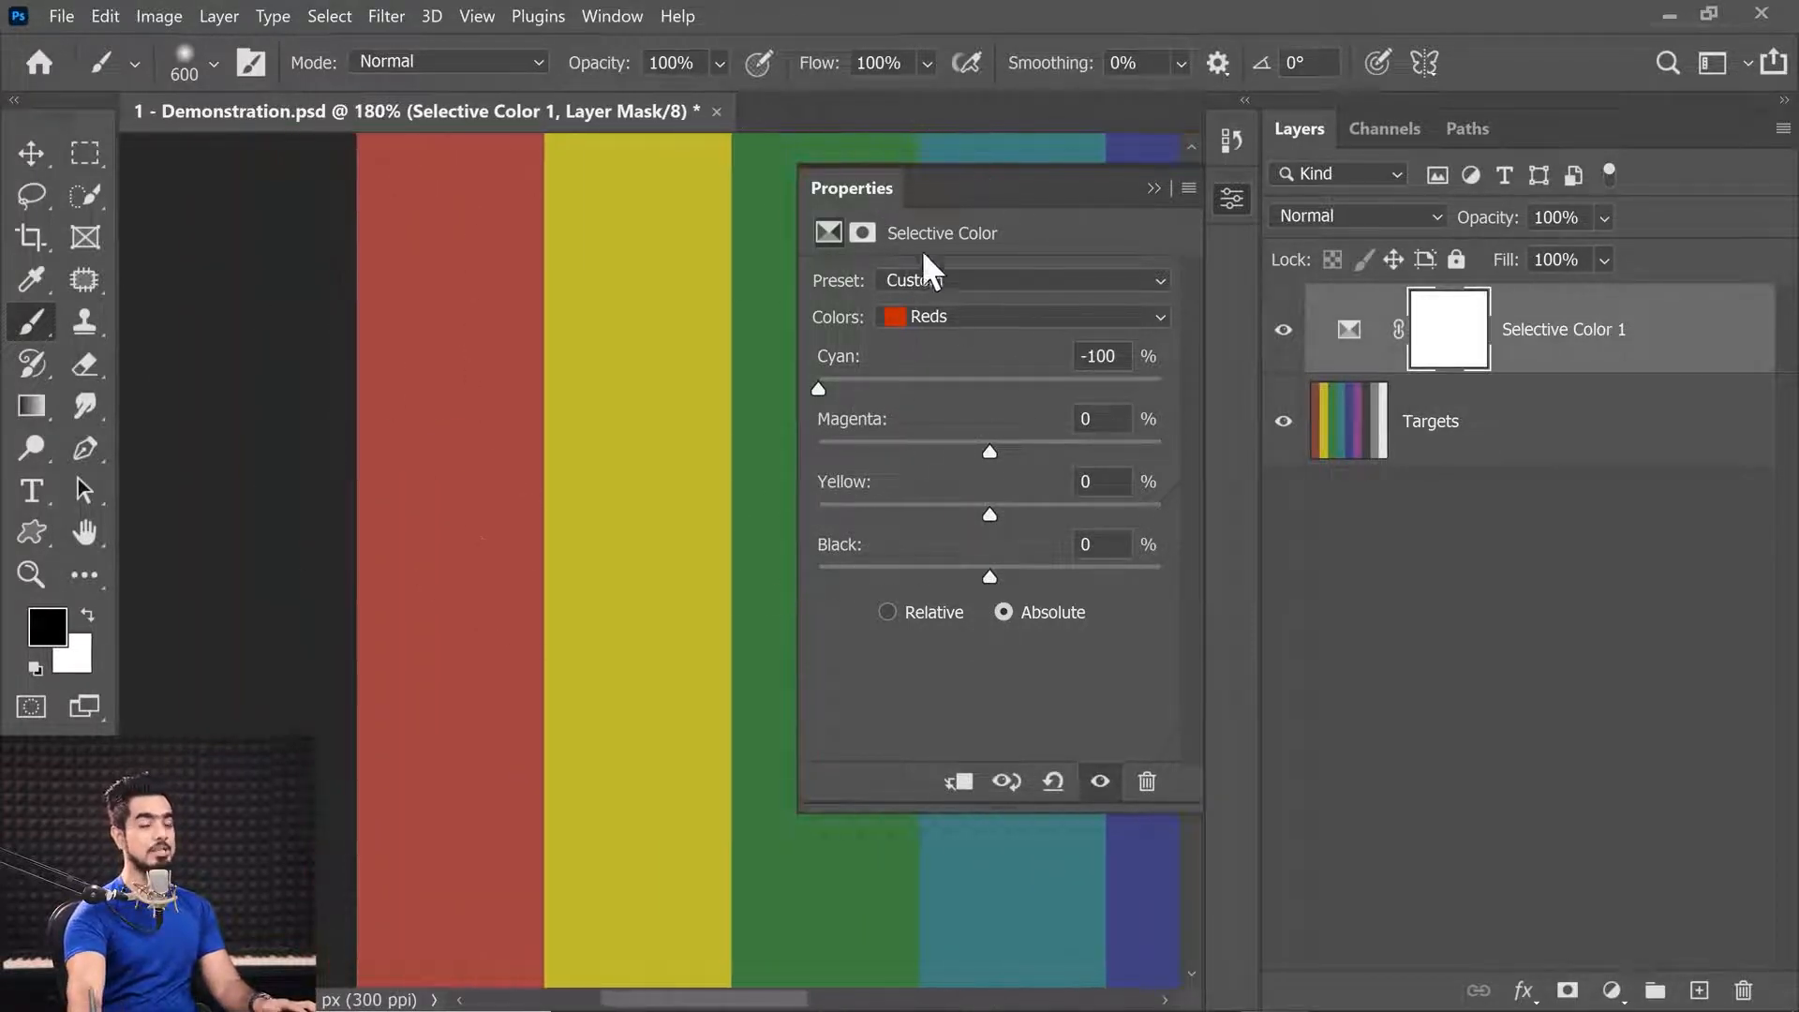
{"action": "left_click", "coordinate": [922, 381]}
{"action": "mouse_move", "coordinate": [931, 384]}
{"action": "left_mouse_down"}
{"action": "mouse_move", "coordinate": [1003, 398]}
{"action": "mouse_move", "coordinate": [787, 405]}
{"action": "mouse_move", "coordinate": [1000, 409]}
{"action": "mouse_move", "coordinate": [988, 428]}
{"action": "mouse_move", "coordinate": [1076, 404]}
{"action": "mouse_move", "coordinate": [1193, 405]}
{"action": "mouse_move", "coordinate": [1016, 402]}
{"action": "mouse_move", "coordinate": [984, 421]}
{"action": "mouse_move", "coordinate": [981, 403]}
{"action": "mouse_move", "coordinate": [863, 403]}
{"action": "mouse_move", "coordinate": [613, 436]}
{"action": "left_mouse_up"}
{"action": "scroll", "coordinate": [526, 406], "scroll_direction": "down", "scroll_amount": 3}
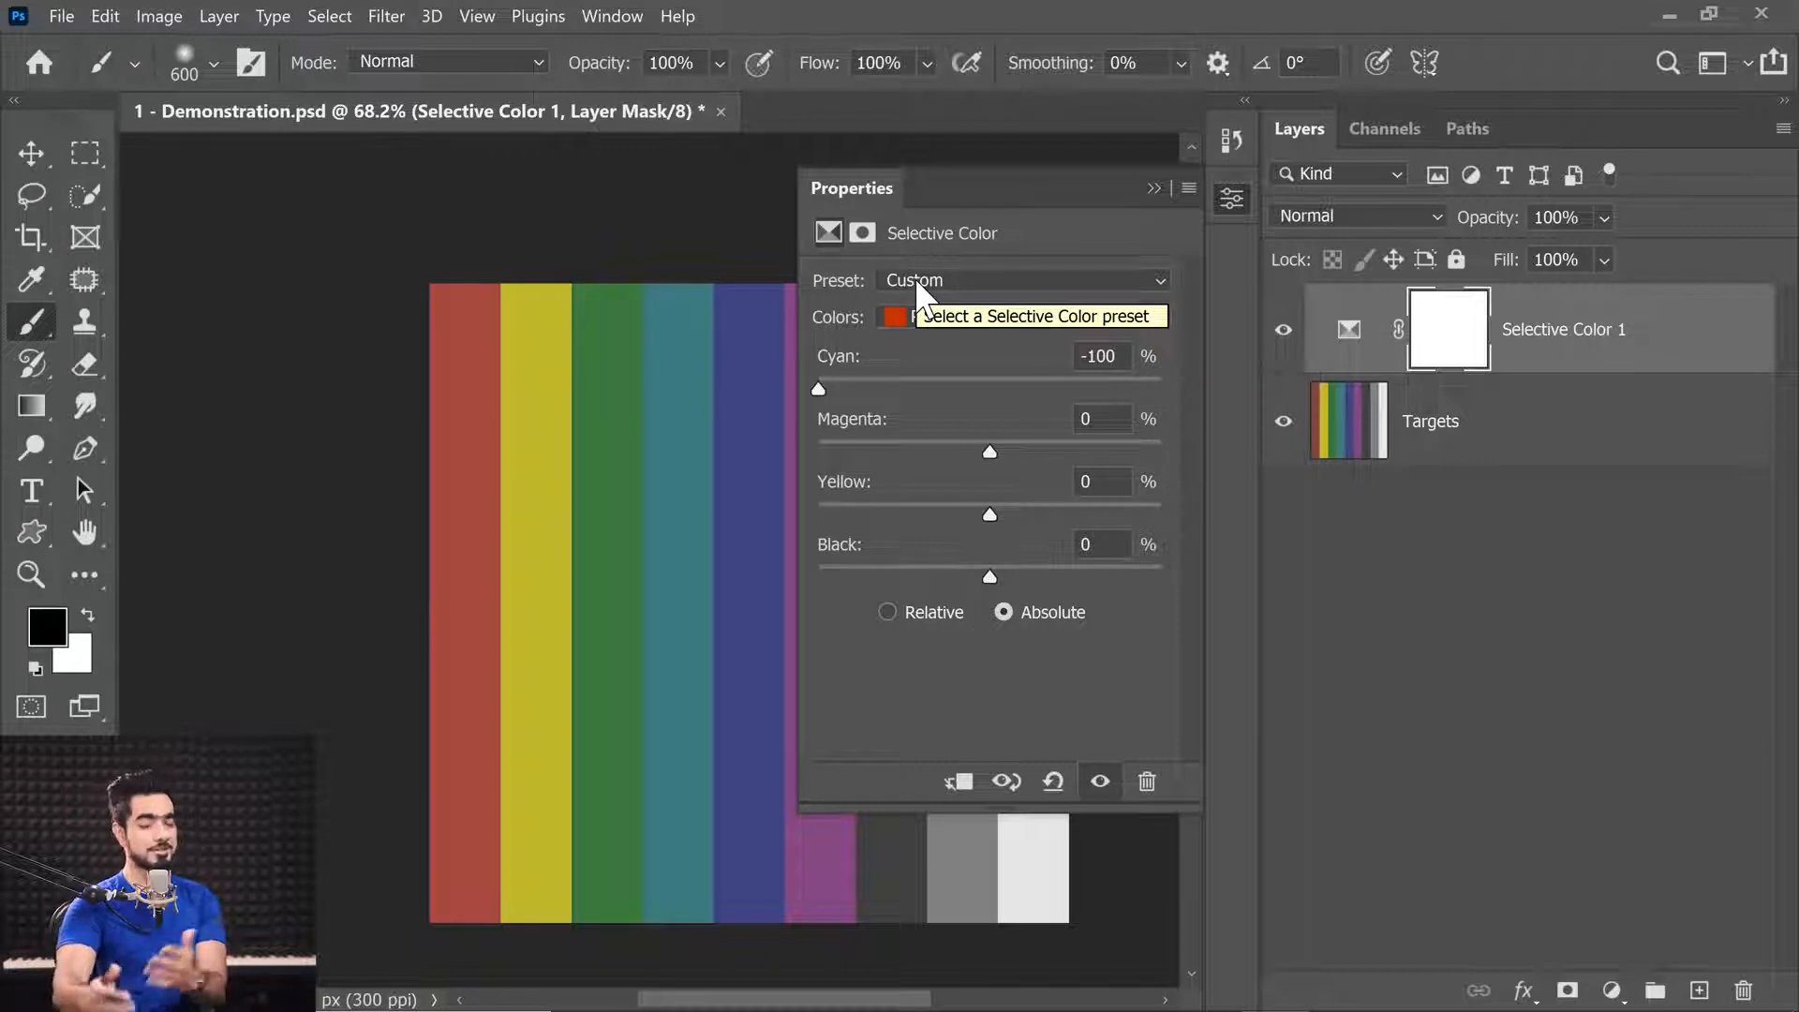
{"action": "left_click", "coordinate": [982, 386]}
Step: Target the Yellows in the Selective Color adjustment and set their Yellow to -35%
{"action": "left_click", "coordinate": [985, 319]}
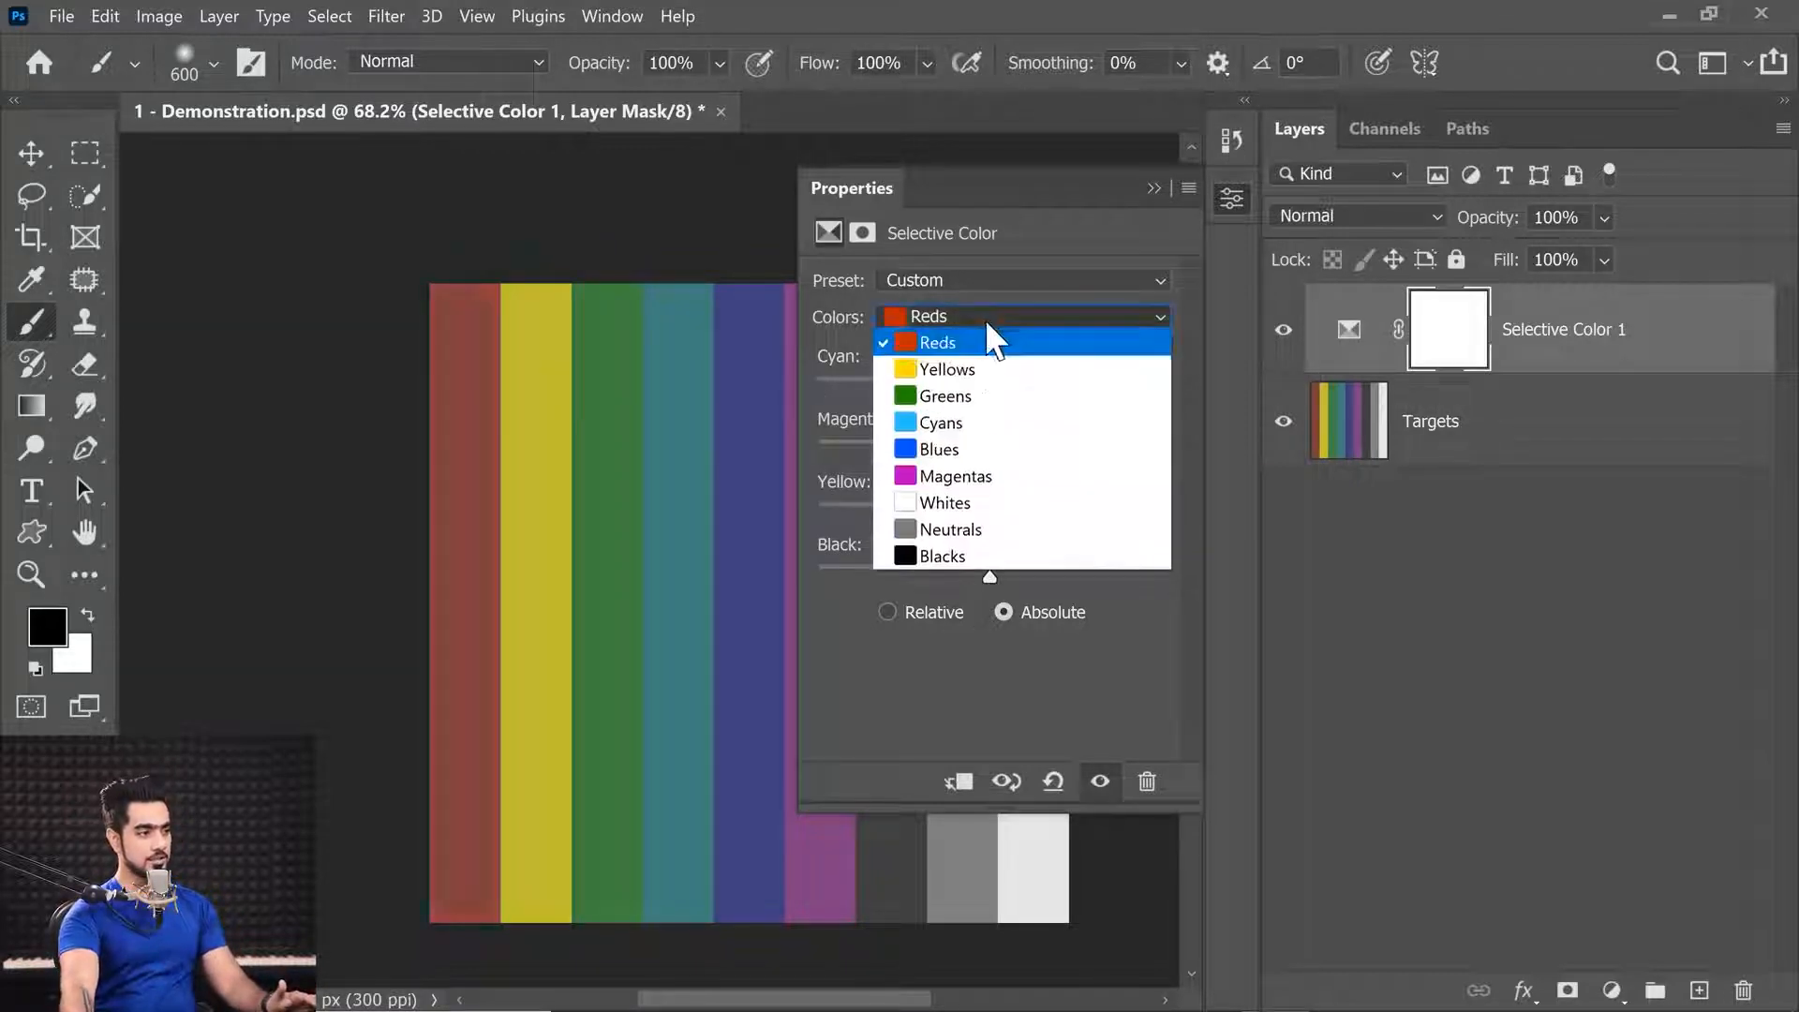
{"action": "left_click", "coordinate": [979, 354]}
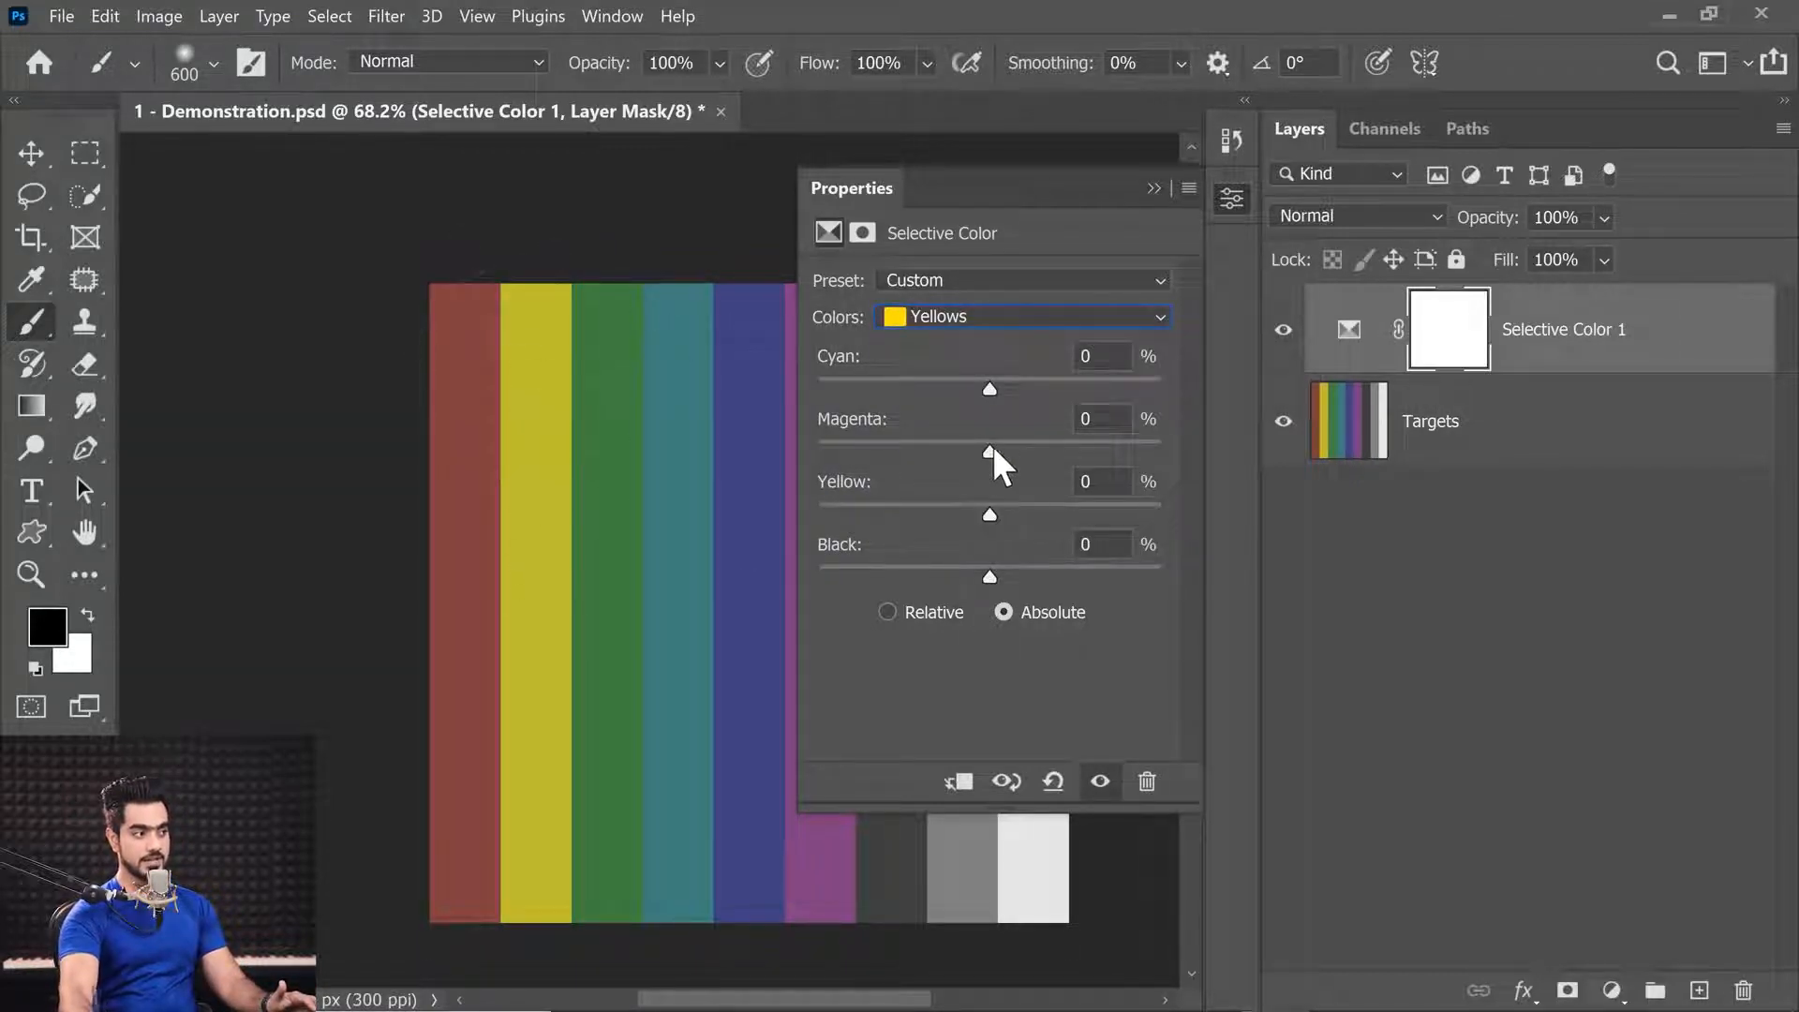
{"action": "left_click_drag", "start_coordinate": [988, 520], "coordinate": [930, 515]}
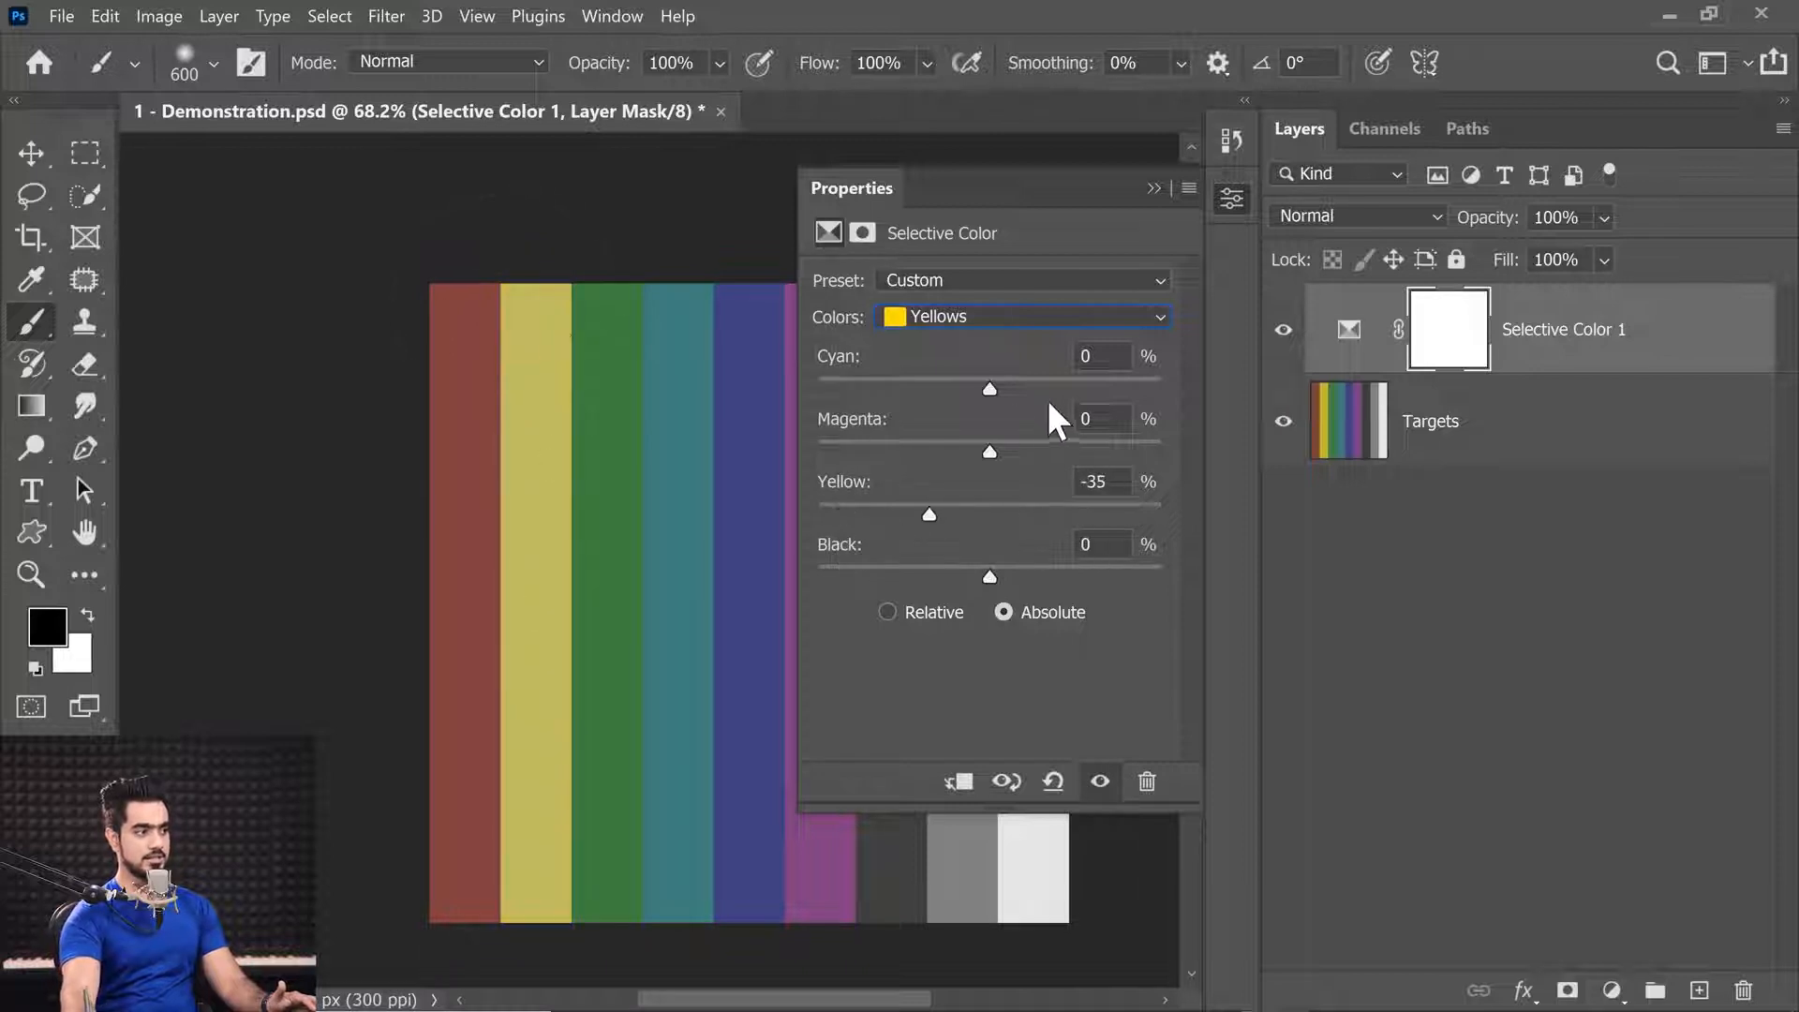
Step: Vary the Yellows' Cyan across its range, ending at -100%, and set their Yellow to +1%
{"action": "left_click", "coordinate": [1168, 386]}
{"action": "left_click_drag", "start_coordinate": [1162, 388], "coordinate": [862, 396]}
{"action": "left_click_drag", "start_coordinate": [979, 415], "coordinate": [983, 422]}
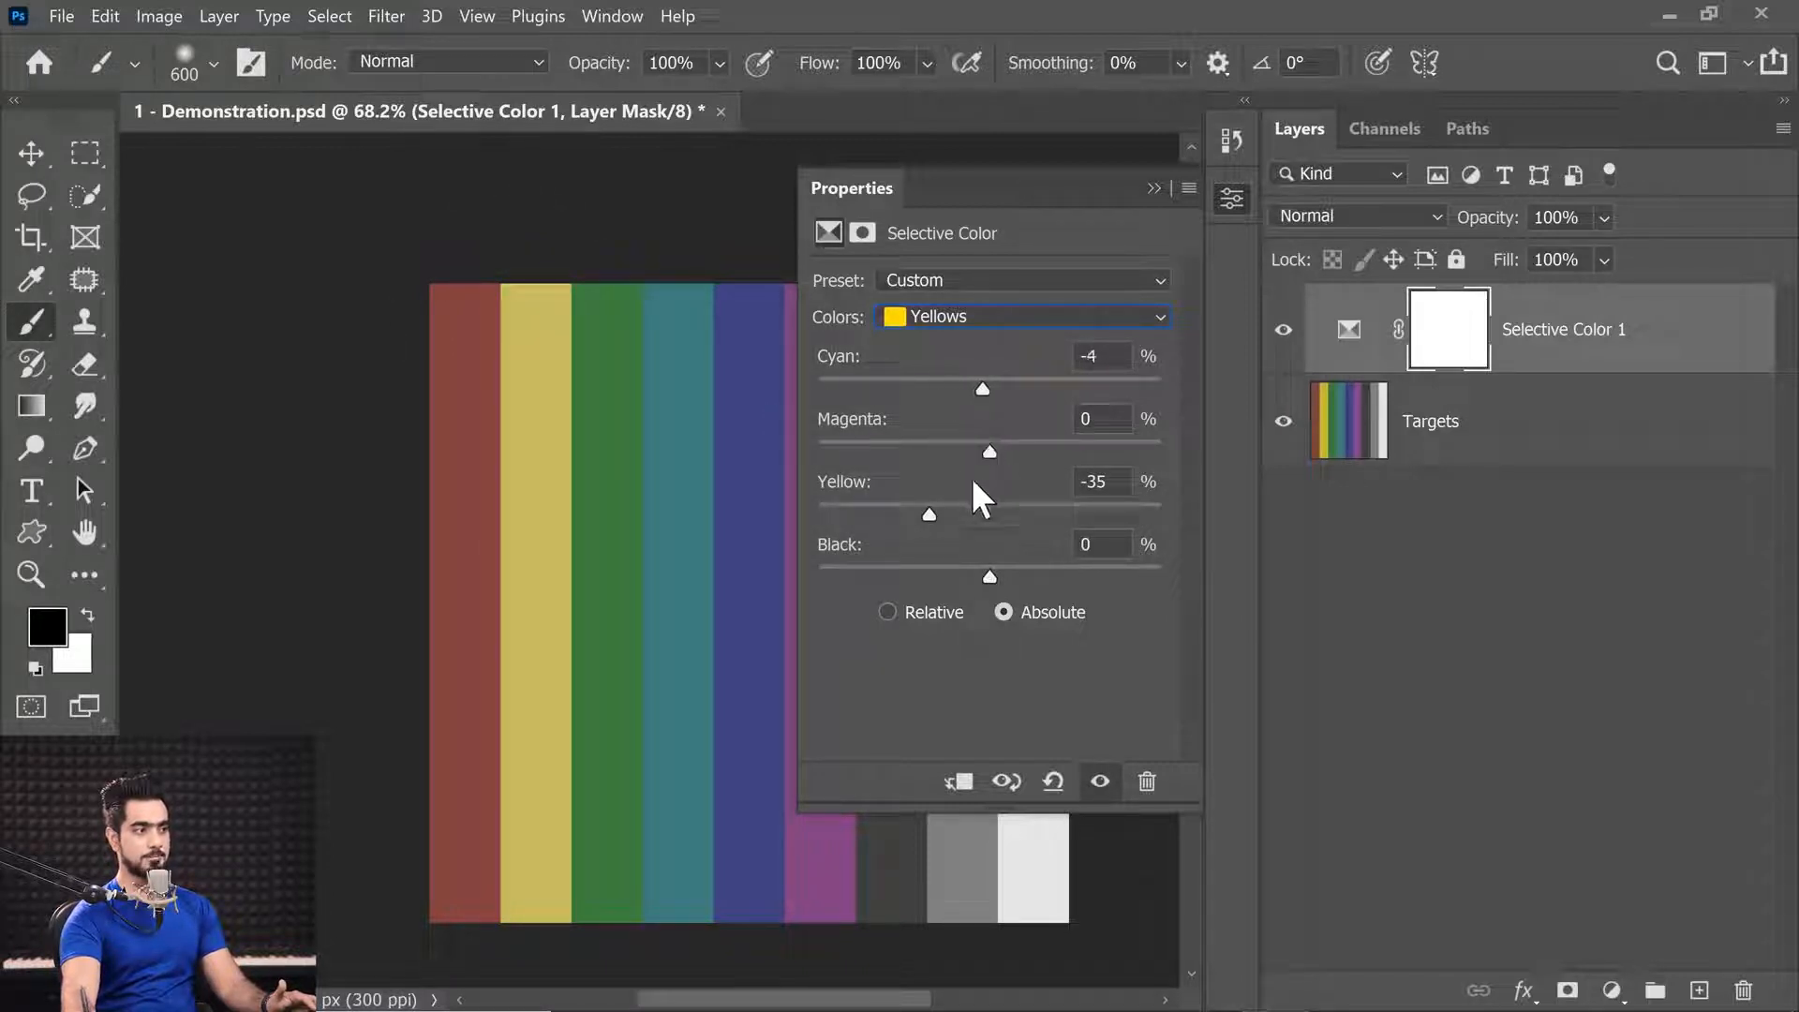
{"action": "left_click_drag", "start_coordinate": [977, 509], "coordinate": [991, 527]}
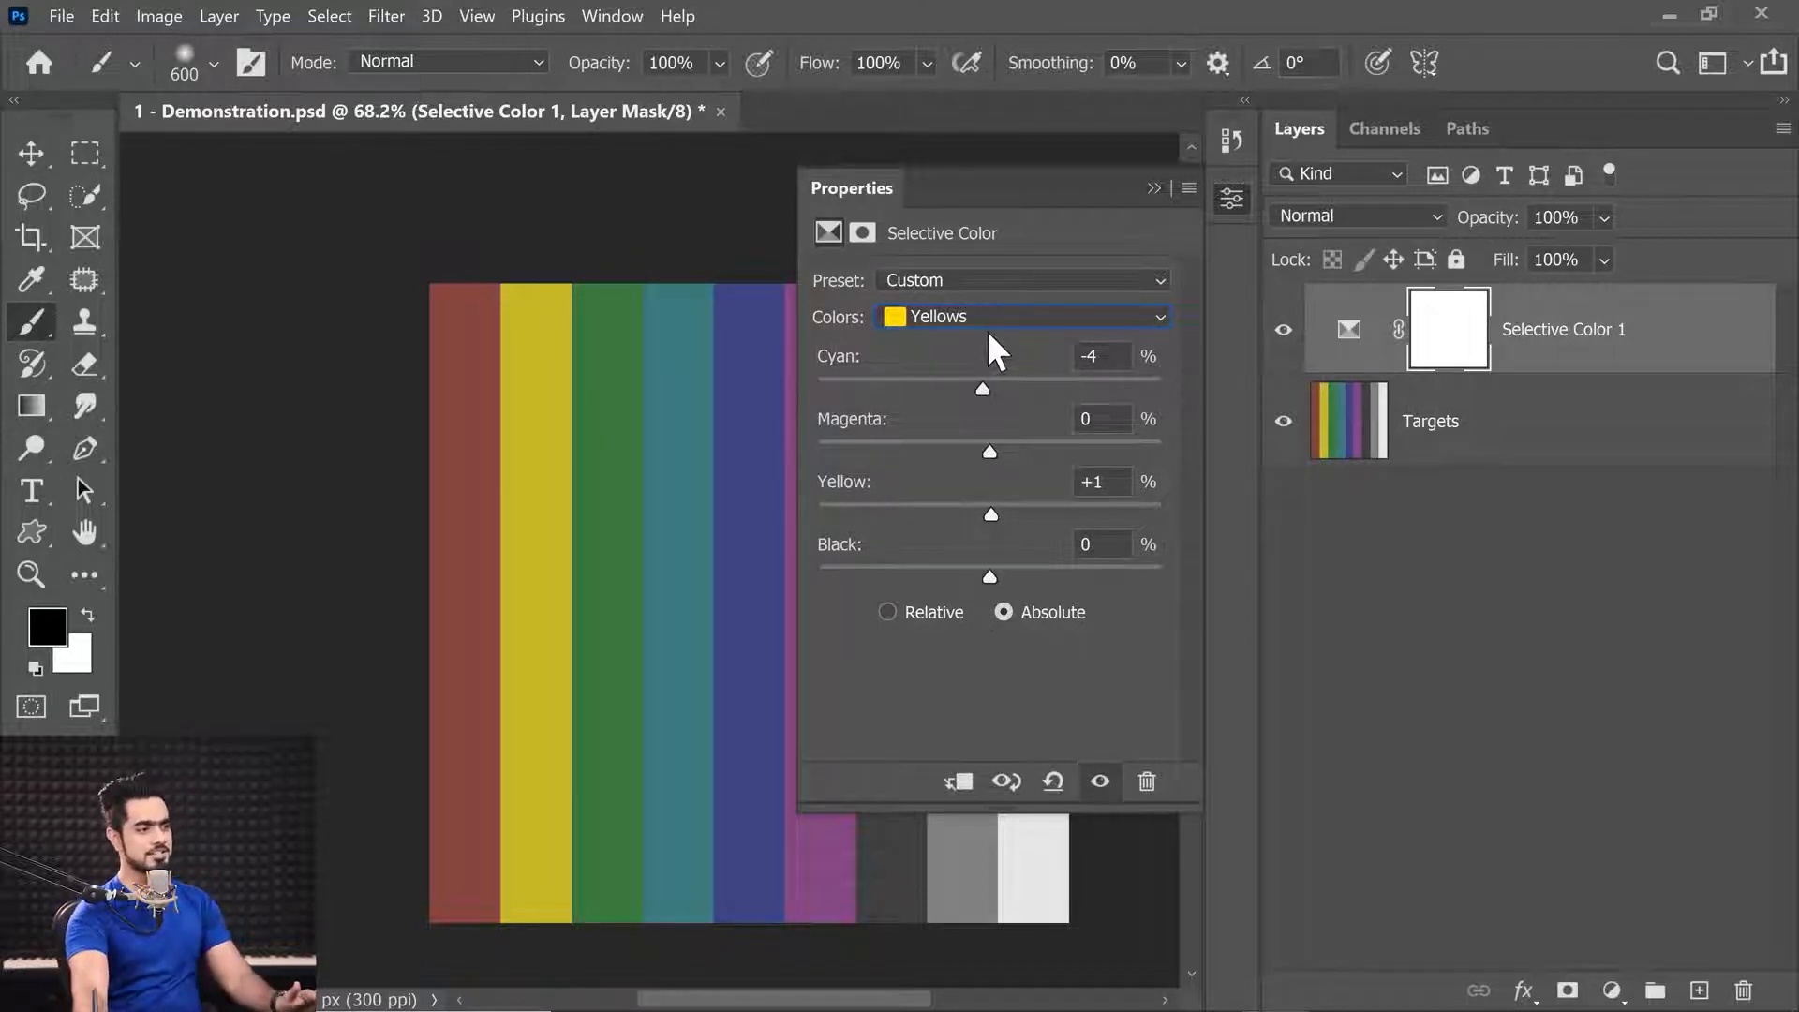
{"action": "left_click_drag", "start_coordinate": [980, 387], "coordinate": [761, 418]}
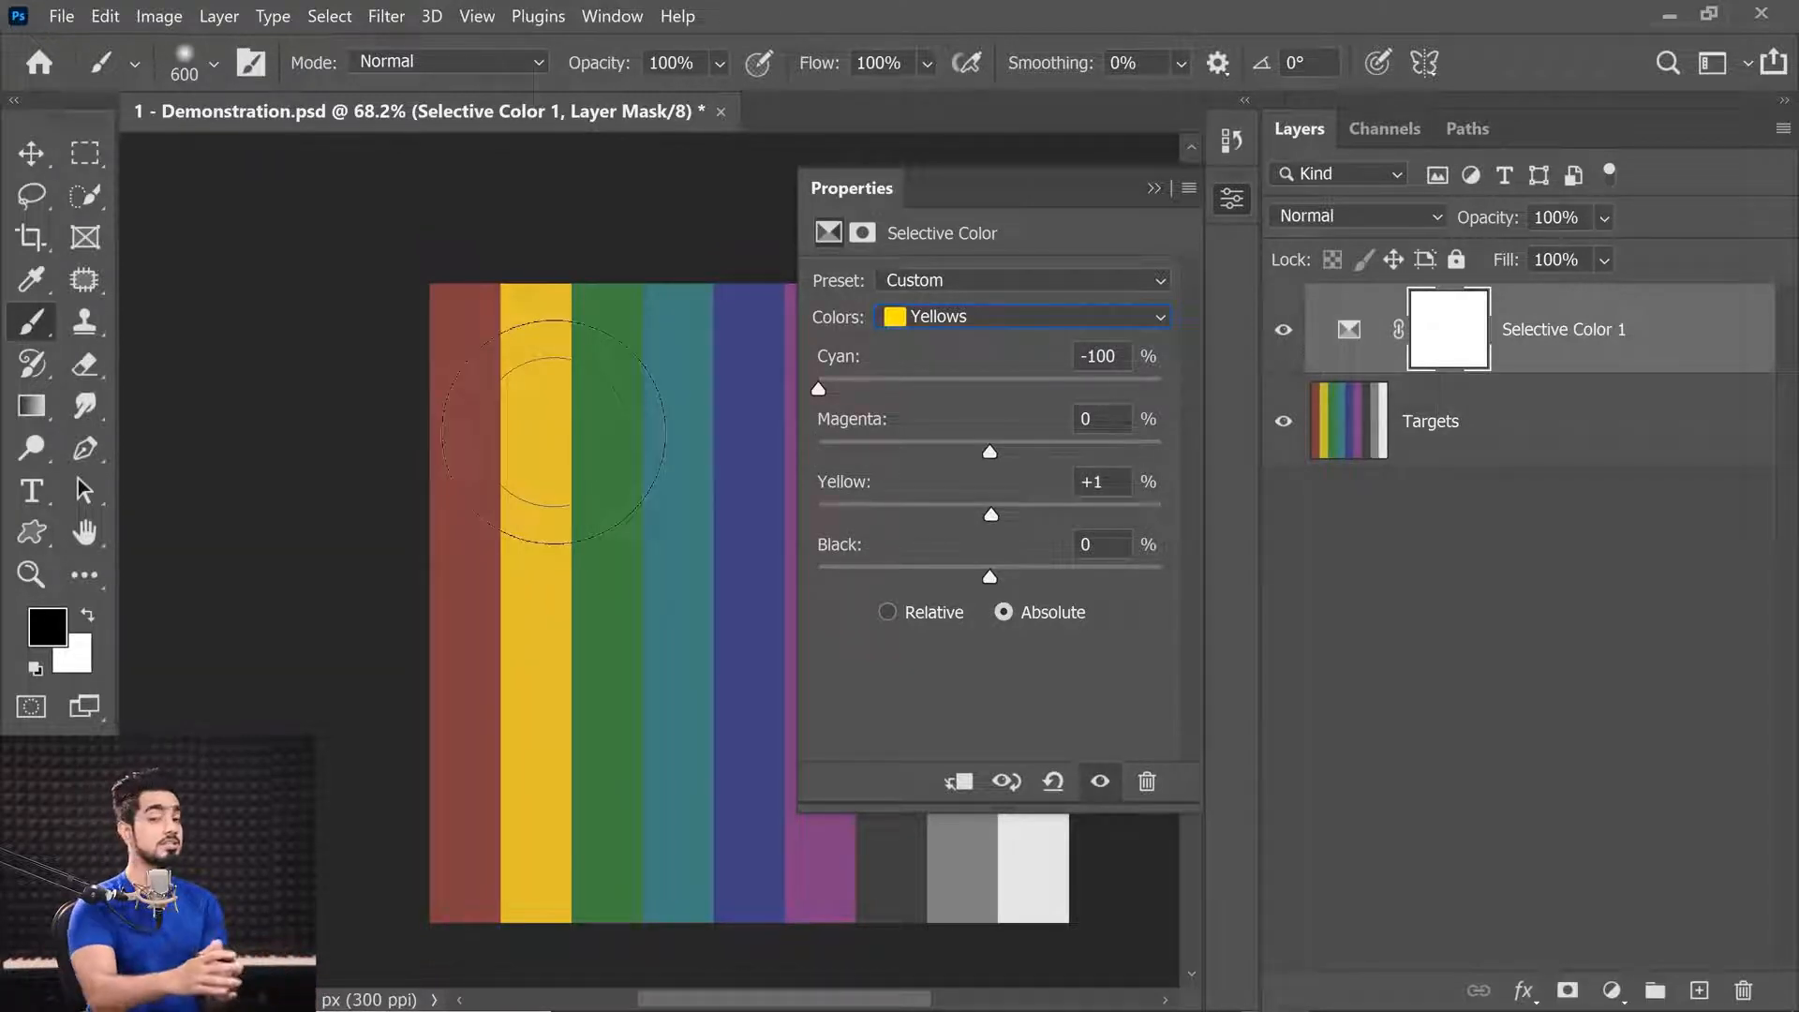
Step: Target the Reds again and reset the Selective Color adjustment to its defaults
{"action": "left_click", "coordinate": [923, 317]}
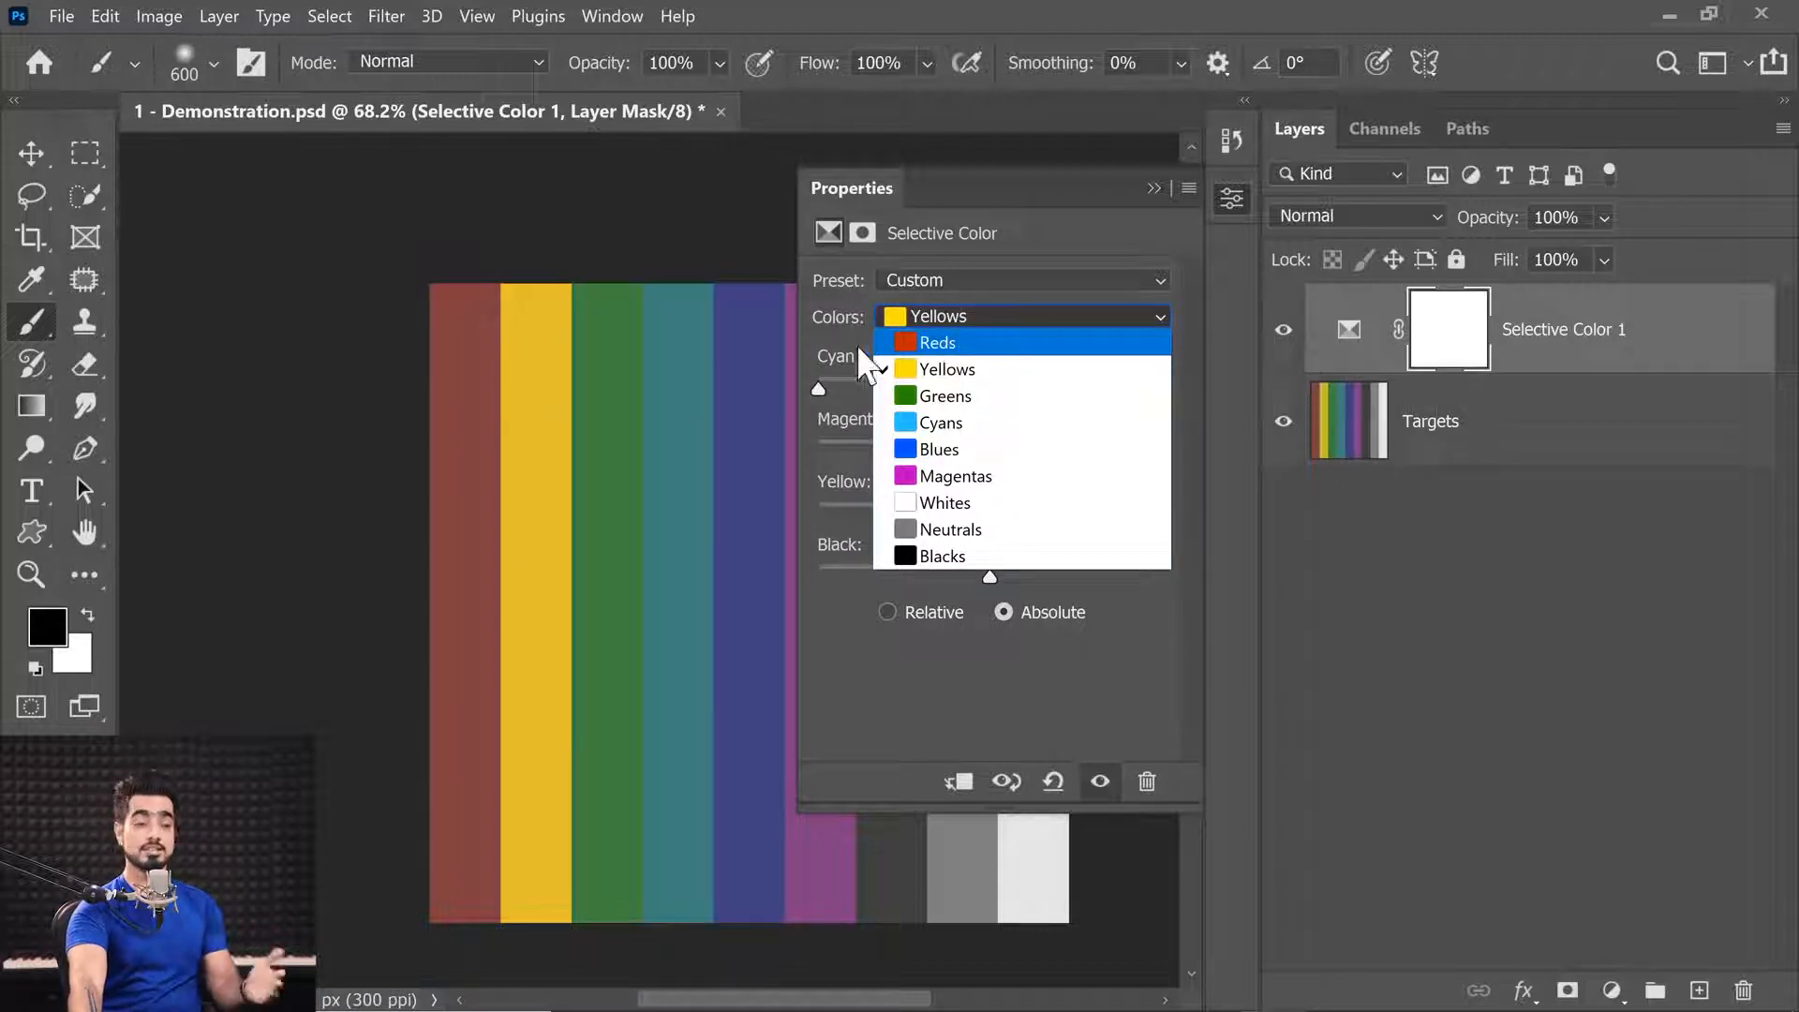
{"action": "left_click", "coordinate": [823, 332]}
{"action": "left_click", "coordinate": [1053, 781]}
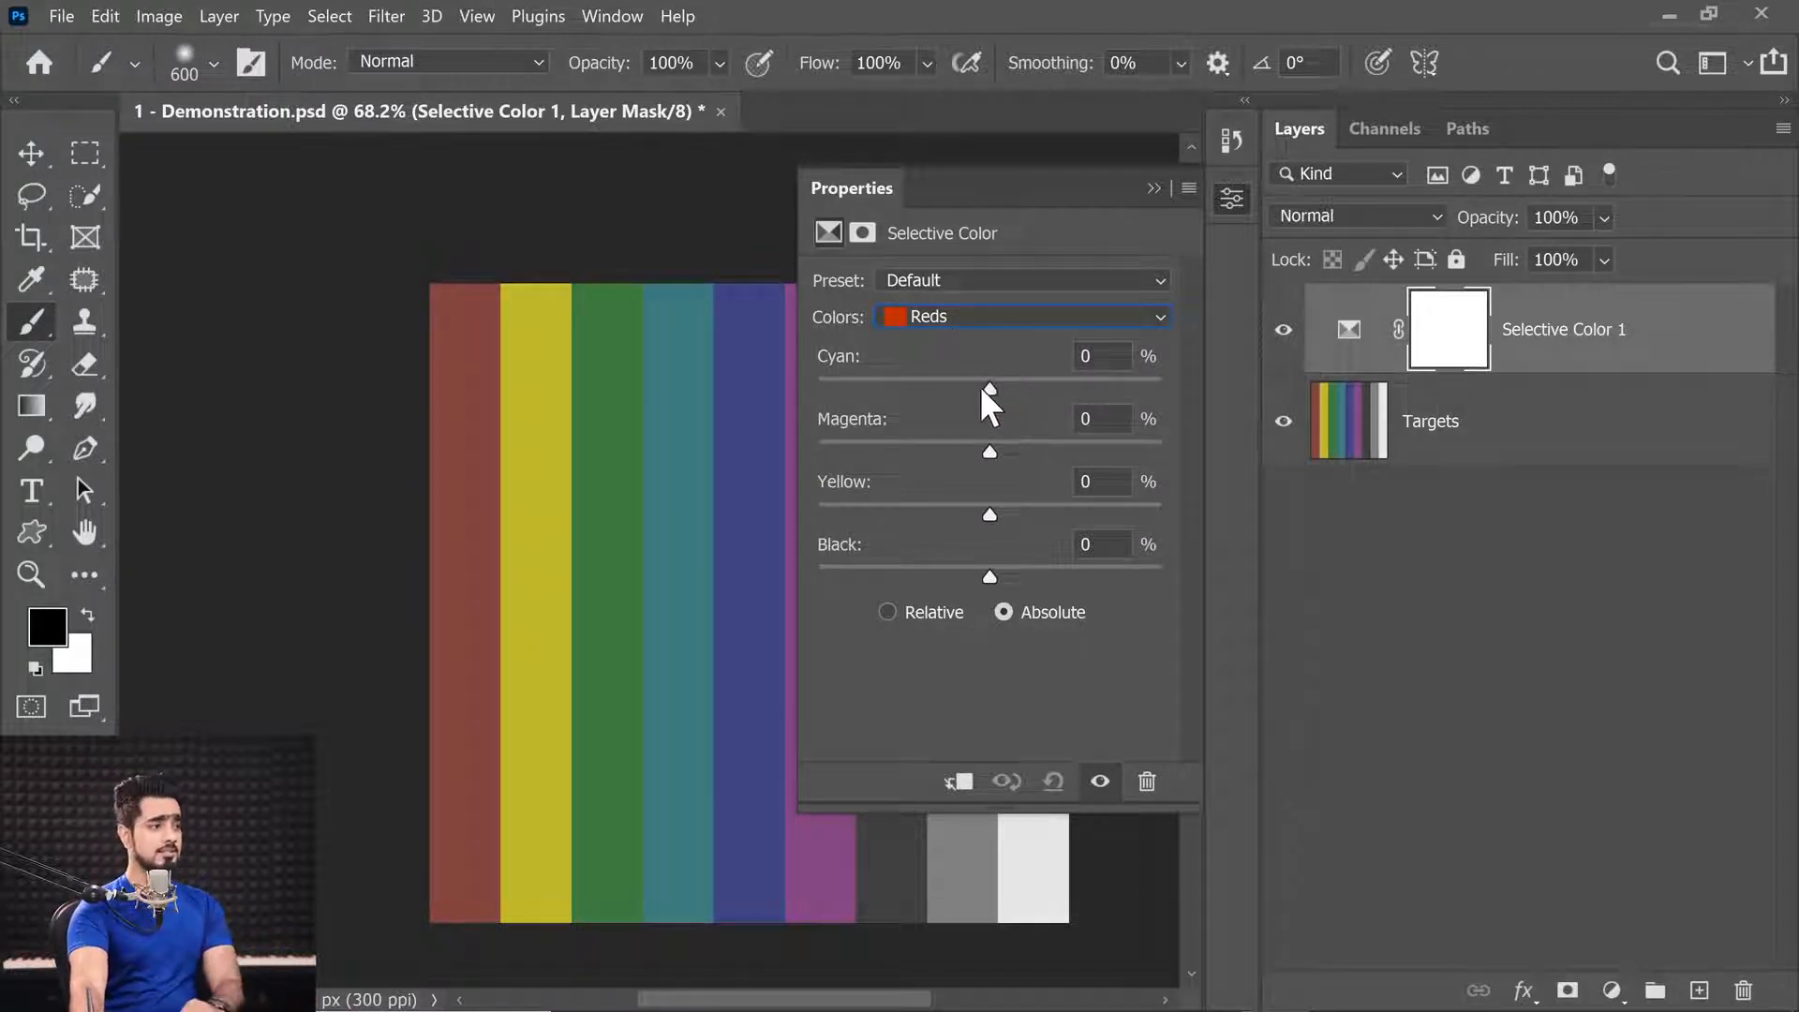
Step: Set the Reds' Cyan to -100%, and try their Magenta at -100% before bringing it back to -5%
{"action": "left_click_drag", "start_coordinate": [980, 386], "coordinate": [809, 407]}
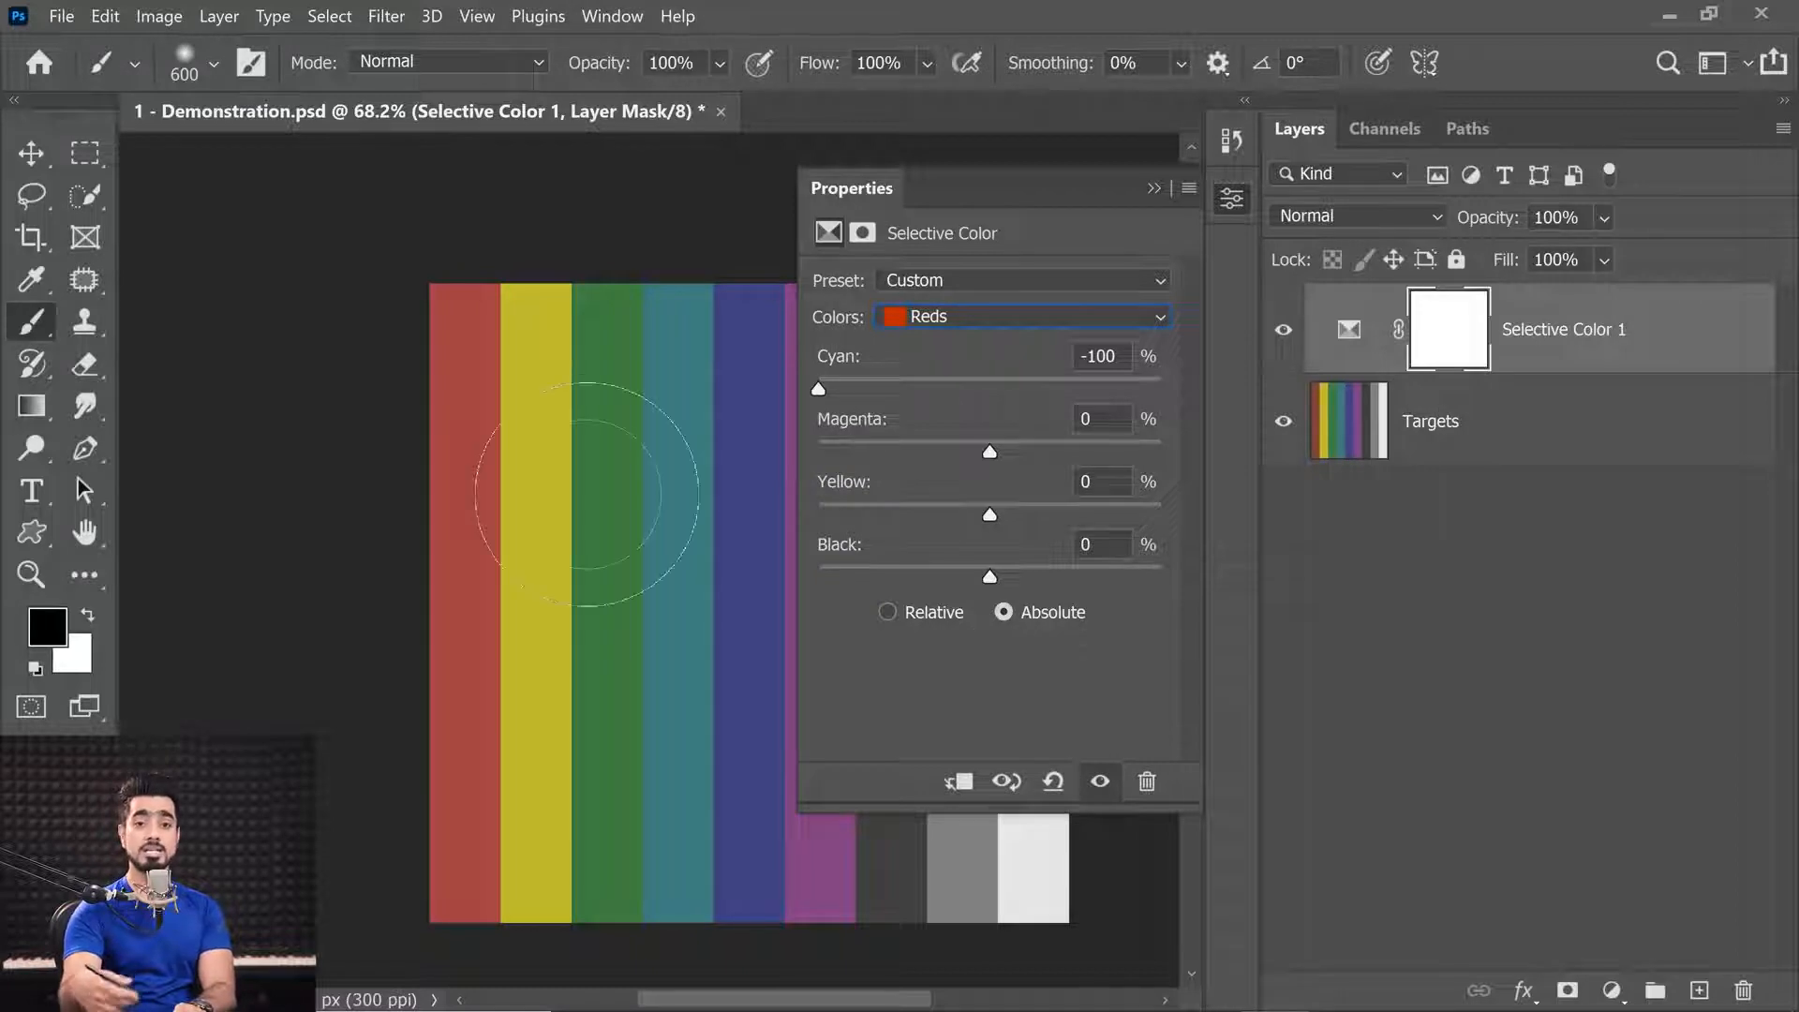
{"action": "mouse_move", "coordinate": [993, 446]}
{"action": "left_mouse_down"}
{"action": "mouse_move", "coordinate": [1100, 442]}
{"action": "mouse_move", "coordinate": [986, 465]}
{"action": "left_mouse_up"}
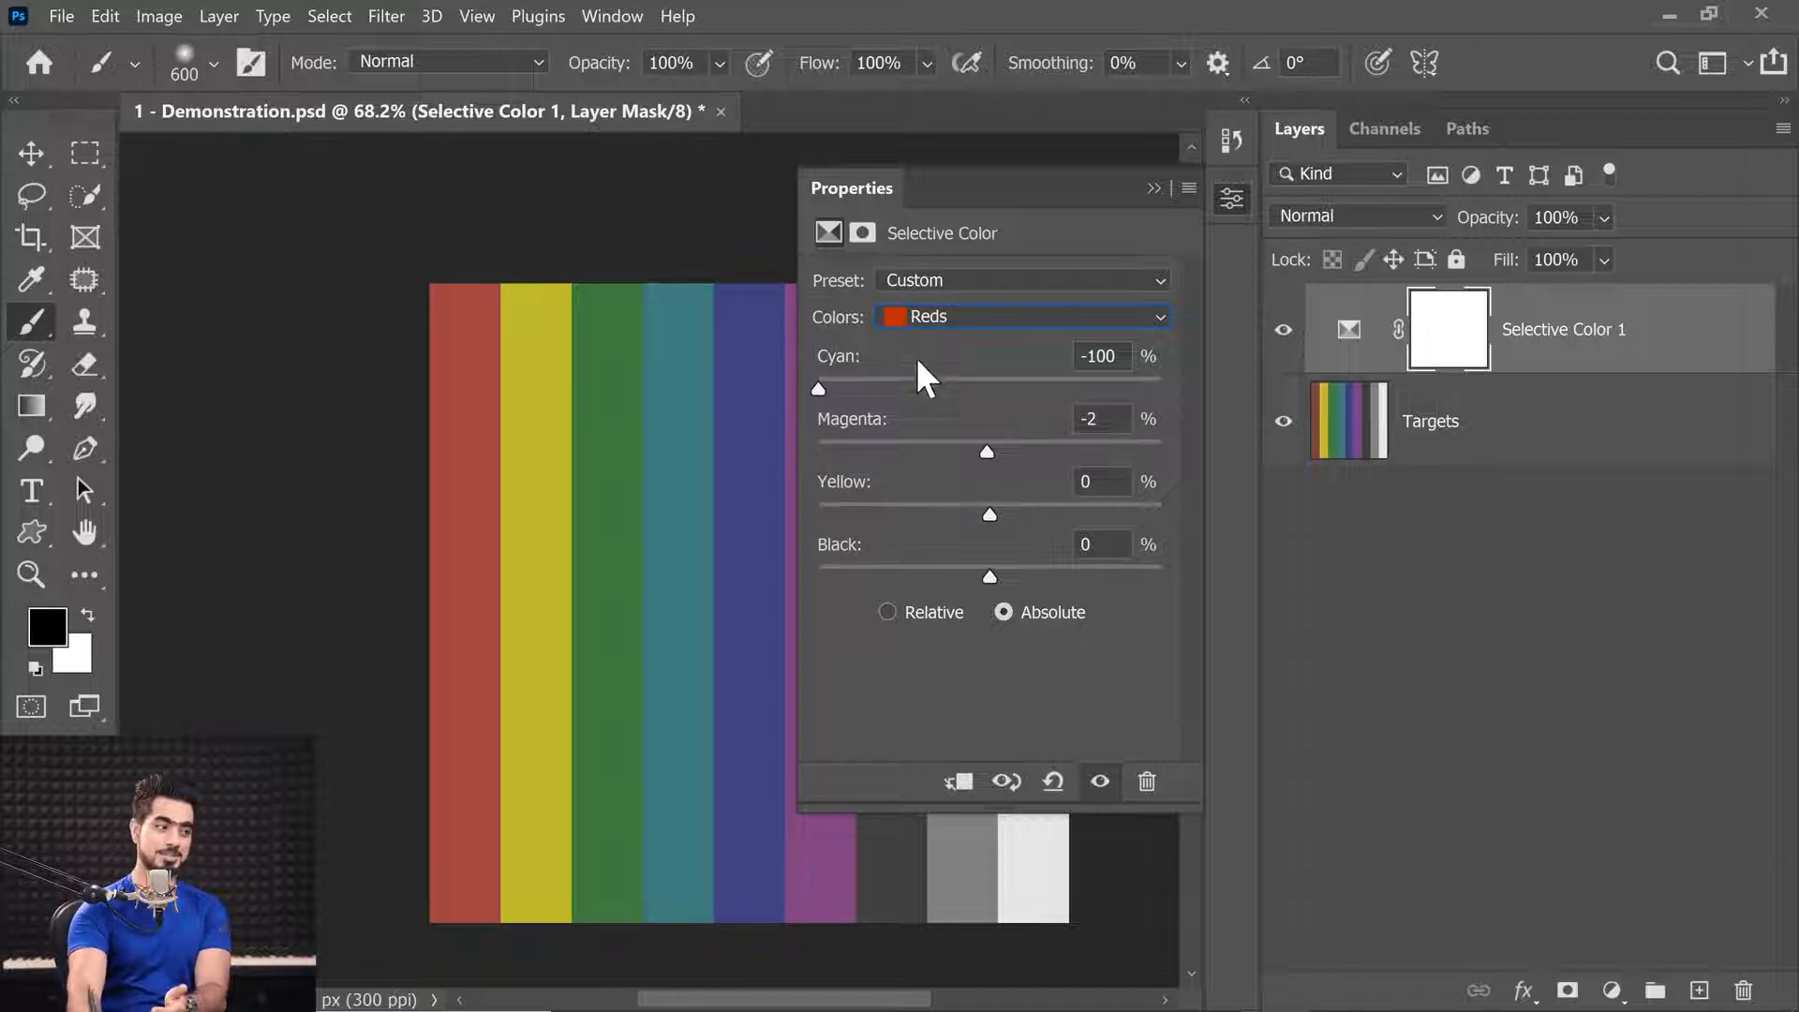
{"action": "left_click_drag", "start_coordinate": [987, 459], "coordinate": [782, 469]}
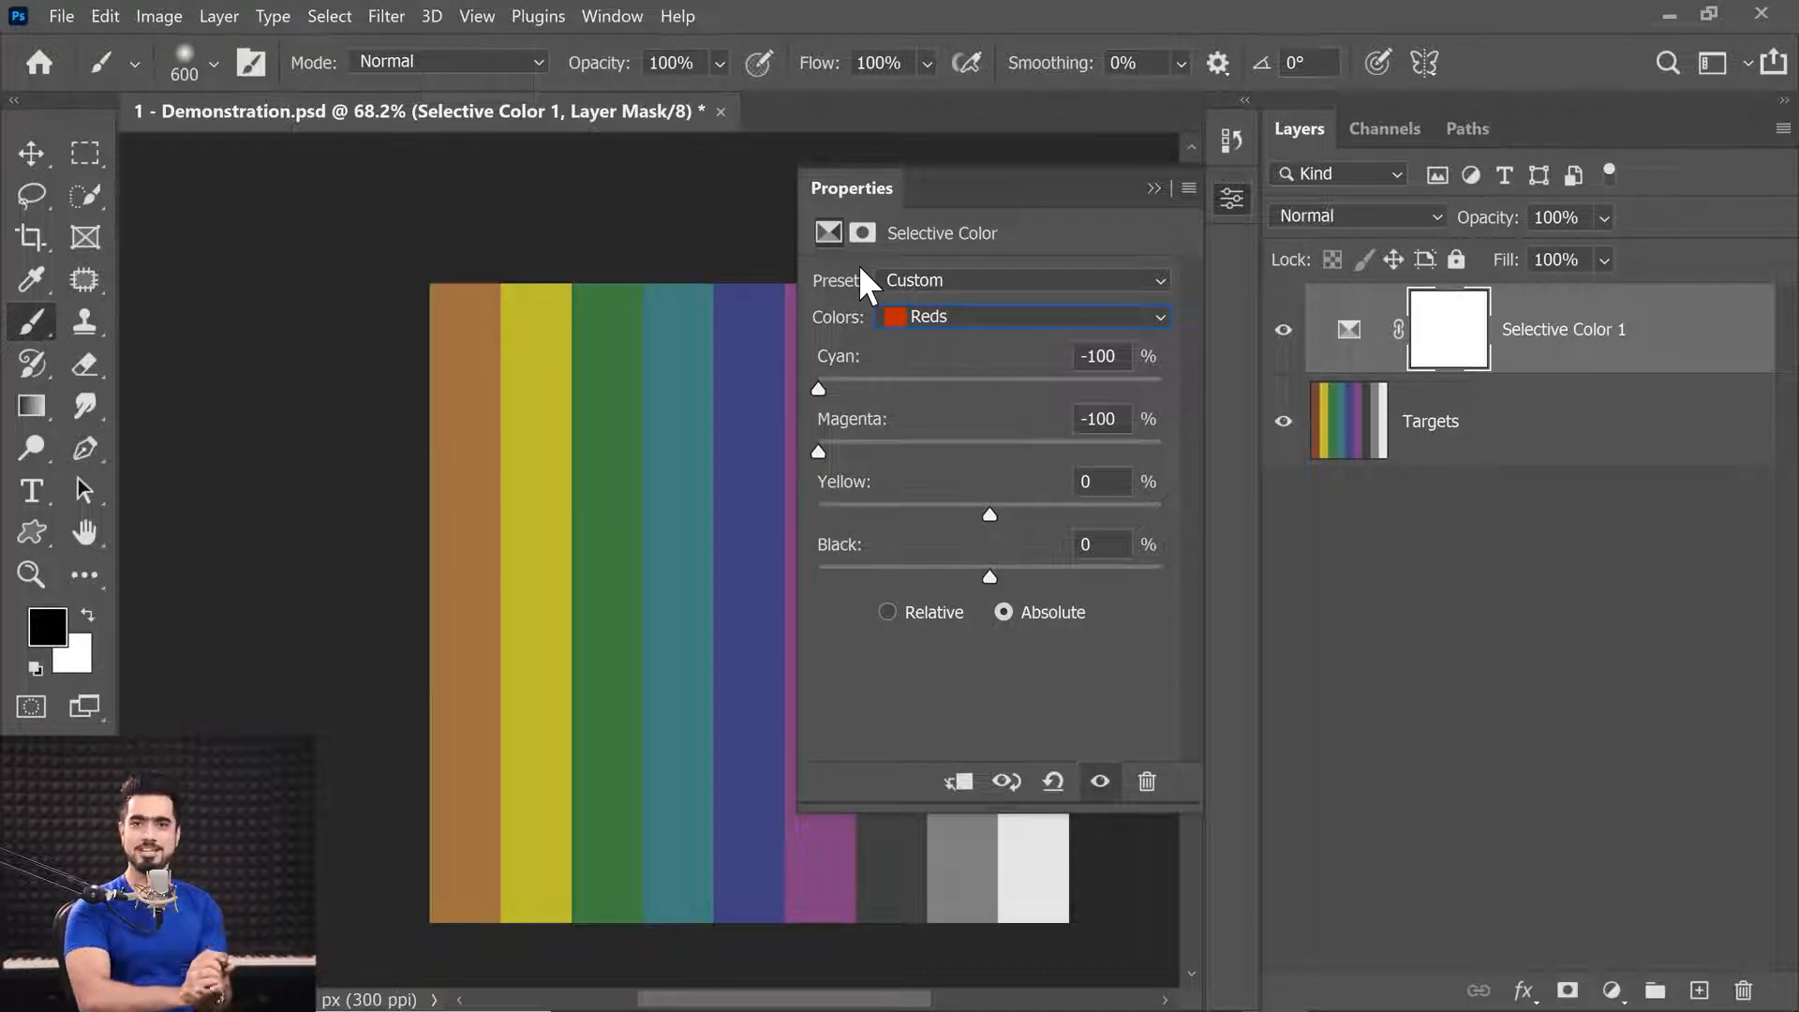
{"action": "left_click", "coordinate": [982, 450]}
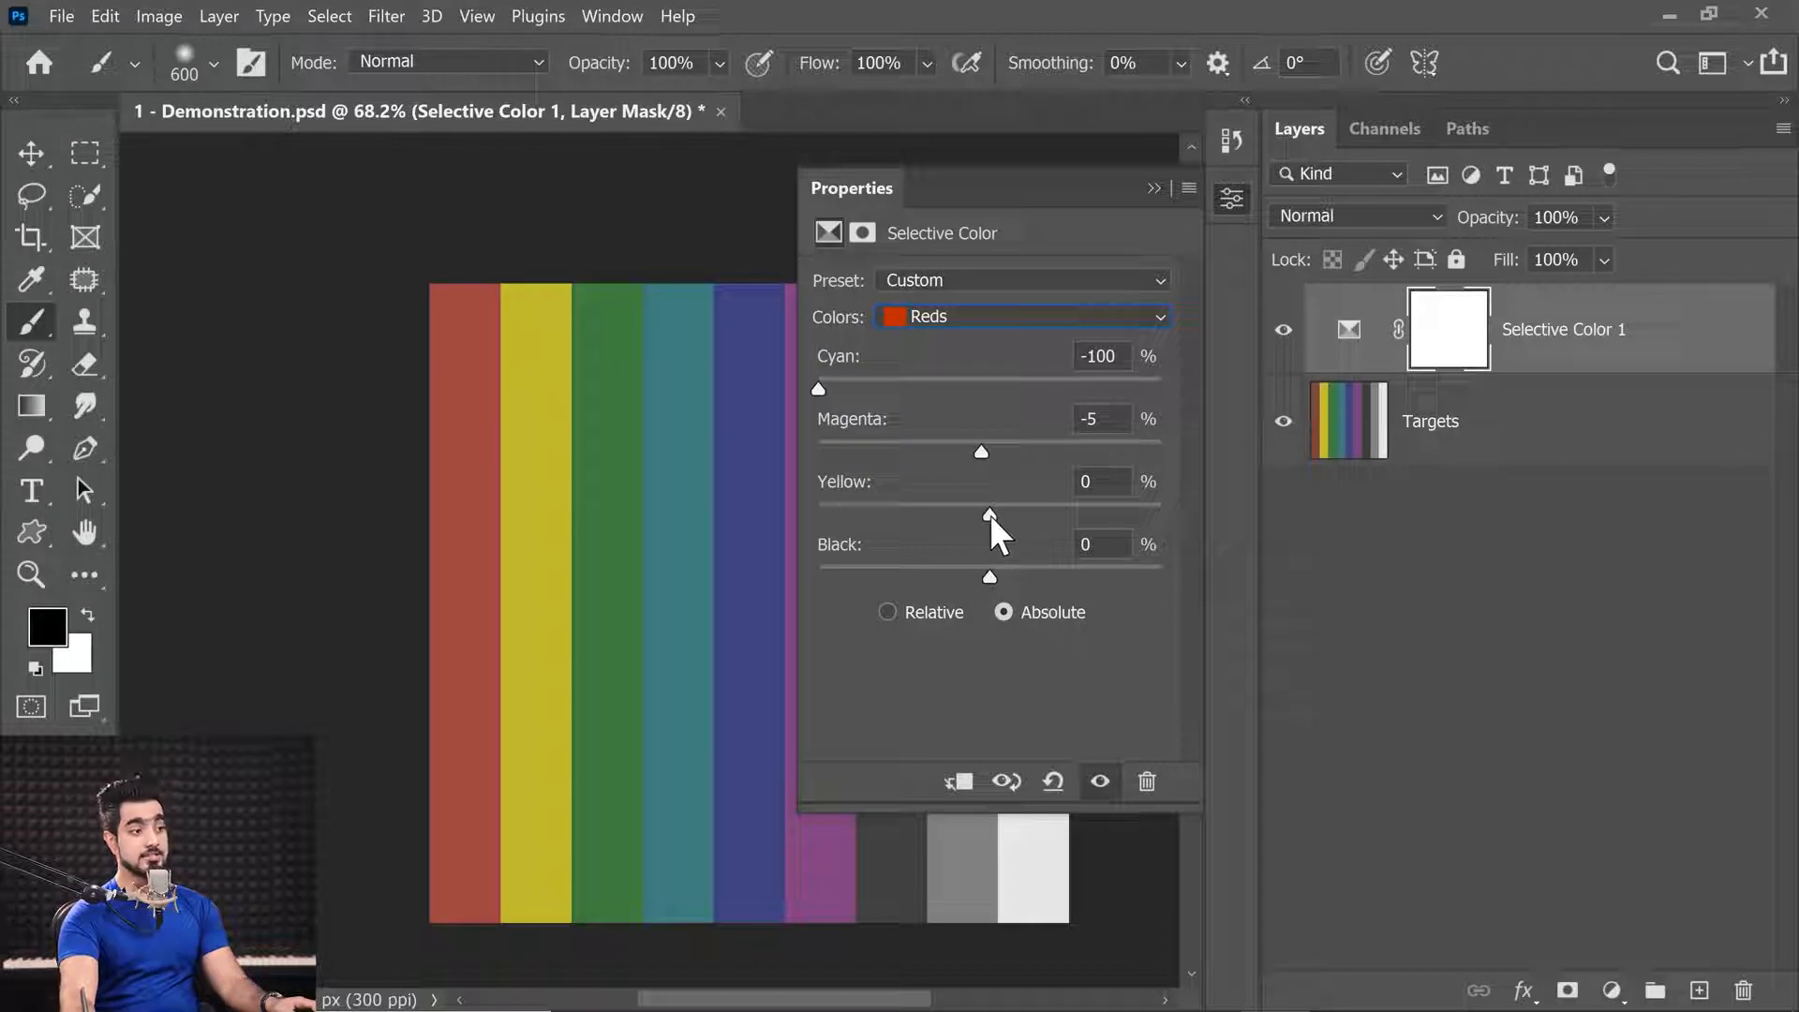
Step: Try the Reds' Yellow at +100% and at -100%, and bring it back to -2%
{"action": "left_click_drag", "start_coordinate": [991, 514], "coordinate": [1149, 497]}
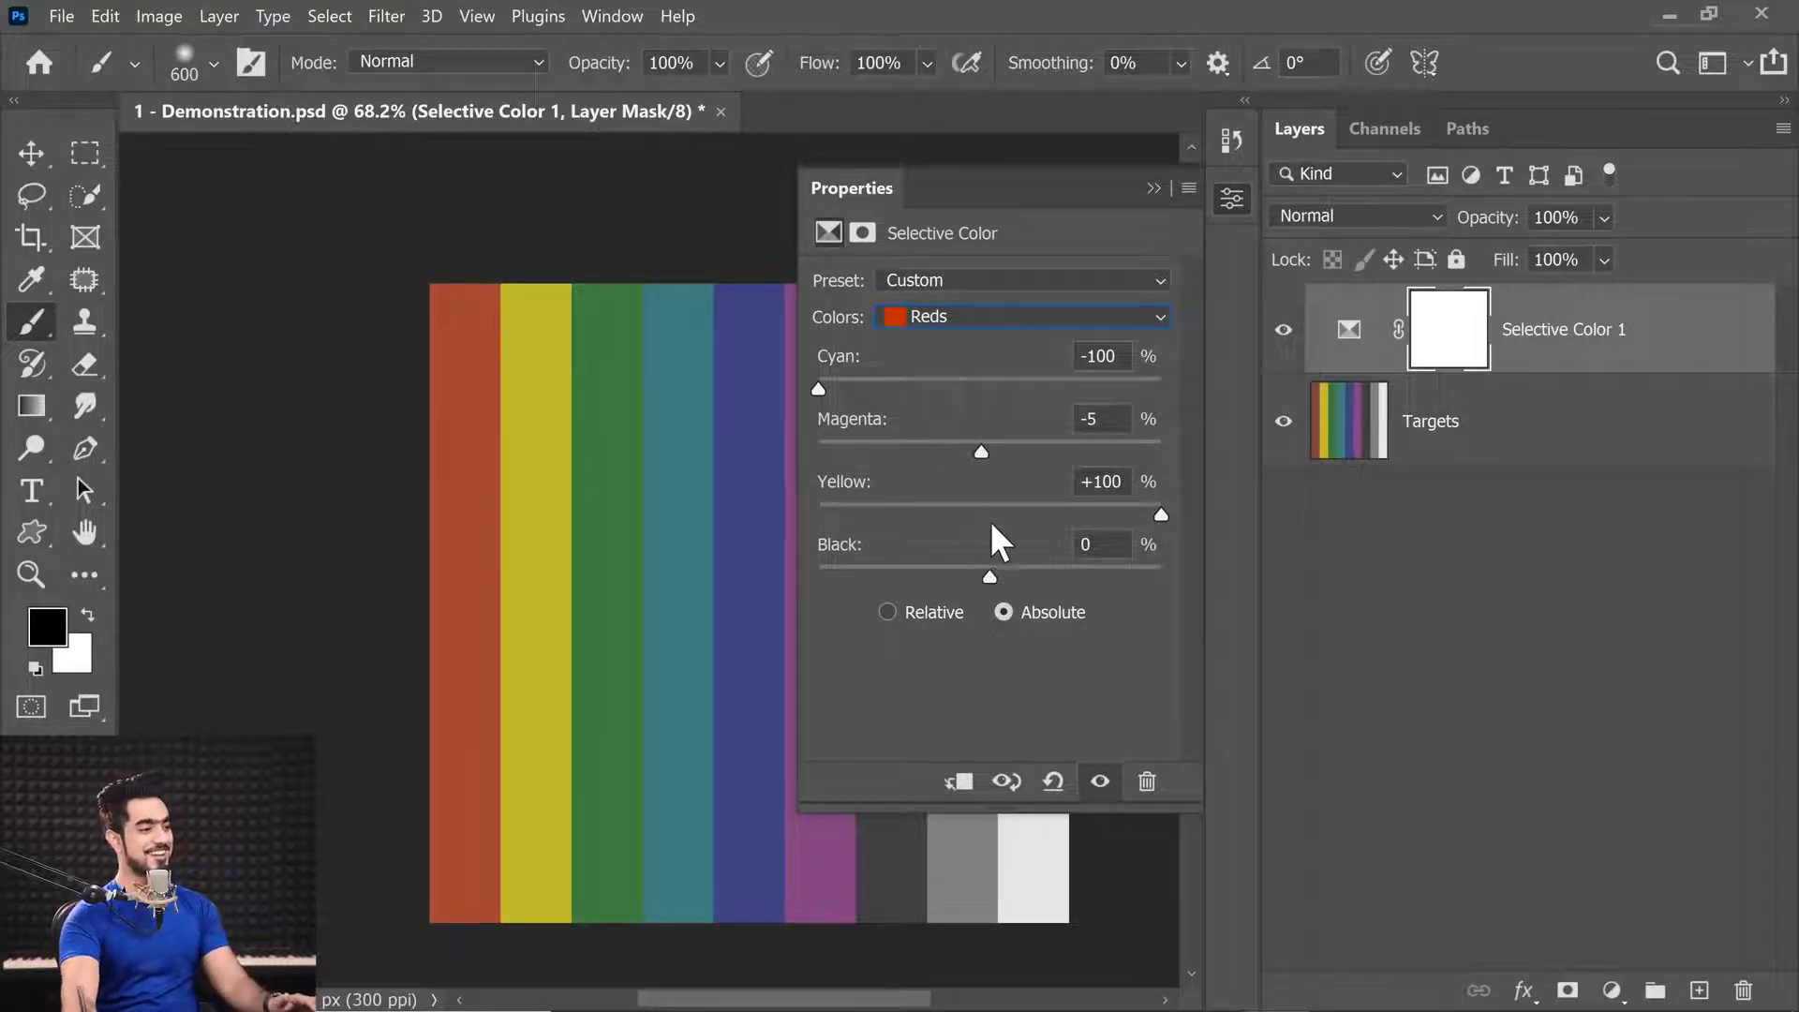
{"action": "left_click_drag", "start_coordinate": [992, 506], "coordinate": [793, 535]}
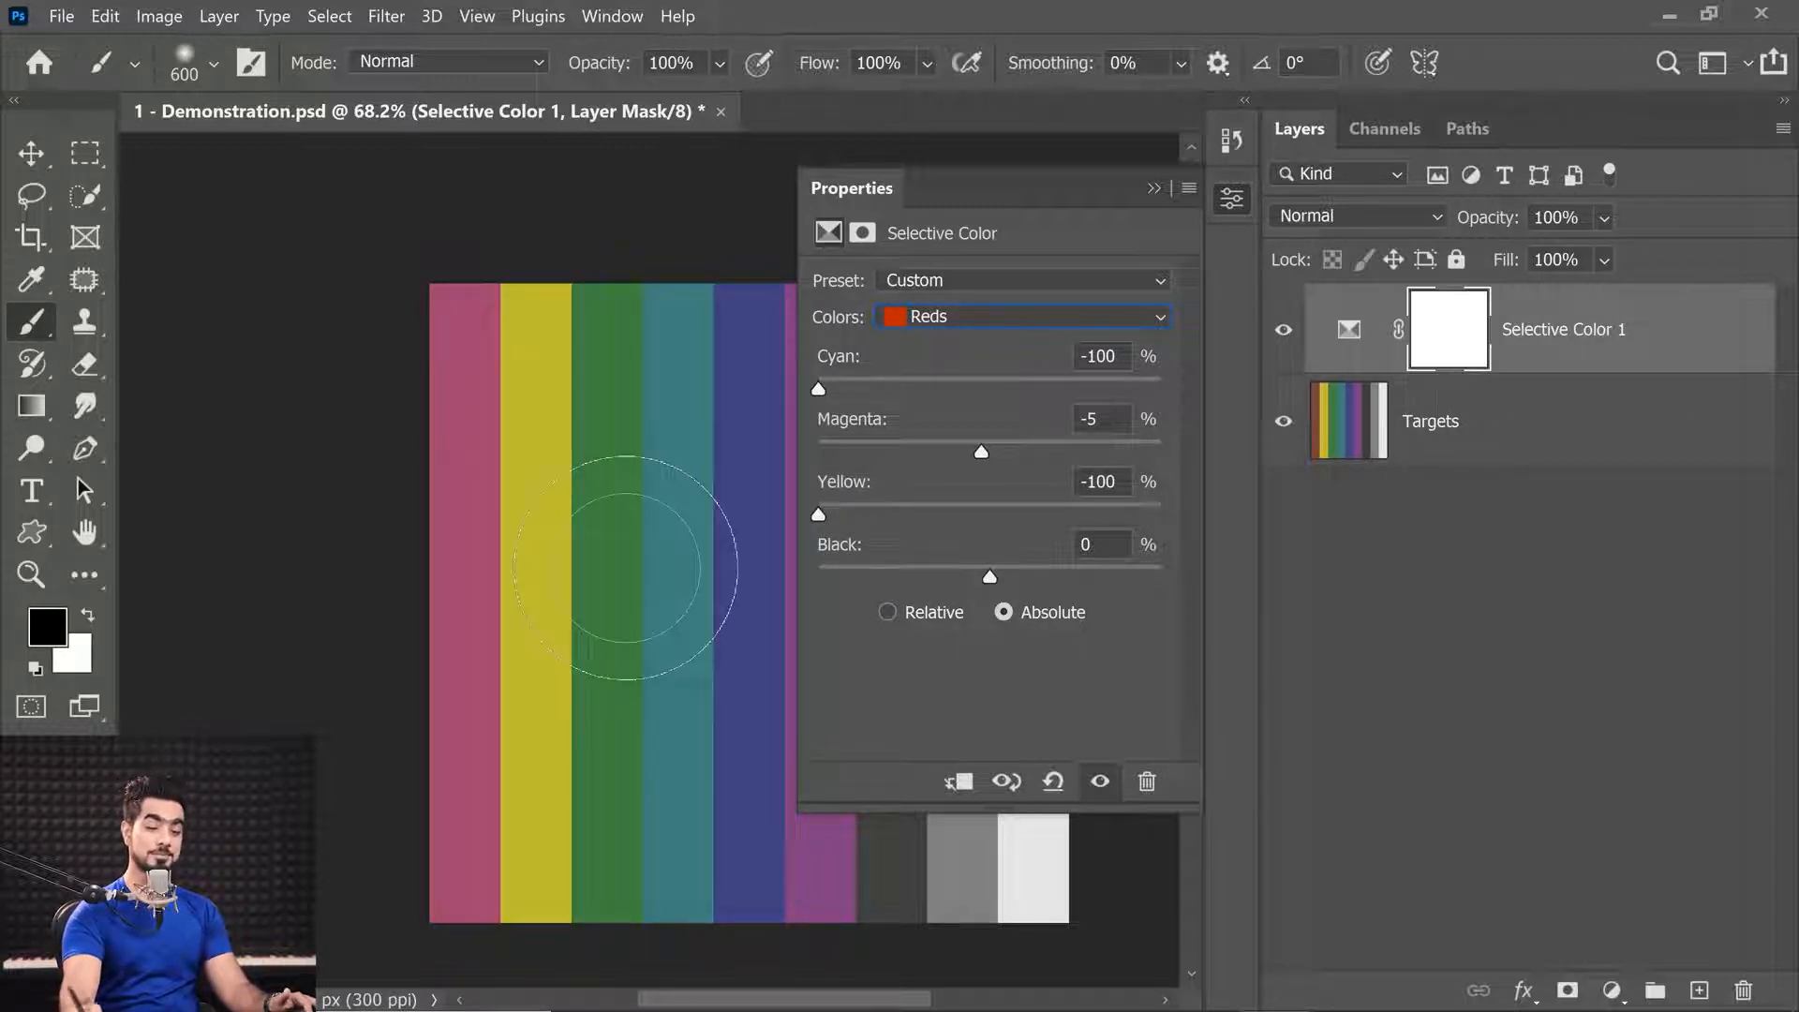
{"action": "left_click", "coordinate": [984, 514]}
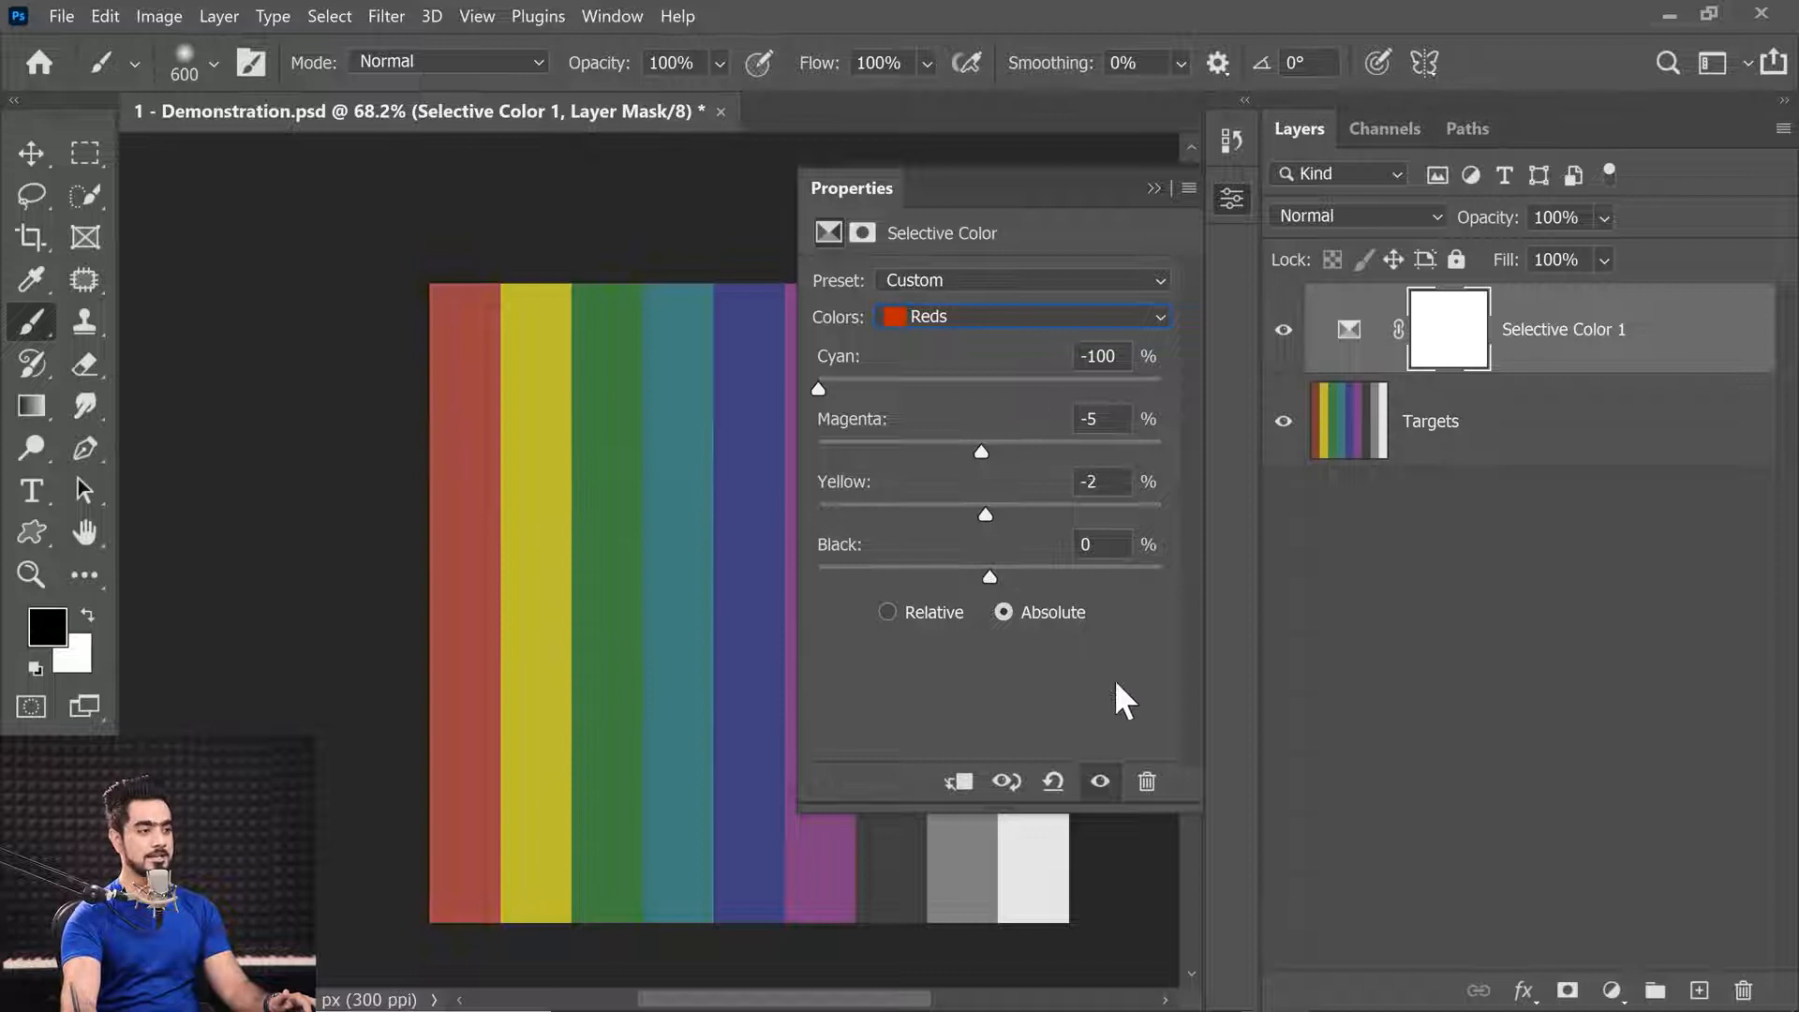
Step: Reset the Selective Color adjustment and set the Reds' Black to -100%
{"action": "left_click", "coordinate": [1052, 794]}
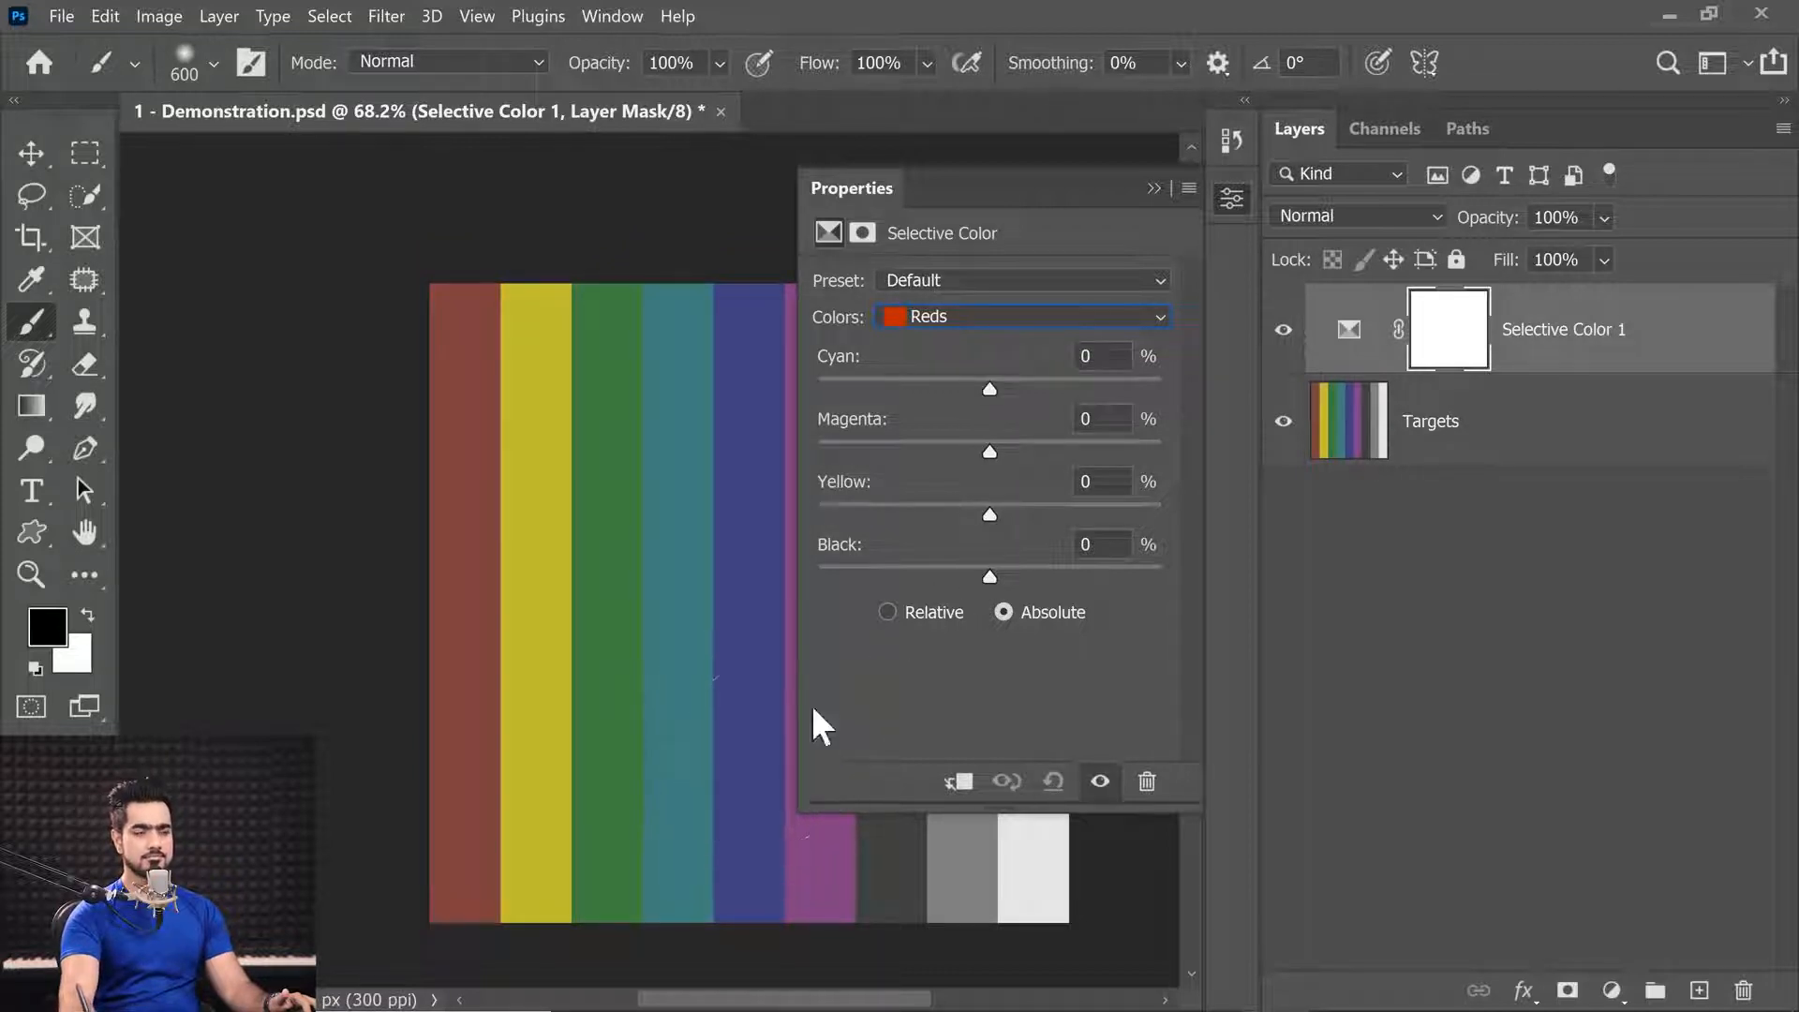
{"action": "left_click_drag", "start_coordinate": [991, 574], "coordinate": [791, 604]}
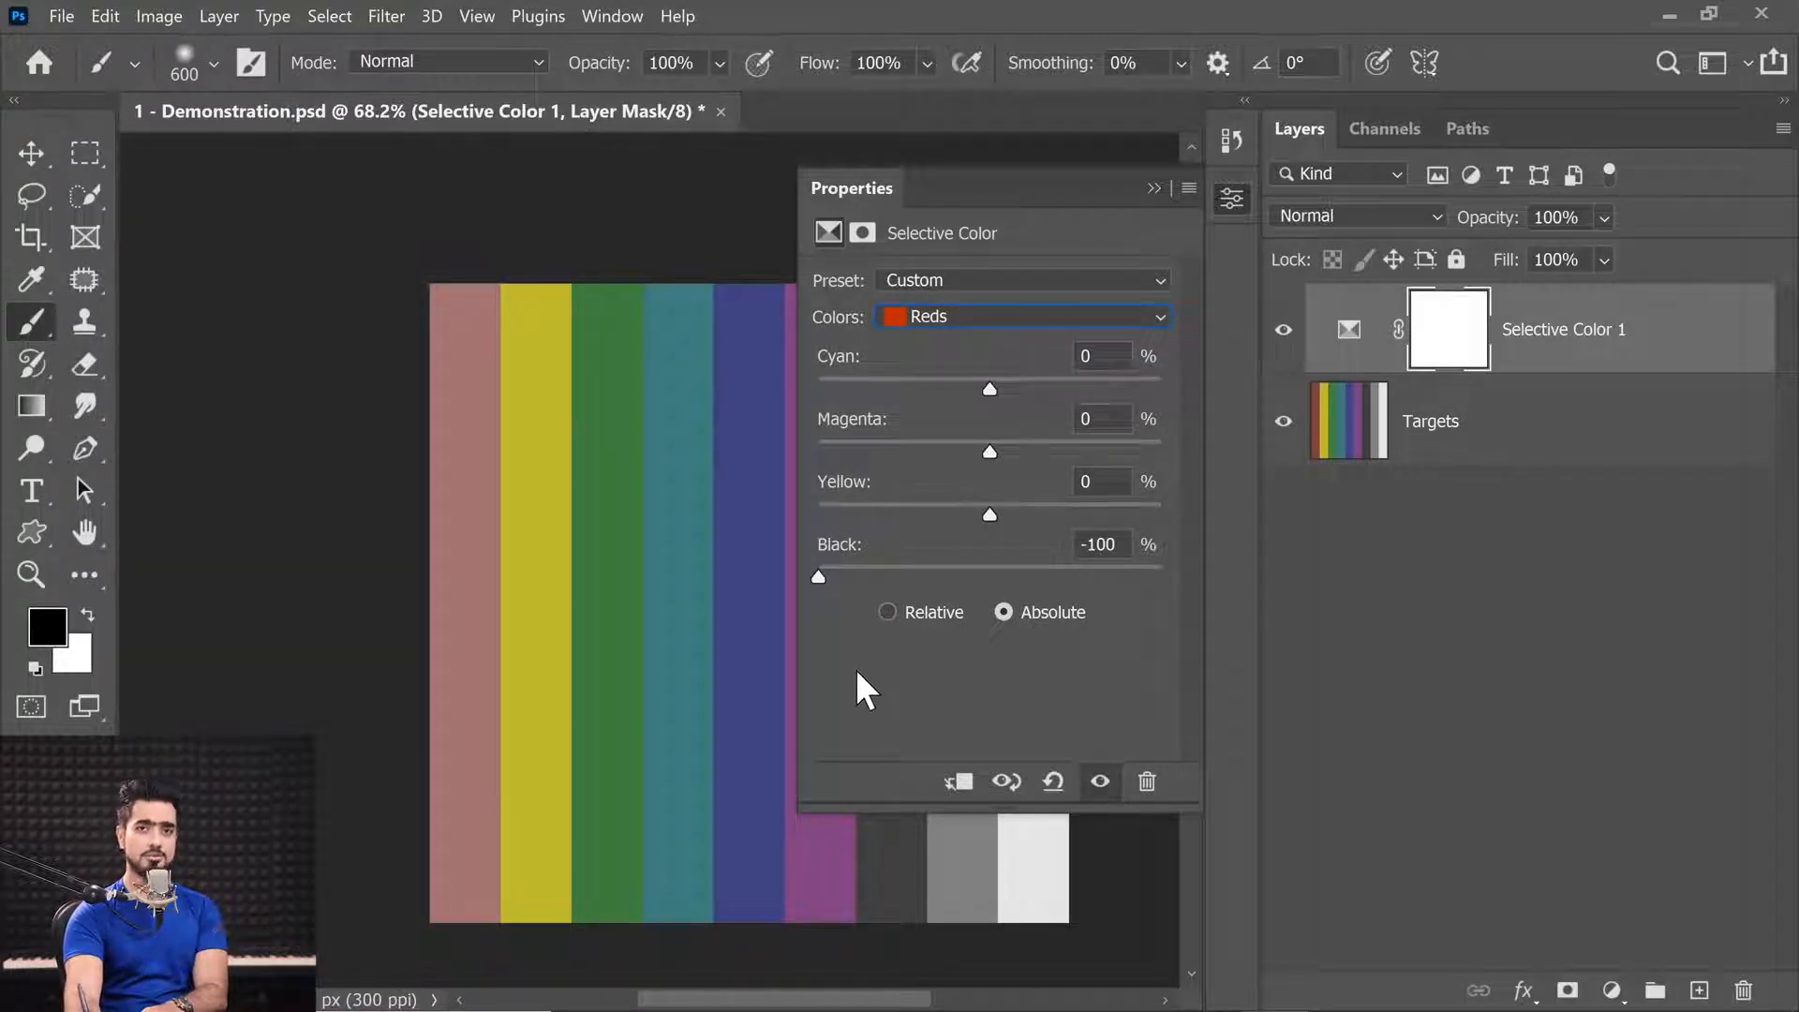
Step: Compare the Relative and Absolute methods on the Reds, reducing their Black to -11% and ending on Absolute
{"action": "left_click", "coordinate": [888, 614]}
{"action": "left_click", "coordinate": [1011, 612]}
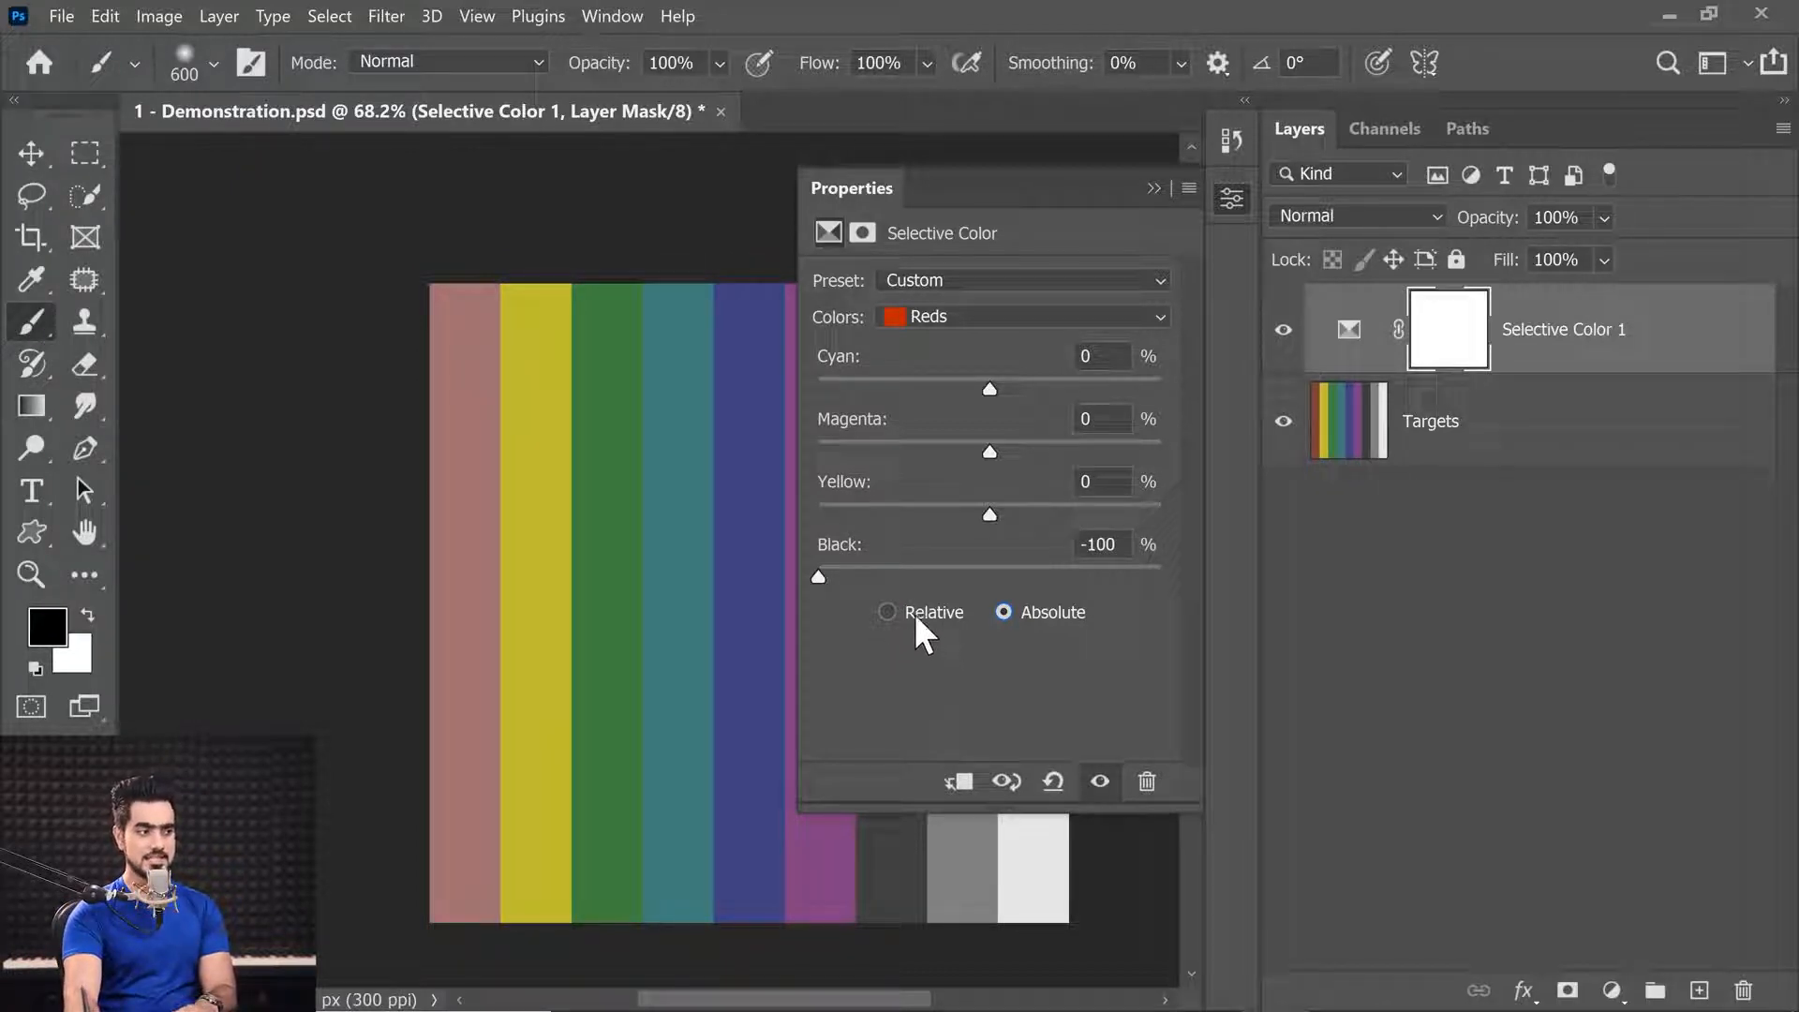
{"action": "left_click", "coordinate": [967, 568]}
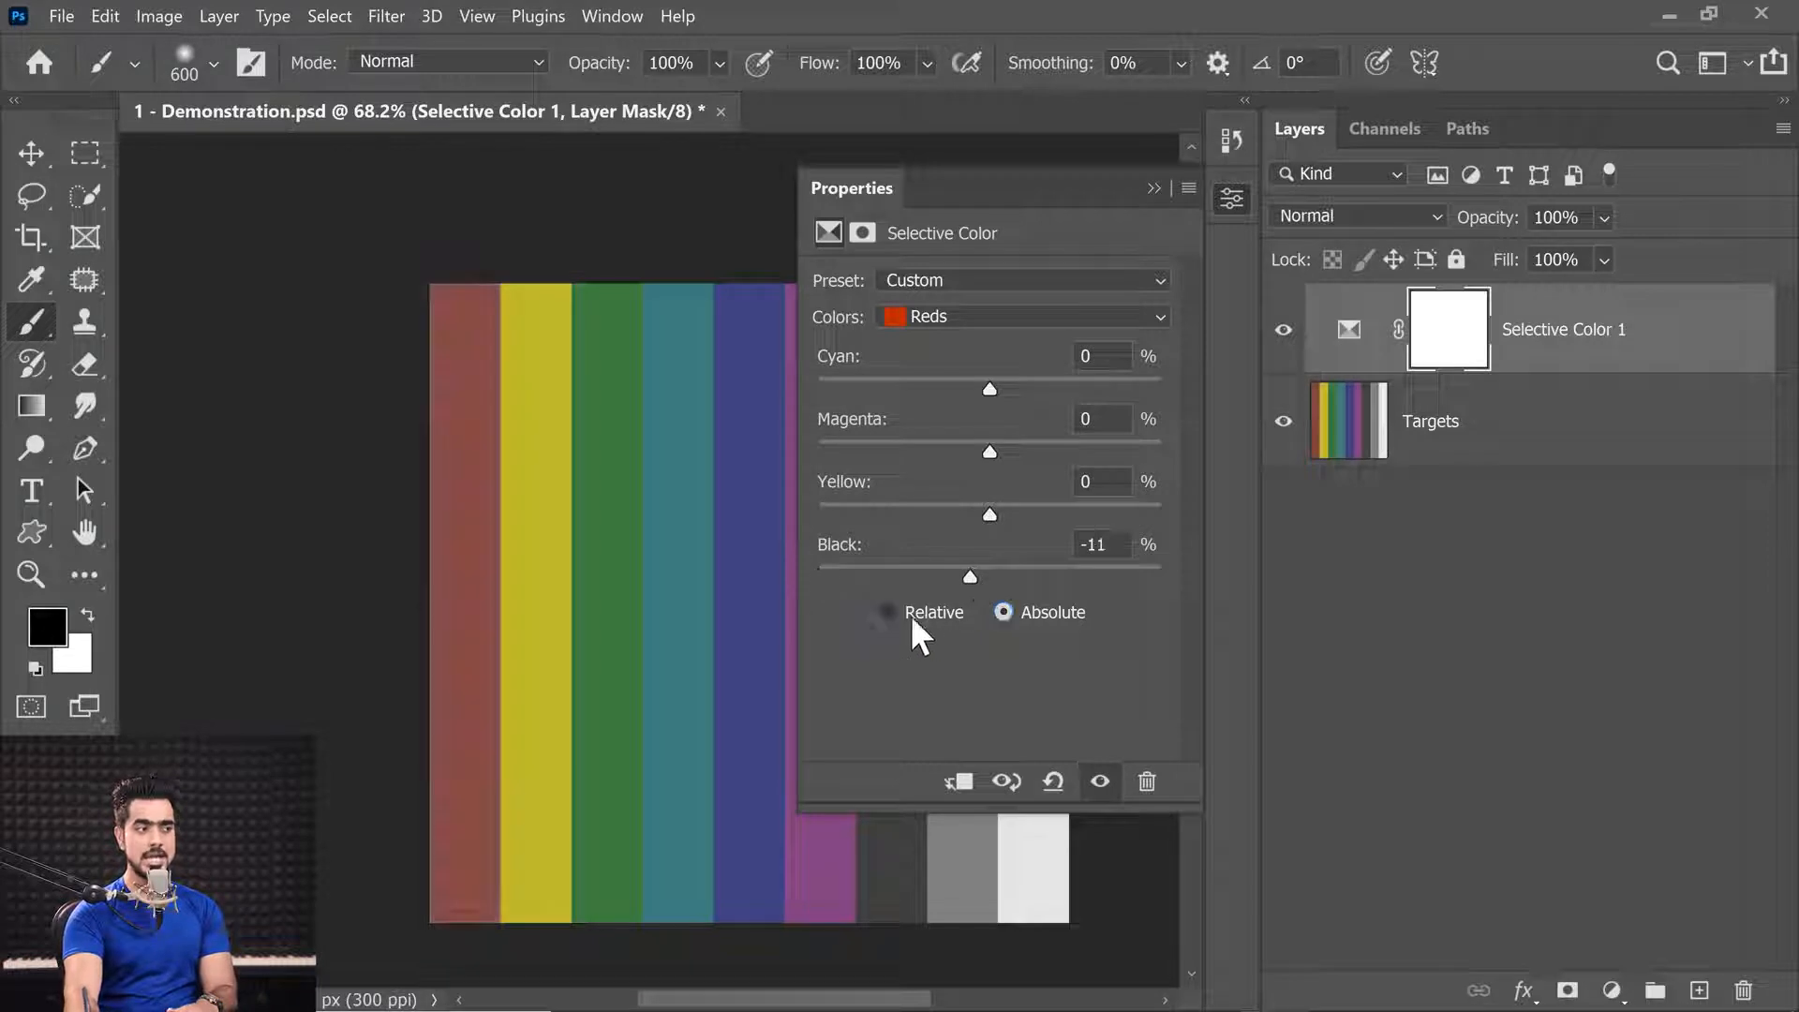
{"action": "left_click", "coordinate": [914, 614]}
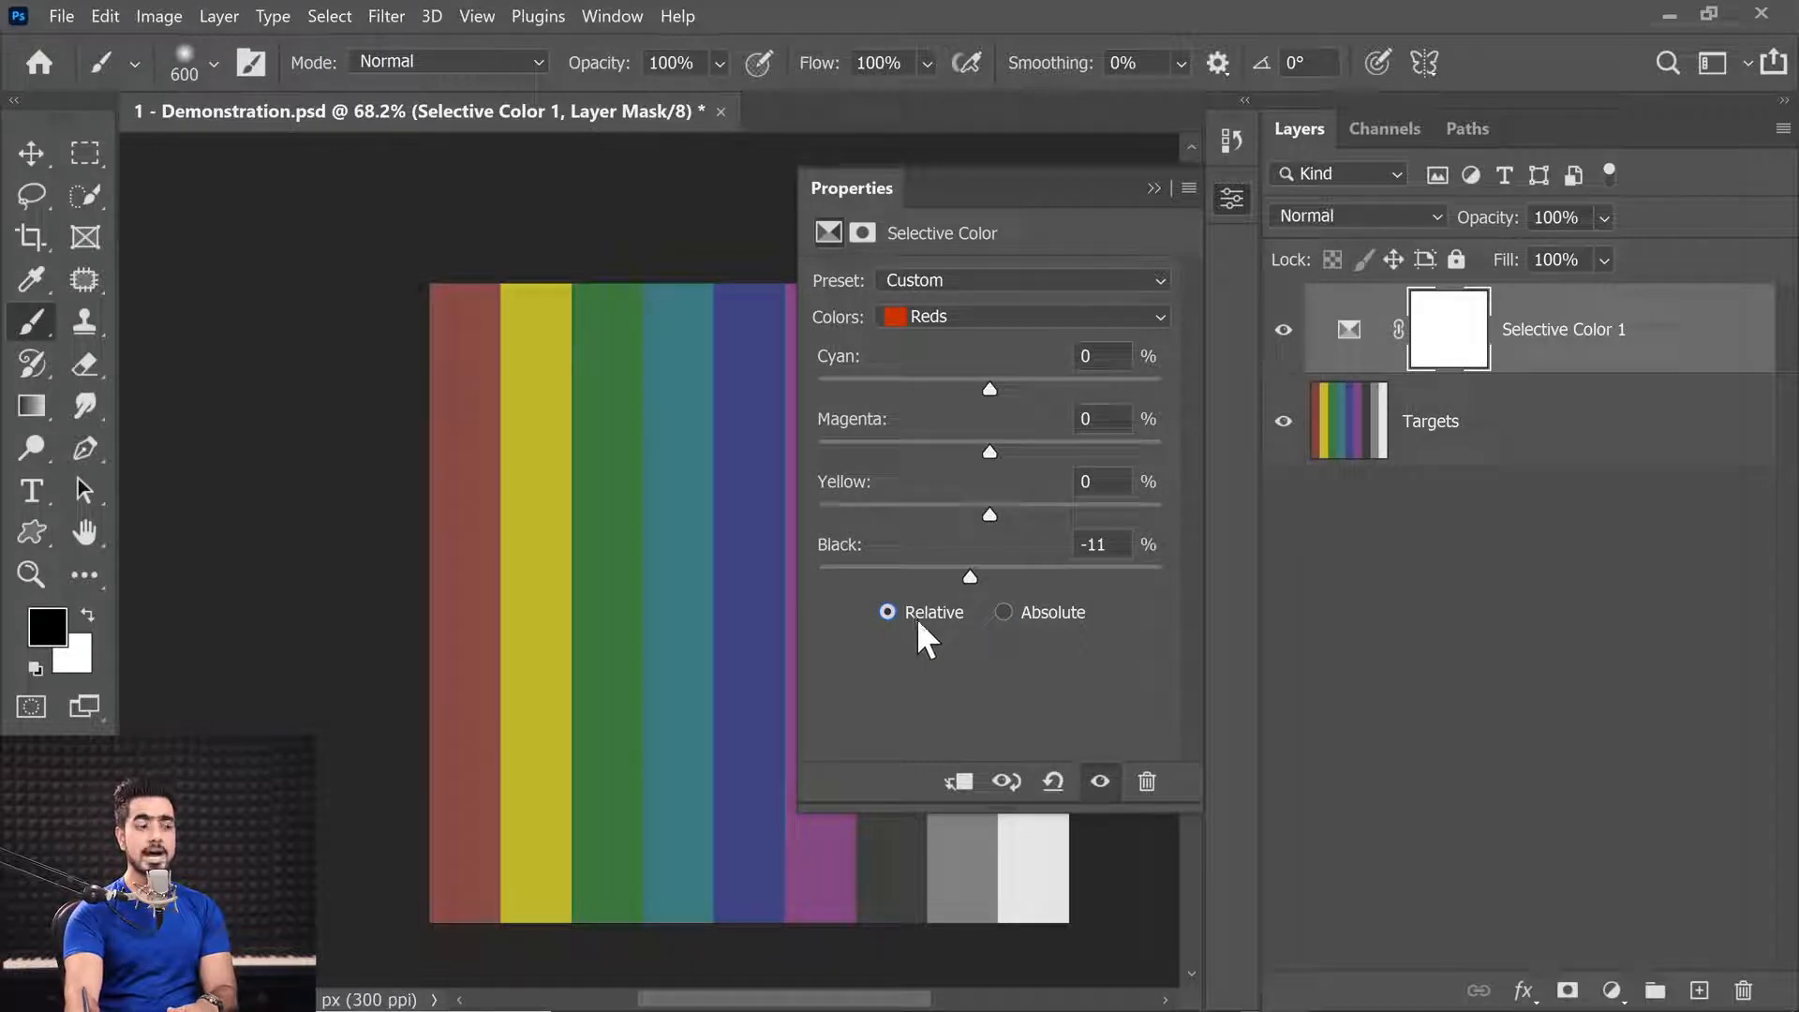
{"action": "left_click", "coordinate": [1006, 613]}
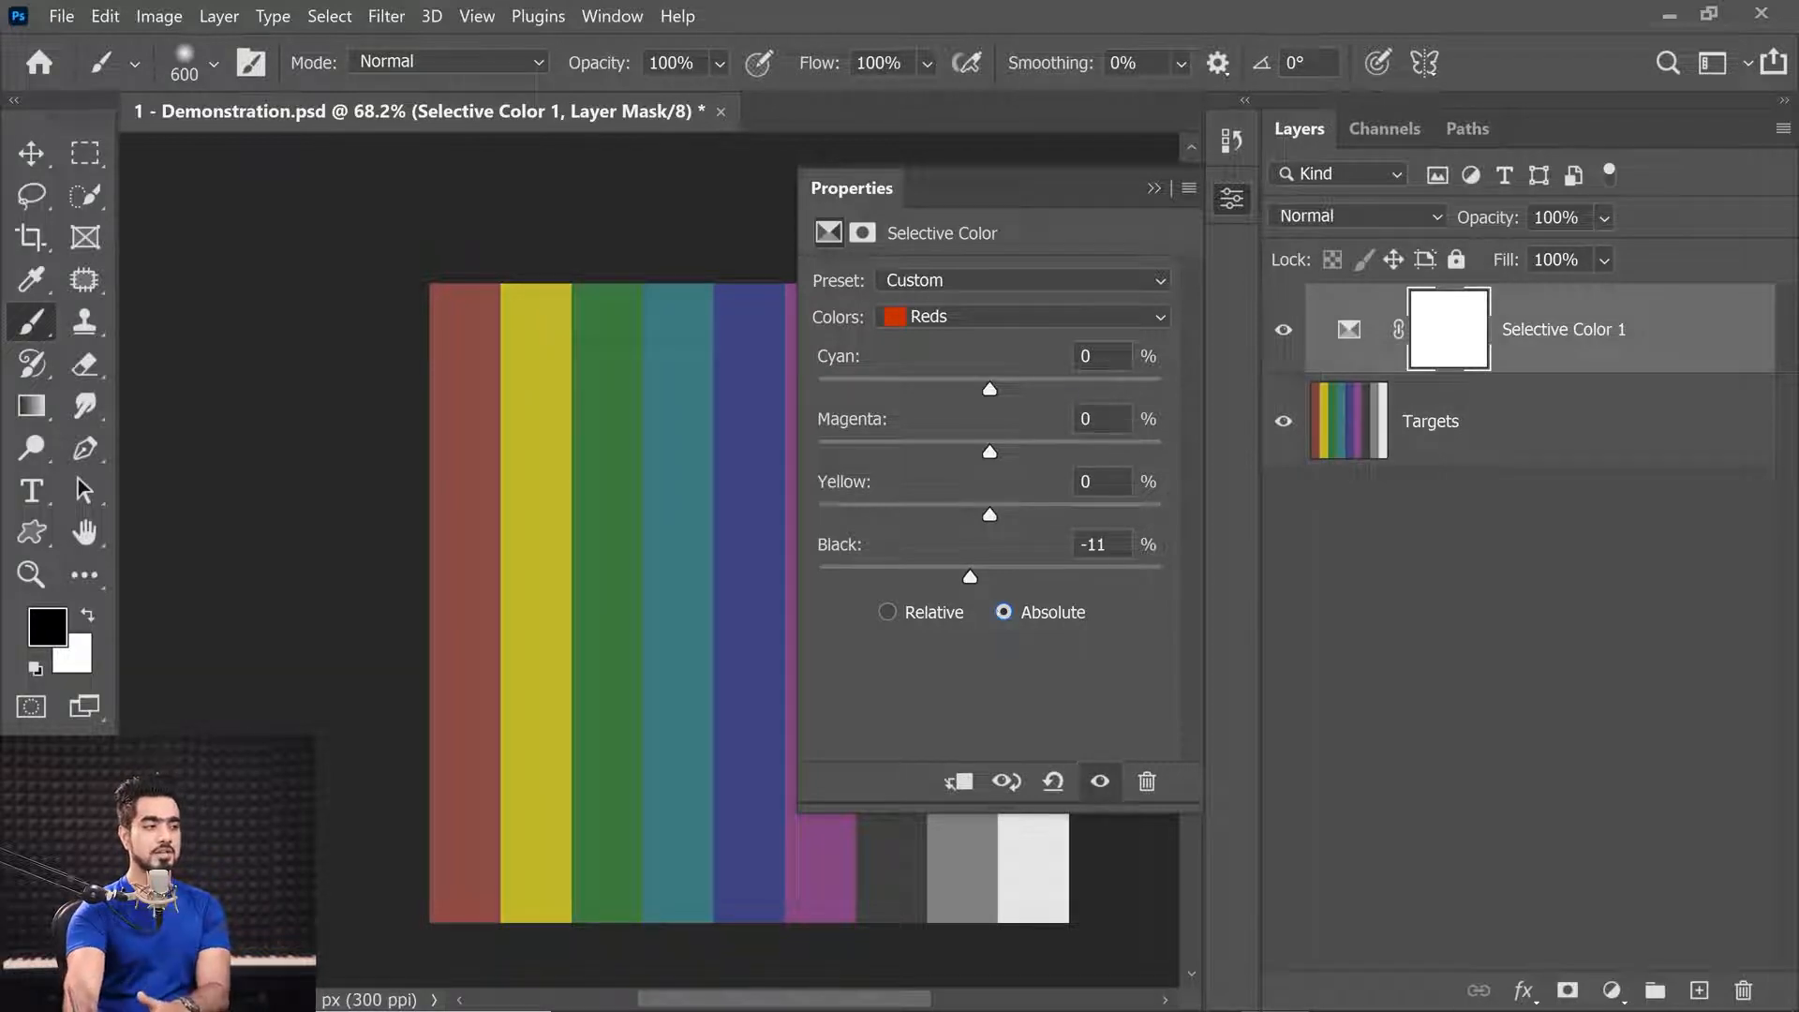
Step: Set the Reds' Cyan to +52%, Magenta to +42%, Yellow to -64% and Black to +57%
{"action": "left_click_drag", "start_coordinate": [991, 388], "coordinate": [1079, 388]}
{"action": "left_click_drag", "start_coordinate": [989, 451], "coordinate": [1061, 452]}
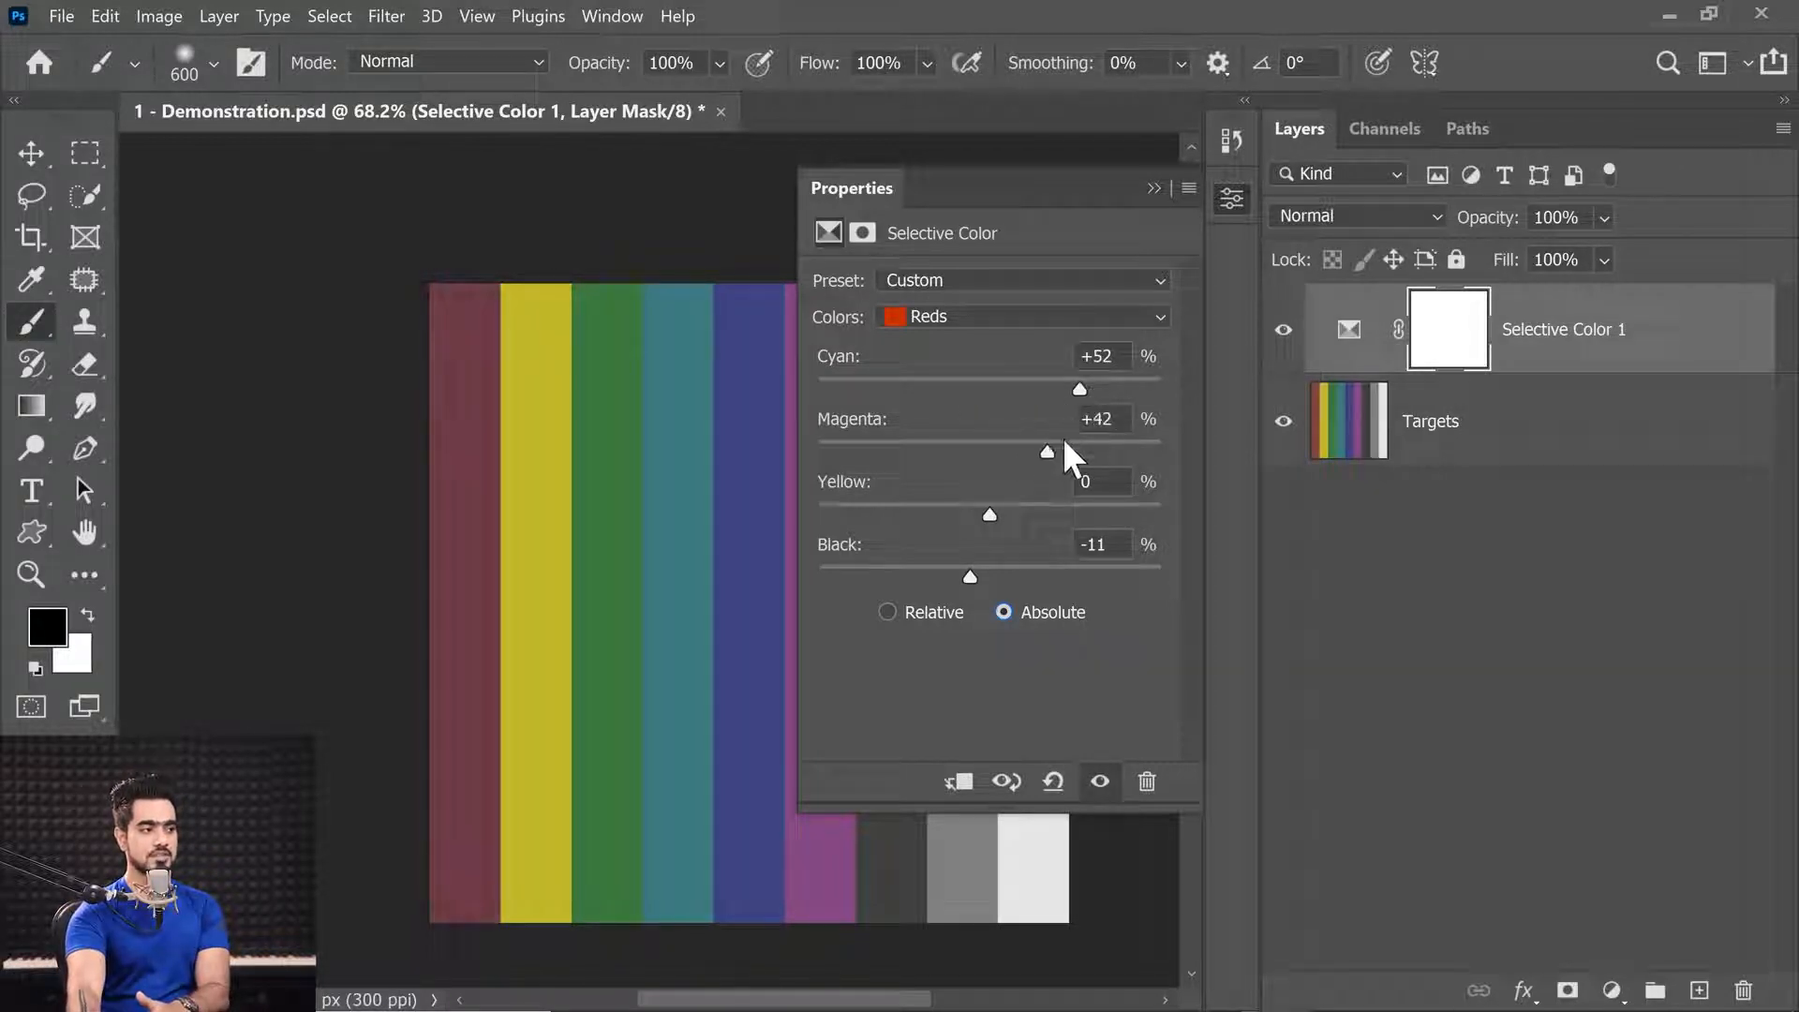
{"action": "left_click_drag", "start_coordinate": [990, 515], "coordinate": [918, 514]}
{"action": "left_click_drag", "start_coordinate": [970, 576], "coordinate": [1077, 567]}
{"action": "left_click_drag", "start_coordinate": [916, 514], "coordinate": [880, 515]}
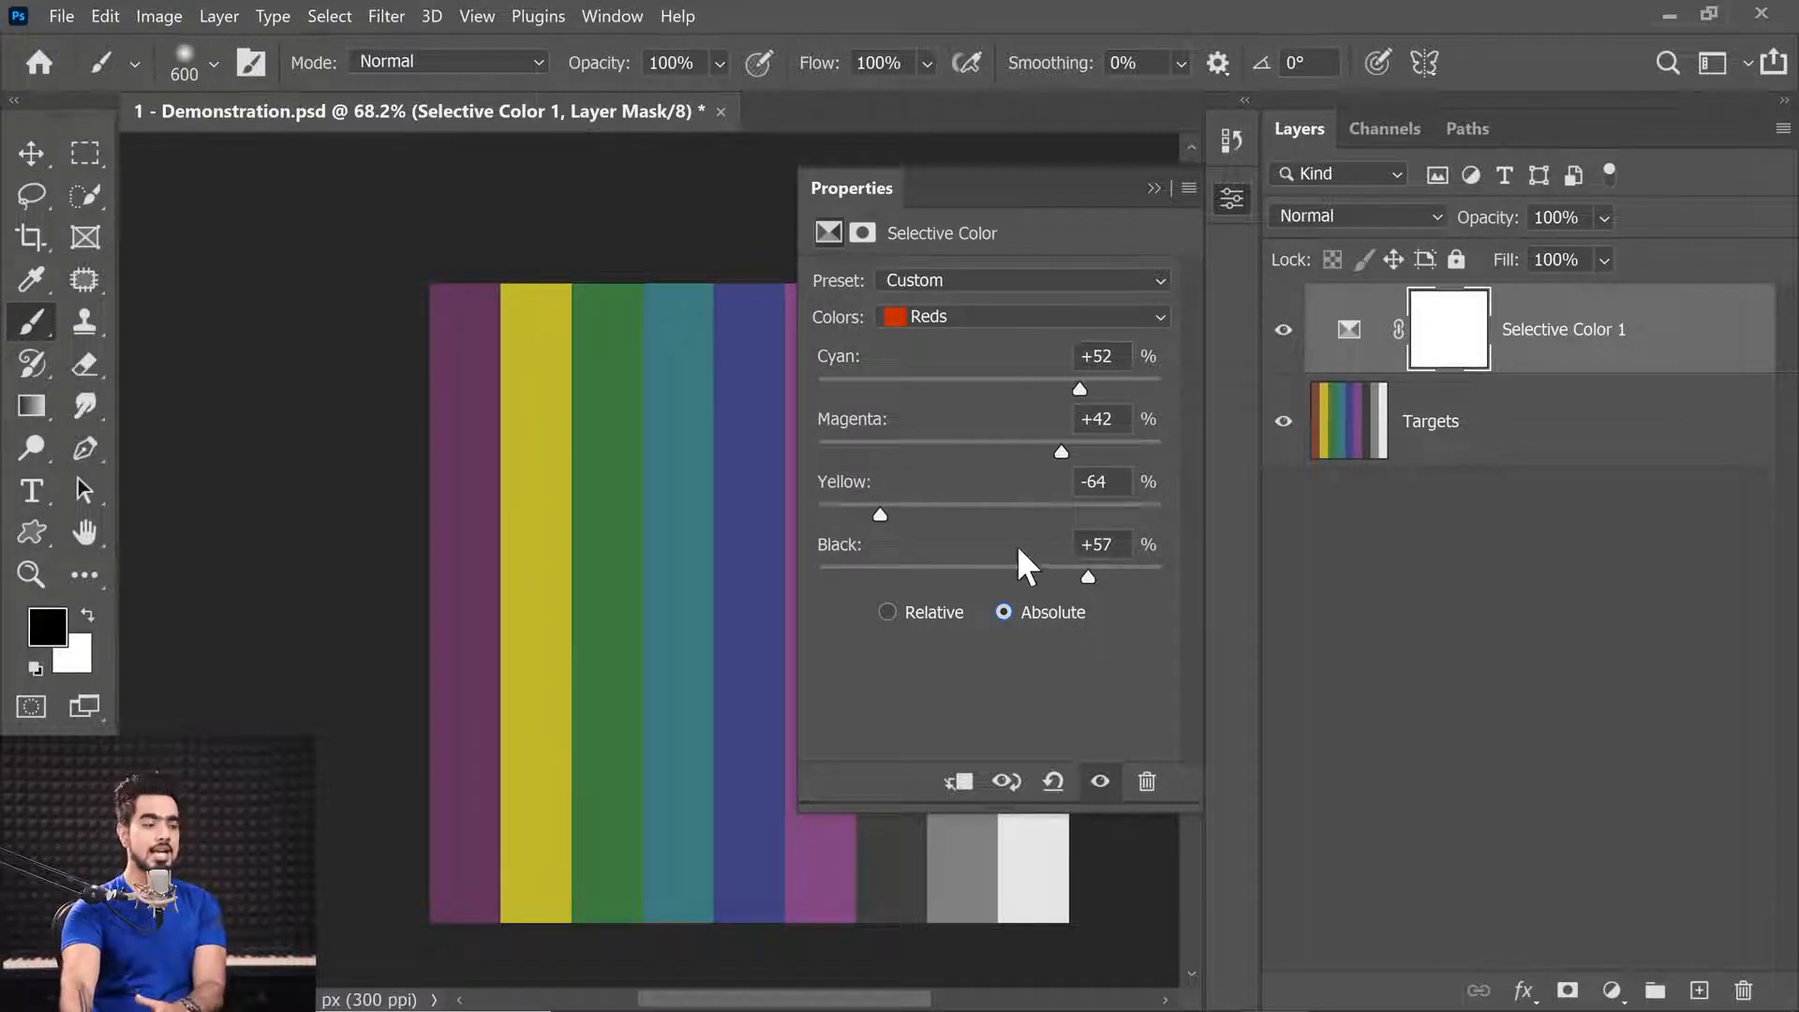
Step: Compare the Relative and Absolute methods on the mixed Reds, trying Black at -9% and raising it to +40%
{"action": "left_click", "coordinate": [902, 620]}
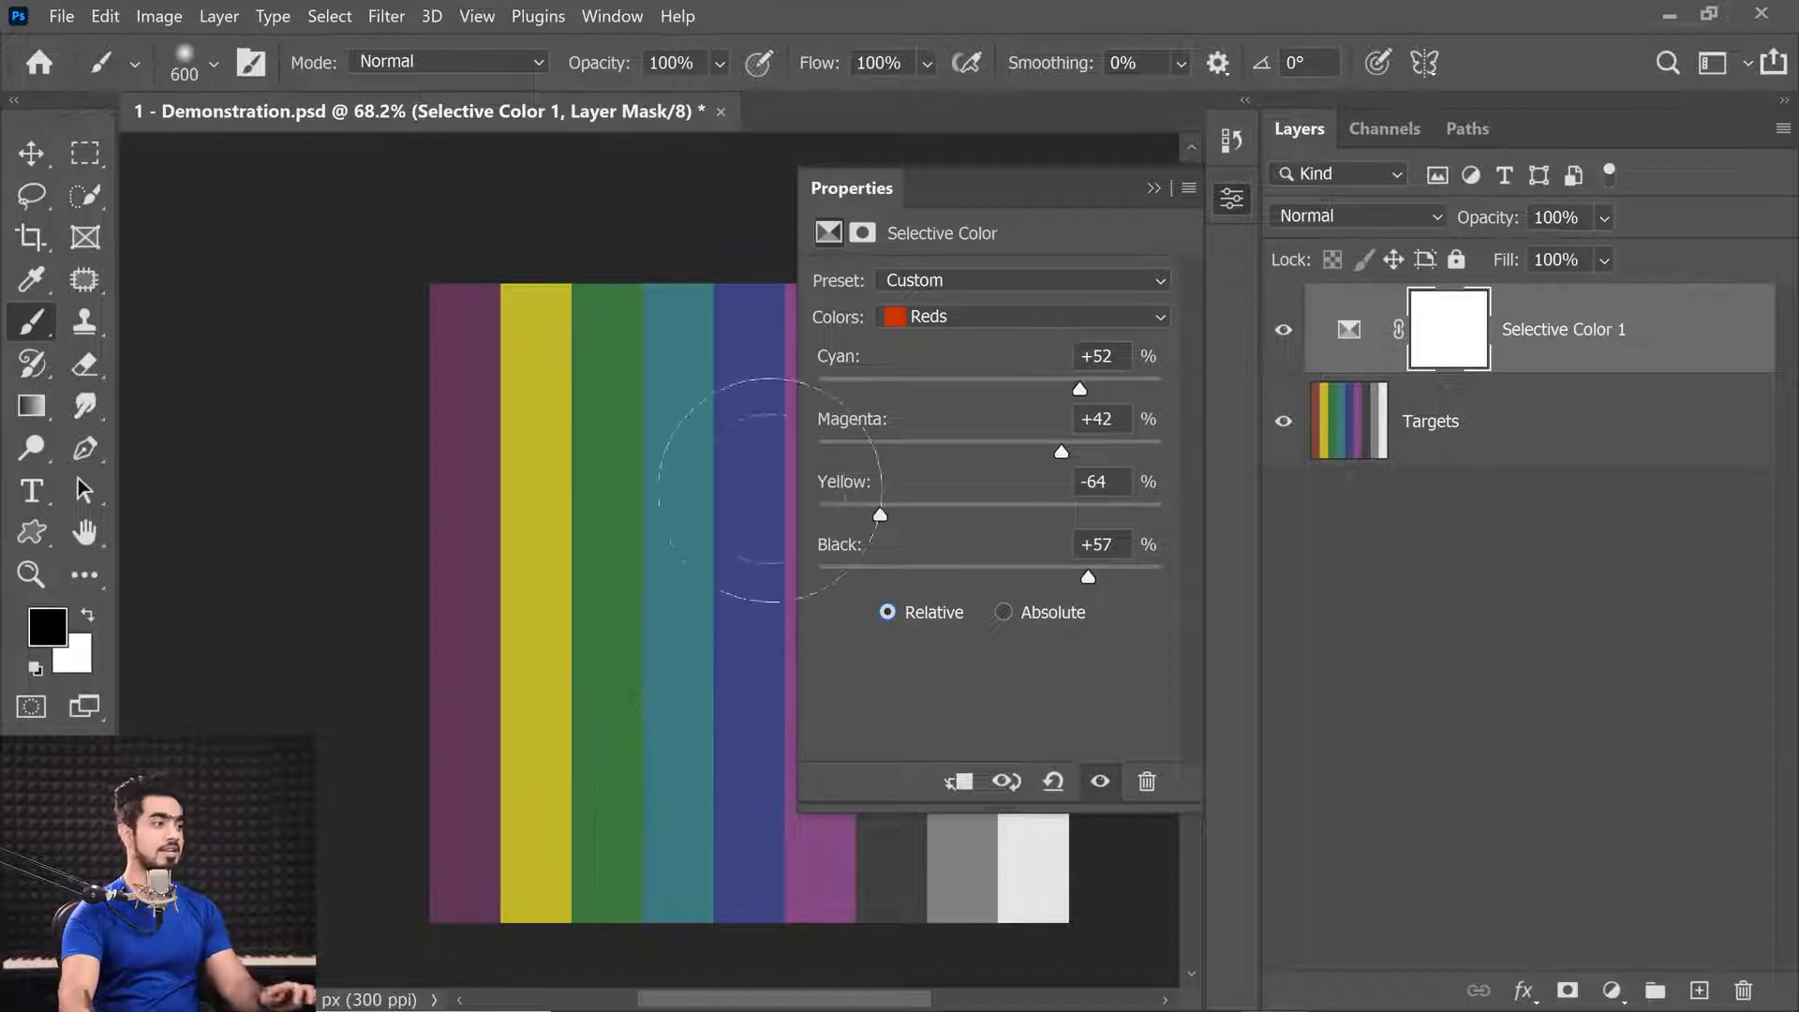
{"action": "left_click", "coordinate": [1000, 611]}
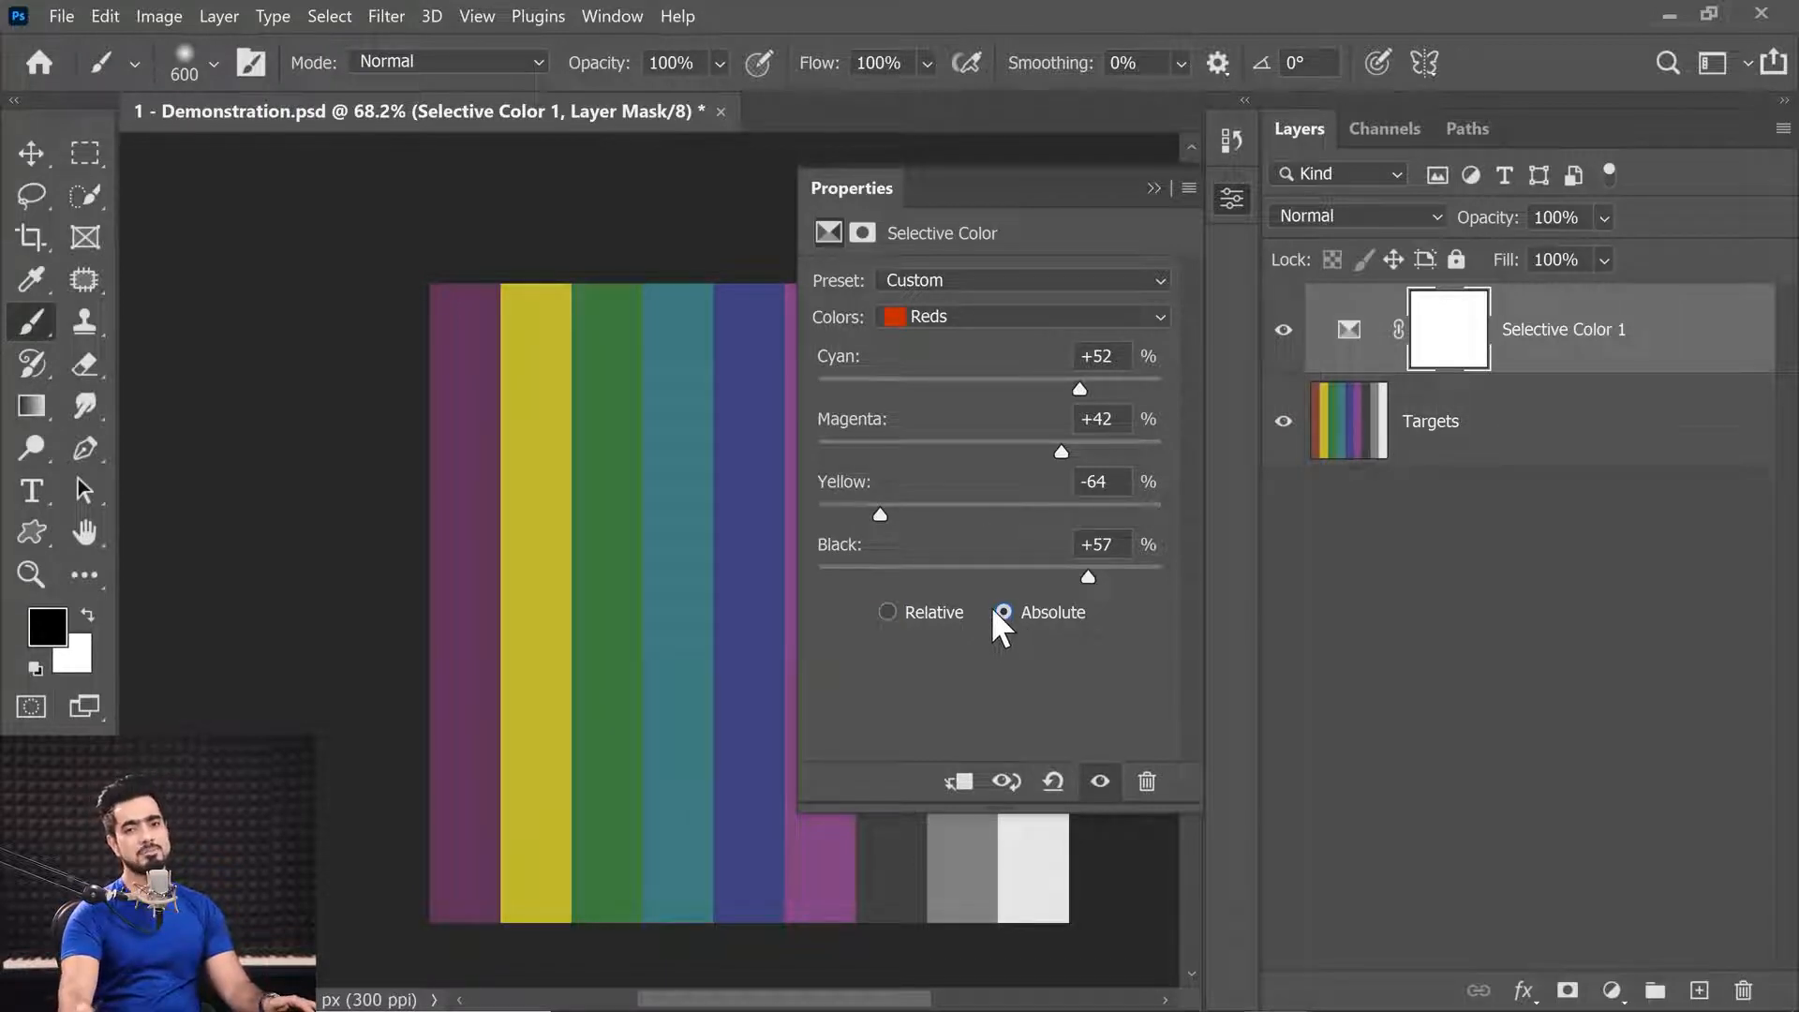
{"action": "left_click", "coordinate": [974, 568]}
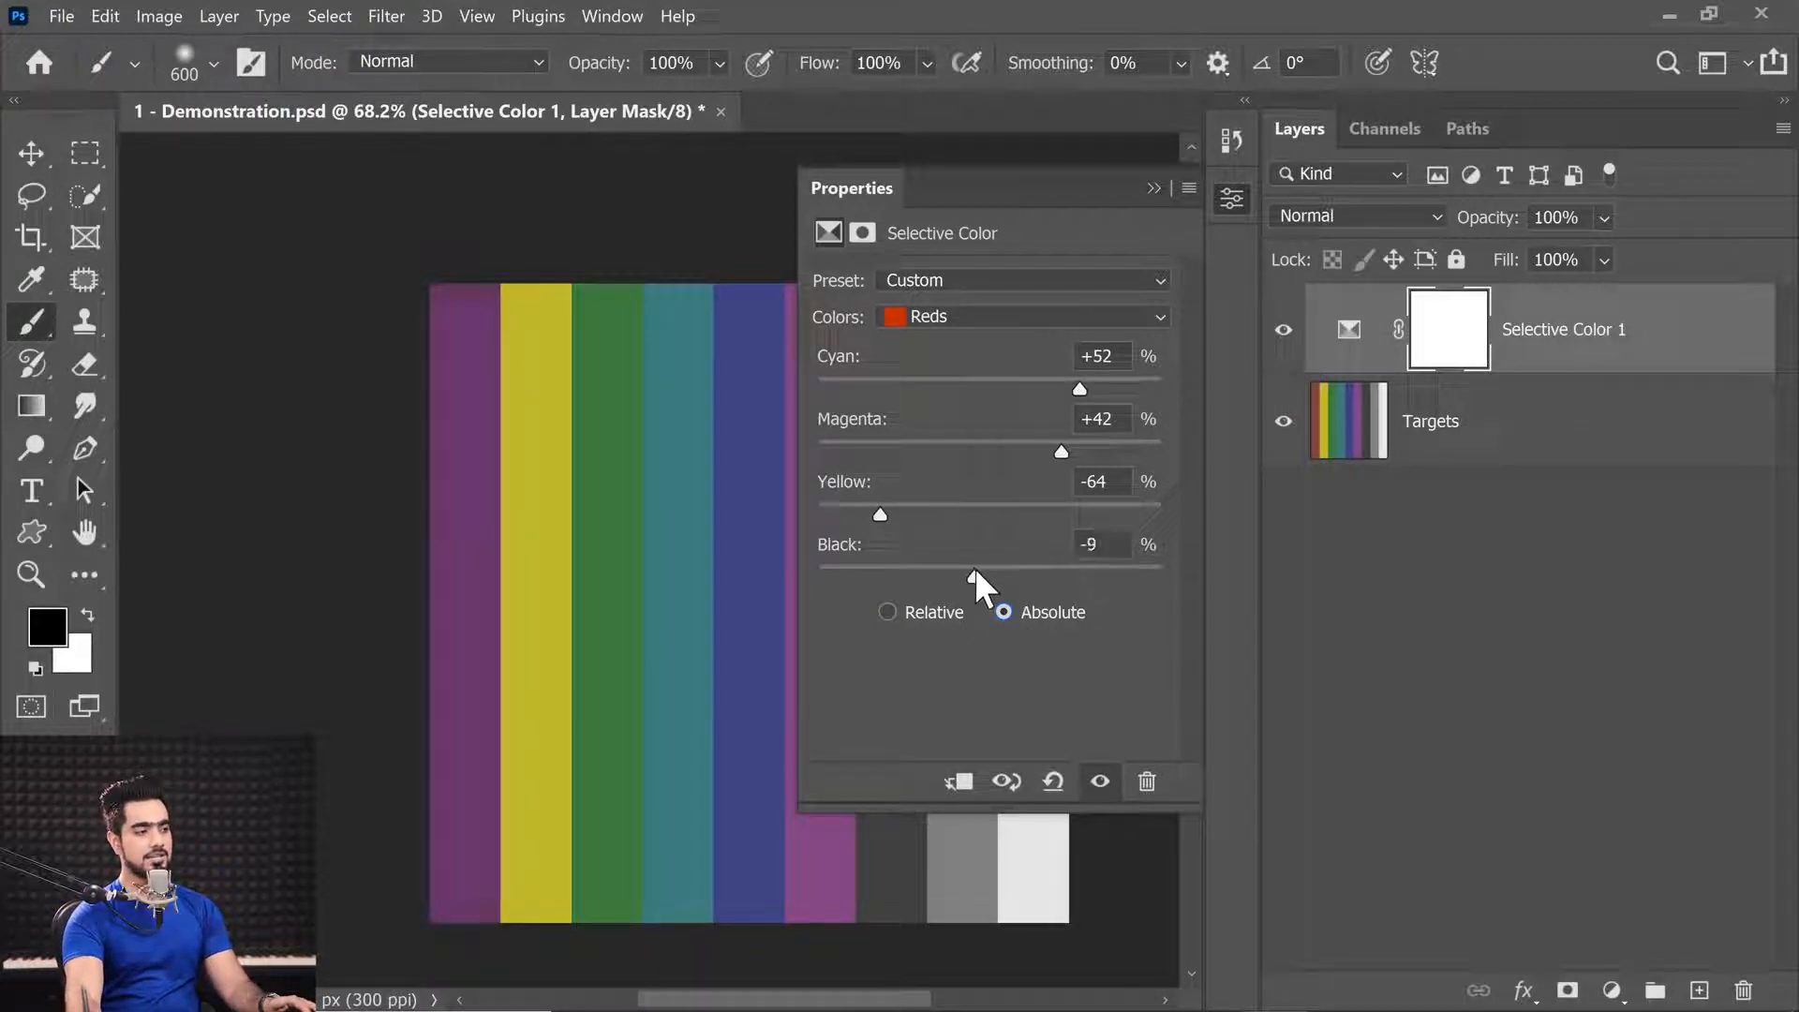
{"action": "left_click_drag", "start_coordinate": [974, 570], "coordinate": [1012, 573]}
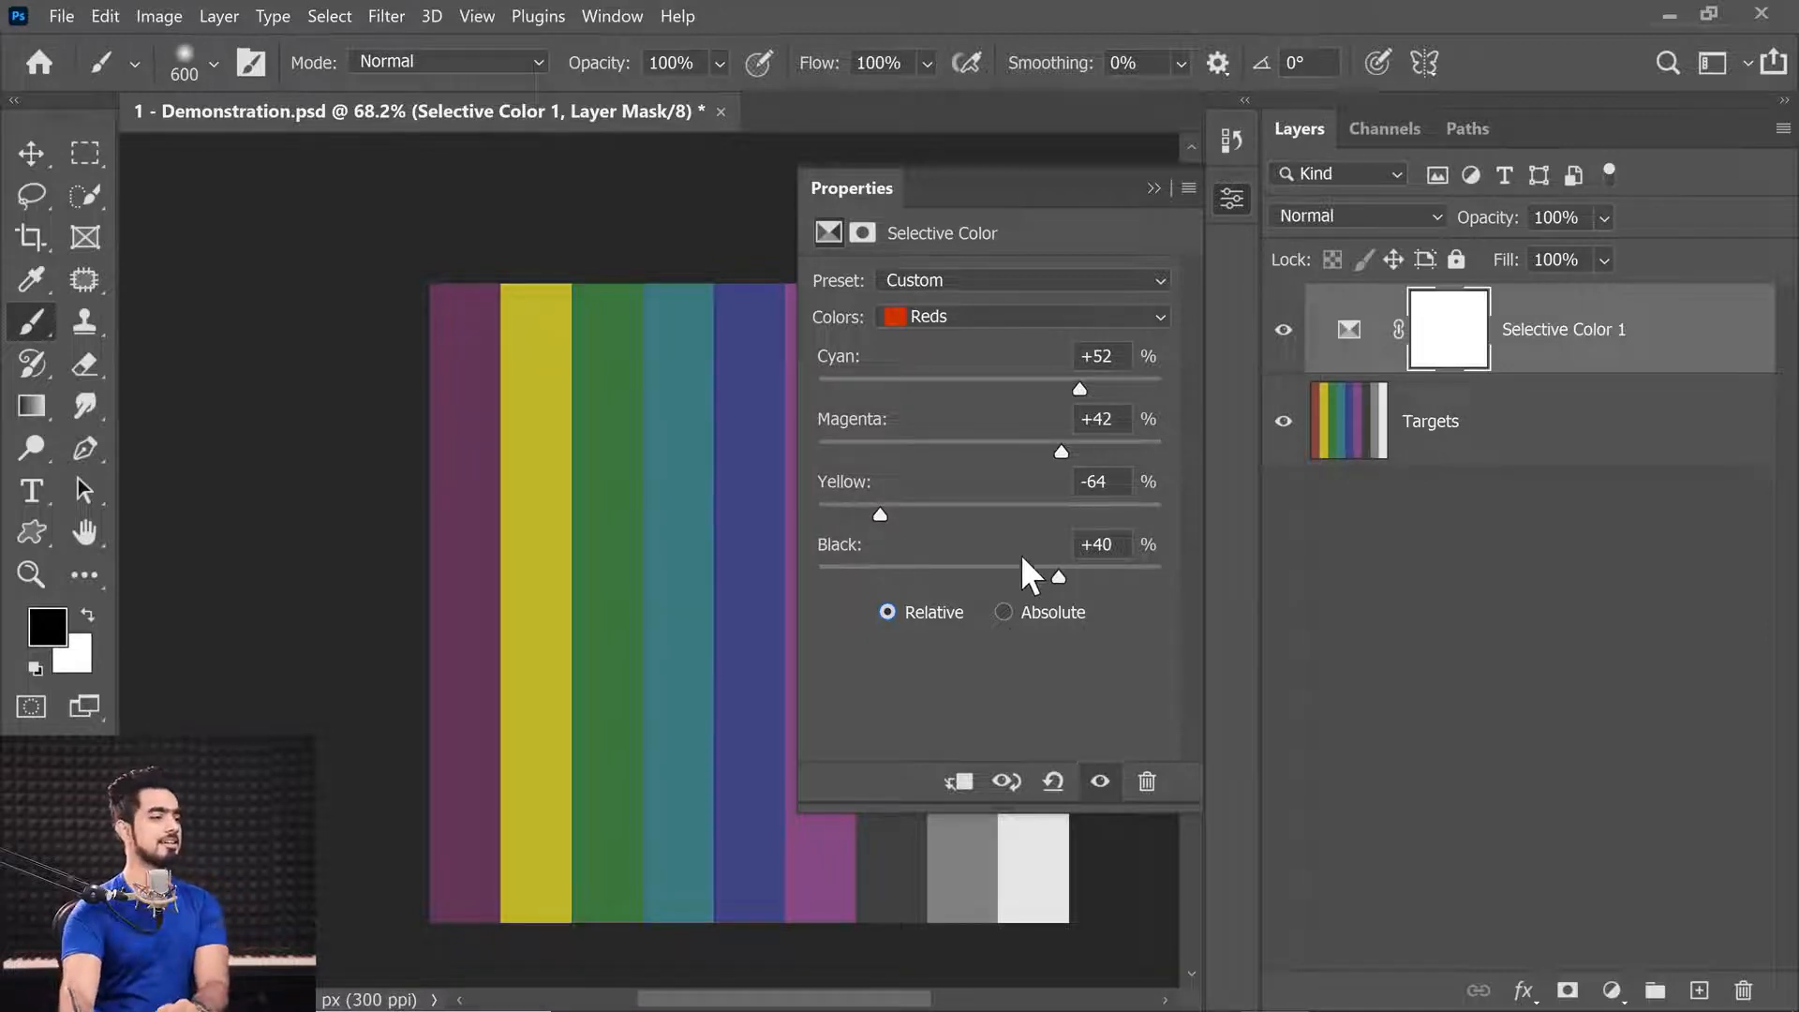
Step: Alternate between the Absolute and Relative methods, settle on Relative, and reset the Selective Color adjustment to its defaults
{"action": "left_click", "coordinate": [1023, 614]}
{"action": "left_click", "coordinate": [1047, 610]}
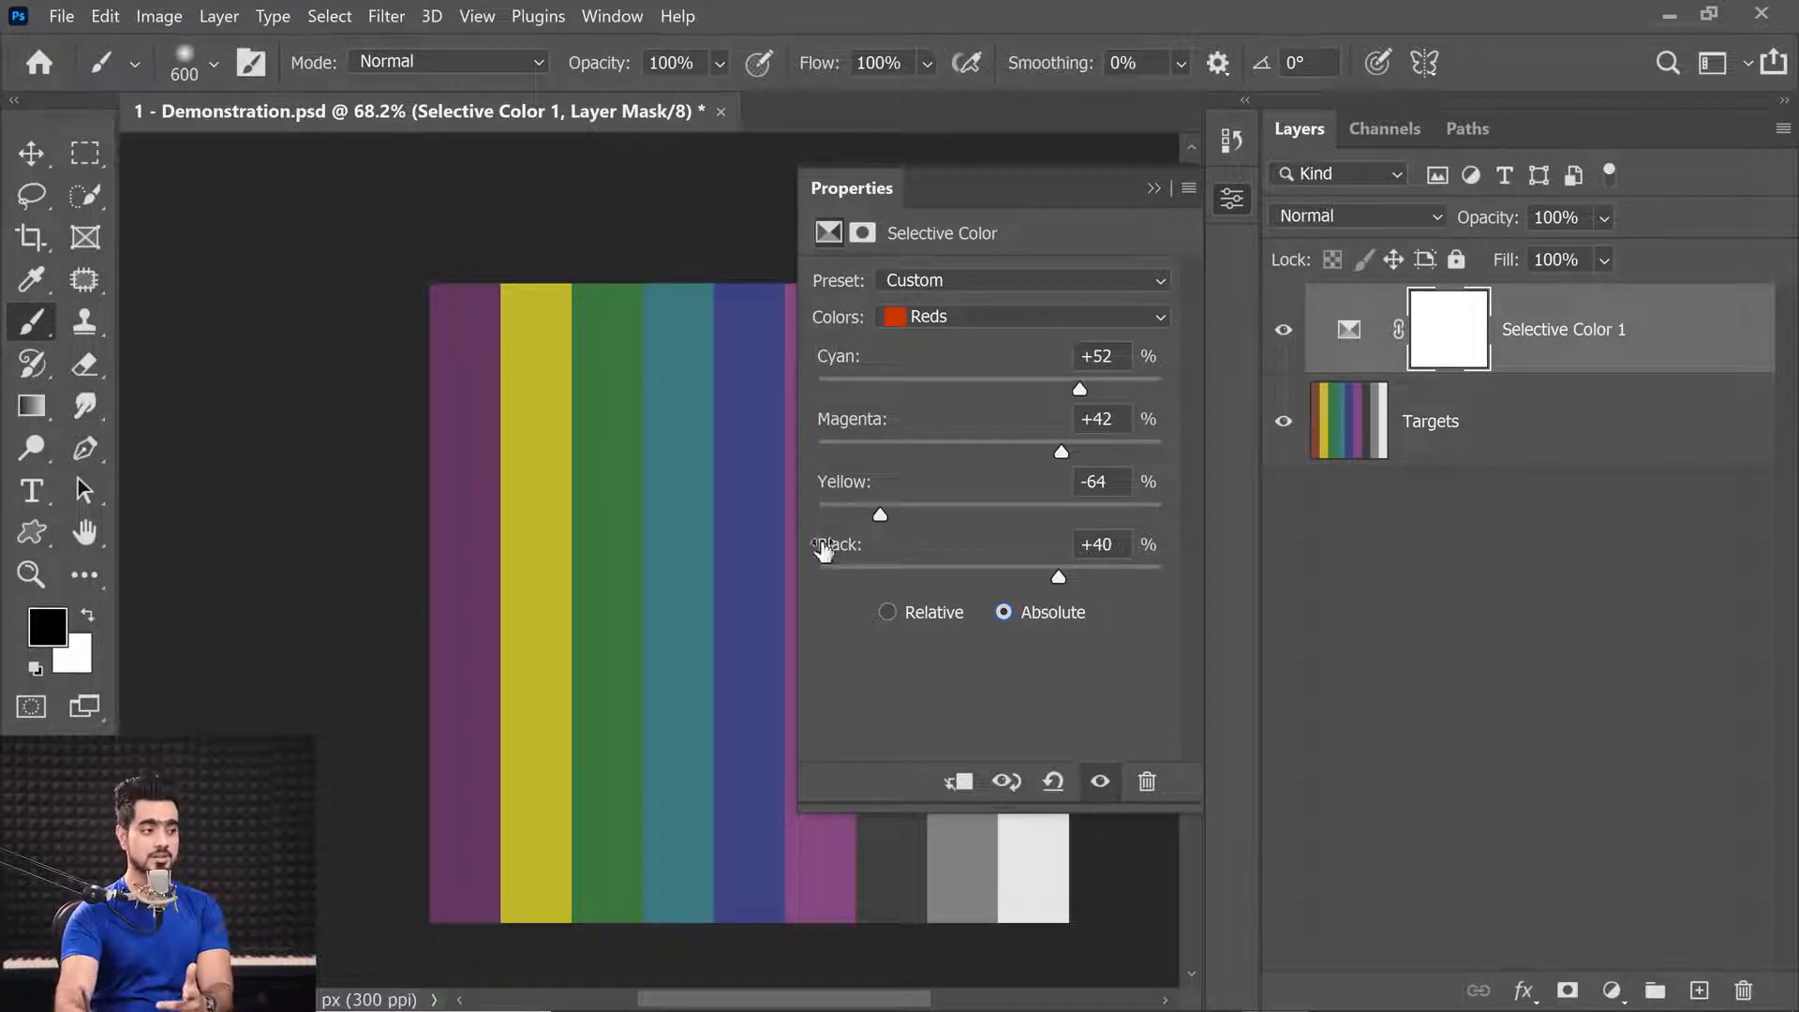
{"action": "left_click", "coordinate": [907, 616]}
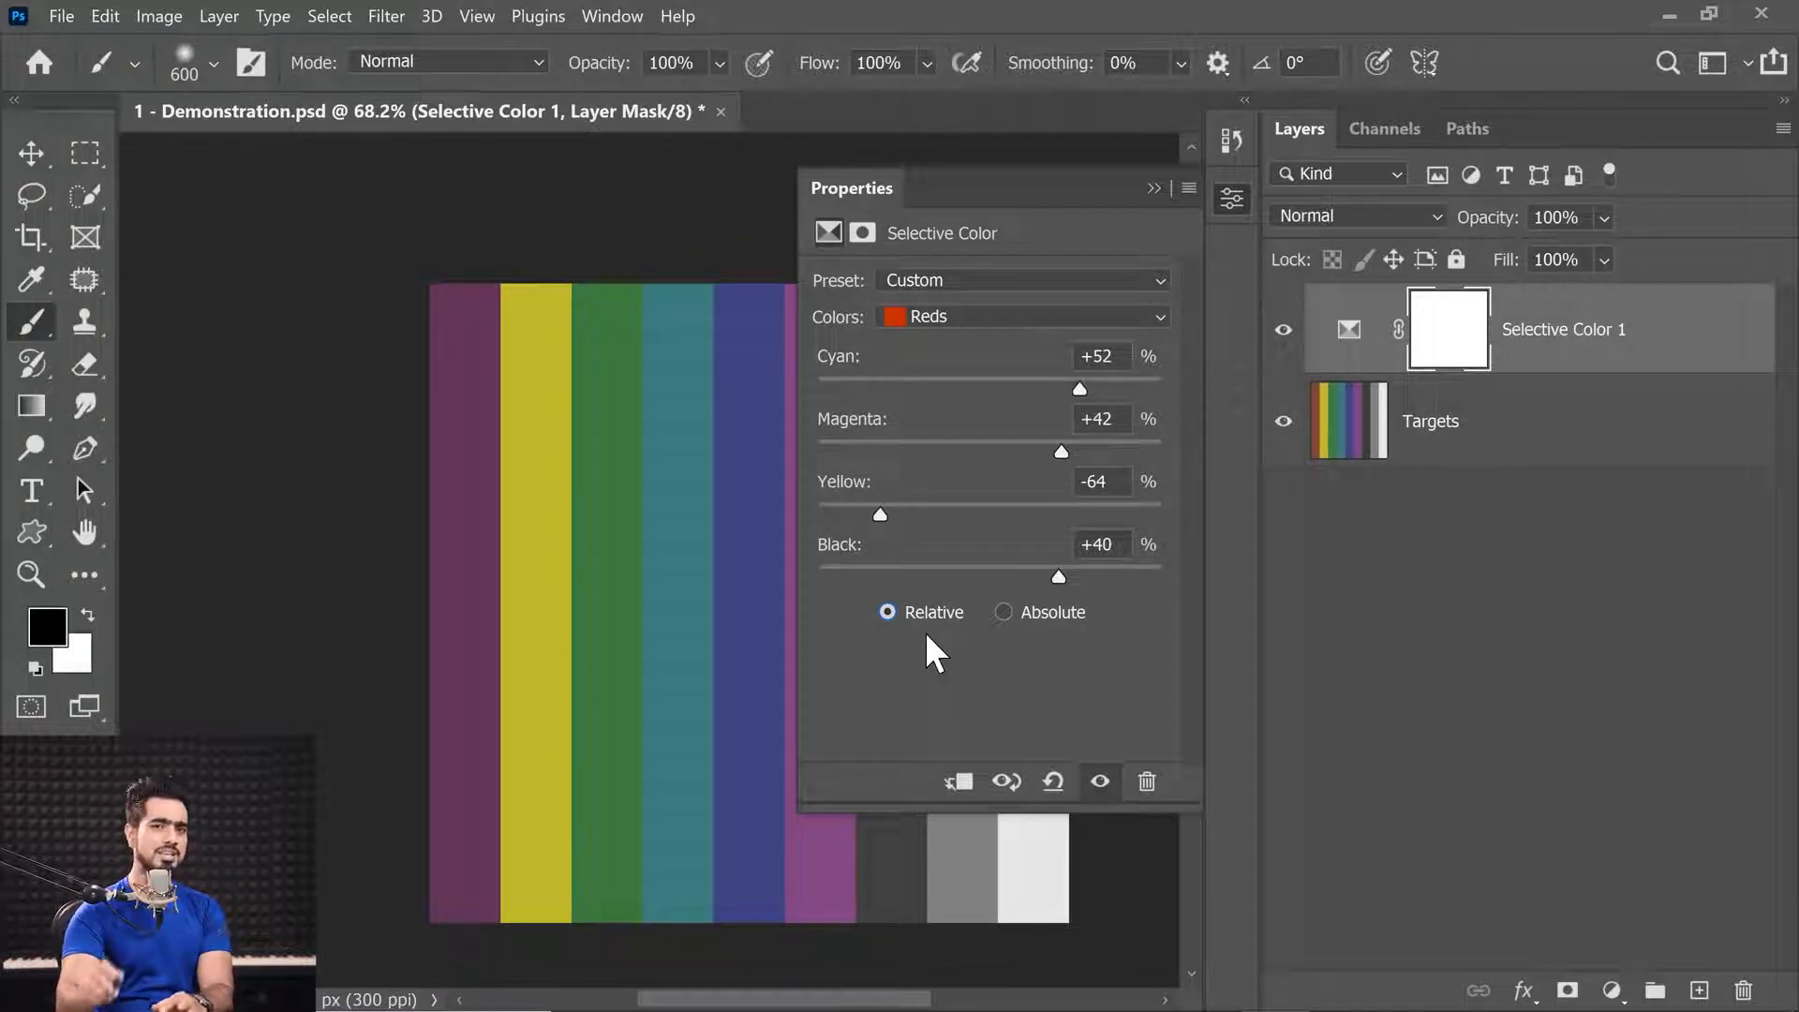
{"action": "left_click", "coordinate": [1030, 609]}
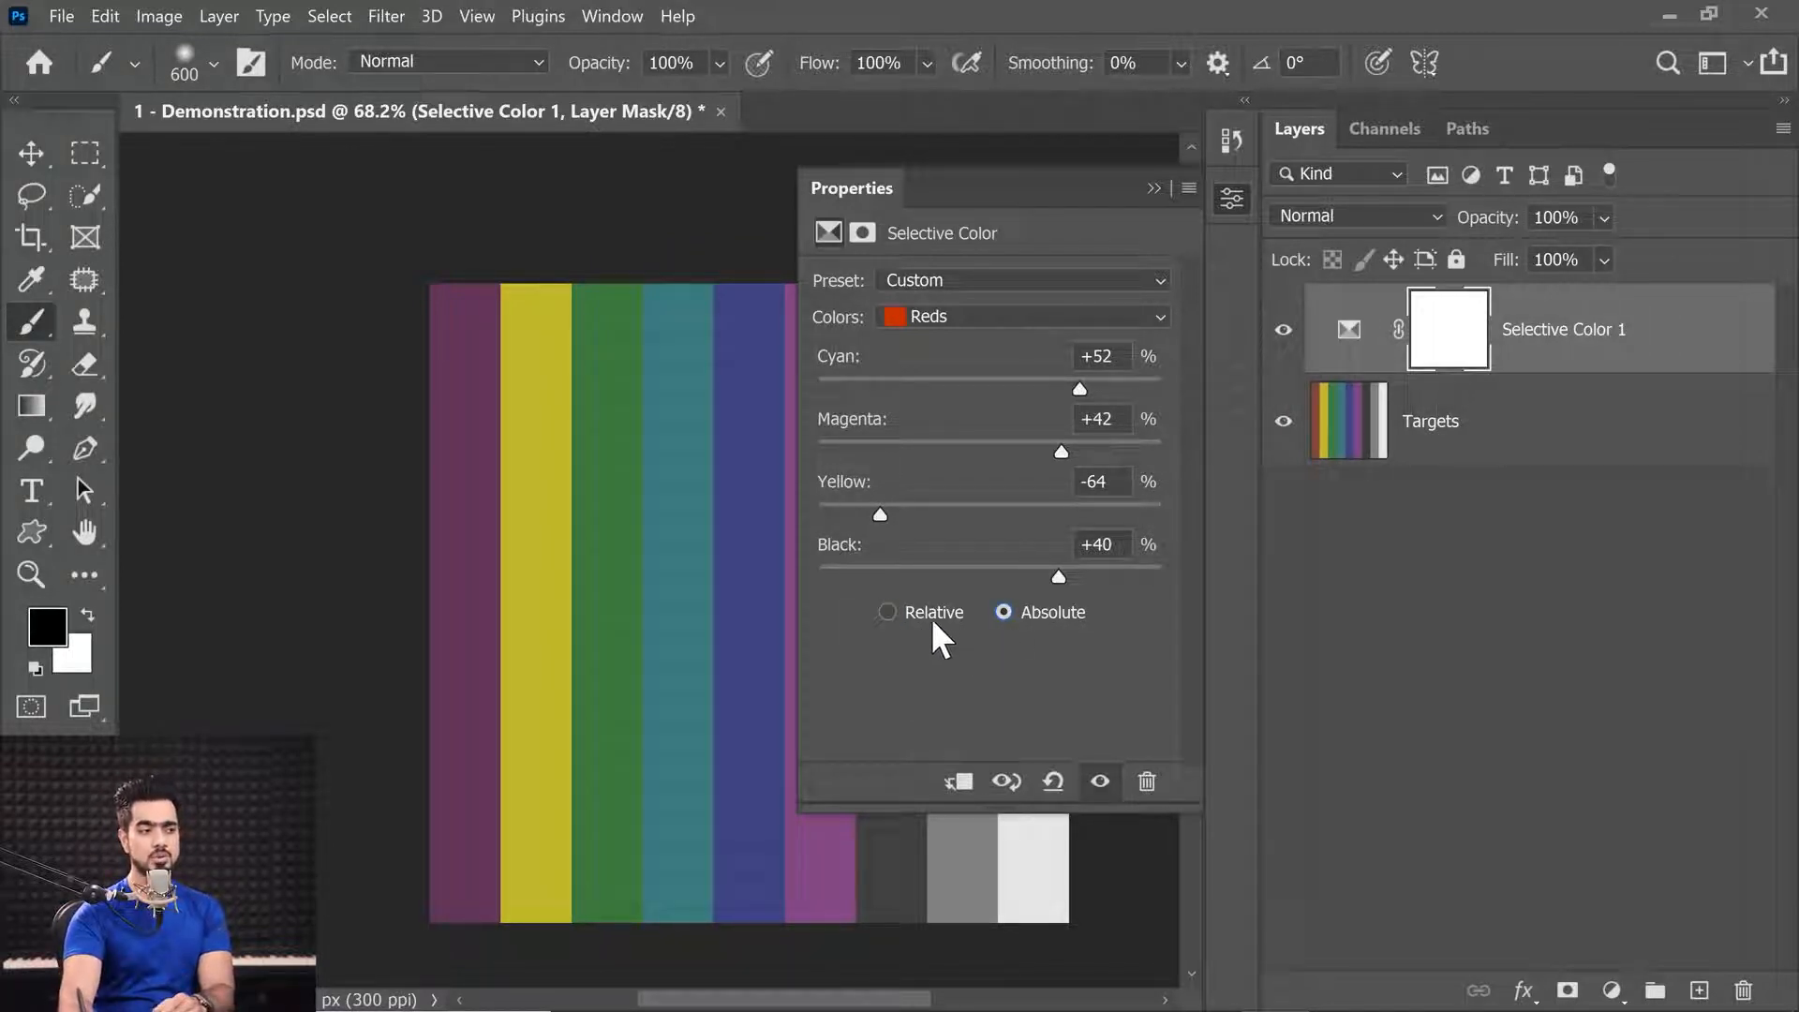
{"action": "left_click", "coordinate": [932, 615]}
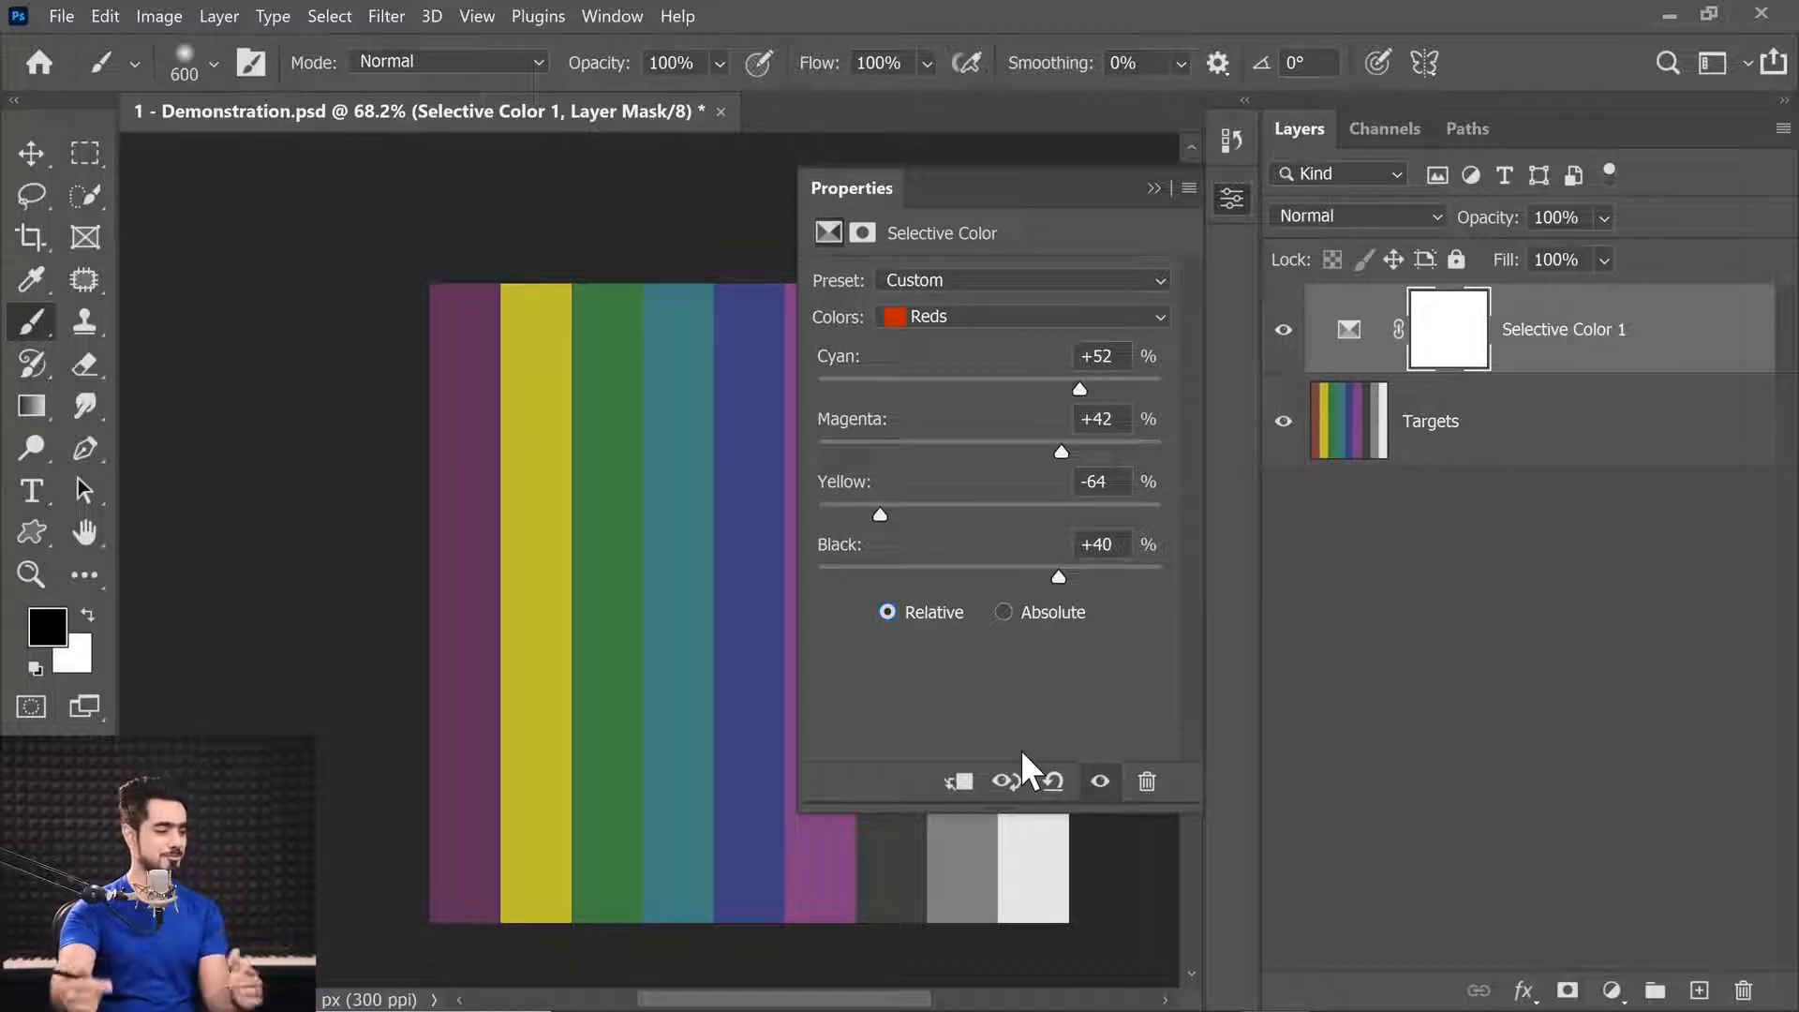
{"action": "left_click", "coordinate": [1053, 781]}
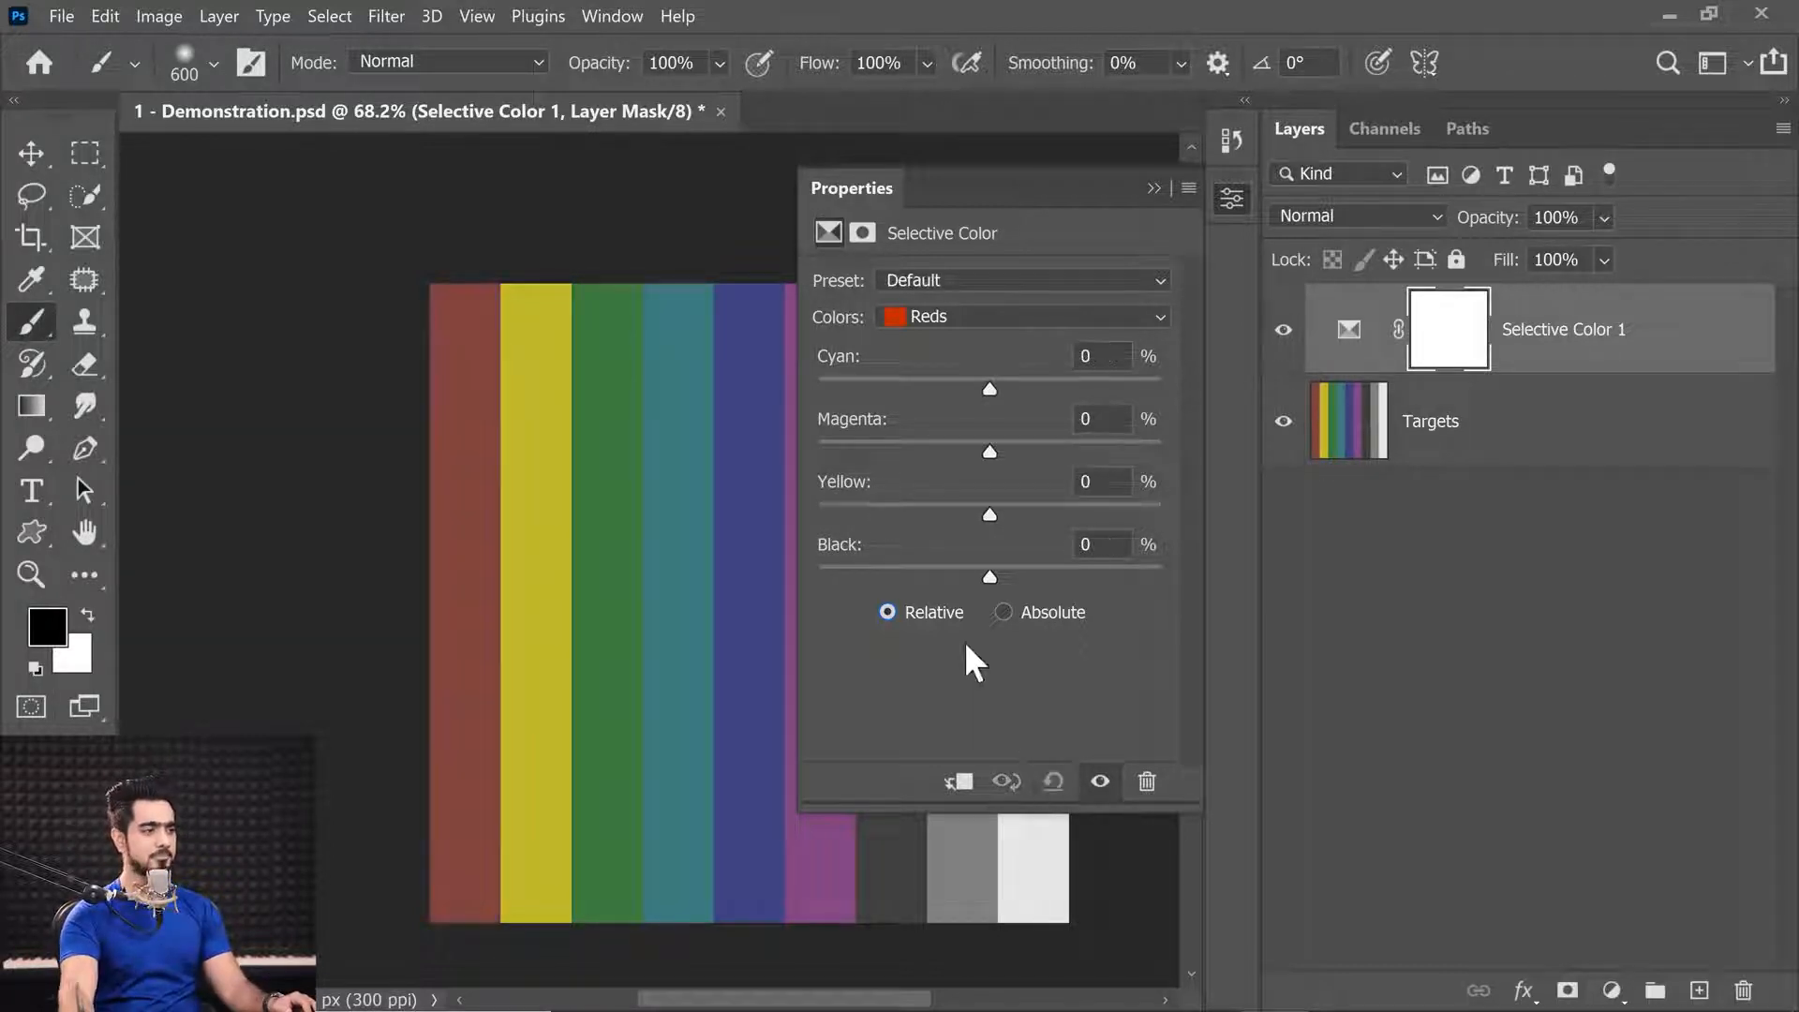
Step: Target the Yellows and slightly reduce their Cyan
{"action": "left_click", "coordinate": [954, 319]}
{"action": "left_click", "coordinate": [969, 371]}
{"action": "left_click_drag", "start_coordinate": [990, 389], "coordinate": [973, 390]}
Step: Target the Cyans, try their Cyan at +100% and set it to -100%, with a slight reduction of their Black
{"action": "left_click", "coordinate": [979, 318]}
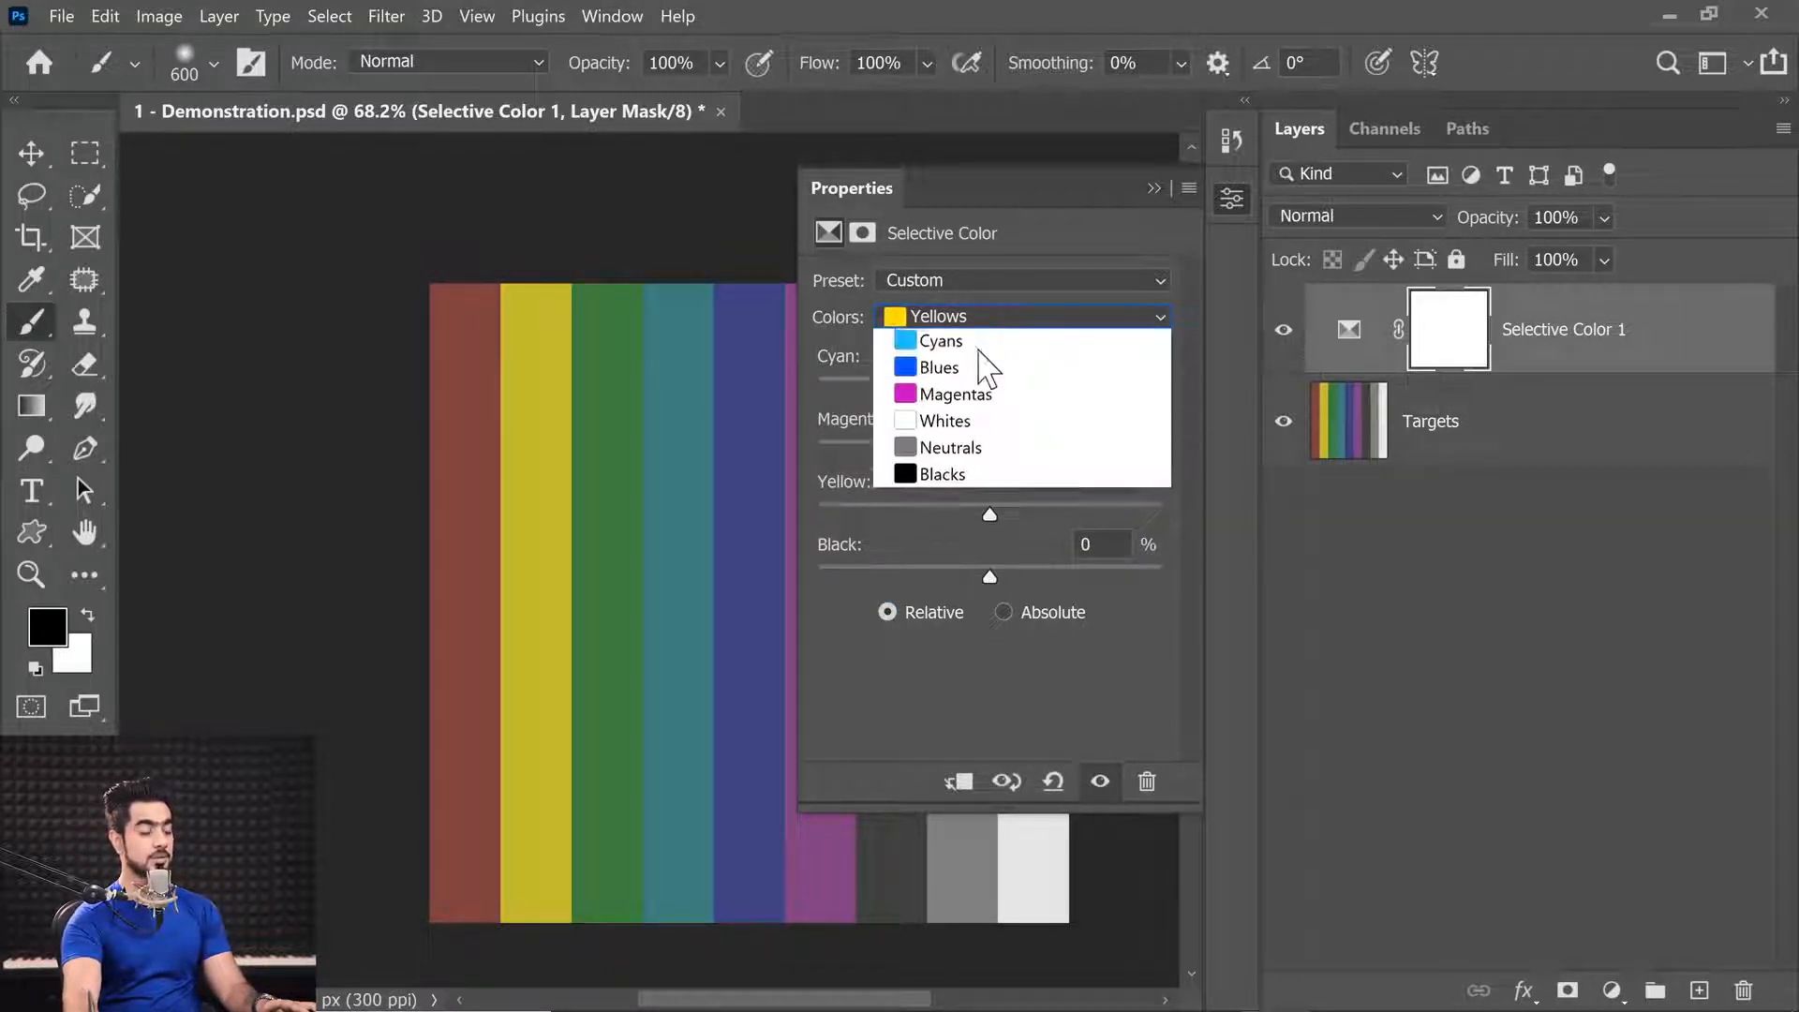
{"action": "left_click", "coordinate": [979, 419]}
{"action": "left_click_drag", "start_coordinate": [638, 384], "coordinate": [394, 446]}
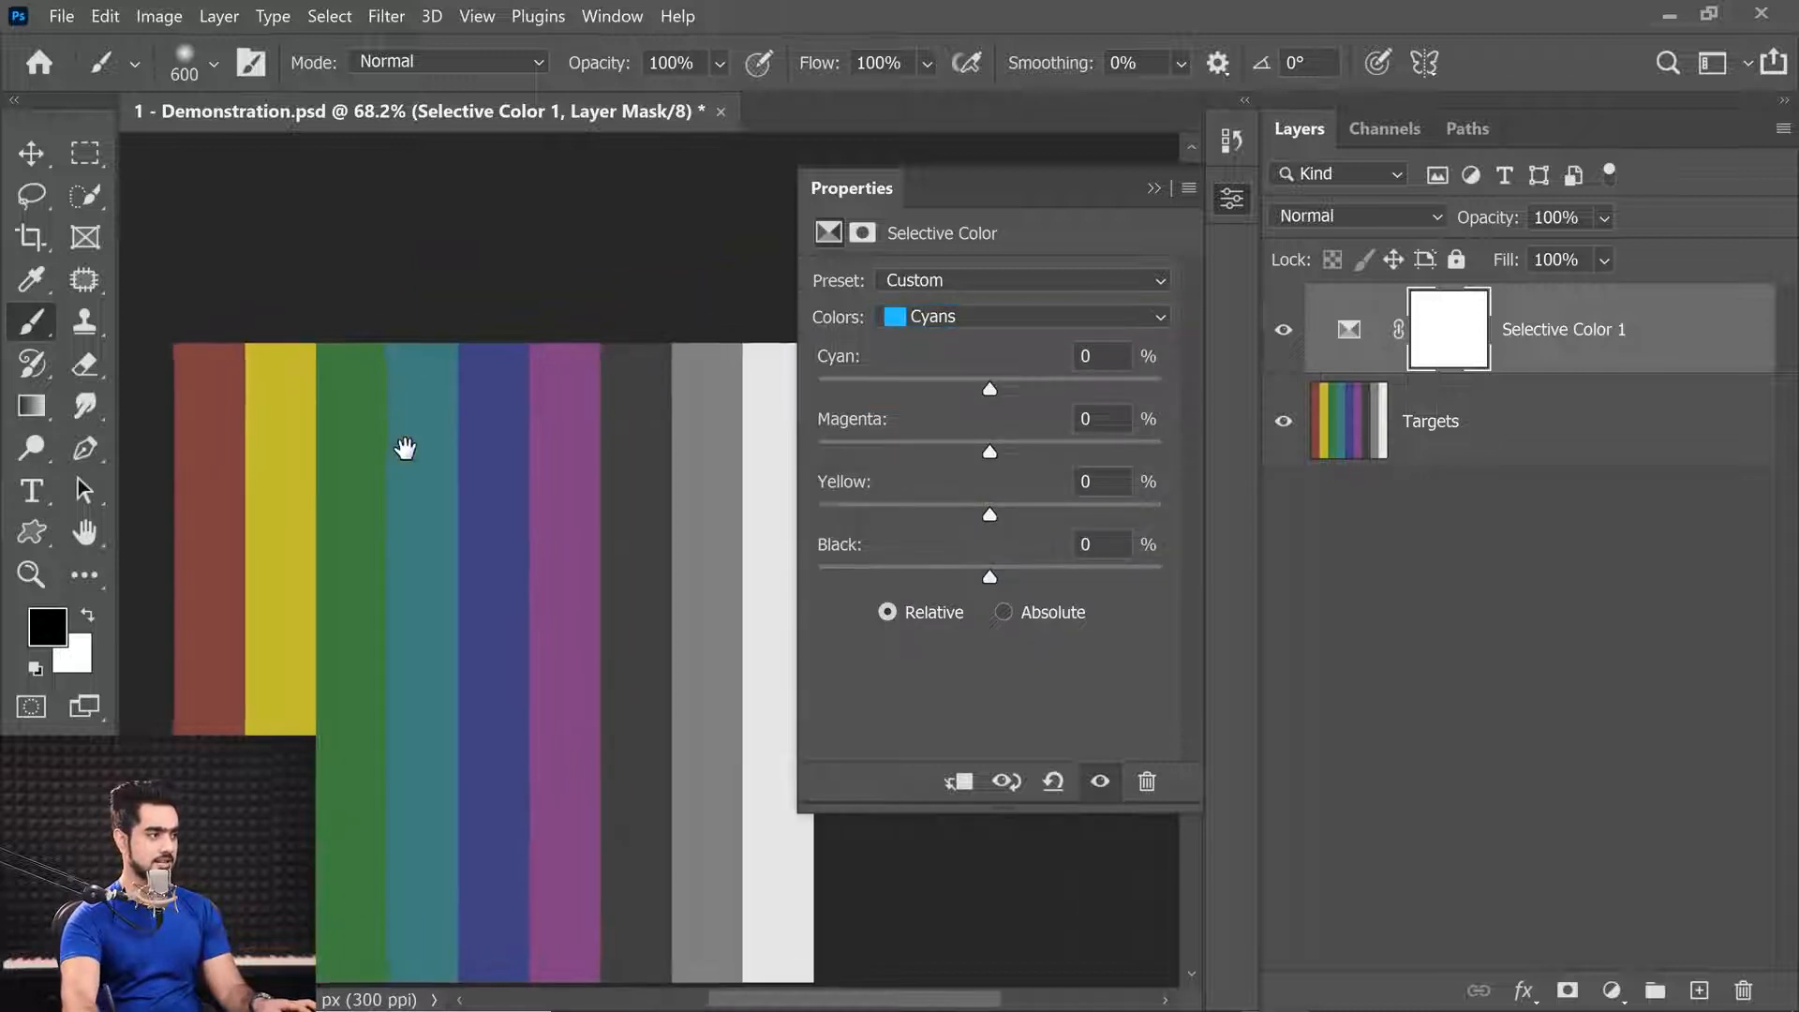
{"action": "left_click_drag", "start_coordinate": [1037, 380], "coordinate": [987, 407]}
{"action": "left_click_drag", "start_coordinate": [993, 412], "coordinate": [1169, 401]}
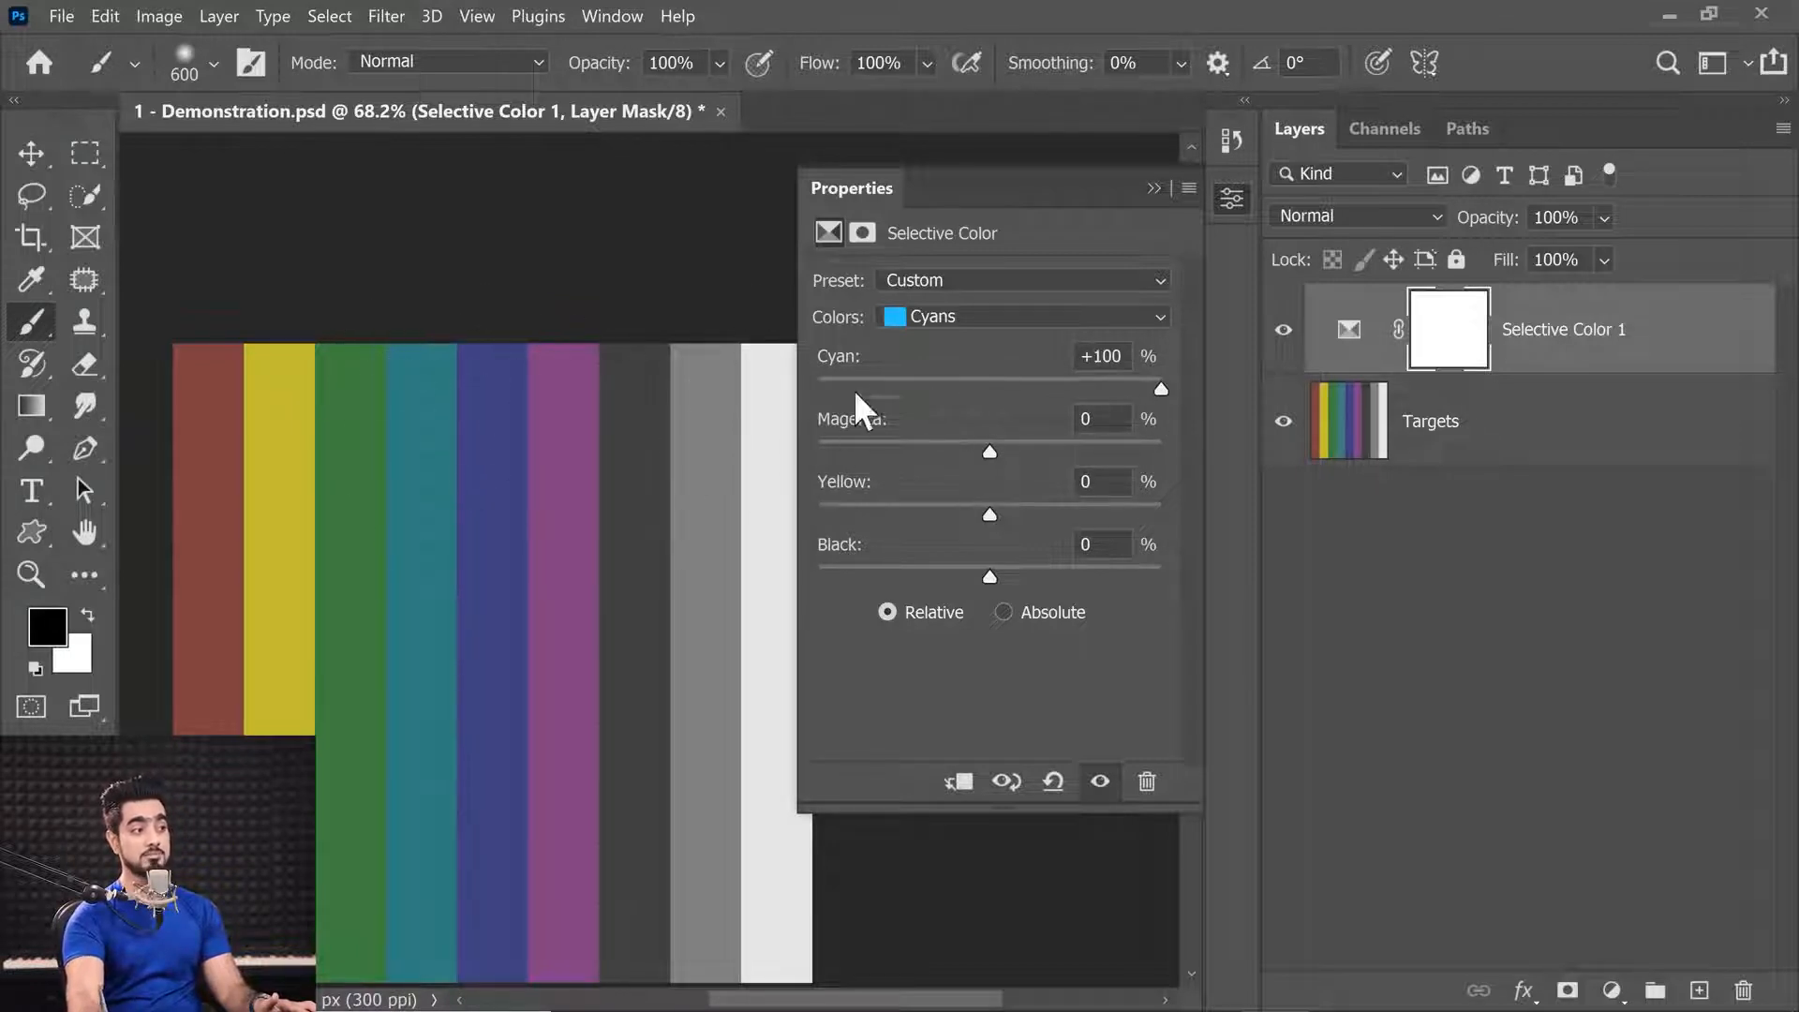
{"action": "left_click_drag", "start_coordinate": [995, 383], "coordinate": [740, 401]}
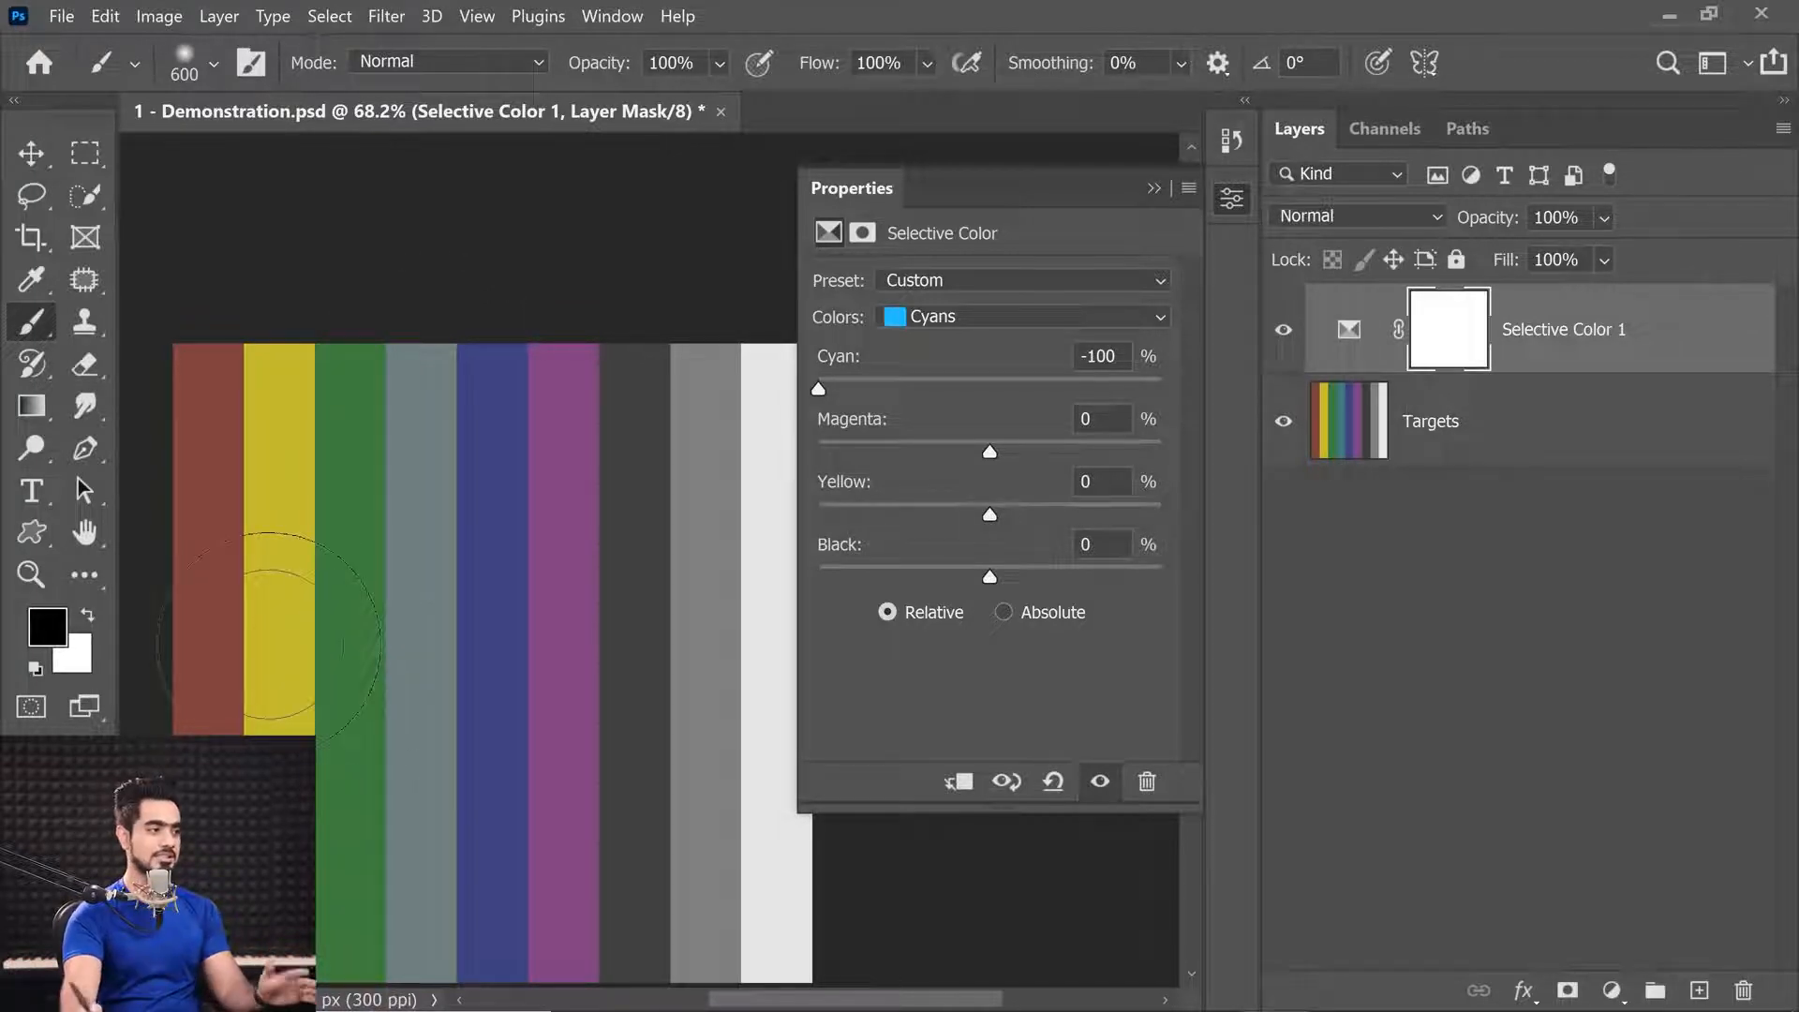
{"action": "left_click_drag", "start_coordinate": [992, 514], "coordinate": [989, 575]}
Step: Target the Whites and set their Cyan to +67%
{"action": "left_click", "coordinate": [958, 317]}
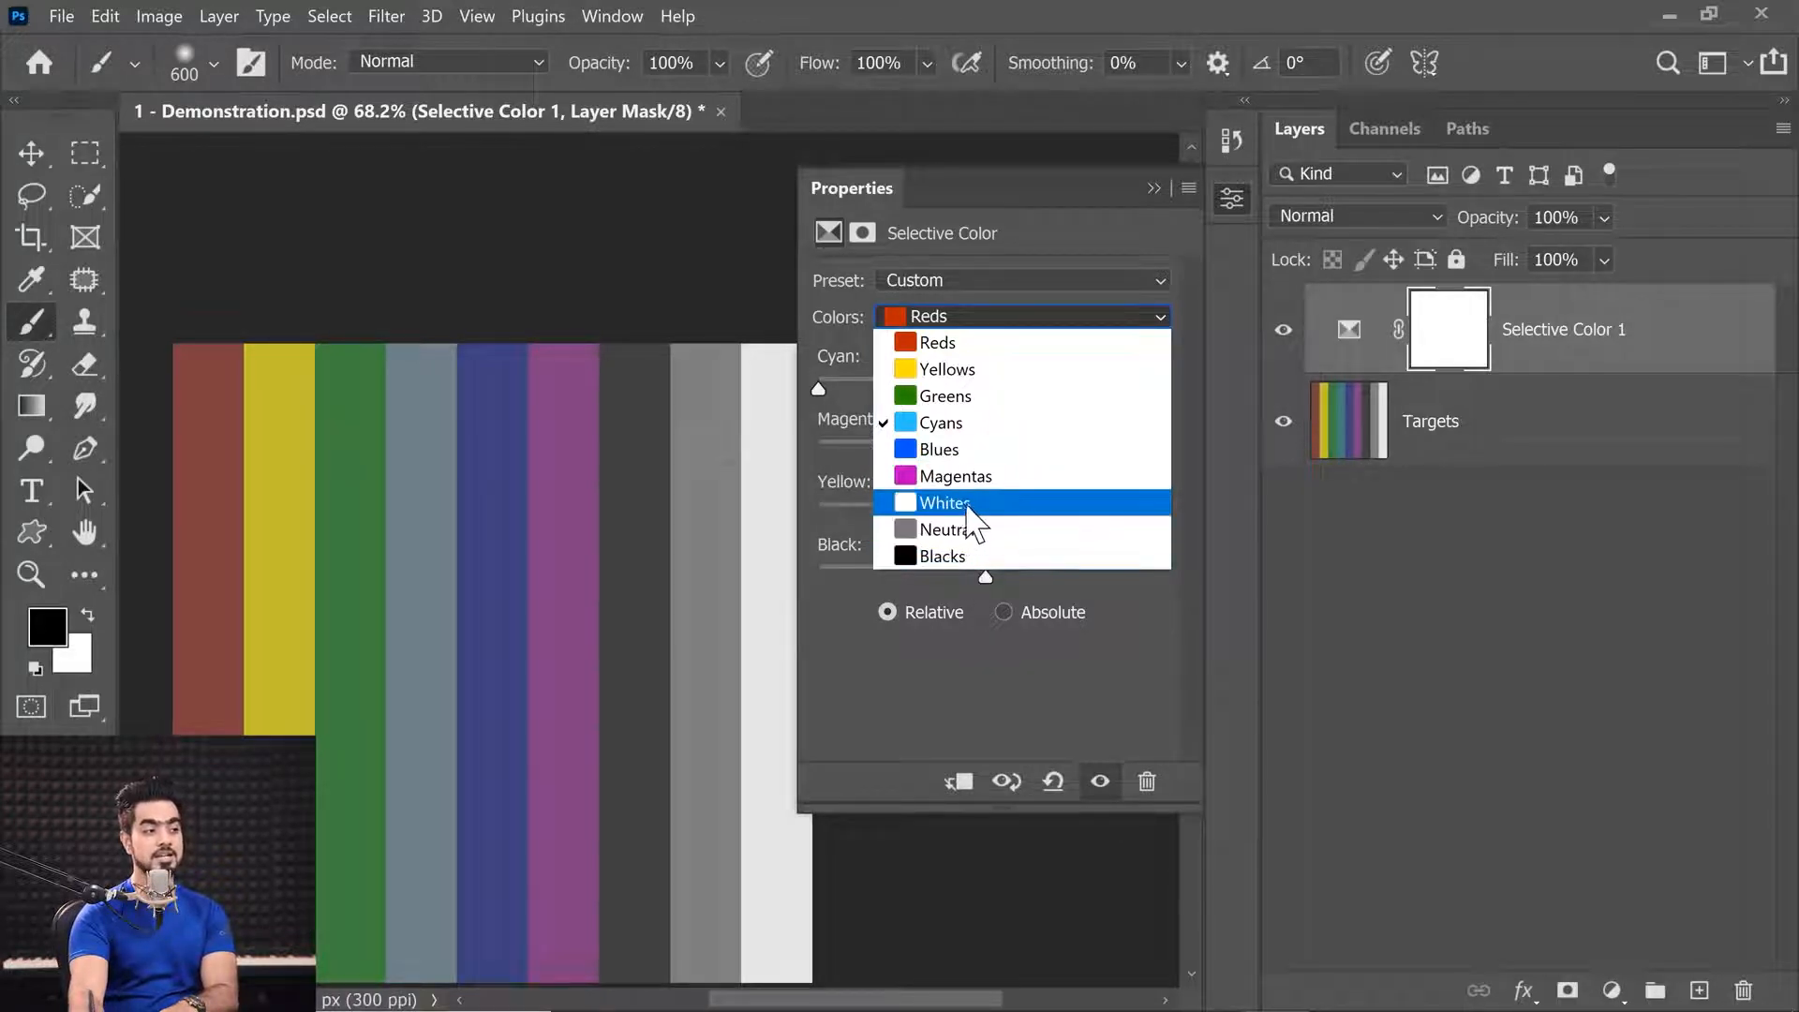
{"action": "left_click", "coordinate": [944, 503]}
{"action": "left_click_drag", "start_coordinate": [816, 514], "coordinate": [513, 415]}
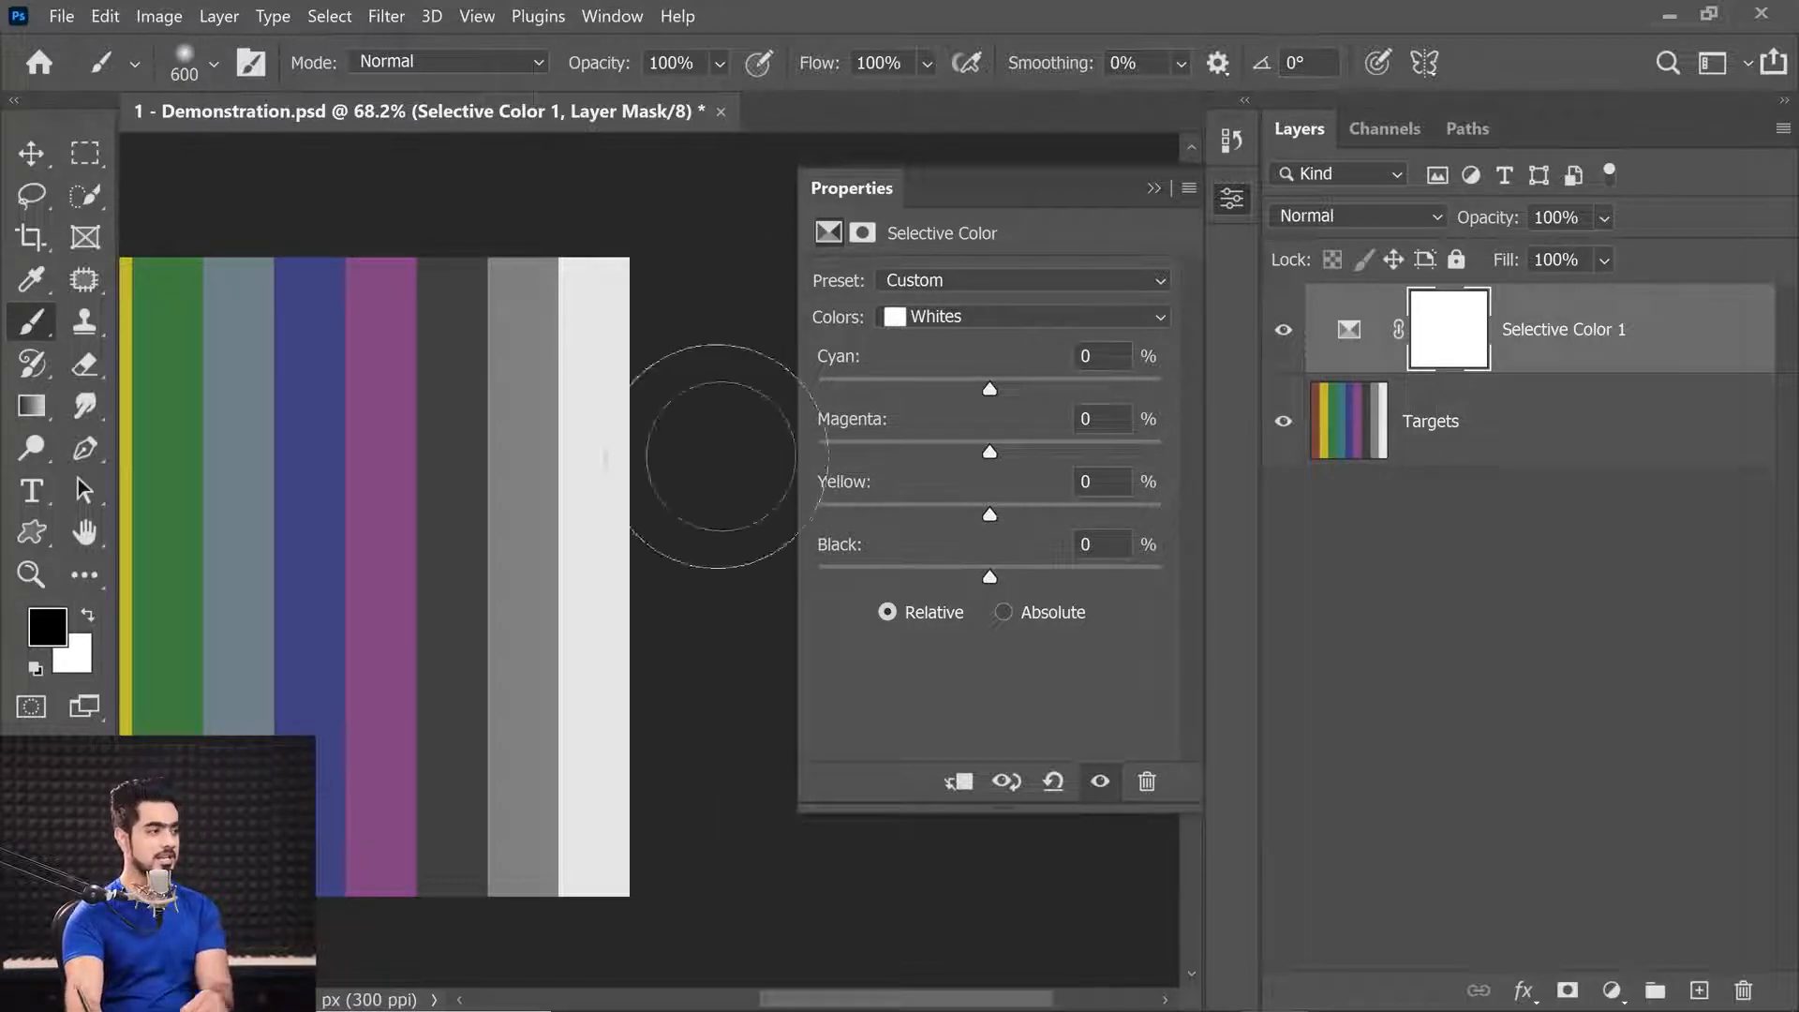
{"action": "left_click_drag", "start_coordinate": [370, 422], "coordinate": [498, 453]}
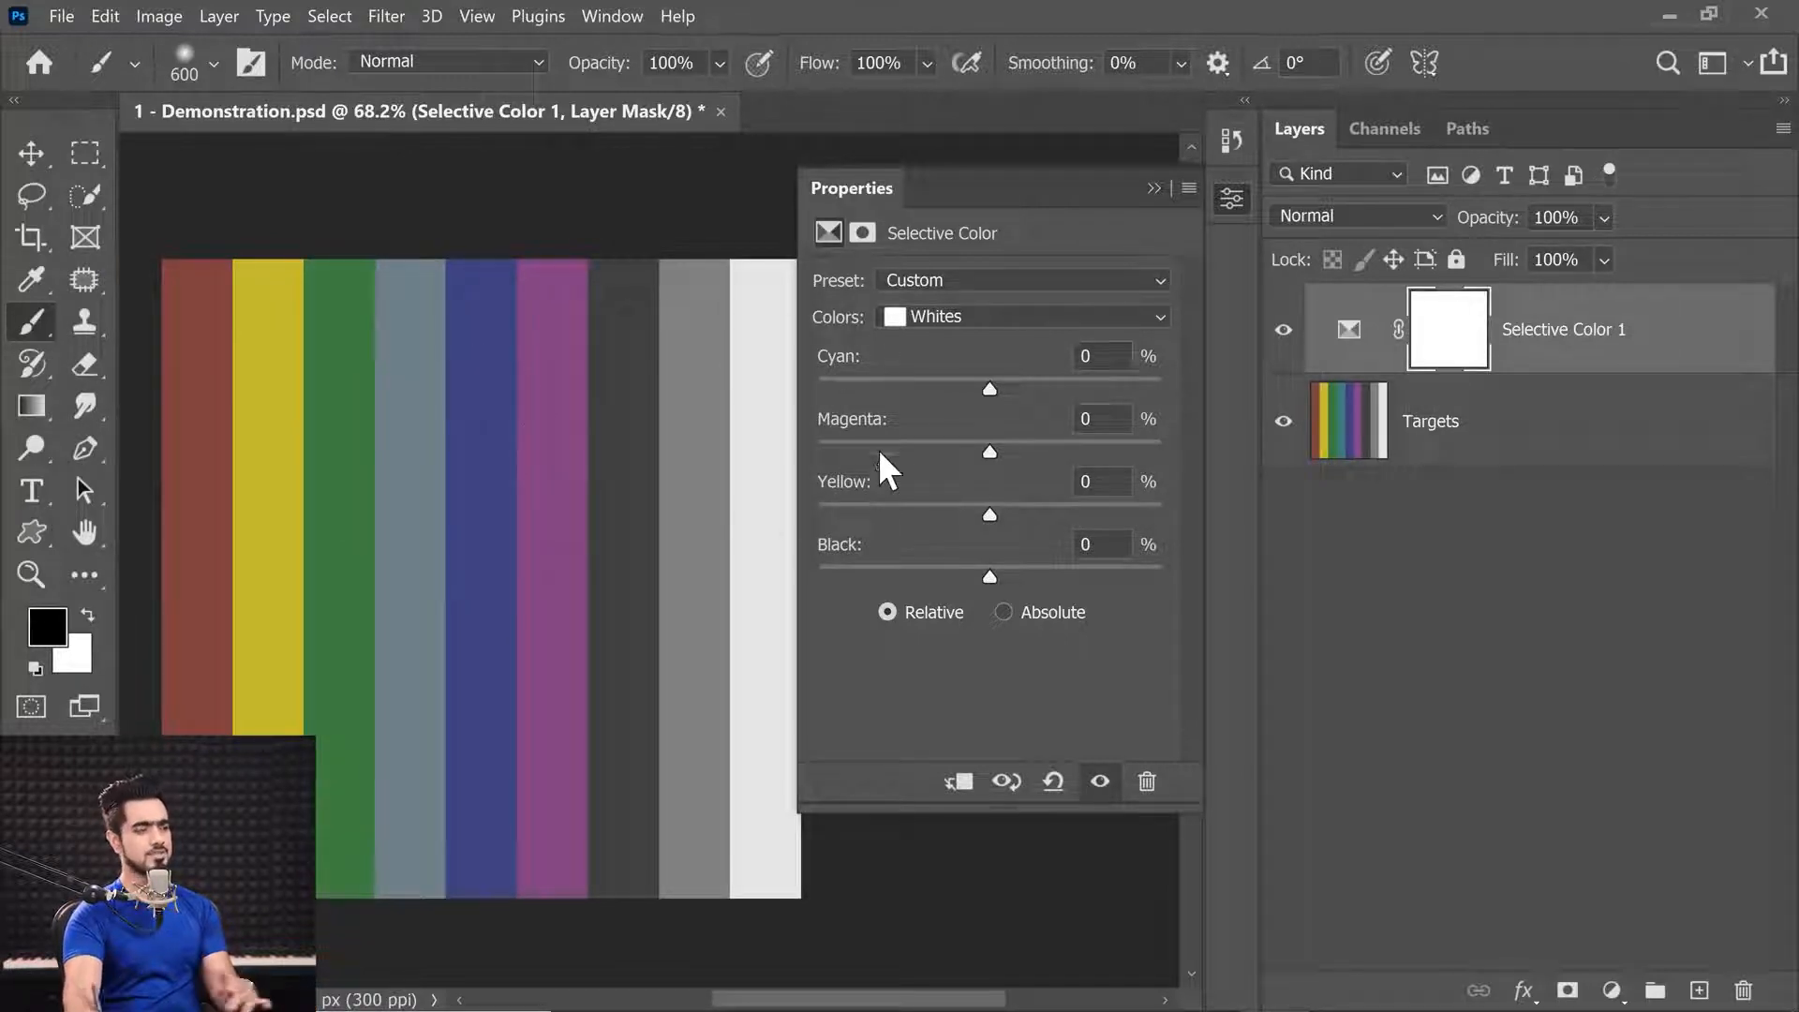
{"action": "left_click_drag", "start_coordinate": [990, 388], "coordinate": [1105, 389]}
{"action": "left_click_drag", "start_coordinate": [653, 466], "coordinate": [462, 470]}
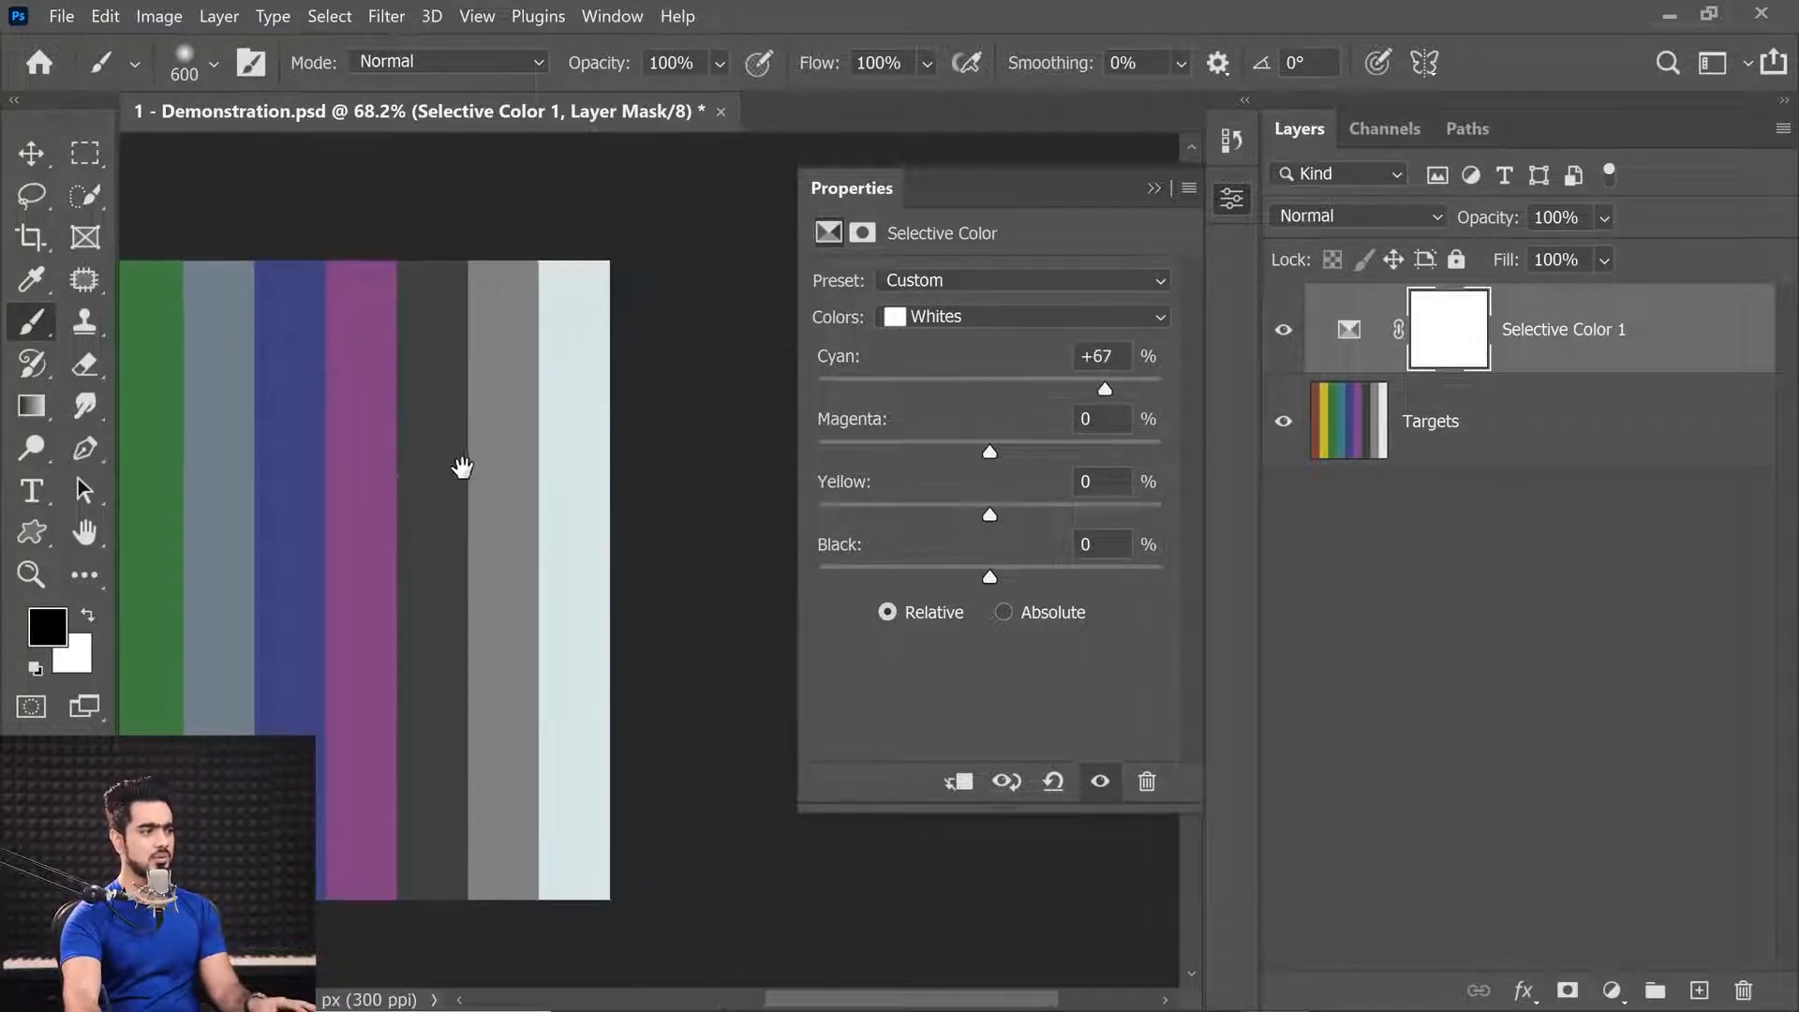
{"action": "left_click_drag", "start_coordinate": [604, 440], "coordinate": [657, 434]}
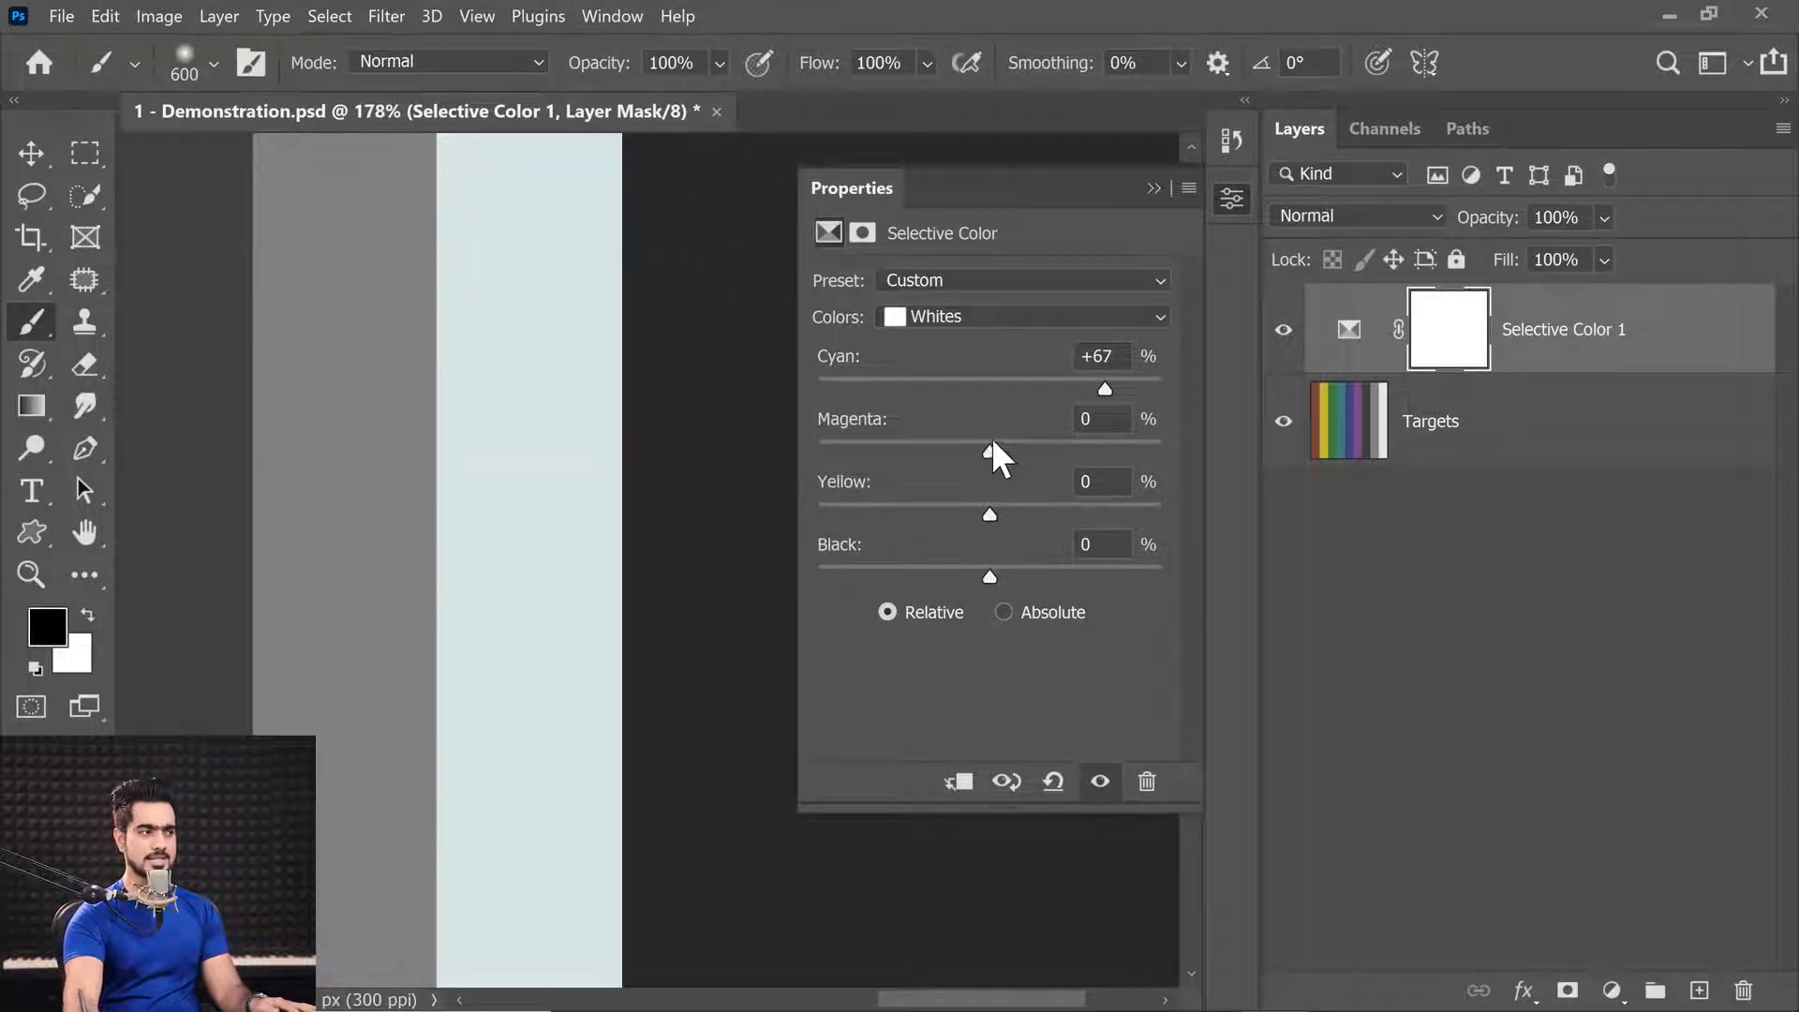
Step: Set the Whites' Magenta to -53% and Yellow to -39%, and try Black at -70% before raising it to +100%
{"action": "left_click_drag", "start_coordinate": [989, 451], "coordinate": [897, 452]}
{"action": "left_click_drag", "start_coordinate": [990, 514], "coordinate": [924, 515]}
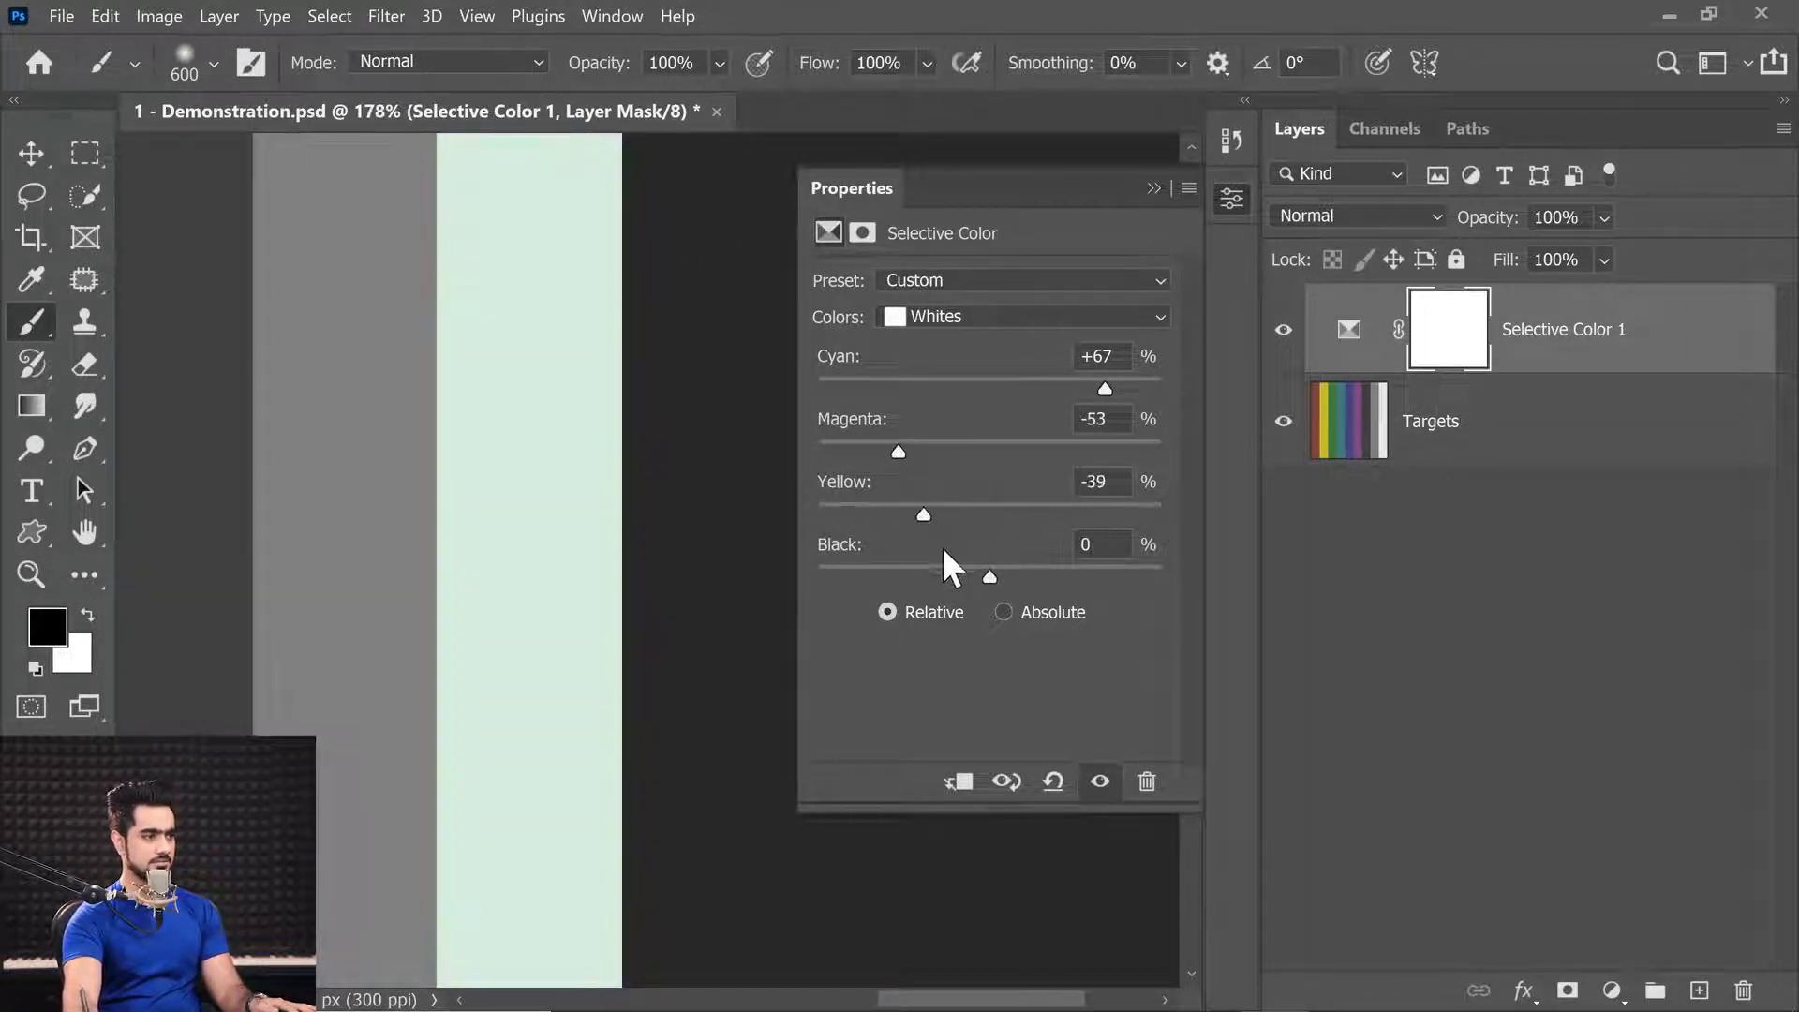
{"action": "left_click_drag", "start_coordinate": [990, 577], "coordinate": [849, 562]}
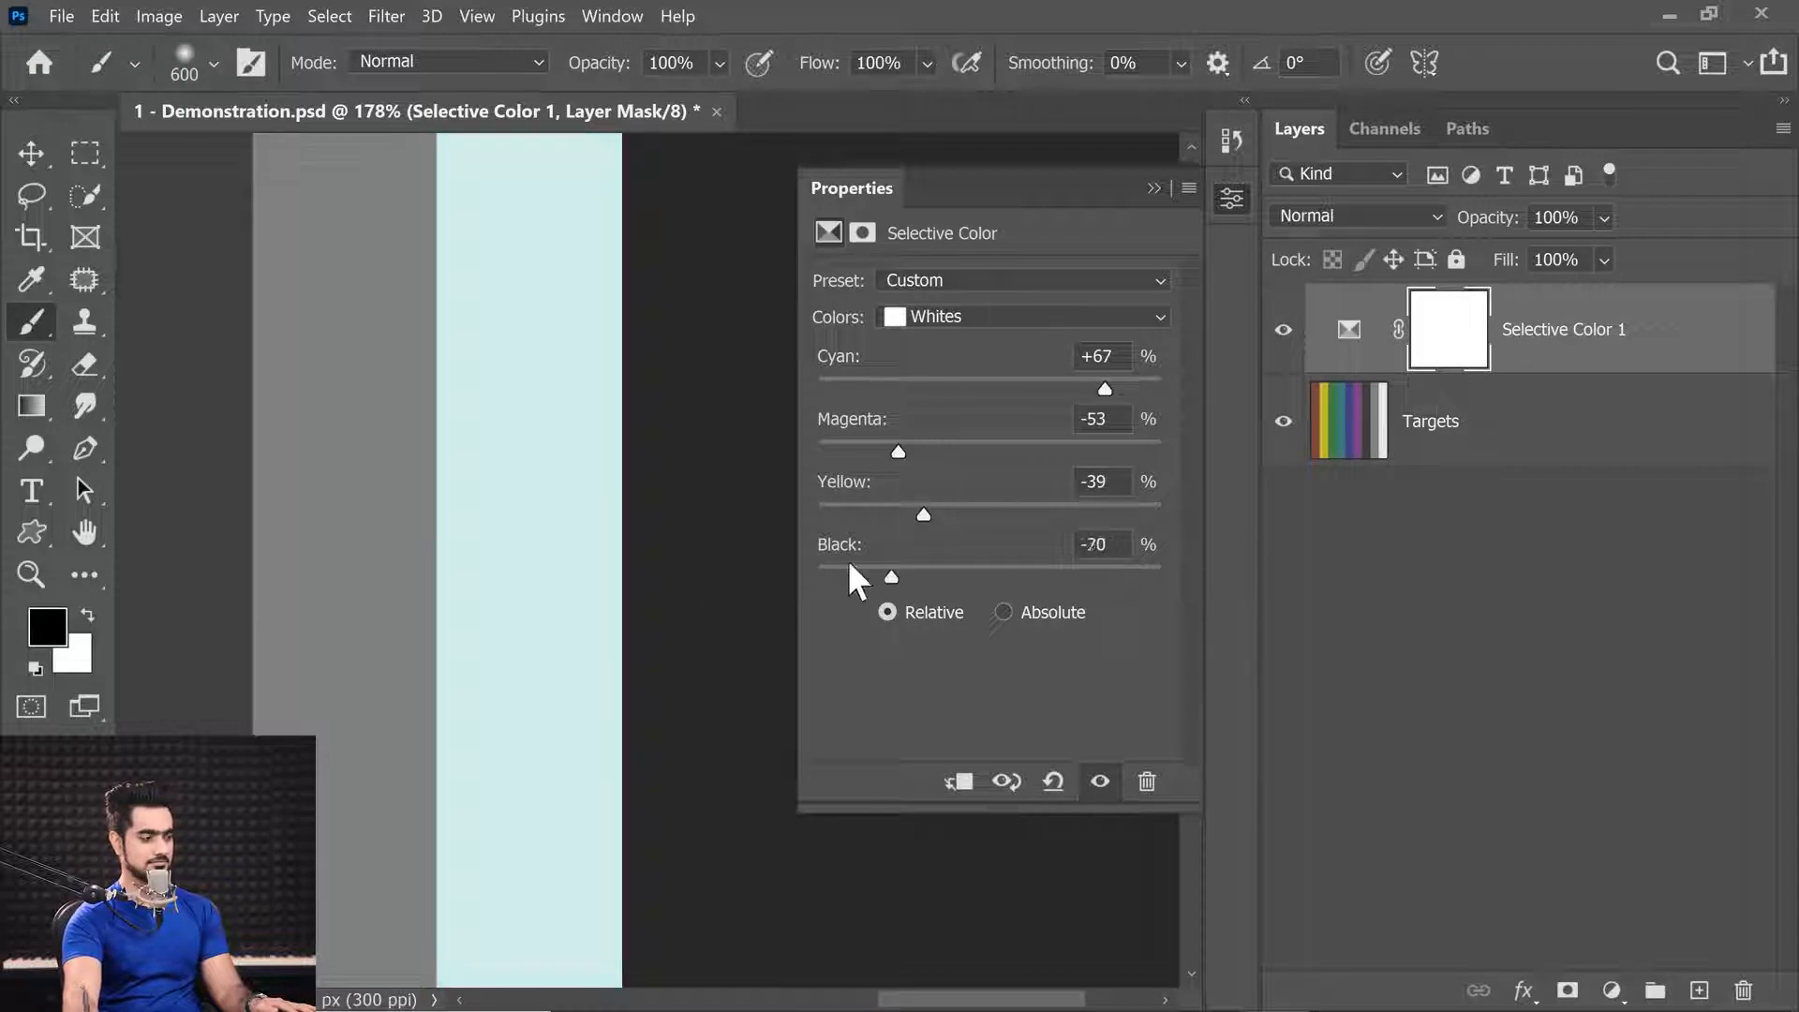
{"action": "left_click_drag", "start_coordinate": [678, 586], "coordinate": [1228, 556]}
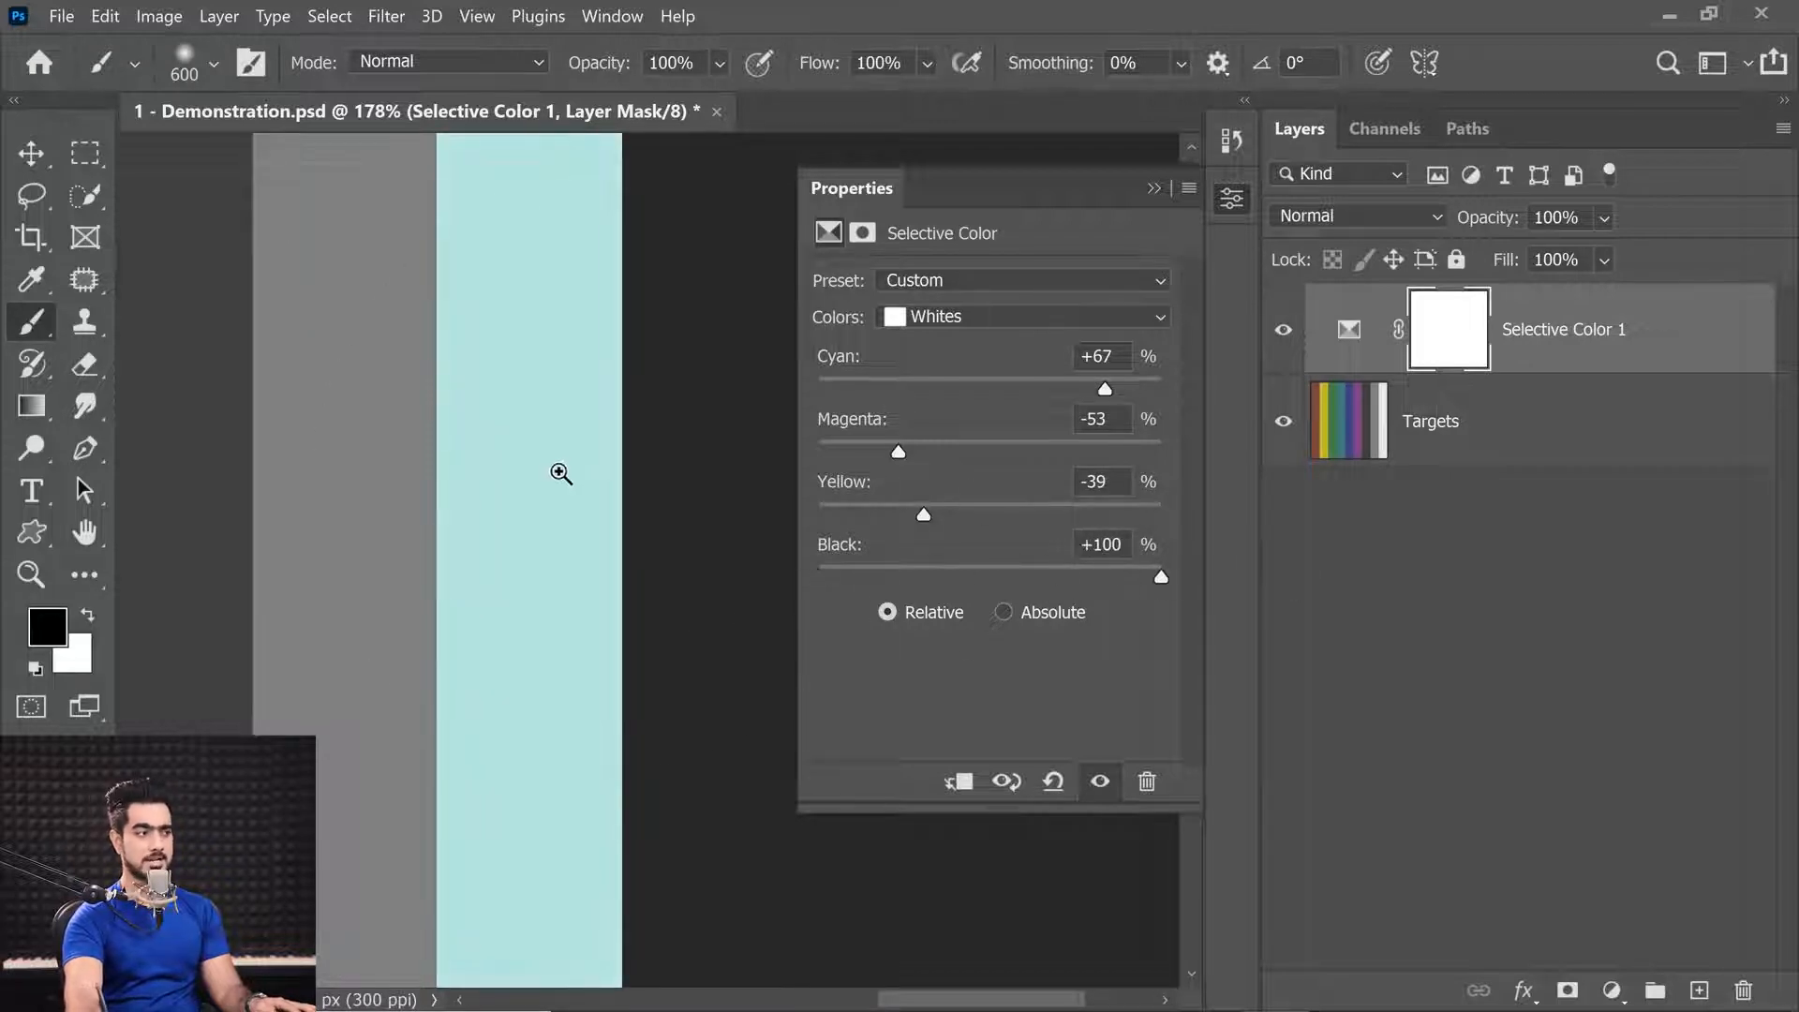
Step: Target the Neutrals and set their Cyan to -6% and Magenta to +54%
{"action": "left_click_drag", "start_coordinate": [560, 473], "coordinate": [514, 494]}
{"action": "left_click", "coordinate": [927, 317]}
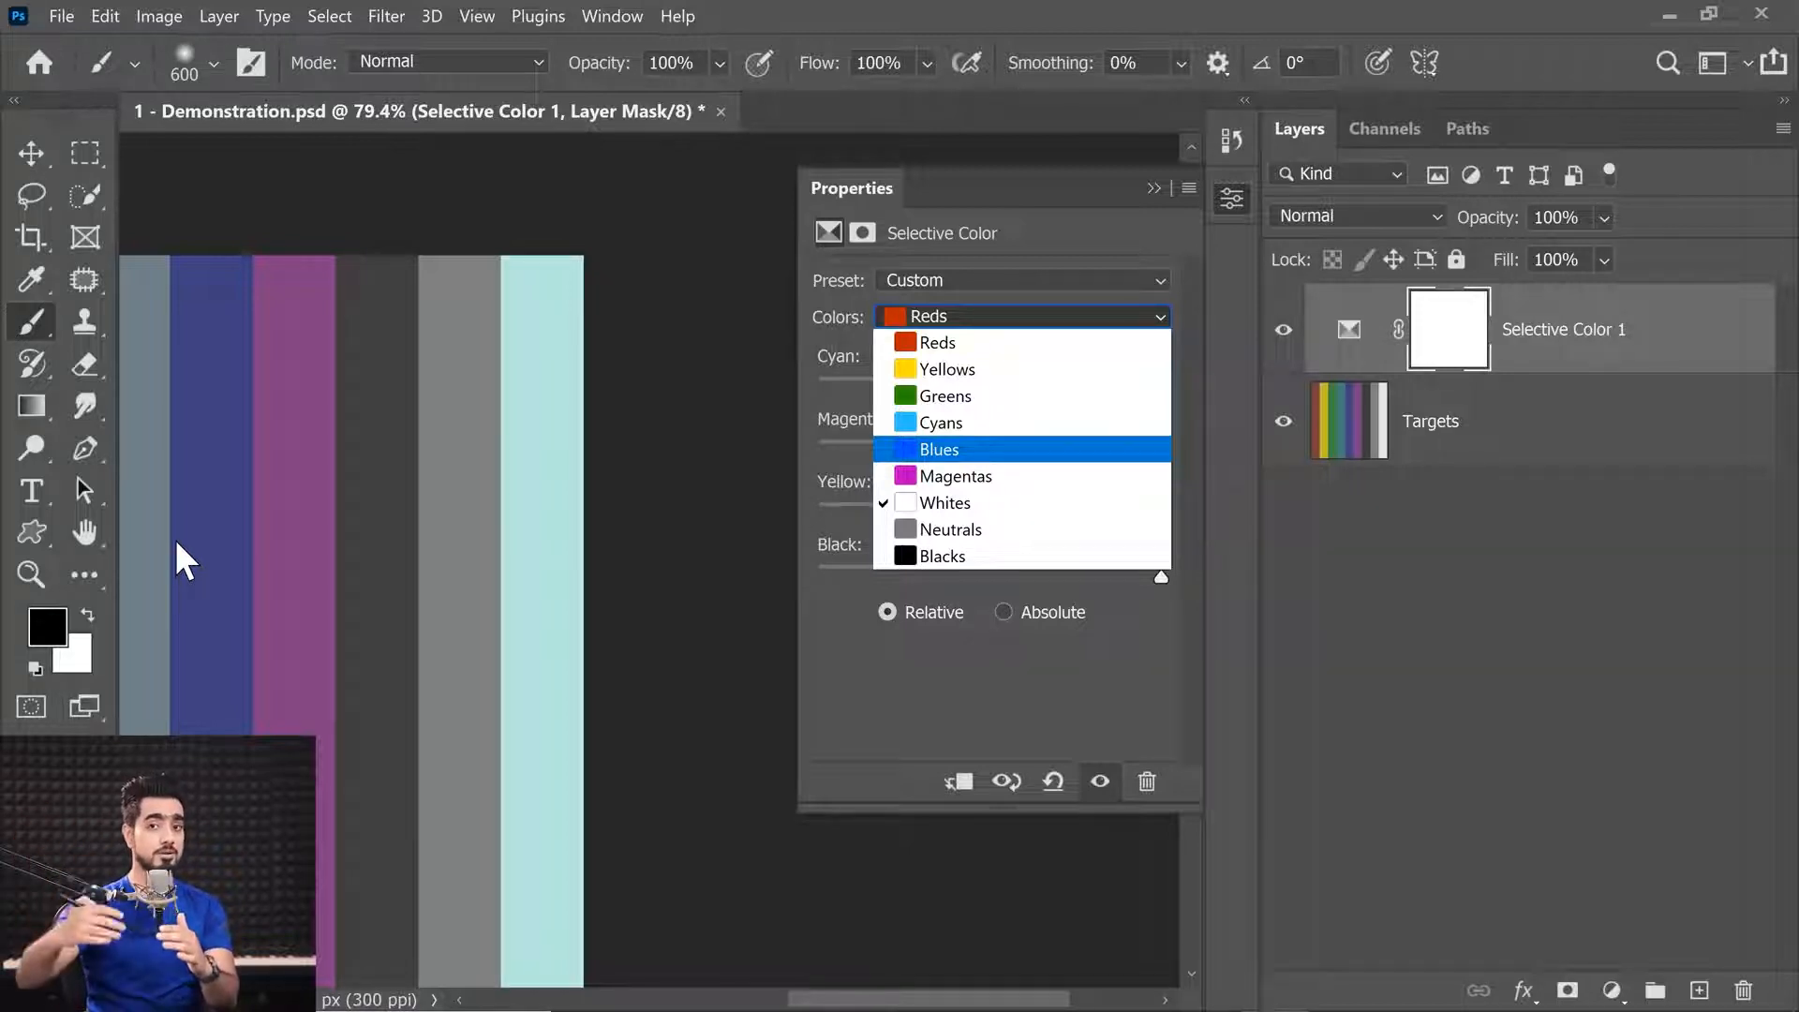
{"action": "left_click", "coordinate": [1003, 541]}
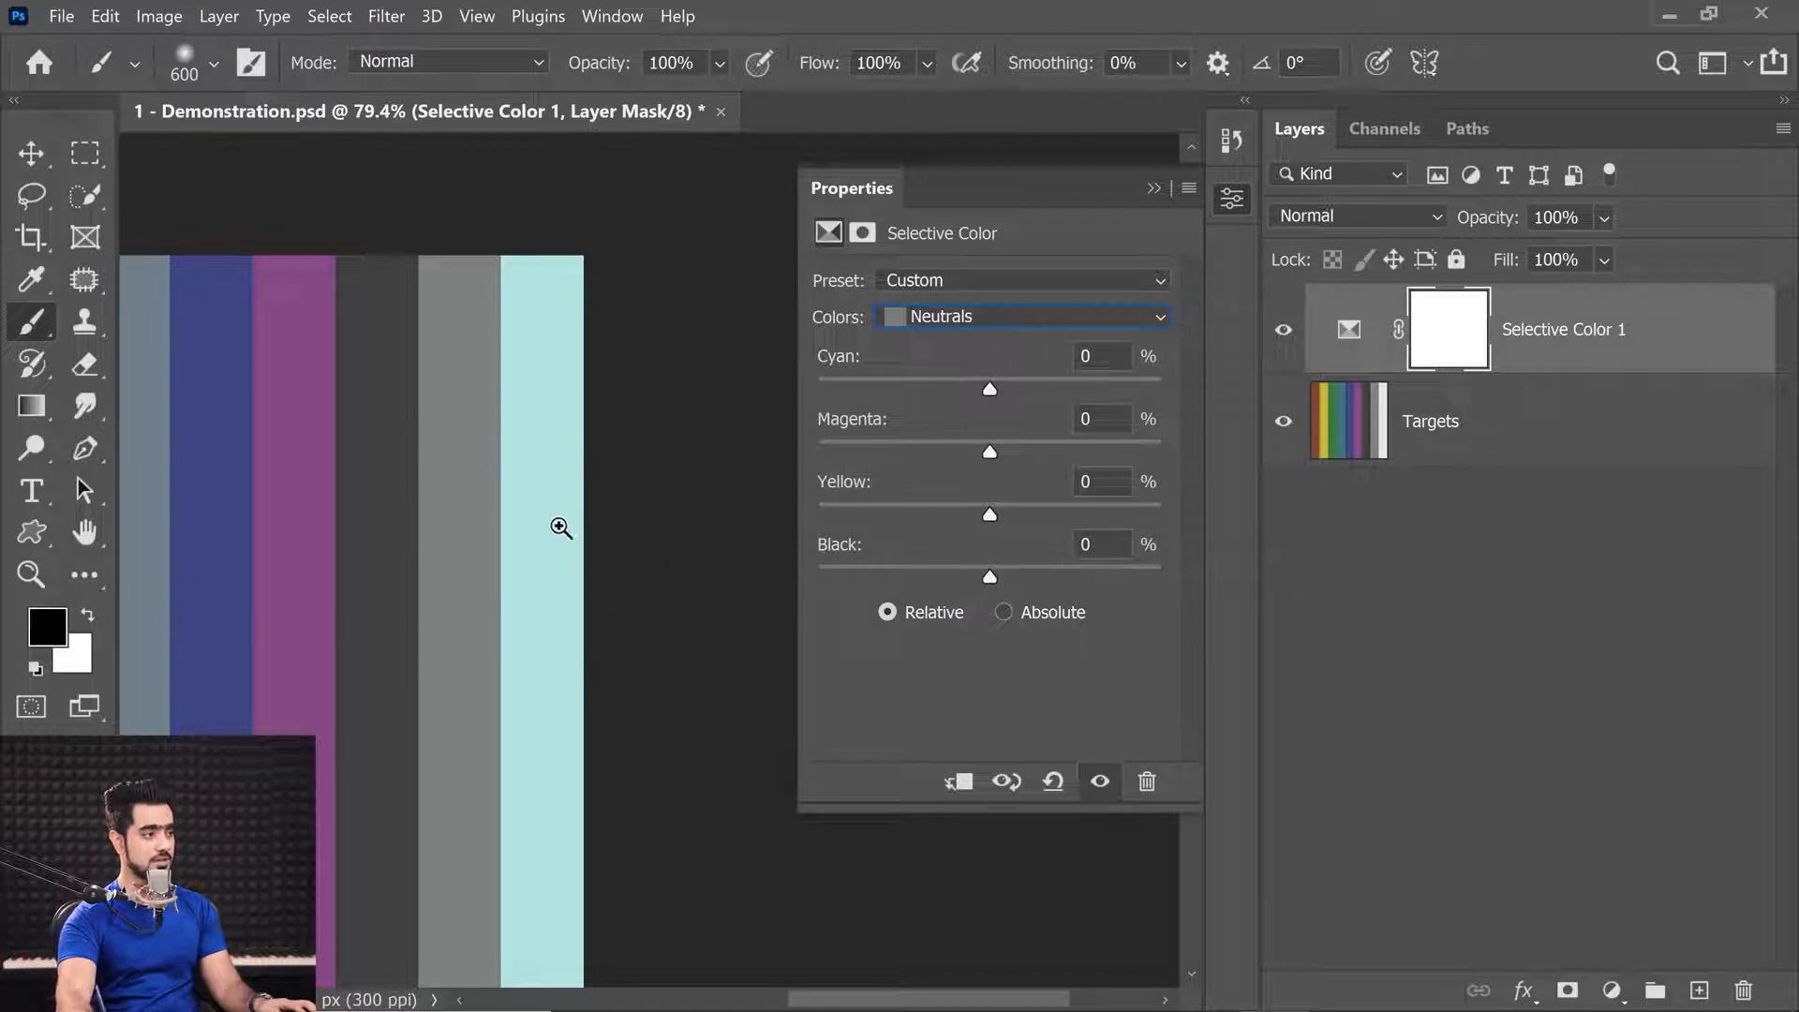
{"action": "scroll", "coordinate": [558, 526], "scroll_direction": "down", "scroll_amount": 5}
{"action": "scroll", "coordinate": [531, 557], "scroll_direction": "up", "scroll_amount": 3}
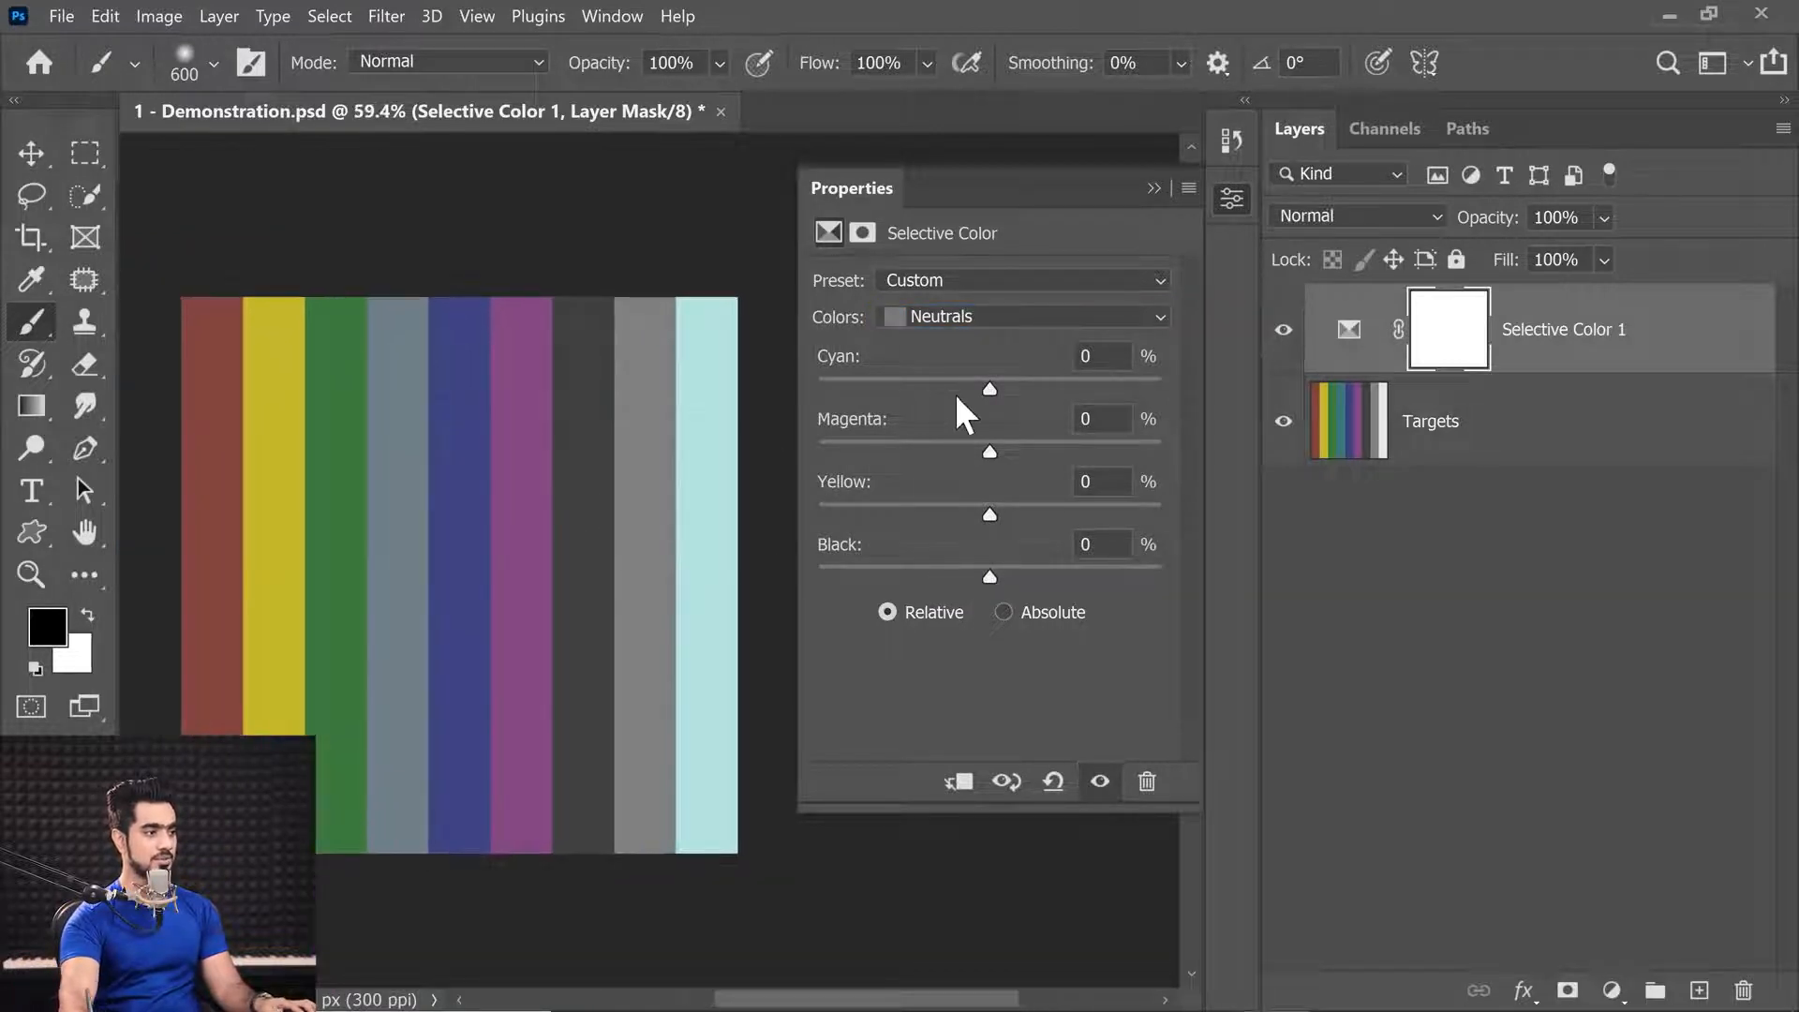
{"action": "left_click_drag", "start_coordinate": [989, 389], "coordinate": [1082, 453]}
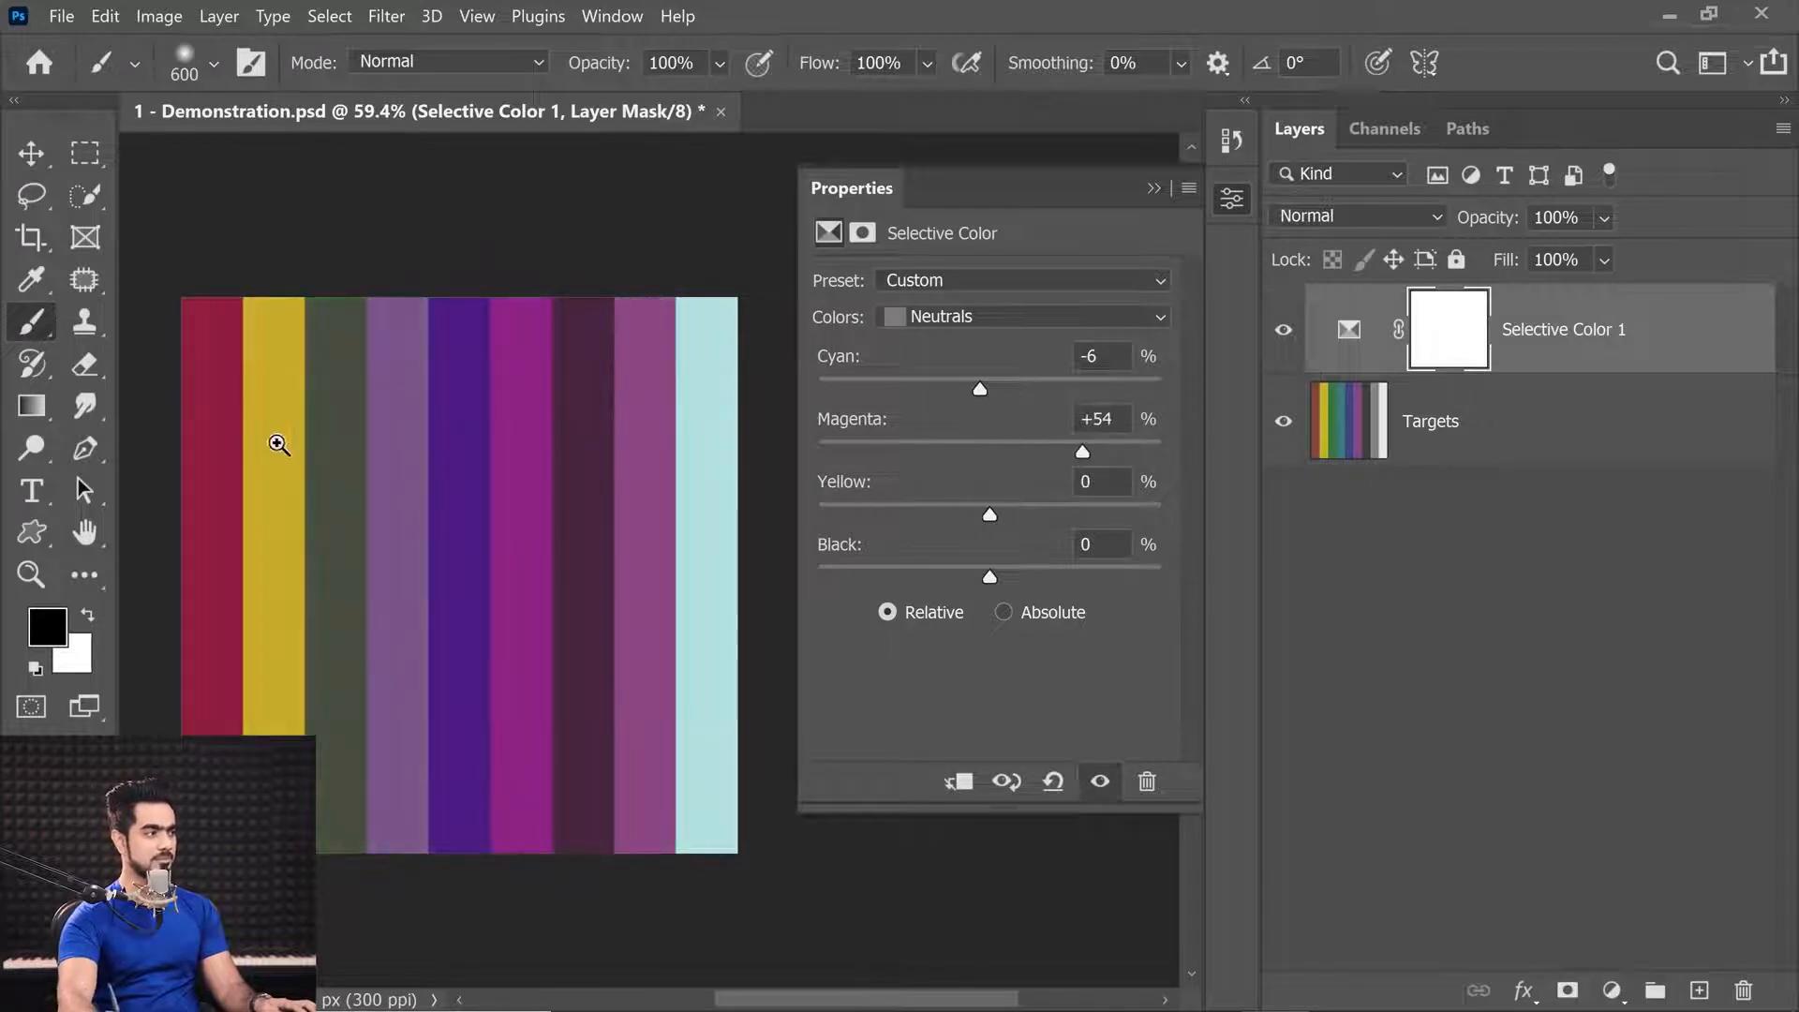
Step: Set the Neutrals' Magenta to -98%, Yellow to +16%, Cyan to +100% and Black to +100%
{"action": "scroll", "coordinate": [281, 442], "scroll_direction": "up", "scroll_amount": 3}
{"action": "scroll", "coordinate": [292, 493], "scroll_direction": "down", "scroll_amount": 3}
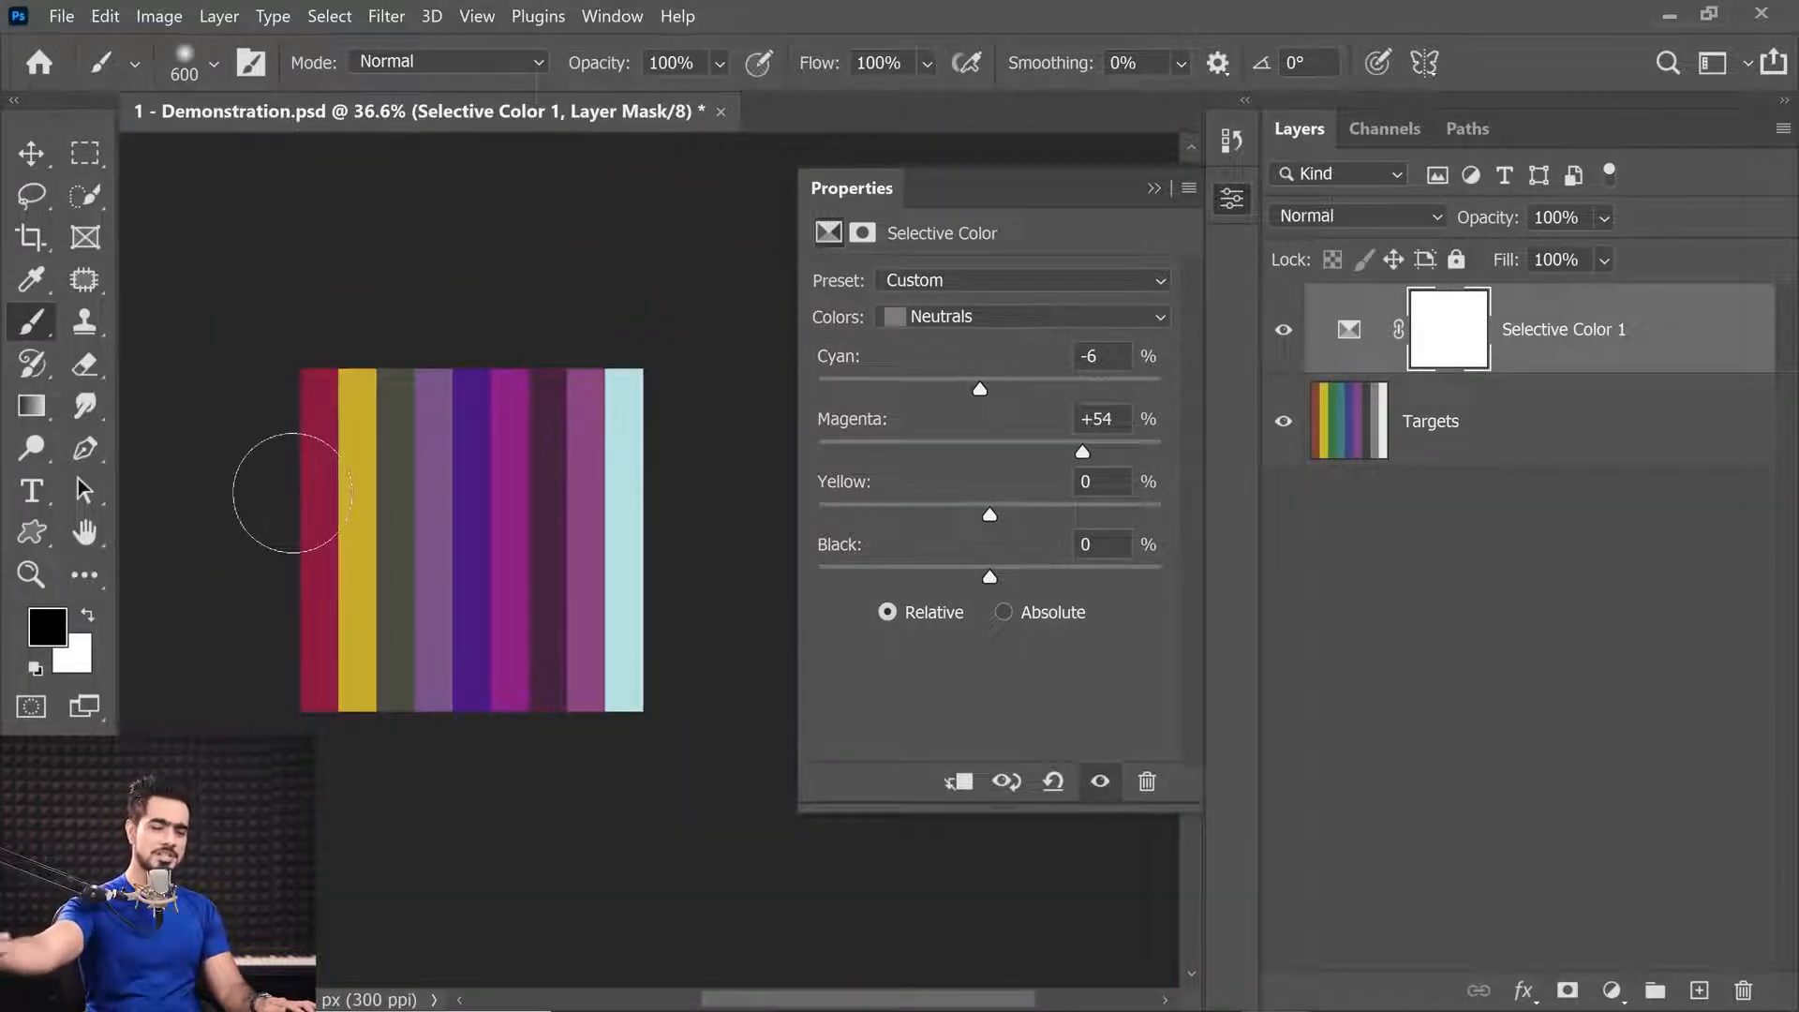
{"action": "left_click_drag", "start_coordinate": [1054, 452], "coordinate": [821, 452]}
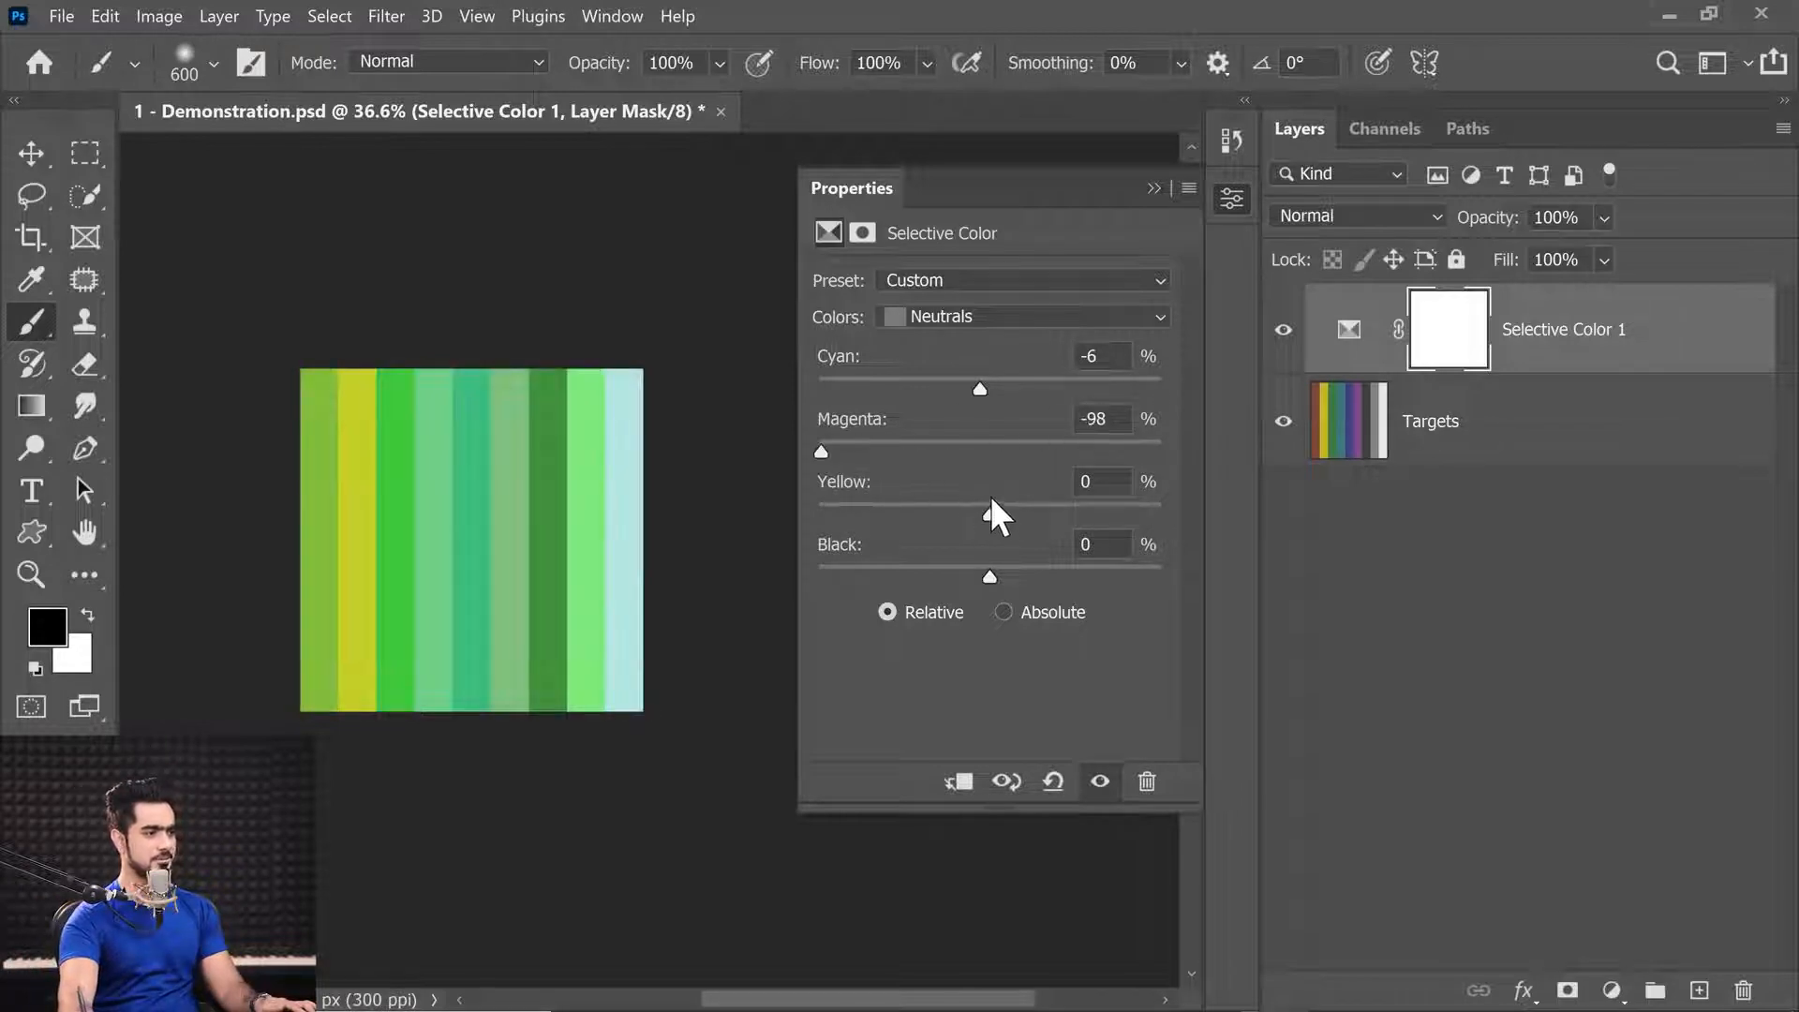
{"action": "left_click_drag", "start_coordinate": [990, 506], "coordinate": [1024, 522]}
{"action": "left_click_drag", "start_coordinate": [980, 388], "coordinate": [1161, 389]}
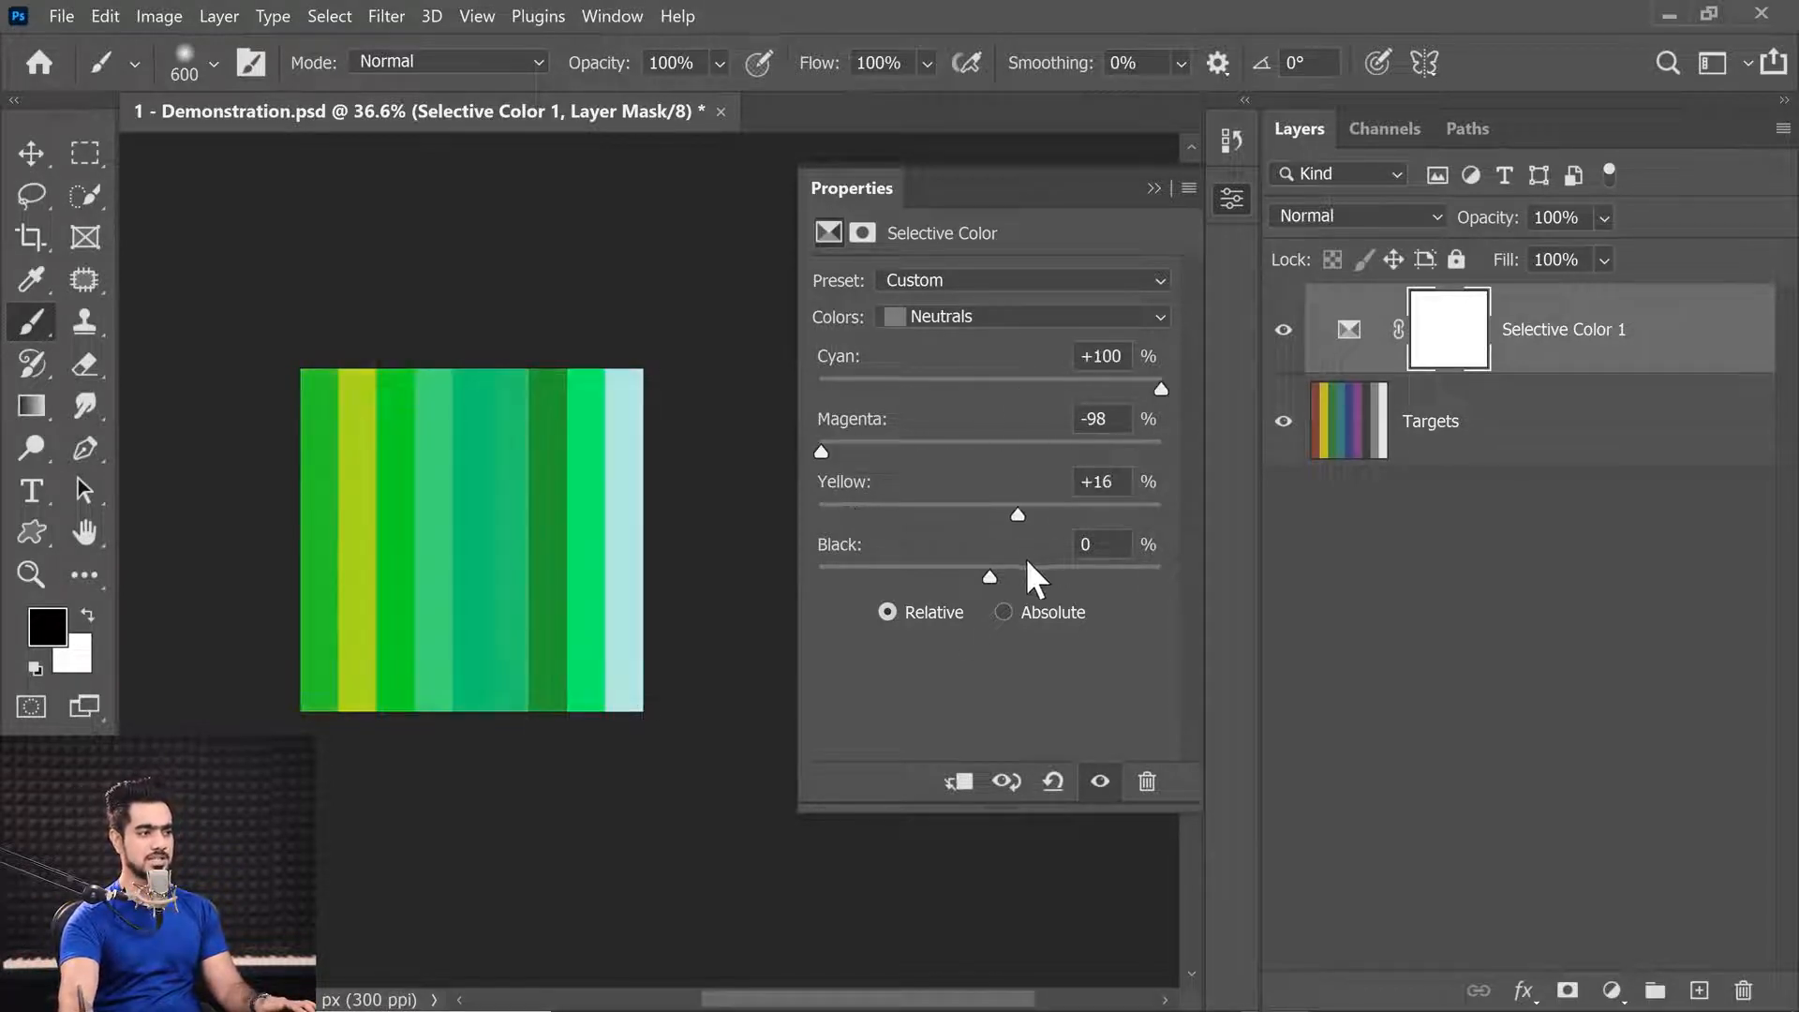
{"action": "left_click_drag", "start_coordinate": [1028, 562], "coordinate": [1182, 570]}
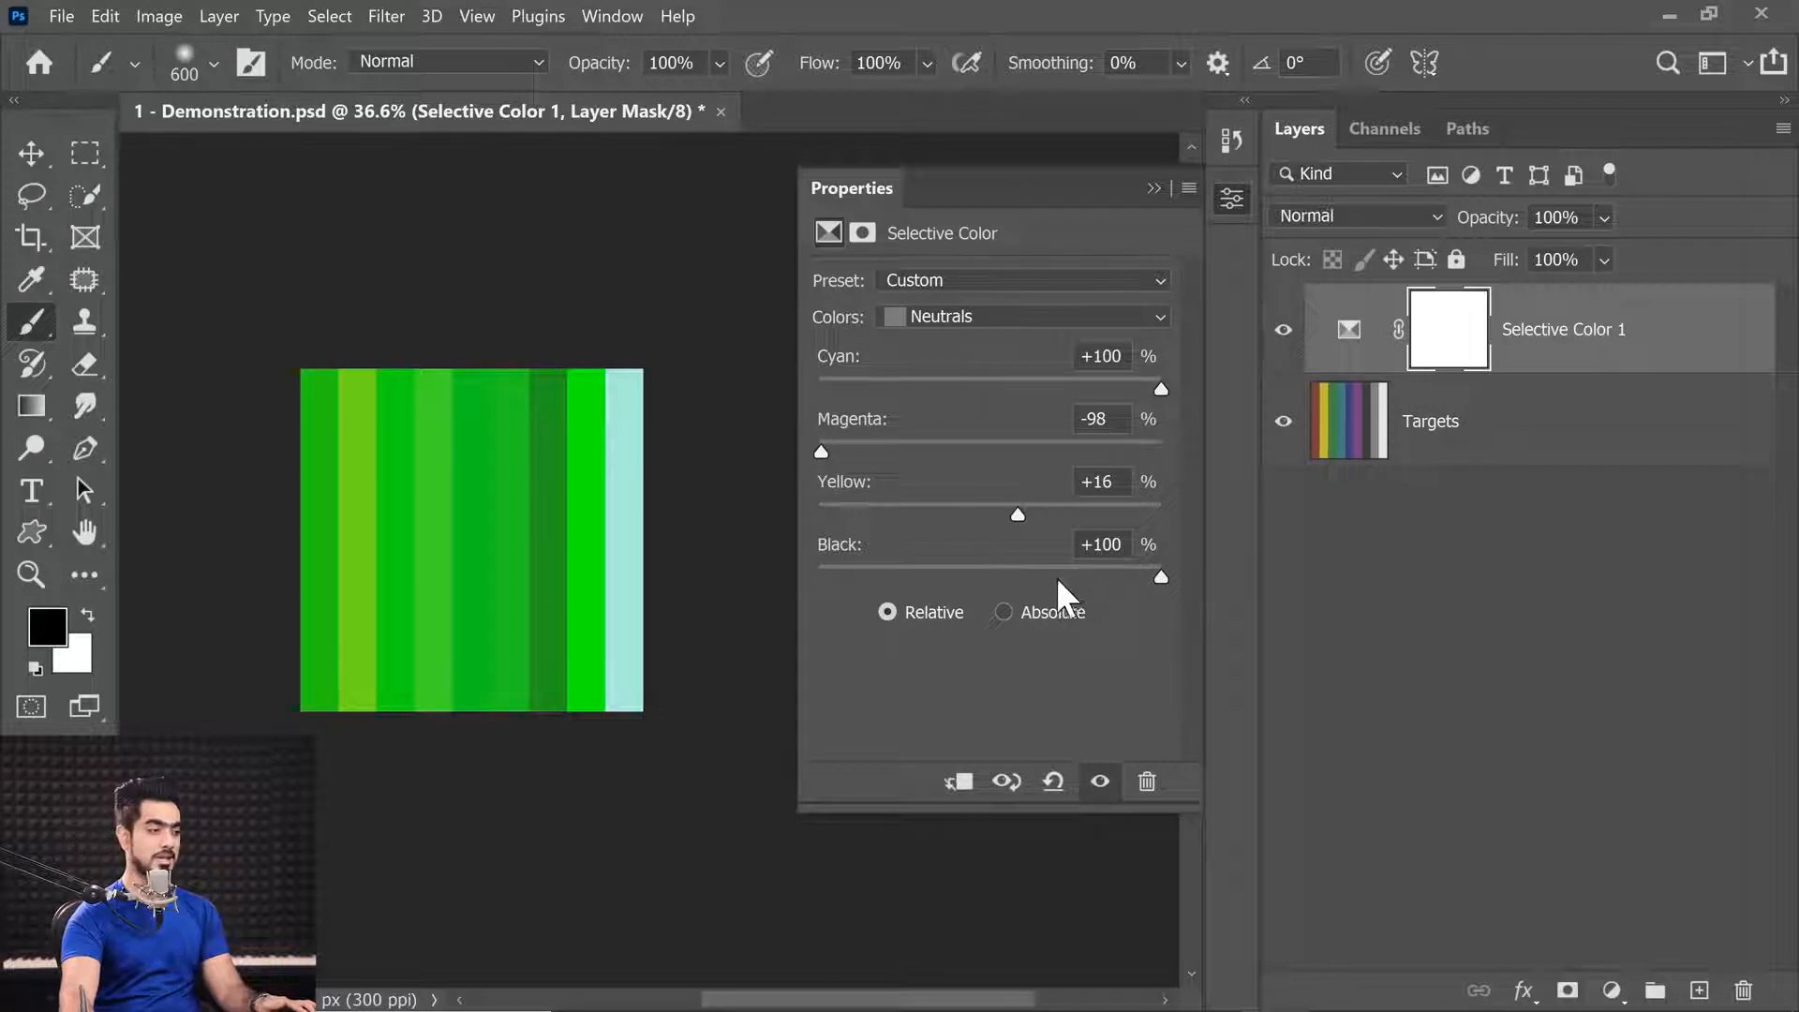
Step: Reset the Selective Color adjustment to its defaults and set the Reds' Black to +2%
{"action": "left_click", "coordinate": [917, 319]}
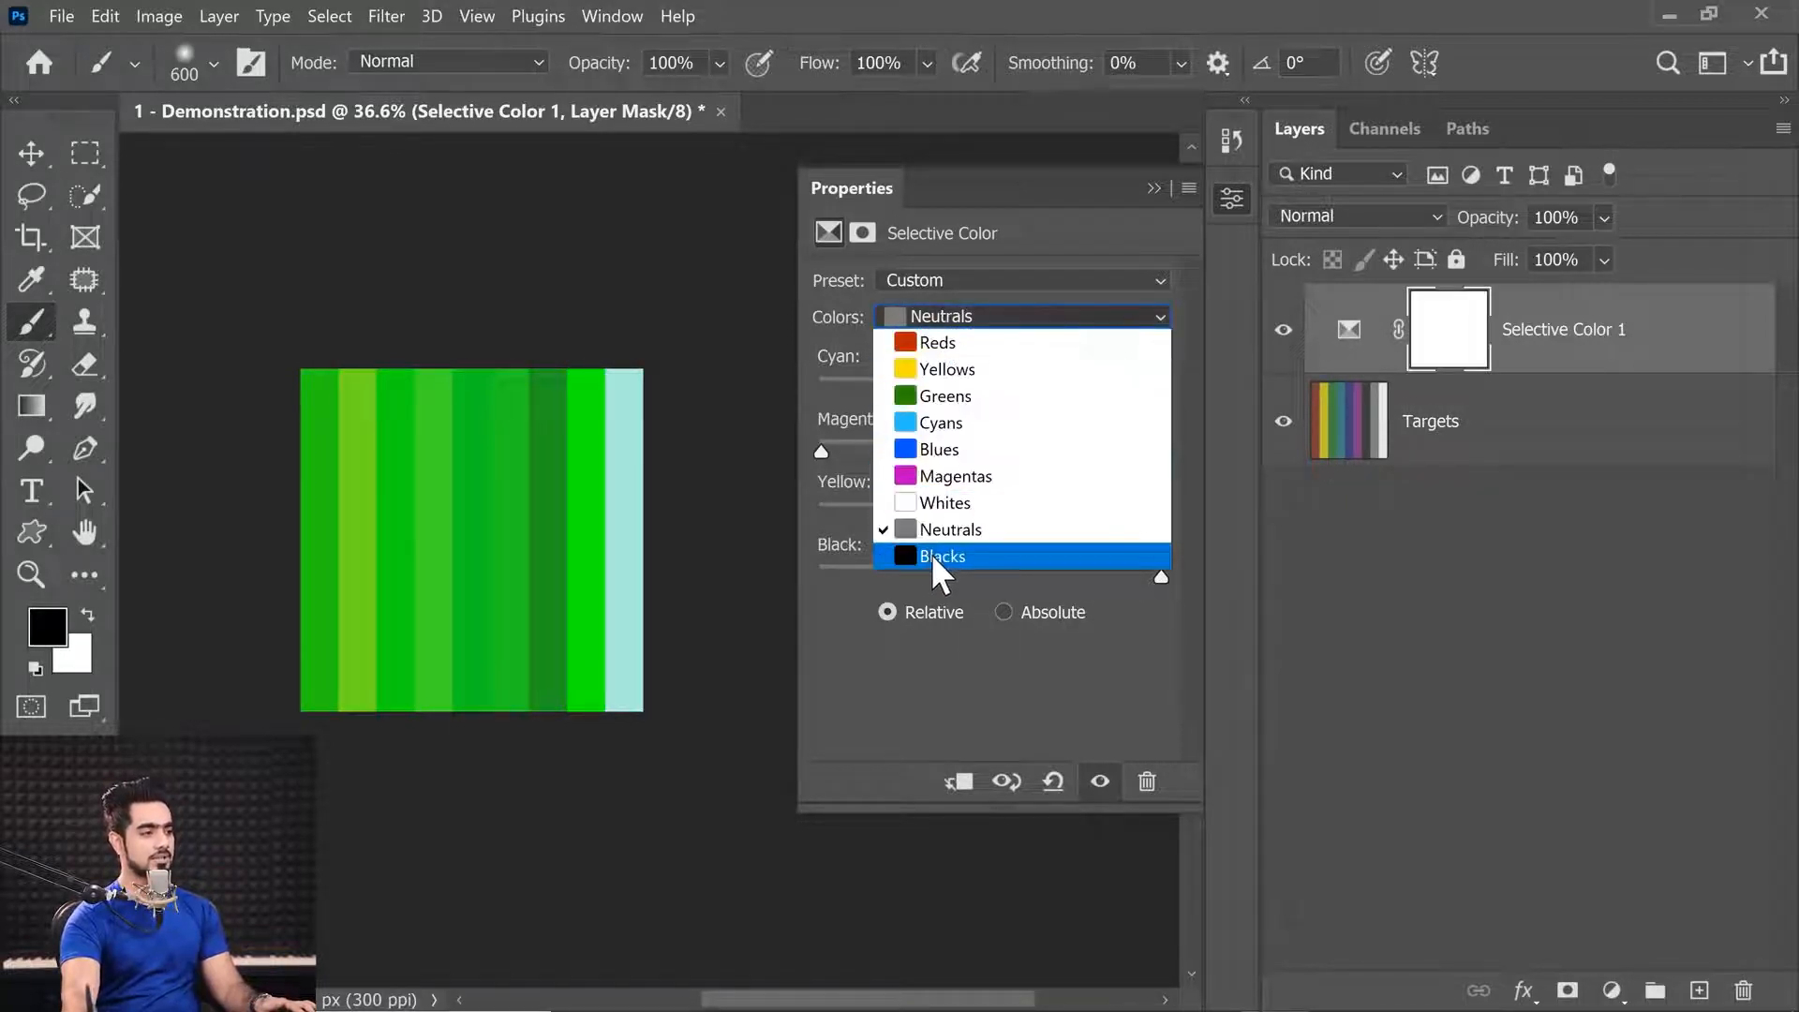
{"action": "left_click", "coordinate": [932, 554]}
{"action": "left_click", "coordinate": [1053, 782]}
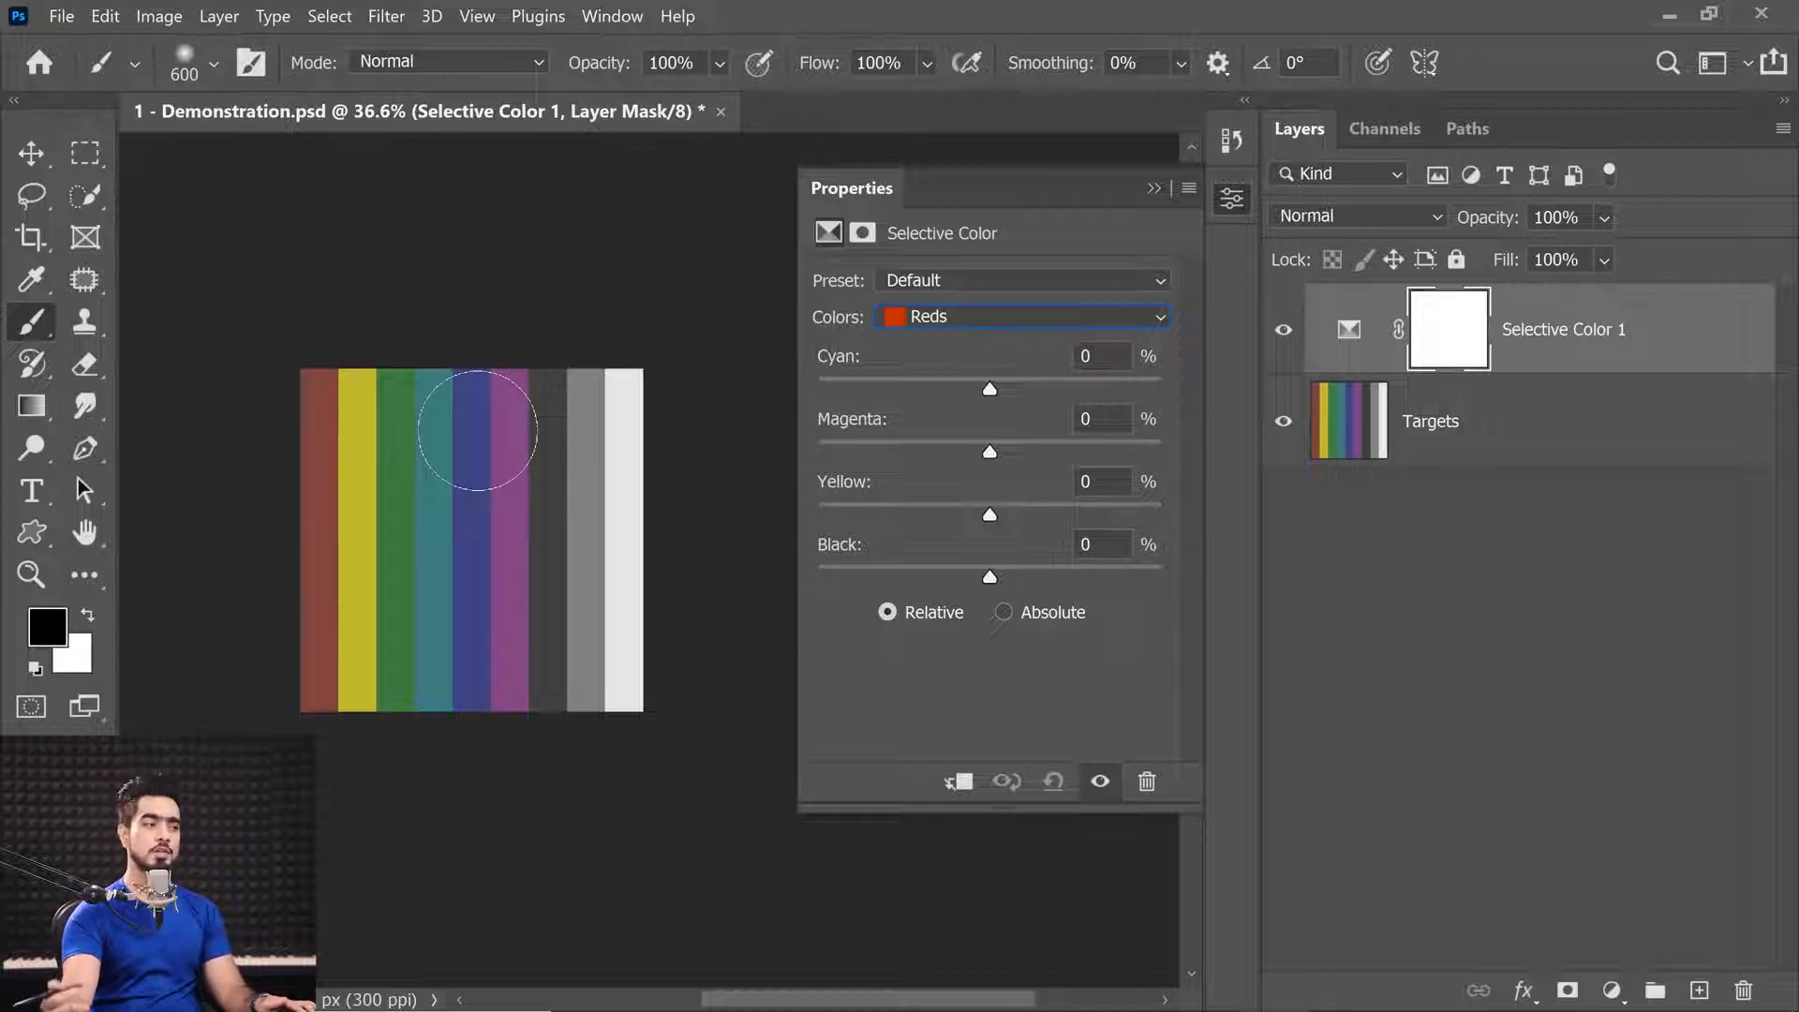
{"action": "scroll", "coordinate": [594, 474], "scroll_direction": "up", "scroll_amount": 5}
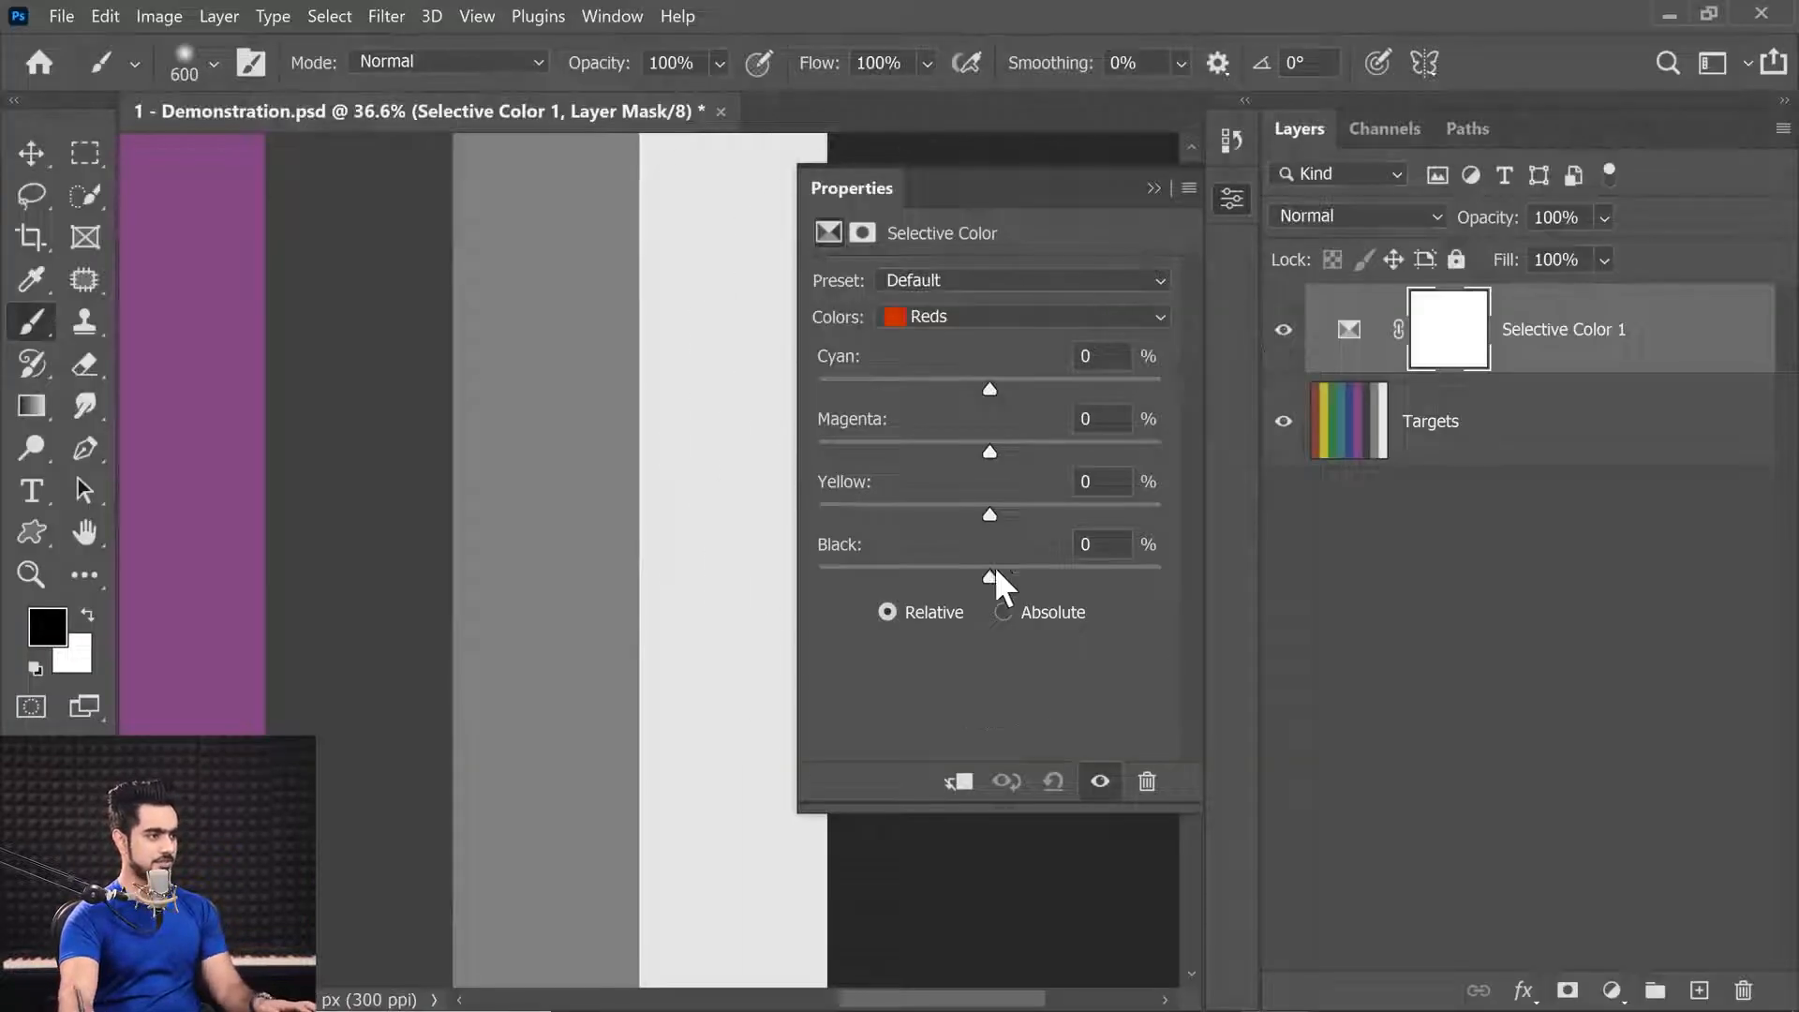
{"action": "mouse_move", "coordinate": [997, 585]}
{"action": "left_mouse_down"}
{"action": "mouse_move", "coordinate": [1181, 582]}
{"action": "mouse_move", "coordinate": [762, 594]}
{"action": "mouse_move", "coordinate": [1037, 614]}
{"action": "mouse_move", "coordinate": [995, 600]}
{"action": "left_mouse_up"}
{"action": "scroll", "coordinate": [406, 590], "scroll_direction": "down", "scroll_amount": 4}
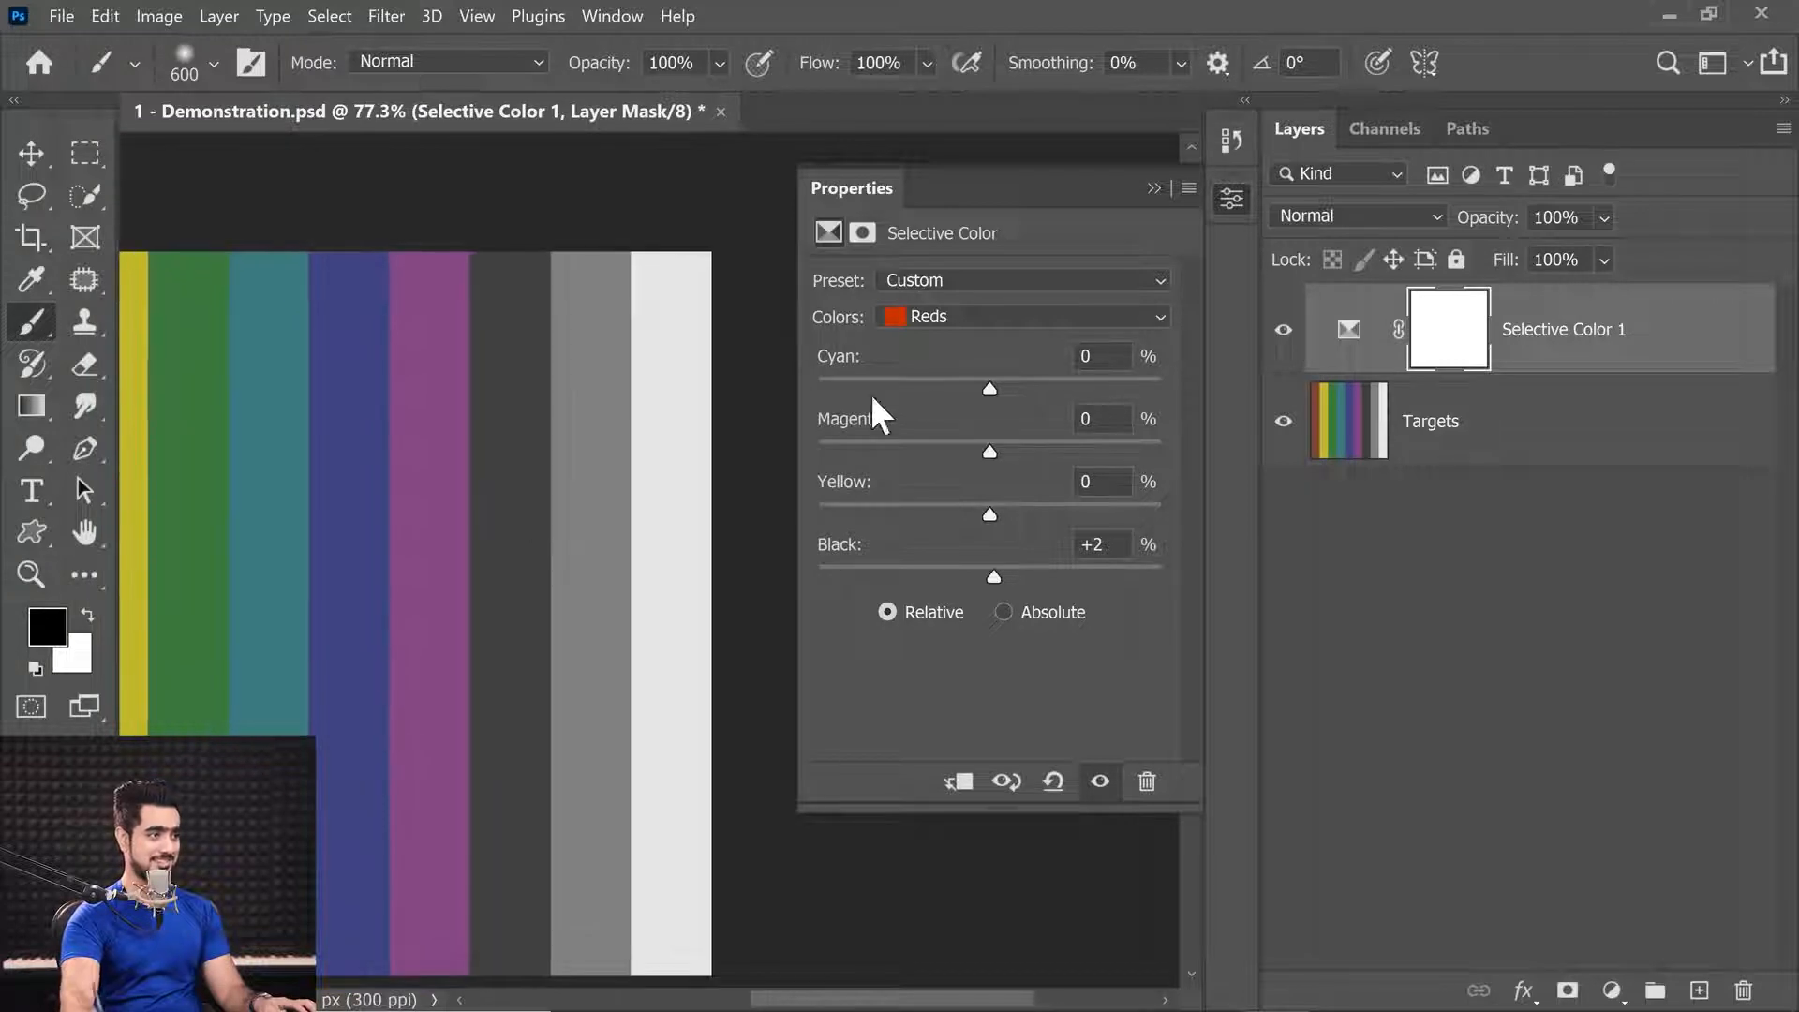
Step: Target the Blacks and set their Black to +9%
{"action": "left_click", "coordinate": [944, 318]}
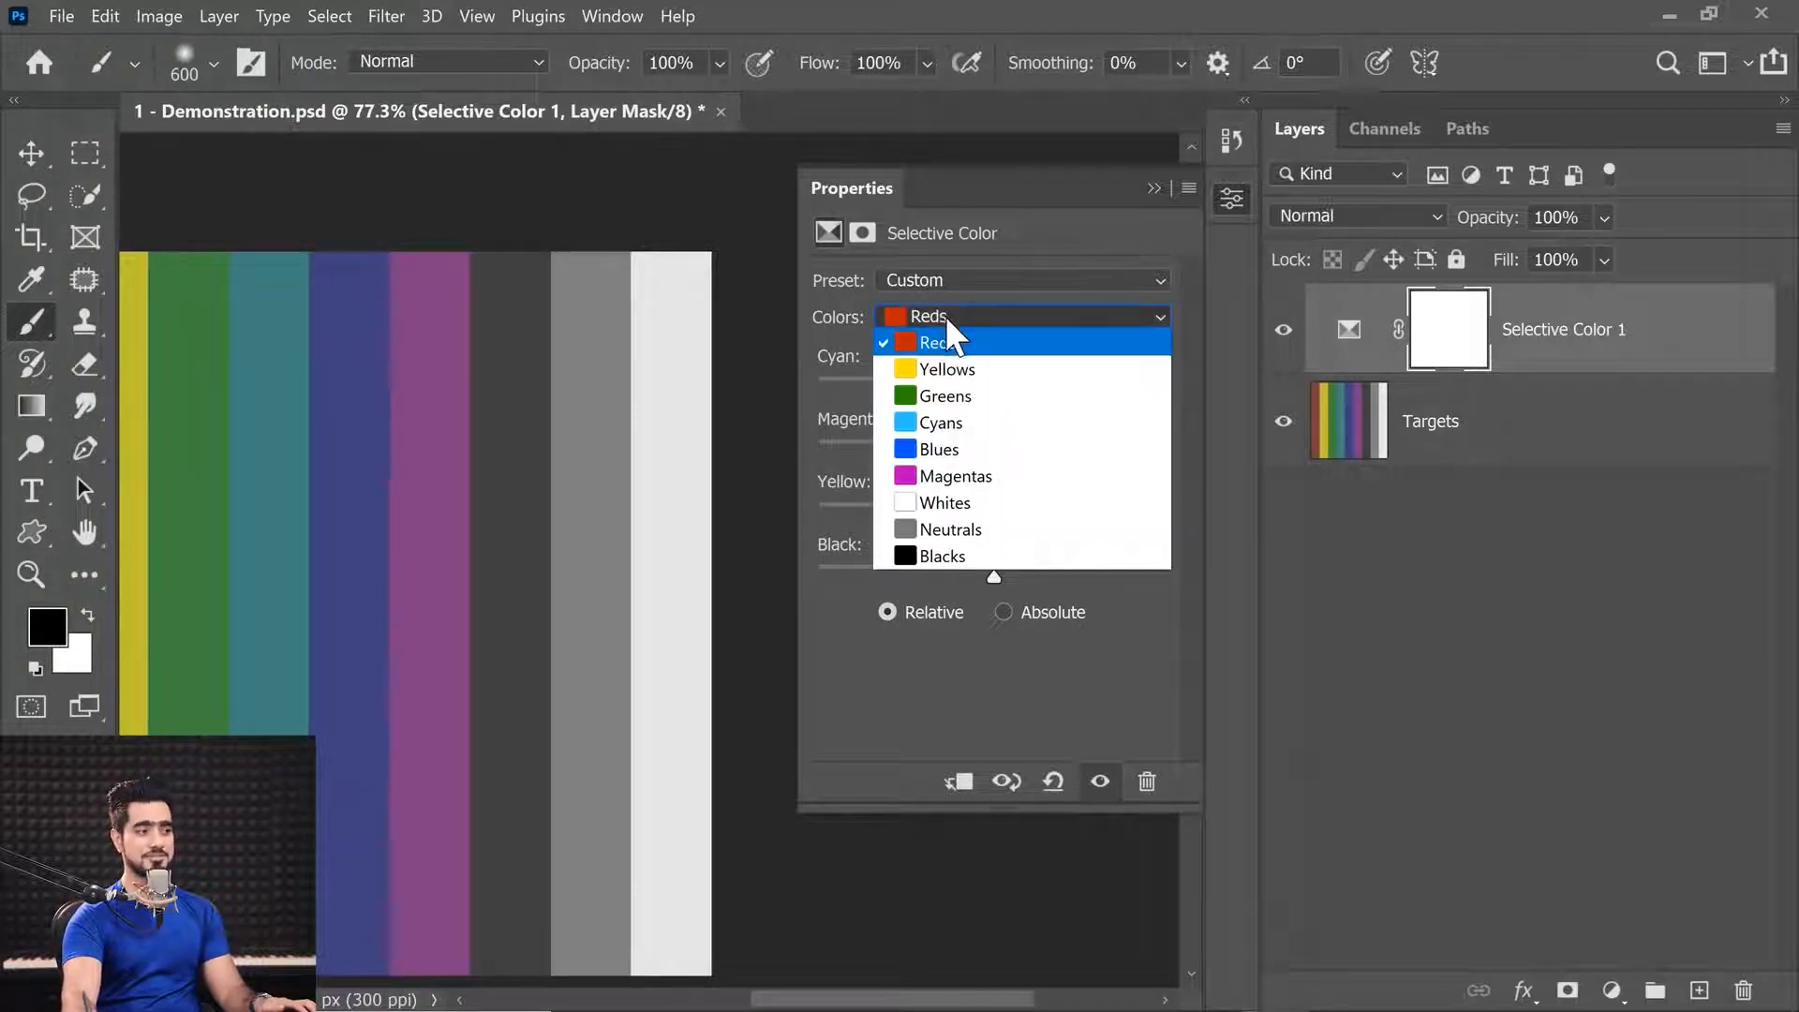
{"action": "left_click", "coordinate": [947, 558]}
{"action": "mouse_move", "coordinate": [947, 560]}
{"action": "left_mouse_down"}
{"action": "mouse_move", "coordinate": [986, 583]}
{"action": "mouse_move", "coordinate": [1179, 566]}
{"action": "mouse_move", "coordinate": [876, 570]}
{"action": "mouse_move", "coordinate": [1199, 553]}
{"action": "mouse_move", "coordinate": [775, 590]}
{"action": "mouse_move", "coordinate": [1149, 590]}
{"action": "mouse_move", "coordinate": [997, 581]}
{"action": "mouse_move", "coordinate": [1128, 590]}
{"action": "mouse_move", "coordinate": [1005, 618]}
{"action": "left_mouse_up"}
{"action": "scroll", "coordinate": [441, 594], "scroll_direction": "down", "scroll_amount": 3}
{"action": "scroll", "coordinate": [534, 594], "scroll_direction": "up", "scroll_amount": 3}
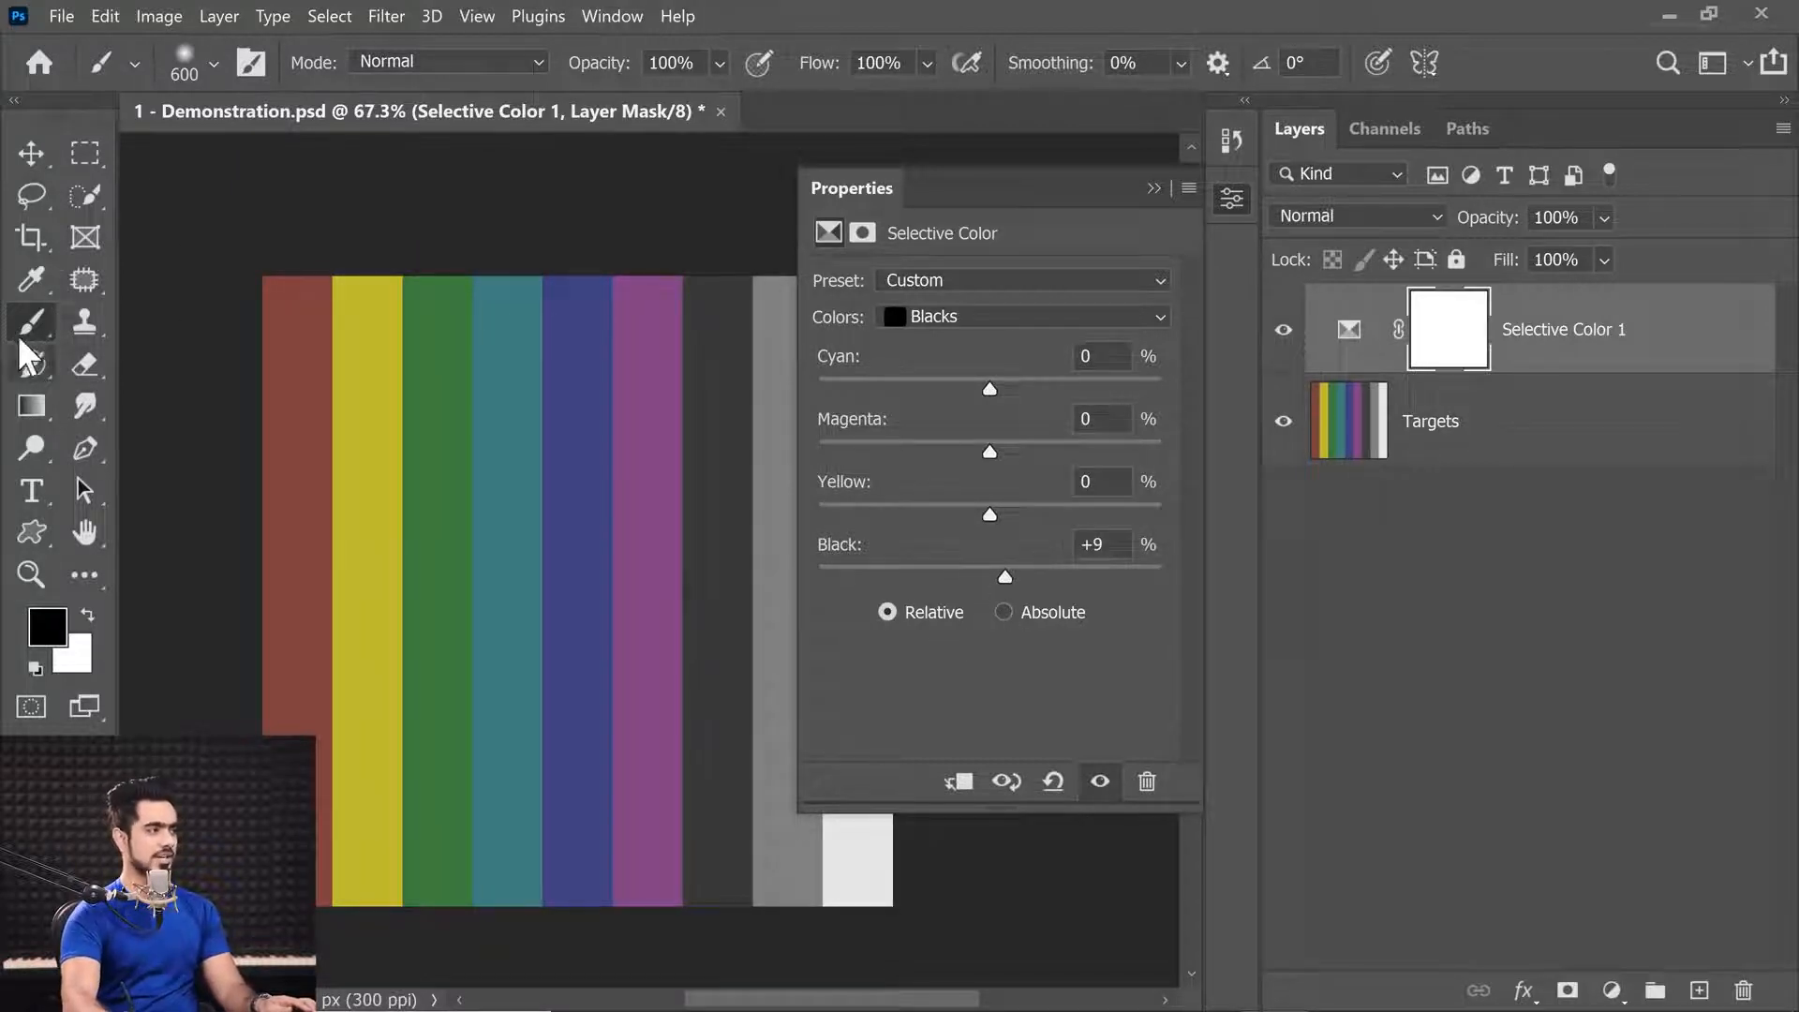
Step: Sample the red stripe as the foreground color and darken it to a very dark red
{"action": "key", "text": "x"}
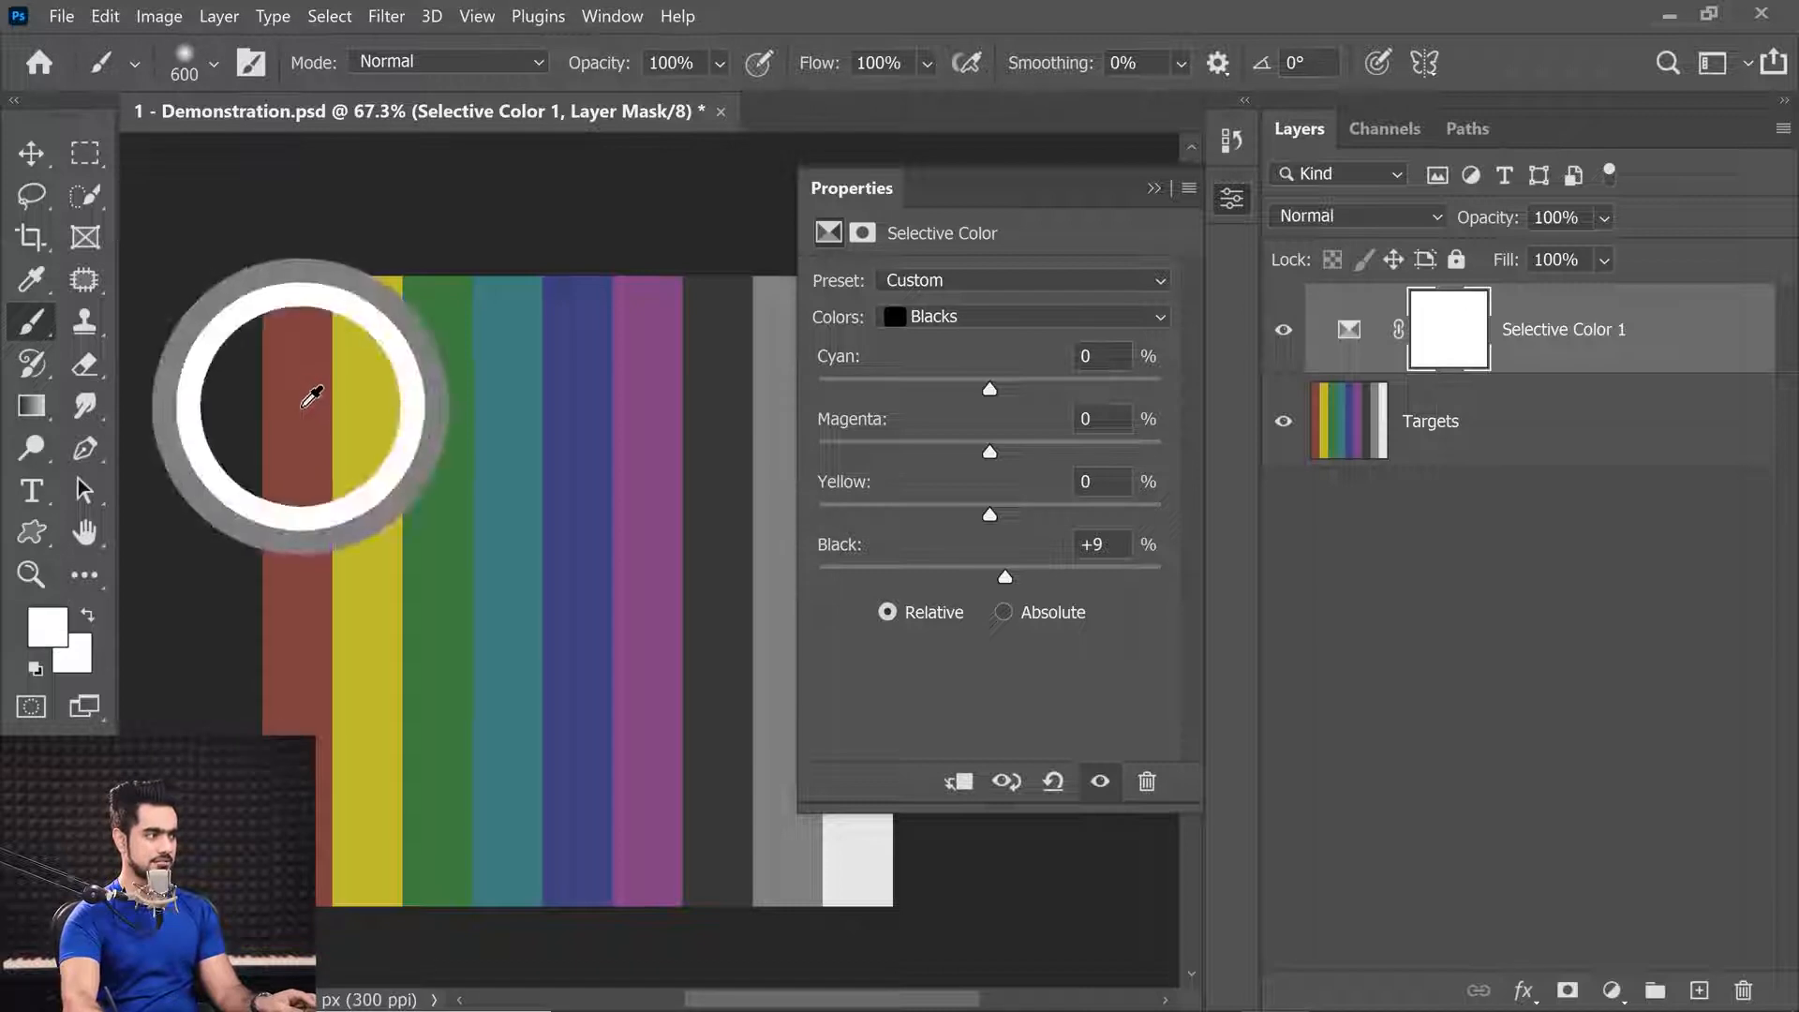
{"action": "left_click", "coordinate": [1354, 337]}
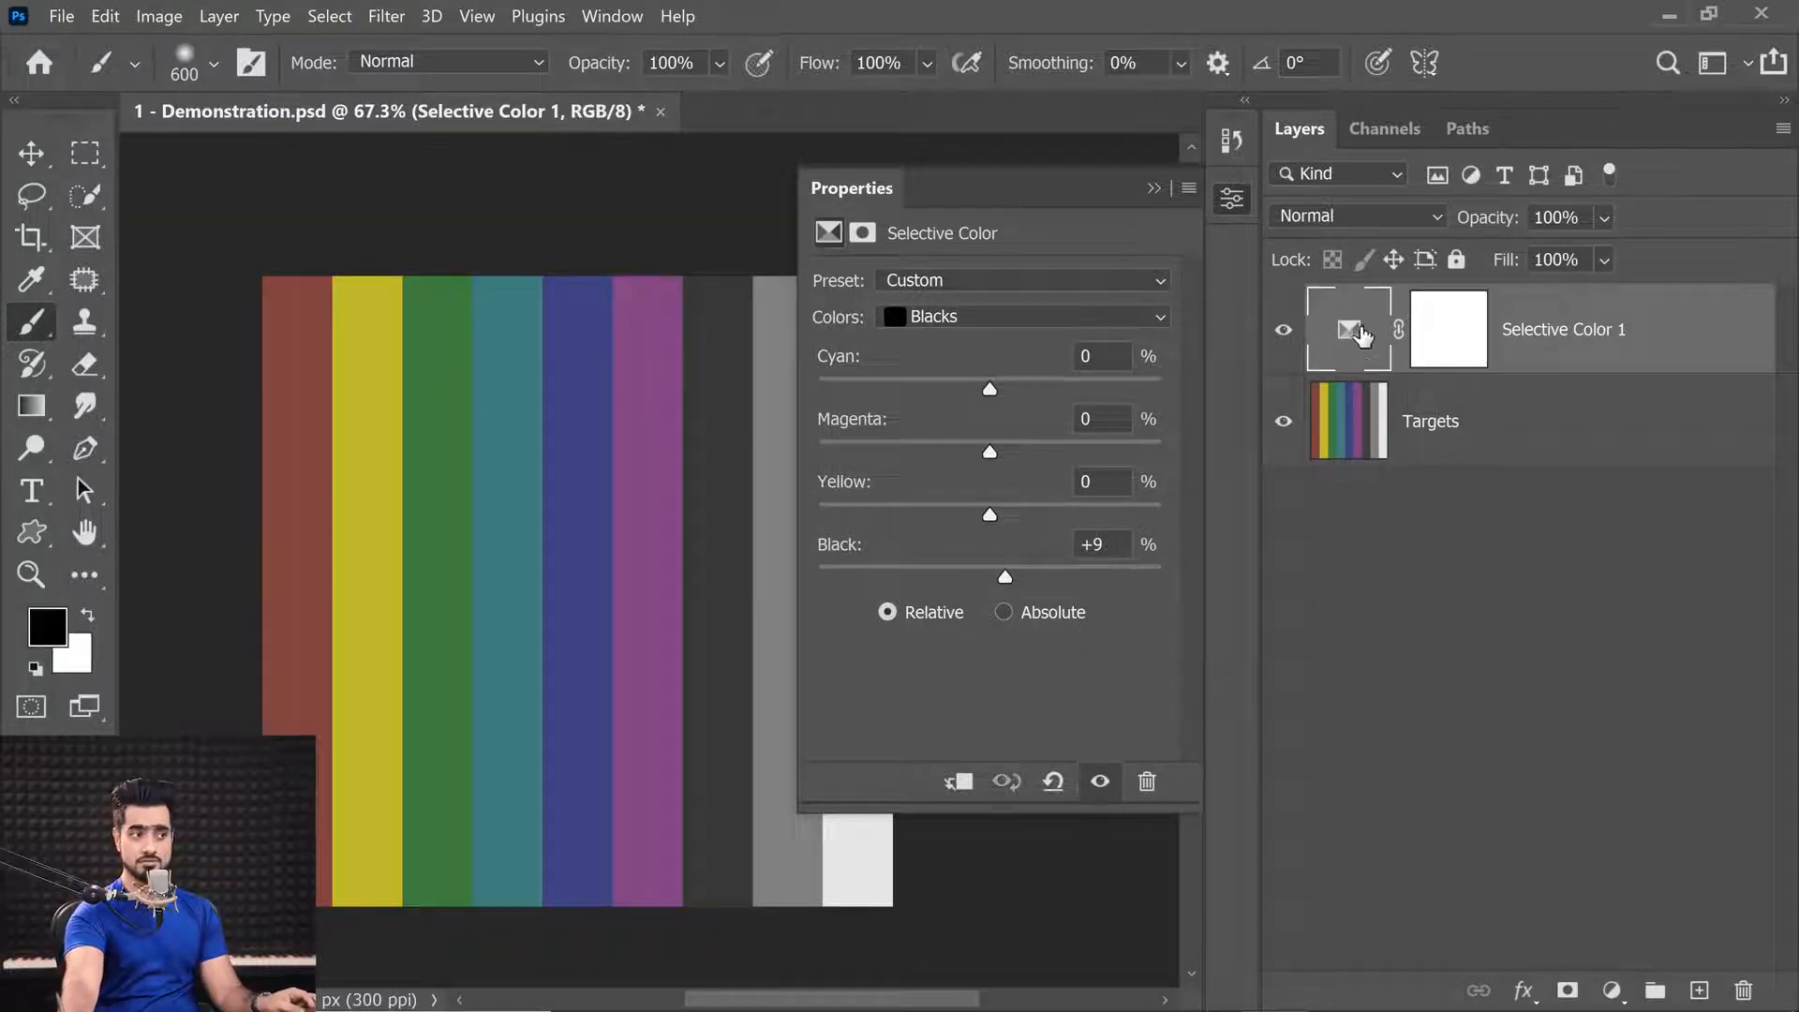
{"action": "left_click", "coordinate": [297, 478], "text": "alt"}
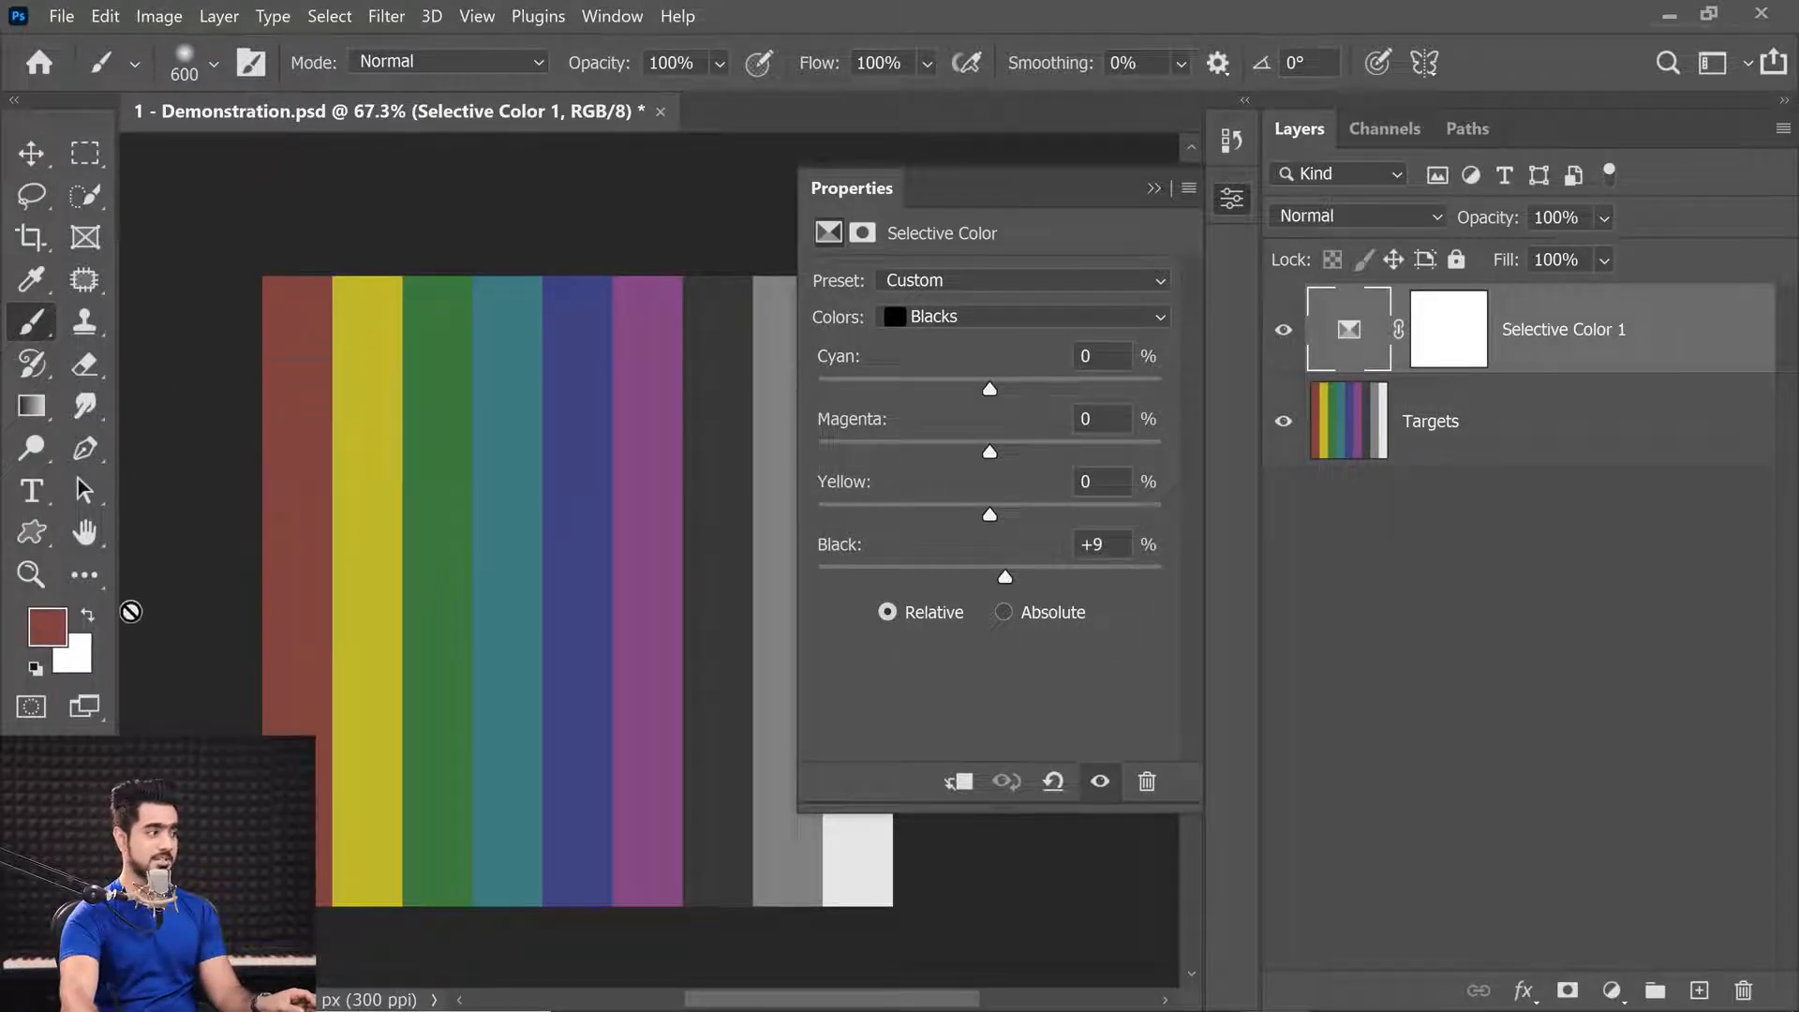
{"action": "left_click", "coordinate": [49, 626]}
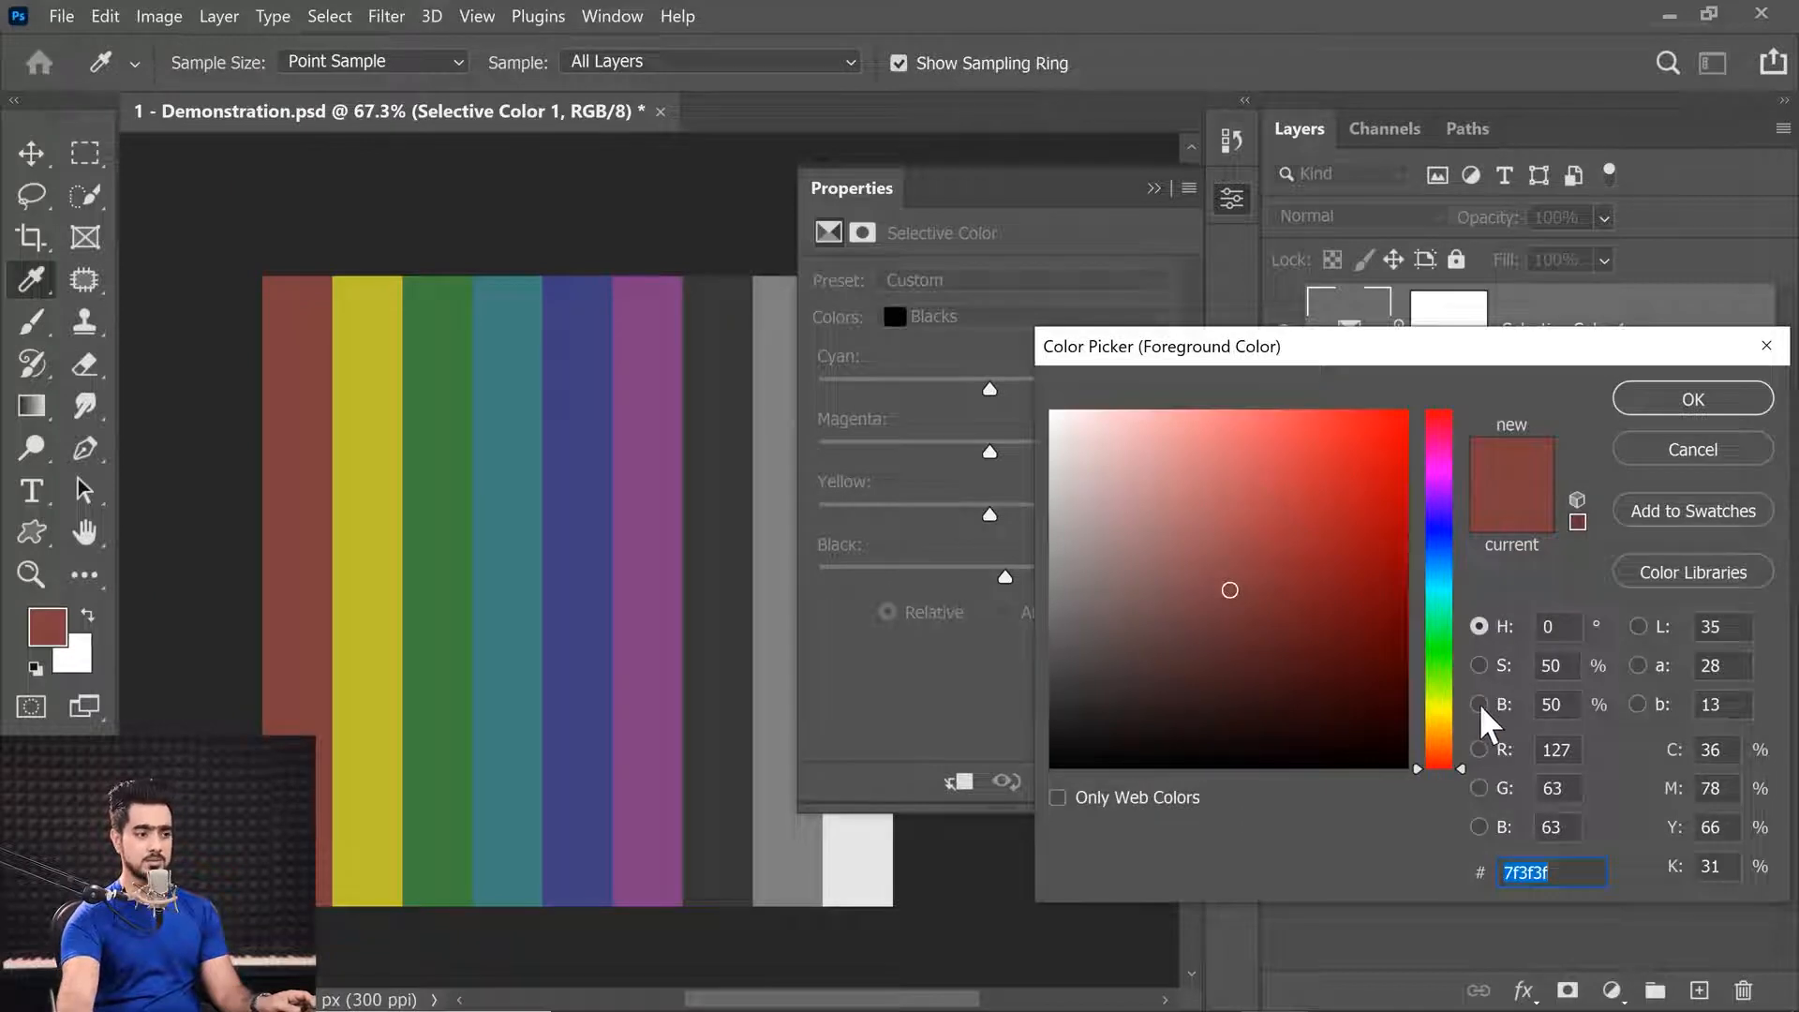
{"action": "left_click_drag", "start_coordinate": [1222, 692], "coordinate": [1307, 715]}
{"action": "left_click", "coordinate": [1692, 399]}
{"action": "key", "text": "b"}
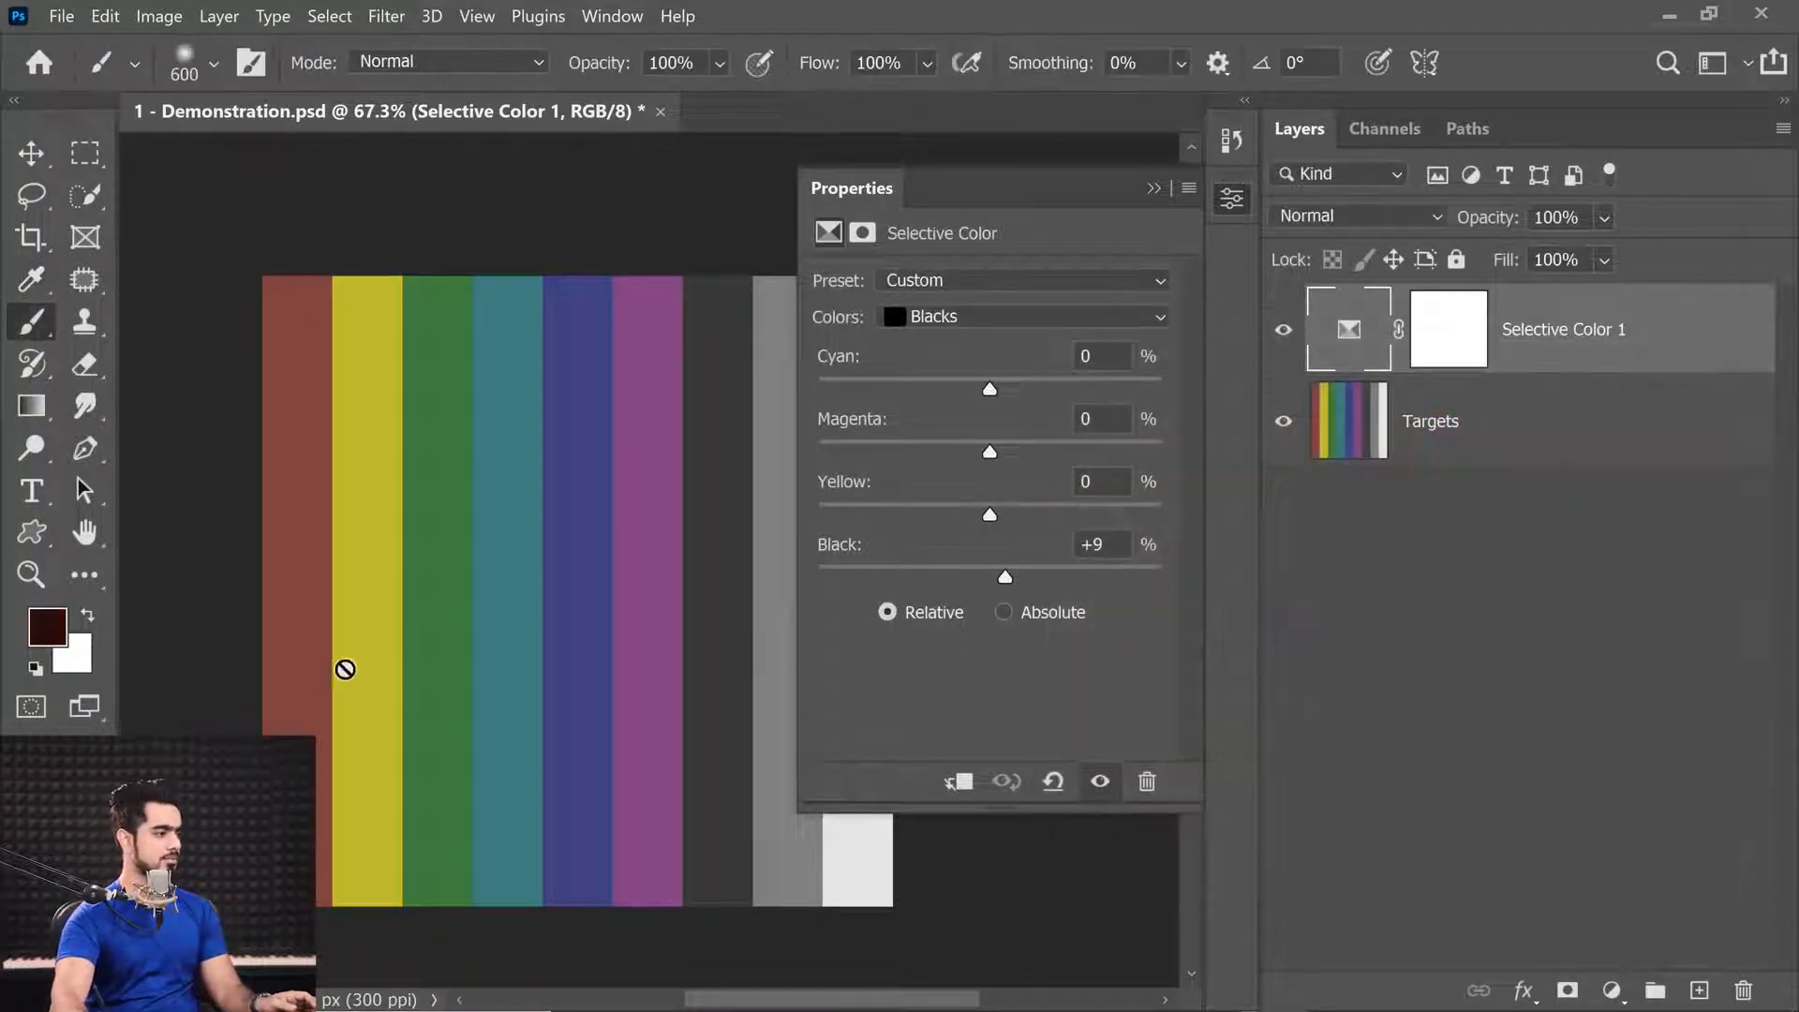
Step: Add a new layer above Targets and dab the dark red over the image's lower-left corner with a 600 px Hard Round brush
{"action": "left_click", "coordinate": [1638, 454]}
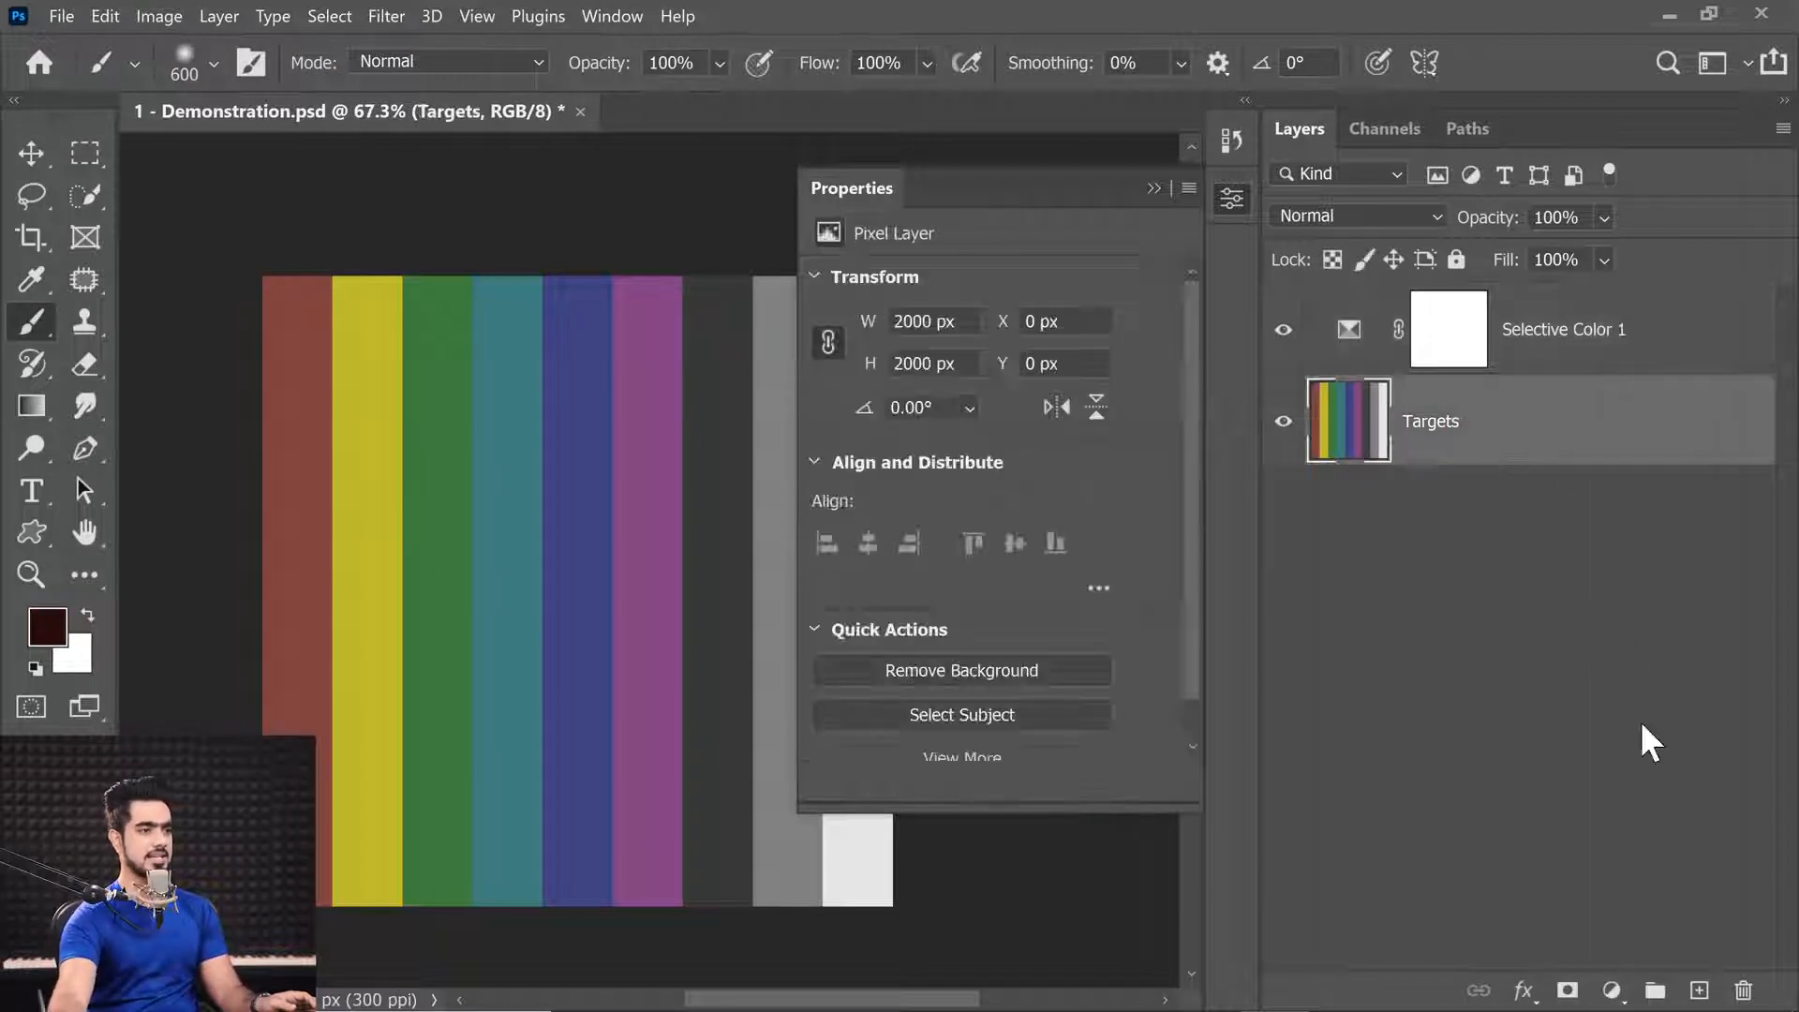
{"action": "left_click", "coordinate": [1699, 990]}
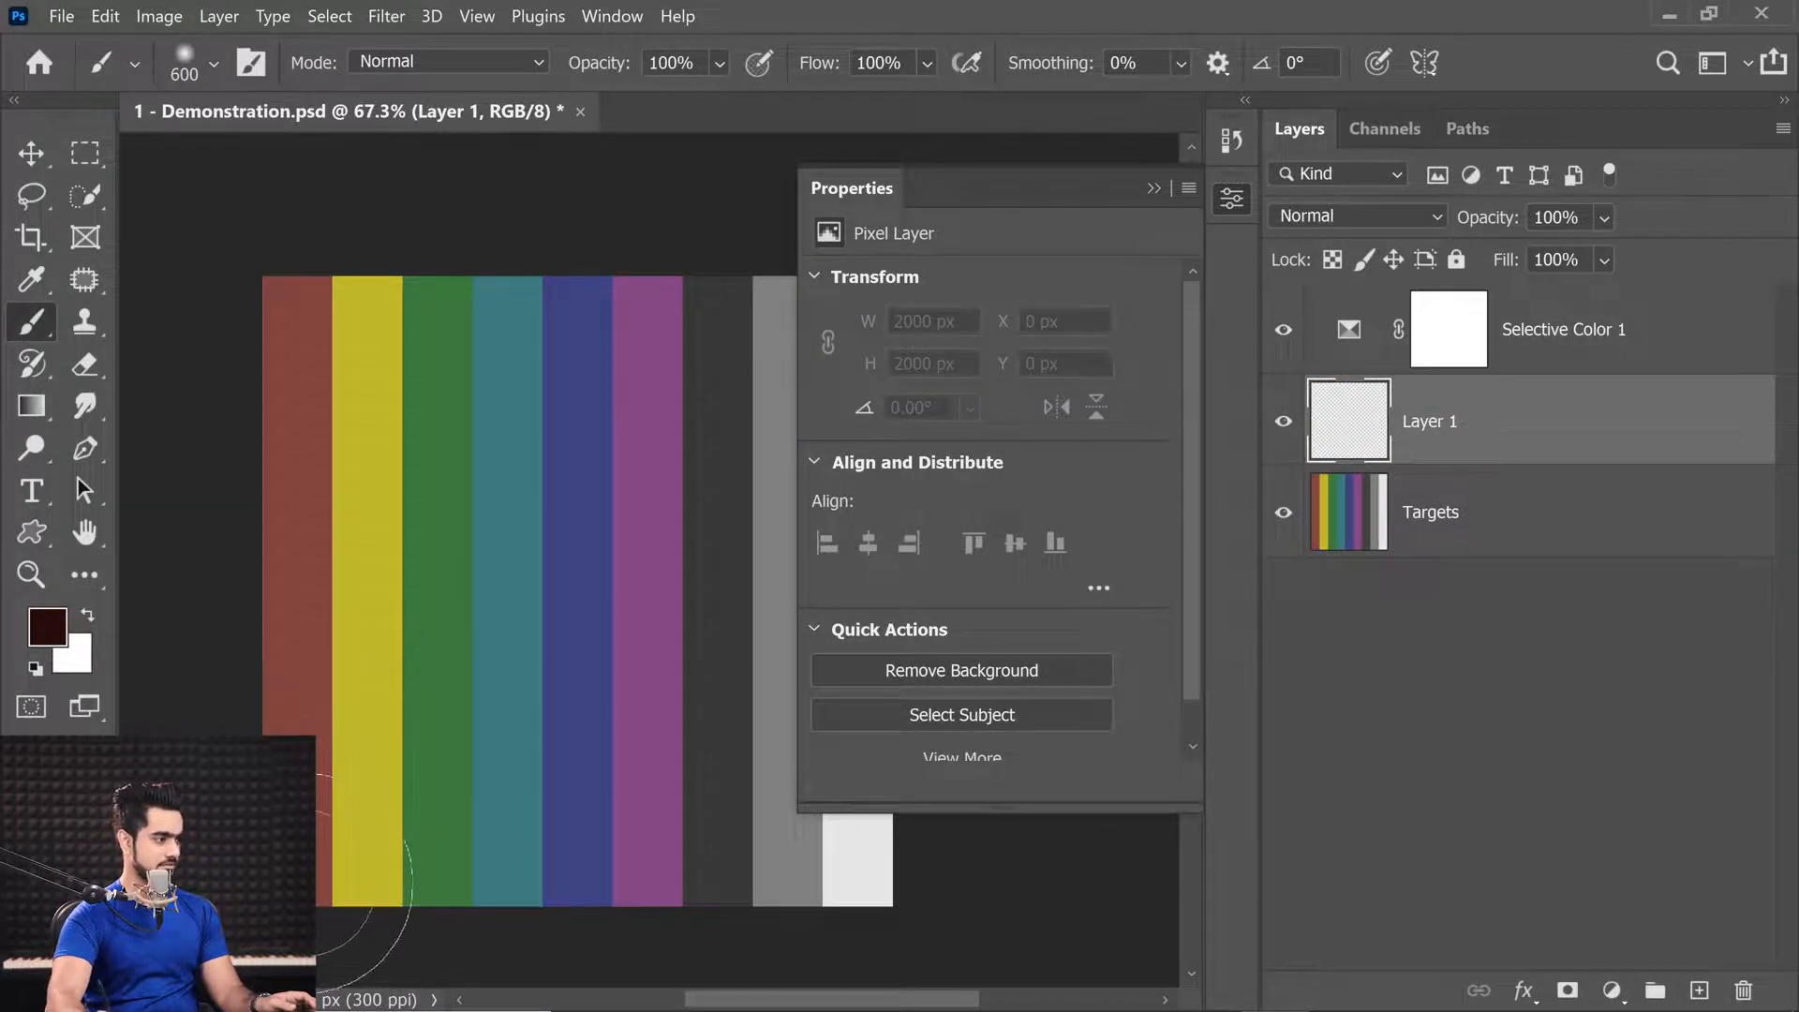
{"action": "left_click", "coordinate": [267, 871]}
{"action": "left_click", "coordinate": [195, 56]}
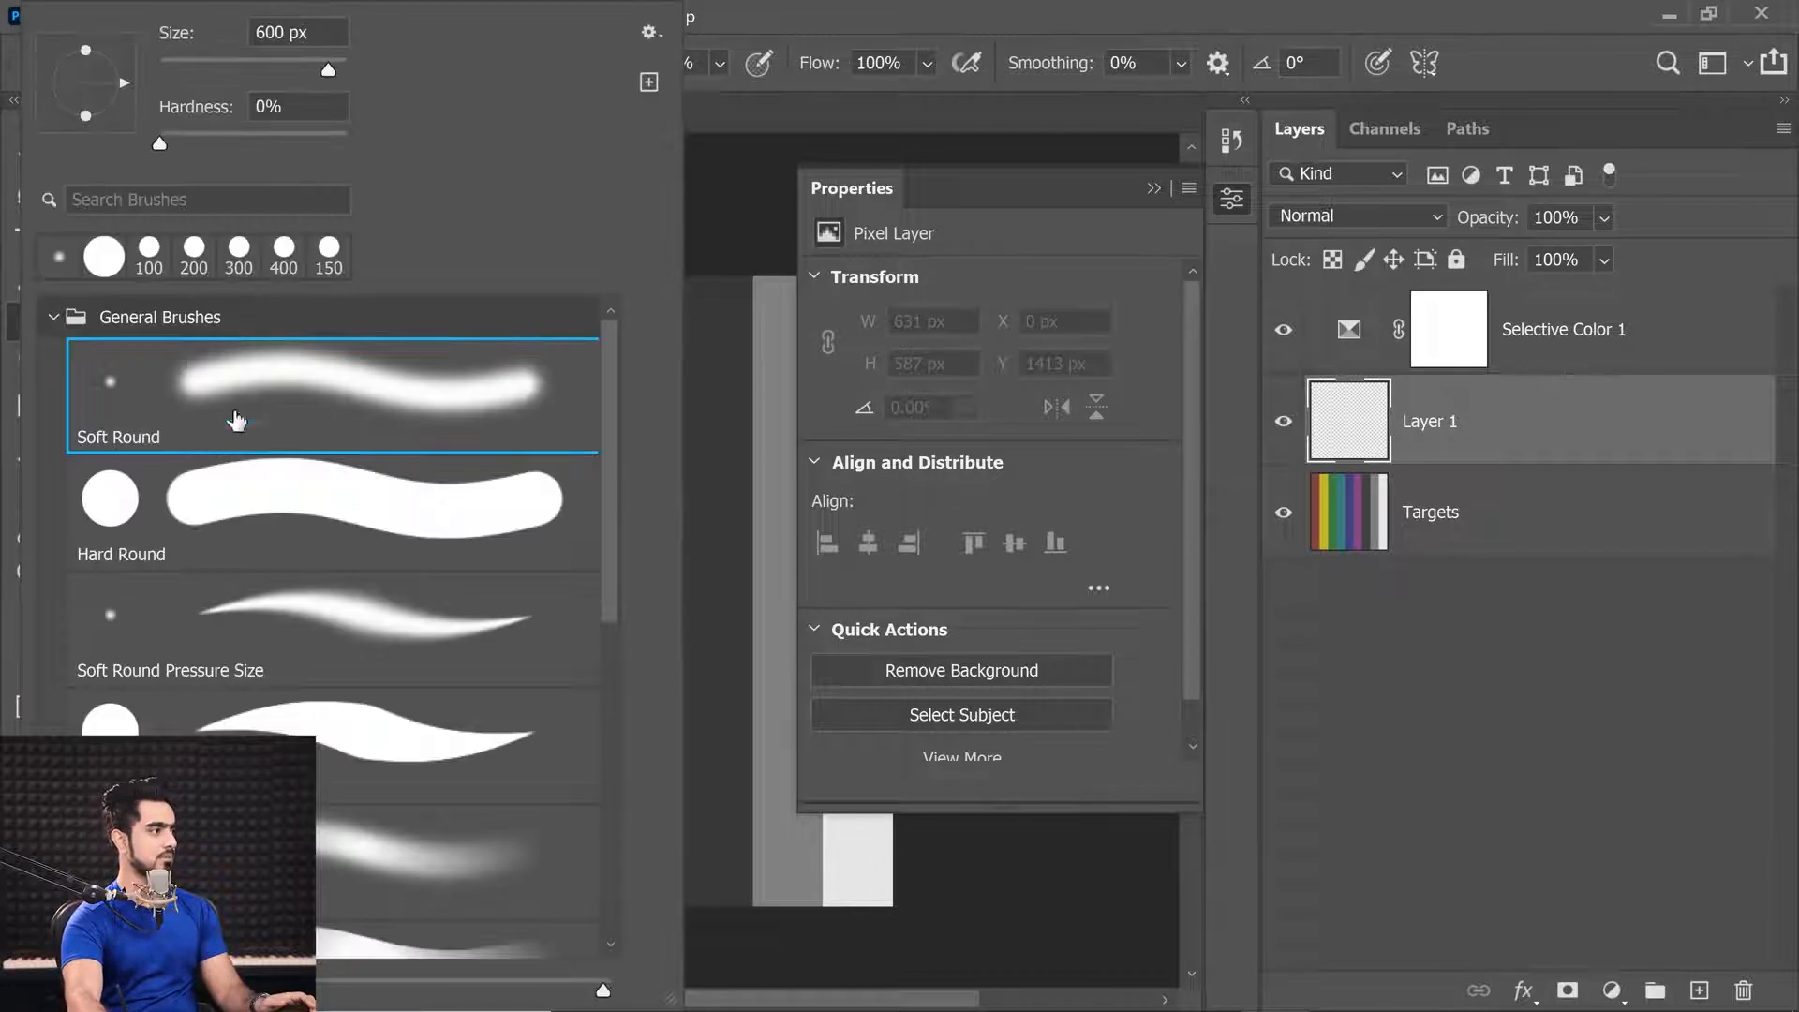
{"action": "left_click", "coordinate": [213, 502]}
{"action": "key", "text": "Return"}
{"action": "key", "text": "ctrl+z"}
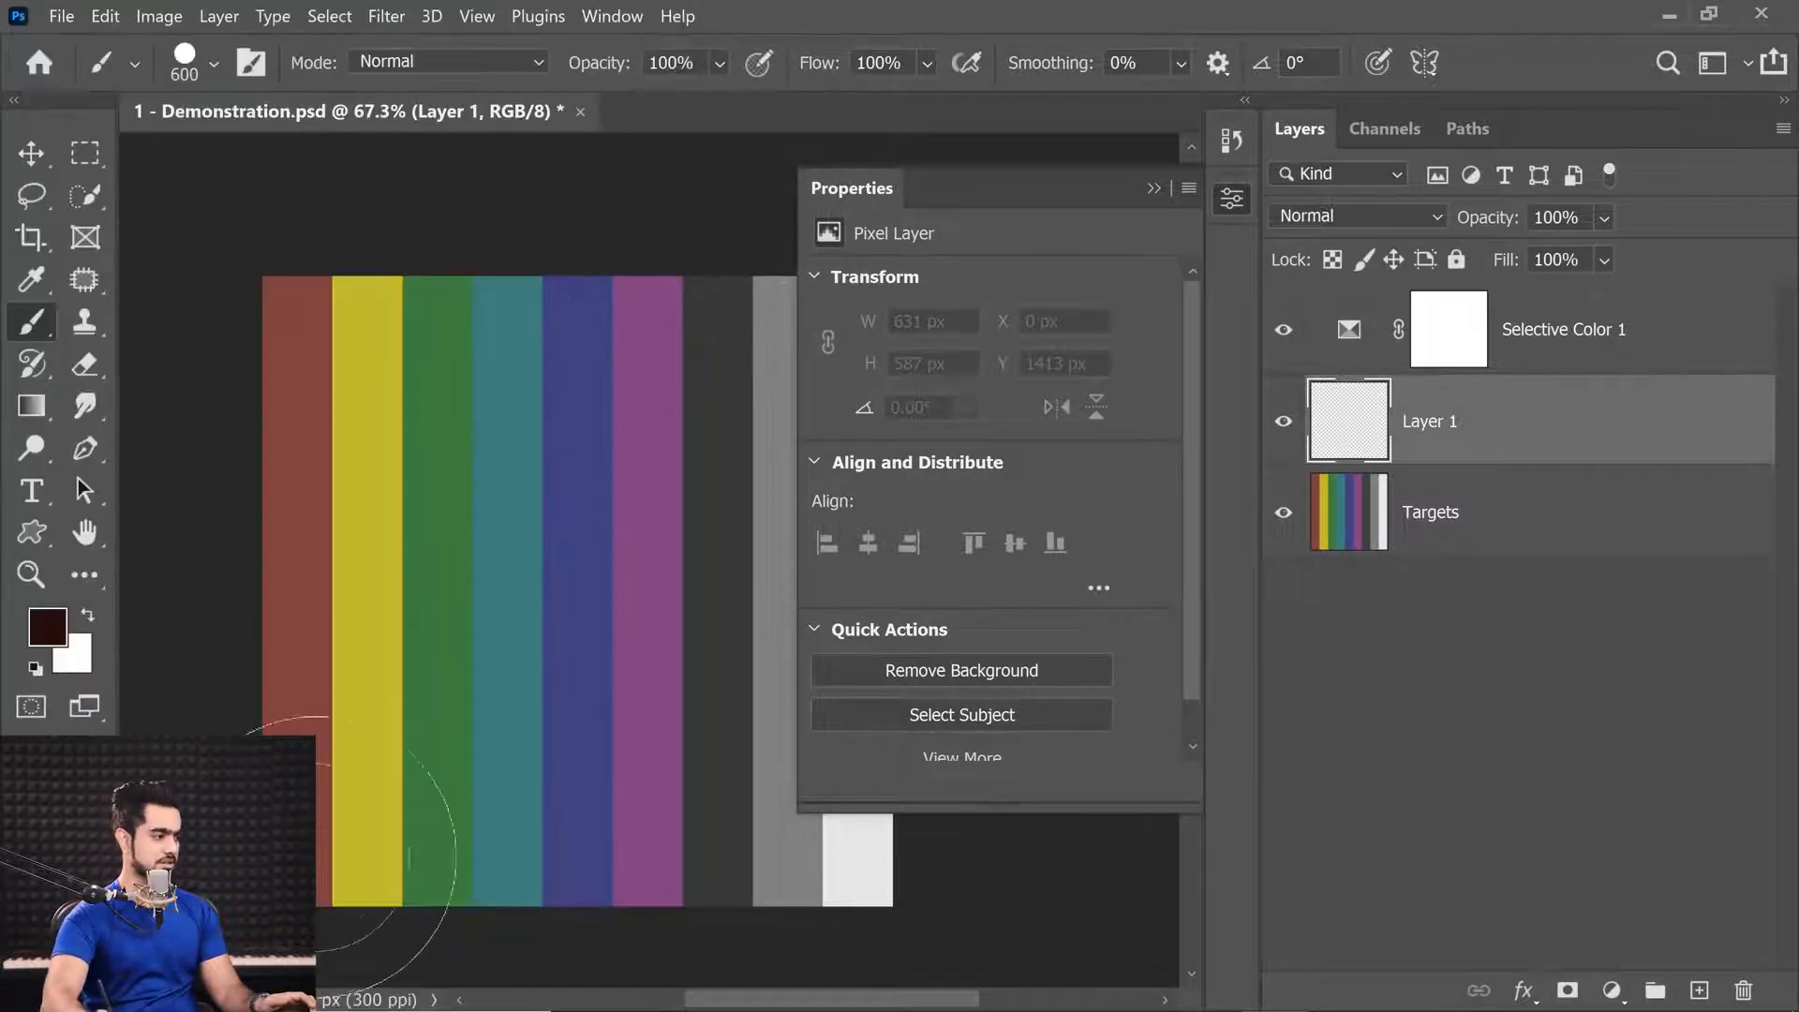
{"action": "left_click", "coordinate": [300, 869]}
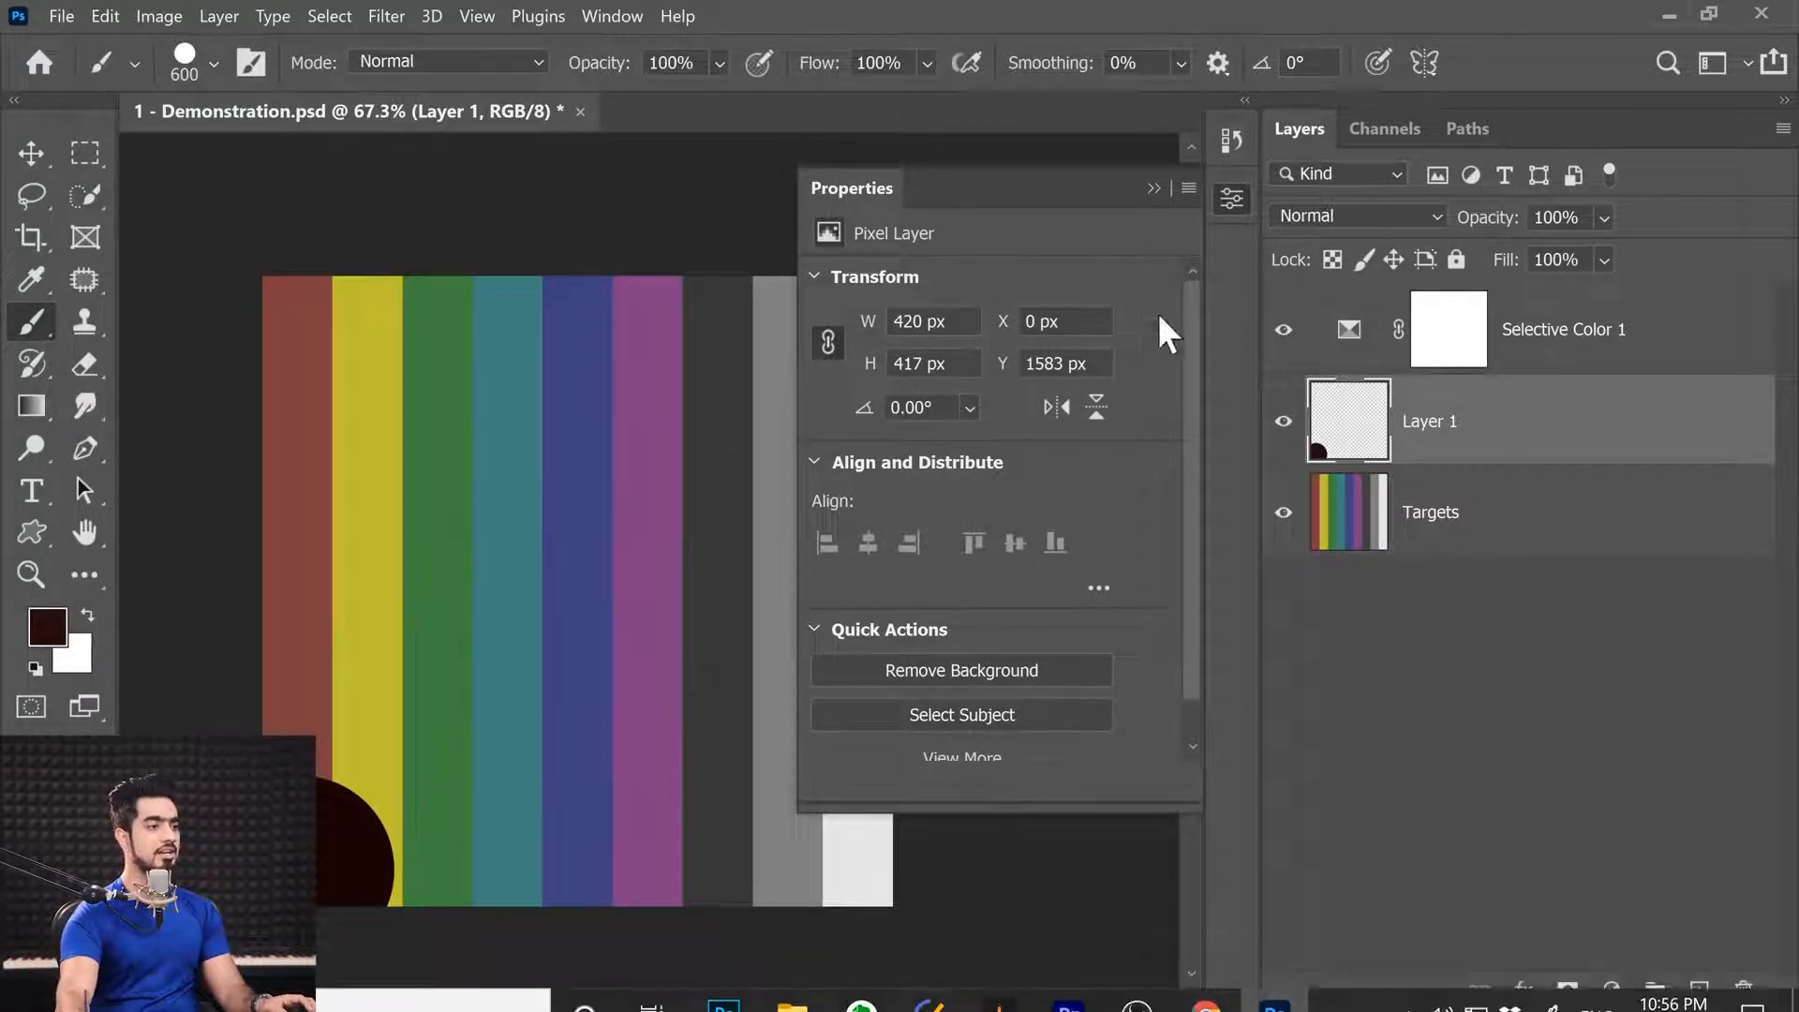
Step: On the Selective Color 1 layer, try the Blacks' Black at -93% before setting it to +1%
{"action": "left_click", "coordinate": [1347, 332]}
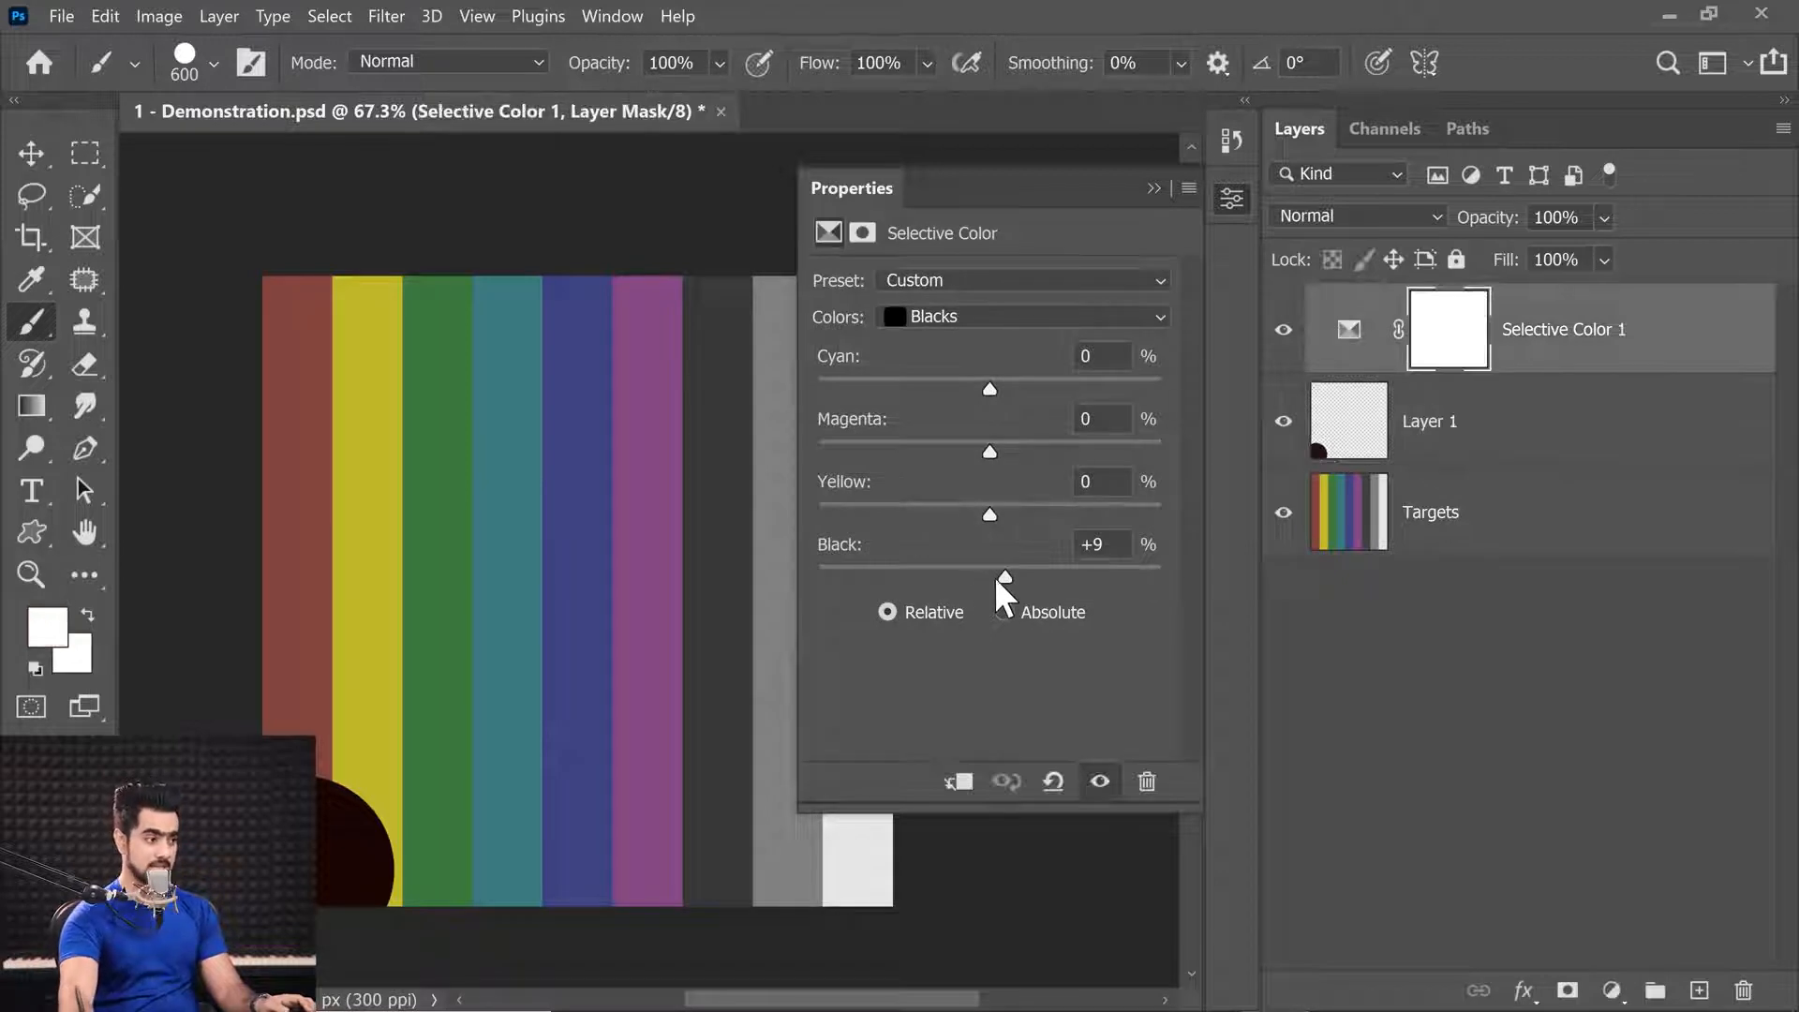
{"action": "mouse_move", "coordinate": [1008, 586]}
{"action": "left_mouse_down"}
{"action": "mouse_move", "coordinate": [1084, 594]}
{"action": "mouse_move", "coordinate": [780, 647]}
{"action": "left_mouse_up"}
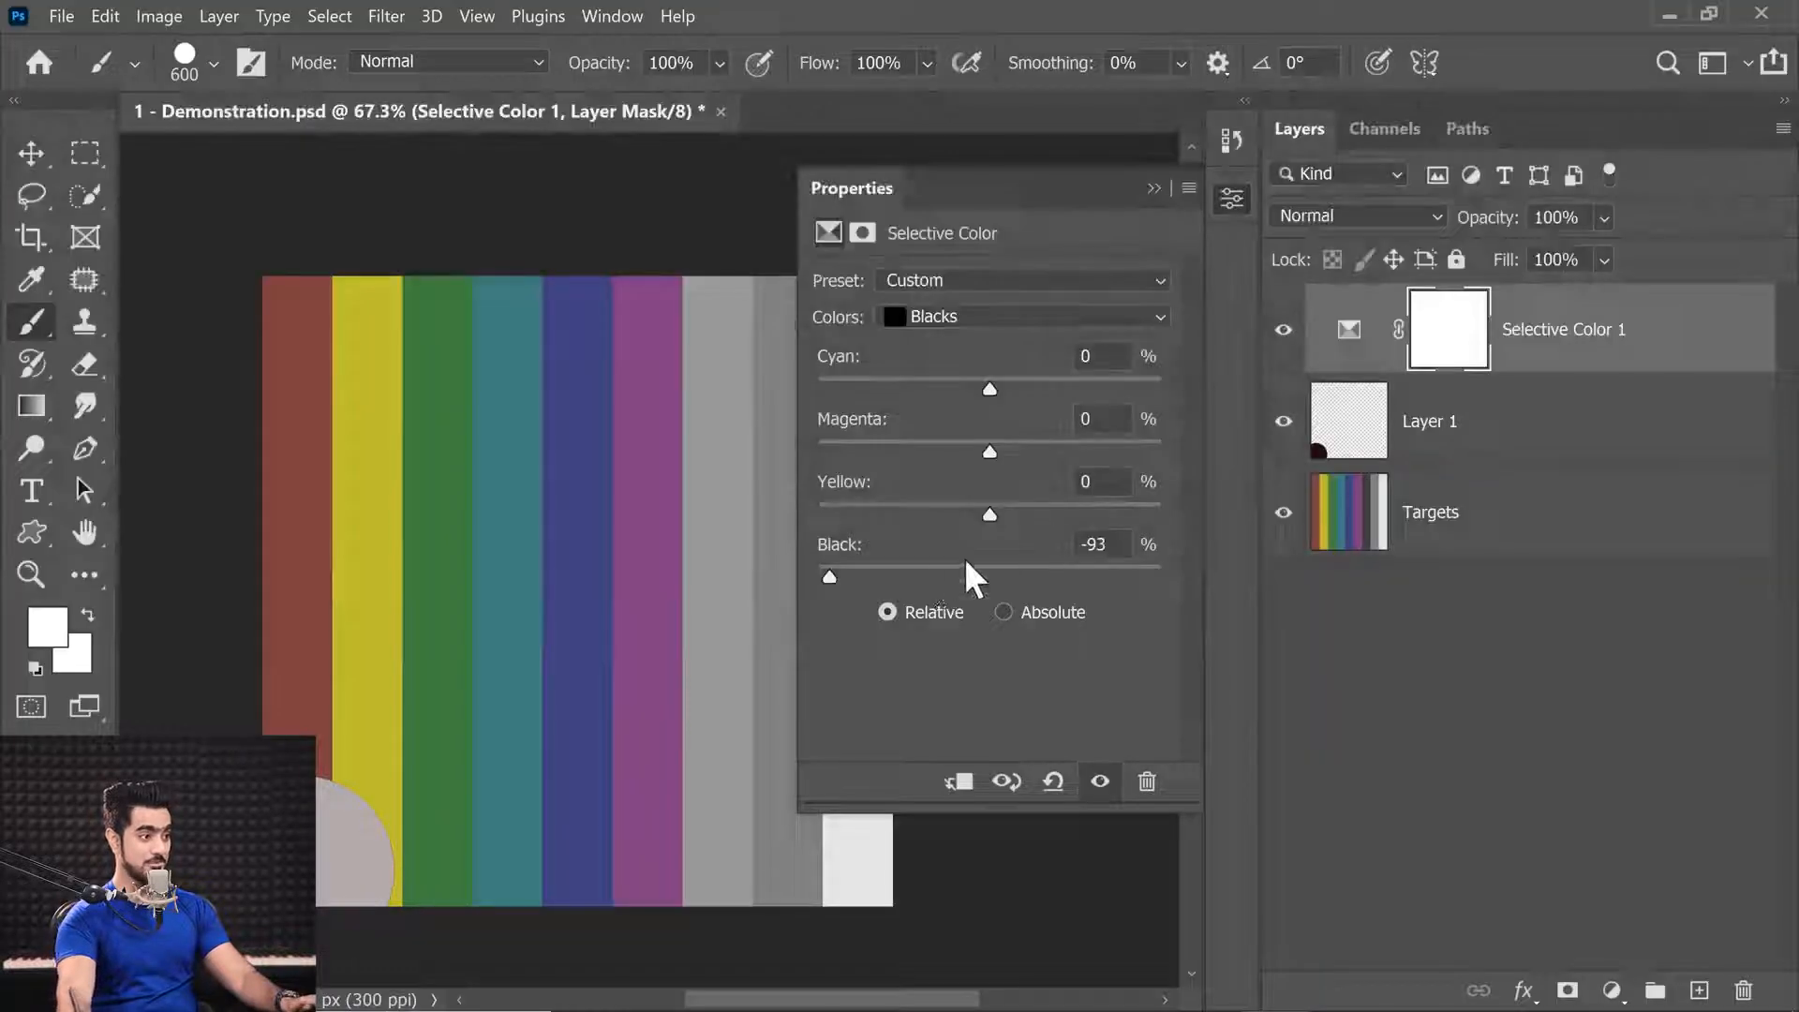
{"action": "left_click_drag", "start_coordinate": [968, 565], "coordinate": [1007, 619]}
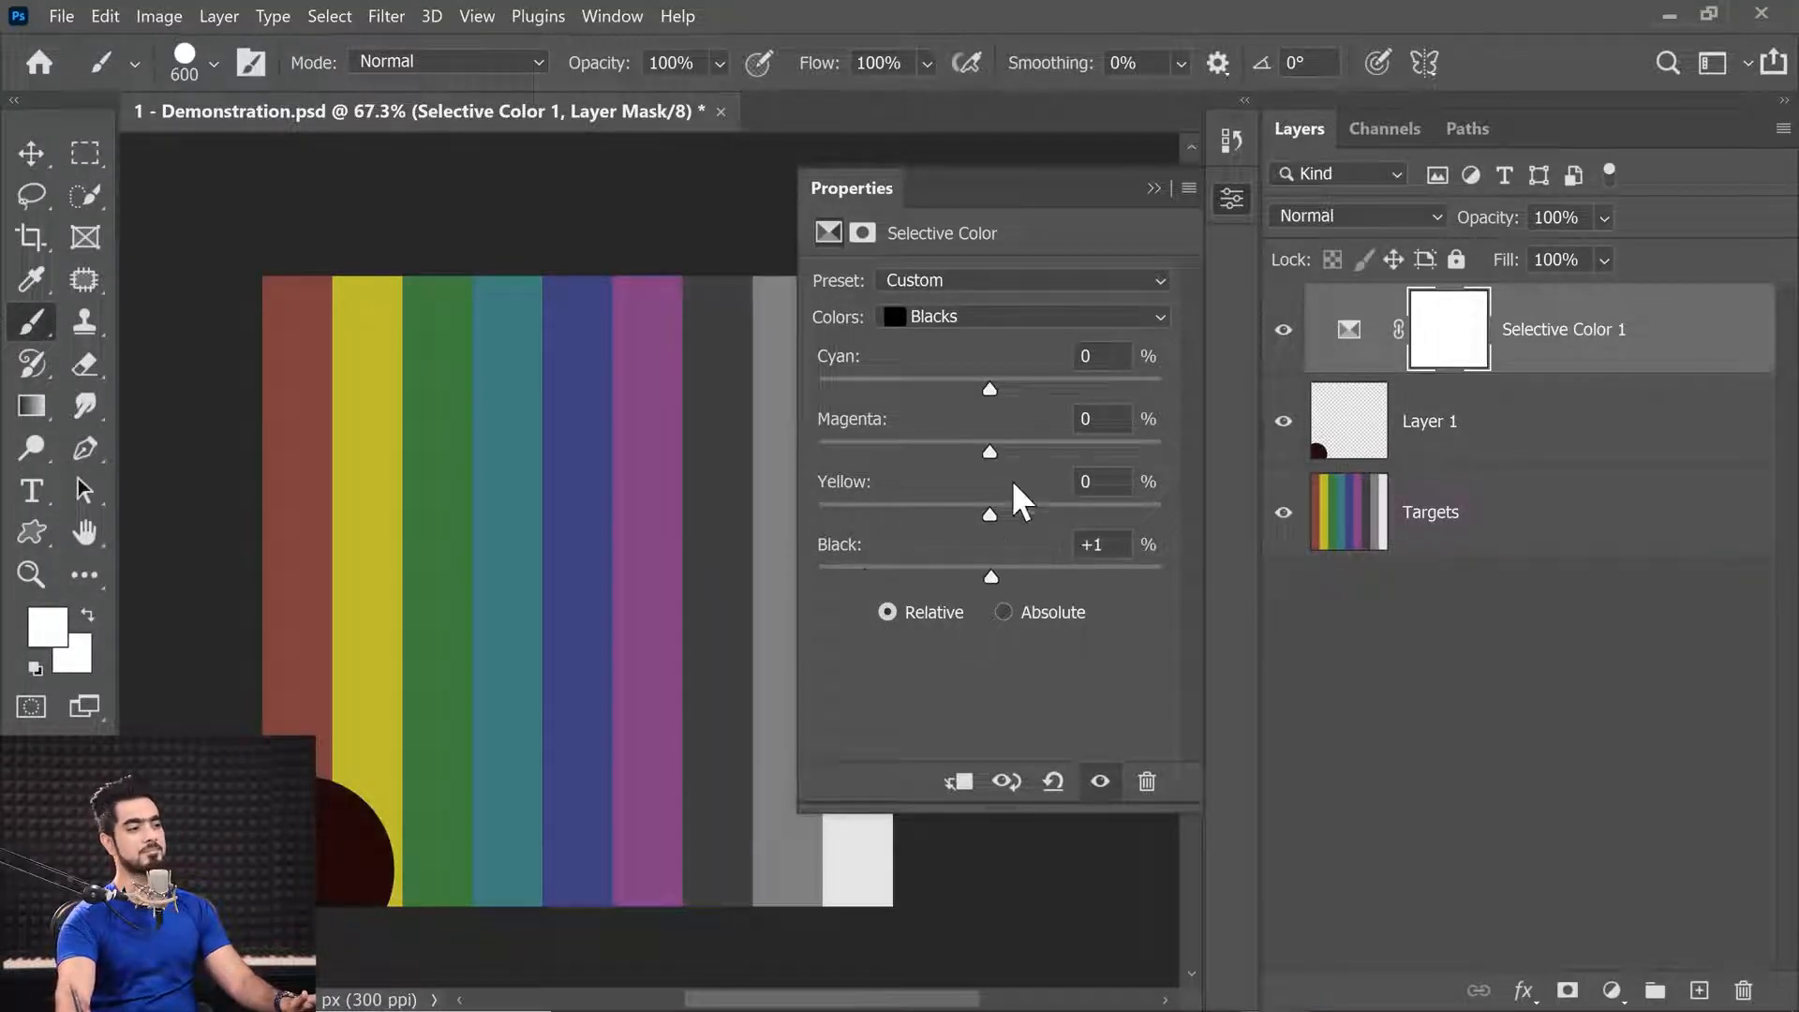
{"action": "left_click", "coordinate": [982, 317]}
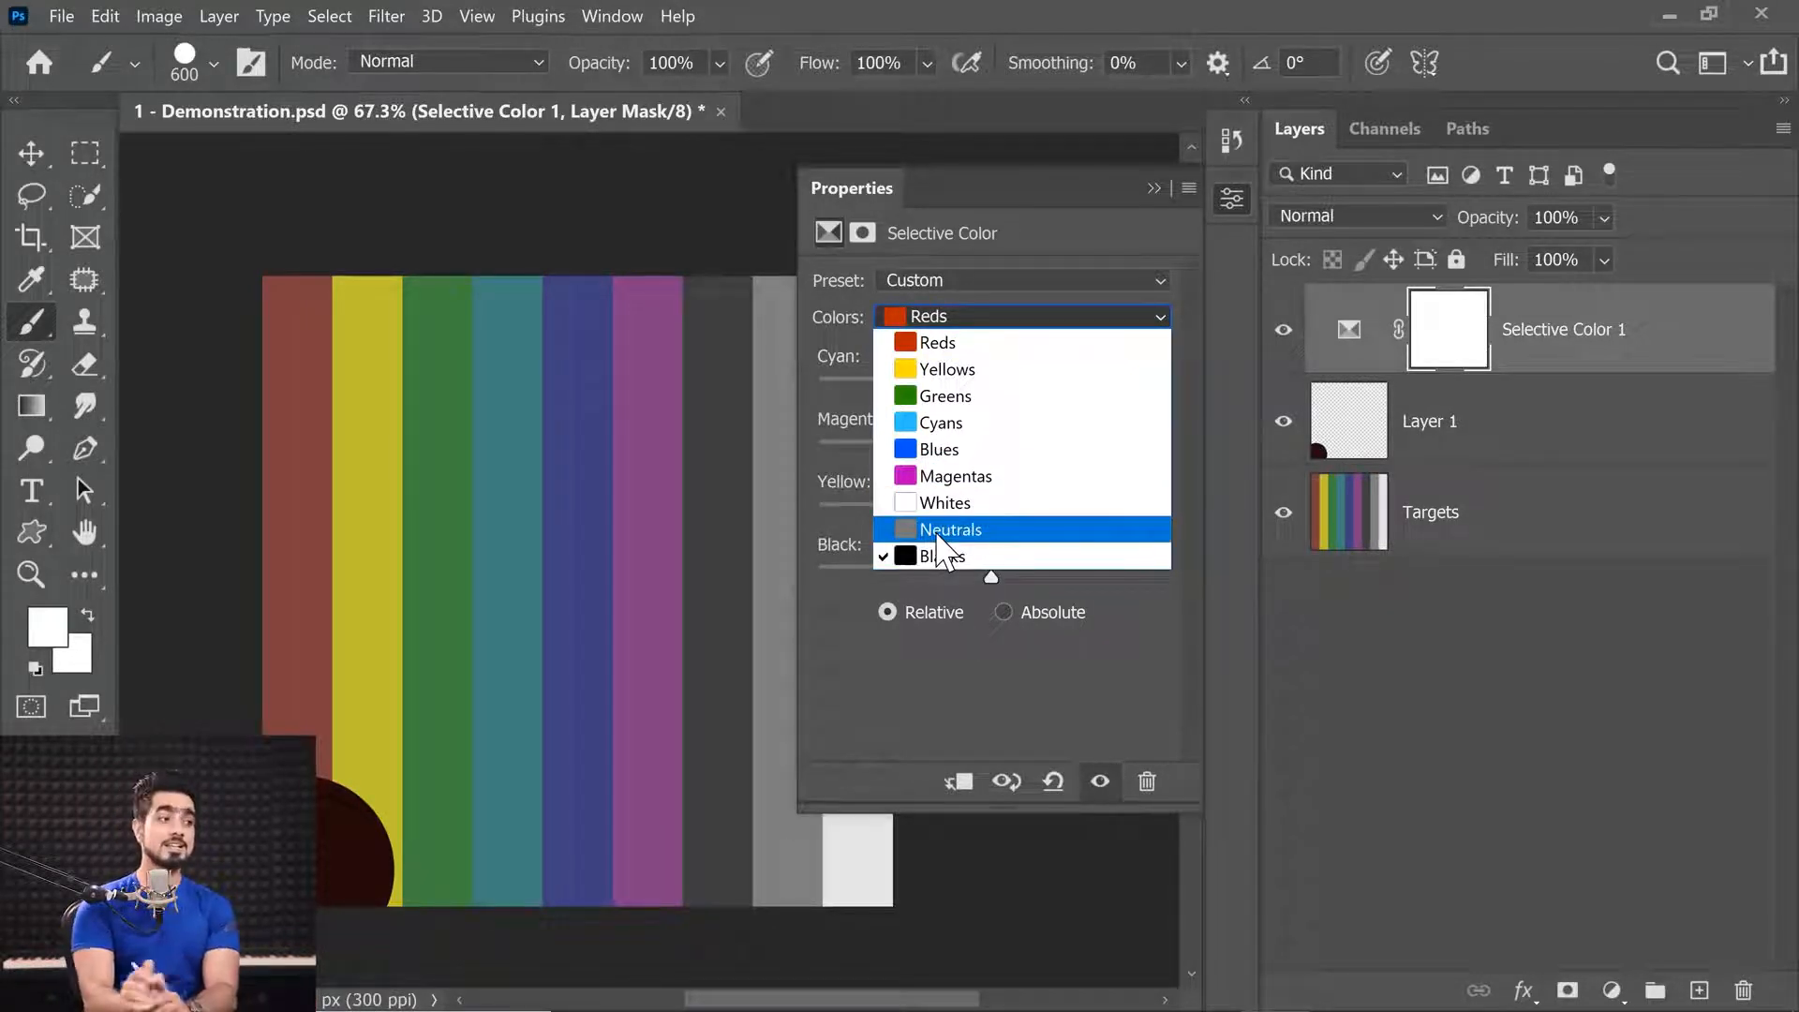
{"action": "left_click", "coordinate": [1148, 188]}
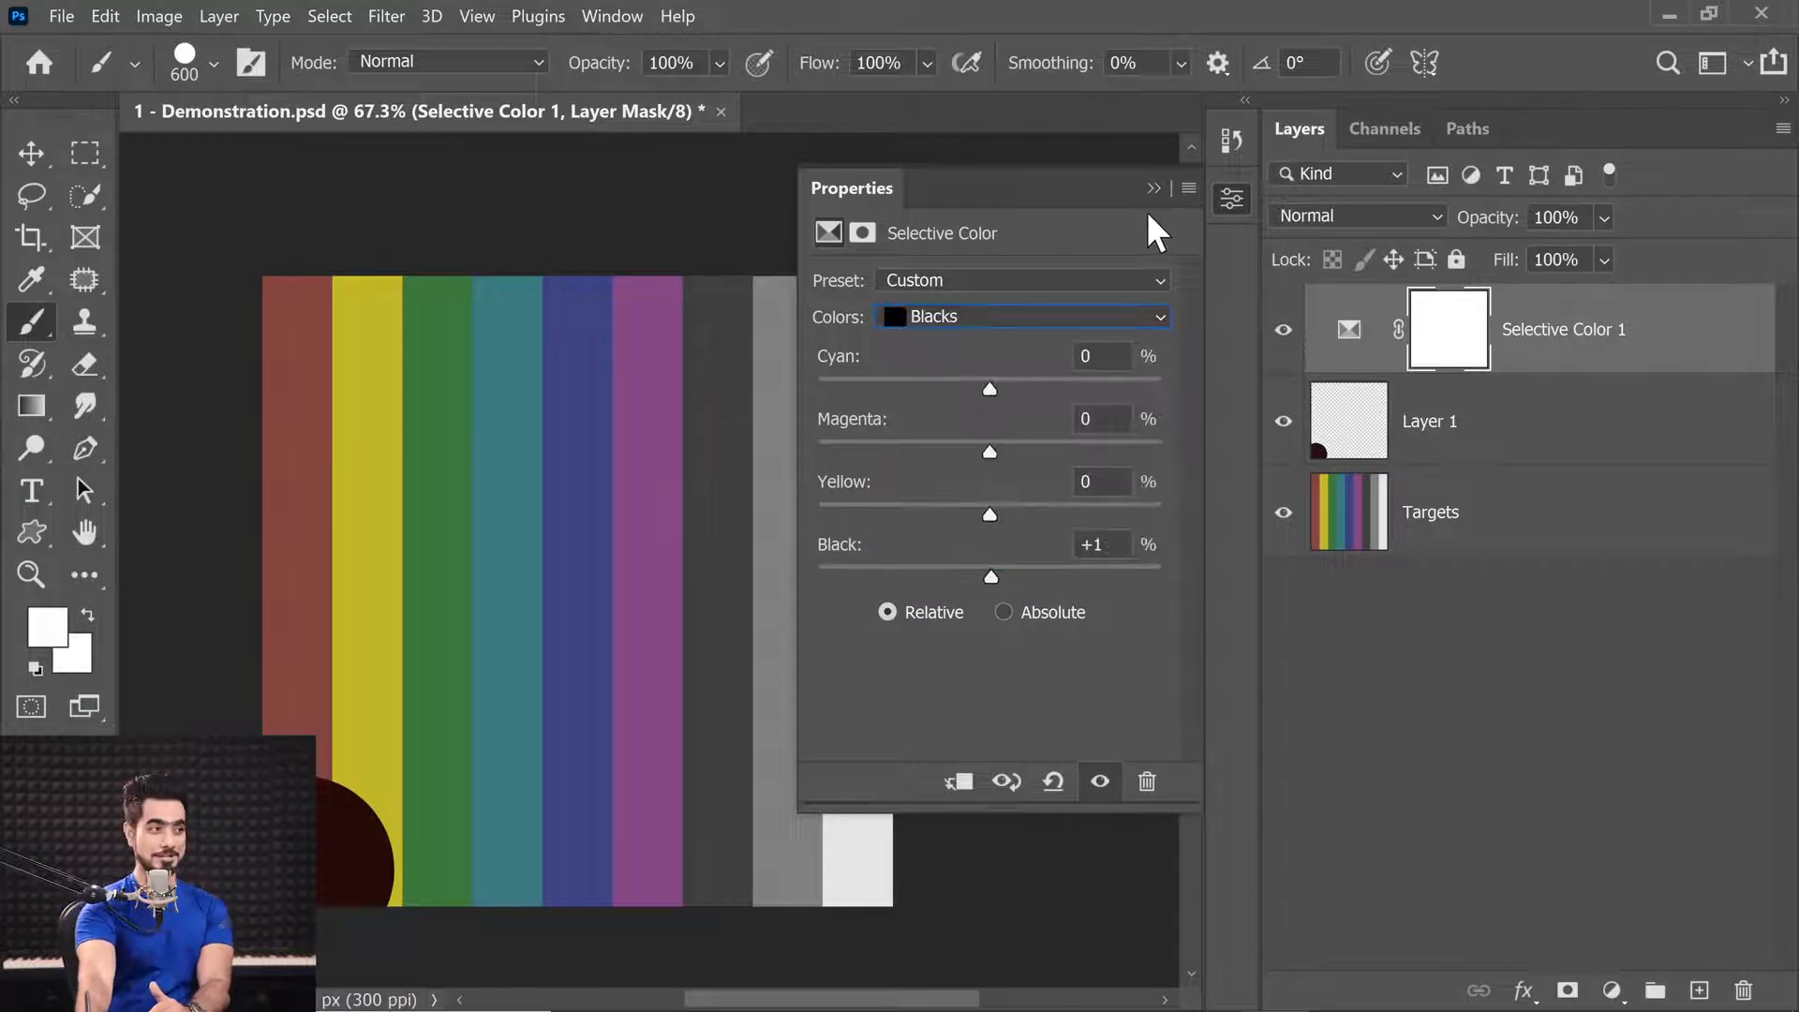
{"action": "left_click", "coordinate": [1153, 188]}
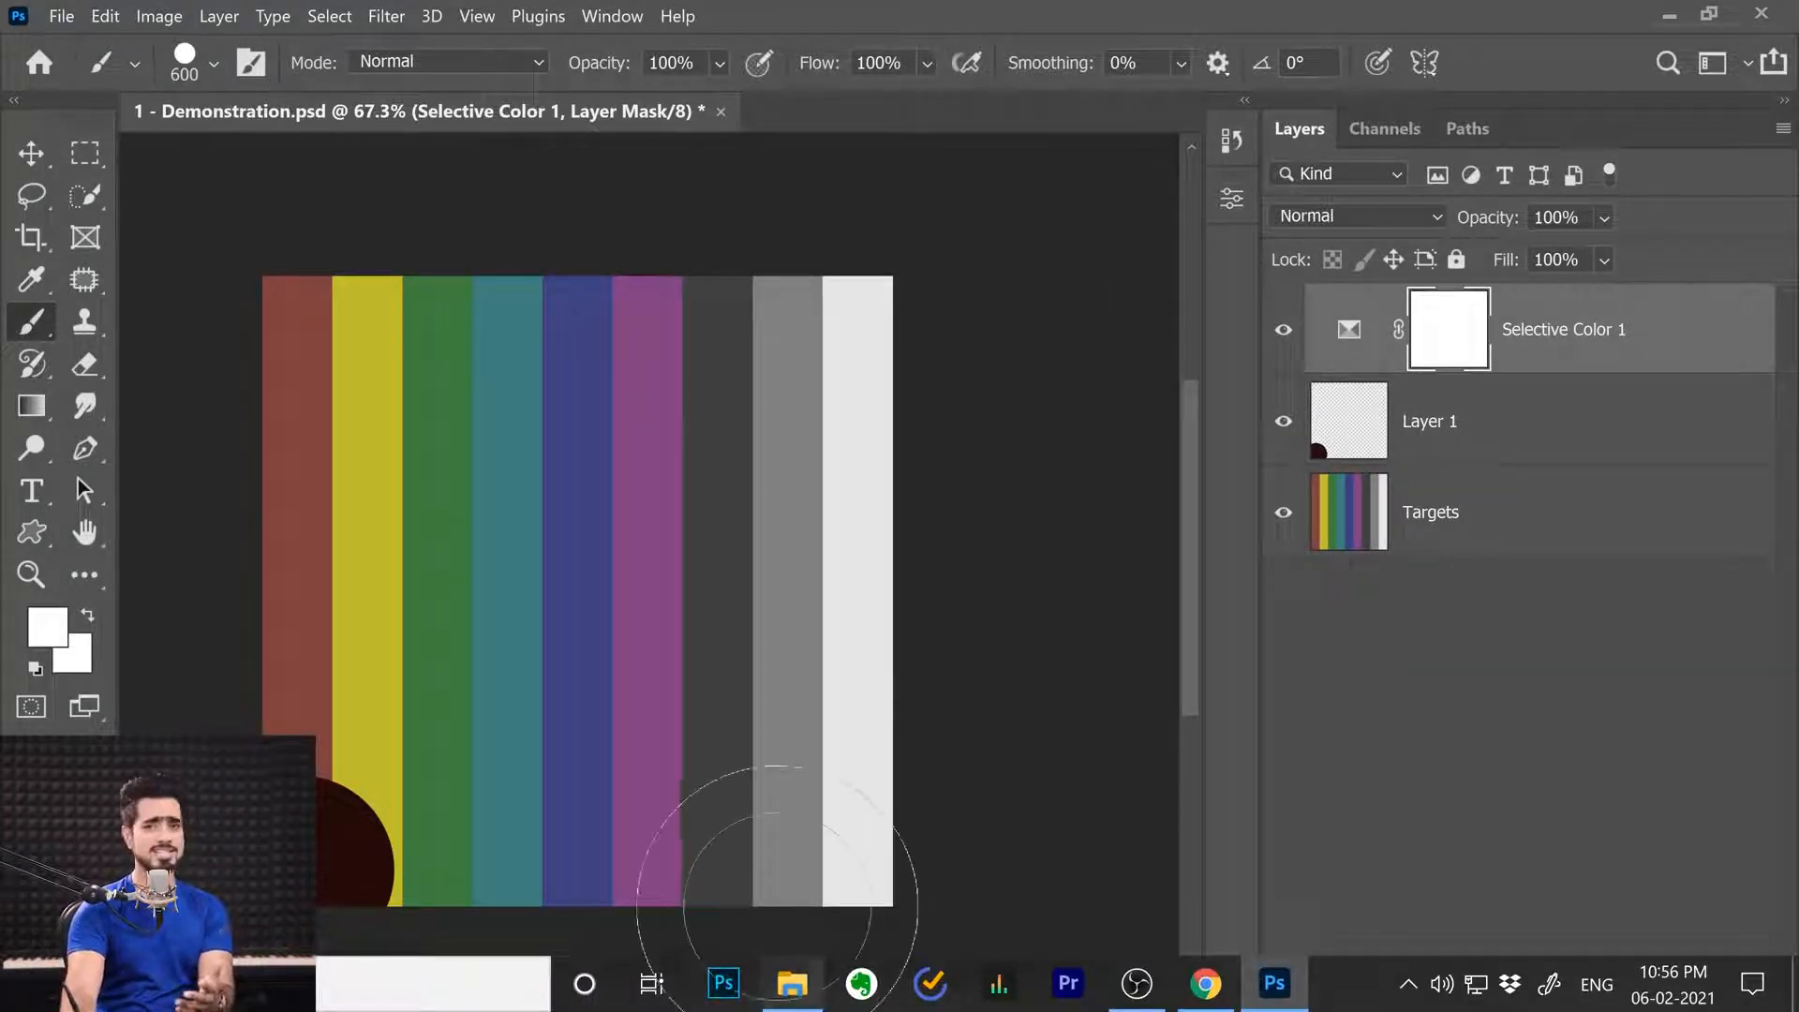
{"action": "left_click", "coordinate": [1347, 337]}
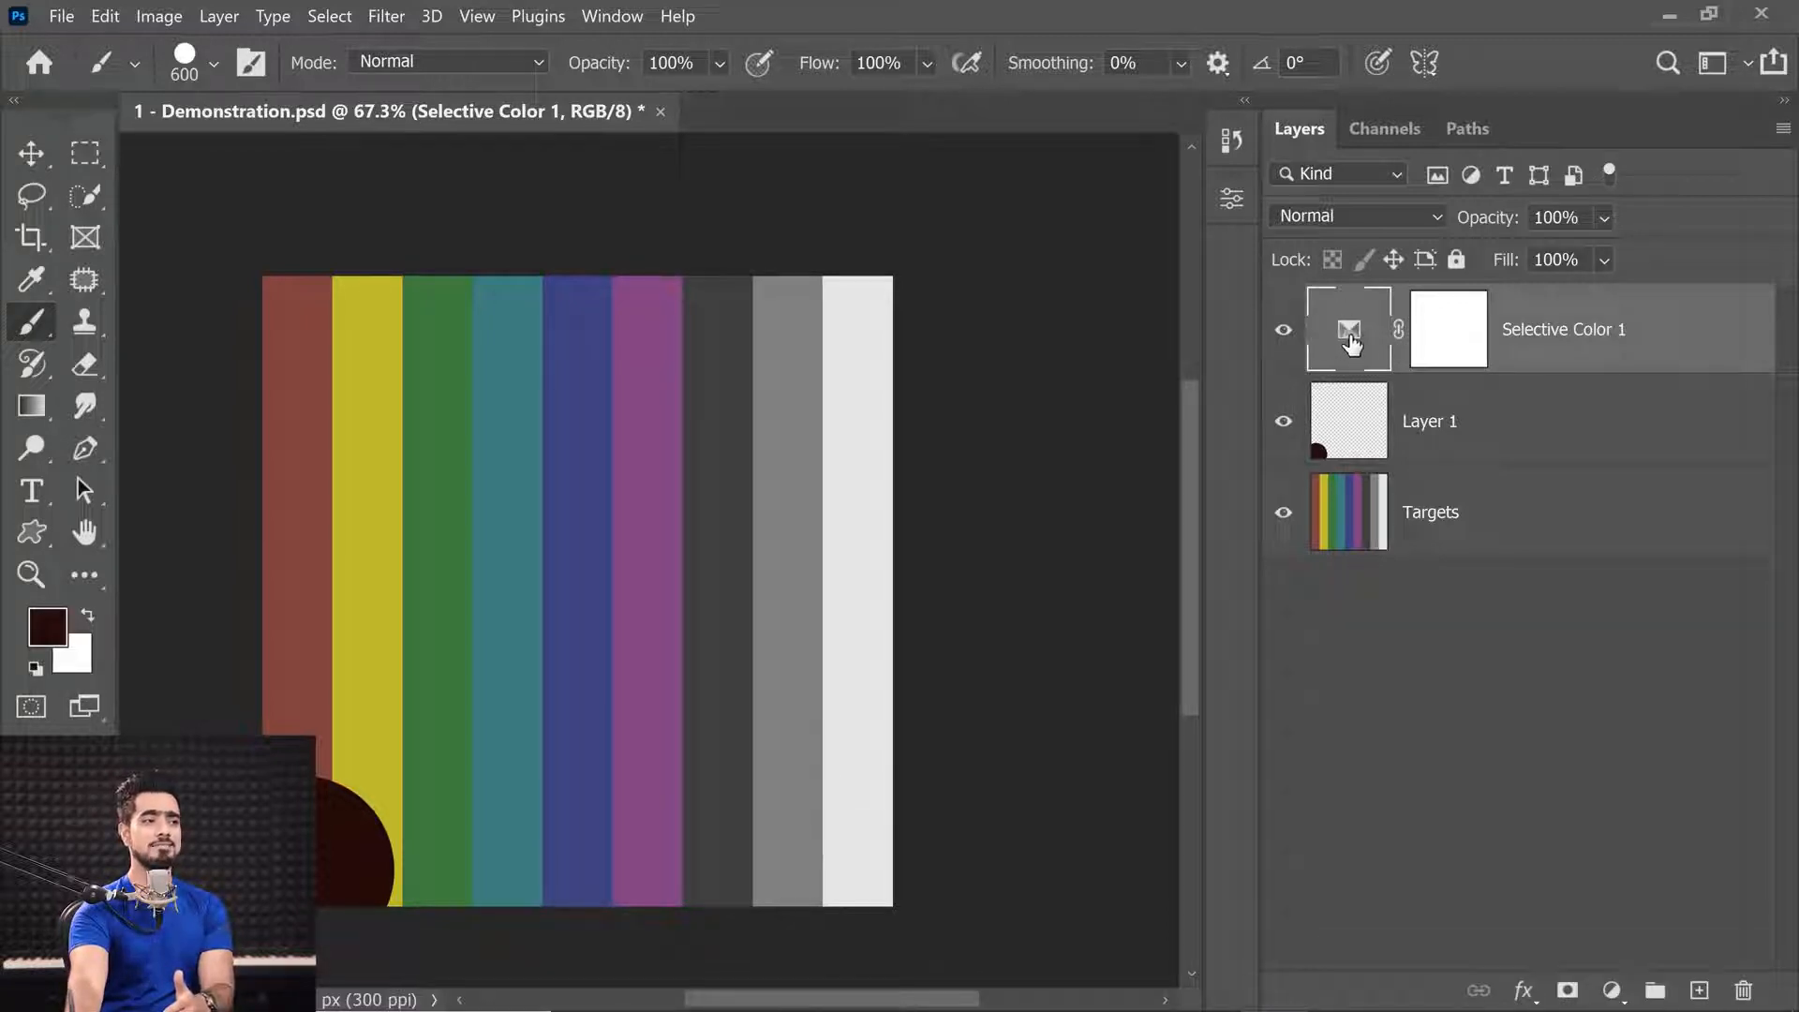
{"action": "double_click", "coordinate": [1346, 339]}
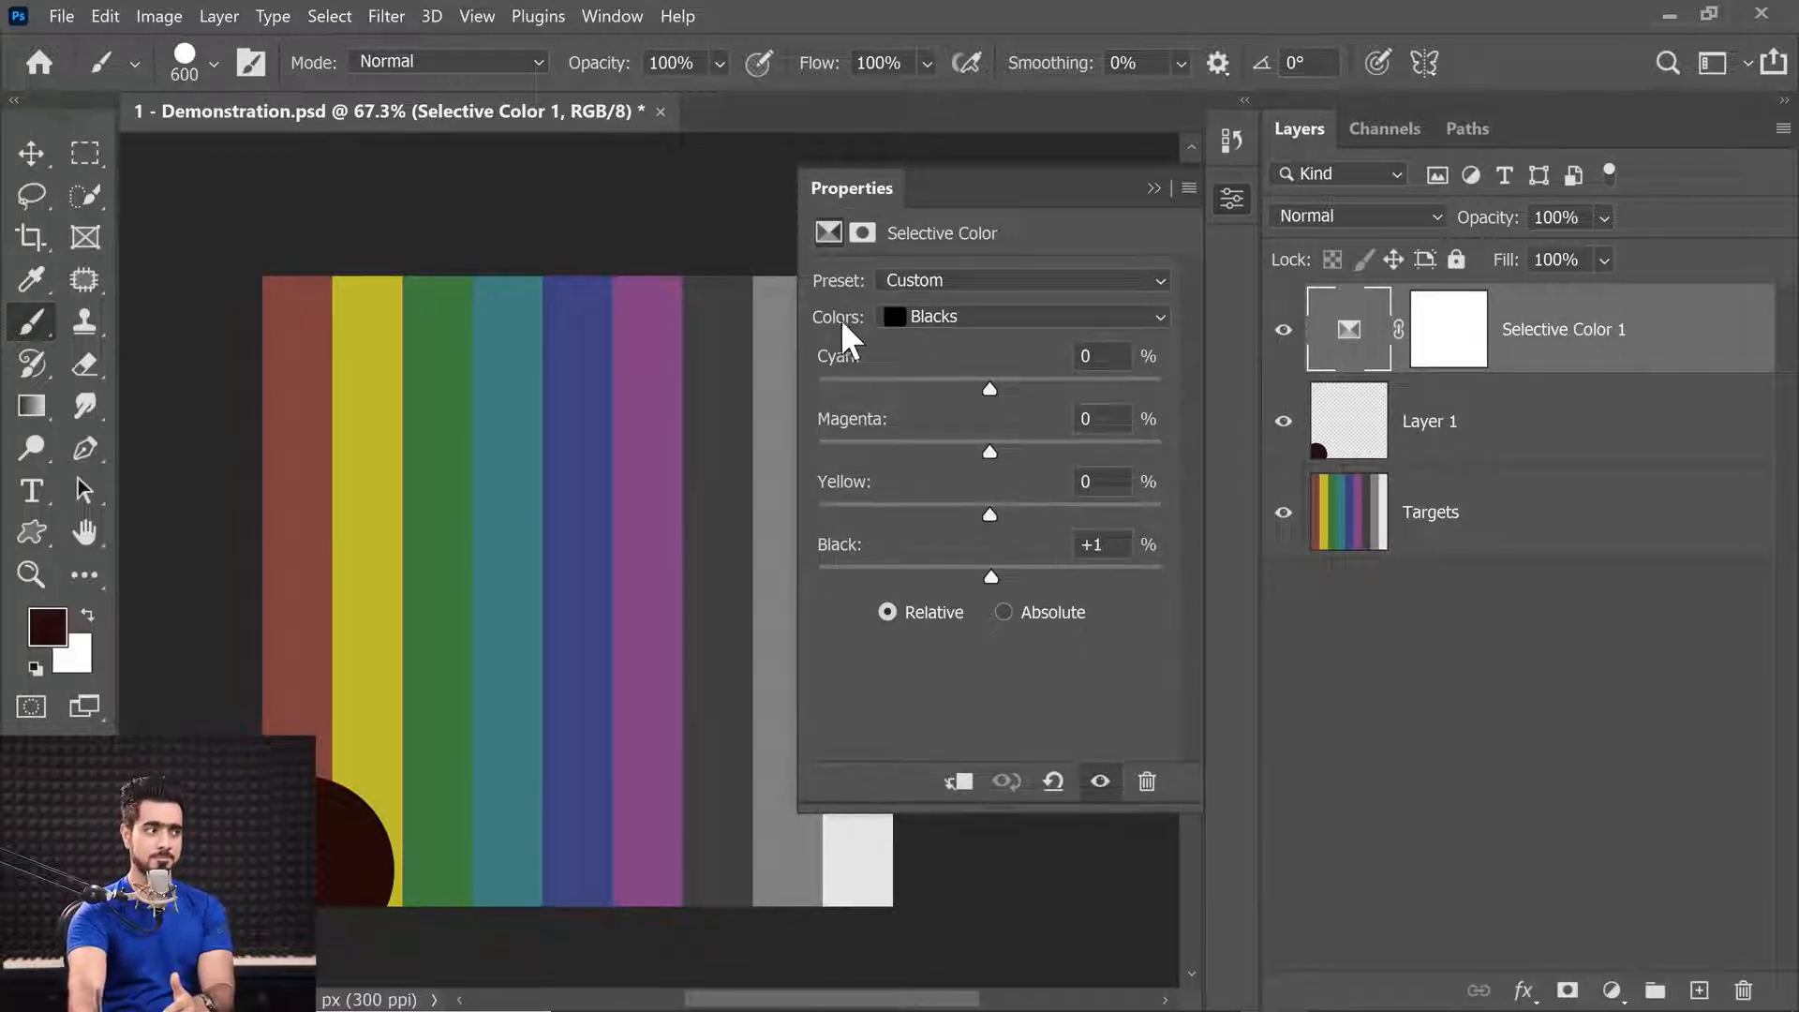
Step: Target the Yellows and set Cyan to +40%, Yellow to -50% and Black to +34%, trying Magenta at +26% before setting it to -3%
{"action": "left_click", "coordinate": [937, 316]}
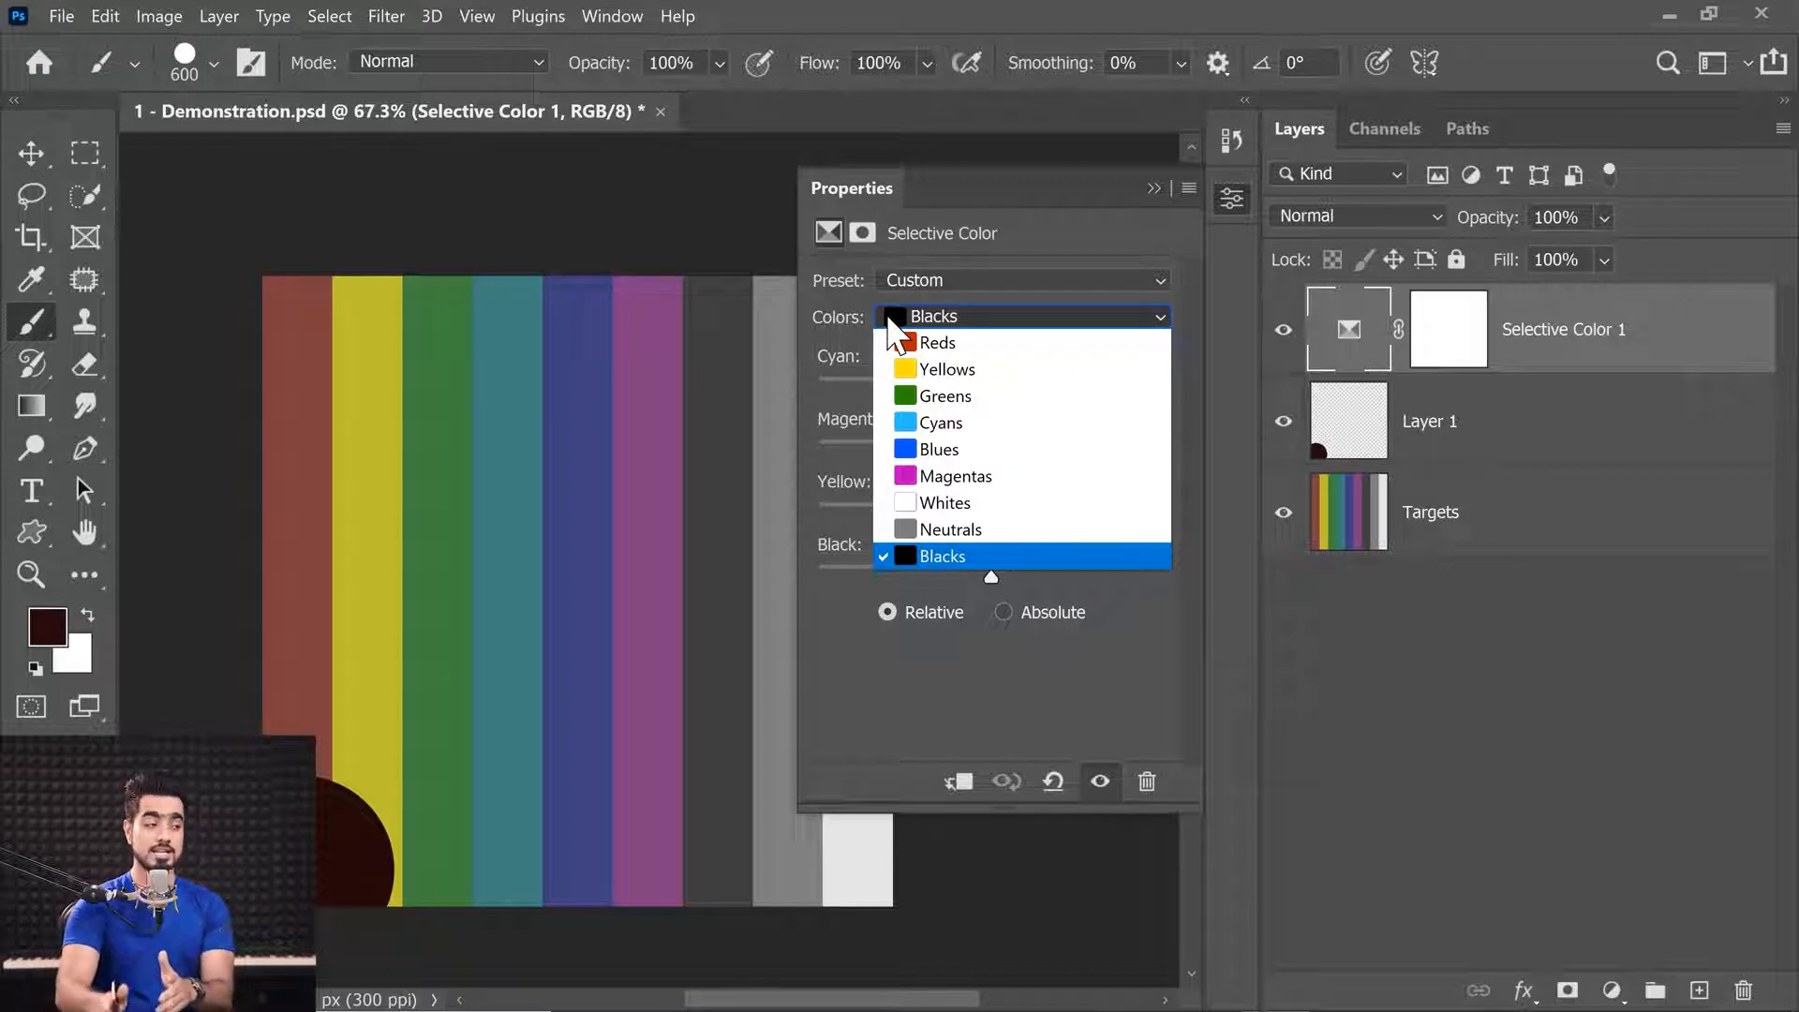
{"action": "left_click", "coordinate": [970, 341]}
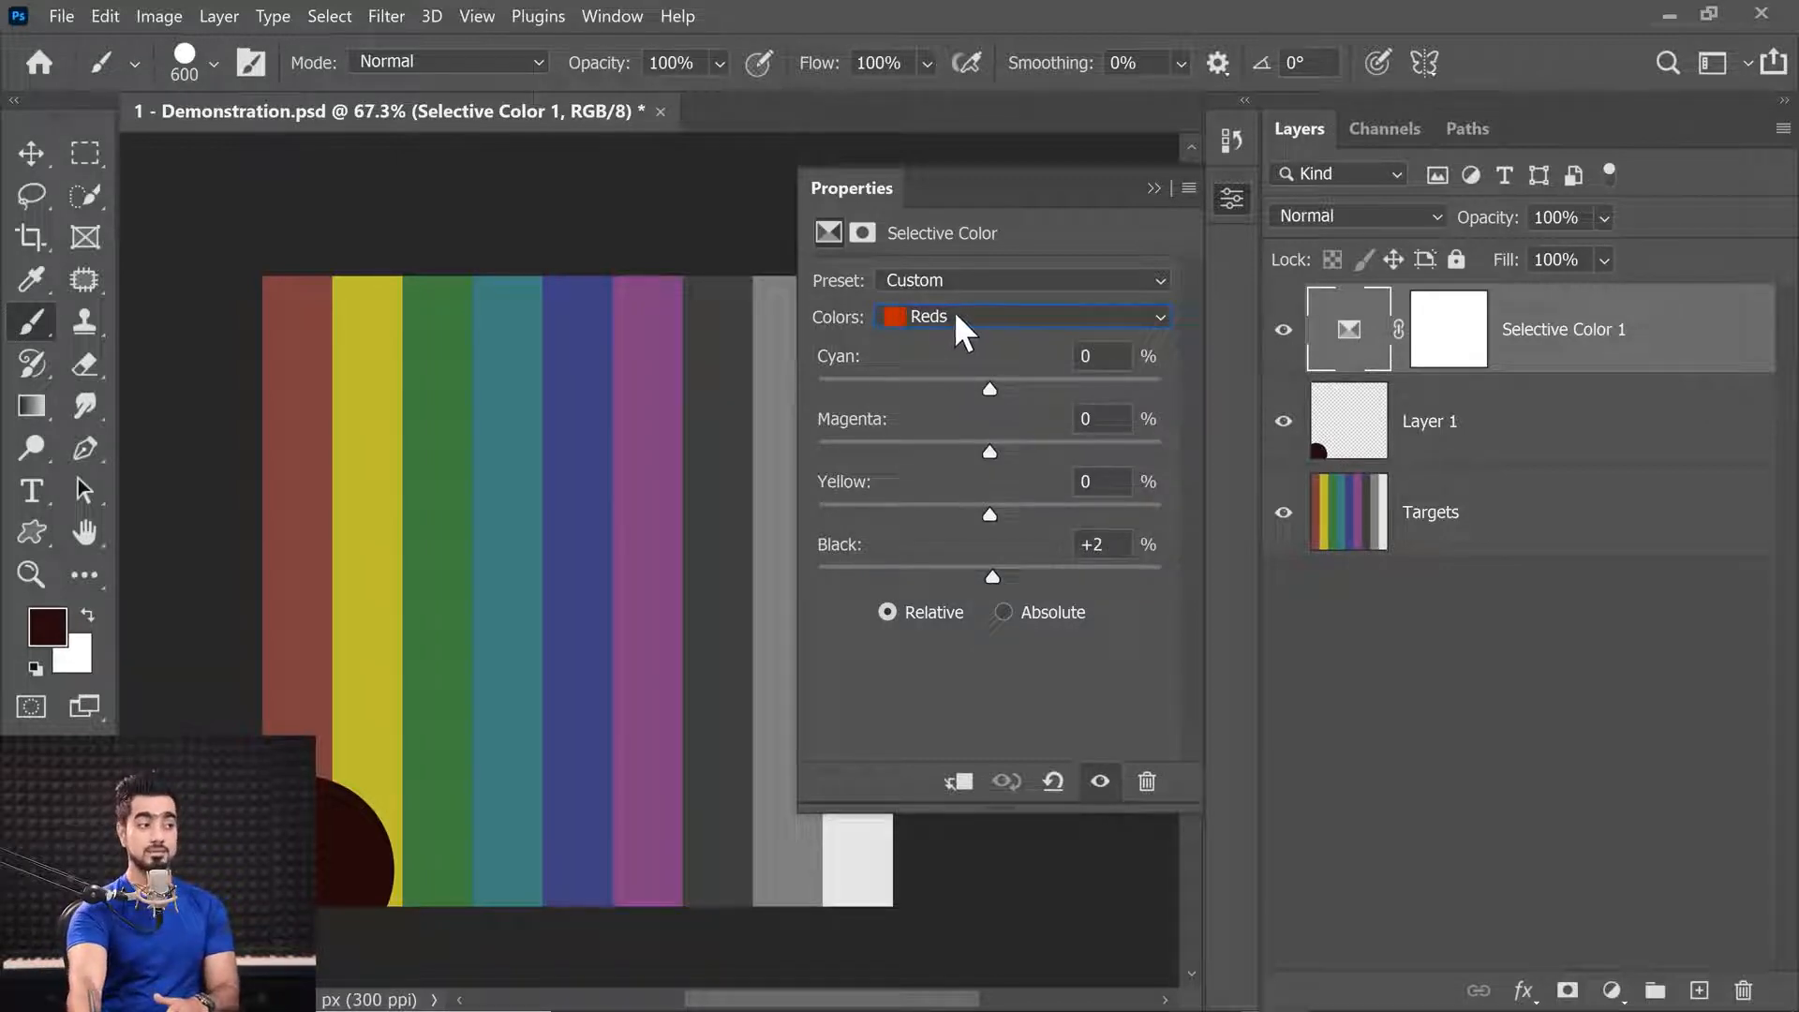
{"action": "left_click", "coordinate": [955, 317]}
{"action": "left_click", "coordinate": [968, 377]}
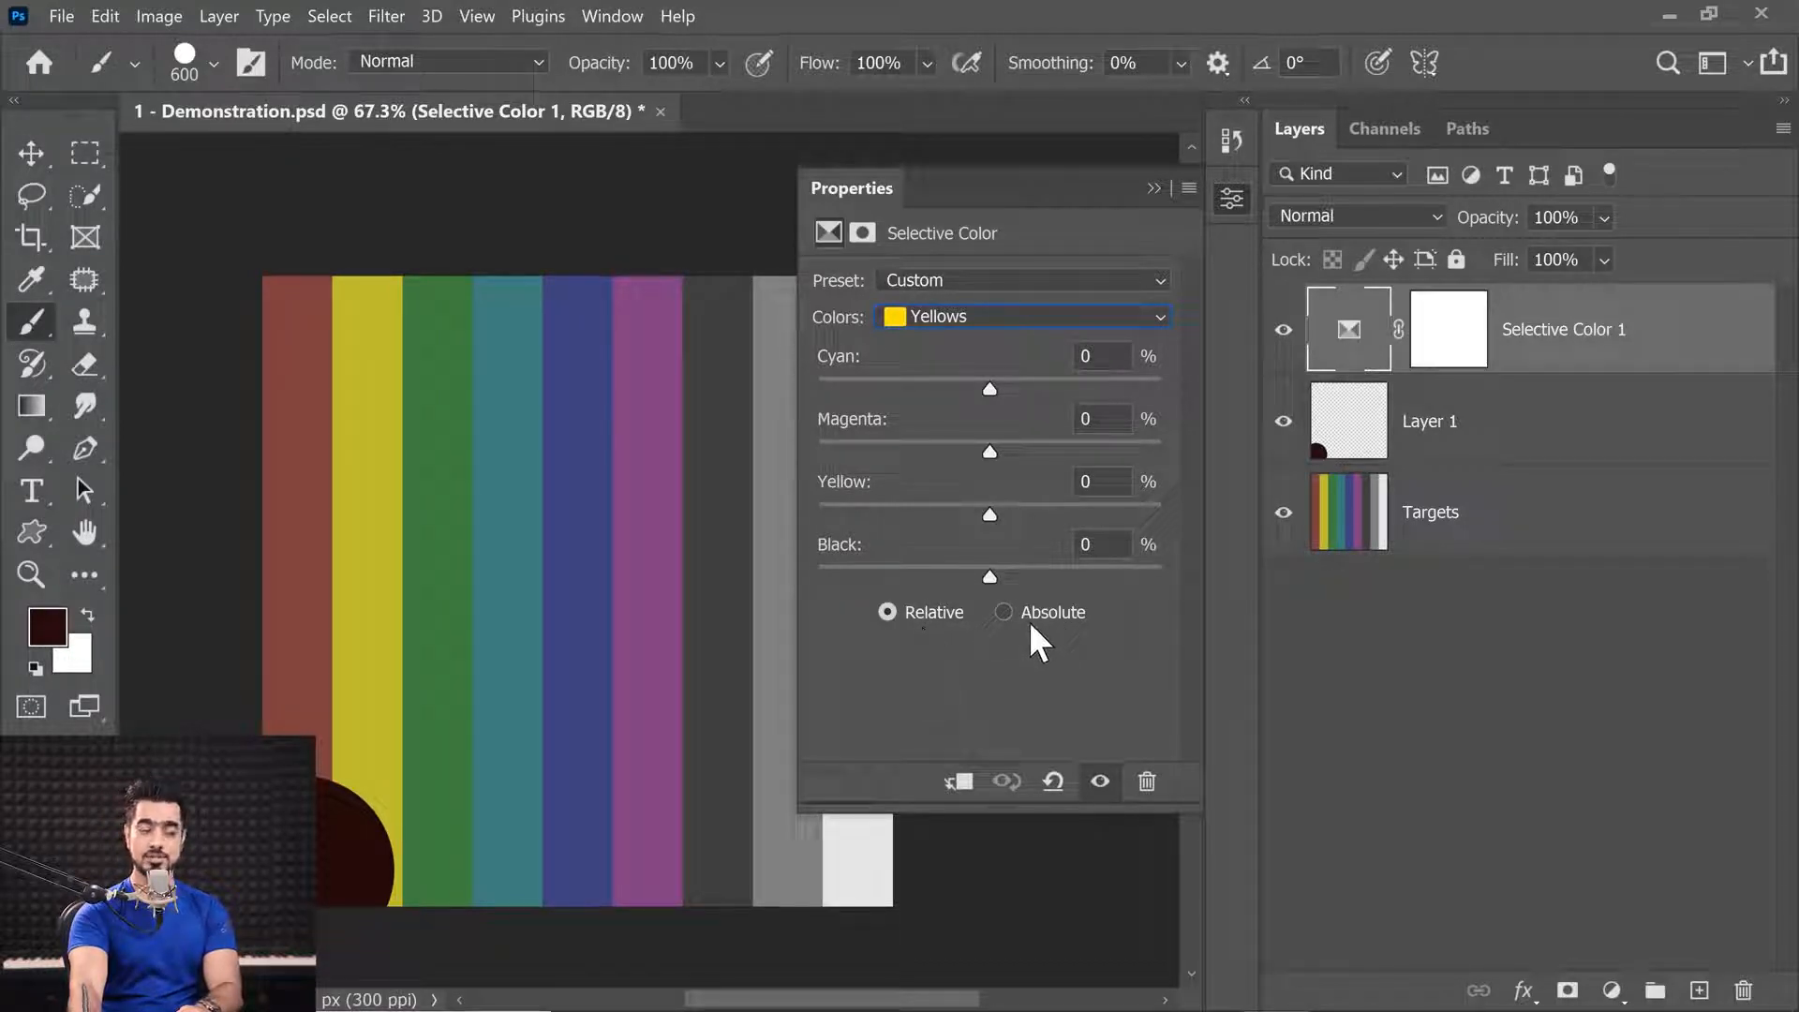
{"action": "left_click_drag", "start_coordinate": [1001, 387], "coordinate": [1059, 388]}
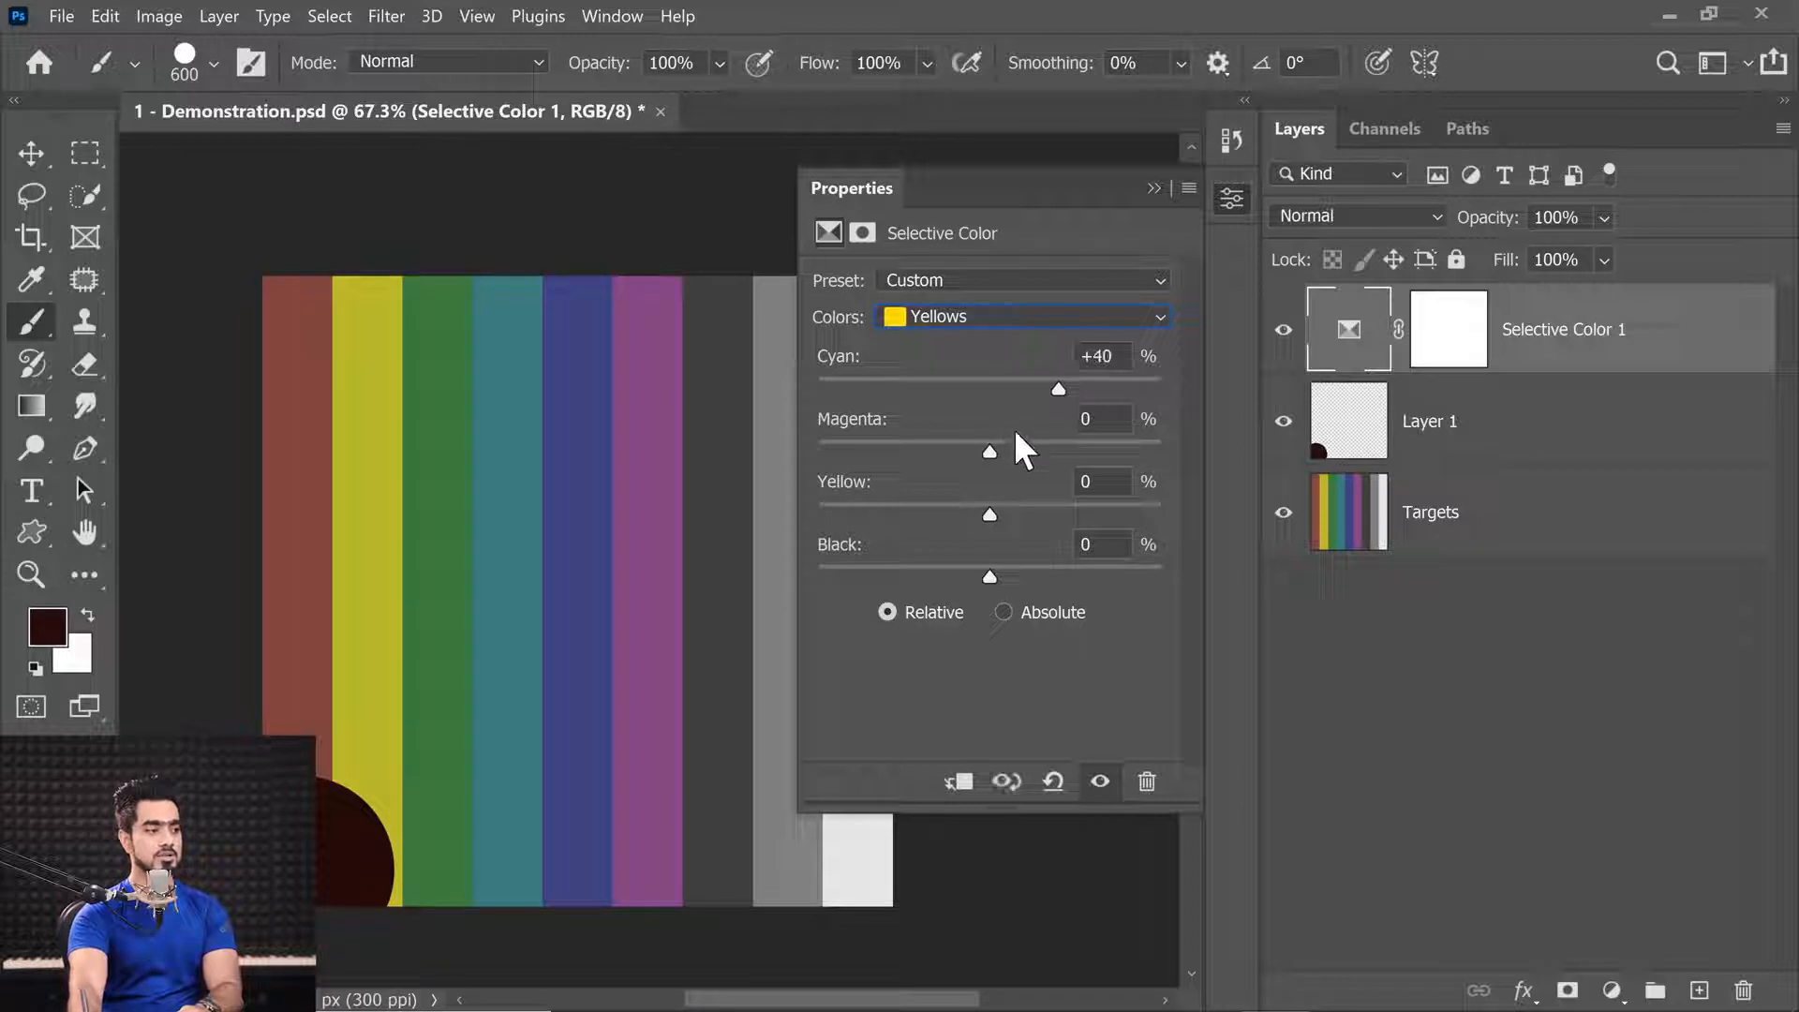
{"action": "left_click_drag", "start_coordinate": [989, 451], "coordinate": [1035, 452]}
{"action": "left_click_drag", "start_coordinate": [990, 514], "coordinate": [904, 515]}
{"action": "left_click_drag", "start_coordinate": [982, 562], "coordinate": [1041, 564]}
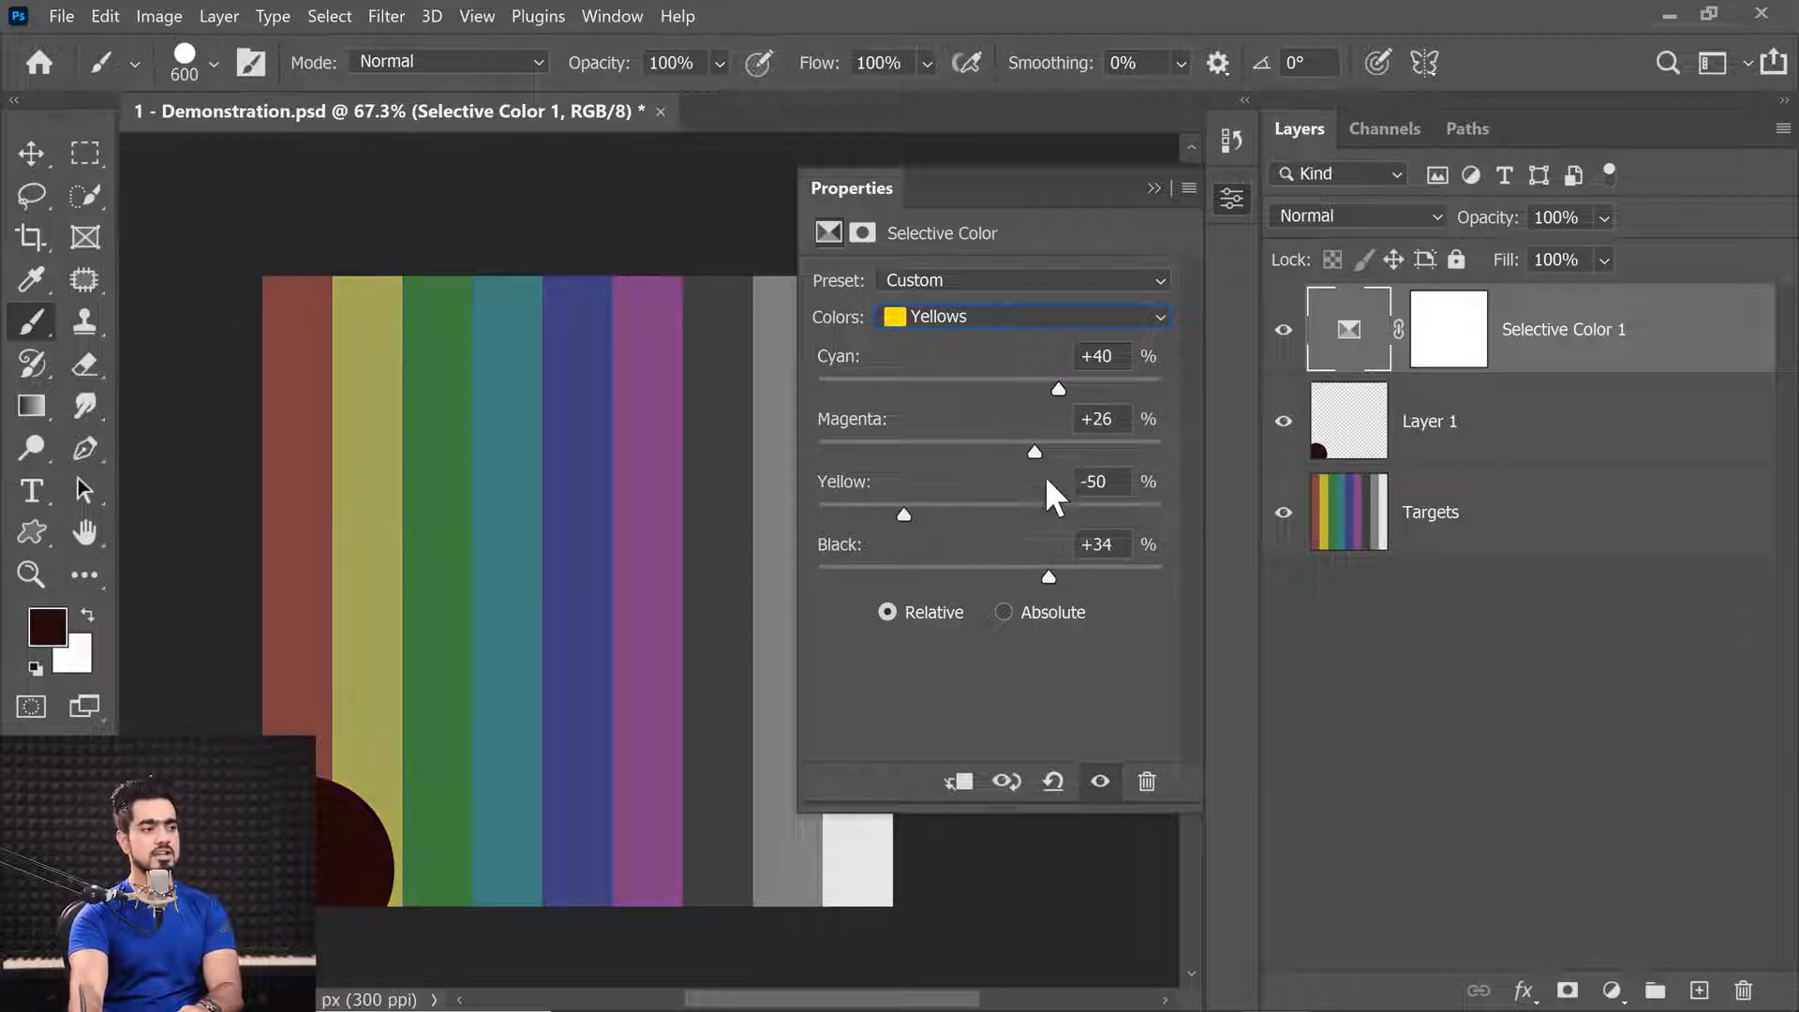
{"action": "left_click", "coordinate": [984, 452]}
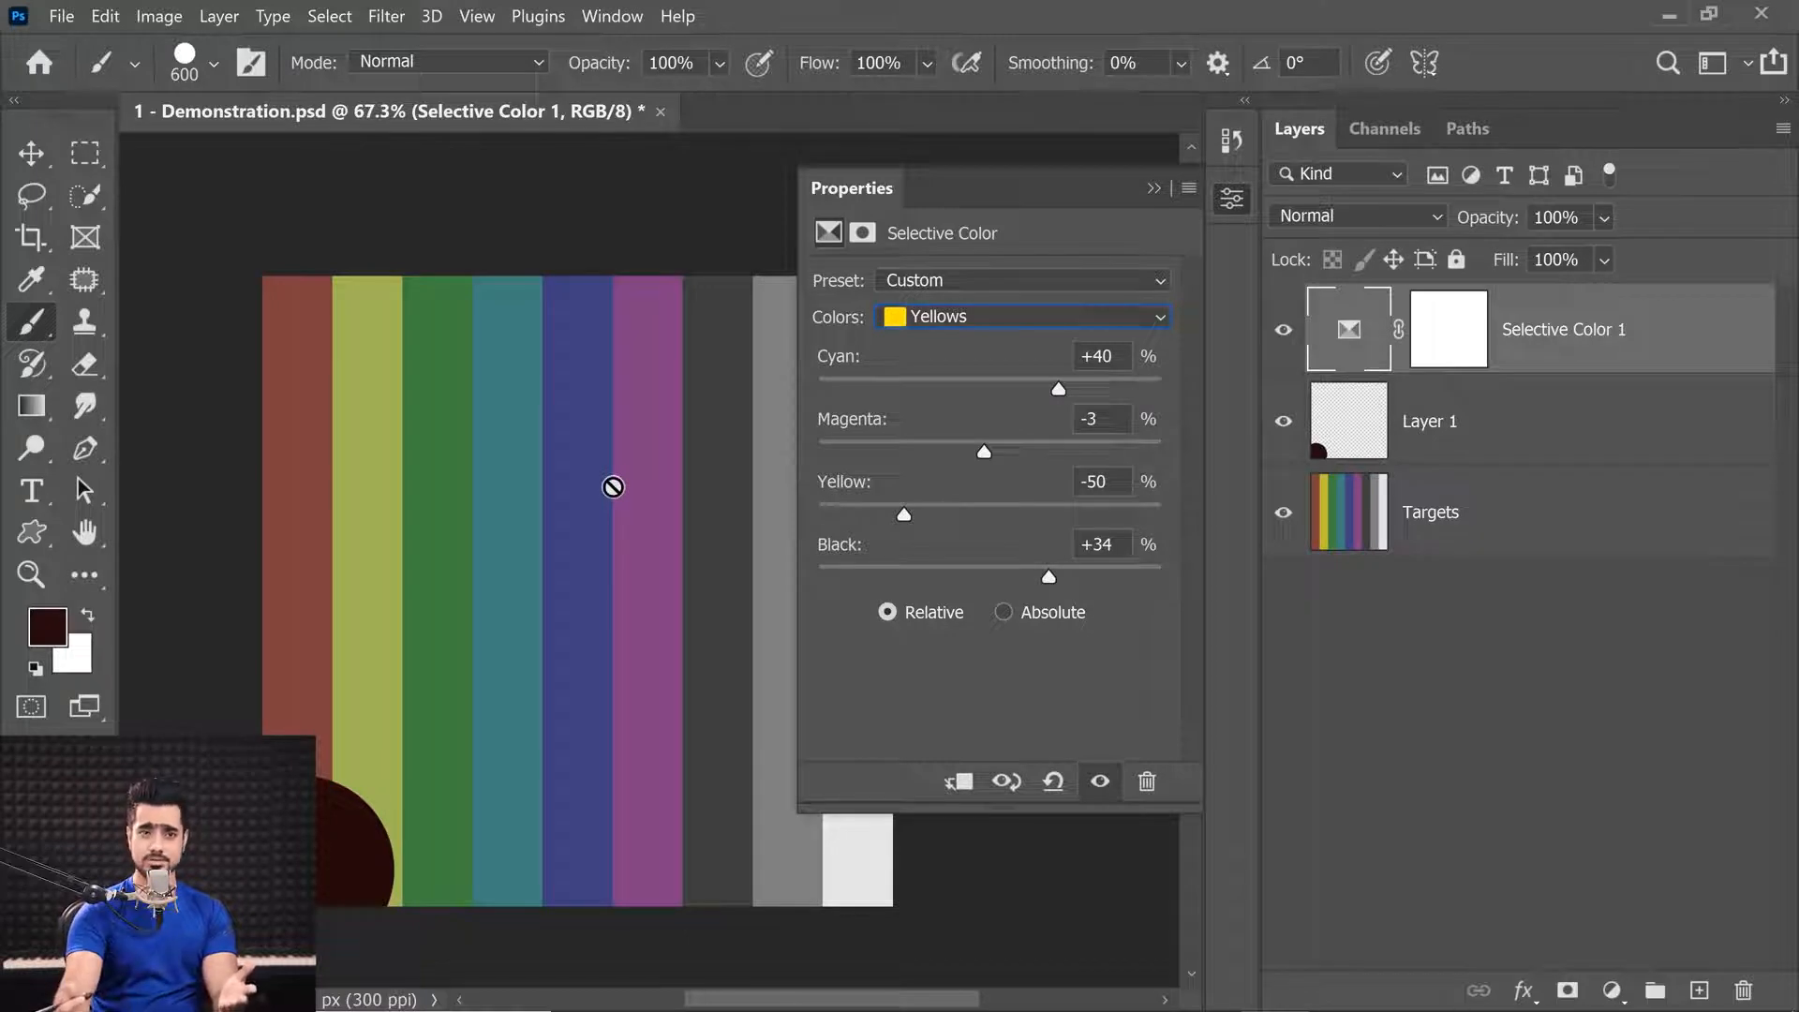
Step: Save the current Selective Color settings as a preset named Untitled and switch the adjustment to the Default preset
{"action": "left_click", "coordinate": [1187, 188]}
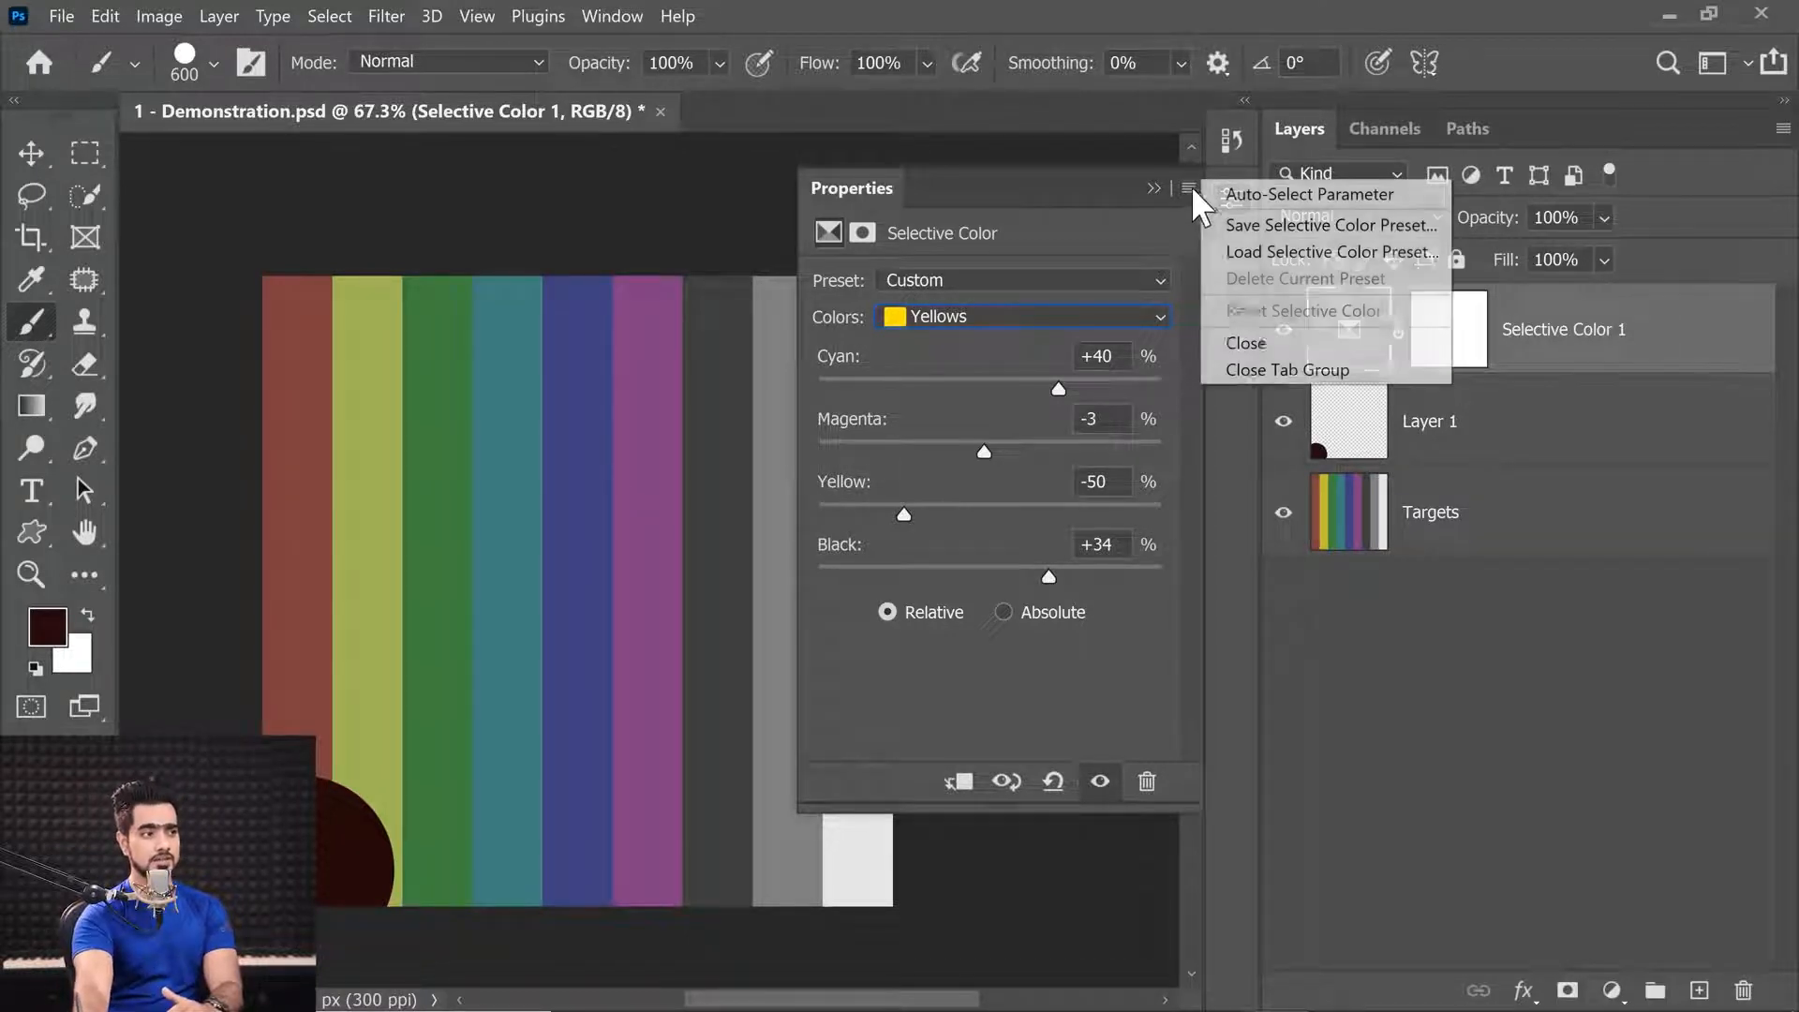
{"action": "left_click", "coordinate": [1256, 226]}
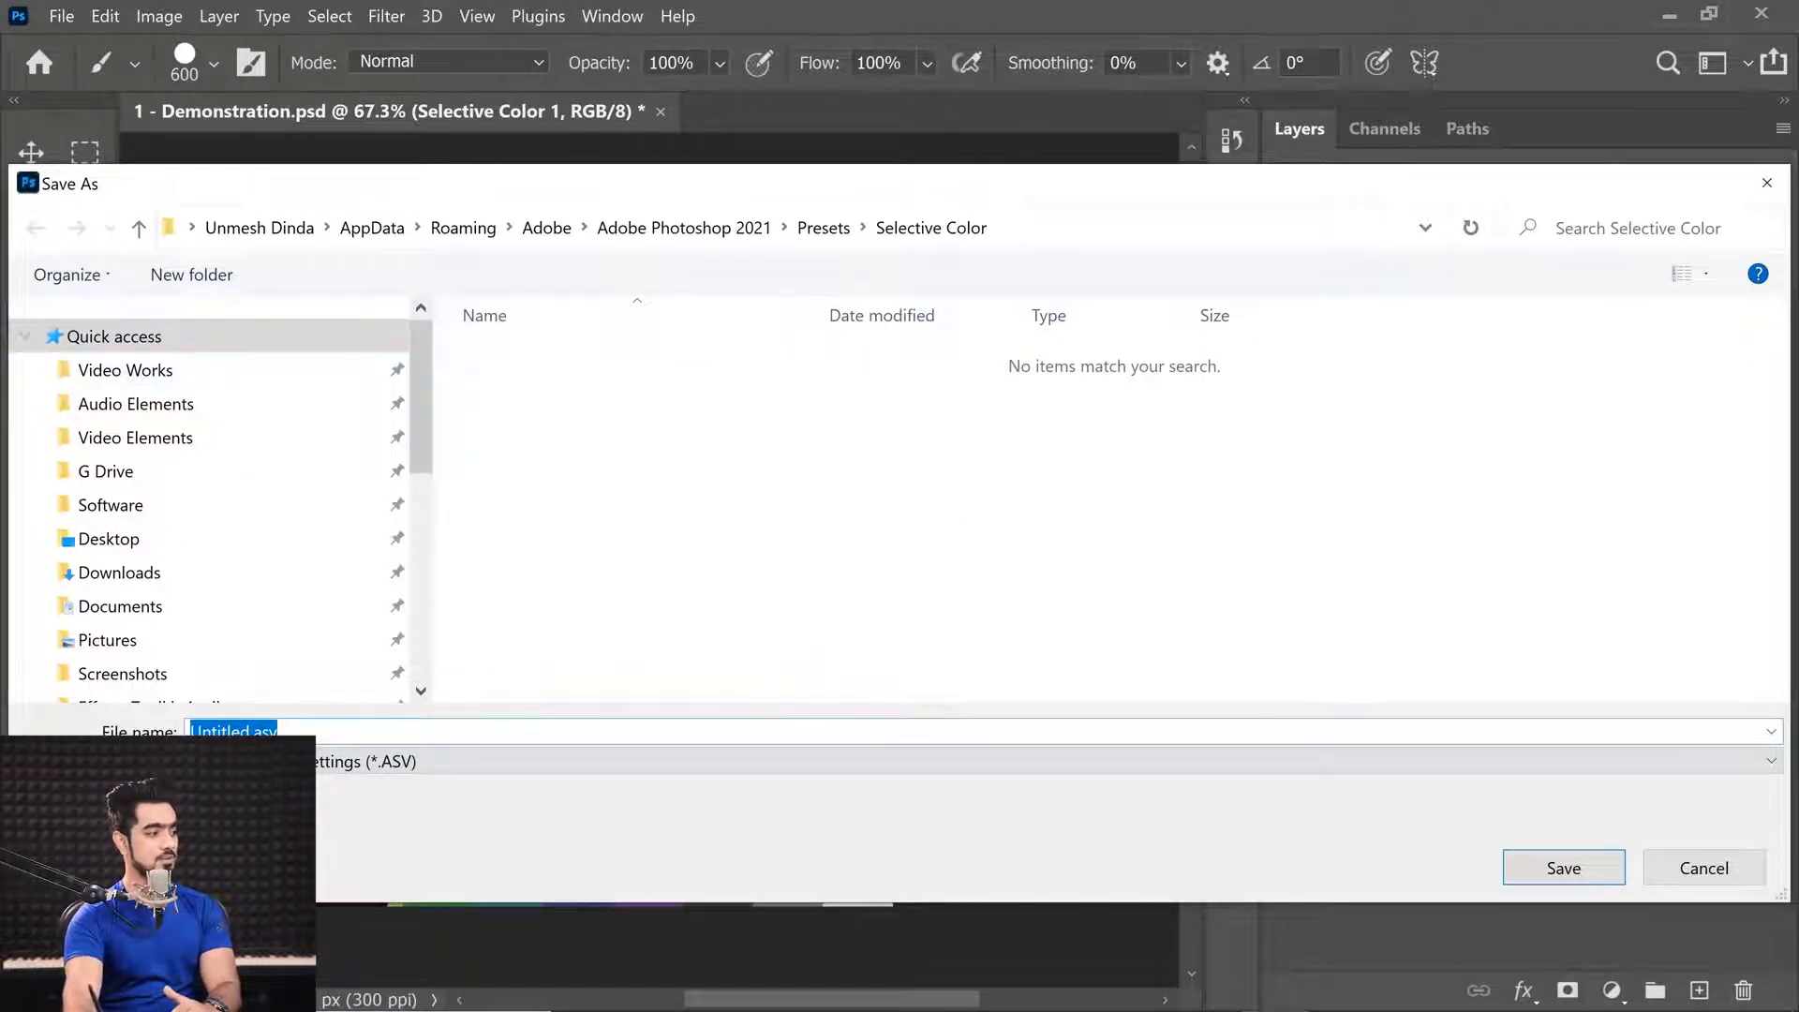
{"action": "left_click", "coordinate": [1544, 867]}
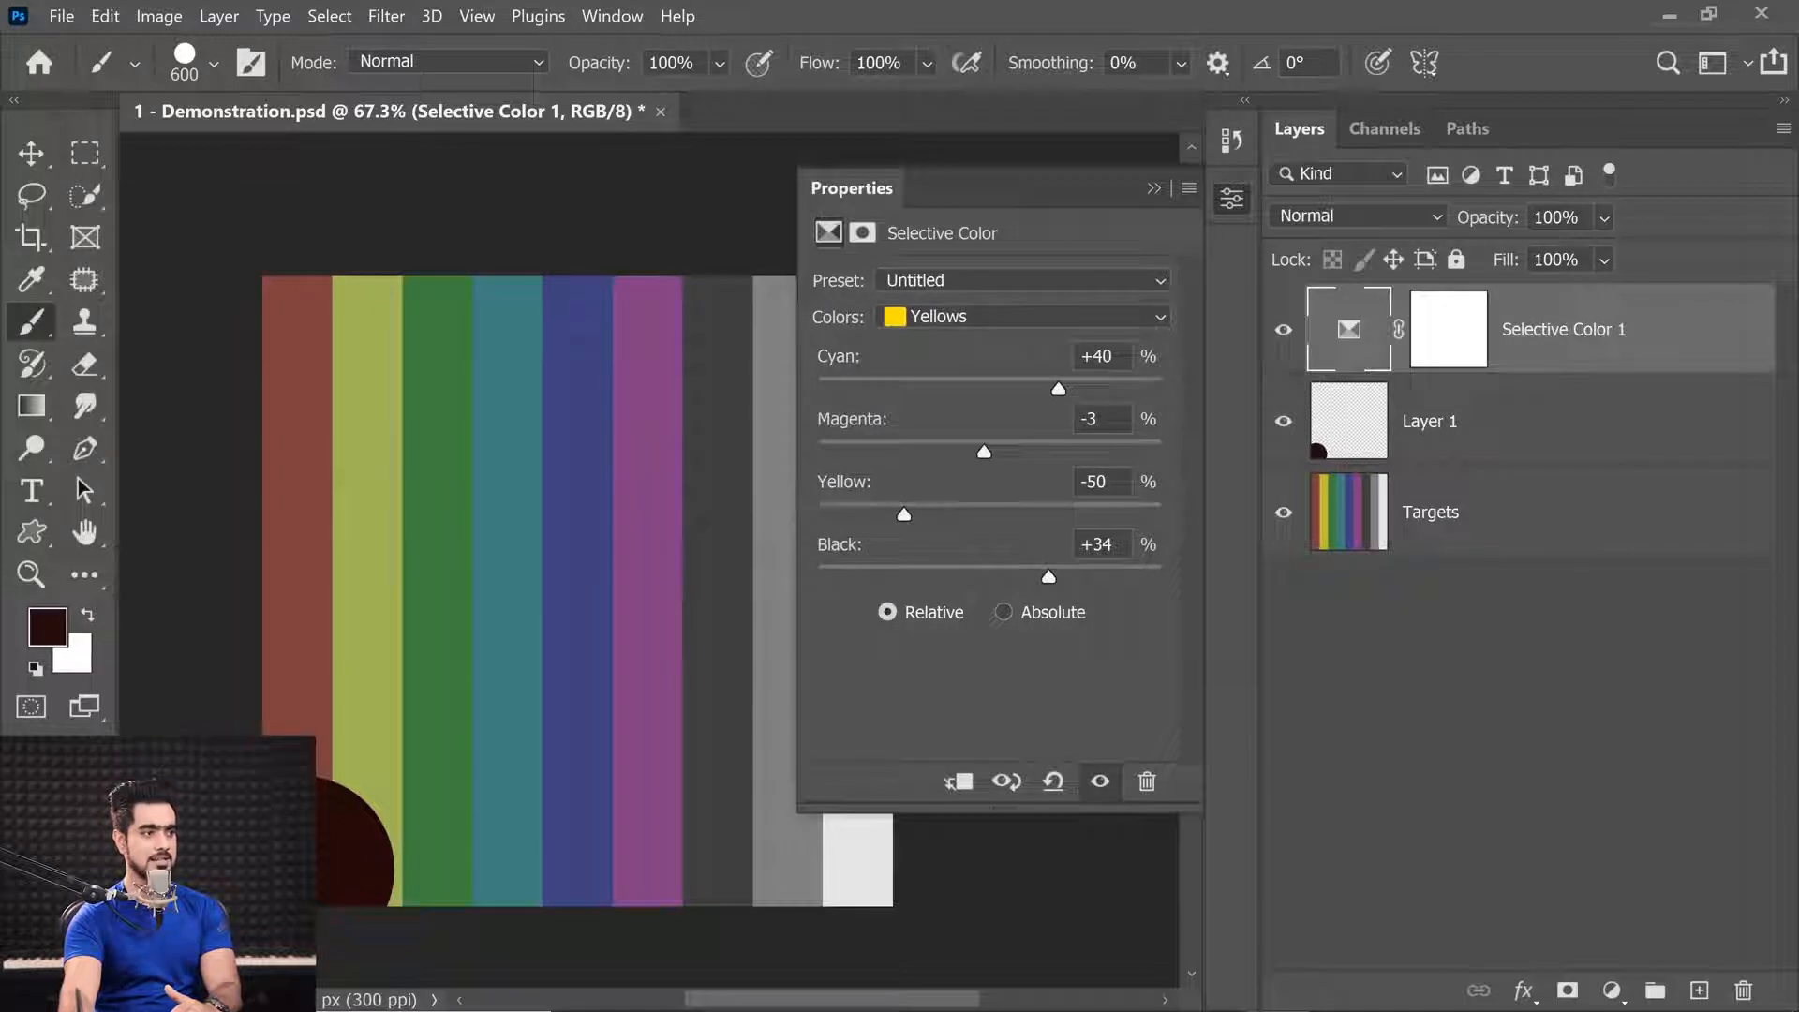
{"action": "left_click", "coordinate": [997, 286]}
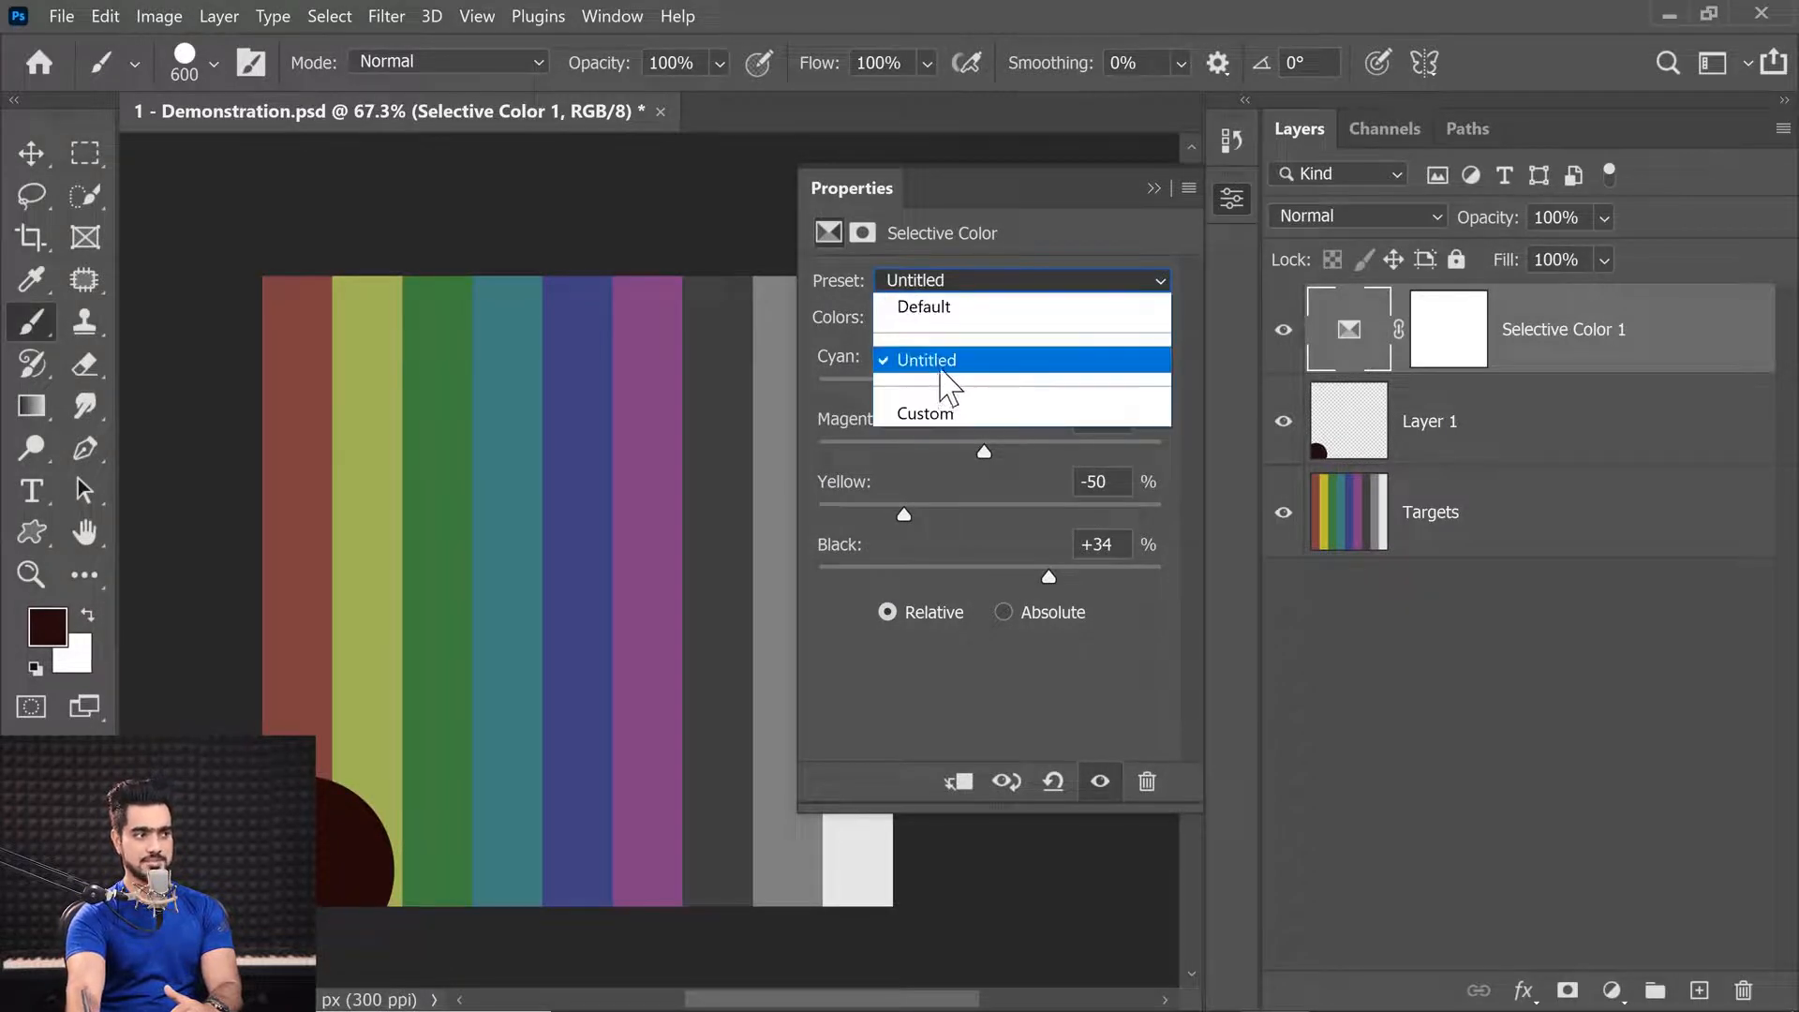
{"action": "left_click", "coordinate": [937, 307]}
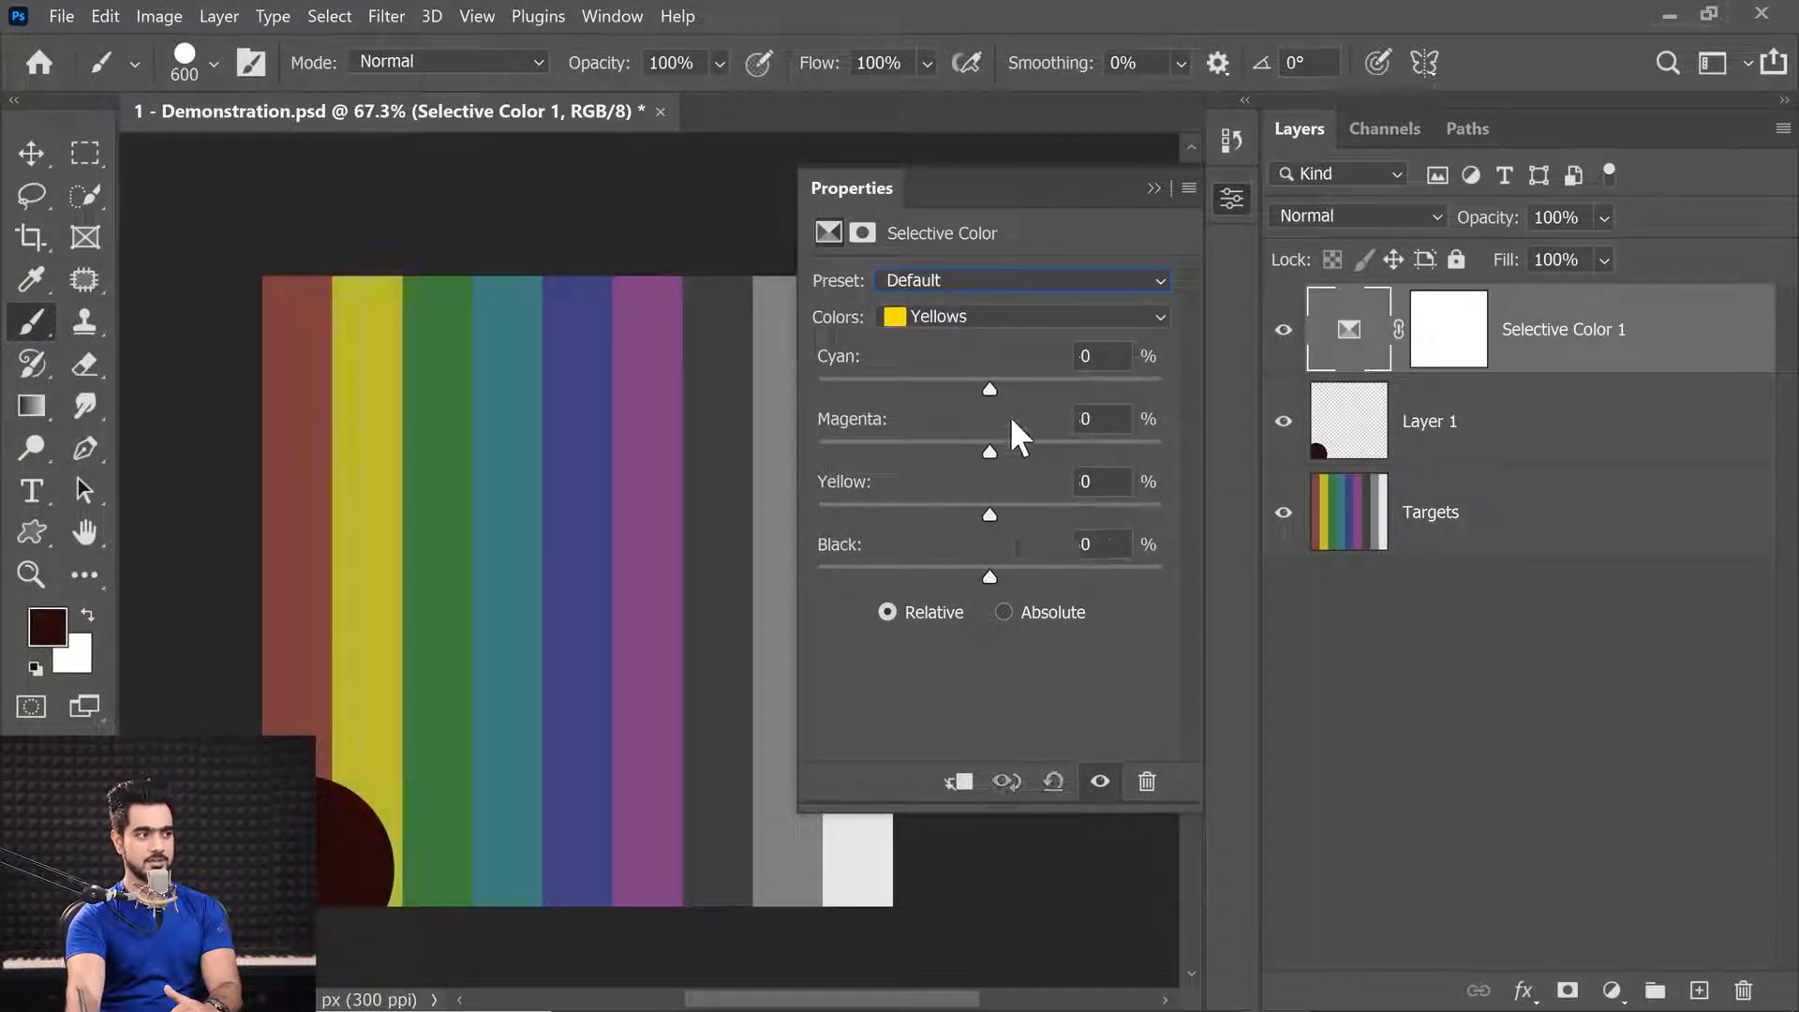
Step: Apply the saved Untitled preset to the Selective Color adjustment, return it to Default and collapse its settings
{"action": "left_click", "coordinate": [975, 280]}
{"action": "left_click", "coordinate": [952, 362]}
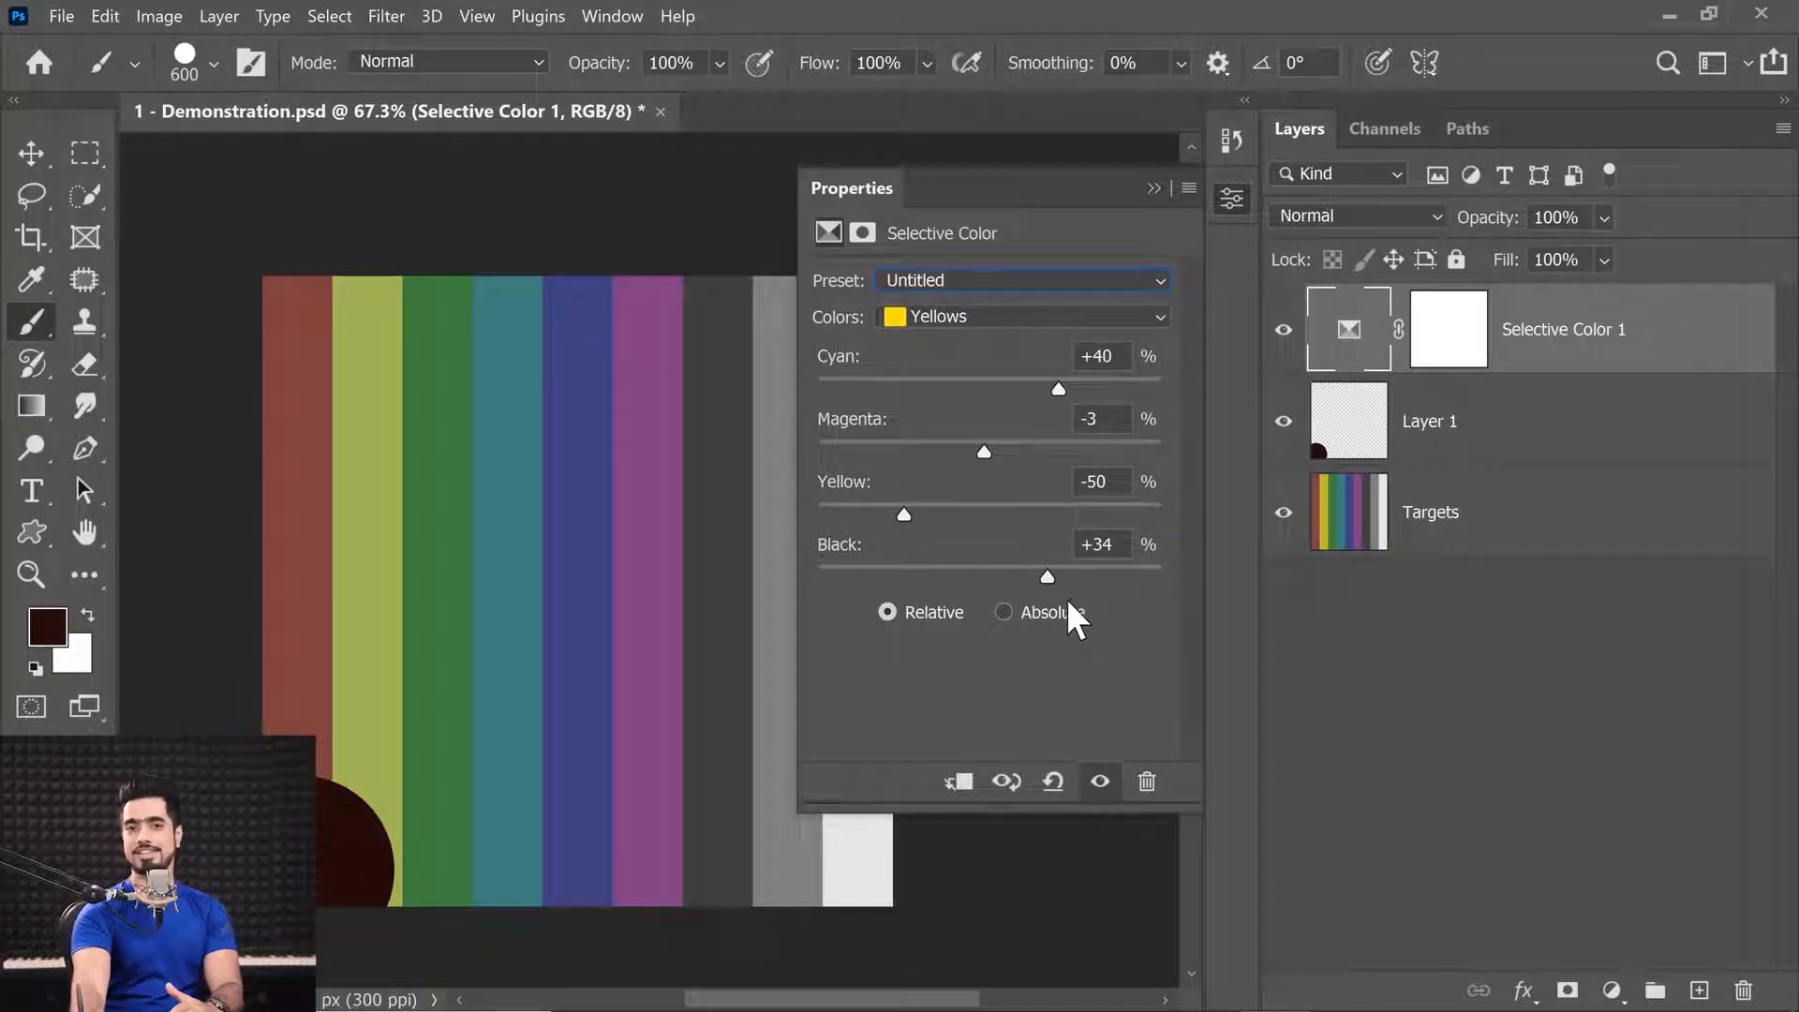
{"action": "left_click", "coordinate": [980, 286]}
{"action": "left_click", "coordinate": [995, 305]}
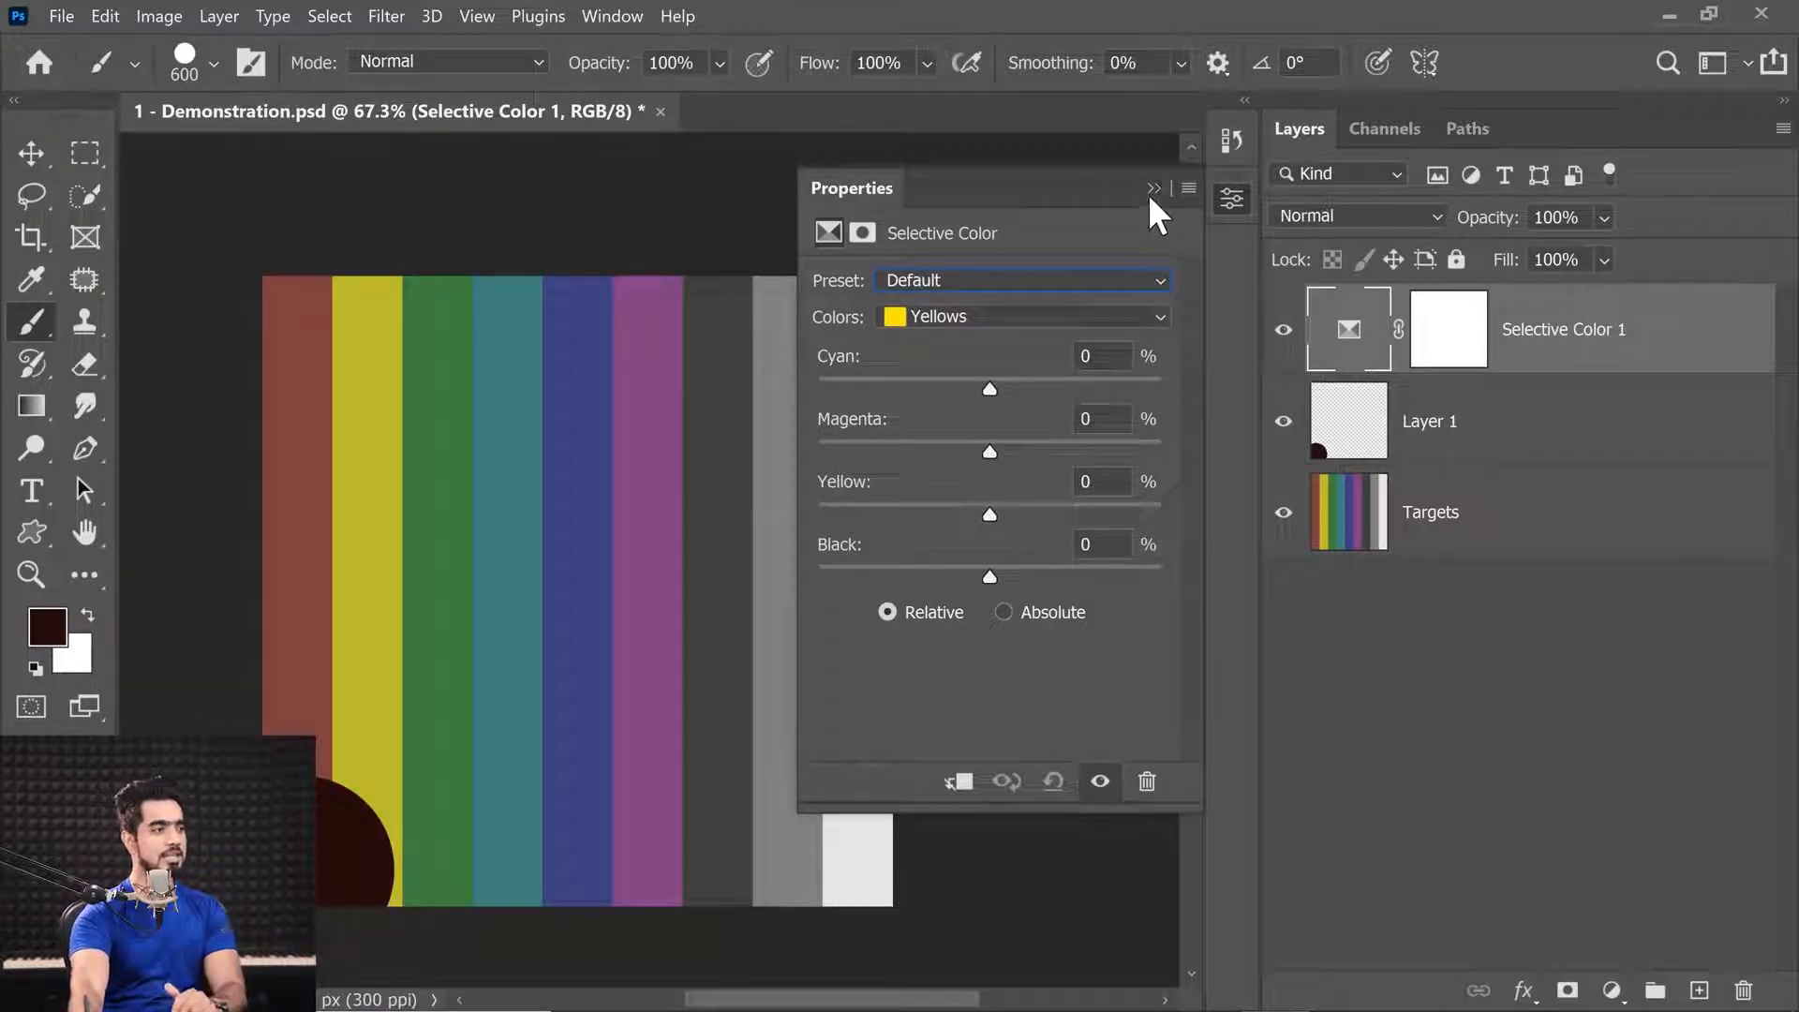
{"action": "left_click", "coordinate": [1153, 188]}
Step: Open 2A.jpg from the Samples folder in File Explorer and close 1 - Demonstration.psd in Photoshop without saving
{"action": "left_click", "coordinate": [791, 984]}
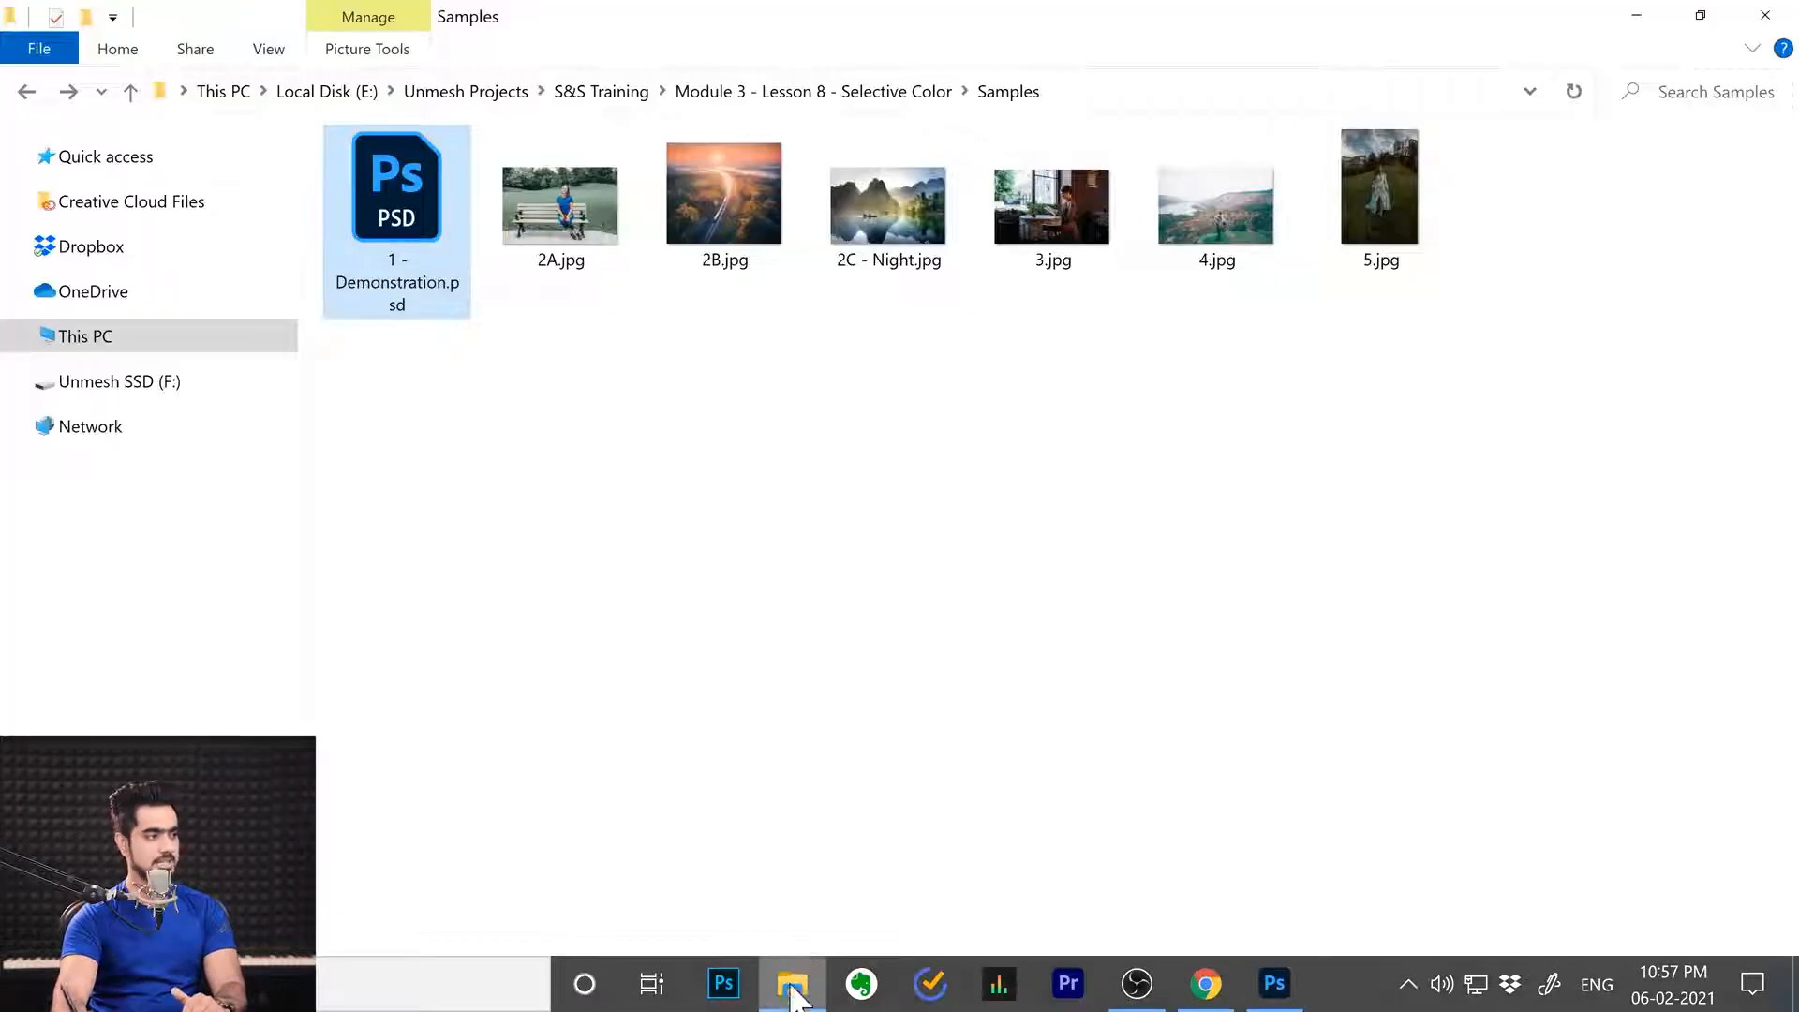
{"action": "left_click", "coordinate": [579, 186]}
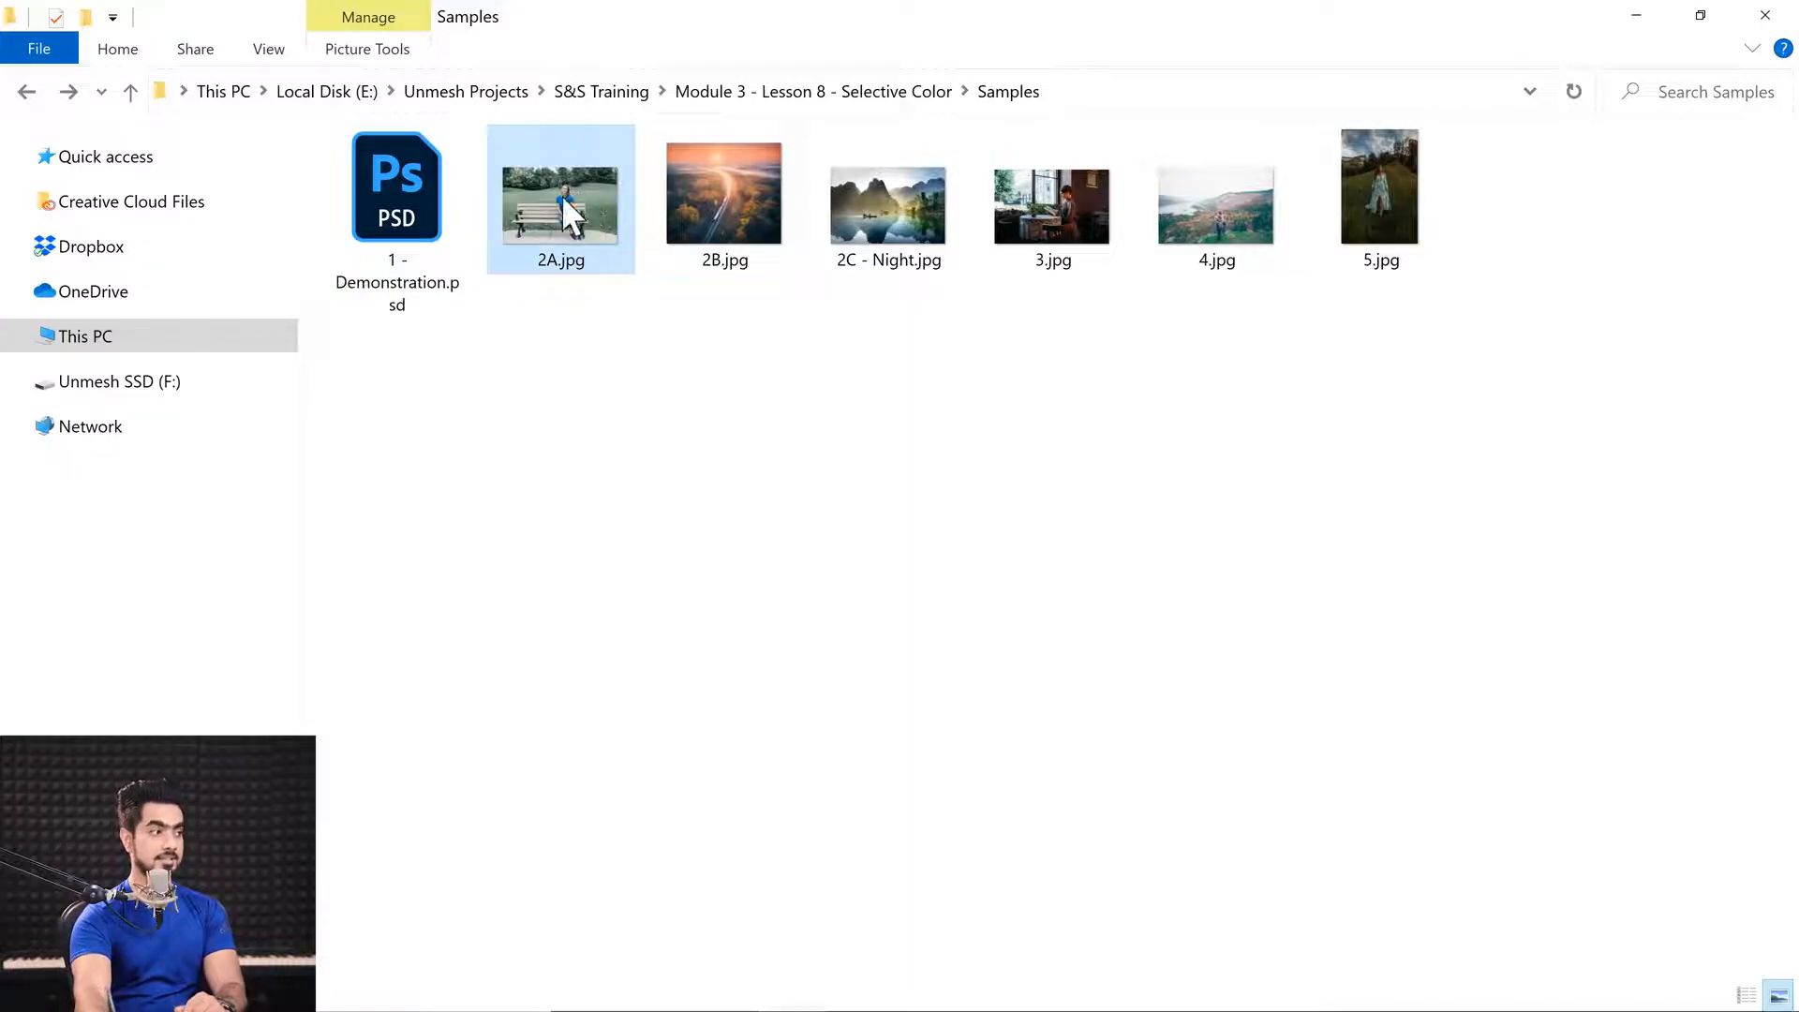
{"action": "double_click", "coordinate": [560, 195]}
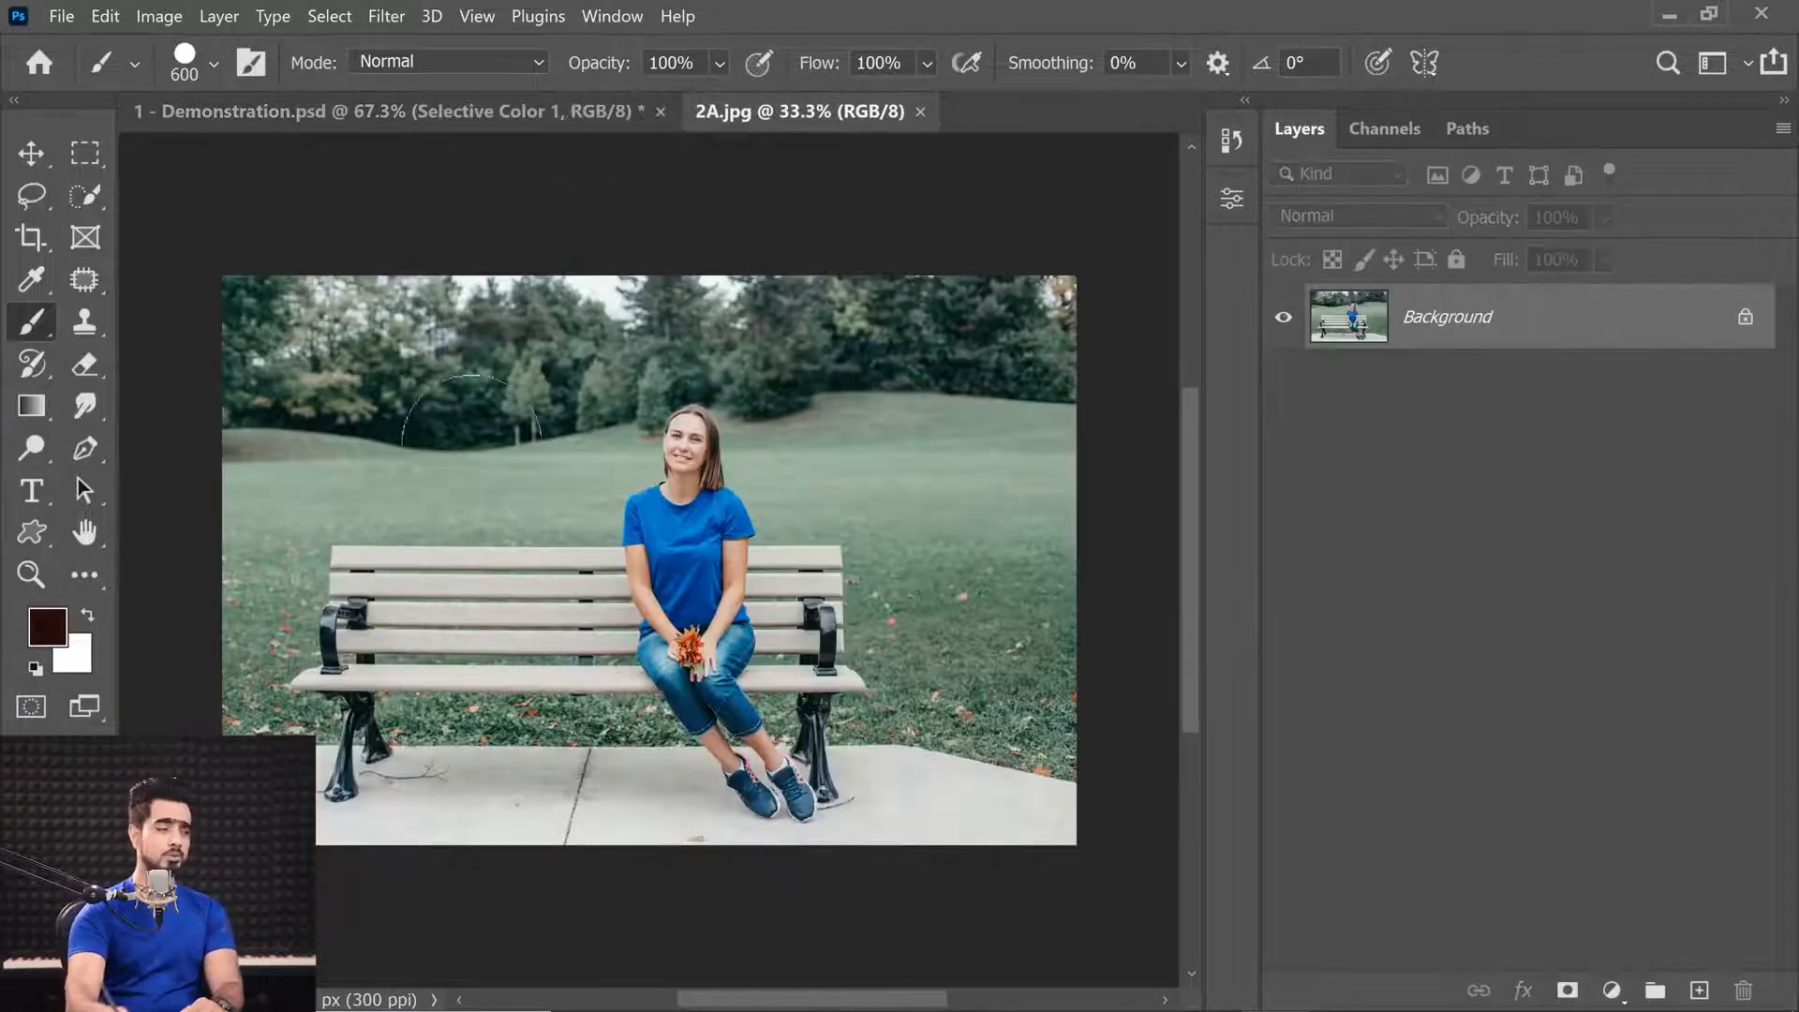
{"action": "left_click", "coordinate": [659, 111]}
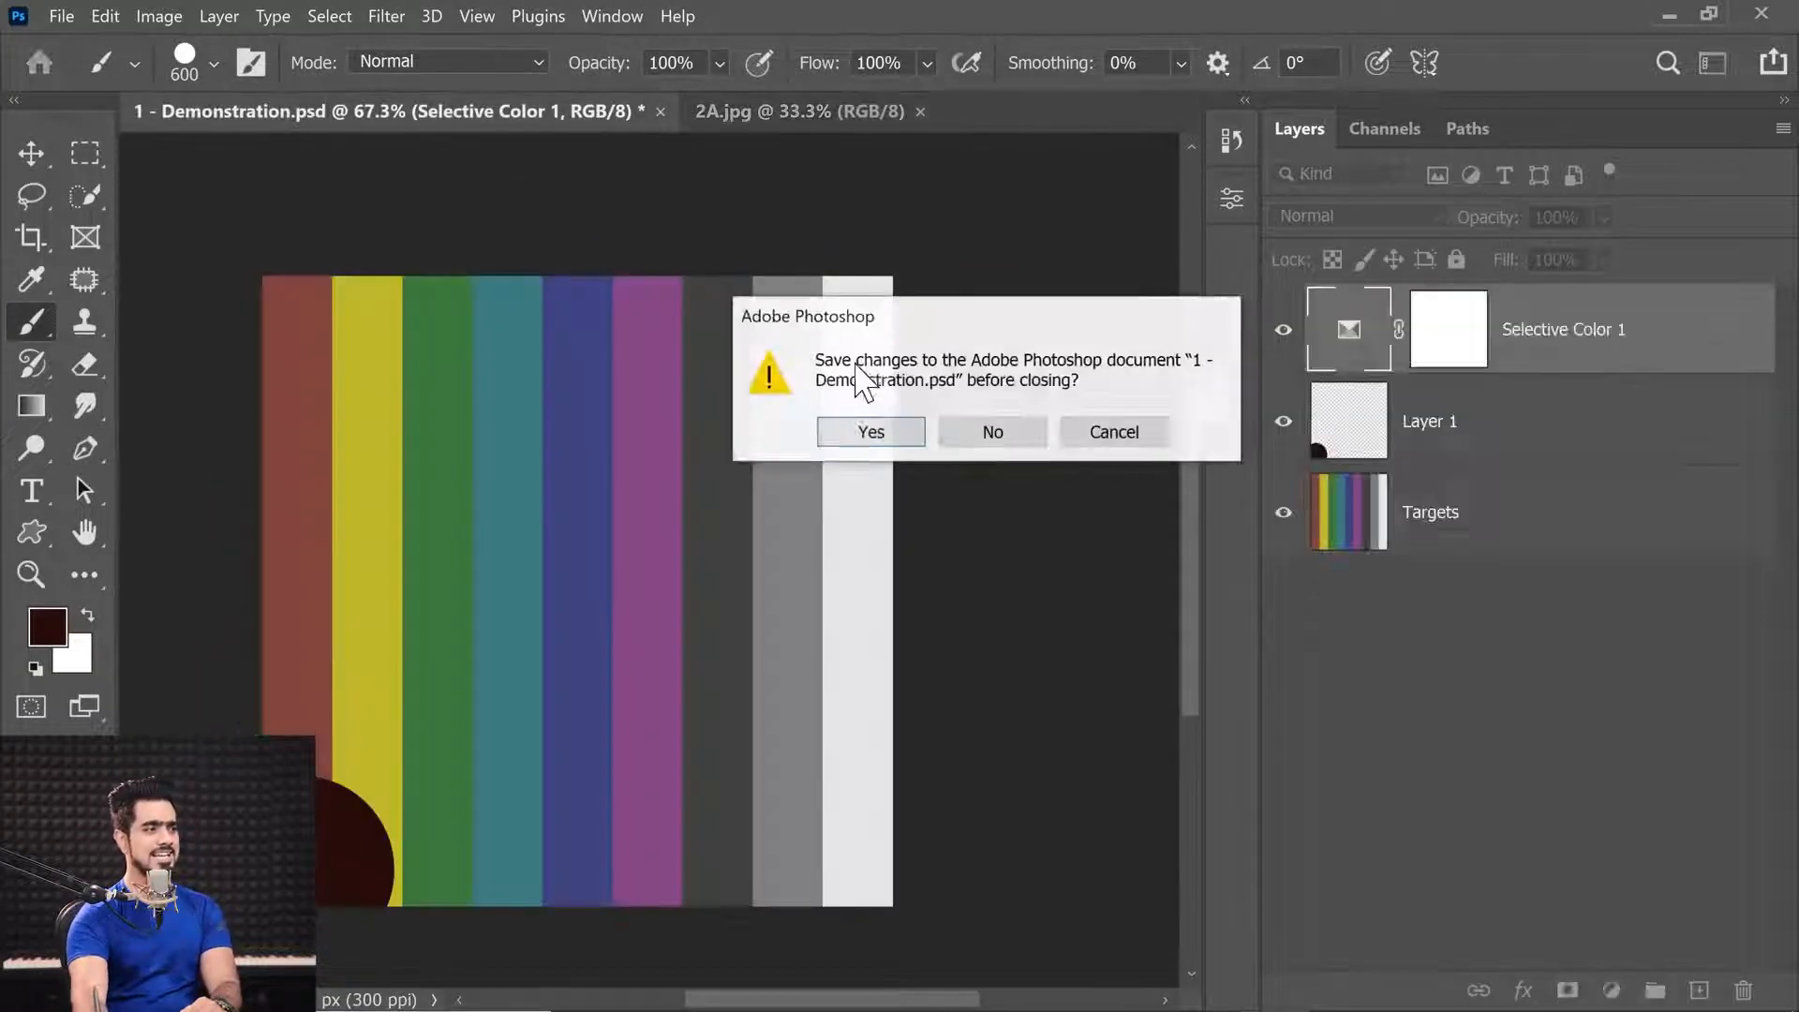
{"action": "left_click", "coordinate": [988, 433]}
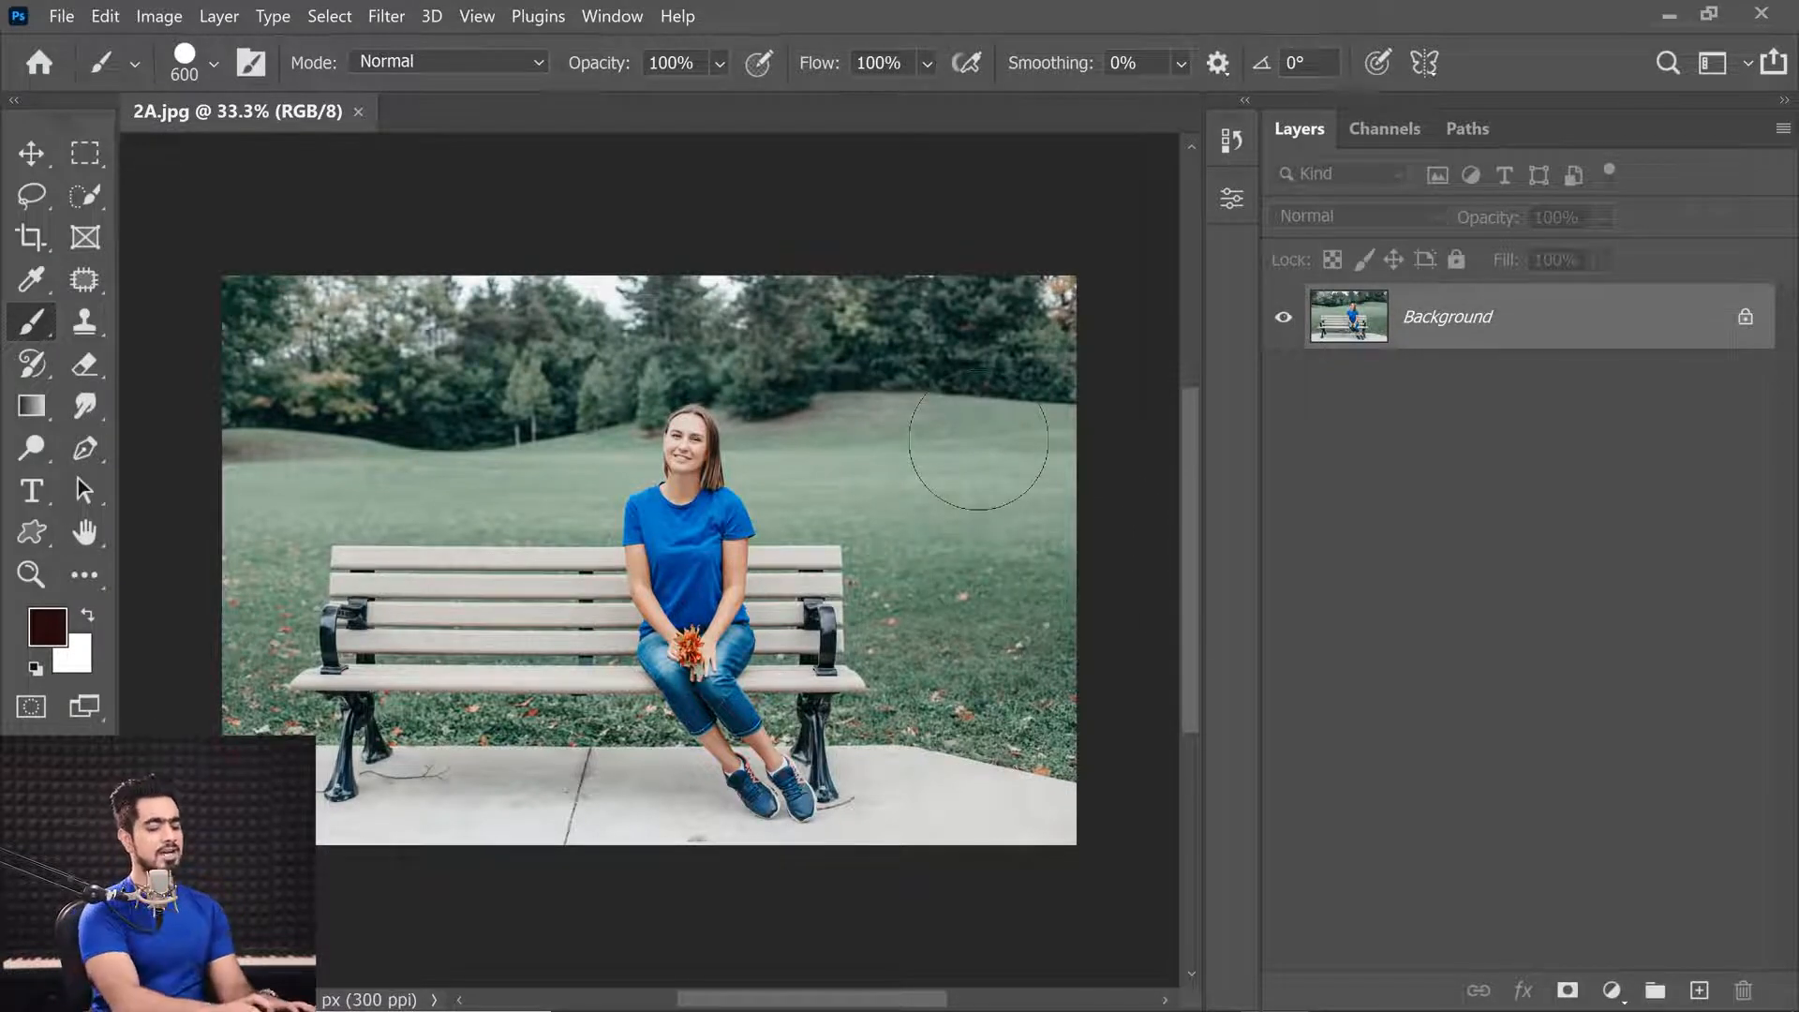
Step: Add a Selective Color adjustment layer above the Background of 2A.jpg
{"action": "scroll", "coordinate": [978, 439], "scroll_direction": "up", "scroll_amount": 1}
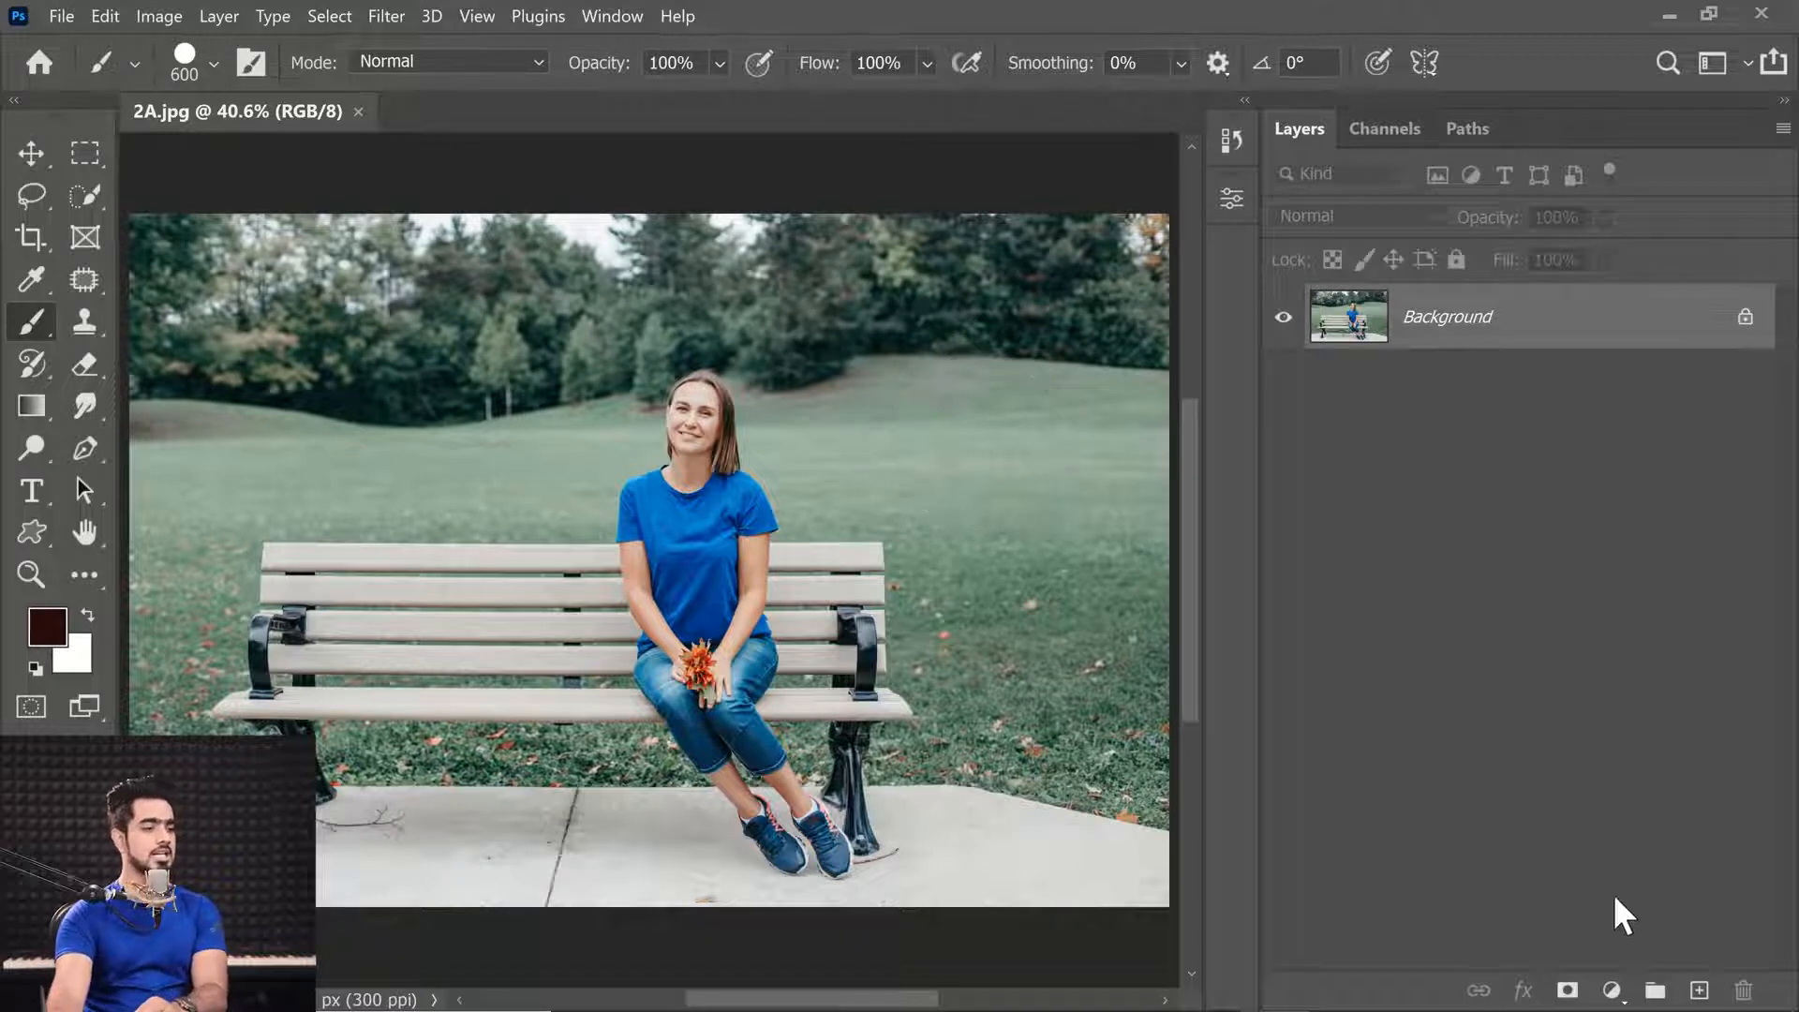
{"action": "left_click", "coordinate": [1611, 990]}
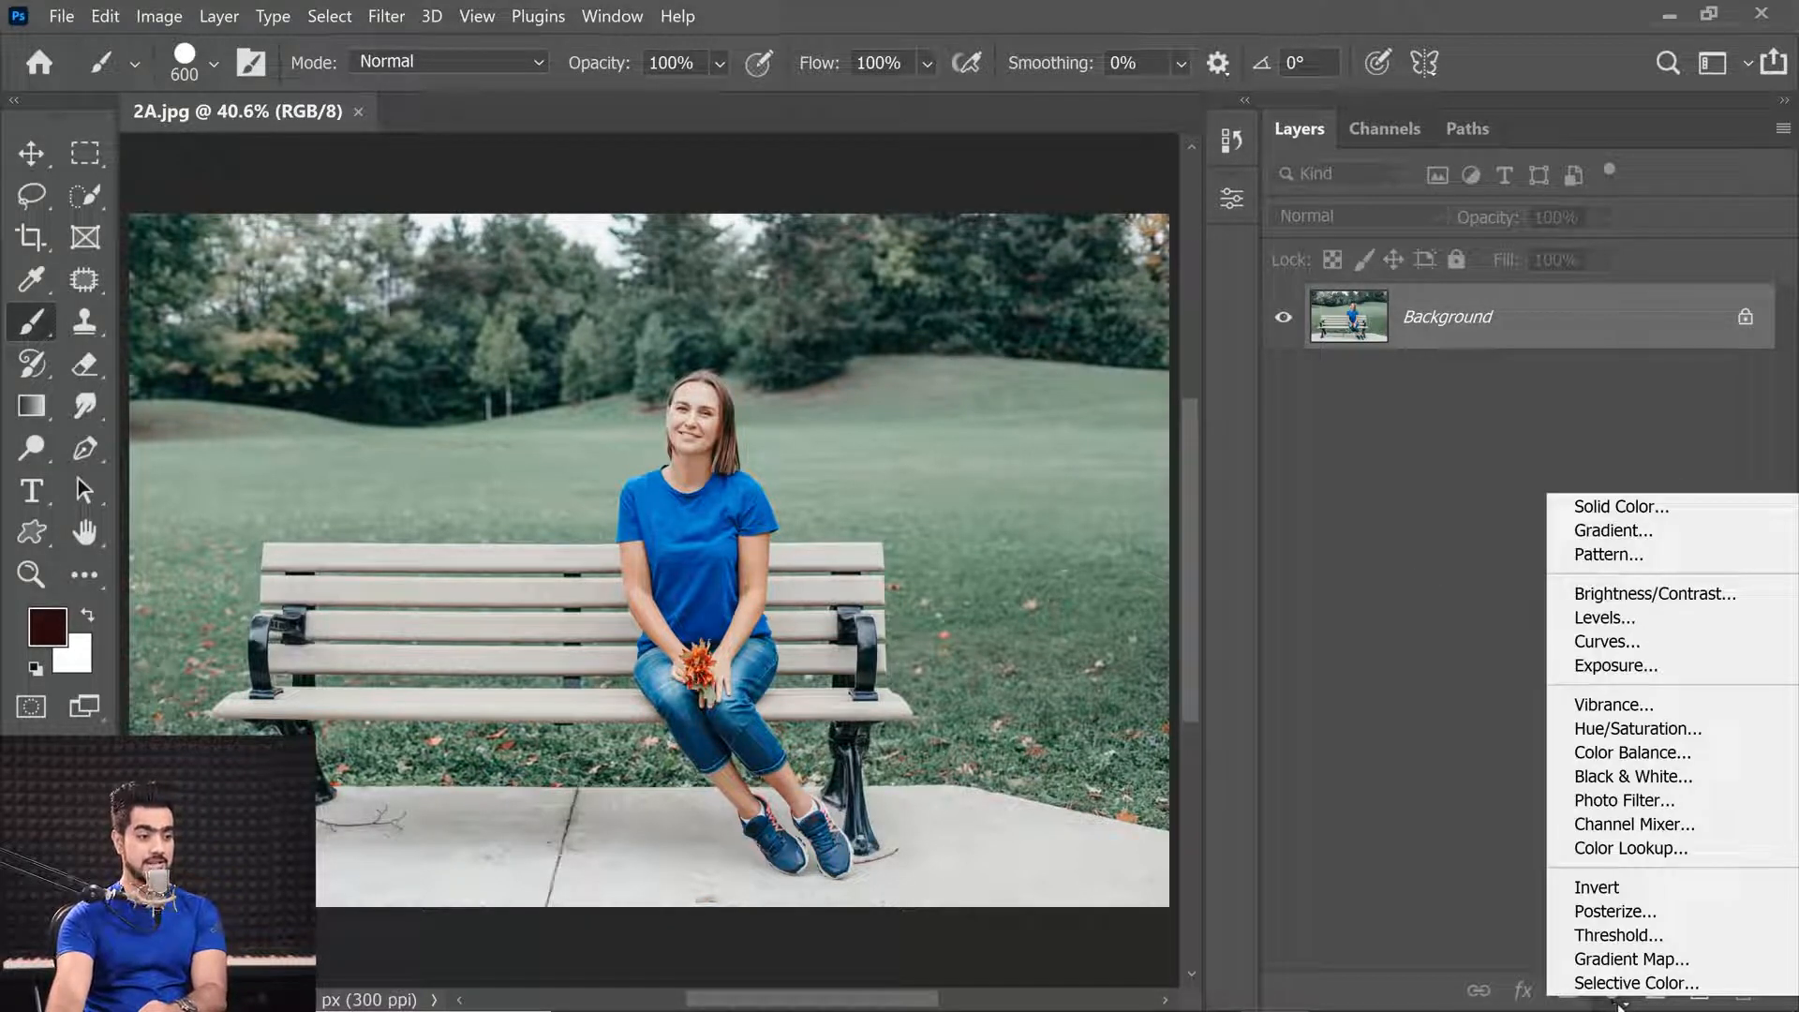
{"action": "left_click", "coordinate": [1630, 983]}
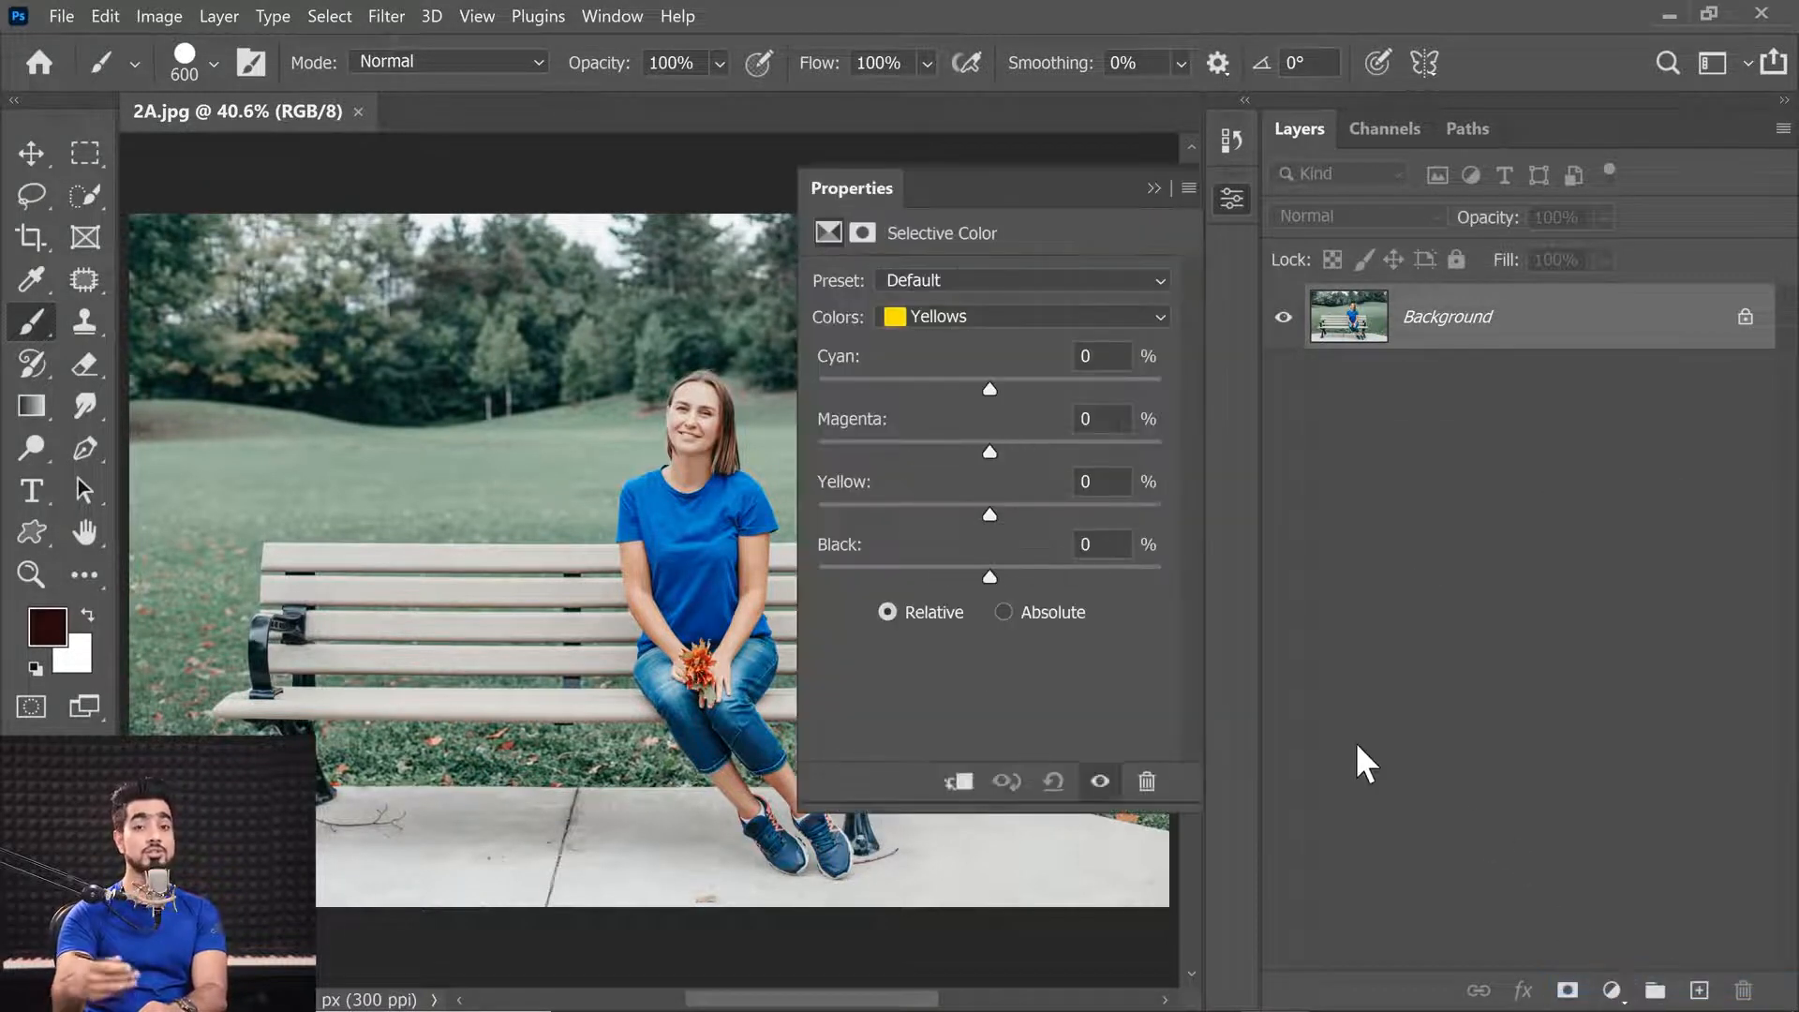
{"action": "scroll", "coordinate": [623, 431], "scroll_direction": "down", "scroll_amount": 2}
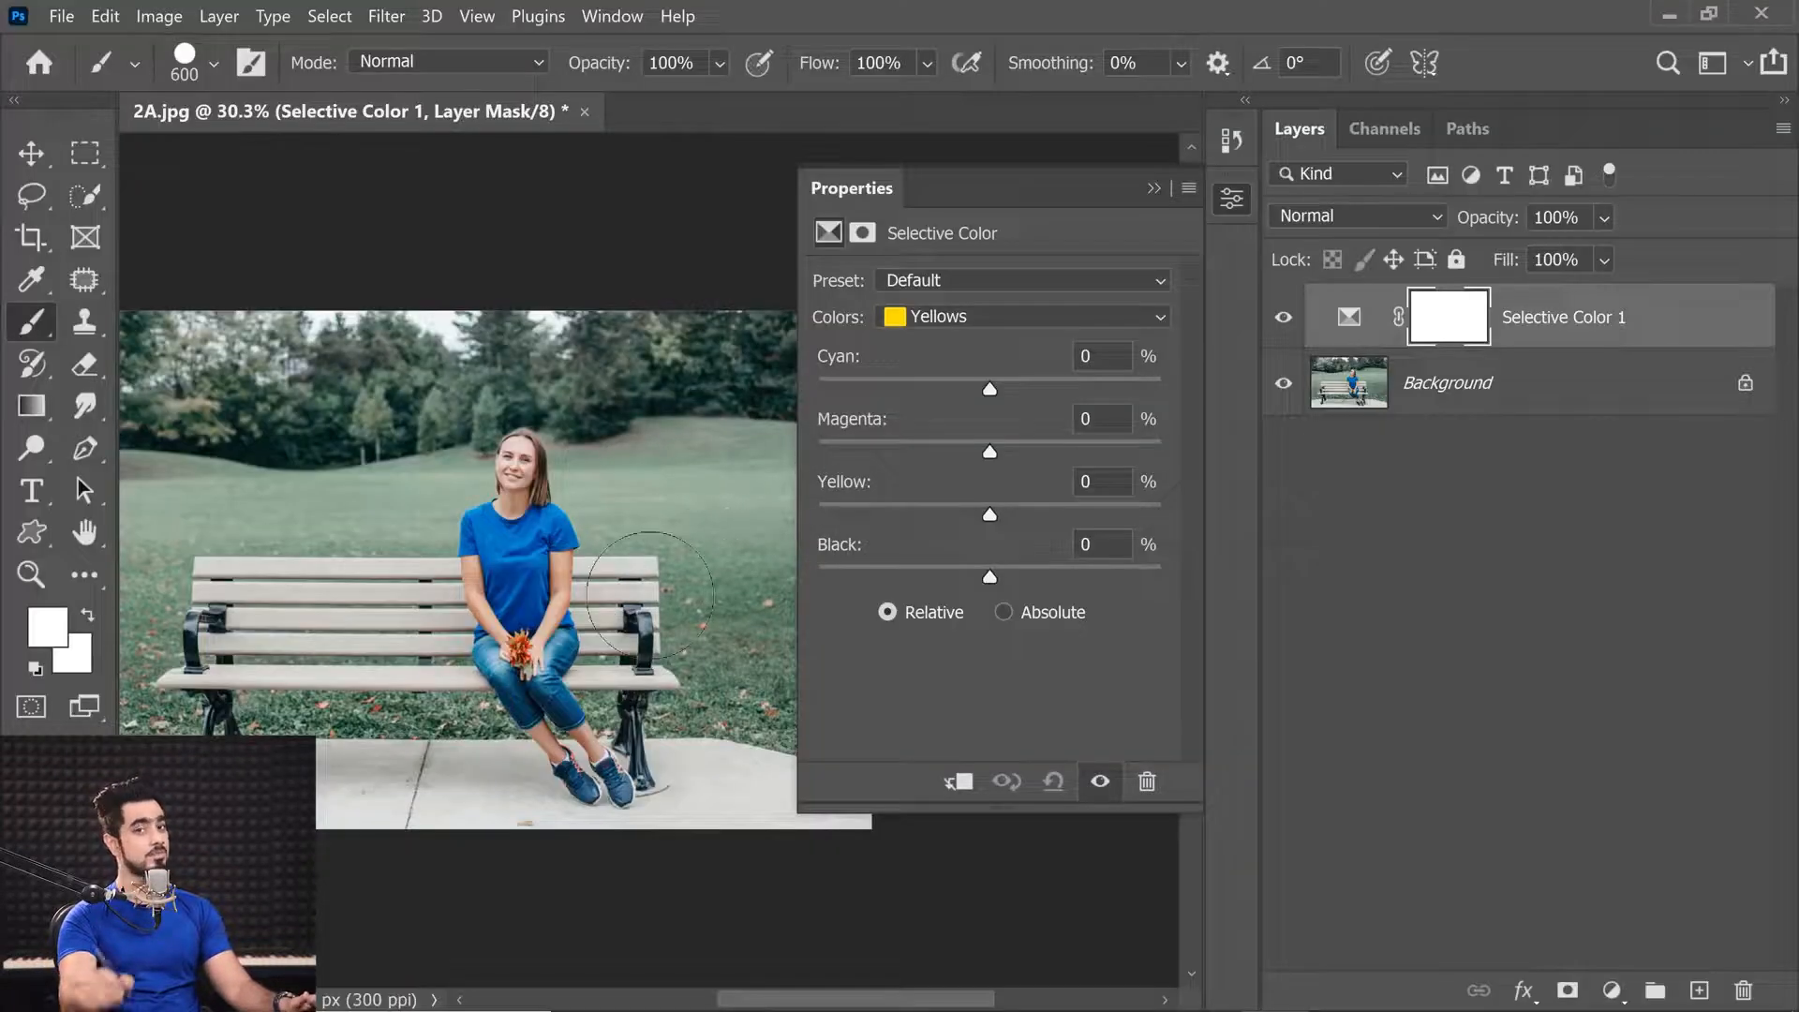
Step: Target the Greens and set Magenta to -100%, comparing the photo with the adjustment layer hidden and shown
{"action": "left_click", "coordinate": [955, 316]}
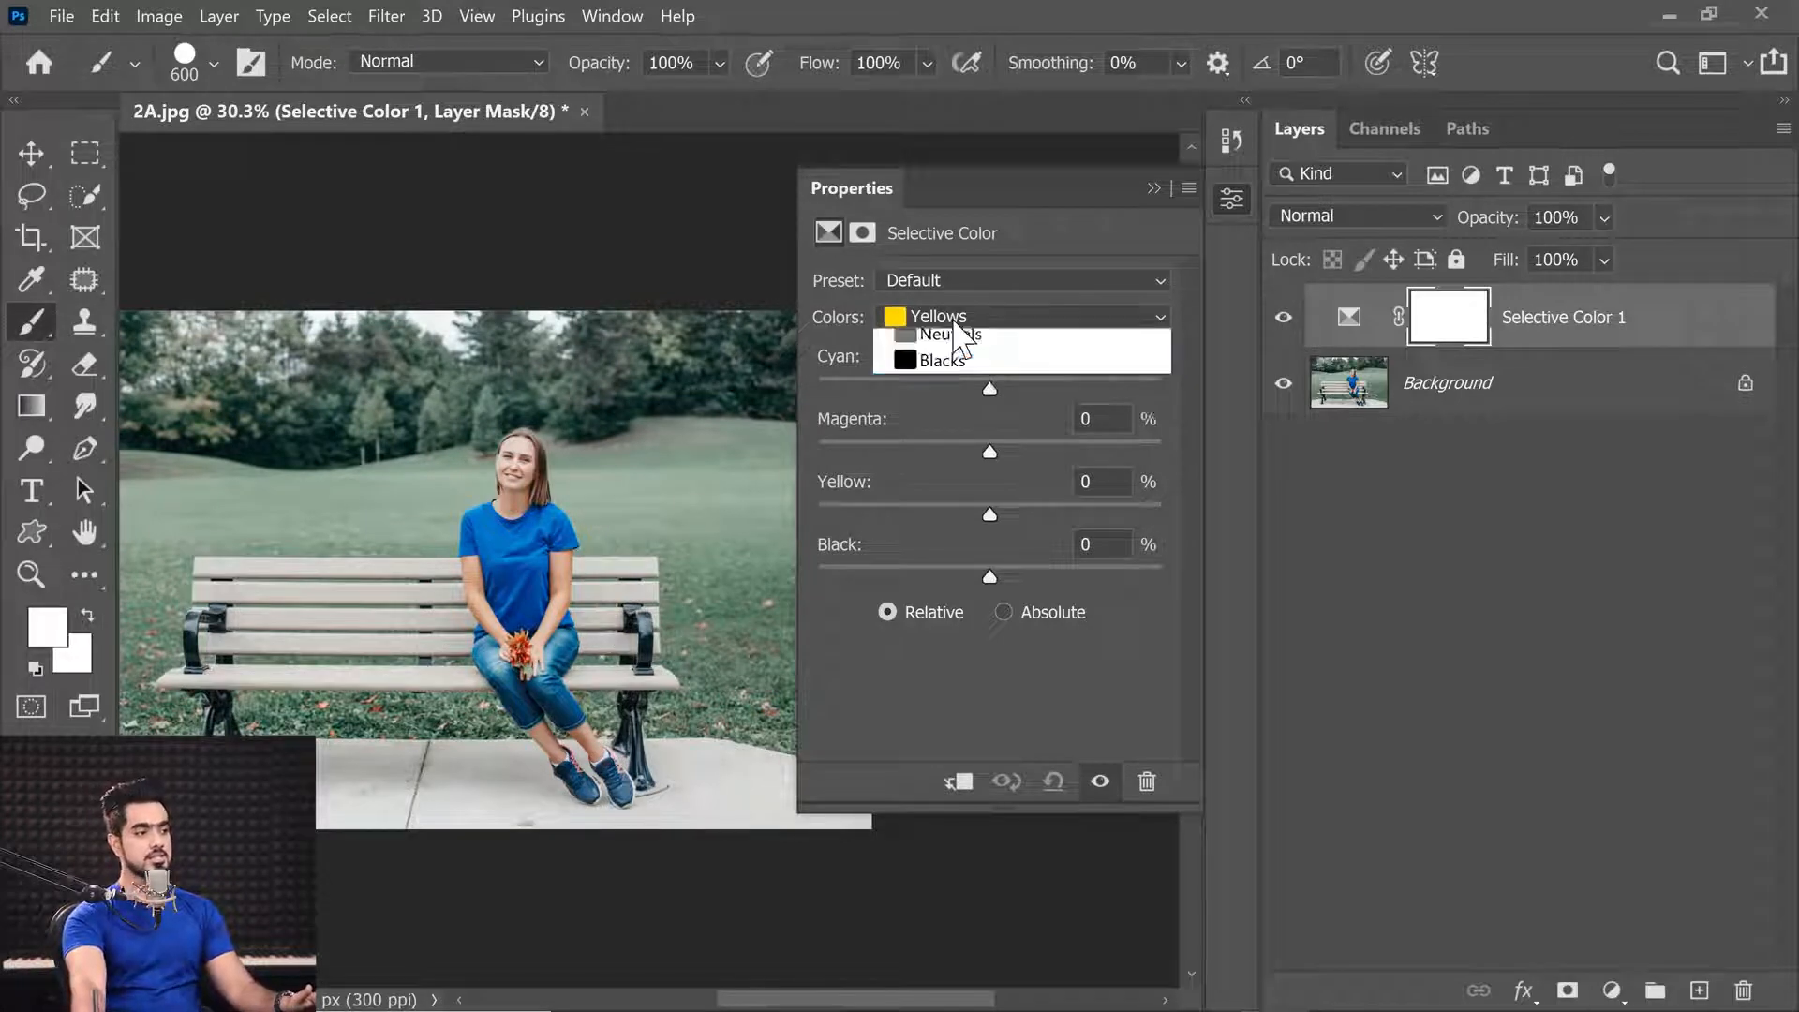
{"action": "left_click", "coordinate": [945, 397]}
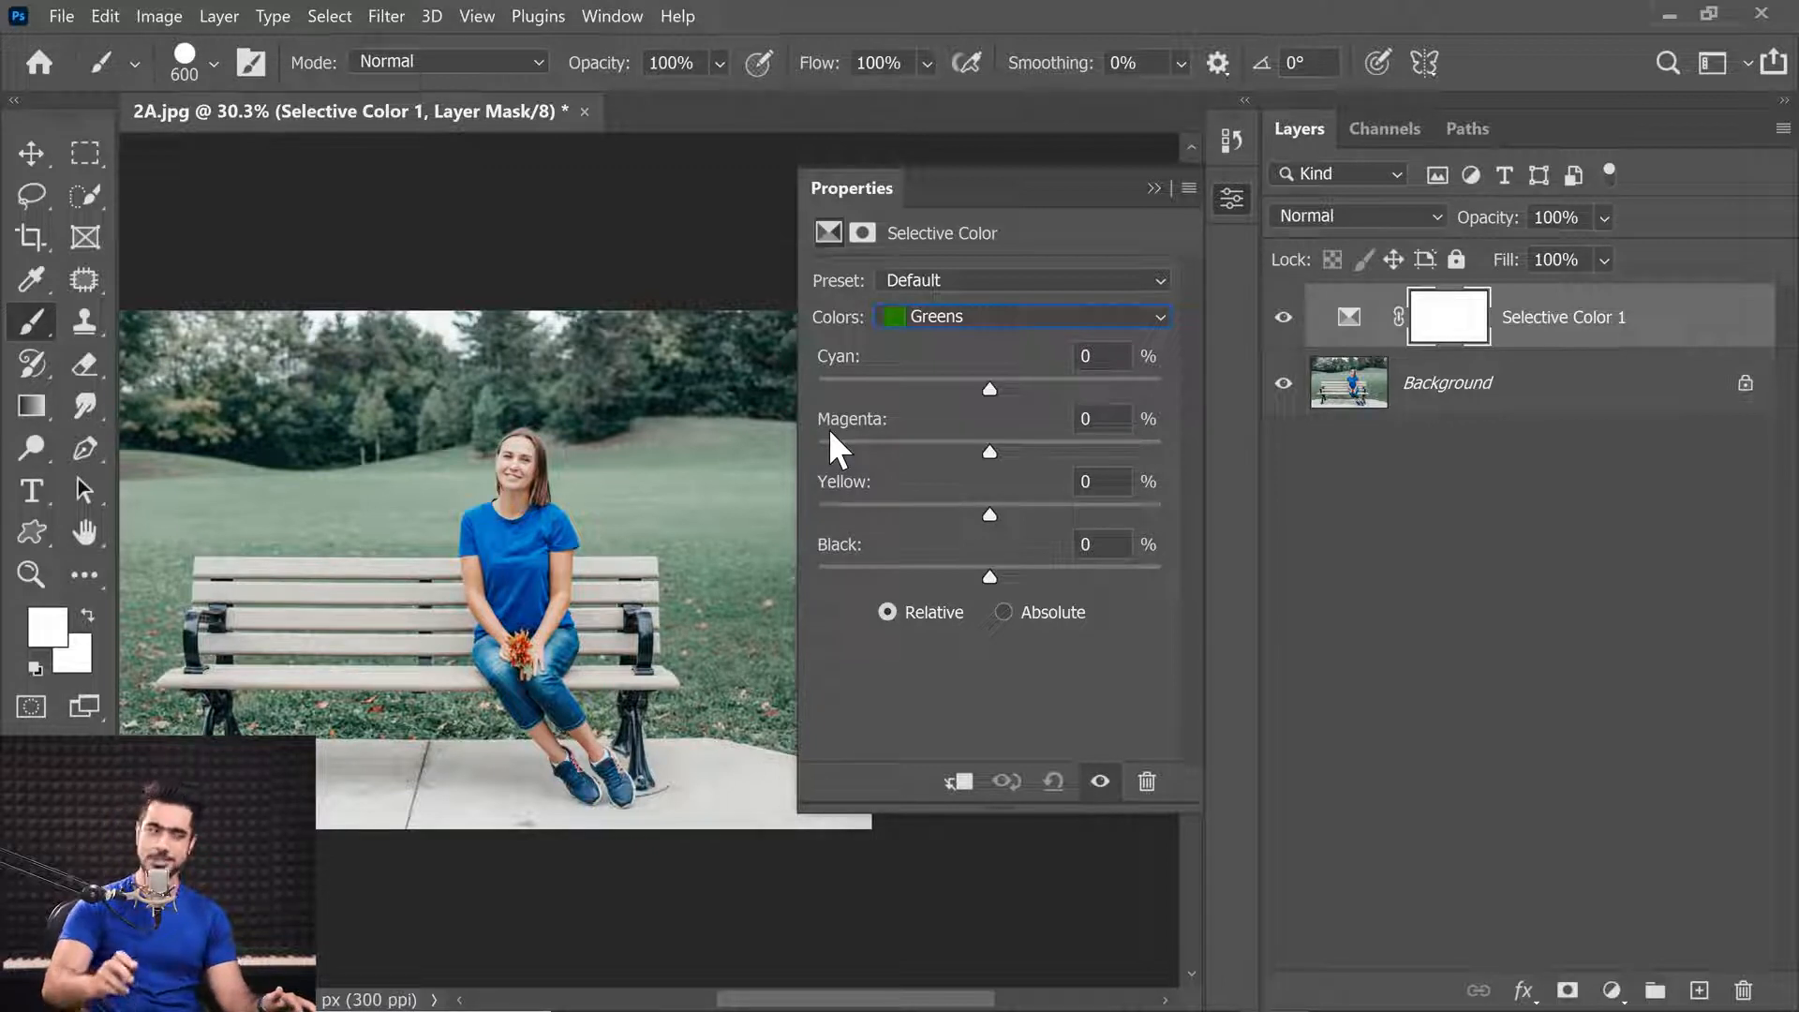
{"action": "left_click_drag", "start_coordinate": [988, 453], "coordinate": [701, 496]}
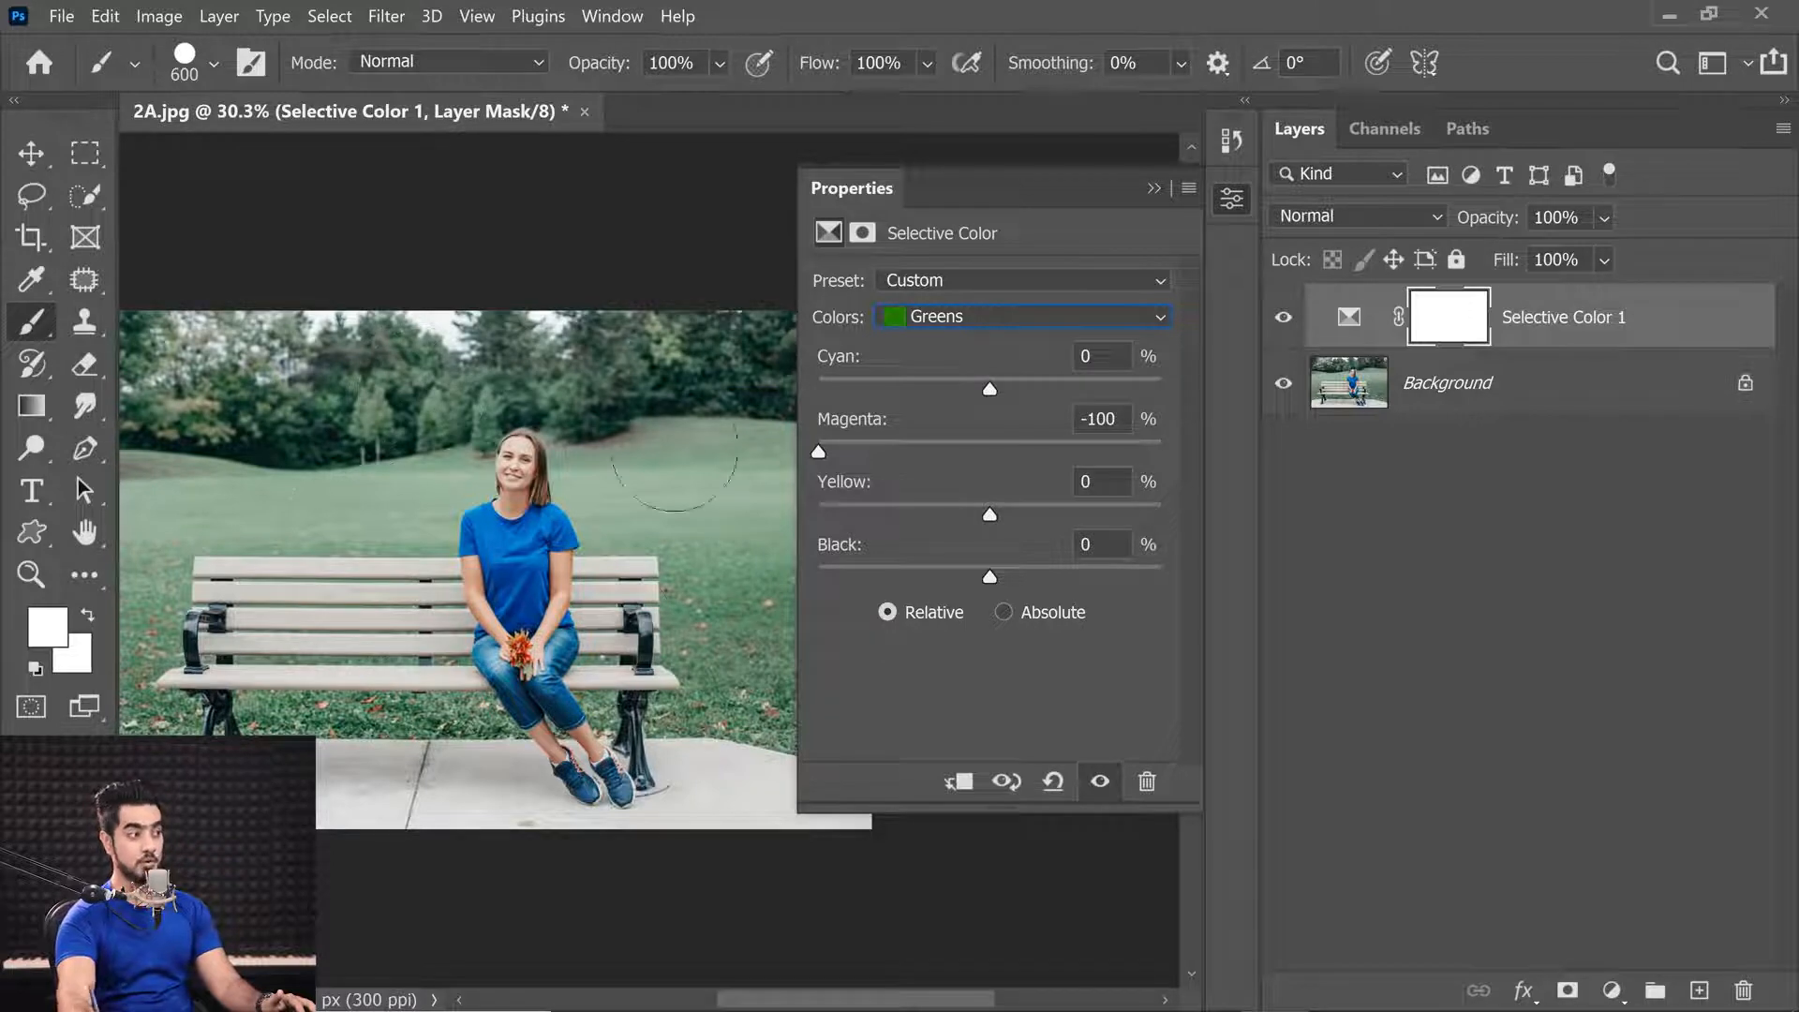
{"action": "scroll", "coordinate": [469, 525], "scroll_direction": "down", "scroll_amount": 2}
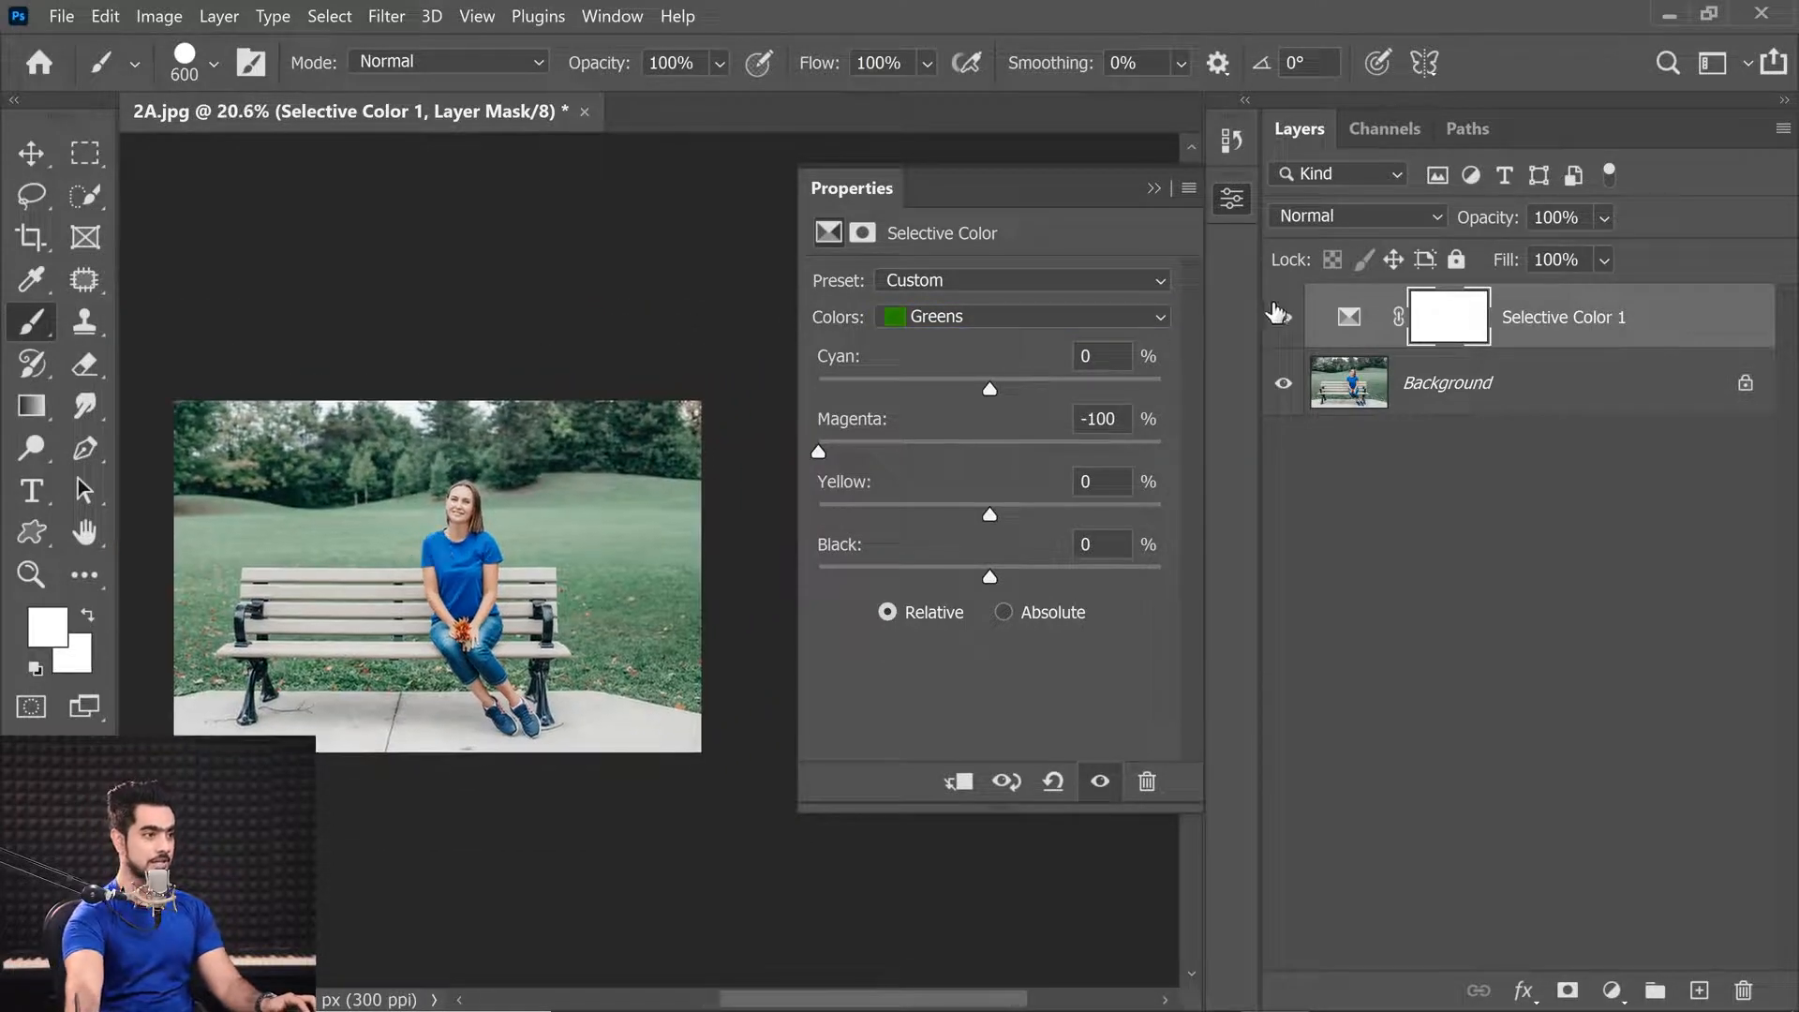
{"action": "left_click", "coordinate": [1281, 322]}
{"action": "left_click", "coordinate": [1279, 323]}
{"action": "left_click_drag", "start_coordinate": [528, 553], "coordinate": [577, 546]}
{"action": "left_click_drag", "start_coordinate": [600, 543], "coordinate": [467, 543]}
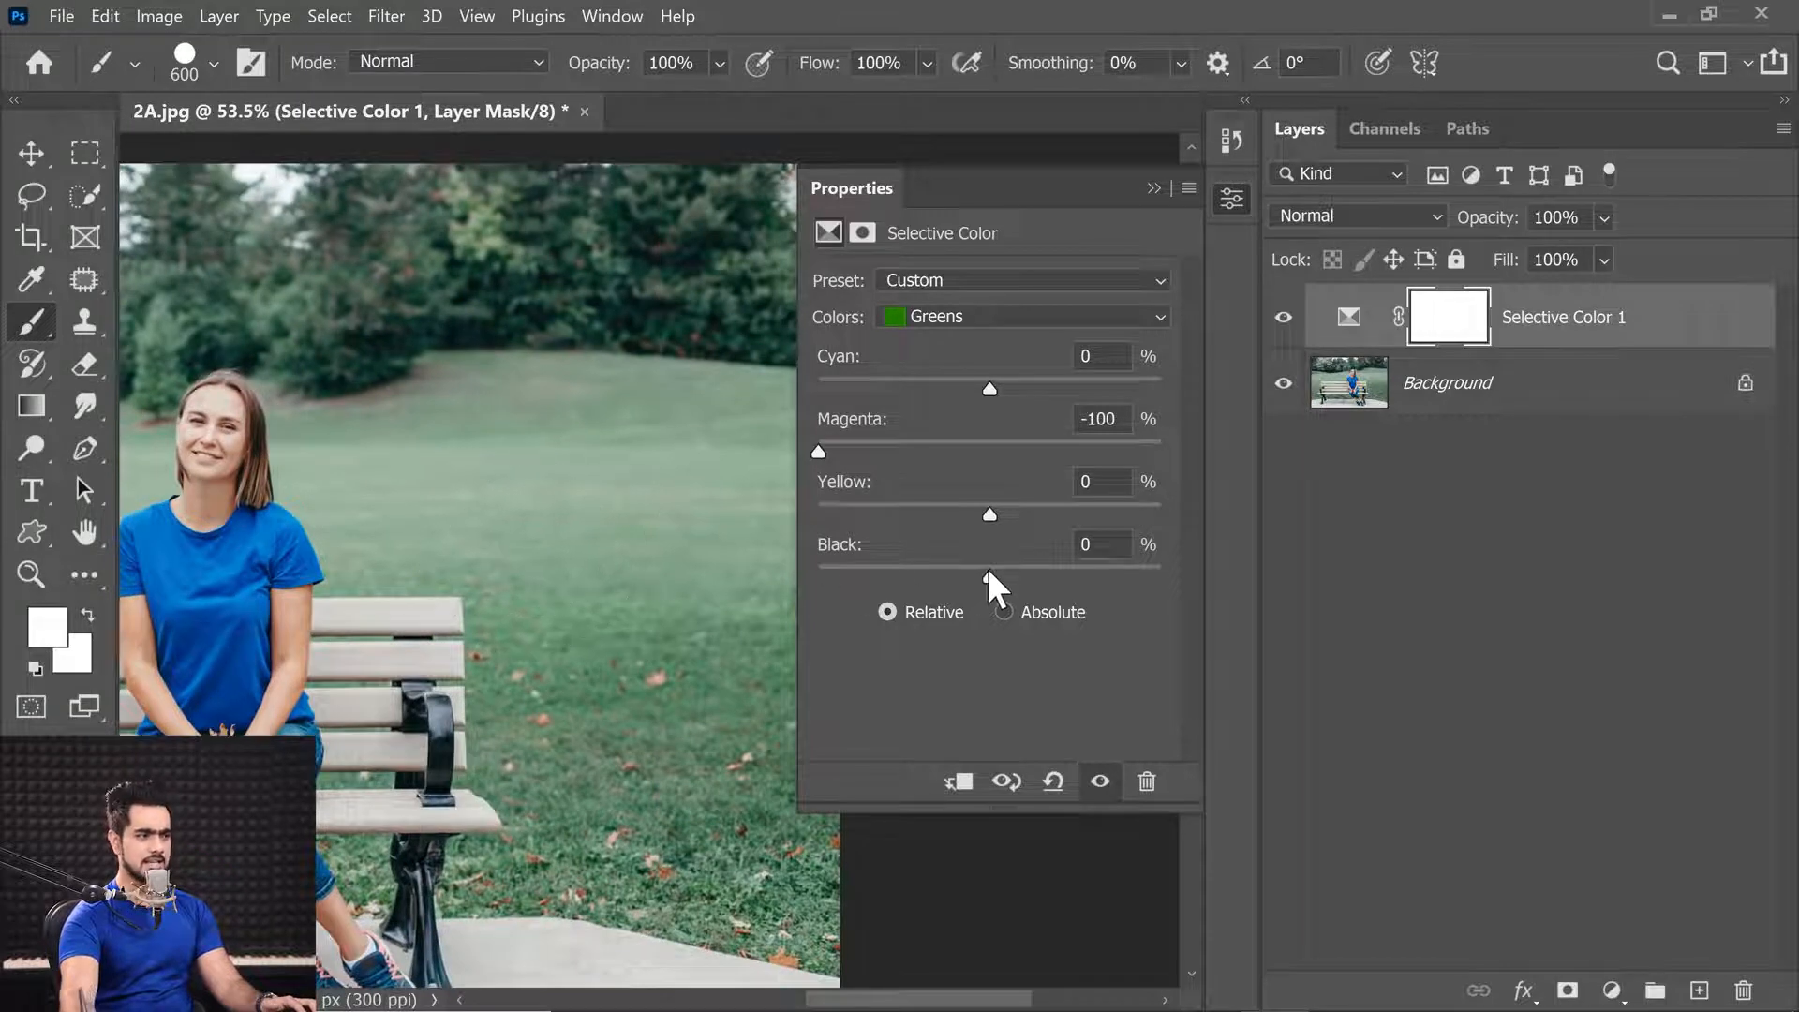
Step: Raise the Greens' Black to +80%, trying +70% first
{"action": "scroll", "coordinate": [614, 572], "scroll_direction": "down", "scroll_amount": 3}
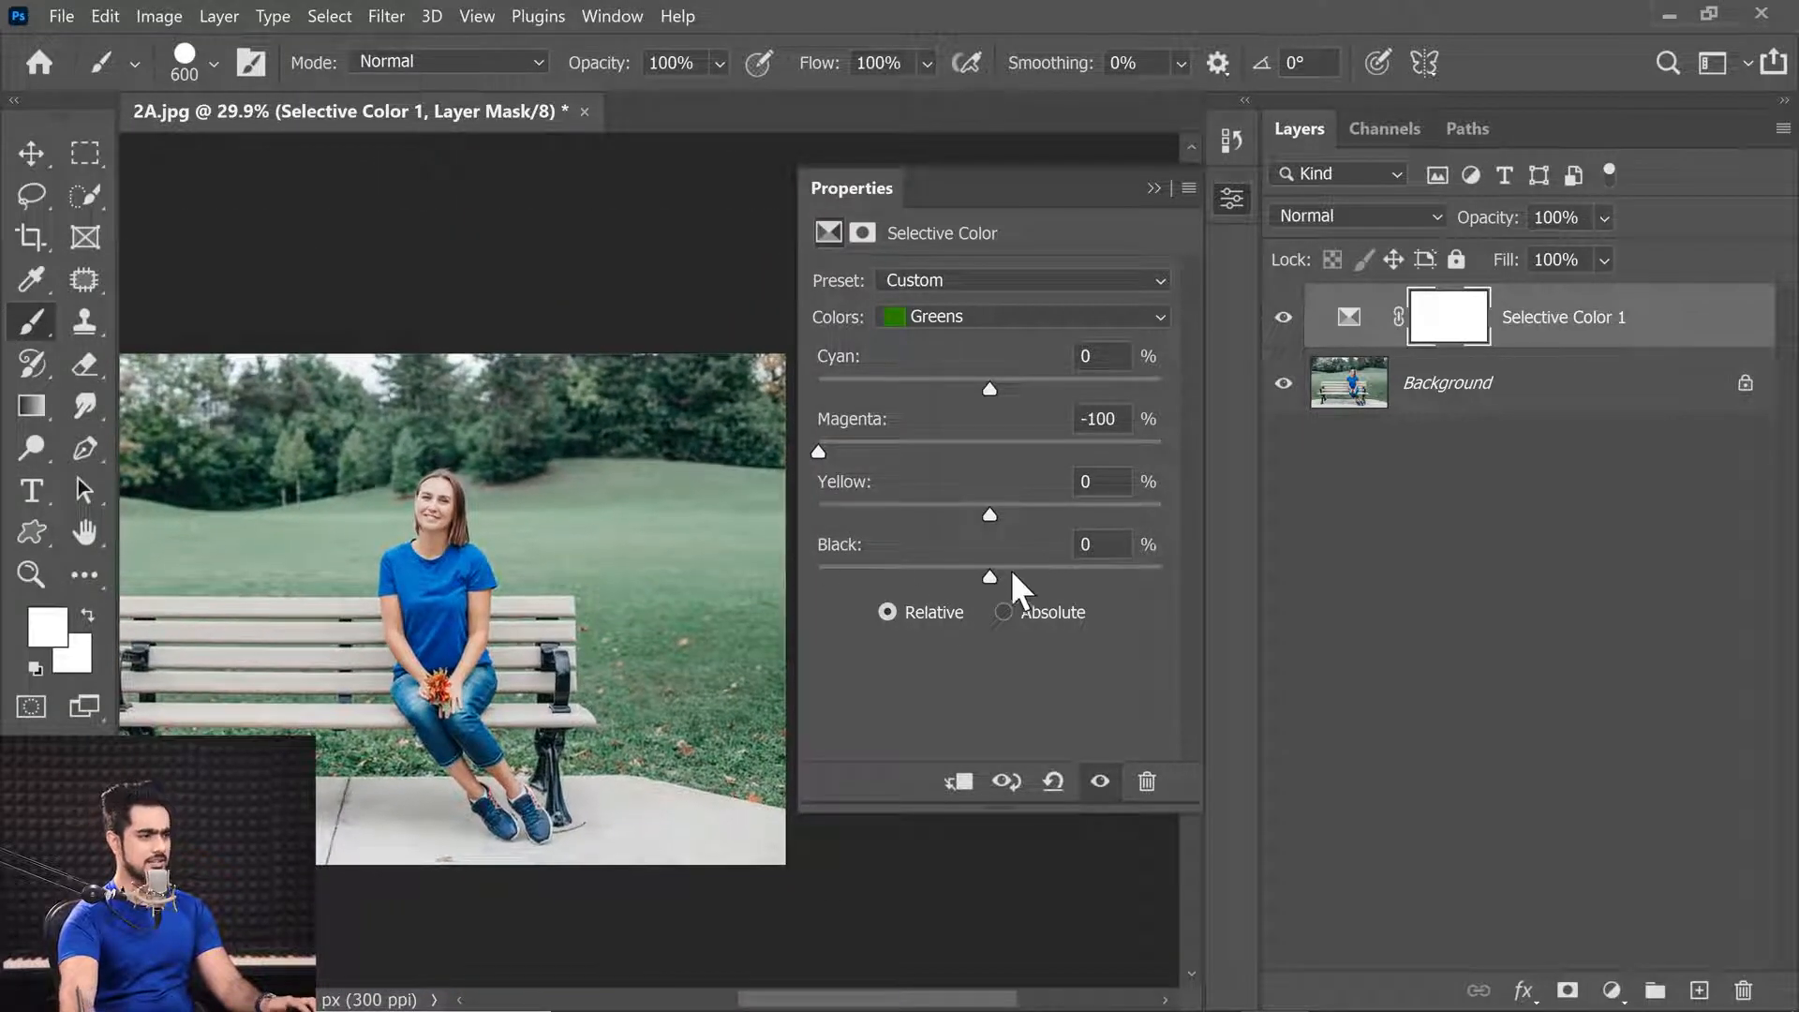
{"action": "left_click_drag", "start_coordinate": [992, 576], "coordinate": [1169, 579]}
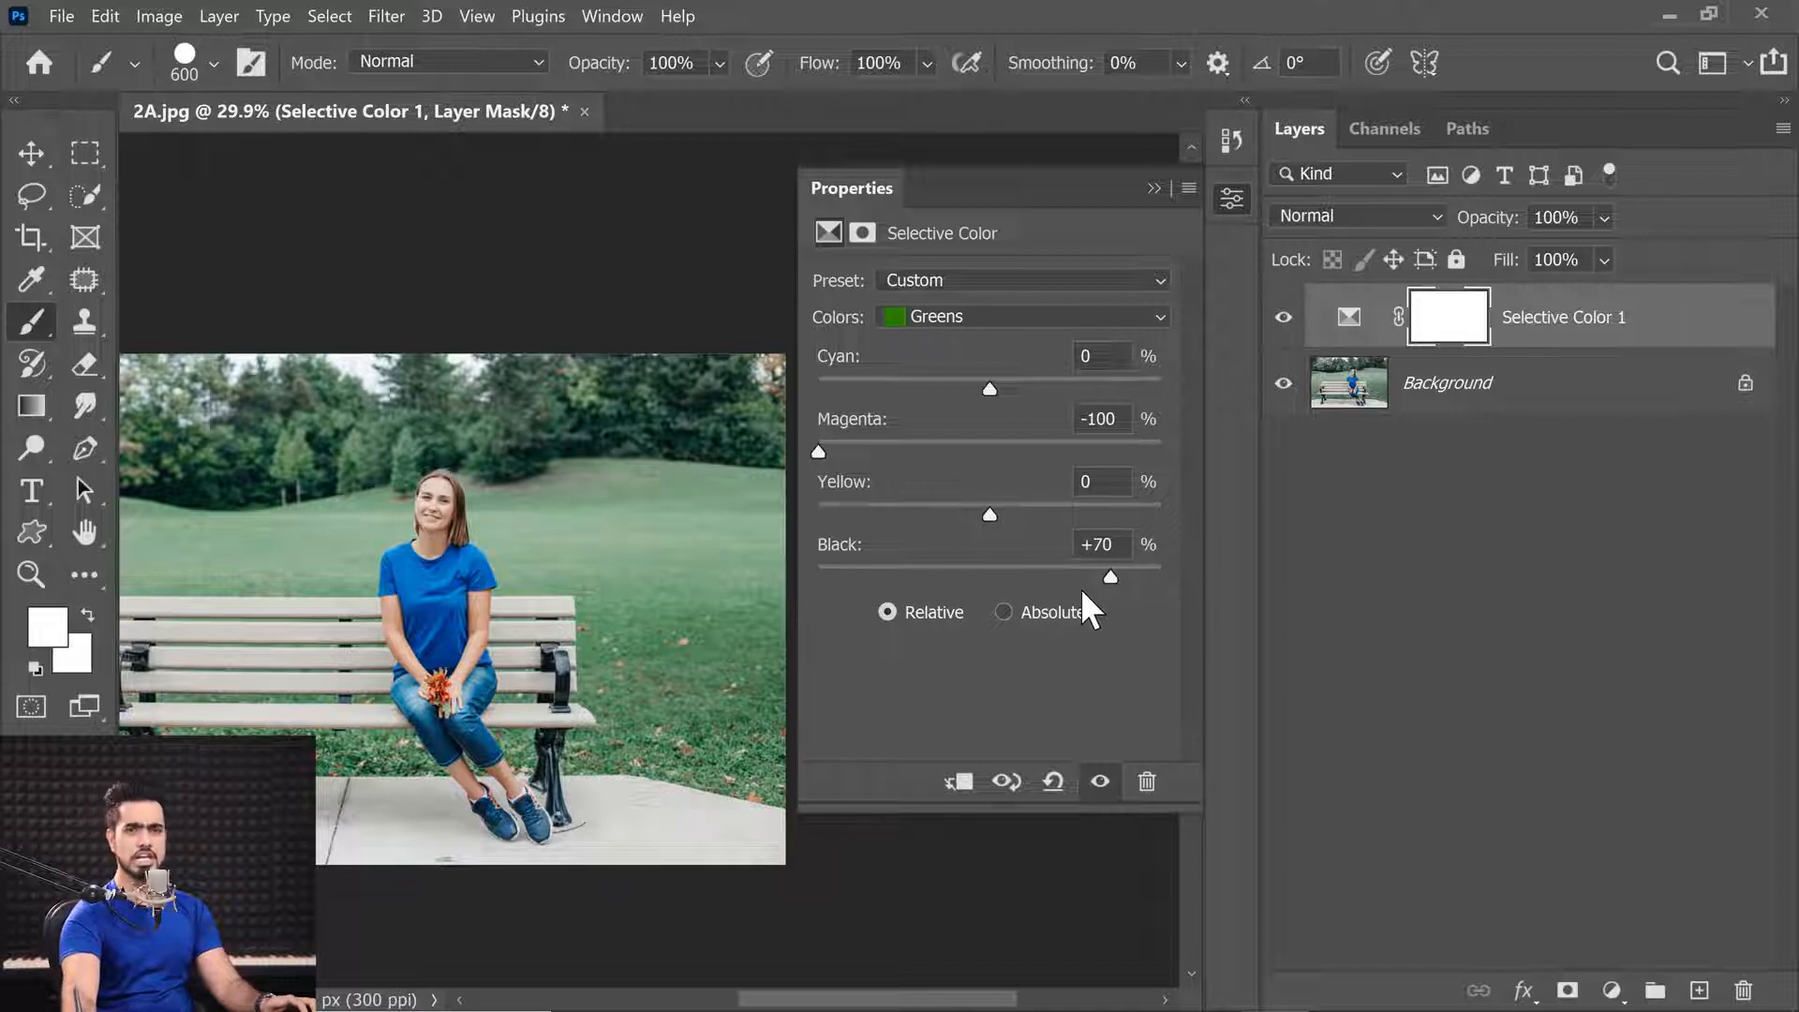
{"action": "left_click_drag", "start_coordinate": [1118, 576], "coordinate": [1127, 577]}
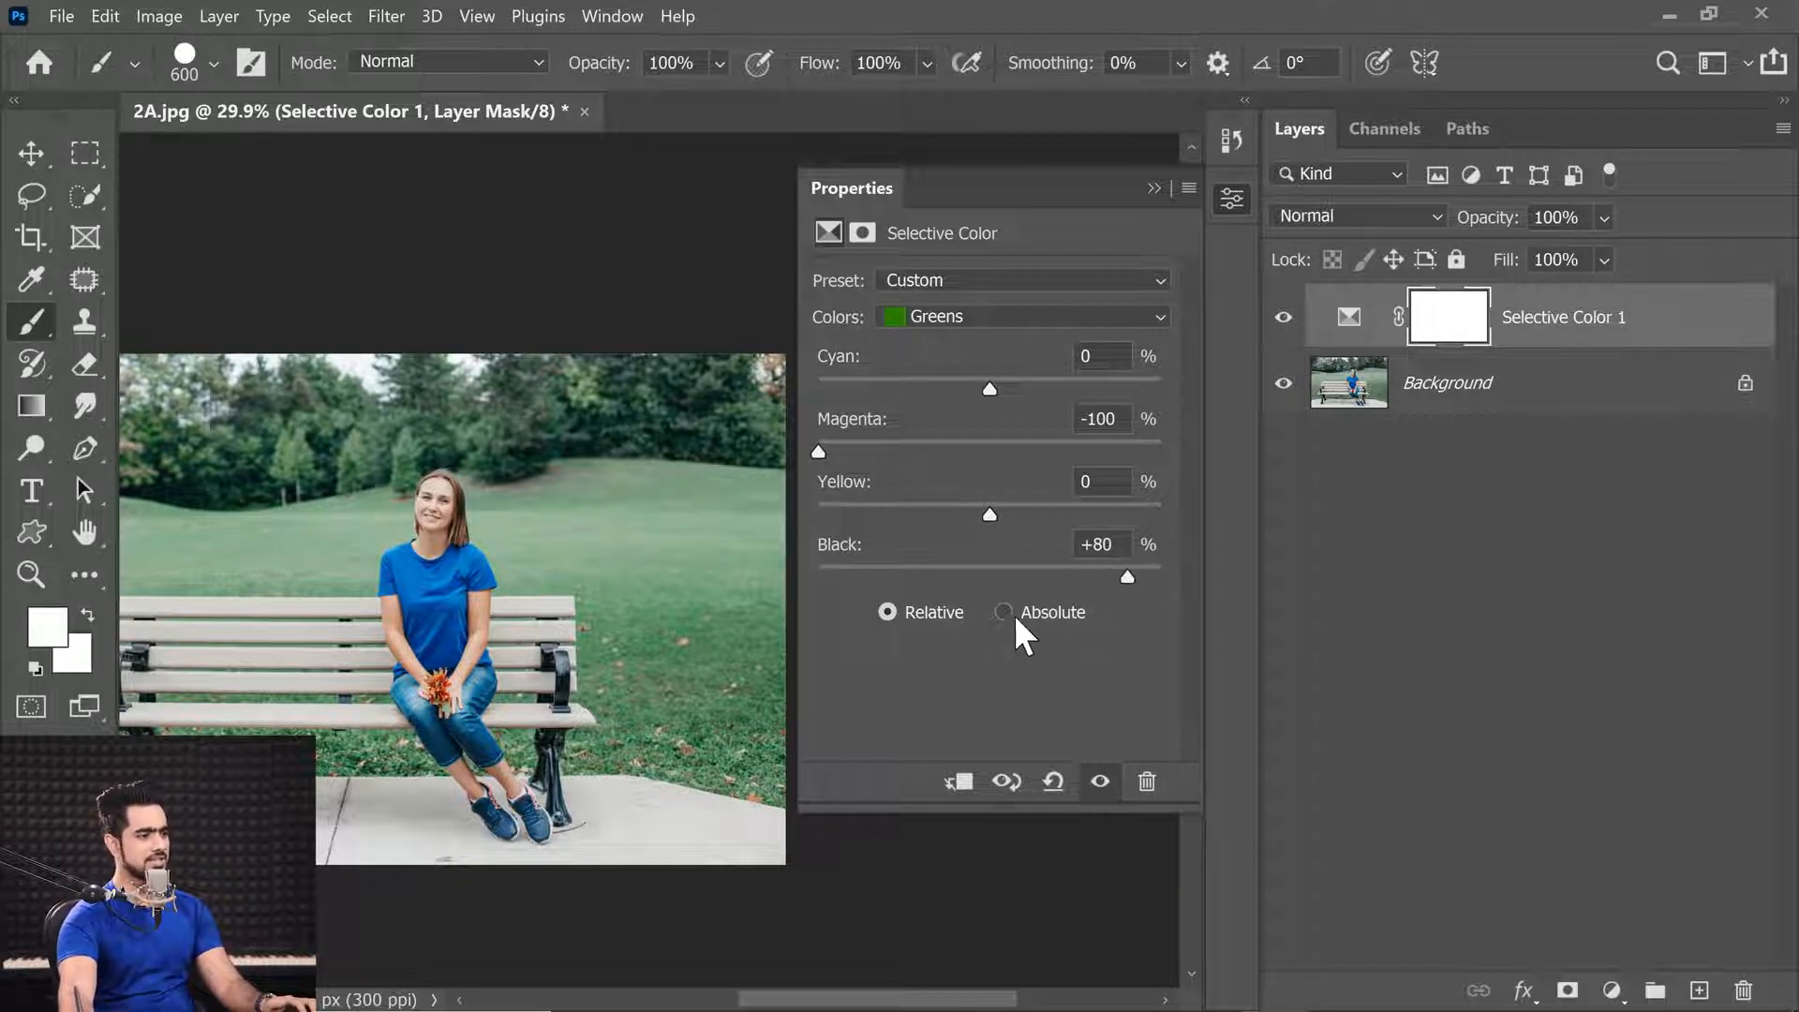
Step: Compare the Absolute and Relative methods, keep Absolute, and set the Greens' Black to +87% and Yellow to +100%
{"action": "left_click", "coordinate": [1001, 611]}
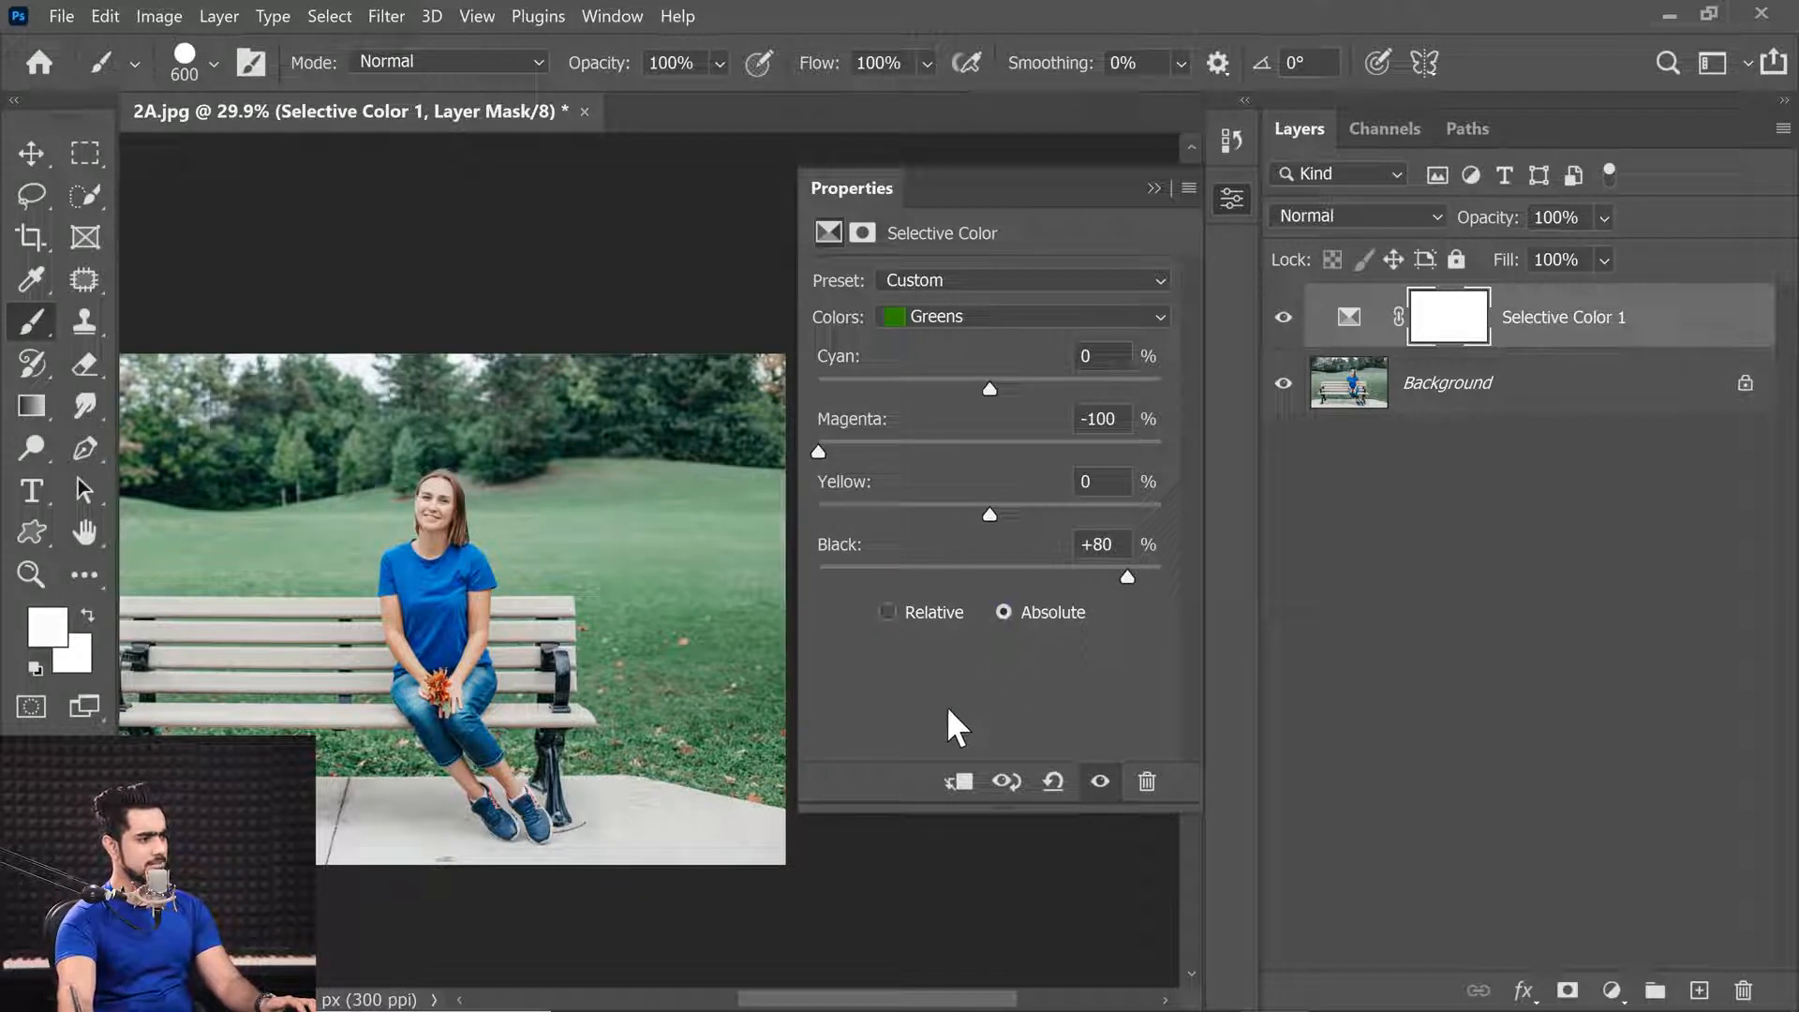
{"action": "left_click", "coordinate": [914, 611]}
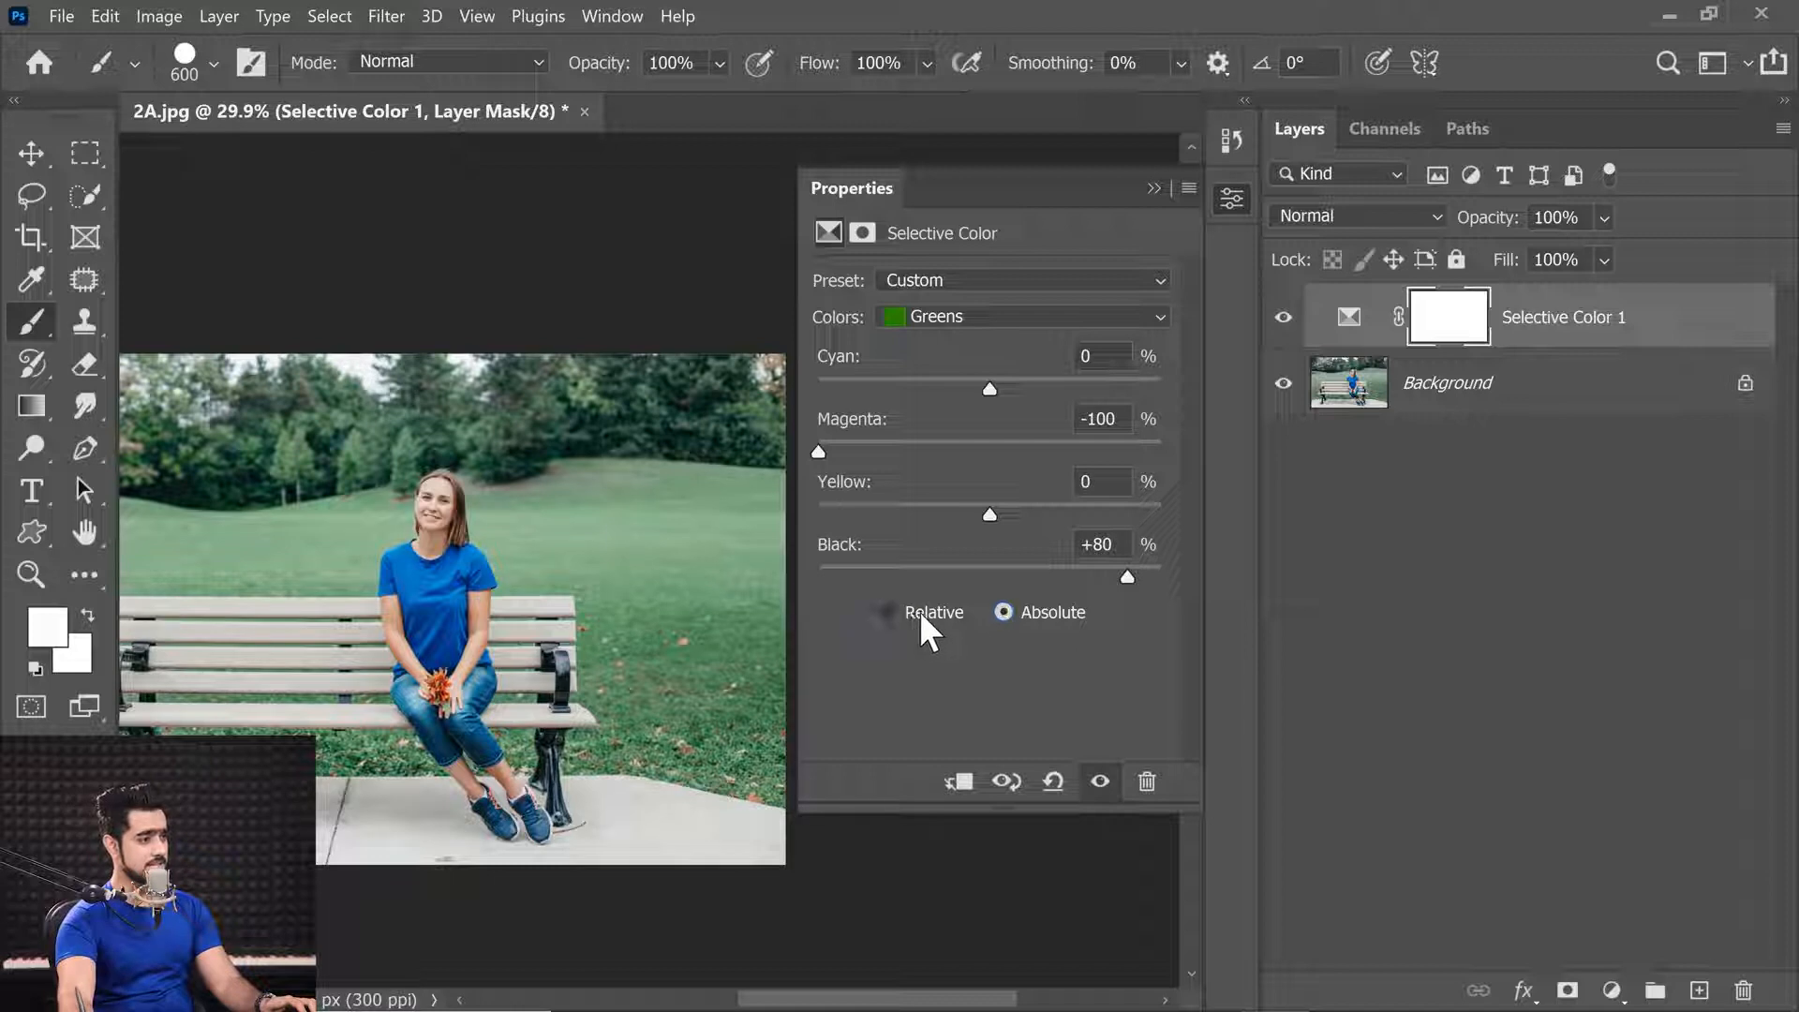
{"action": "left_click", "coordinate": [1023, 611]}
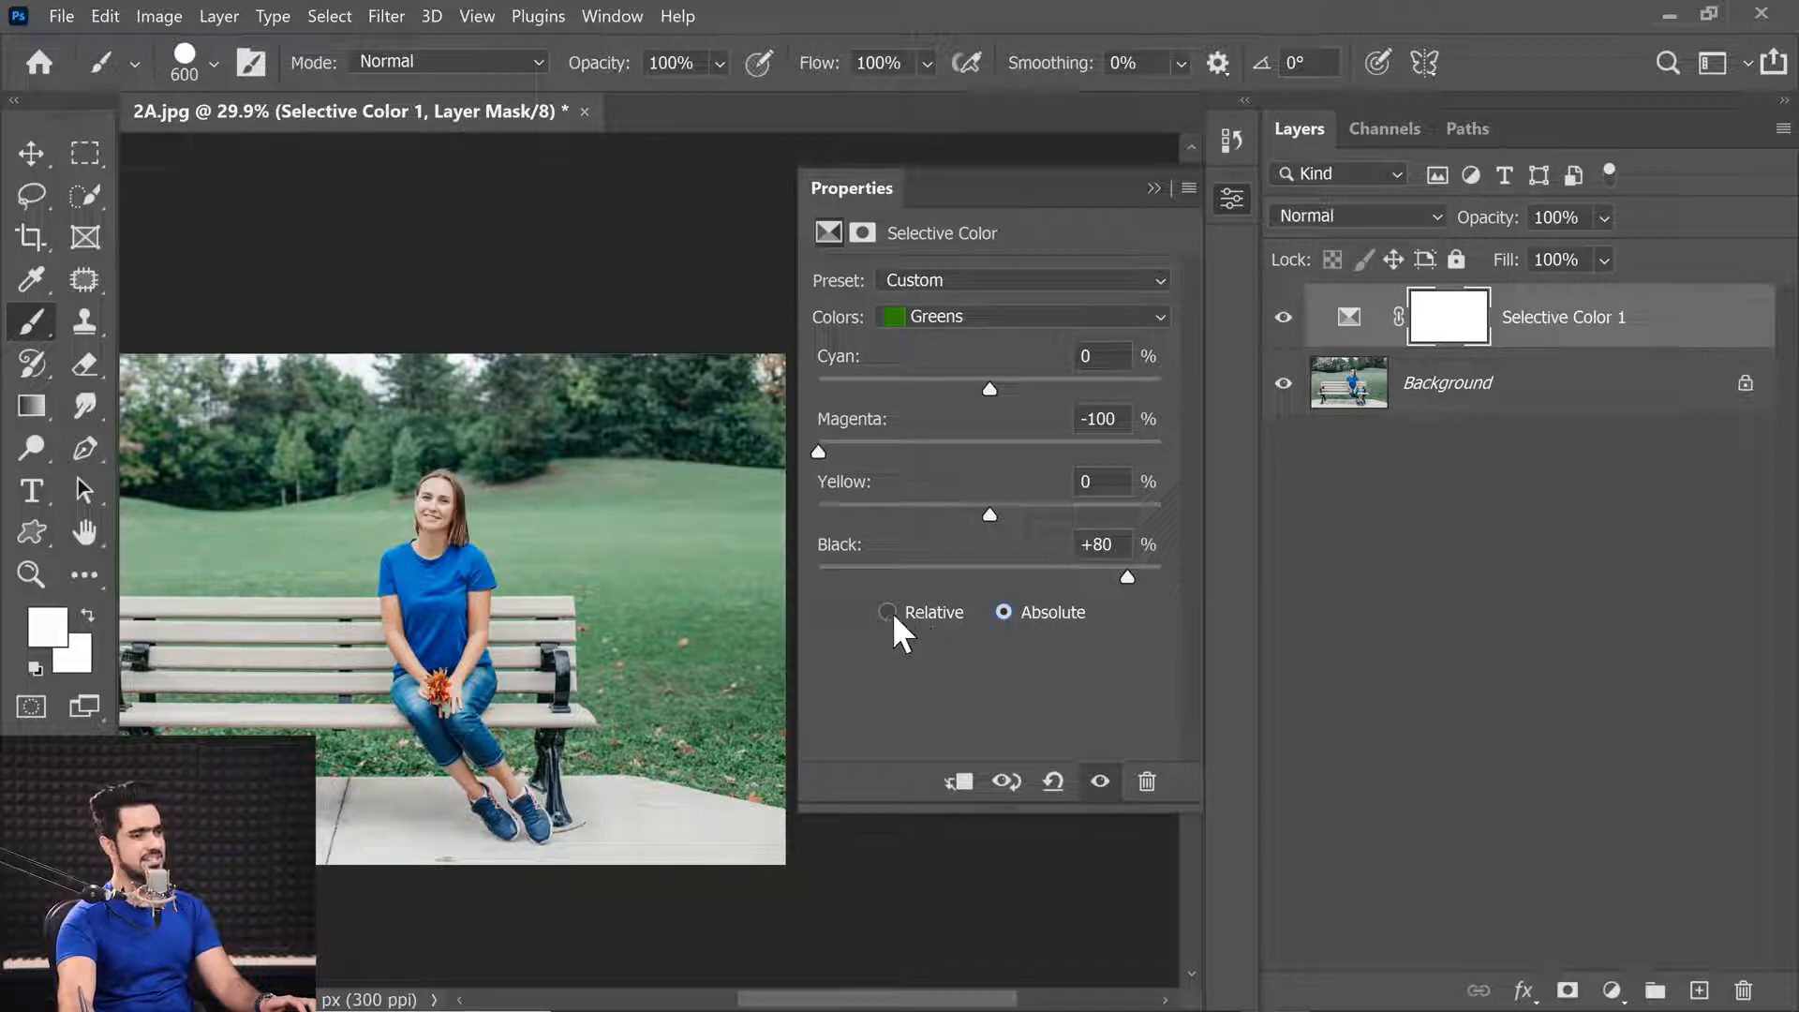
{"action": "left_click", "coordinate": [897, 613]}
{"action": "left_click", "coordinate": [1064, 610]}
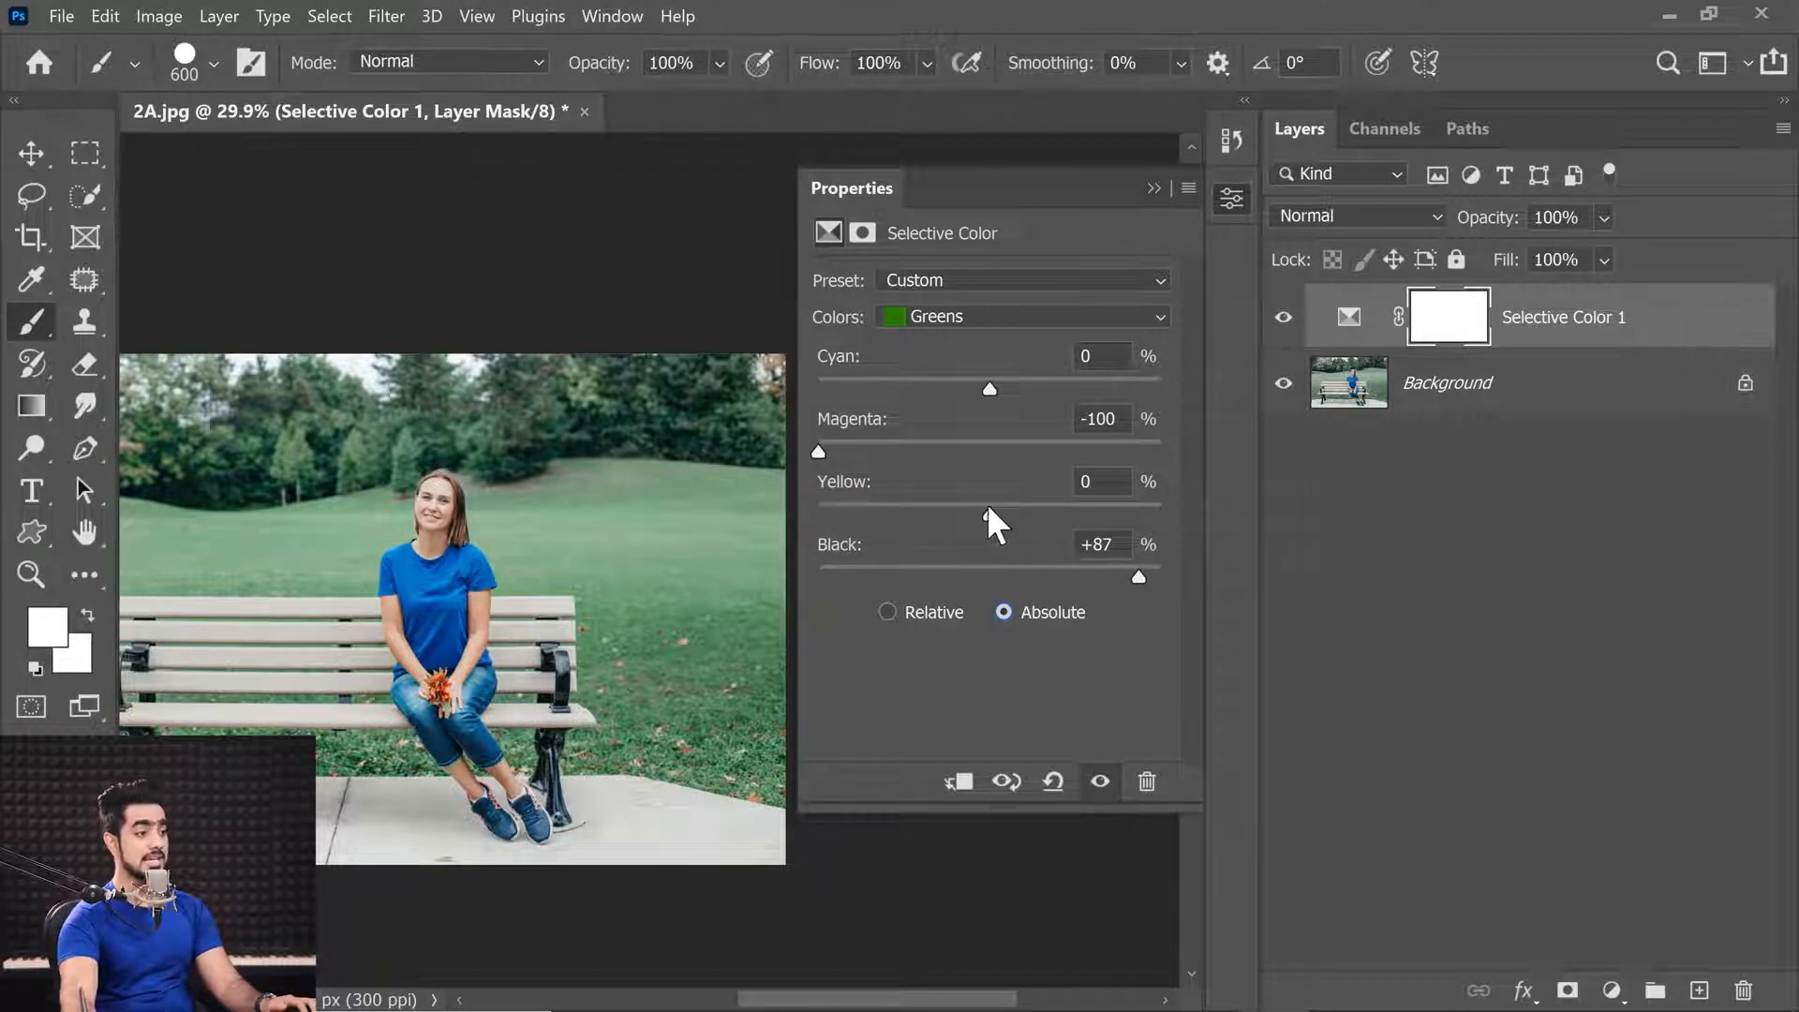
{"action": "left_click_drag", "start_coordinate": [987, 510], "coordinate": [1149, 489]}
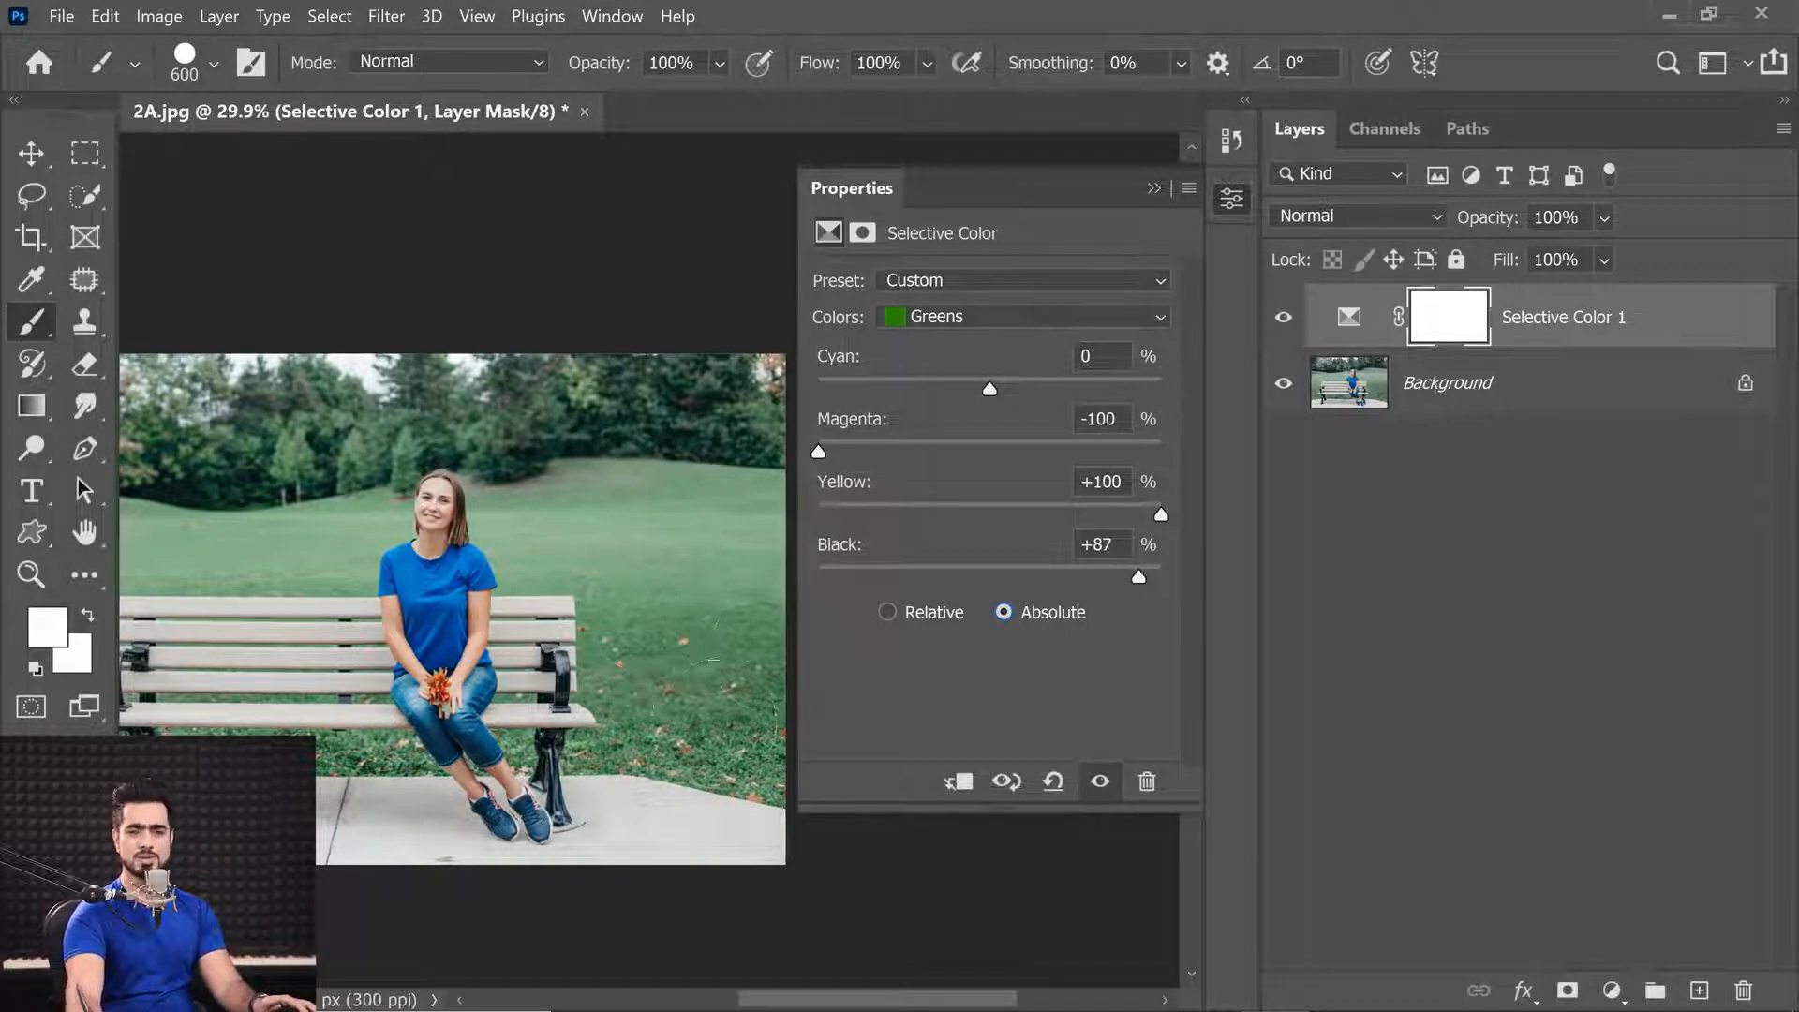
Step: Target the Yellows and set Cyan to +2%, Magenta to -100%, Yellow to +96% and Black to +84%, comparing with the adjustment layer hidden
{"action": "left_click", "coordinate": [984, 317]}
{"action": "left_click", "coordinate": [976, 370]}
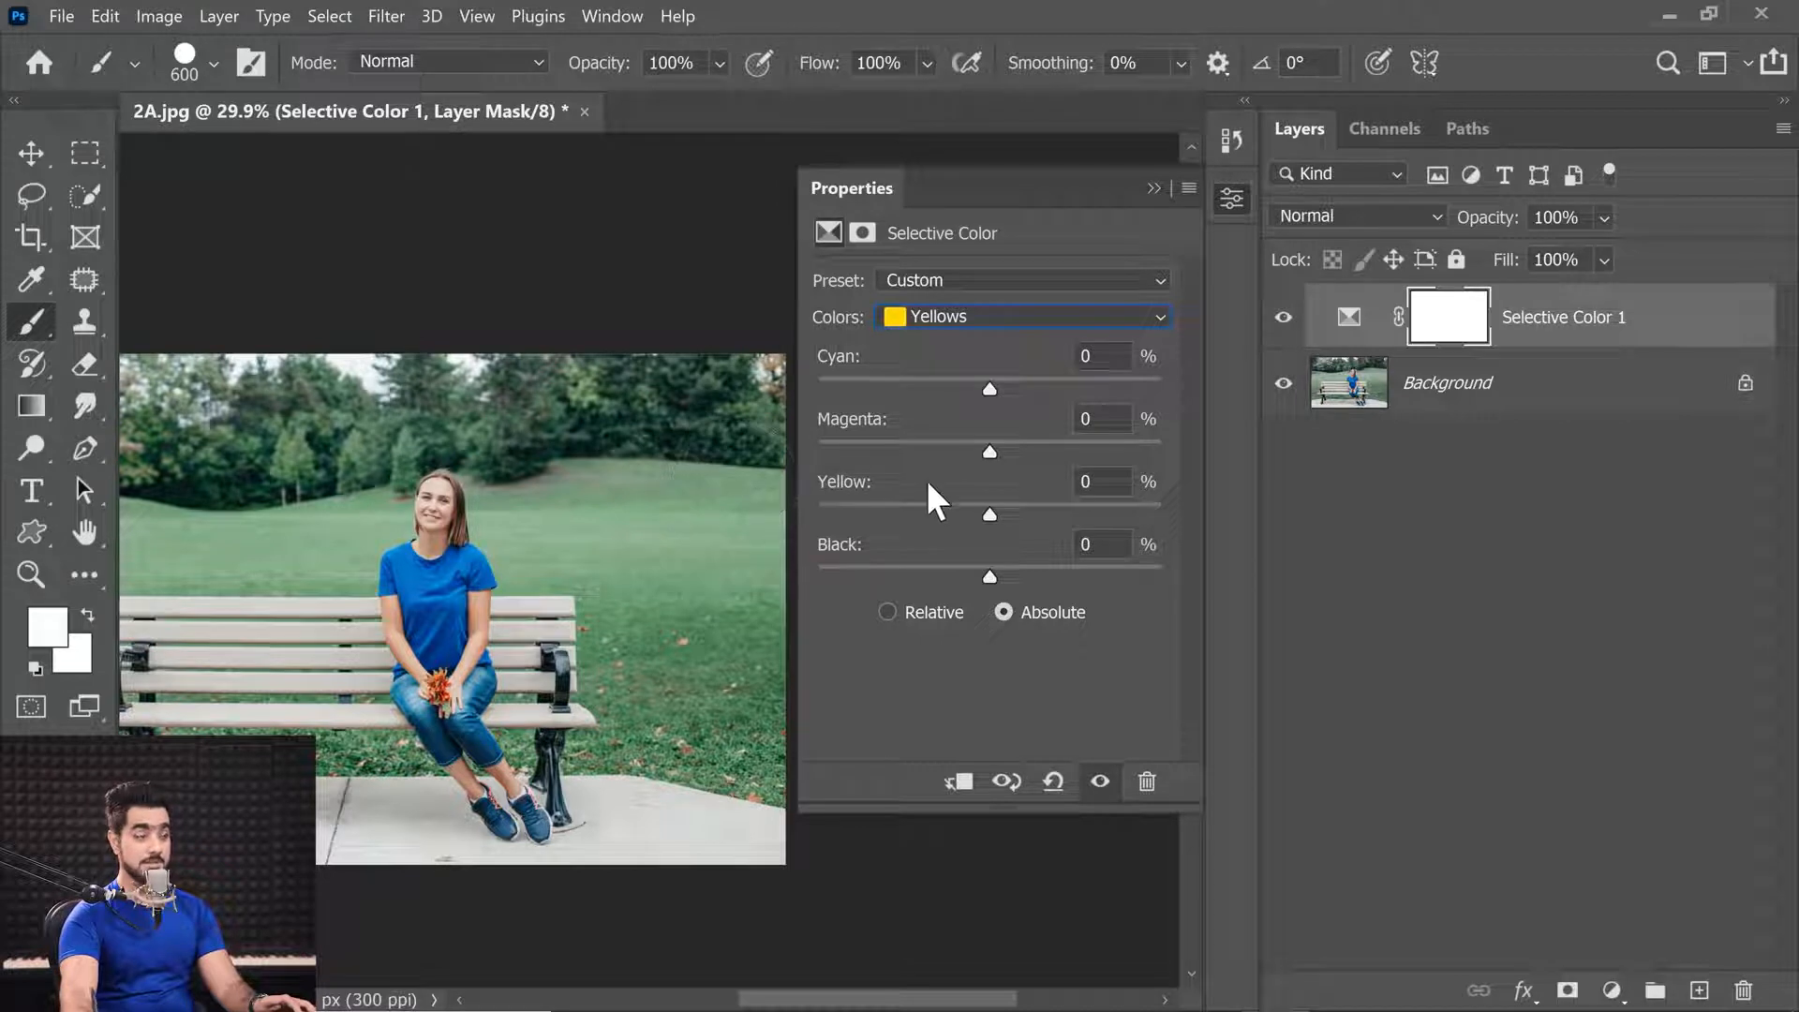
{"action": "left_click_drag", "start_coordinate": [991, 451], "coordinate": [818, 452]}
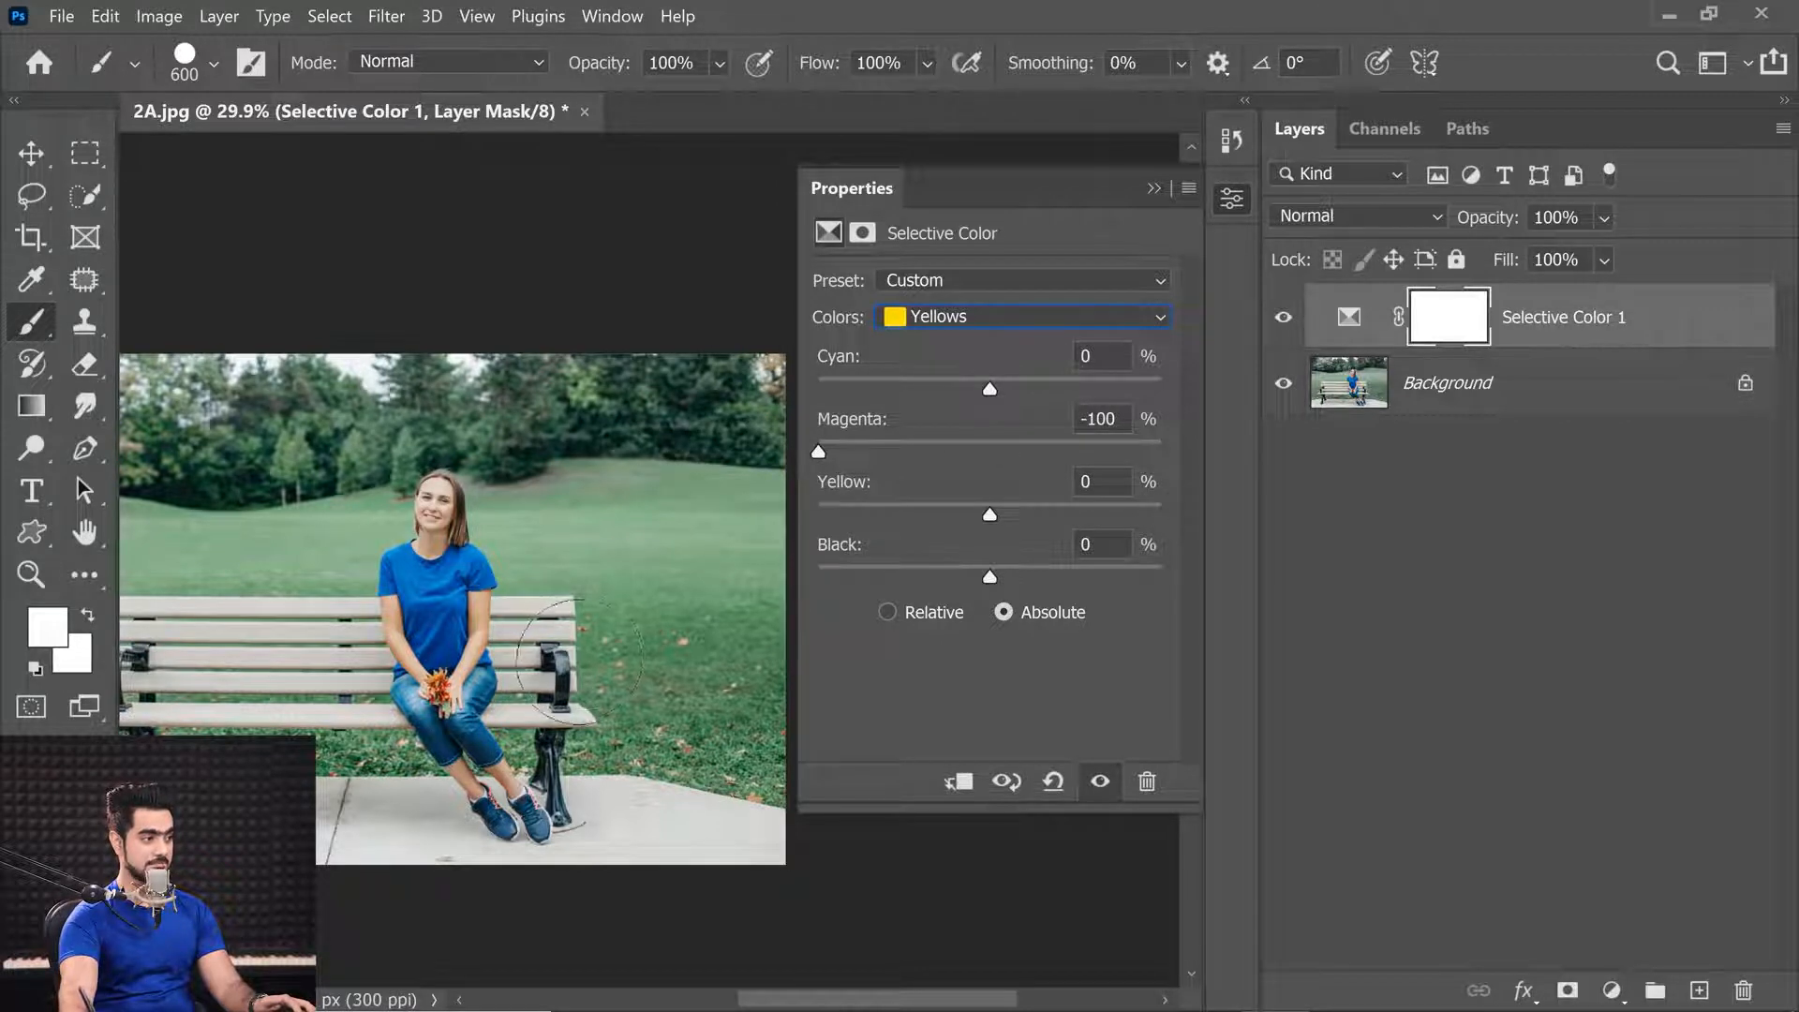
{"action": "left_click_drag", "start_coordinate": [991, 576], "coordinate": [1079, 570]}
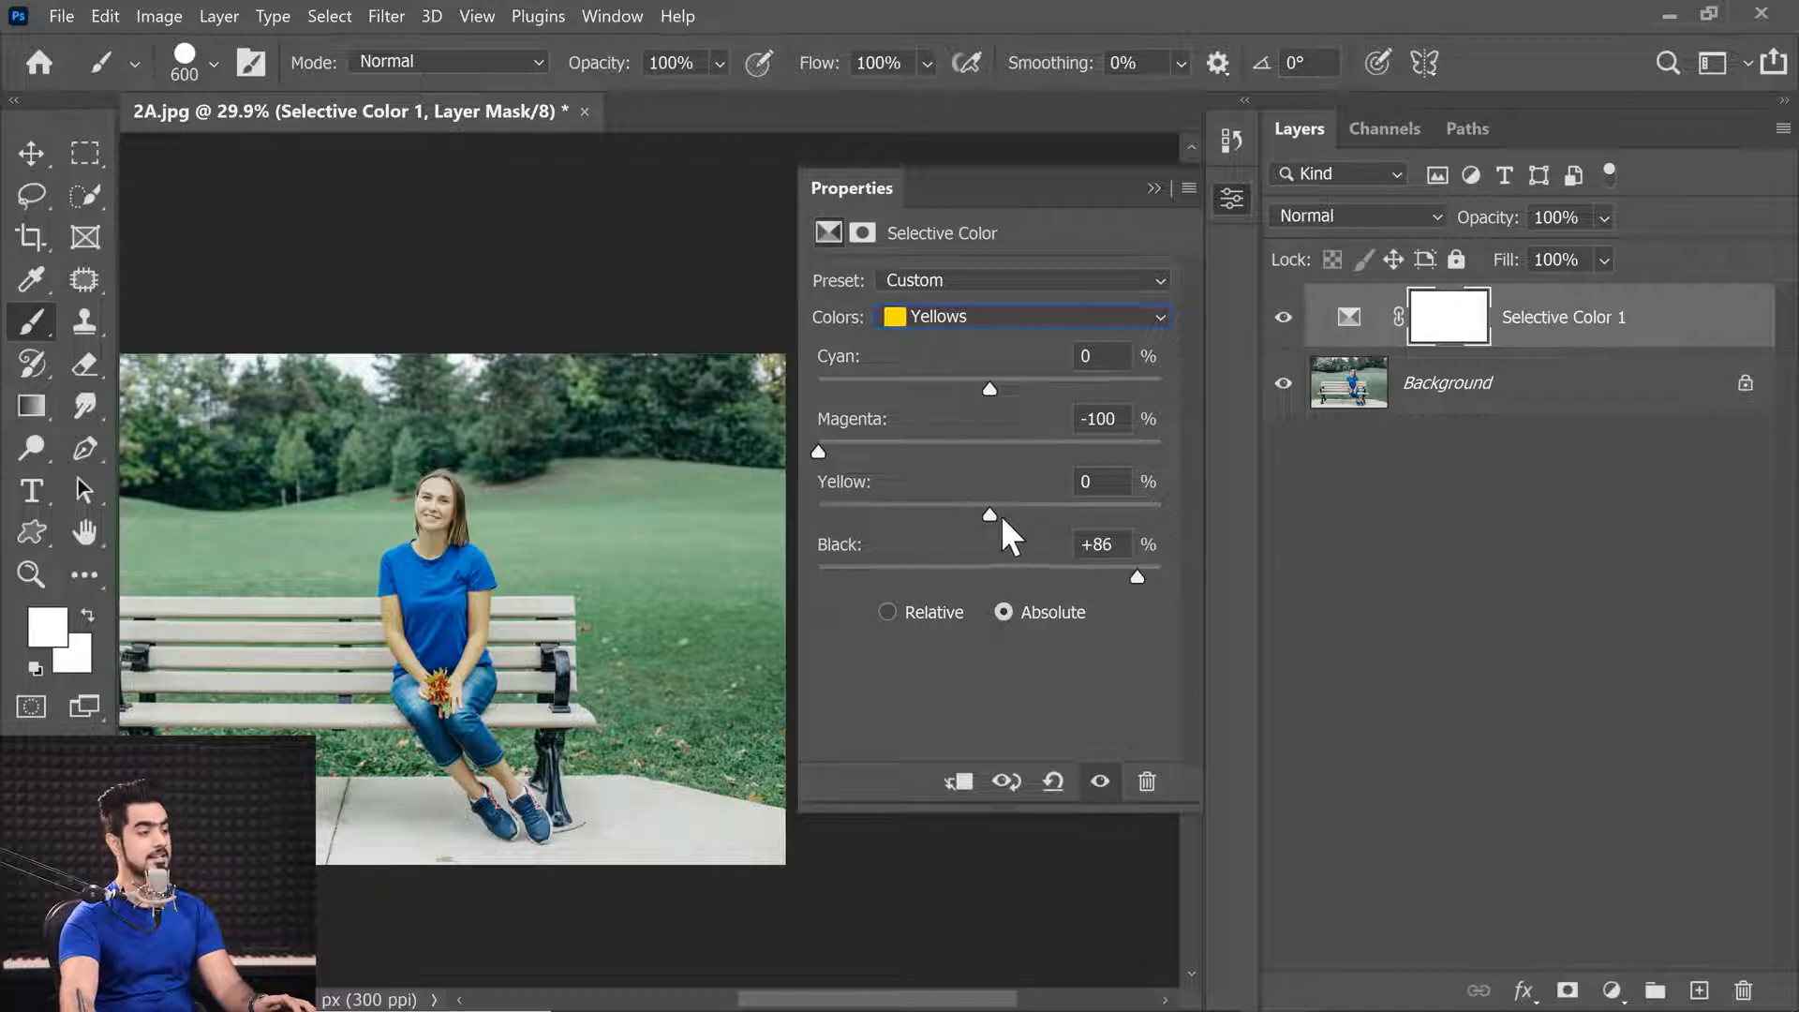
{"action": "left_click_drag", "start_coordinate": [991, 515], "coordinate": [1152, 515]}
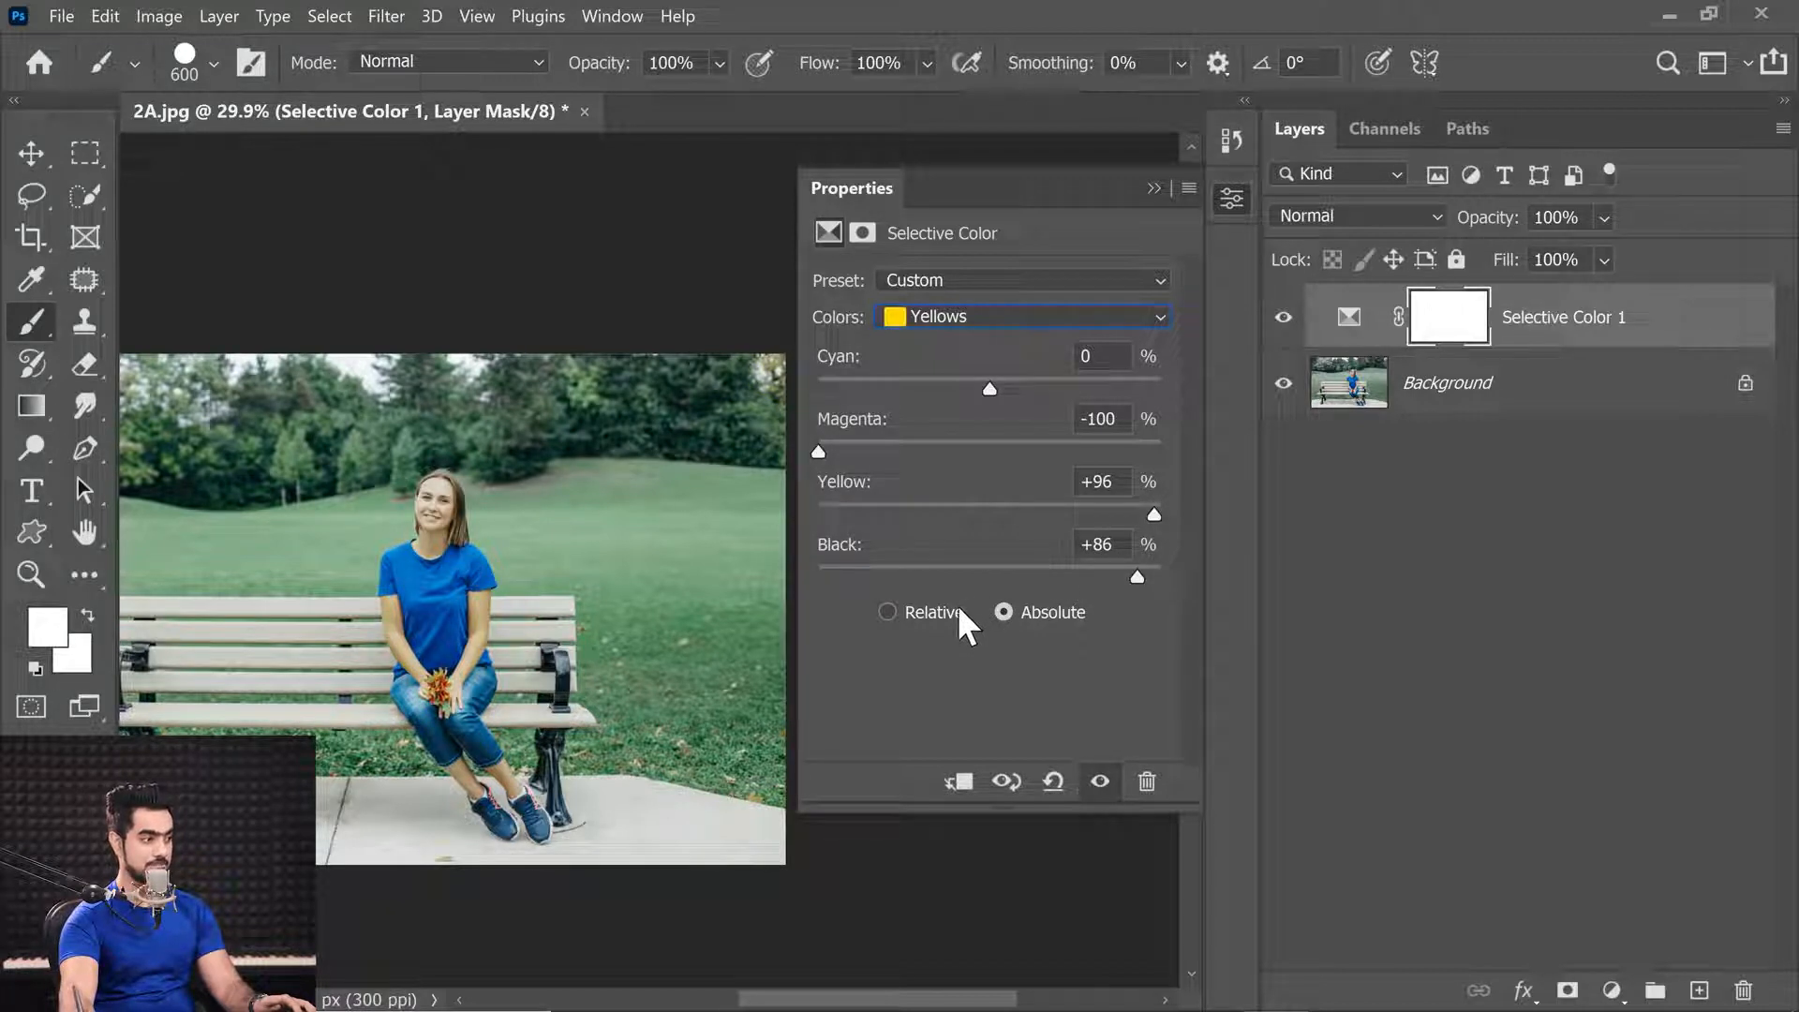
{"action": "mouse_move", "coordinate": [991, 388]}
{"action": "left_mouse_down"}
{"action": "mouse_move", "coordinate": [881, 398]}
{"action": "mouse_move", "coordinate": [1008, 386]}
{"action": "mouse_move", "coordinate": [919, 395]}
{"action": "mouse_move", "coordinate": [1008, 402]}
{"action": "mouse_move", "coordinate": [997, 417]}
{"action": "left_mouse_up"}
{"action": "left_click_drag", "start_coordinate": [454, 555], "coordinate": [529, 614]}
{"action": "left_click", "coordinate": [1284, 321]}
{"action": "left_click", "coordinate": [1281, 323]}
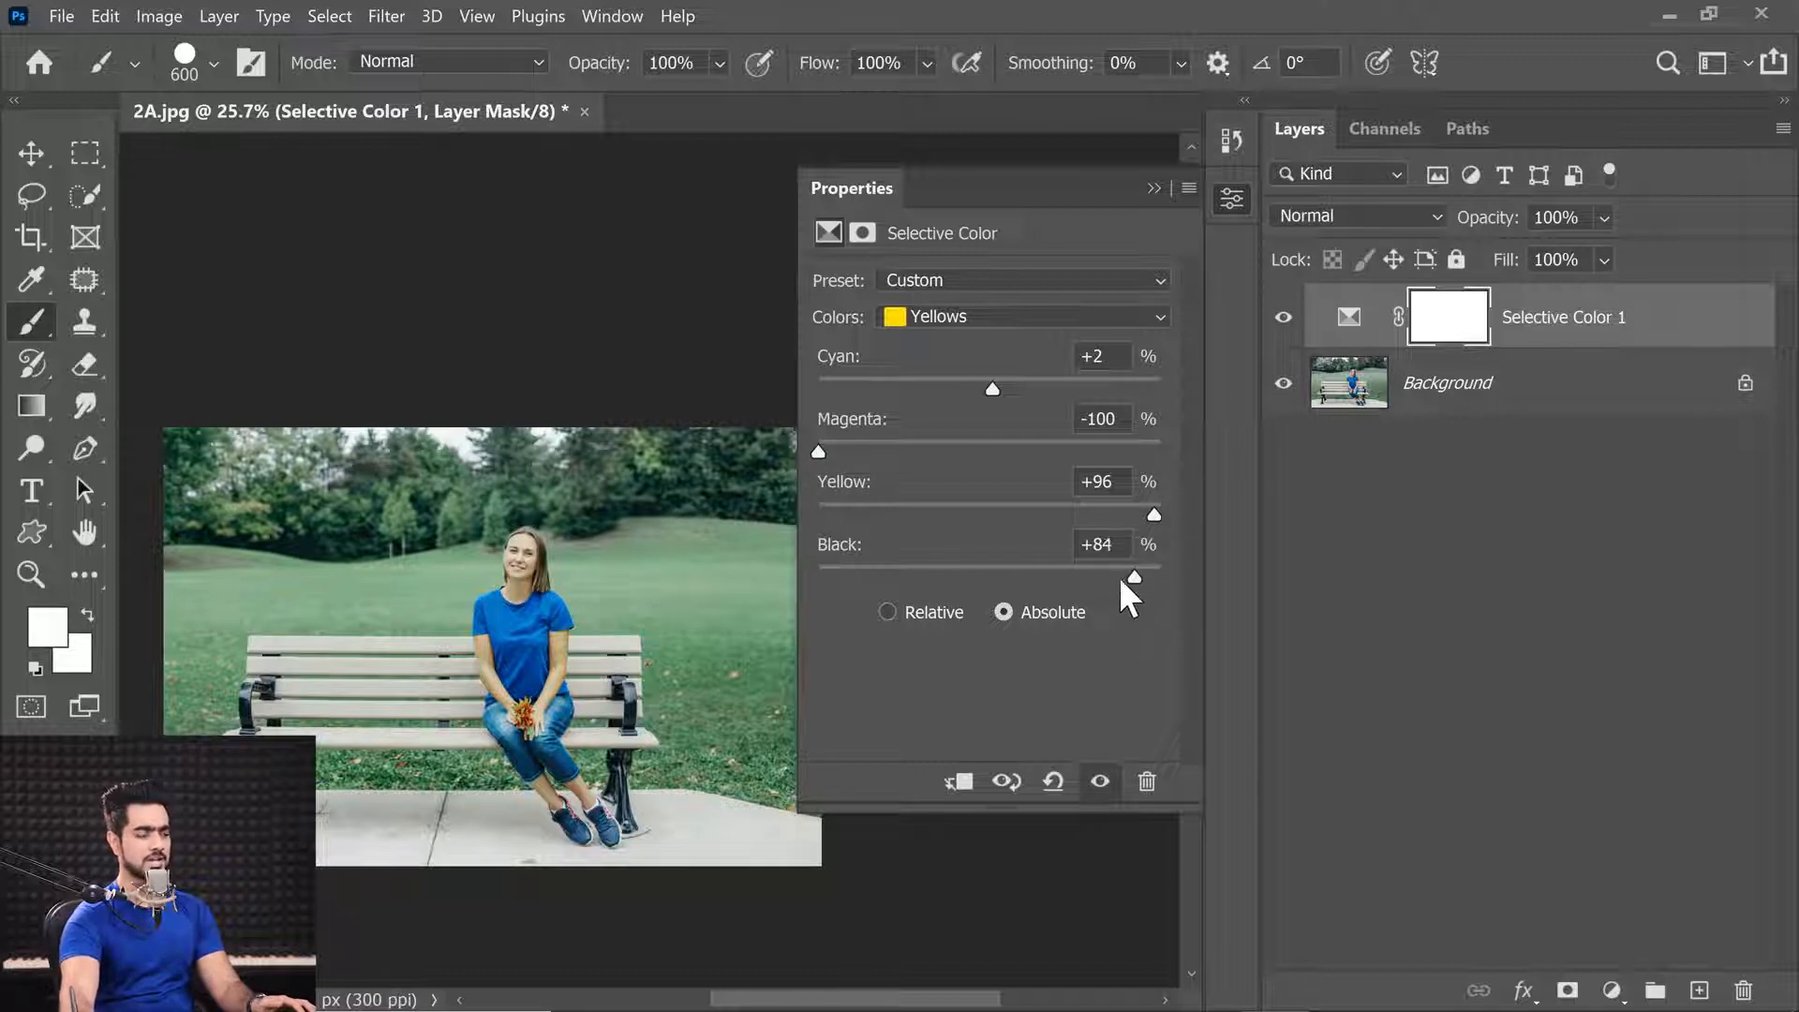
Step: Compare the Relative and Absolute methods, leave the adjustment on Relative and inspect the grass up close
{"action": "left_click", "coordinate": [914, 613]}
{"action": "left_click", "coordinate": [1030, 611]}
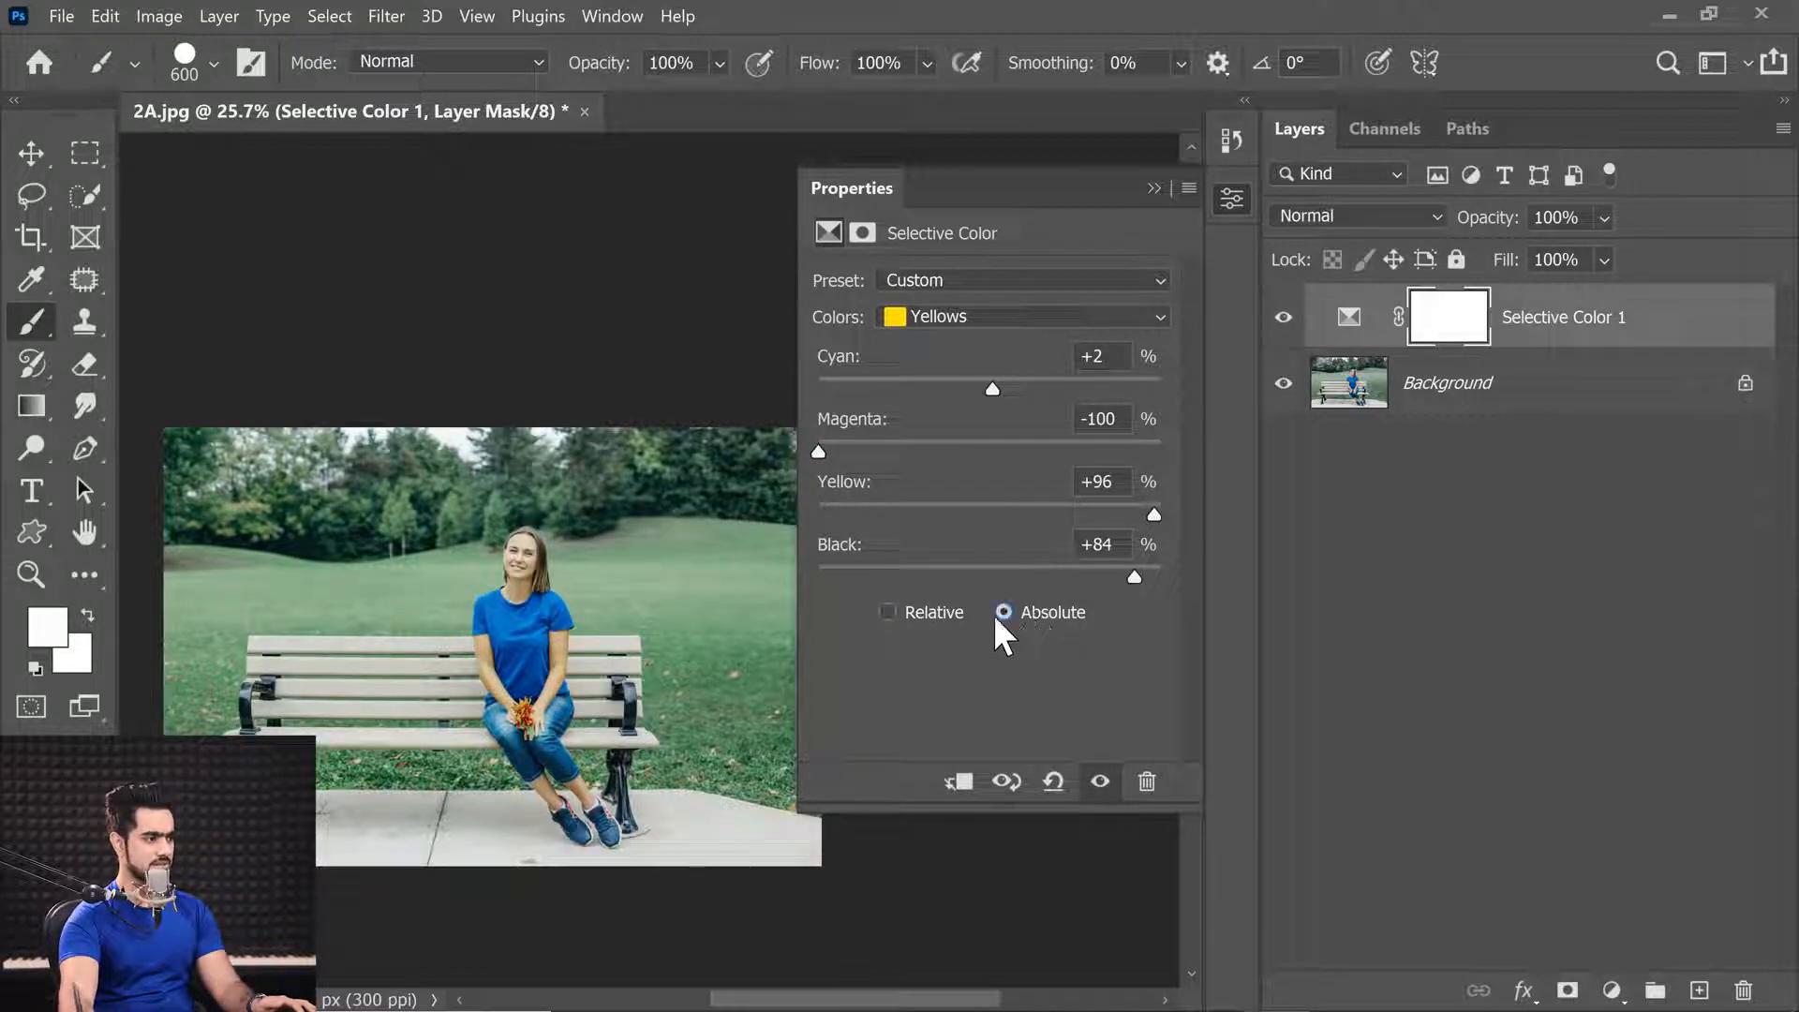
{"action": "left_click", "coordinate": [907, 613]}
{"action": "left_click", "coordinate": [1037, 610]}
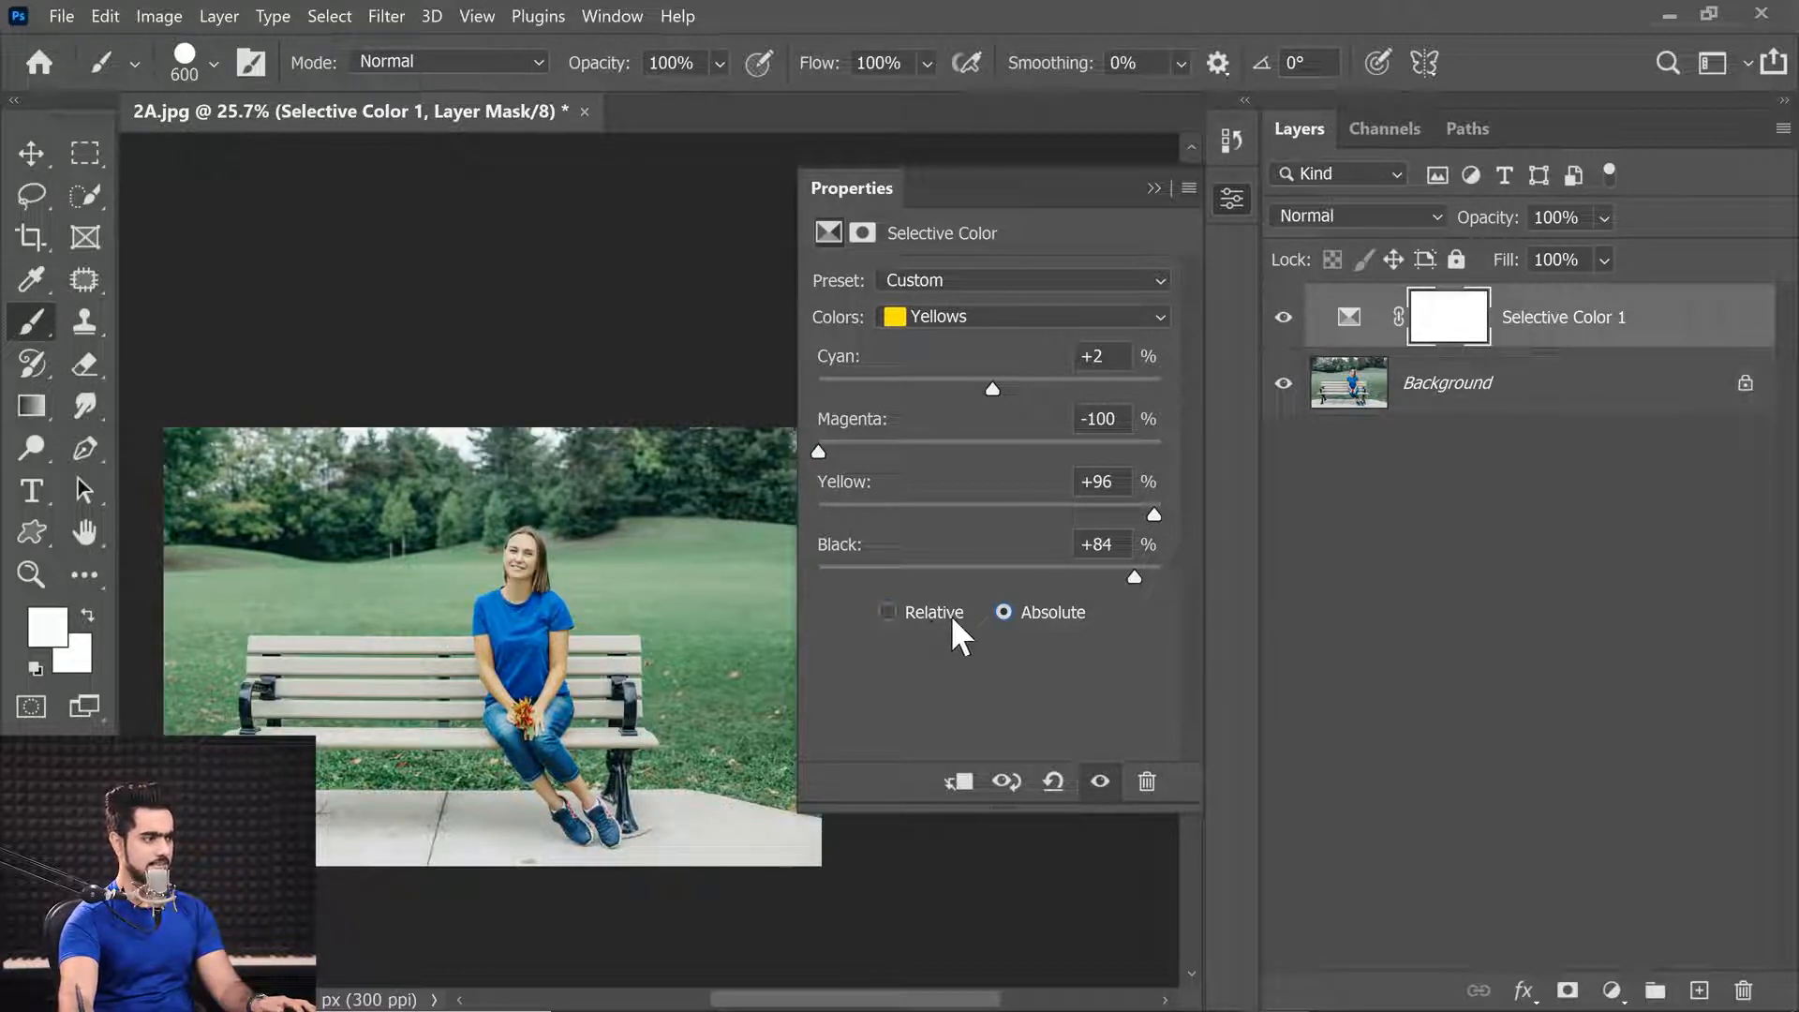
{"action": "left_click", "coordinate": [932, 615]}
{"action": "scroll", "coordinate": [693, 590], "scroll_direction": "up", "scroll_amount": 3}
{"action": "left_click_drag", "start_coordinate": [706, 590], "coordinate": [610, 618]}
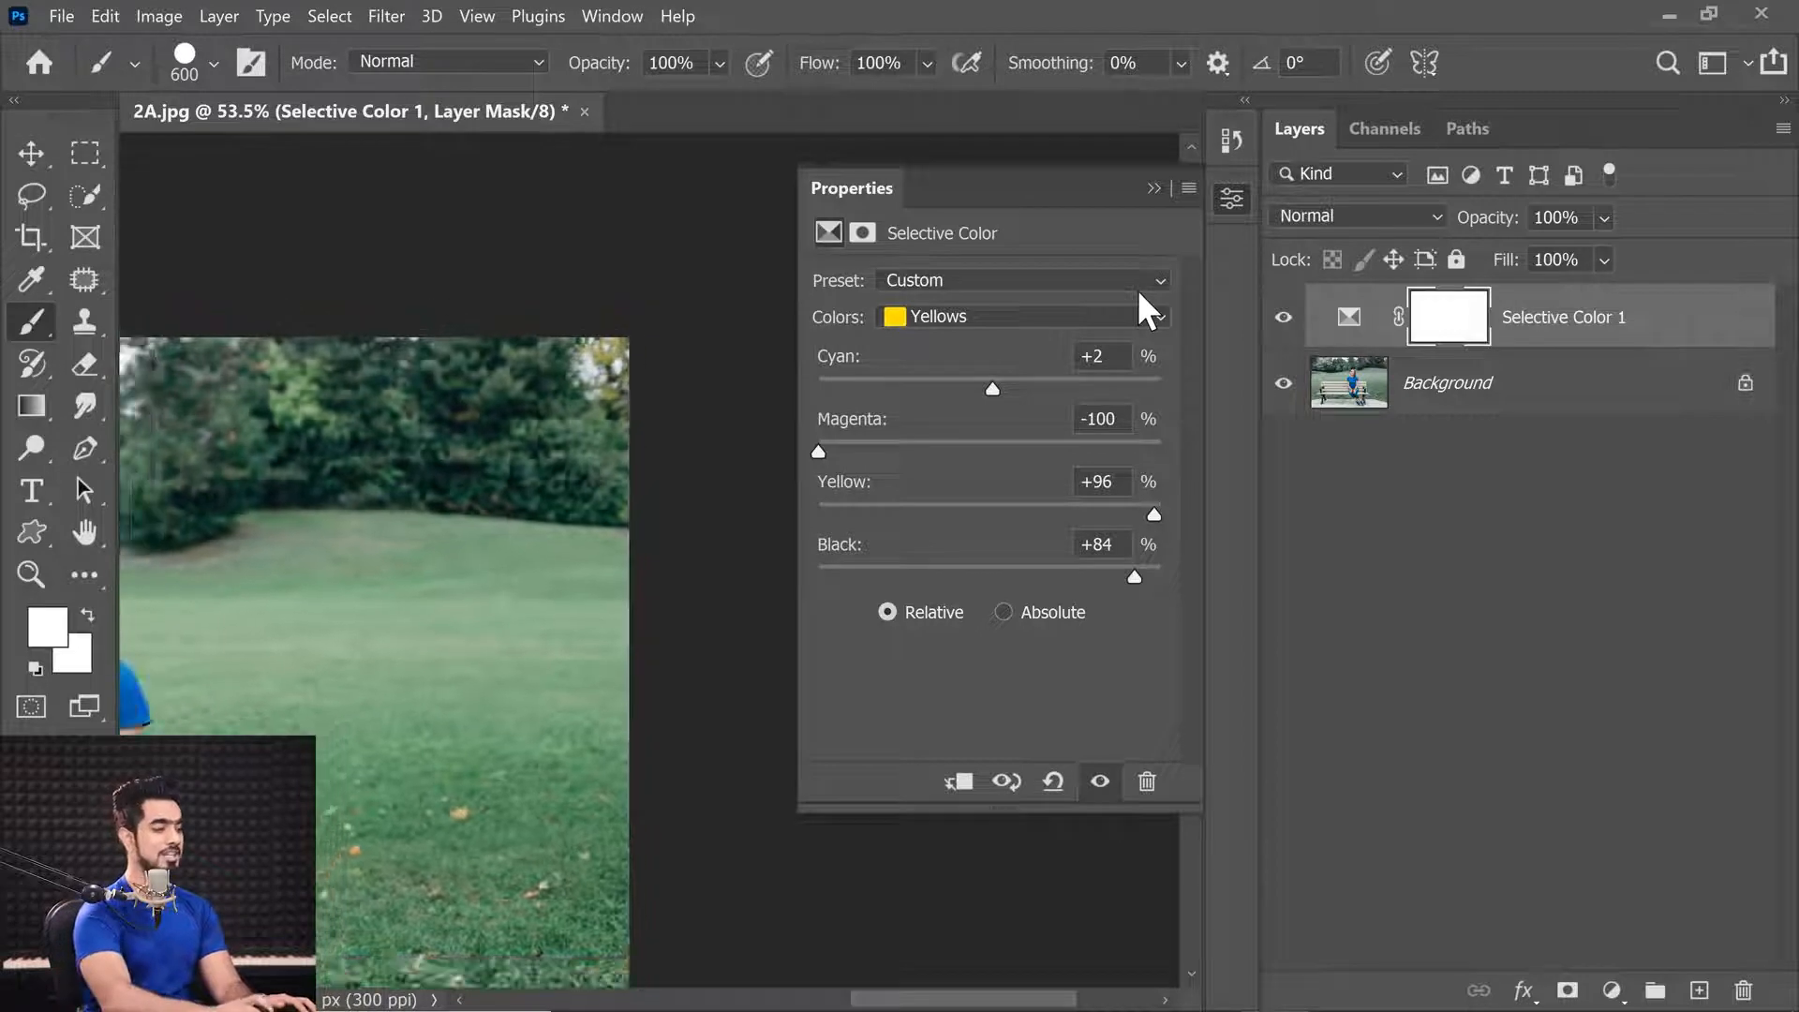
Step: Duplicate the Selective Color 1 adjustment layer and move the adjustment settings off the woman on the bench
{"action": "key", "text": "ctrl+0"}
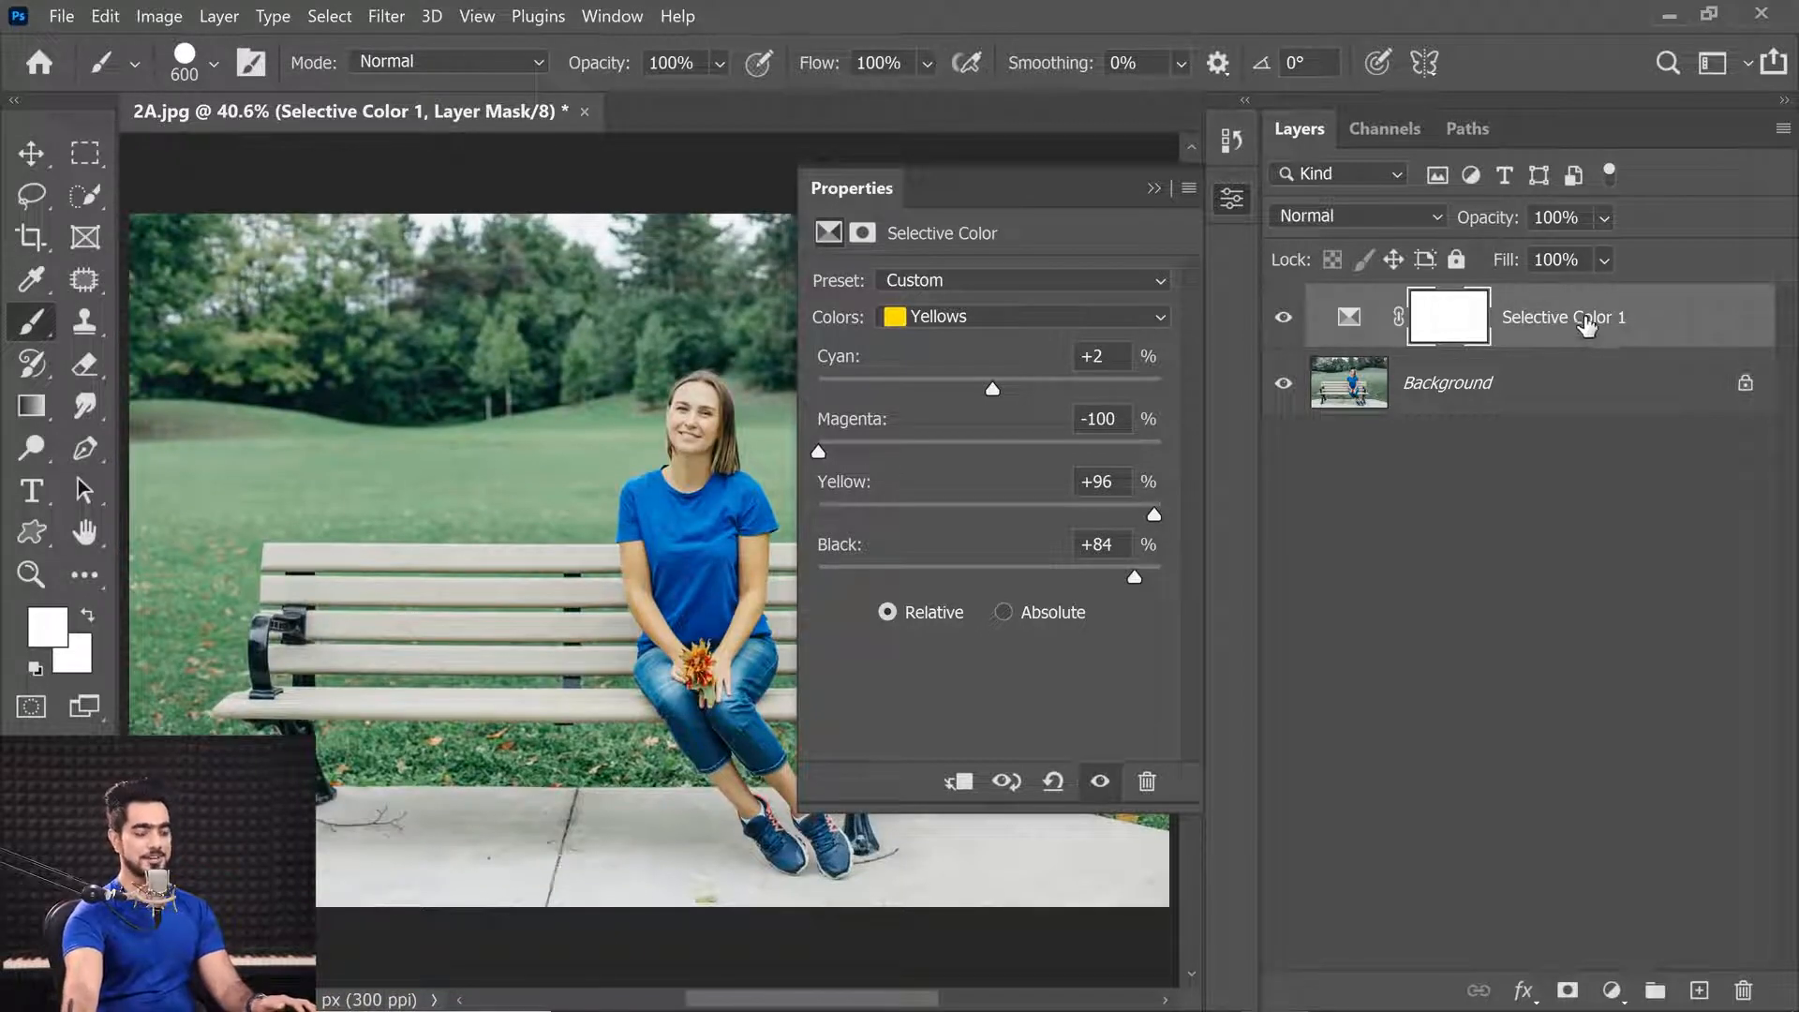
{"action": "key", "text": "ctrl+j"}
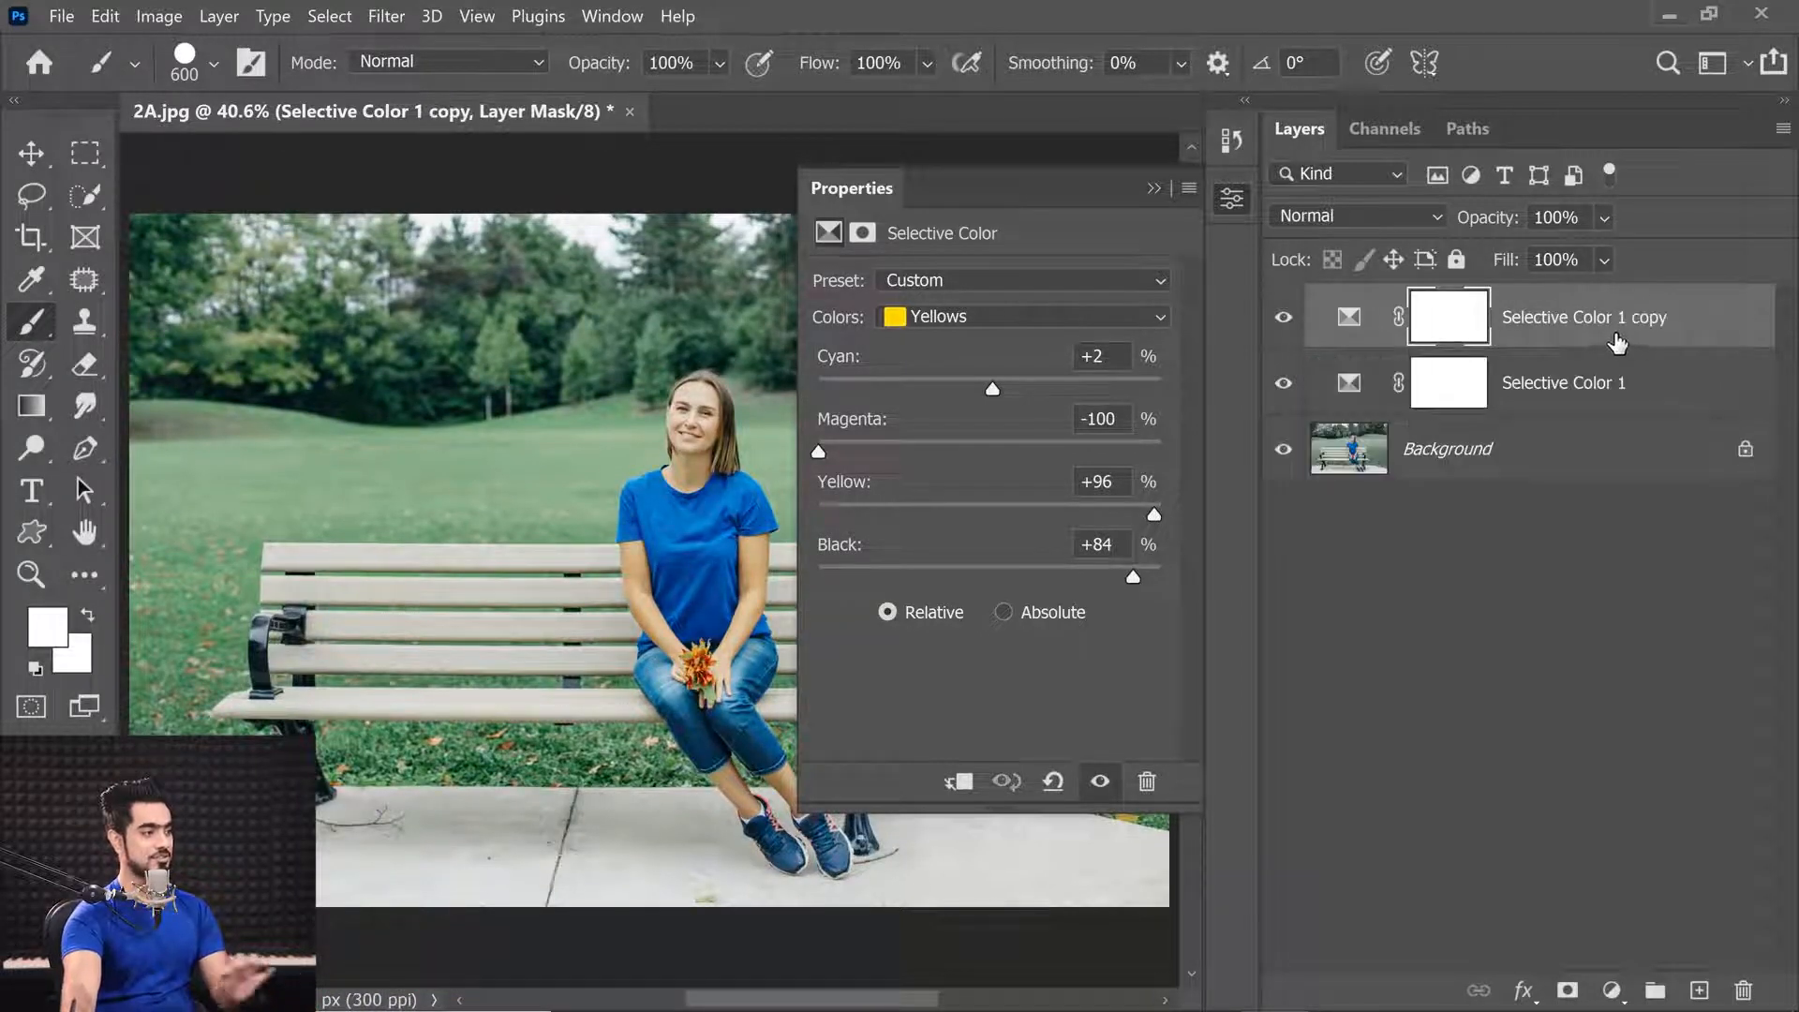
{"action": "left_click_drag", "start_coordinate": [1077, 189], "coordinate": [1191, 316]}
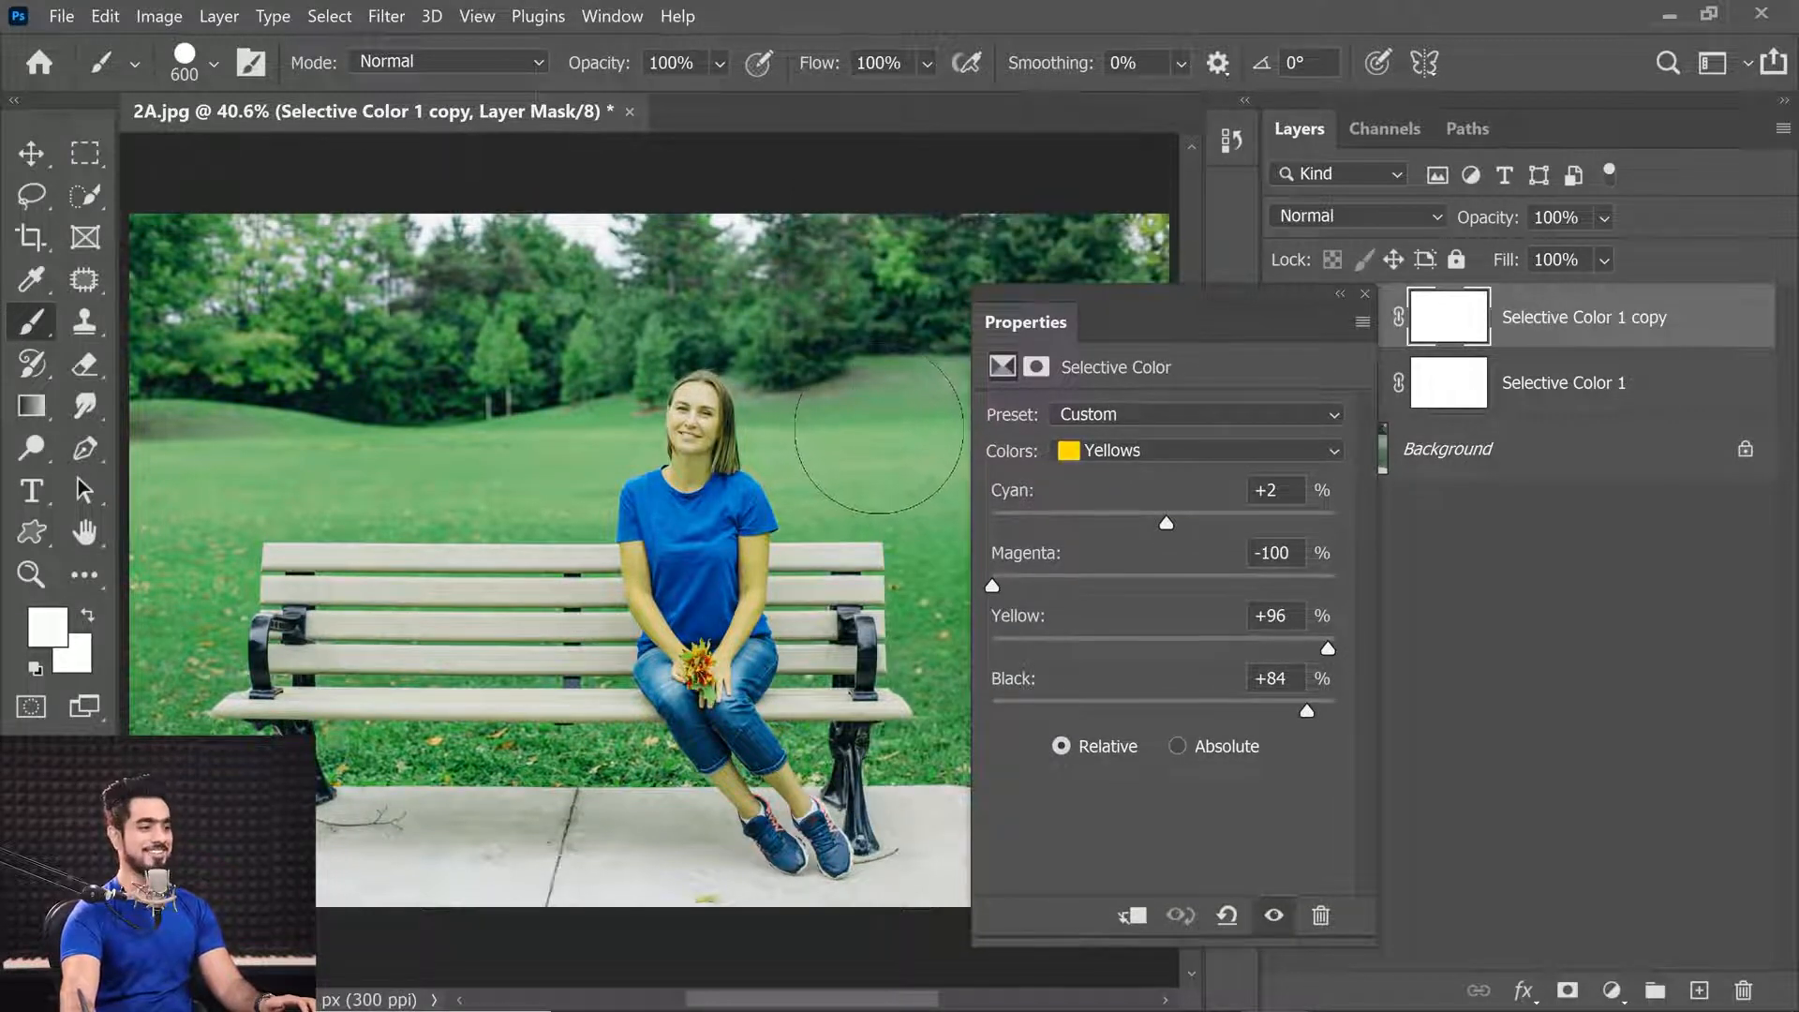
Step: In the copied Selective Color layer, set the Greens' Magenta to -11%, Yellow to +100% and Black to +100%
{"action": "left_click_drag", "start_coordinate": [1160, 319], "coordinate": [1139, 386]}
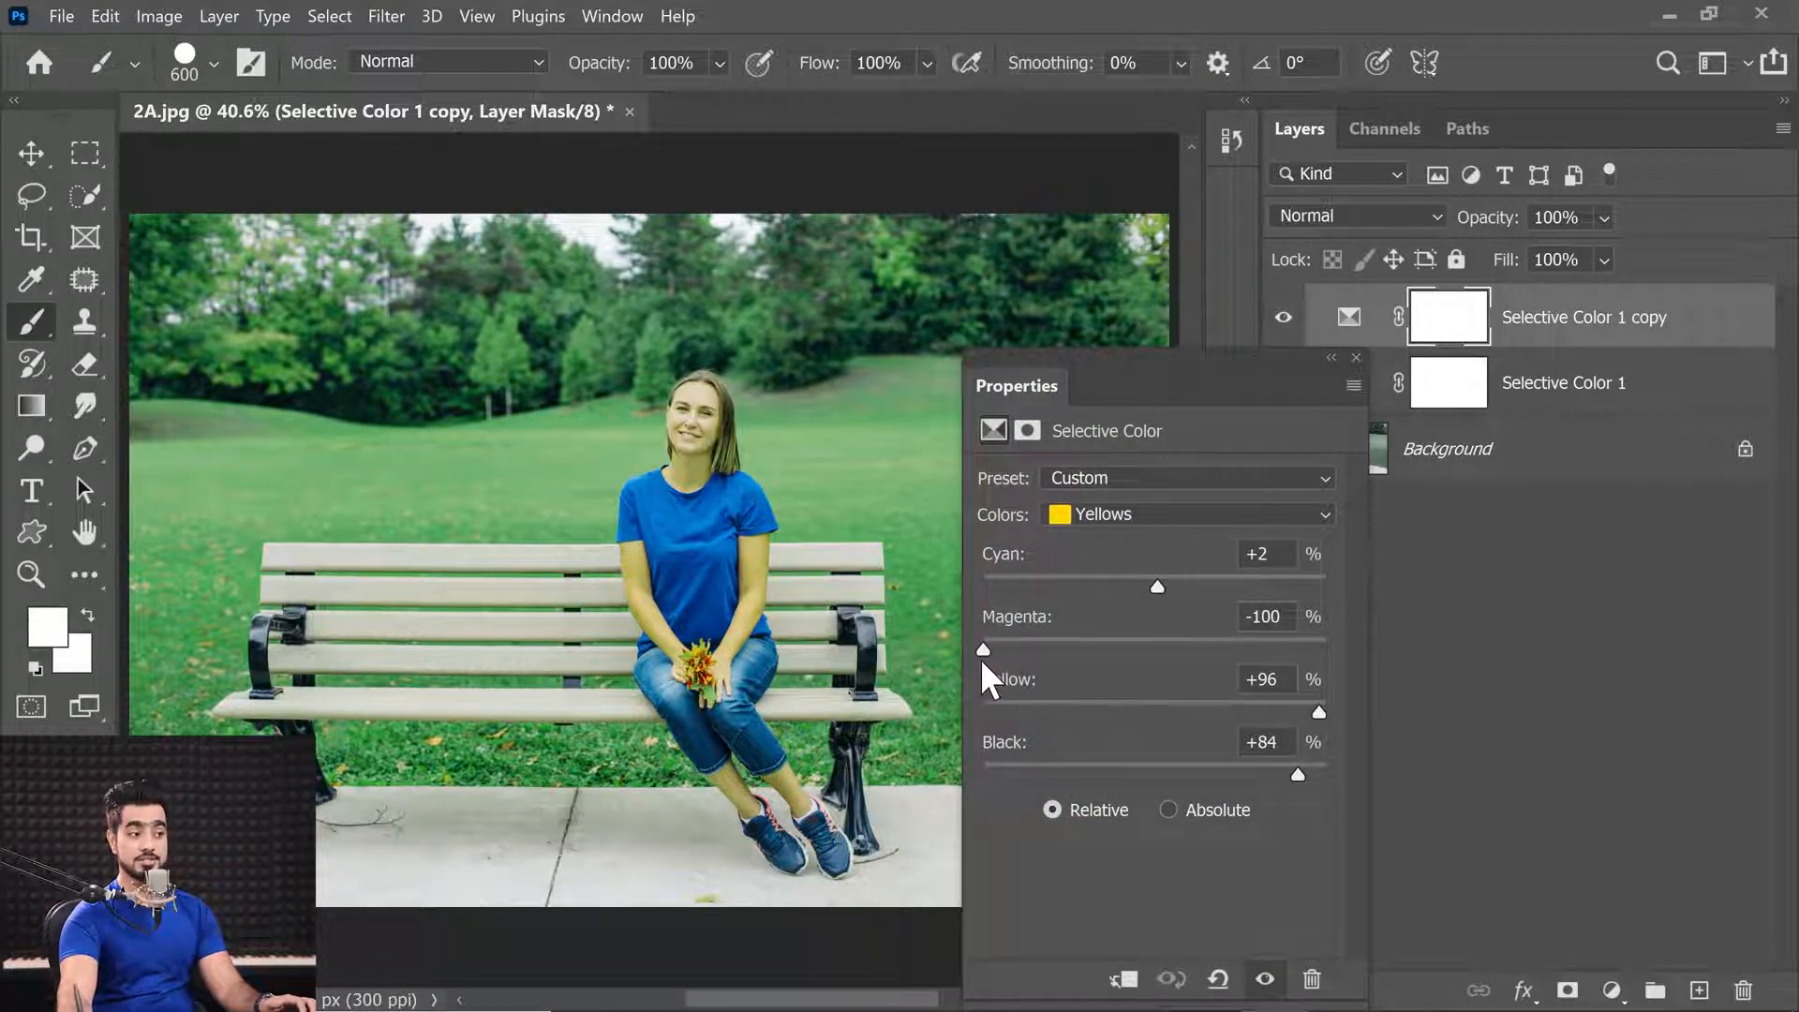
{"action": "left_click", "coordinate": [1128, 513]}
{"action": "left_click", "coordinate": [1119, 593]}
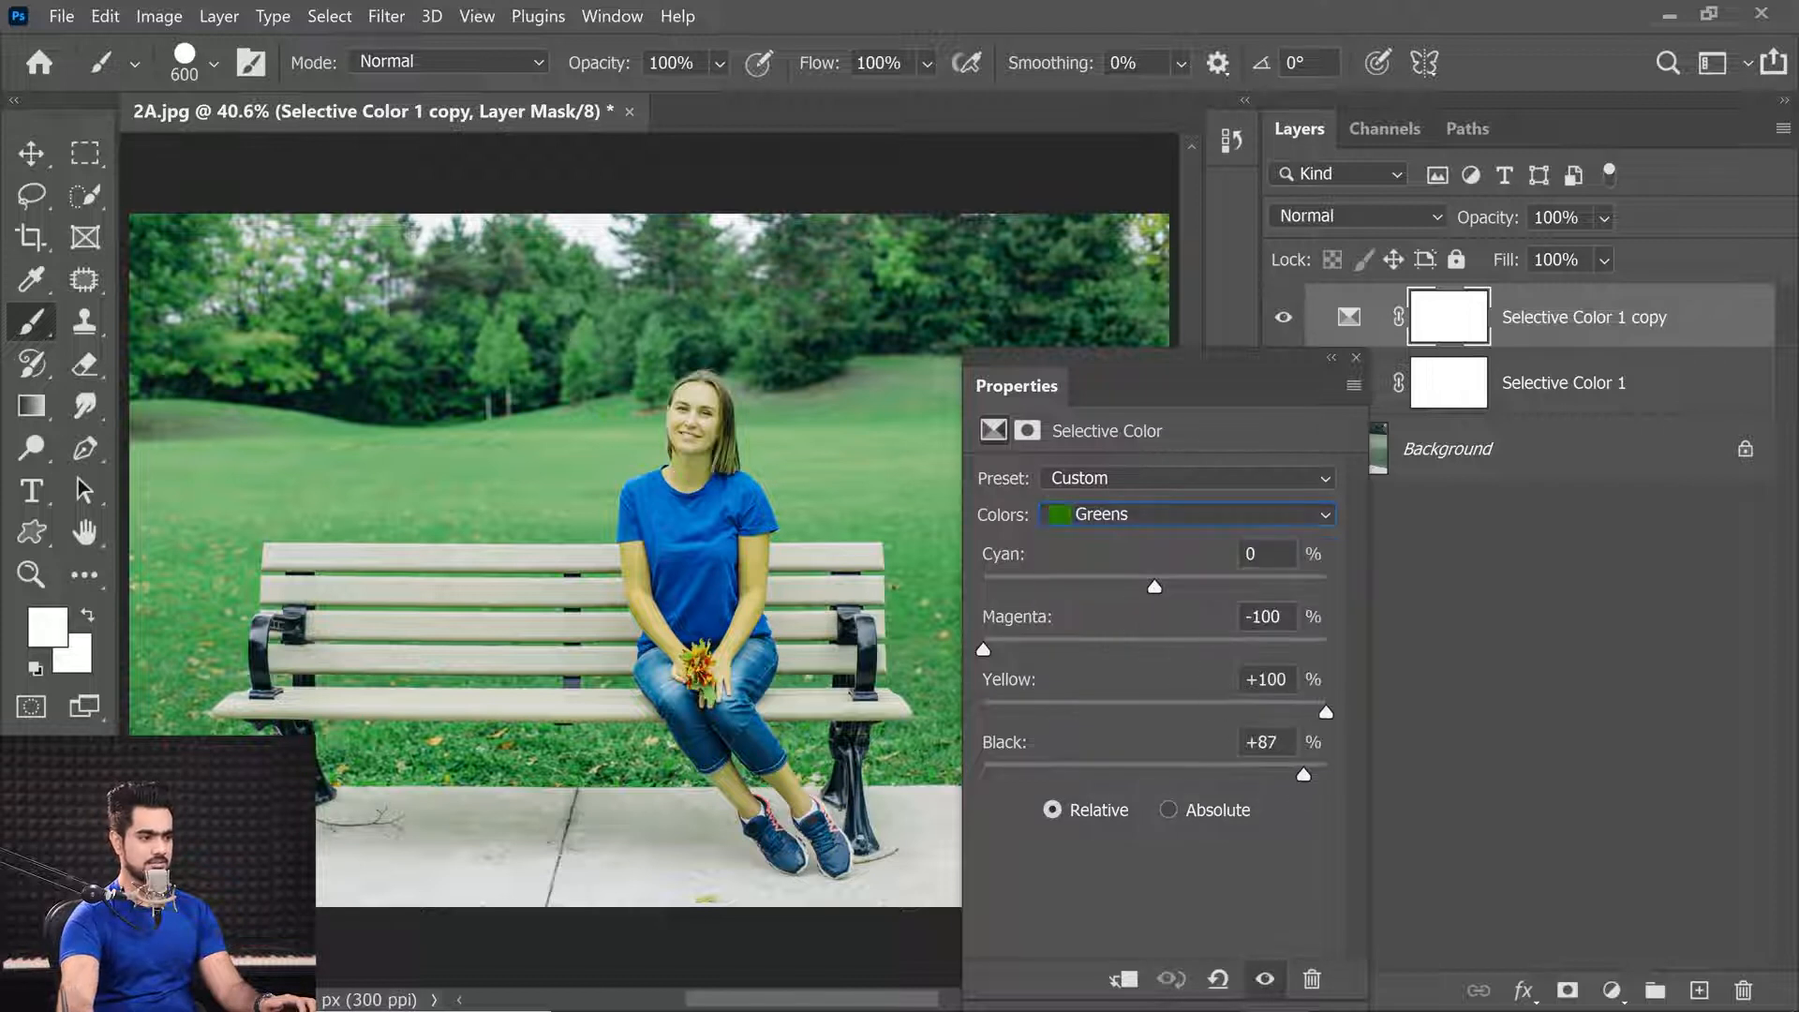
{"action": "left_click_drag", "start_coordinate": [1301, 773], "coordinate": [1334, 779]}
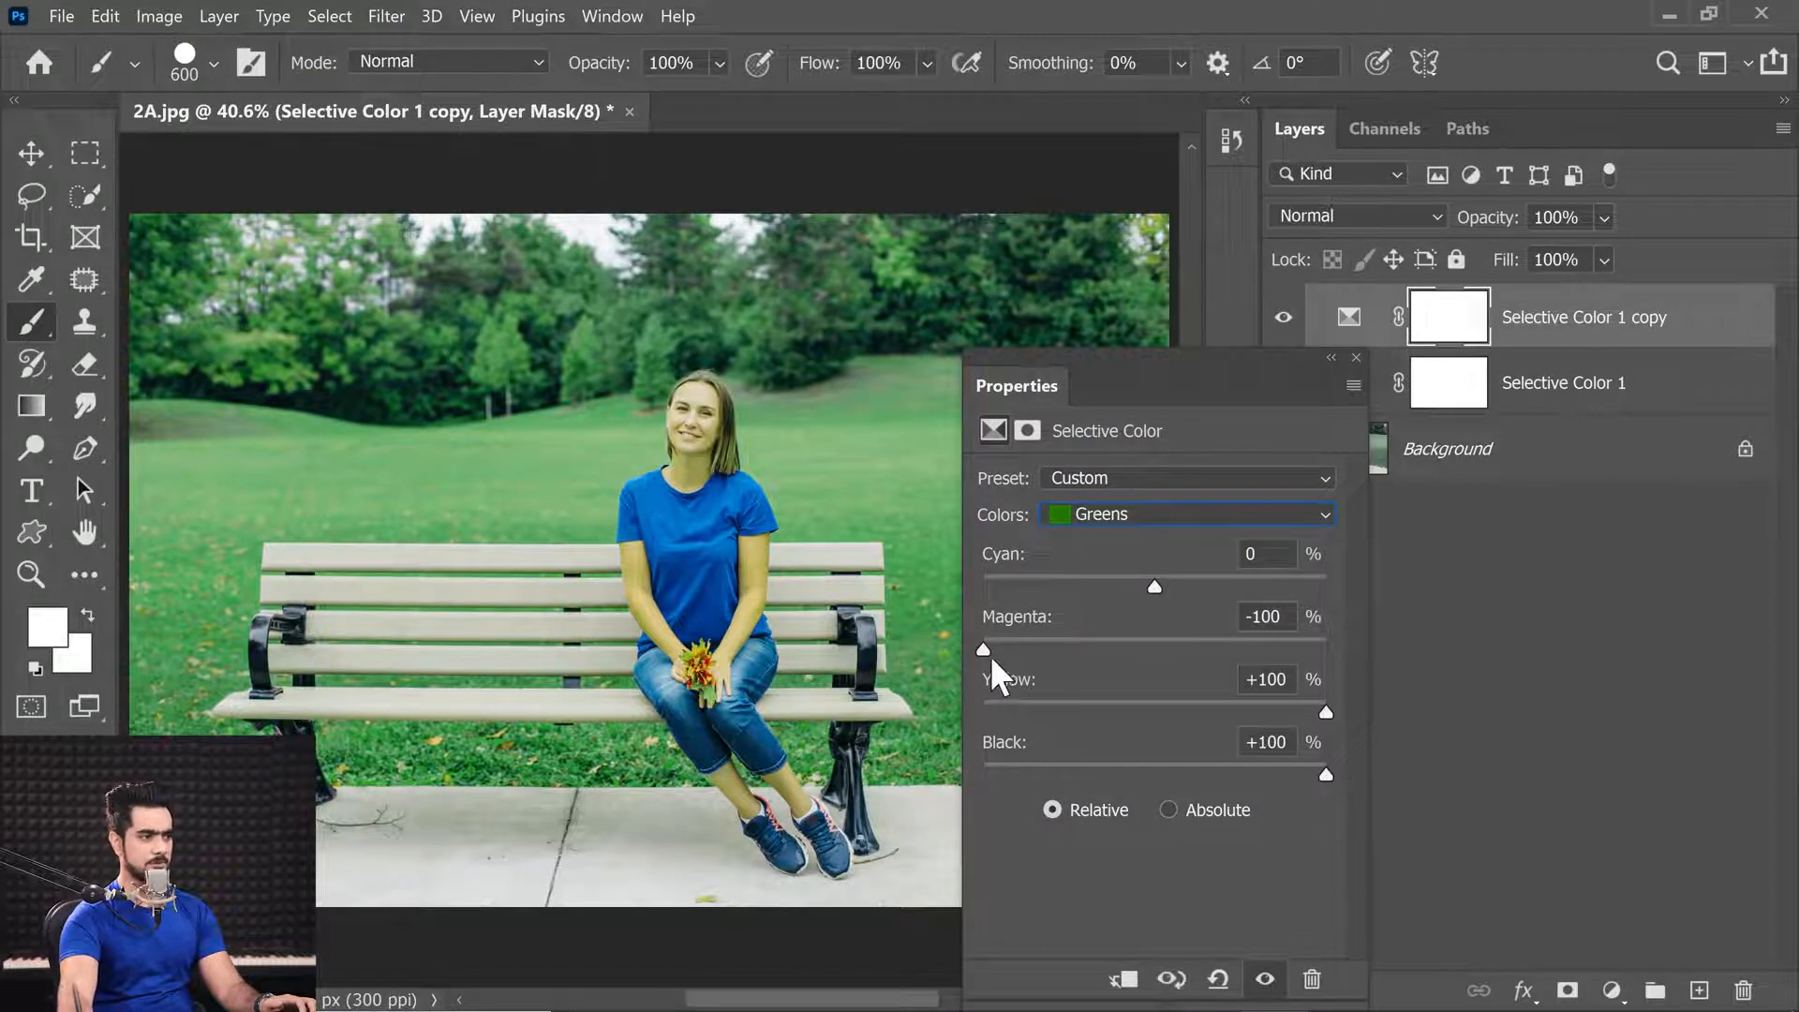
{"action": "left_click", "coordinate": [1152, 705]}
{"action": "left_click", "coordinate": [1109, 643]}
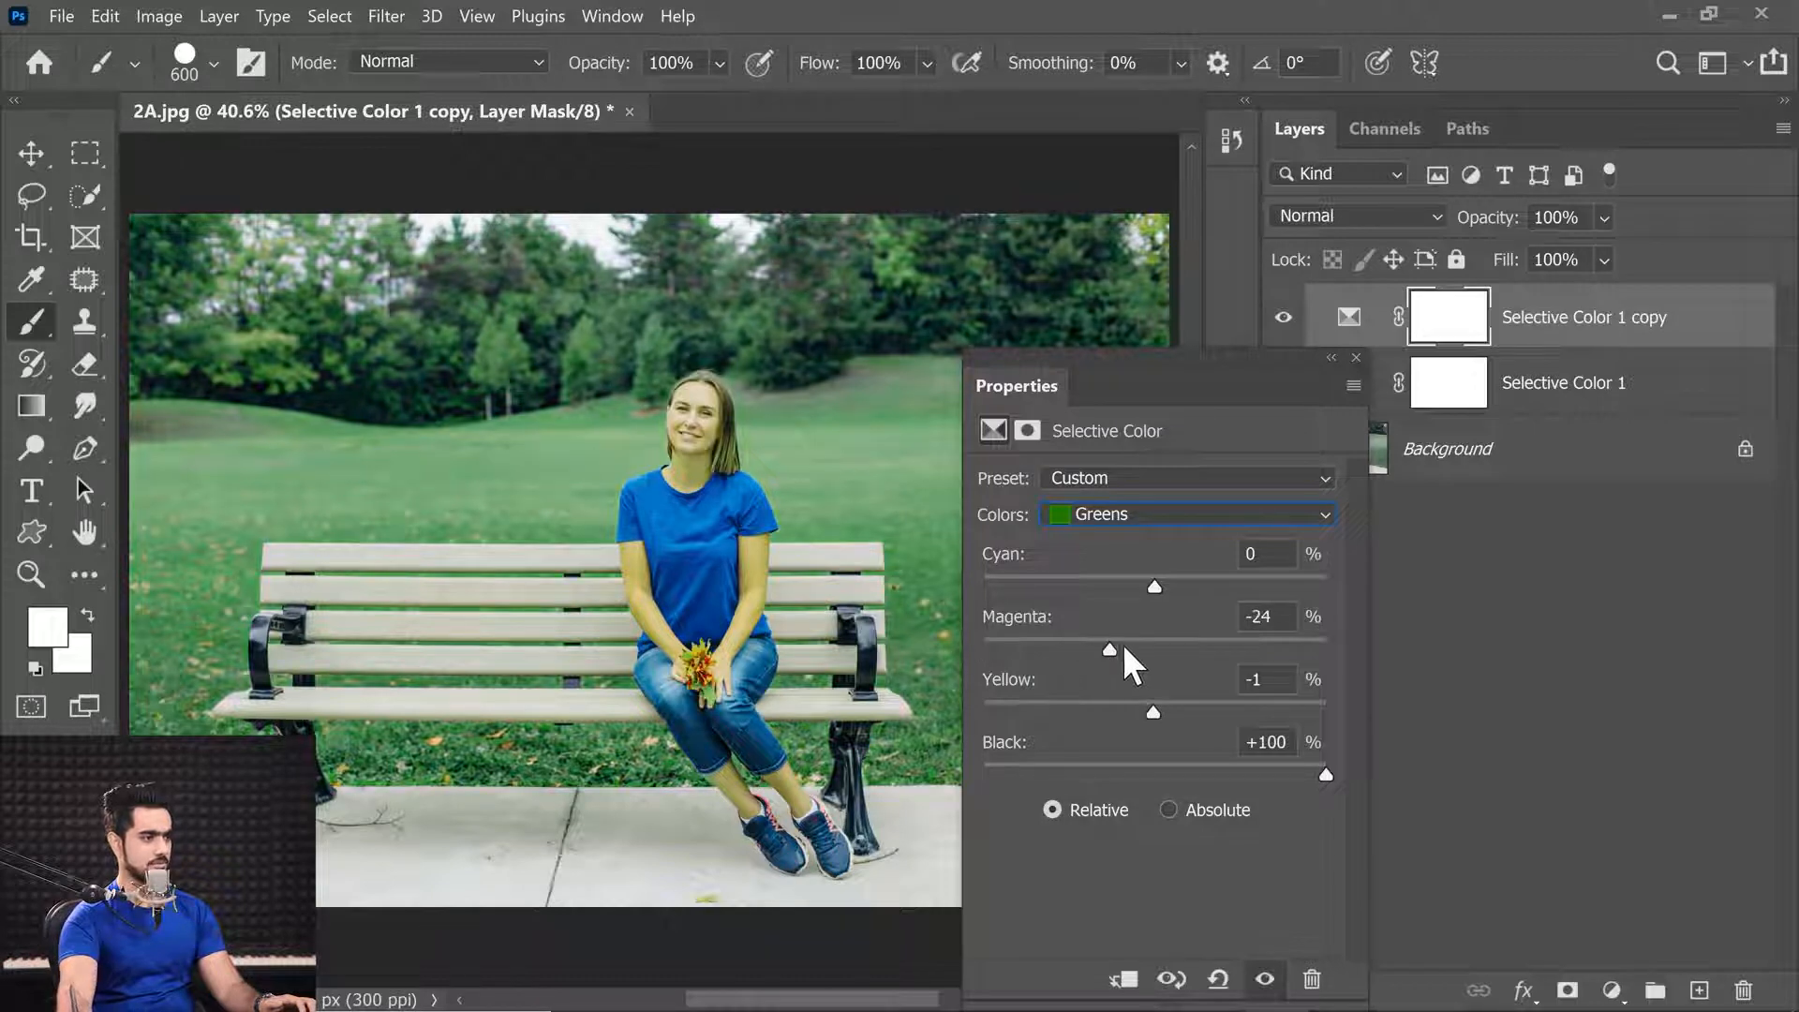
{"action": "mouse_move", "coordinate": [1123, 648]}
{"action": "left_mouse_down"}
{"action": "mouse_move", "coordinate": [1166, 648]}
{"action": "mouse_move", "coordinate": [1077, 654]}
{"action": "mouse_move", "coordinate": [1136, 656]}
{"action": "left_mouse_up"}
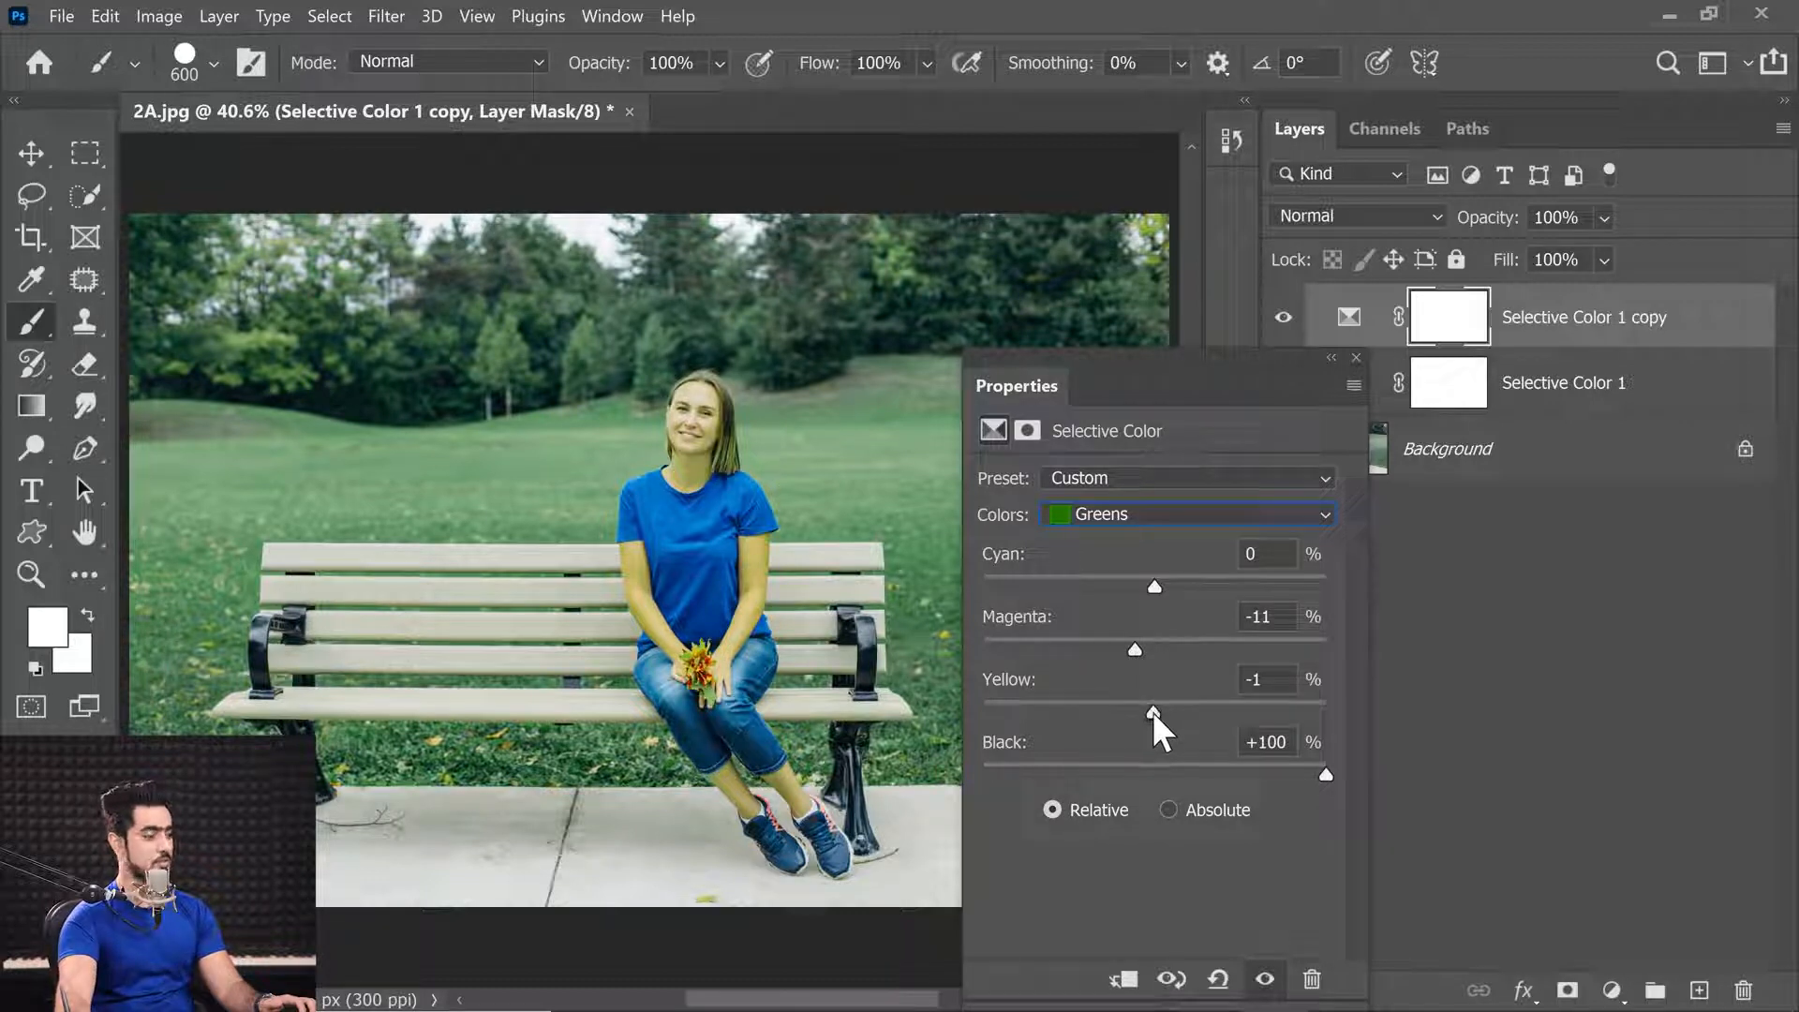
{"action": "left_click_drag", "start_coordinate": [1154, 712], "coordinate": [1412, 683]}
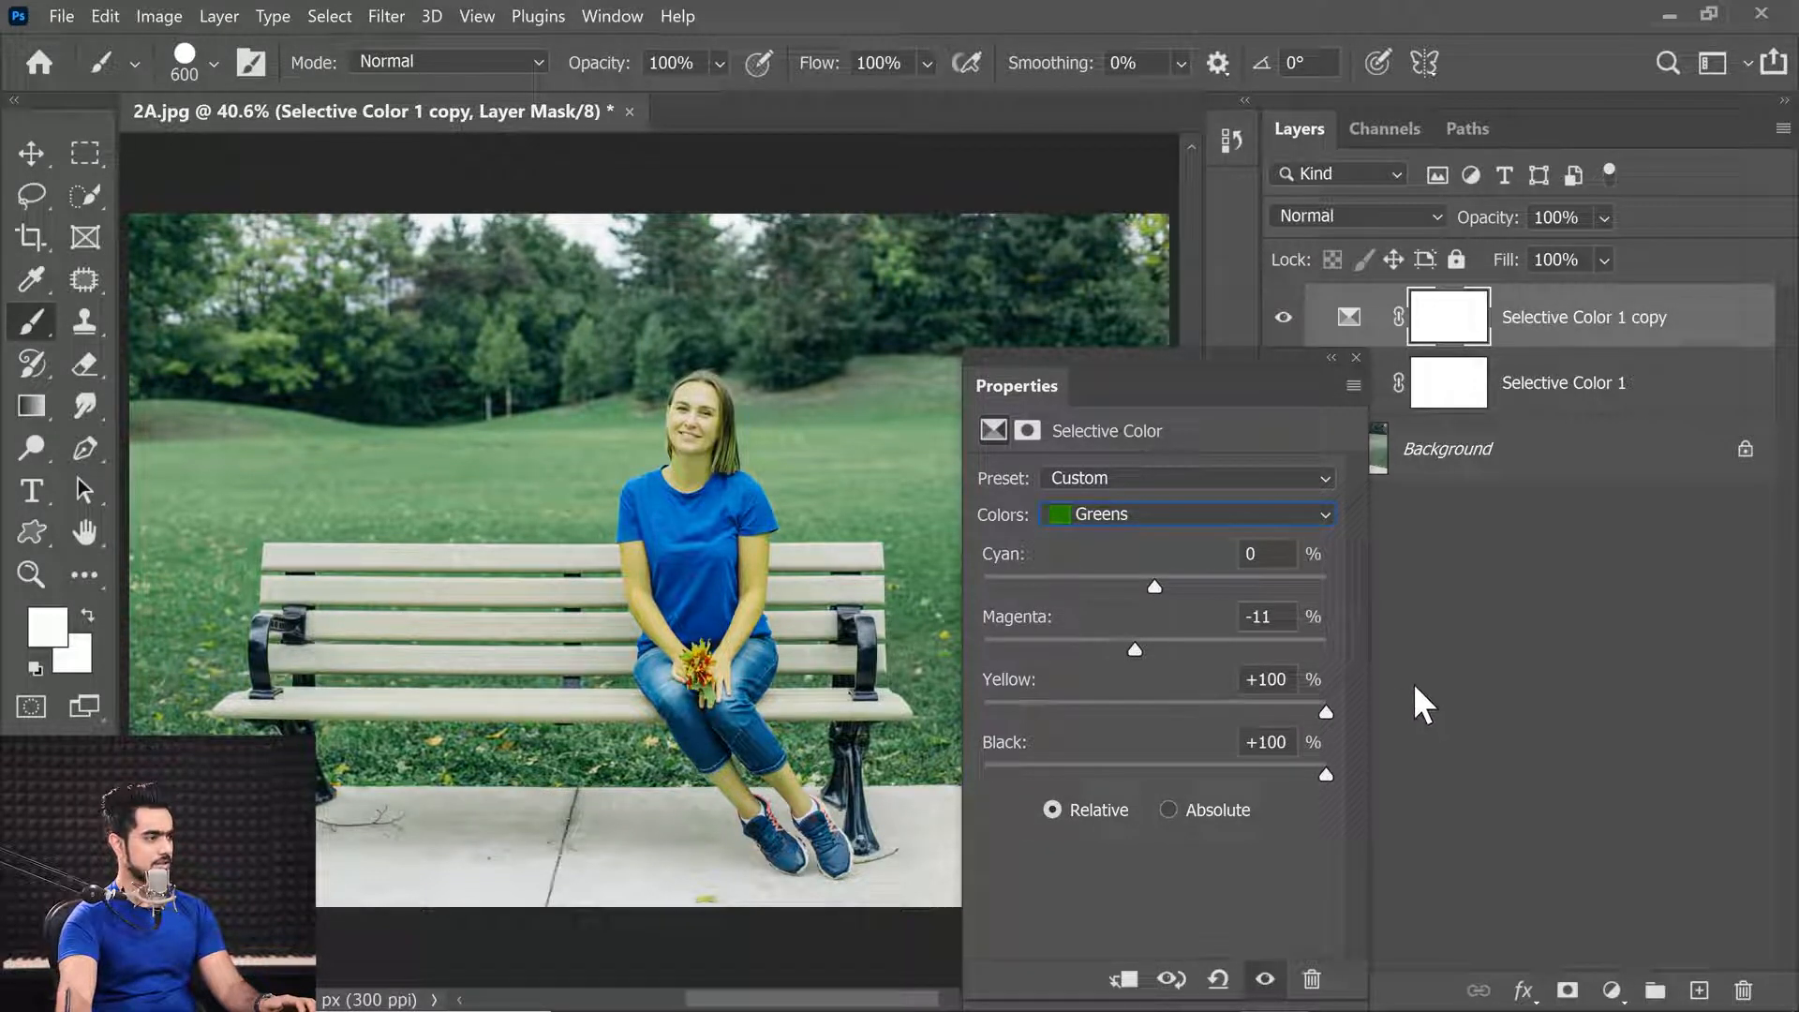
Step: Target the Yellows in the copied Selective Color layer and set Magenta to +2% and Black to +100%
{"action": "left_click", "coordinate": [1172, 517]}
{"action": "left_click", "coordinate": [1163, 569]}
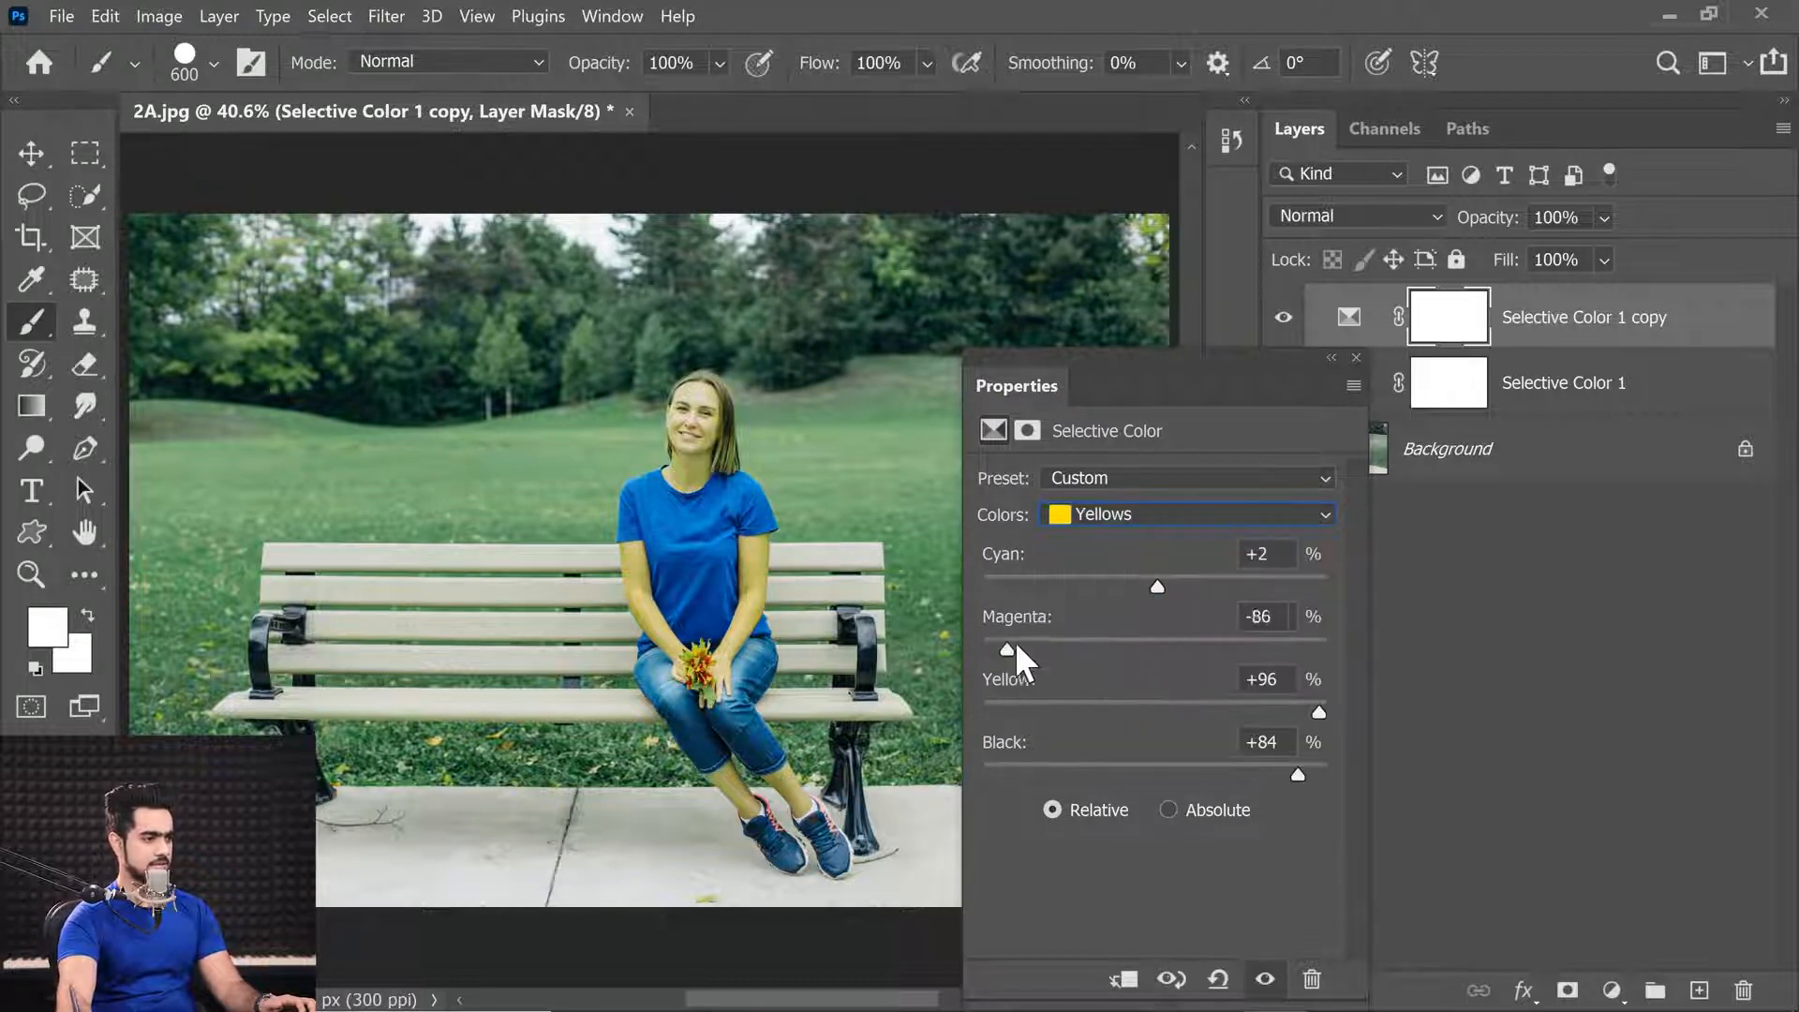
{"action": "left_click_drag", "start_coordinate": [1016, 646], "coordinate": [1156, 649]}
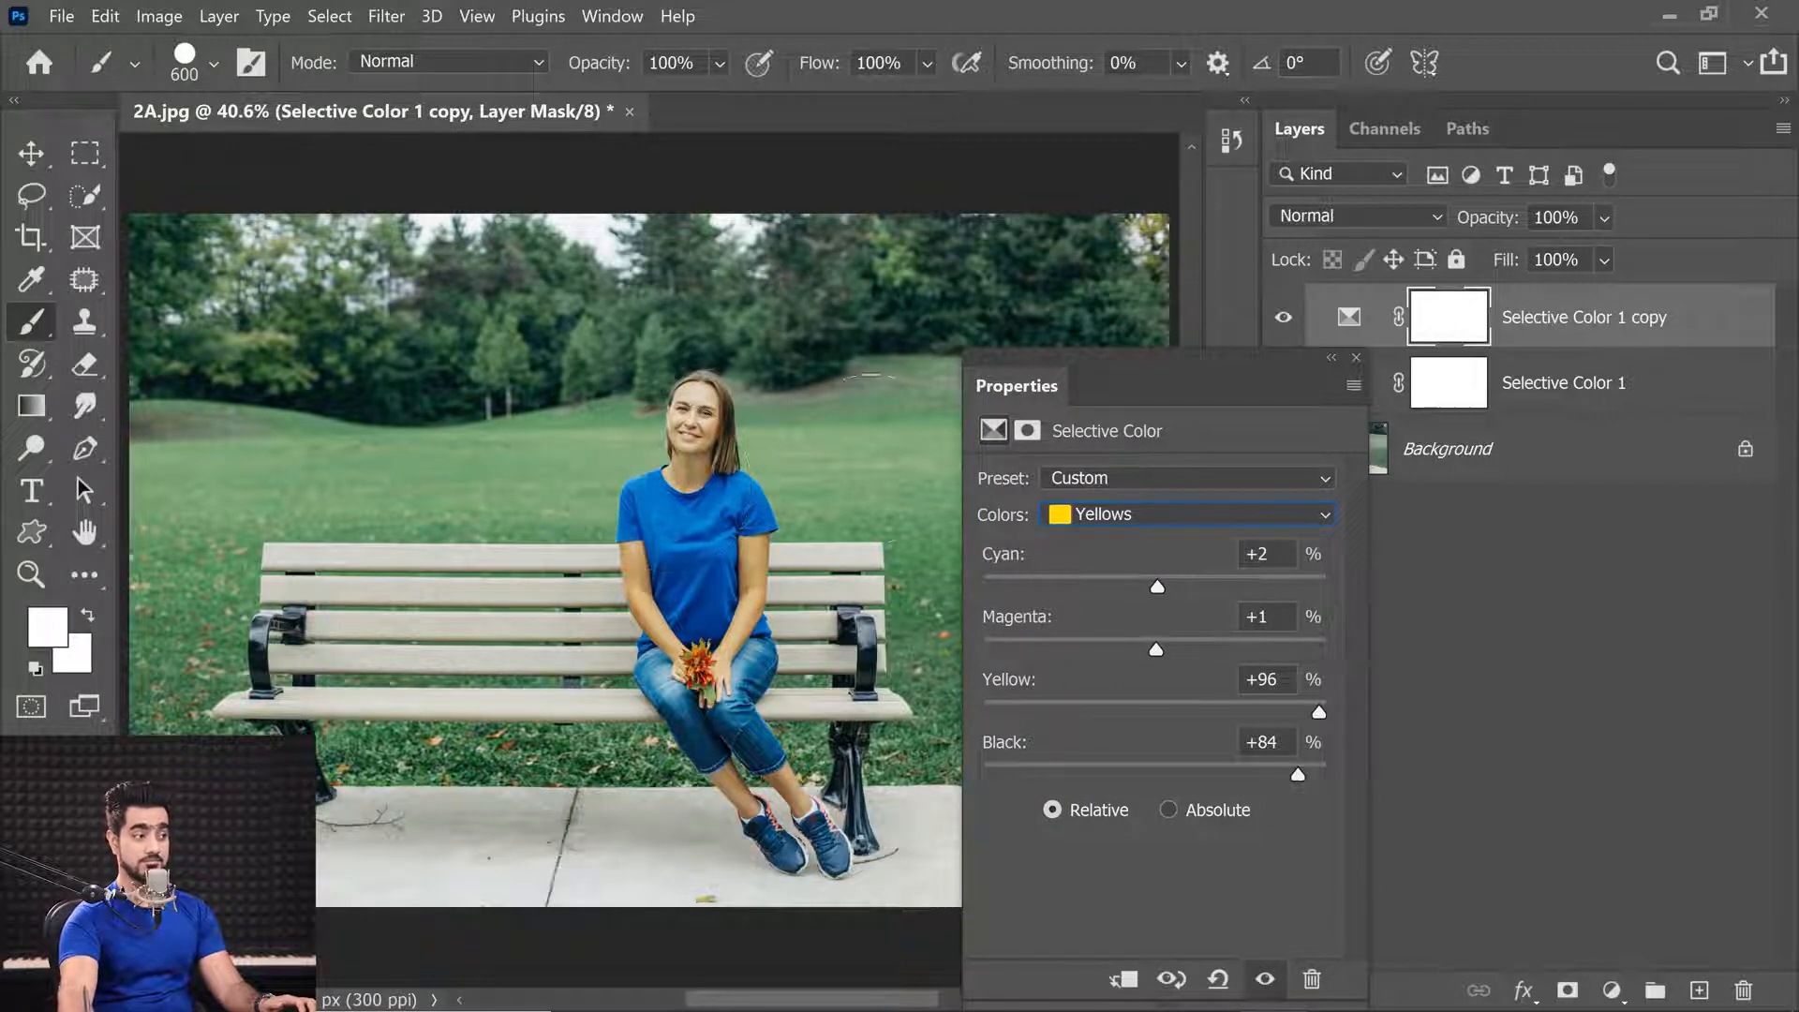
{"action": "mouse_move", "coordinate": [1155, 642]}
{"action": "left_mouse_down"}
{"action": "mouse_move", "coordinate": [931, 660]}
{"action": "mouse_move", "coordinate": [1239, 644]}
{"action": "mouse_move", "coordinate": [915, 666]}
{"action": "mouse_move", "coordinate": [1172, 645]}
{"action": "mouse_move", "coordinate": [947, 643]}
{"action": "mouse_move", "coordinate": [1156, 649]}
{"action": "left_mouse_up"}
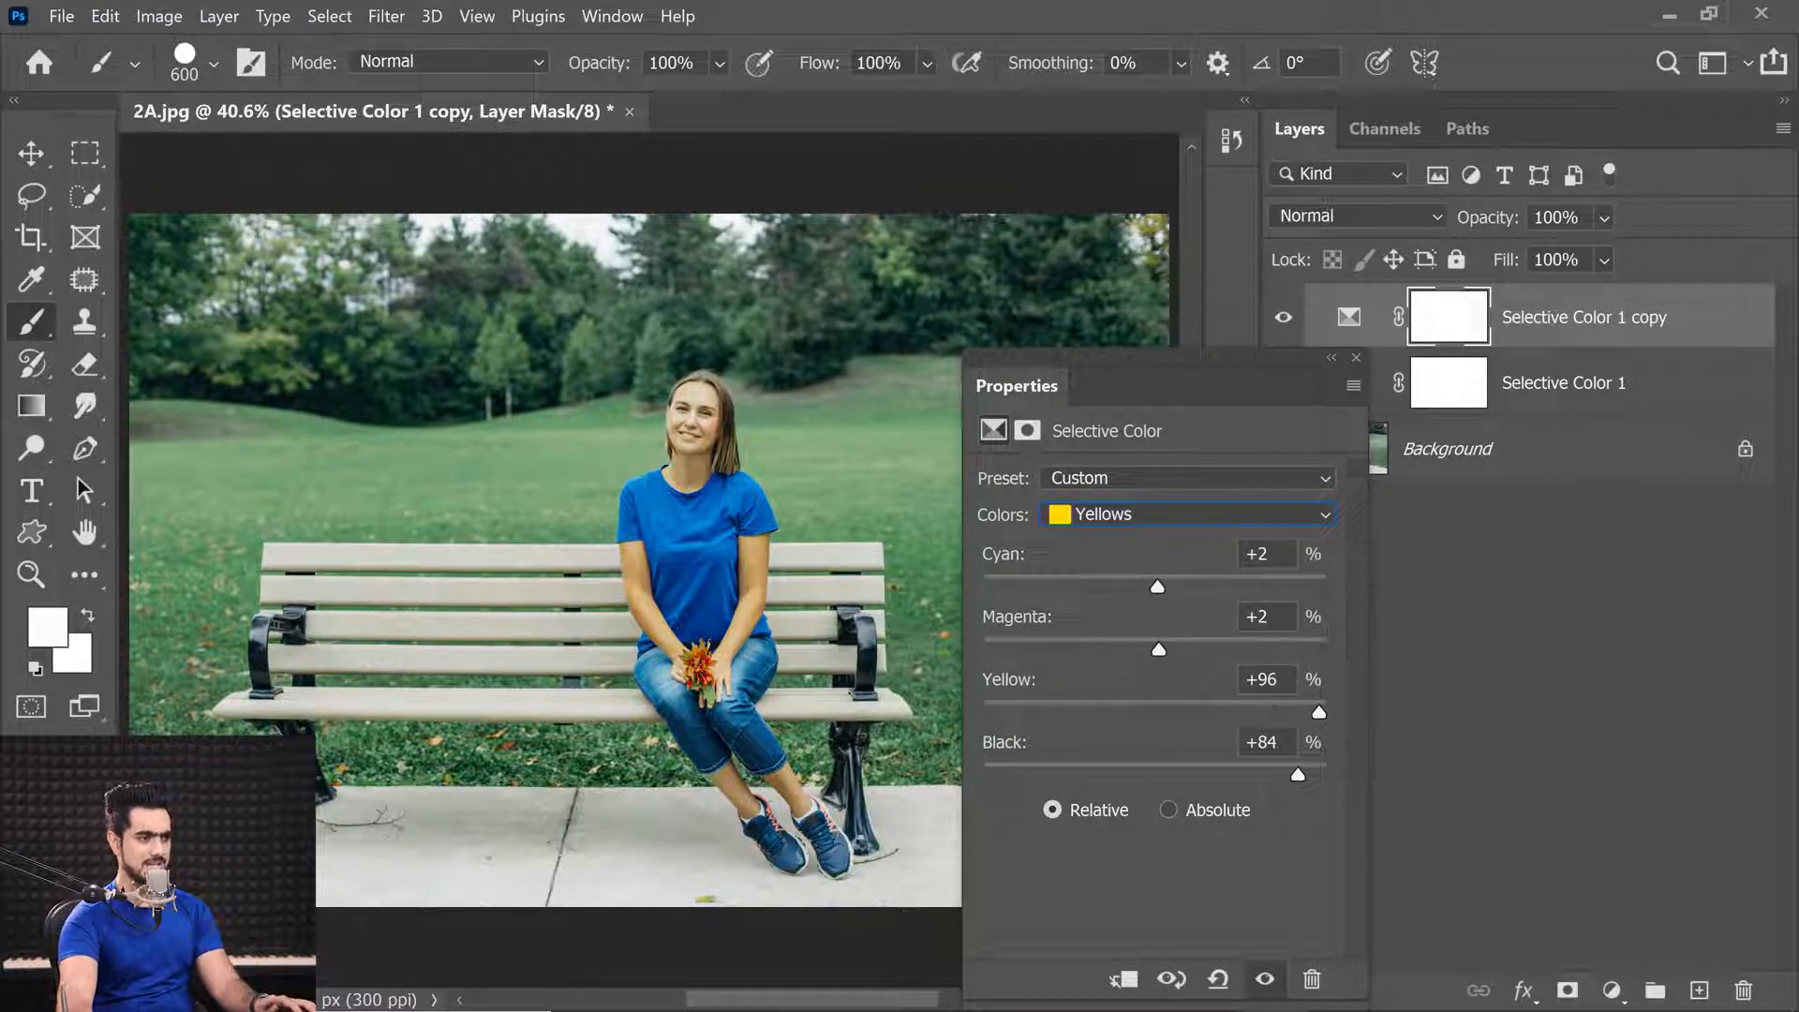
{"action": "left_click_drag", "start_coordinate": [1297, 774], "coordinate": [1294, 774]}
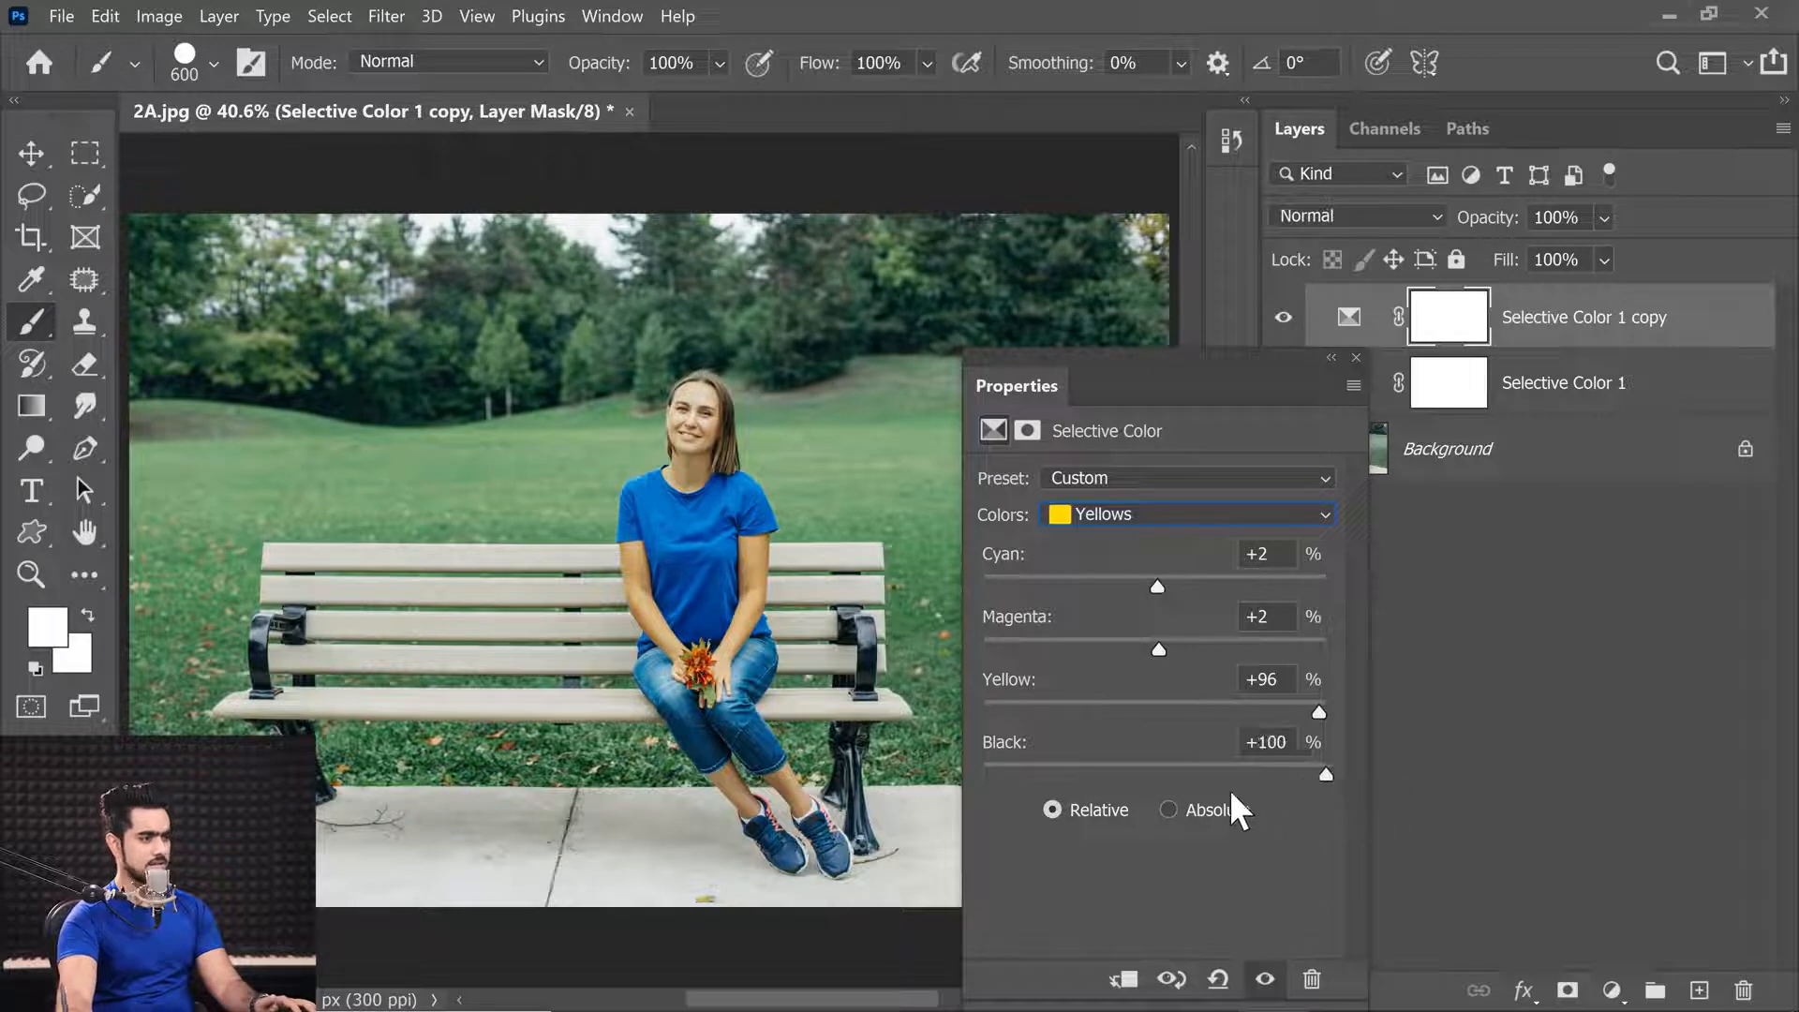
Step: Compare the Absolute and Relative methods on the copied adjustment and leave it on Relative
{"action": "left_click", "coordinate": [1181, 808]}
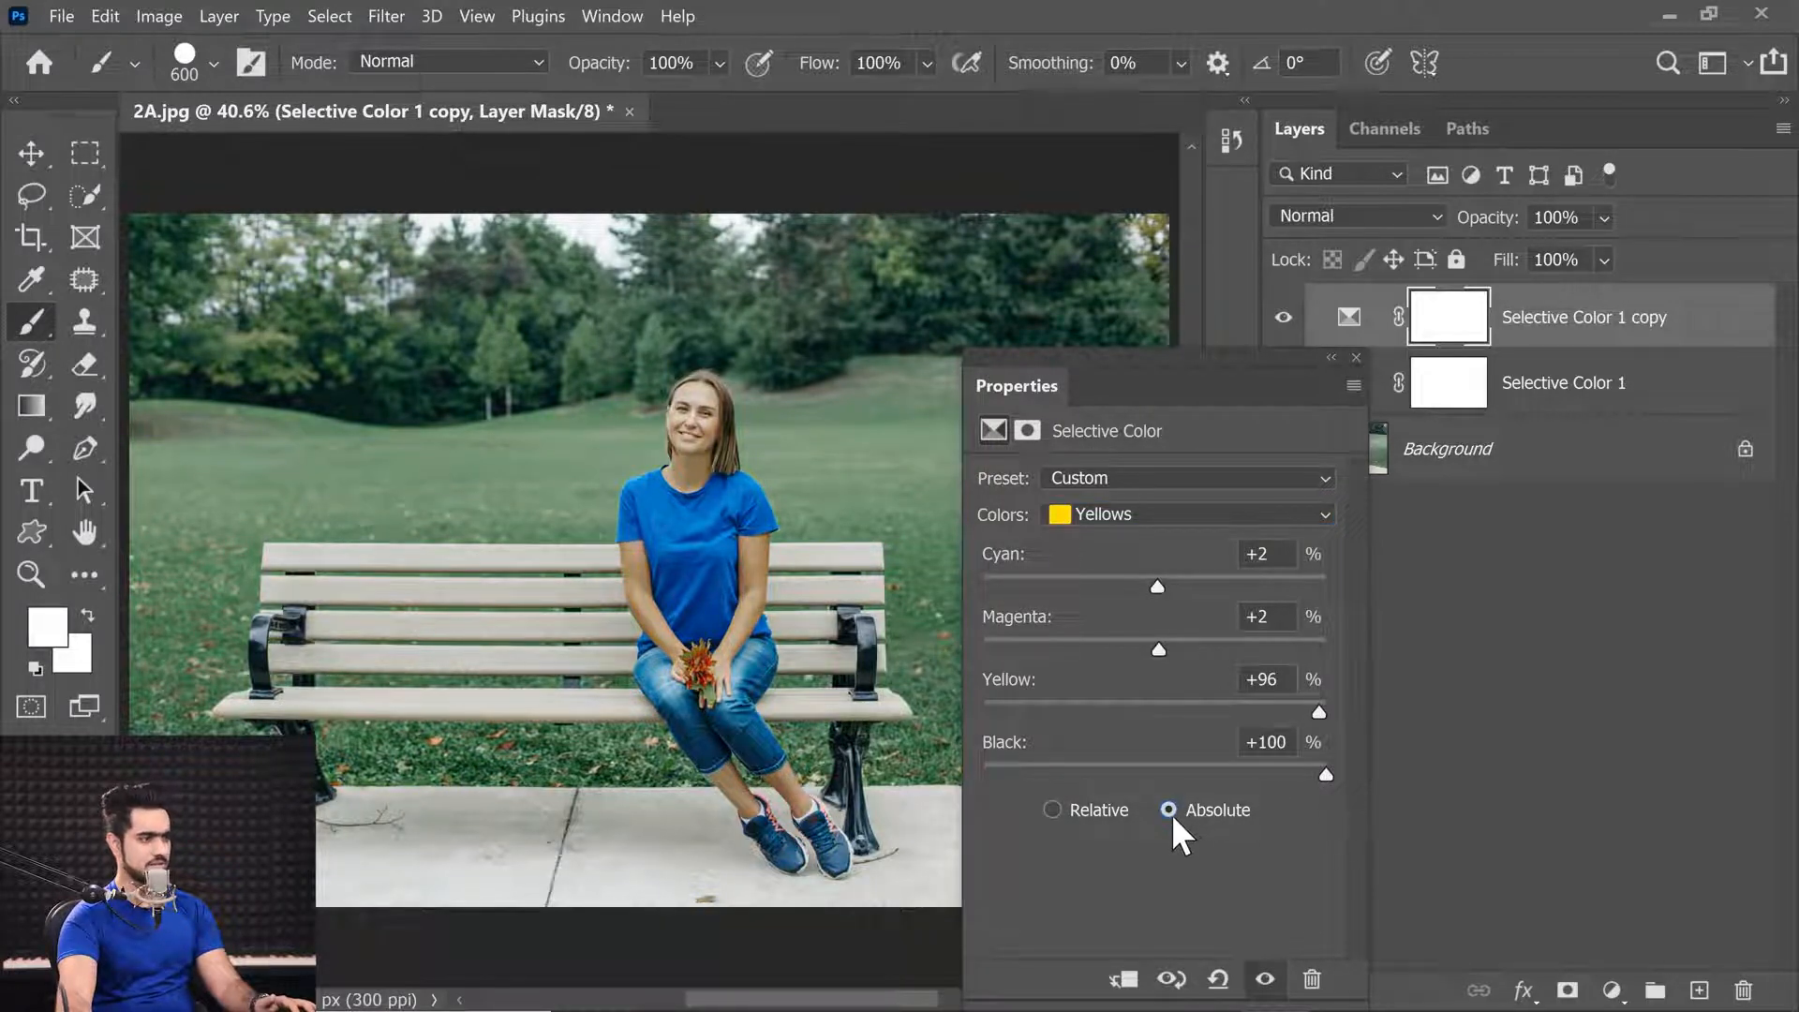
{"action": "left_click", "coordinate": [1060, 811]}
{"action": "left_click", "coordinate": [1183, 811]}
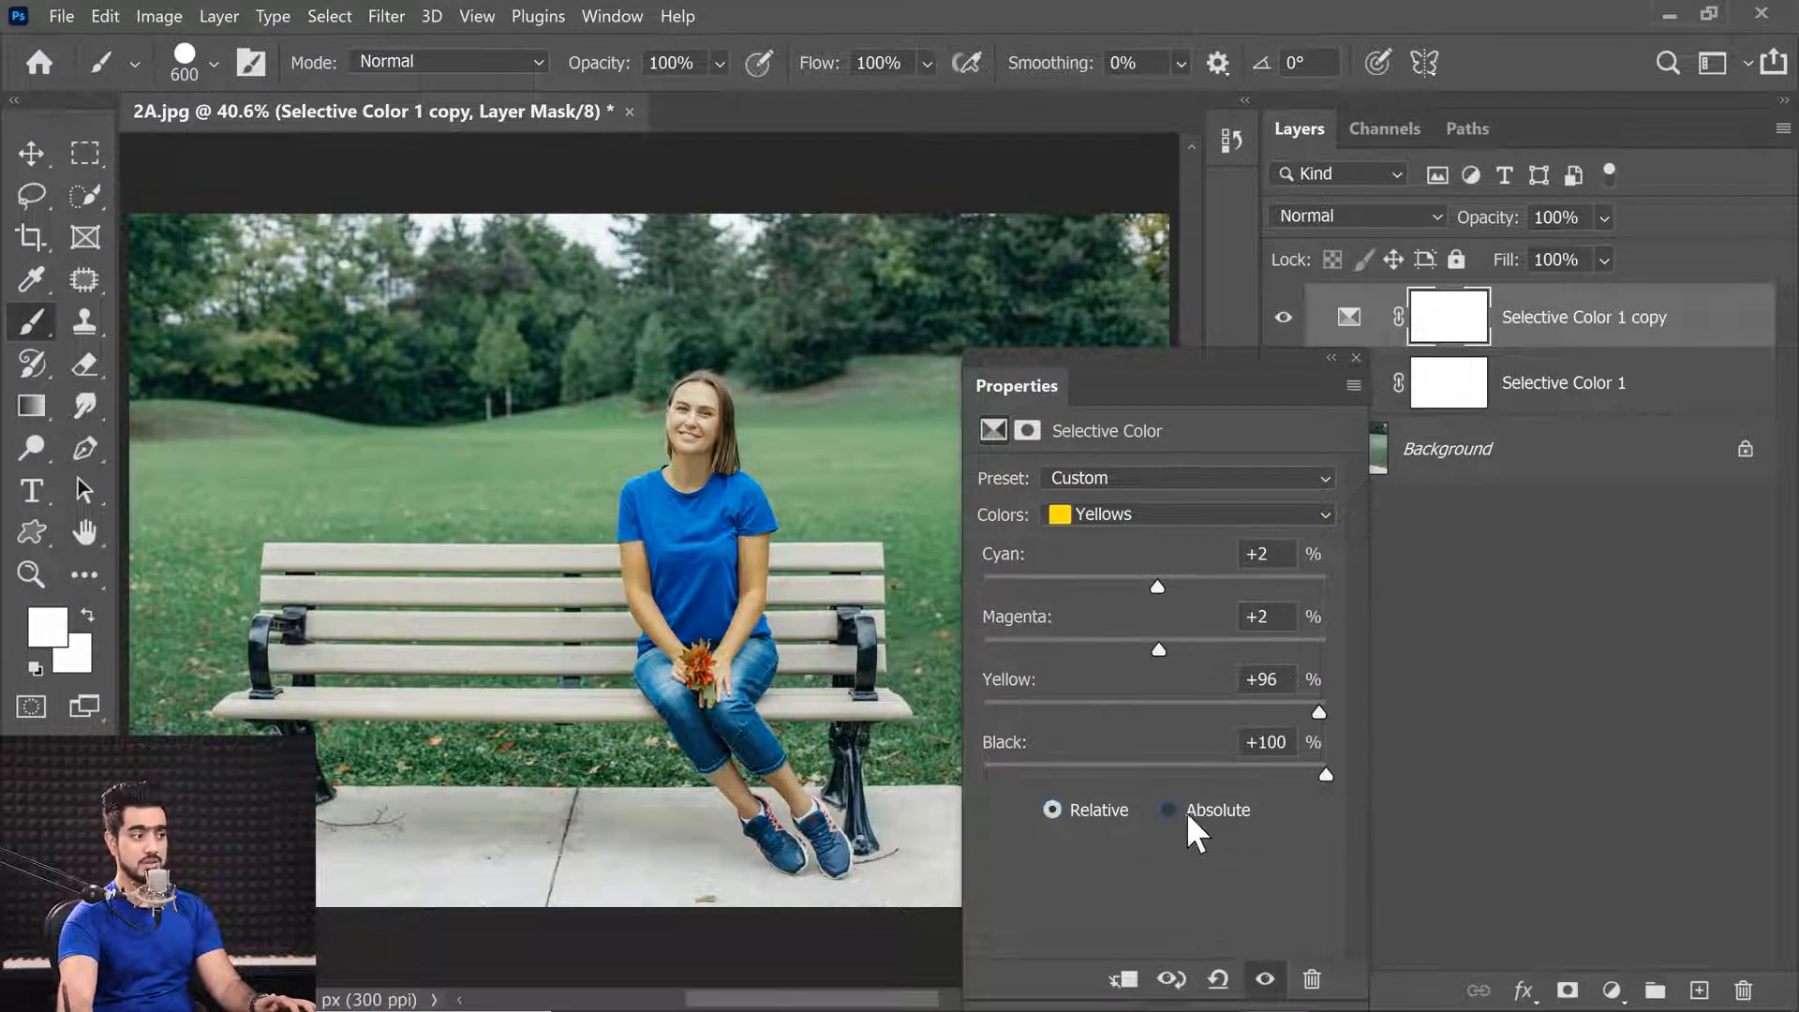
{"action": "left_click", "coordinate": [1111, 811]}
{"action": "left_click", "coordinate": [1183, 811]}
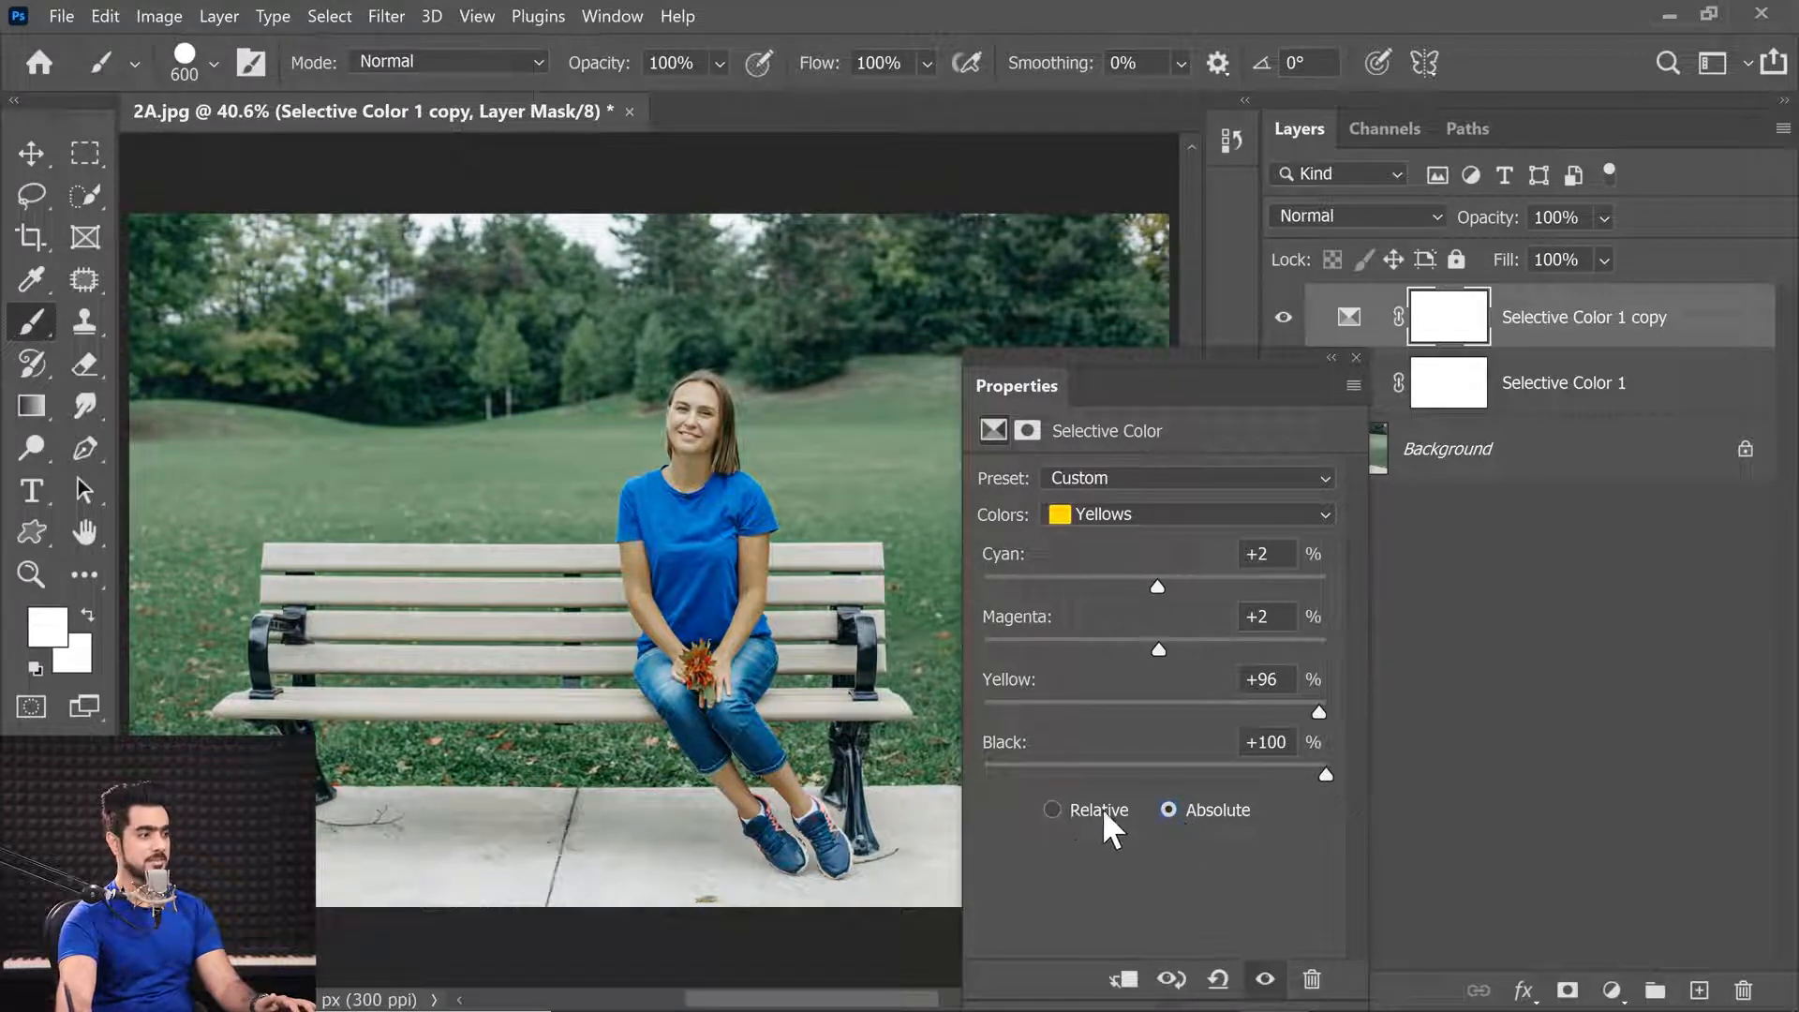
{"action": "left_click", "coordinate": [1059, 809]}
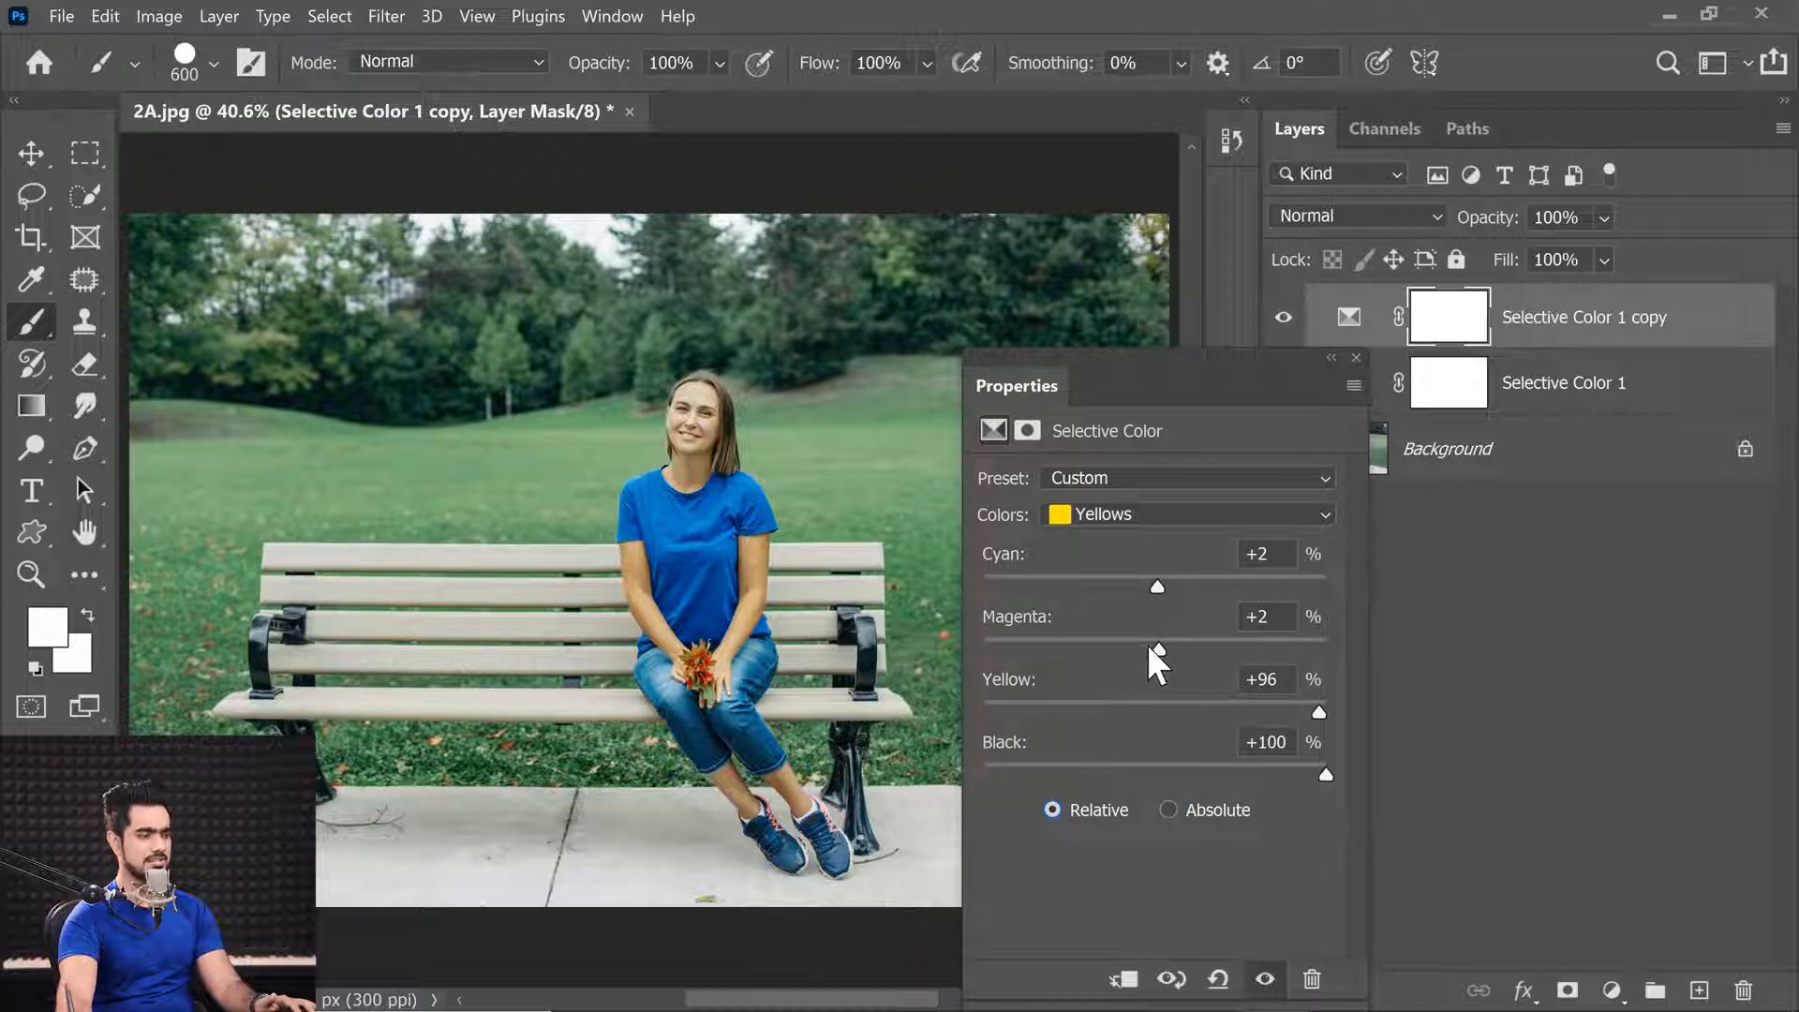
Step: Close the adjustment settings and compare the edited park photo with the original Background alone
{"action": "left_click", "coordinate": [1356, 357]}
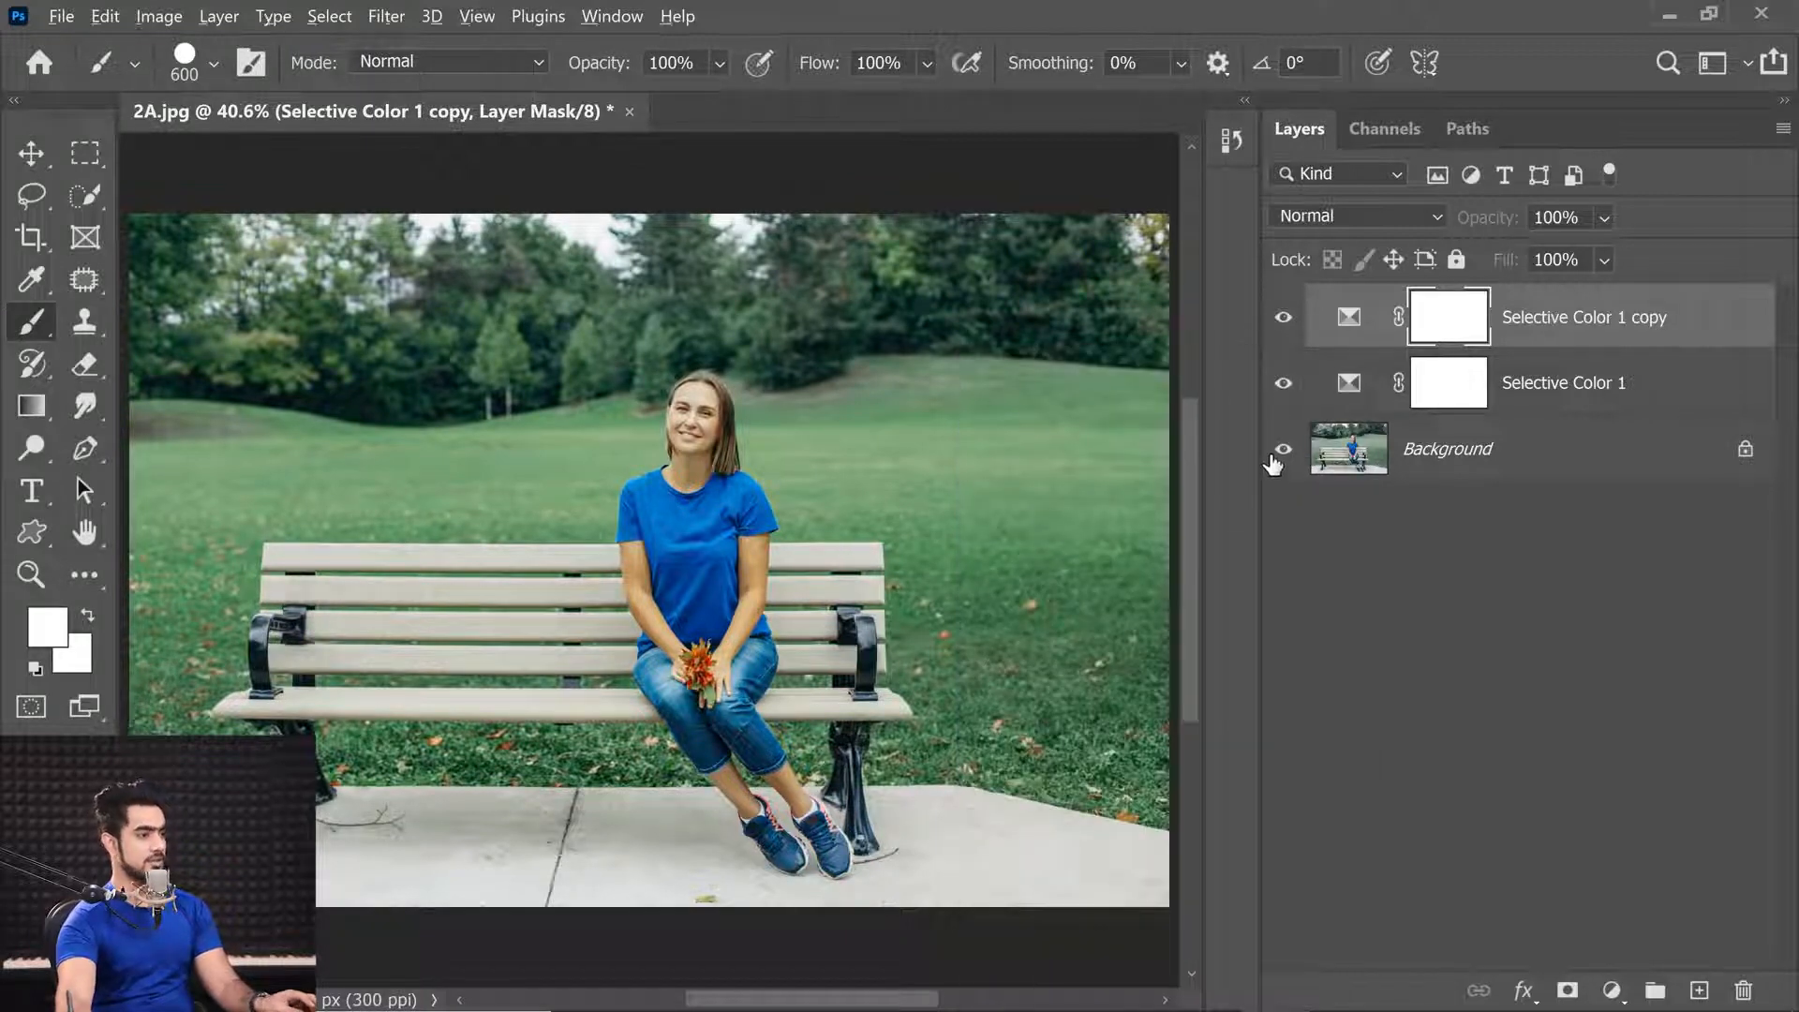
{"action": "left_click", "coordinate": [1276, 459], "text": "alt"}
{"action": "left_click", "coordinate": [1276, 459], "text": "alt"}
{"action": "left_click", "coordinate": [1276, 459], "text": "alt"}
{"action": "left_click", "coordinate": [1276, 459], "text": "alt"}
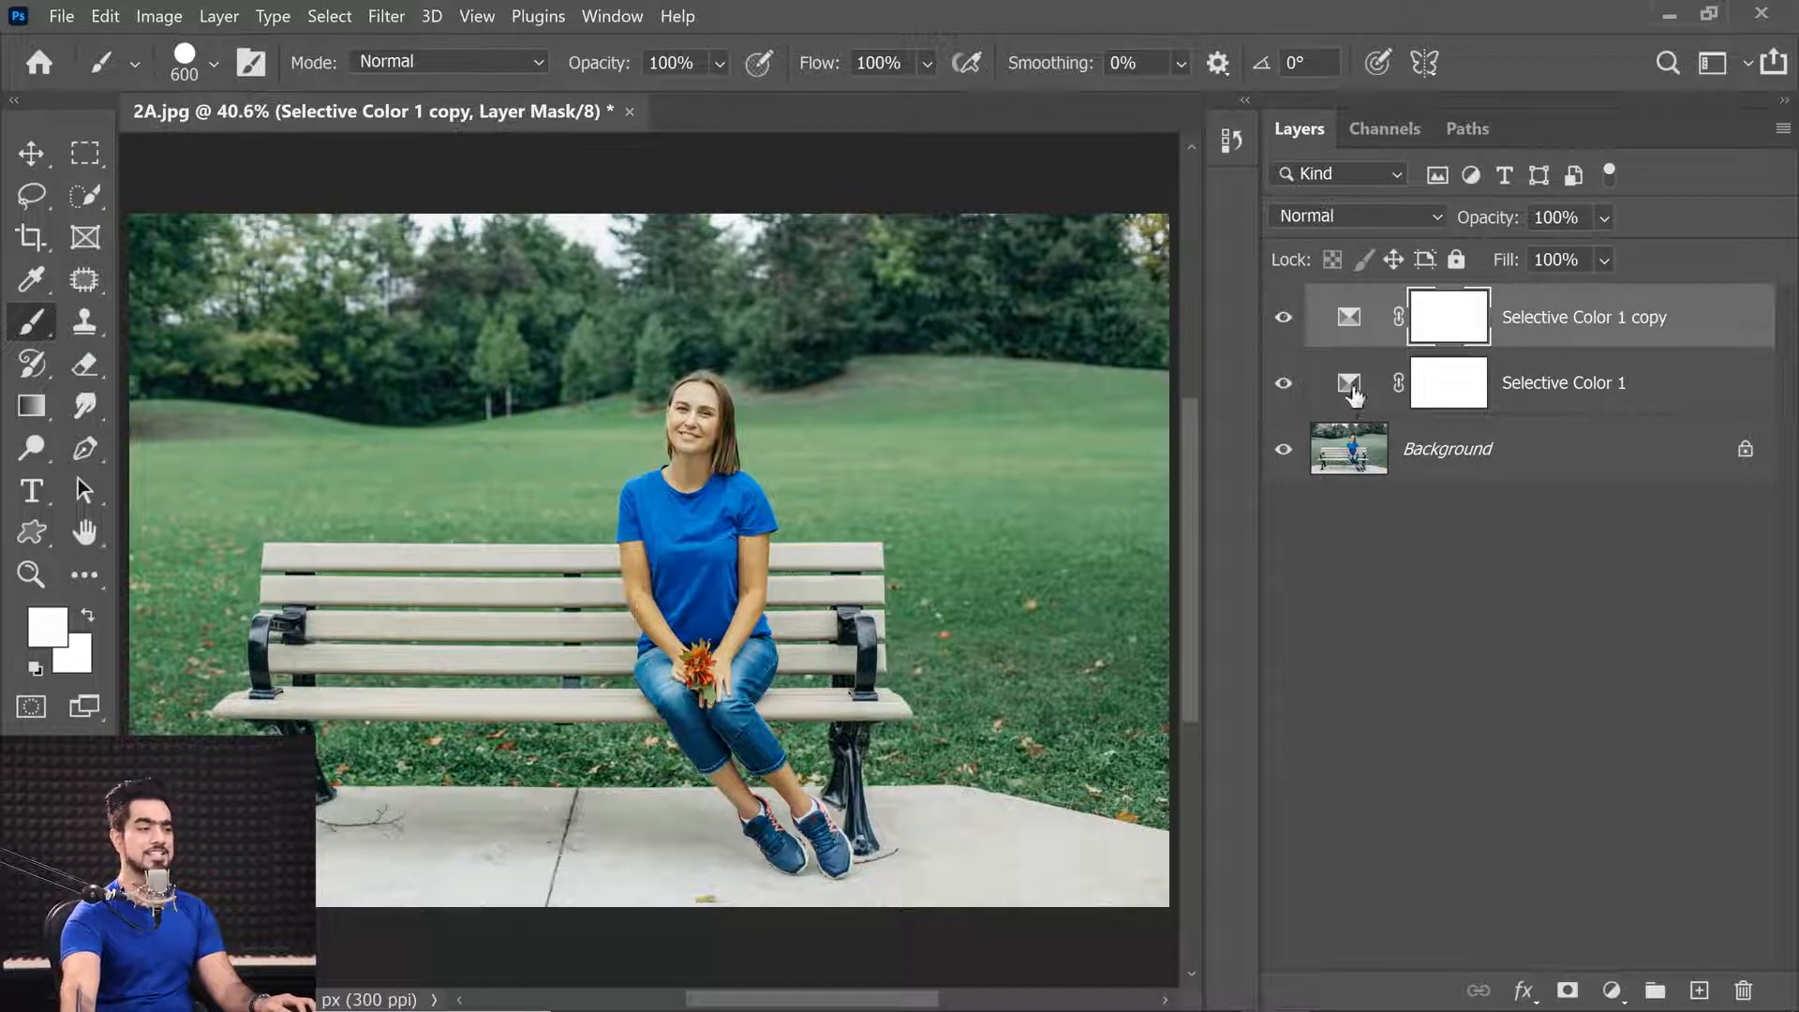
Step: Group the two Selective Color layers and add a white layer mask to the group
{"action": "left_click", "coordinate": [1693, 399], "text": "ctrl"}
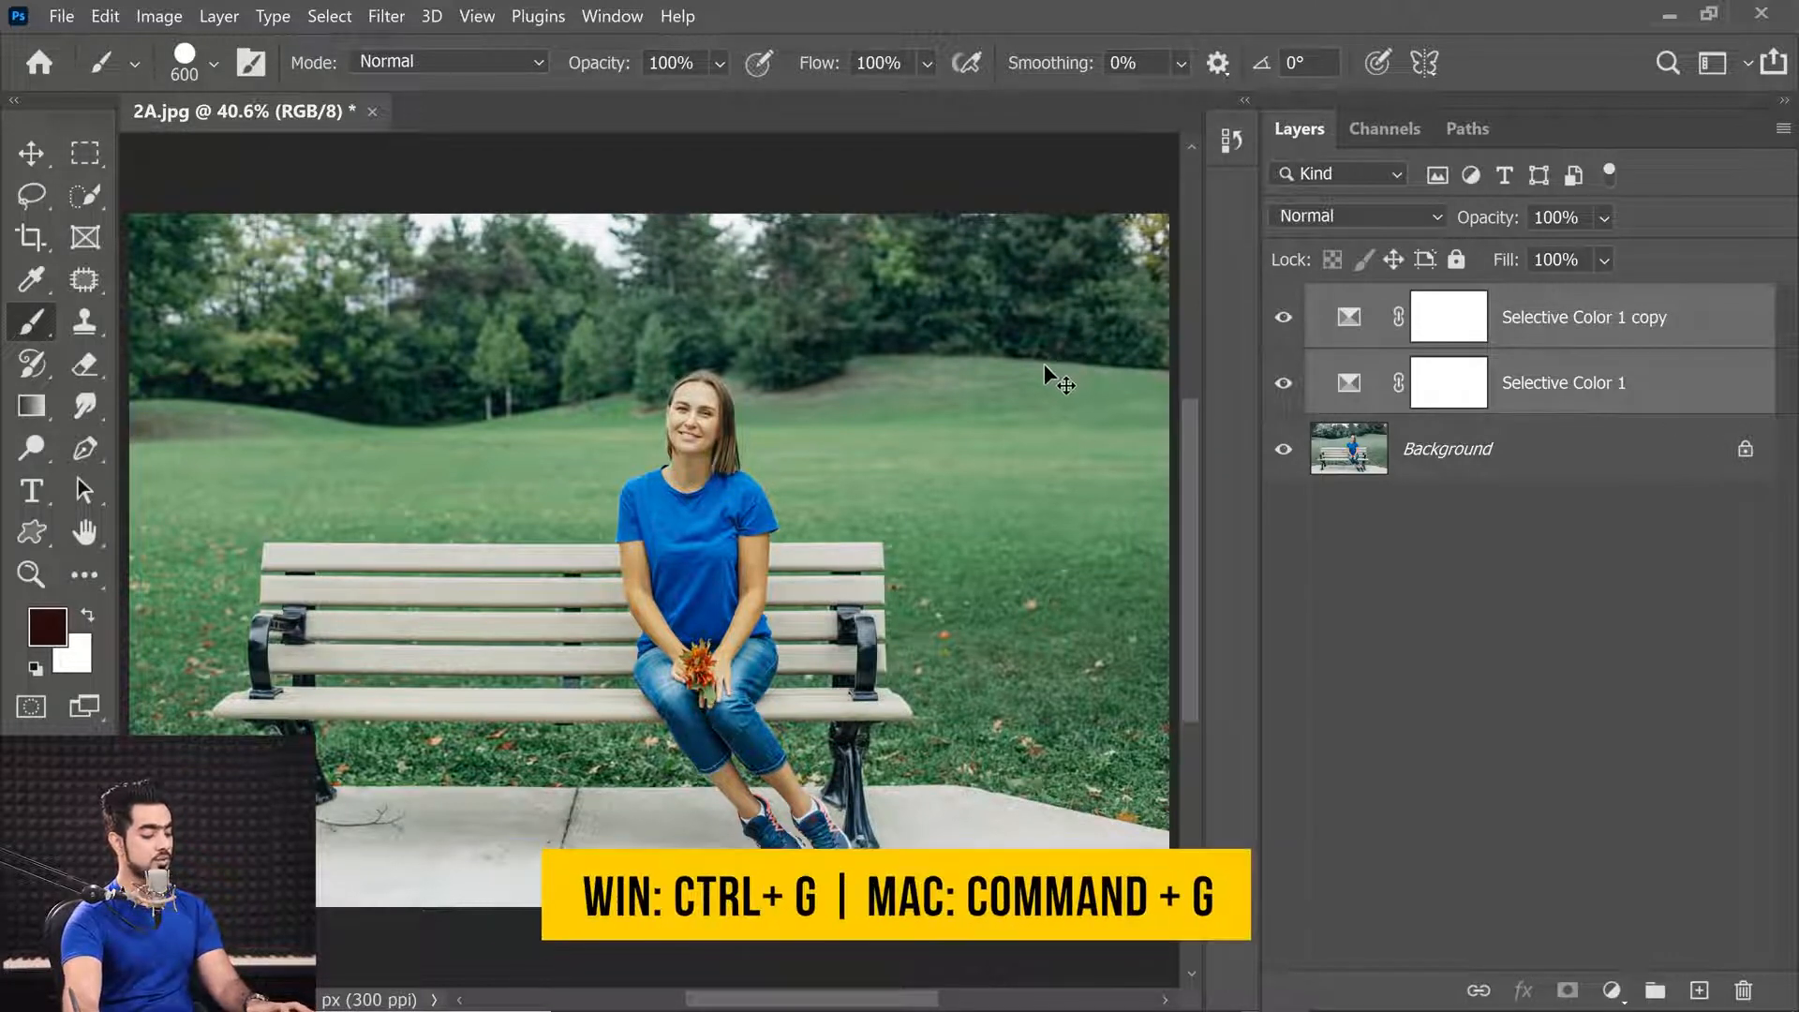
{"action": "key", "text": "ctrl+g"}
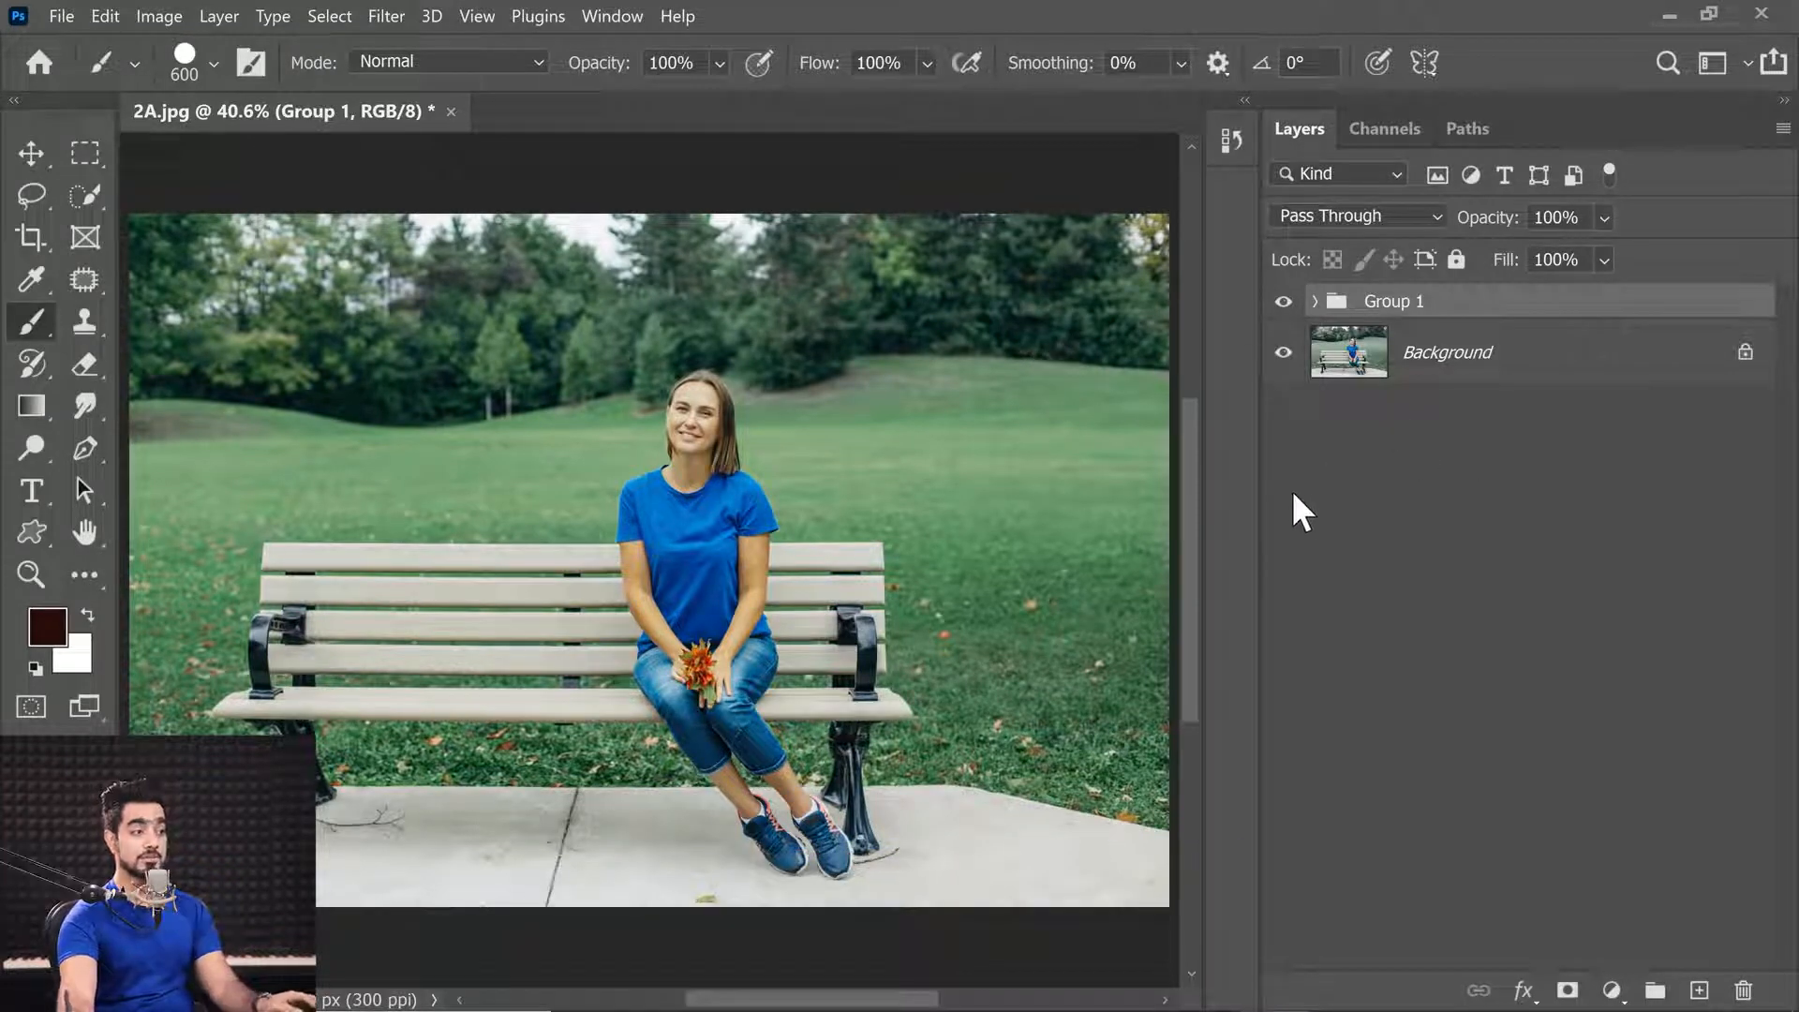
{"action": "left_click", "coordinate": [1568, 990]}
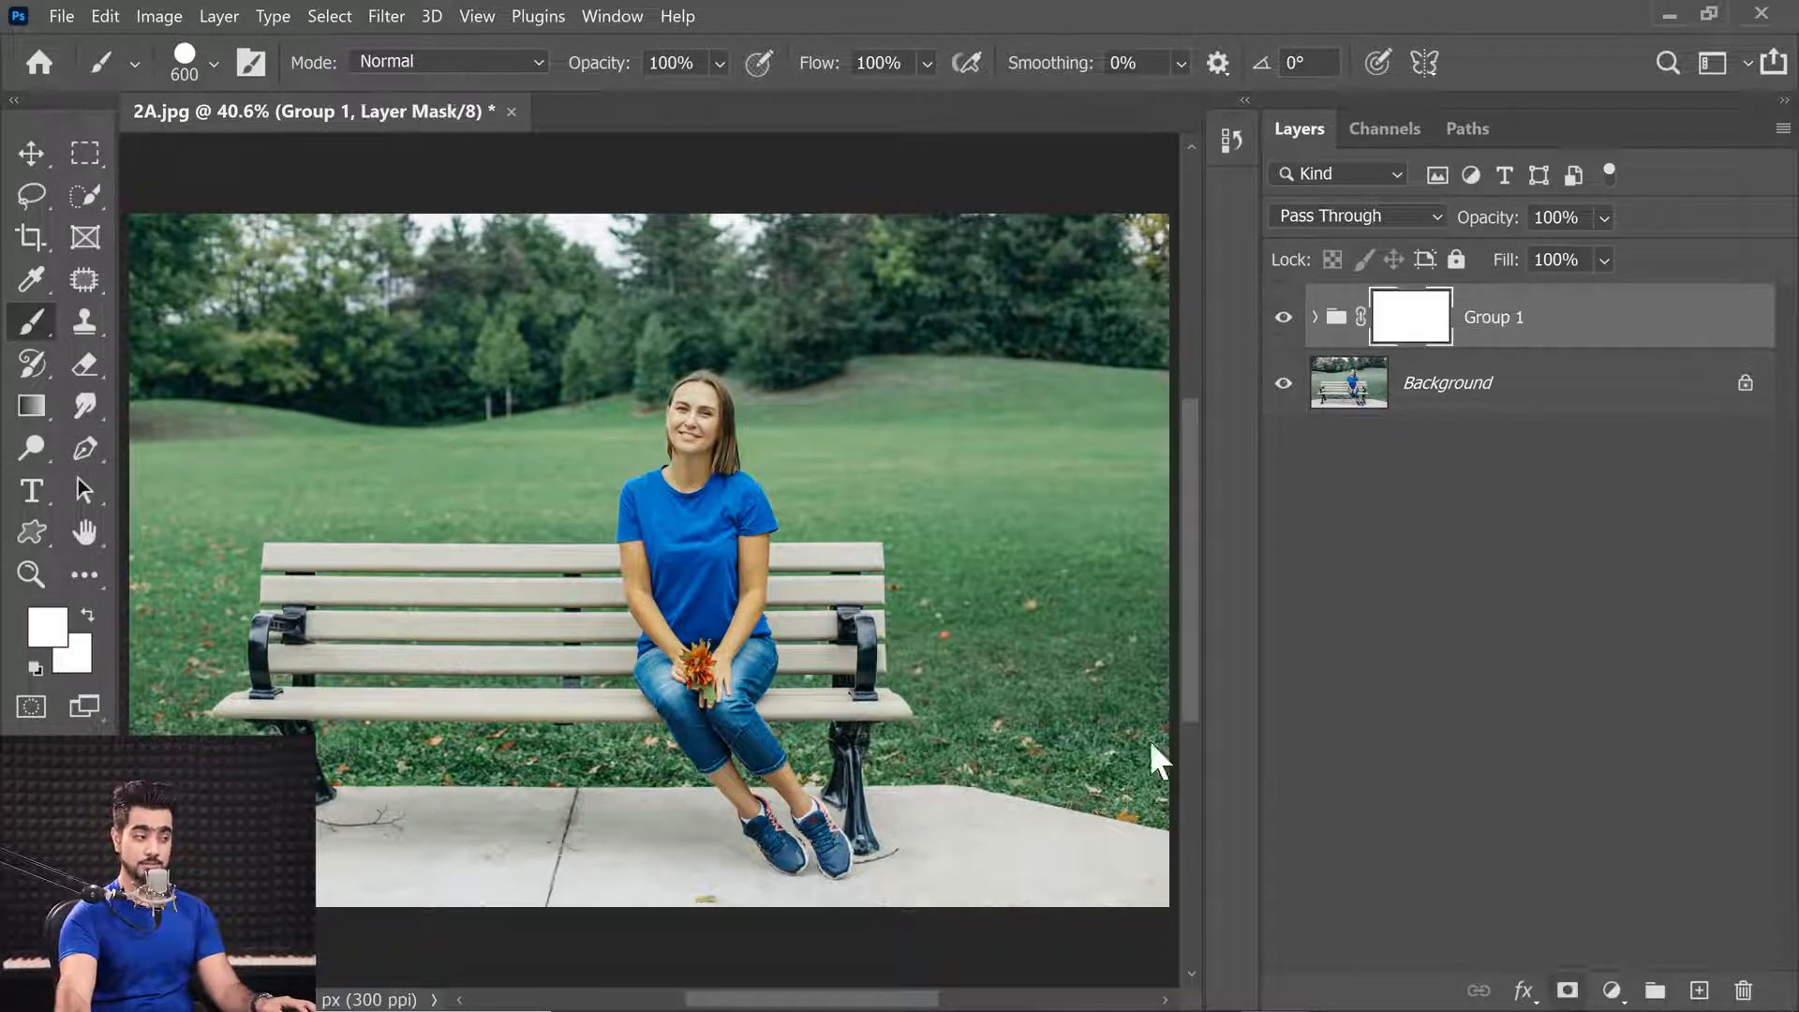
Step: Choose the Soft Round brush, make black the foreground color and maximize the Photoshop window
{"action": "left_click", "coordinate": [182, 68]}
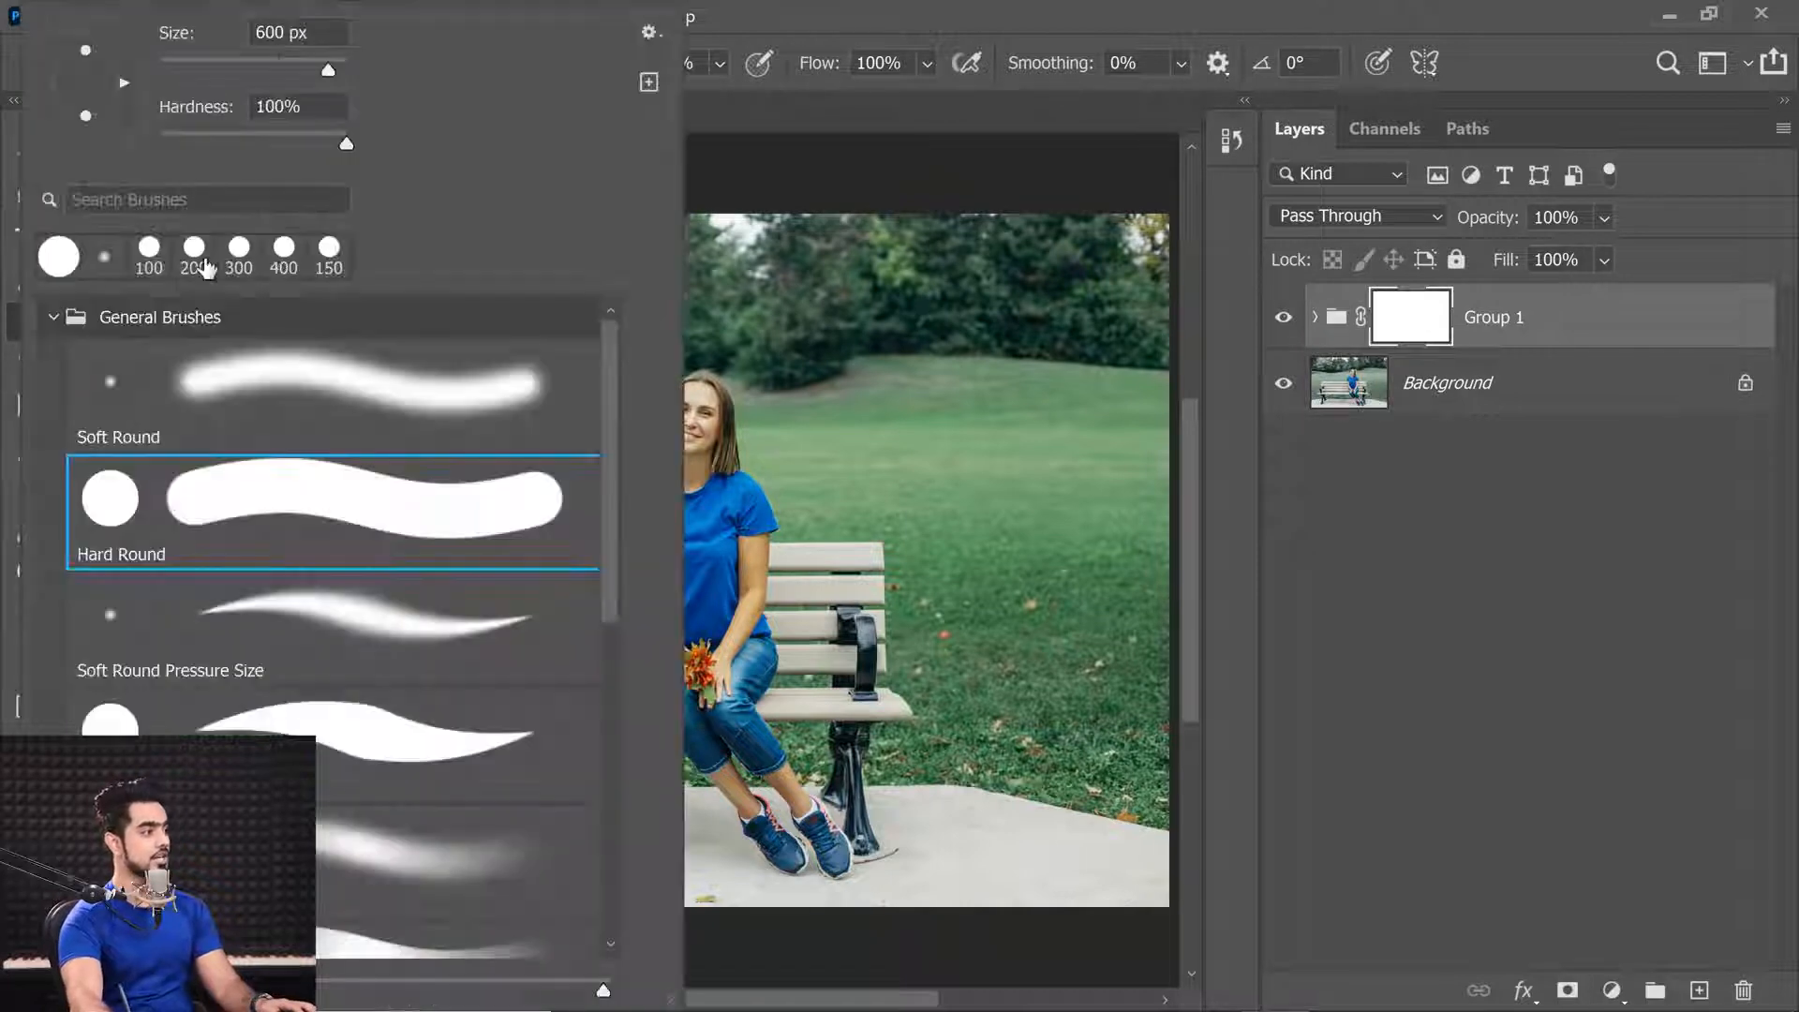
{"action": "left_click", "coordinate": [210, 401]}
{"action": "left_click", "coordinate": [848, 26]}
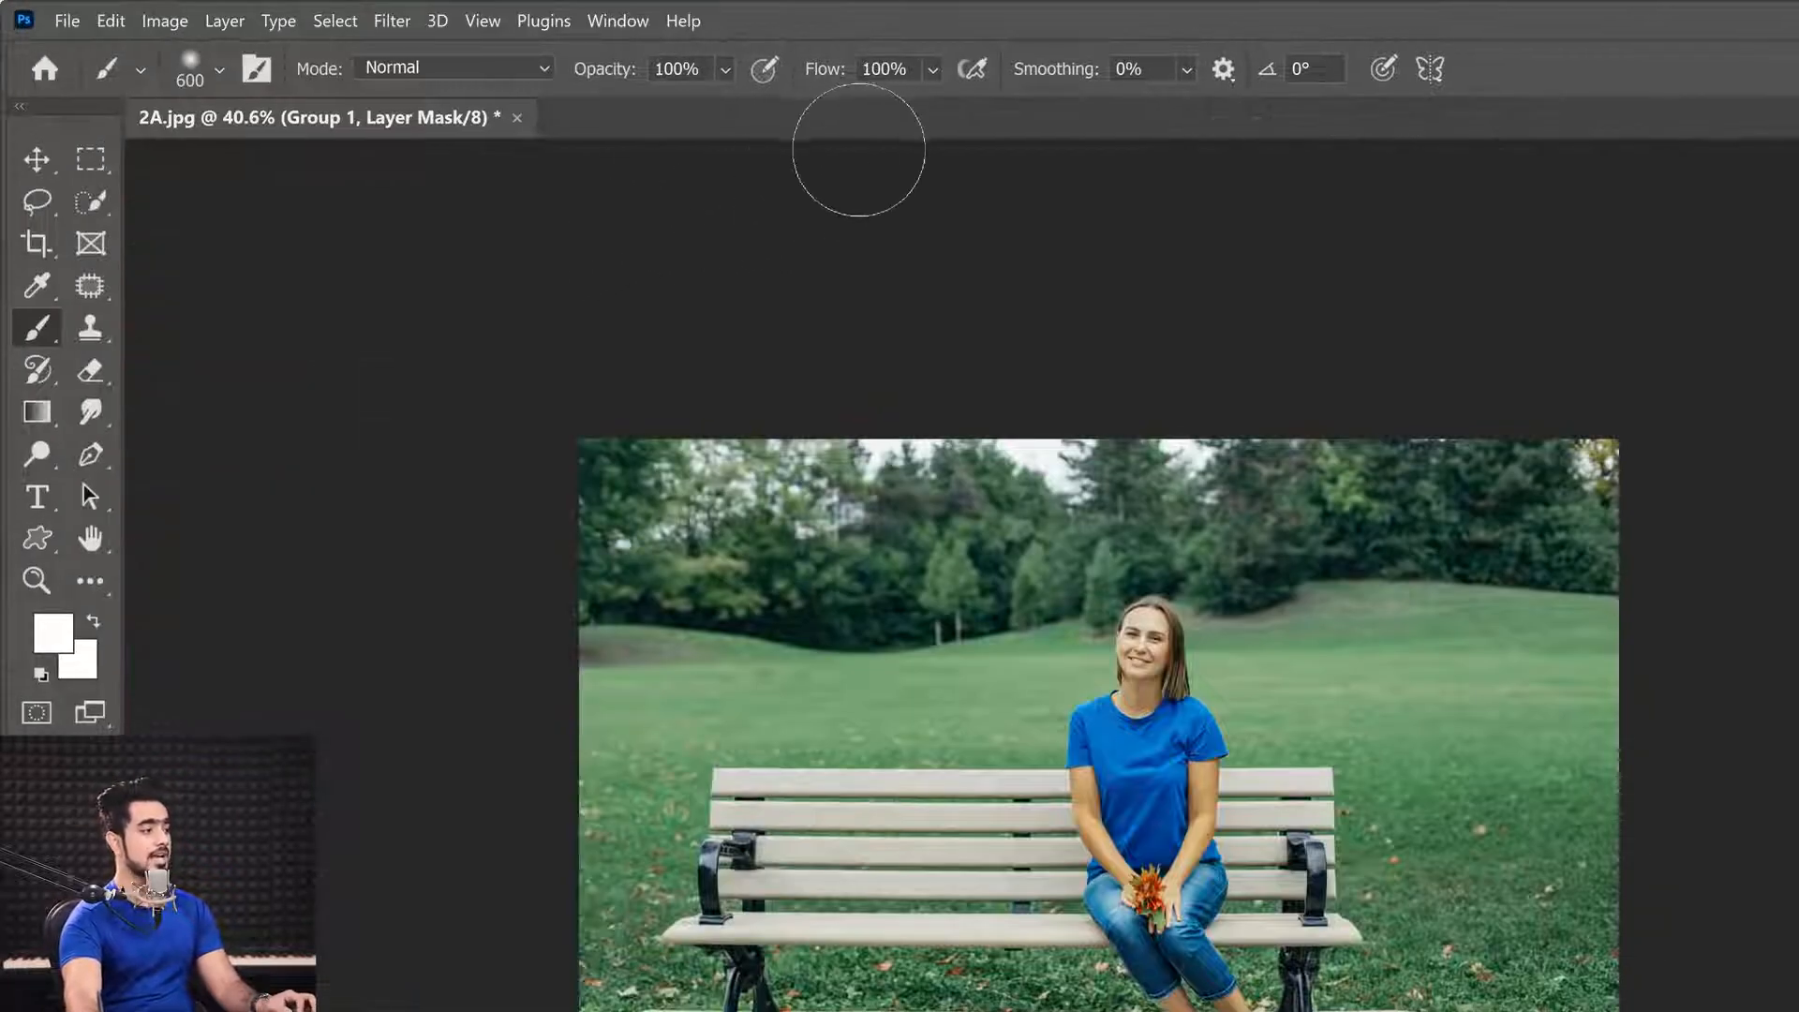
{"action": "key", "text": "d"}
{"action": "key", "text": "x"}
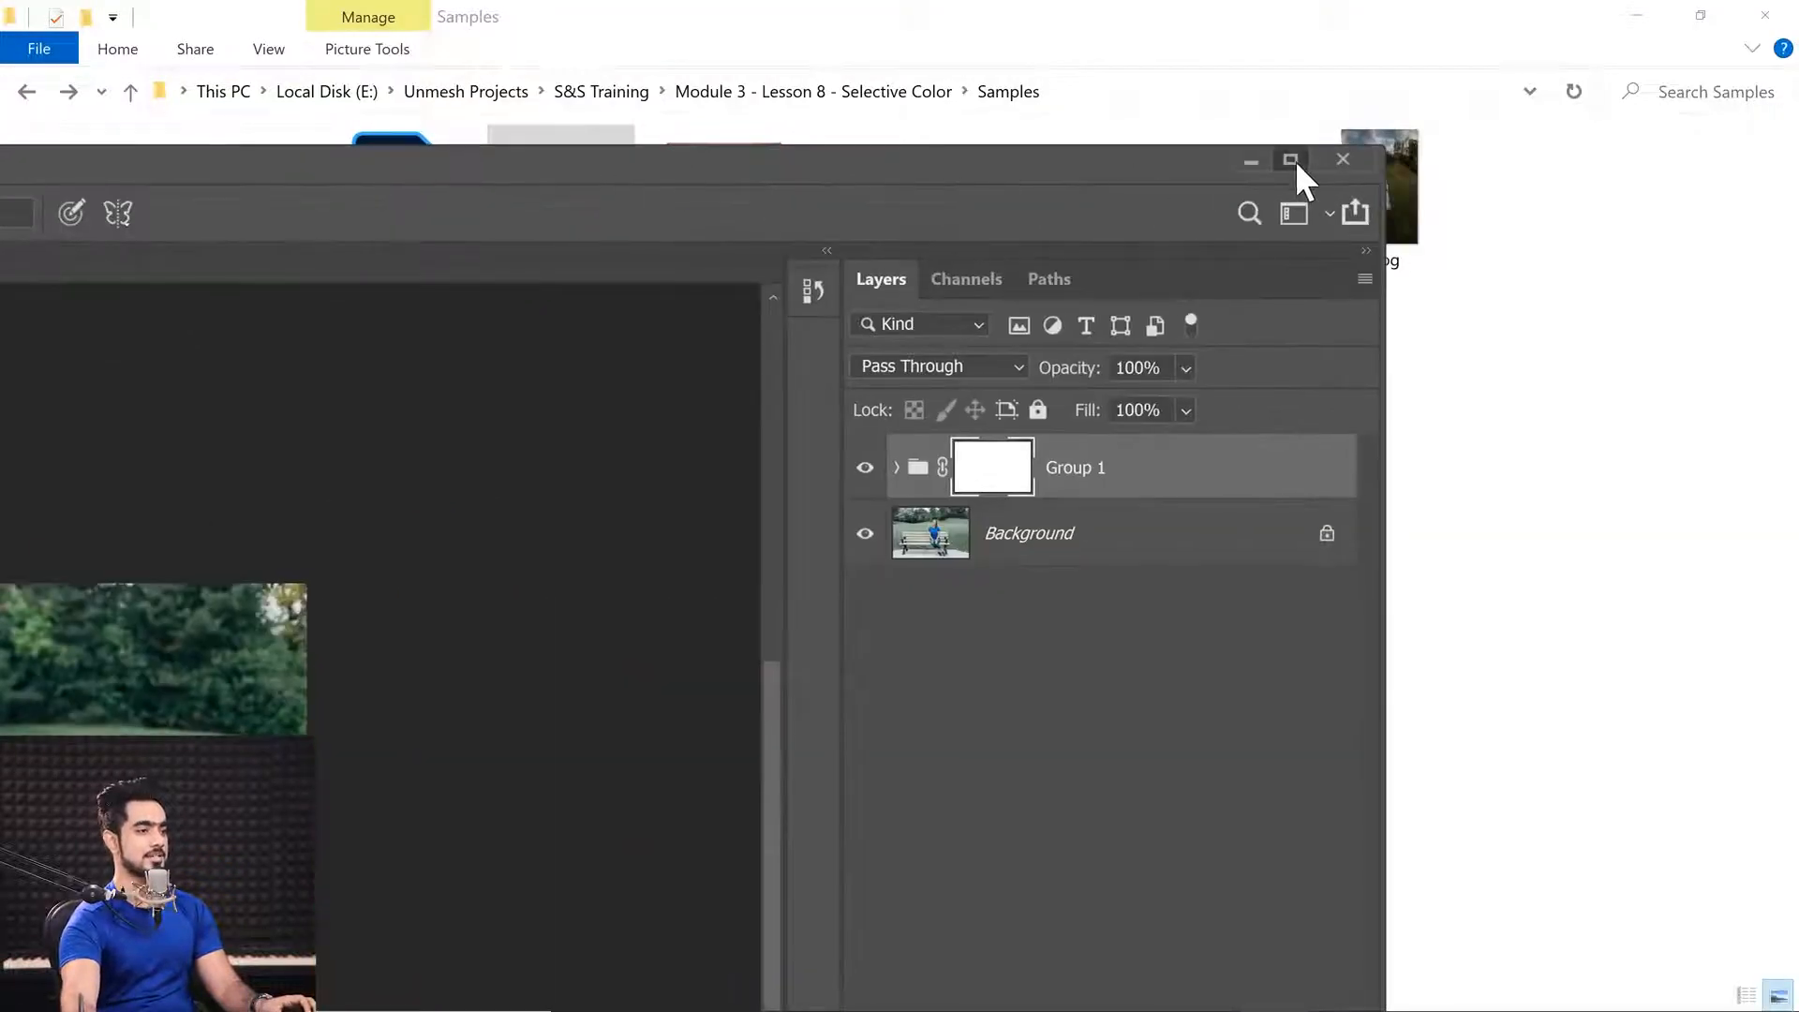
{"action": "left_click", "coordinate": [1290, 160]}
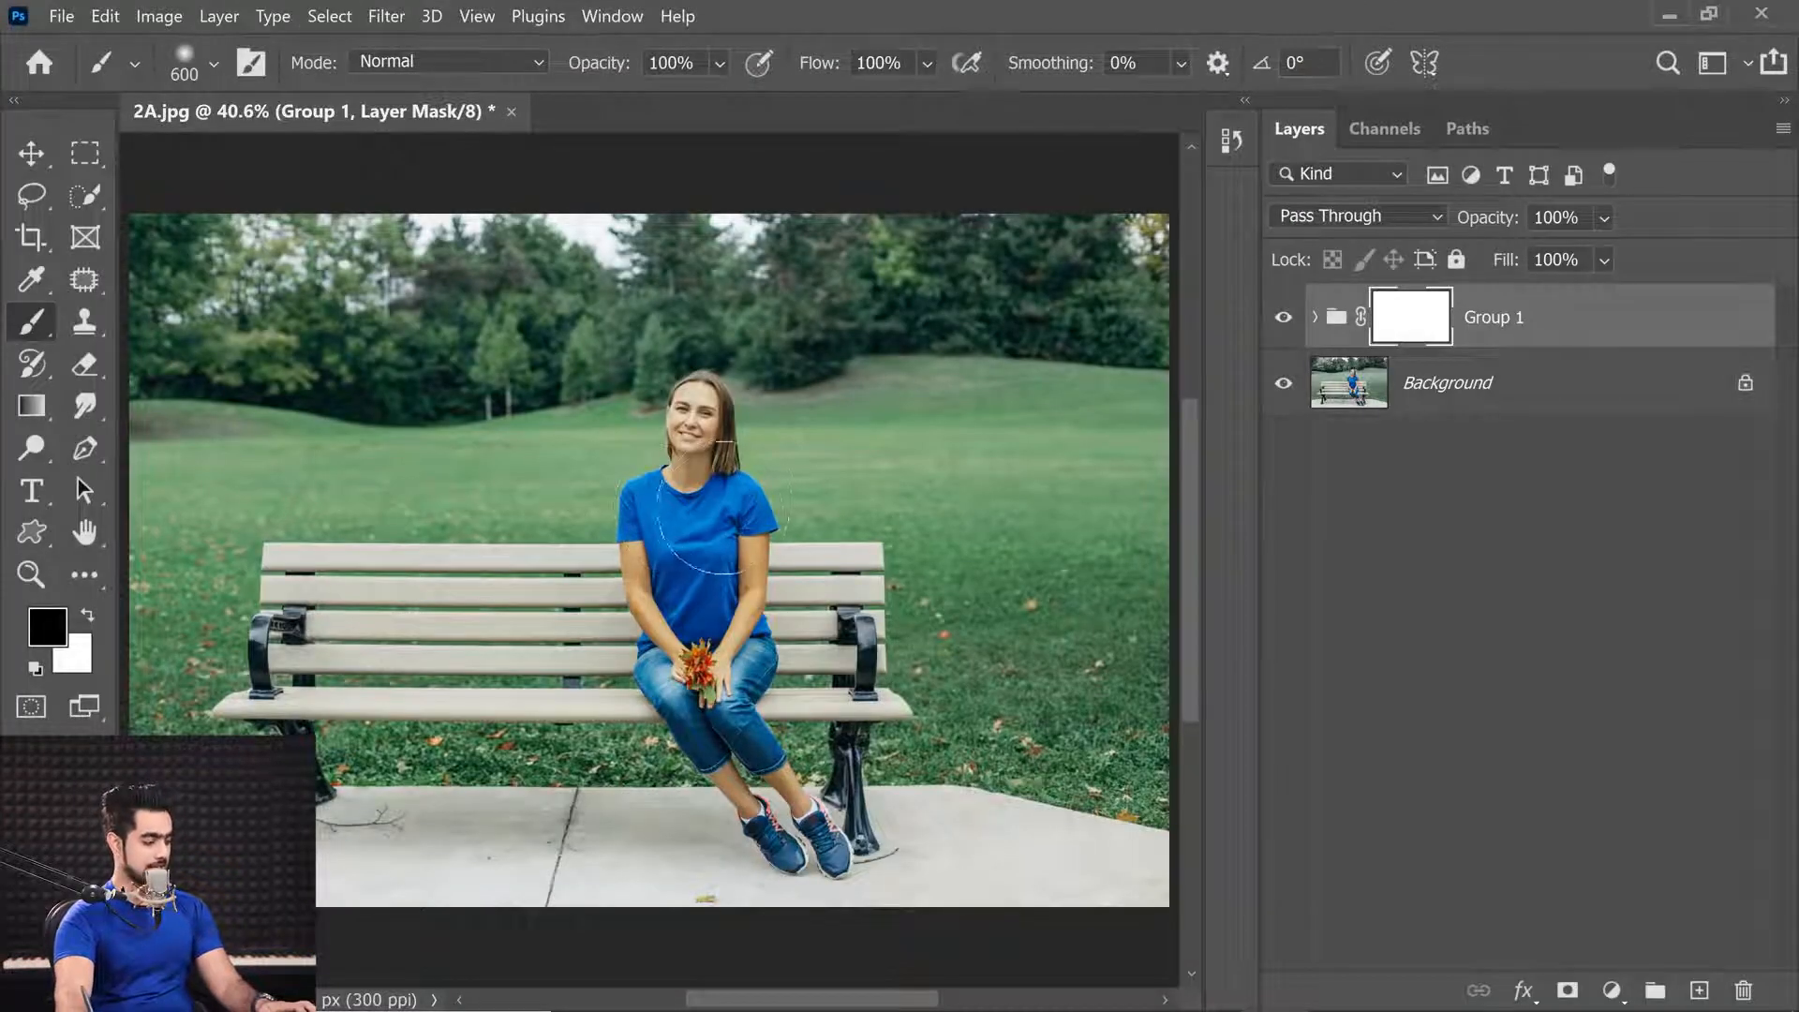
Step: Reduce the brush to 175 px and paint black on the Group 1 mask over the woman's face
{"action": "key", "text": "["}
{"action": "key", "text": "["}
{"action": "key", "text": "["}
{"action": "key", "text": "["}
{"action": "key", "text": "["}
{"action": "key", "text": "["}
{"action": "key", "text": "["}
{"action": "left_click_drag", "start_coordinate": [685, 431], "coordinate": [722, 432]}
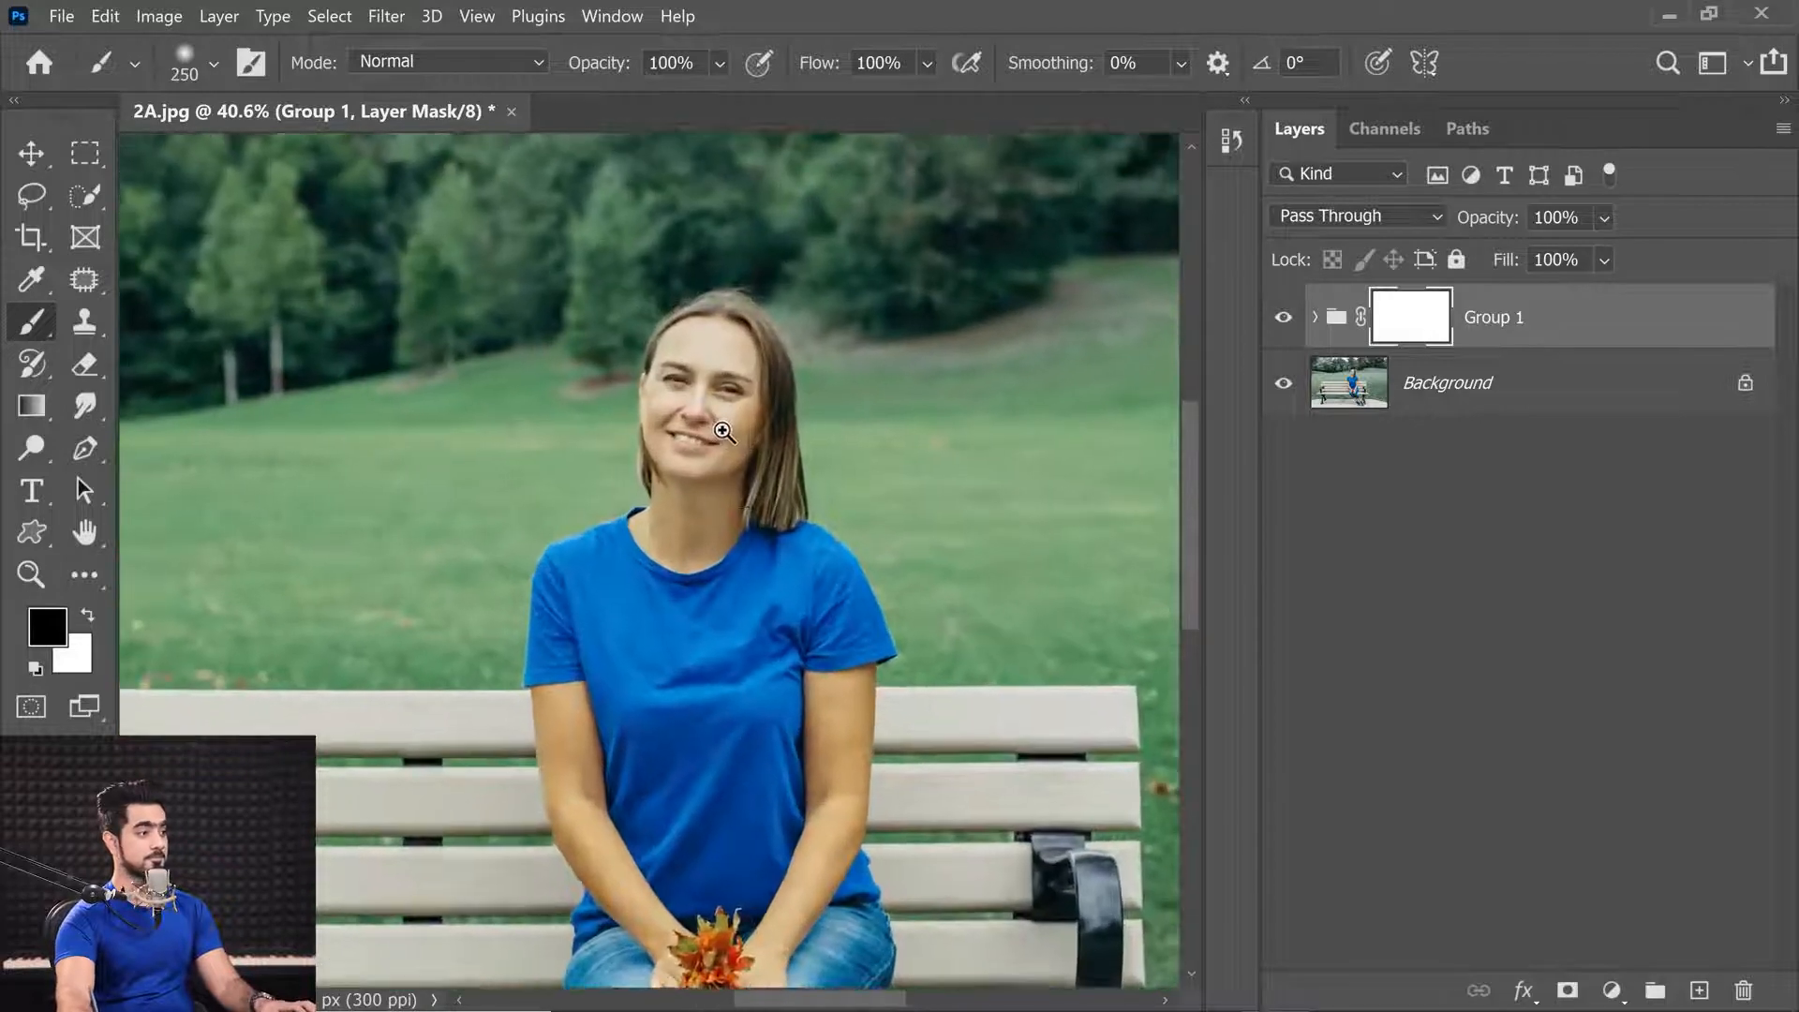
{"action": "key", "text": "bracketleft"}
{"action": "key", "text": "bracketleft"}
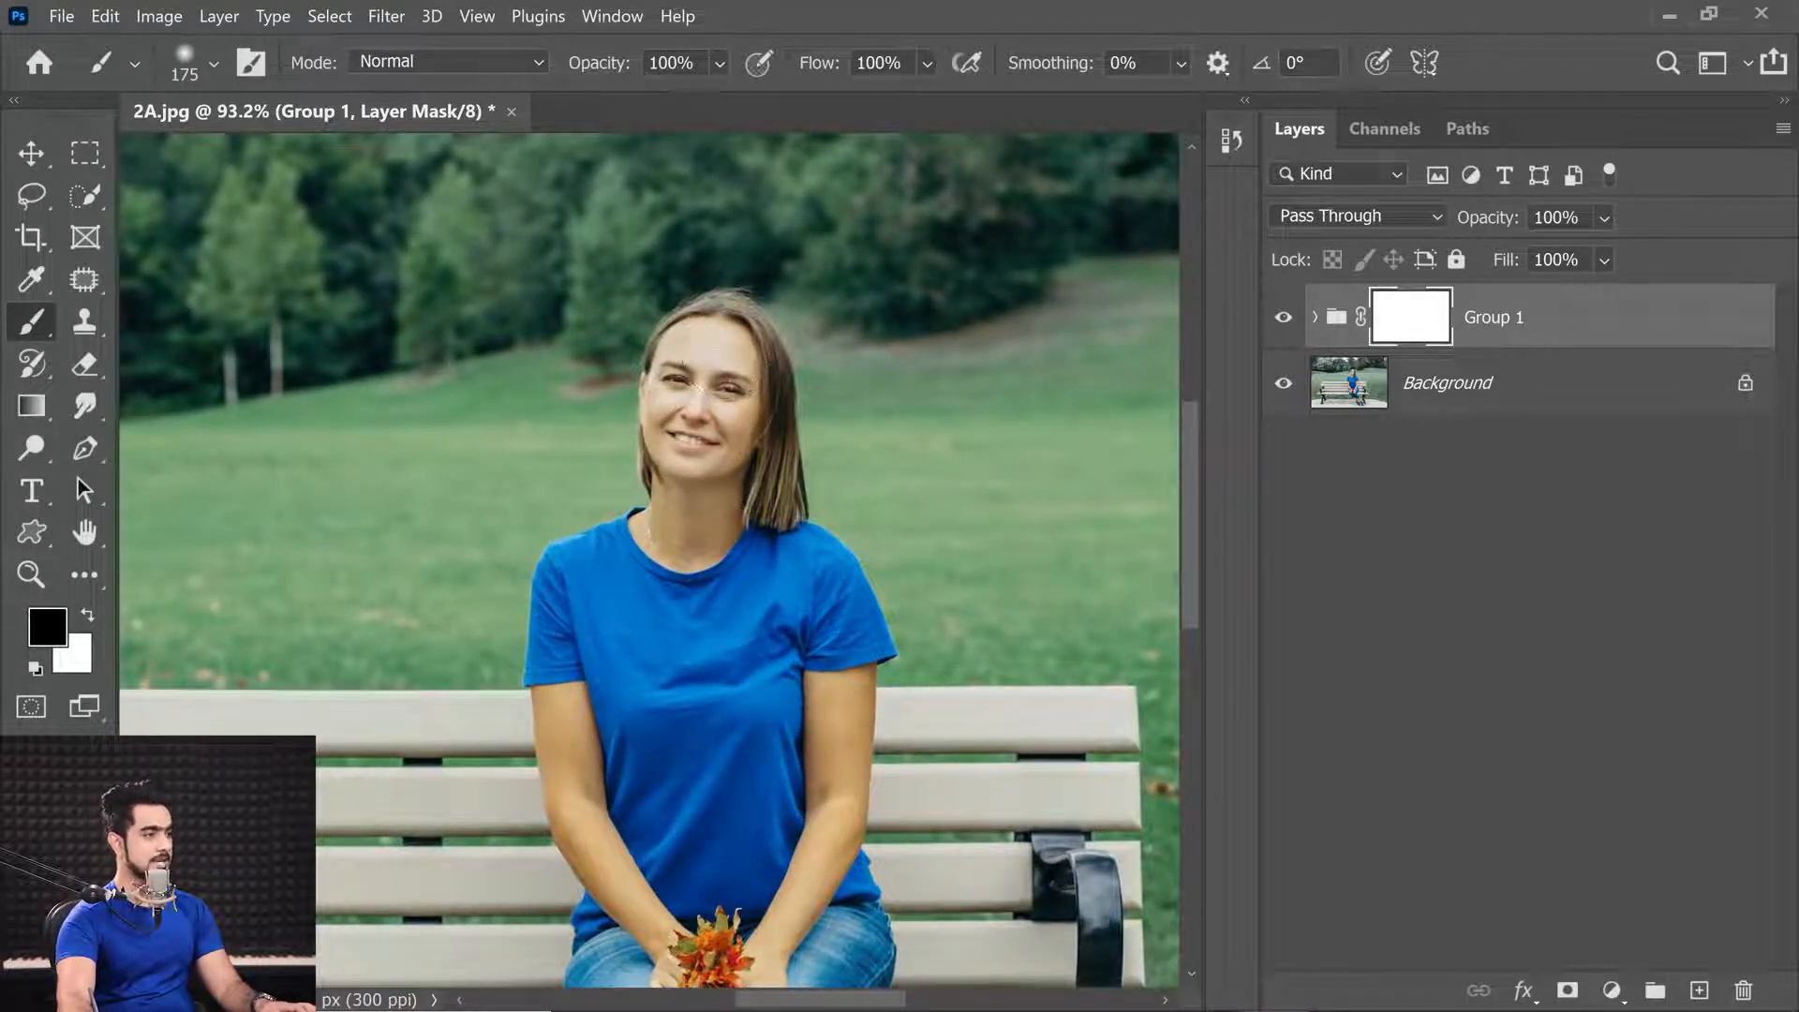
{"action": "left_click_drag", "start_coordinate": [701, 417], "coordinate": [703, 431]}
Step: Enlarge the brush to 300 px and paint the woman's neck, arms and hands out of the Group 1 mask
{"action": "key", "text": "bracketright"}
{"action": "key", "text": "bracketright"}
{"action": "key", "text": "bracketright"}
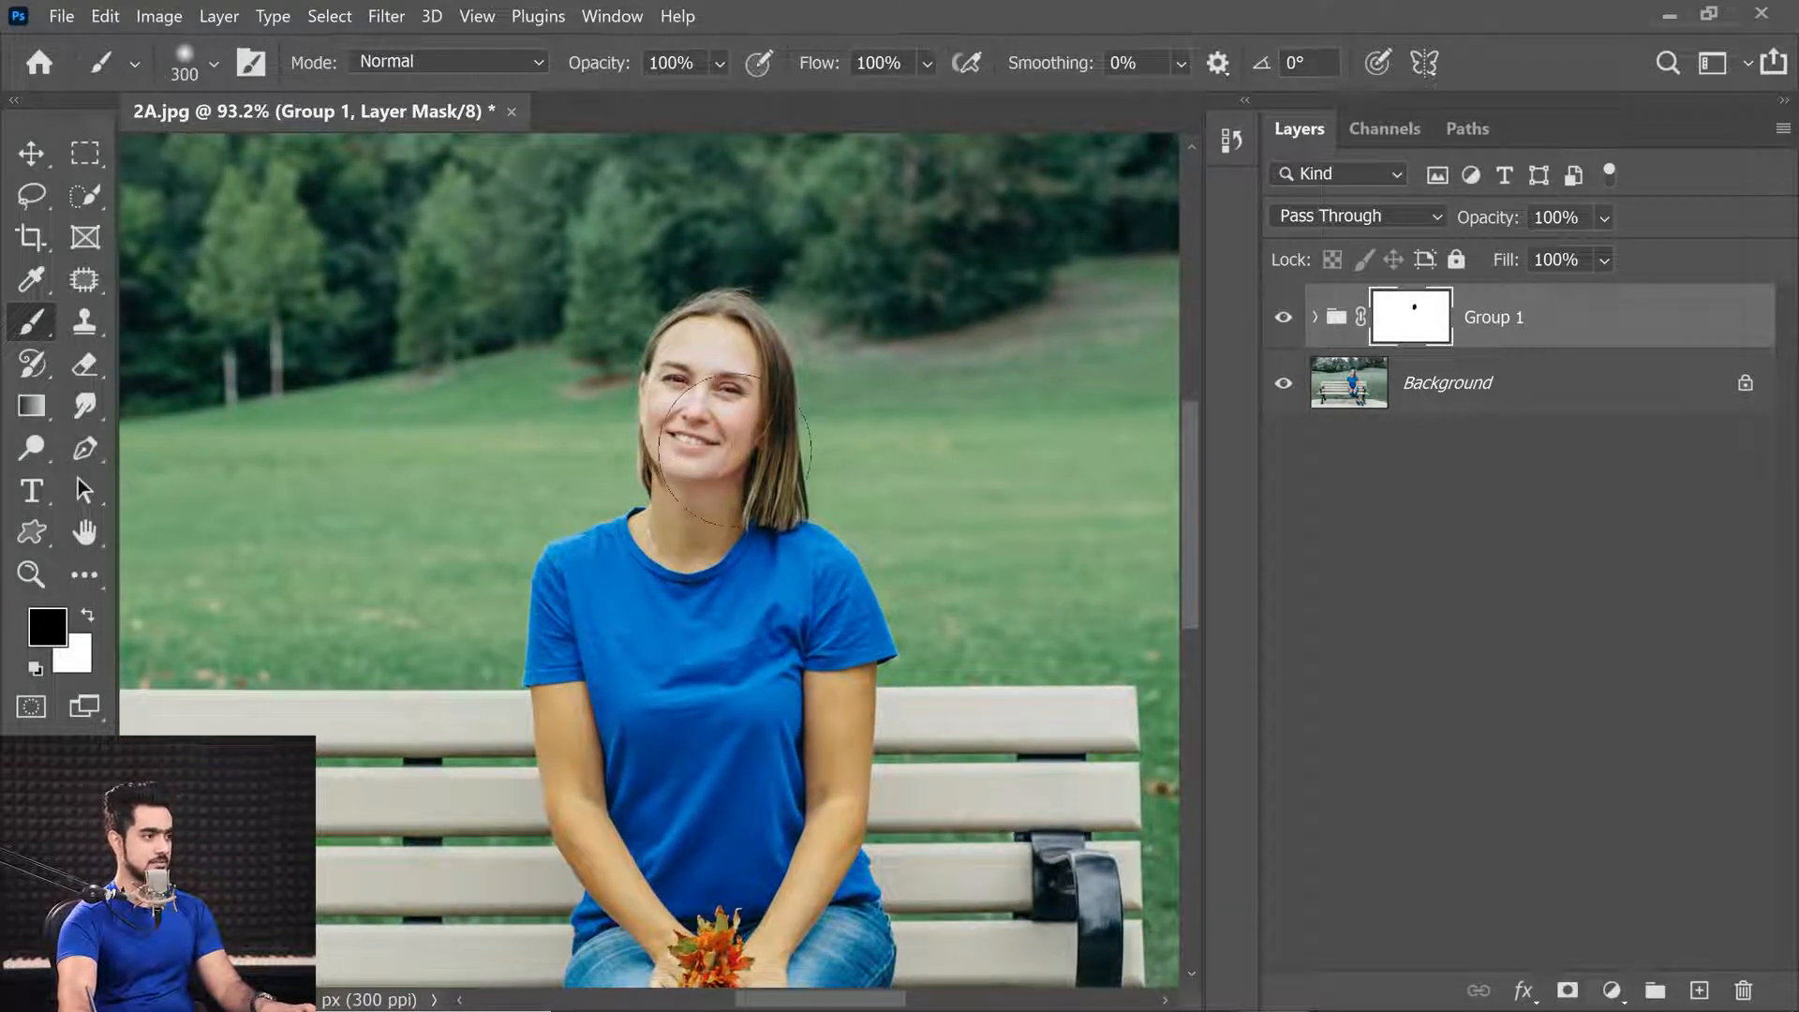
{"action": "left_click_drag", "start_coordinate": [692, 515], "coordinate": [707, 605]}
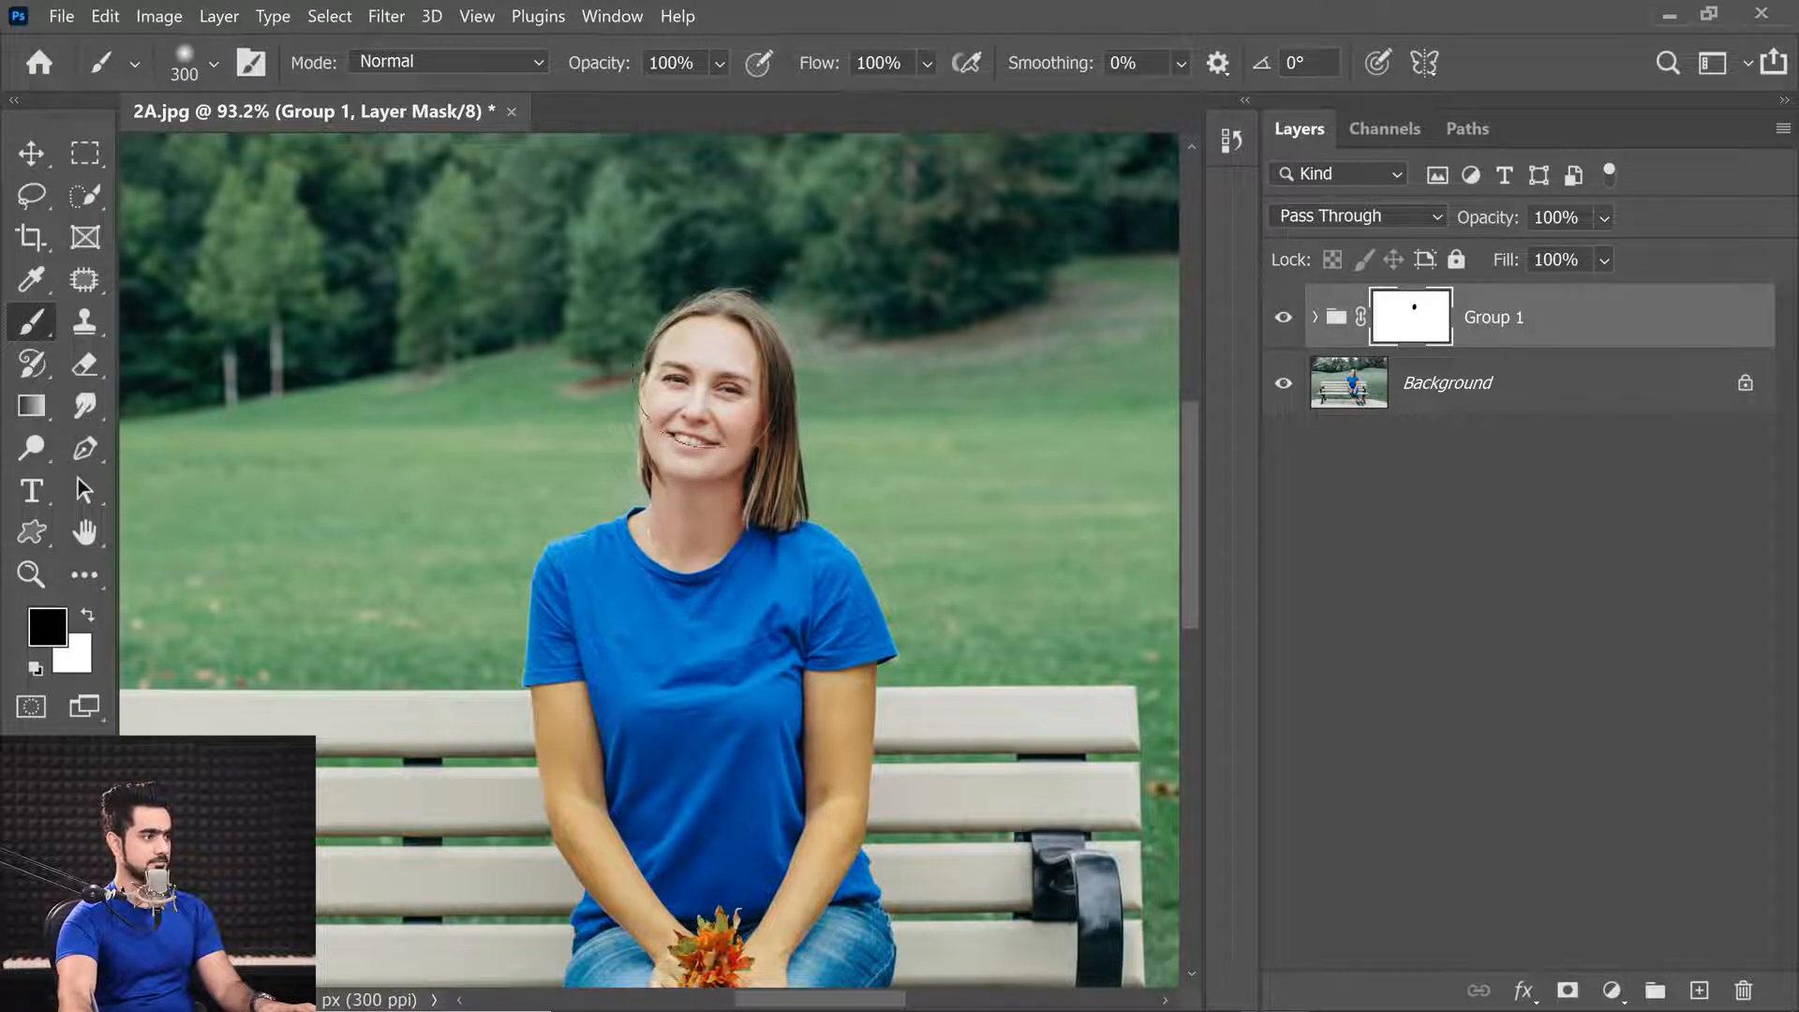
{"action": "scroll", "coordinate": [656, 450], "scroll_direction": "down", "scroll_amount": 5}
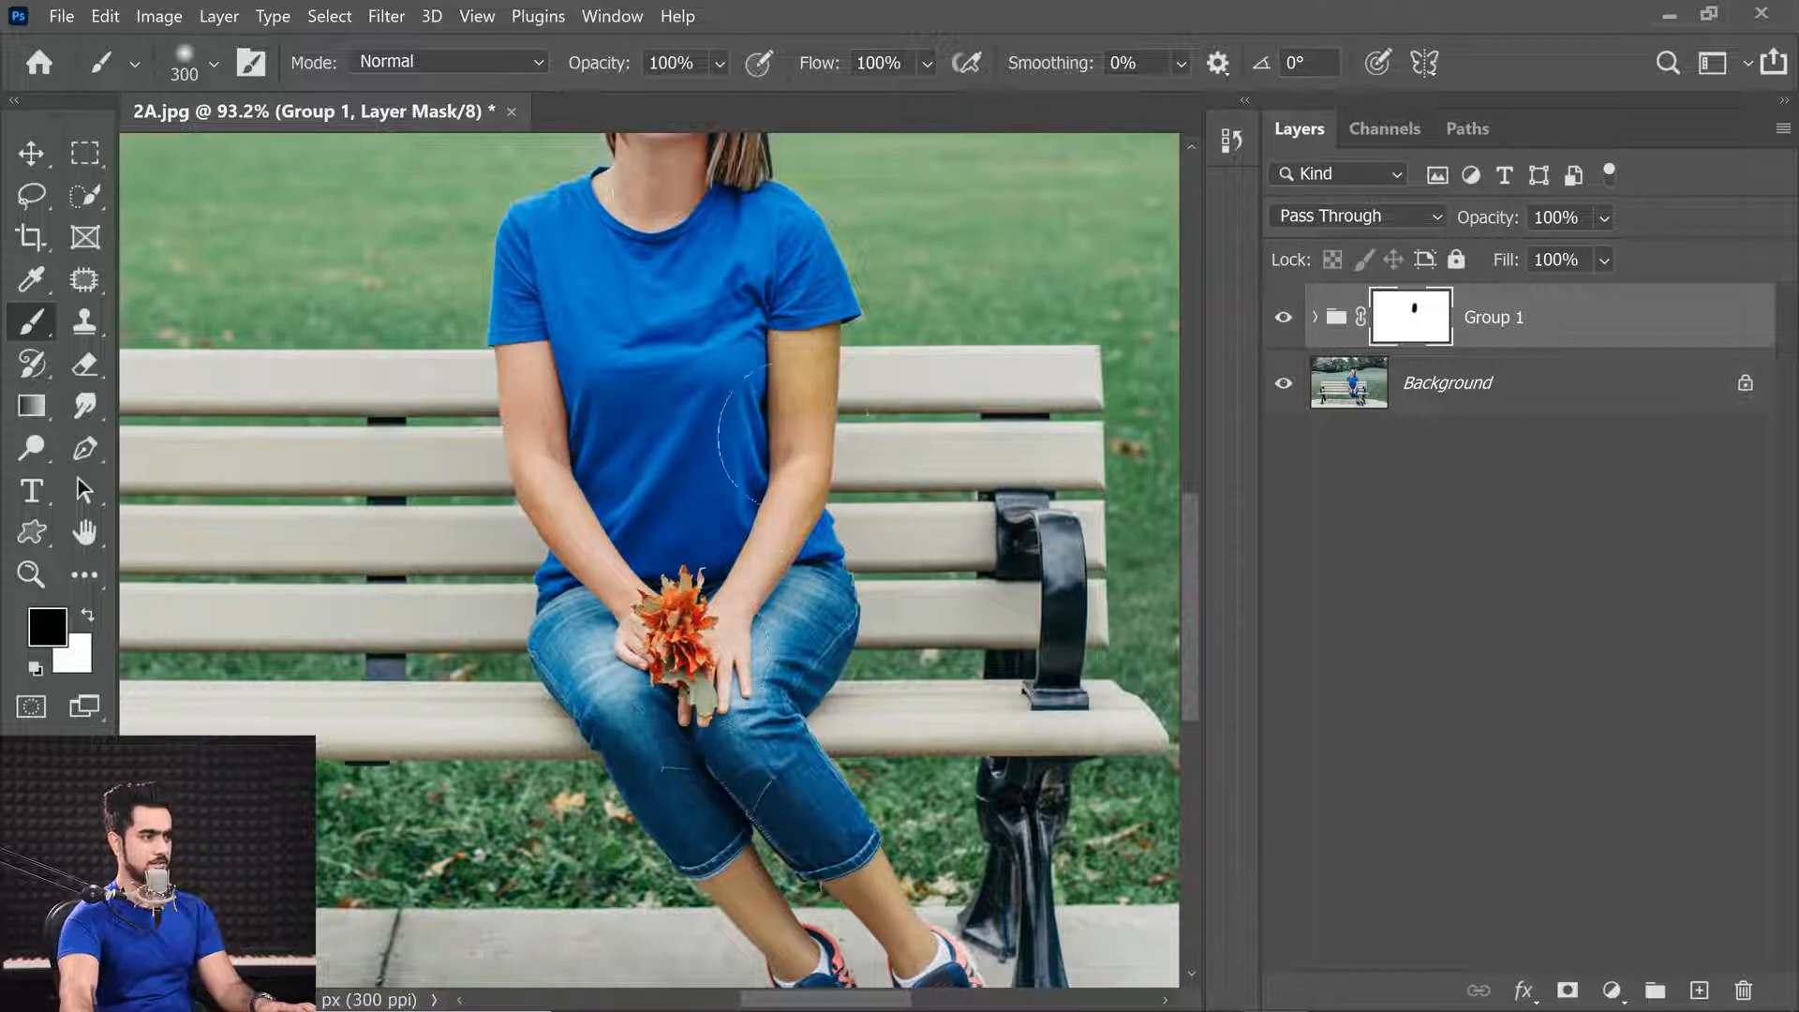
Step: Reduce the brush to 200 px and paint the woman's bare lower legs out of the Group 1 mask
{"action": "scroll", "coordinate": [754, 581], "scroll_direction": "down", "scroll_amount": 3}
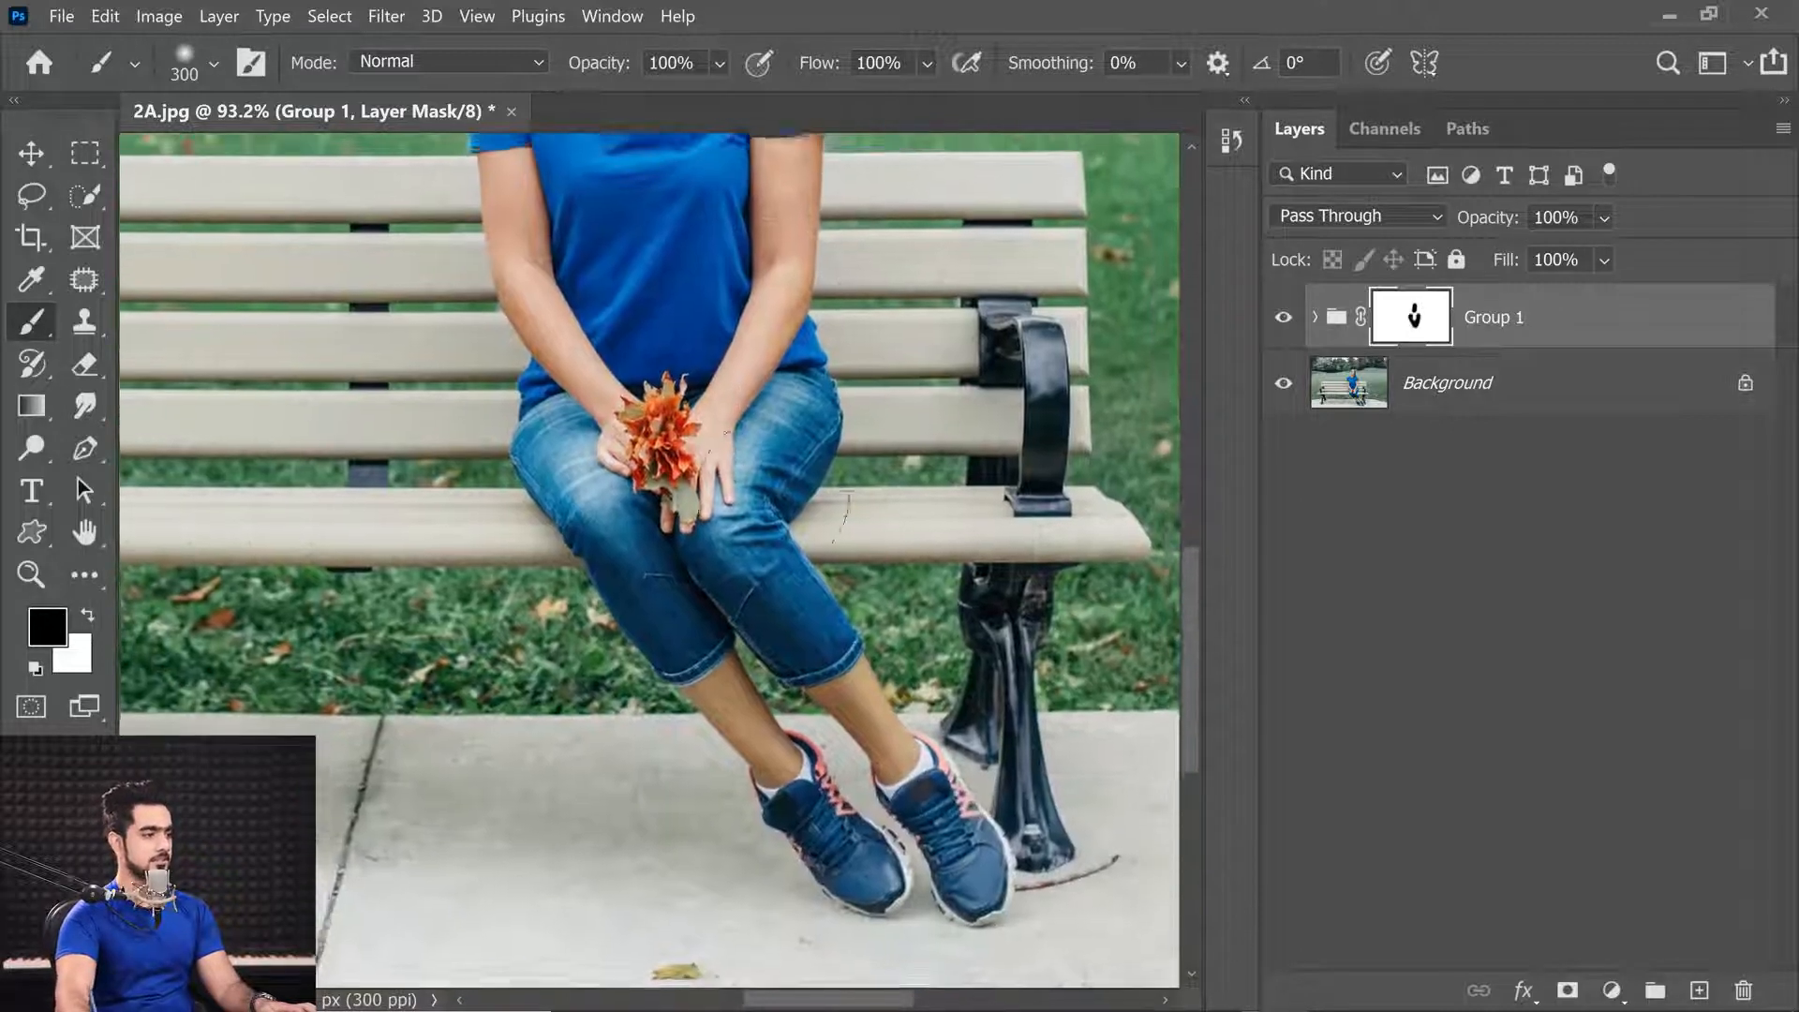
{"action": "key", "text": "bracketleft"}
{"action": "key", "text": "bracketleft"}
{"action": "mouse_move", "coordinate": [832, 724]}
{"action": "left_mouse_down"}
{"action": "mouse_move", "coordinate": [735, 698]}
{"action": "mouse_move", "coordinate": [764, 731]}
{"action": "mouse_move", "coordinate": [914, 758]}
{"action": "left_mouse_up"}
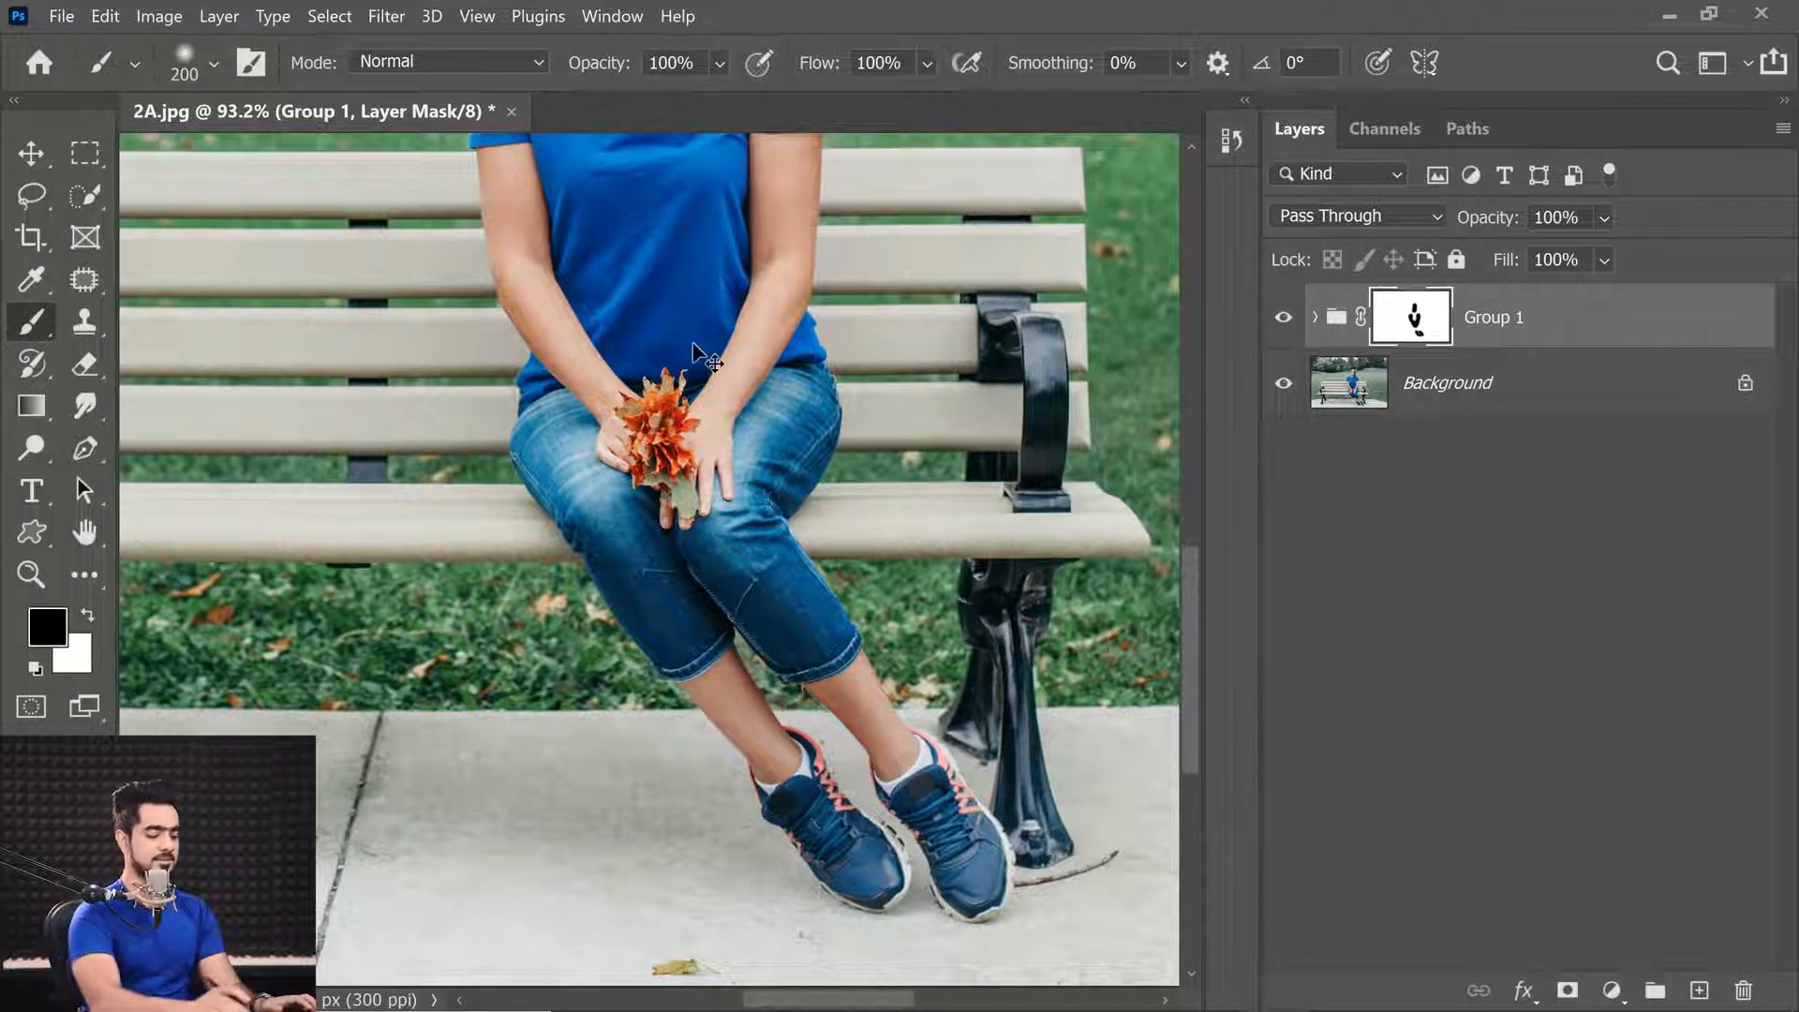
Step: Fit the whole photo in view and compare the masked result with the original Background
{"action": "key", "text": "ctrl+0"}
{"action": "left_click", "coordinate": [1281, 384], "text": "alt"}
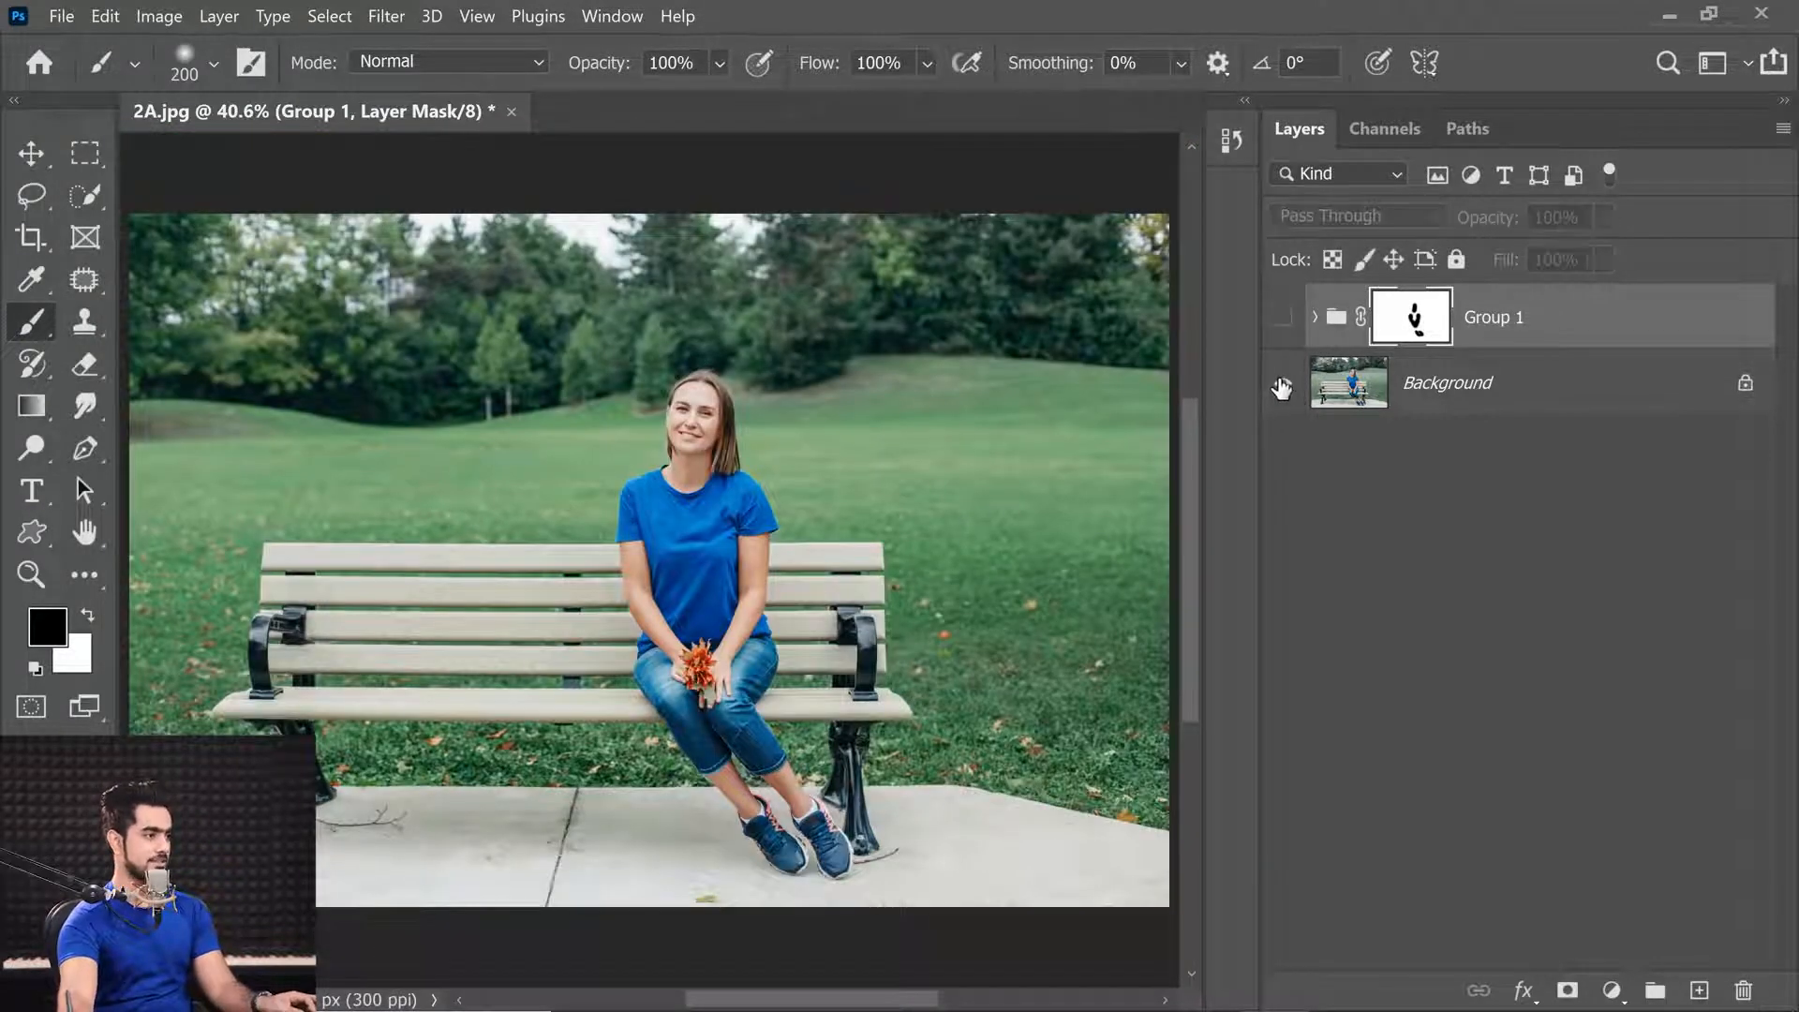
{"action": "left_click", "coordinate": [1278, 385], "text": "alt"}
{"action": "left_click", "coordinate": [1279, 386], "text": "alt"}
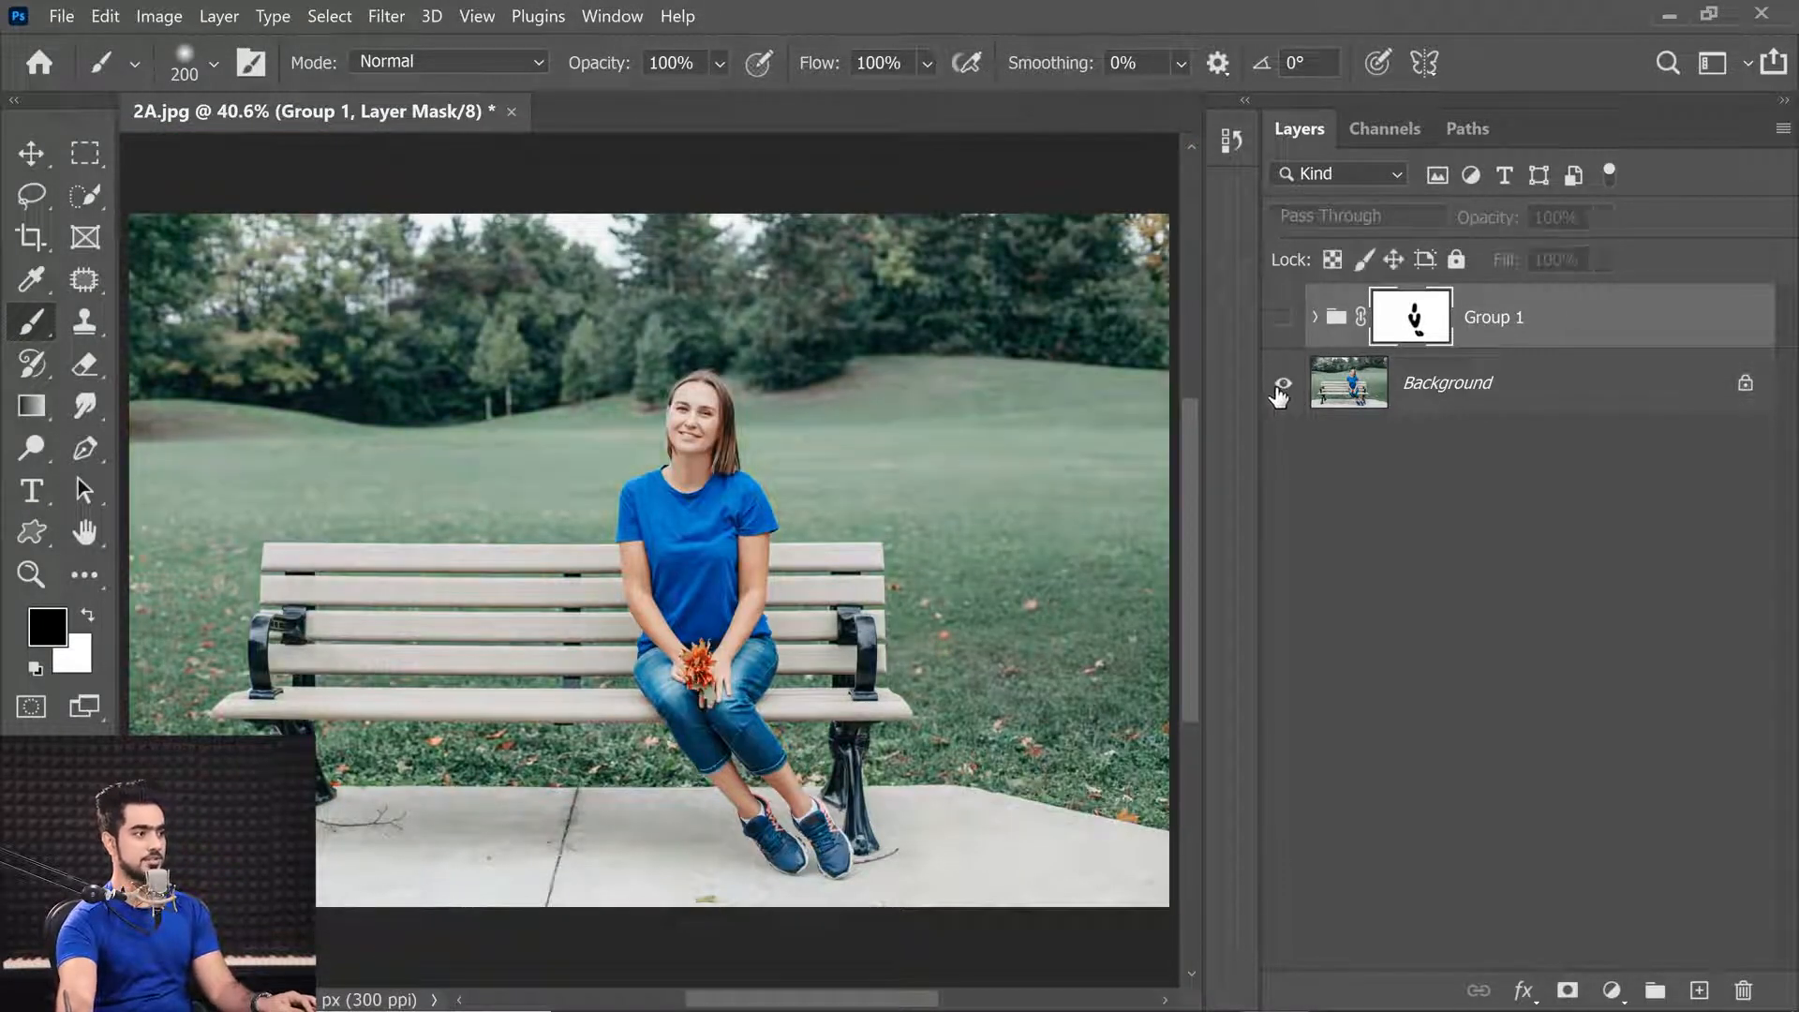
{"action": "left_click", "coordinate": [1280, 386], "text": "alt"}
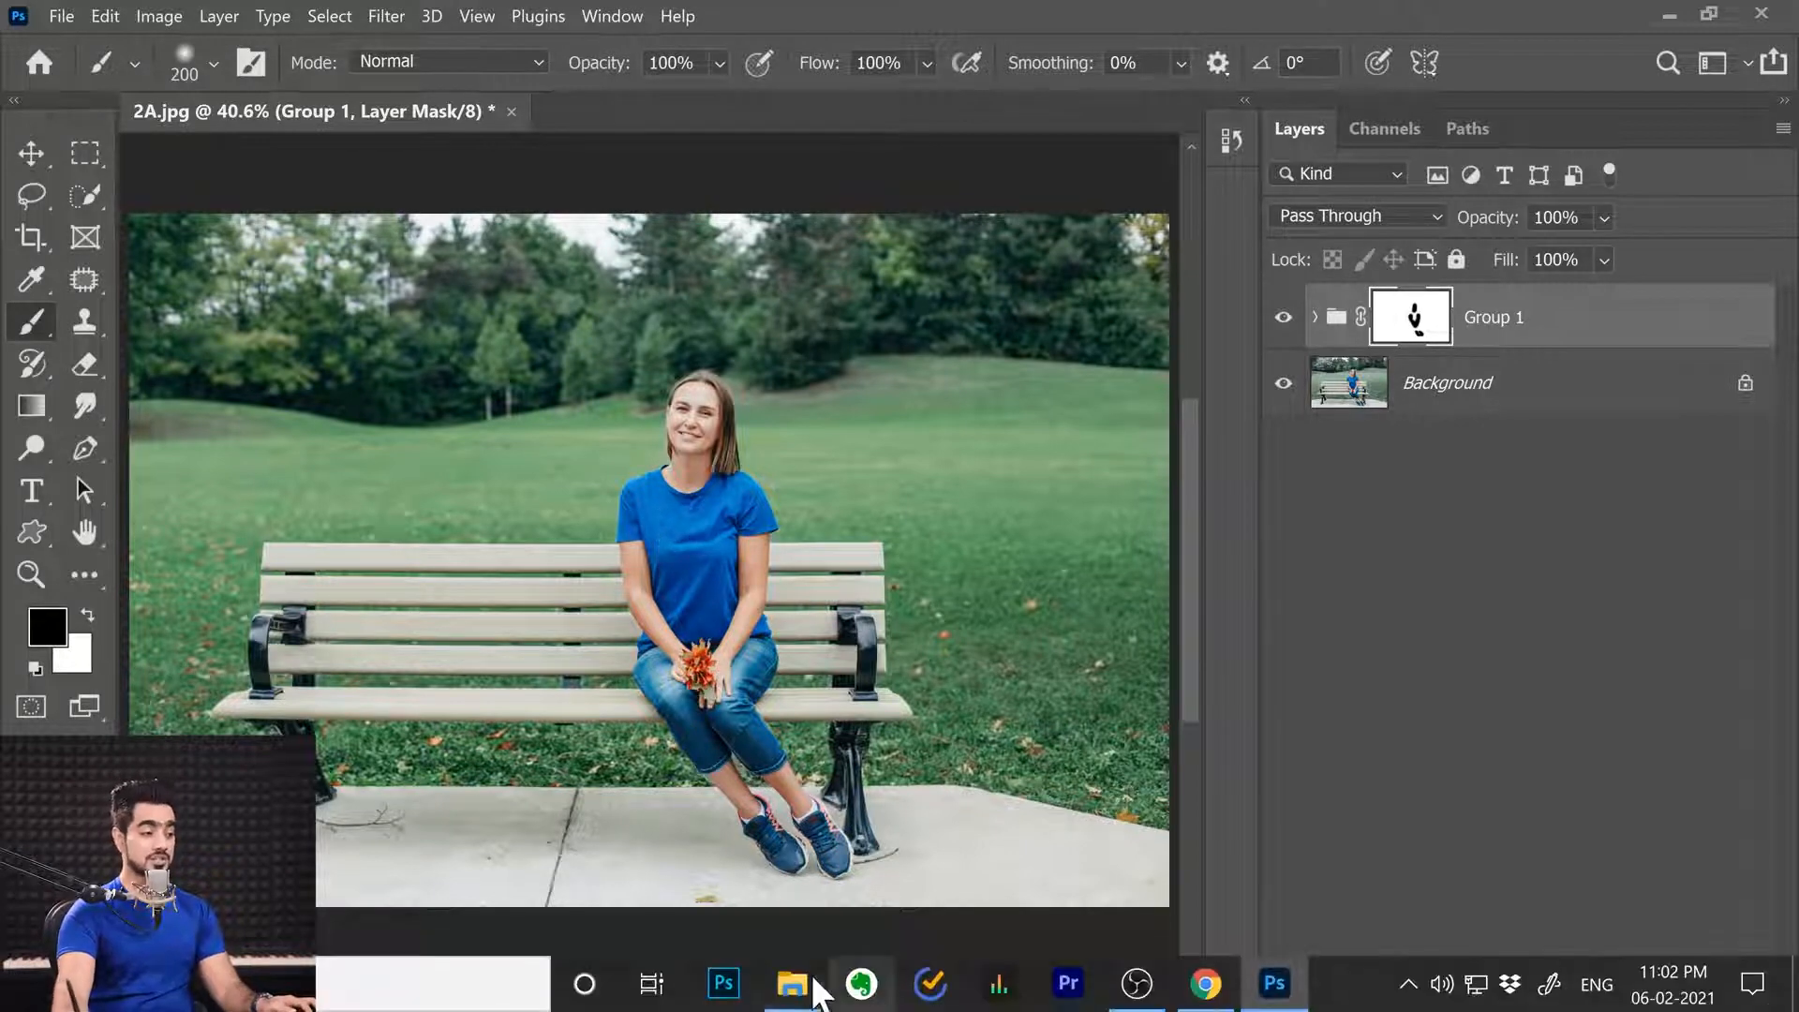
Step: Switch to File Explorer and open 2B.jpg from the Samples folder in Photoshop as a new document
{"action": "left_click", "coordinate": [791, 990]}
{"action": "left_click", "coordinate": [755, 201]}
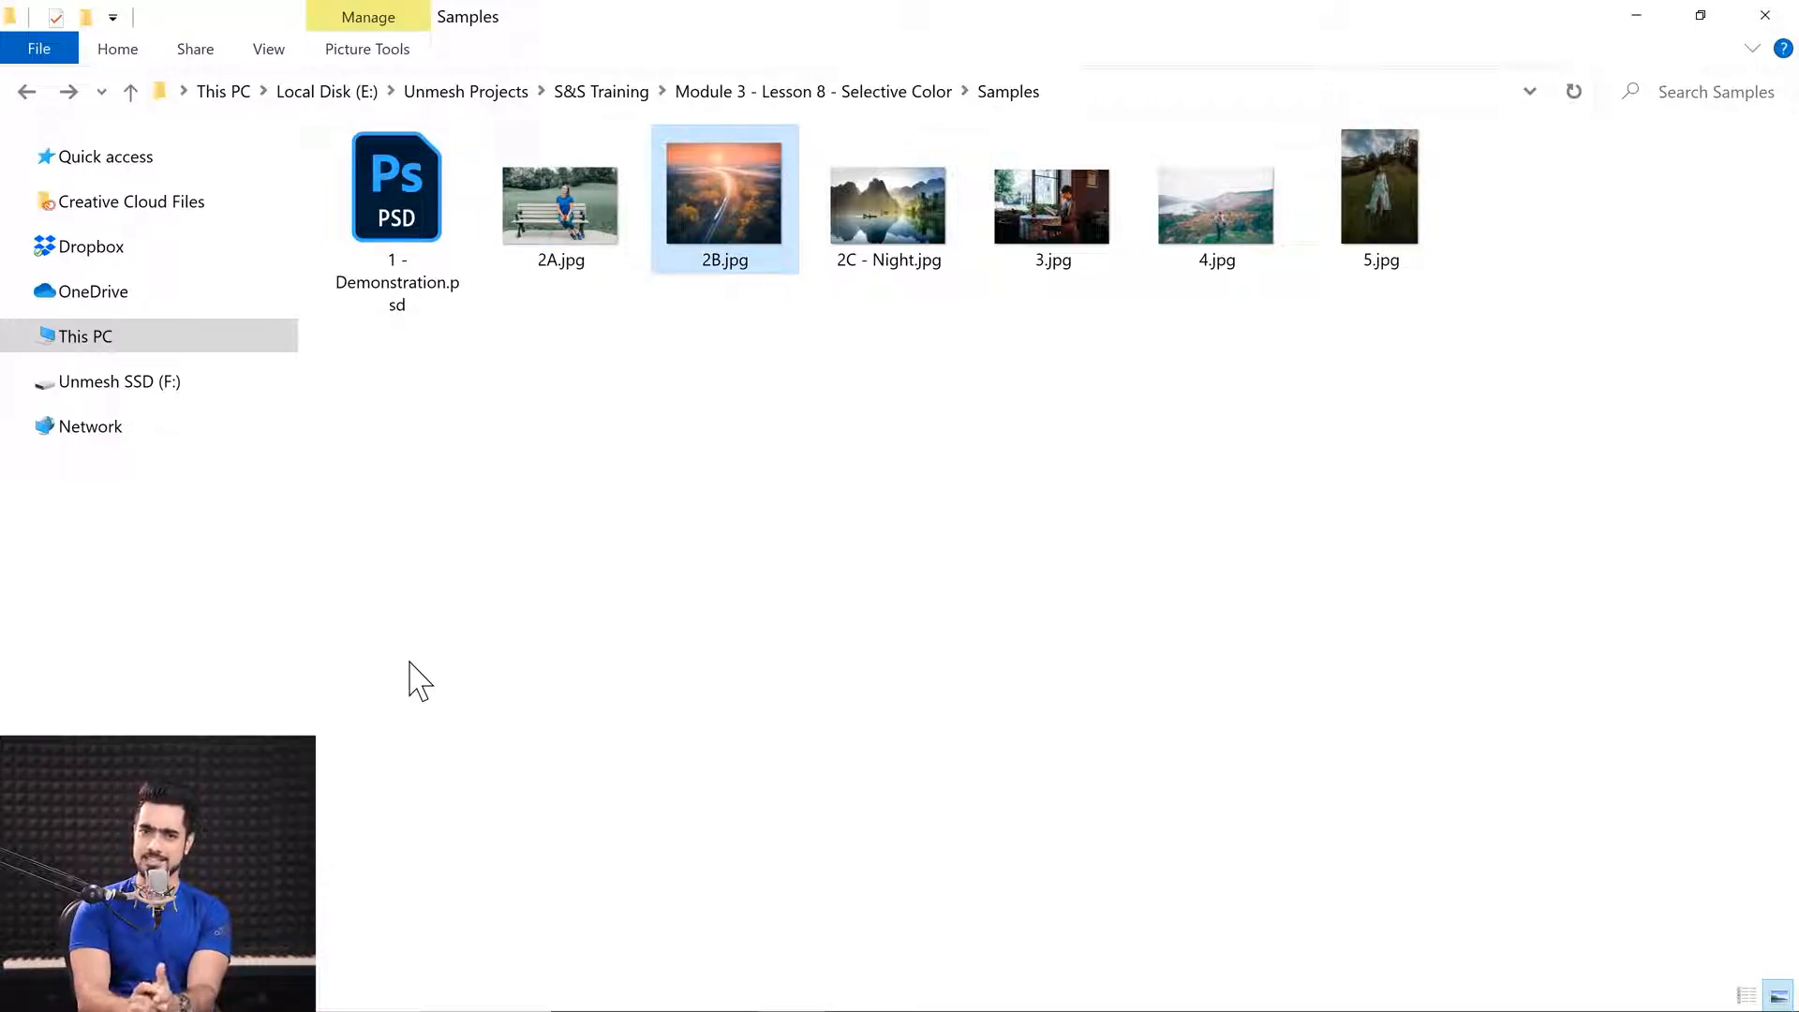
{"action": "left_click_drag", "start_coordinate": [728, 207], "coordinate": [634, 148]}
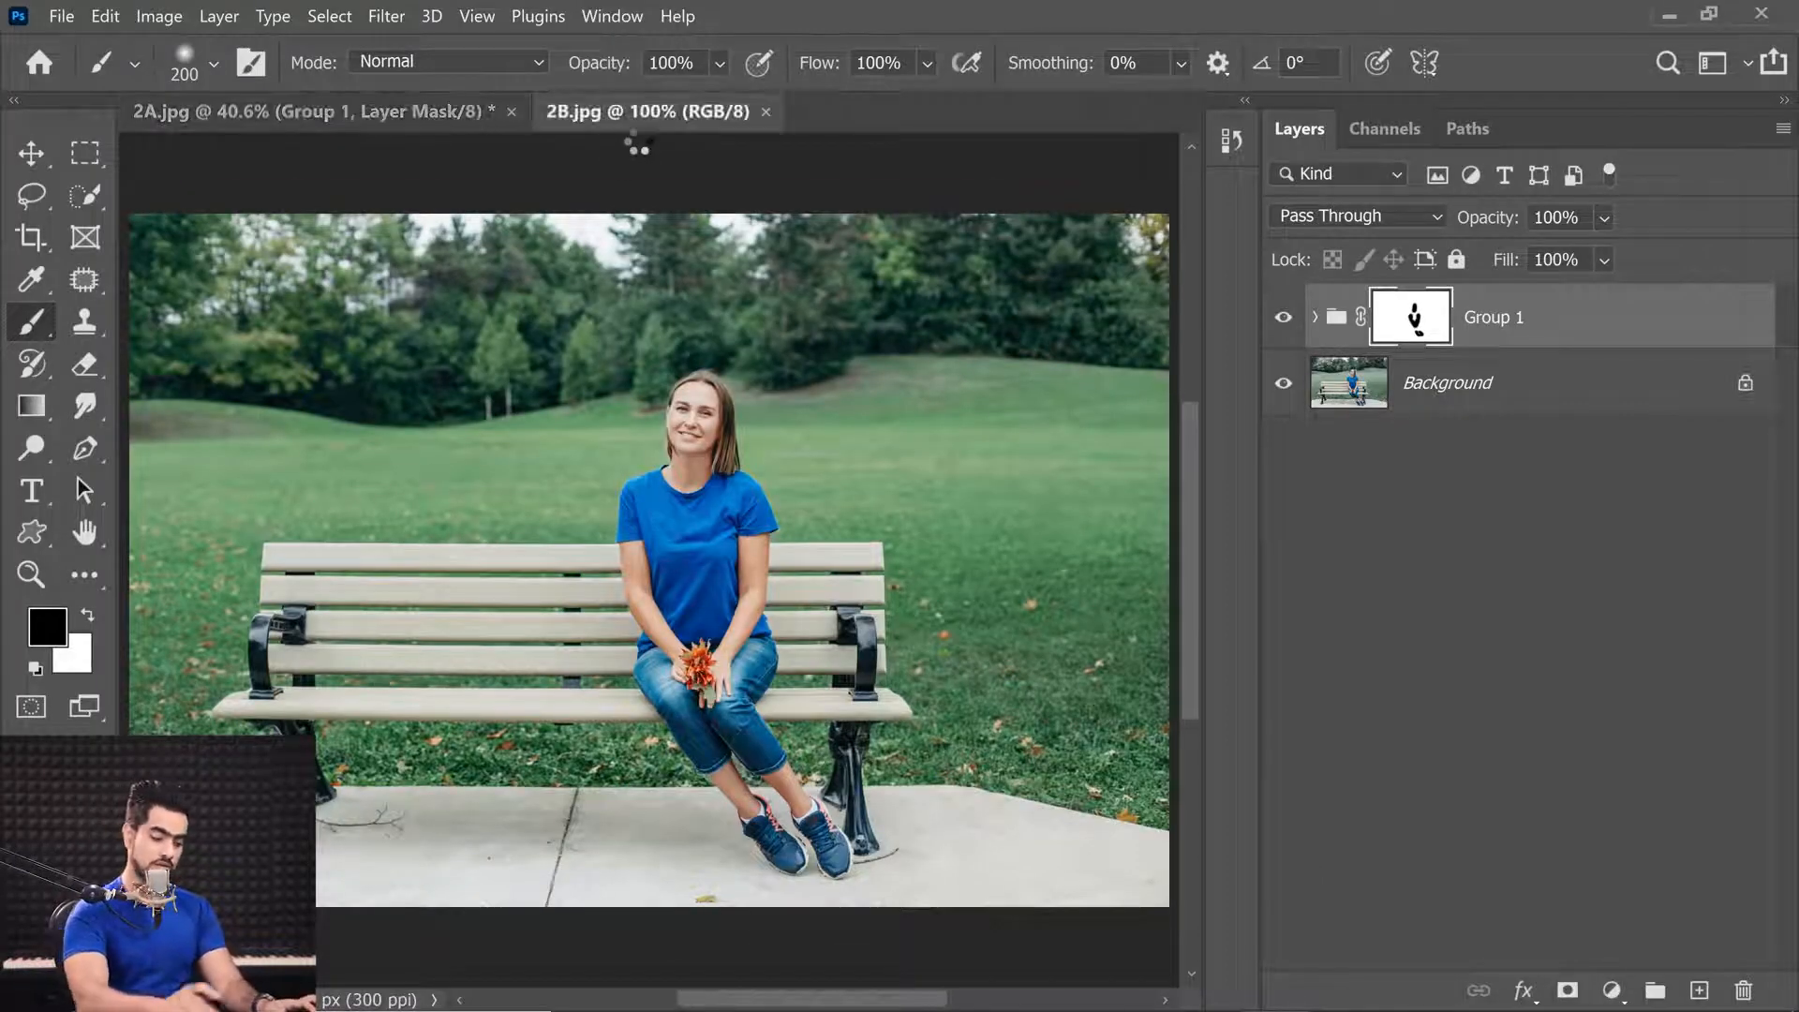
Step: Fit the photo in view, add a Selective Color adjustment layer above the Background and set the Whites' Black to +100%
{"action": "key", "text": "ctrl+0"}
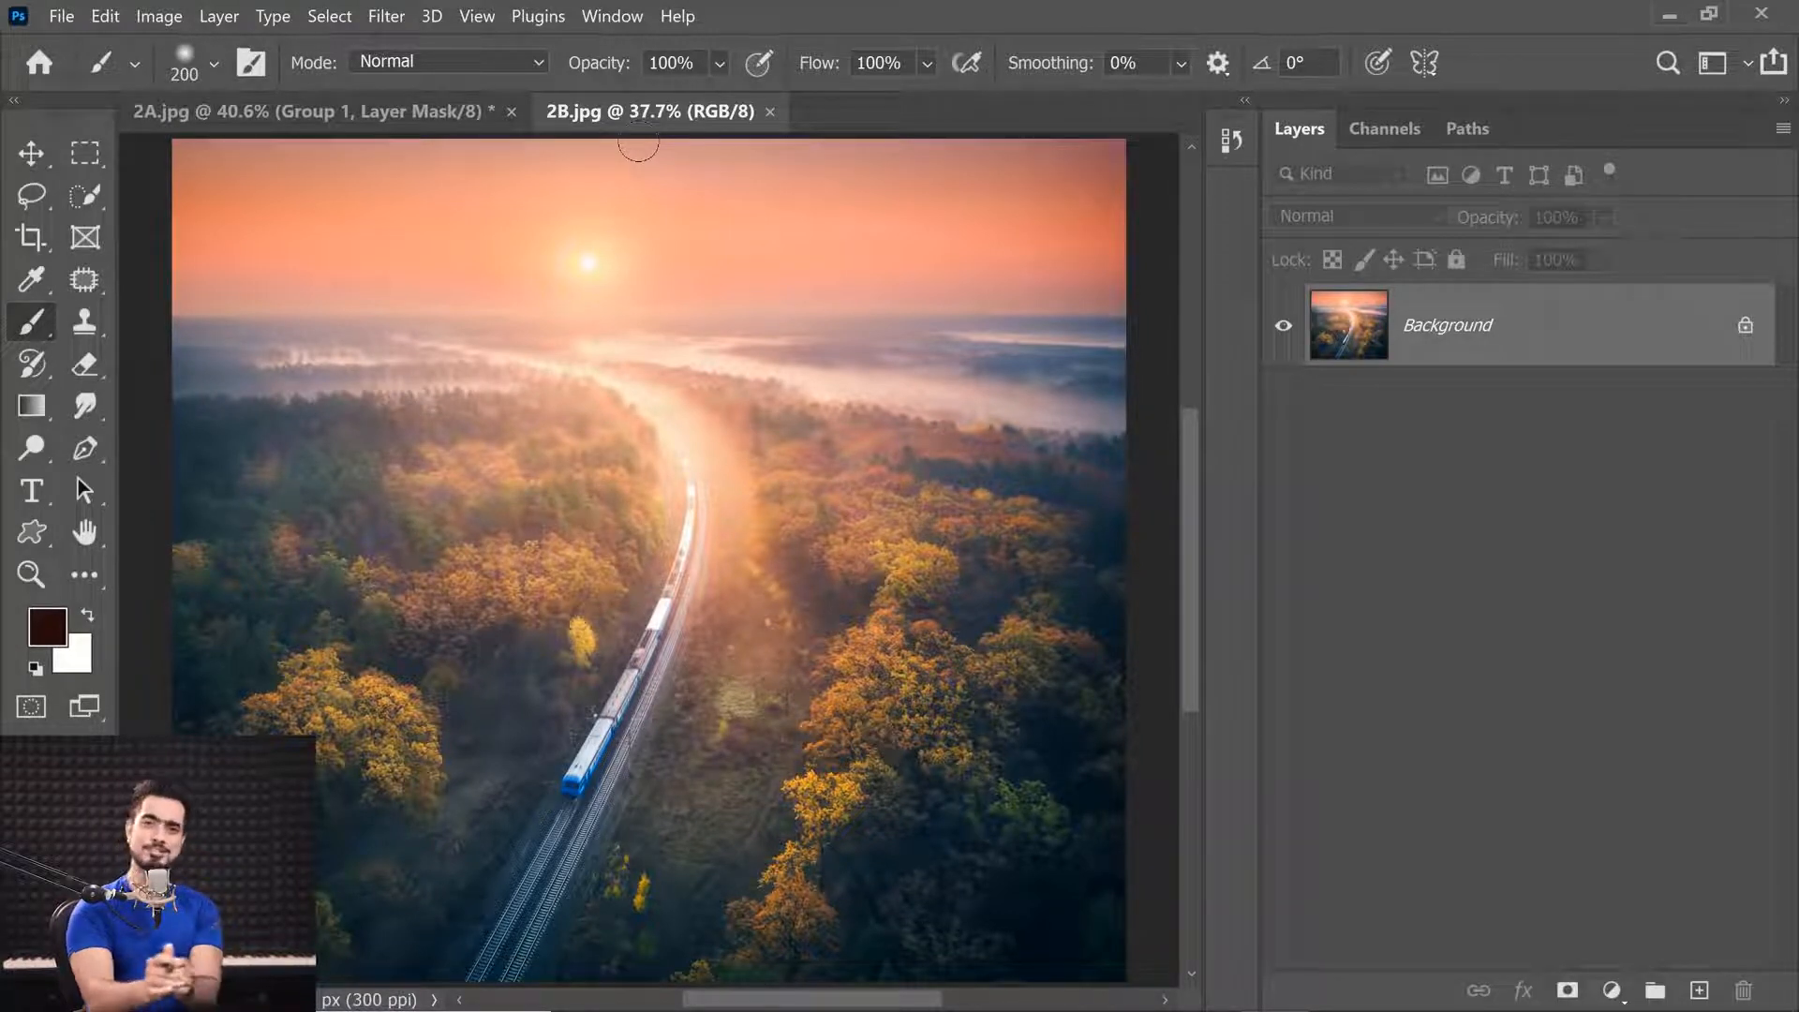
{"action": "left_click", "coordinate": [1612, 993]}
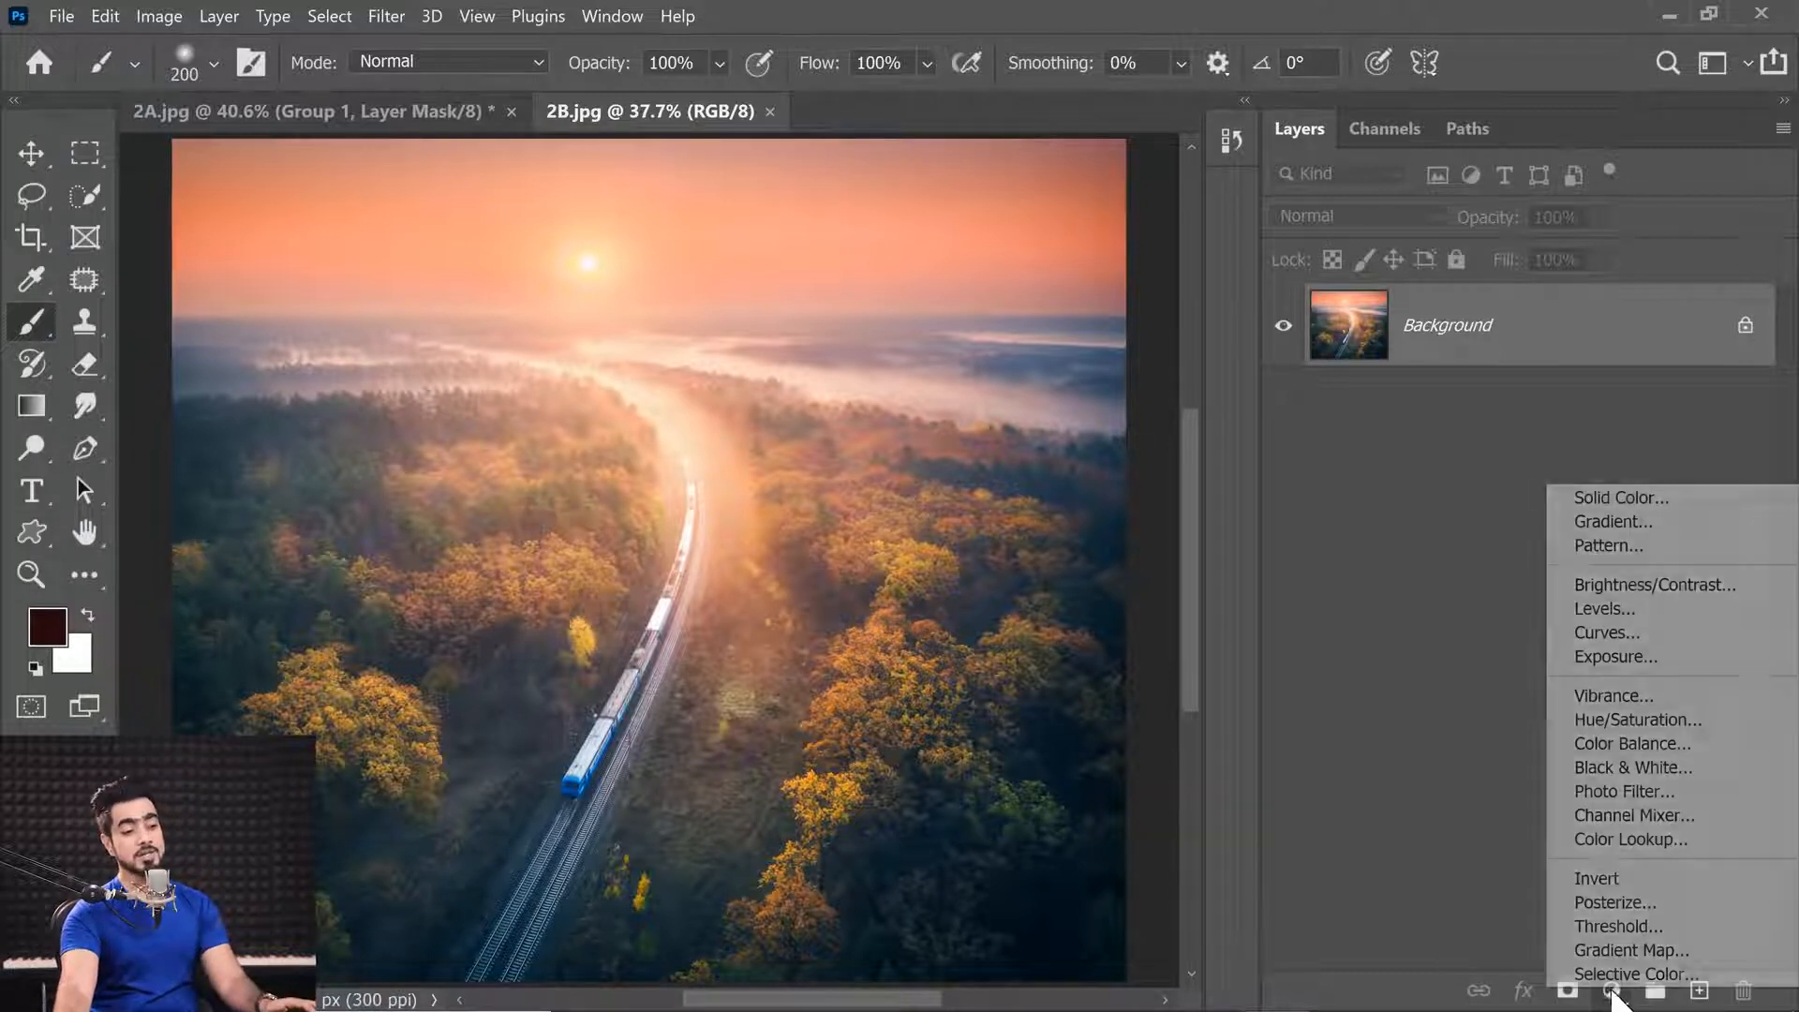
{"action": "left_click", "coordinate": [1630, 974]}
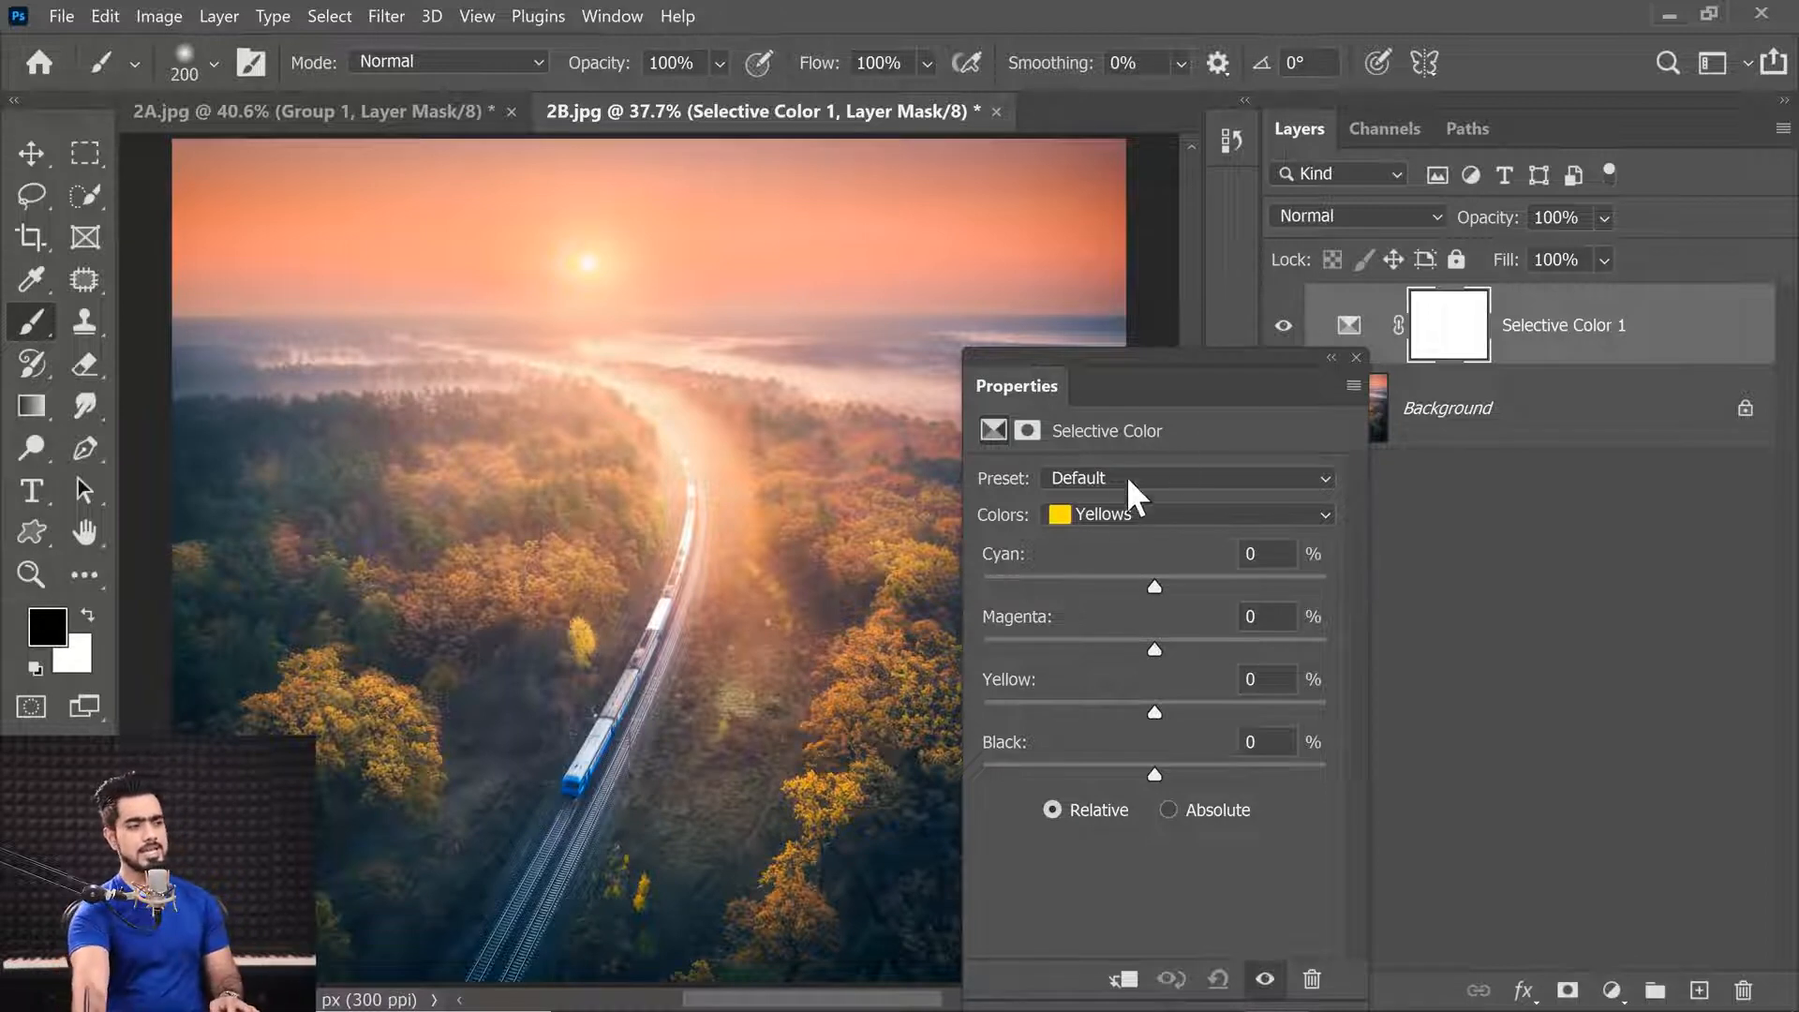
{"action": "left_click", "coordinate": [1129, 515]}
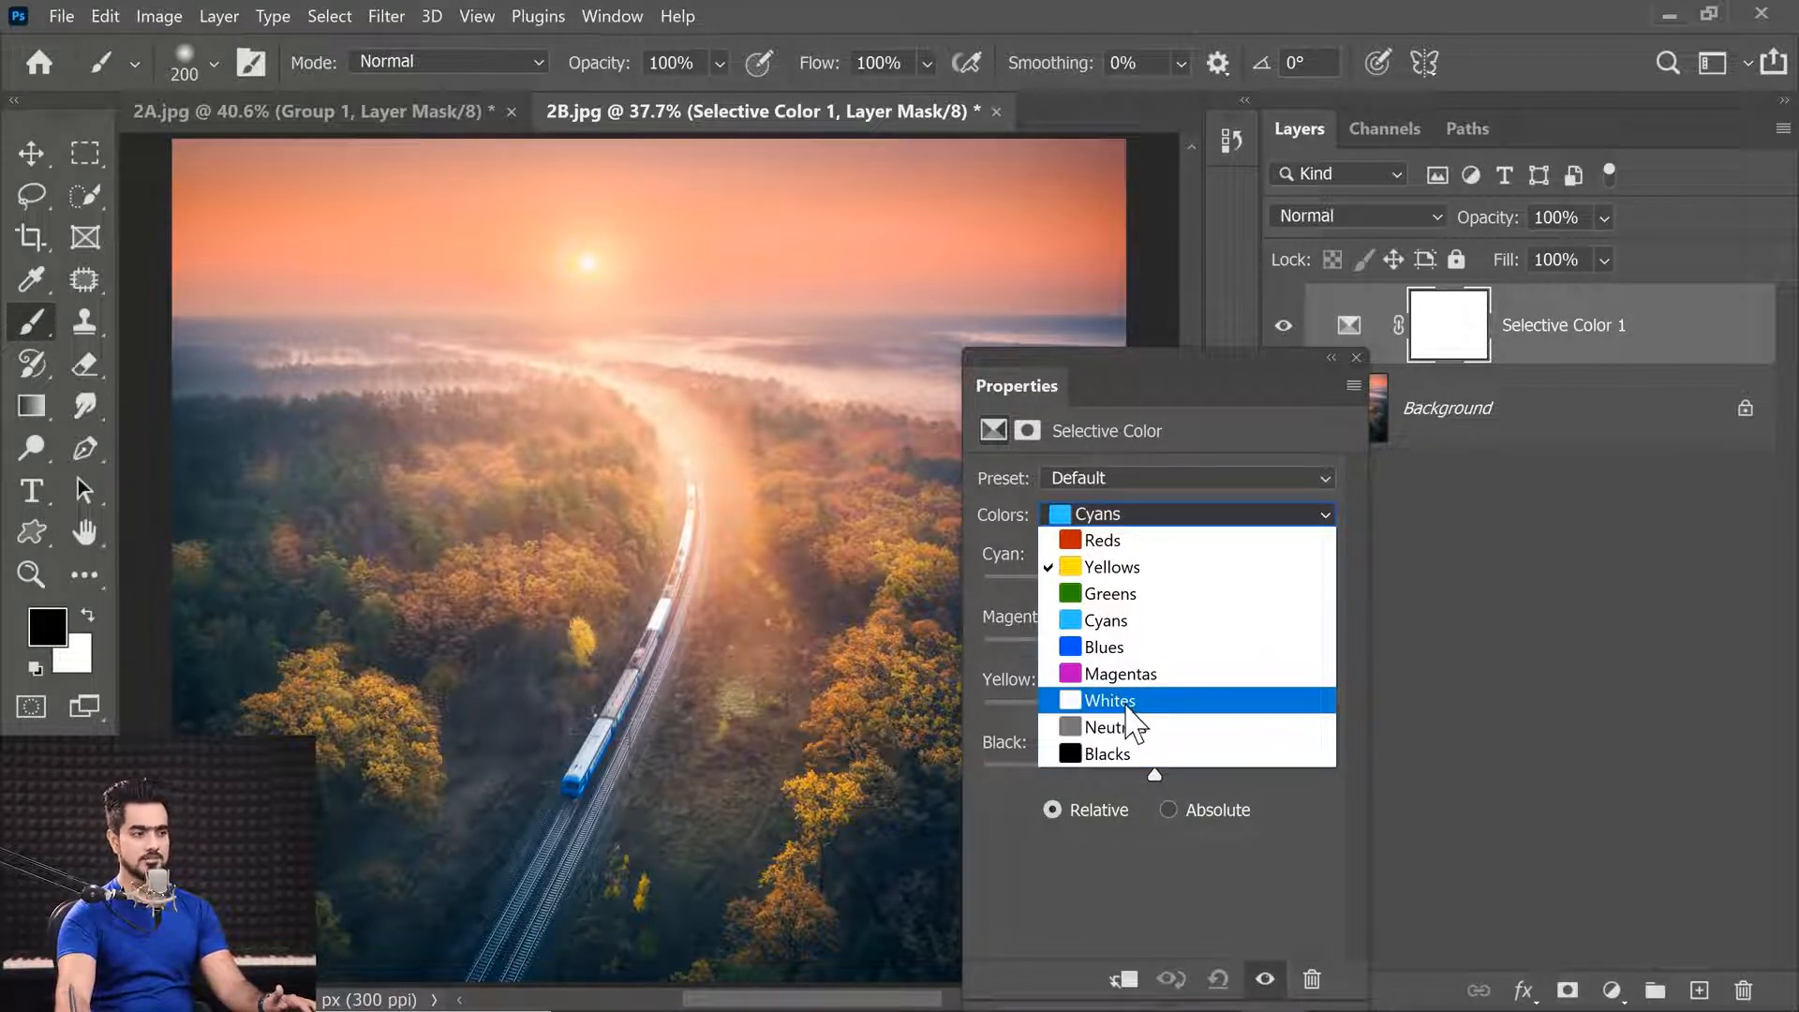
{"action": "left_click", "coordinate": [1135, 704]}
{"action": "left_click_drag", "start_coordinate": [1042, 388], "coordinate": [1071, 284]}
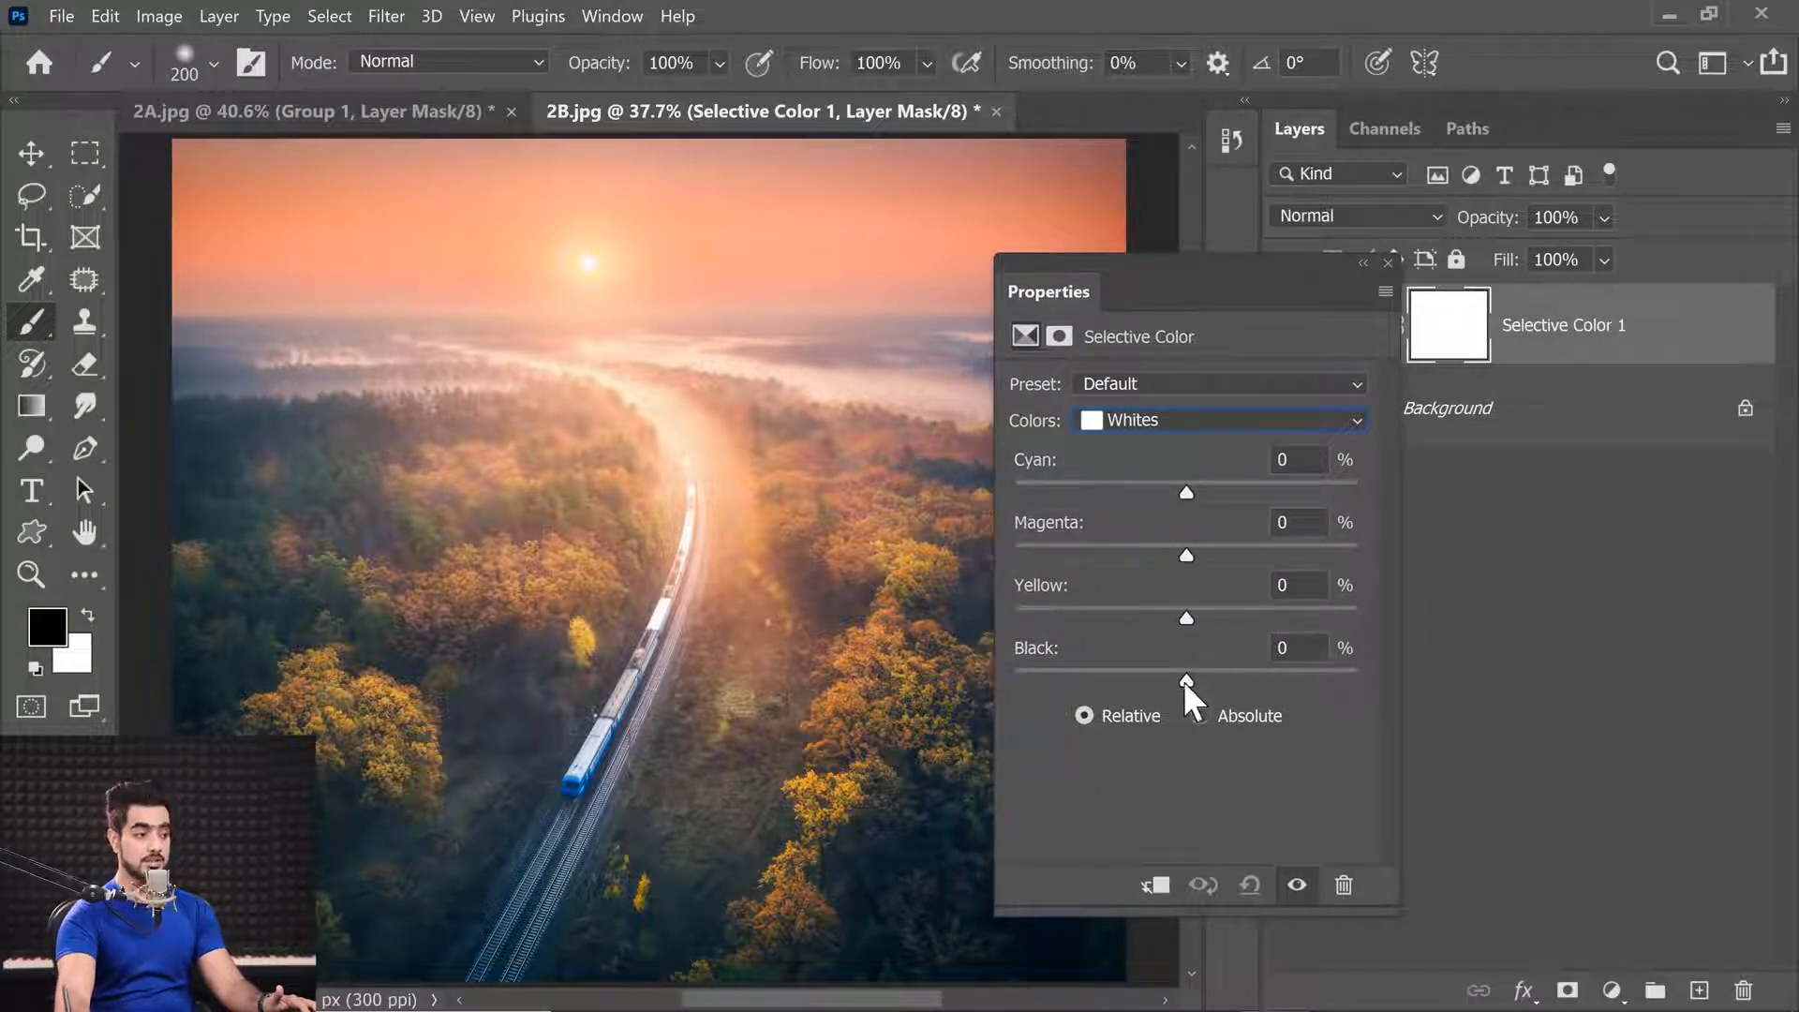
{"action": "left_click_drag", "start_coordinate": [1184, 680], "coordinate": [1349, 689]}
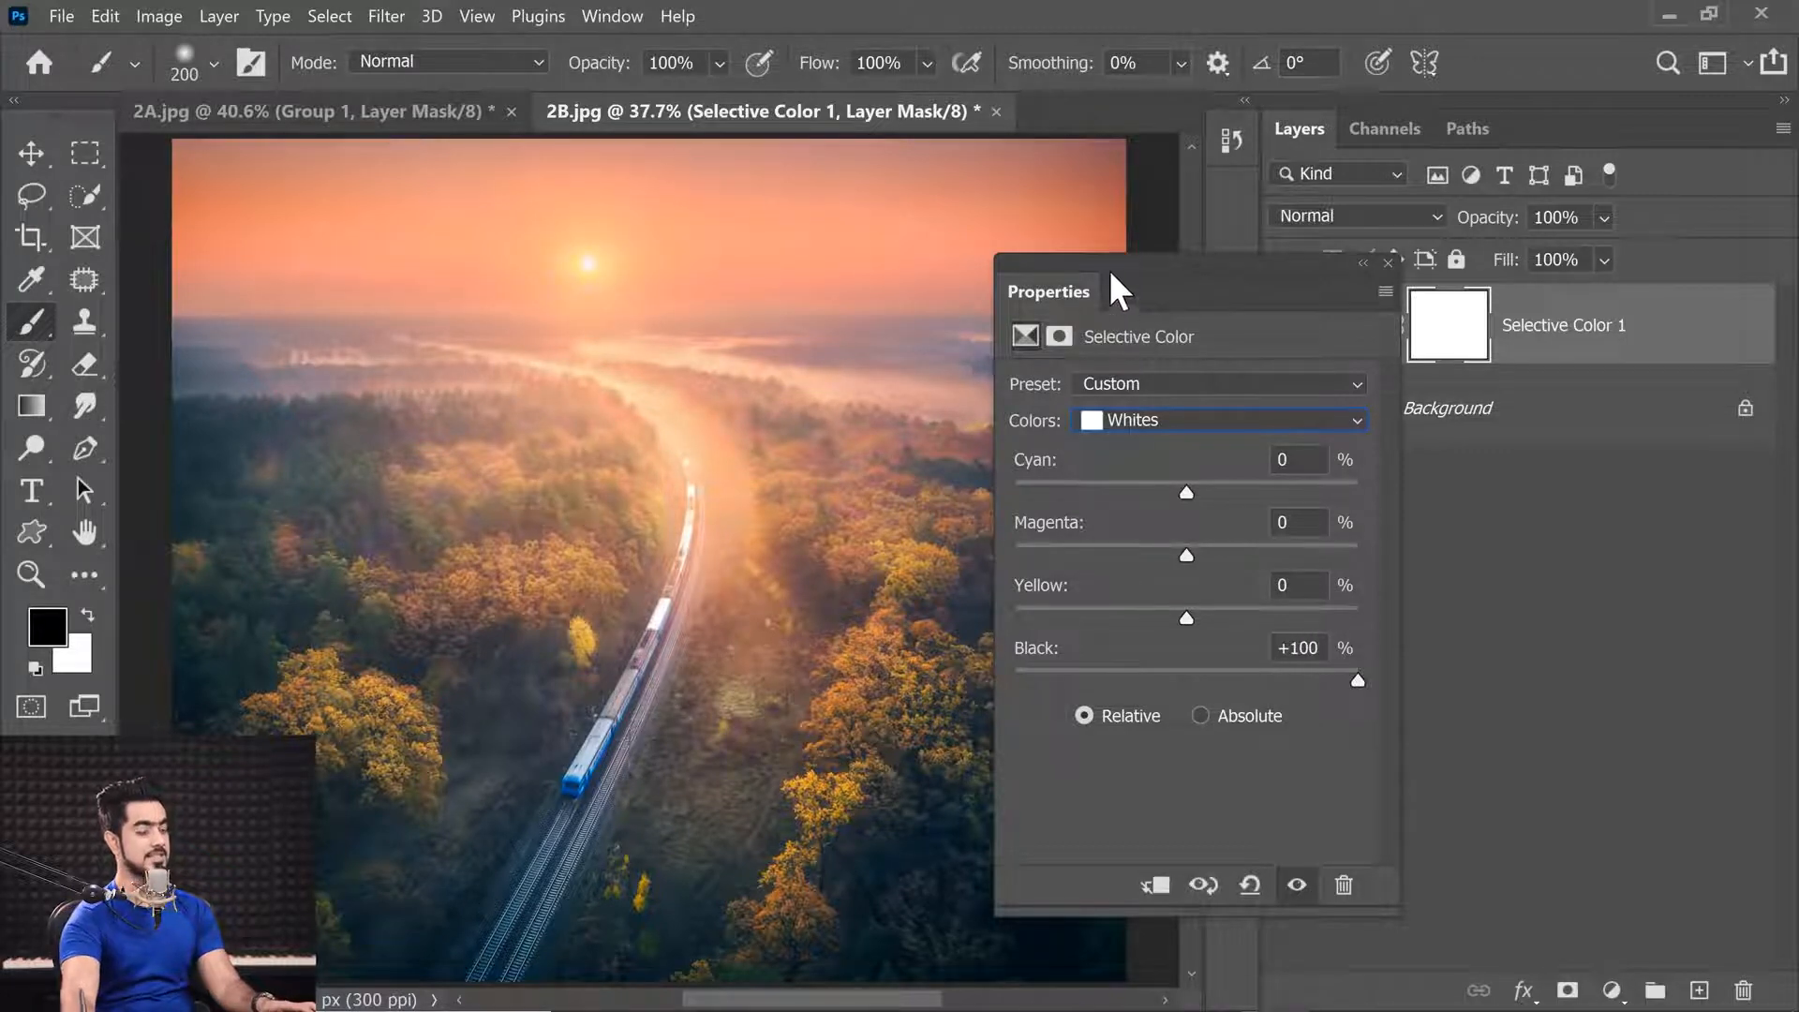
Step: Compare the photo with and without the Selective Color 1 layer, both at full view and close up around the train and fog
{"action": "left_click_drag", "start_coordinate": [1059, 305], "coordinate": [1188, 497]}
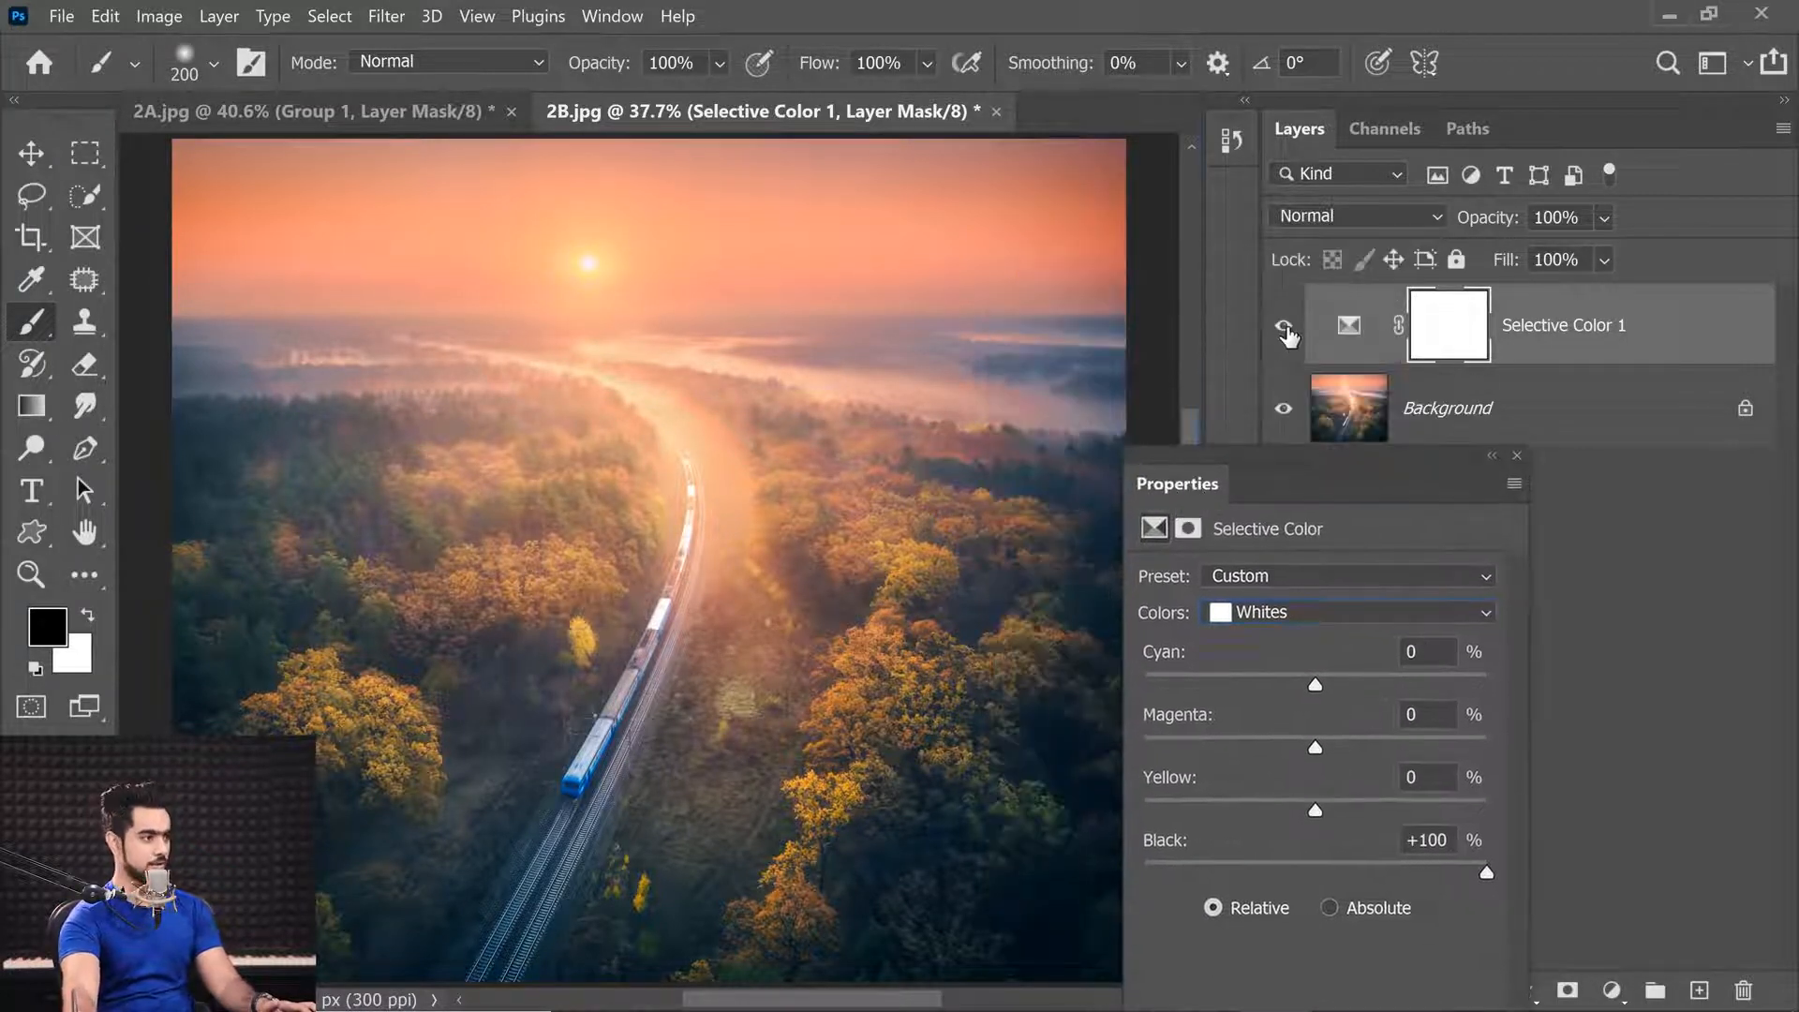
{"action": "left_click", "coordinate": [1285, 335]}
{"action": "left_click", "coordinate": [1284, 328]}
{"action": "scroll", "coordinate": [656, 398], "scroll_direction": "up", "scroll_amount": 5}
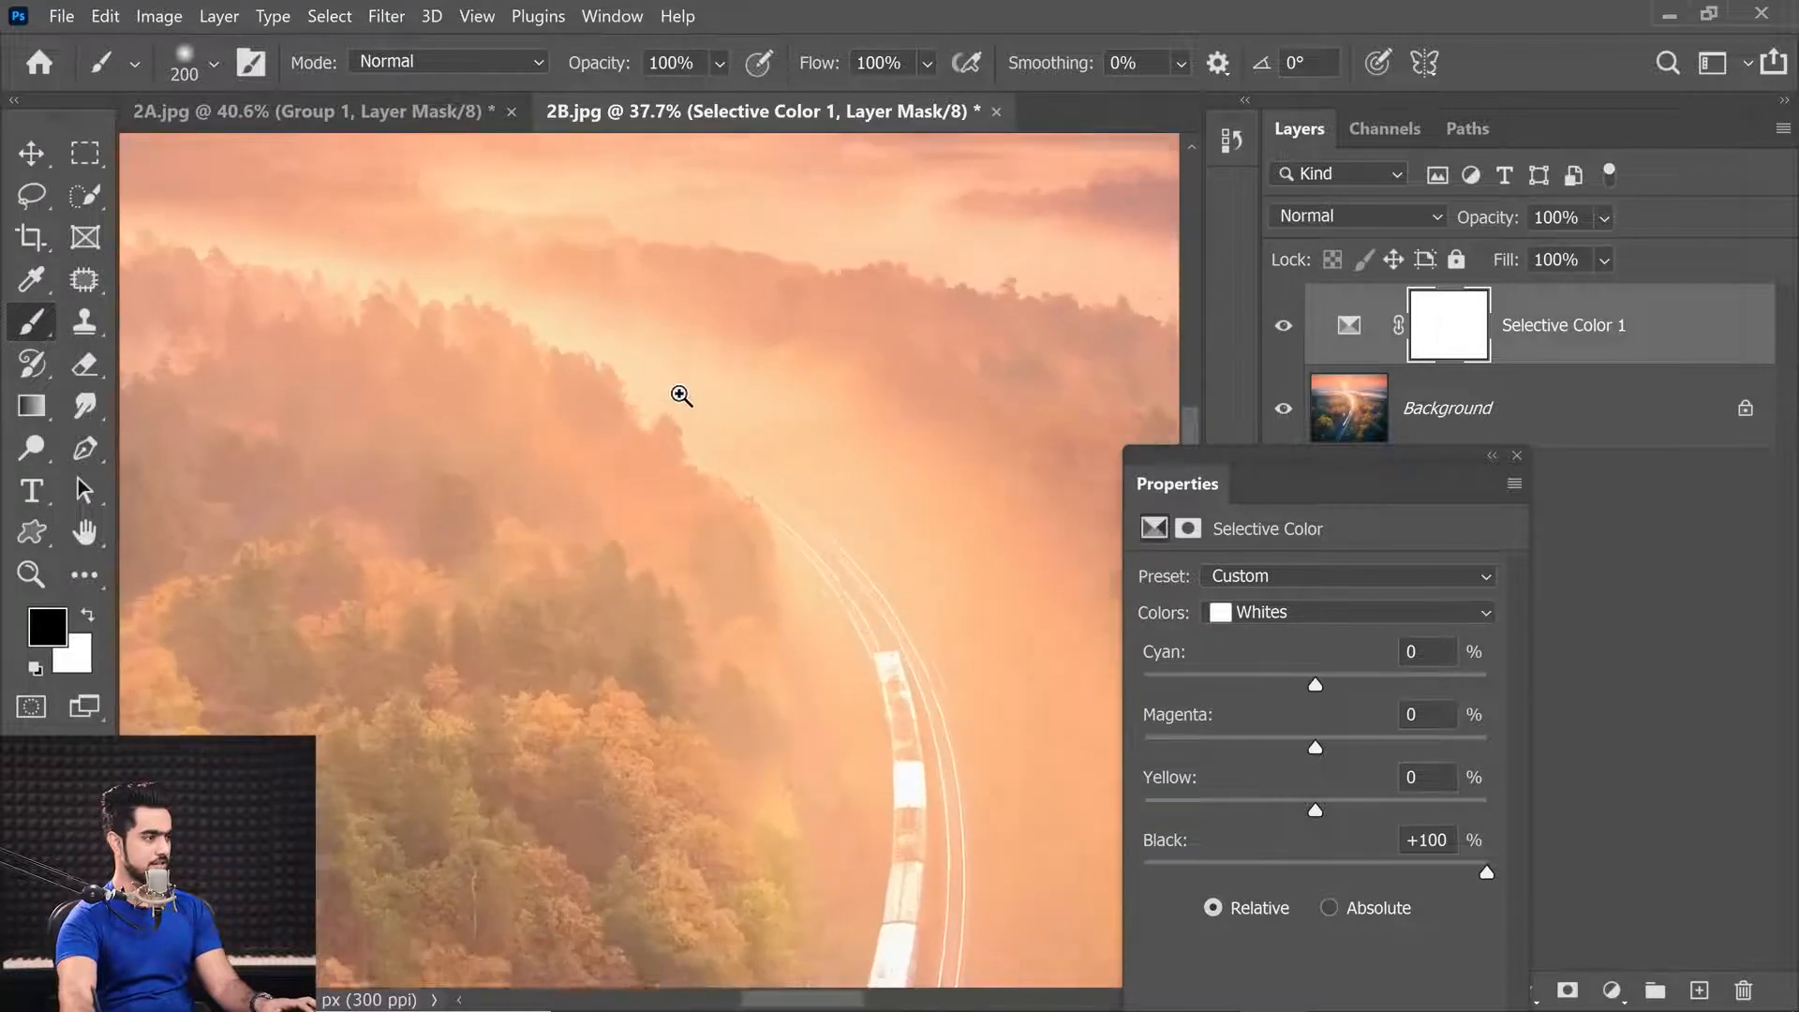
{"action": "left_click", "coordinate": [1280, 344]}
{"action": "left_click", "coordinate": [1280, 345]}
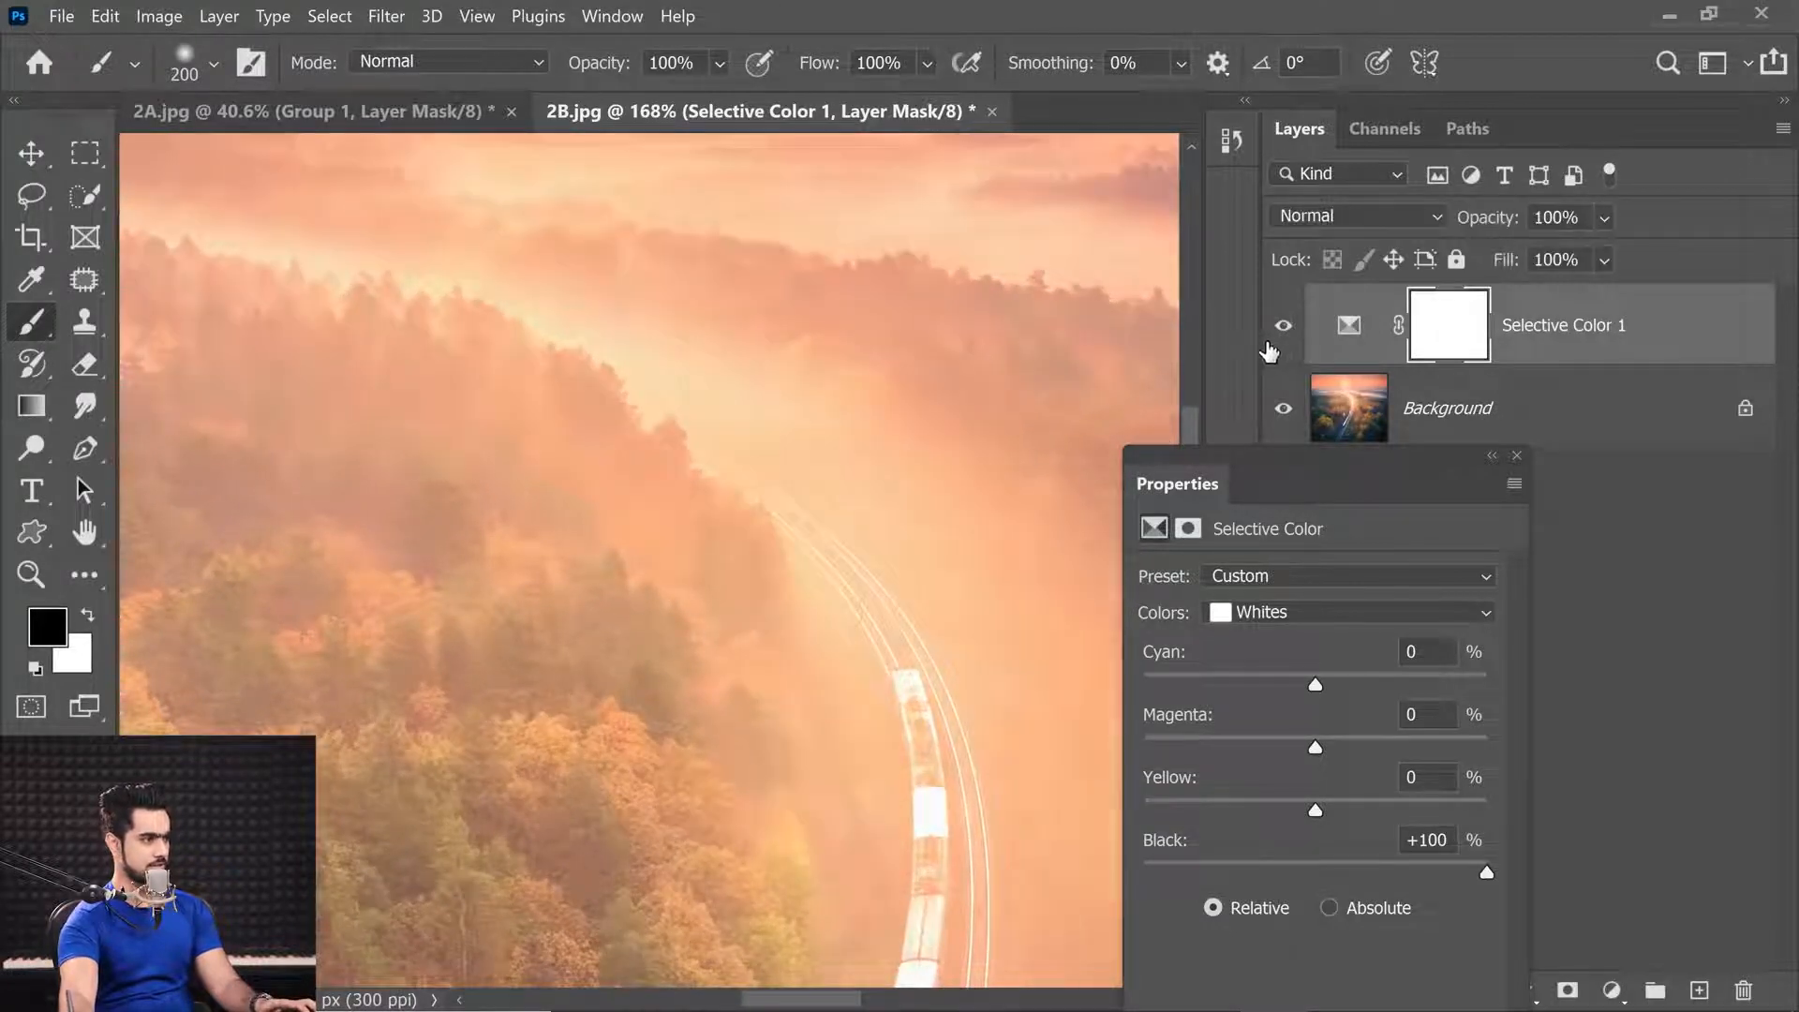
{"action": "scroll", "coordinate": [922, 480], "scroll_direction": "down", "scroll_amount": 5}
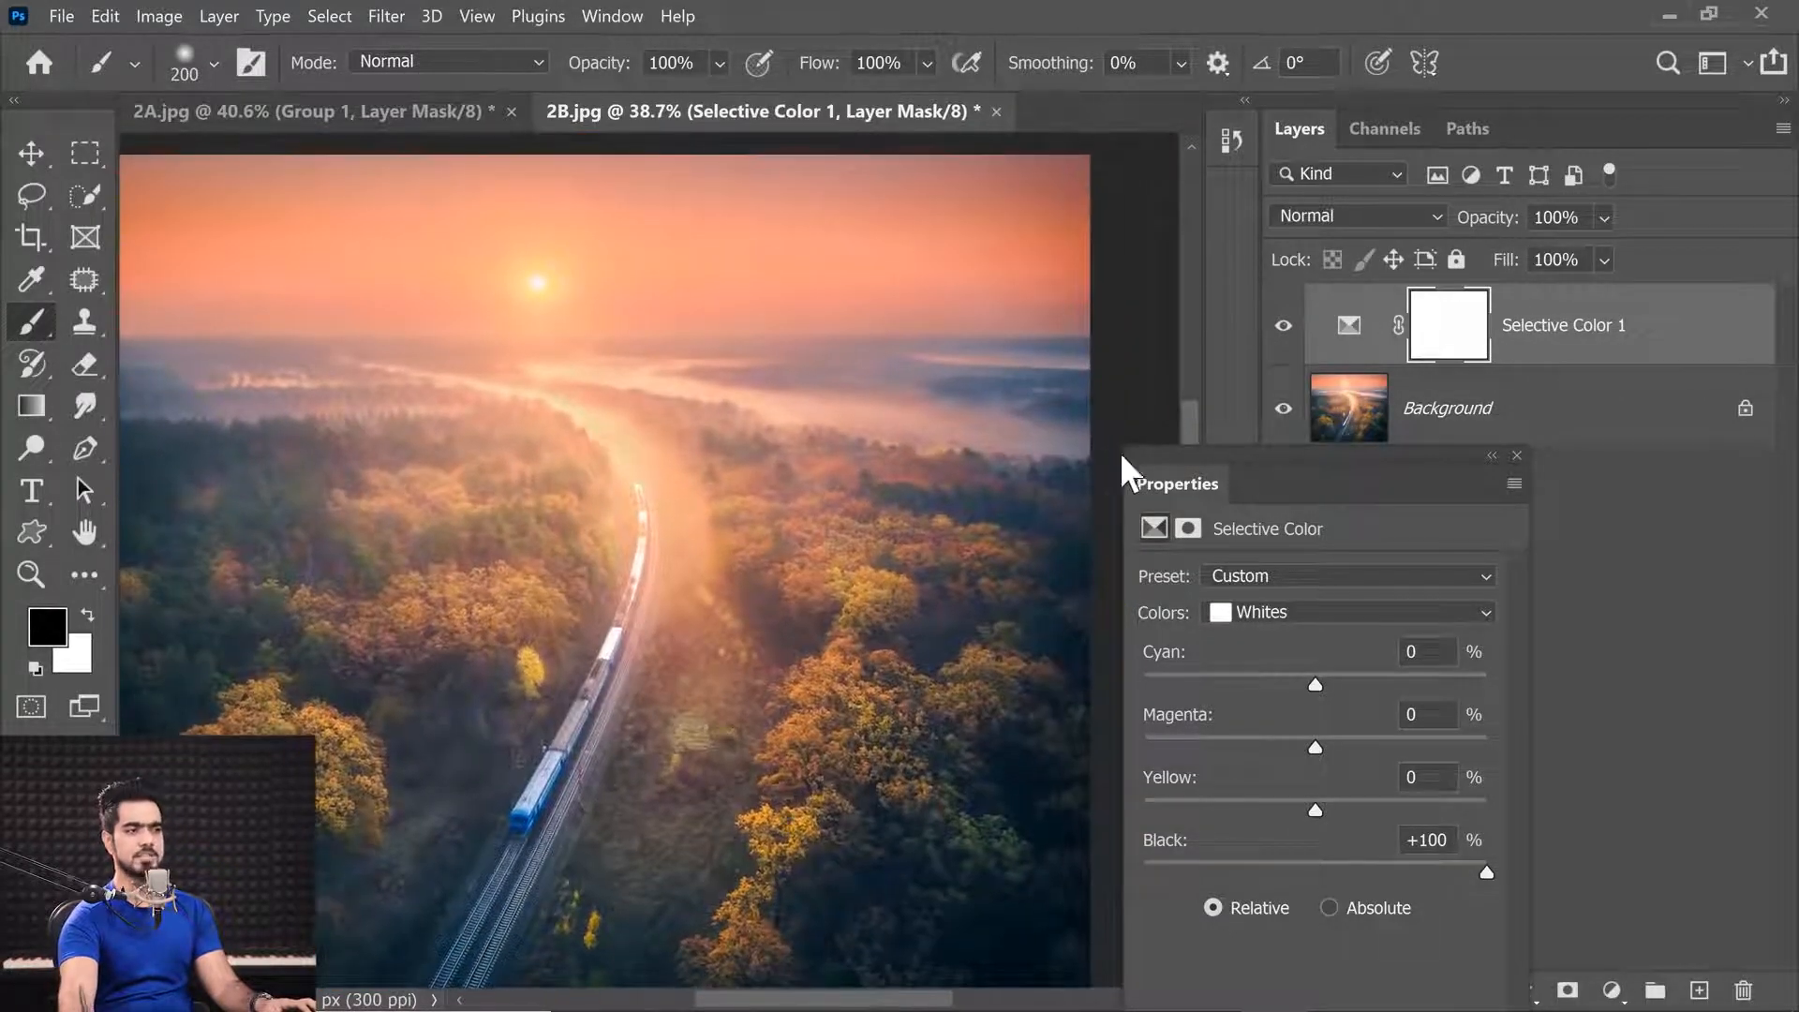
Step: Set the Whites' Yellow to +27%, Magenta to +7% and Cyan to -16% in Selective Color 1
{"action": "left_click_drag", "start_coordinate": [1121, 452], "coordinate": [1040, 249]}
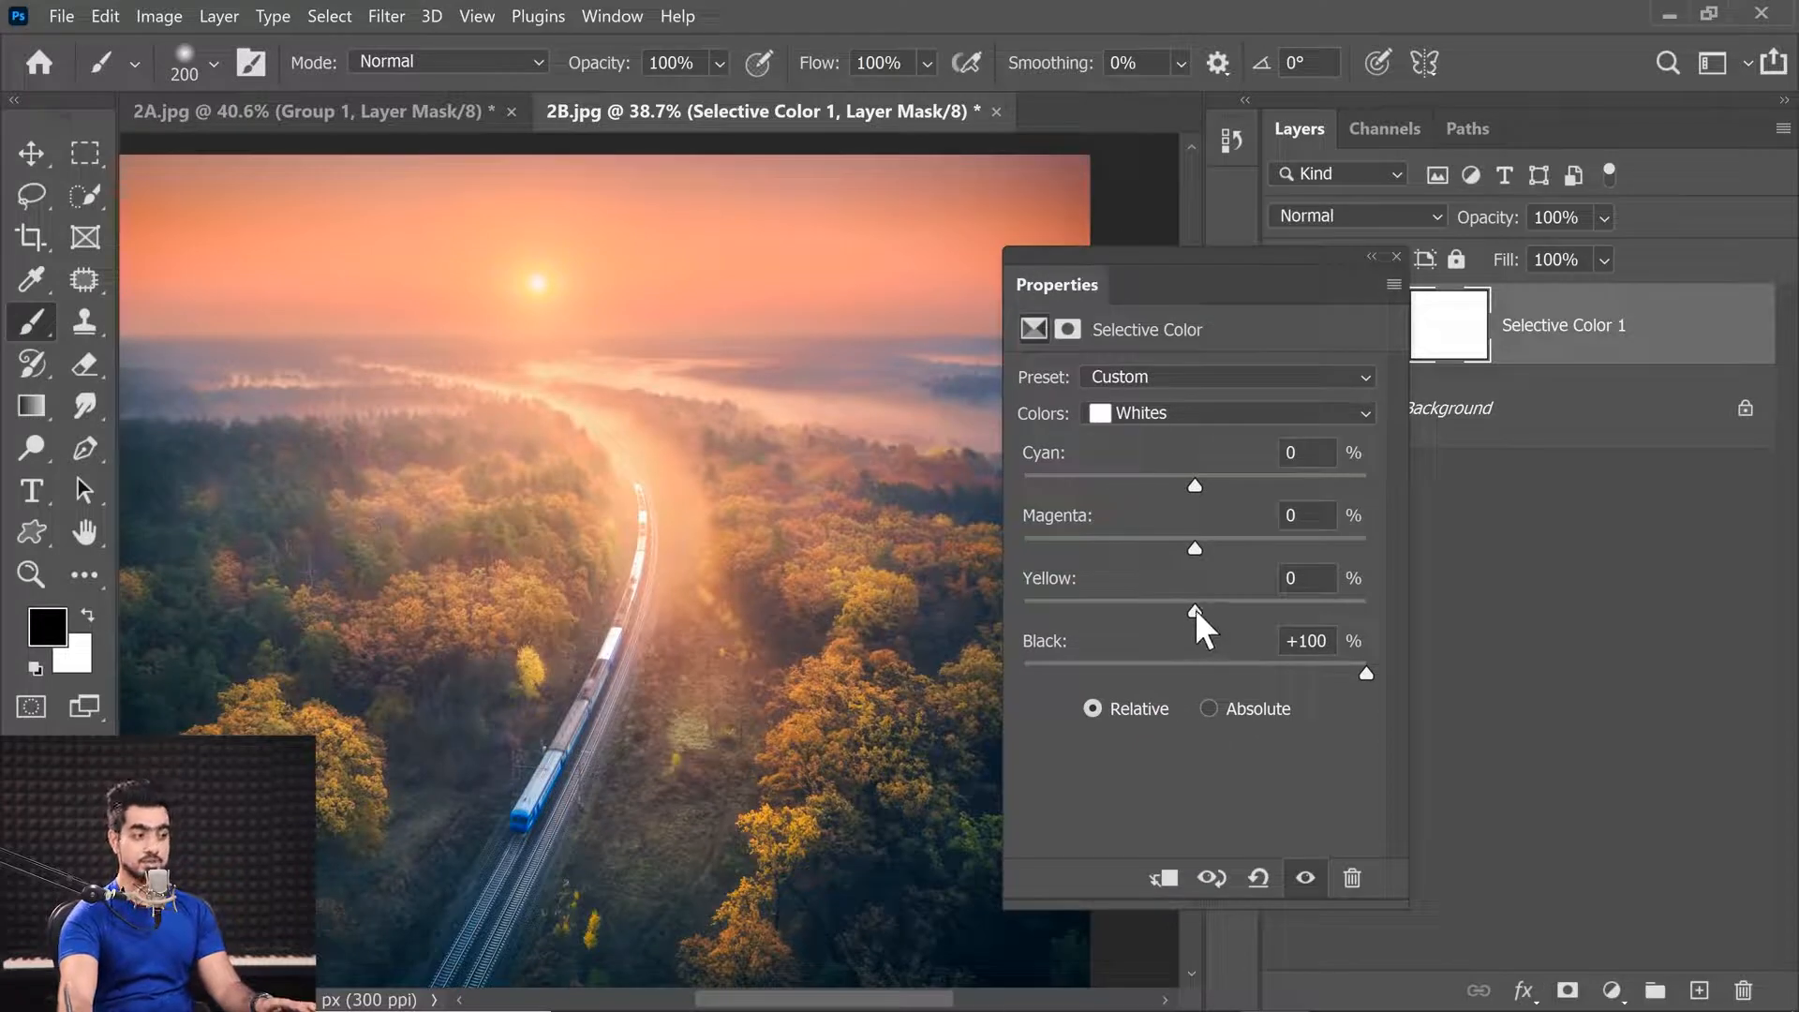
{"action": "left_click_drag", "start_coordinate": [1196, 611], "coordinate": [1008, 613]}
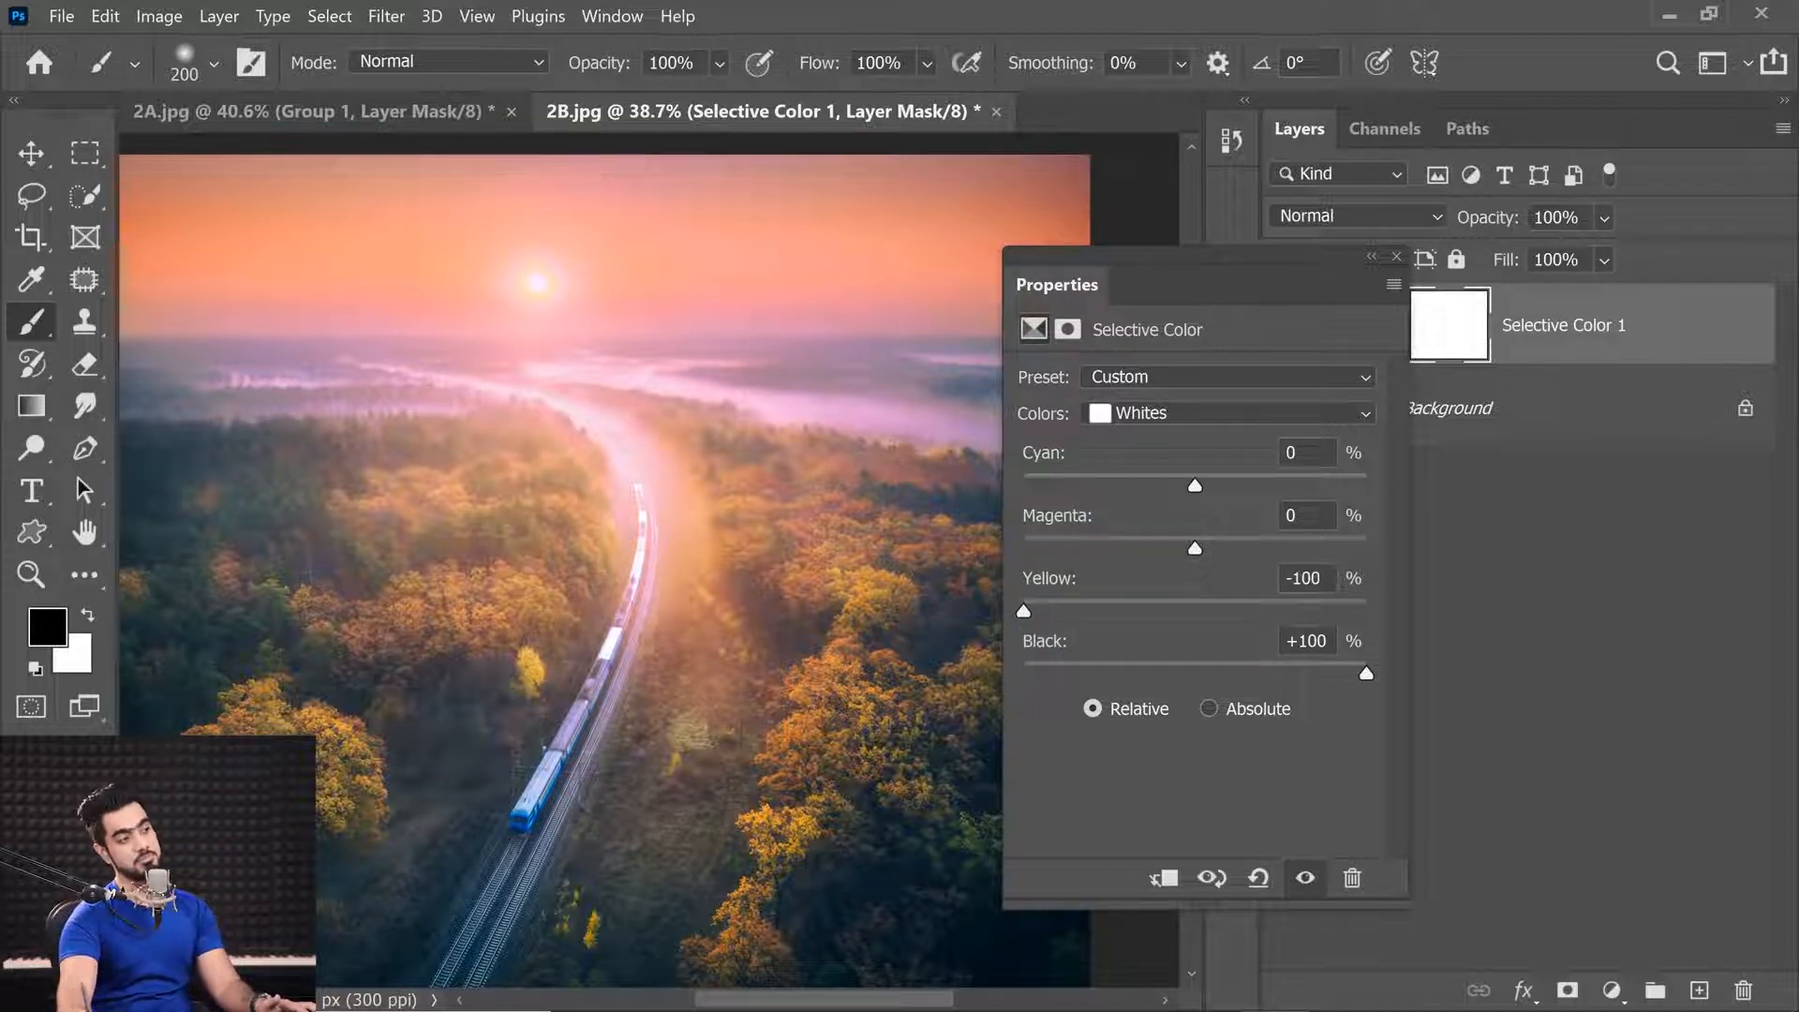
{"action": "left_click_drag", "start_coordinate": [1023, 610], "coordinate": [1238, 610]}
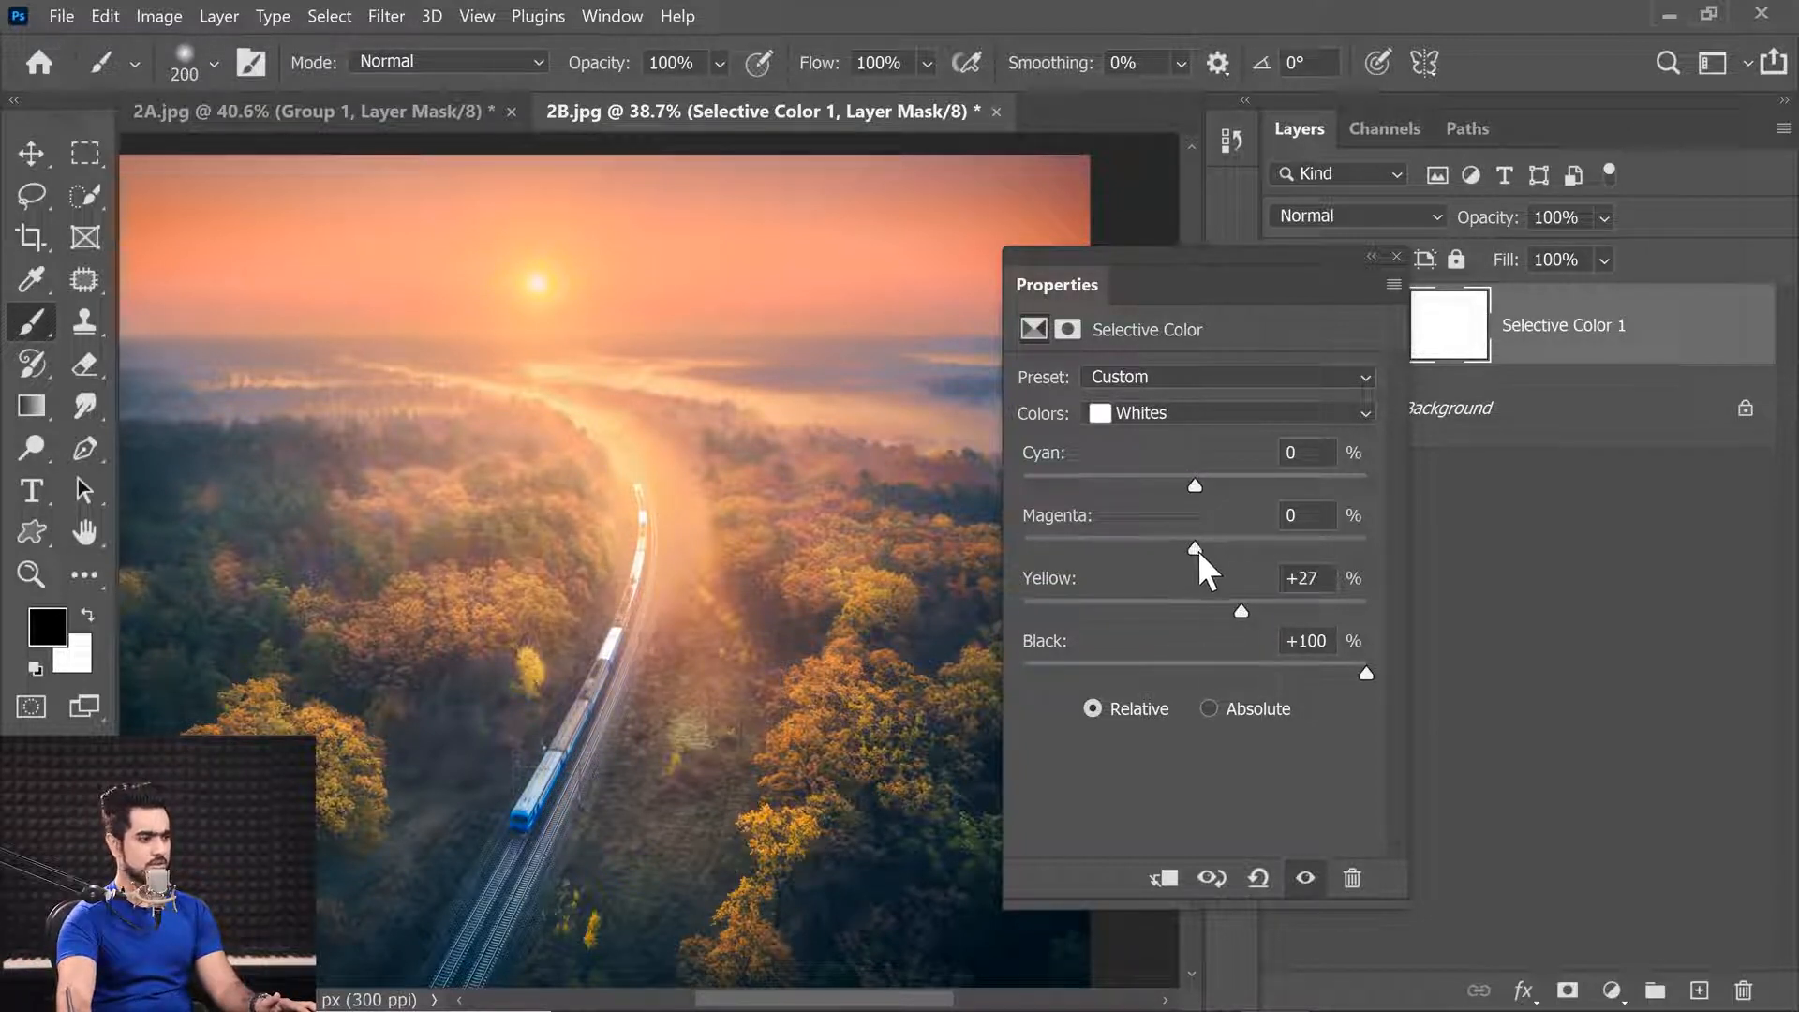
{"action": "mouse_move", "coordinate": [1197, 549]}
{"action": "left_mouse_down"}
{"action": "mouse_move", "coordinate": [1230, 551]}
{"action": "mouse_move", "coordinate": [1145, 551]}
{"action": "mouse_move", "coordinate": [1185, 553]}
{"action": "left_mouse_up"}
{"action": "left_click_drag", "start_coordinate": [1186, 558], "coordinate": [1208, 554]}
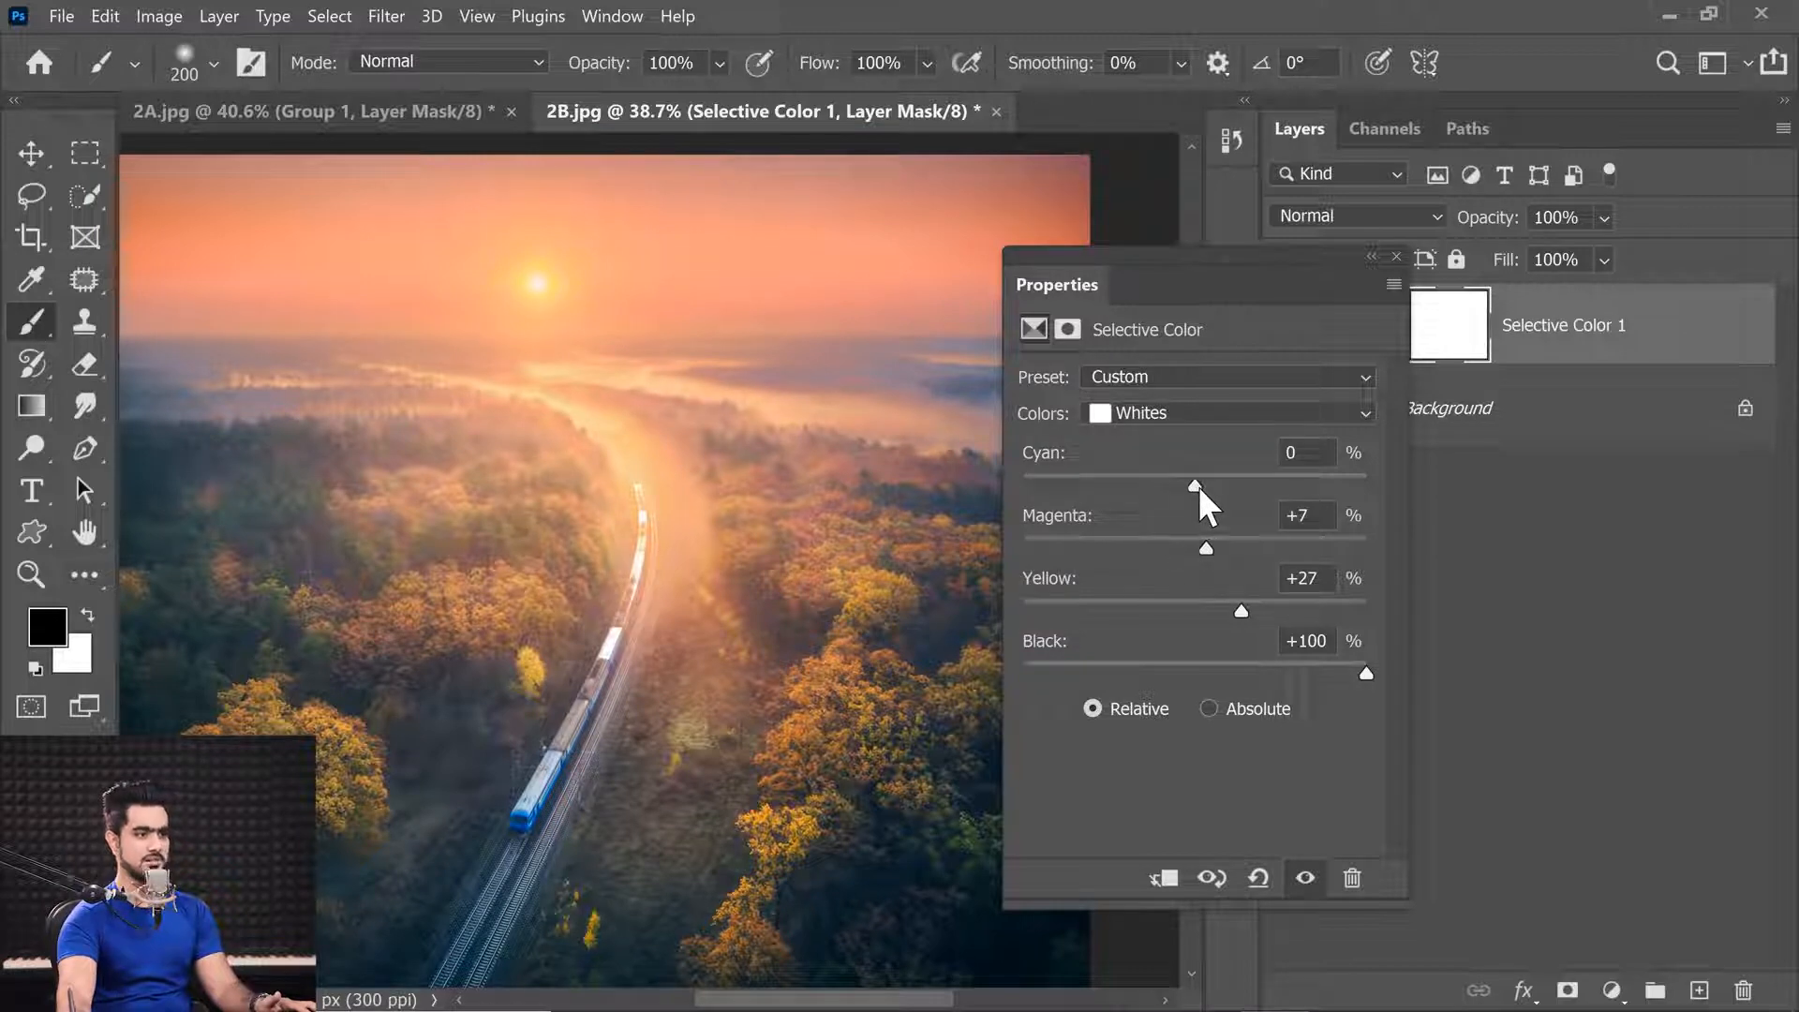
{"action": "mouse_move", "coordinate": [1192, 486]}
{"action": "left_mouse_down"}
{"action": "mouse_move", "coordinate": [1006, 497]}
{"action": "mouse_move", "coordinate": [1176, 510]}
{"action": "left_mouse_up"}
Step: Compare the adjusted Whites with the original photo by hiding and showing Selective Color 1
{"action": "left_click_drag", "start_coordinate": [1189, 282], "coordinate": [1307, 420]}
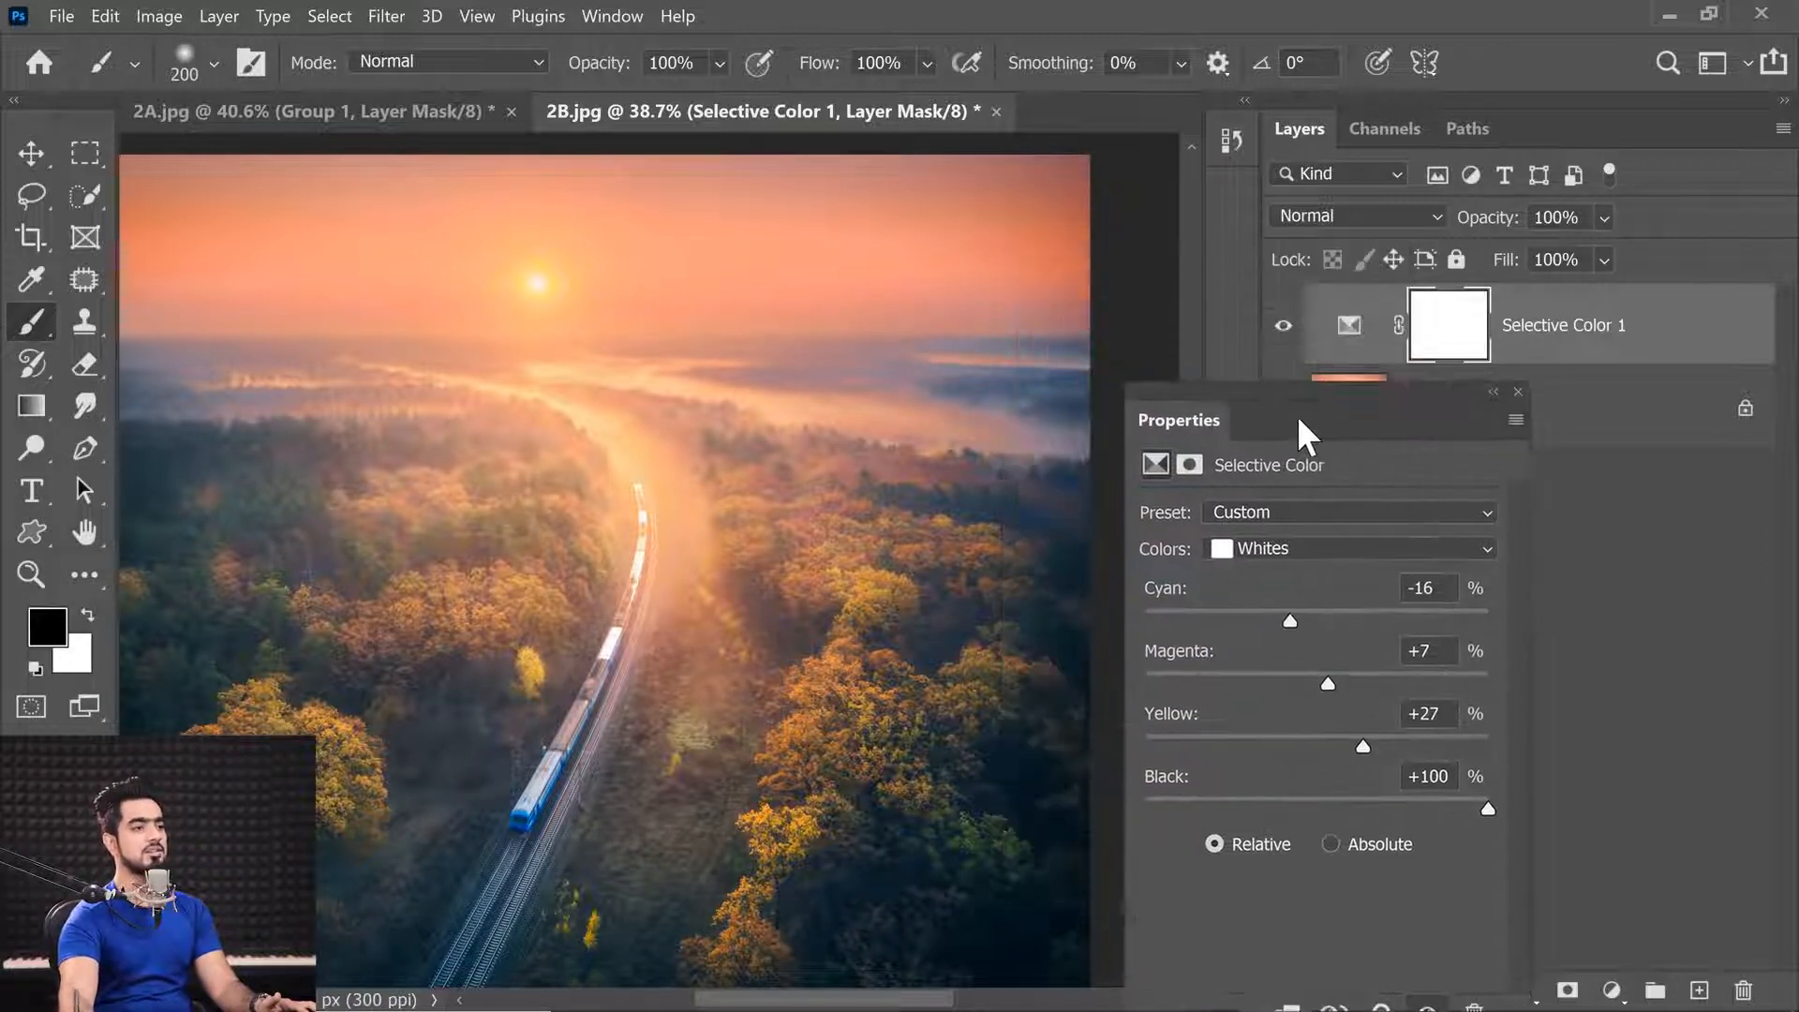
{"action": "left_click", "coordinate": [1282, 341]}
{"action": "left_click", "coordinate": [1280, 337]}
{"action": "left_click", "coordinate": [1278, 335]}
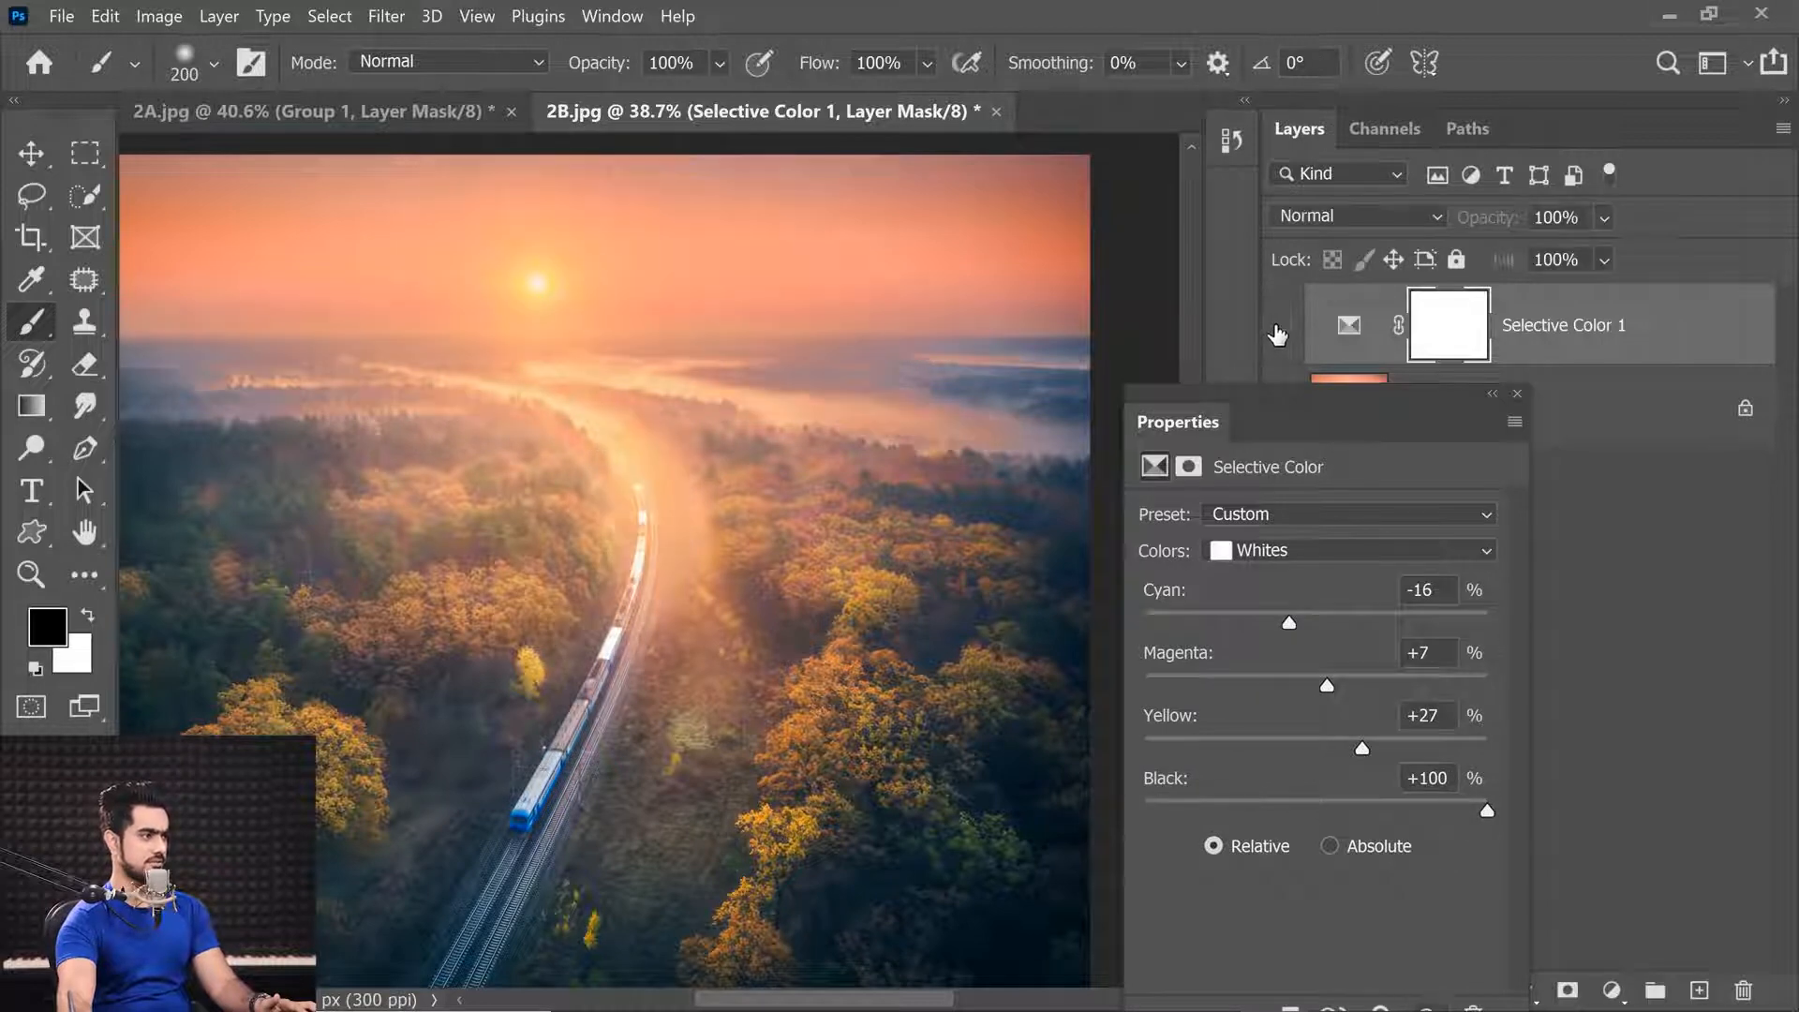
{"action": "left_click", "coordinate": [1278, 336]}
Step: Try the Absolute method on the Whites against Relative, reducing Black to +9%
{"action": "left_click_drag", "start_coordinate": [1223, 431], "coordinate": [1059, 235]}
{"action": "left_click", "coordinate": [1155, 669]}
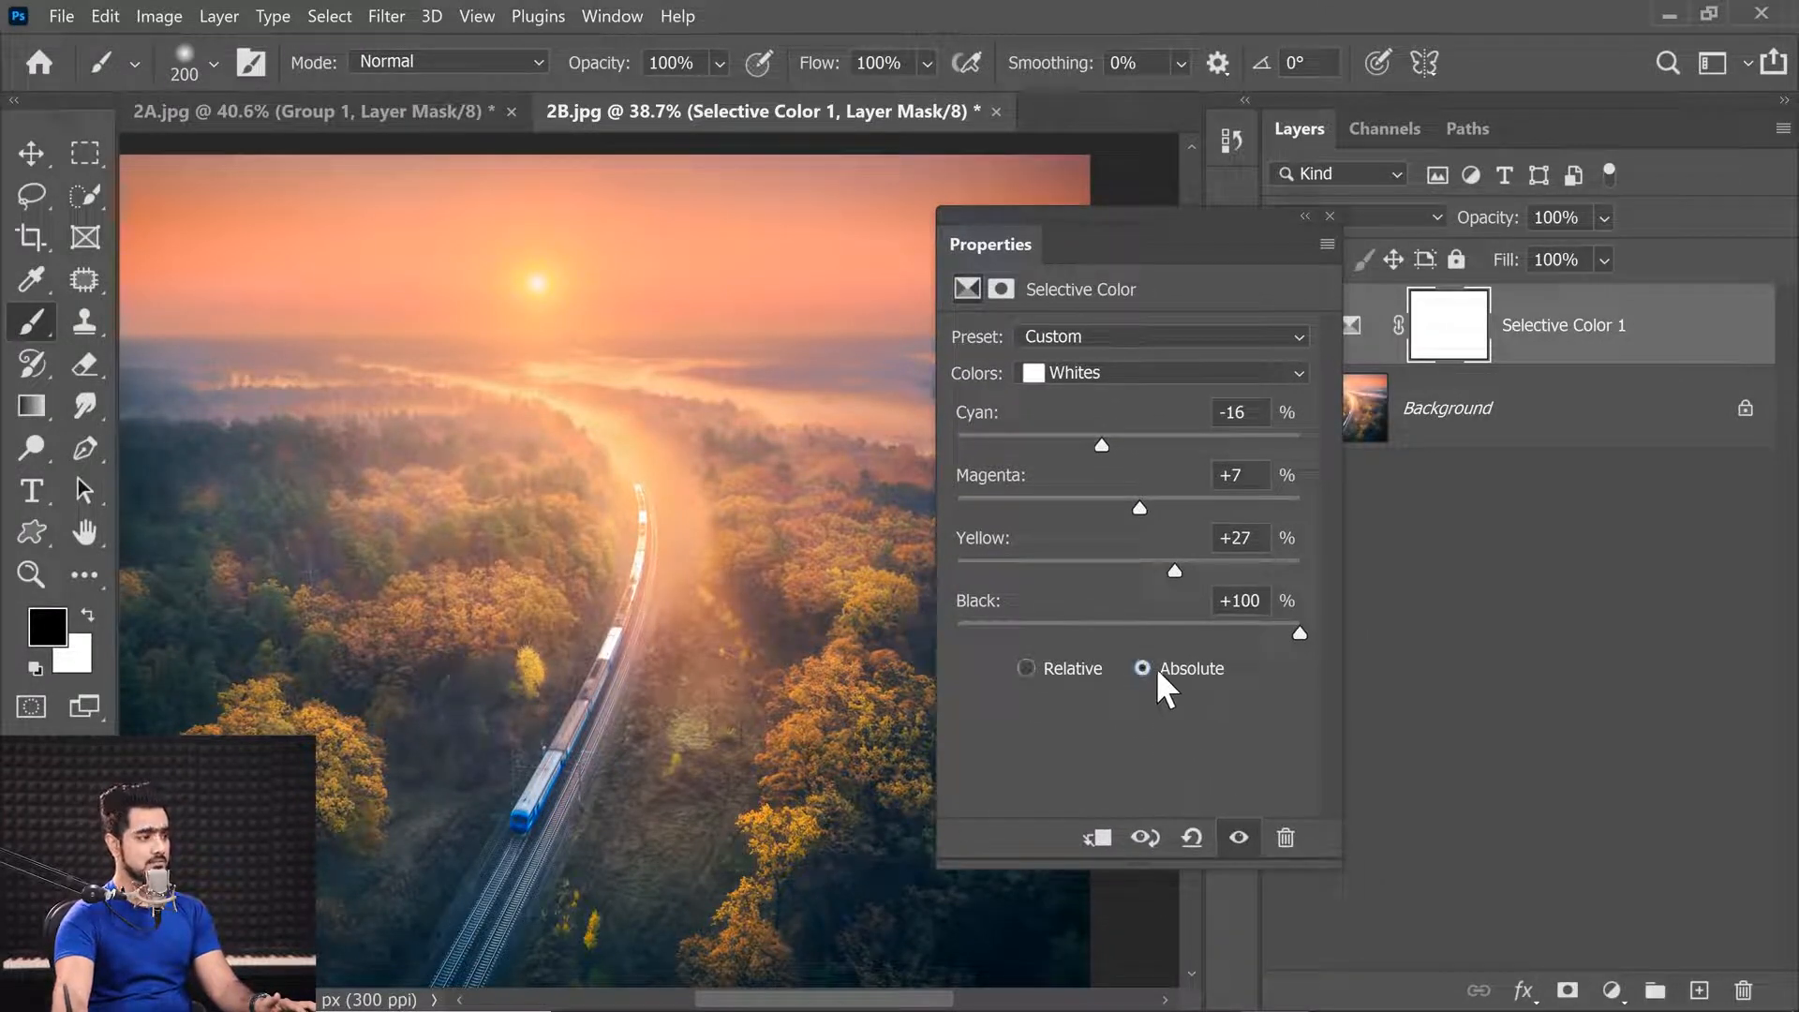
{"action": "left_click", "coordinate": [1049, 673]}
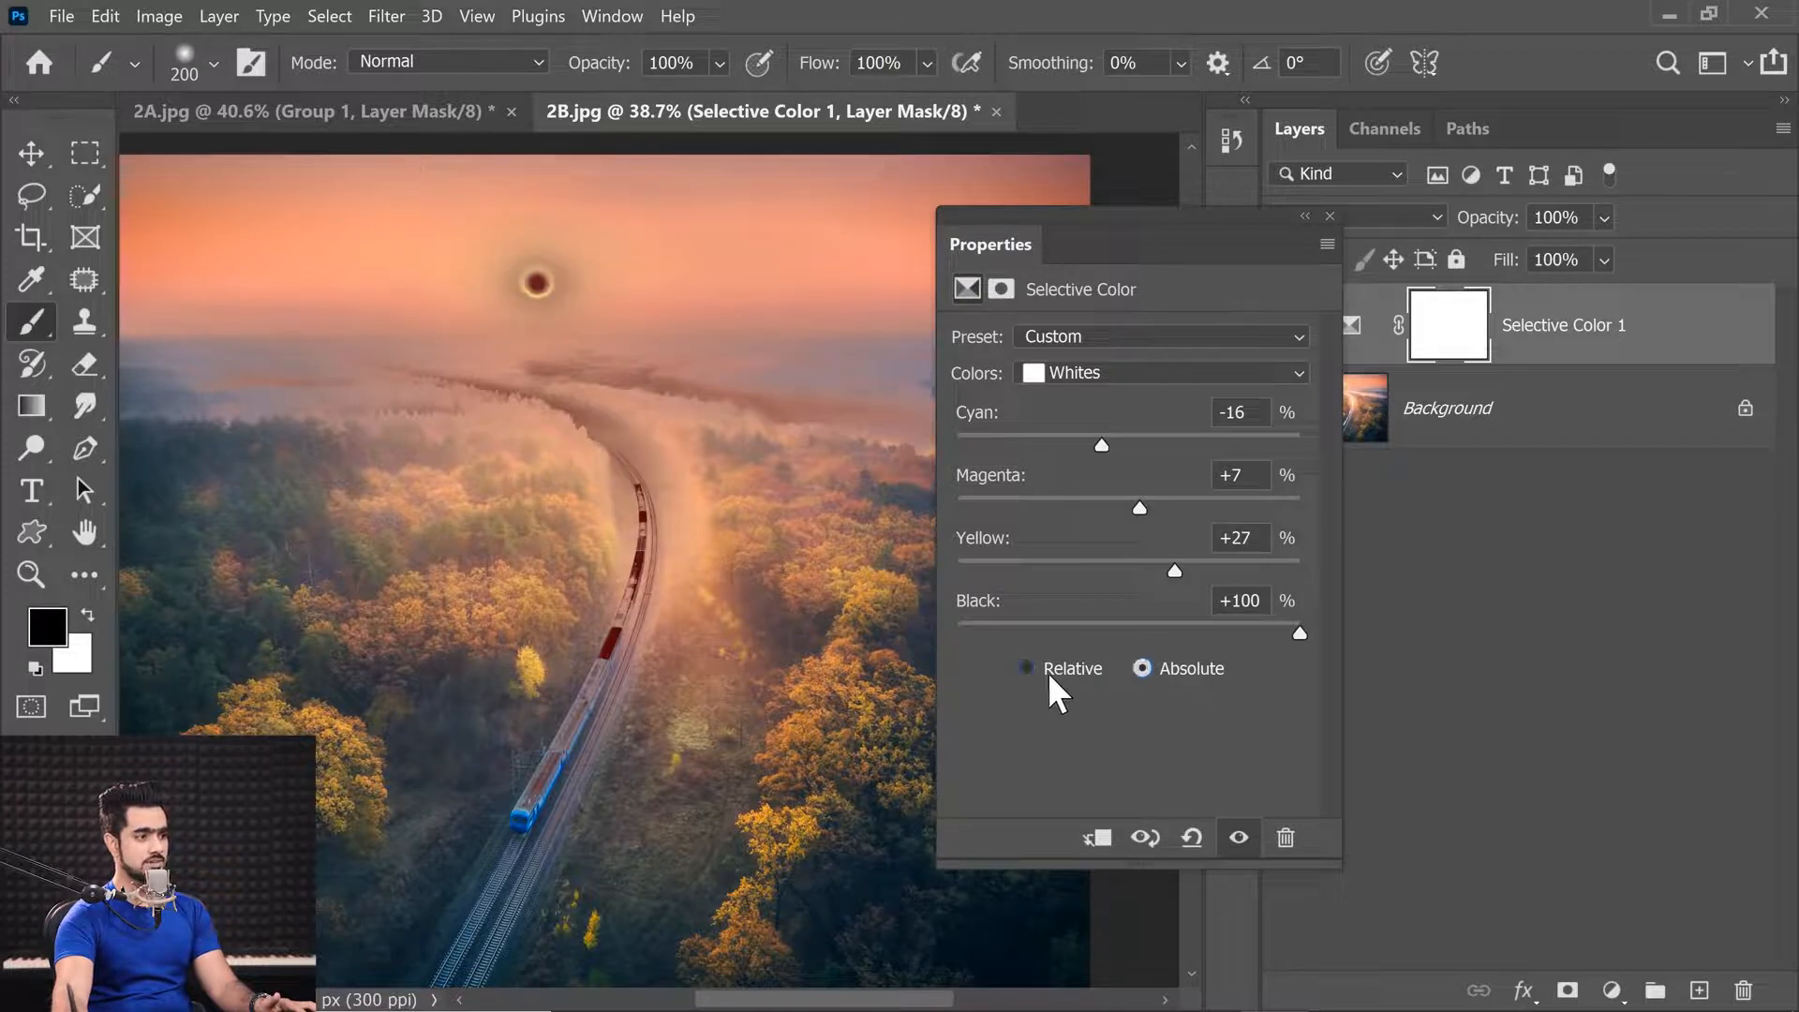
{"action": "left_click", "coordinate": [1148, 671]}
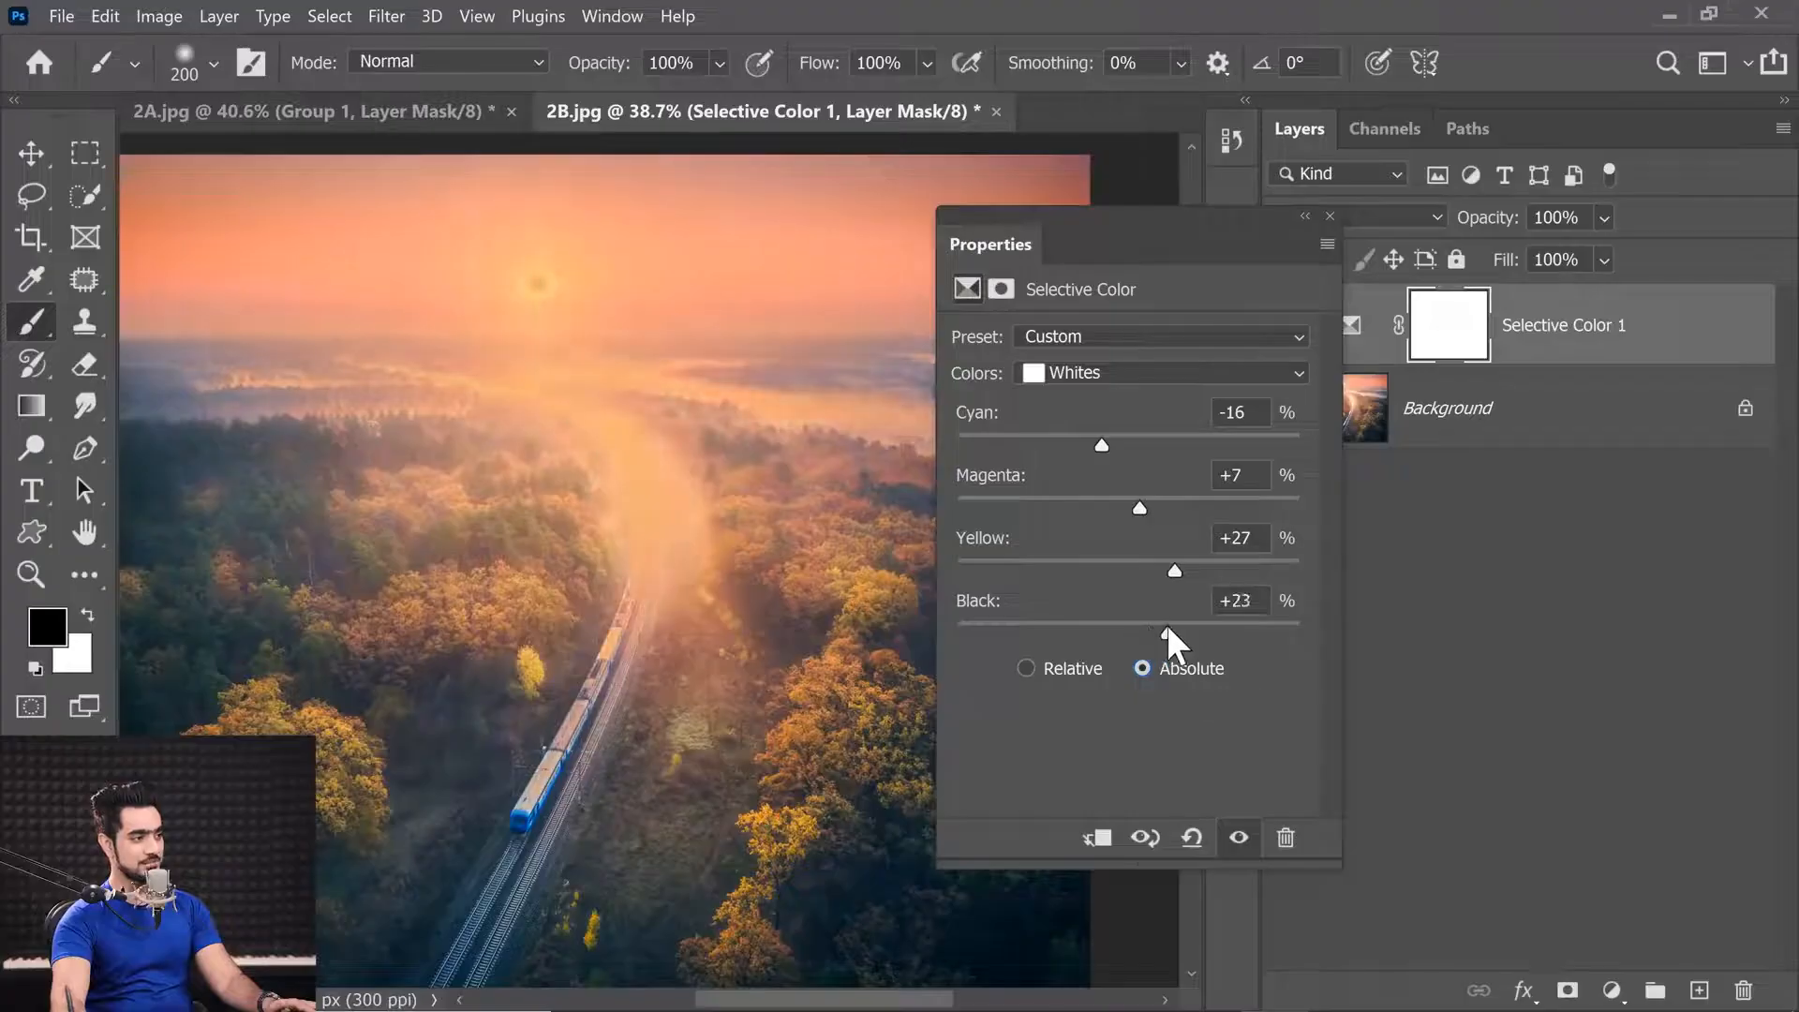
{"action": "left_click_drag", "start_coordinate": [1167, 624], "coordinate": [1143, 633]}
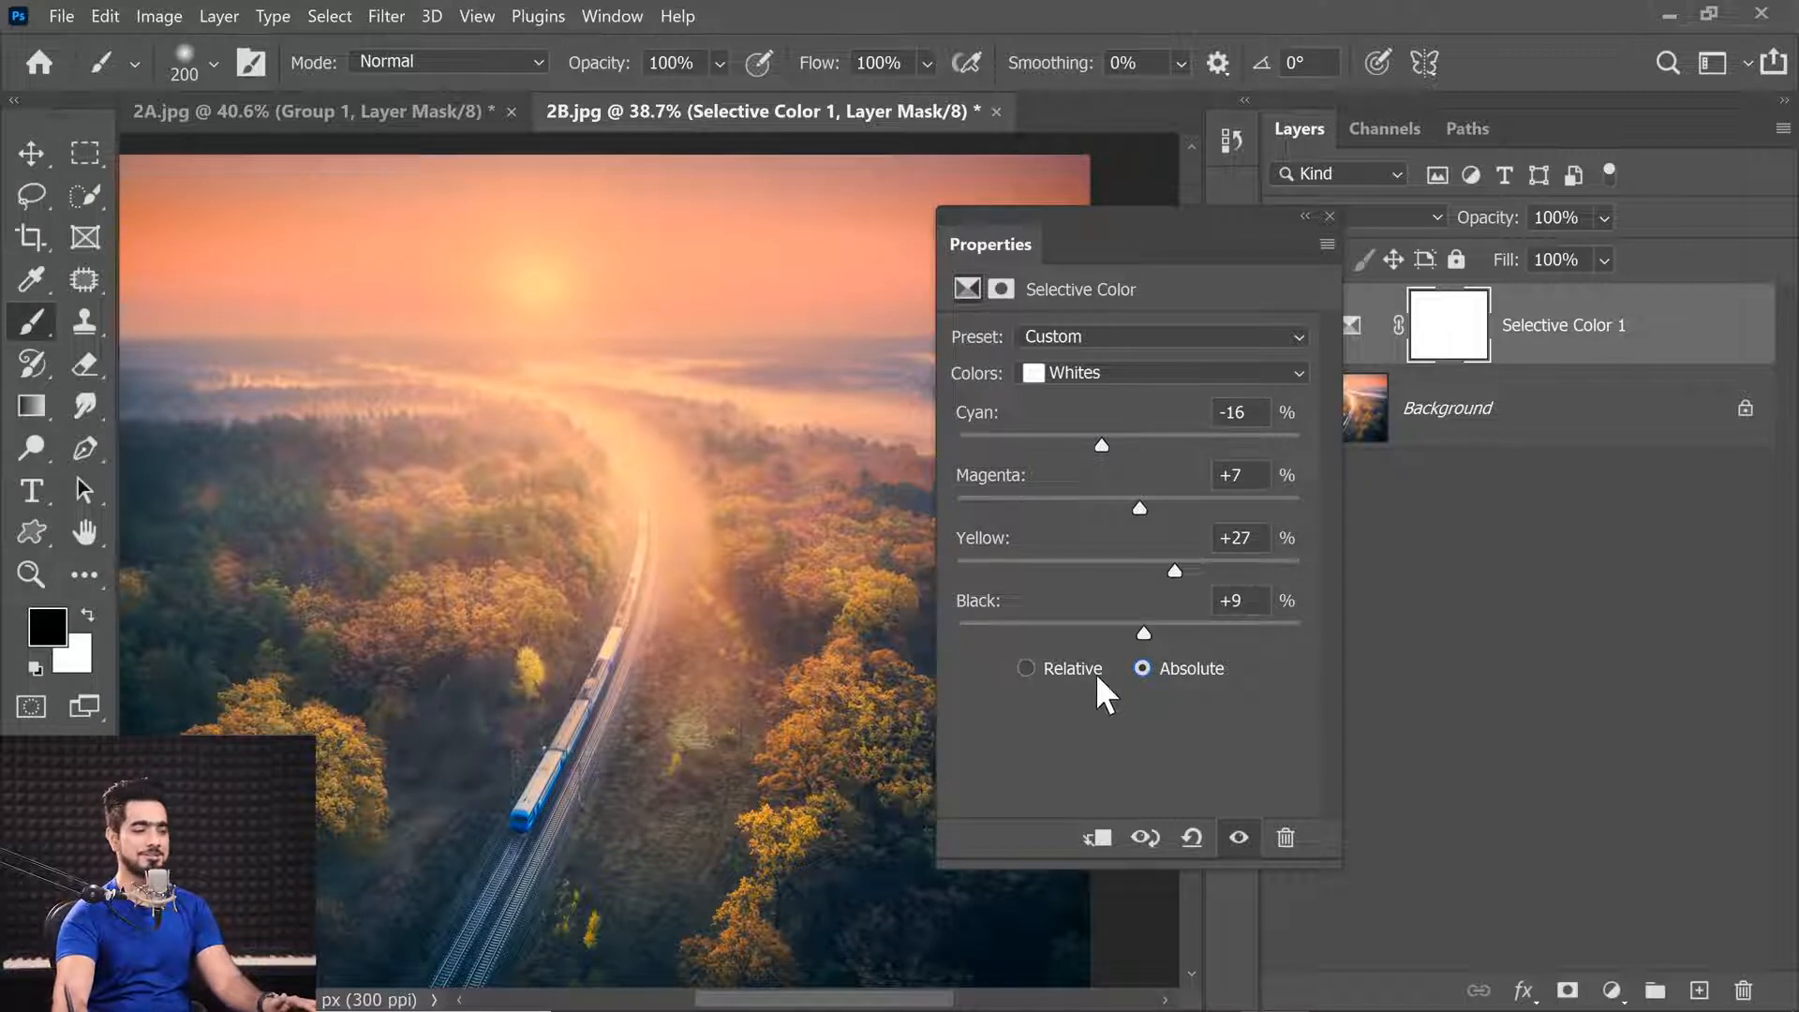
Step: Return Selective Color 1 to the Relative method and set the Whites' Black to +76%
{"action": "left_click", "coordinate": [1051, 667]}
{"action": "left_click_drag", "start_coordinate": [1145, 633], "coordinate": [1259, 639]}
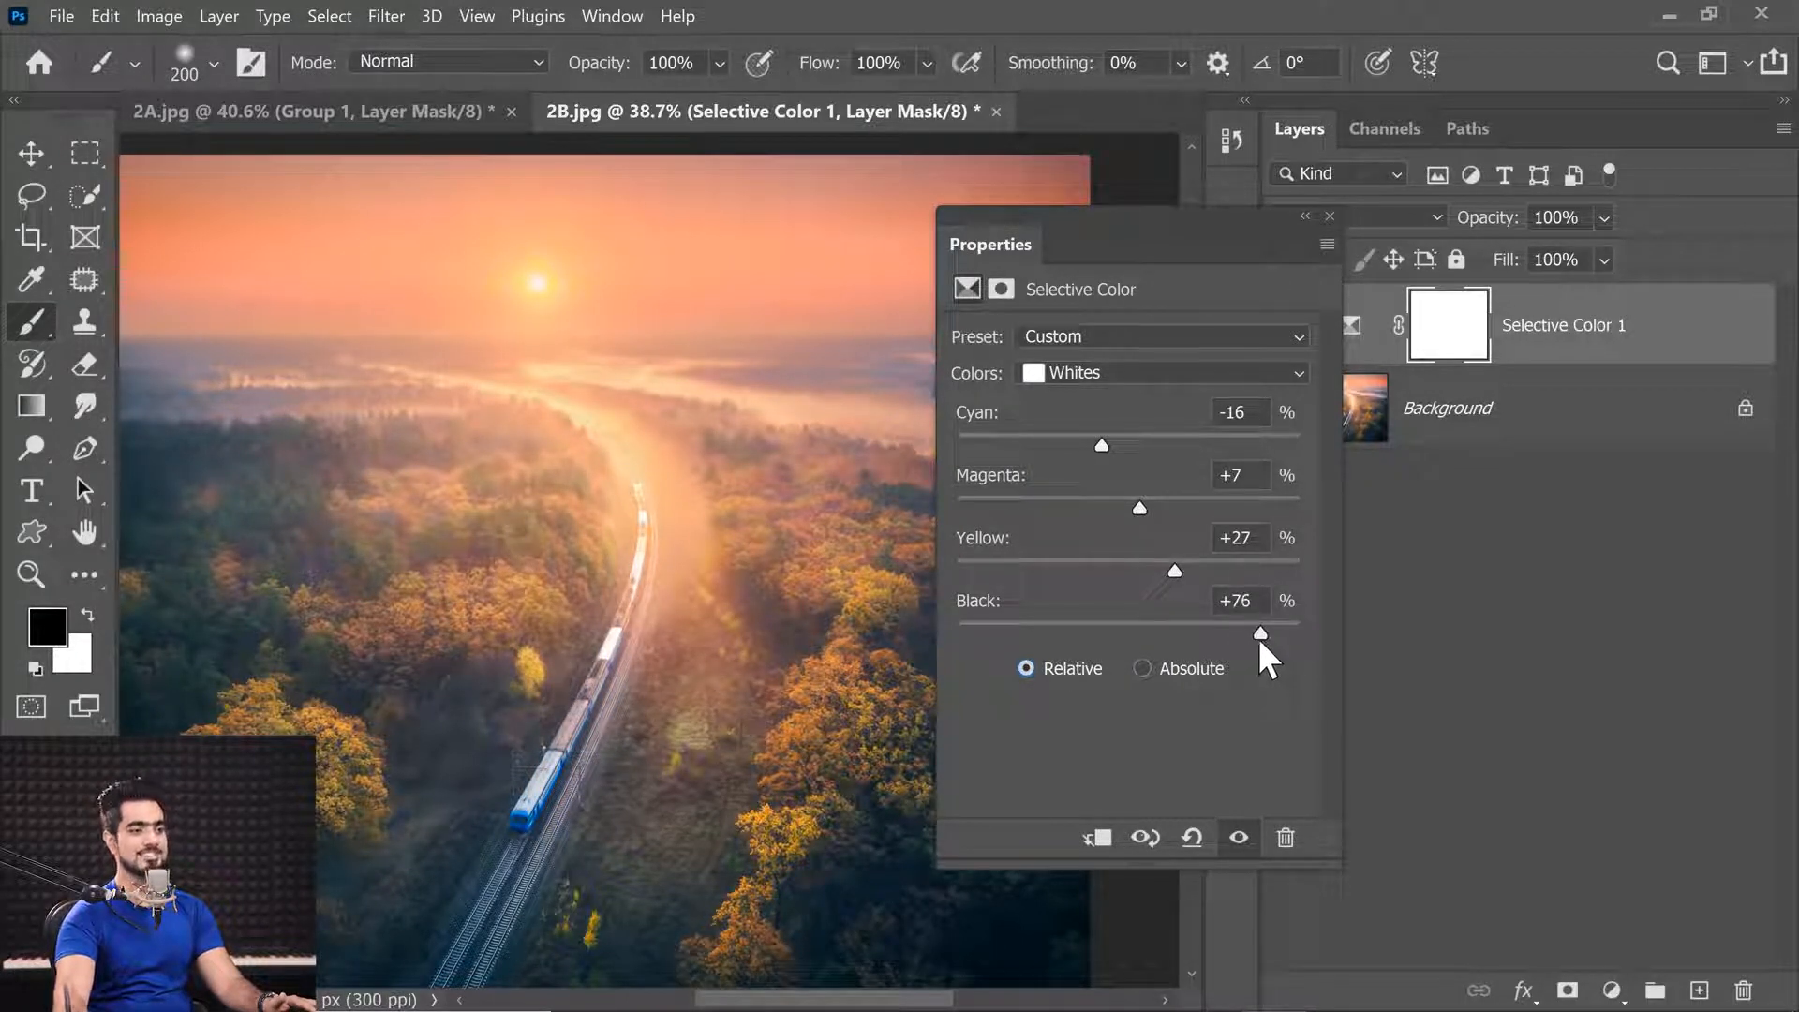
Step: Set the Neutrals' Black to +25% and Yellow to +6%, and raise their Magenta slightly
{"action": "left_click", "coordinate": [1099, 376]}
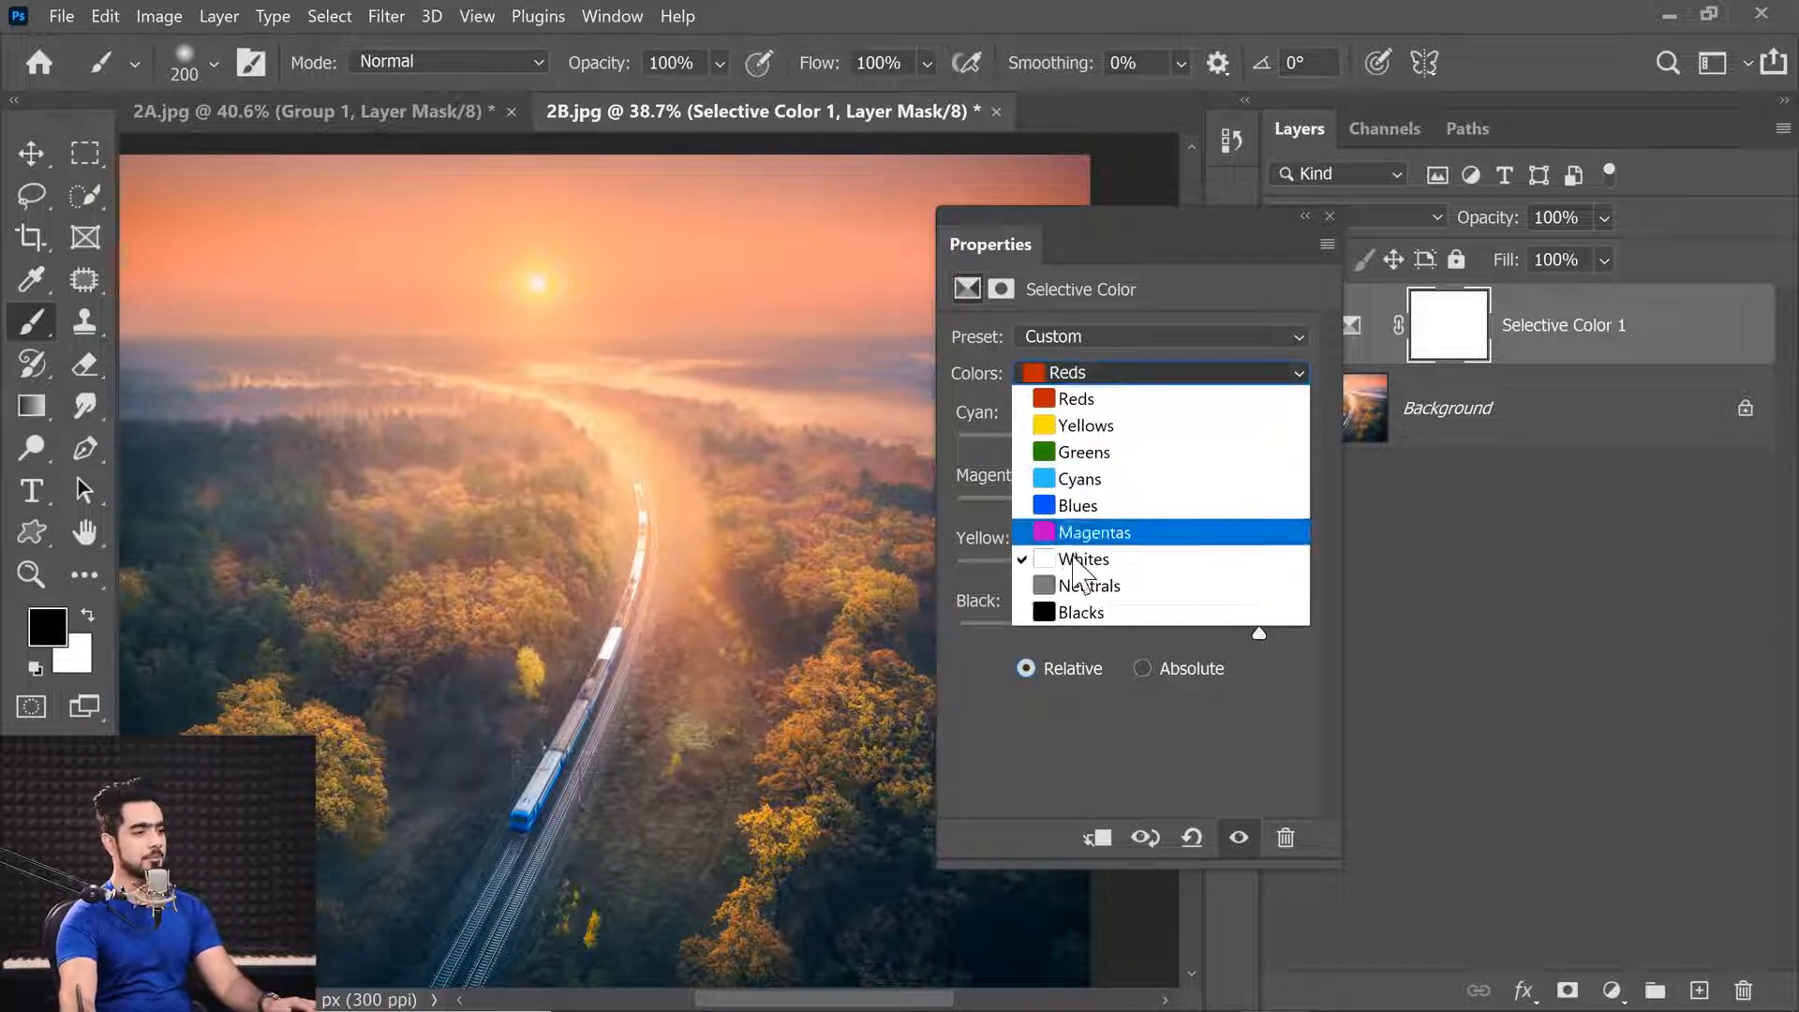
{"action": "left_click", "coordinate": [1110, 583]}
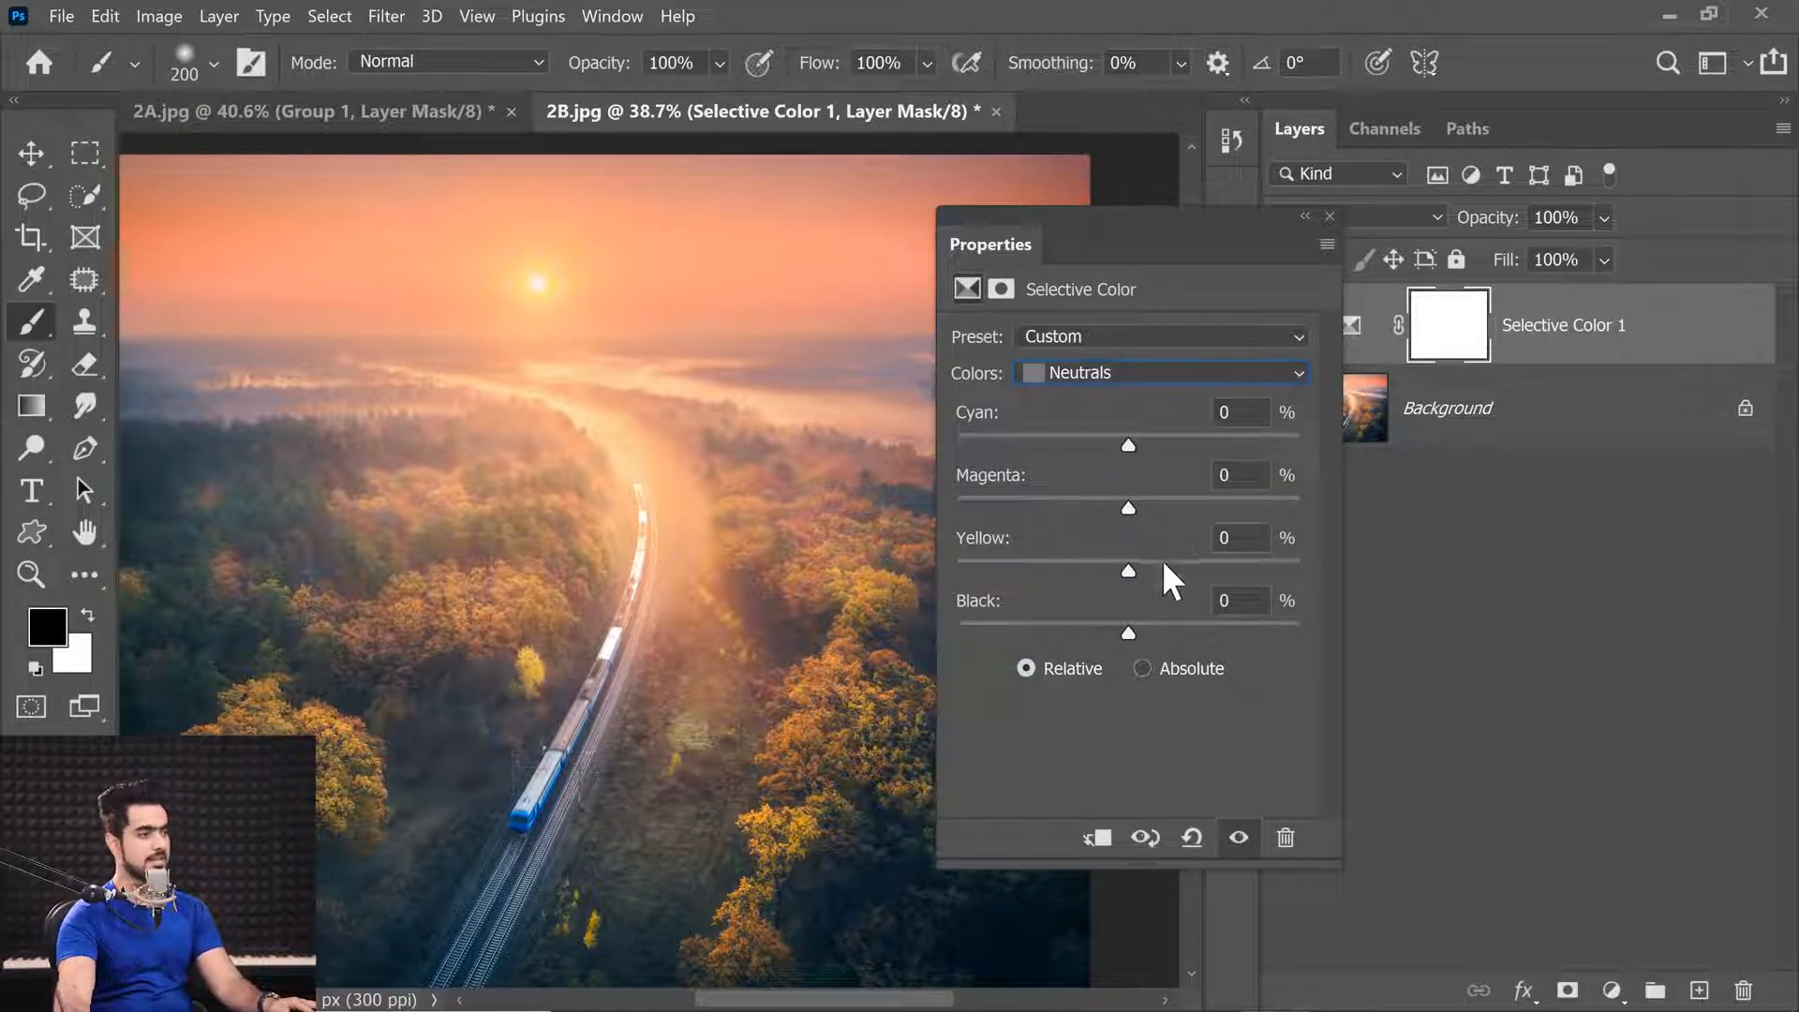
{"action": "left_click_drag", "start_coordinate": [1126, 632], "coordinate": [1171, 633]}
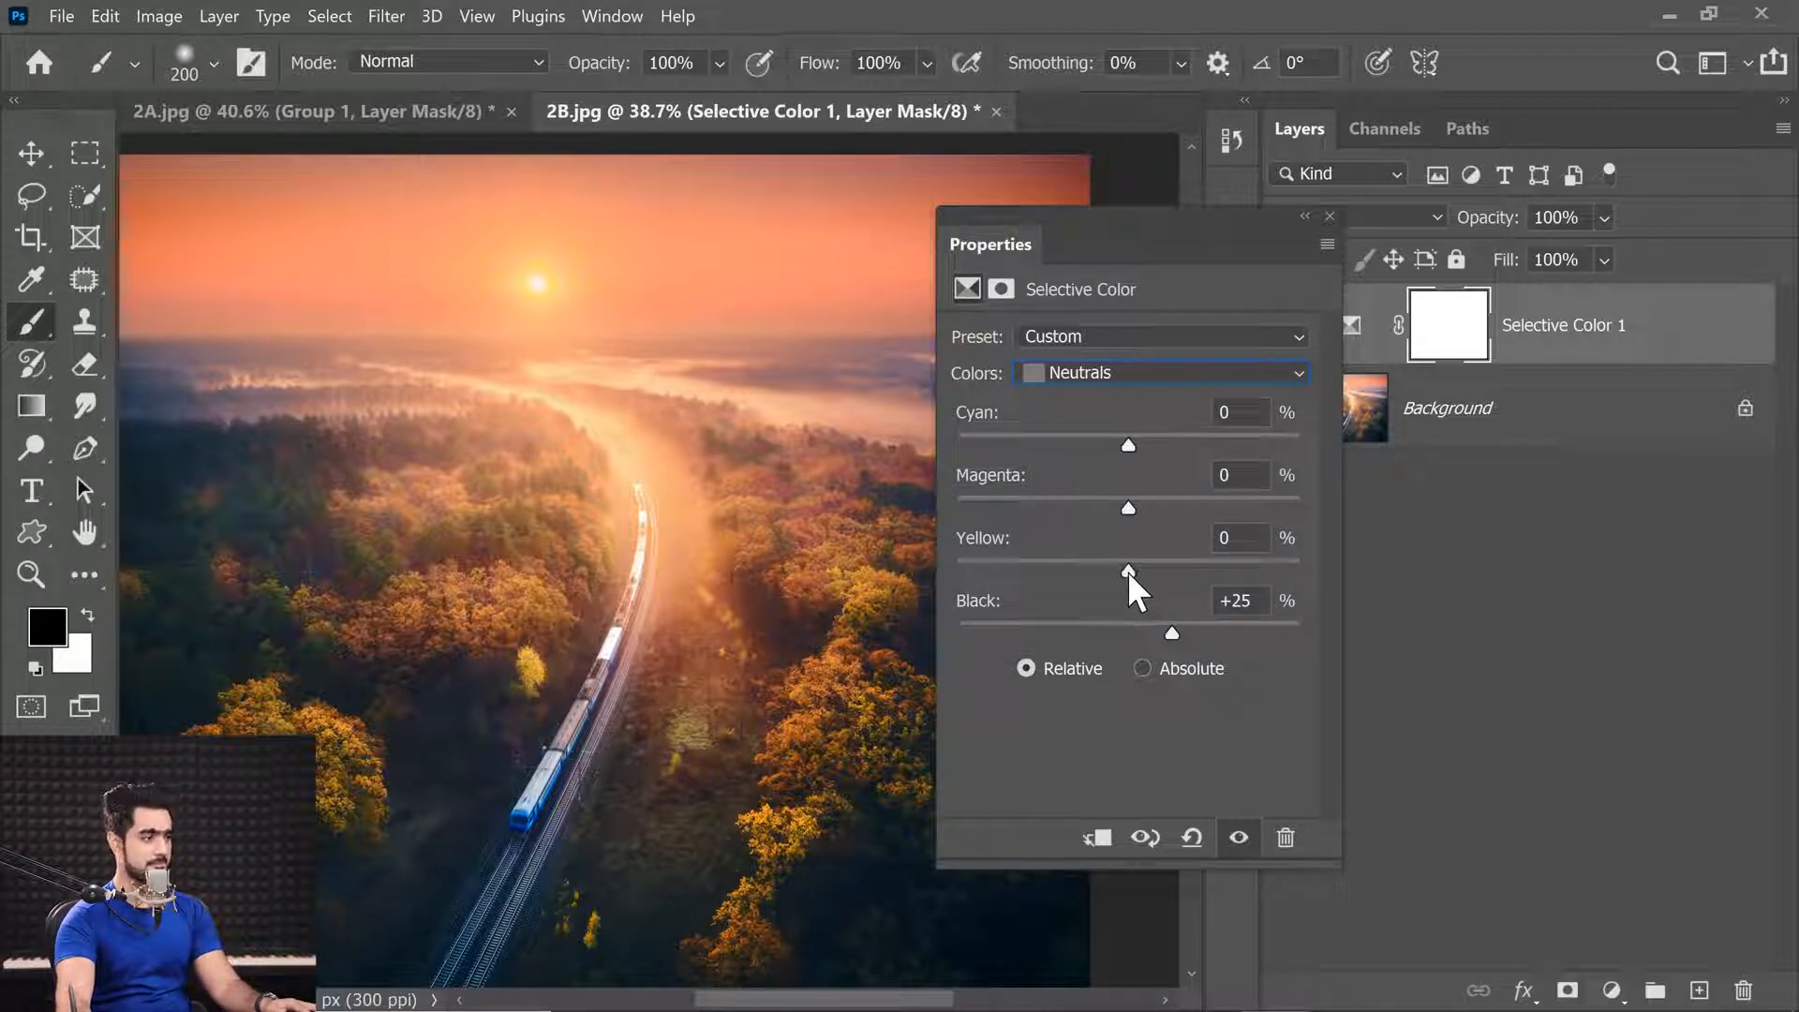
{"action": "mouse_move", "coordinate": [1128, 571]}
{"action": "left_mouse_down"}
{"action": "mouse_move", "coordinate": [1165, 569]}
{"action": "mouse_move", "coordinate": [1074, 579]}
{"action": "mouse_move", "coordinate": [1145, 577]}
{"action": "left_mouse_up"}
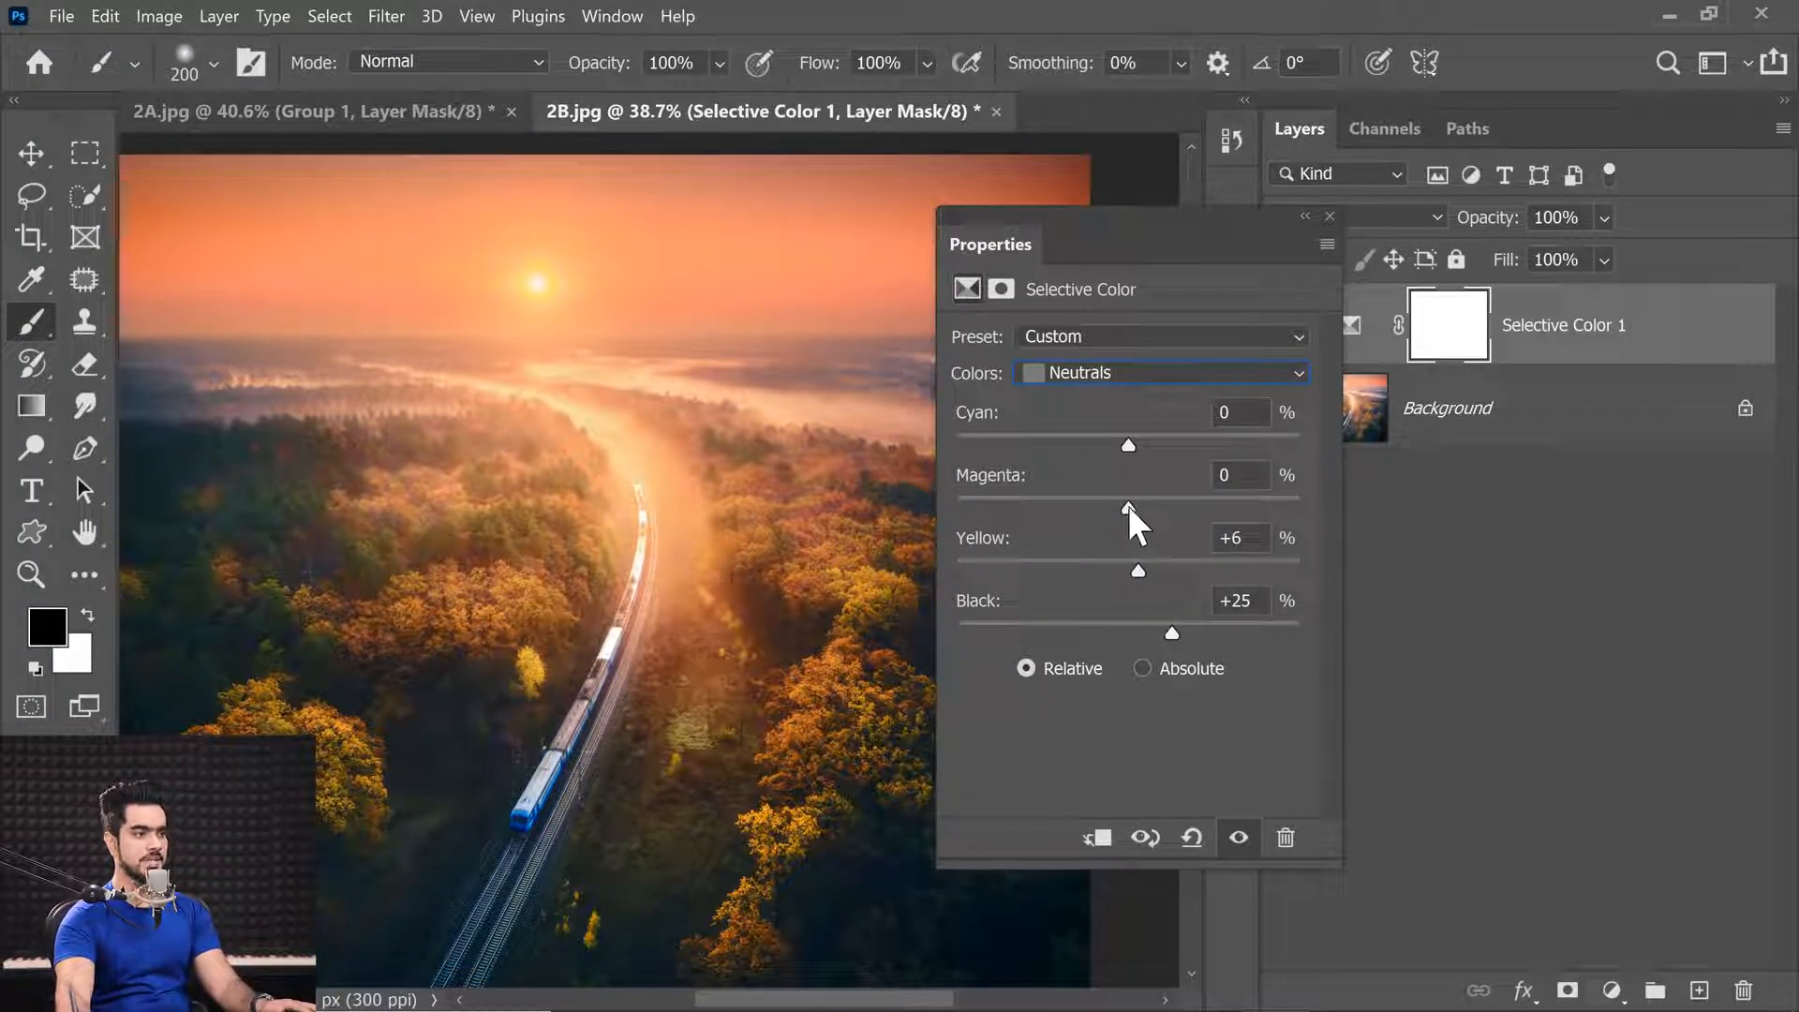
{"action": "mouse_move", "coordinate": [1130, 508]}
{"action": "left_mouse_down"}
{"action": "mouse_move", "coordinate": [1167, 510]}
{"action": "mouse_move", "coordinate": [1126, 513]}
{"action": "mouse_move", "coordinate": [1139, 520]}
{"action": "left_mouse_up"}
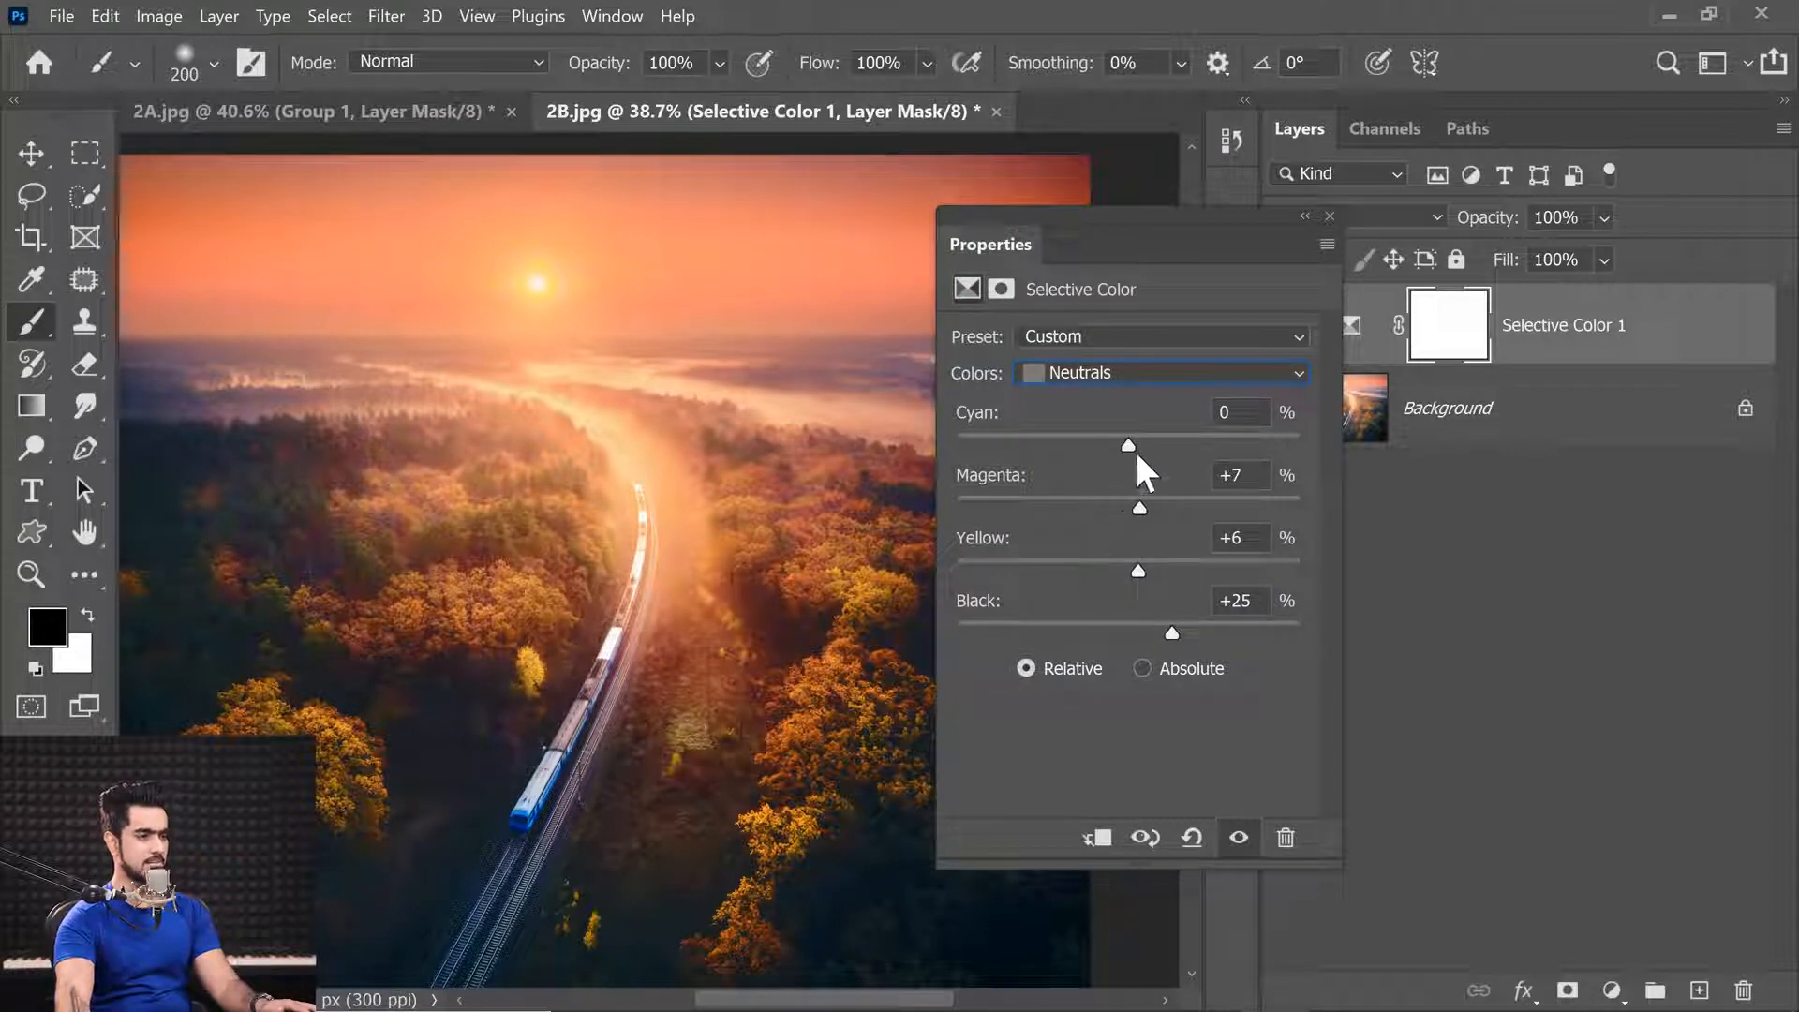
{"action": "mouse_move", "coordinate": [1129, 444]}
{"action": "left_mouse_down"}
{"action": "mouse_move", "coordinate": [1143, 441]}
{"action": "mouse_move", "coordinate": [1088, 451]}
{"action": "mouse_move", "coordinate": [1147, 454]}
{"action": "mouse_move", "coordinate": [1154, 505]}
{"action": "mouse_move", "coordinate": [1132, 446]}
{"action": "left_mouse_up"}
{"action": "left_click_drag", "start_coordinate": [1150, 509], "coordinate": [1137, 506]}
Step: Set the Blacks' Cyan to +11%, Magenta to +3%, Yellow to -18% and Black to +9%
{"action": "left_click", "coordinate": [1087, 374]}
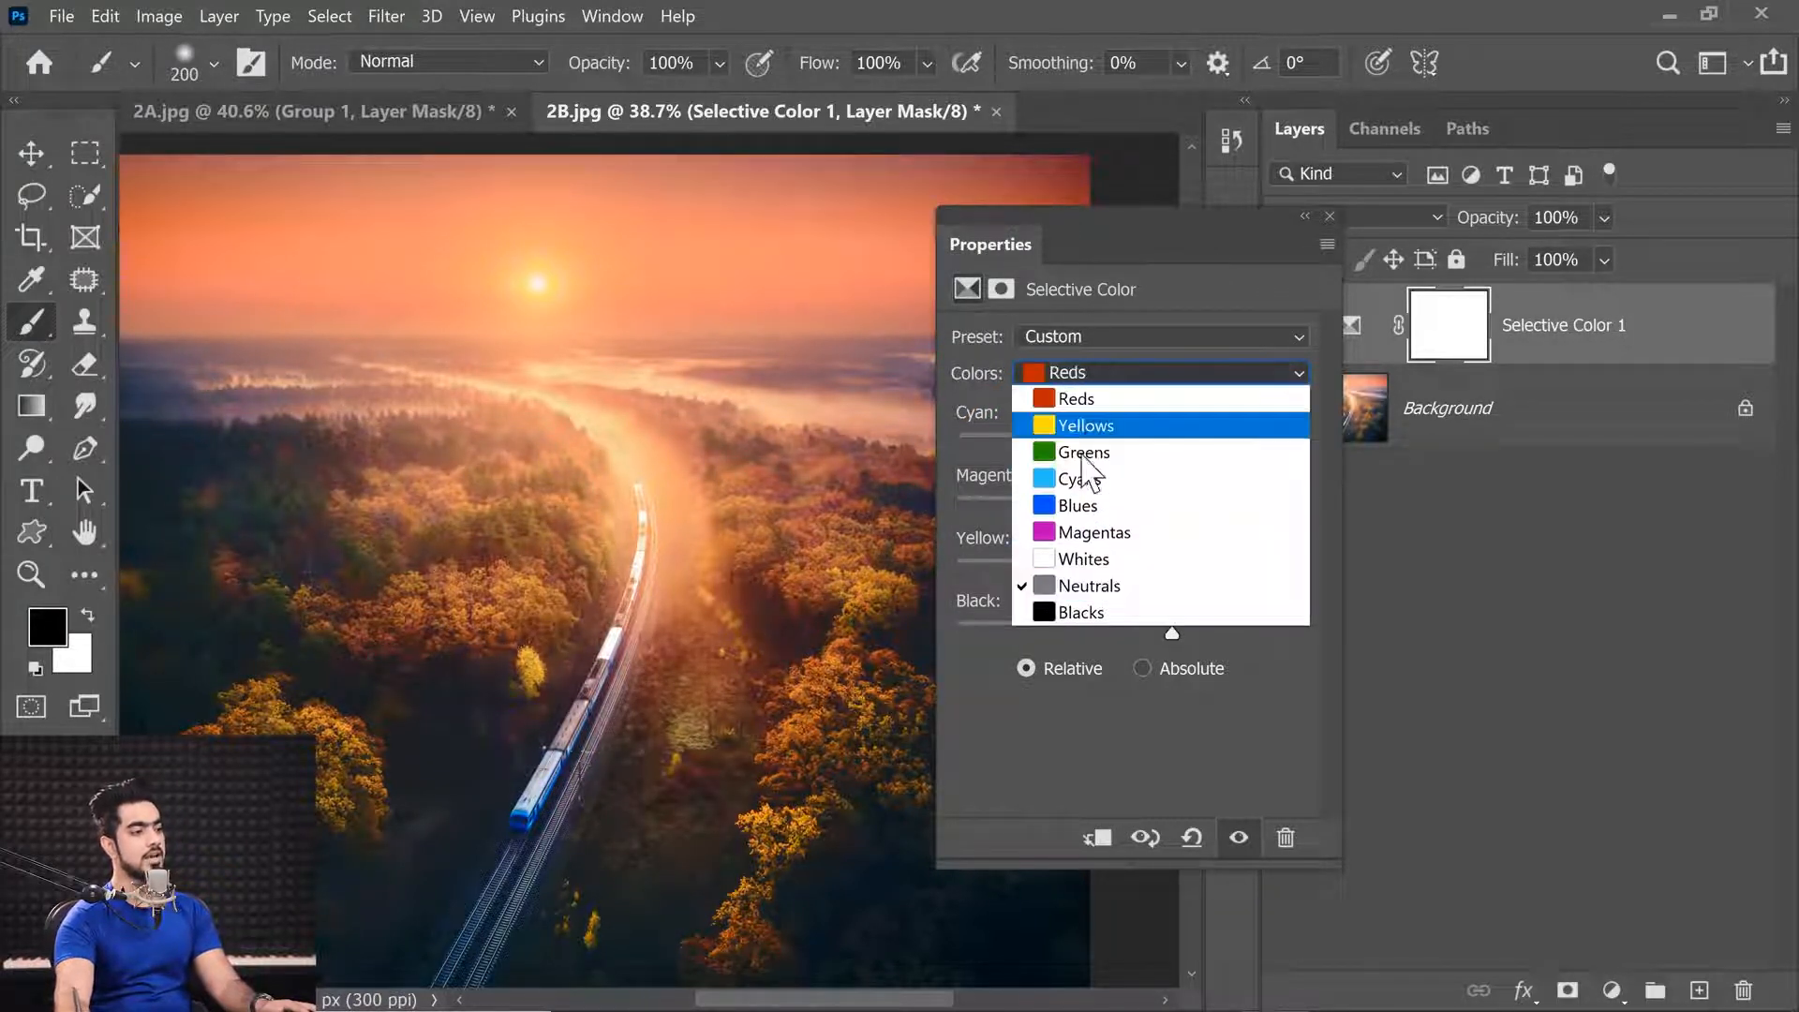
{"action": "left_click", "coordinate": [1094, 611]}
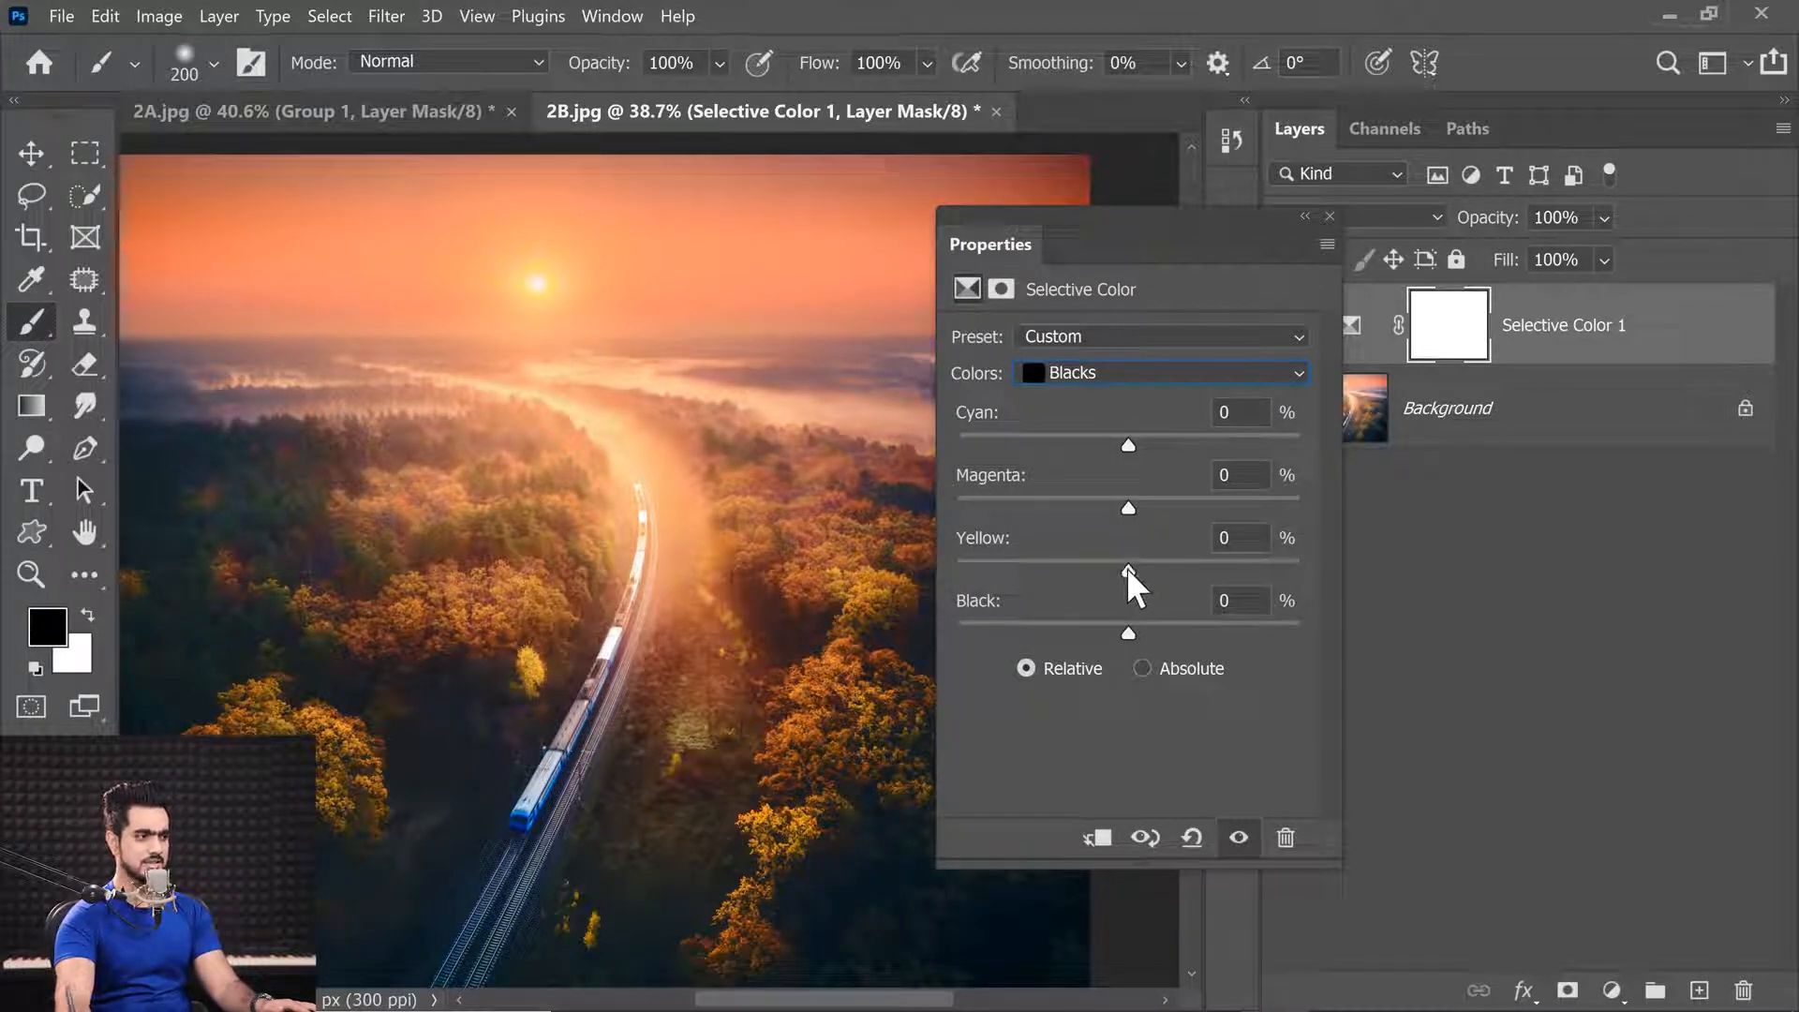
{"action": "left_click_drag", "start_coordinate": [1128, 569], "coordinate": [1094, 571]}
{"action": "left_click_drag", "start_coordinate": [1133, 628], "coordinate": [1145, 633]}
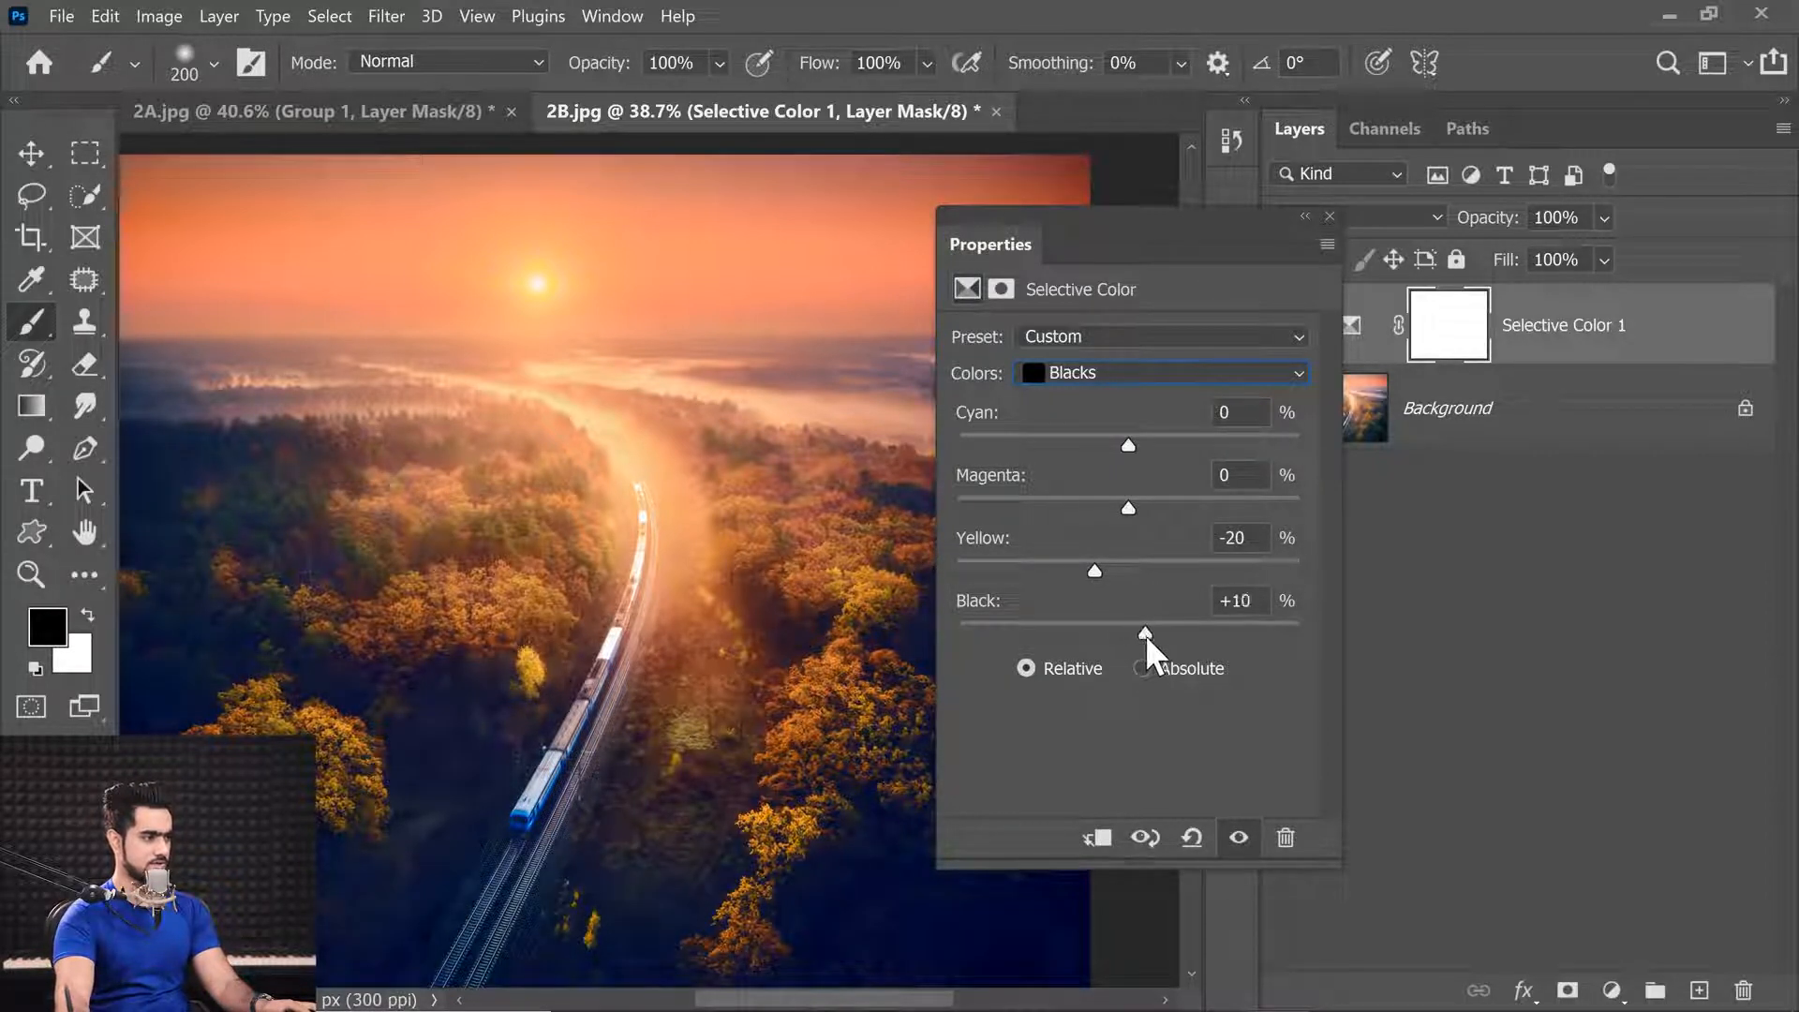
{"action": "left_click_drag", "start_coordinate": [1096, 572], "coordinate": [1097, 572]}
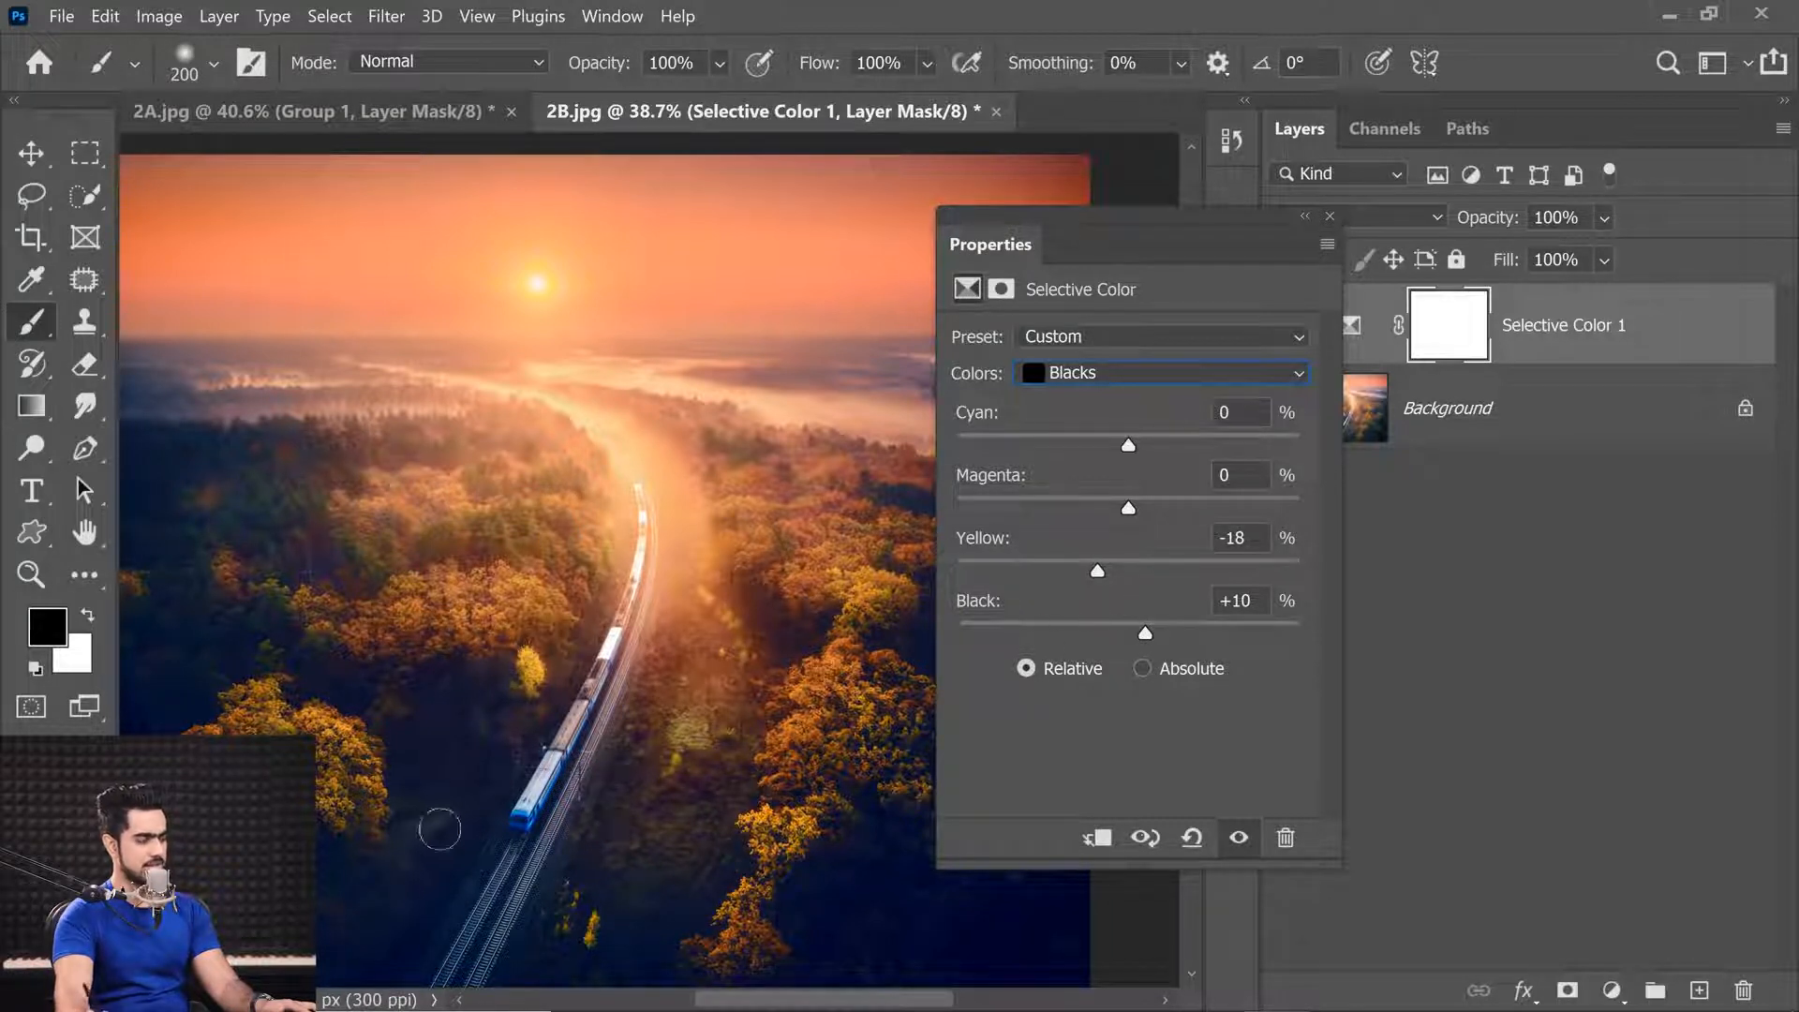
{"action": "mouse_move", "coordinate": [1125, 507]}
{"action": "left_mouse_down"}
{"action": "mouse_move", "coordinate": [1110, 514]}
{"action": "mouse_move", "coordinate": [1148, 519]}
{"action": "mouse_move", "coordinate": [1130, 519]}
{"action": "left_mouse_up"}
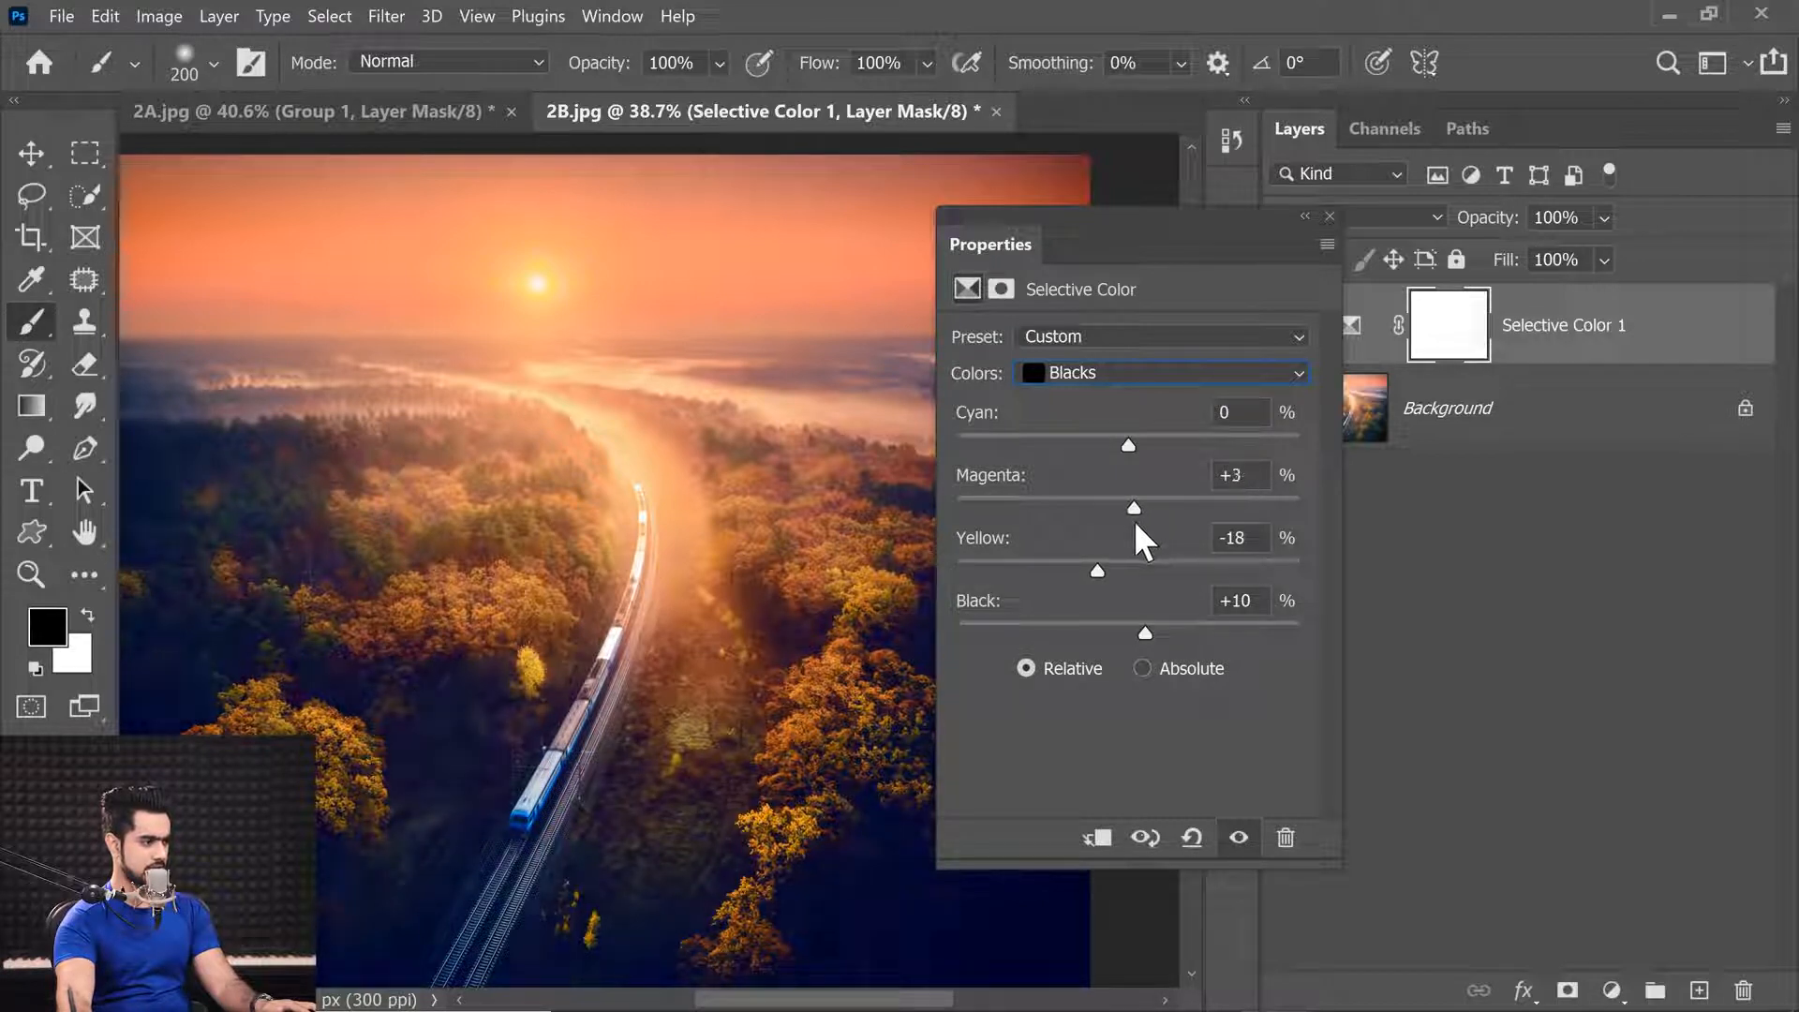
{"action": "left_click_drag", "start_coordinate": [1128, 445], "coordinate": [1148, 455]}
{"action": "left_click_drag", "start_coordinate": [1145, 633], "coordinate": [1136, 647]}
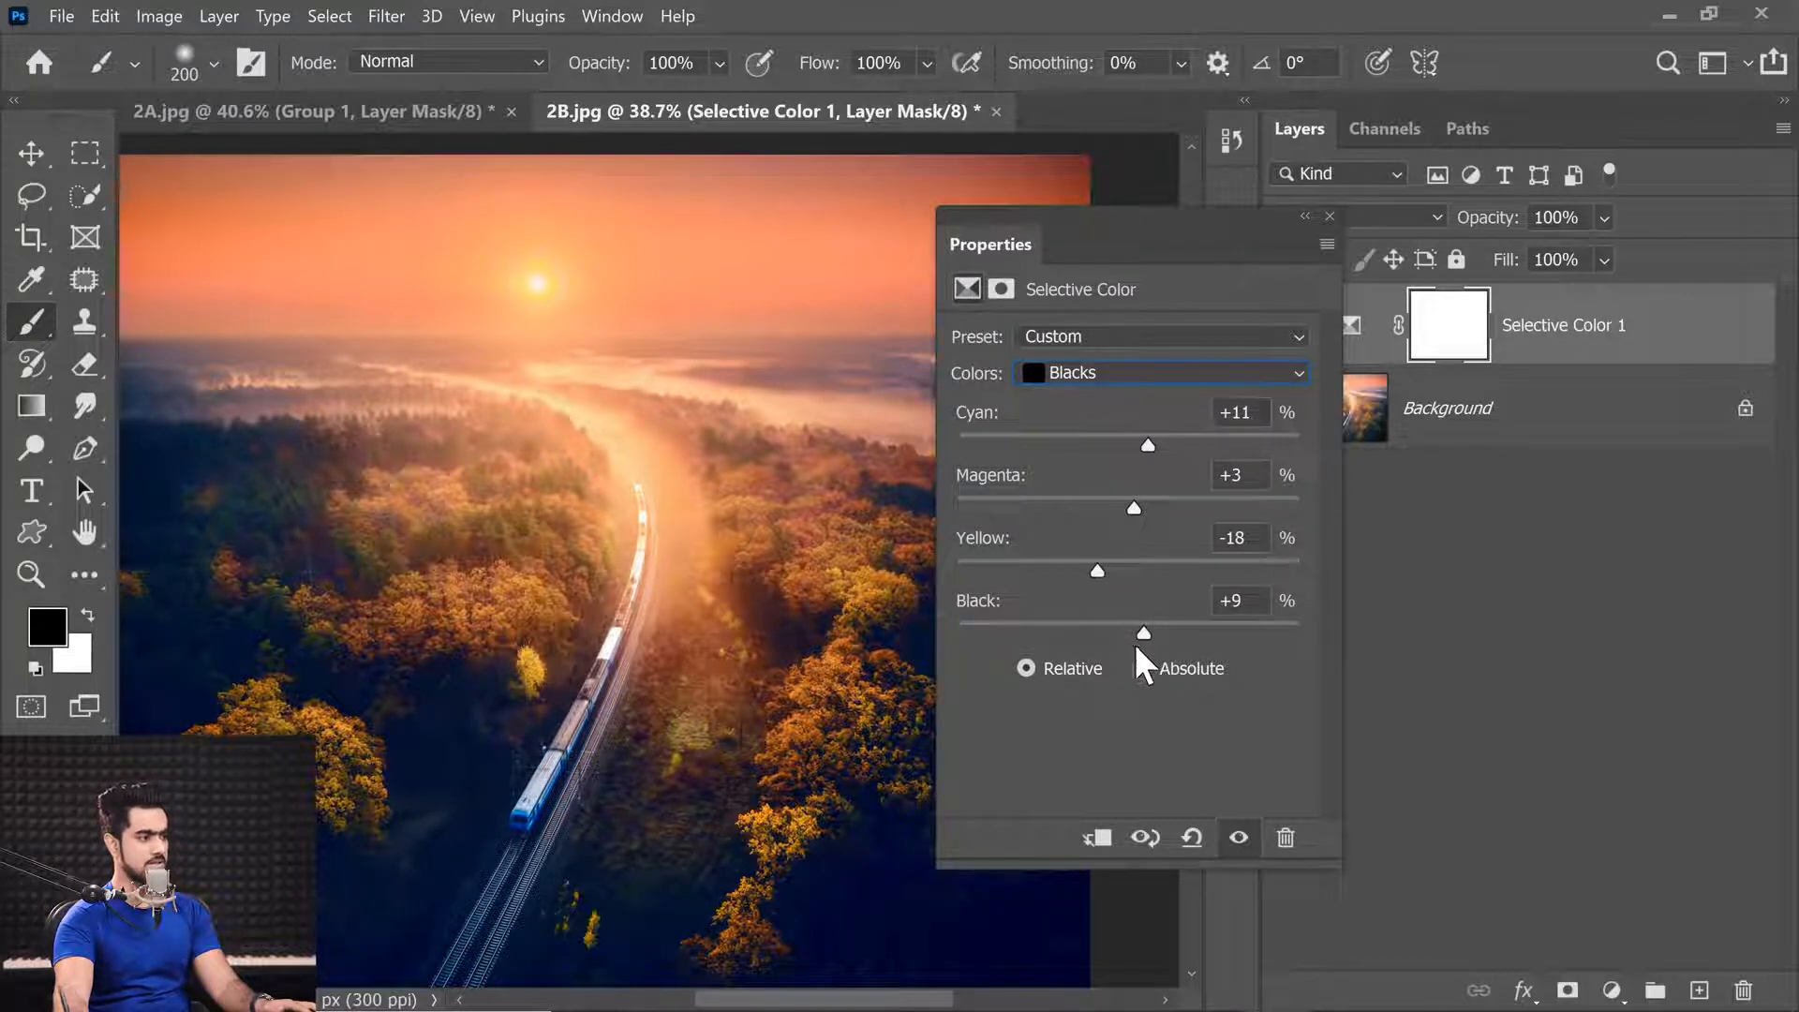
Step: Compare the whole color-graded train photo with the original by hiding and showing Selective Color 1
{"action": "scroll", "coordinate": [727, 486], "scroll_direction": "down", "scroll_amount": 3}
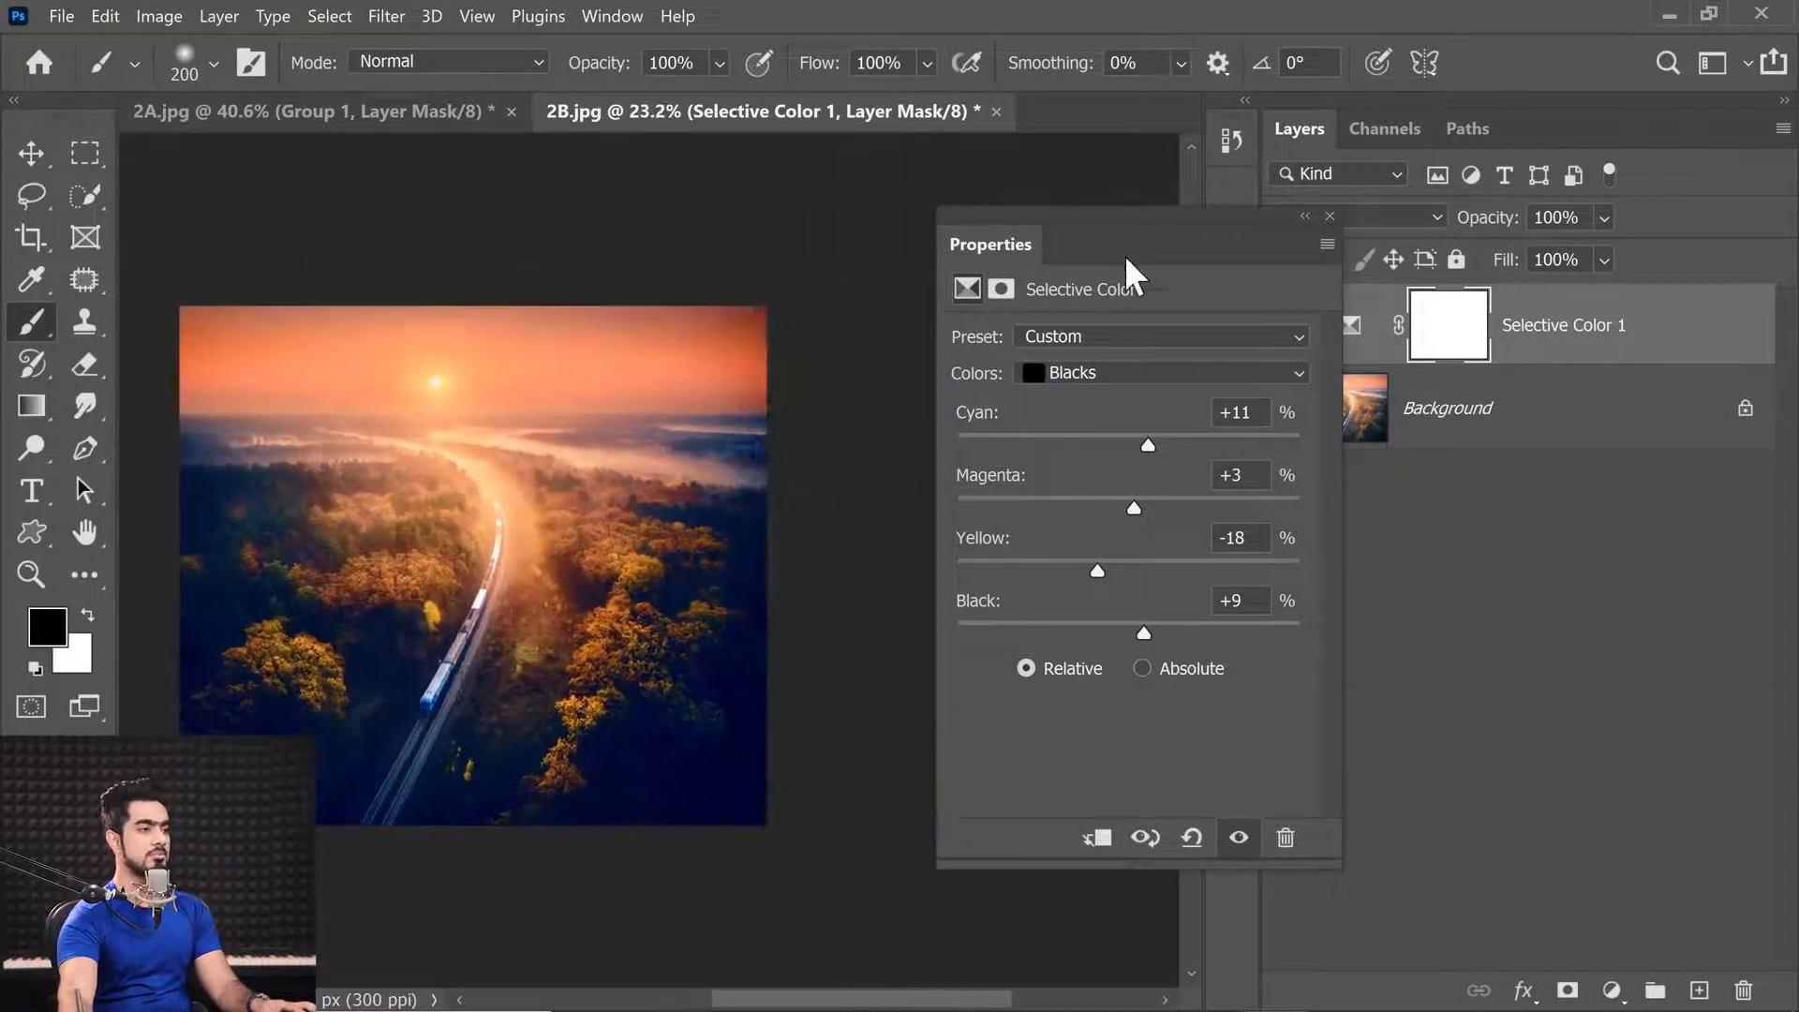
{"action": "left_click_drag", "start_coordinate": [1127, 260], "coordinate": [970, 258]}
{"action": "left_click", "coordinate": [1282, 329]}
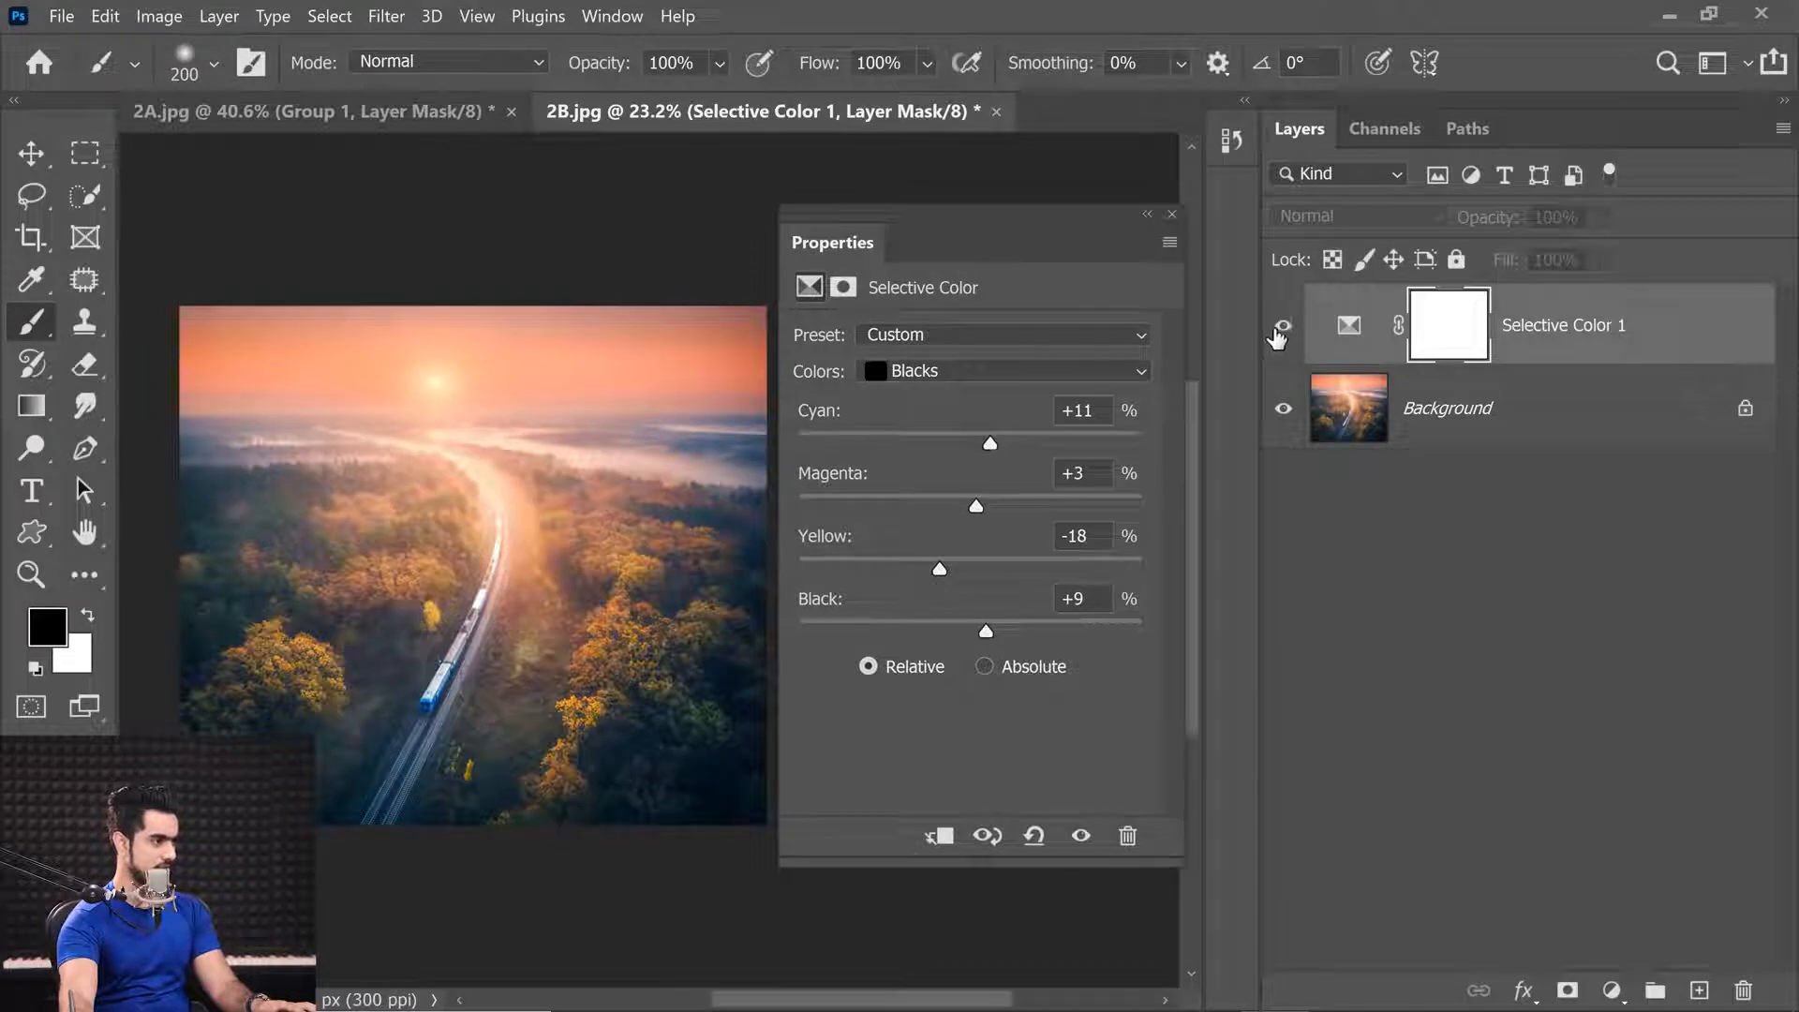
{"action": "left_click", "coordinate": [1282, 330]}
{"action": "scroll", "coordinate": [511, 581], "scroll_direction": "up", "scroll_amount": 1}
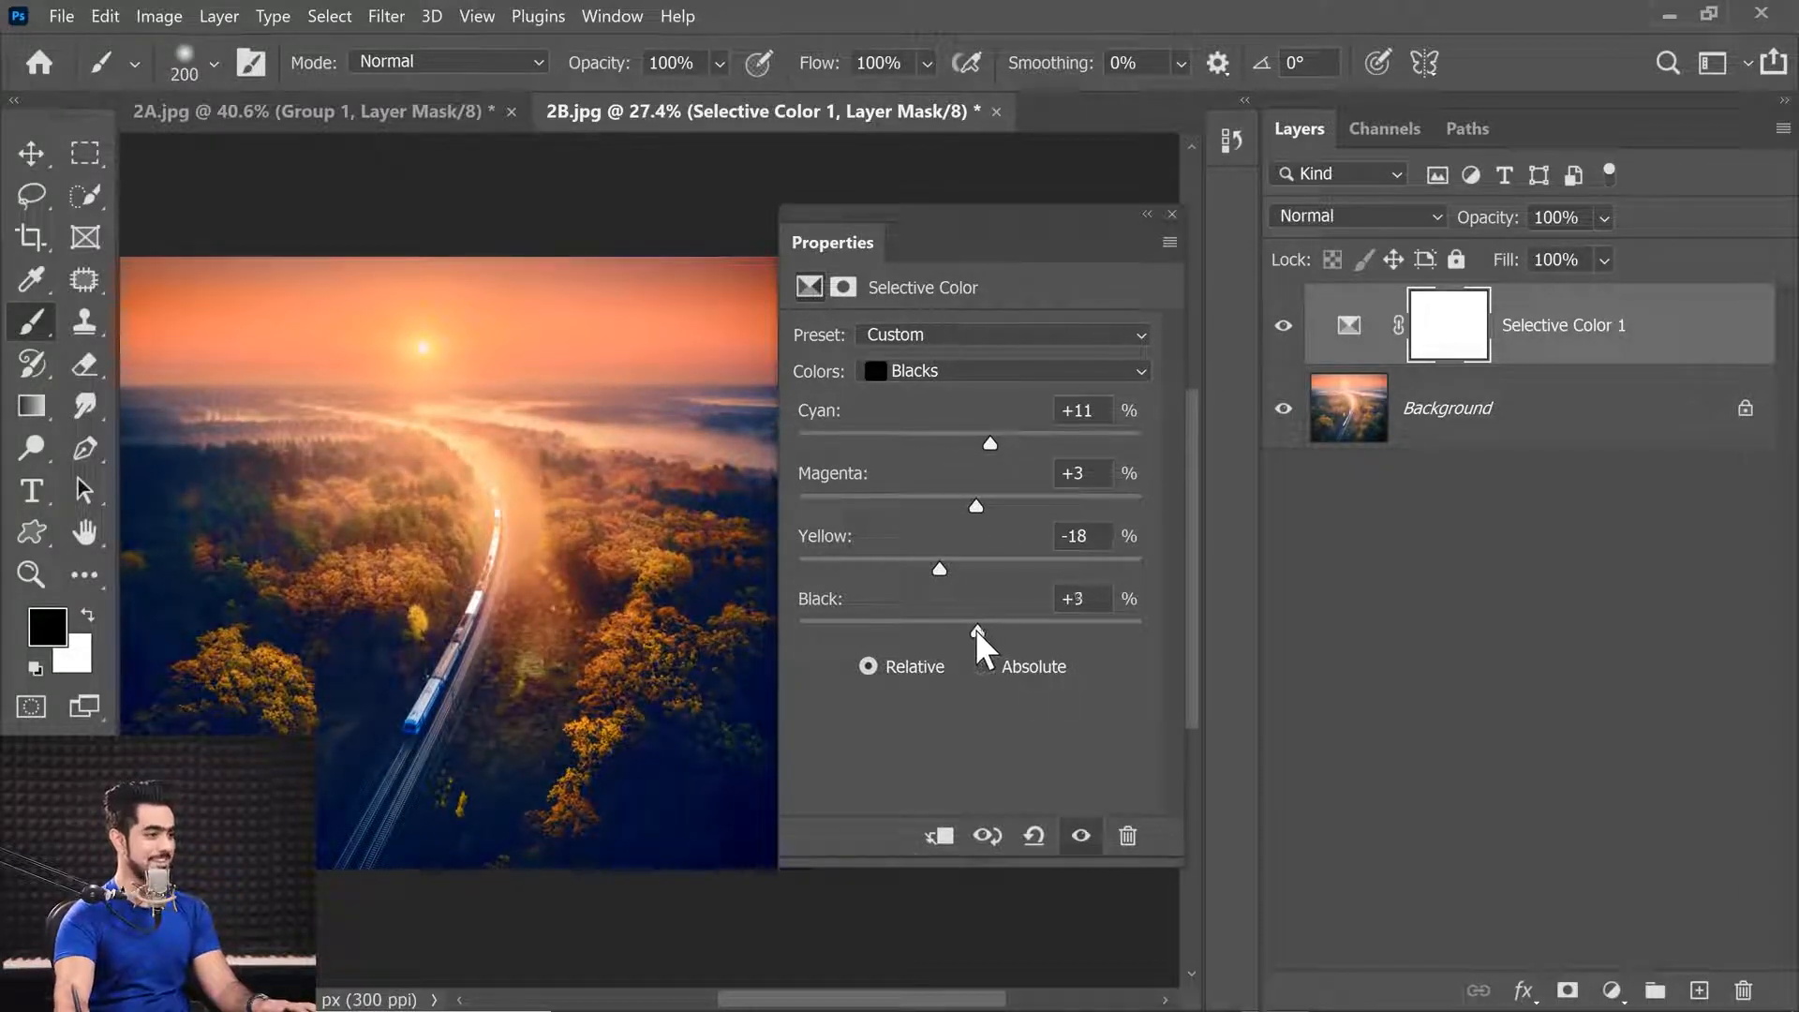
Step: Raise the Blacks' Black slightly and set the Neutrals' Black to +12%
{"action": "mouse_move", "coordinate": [983, 630]}
{"action": "left_mouse_down"}
{"action": "mouse_move", "coordinate": [958, 629]}
{"action": "mouse_move", "coordinate": [997, 634]}
{"action": "left_mouse_up"}
{"action": "left_click", "coordinate": [969, 371]}
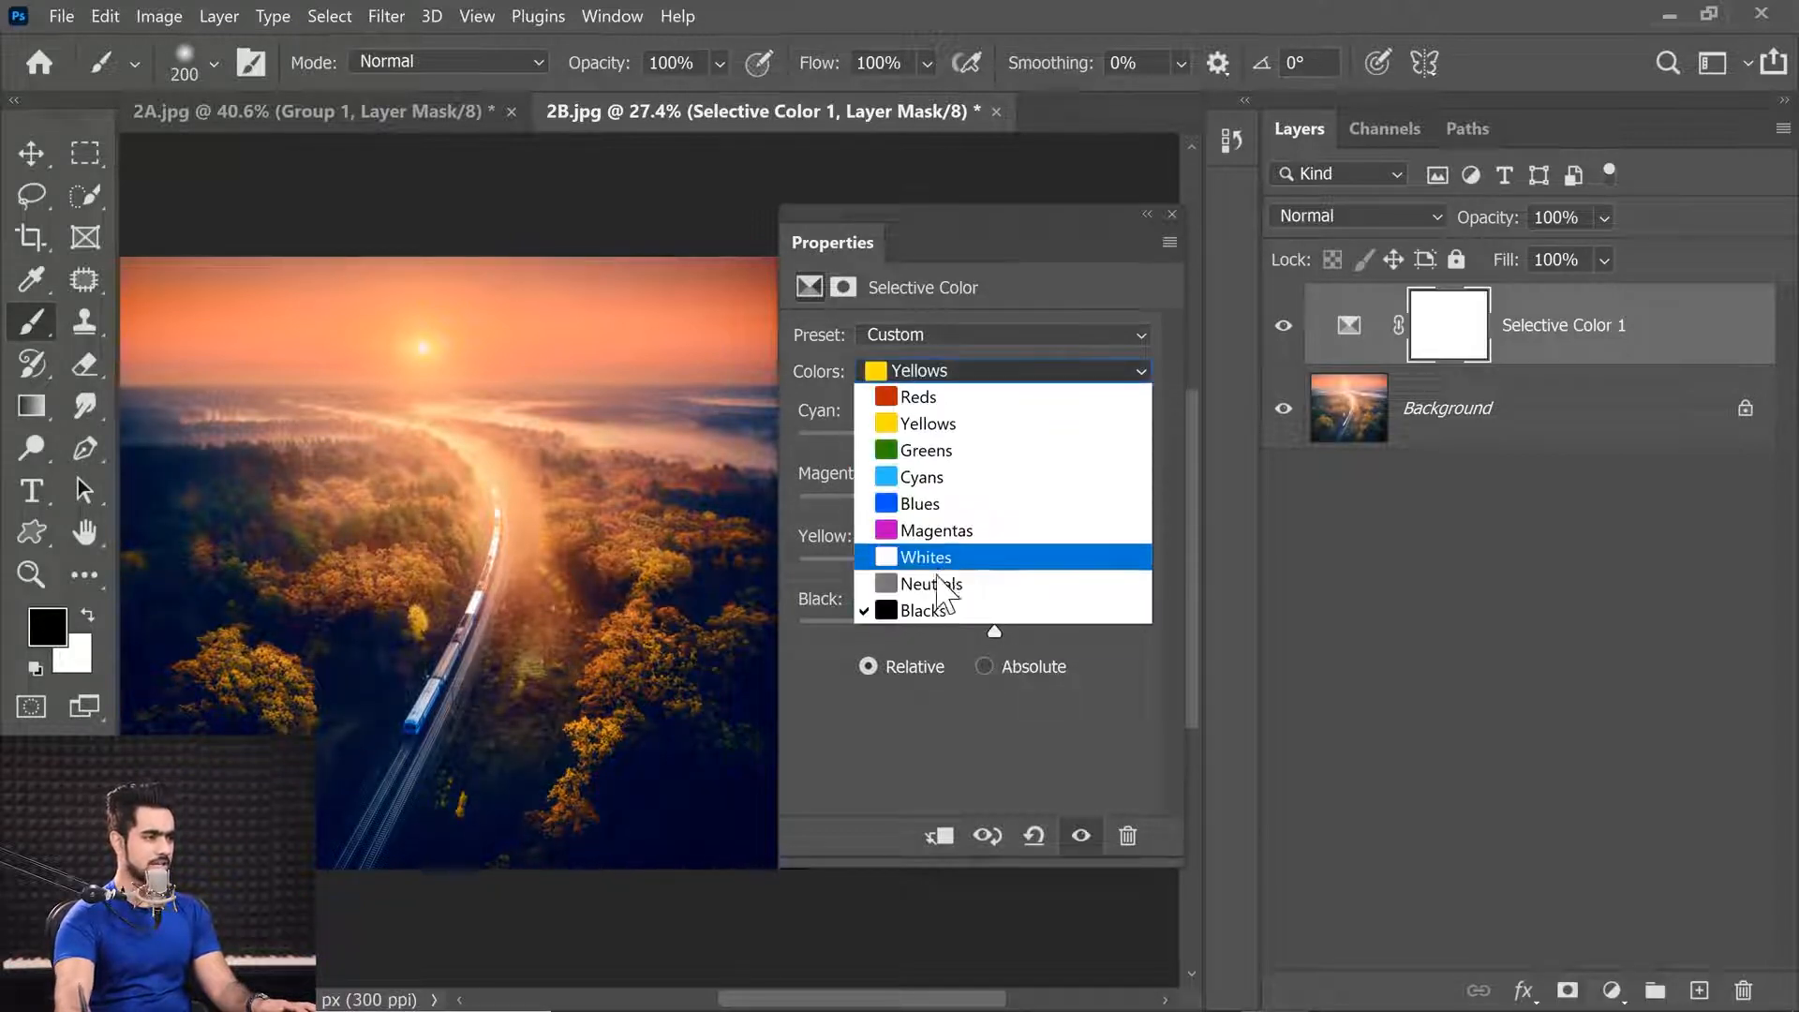
{"action": "left_click", "coordinate": [993, 585]}
{"action": "left_click_drag", "start_coordinate": [1012, 633], "coordinate": [997, 637]}
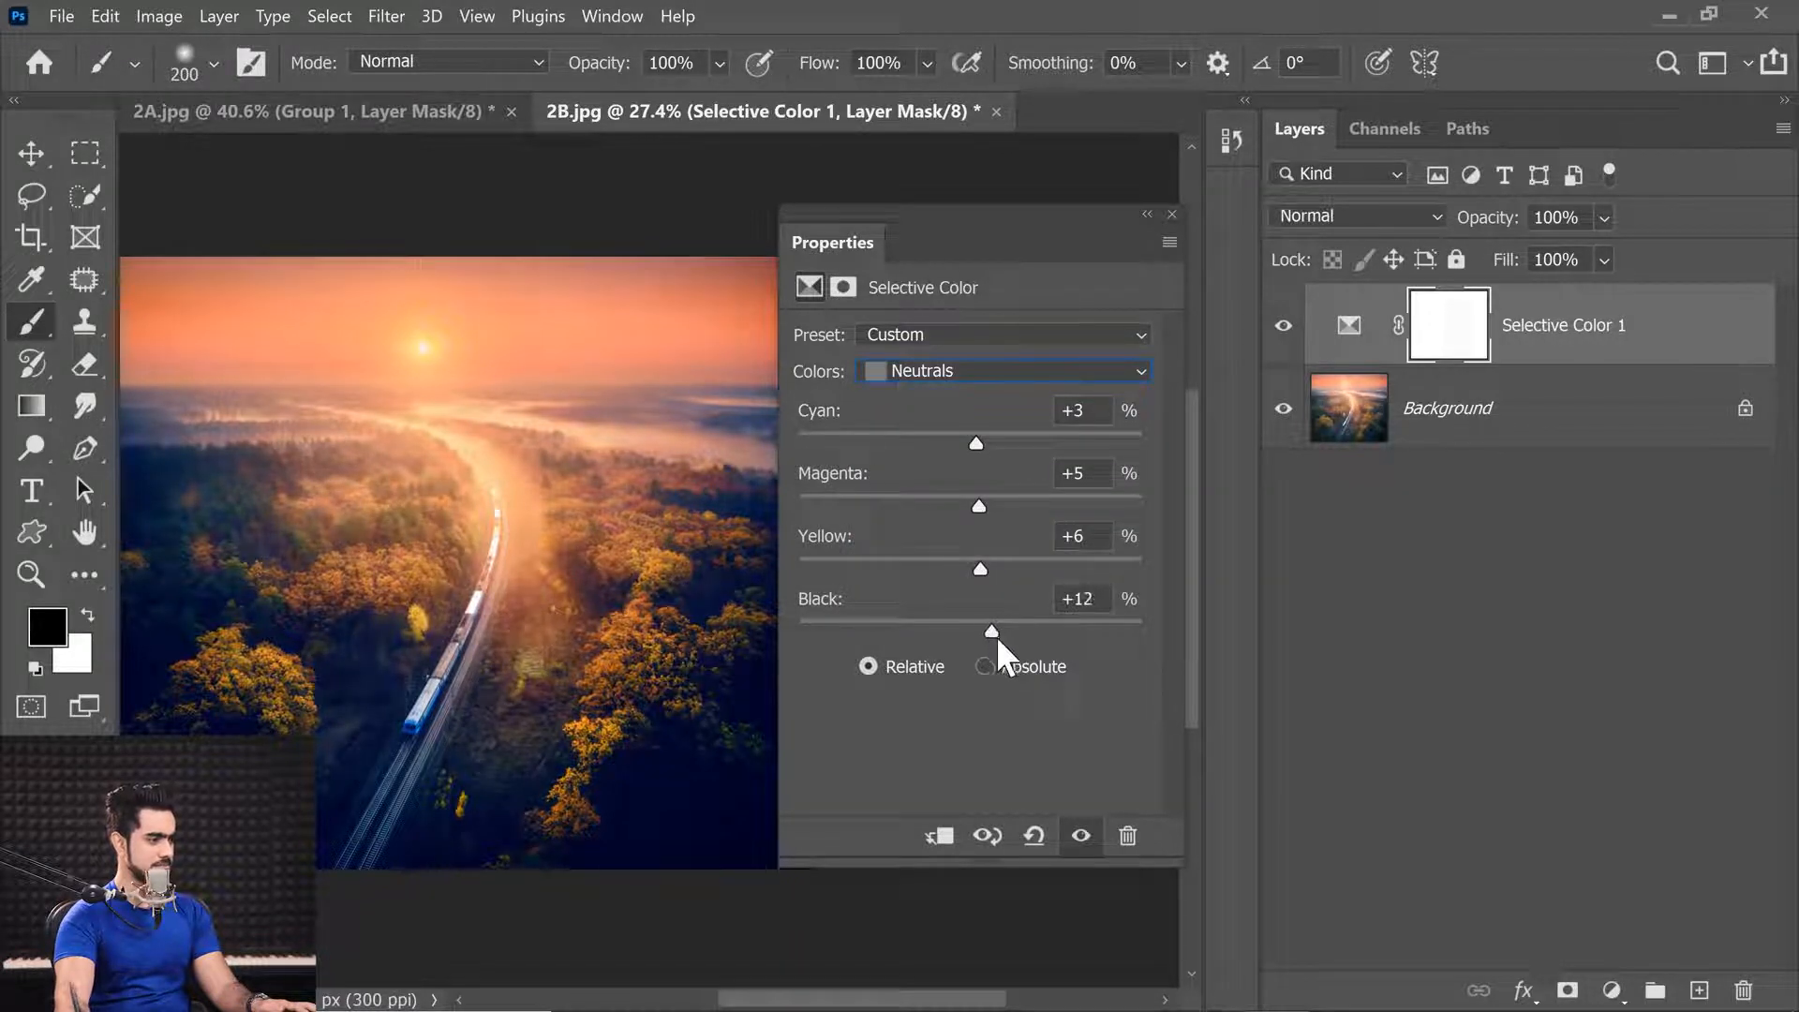
Step: Set the Blacks' Black to +7% in Selective Color 1
{"action": "left_click", "coordinate": [969, 372]}
{"action": "left_click", "coordinate": [924, 606]}
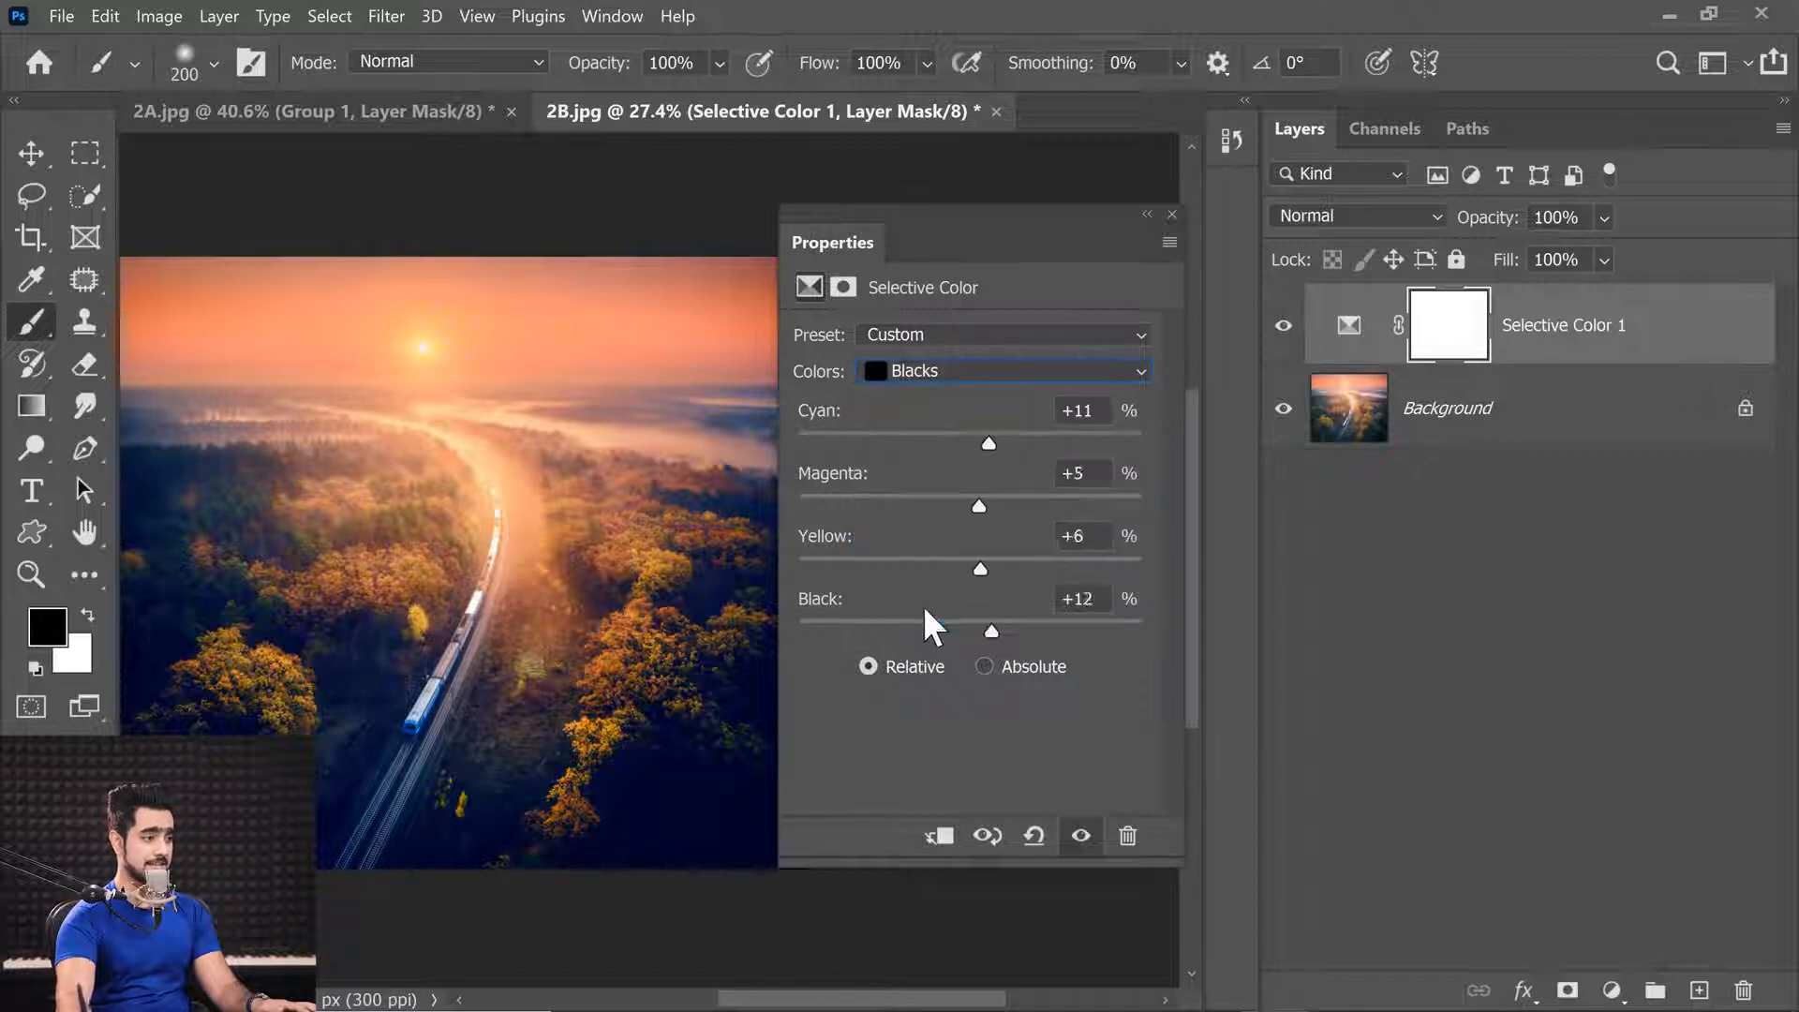
{"action": "left_click_drag", "start_coordinate": [992, 630], "coordinate": [983, 633]}
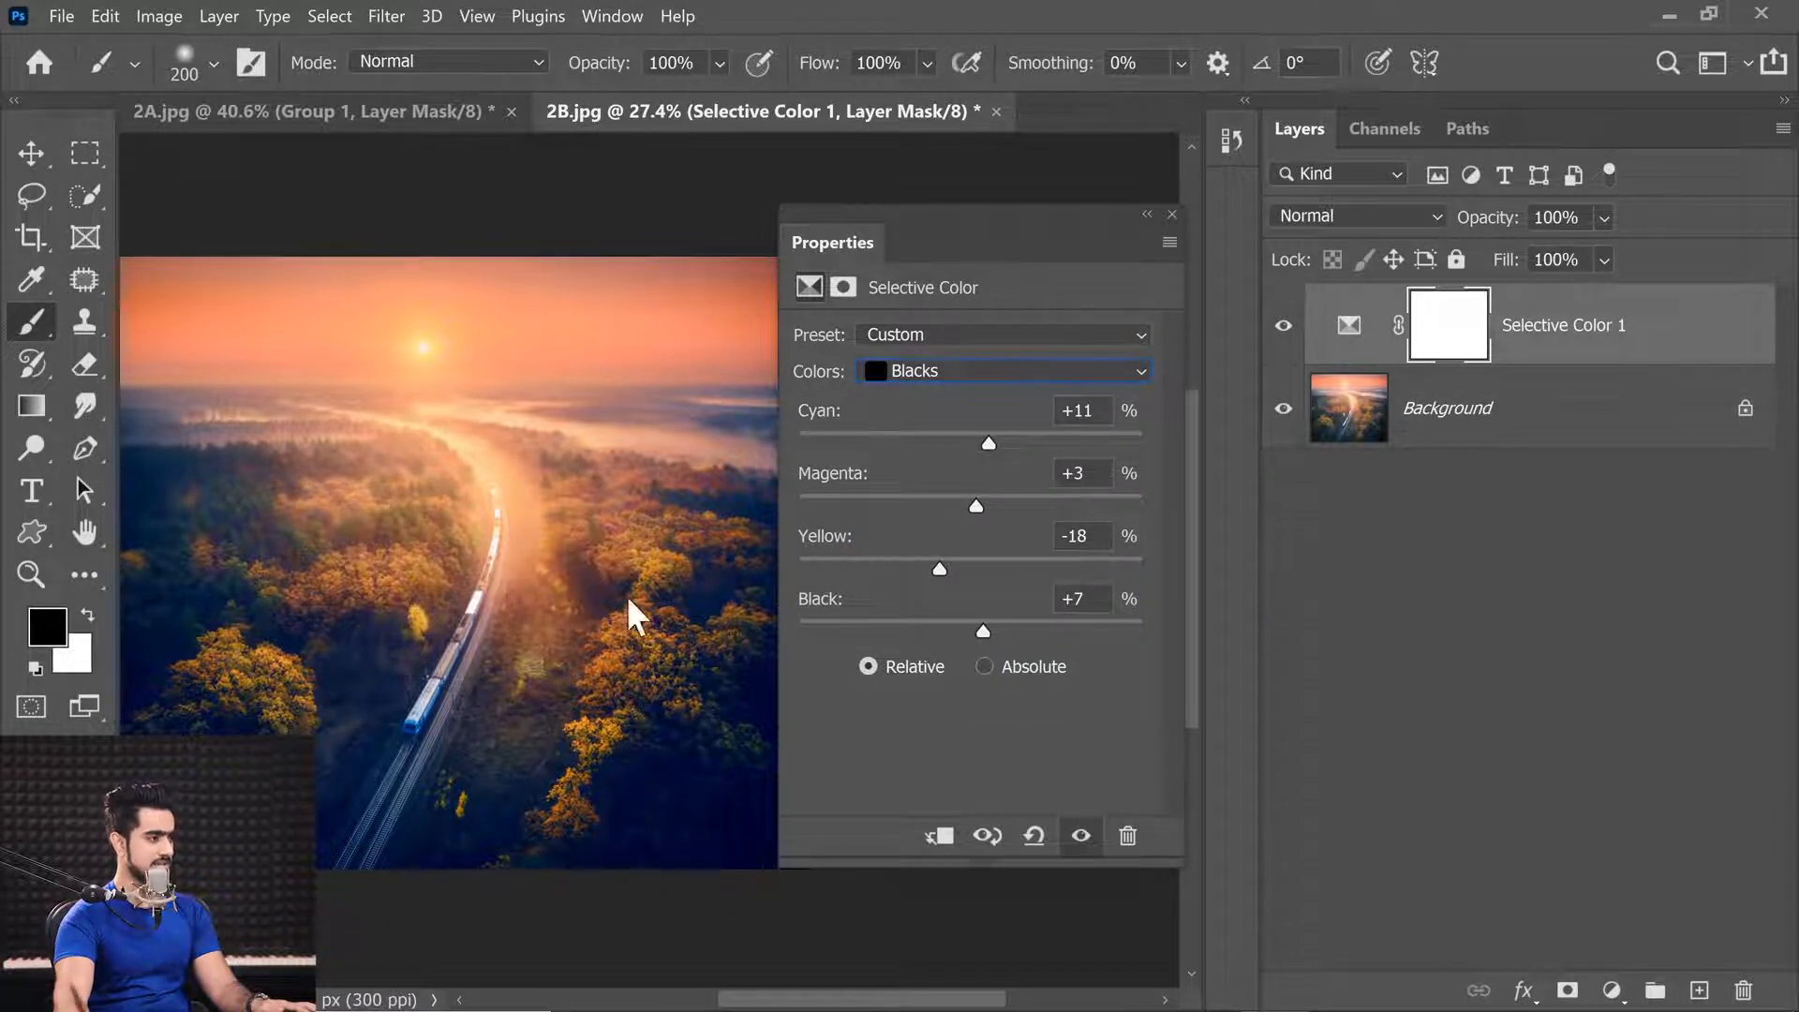
Step: Inspect the train photo up close with Selective Color 1 hidden and shown to judge the tonal grading
{"action": "left_click_drag", "start_coordinate": [385, 550], "coordinate": [443, 543]}
{"action": "left_click_drag", "start_coordinate": [442, 543], "coordinate": [587, 525]}
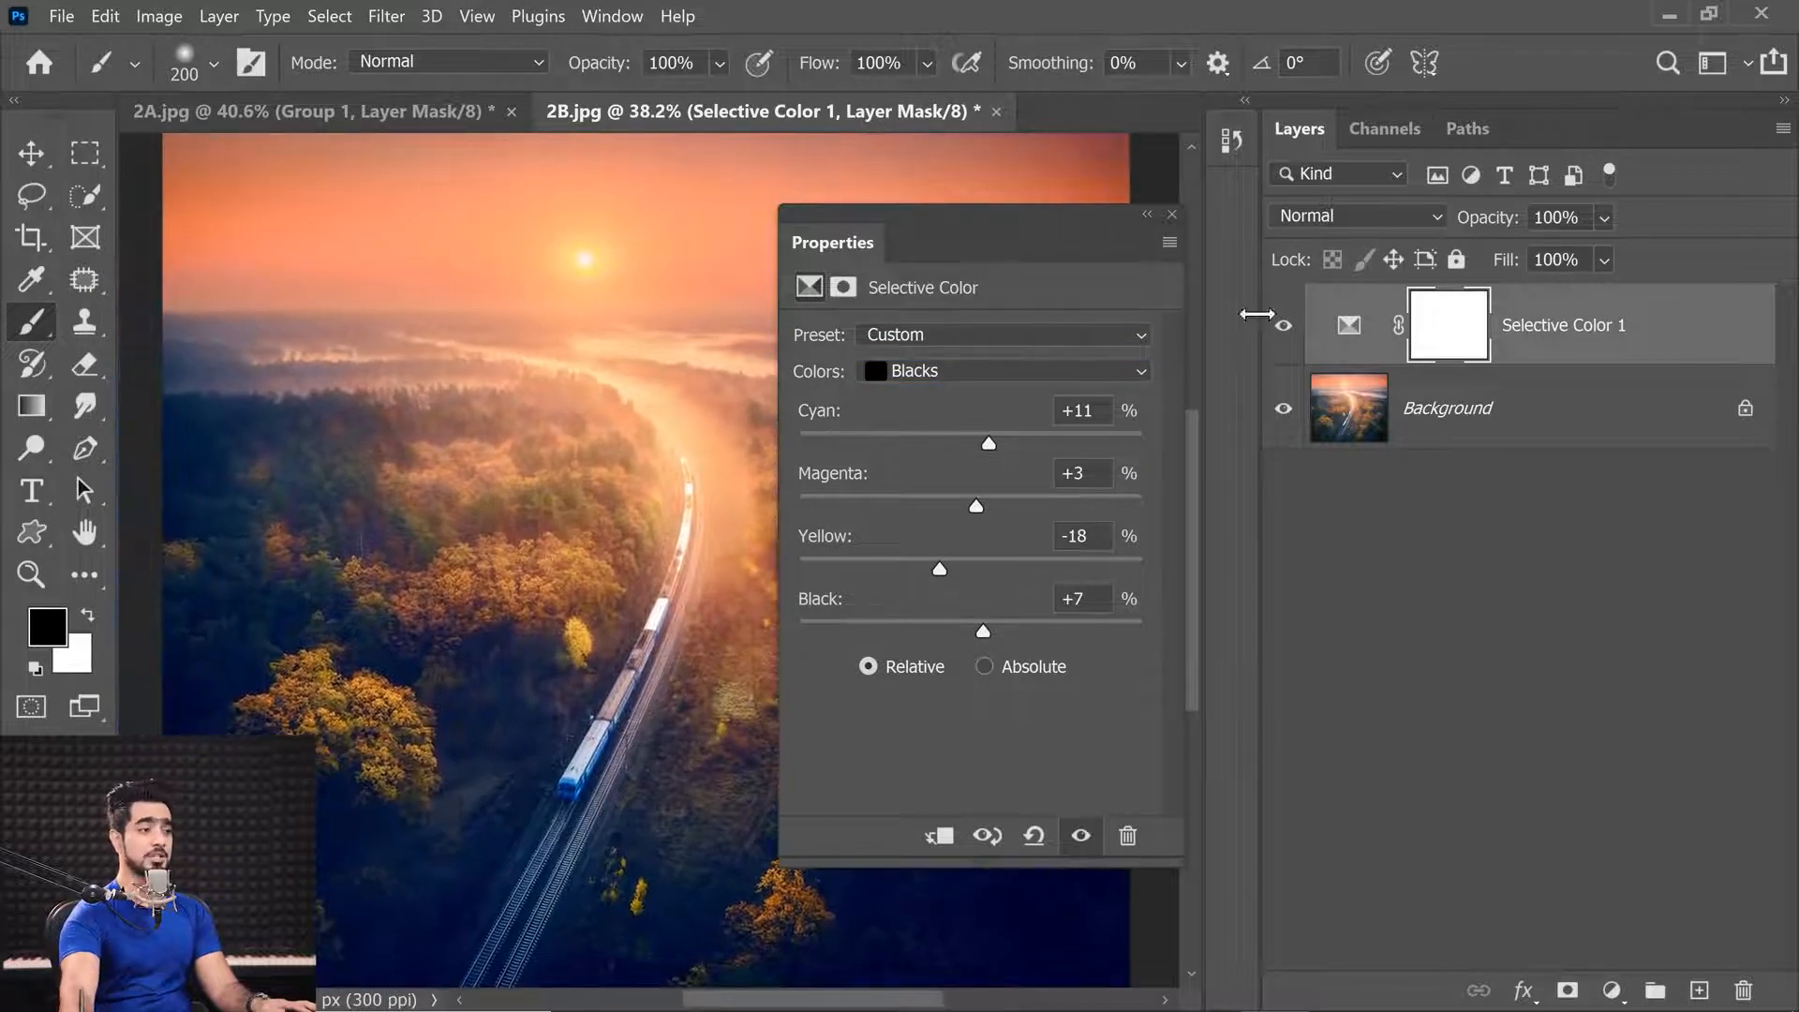
{"action": "left_click", "coordinate": [1282, 327]}
{"action": "left_click", "coordinate": [1281, 342]}
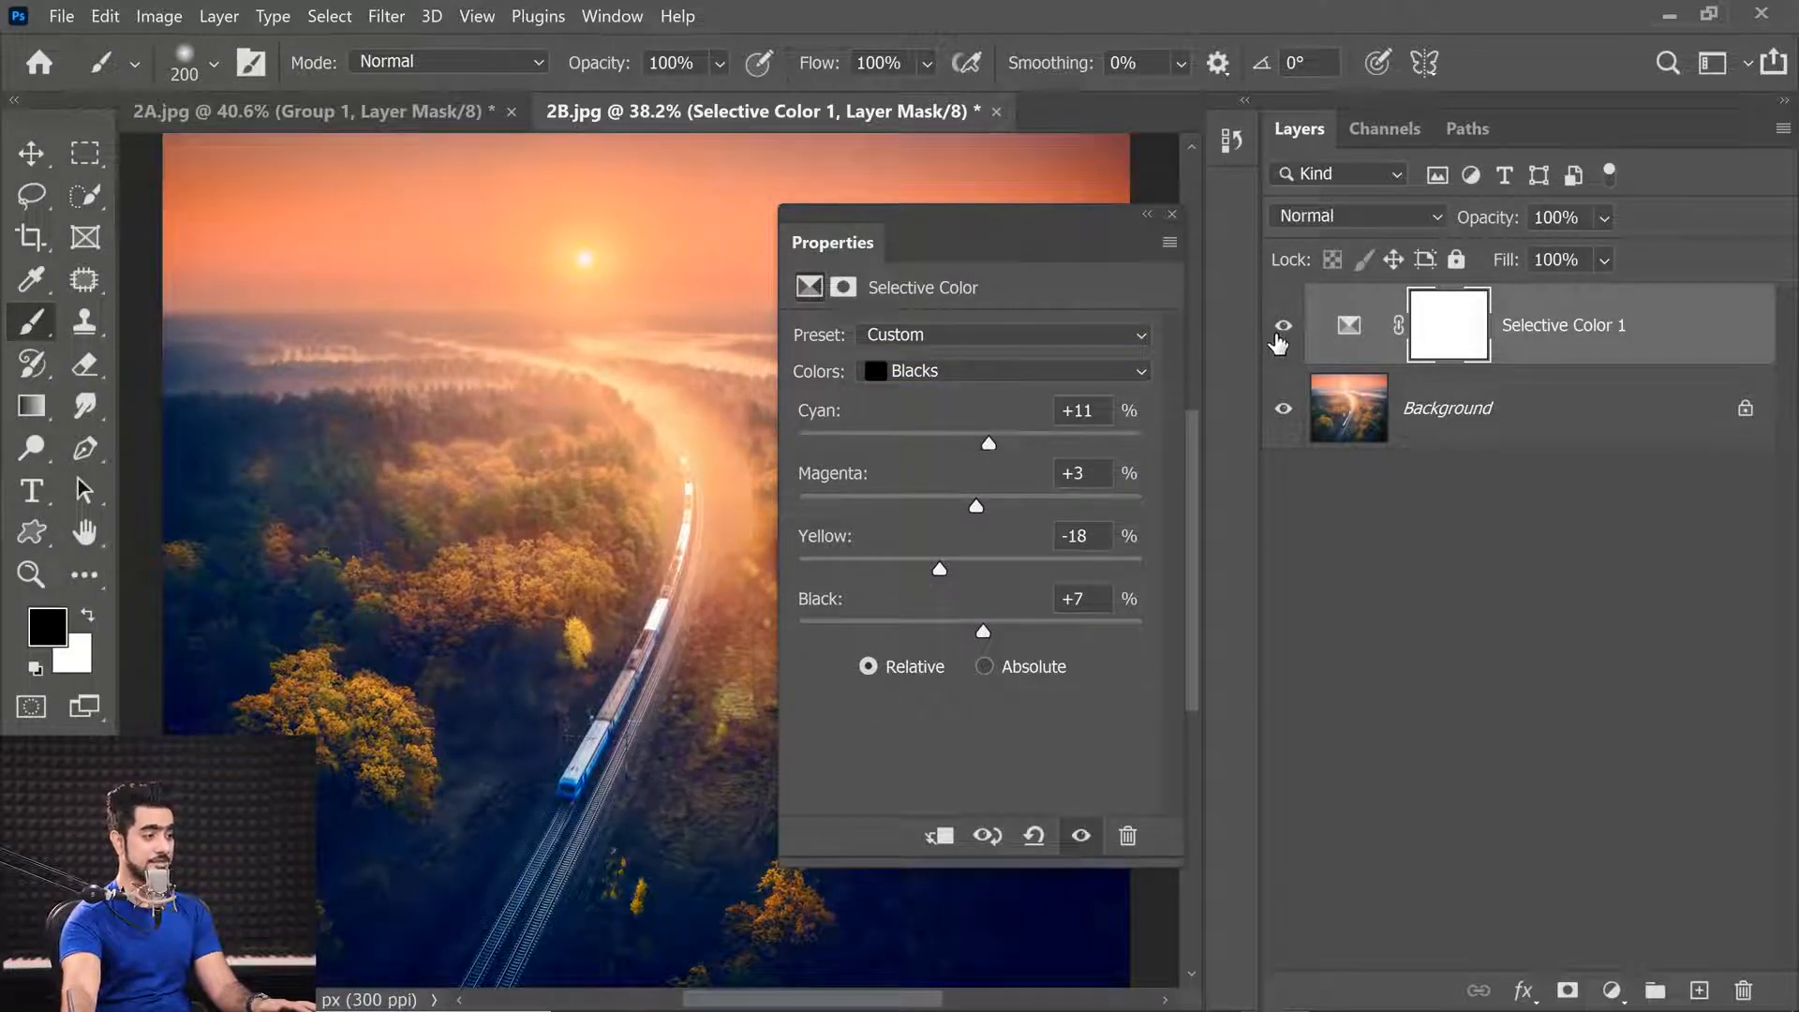
{"action": "left_click", "coordinate": [1280, 344]}
{"action": "left_click", "coordinate": [1277, 346]}
Step: Set the Neutrals' Black to +25%
{"action": "left_click", "coordinate": [937, 372]}
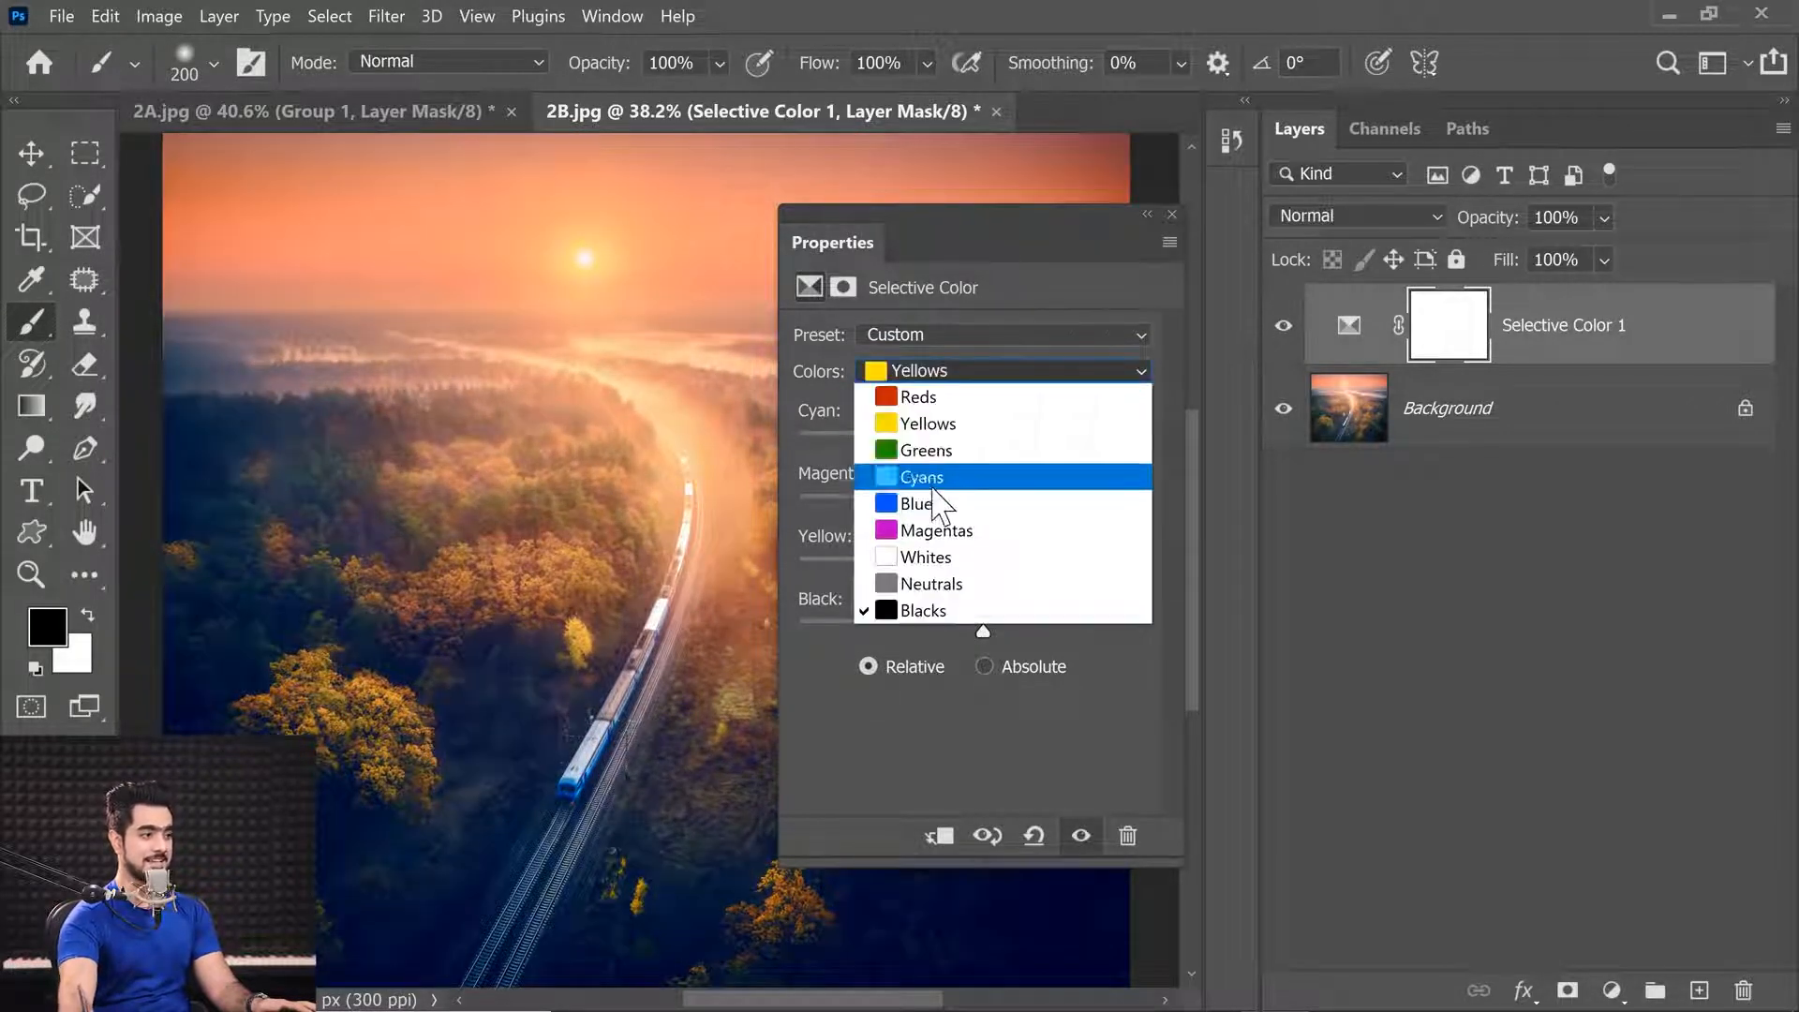
{"action": "left_click", "coordinate": [984, 579]}
{"action": "left_click_drag", "start_coordinate": [991, 630], "coordinate": [1012, 637]}
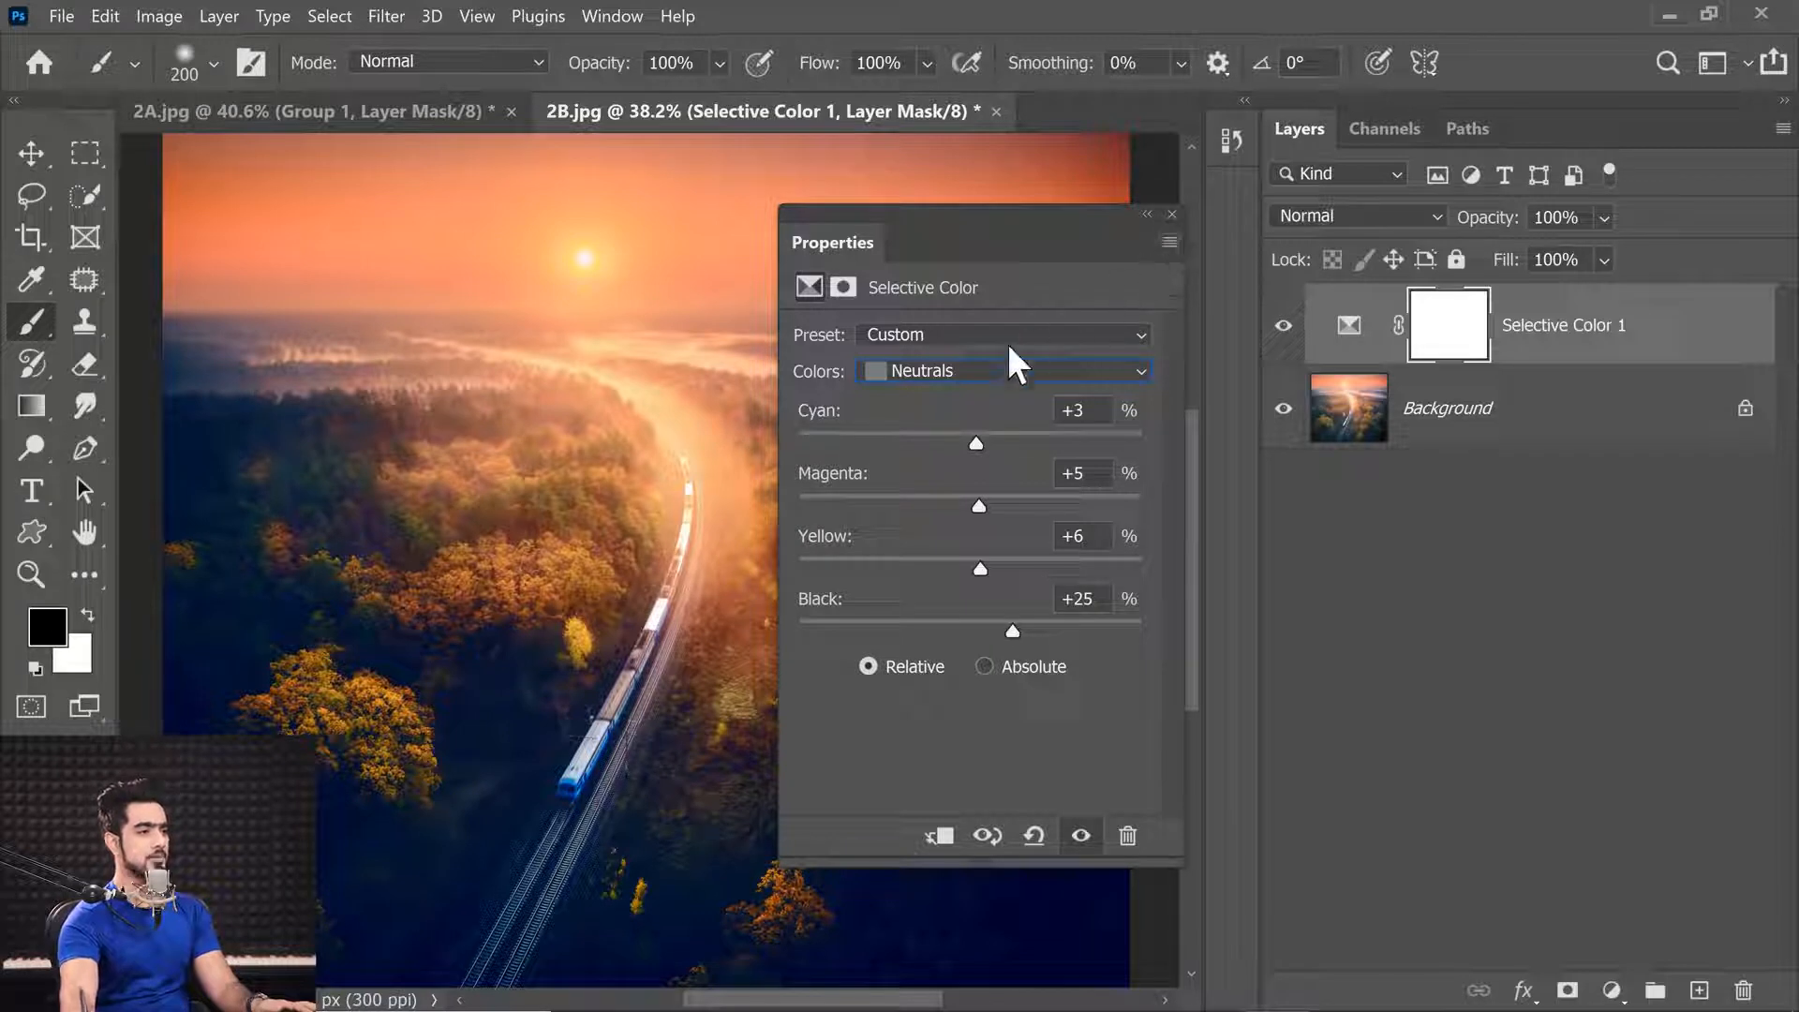
Step: Set the Reds' Cyan to -42% in Selective Color 1, keeping the train landscape uncovered enough to judge the color
{"action": "left_click", "coordinate": [969, 371]}
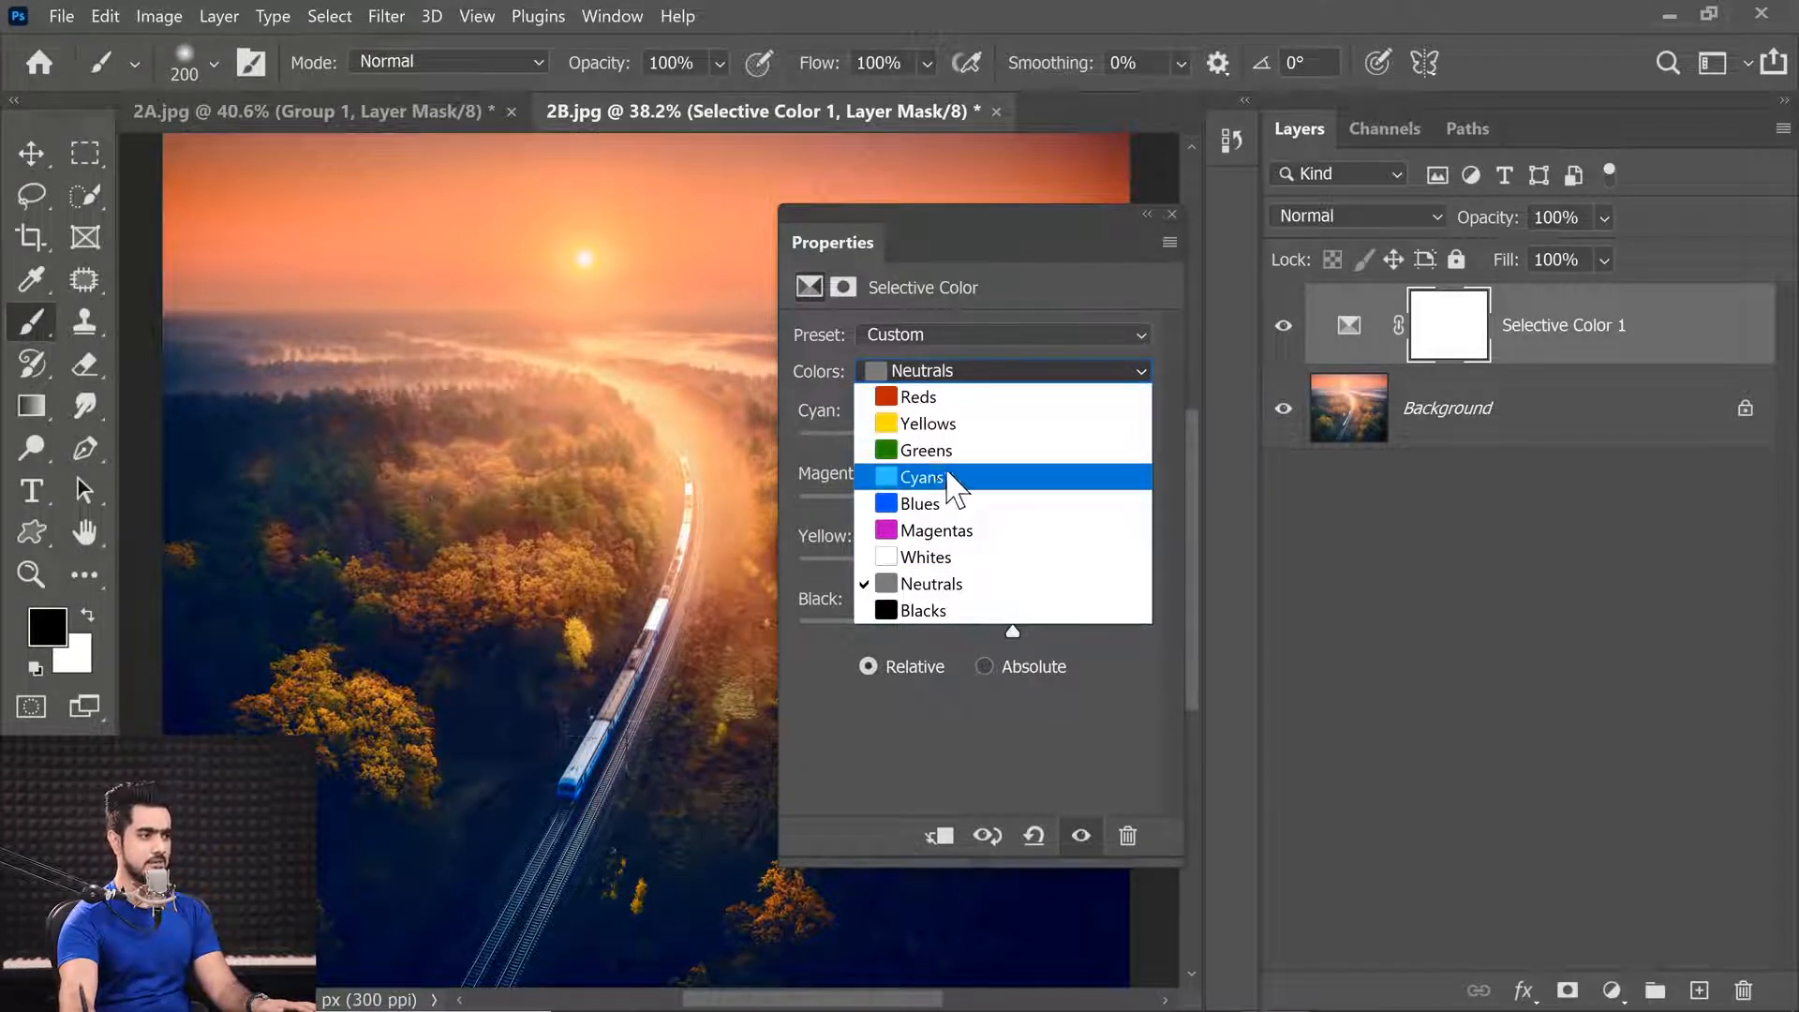
{"action": "left_click", "coordinate": [937, 397]}
{"action": "left_click_drag", "start_coordinate": [946, 242], "coordinate": [1090, 344]}
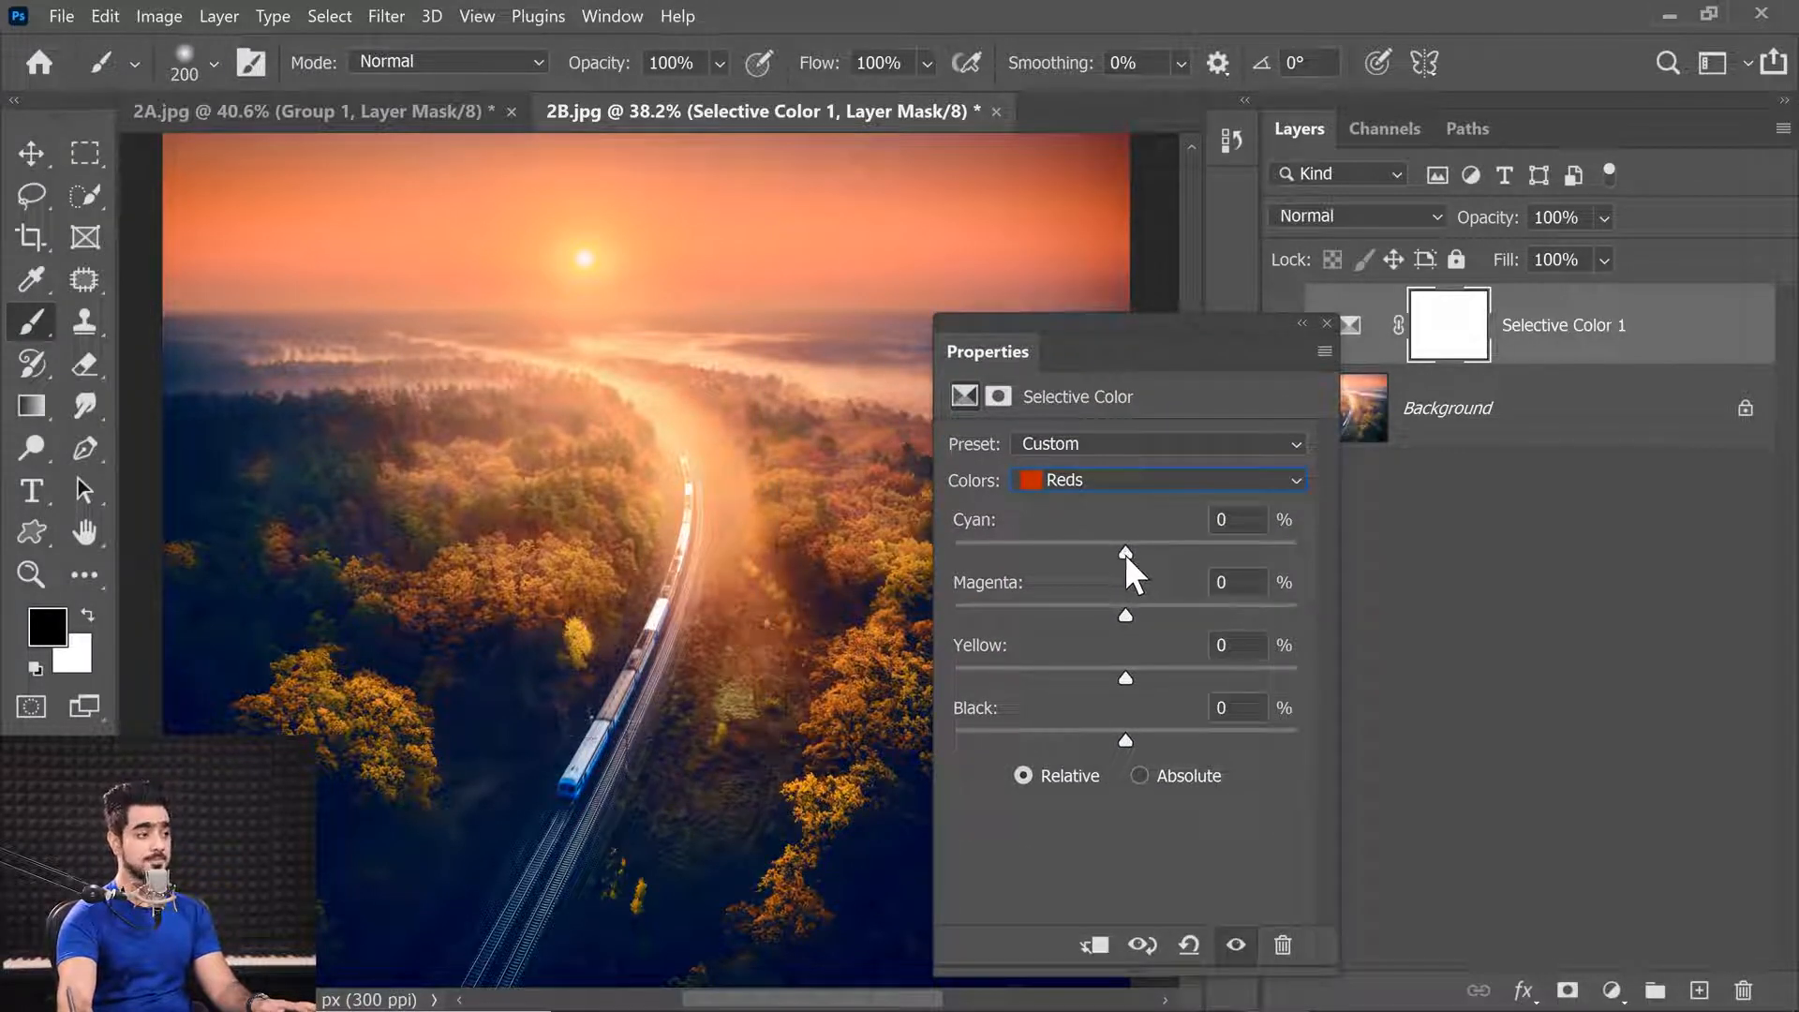
{"action": "left_click_drag", "start_coordinate": [1122, 553], "coordinate": [975, 574]}
{"action": "left_click_drag", "start_coordinate": [1131, 555], "coordinate": [1053, 553]}
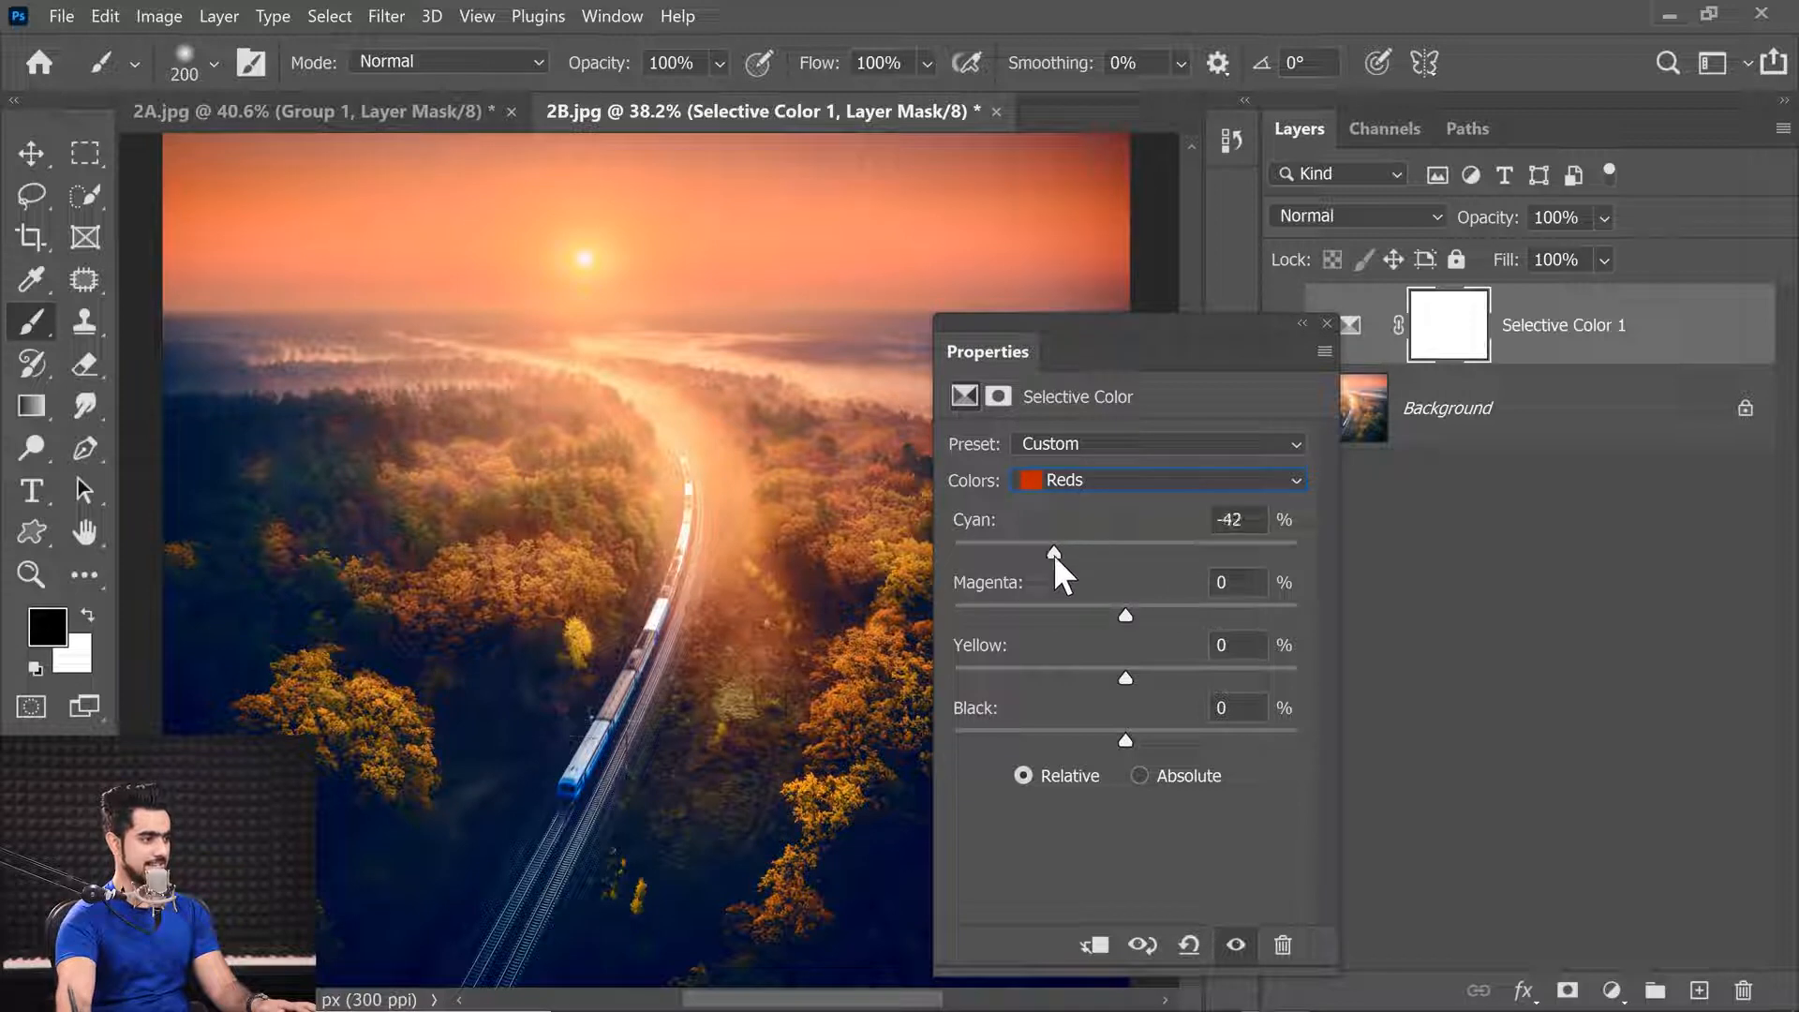
Step: Test the Reds' Magenta as low as -85%, and settle on Magenta +9% and Yellow +12%
{"action": "mouse_move", "coordinate": [1137, 605]}
{"action": "left_mouse_down"}
{"action": "mouse_move", "coordinate": [1161, 611]}
{"action": "mouse_move", "coordinate": [1120, 616]}
{"action": "left_mouse_up"}
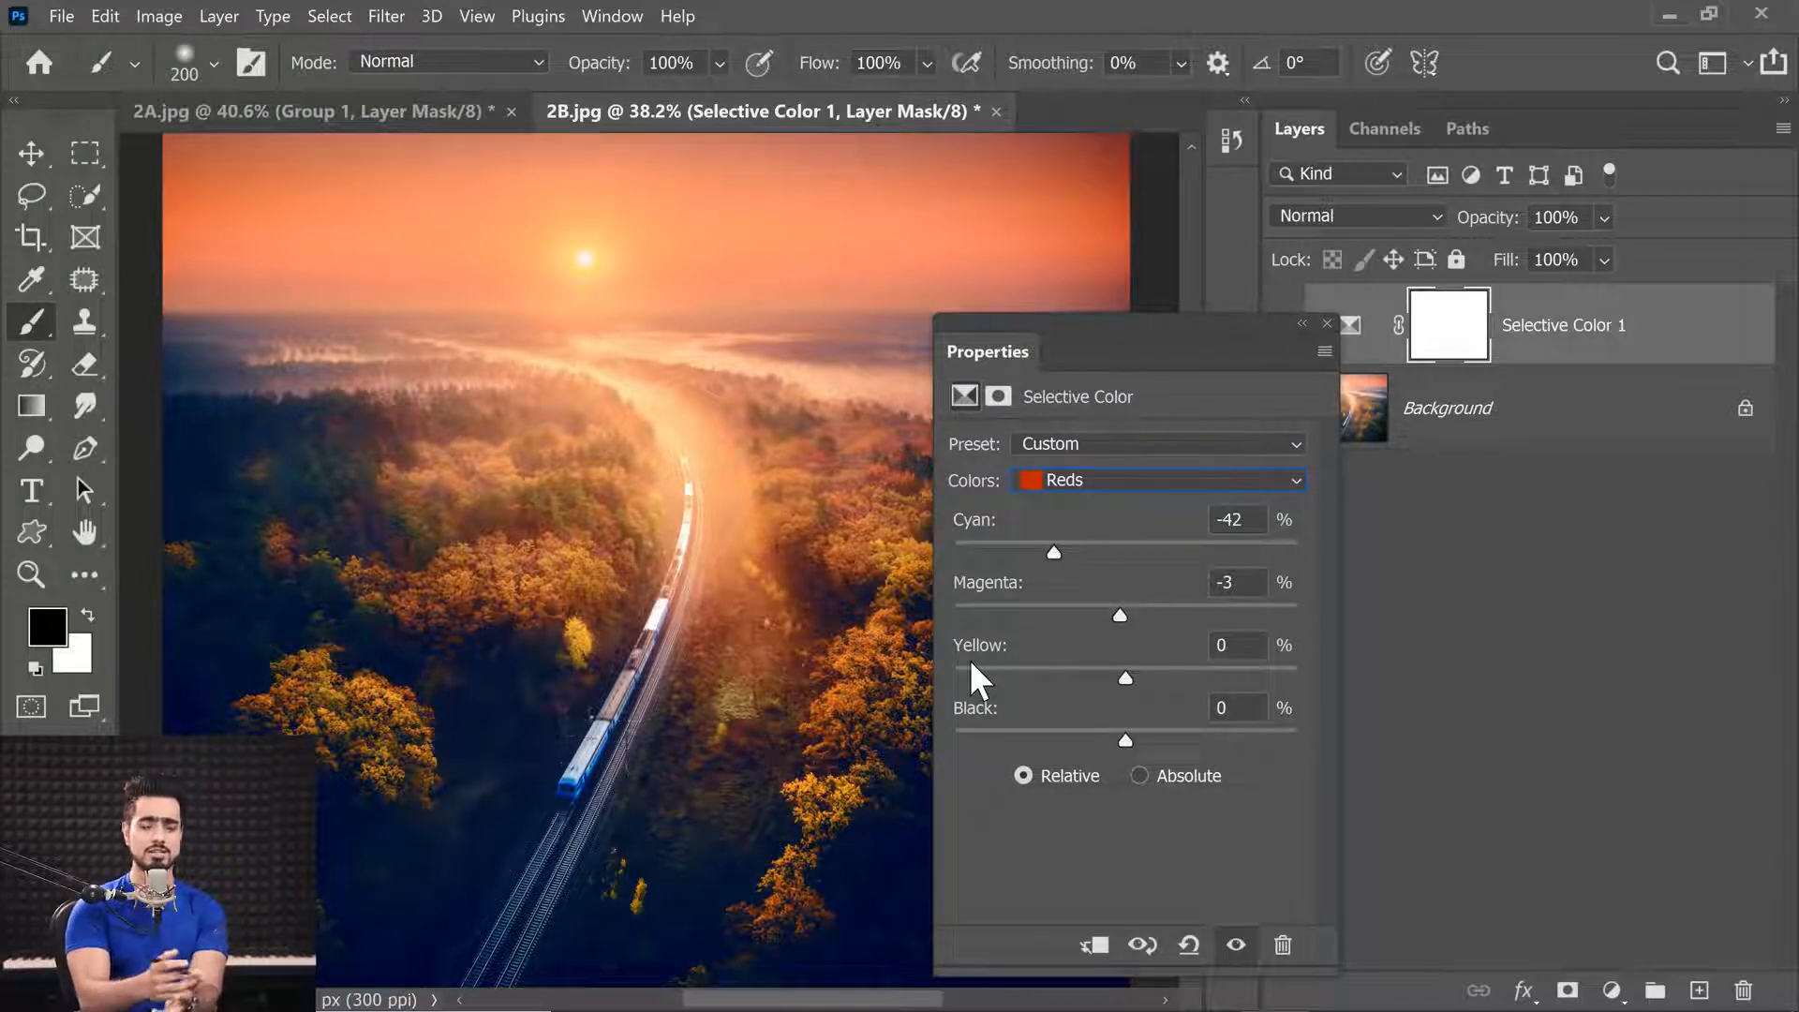
{"action": "left_click_drag", "start_coordinate": [1121, 613], "coordinate": [978, 634]}
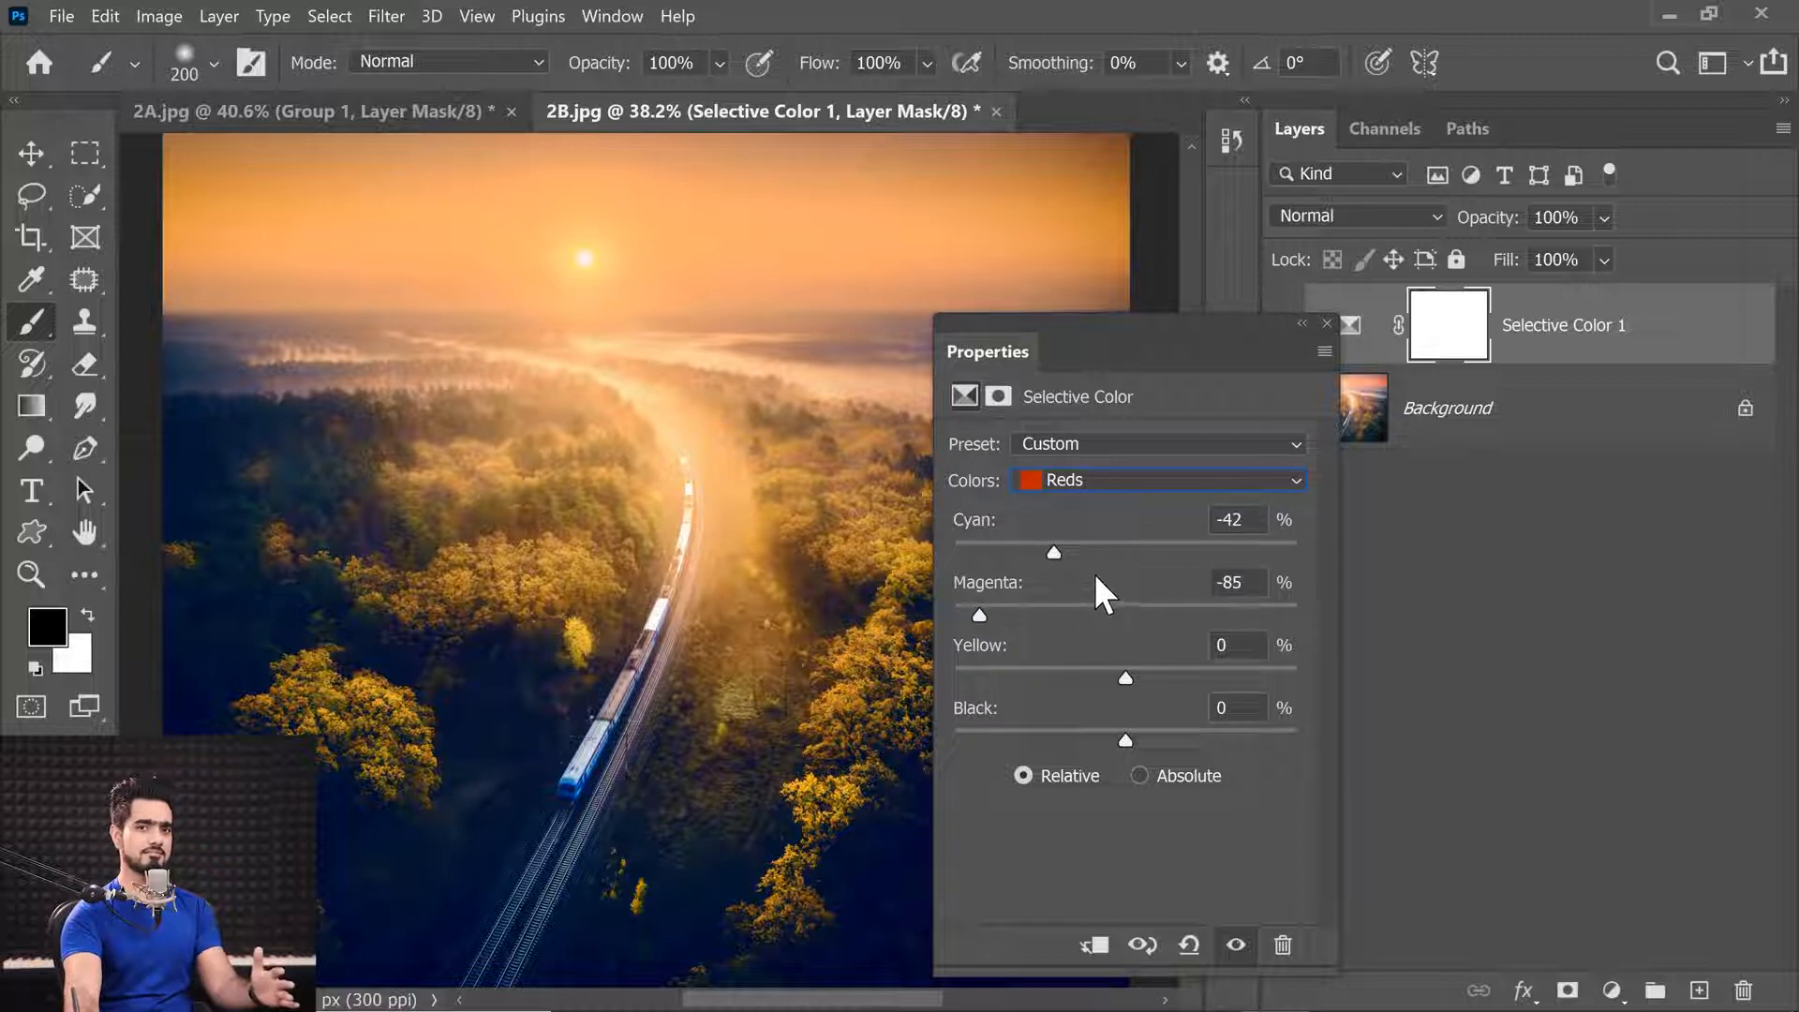
{"action": "left_click", "coordinate": [1124, 609]}
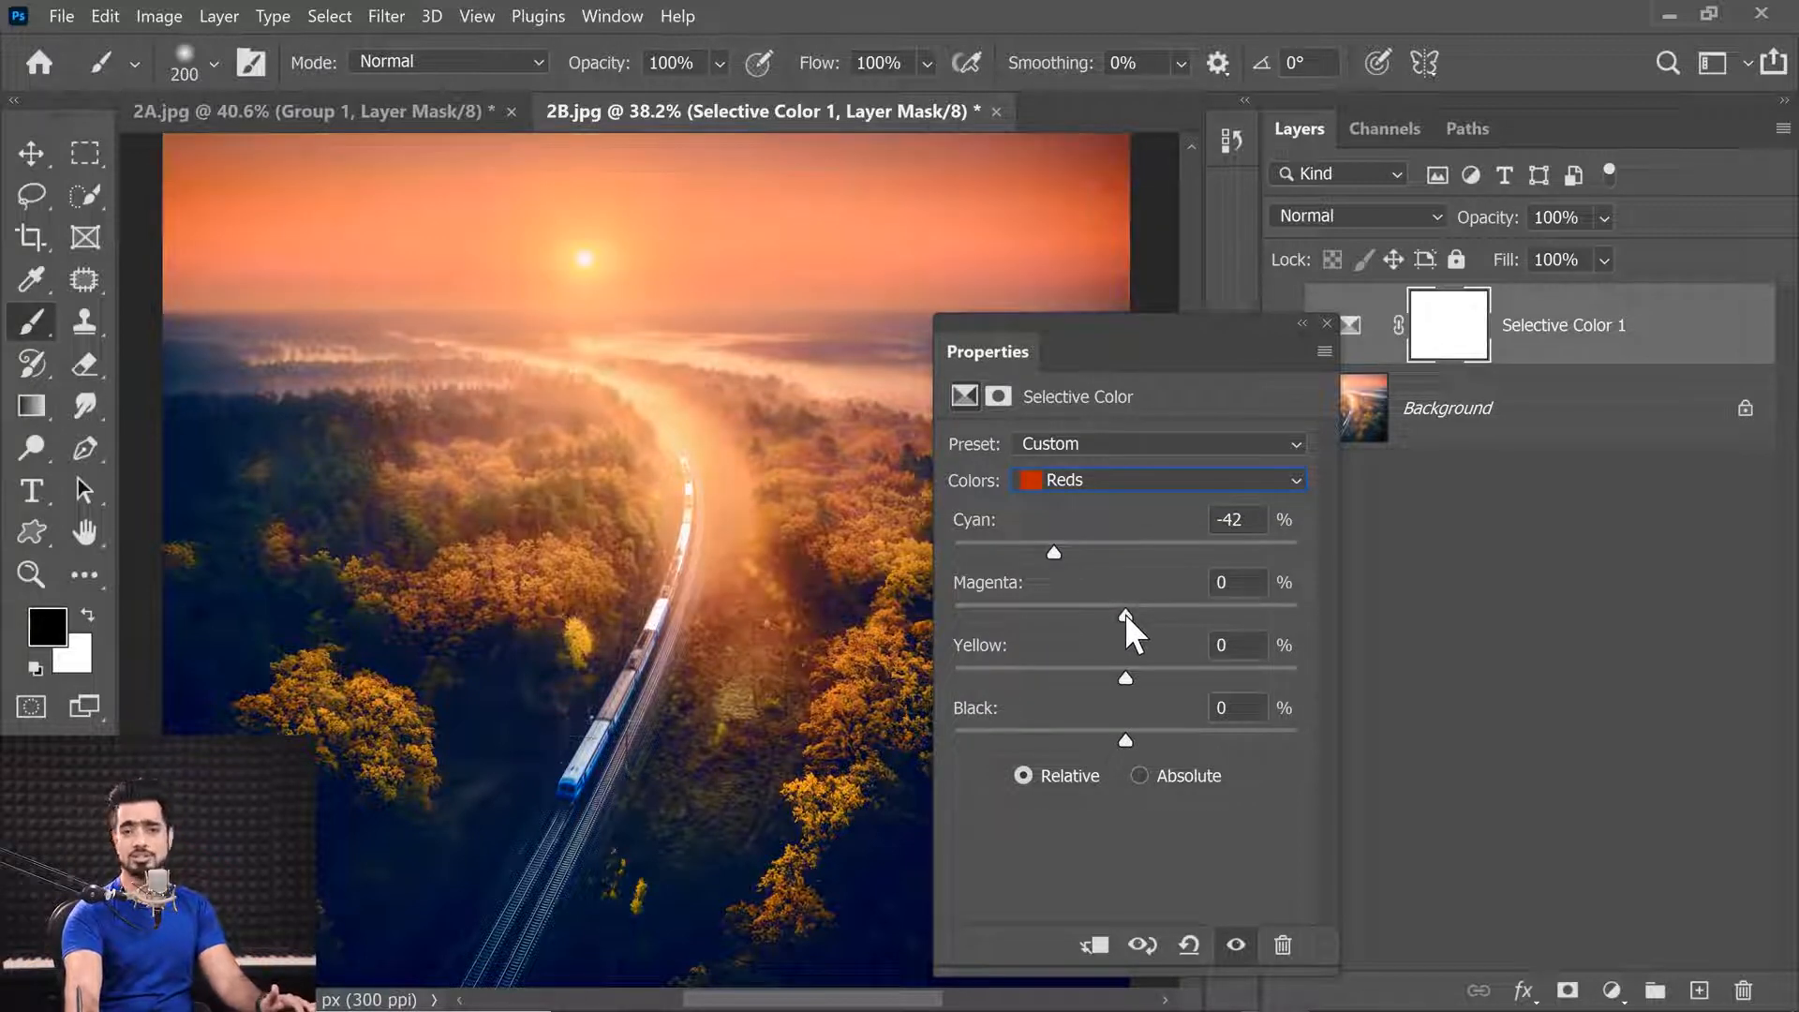
{"action": "left_click_drag", "start_coordinate": [1124, 612], "coordinate": [1121, 614]}
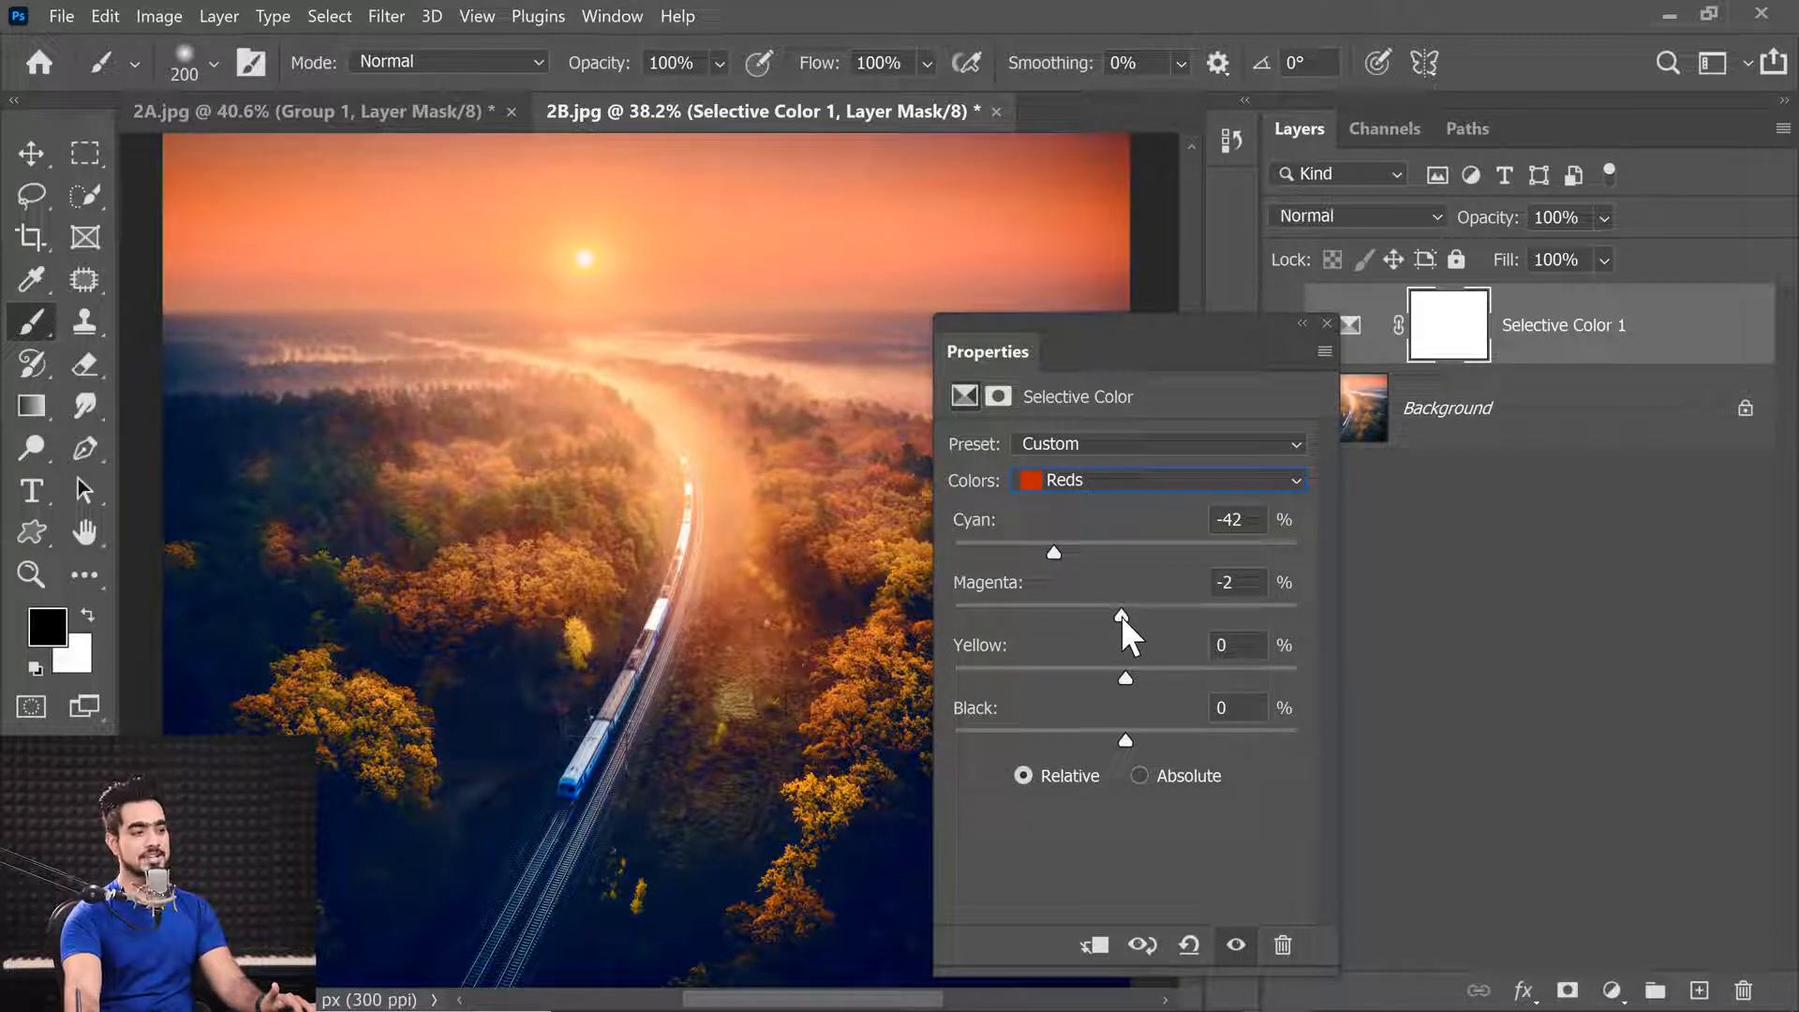
{"action": "left_click_drag", "start_coordinate": [1121, 616], "coordinate": [1147, 685]}
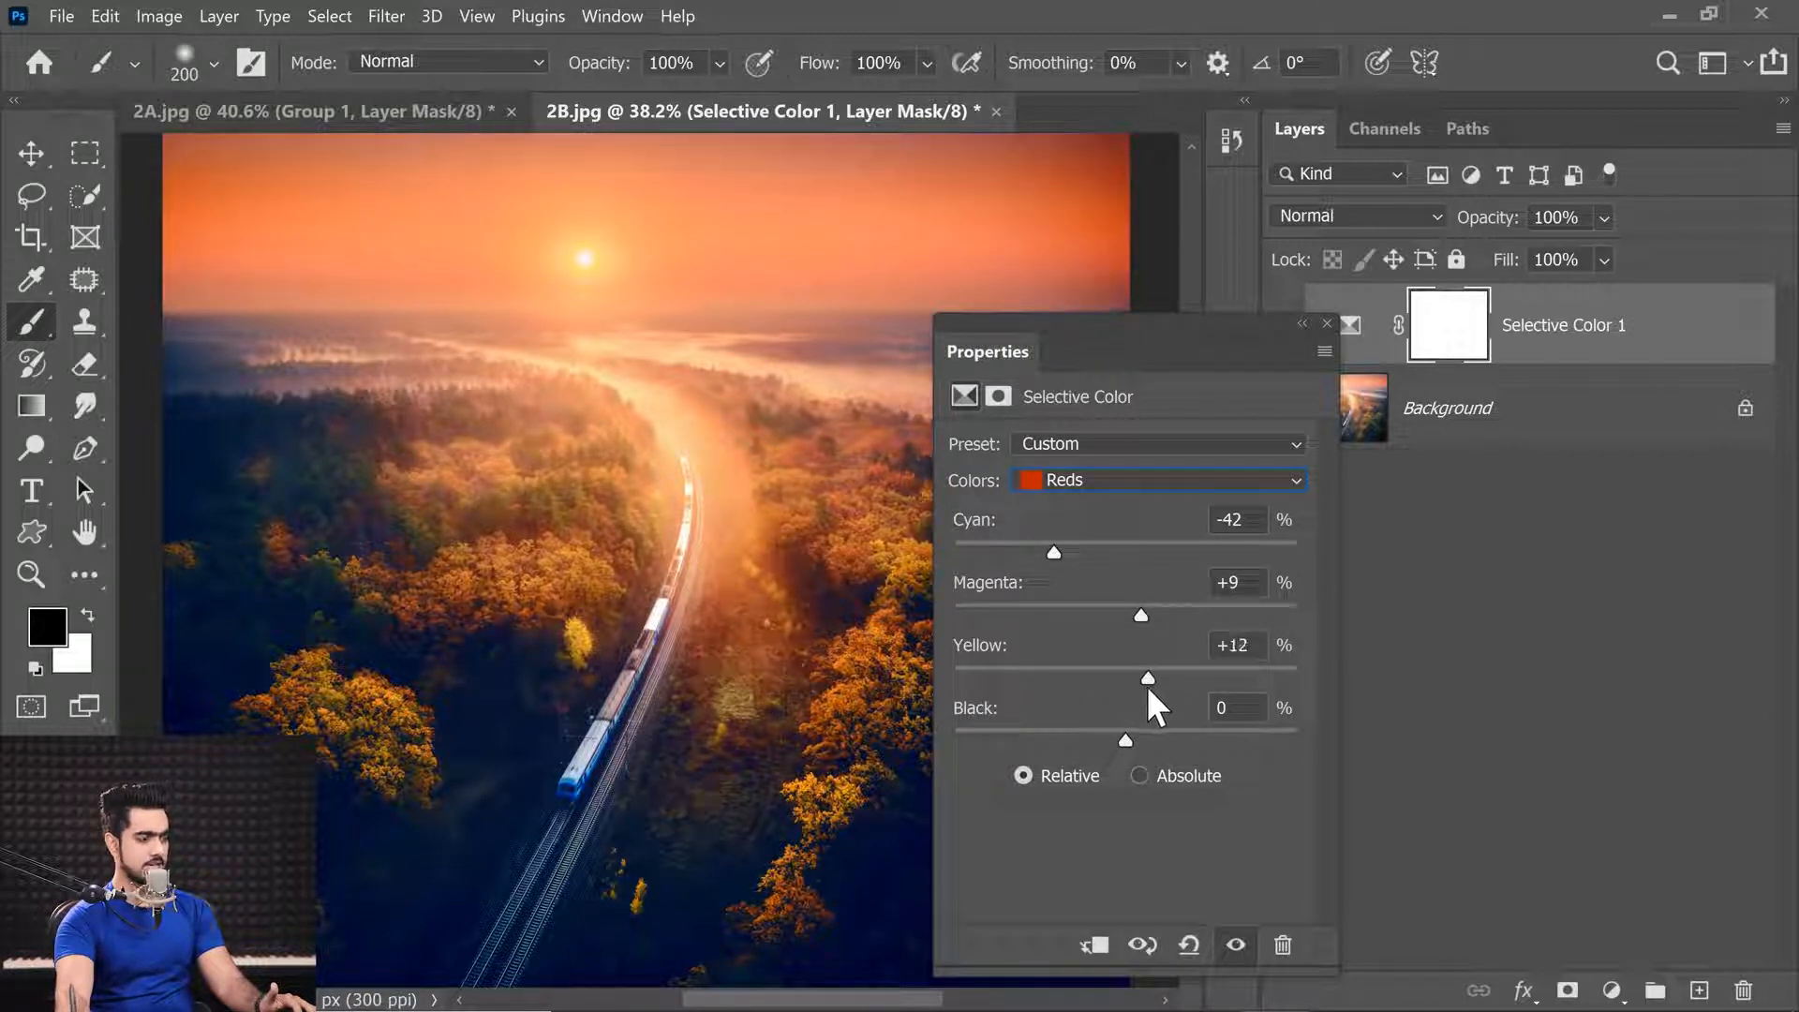
Step: Set the Yellows' Cyan to -5%, Magenta to +34%, Yellow to +20% and Black to -5%
{"action": "left_click", "coordinate": [1137, 480]}
{"action": "left_click", "coordinate": [1106, 527]}
{"action": "mouse_move", "coordinate": [1122, 548]}
{"action": "left_mouse_down"}
{"action": "mouse_move", "coordinate": [1160, 548]}
{"action": "mouse_move", "coordinate": [1077, 548]}
{"action": "mouse_move", "coordinate": [1175, 555]}
{"action": "mouse_move", "coordinate": [1116, 561]}
{"action": "left_mouse_up"}
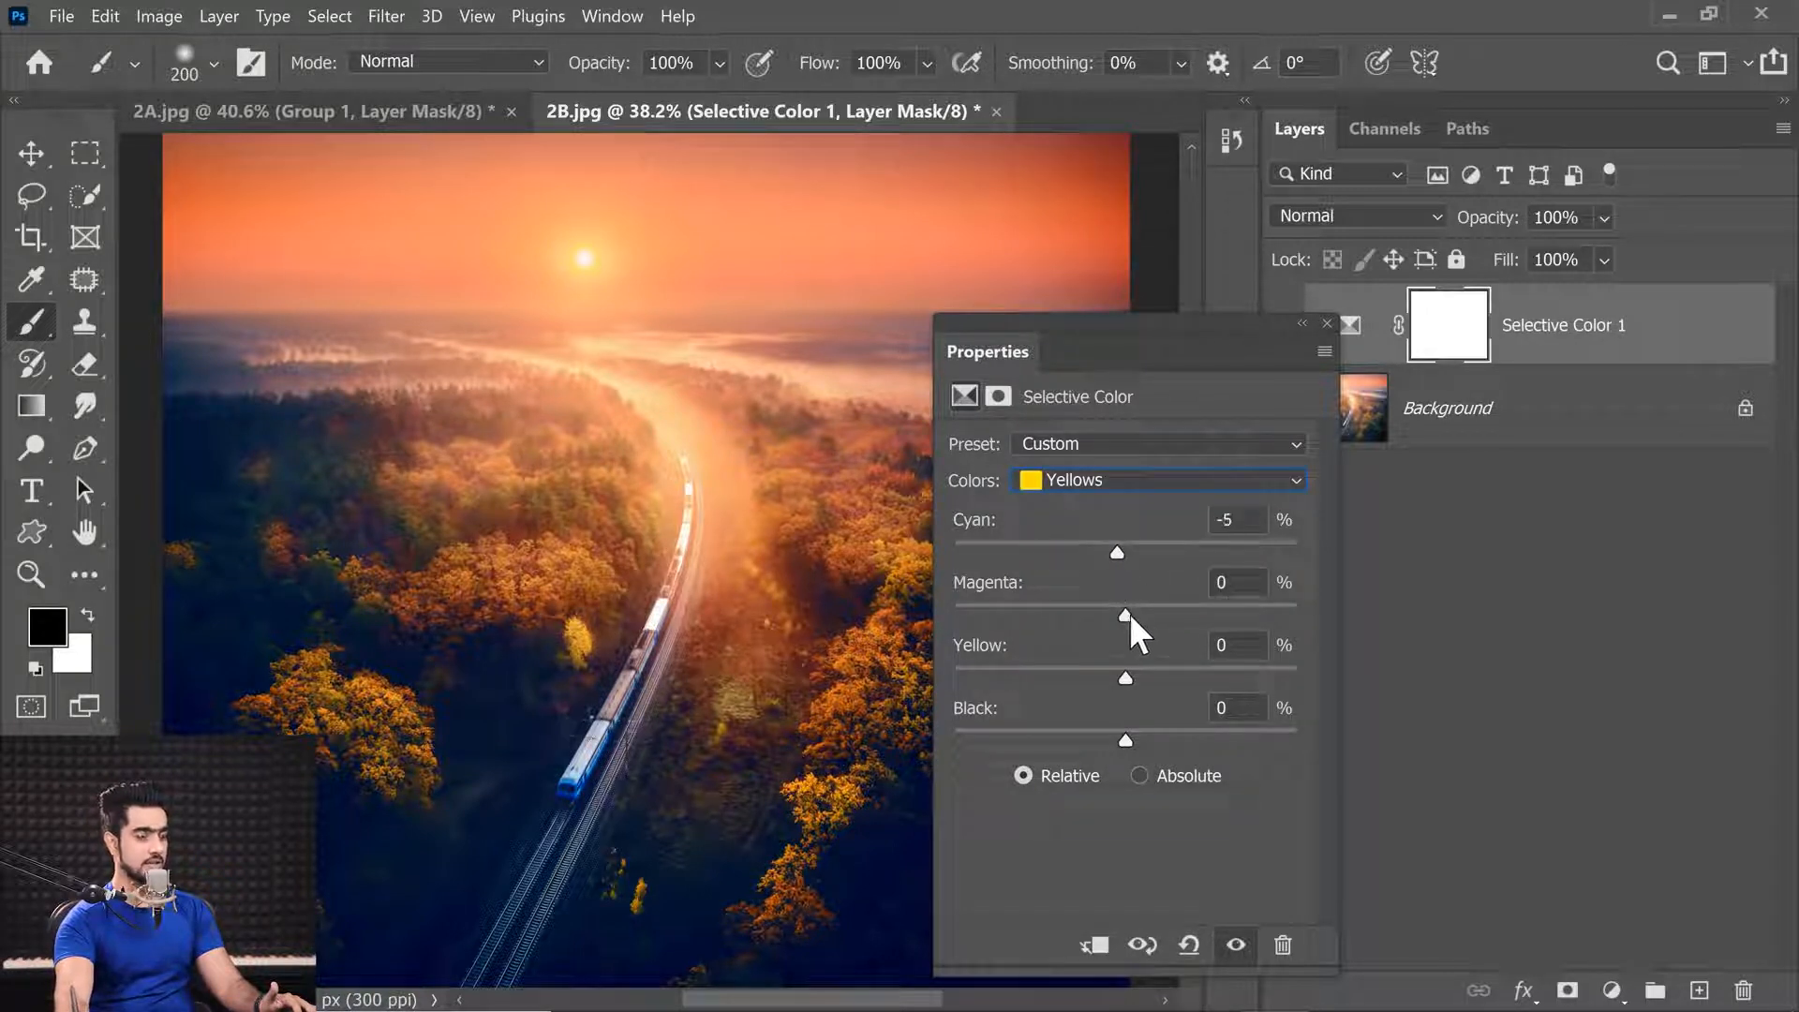
{"action": "mouse_move", "coordinate": [1199, 613]}
{"action": "left_mouse_down"}
{"action": "mouse_move", "coordinate": [1125, 611]}
{"action": "mouse_move", "coordinate": [1206, 615]}
{"action": "mouse_move", "coordinate": [1183, 616]}
{"action": "left_mouse_up"}
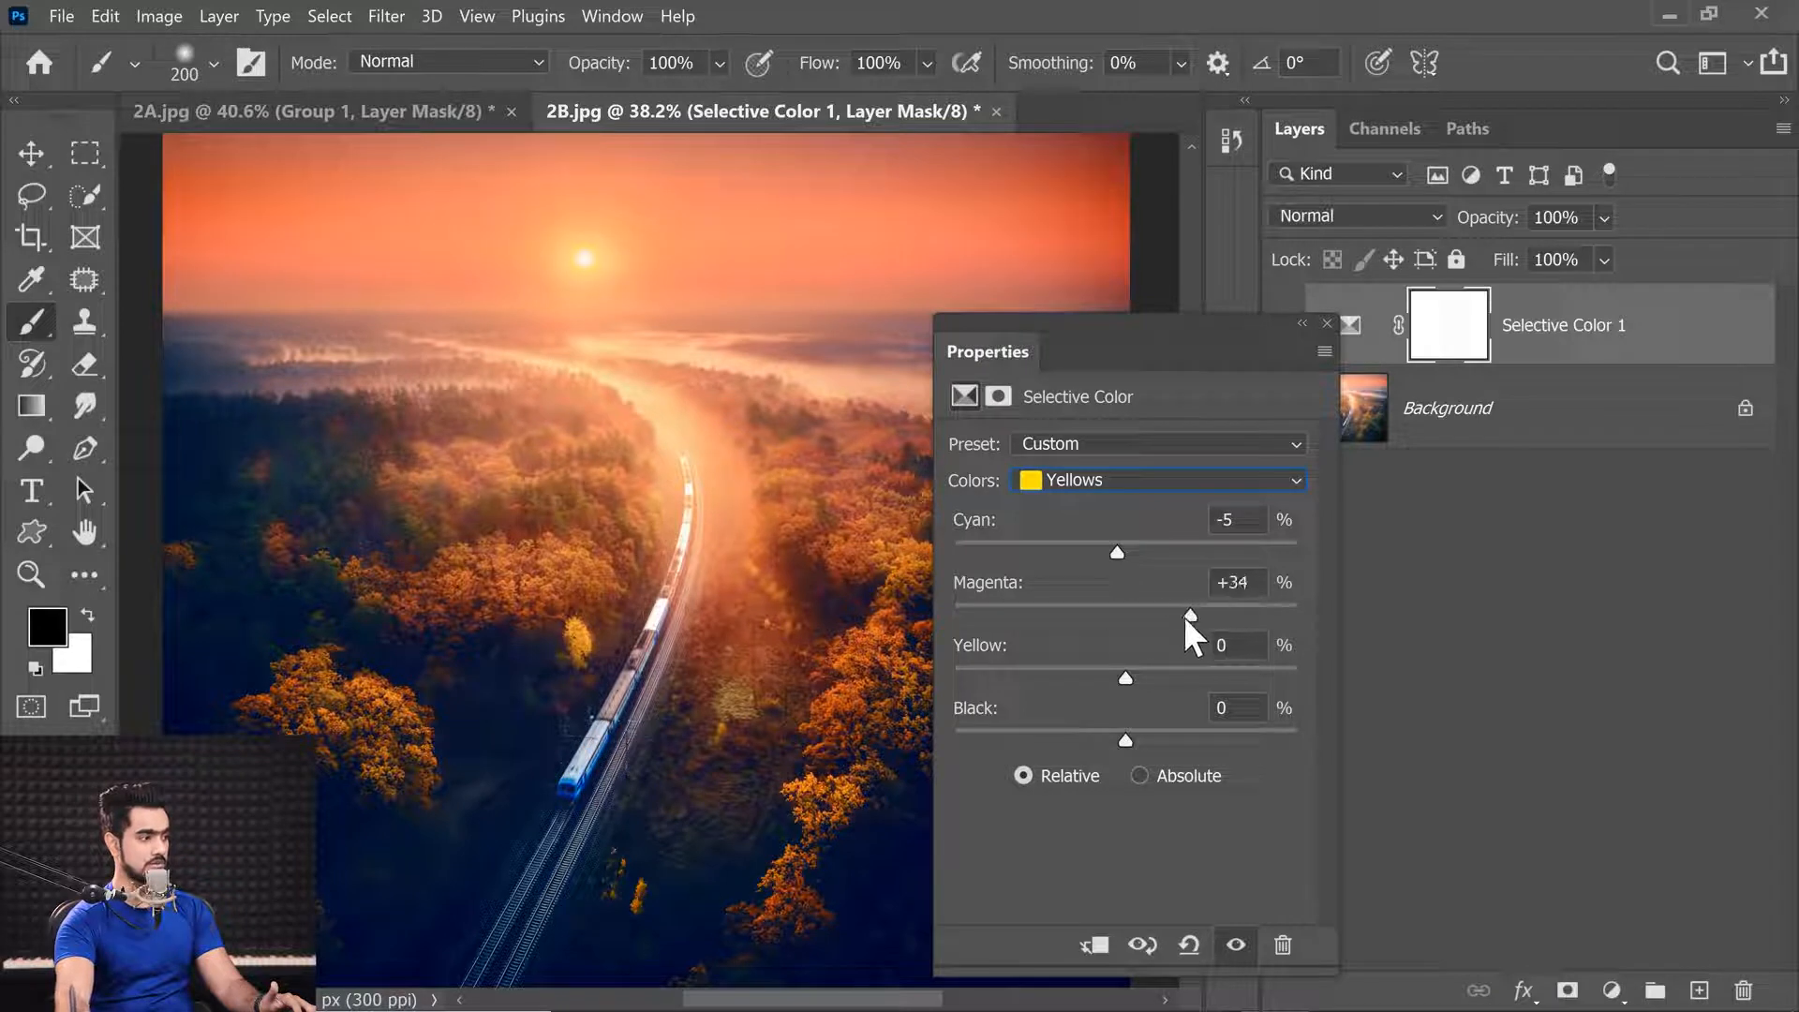
{"action": "mouse_move", "coordinate": [1126, 677]}
{"action": "left_mouse_down"}
{"action": "mouse_move", "coordinate": [1082, 679]}
{"action": "mouse_move", "coordinate": [1190, 679]}
{"action": "mouse_move", "coordinate": [1160, 679]}
{"action": "left_mouse_up"}
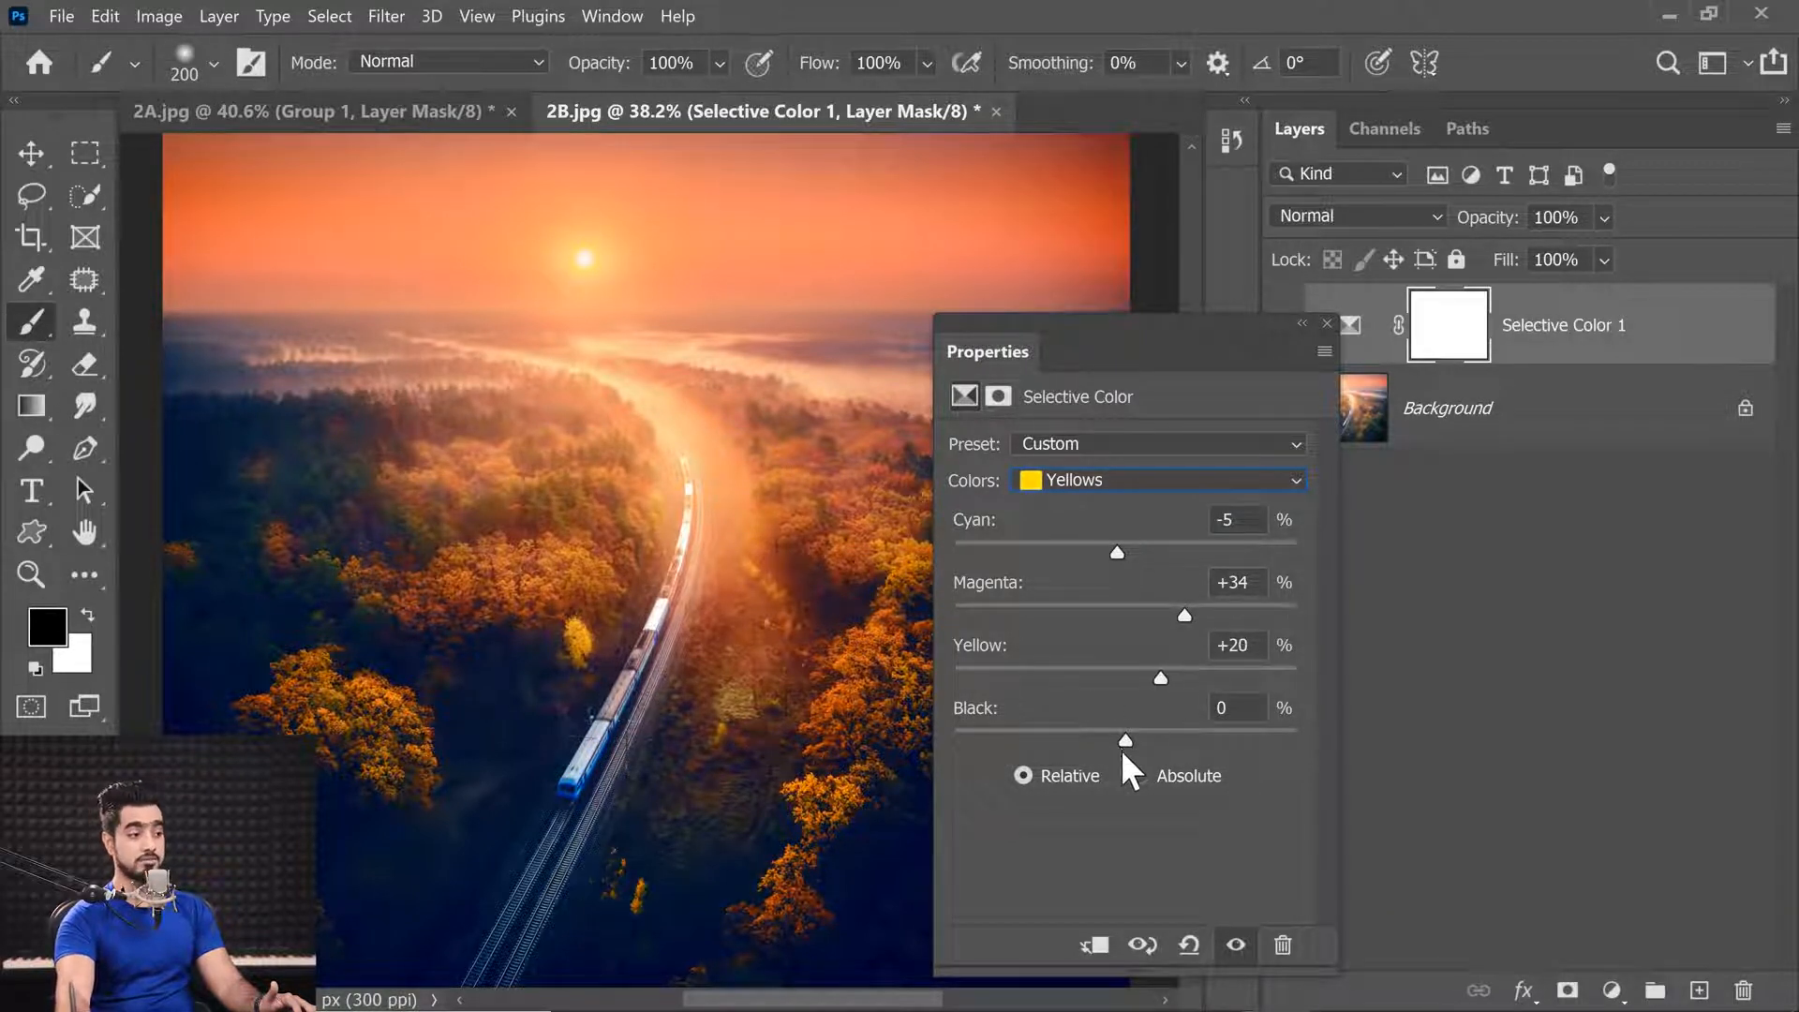
{"action": "mouse_move", "coordinate": [1124, 740]}
{"action": "left_mouse_down"}
{"action": "mouse_move", "coordinate": [1163, 740]}
{"action": "mouse_move", "coordinate": [901, 773]}
{"action": "mouse_move", "coordinate": [1149, 738]}
{"action": "mouse_move", "coordinate": [1070, 742]}
{"action": "mouse_move", "coordinate": [1139, 742]}
{"action": "mouse_move", "coordinate": [1082, 746]}
{"action": "mouse_move", "coordinate": [1118, 744]}
{"action": "left_mouse_up"}
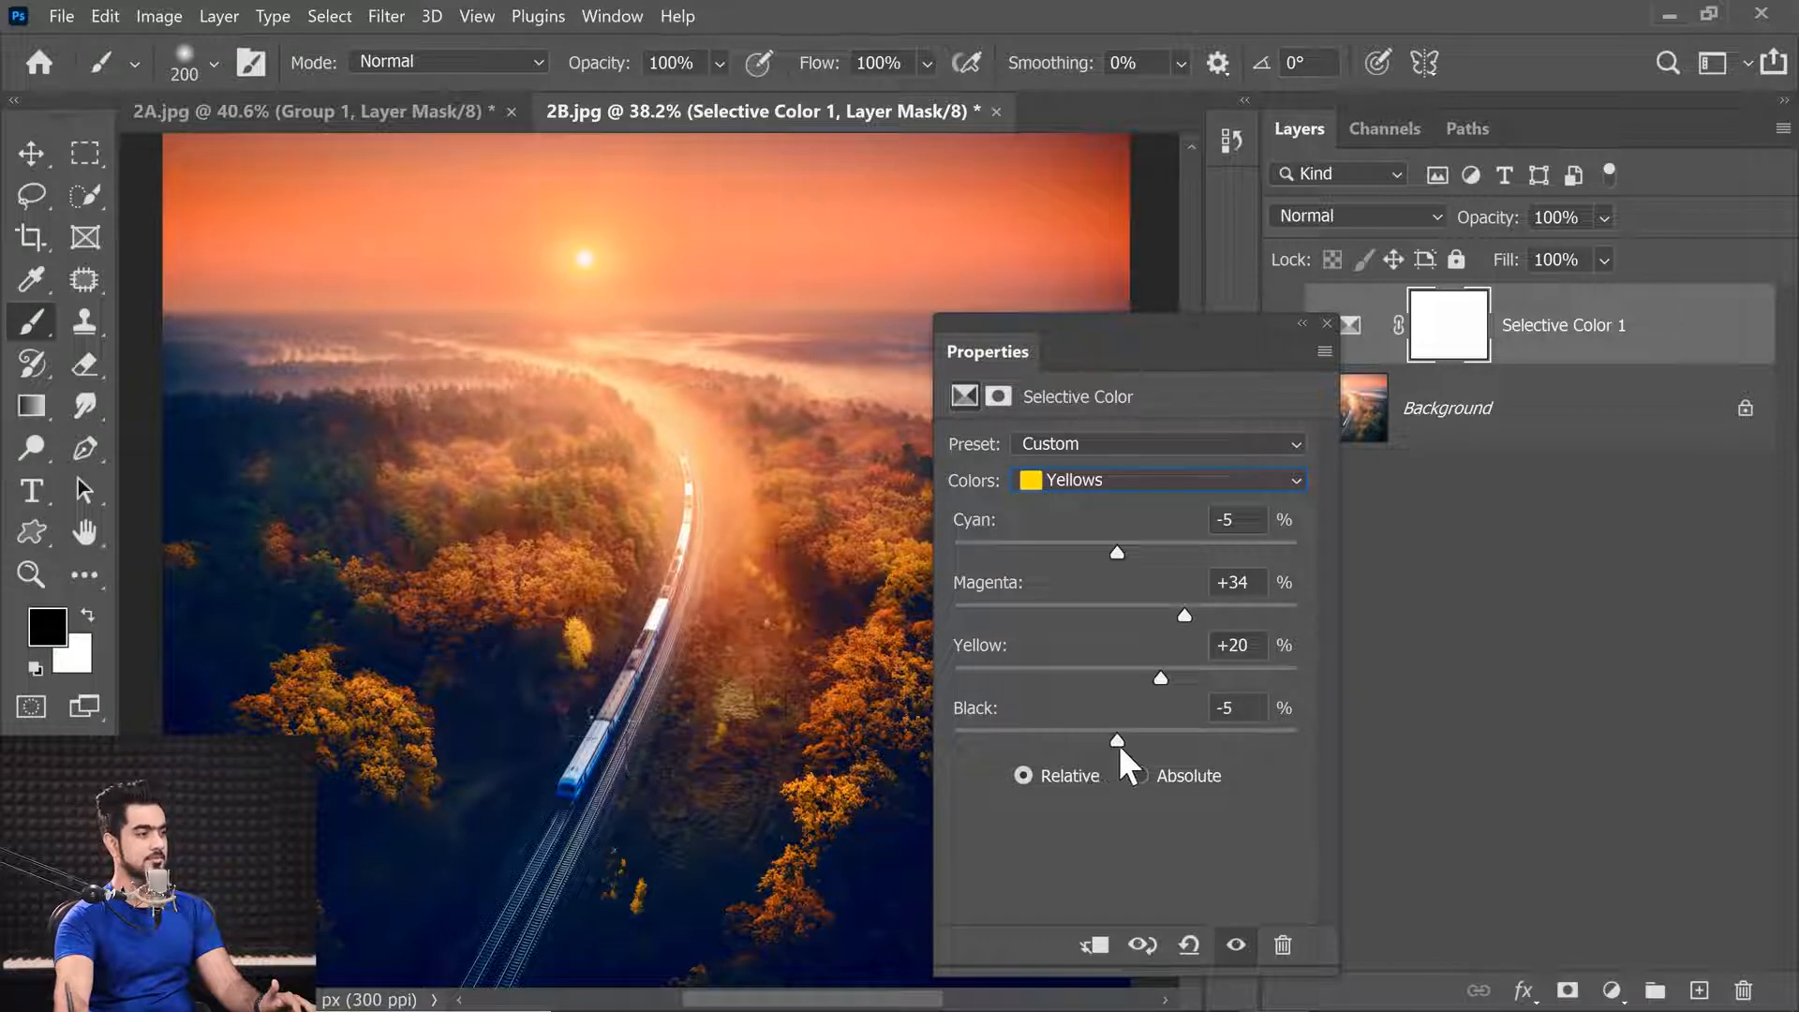
Step: Set the Magentas' Cyan to -5% and Magenta to +1%, and raise their Yellow slightly
{"action": "left_click", "coordinate": [1101, 480]}
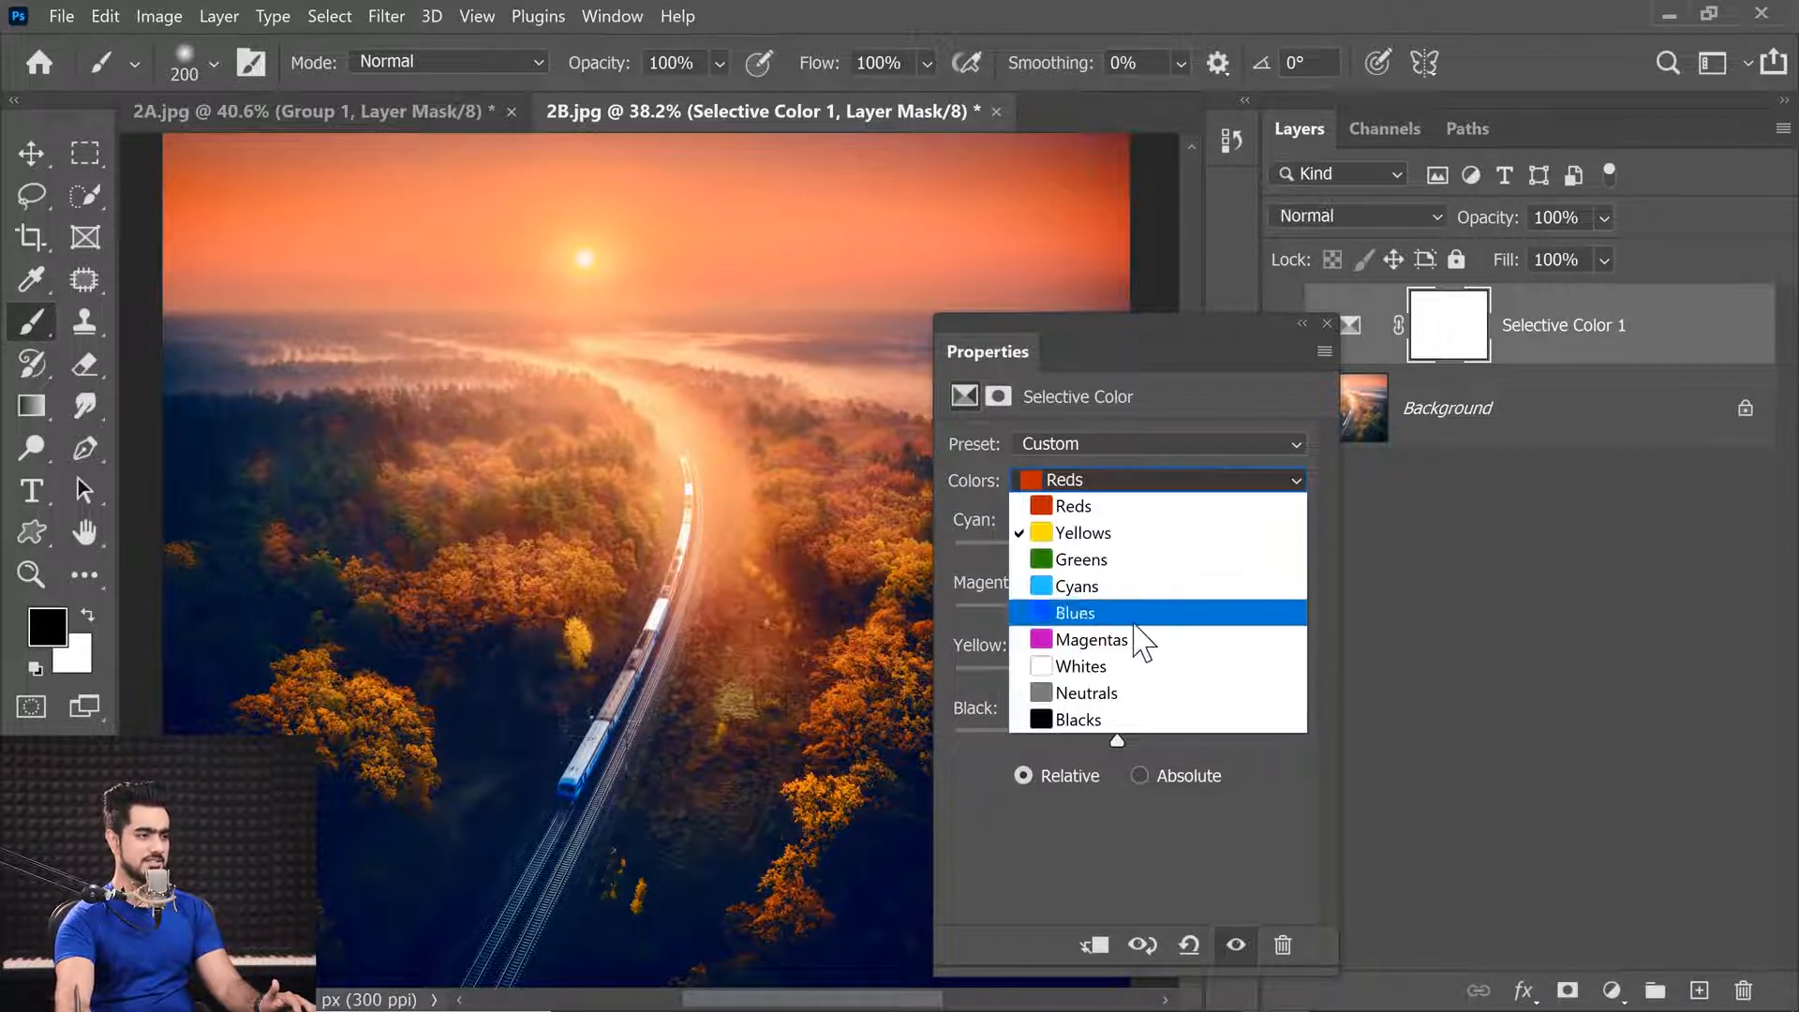
{"action": "left_click", "coordinate": [1092, 639]}
{"action": "mouse_move", "coordinate": [1126, 551]}
{"action": "left_mouse_down"}
{"action": "mouse_move", "coordinate": [1170, 549]}
{"action": "mouse_move", "coordinate": [1098, 551]}
{"action": "mouse_move", "coordinate": [1117, 551]}
{"action": "left_mouse_up"}
{"action": "mouse_move", "coordinate": [1125, 615]}
{"action": "left_mouse_down"}
{"action": "mouse_move", "coordinate": [1216, 611]}
{"action": "mouse_move", "coordinate": [1128, 610]}
{"action": "left_mouse_up"}
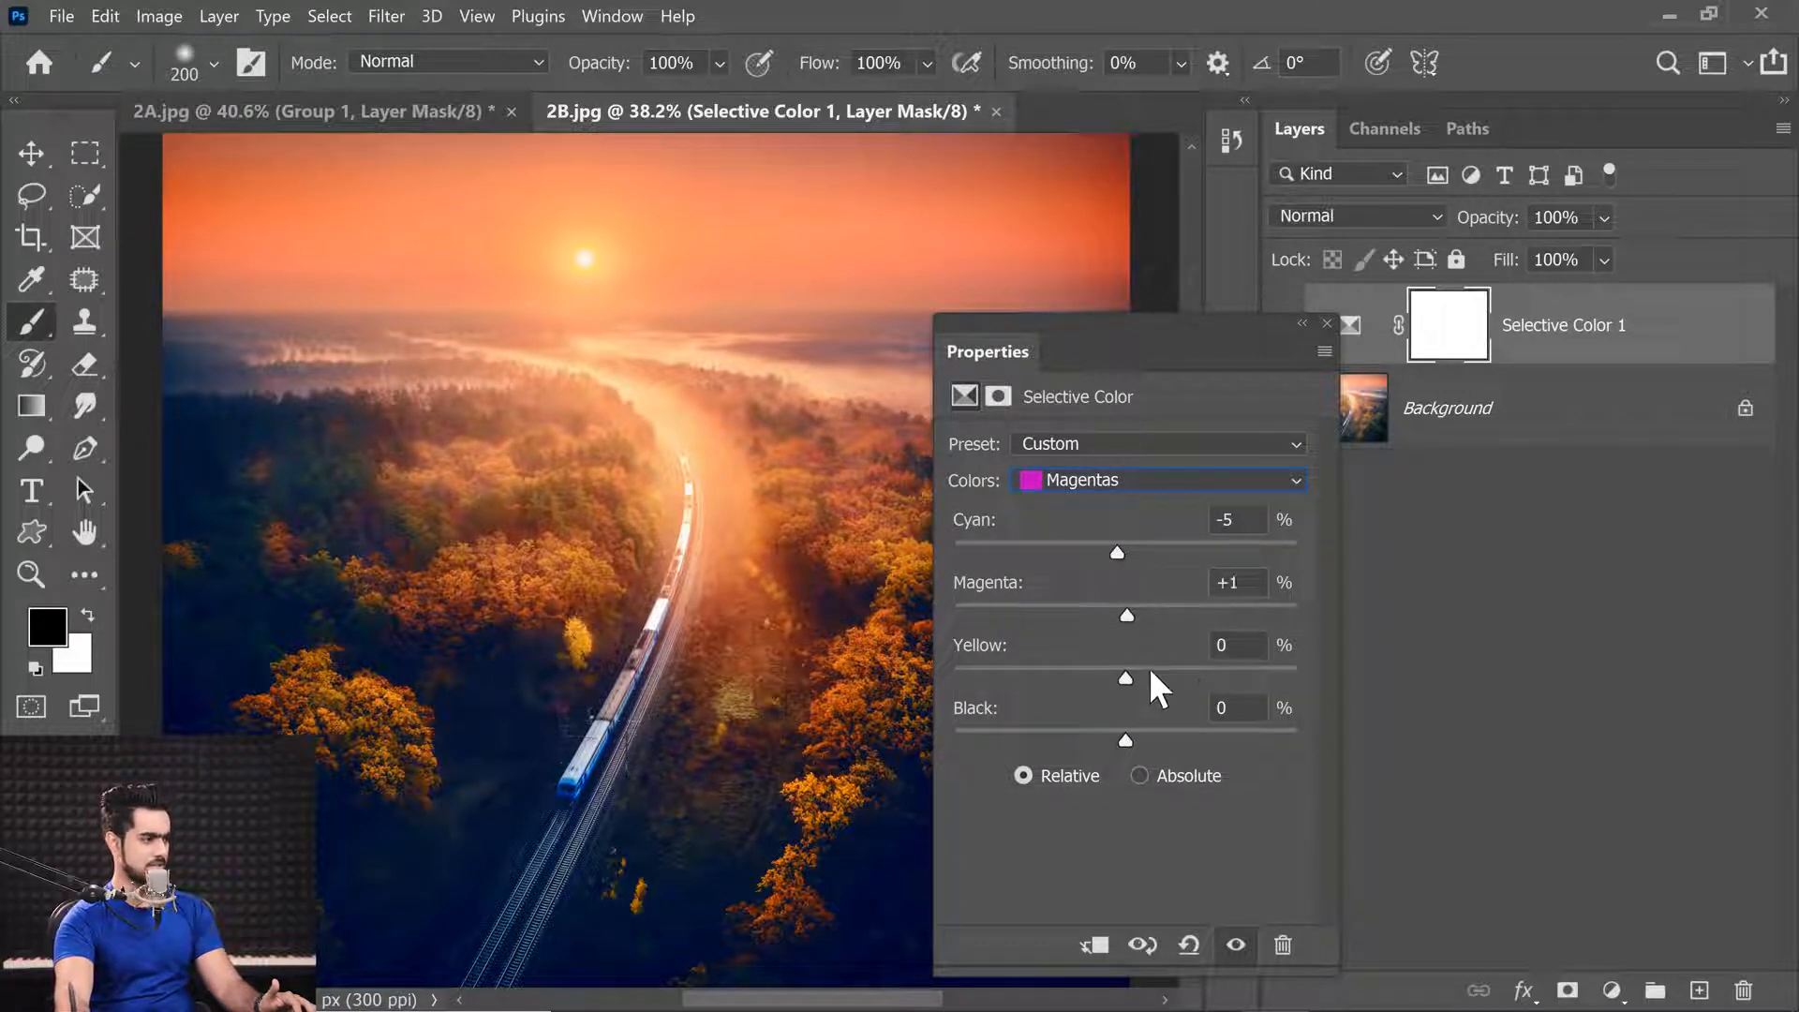
{"action": "left_click_drag", "start_coordinate": [1125, 677], "coordinate": [1132, 679]}
Step: Close the adjustment settings and compare the full-strength grade with the original train photo
{"action": "left_click", "coordinate": [1327, 323]}
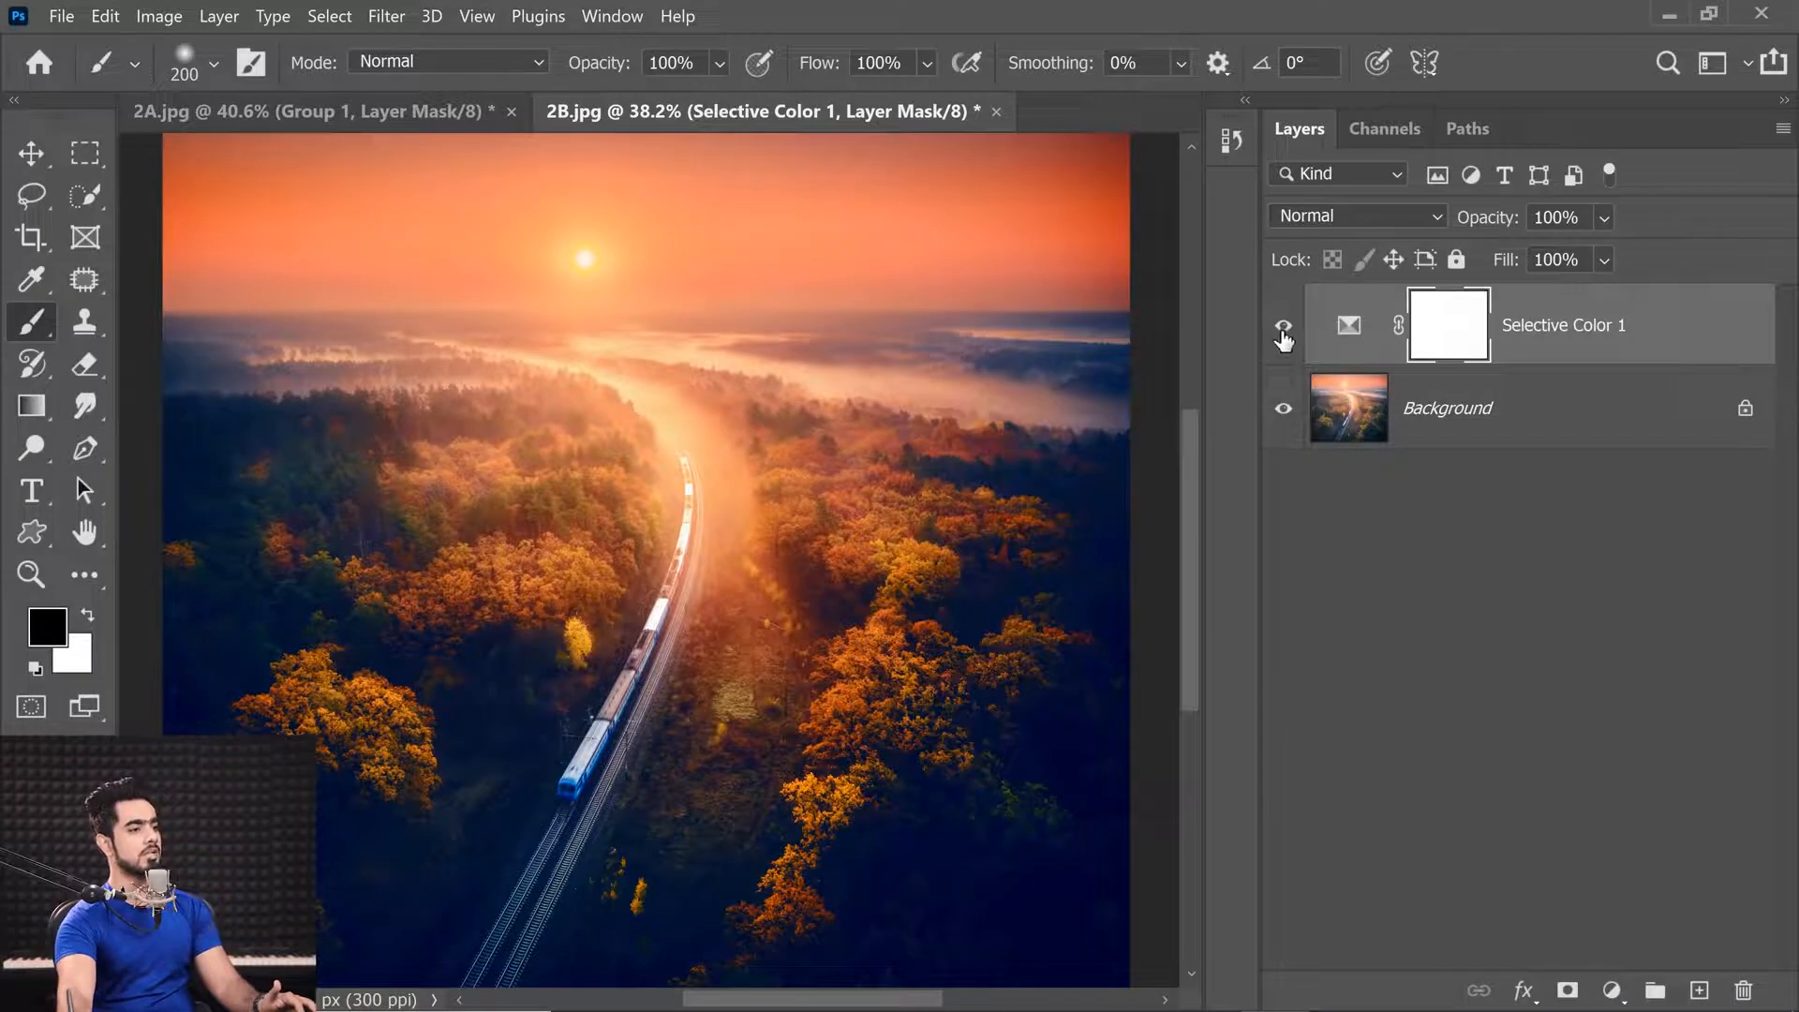
{"action": "left_click", "coordinate": [1284, 326]}
{"action": "left_click", "coordinate": [1283, 326]}
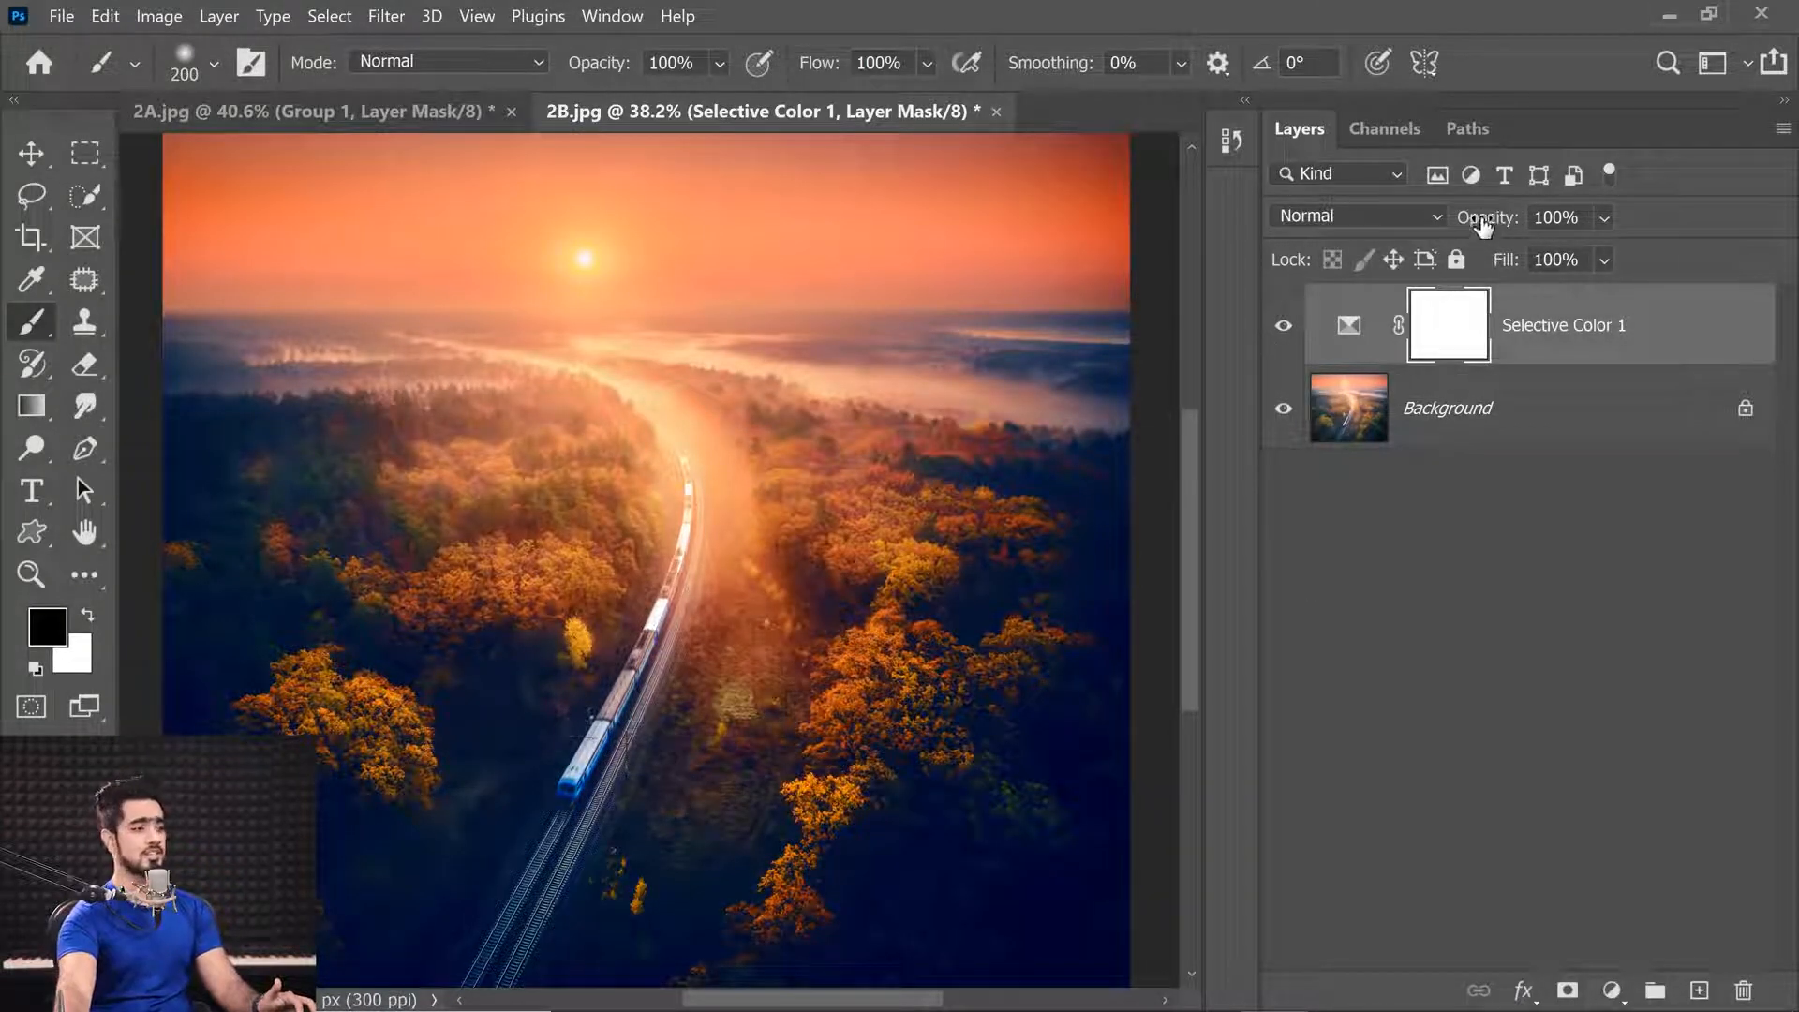
Step: Reduce the opacity of the Selective Color 1 layer to 60%
{"action": "left_click_drag", "start_coordinate": [1478, 225], "coordinate": [940, 332]}
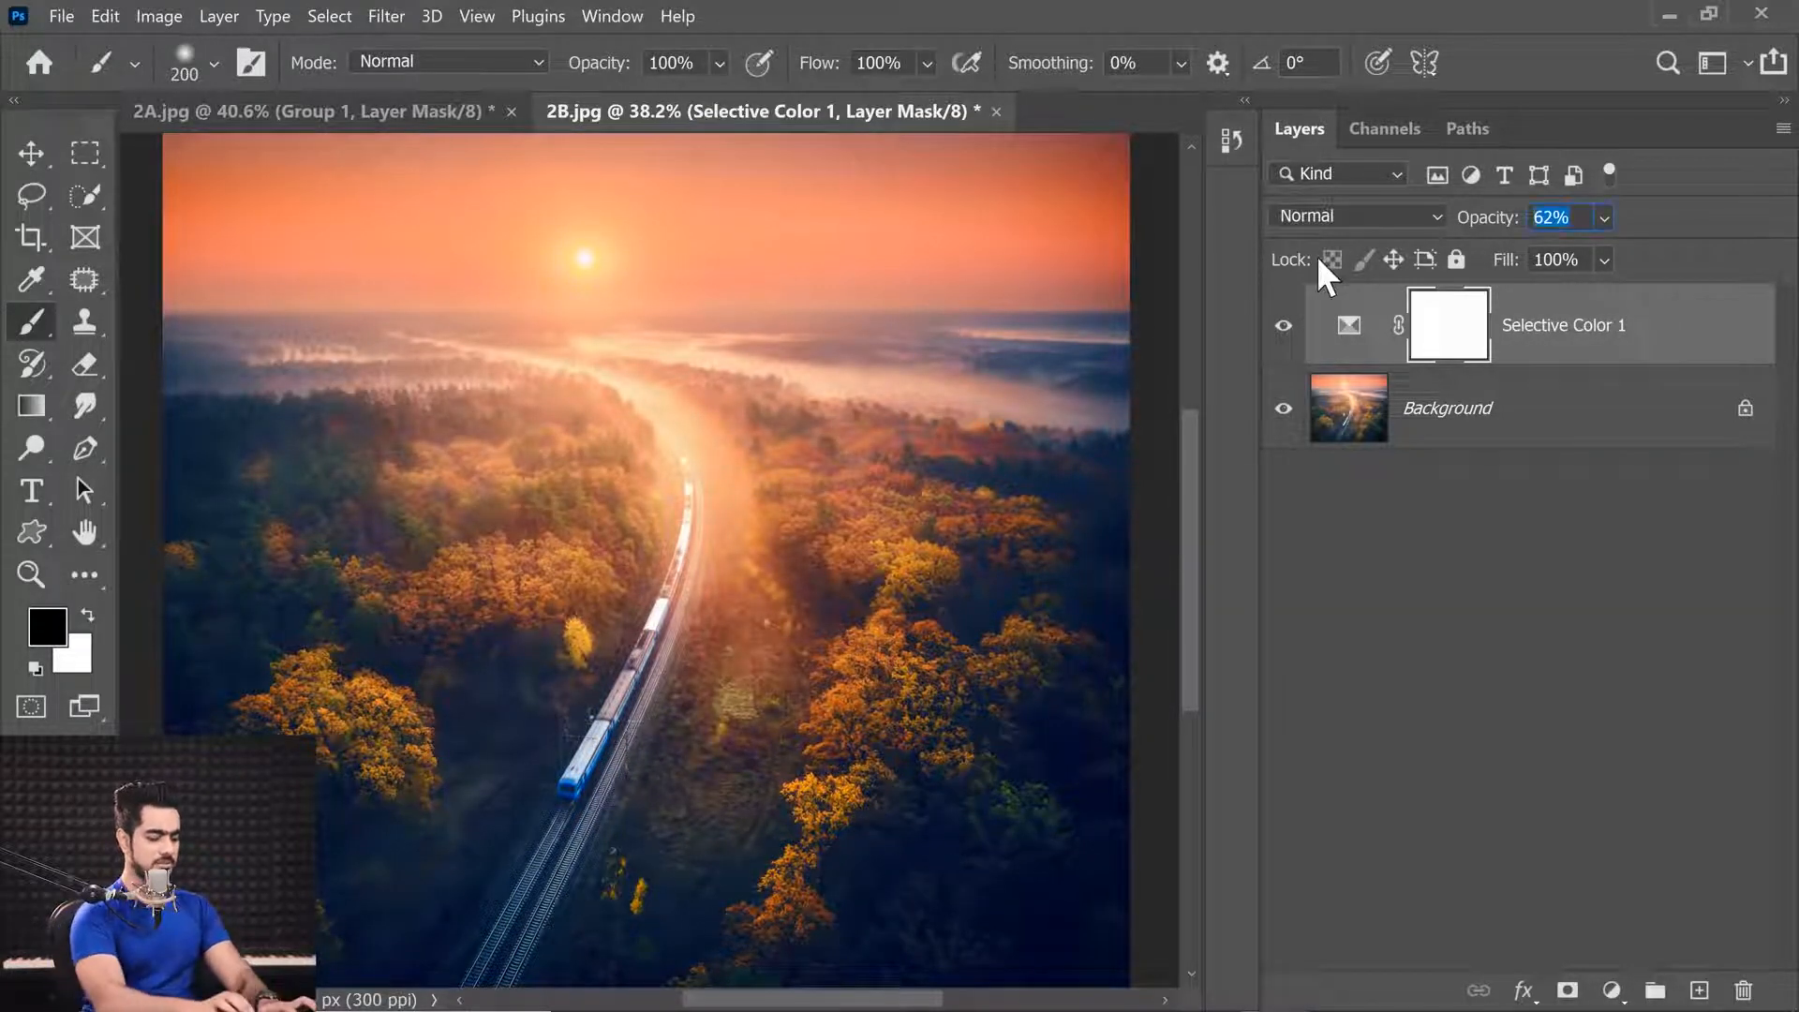
{"action": "type", "text": "60"}
{"action": "key", "text": "Return"}
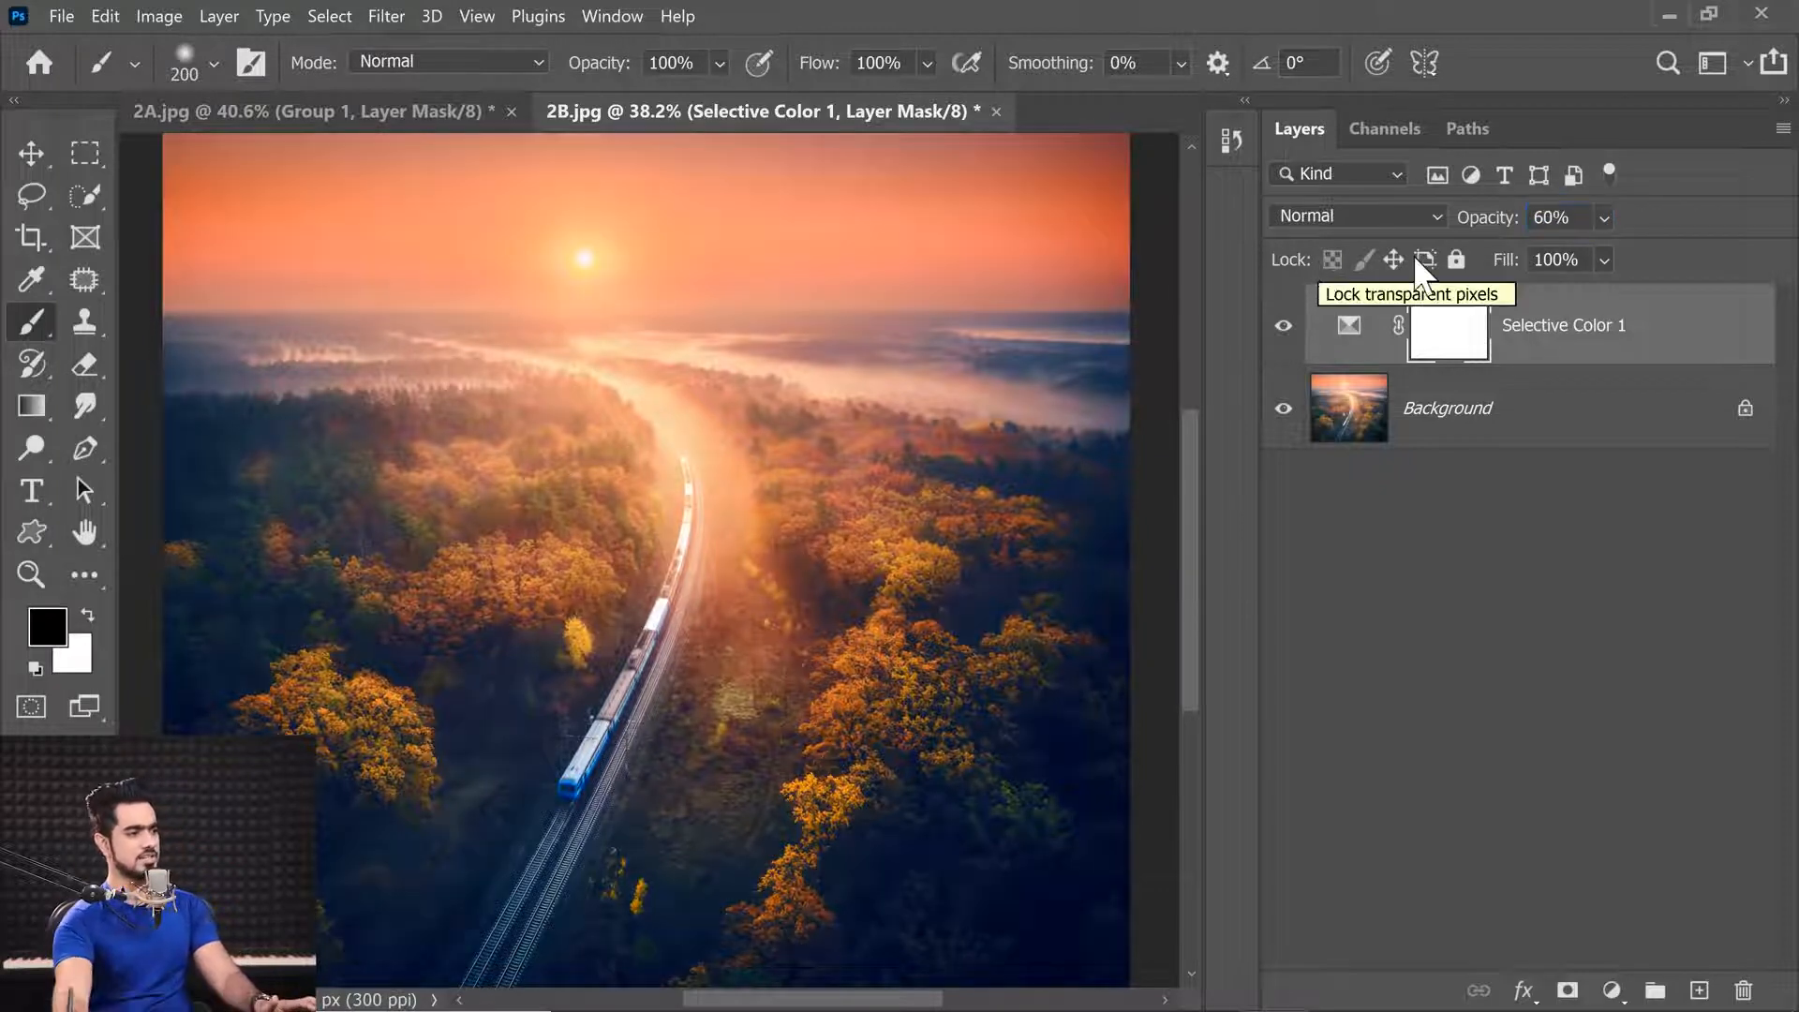
Step: Toggle the visibility of Selective Color 1 repeatedly to compare the softened grade with the original photo
{"action": "left_click", "coordinate": [1280, 337]}
{"action": "left_click", "coordinate": [1280, 337]}
{"action": "left_click", "coordinate": [1280, 338]}
{"action": "left_click", "coordinate": [1279, 339]}
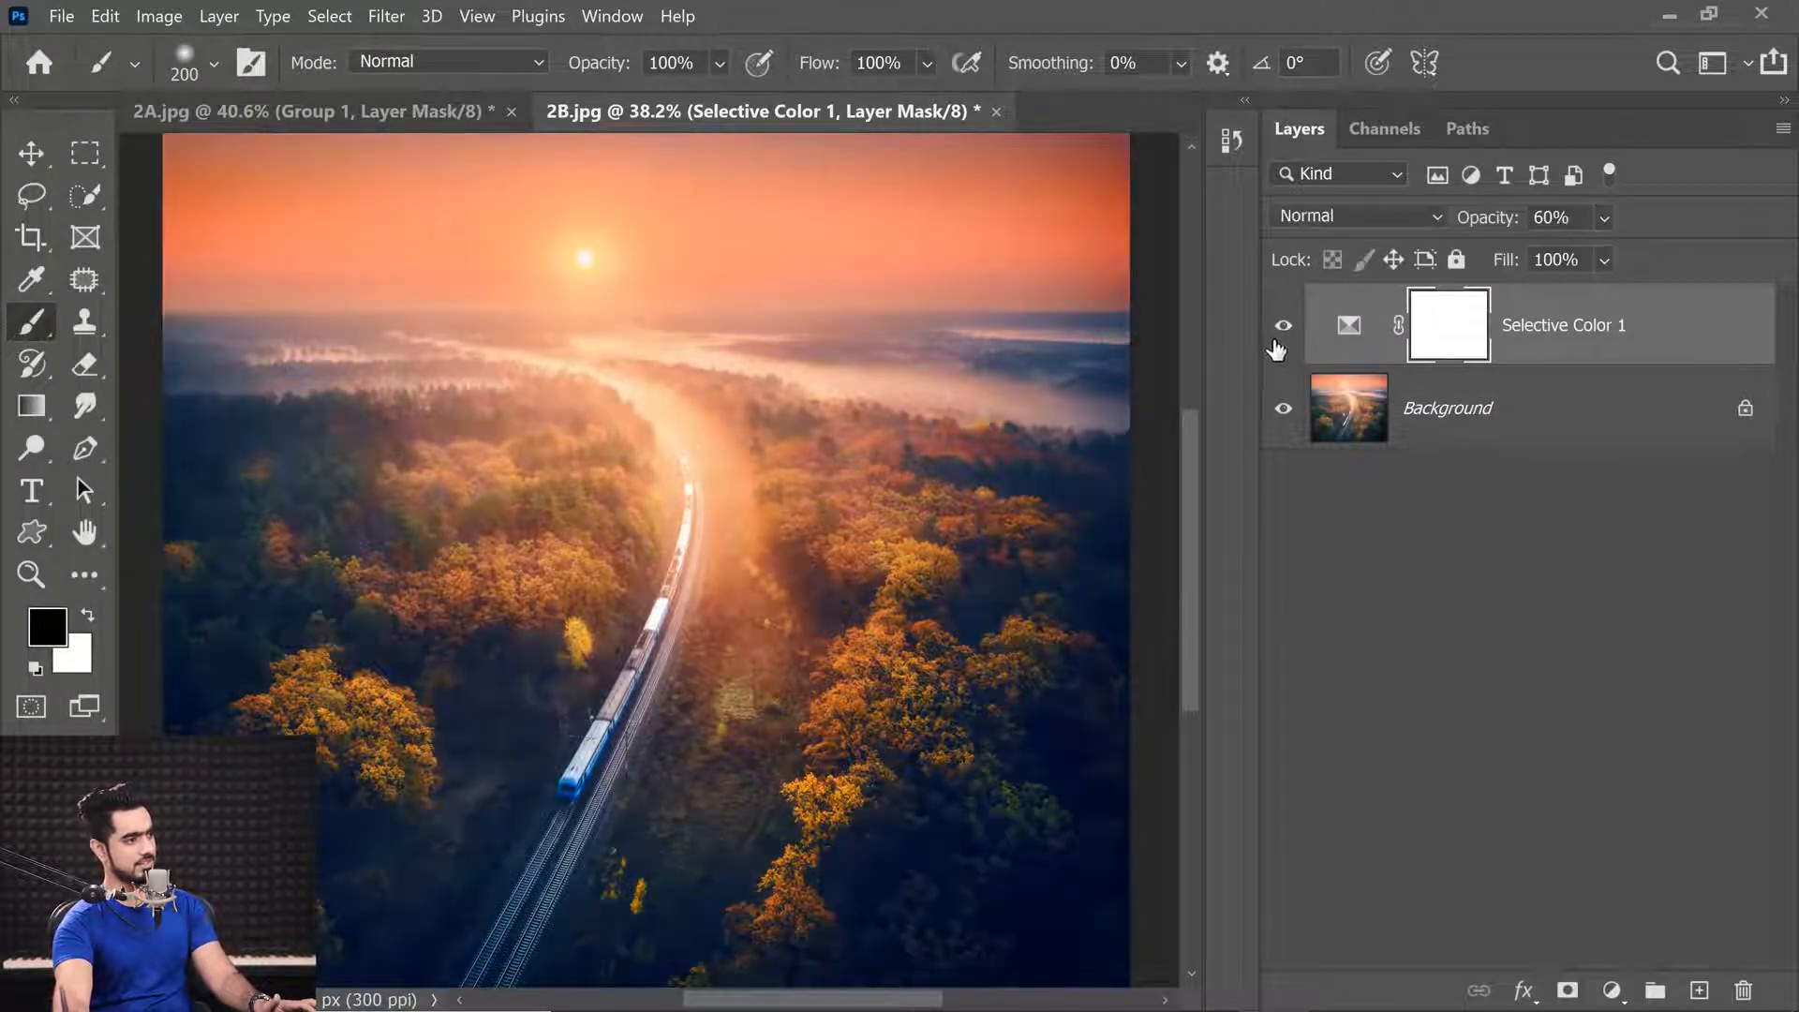
{"action": "left_click", "coordinate": [1277, 342]}
{"action": "left_click", "coordinate": [1274, 347]}
{"action": "left_click", "coordinate": [1272, 348]}
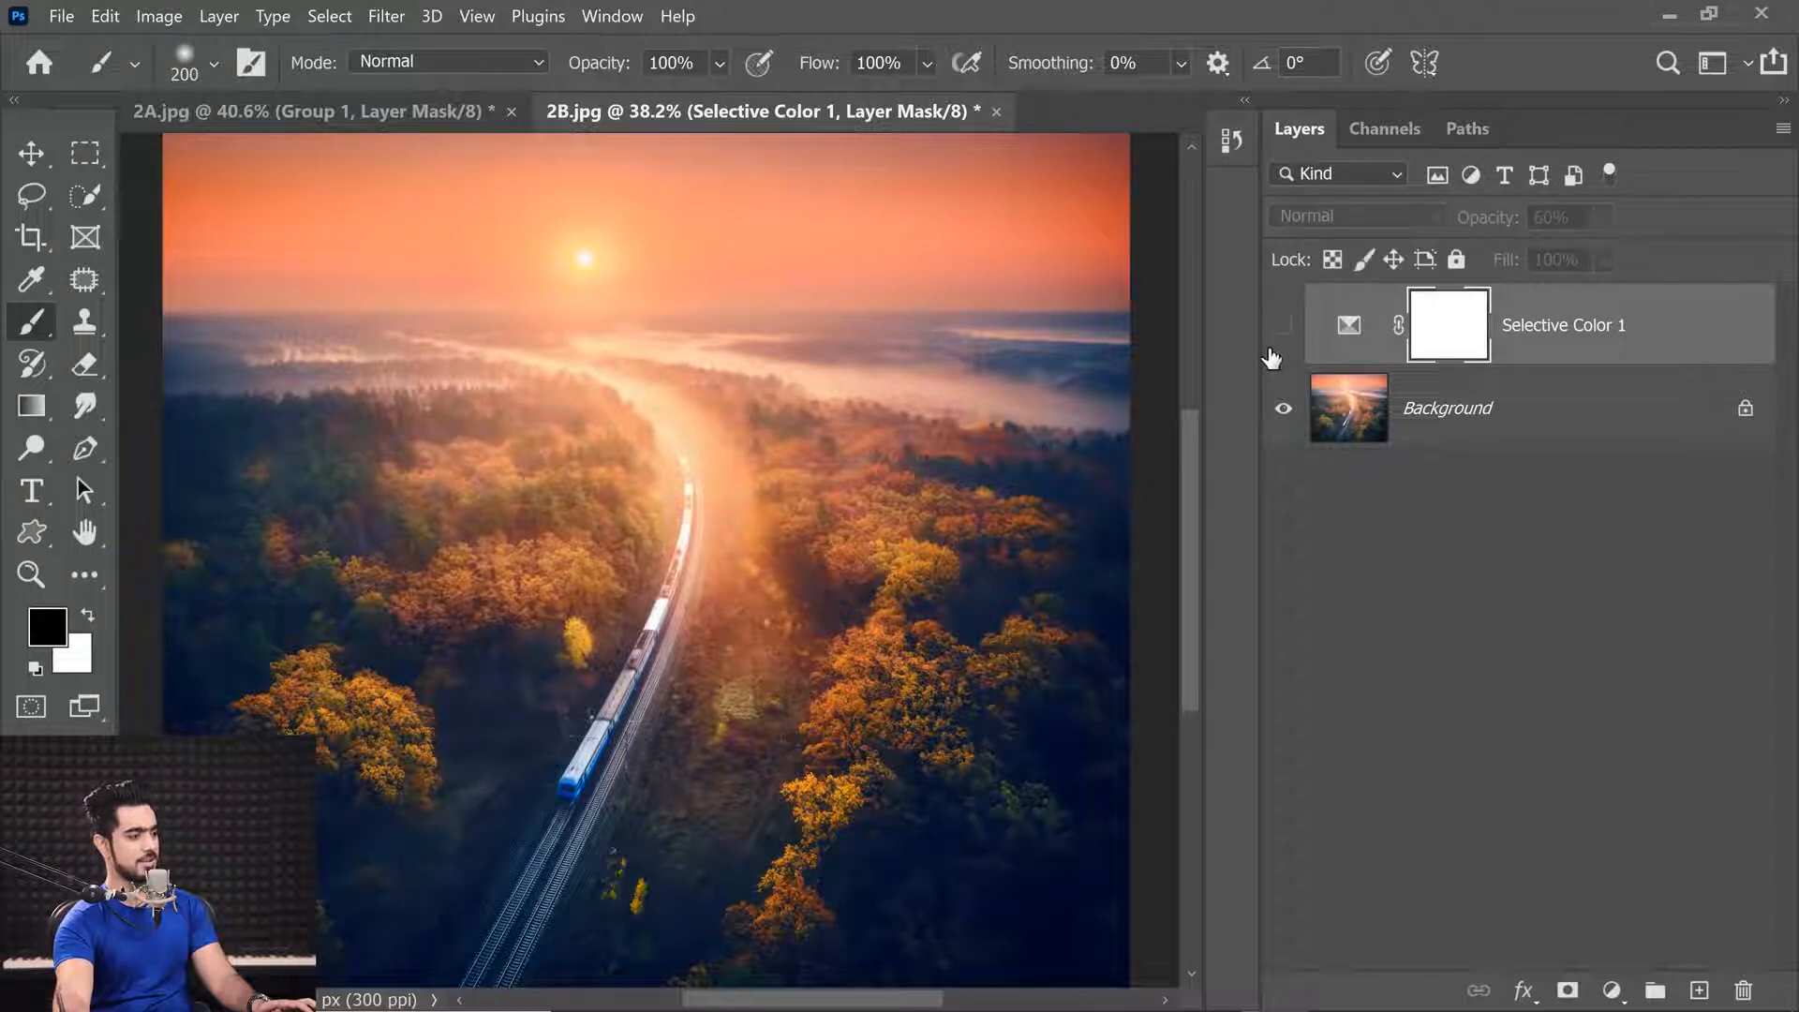
{"action": "left_click", "coordinate": [1270, 349]}
{"action": "left_click", "coordinate": [1267, 350]}
{"action": "left_click", "coordinate": [1268, 352]}
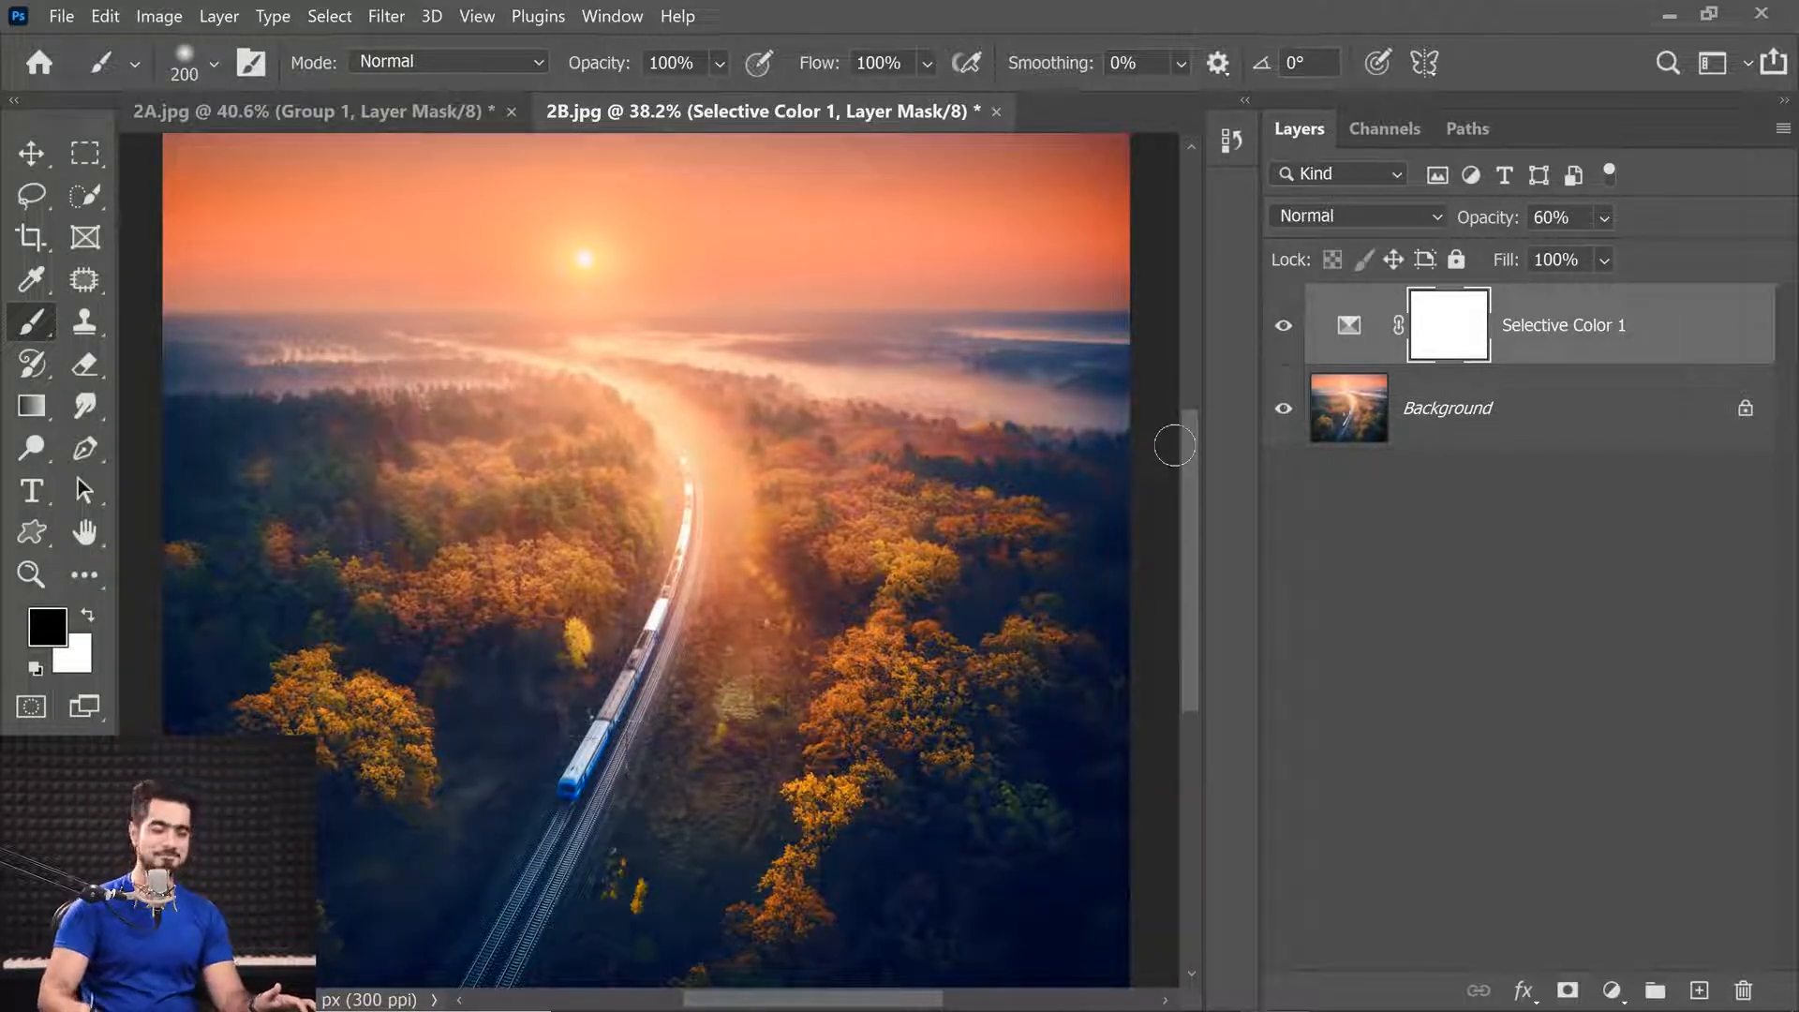
Step: Switch to File Explorer and open 2C - Night.jpg from the Samples folder in Photoshop
{"action": "left_click", "coordinate": [790, 995]}
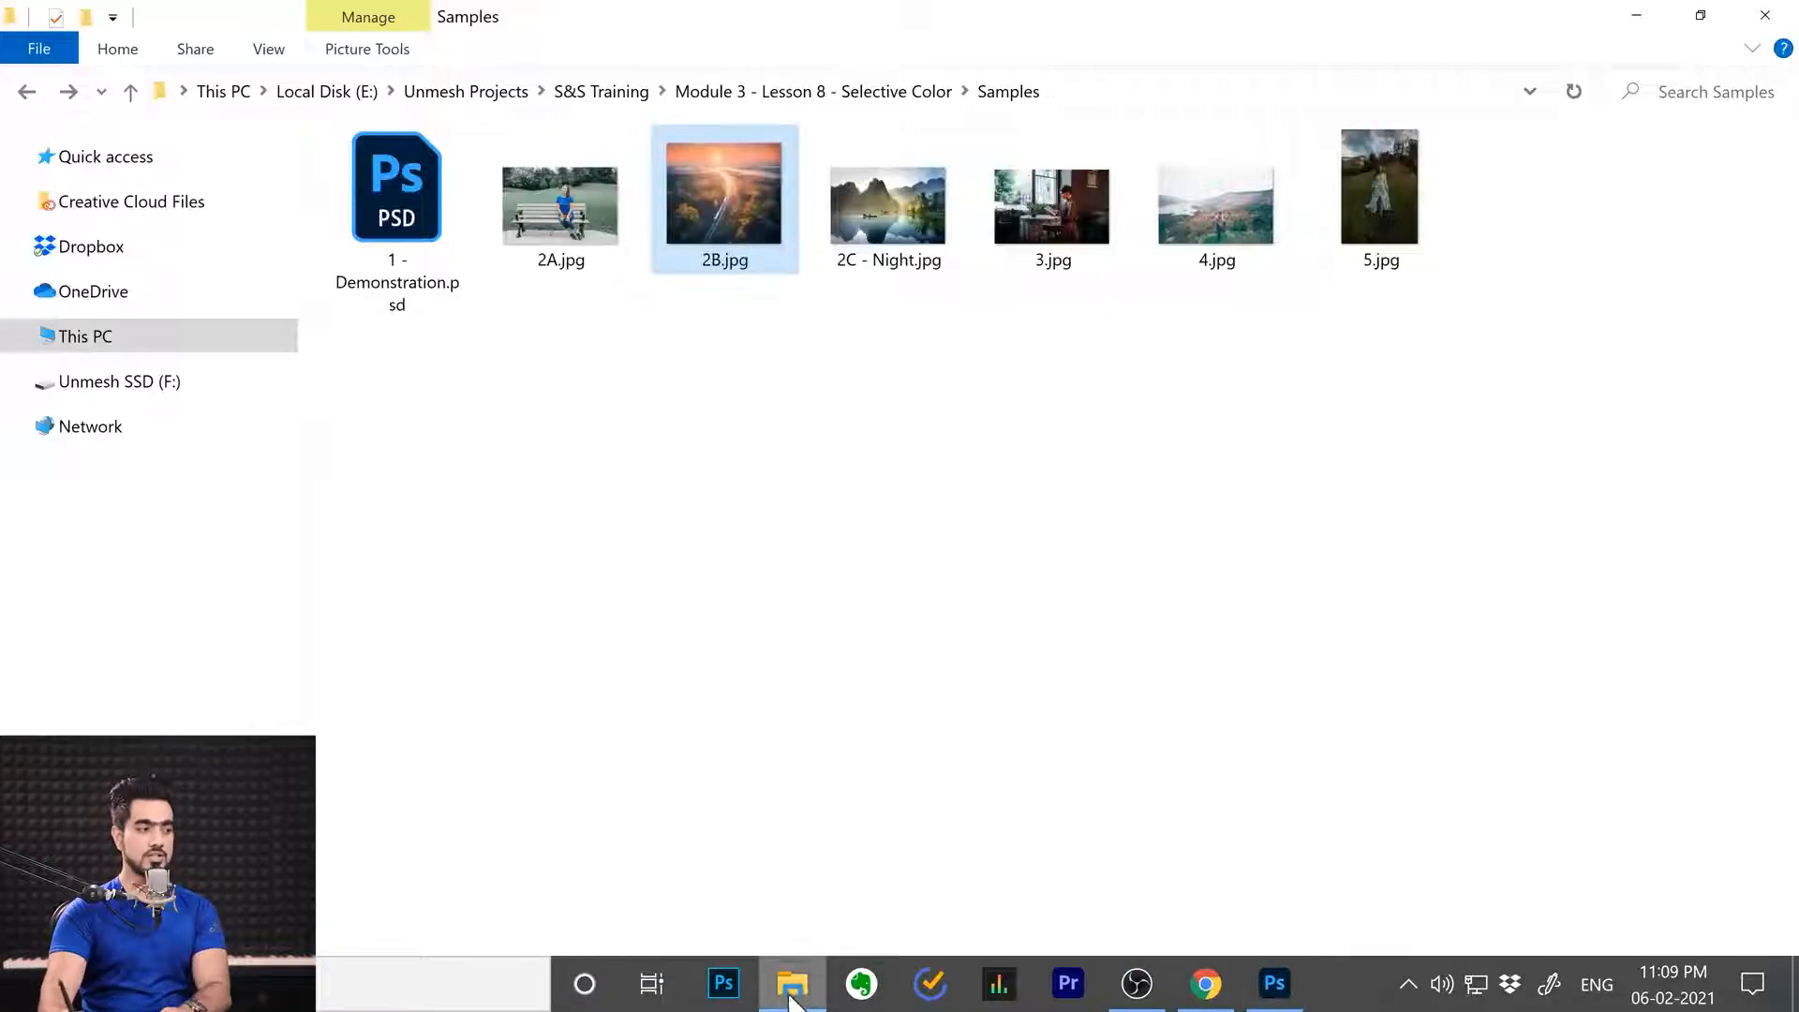
{"action": "left_click", "coordinate": [923, 709]}
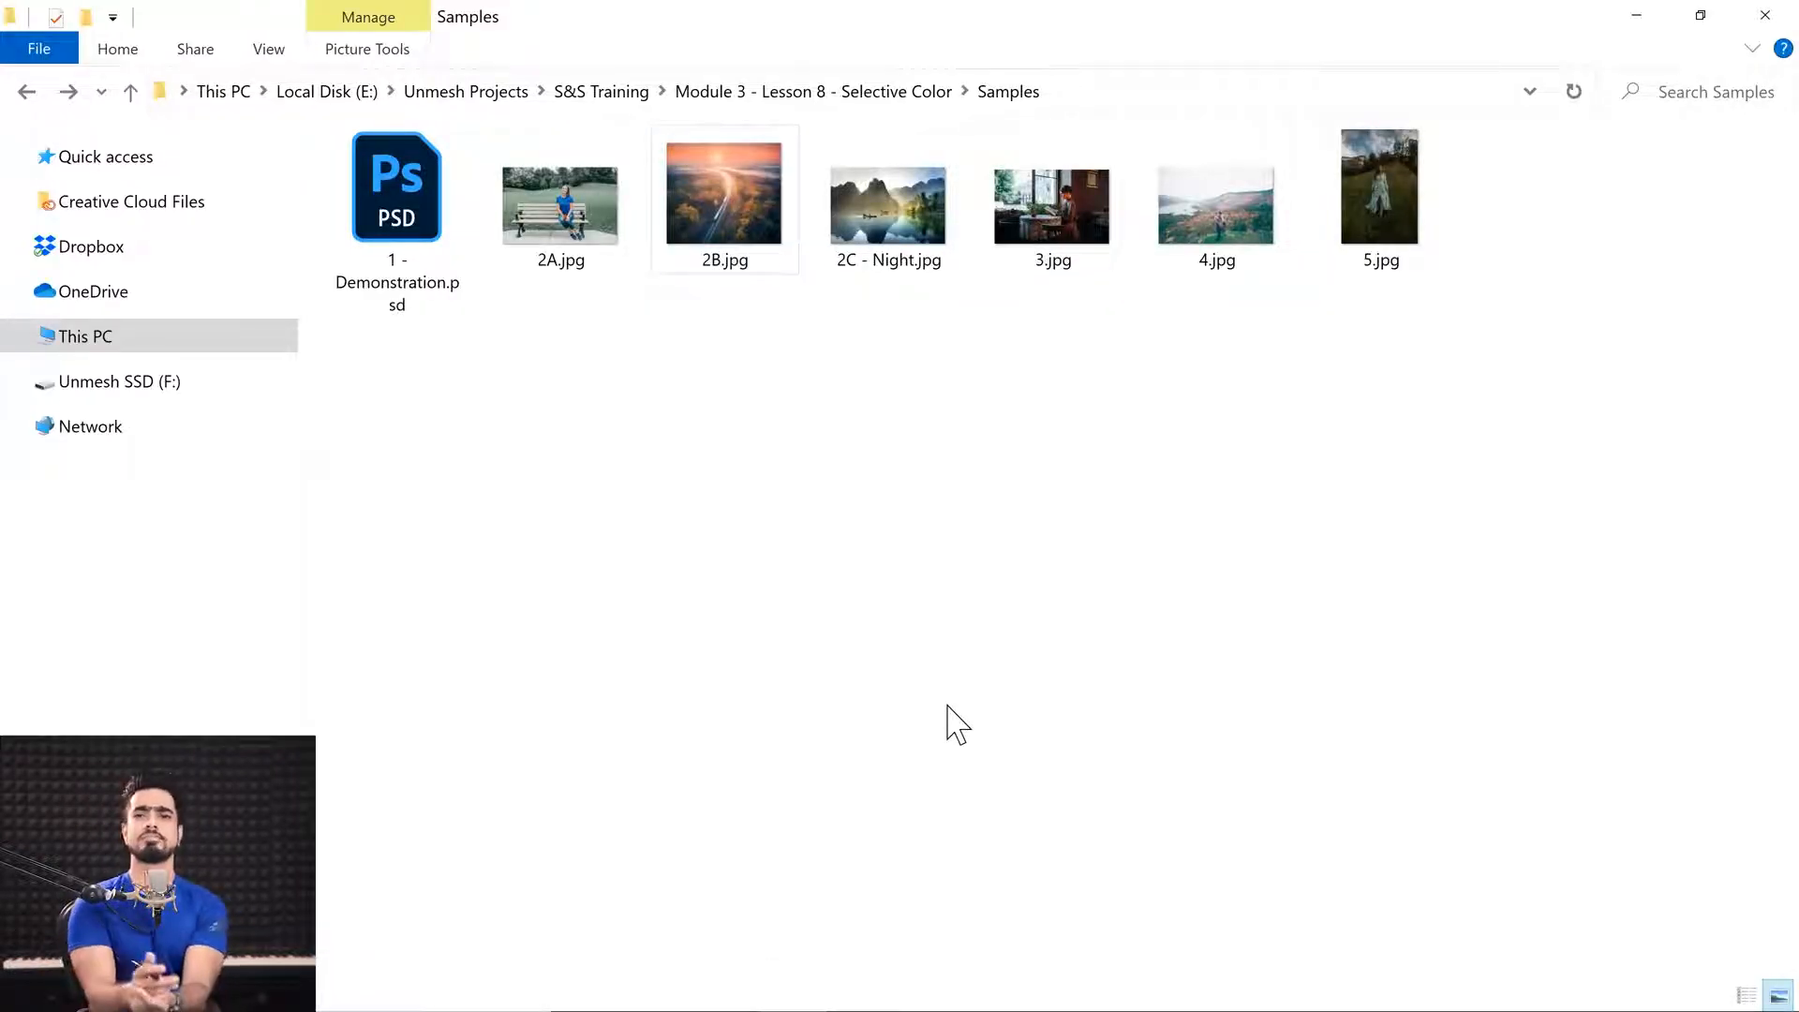
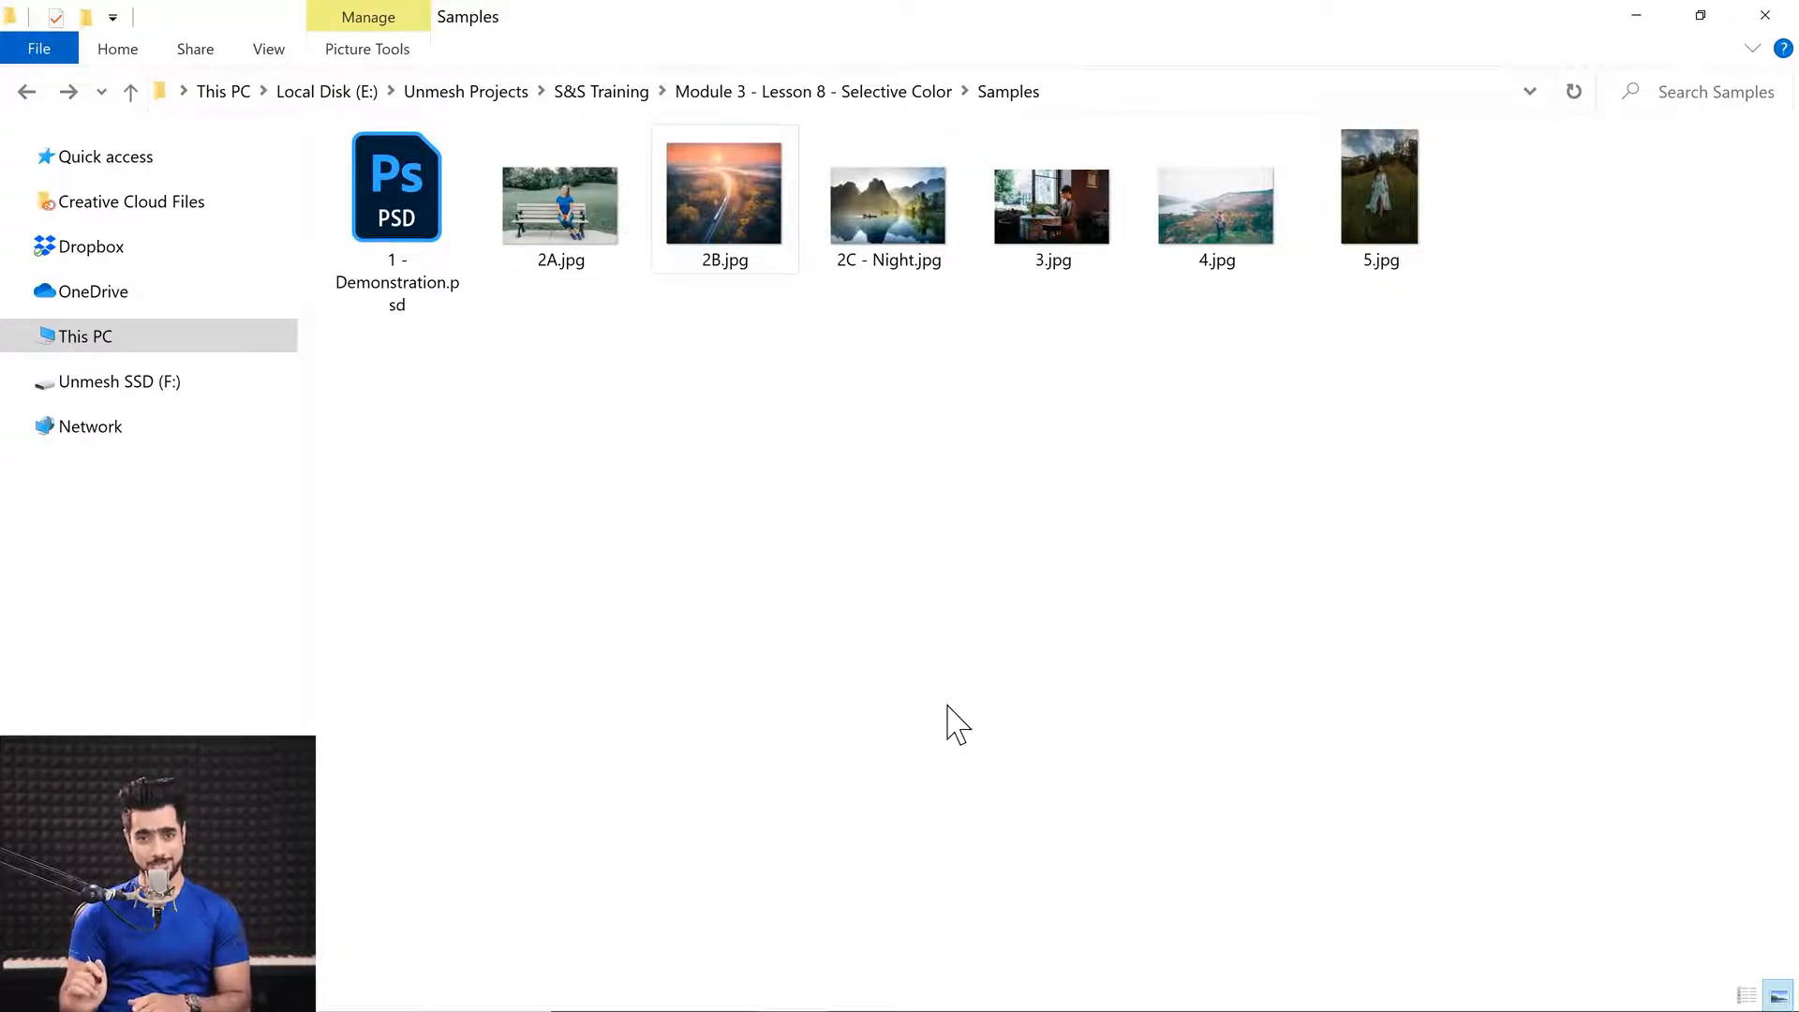
{"action": "left_click", "coordinate": [931, 245]}
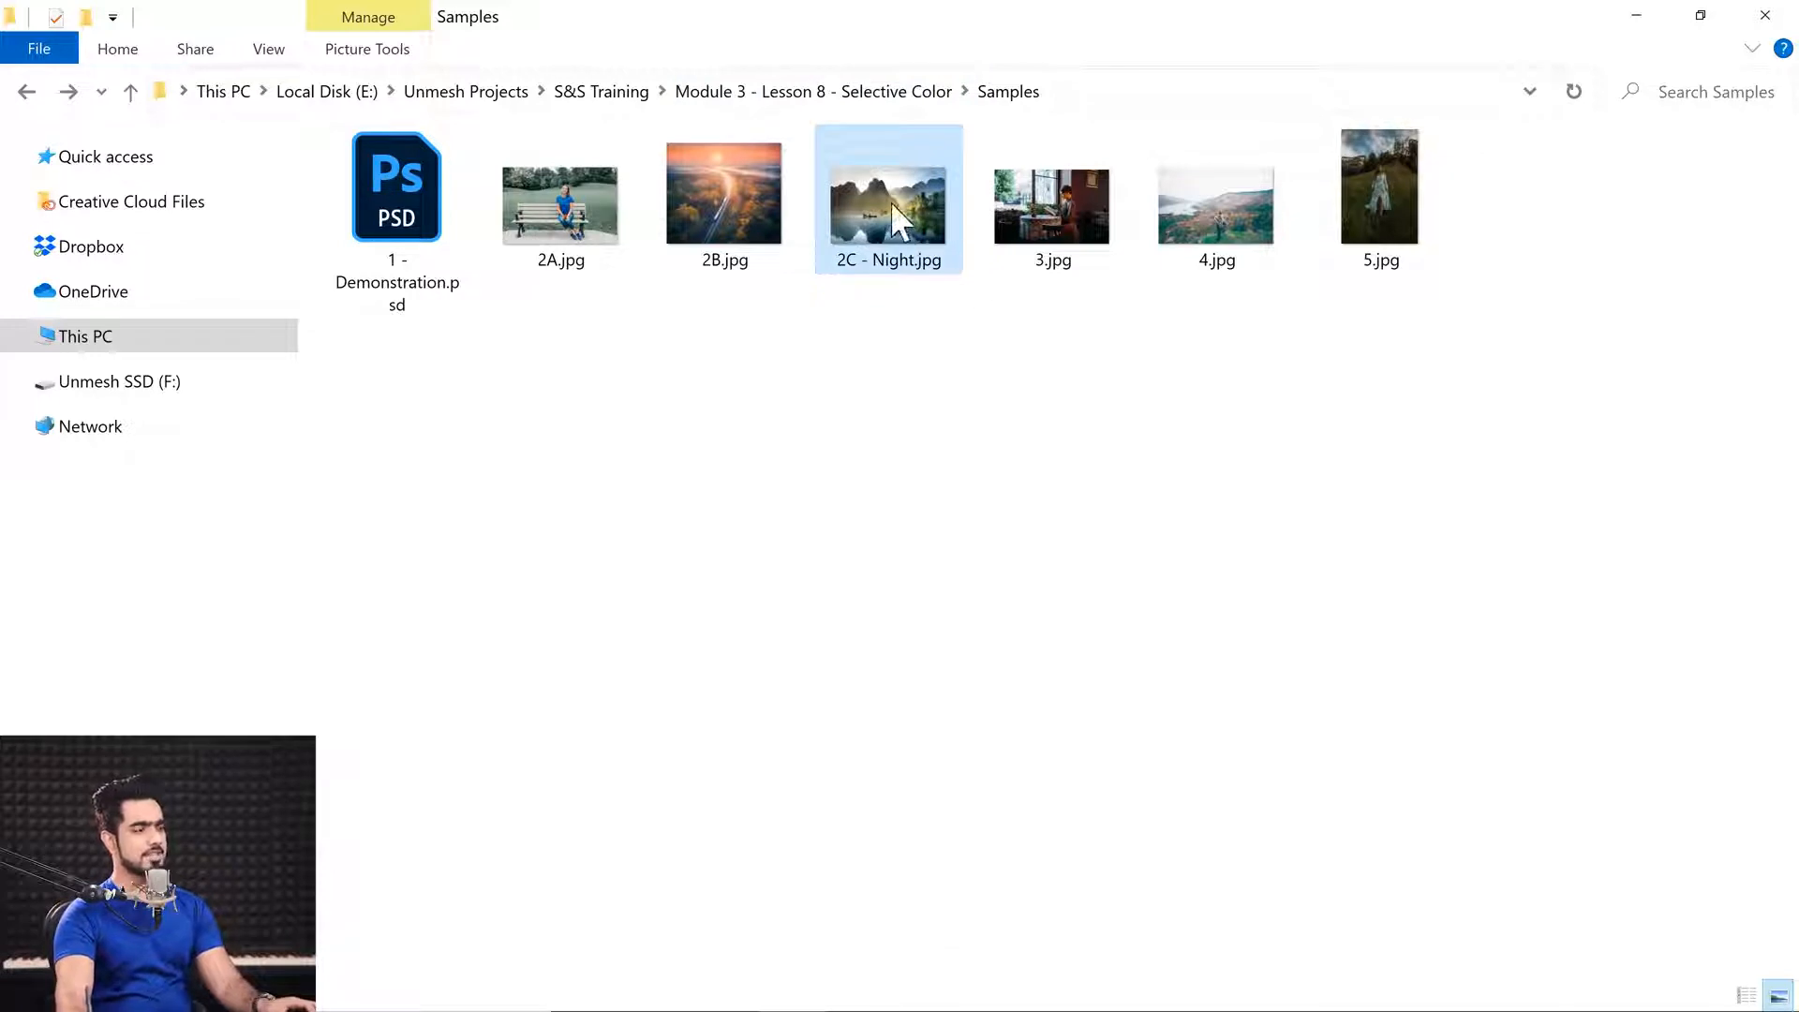
{"action": "left_click_drag", "start_coordinate": [943, 250], "coordinate": [1087, 116]}
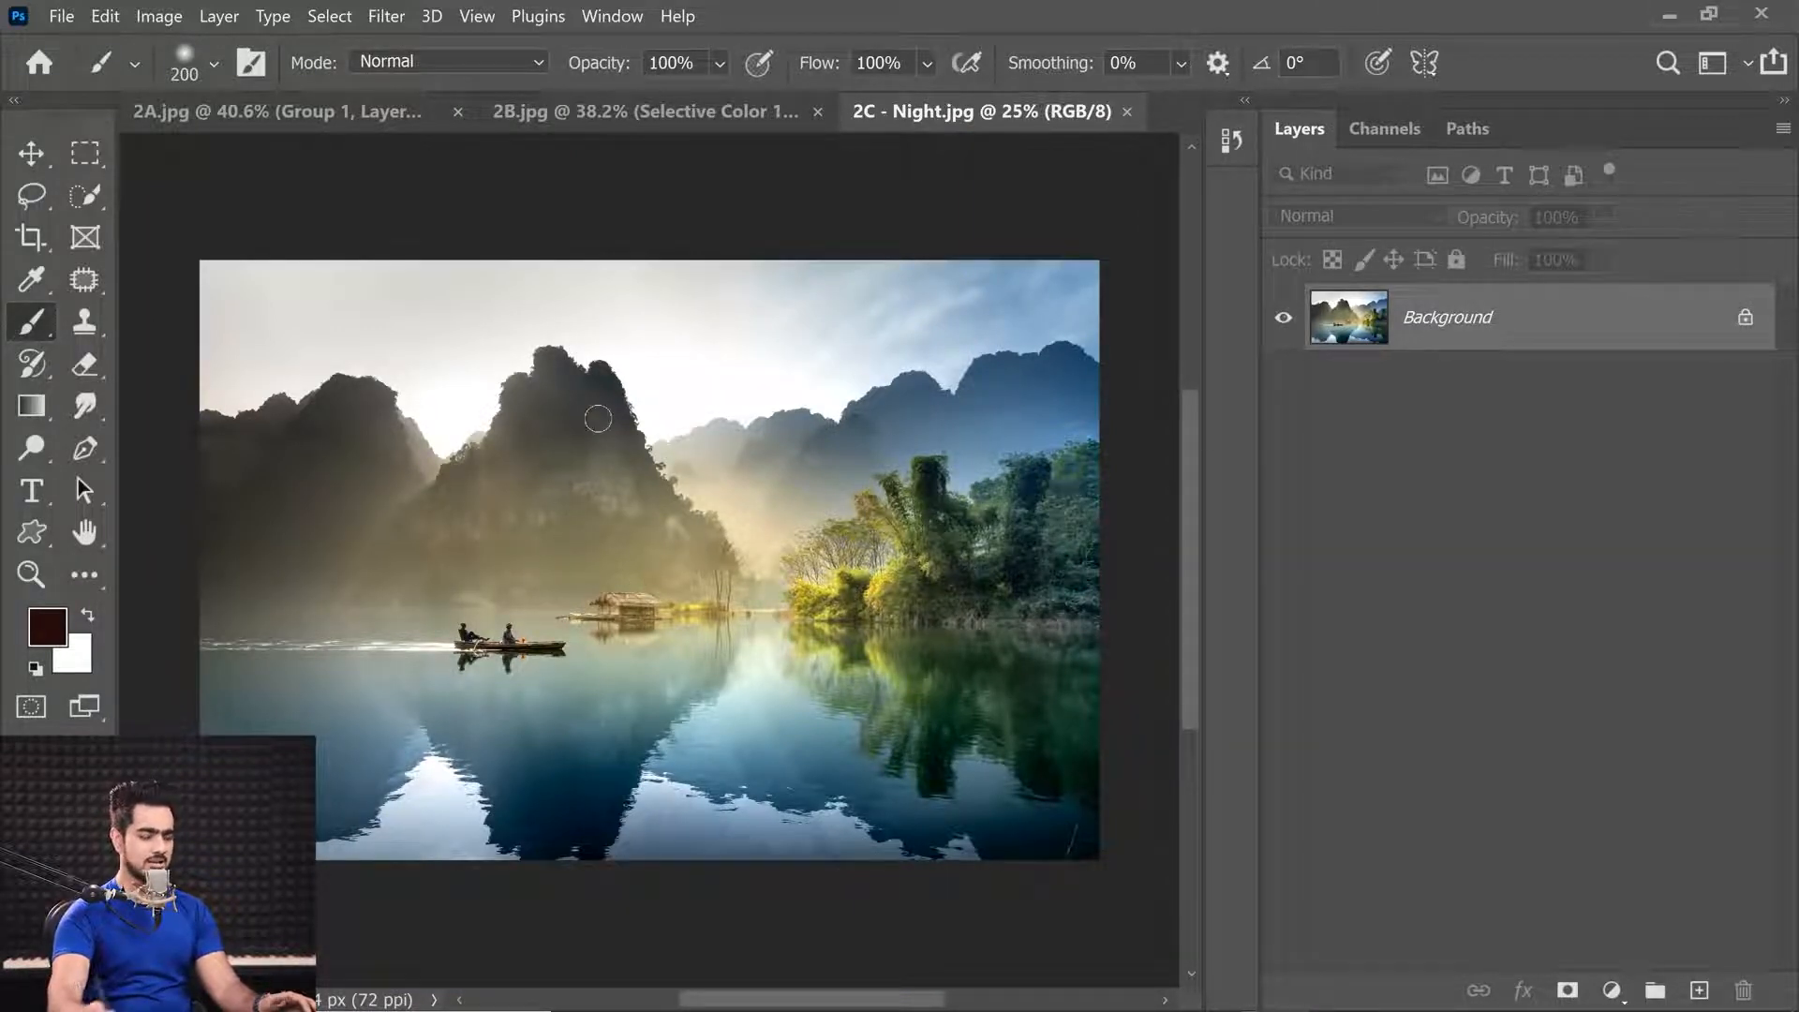
{"action": "scroll", "coordinate": [597, 418], "scroll_direction": "up", "scroll_amount": 2}
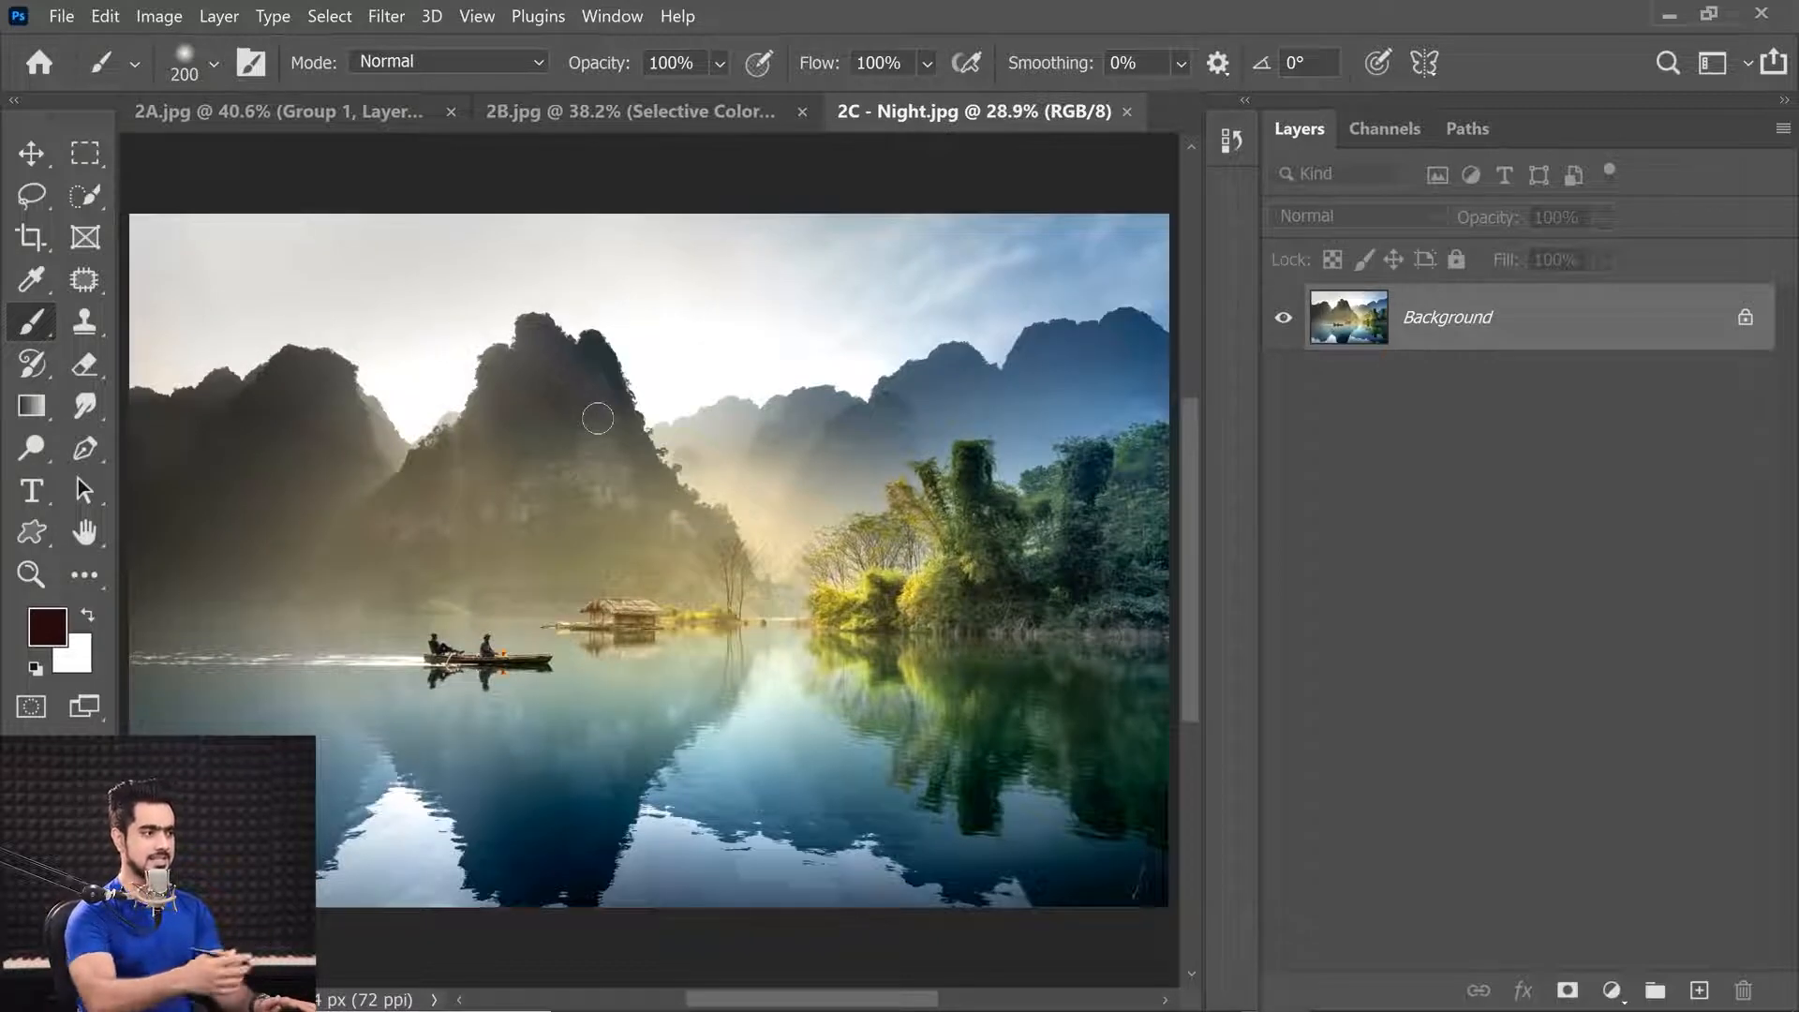
Step: Add a Selective Color adjustment layer above the lake photo and choose Whites as its color range
{"action": "left_click", "coordinate": [1611, 990]}
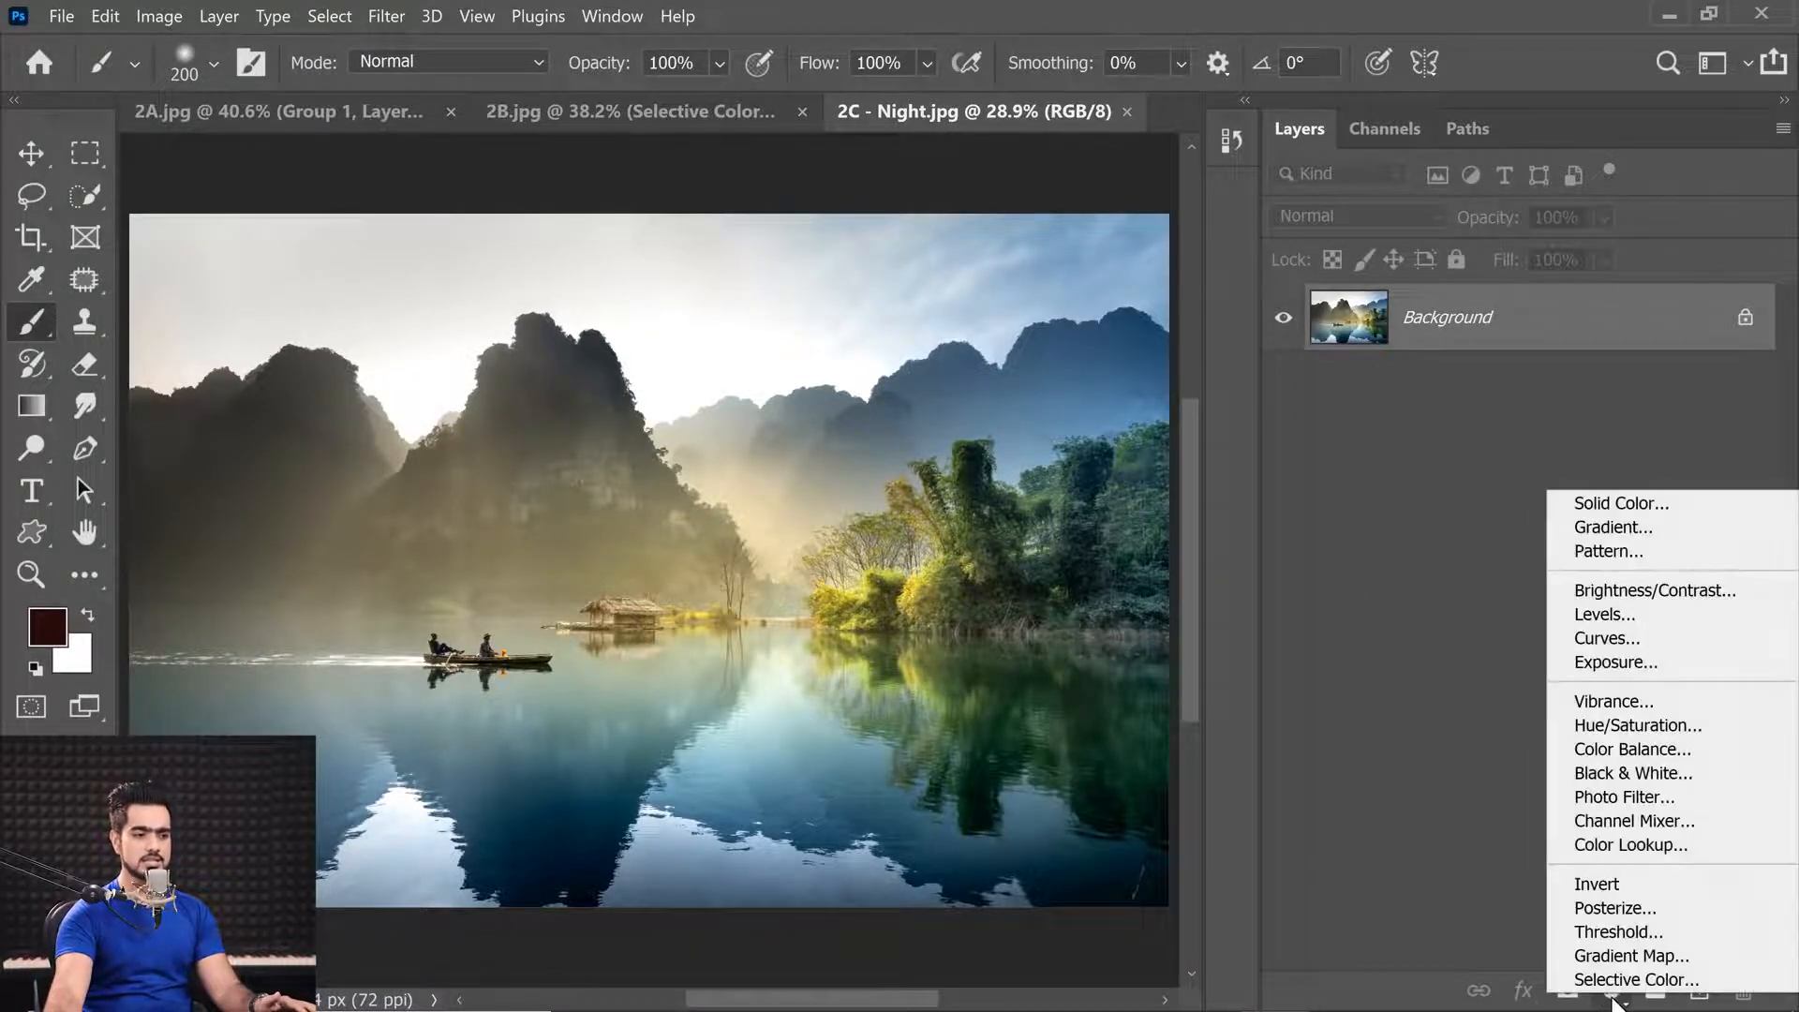
{"action": "left_click", "coordinate": [1621, 979]}
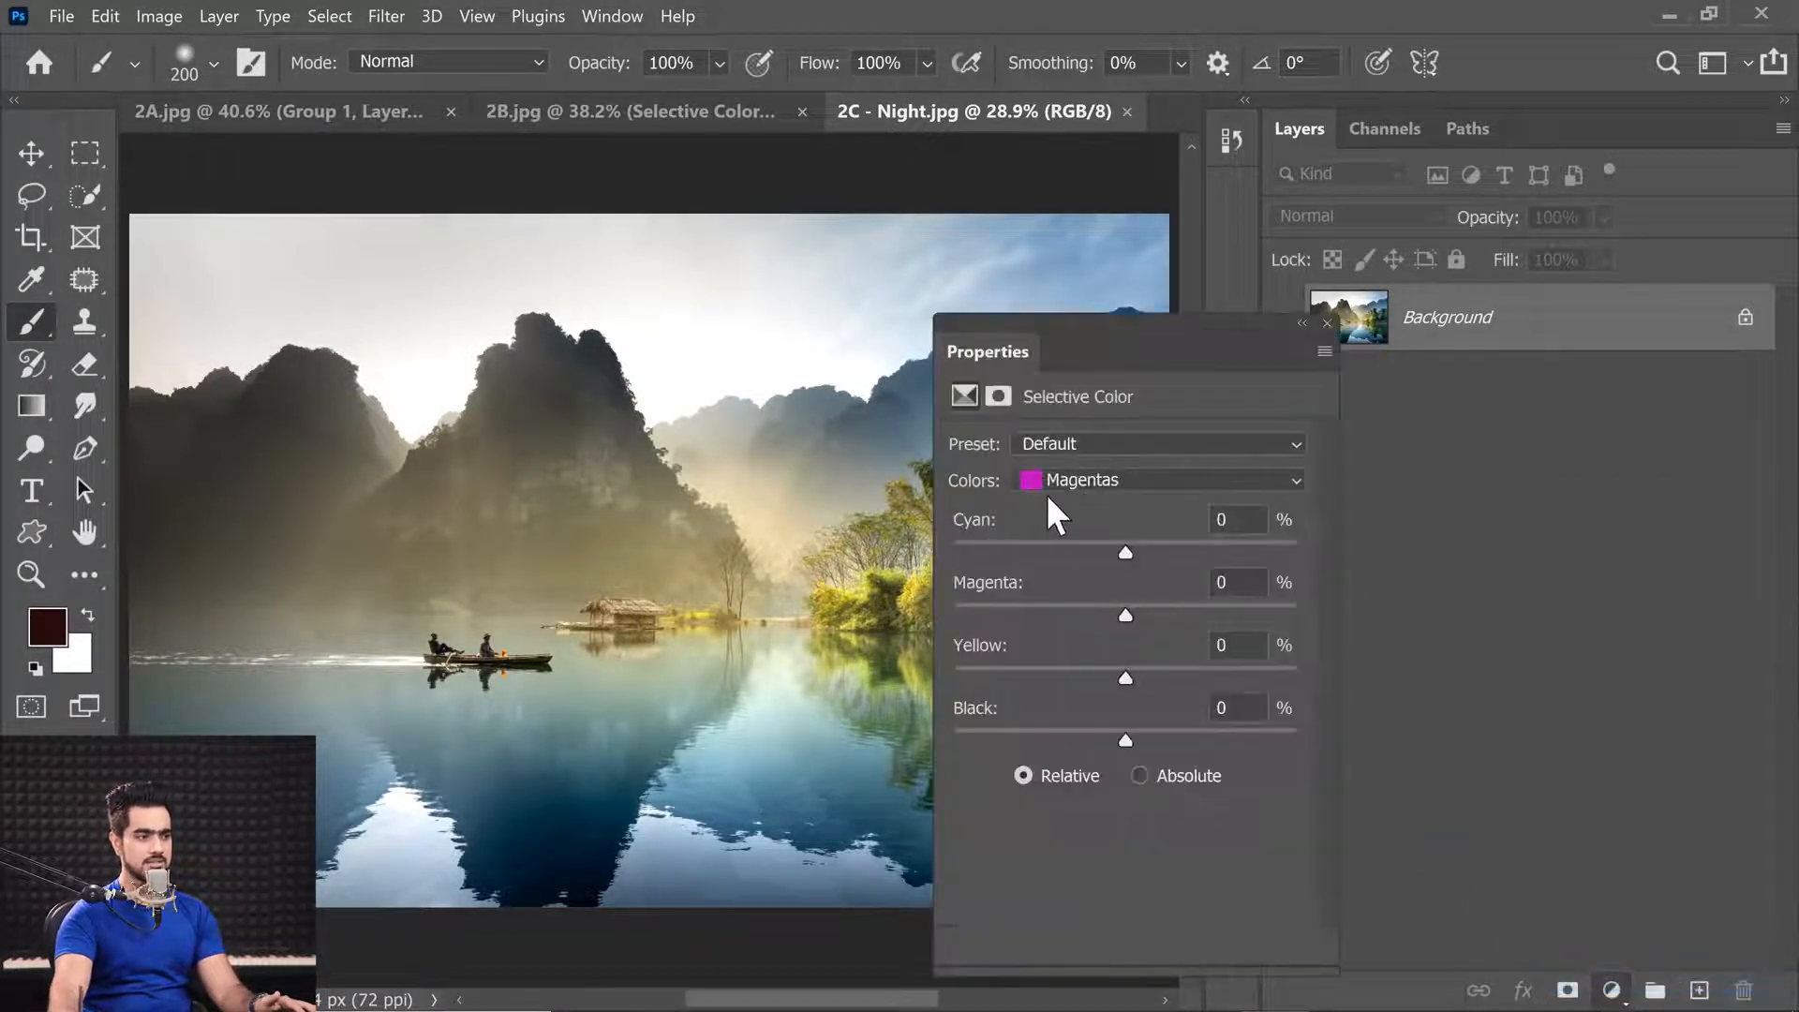
{"action": "left_click", "coordinate": [1131, 481]}
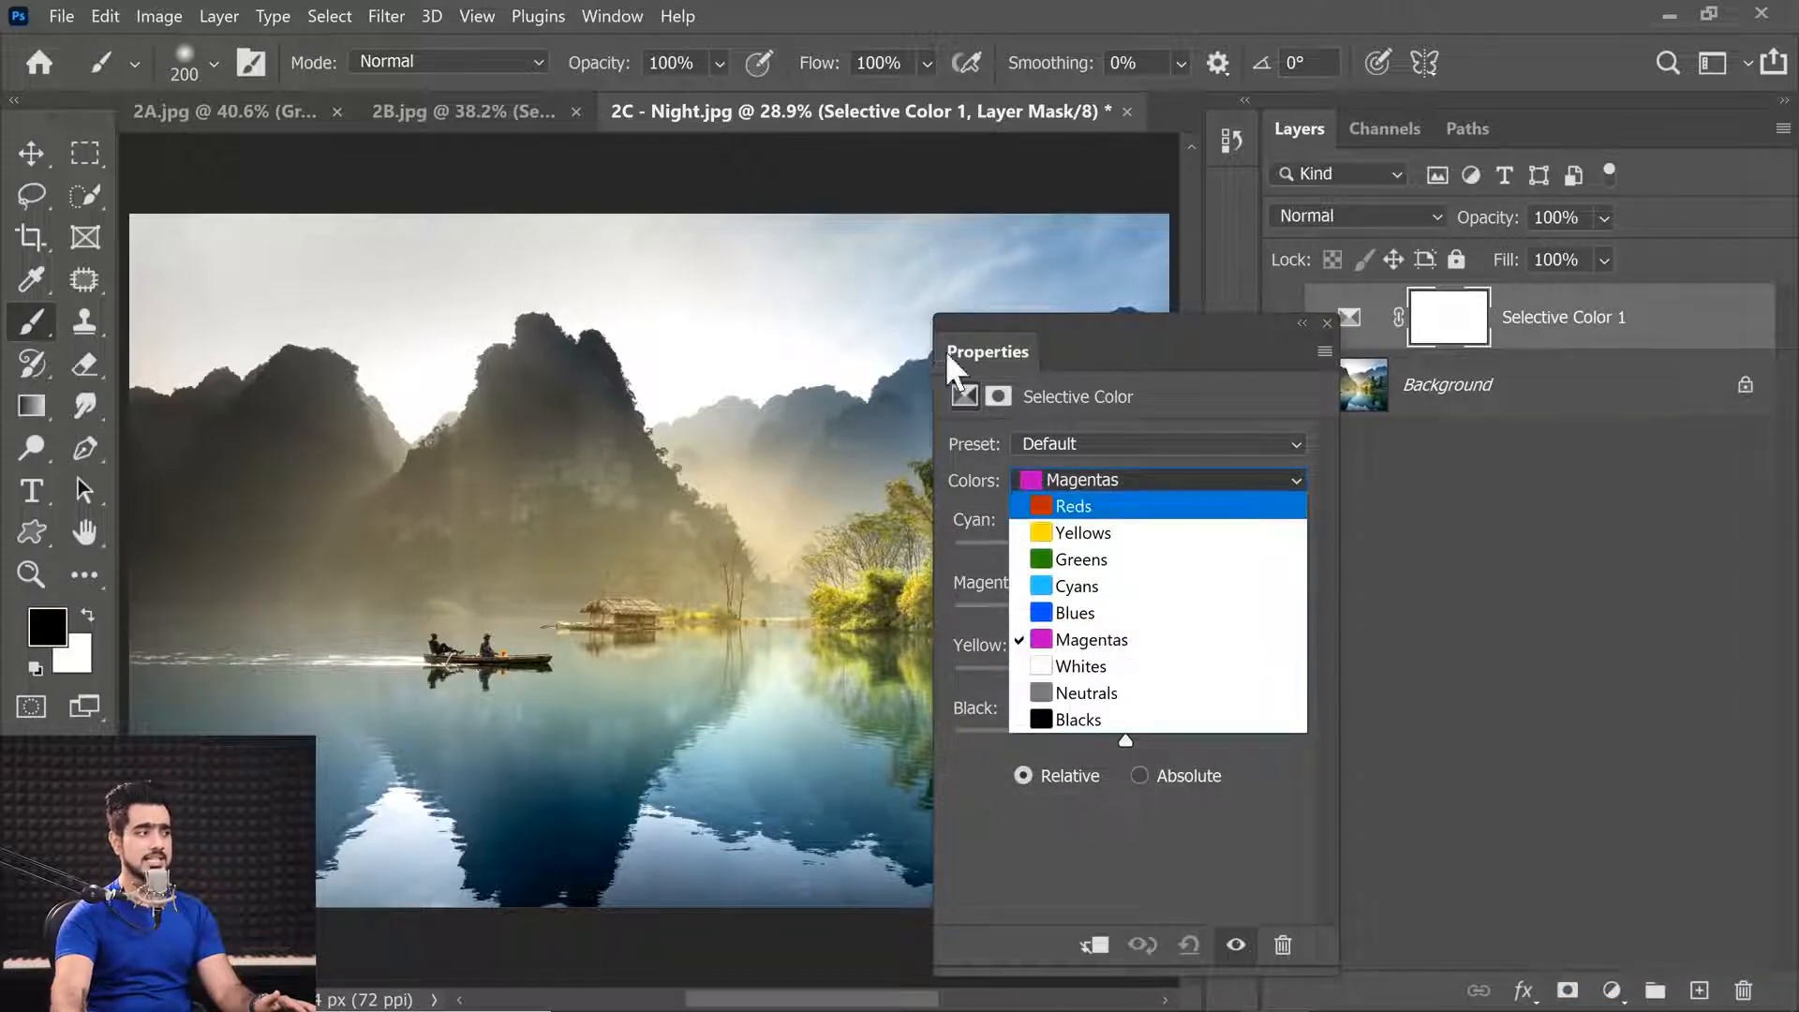
{"action": "left_click", "coordinate": [1087, 666]}
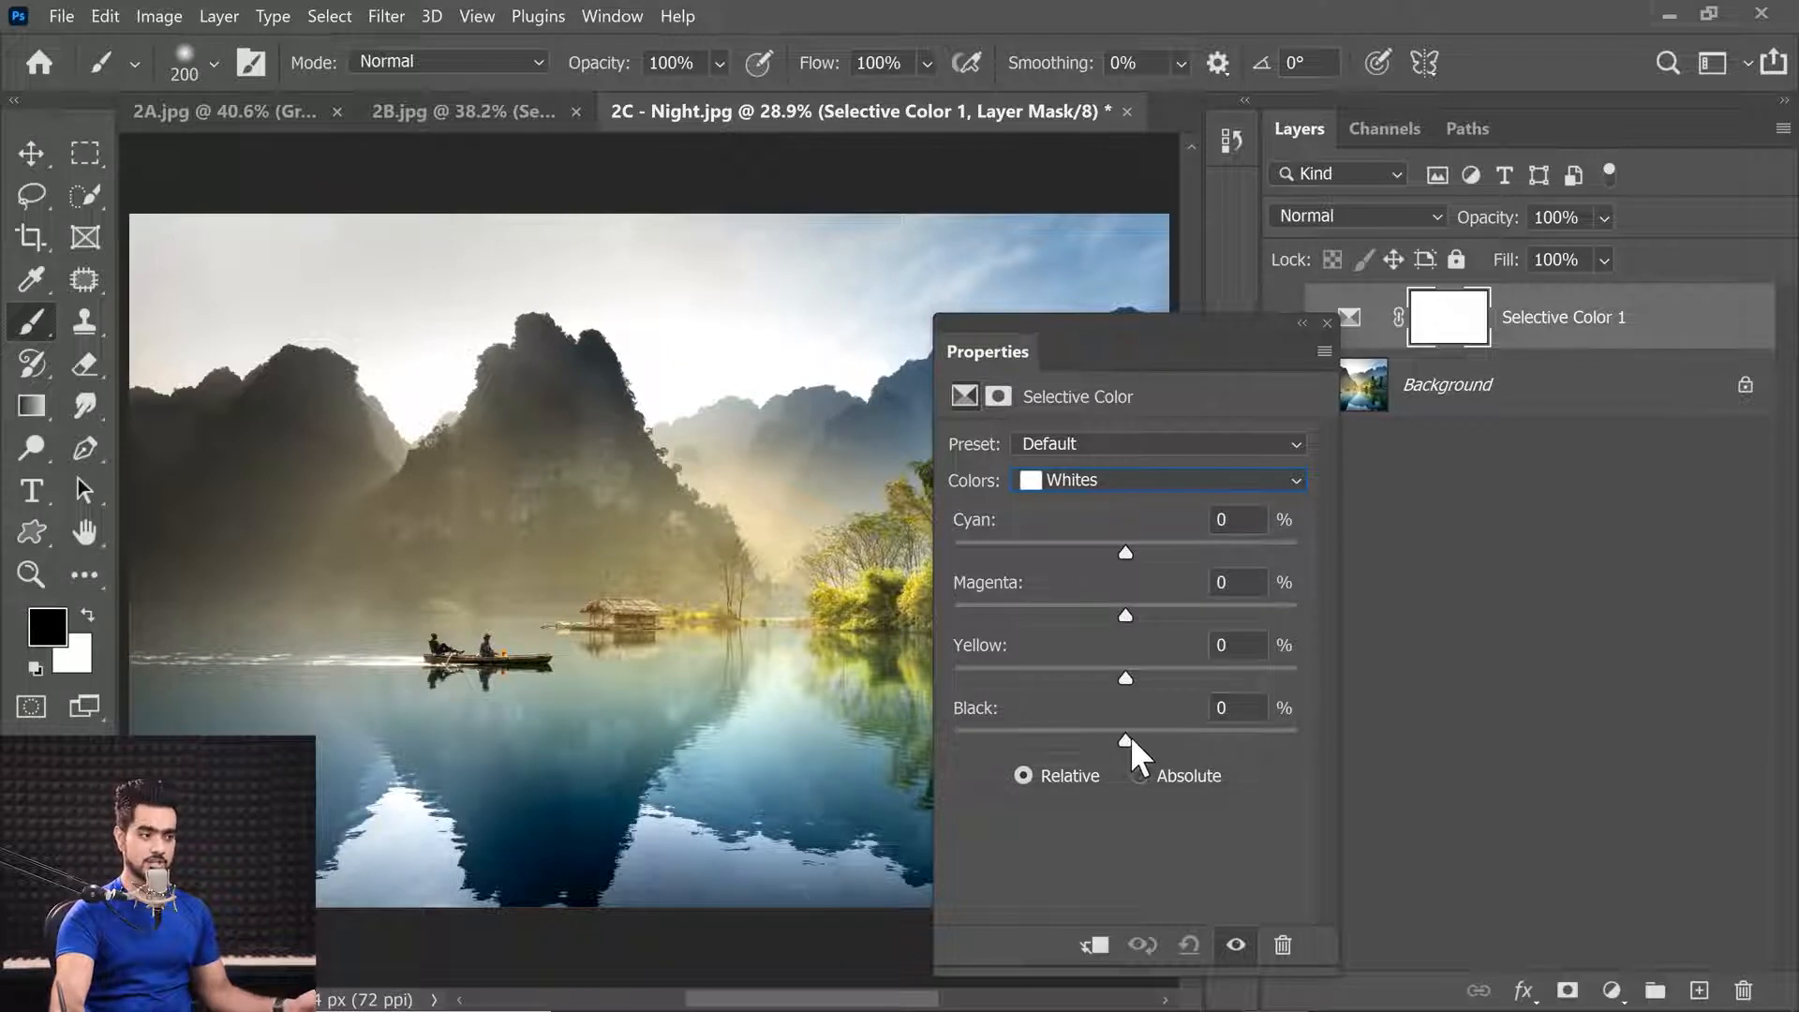
Step: Try the Whites range with Black at +100% and Yellow at +65% in Relative mode
{"action": "left_click_drag", "start_coordinate": [1128, 737], "coordinate": [1321, 738]}
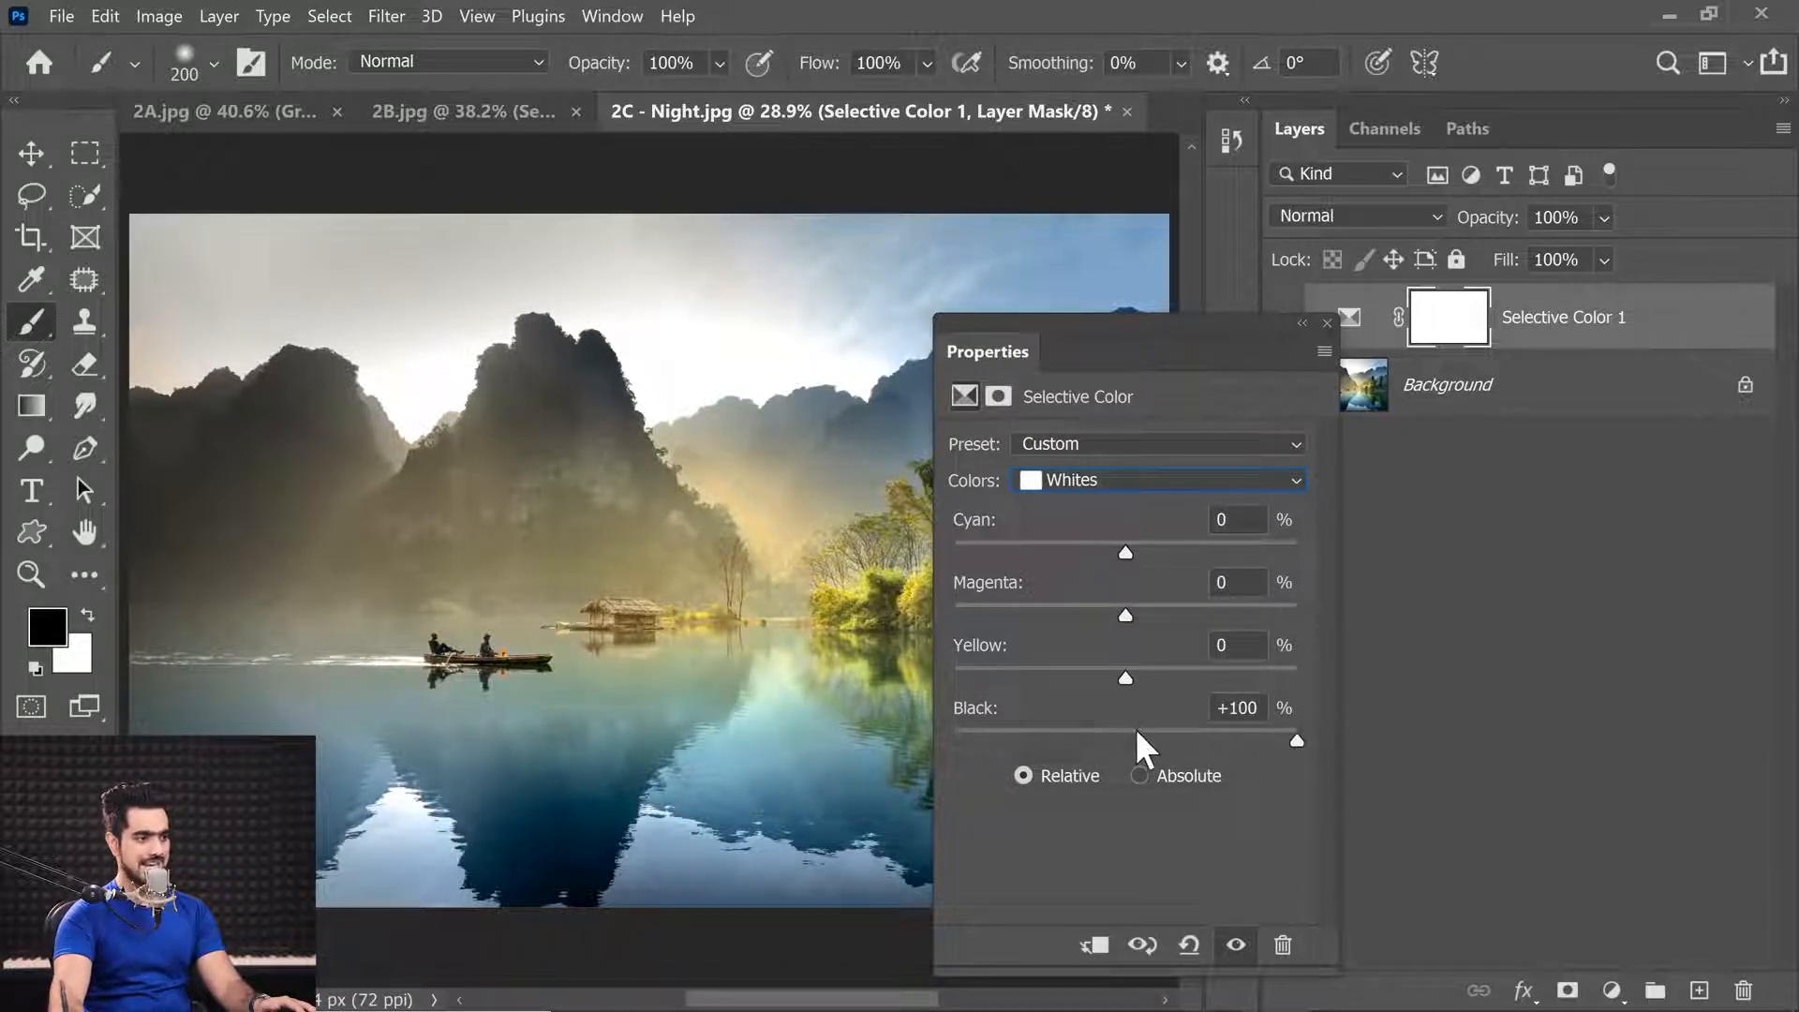
{"action": "left_click_drag", "start_coordinate": [1133, 735], "coordinate": [1334, 733]}
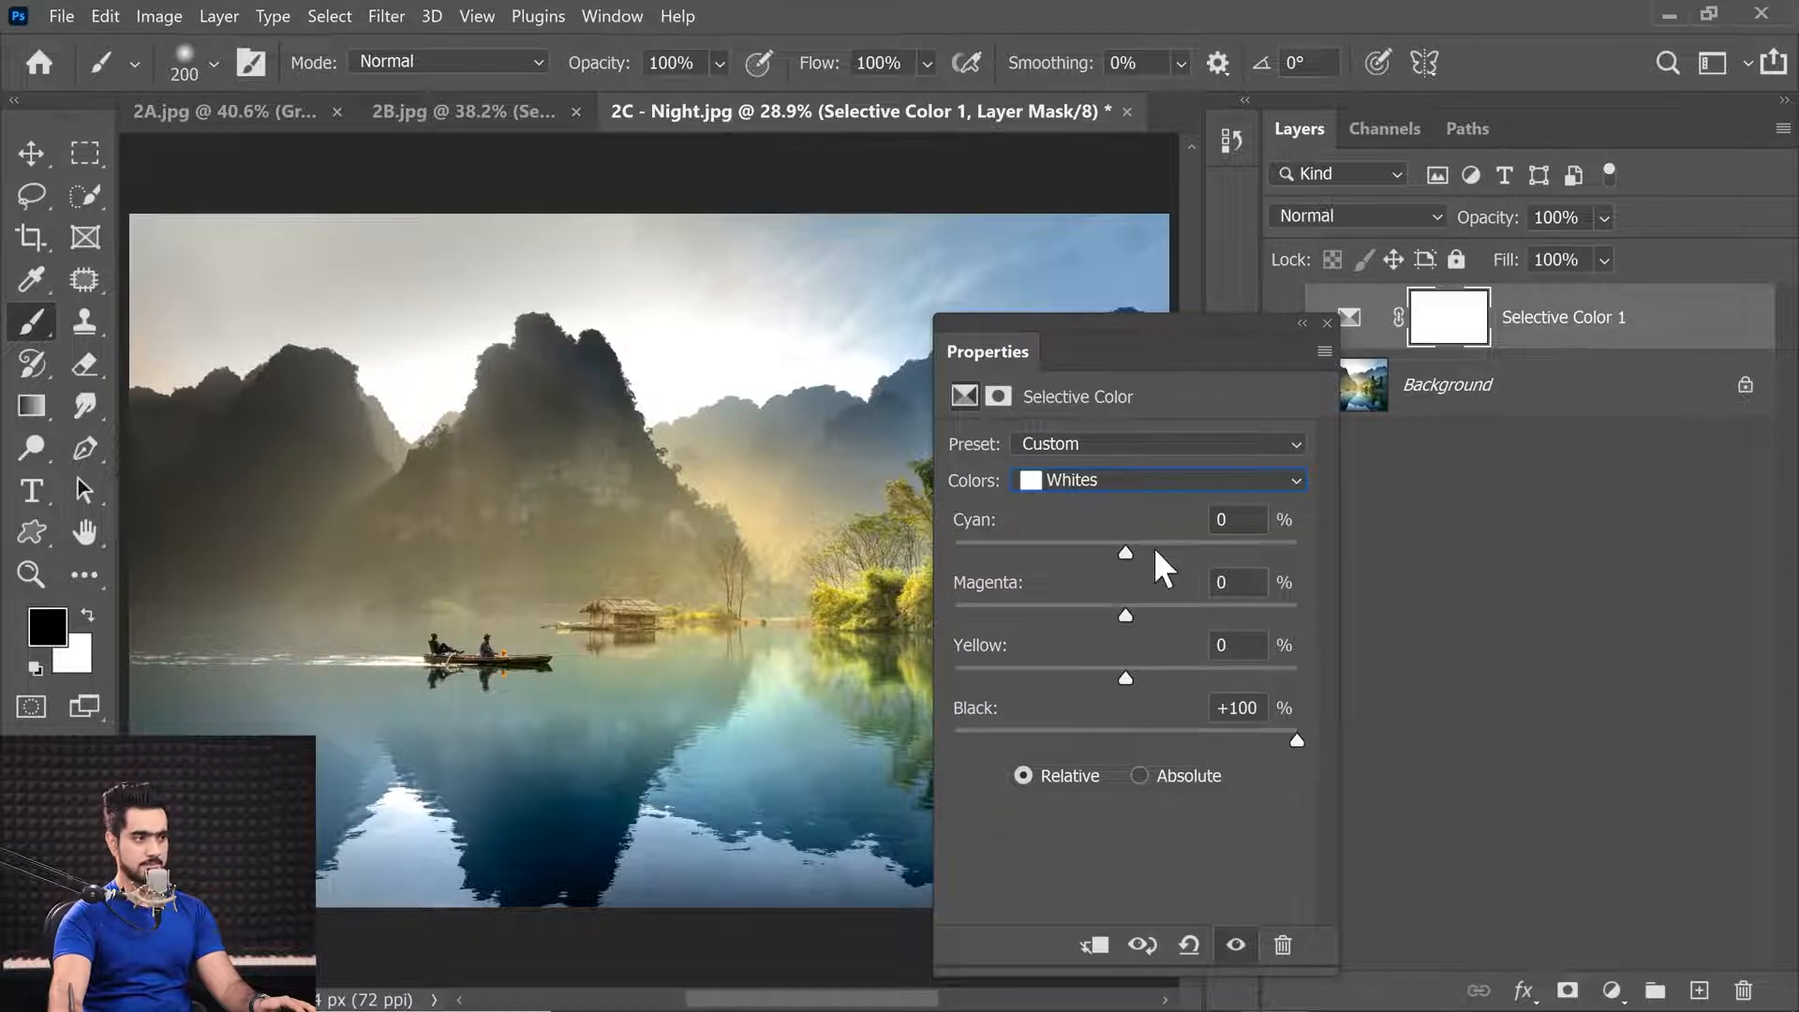
{"action": "left_click_drag", "start_coordinate": [1010, 353], "coordinate": [1086, 386]}
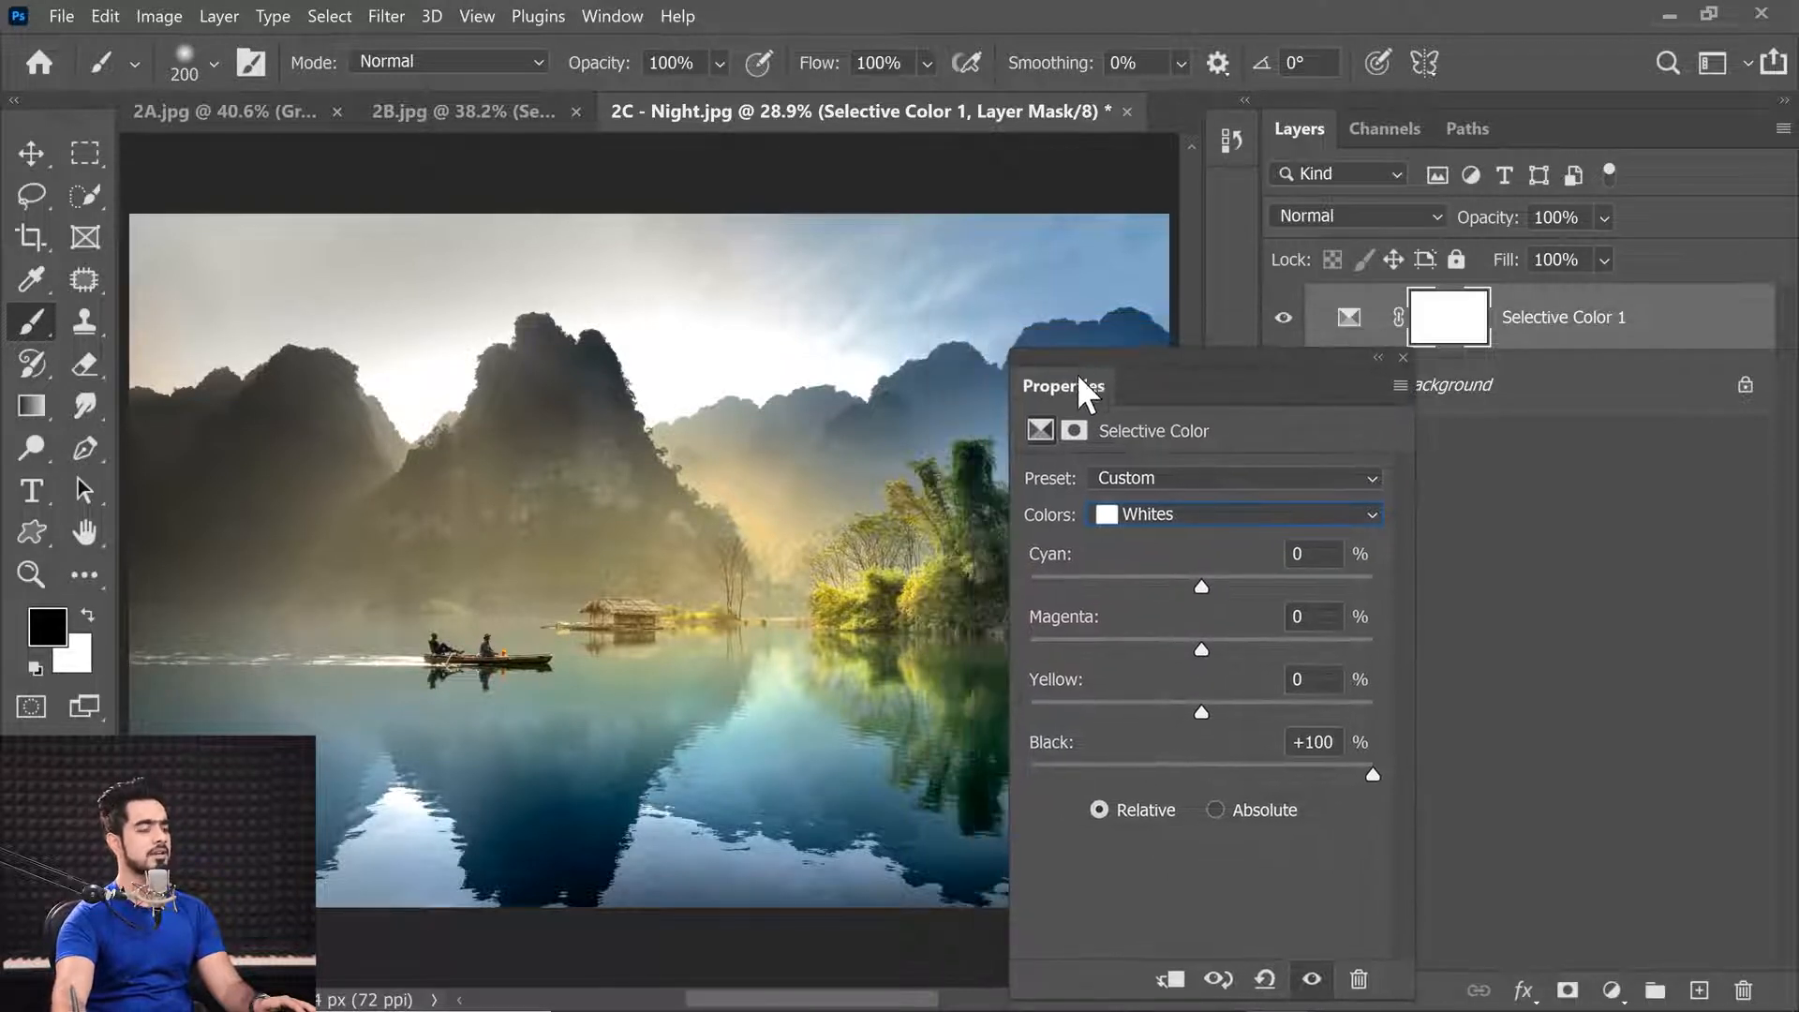
{"action": "left_click", "coordinate": [1204, 710]}
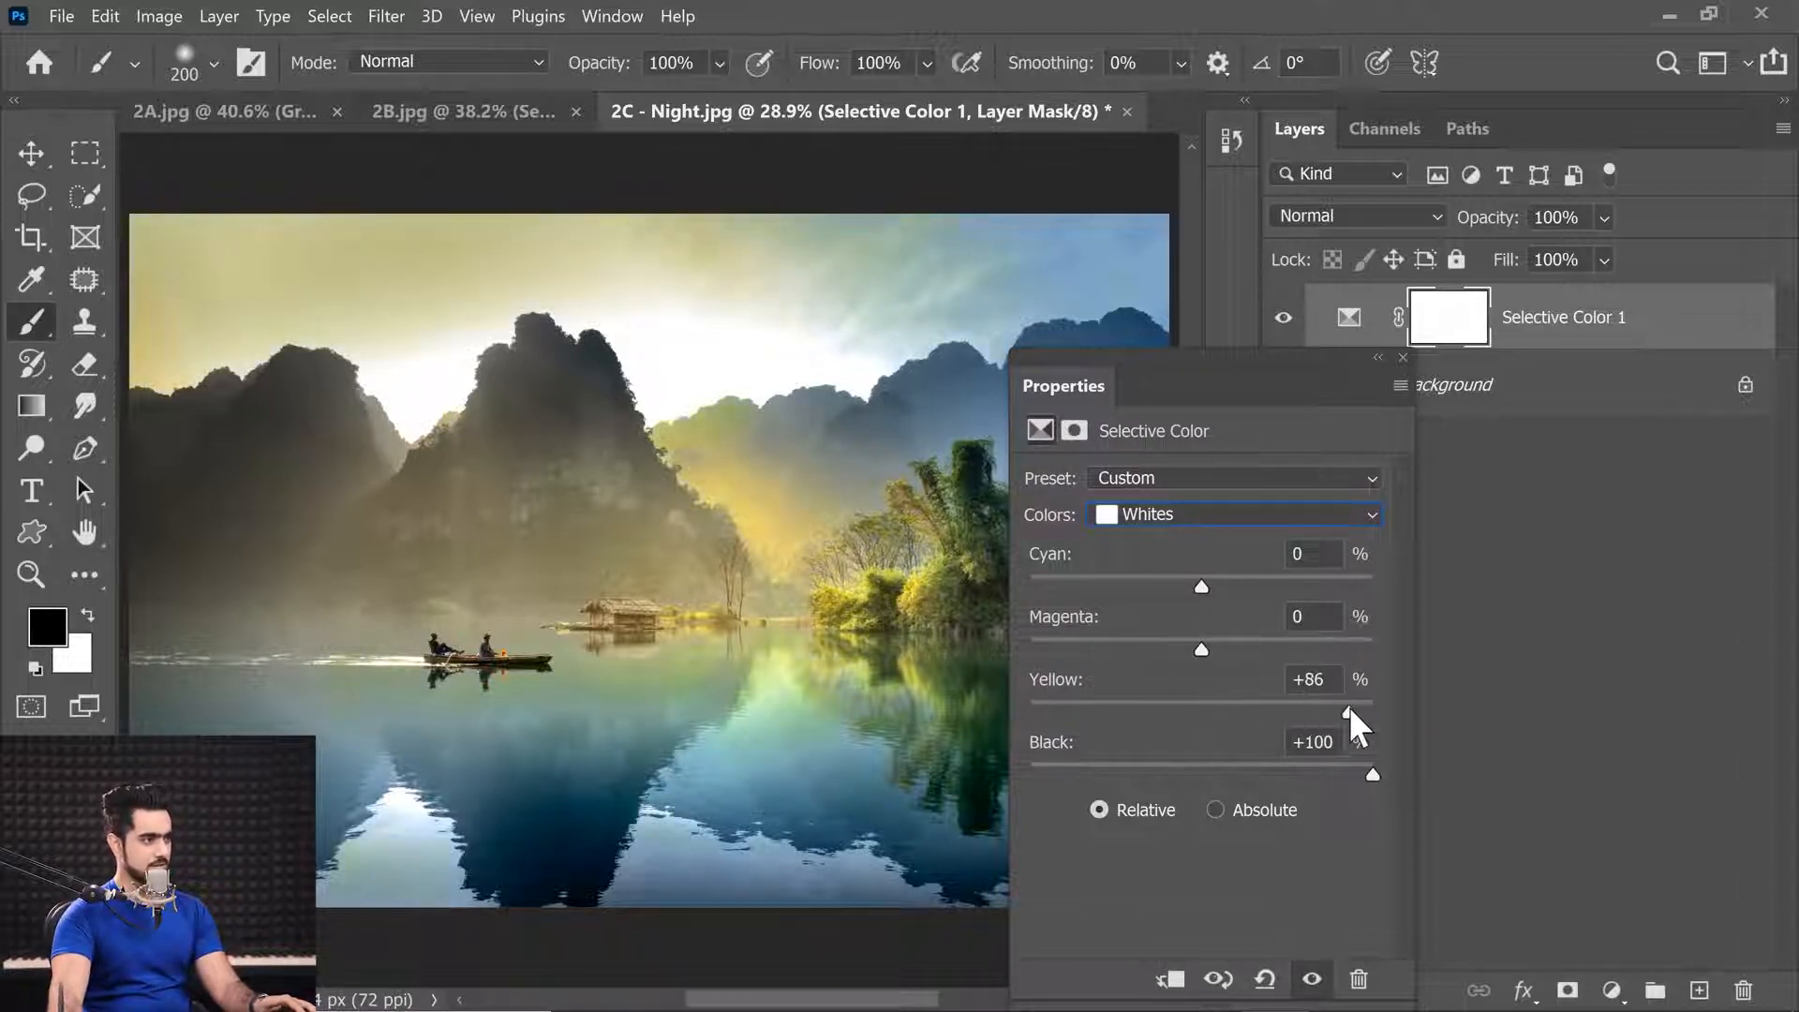
{"action": "left_click_drag", "start_coordinate": [1349, 712], "coordinate": [1312, 714]}
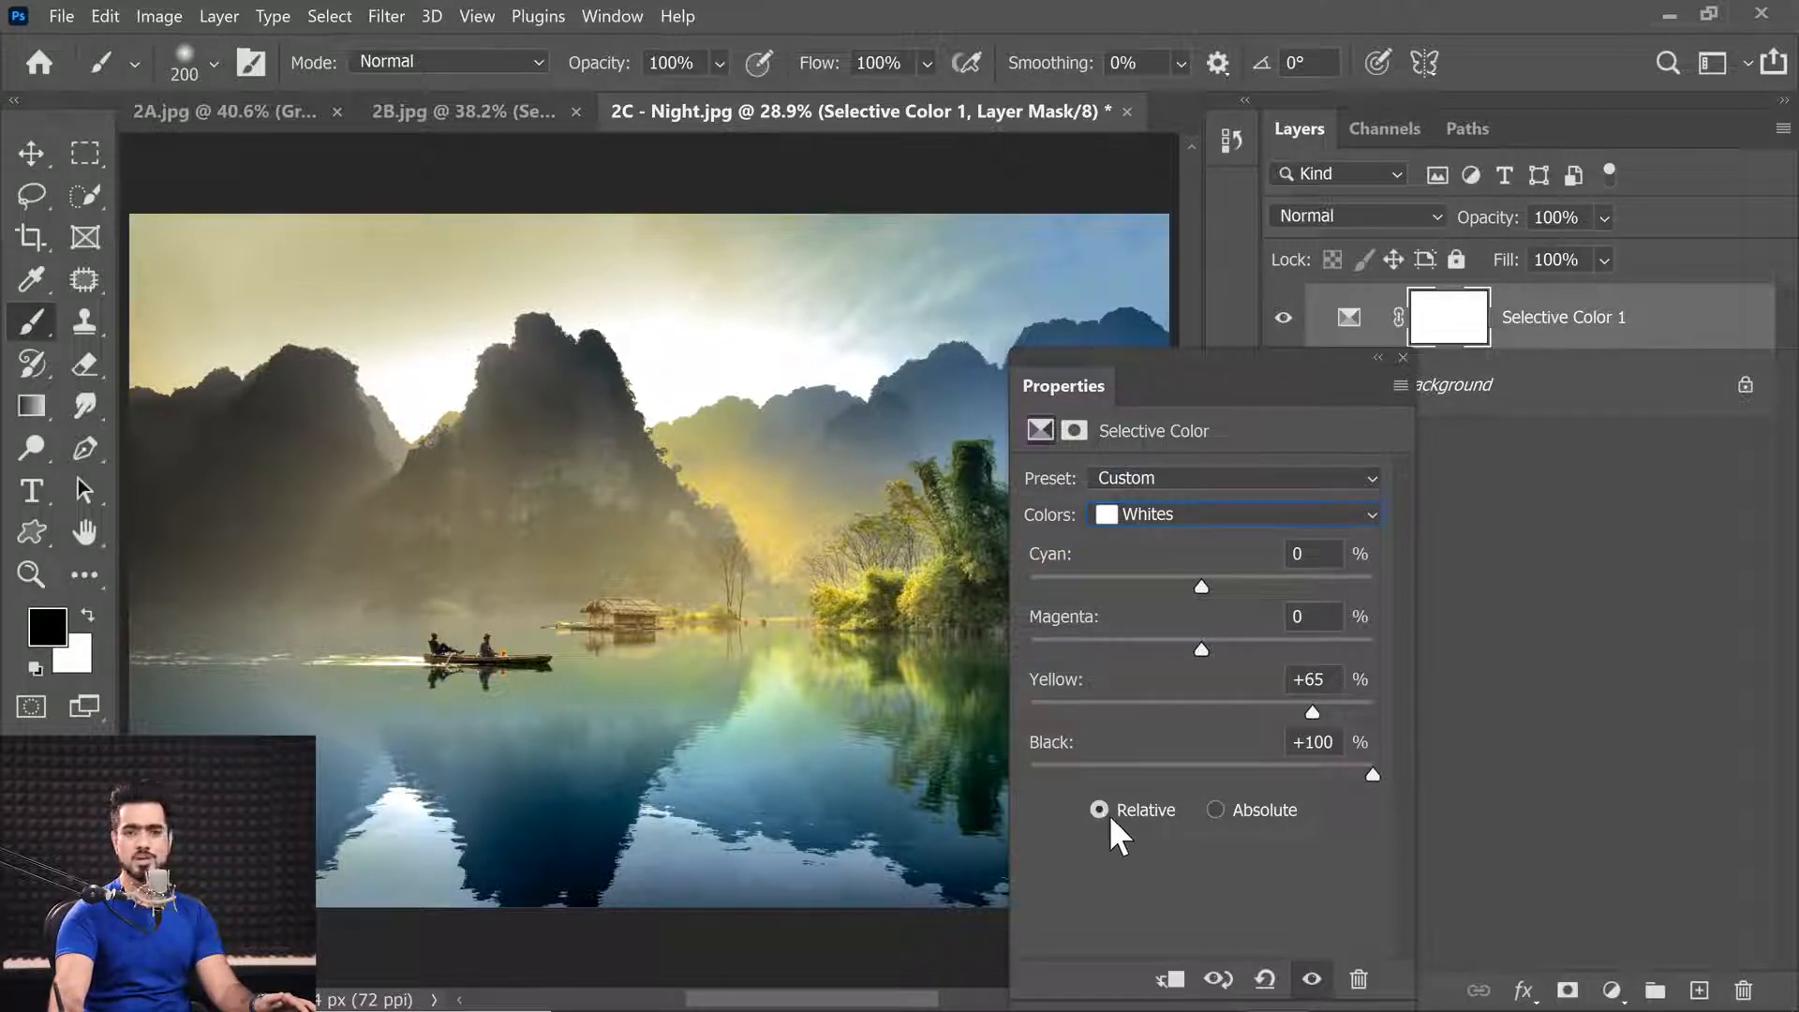
Step: Switch the Selective Color method to Absolute and reset all its color values to their defaults
{"action": "left_click", "coordinate": [1216, 808]}
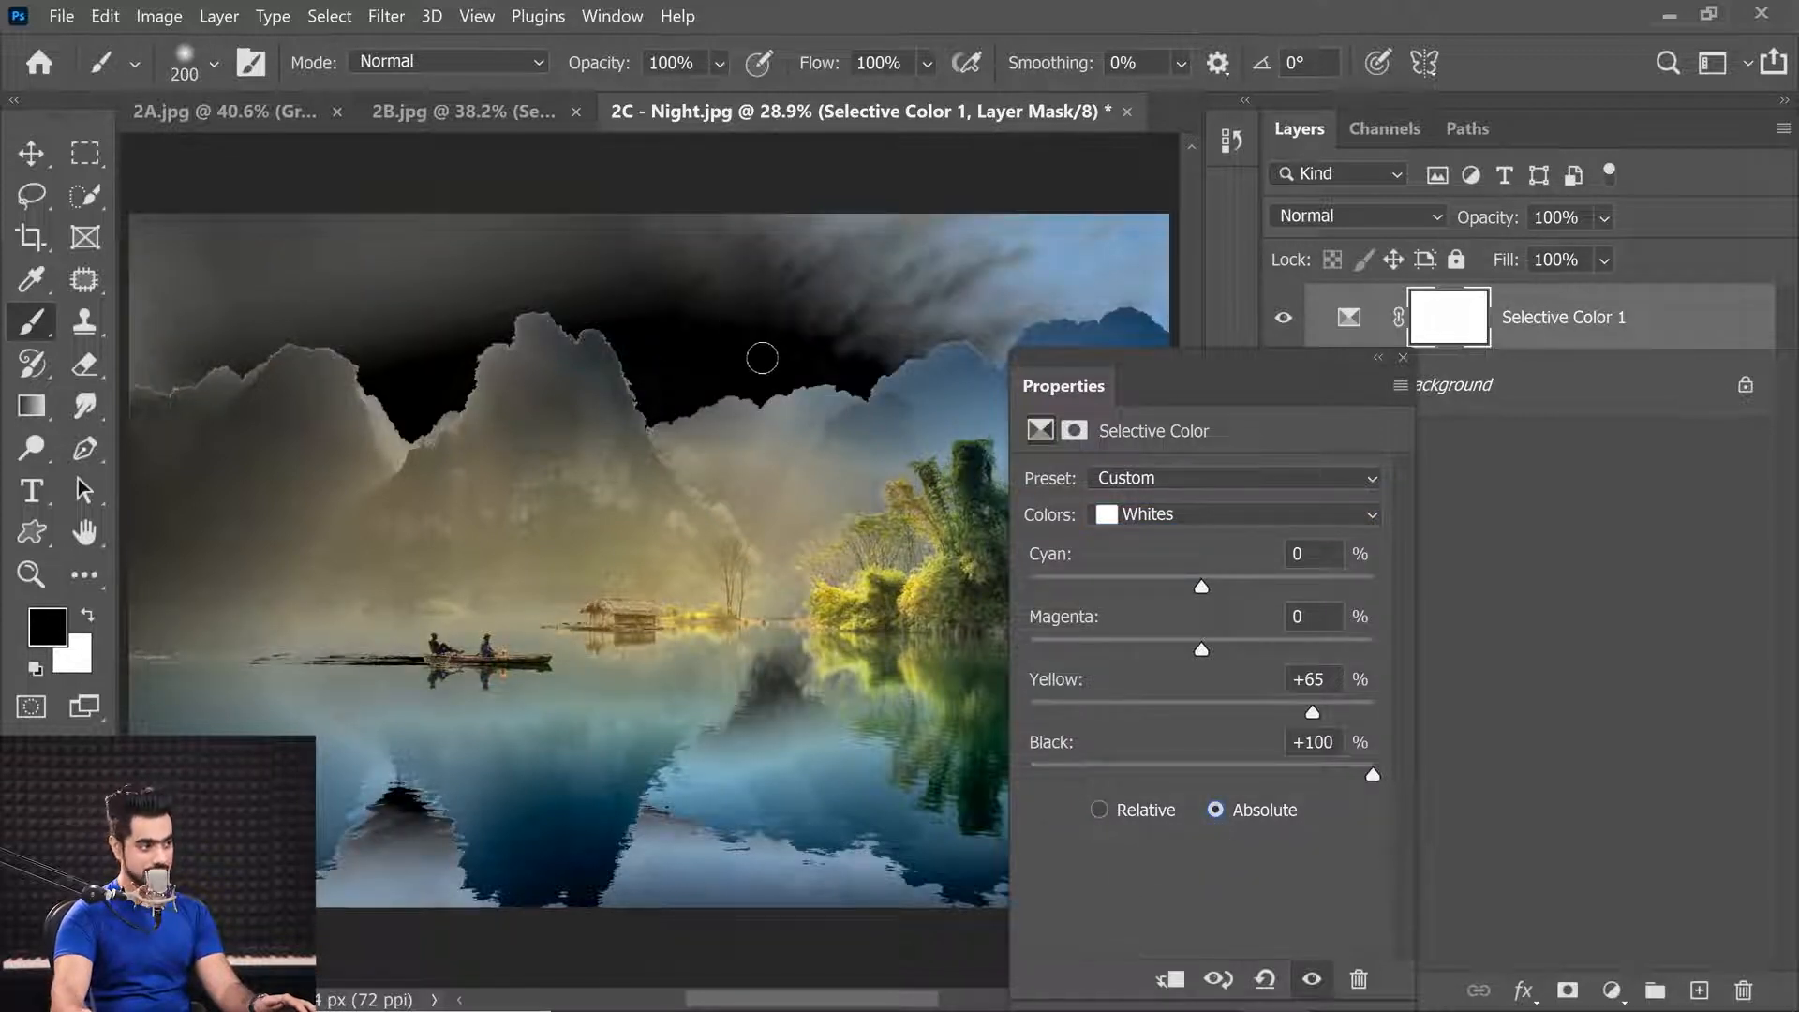
{"action": "left_click", "coordinate": [1196, 767]}
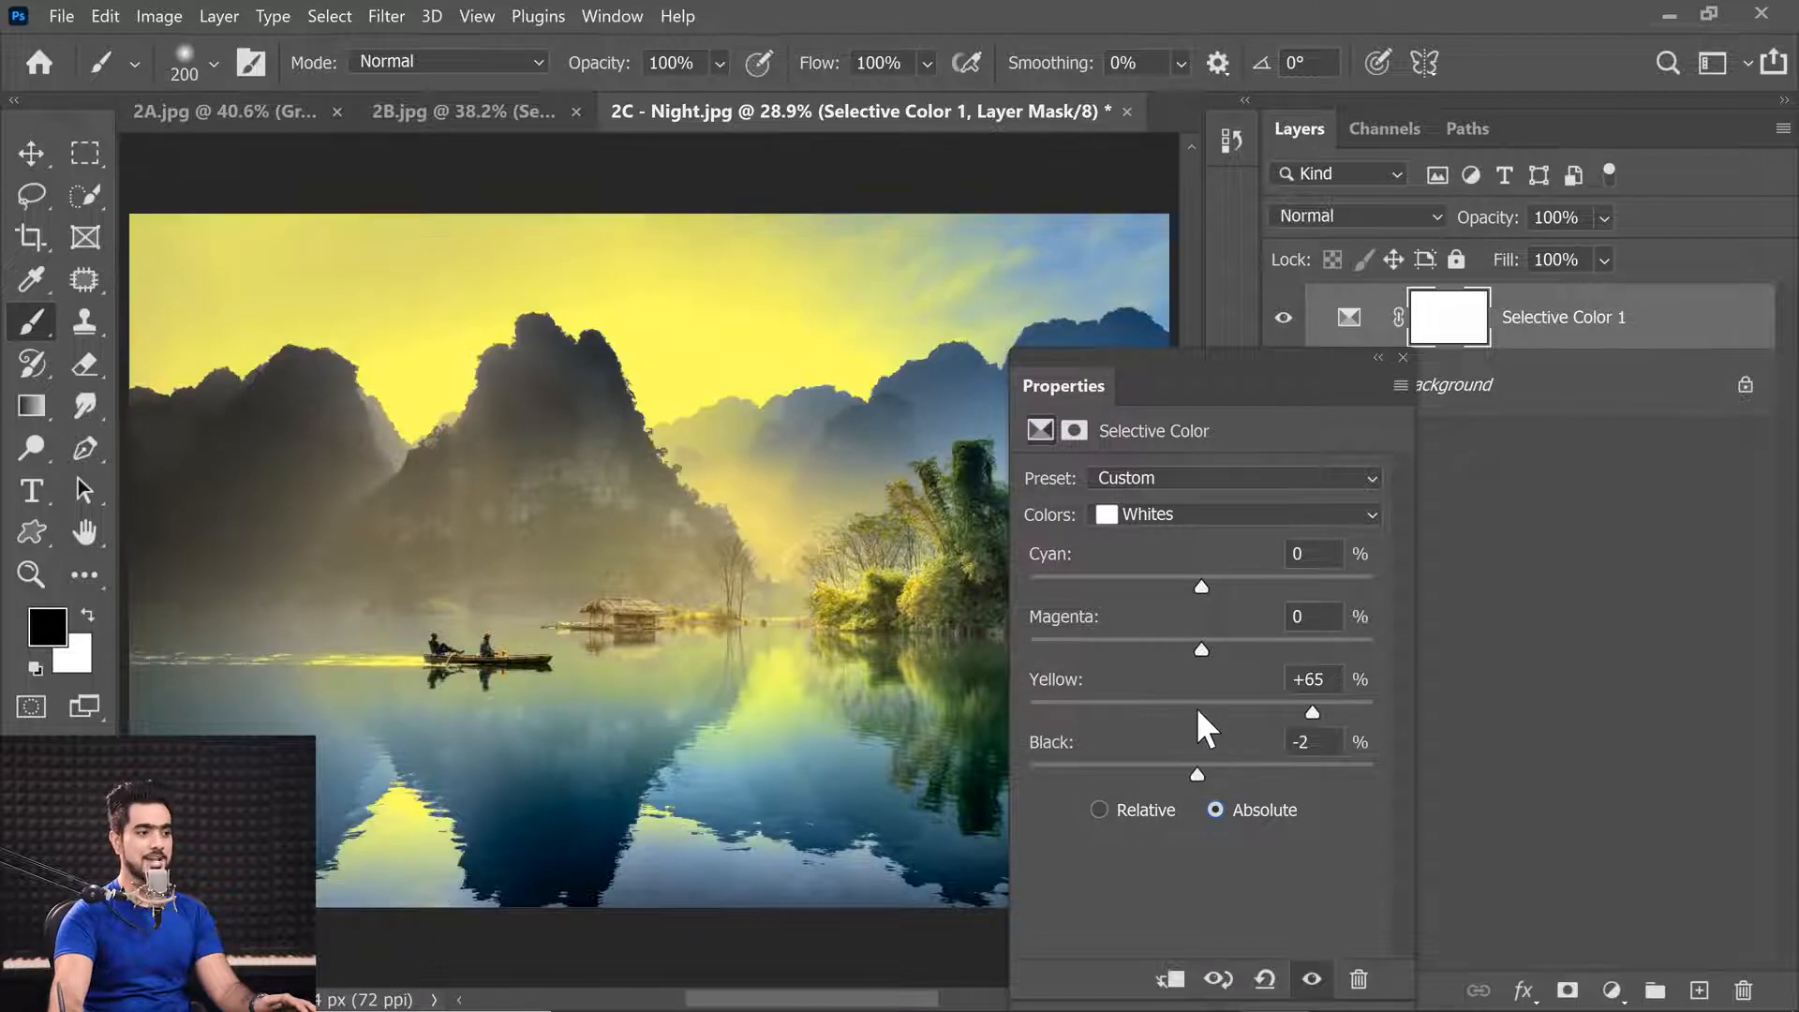
{"action": "left_click", "coordinate": [1195, 711]}
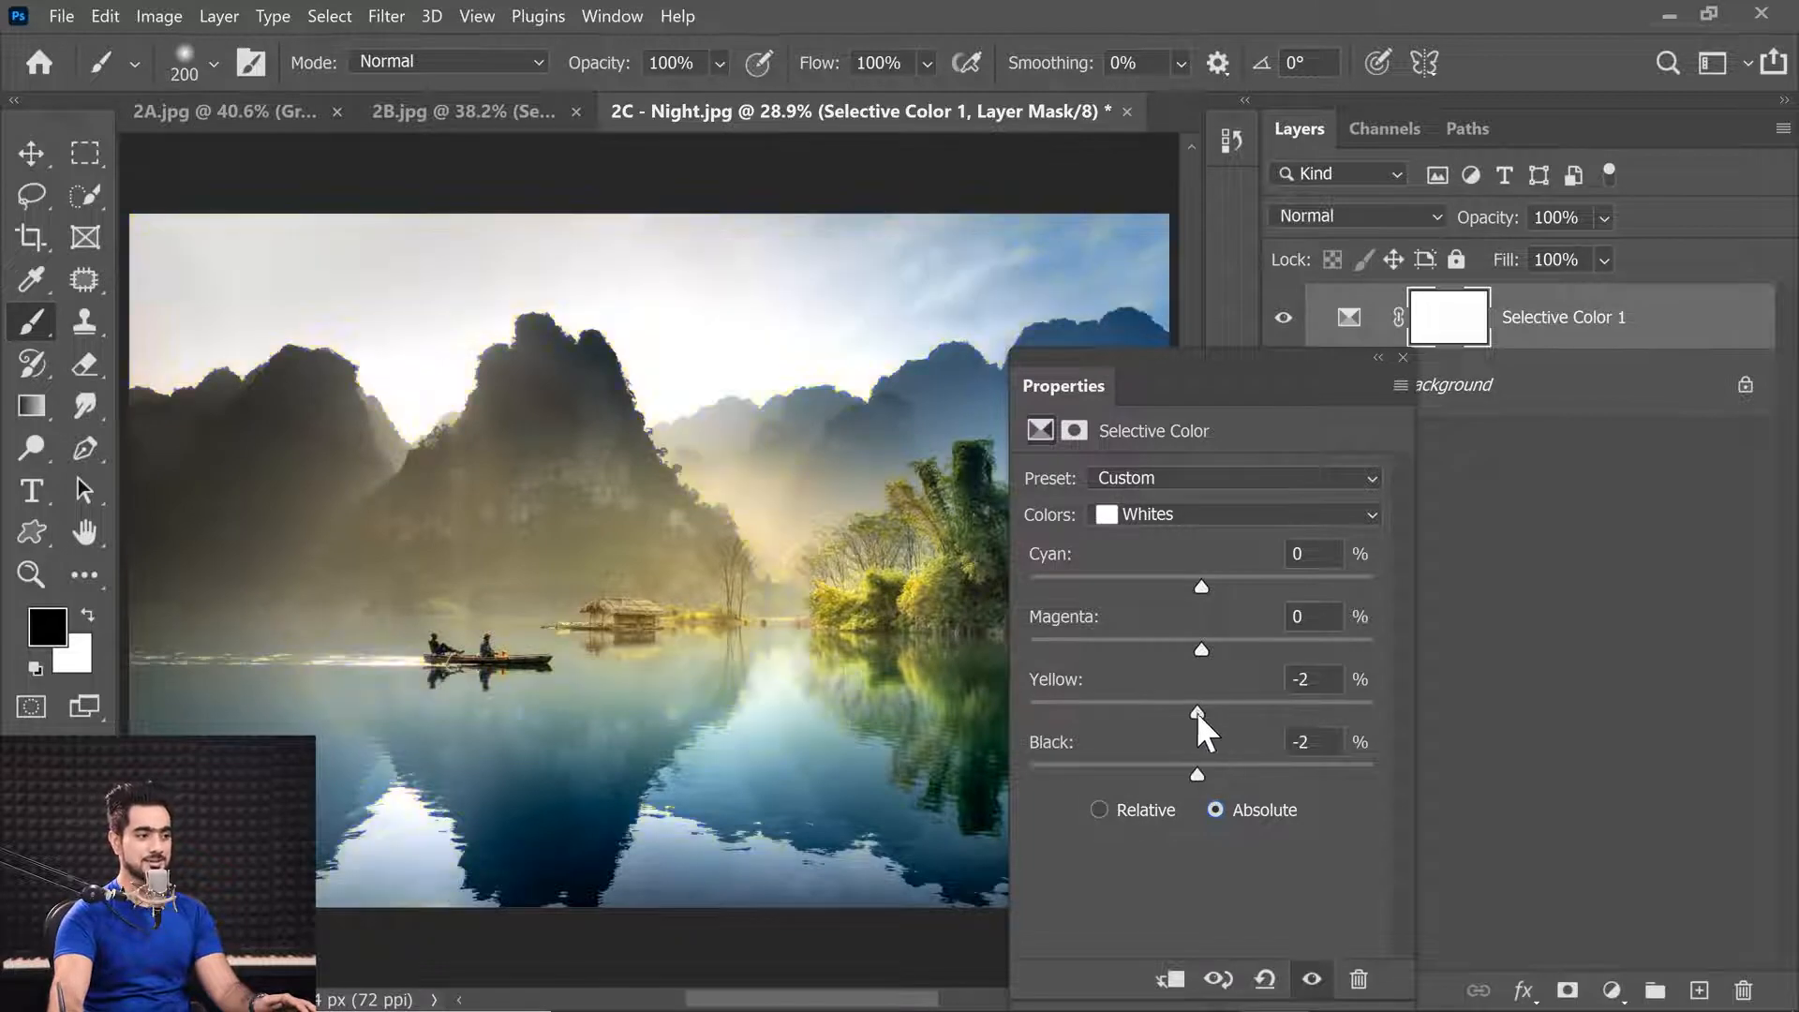
{"action": "left_click", "coordinate": [1265, 979]}
Step: For the Whites range, set Yellow to +44% and Black to 0%
{"action": "left_click", "coordinate": [1228, 514]}
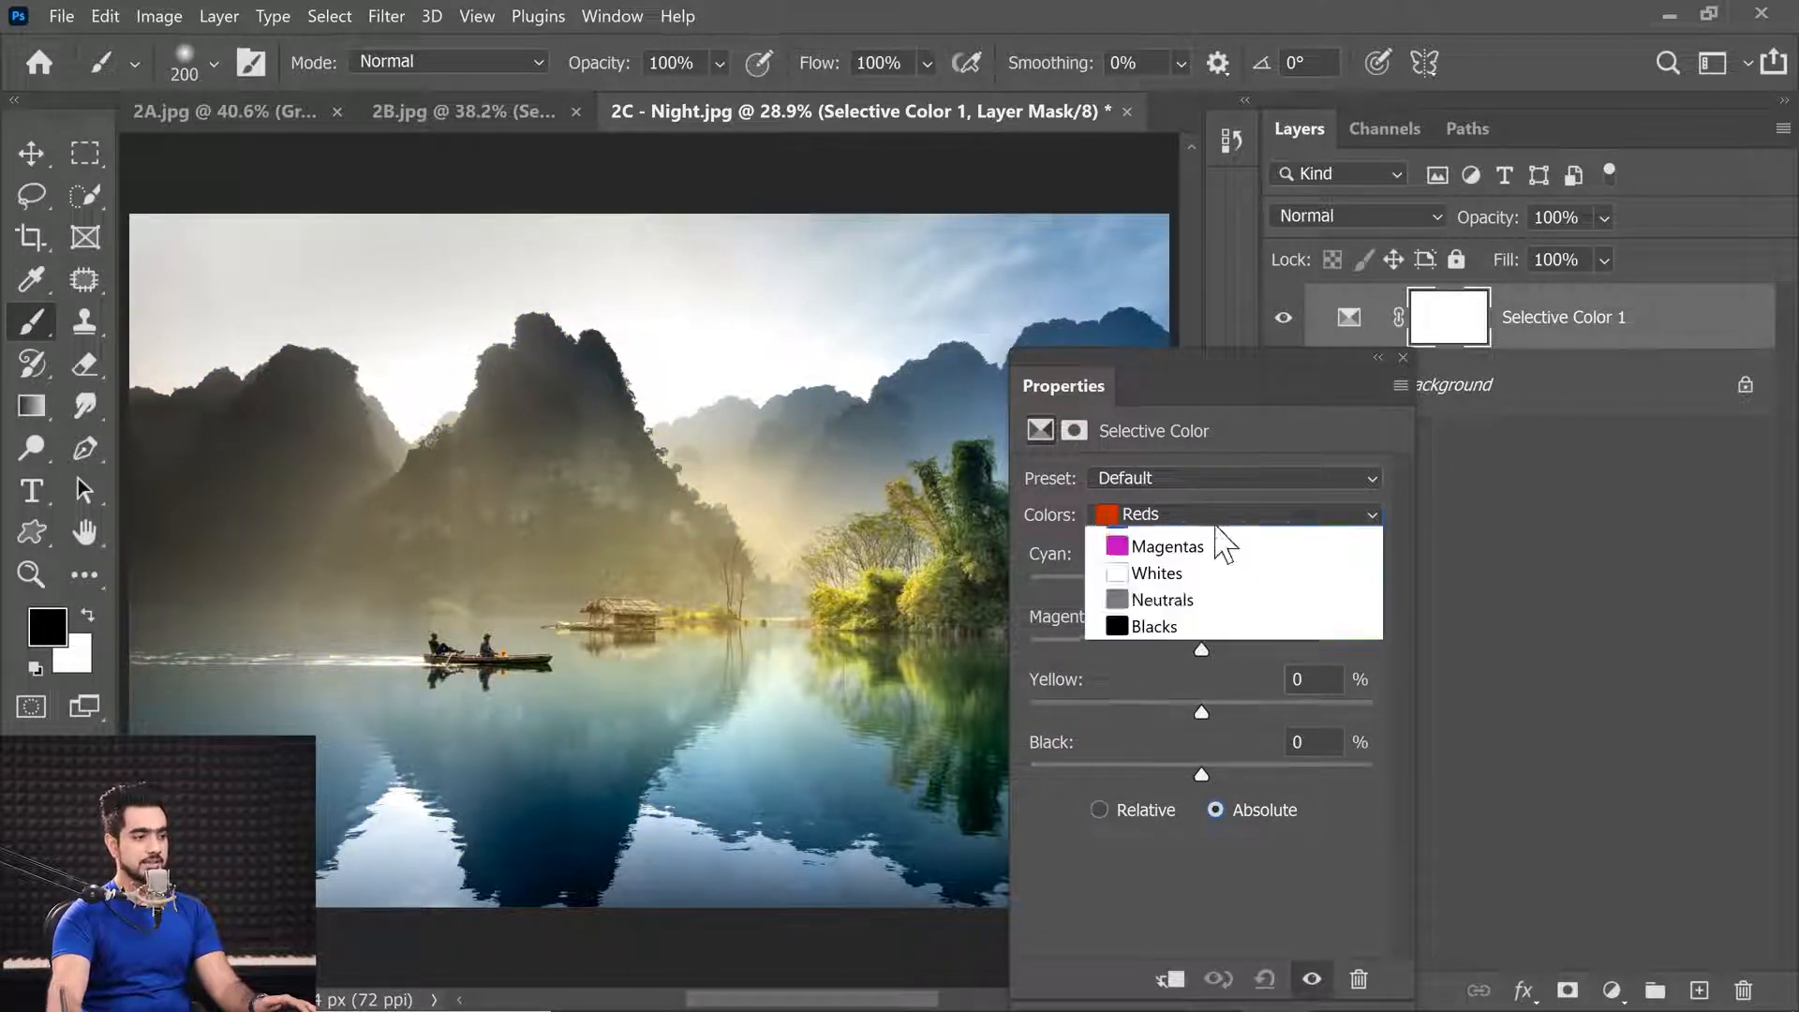
{"action": "left_click", "coordinate": [1171, 754]}
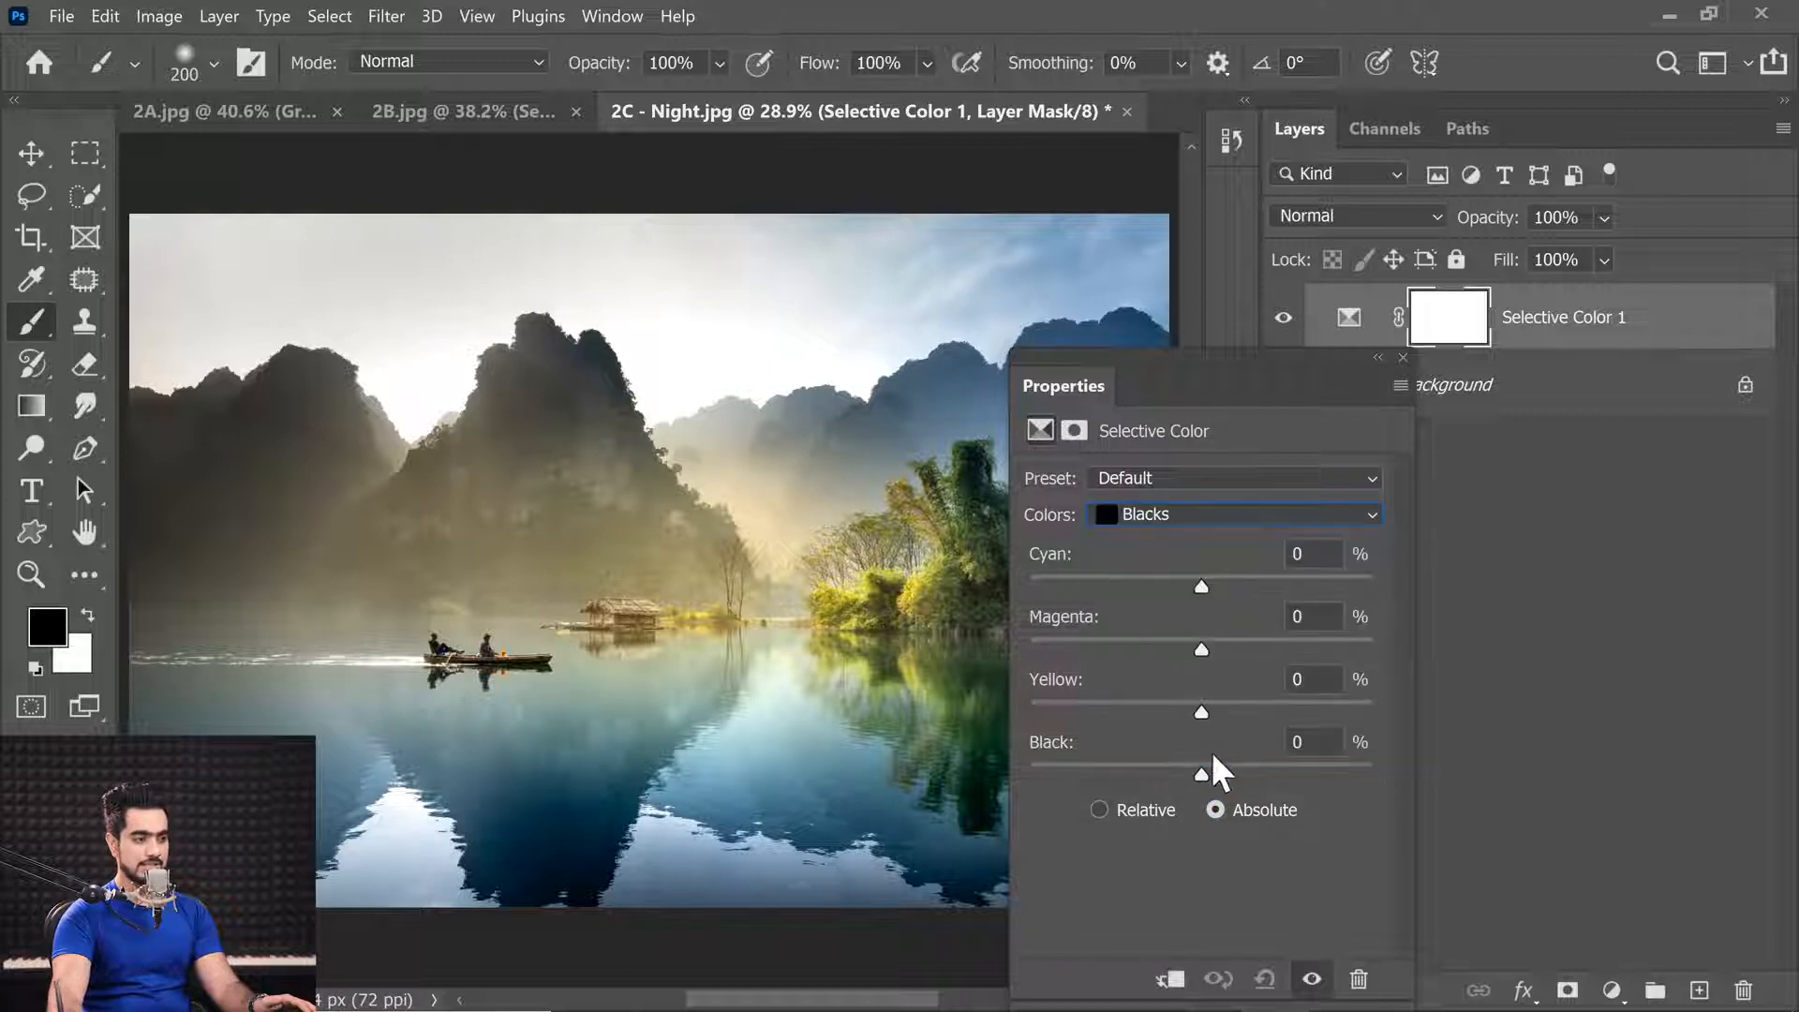
{"action": "left_click", "coordinate": [1184, 514]}
{"action": "left_click", "coordinate": [1201, 701]}
{"action": "left_click_drag", "start_coordinate": [1214, 714], "coordinate": [1277, 708]}
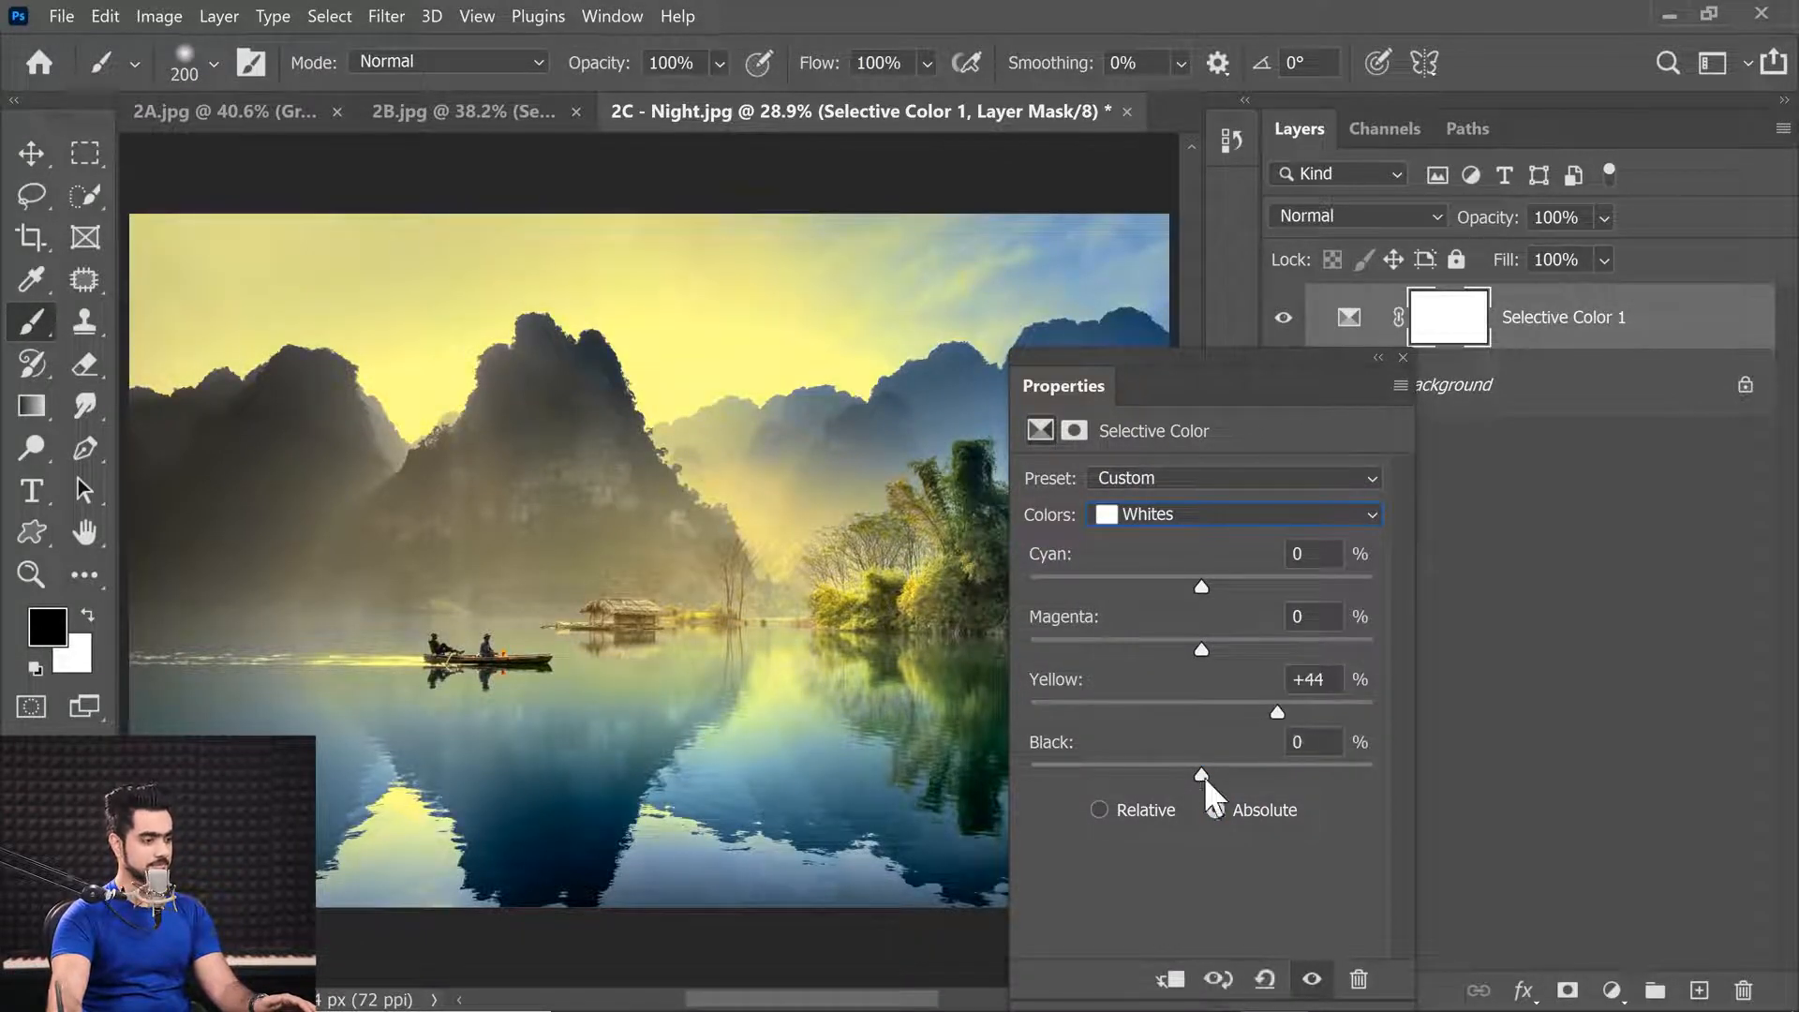
{"action": "mouse_move", "coordinate": [1205, 775]}
{"action": "left_mouse_down"}
{"action": "mouse_move", "coordinate": [1246, 766]}
{"action": "mouse_move", "coordinate": [1190, 773]}
{"action": "left_mouse_up"}
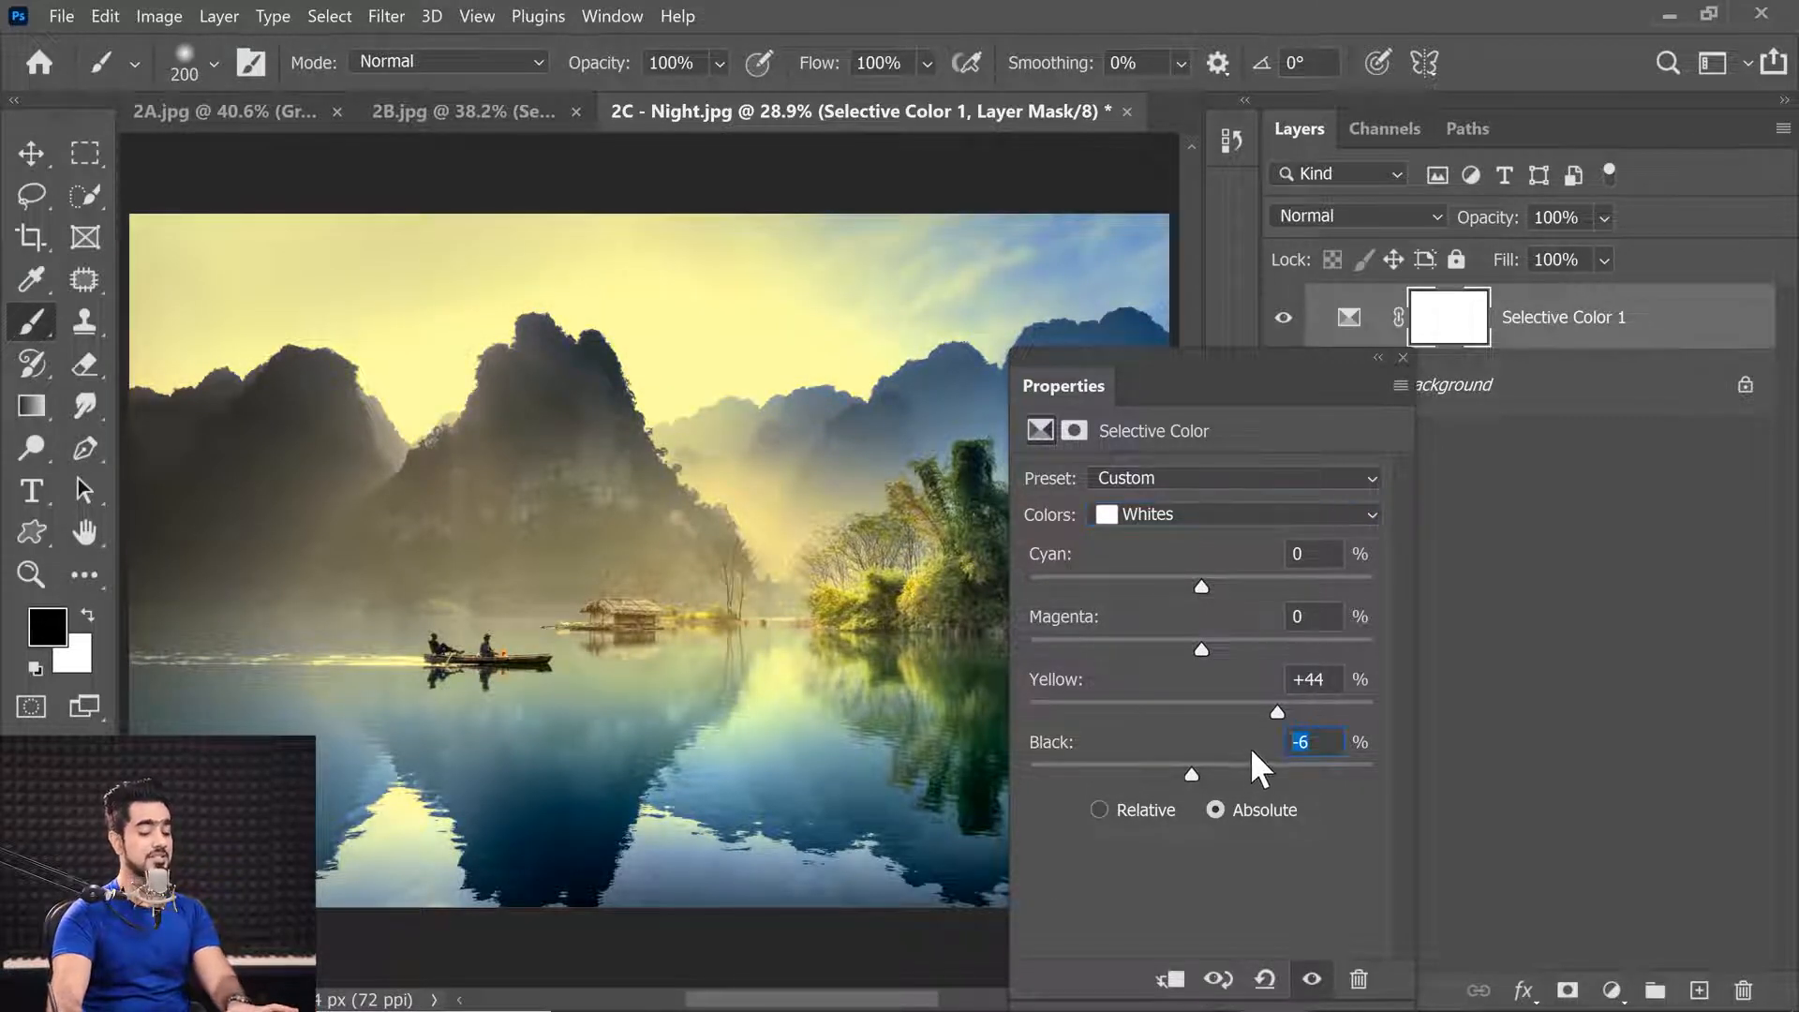
{"action": "type", "text": "0"}
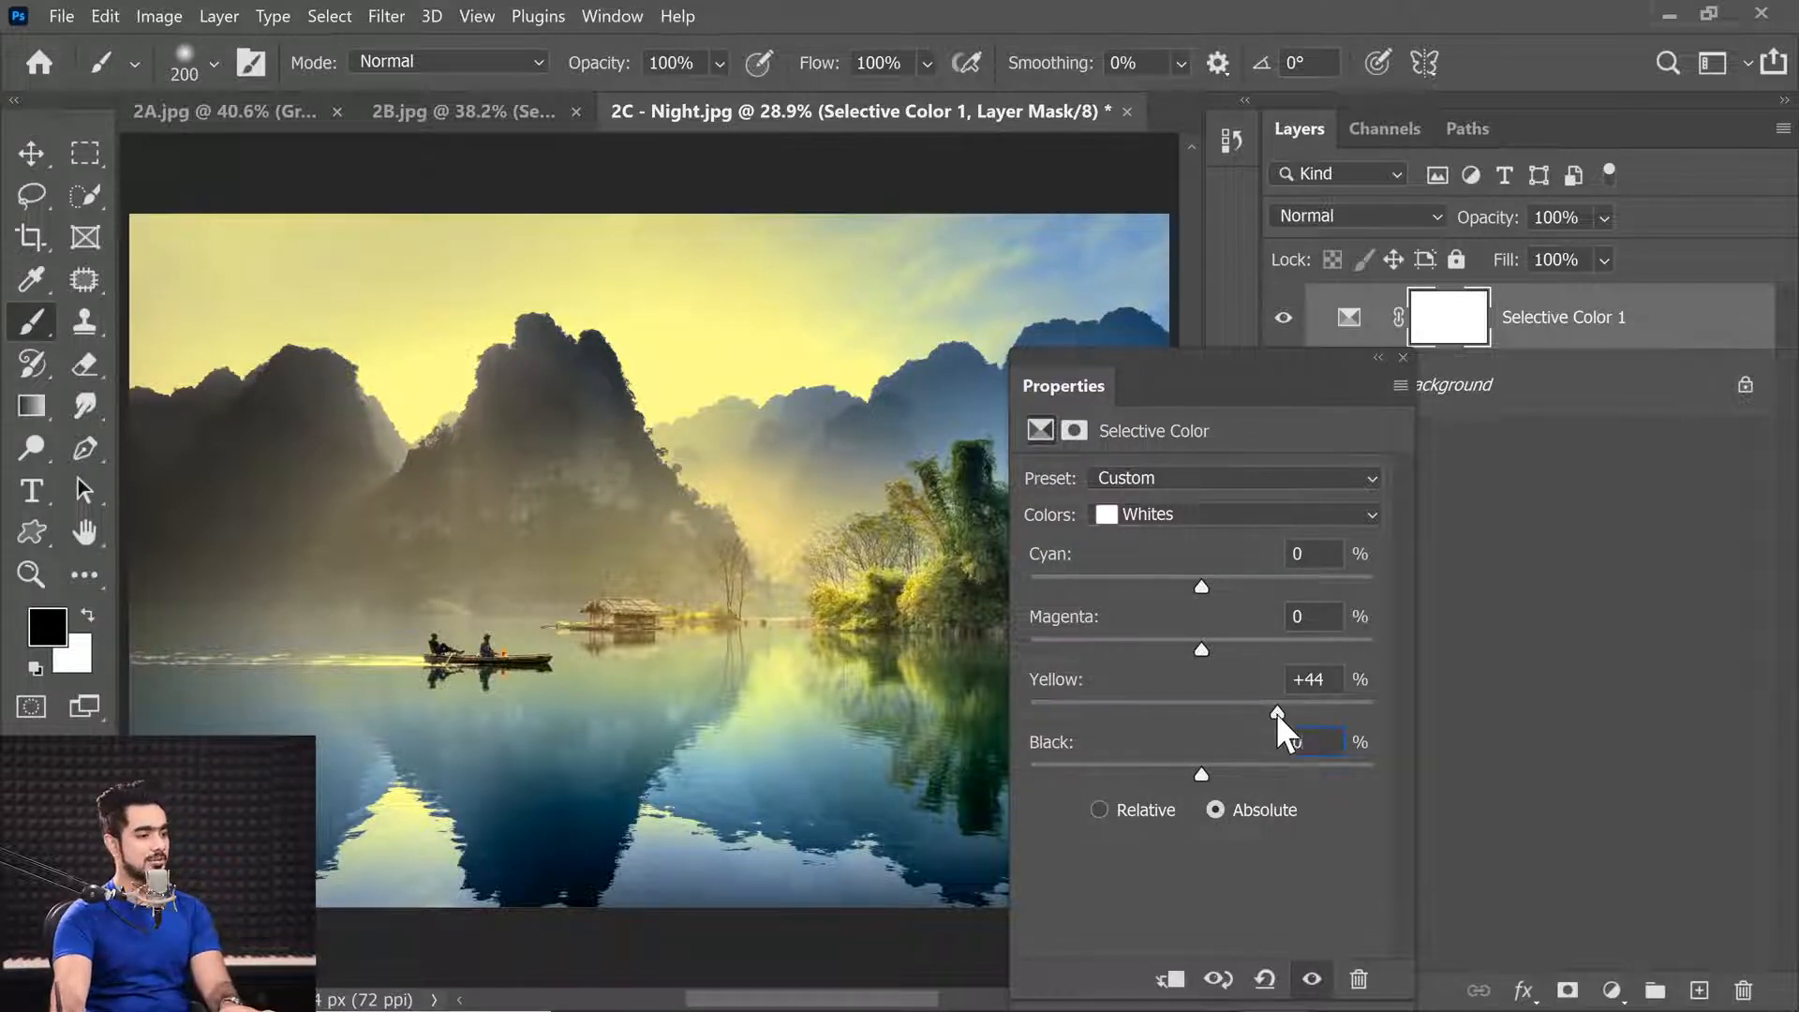
Step: Fine-tune the Whites to a warm orange with Yellow +46%, Magenta +19% and Cyan -22%
{"action": "mouse_move", "coordinate": [1276, 712]}
{"action": "left_mouse_down"}
{"action": "mouse_move", "coordinate": [1195, 714]}
{"action": "mouse_move", "coordinate": [1283, 730]}
{"action": "left_mouse_up"}
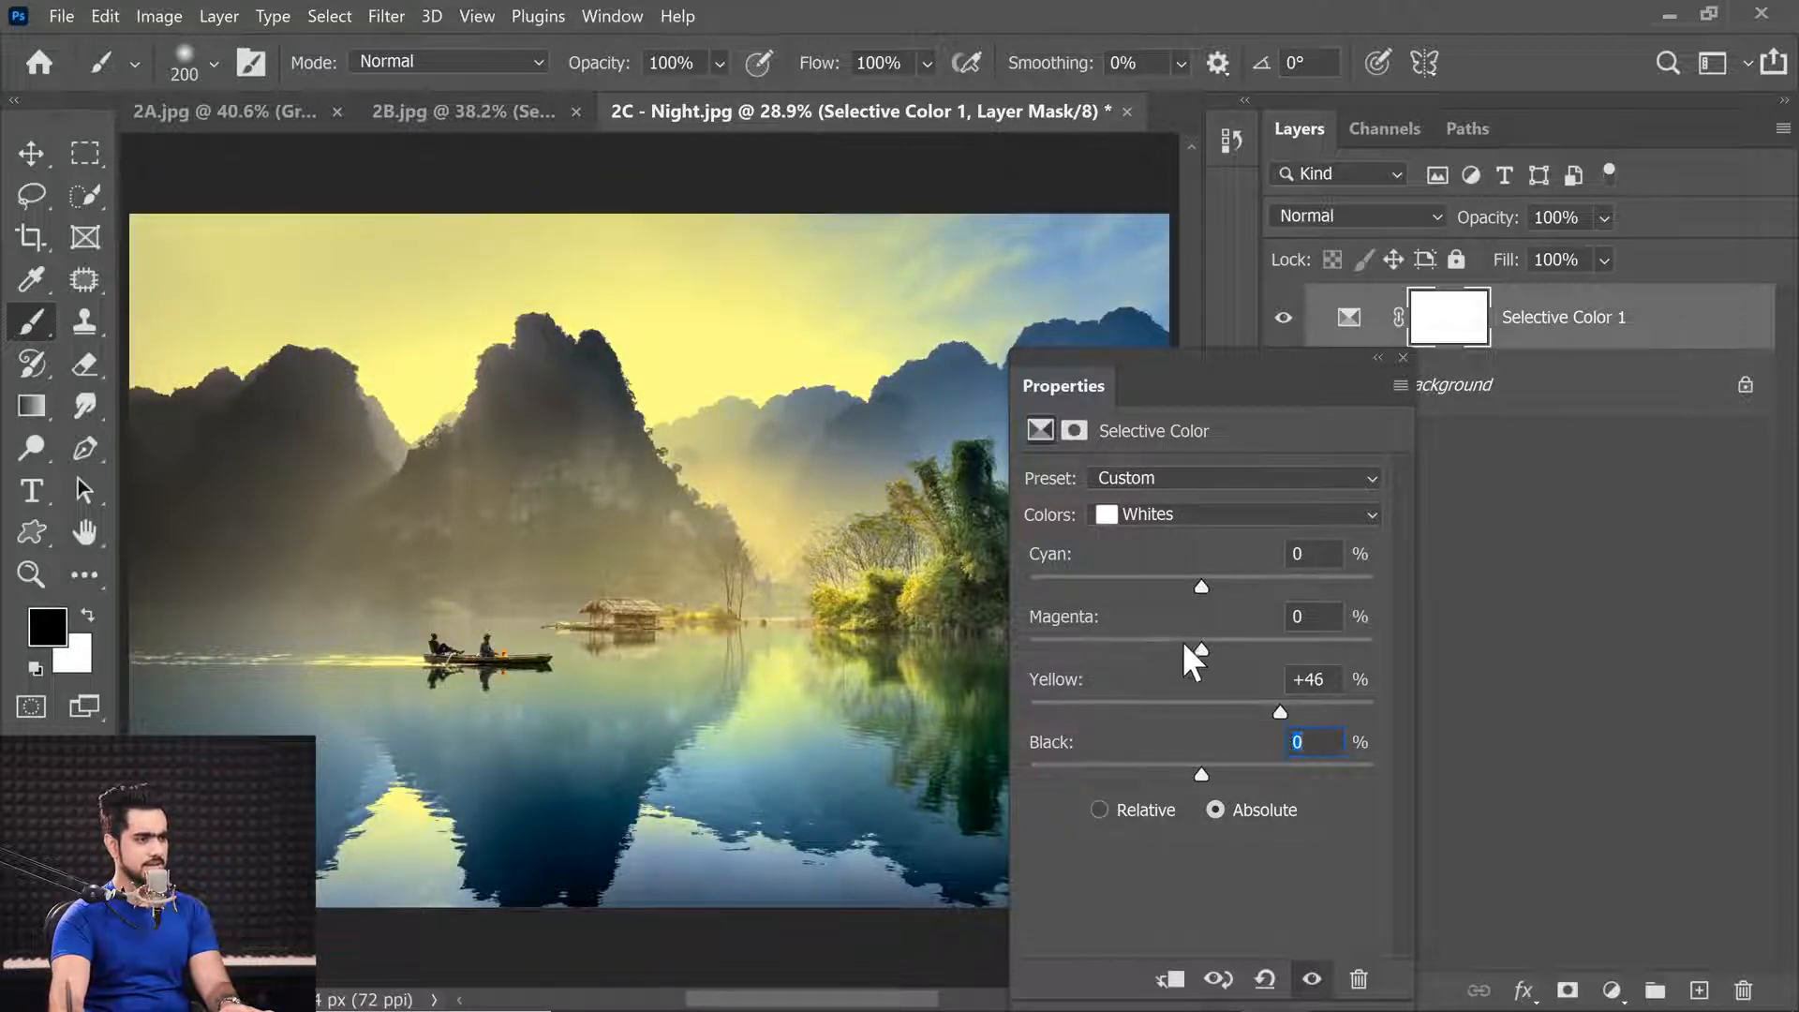
{"action": "left_click_drag", "start_coordinate": [1201, 648], "coordinate": [1233, 654]}
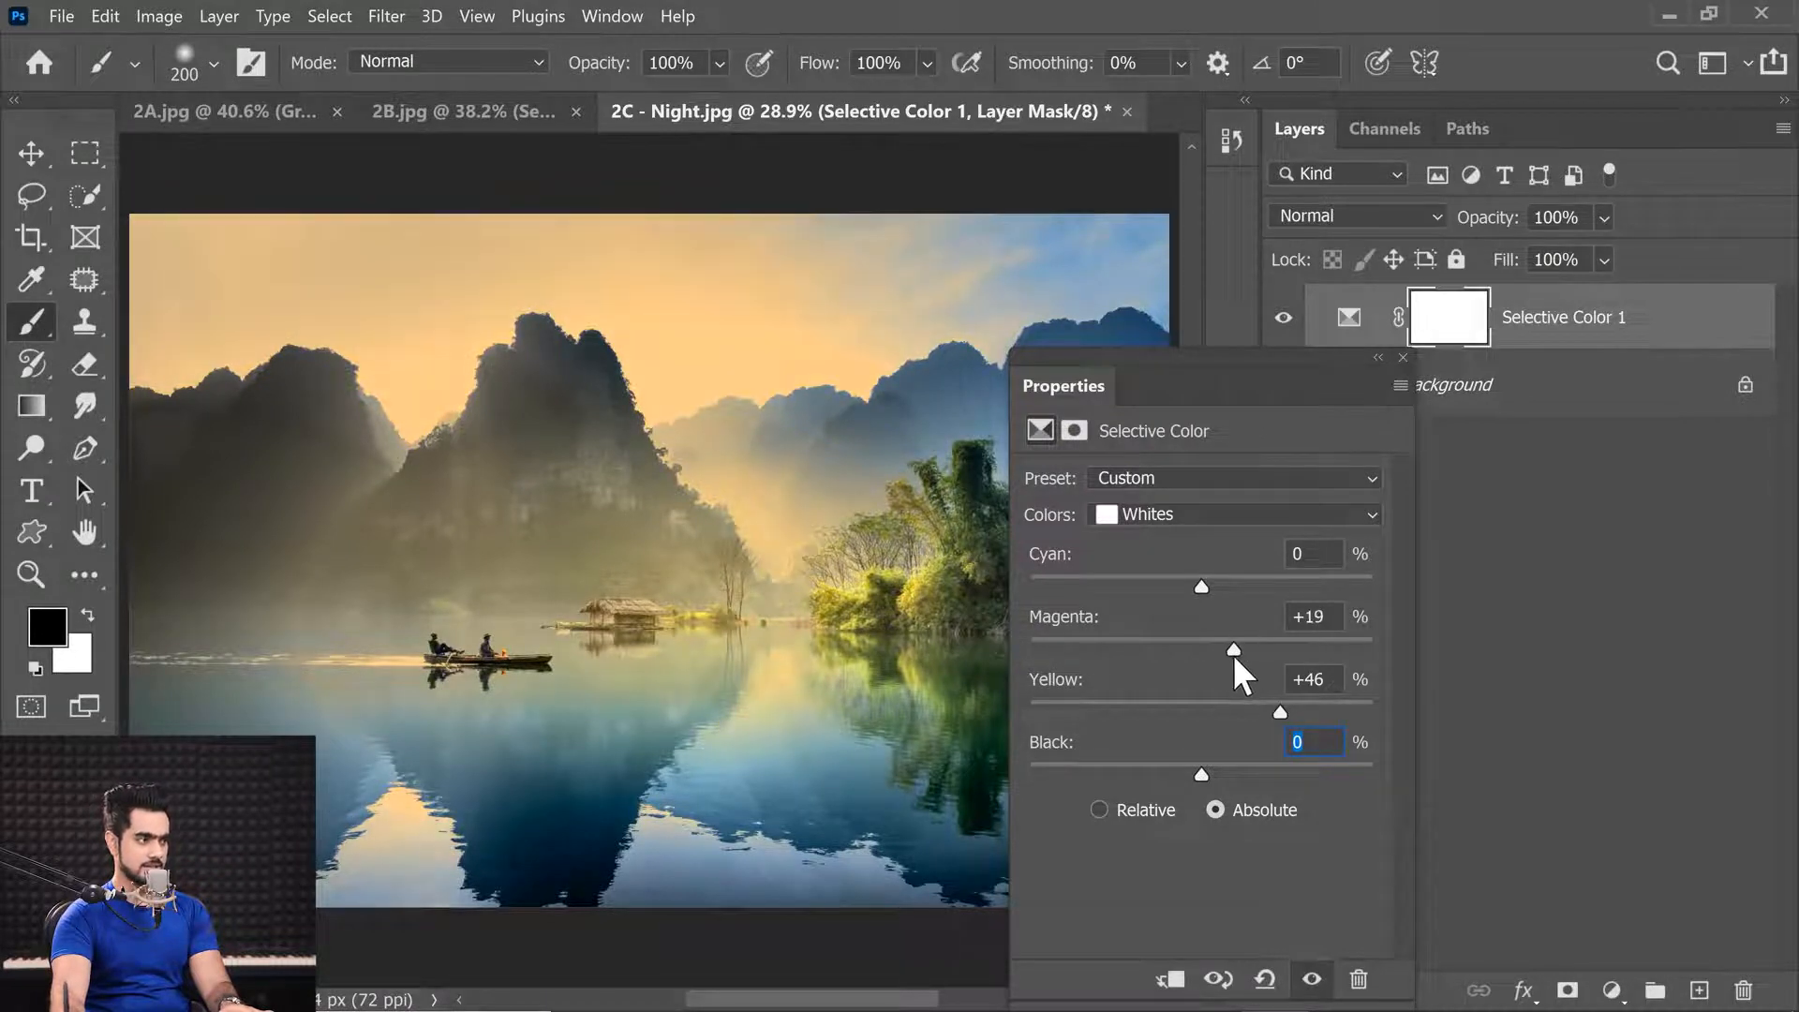
{"action": "left_click_drag", "start_coordinate": [1200, 583], "coordinate": [1167, 604]}
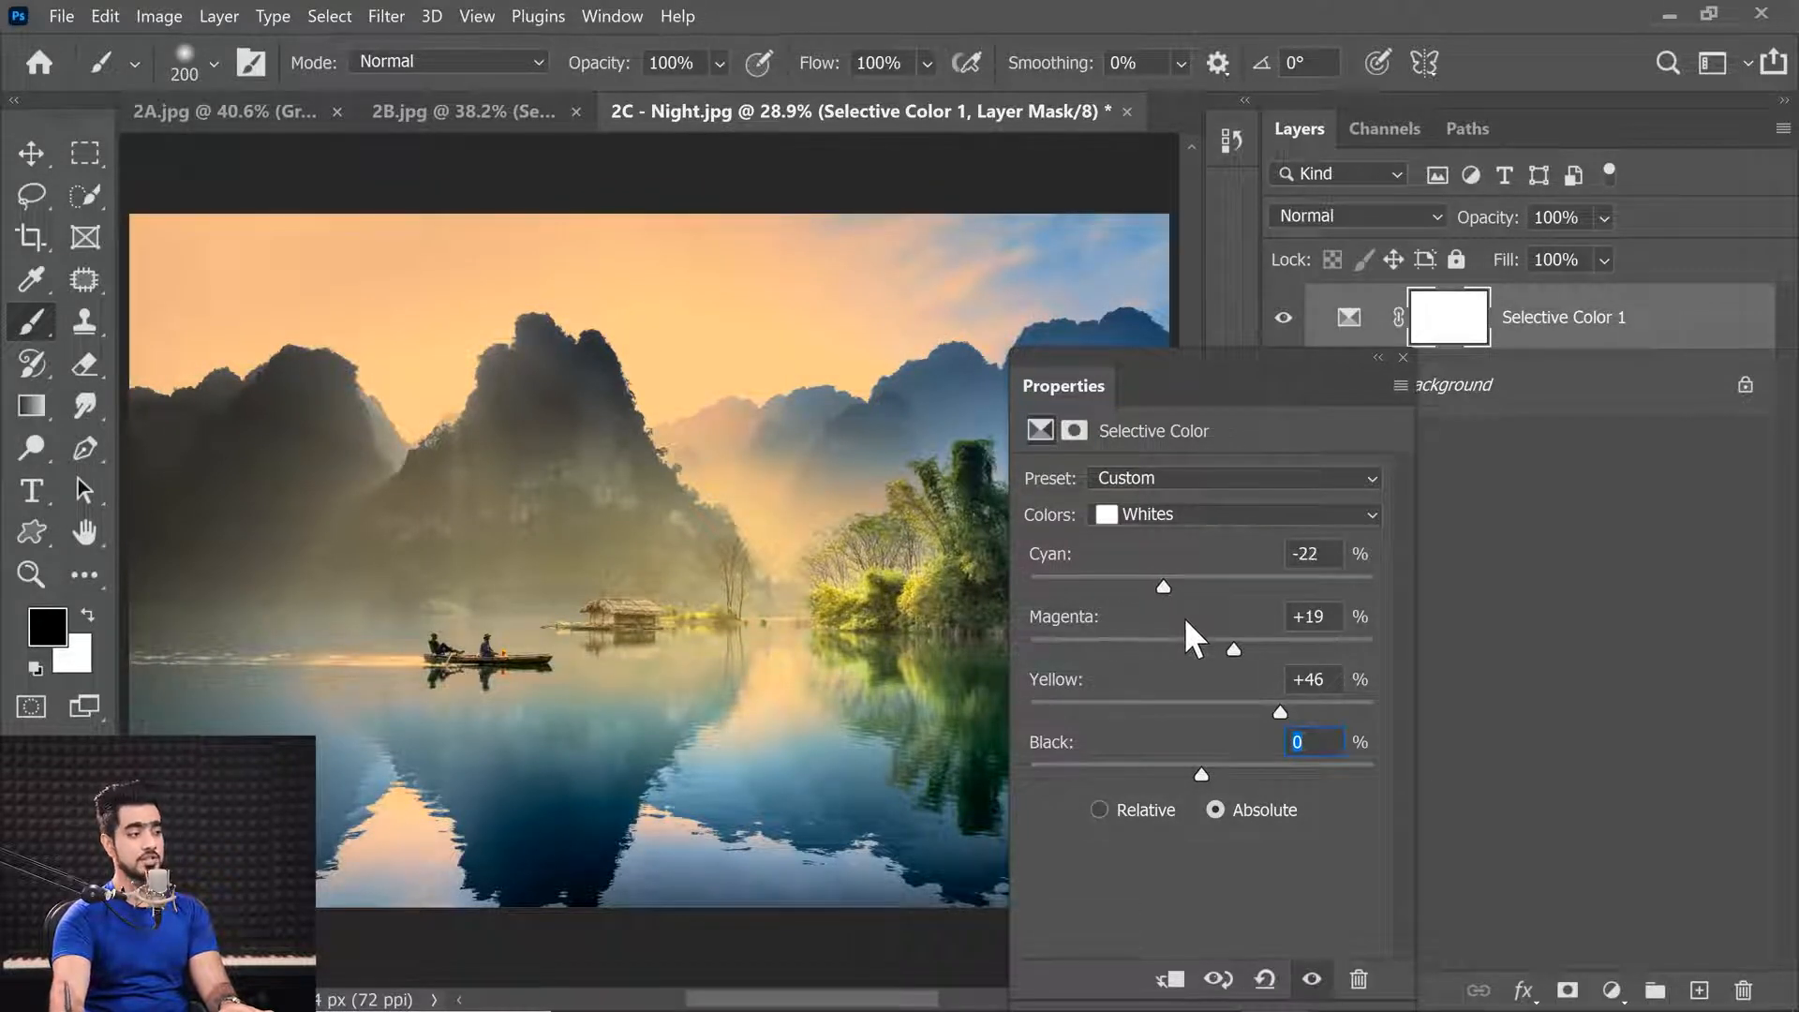
Step: Darken the Neutrals range by setting its Black to +30%
{"action": "left_click", "coordinate": [1175, 514]}
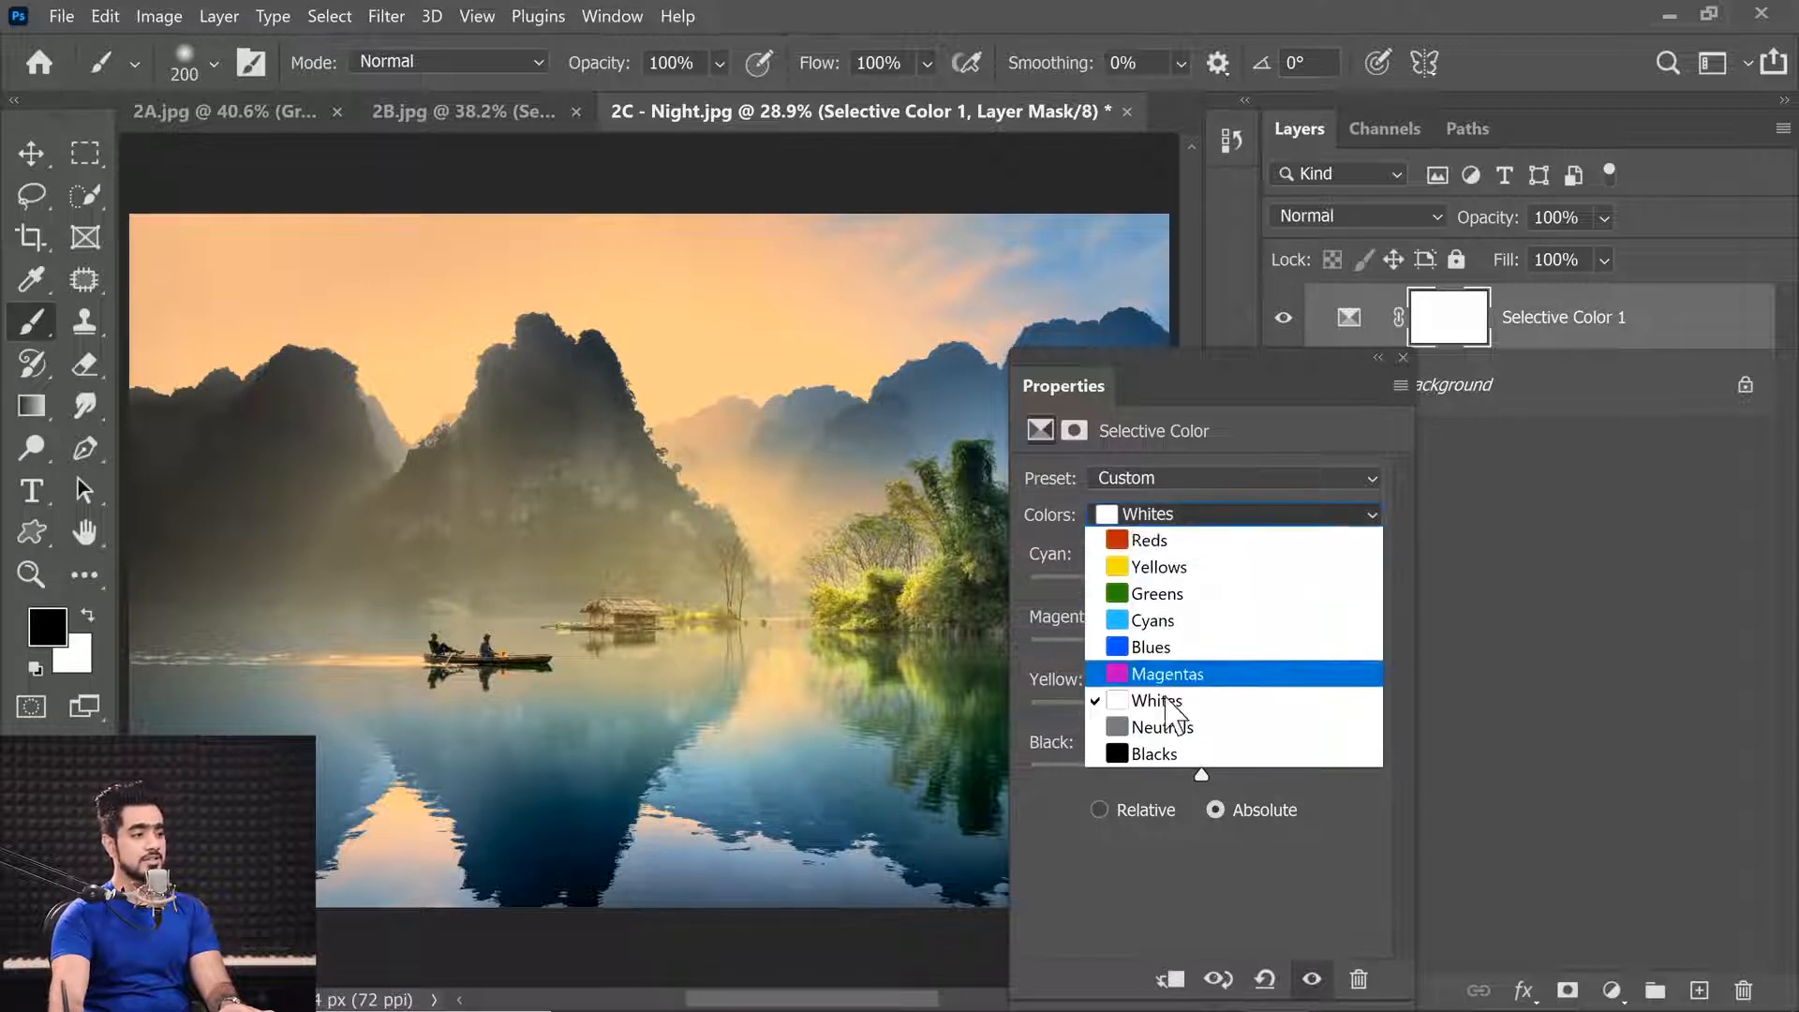
{"action": "left_click", "coordinate": [1162, 723]}
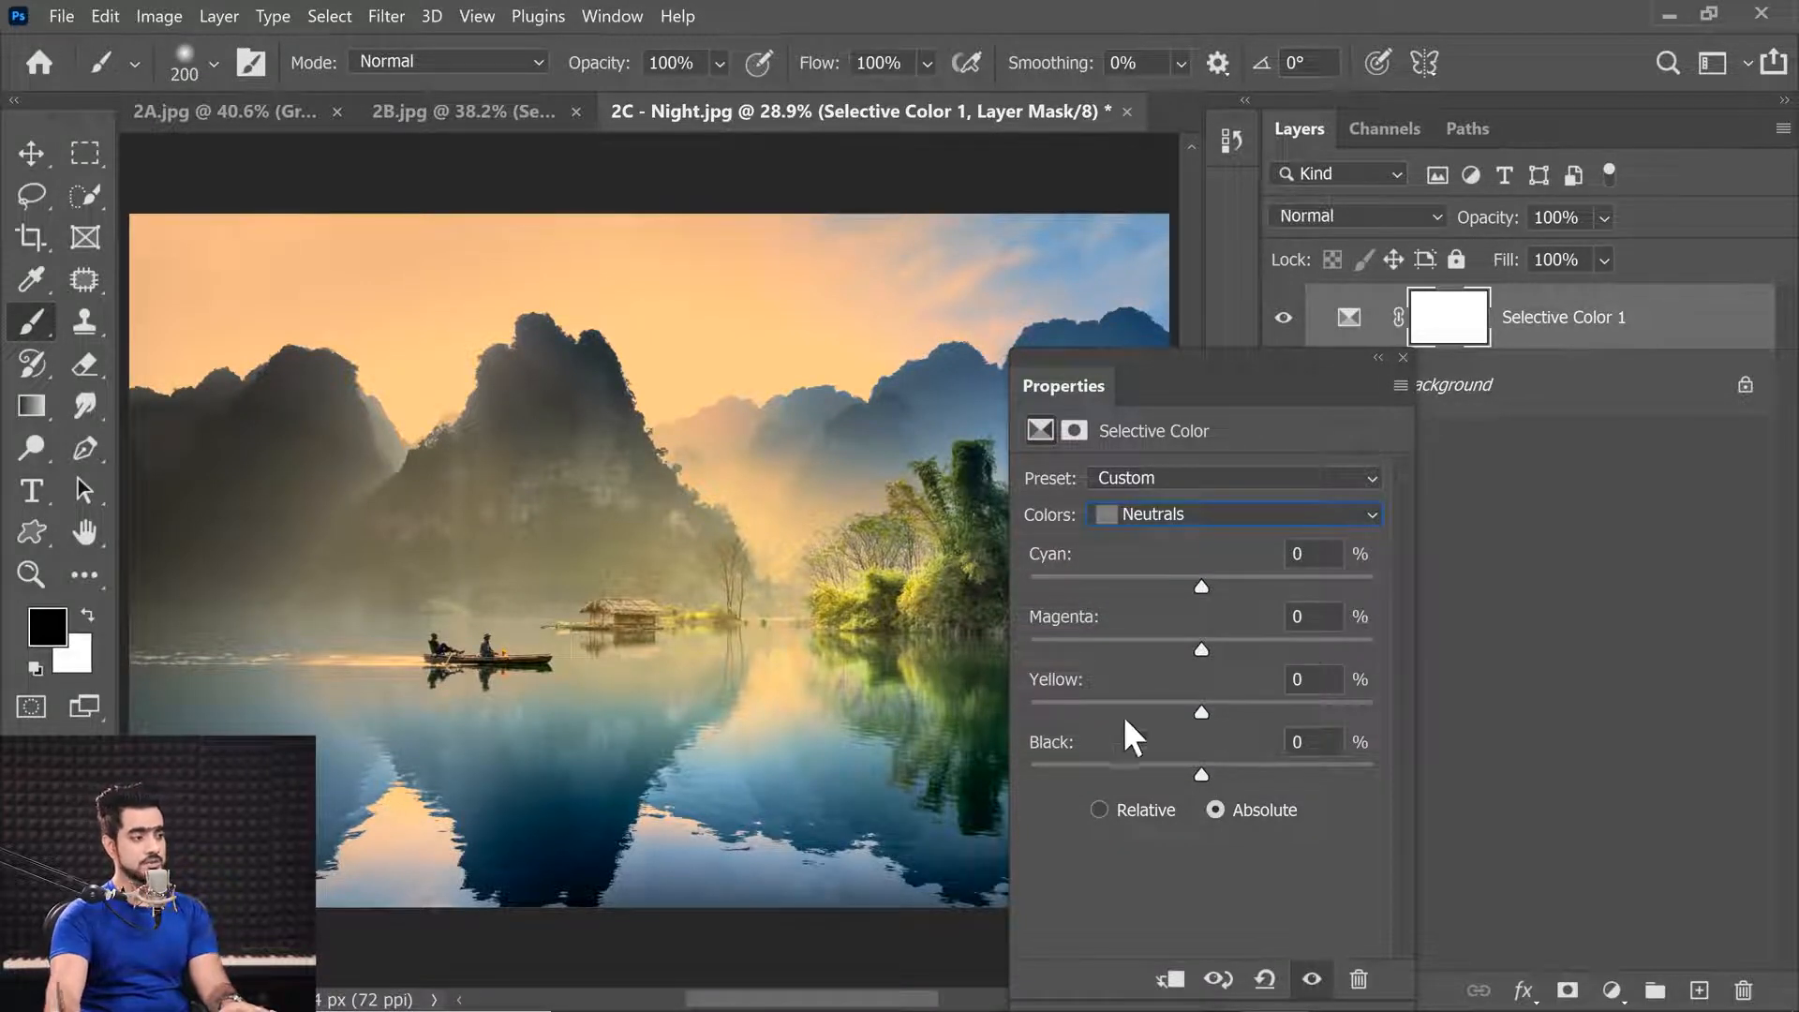
{"action": "scroll", "coordinate": [798, 610], "scroll_direction": "up", "scroll_amount": 1}
{"action": "scroll", "coordinate": [715, 614], "scroll_direction": "down", "scroll_amount": 3}
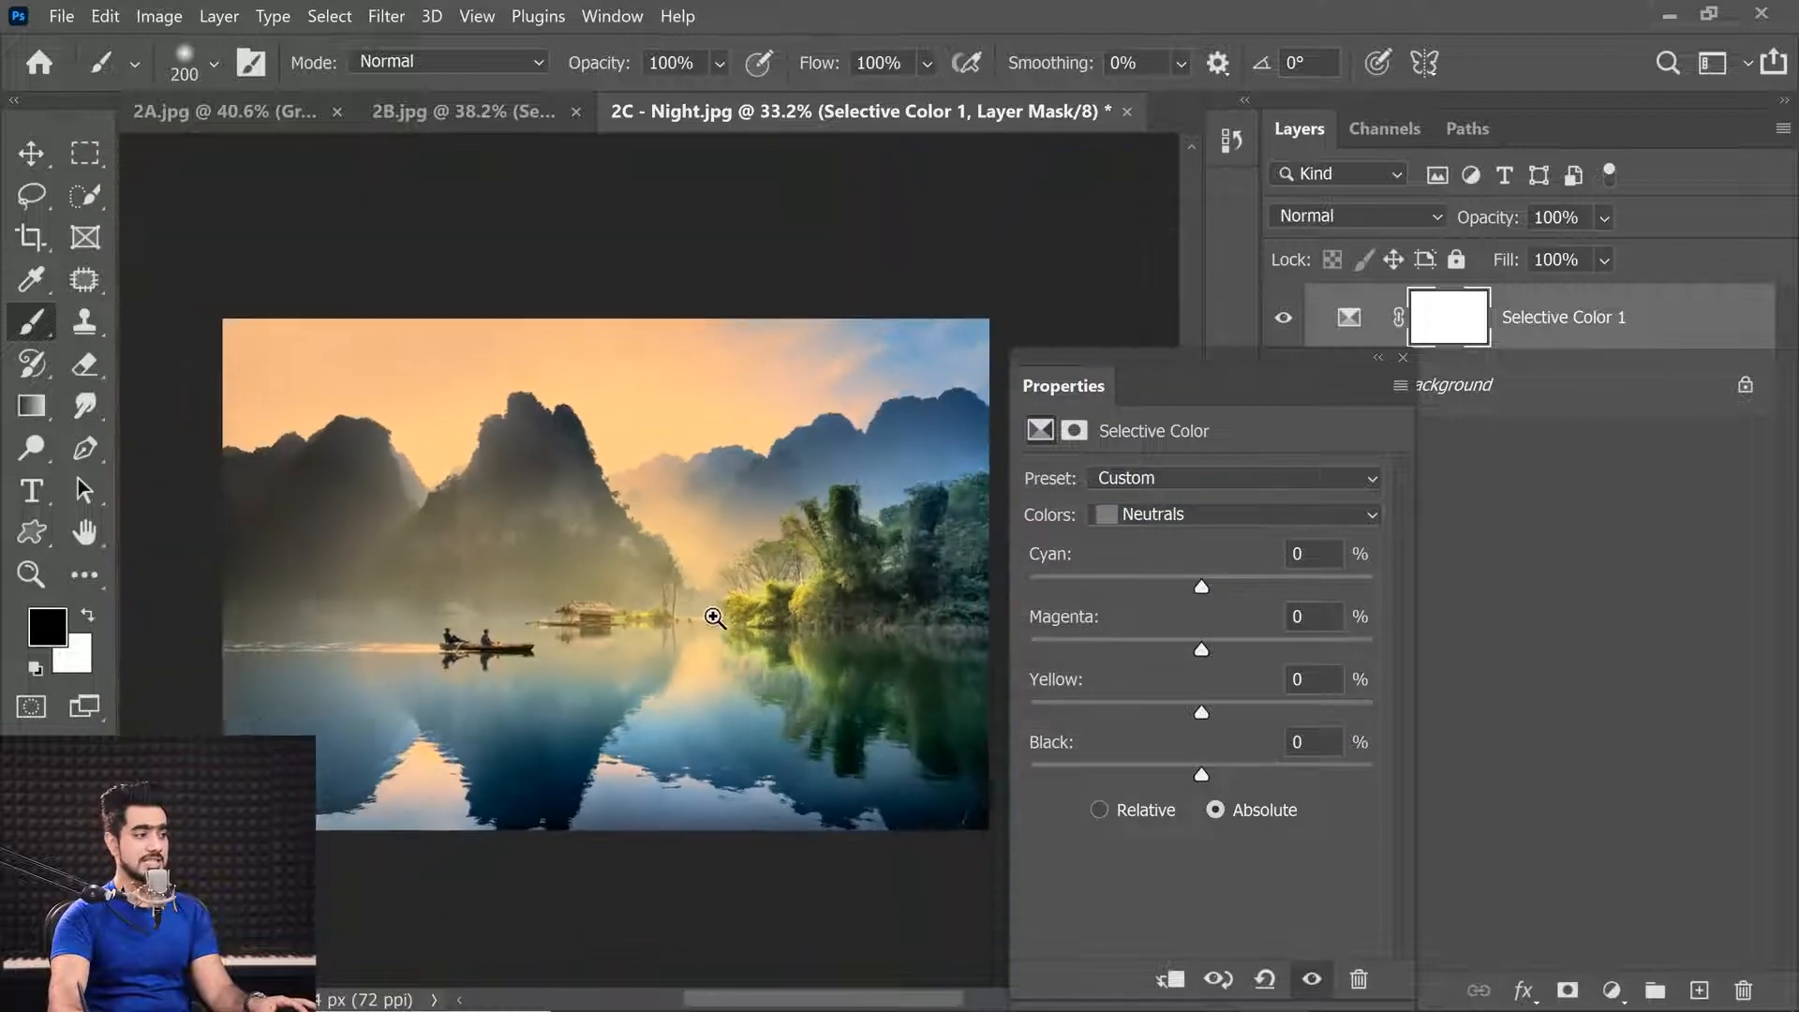
{"action": "left_click_drag", "start_coordinate": [1203, 772], "coordinate": [1251, 773]}
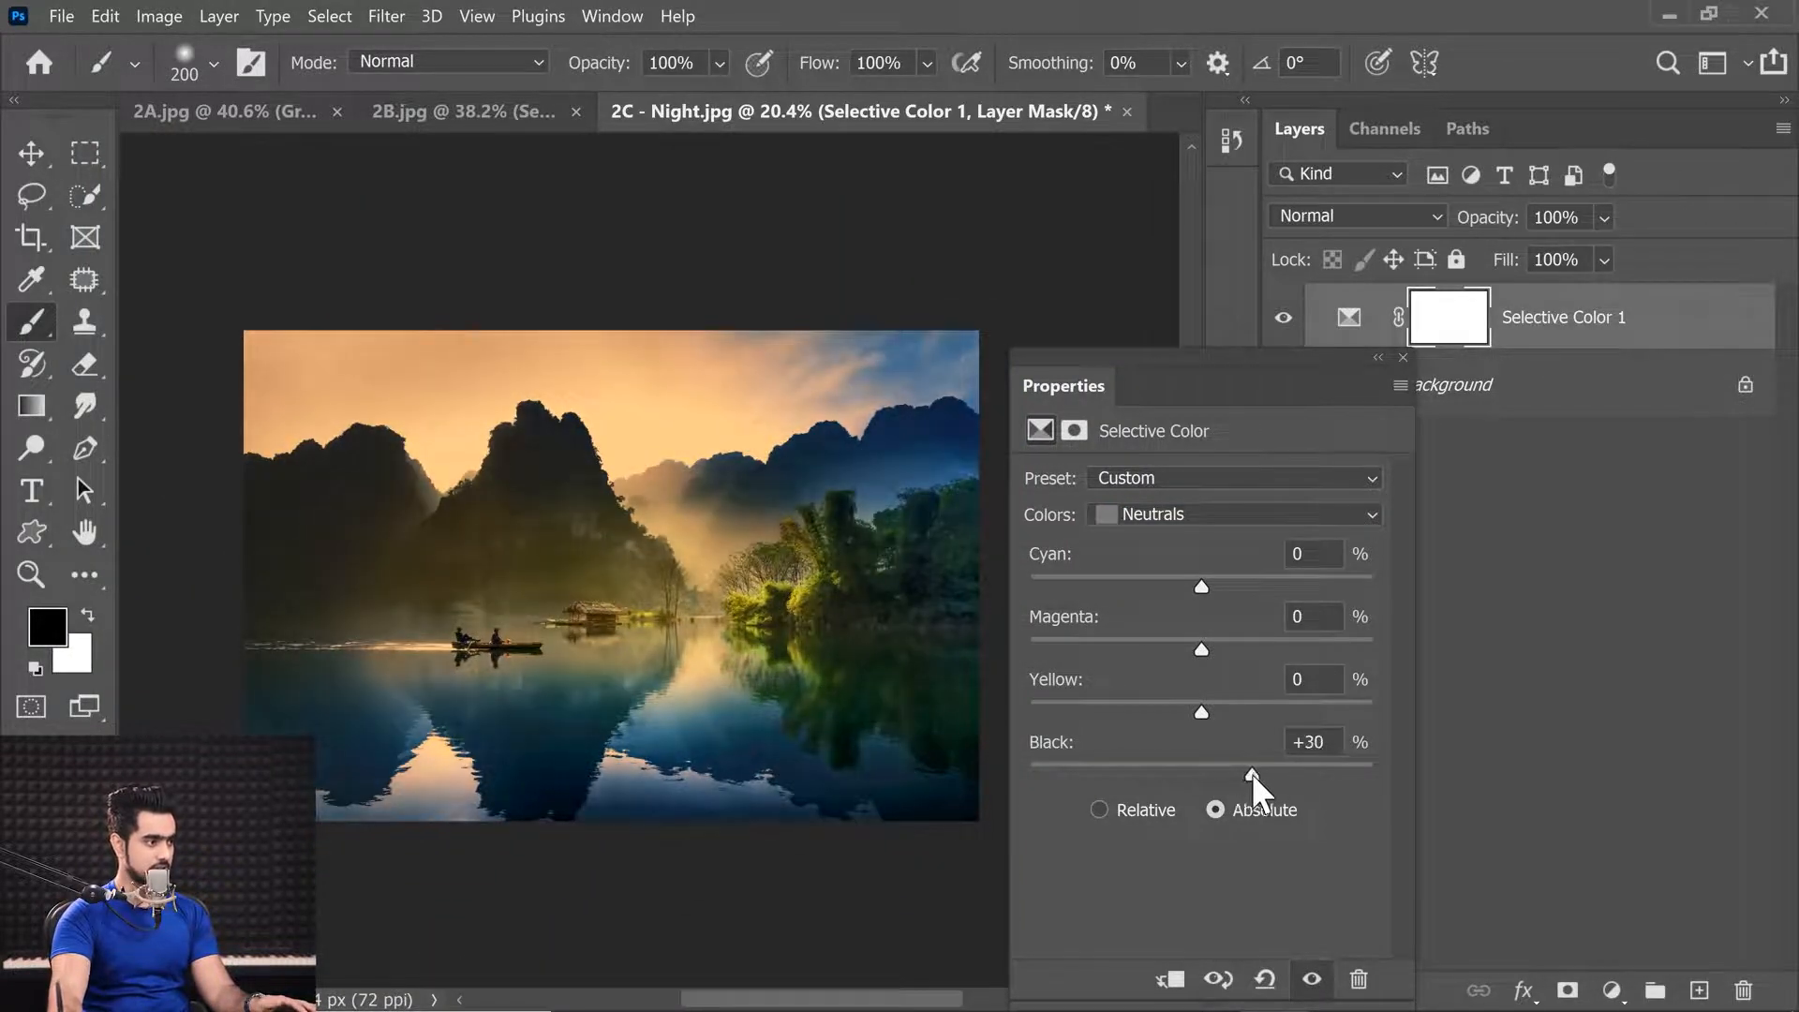
Step: Tint the Neutrals toward purple-blue with Yellow at -11% and Magenta at +7%
{"action": "scroll", "coordinate": [441, 532], "scroll_direction": "up", "scroll_amount": 1}
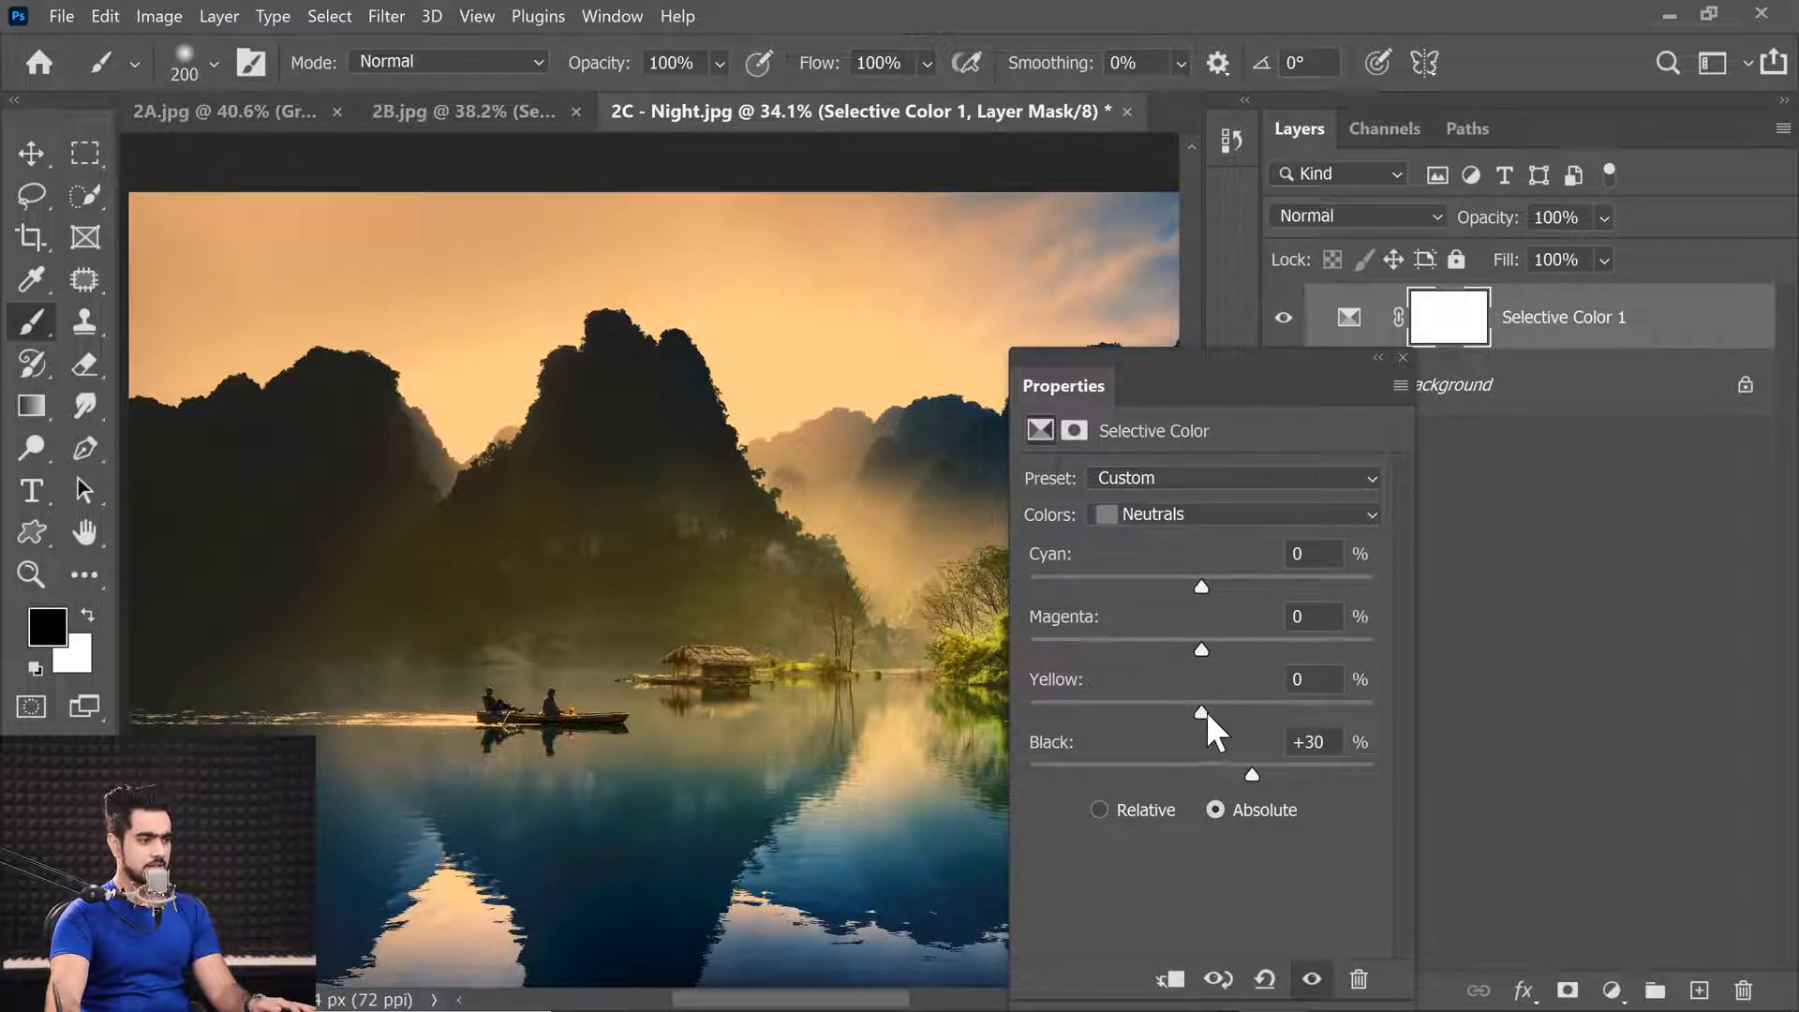
{"action": "mouse_move", "coordinate": [1206, 711]}
{"action": "left_mouse_down"}
{"action": "mouse_move", "coordinate": [1229, 708]}
{"action": "mouse_move", "coordinate": [1183, 729]}
{"action": "left_mouse_up"}
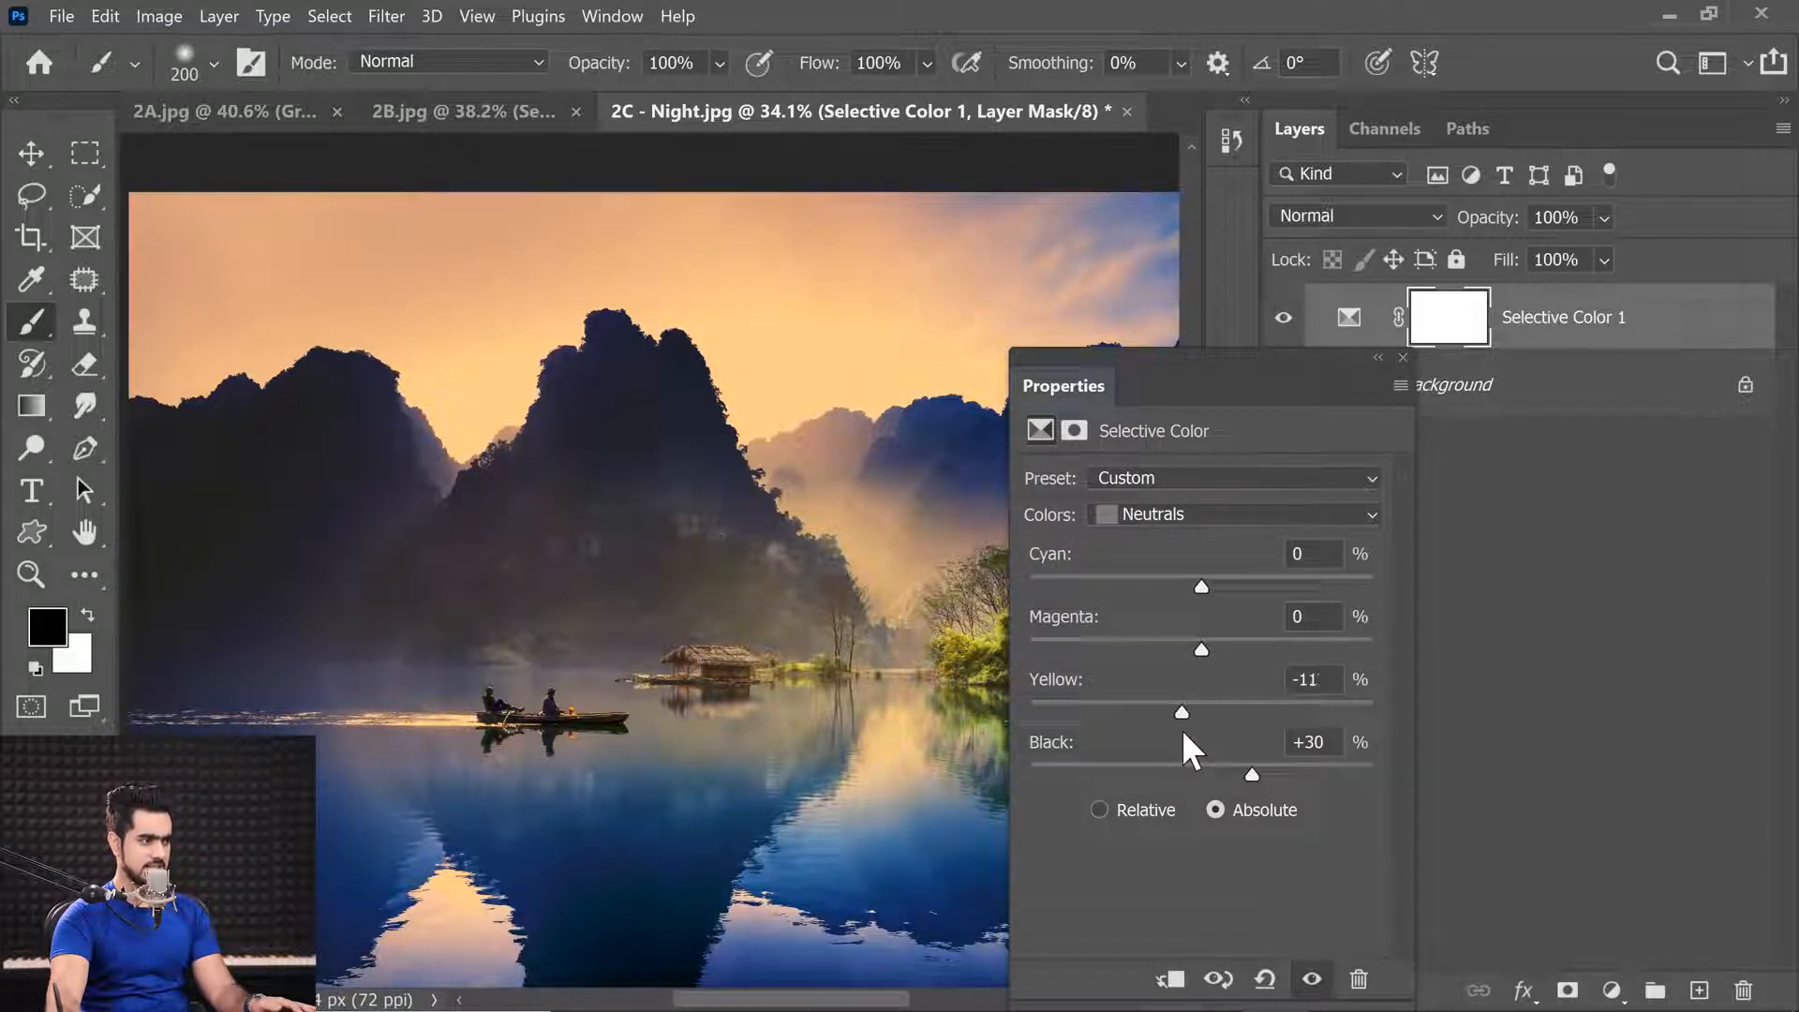
{"action": "left_click_drag", "start_coordinate": [1201, 648], "coordinate": [1212, 649]}
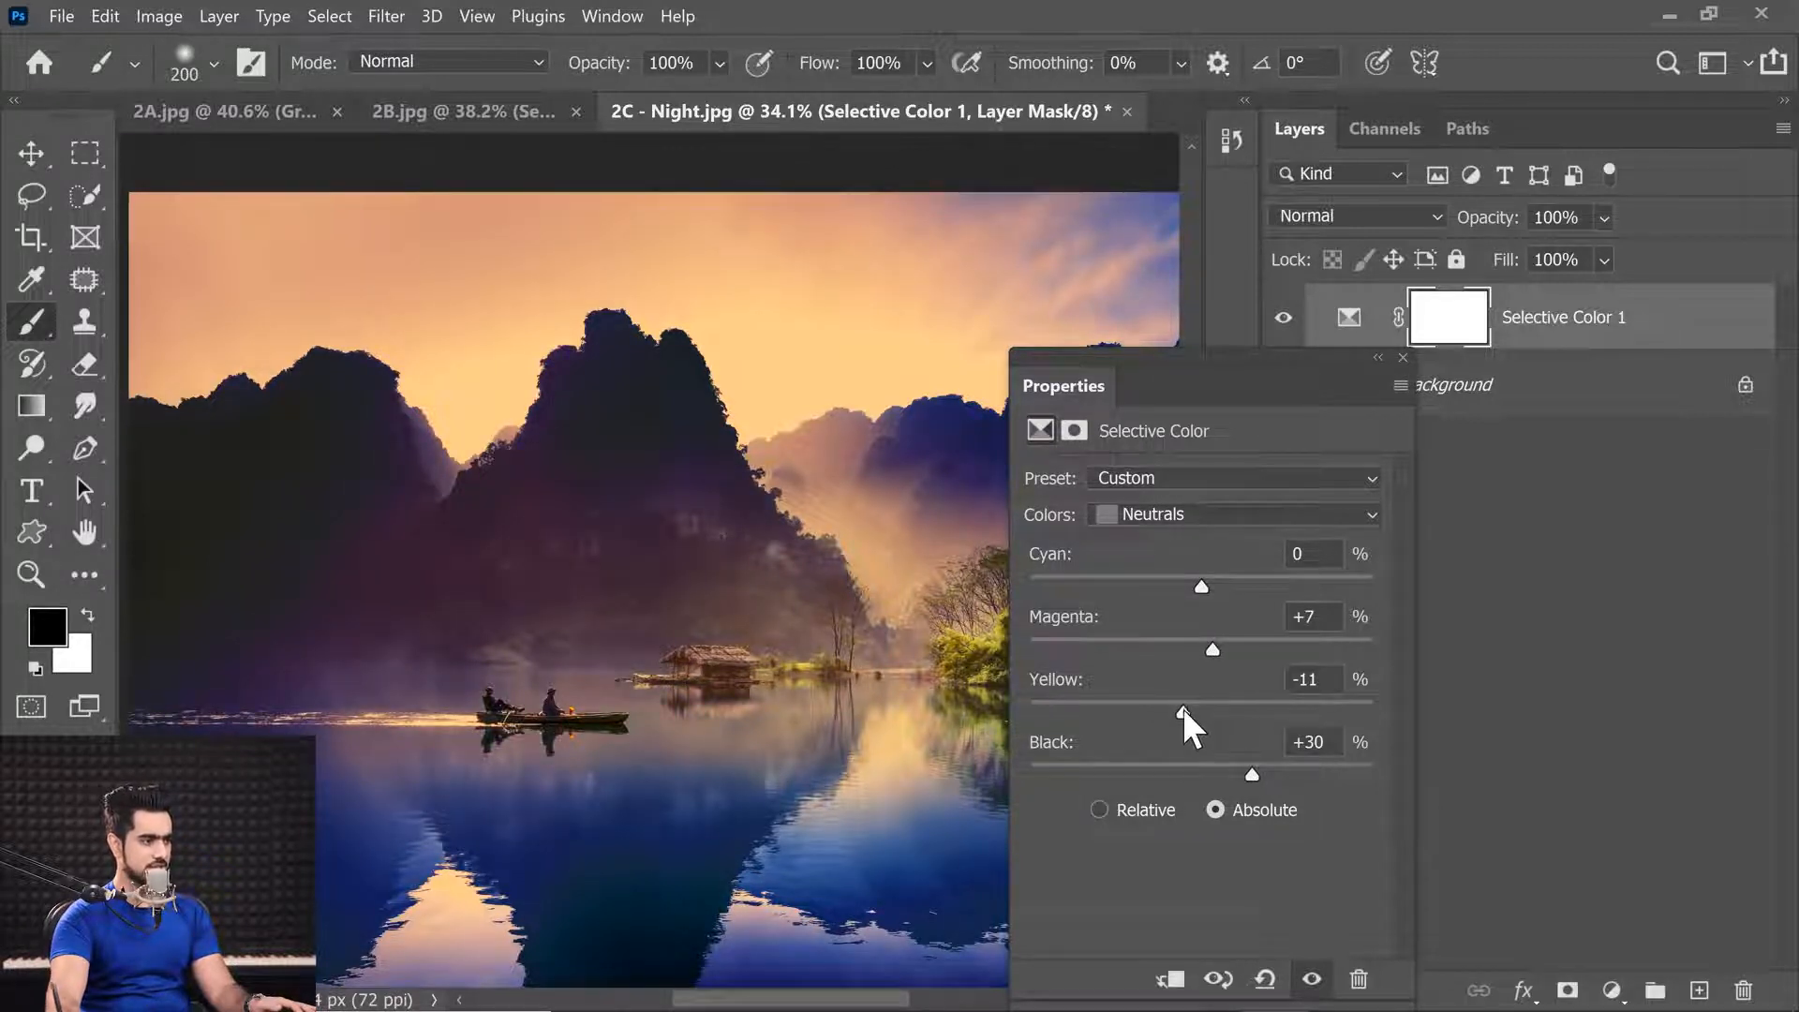
Step: In the Neutrals range of the Selective Color adjustment, set Magenta to +2 and Cyan to +7
{"action": "left_click_drag", "start_coordinate": [1206, 647], "coordinate": [1206, 648]}
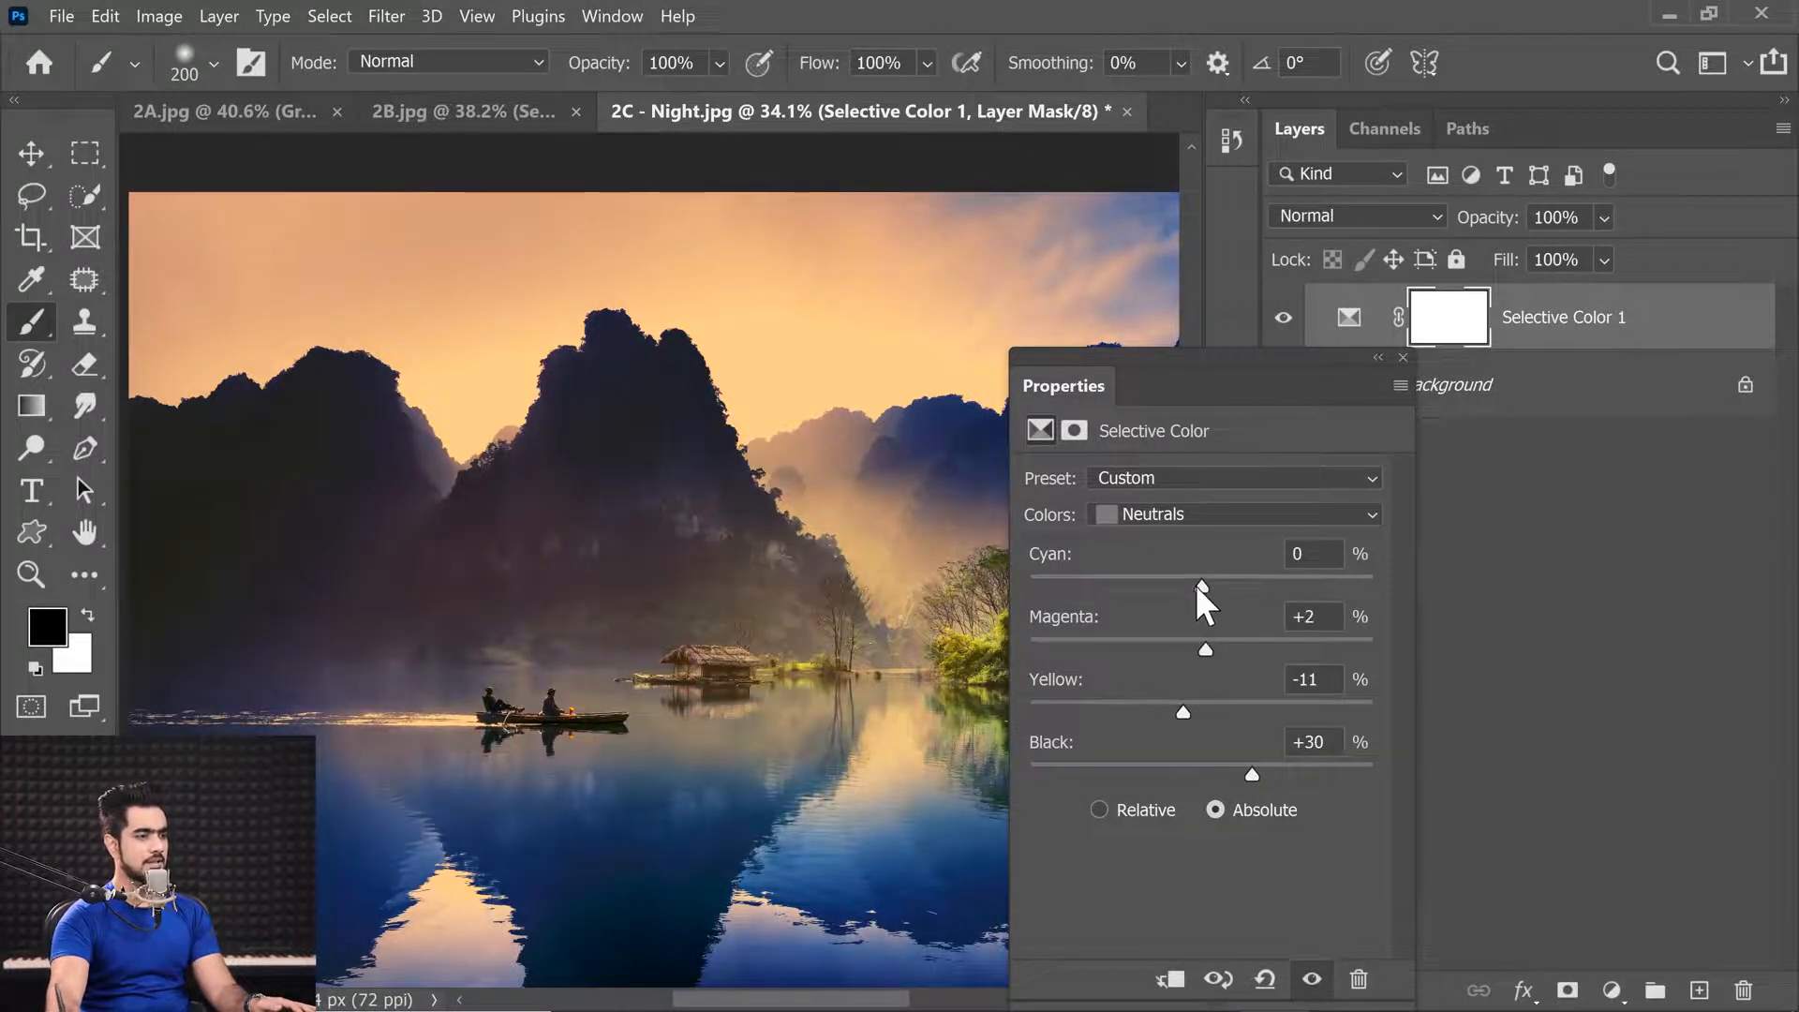
{"action": "left_click_drag", "start_coordinate": [1200, 583], "coordinate": [1212, 583]}
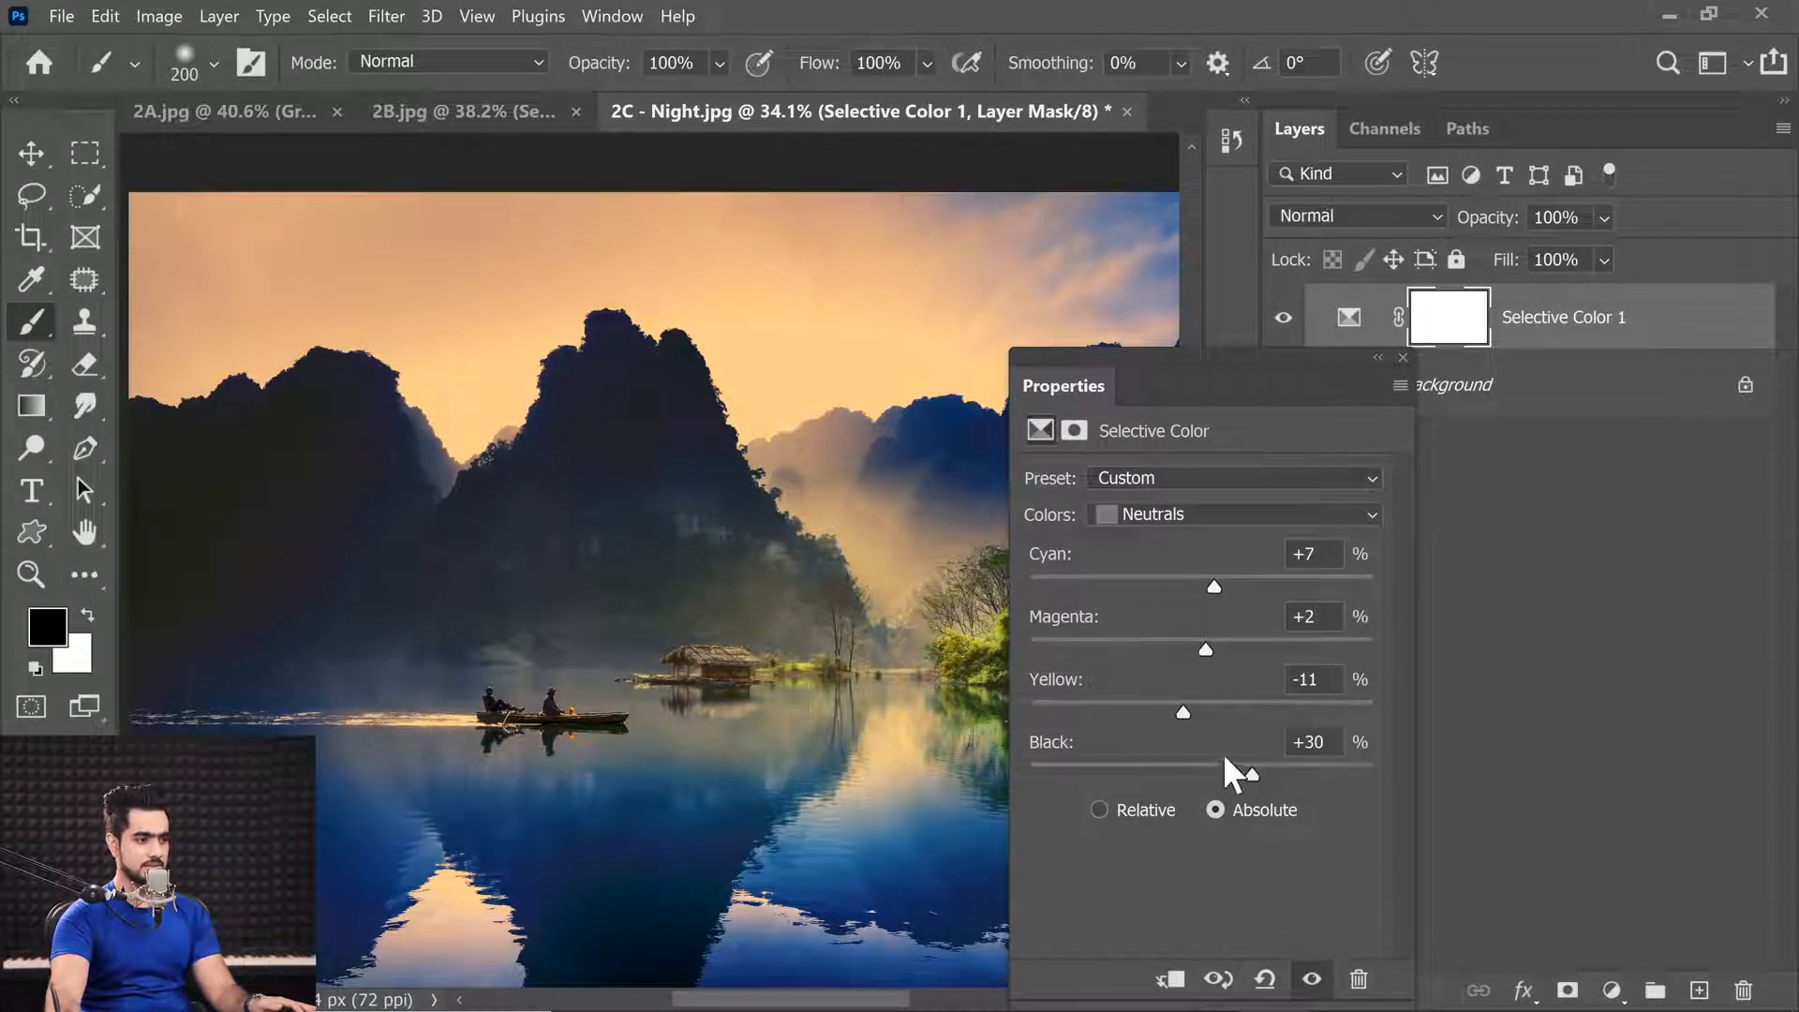
Step: Set the Selective Color Blacks to Cyan +7, Magenta +2, Yellow -11 and Black +11, and compare the photo with and without the adjustment
{"action": "left_click", "coordinate": [1154, 517]}
{"action": "left_click", "coordinate": [1156, 751]}
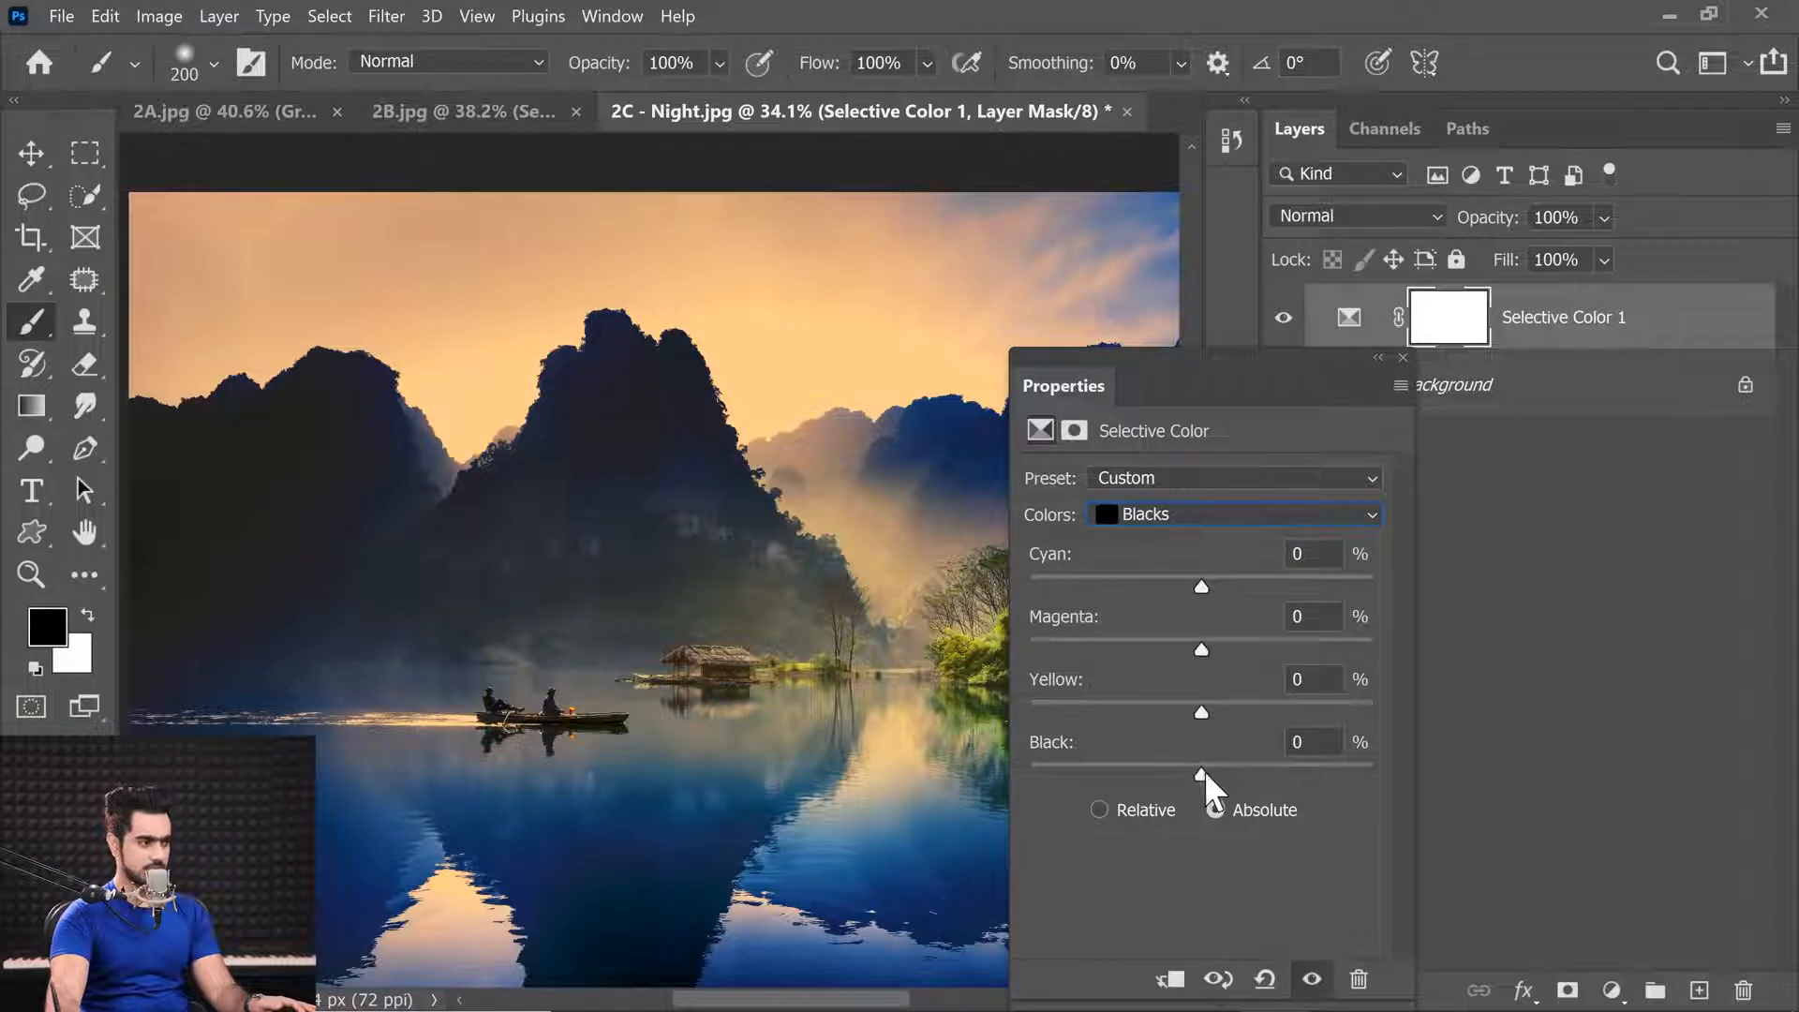
{"action": "left_click_drag", "start_coordinate": [1205, 771], "coordinate": [1221, 780]}
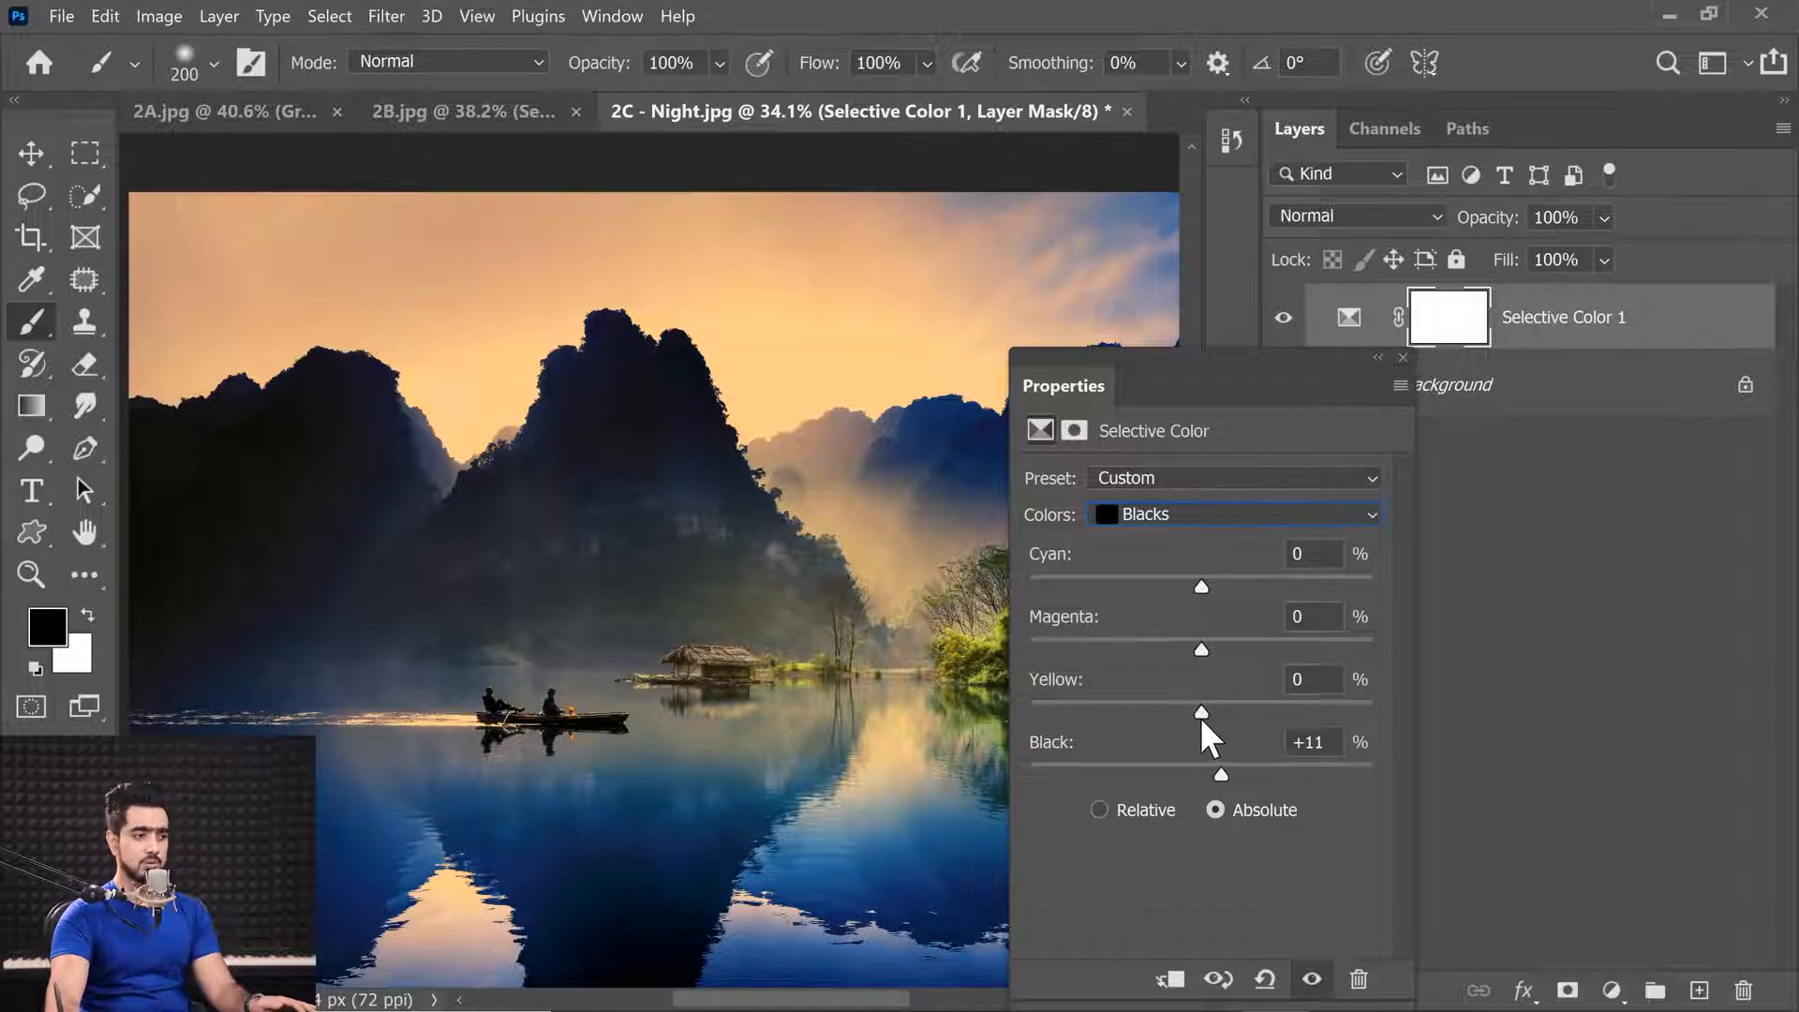
{"action": "mouse_move", "coordinate": [1200, 714]}
{"action": "left_mouse_down"}
{"action": "mouse_move", "coordinate": [1167, 714]}
{"action": "mouse_move", "coordinate": [1182, 716]}
{"action": "left_mouse_up"}
{"action": "left_click_drag", "start_coordinate": [1201, 646], "coordinate": [1206, 649]}
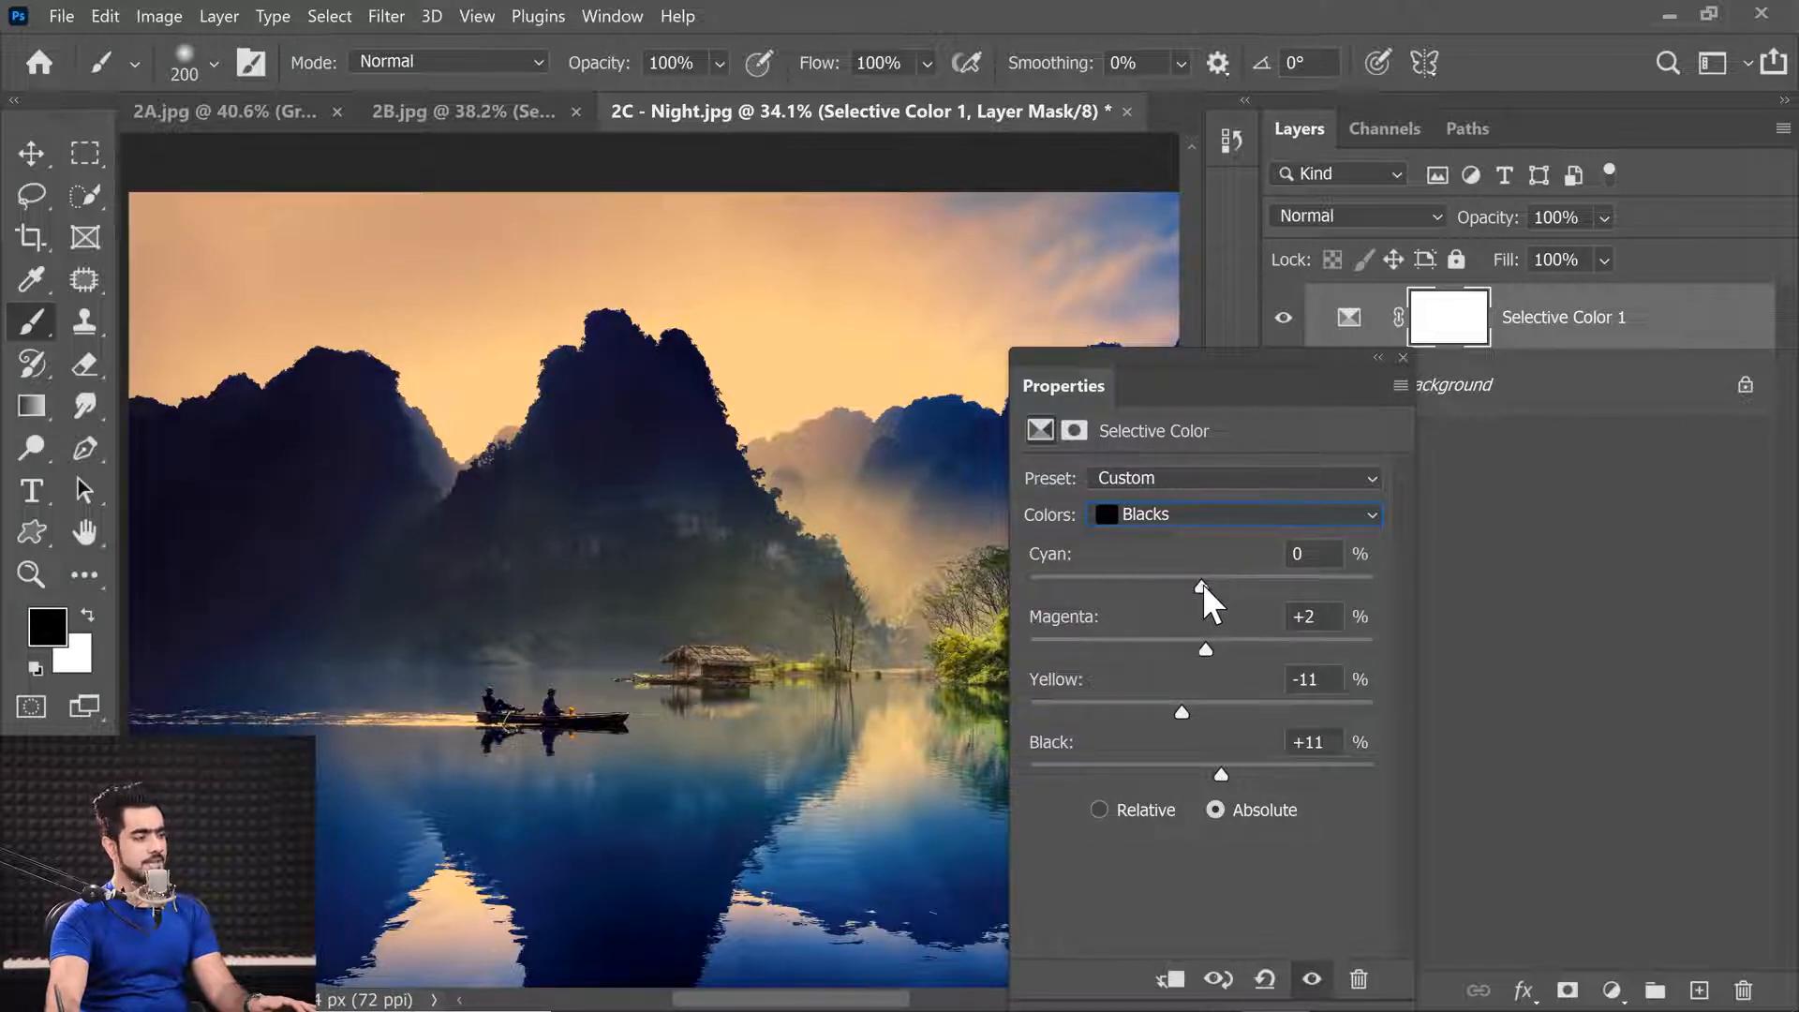
{"action": "left_click_drag", "start_coordinate": [1201, 583], "coordinate": [1213, 592]}
{"action": "left_click_drag", "start_coordinate": [884, 643], "coordinate": [616, 586]}
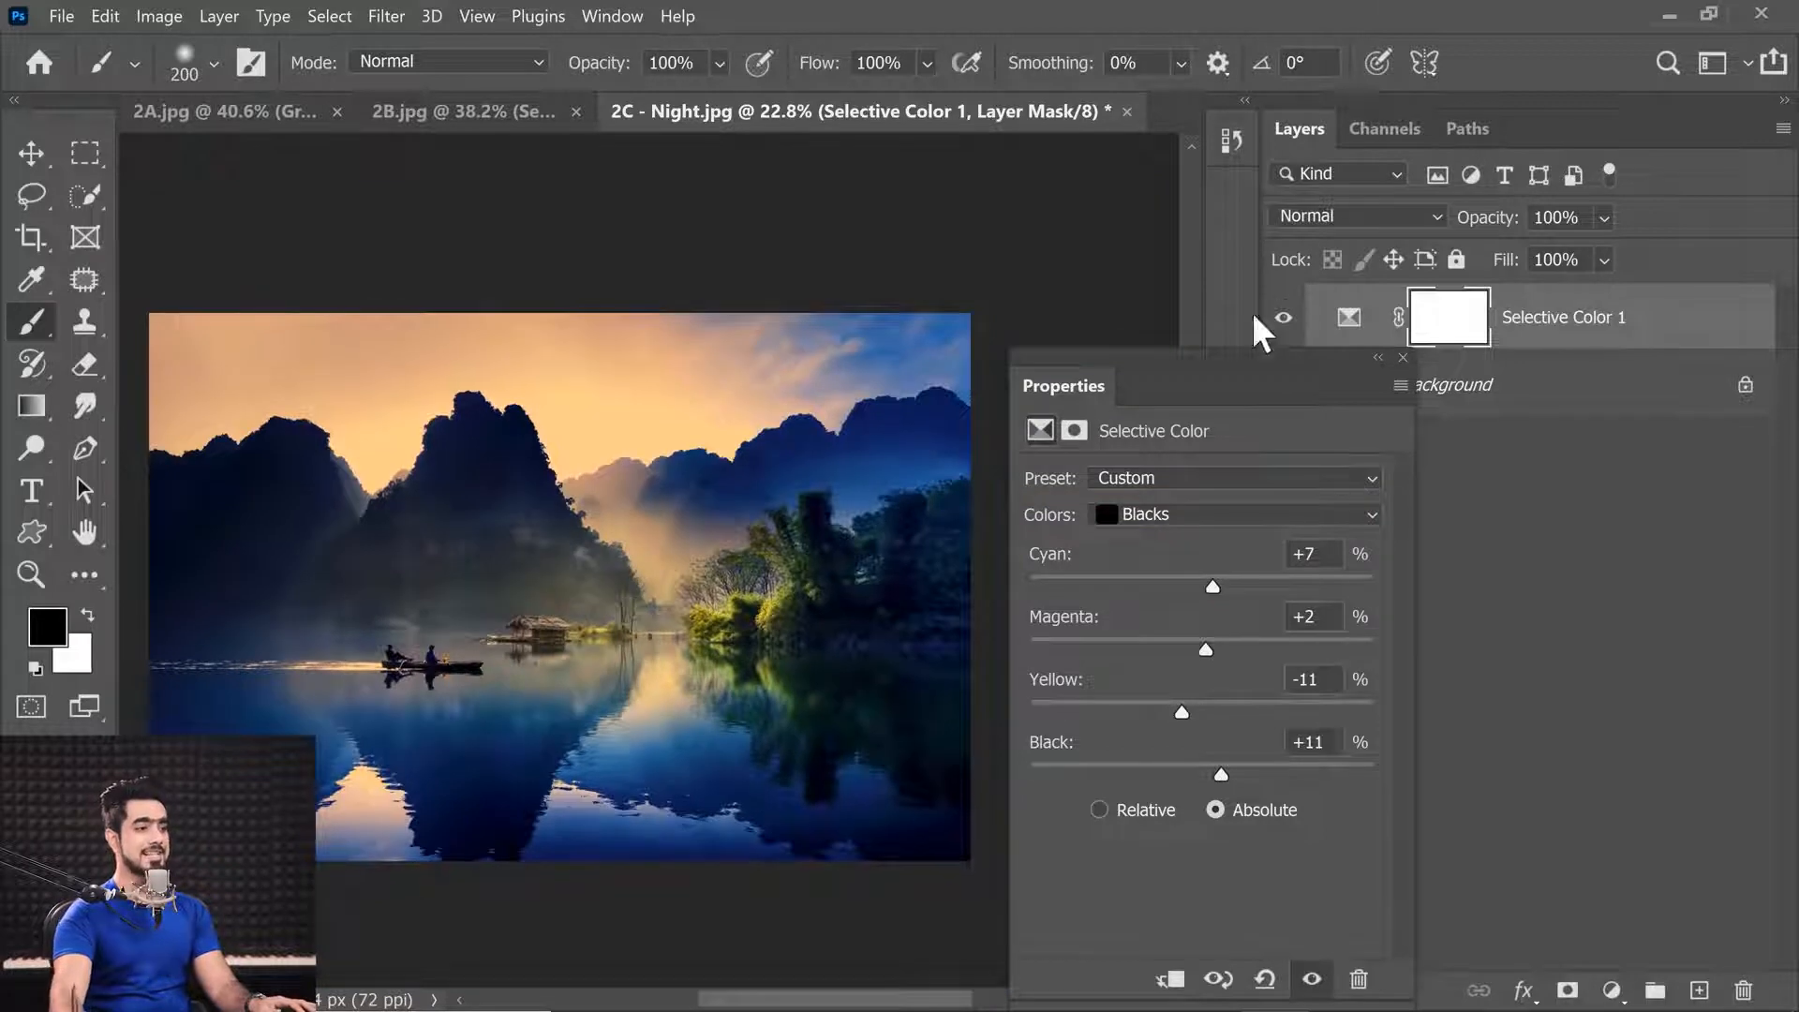
{"action": "left_click", "coordinate": [1278, 324]}
{"action": "left_click", "coordinate": [1276, 326]}
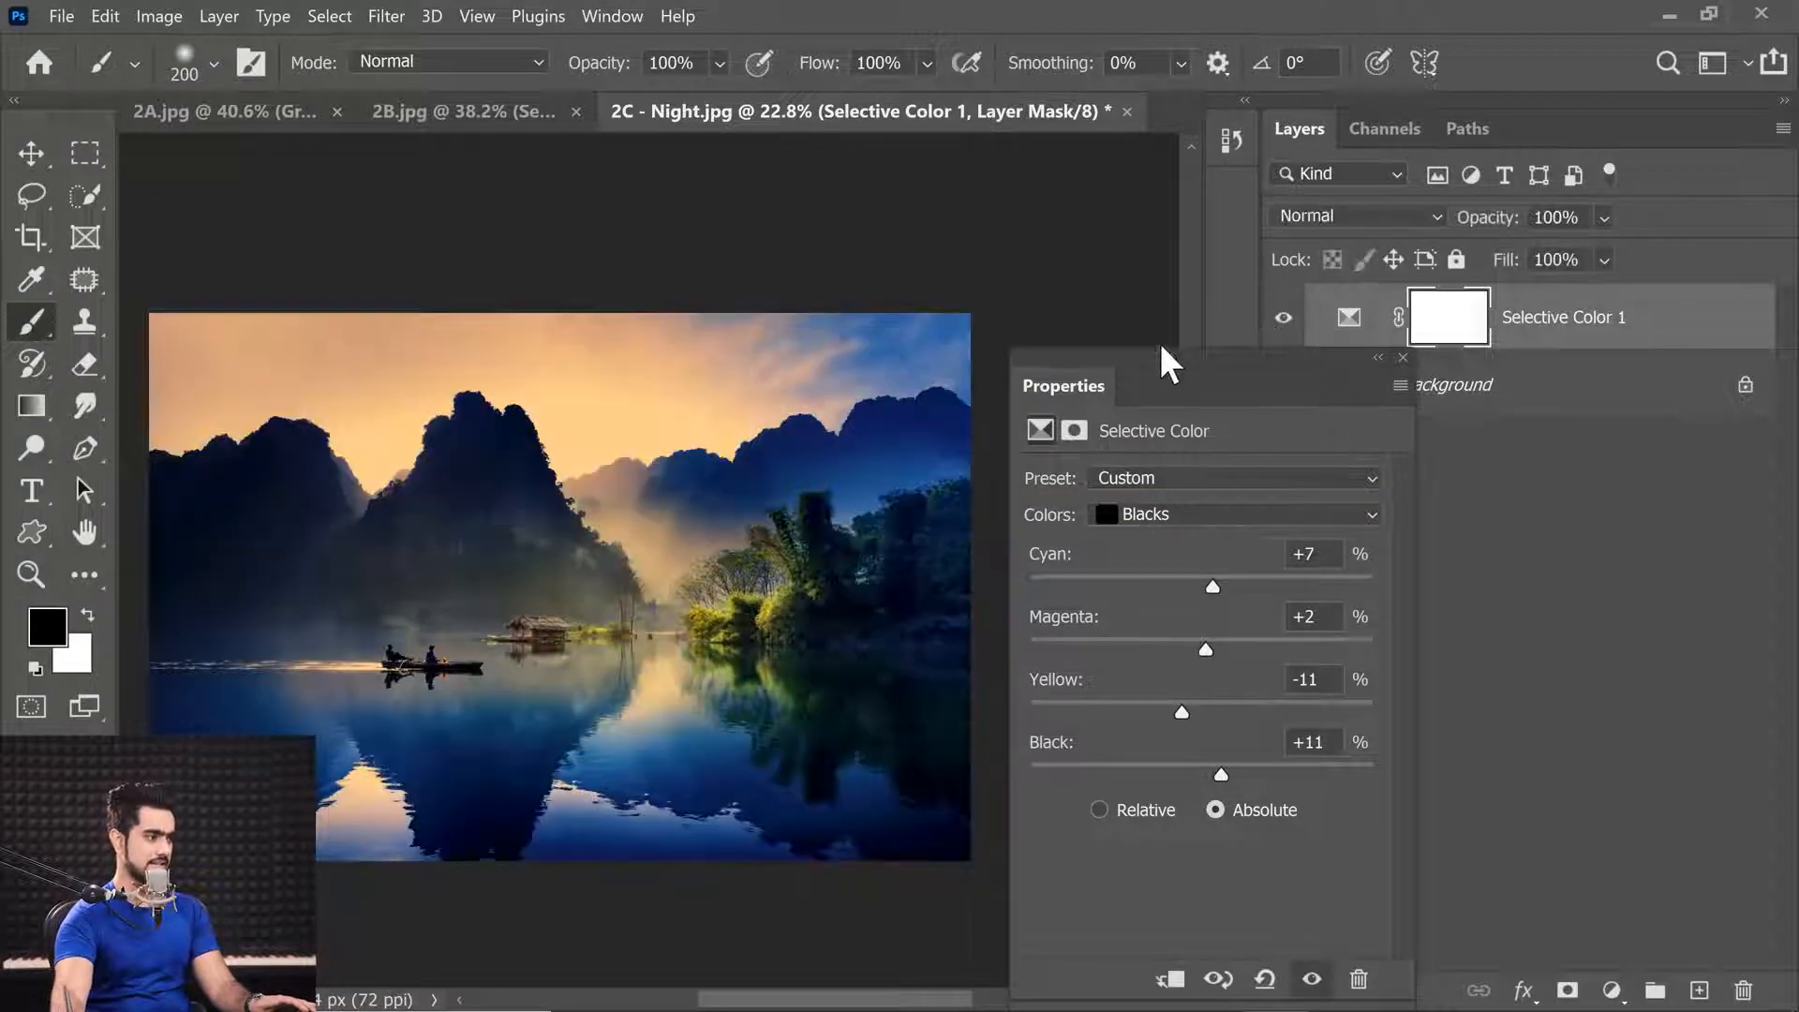
Step: Adjust the Selective Color Whites to Cyan -17, Magenta +21, Yellow +46 and Black +18
{"action": "left_click", "coordinate": [1218, 515]}
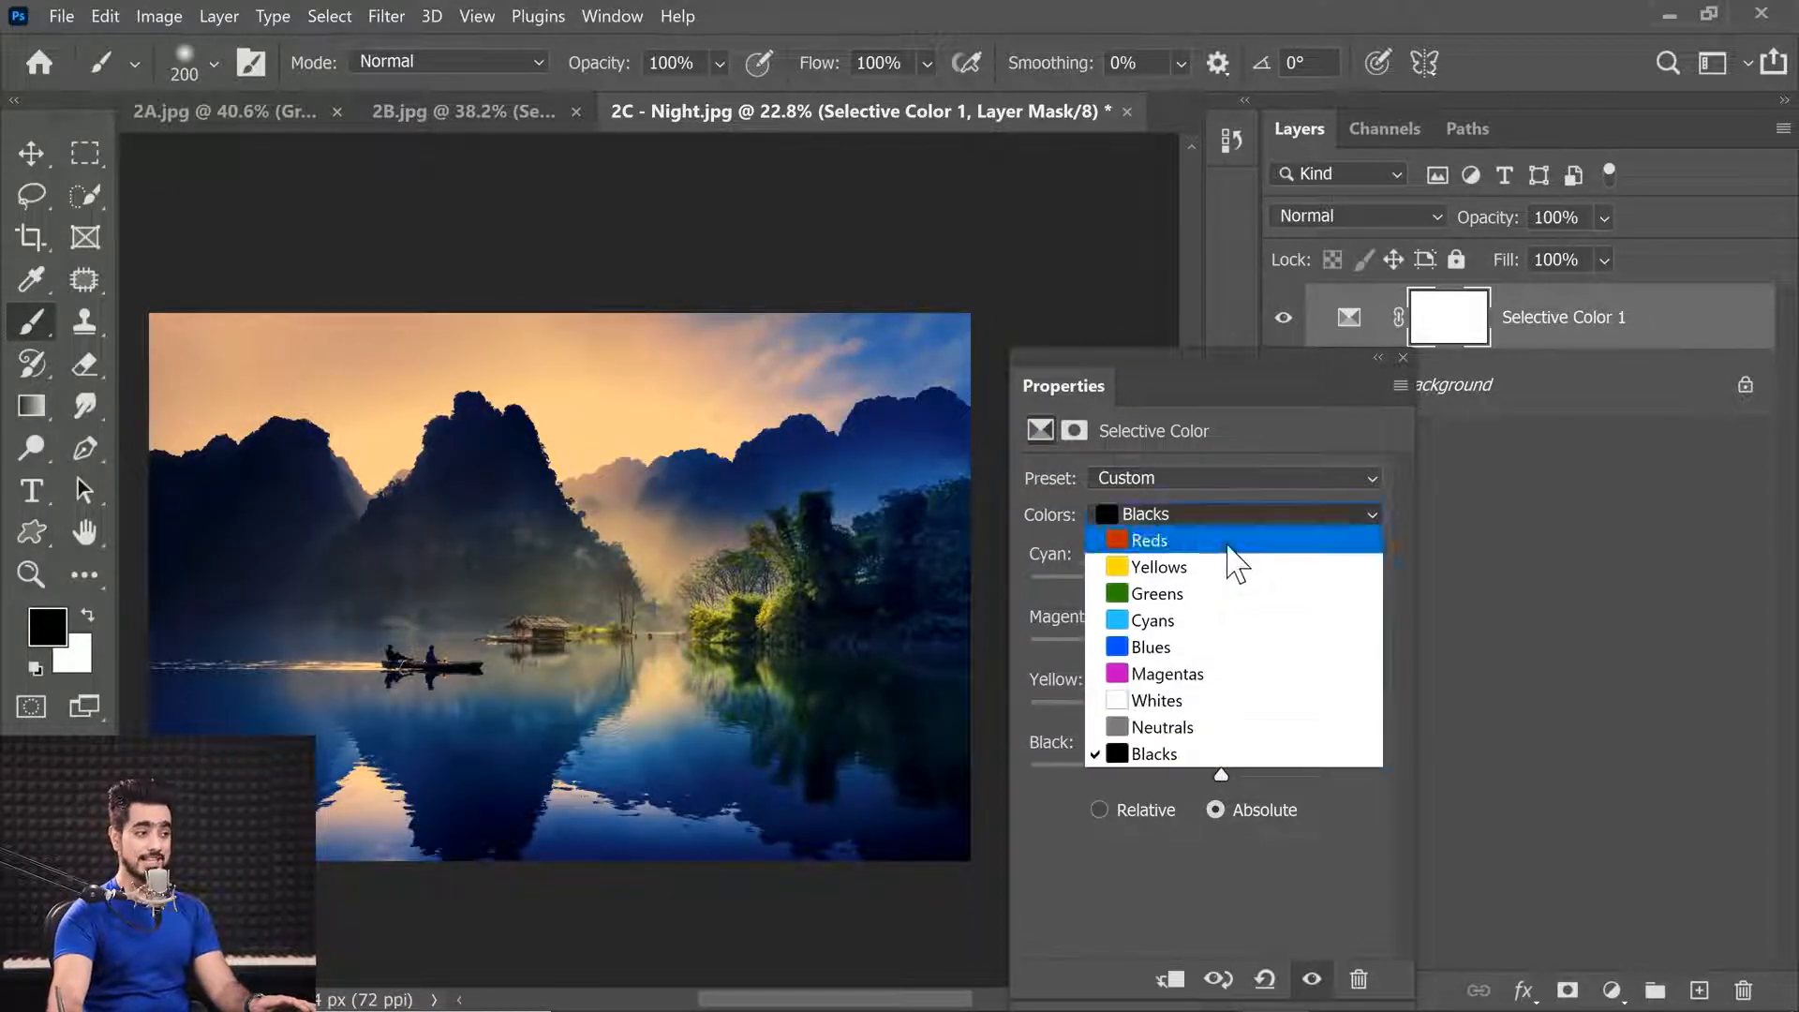
{"action": "left_click", "coordinate": [1202, 697]}
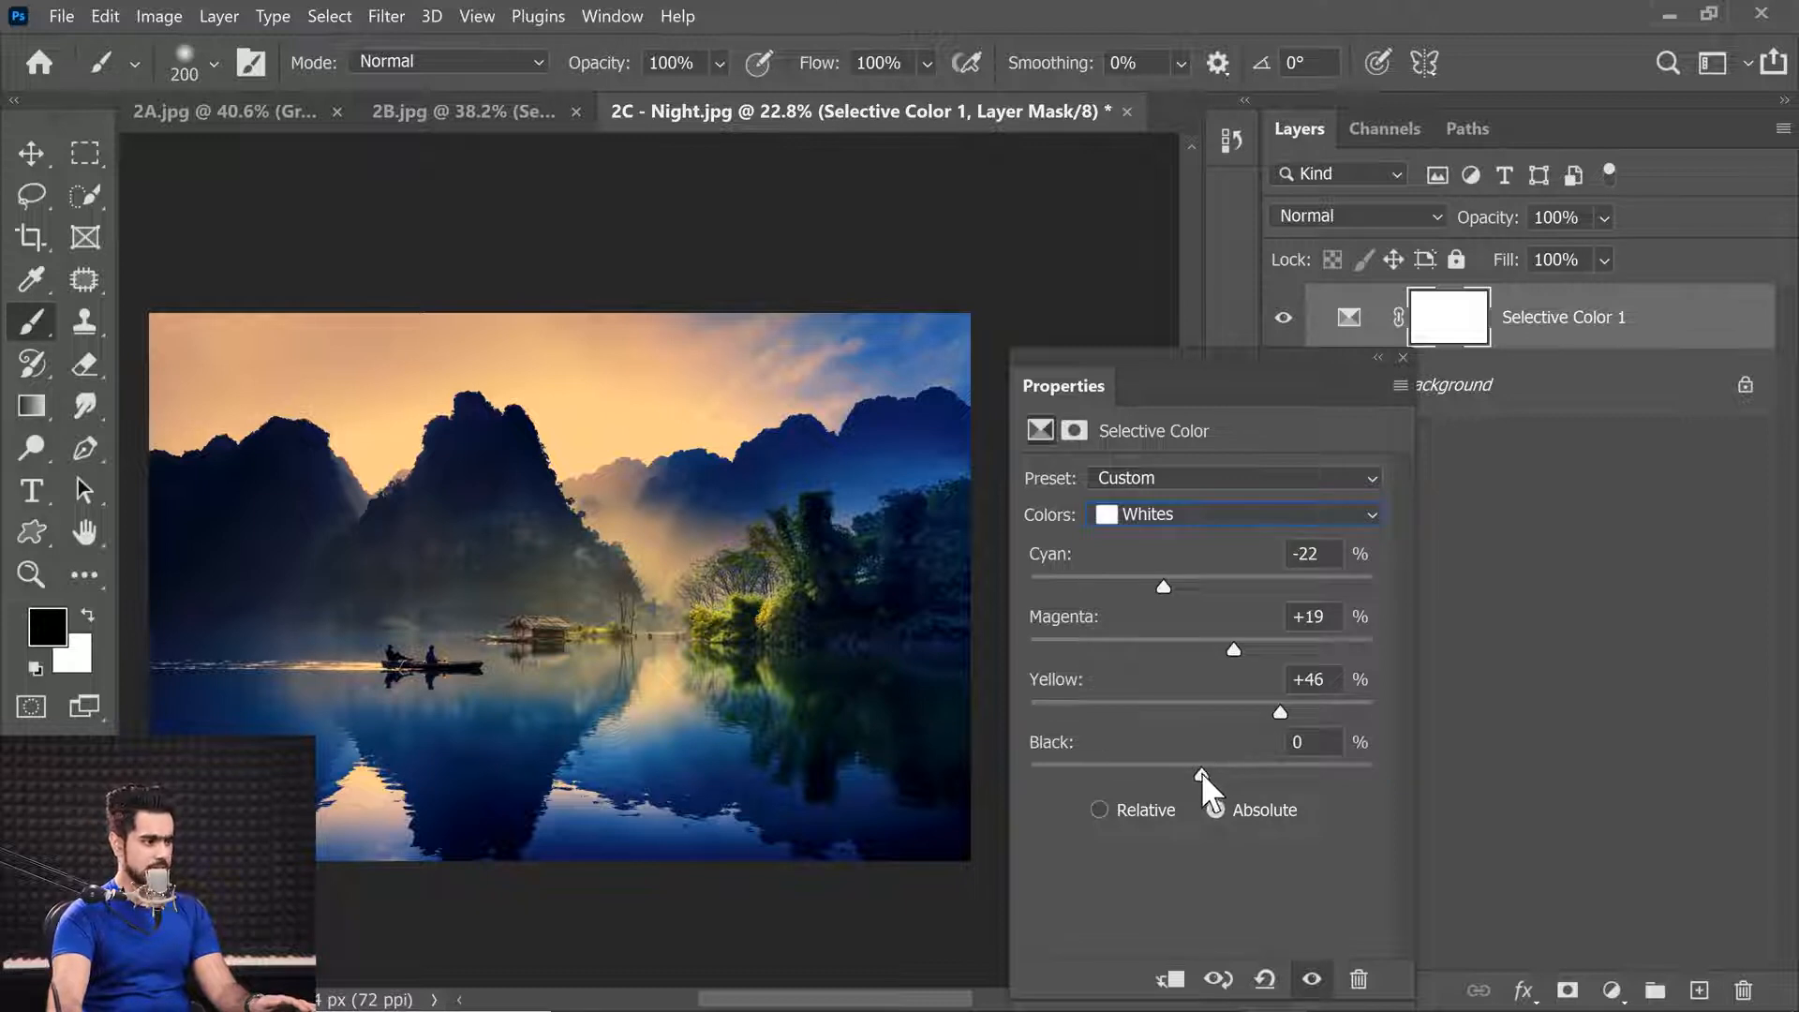
{"action": "left_click_drag", "start_coordinate": [1201, 772], "coordinate": [1233, 772]}
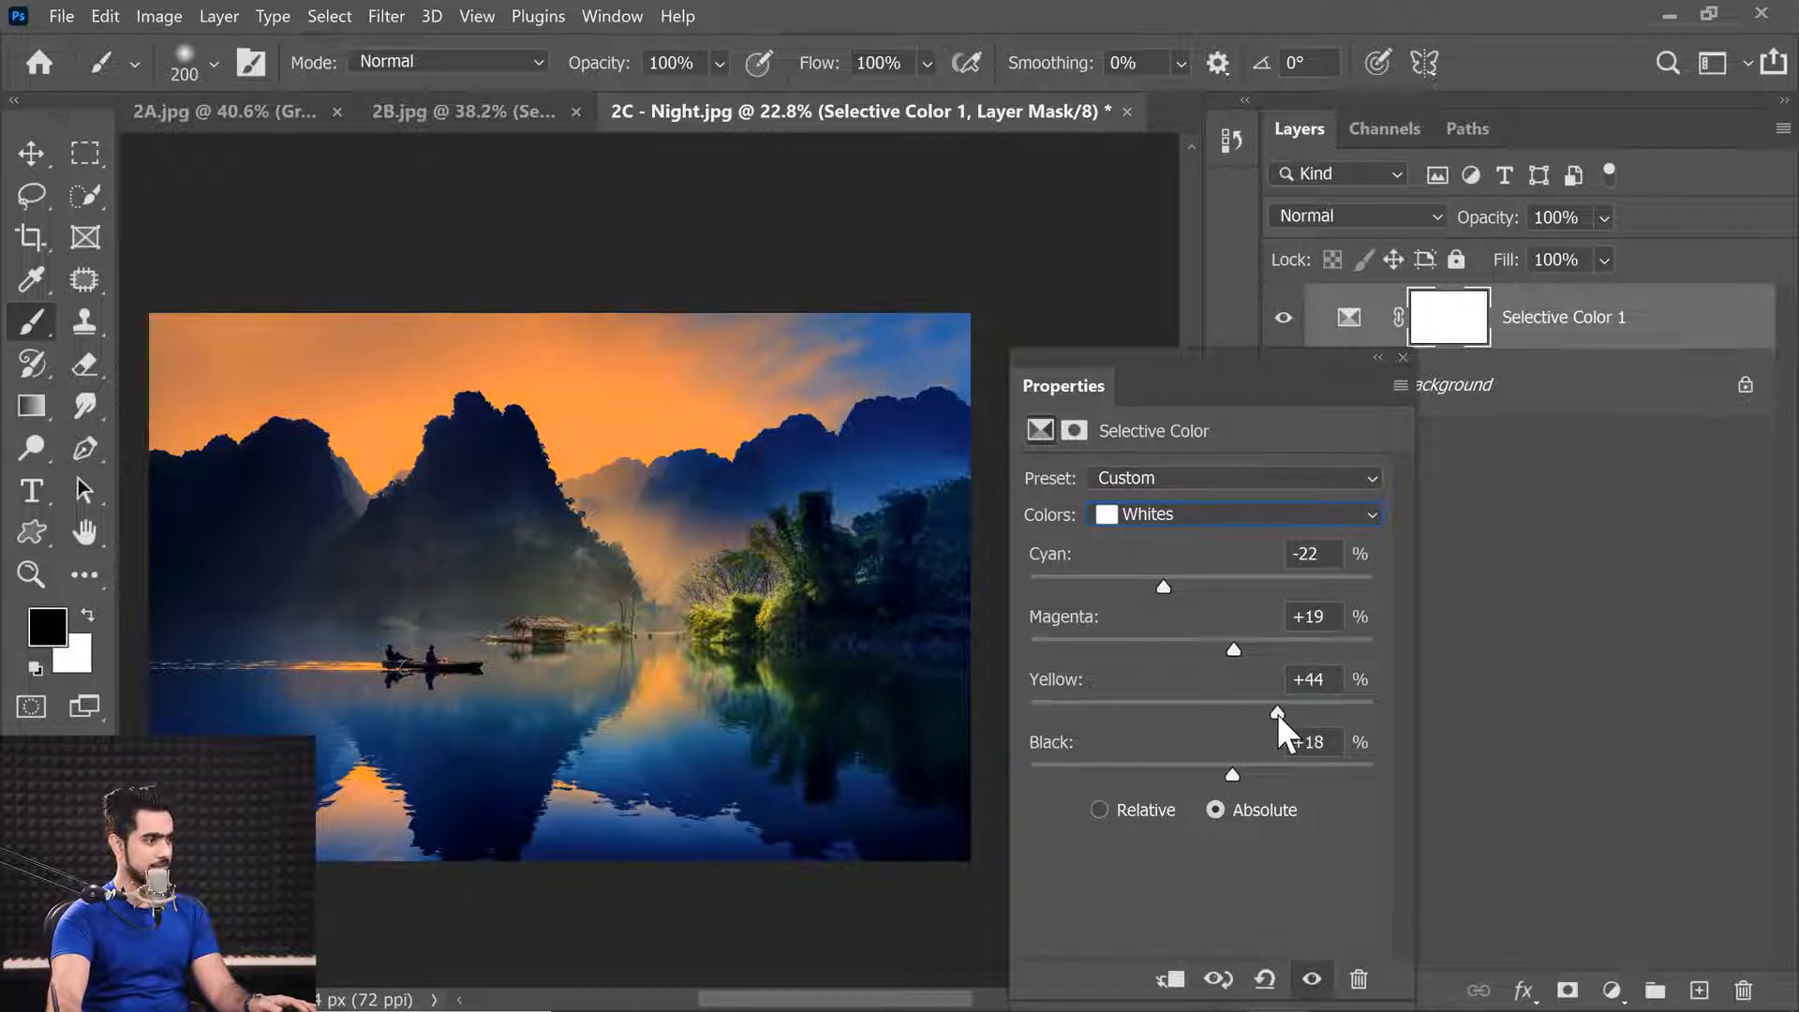
{"action": "left_click_drag", "start_coordinate": [1278, 712], "coordinate": [1281, 714]}
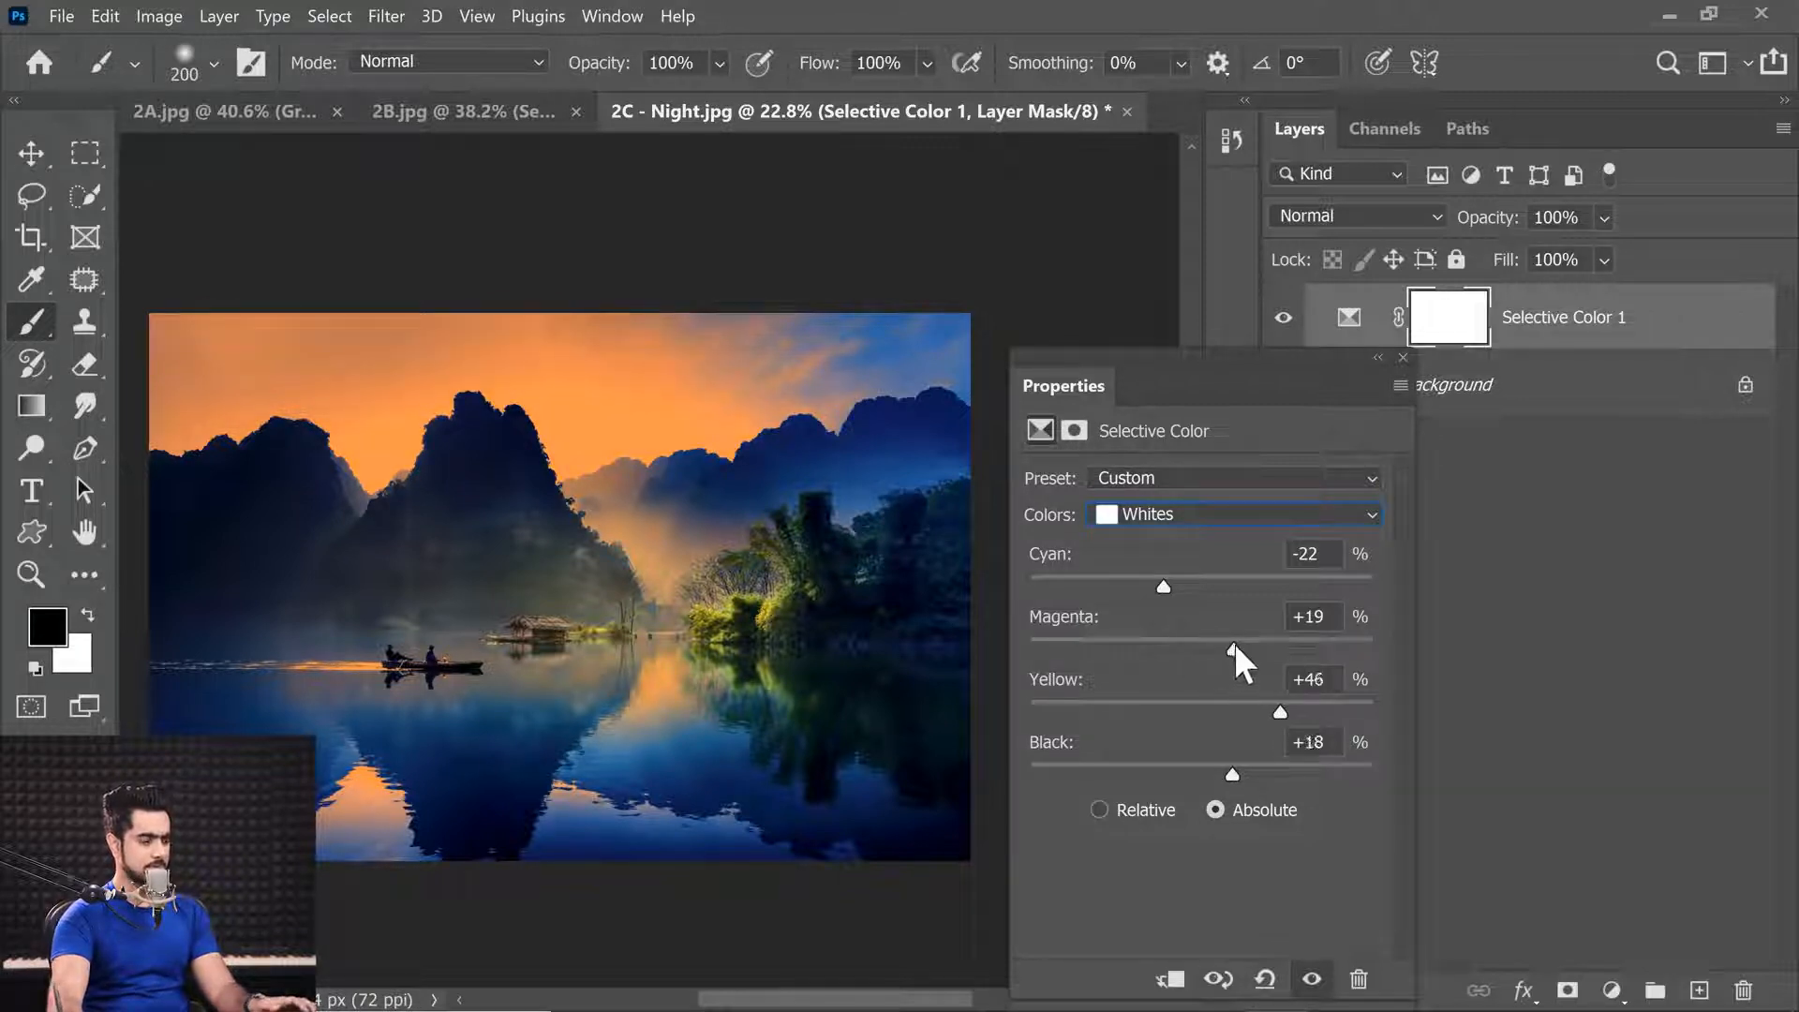
{"action": "left_click_drag", "start_coordinate": [1234, 644], "coordinate": [1248, 645]}
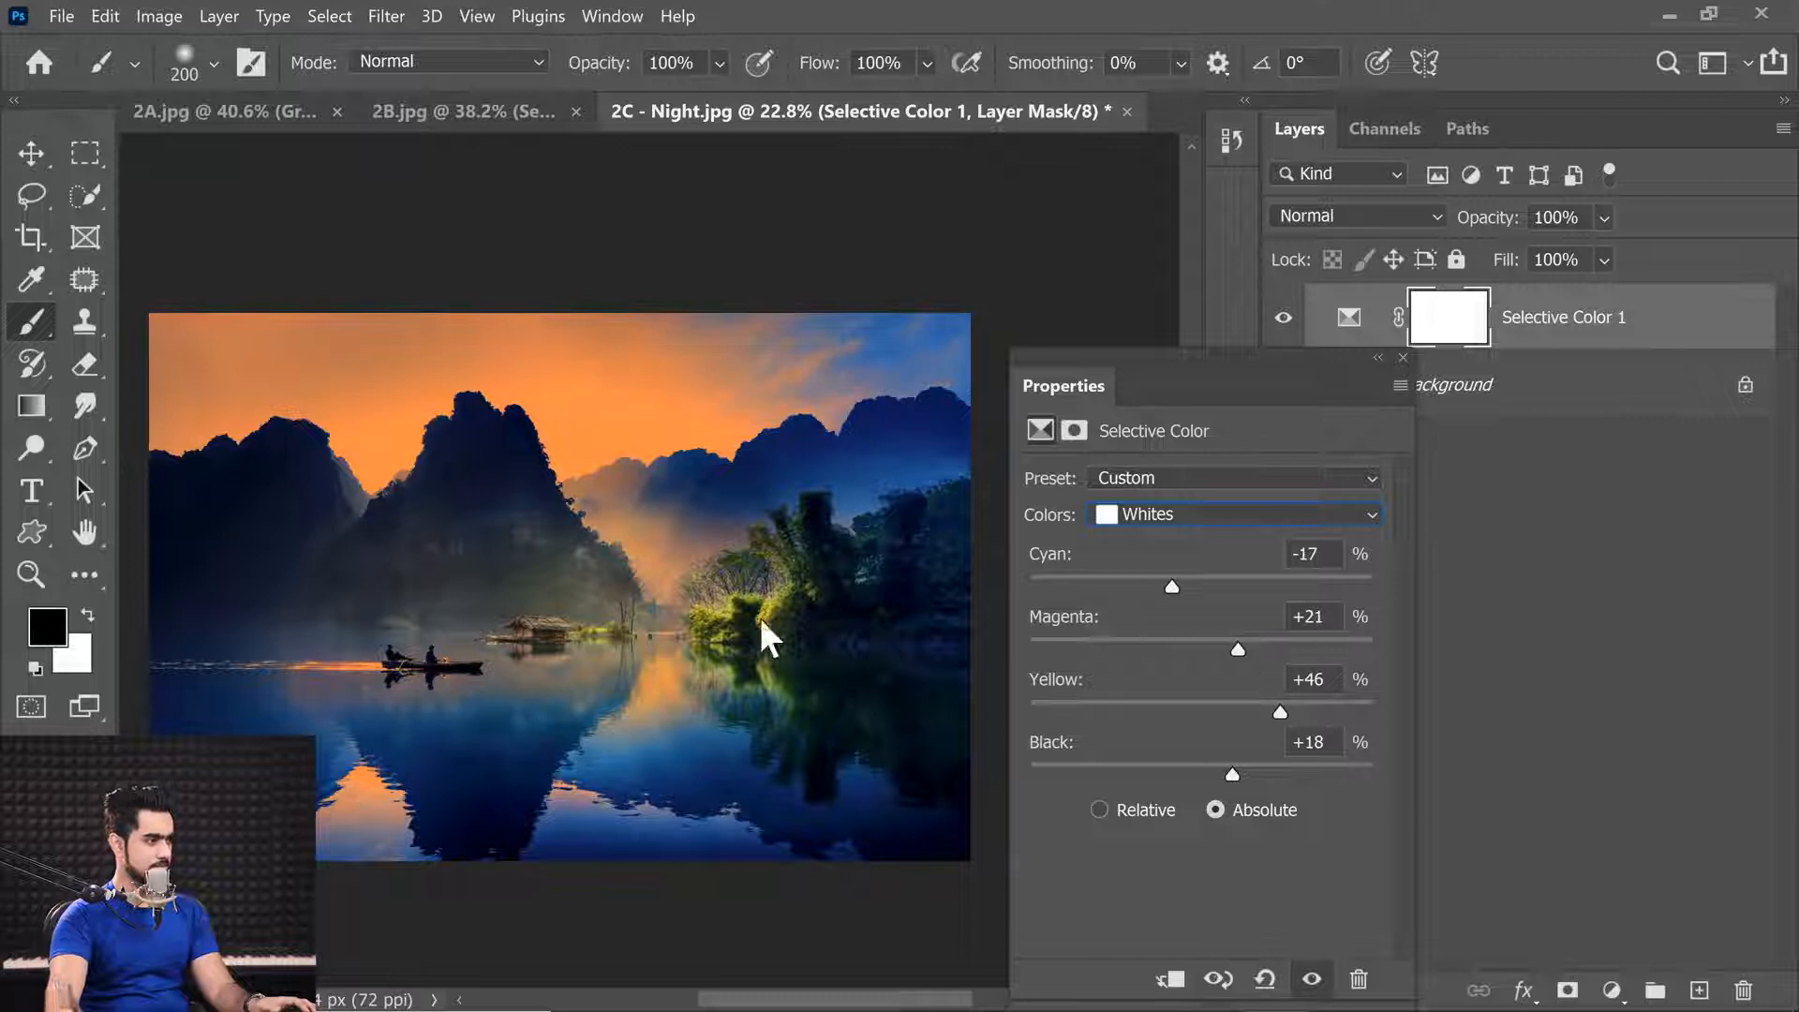
Step: Refine the Selective Color Neutrals to Cyan +4, Magenta +4, Yellow -13 and Black +31
{"action": "left_click_drag", "start_coordinate": [487, 629], "coordinate": [502, 629]}
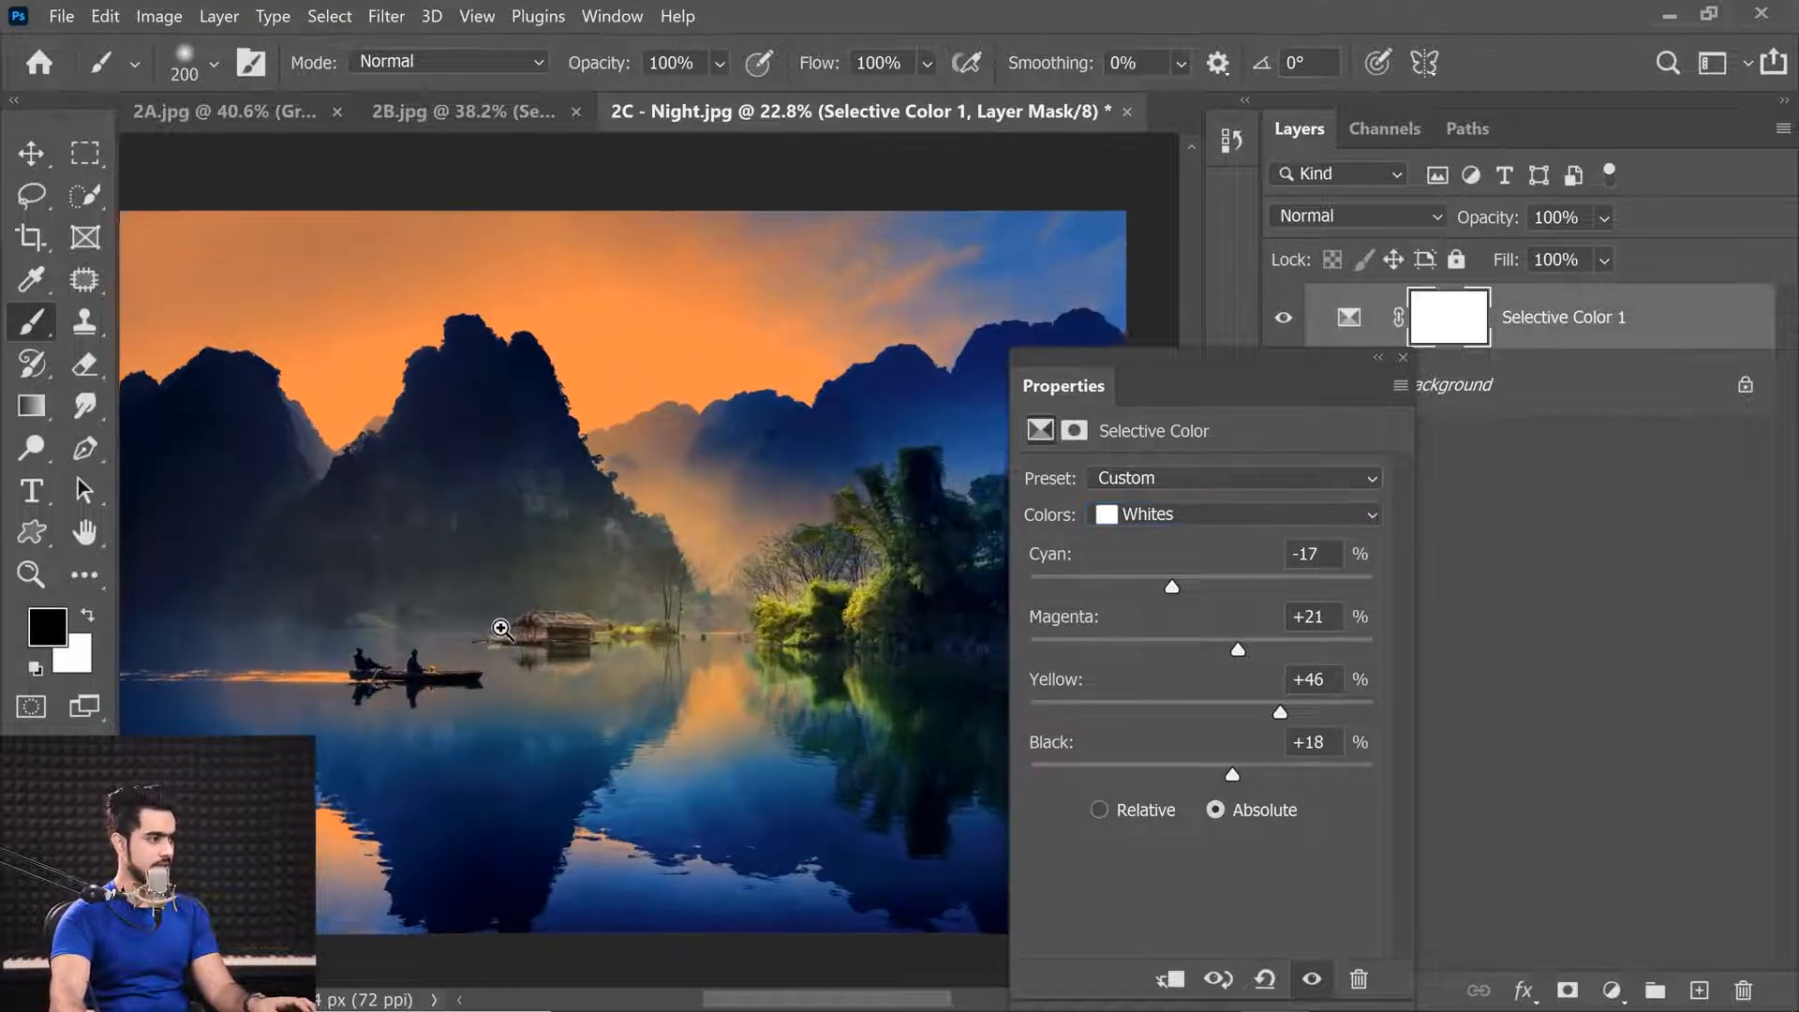
{"action": "left_click", "coordinate": [1209, 514]}
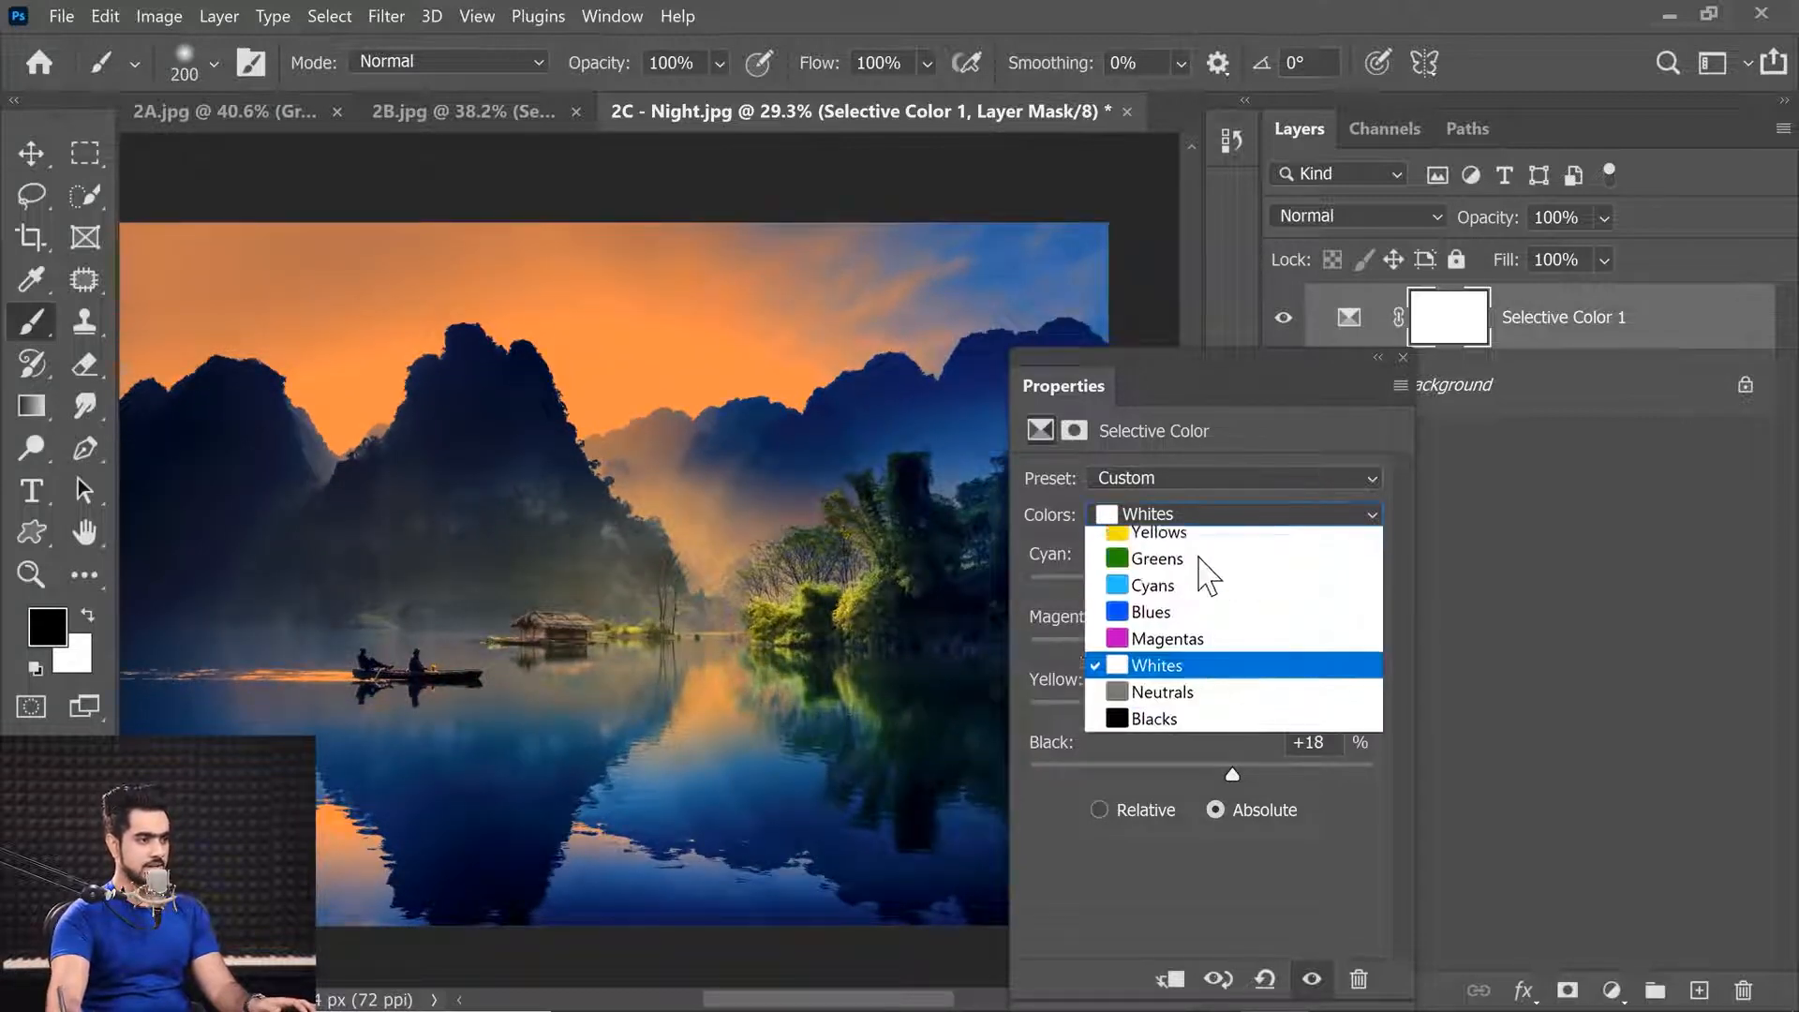
{"action": "left_click", "coordinate": [1207, 729]}
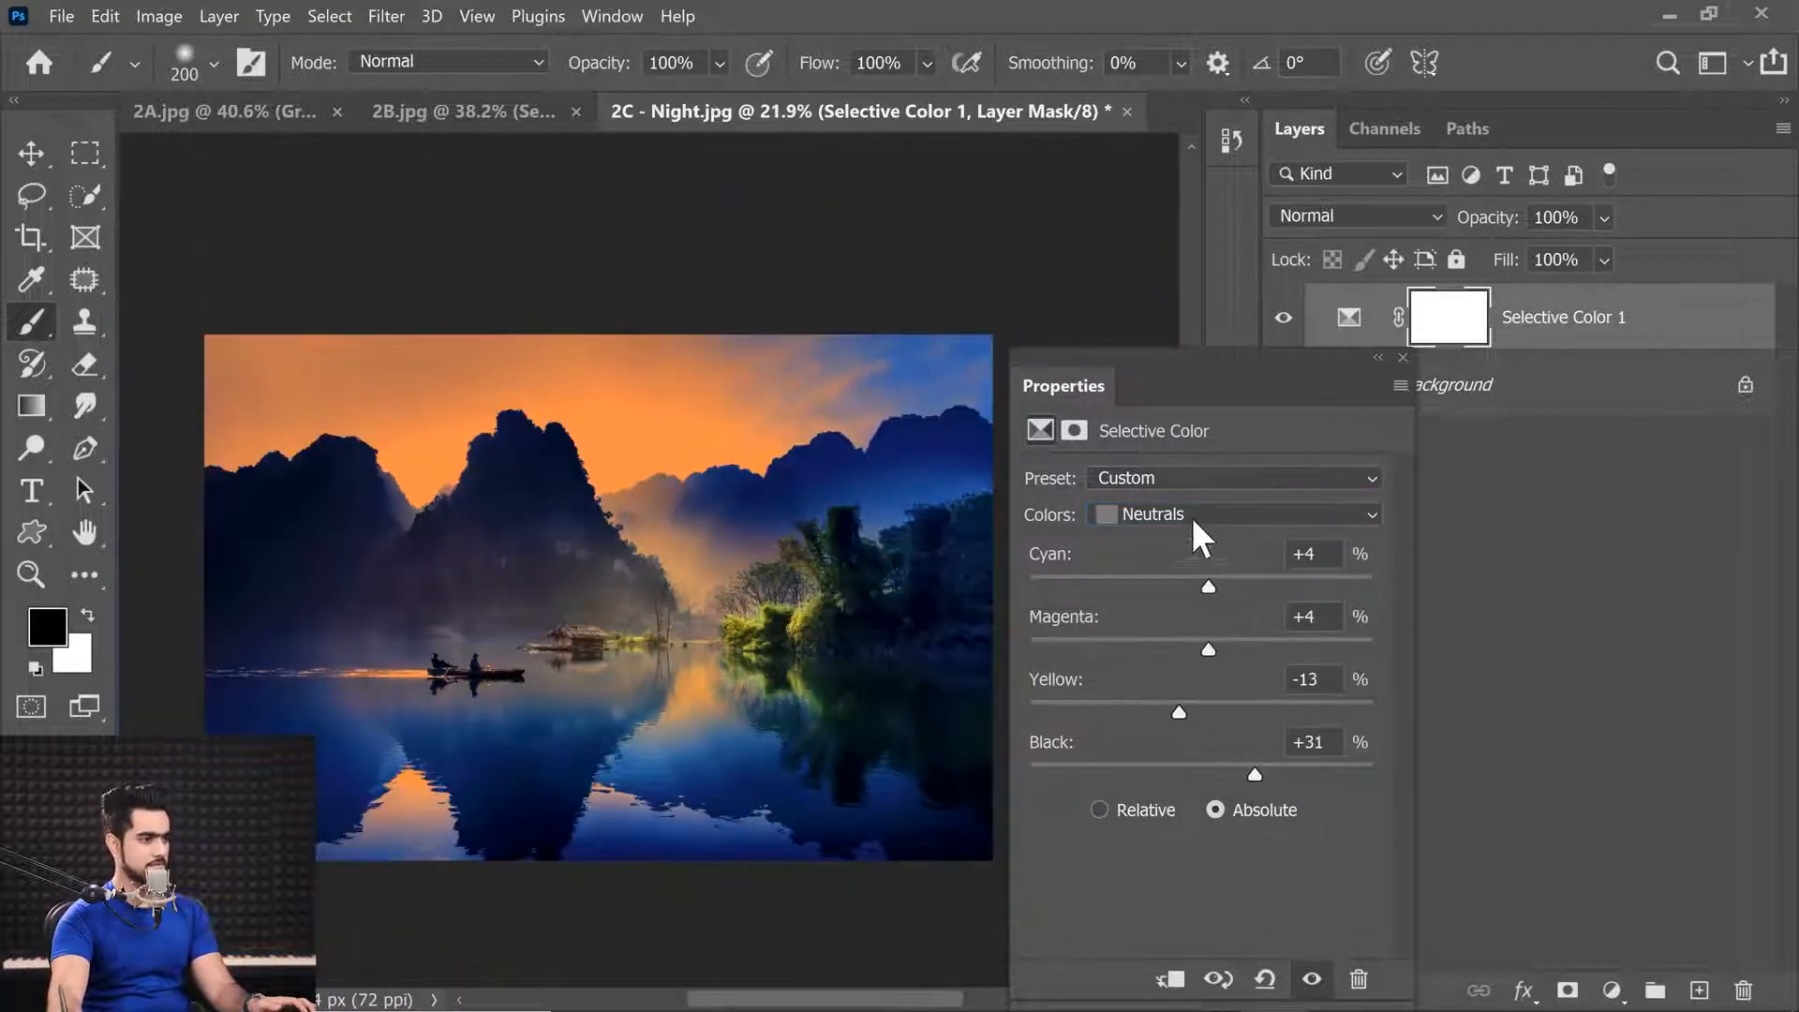
Step: Refine the Selective Color Blacks to Cyan +16, Magenta +2, Yellow -8 and Black +17, and compare the photo with and without the adjustment
{"action": "left_click", "coordinate": [1192, 517]}
{"action": "left_click", "coordinate": [1160, 753]}
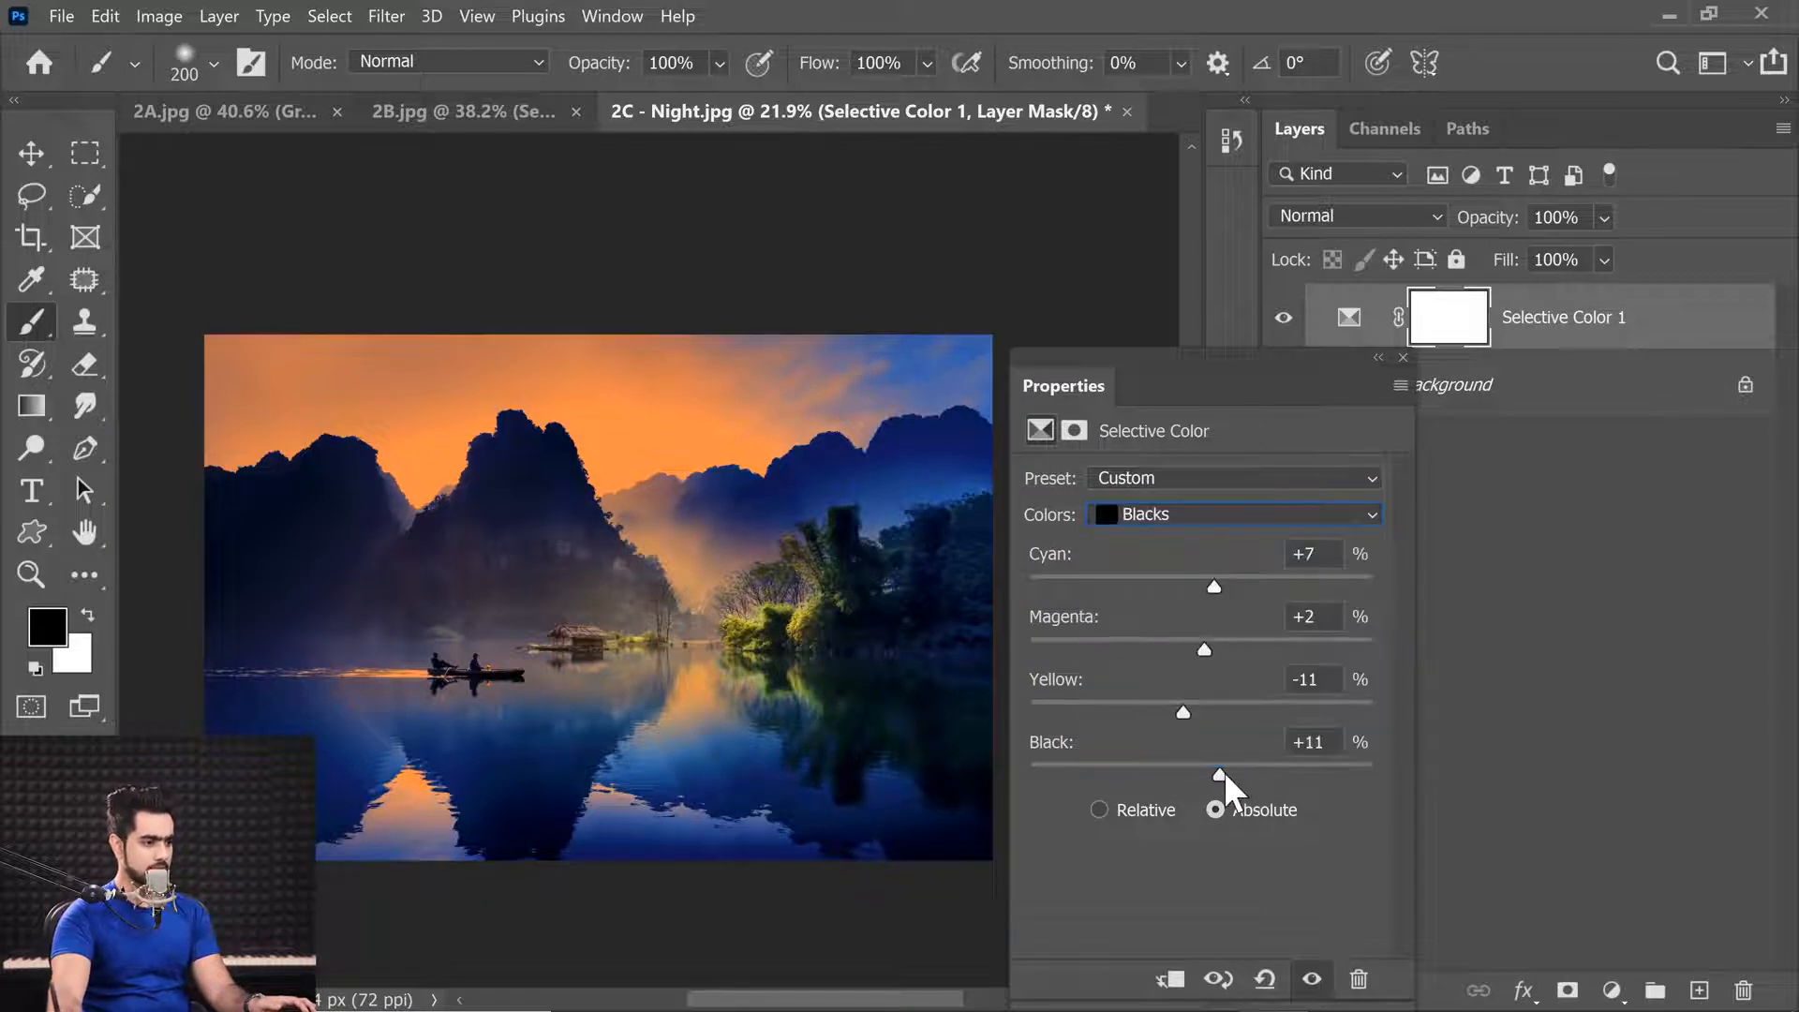
{"action": "left_click_drag", "start_coordinate": [1225, 787], "coordinate": [1240, 773]}
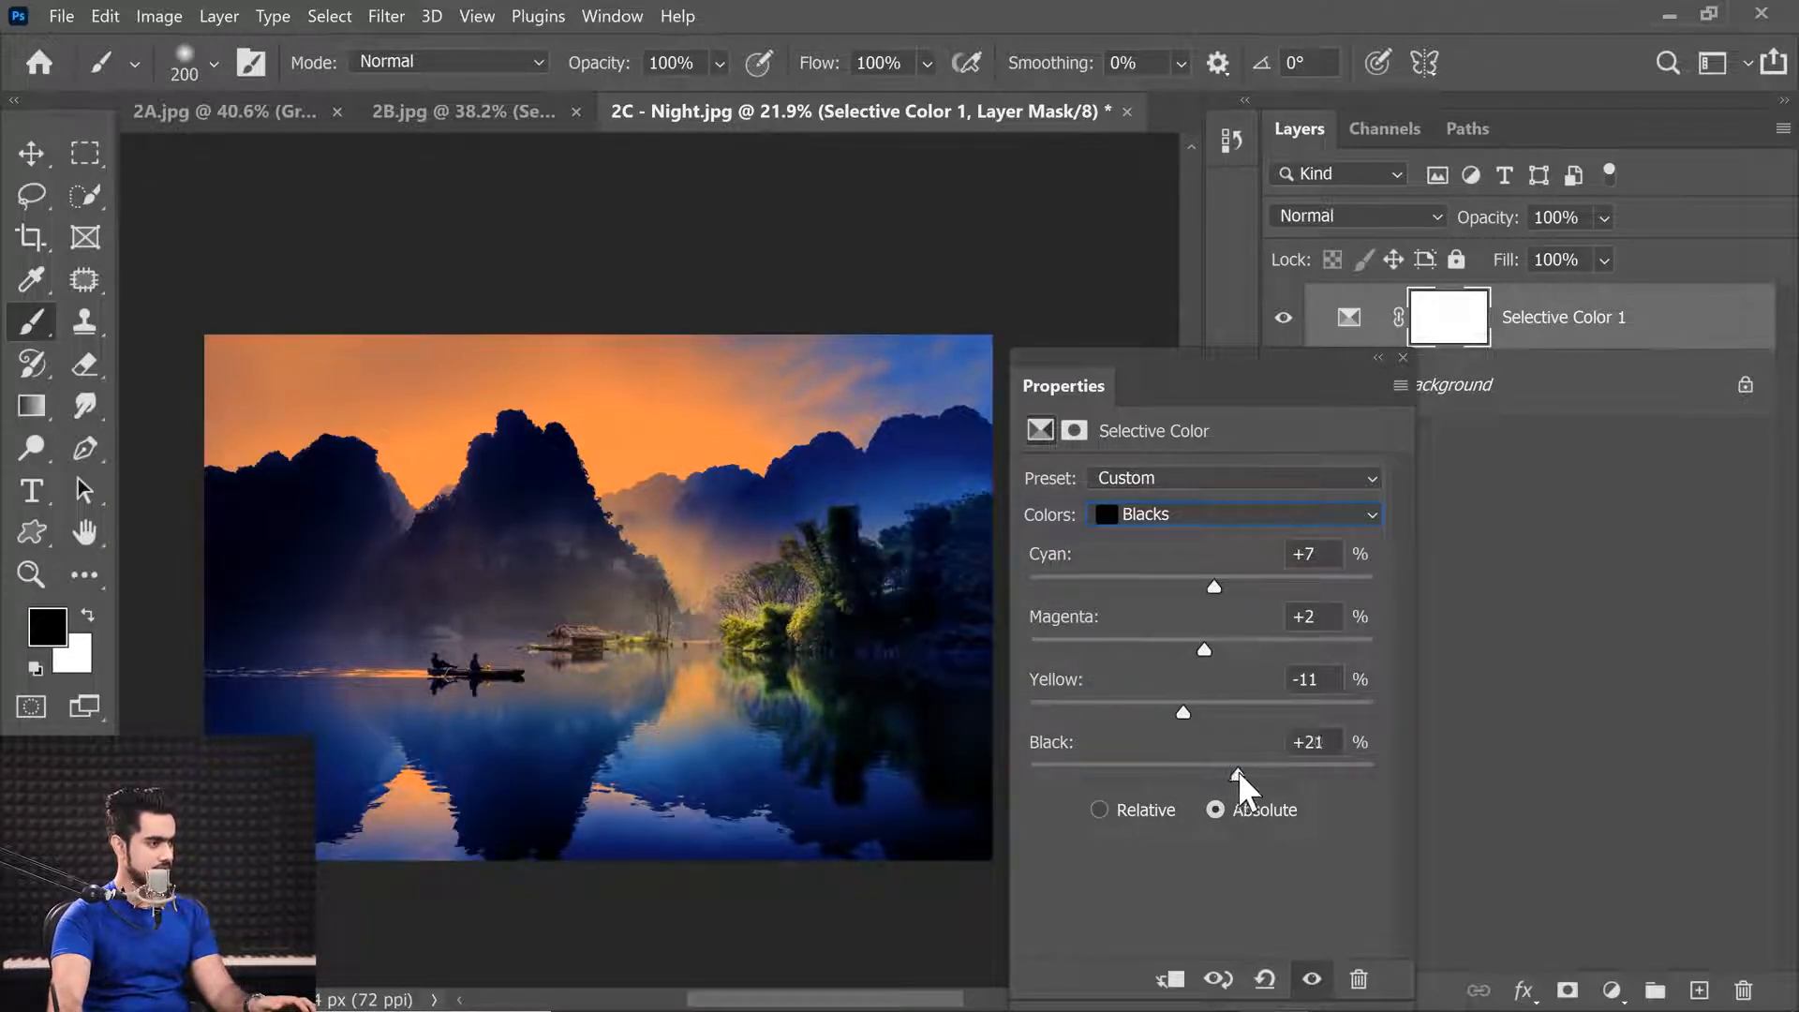
{"action": "left_click_drag", "start_coordinate": [1208, 649], "coordinate": [1207, 650]}
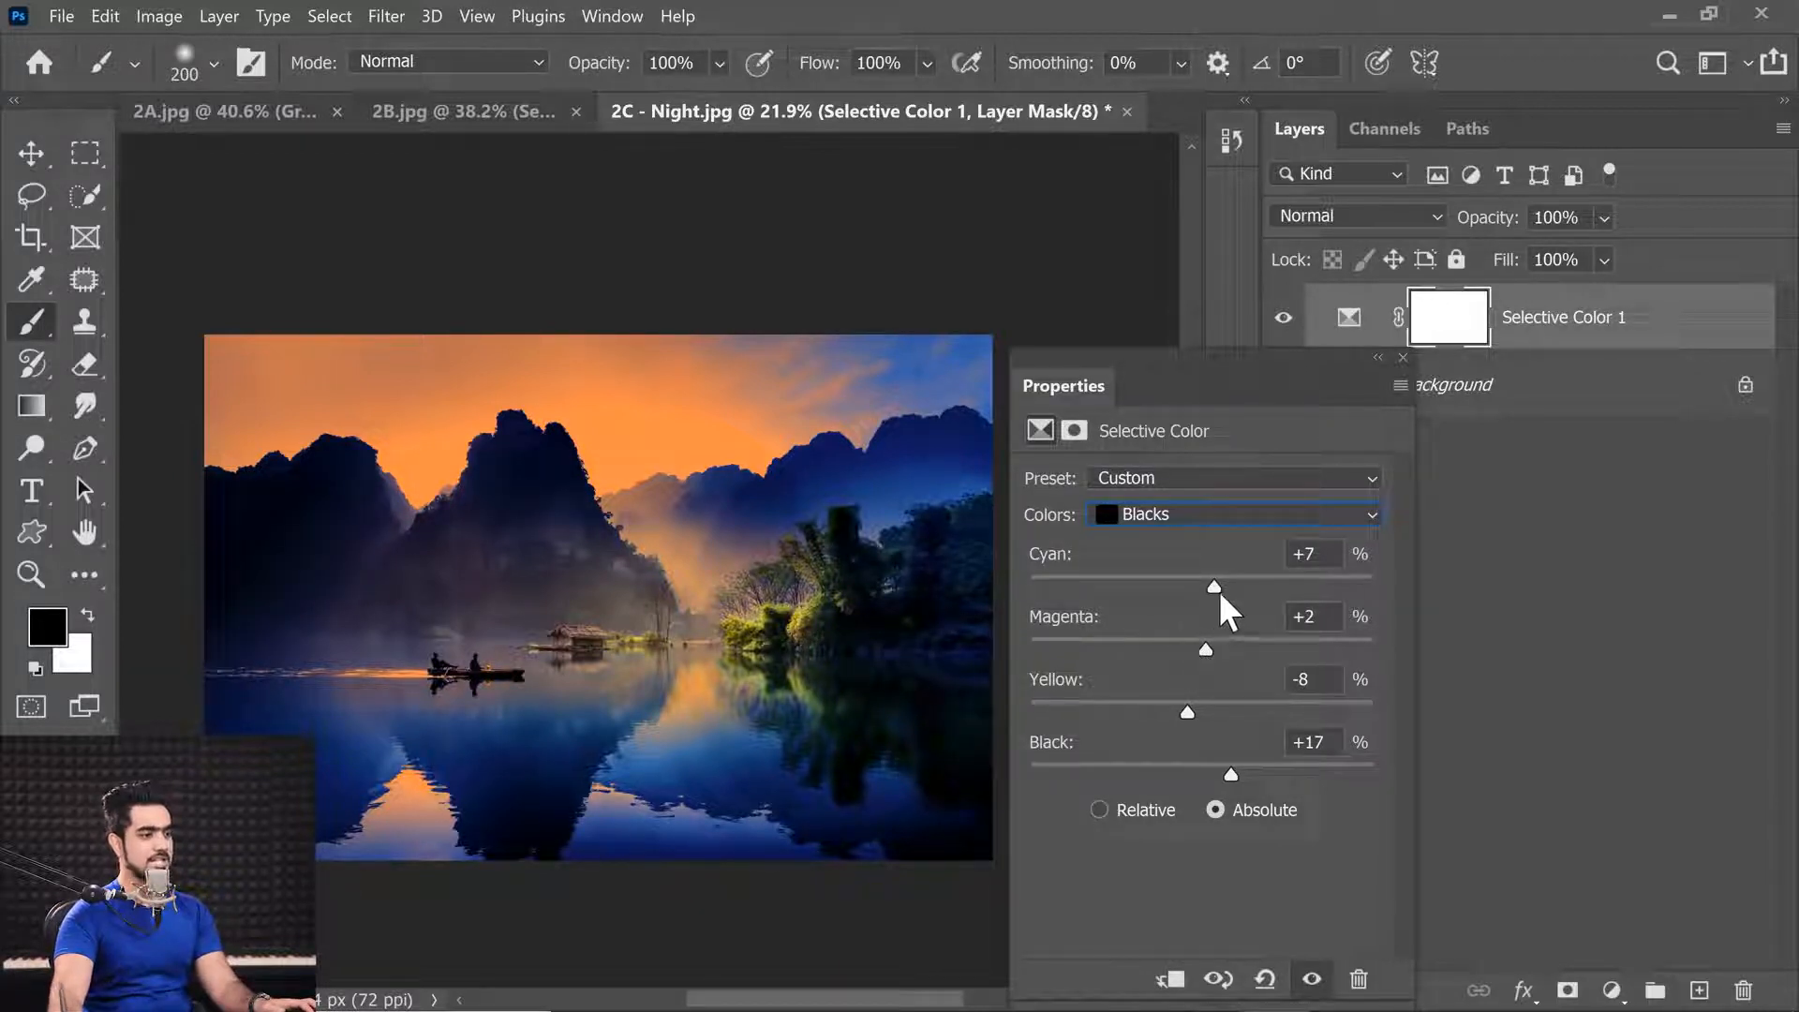
{"action": "mouse_move", "coordinate": [1216, 589]}
{"action": "left_mouse_down"}
{"action": "mouse_move", "coordinate": [1251, 590]}
{"action": "mouse_move", "coordinate": [1161, 588]}
{"action": "mouse_move", "coordinate": [1229, 596]}
{"action": "left_mouse_up"}
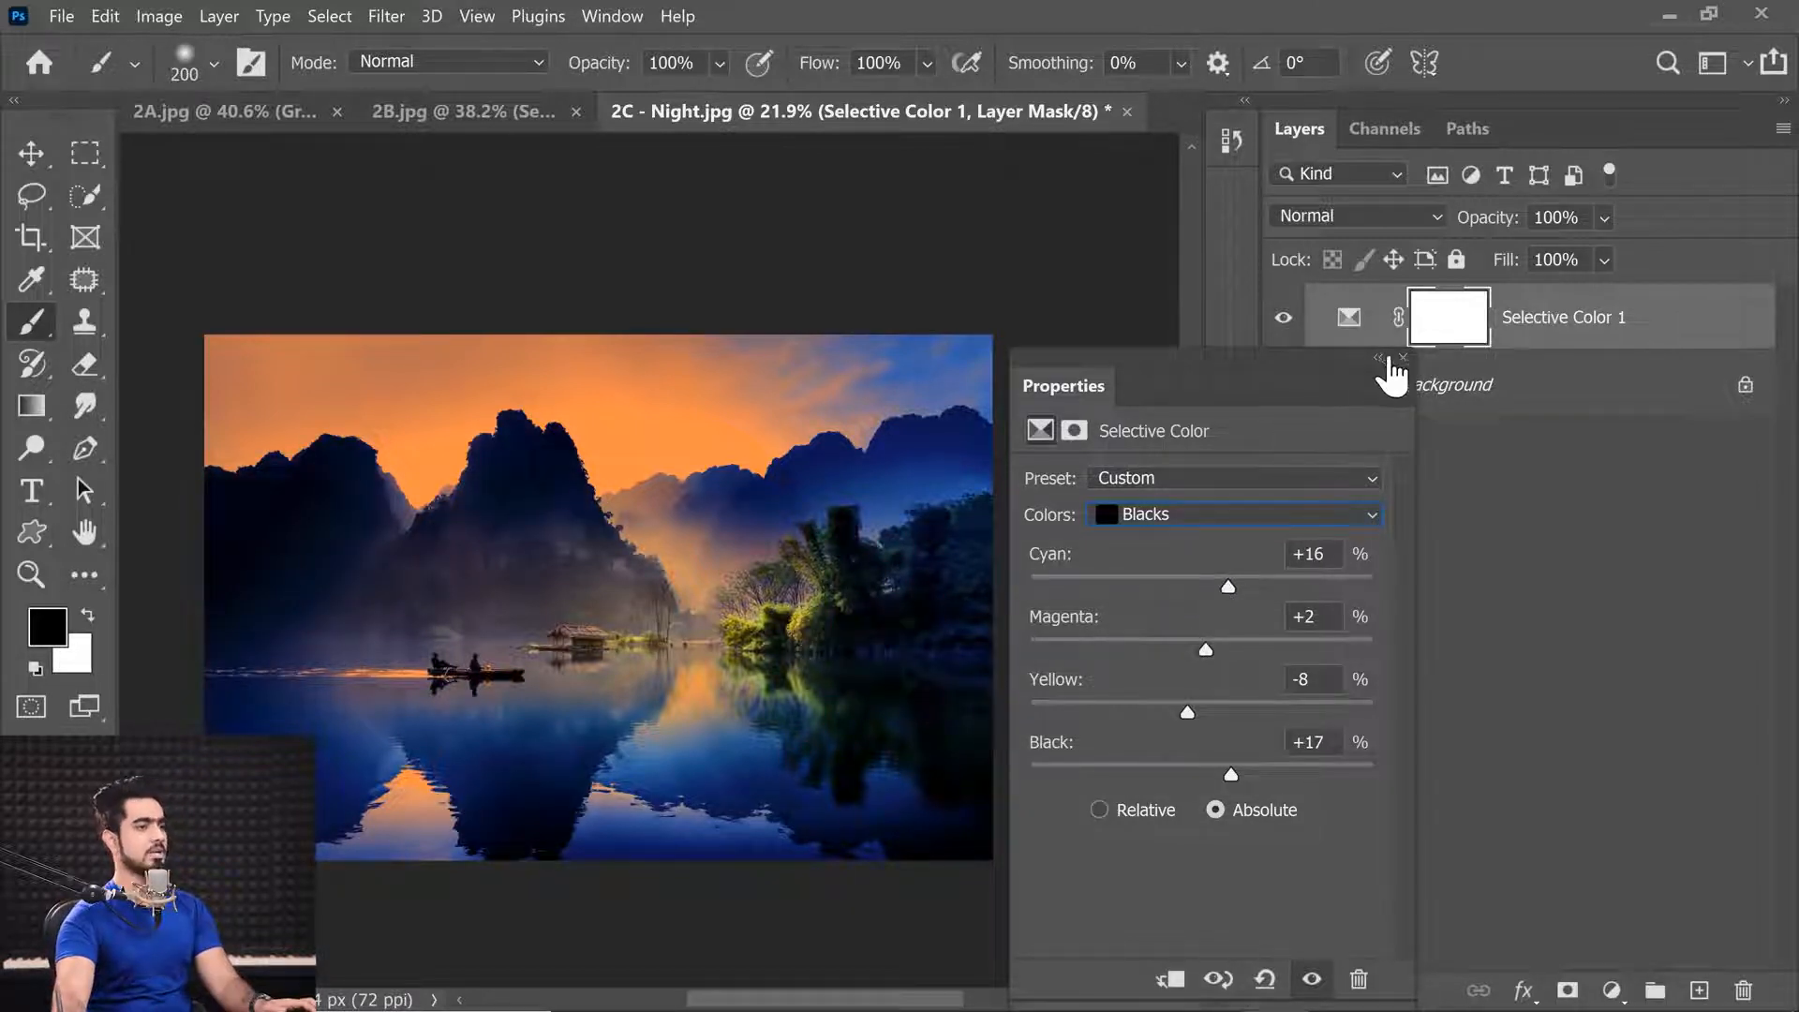
{"action": "left_click", "coordinate": [1403, 357]}
{"action": "left_click", "coordinate": [1283, 318]}
{"action": "left_click", "coordinate": [1283, 317]}
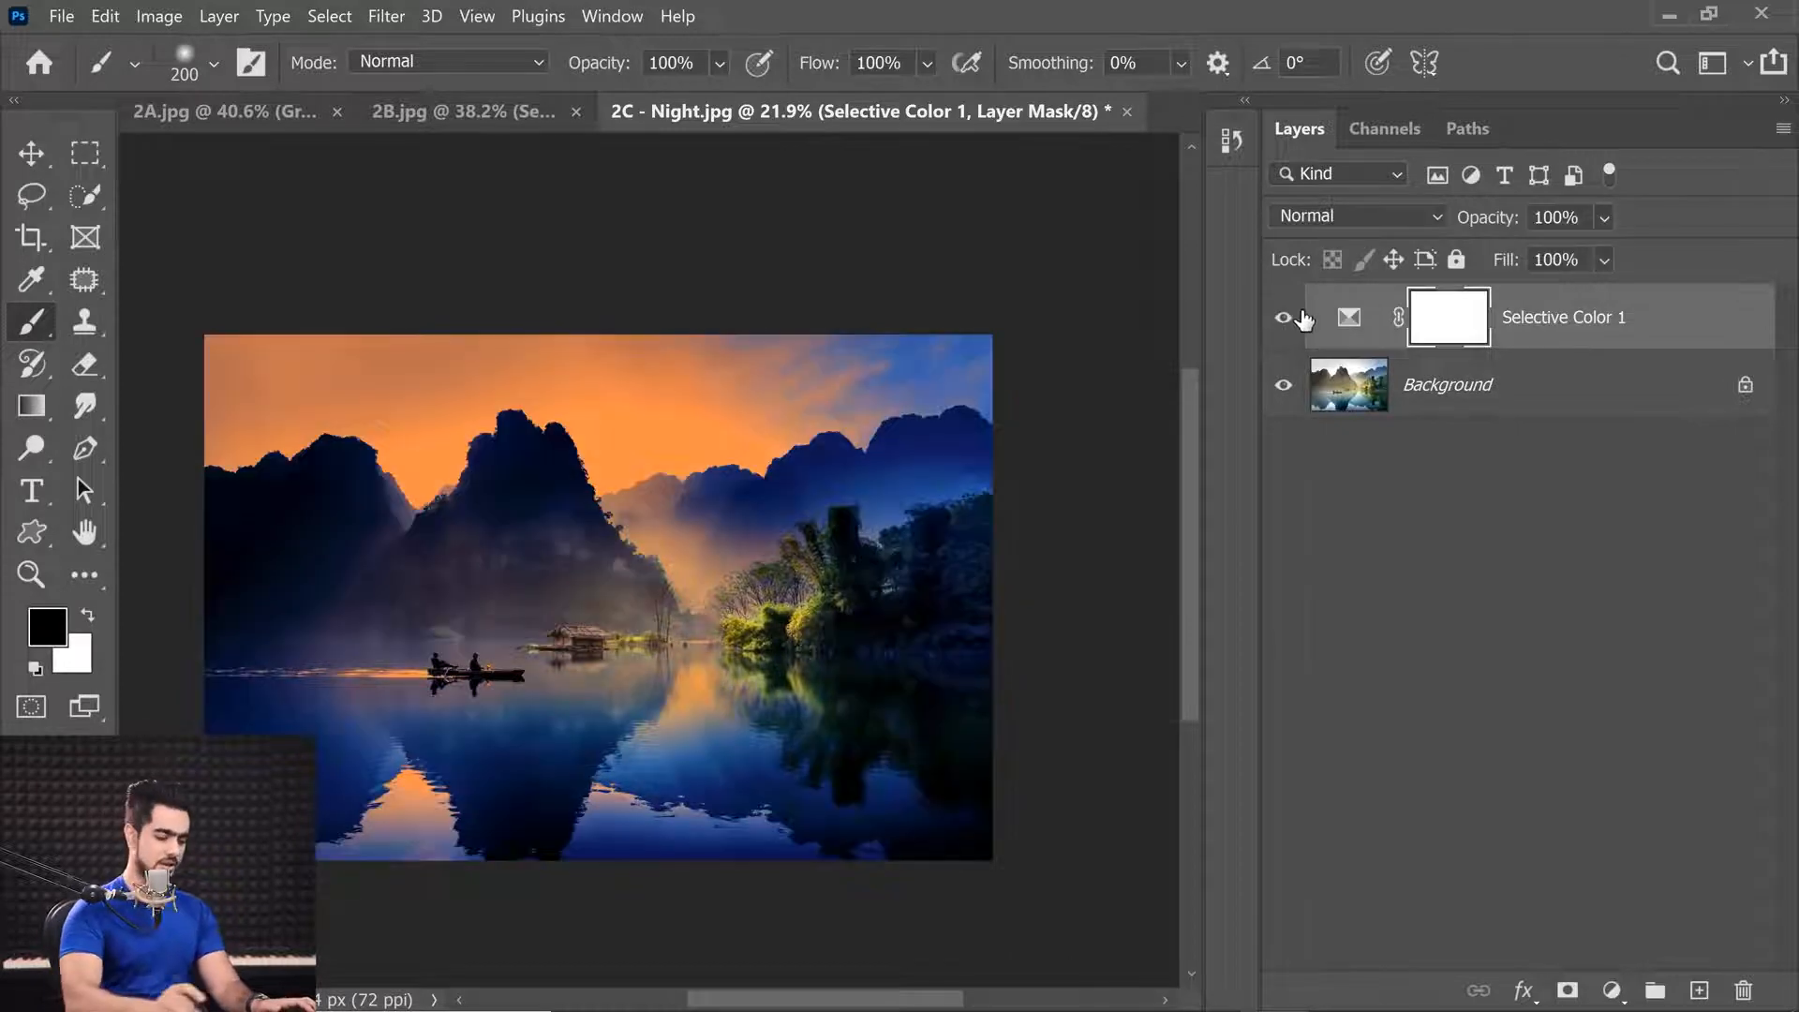
Step: Add a Color Lookup adjustment layer above Selective Color 1 using the NightFromDay.CUBE 3D LUT
{"action": "key", "text": "ctrl+0"}
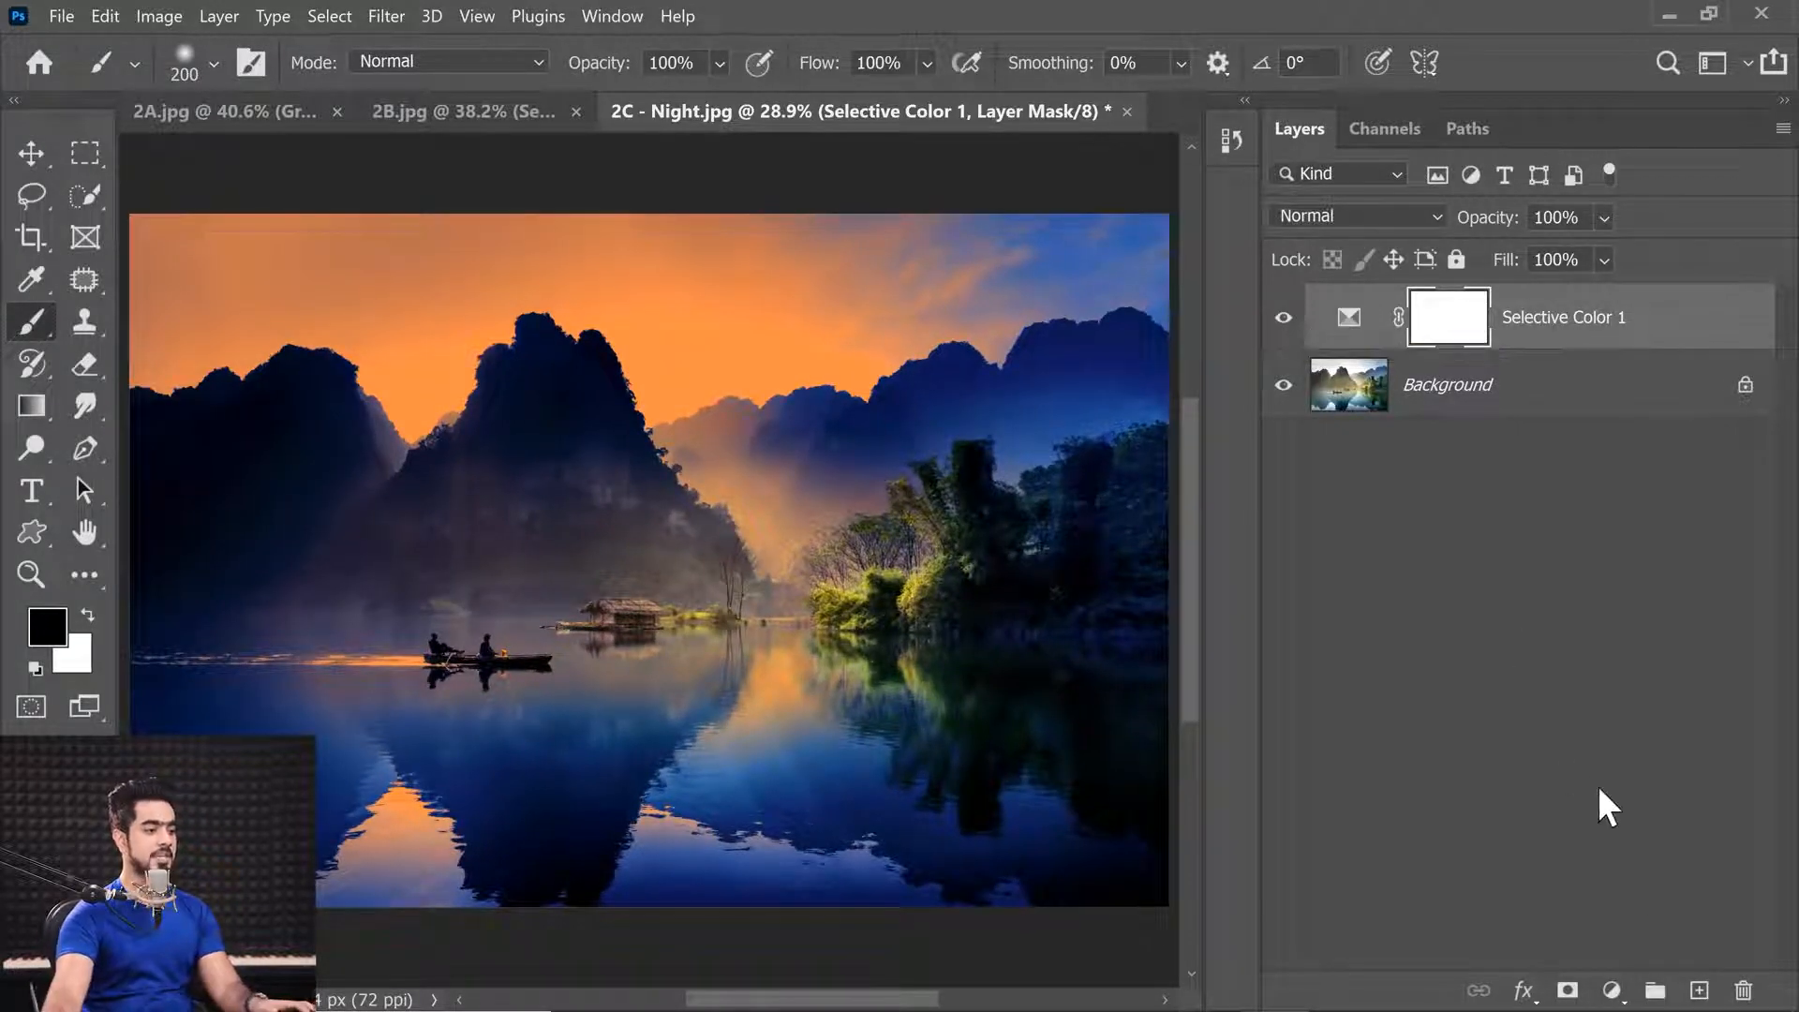
{"action": "left_click", "coordinate": [1611, 991]}
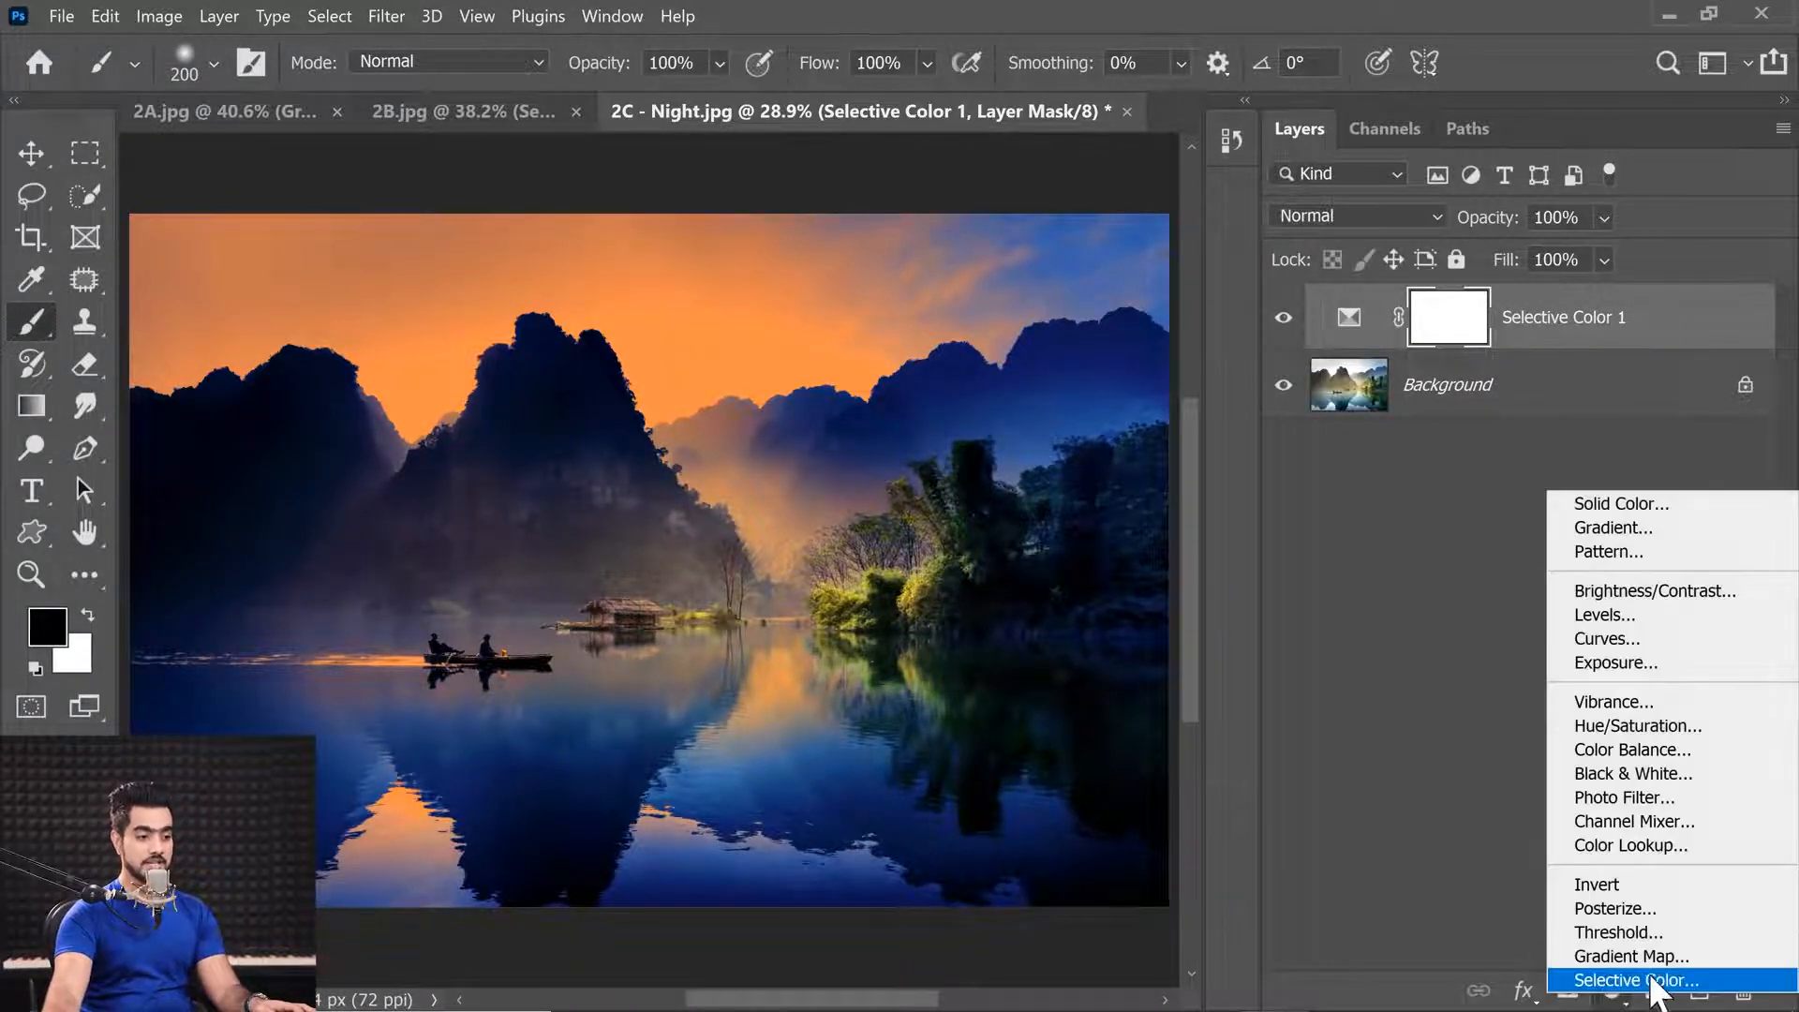
{"action": "left_click", "coordinate": [1655, 846]}
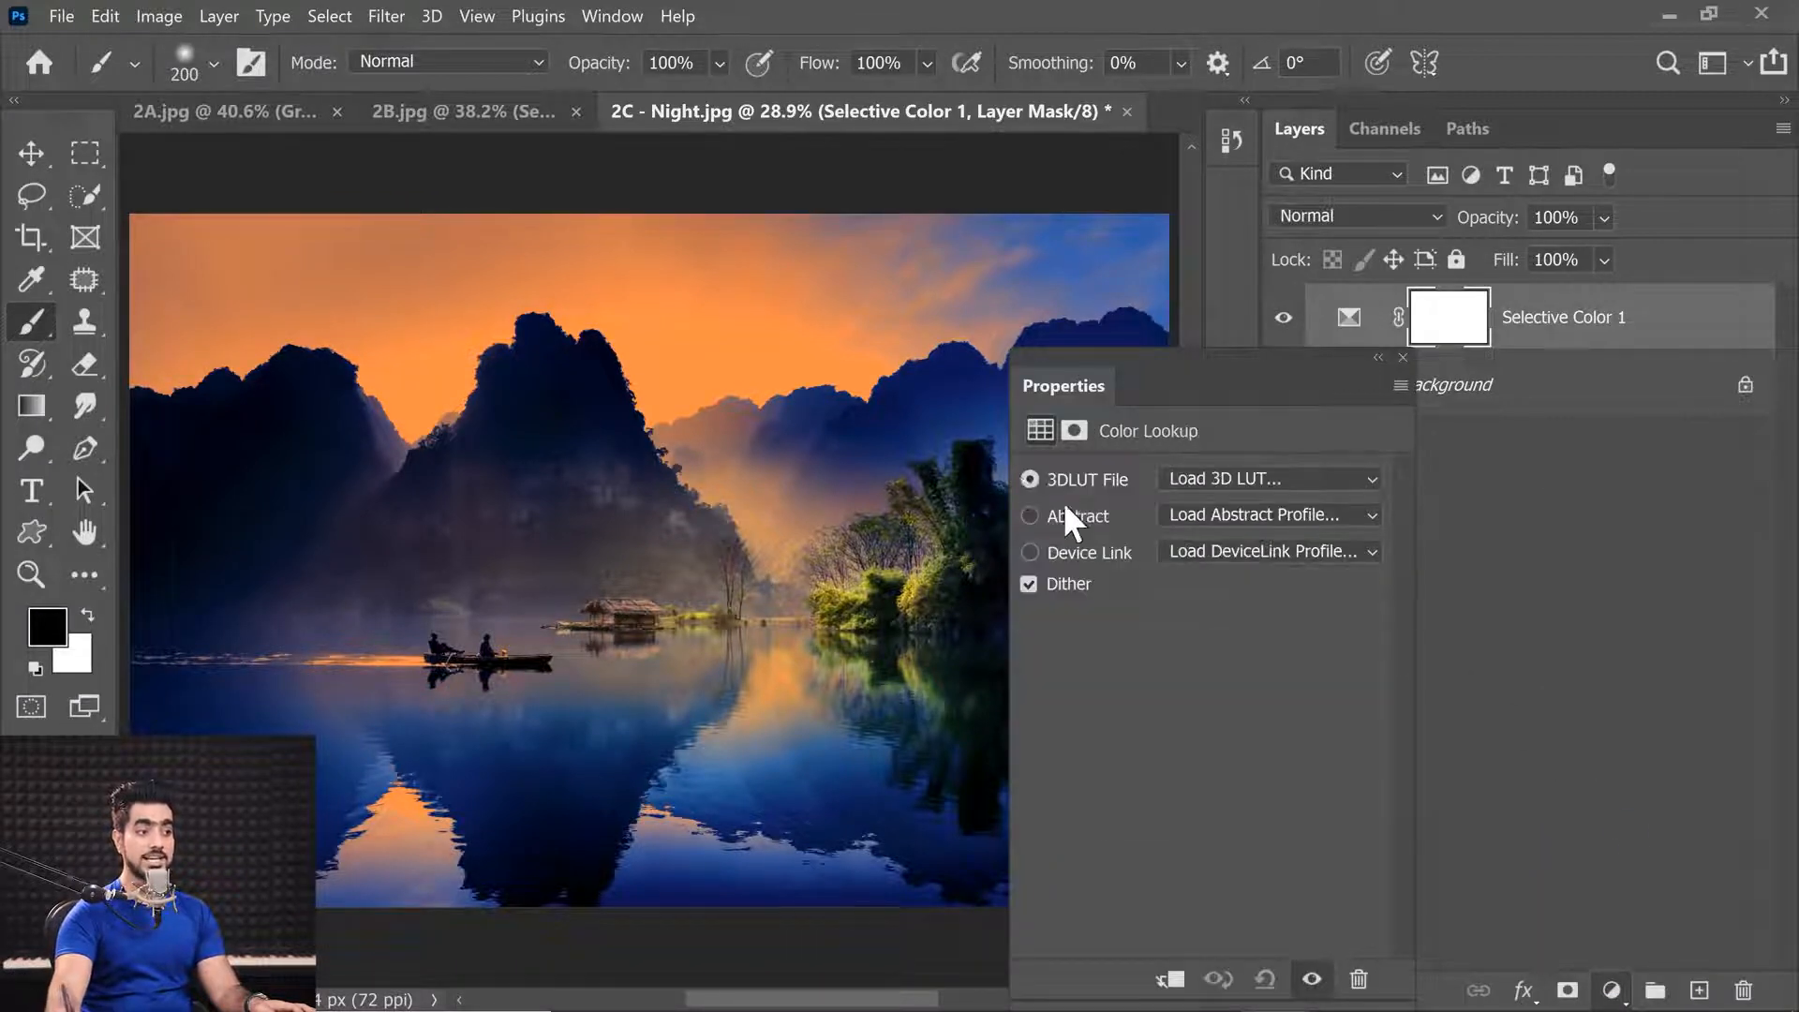
{"action": "left_click", "coordinate": [1221, 487]}
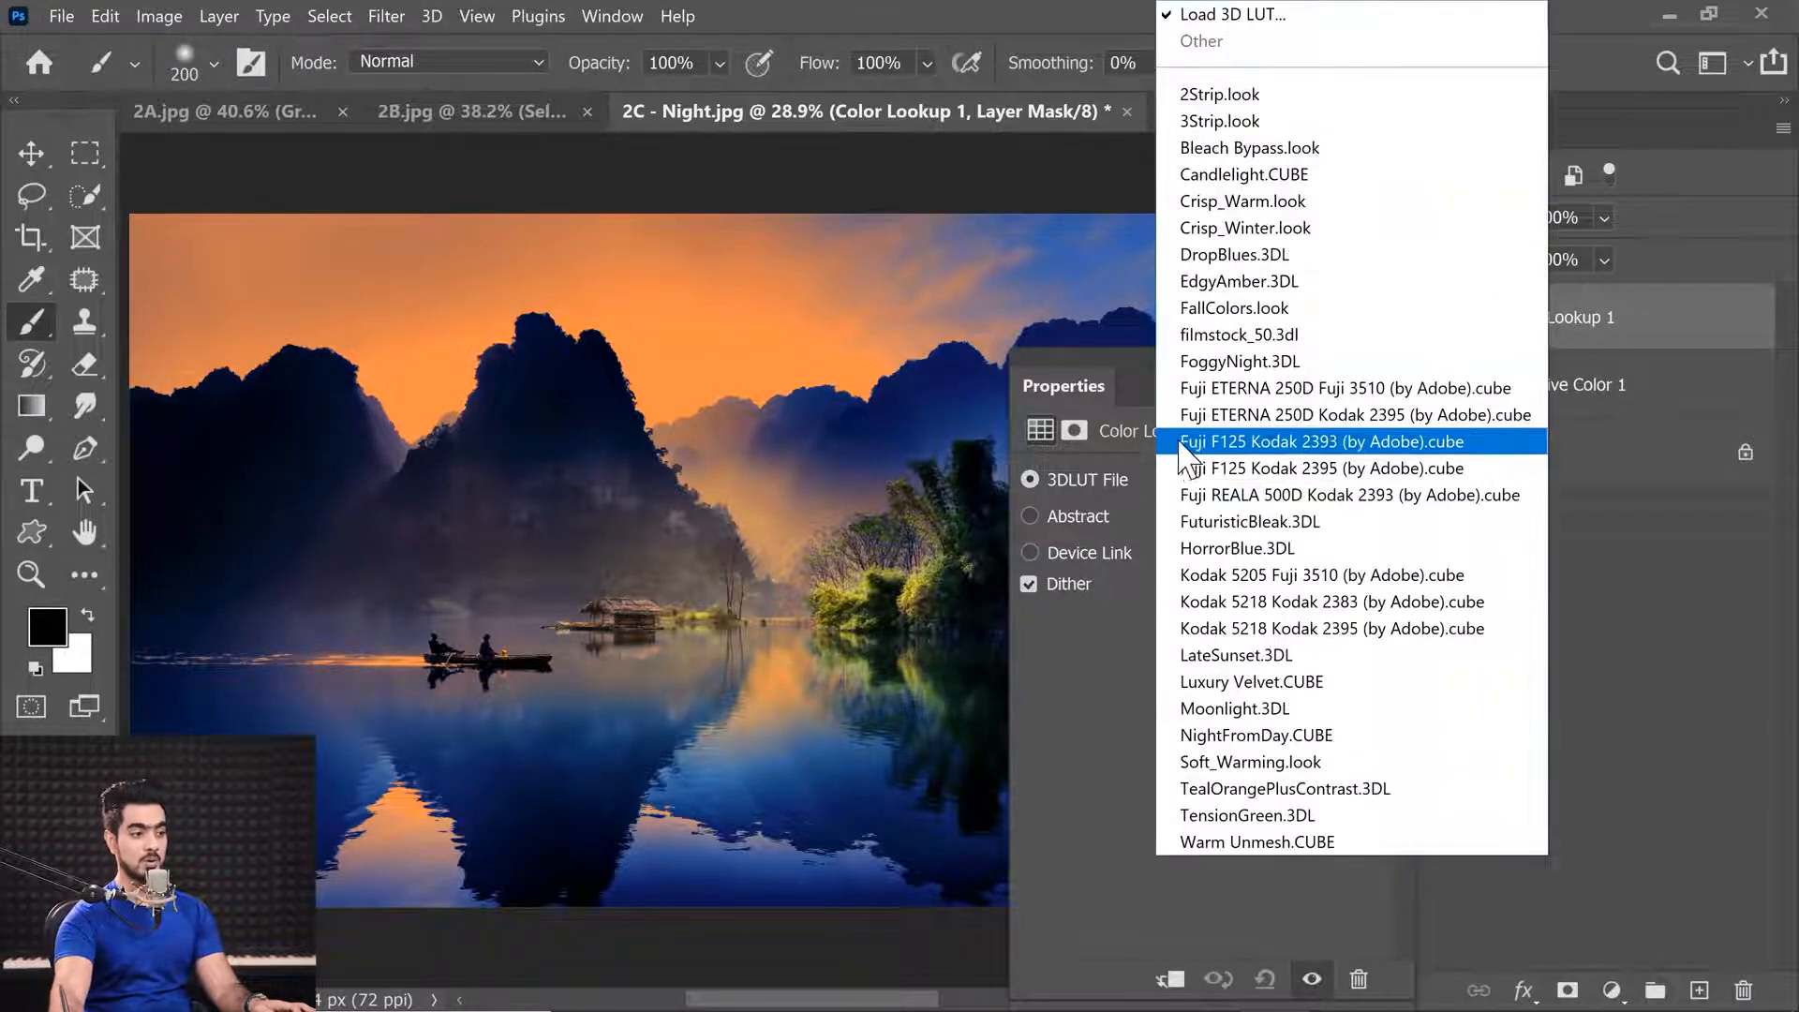
{"action": "left_click", "coordinate": [1270, 736]}
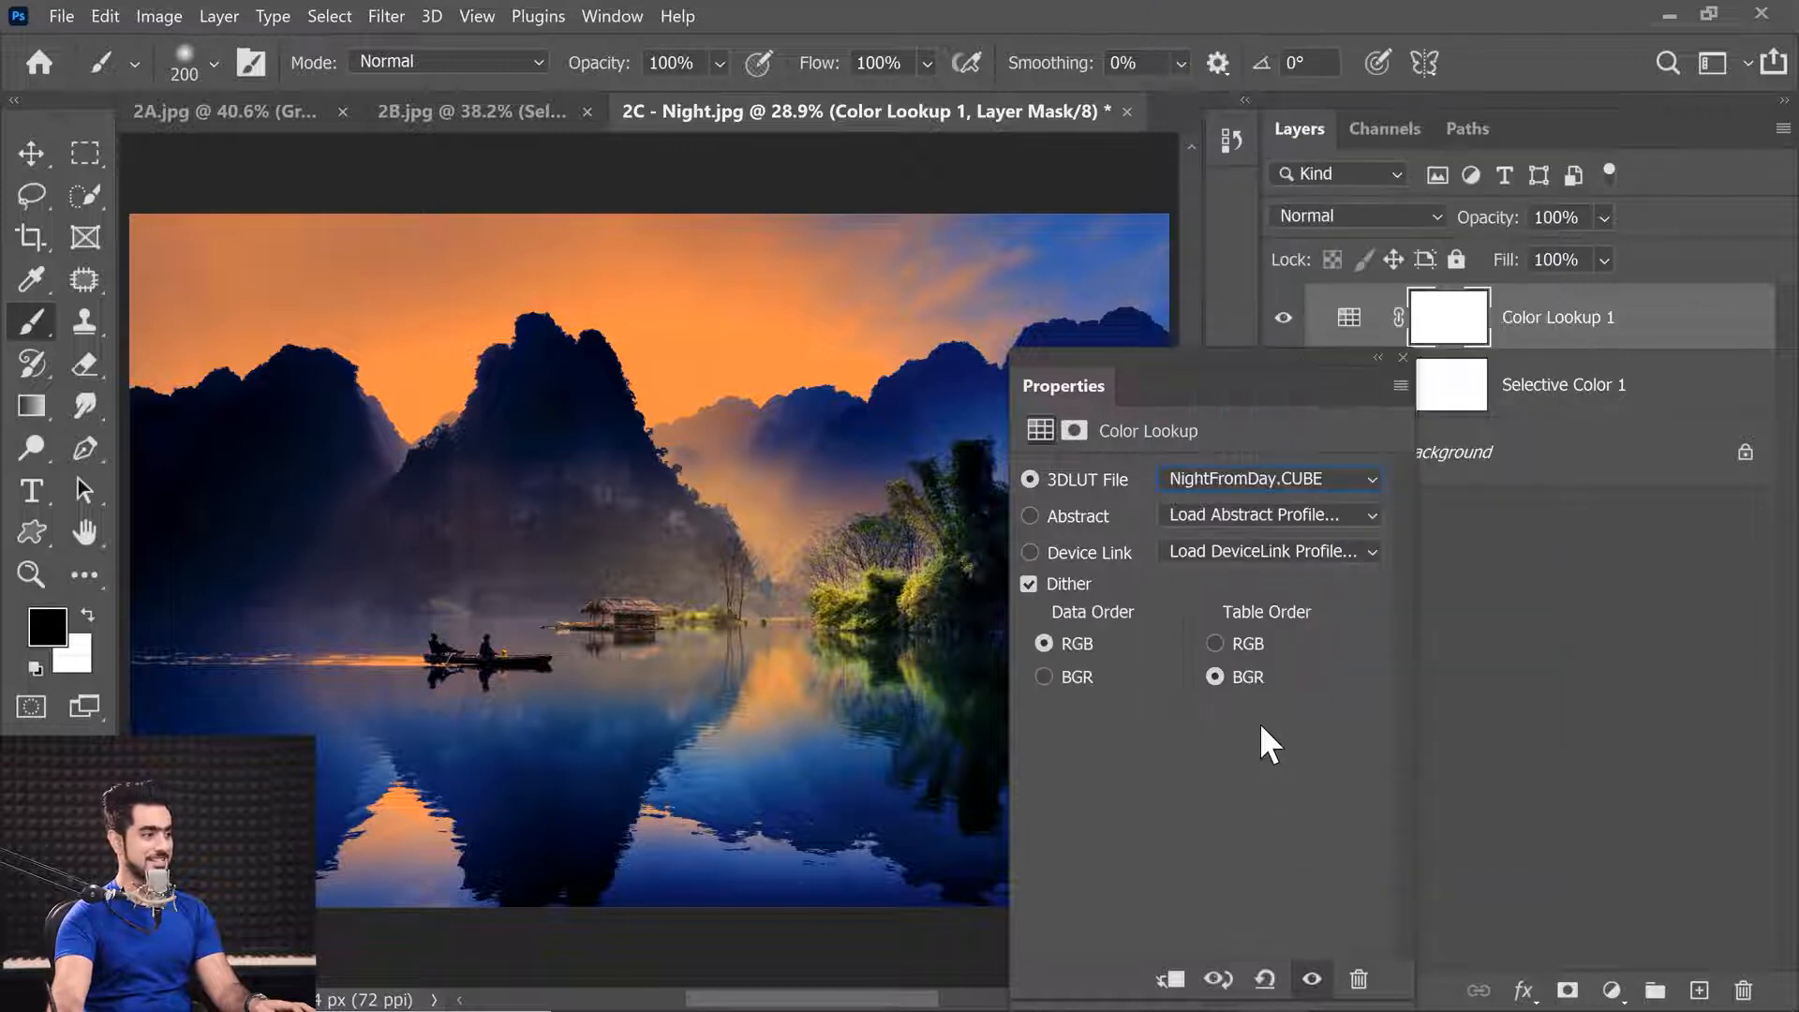
{"action": "left_click", "coordinate": [1403, 357]}
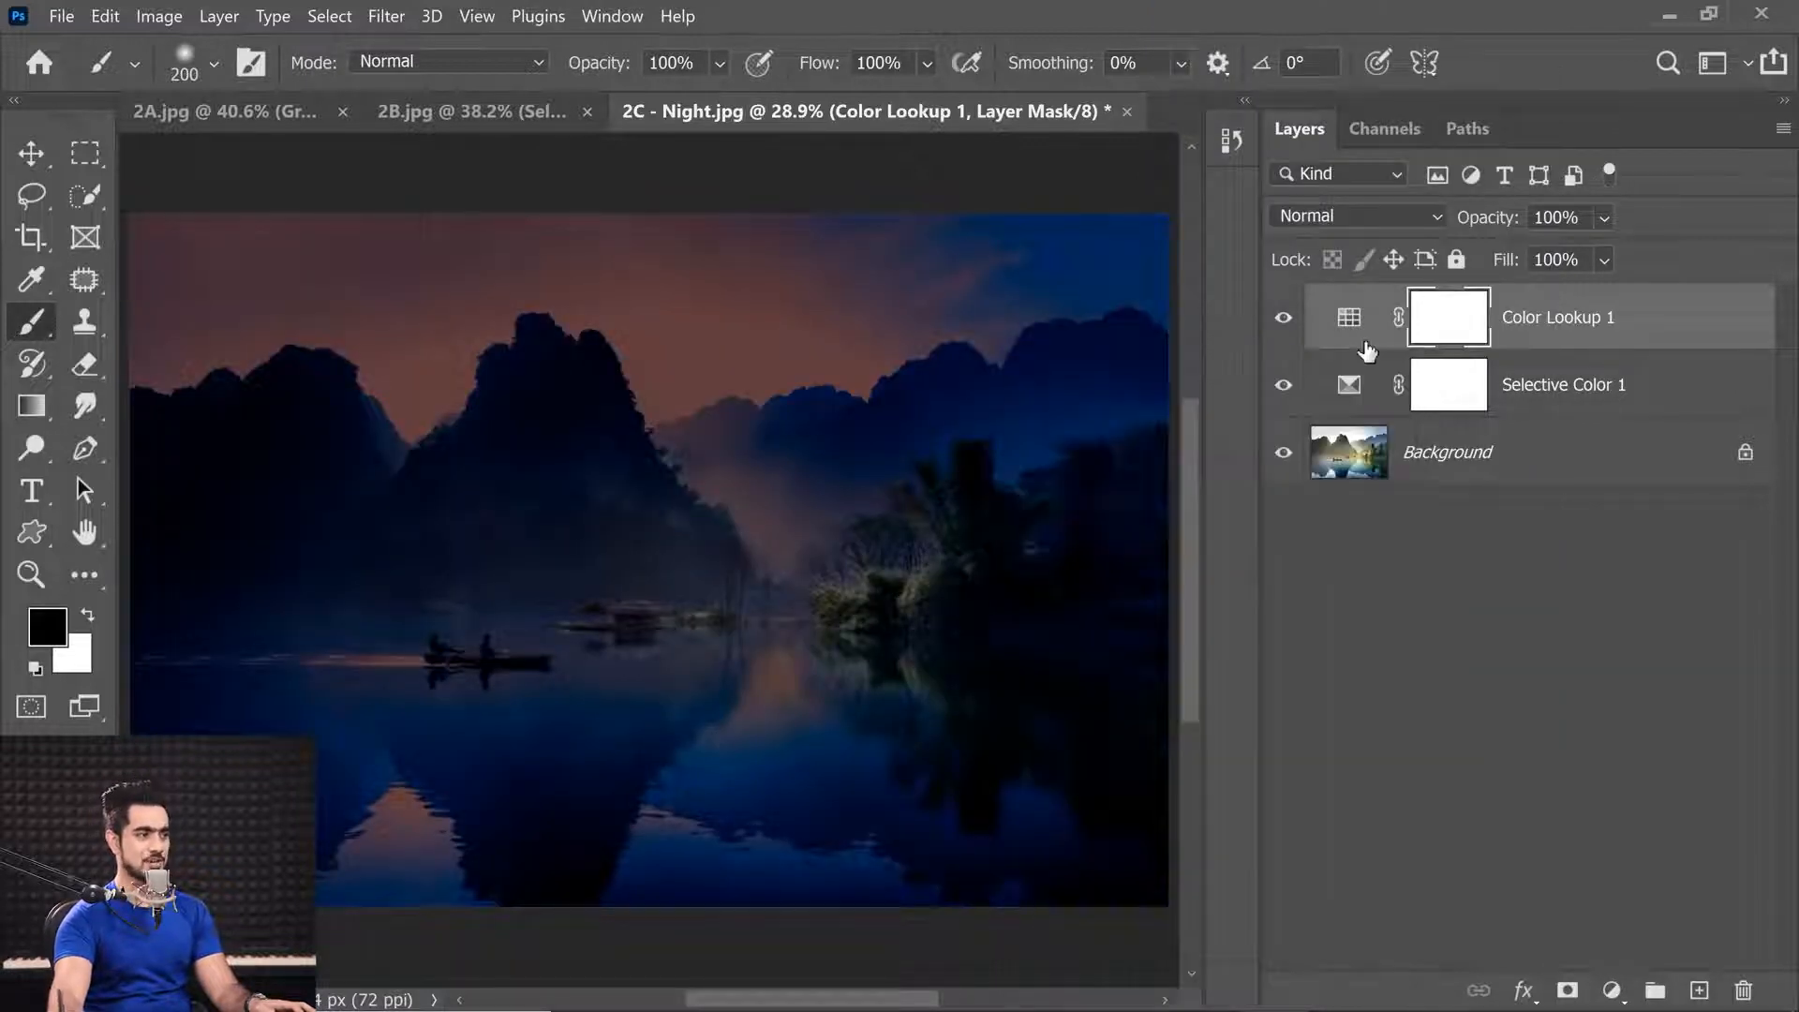
Step: Compare the photo with and without the Color Lookup layer and examine the darkened hut and trees by the lake up close
{"action": "left_click", "coordinate": [1283, 318]}
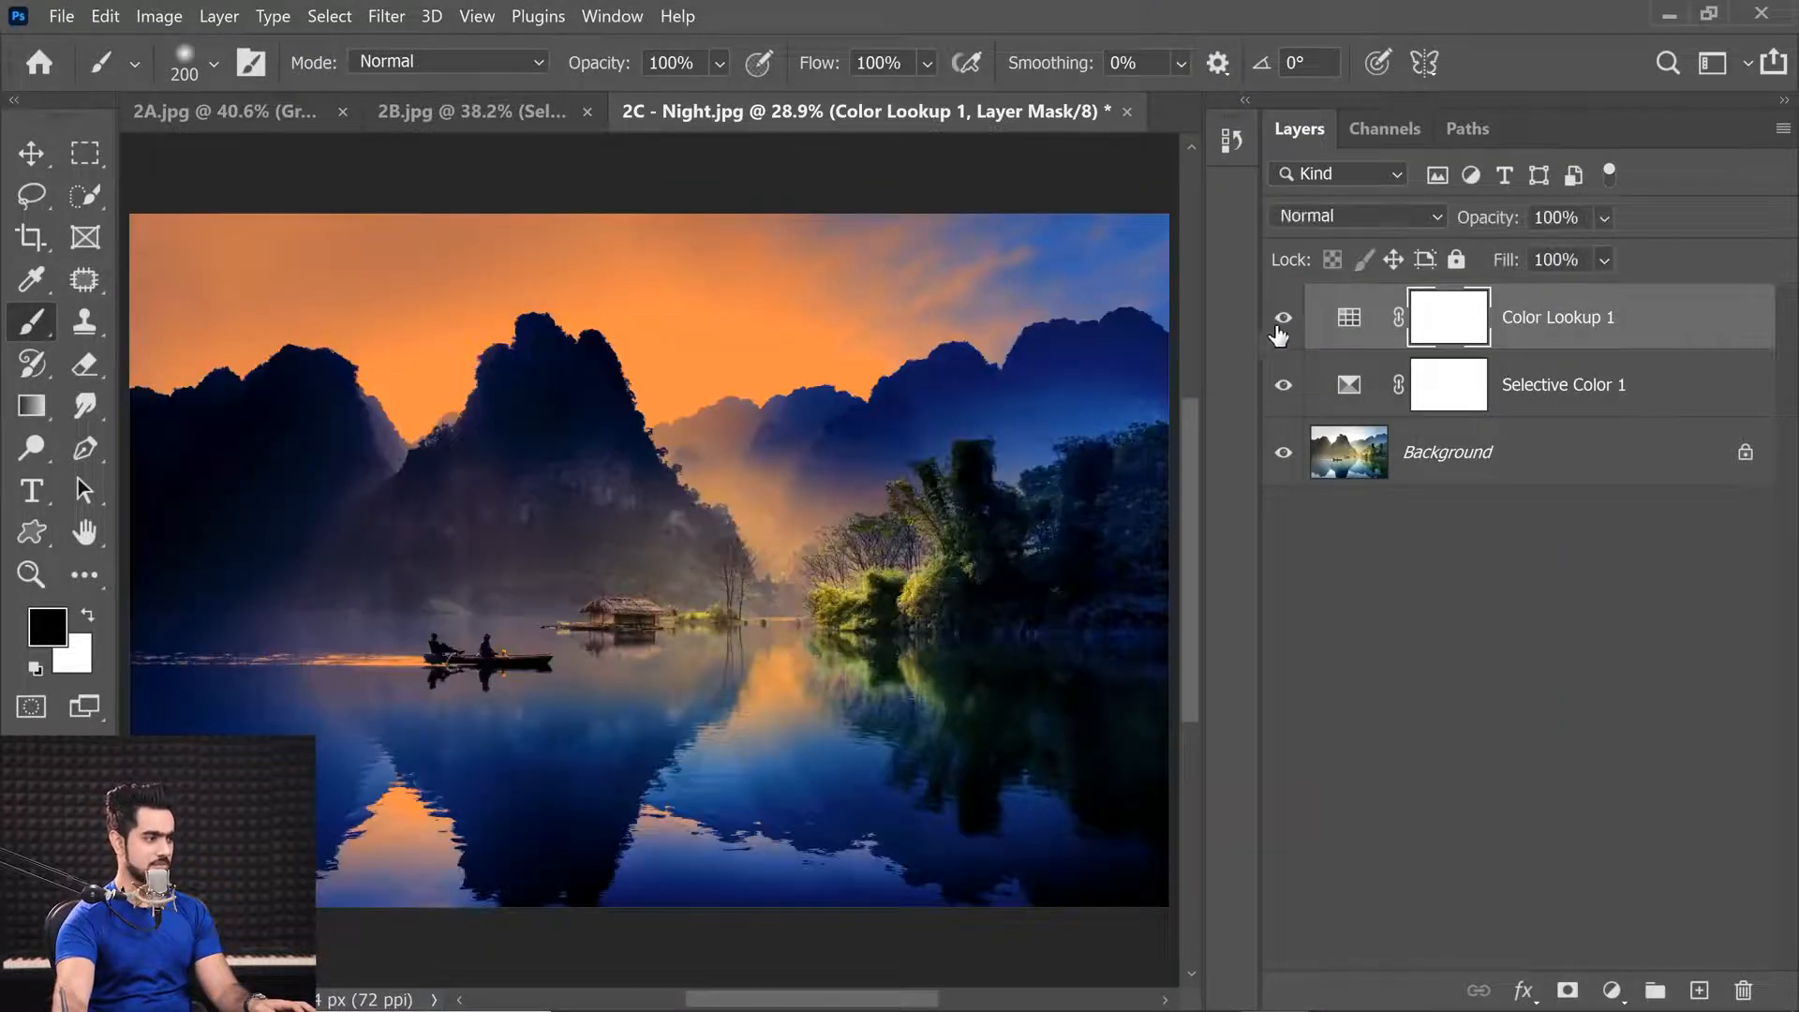
{"action": "left_click", "coordinate": [1282, 318]}
{"action": "scroll", "coordinate": [726, 509], "scroll_direction": "down", "scroll_amount": 3}
{"action": "left_click_drag", "start_coordinate": [724, 507], "coordinate": [757, 509]}
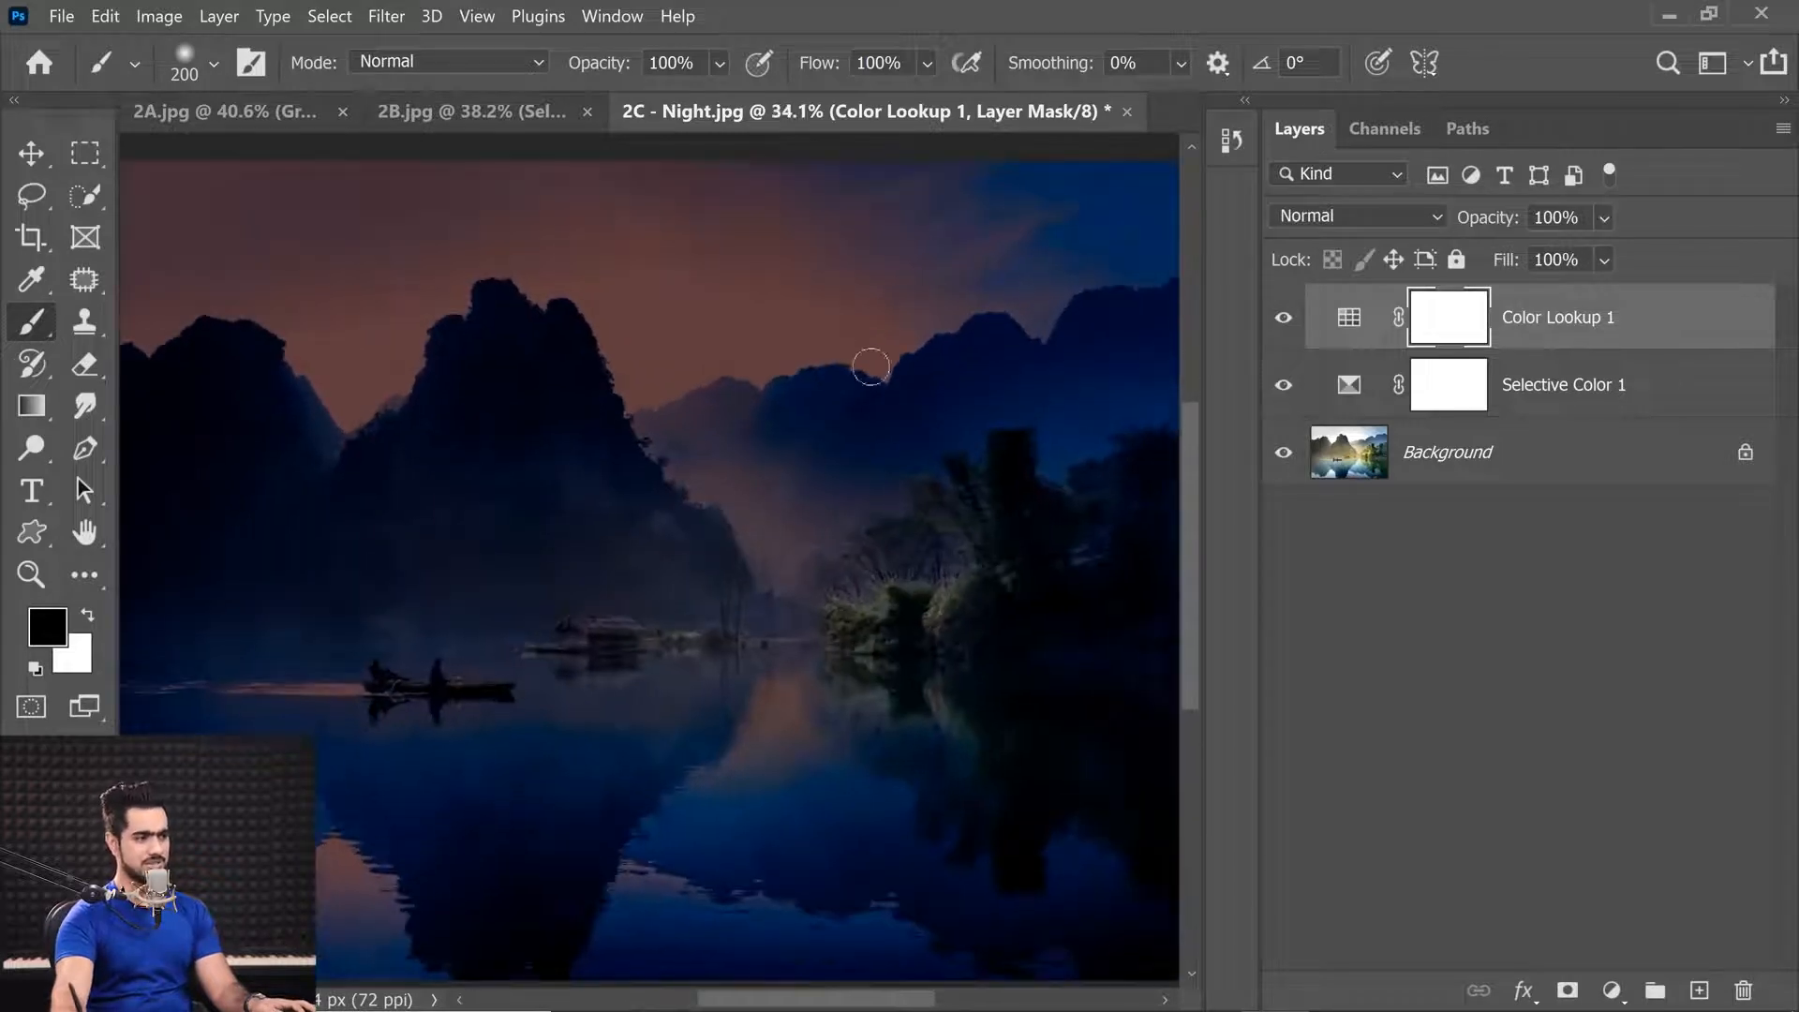
{"action": "left_click_drag", "start_coordinate": [962, 614], "coordinate": [1012, 615]}
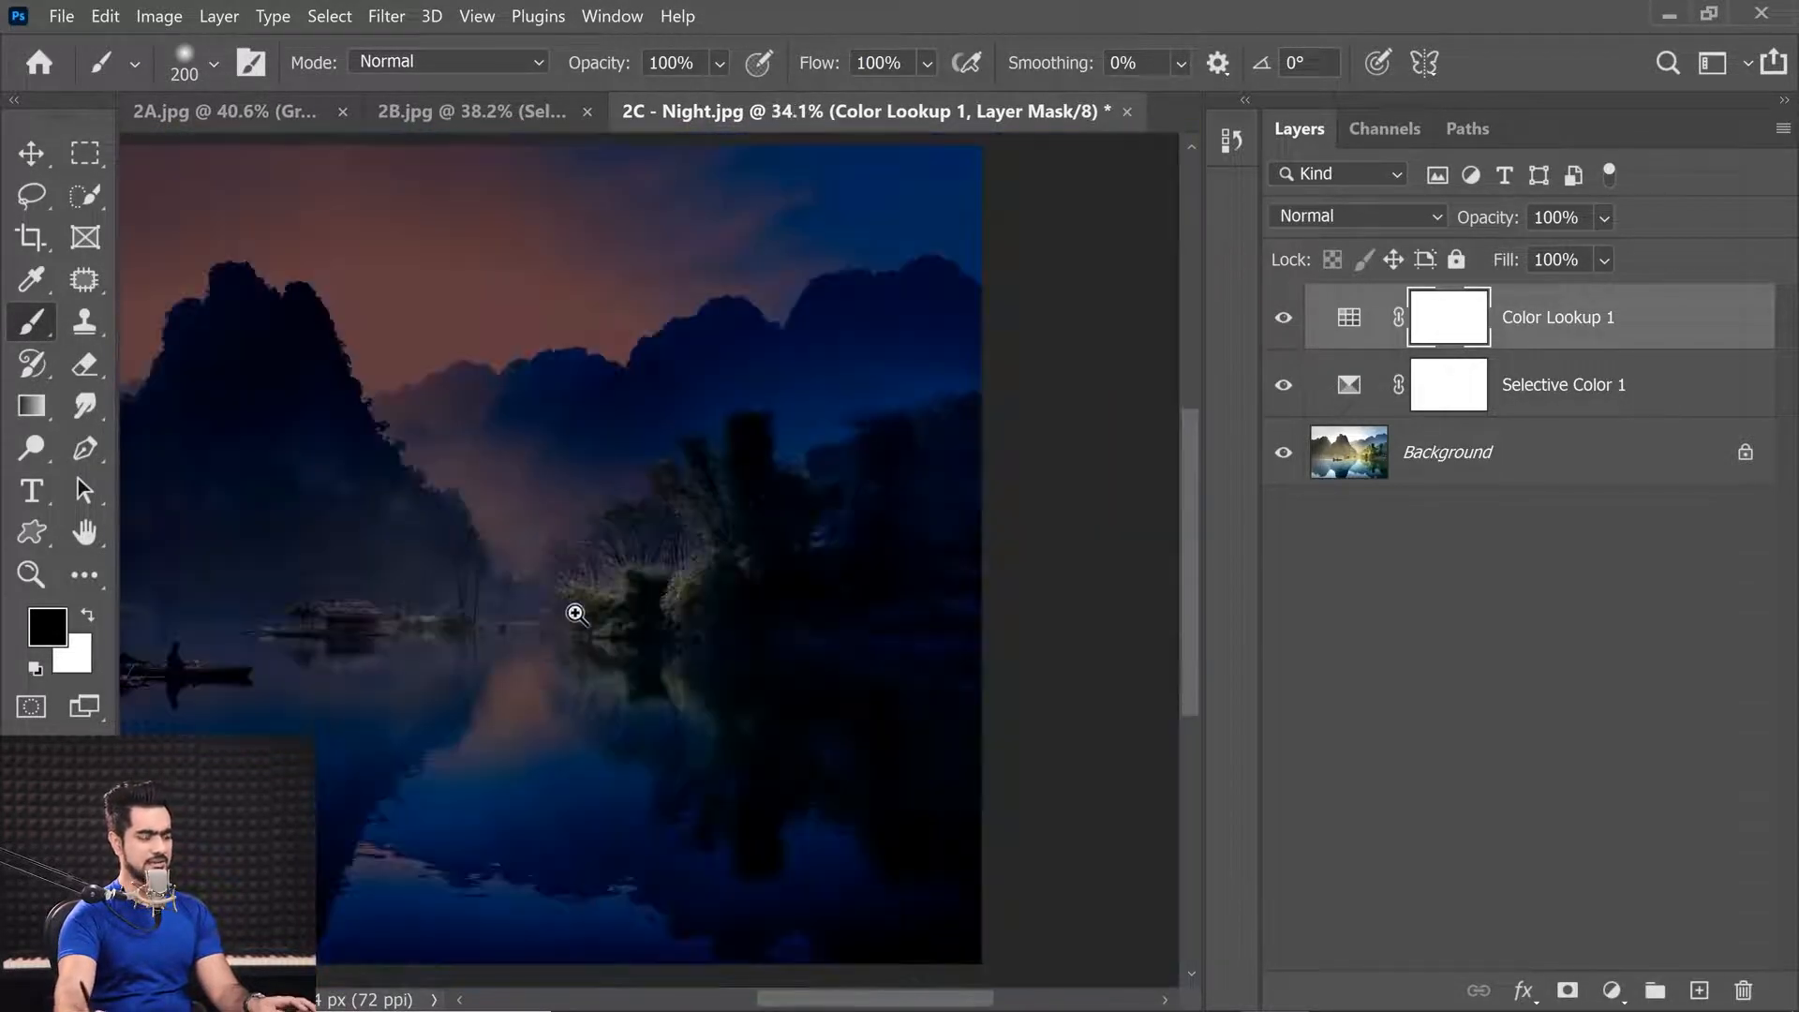
{"action": "key", "text": "ctrl+0"}
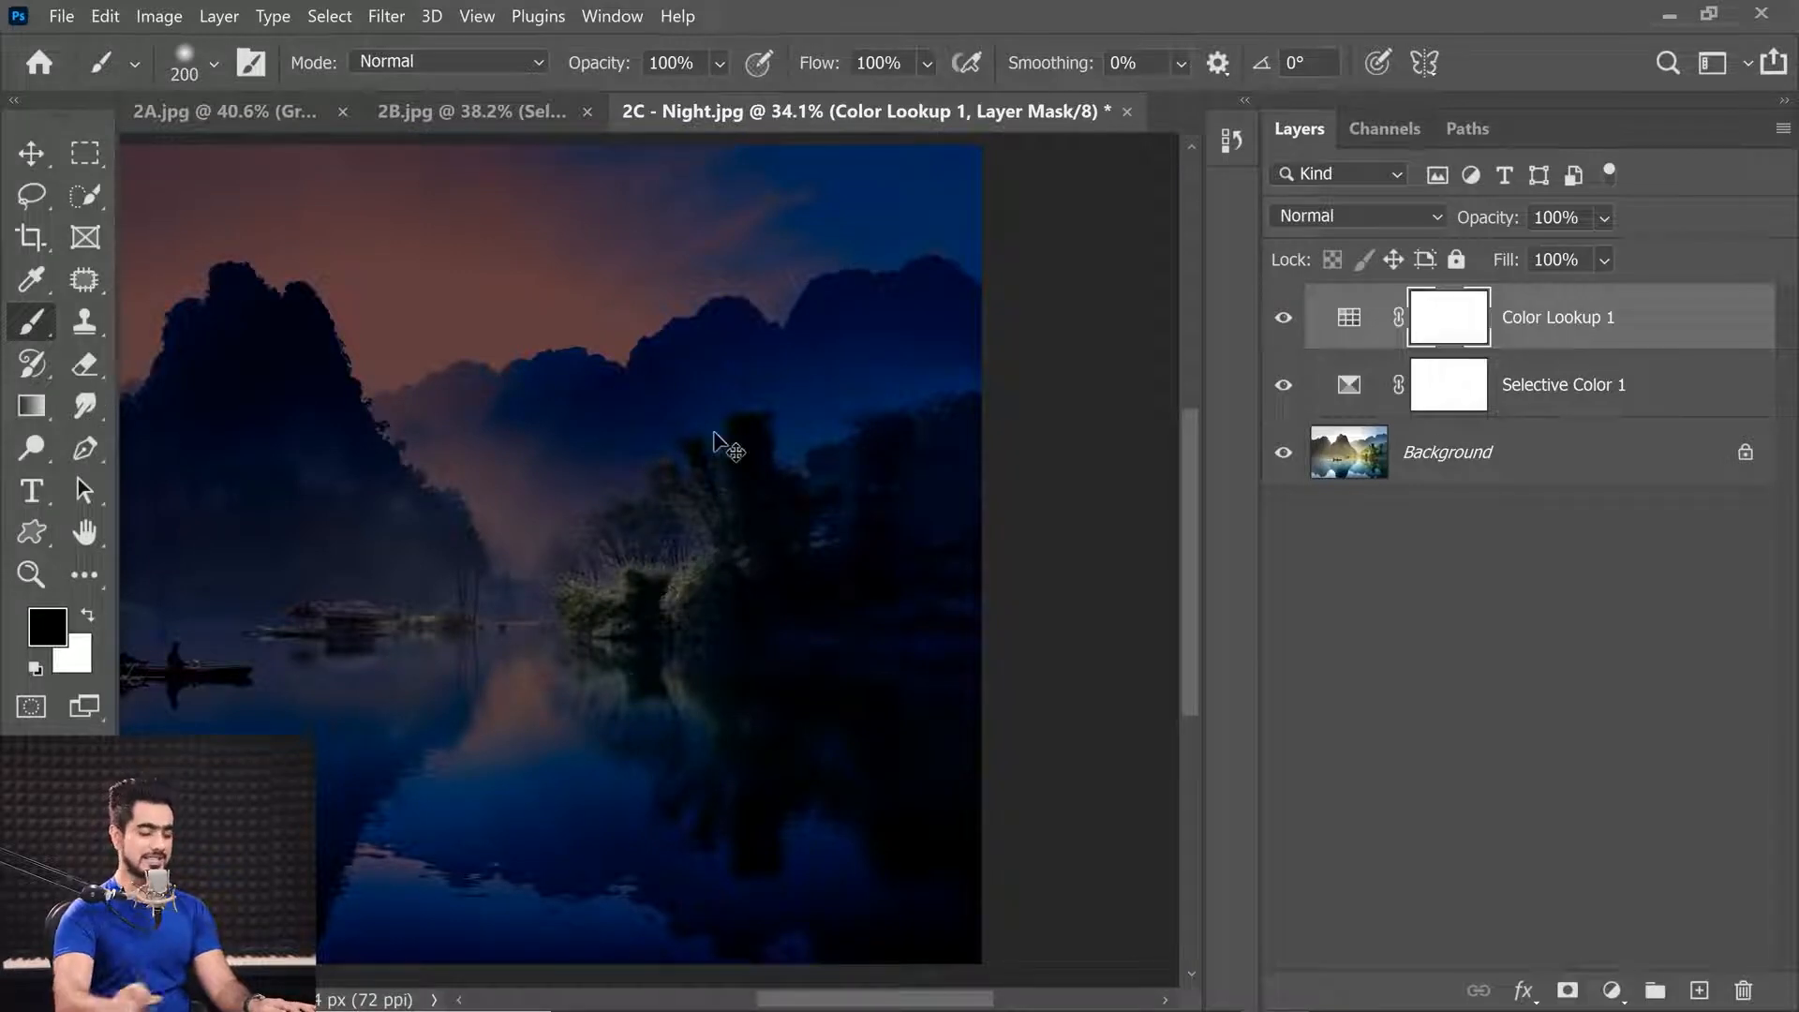
{"action": "key", "text": "ctrl+0"}
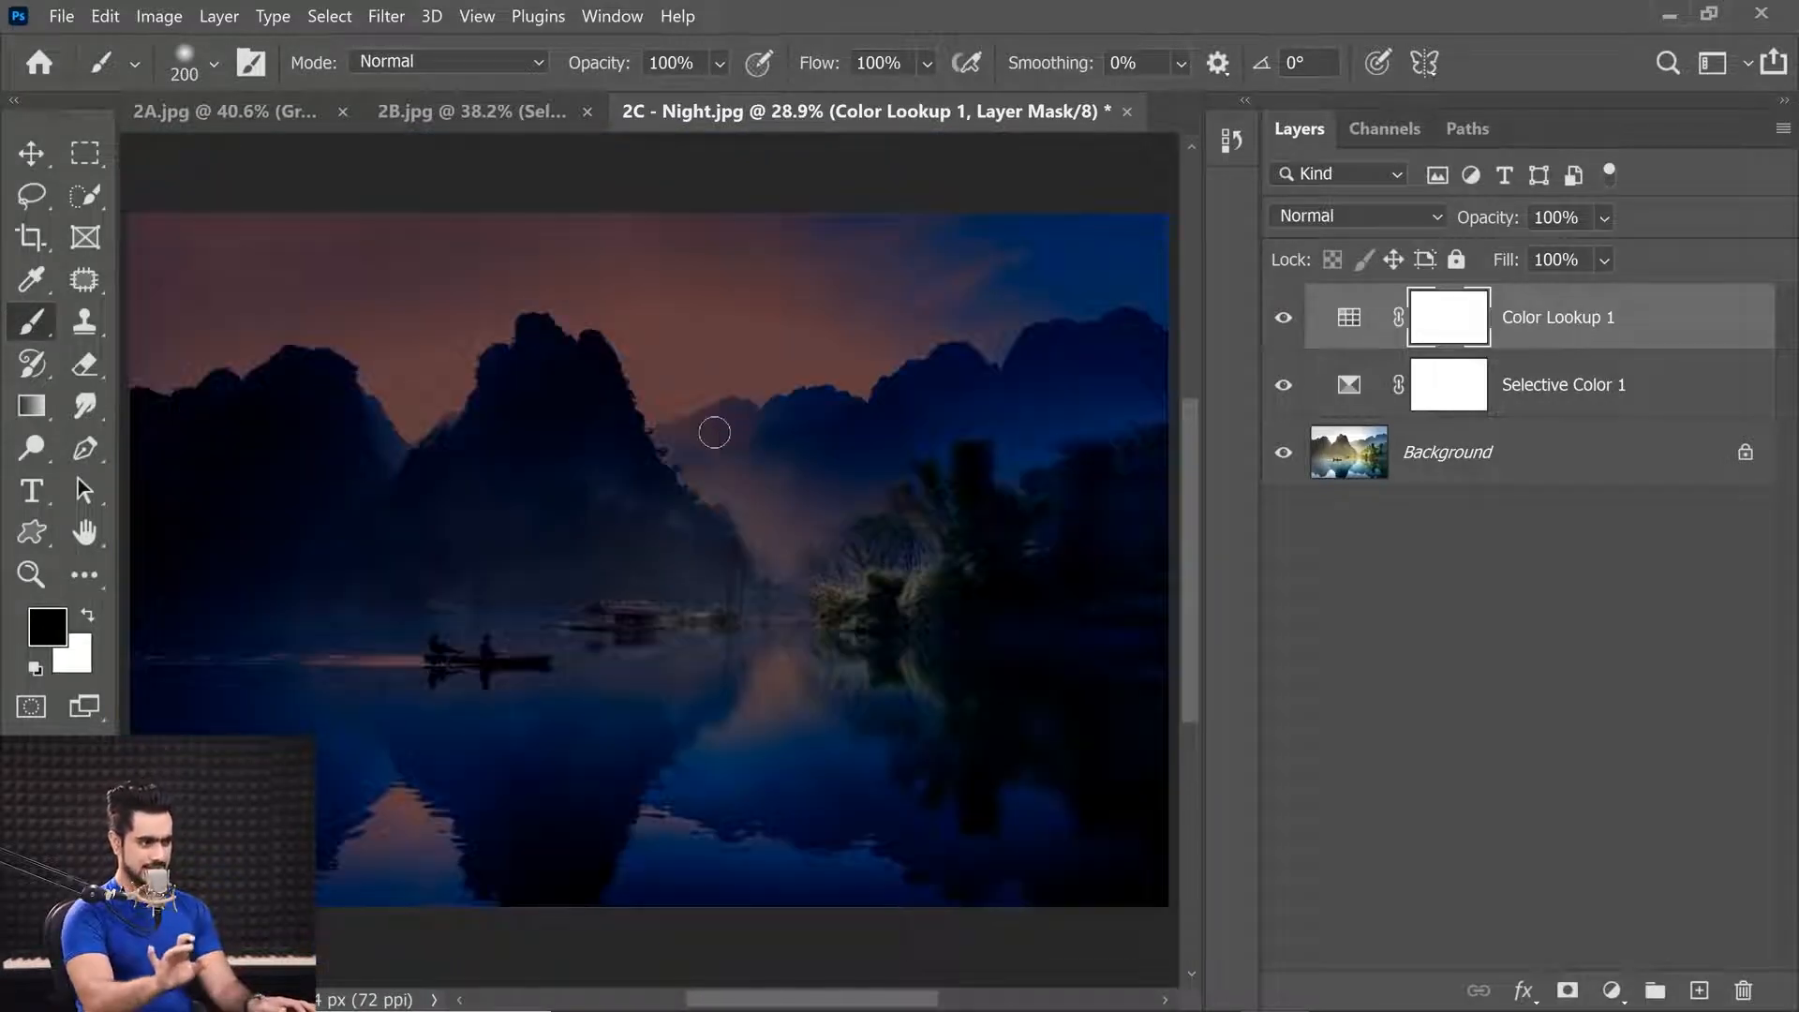
Step: In the Color Lookup layer's Blend If settings, split the Underlying Layer white slider to about 55 / 255
{"action": "left_click", "coordinate": [1727, 328]}
{"action": "key", "text": "h"}
{"action": "double_click", "coordinate": [1649, 335]}
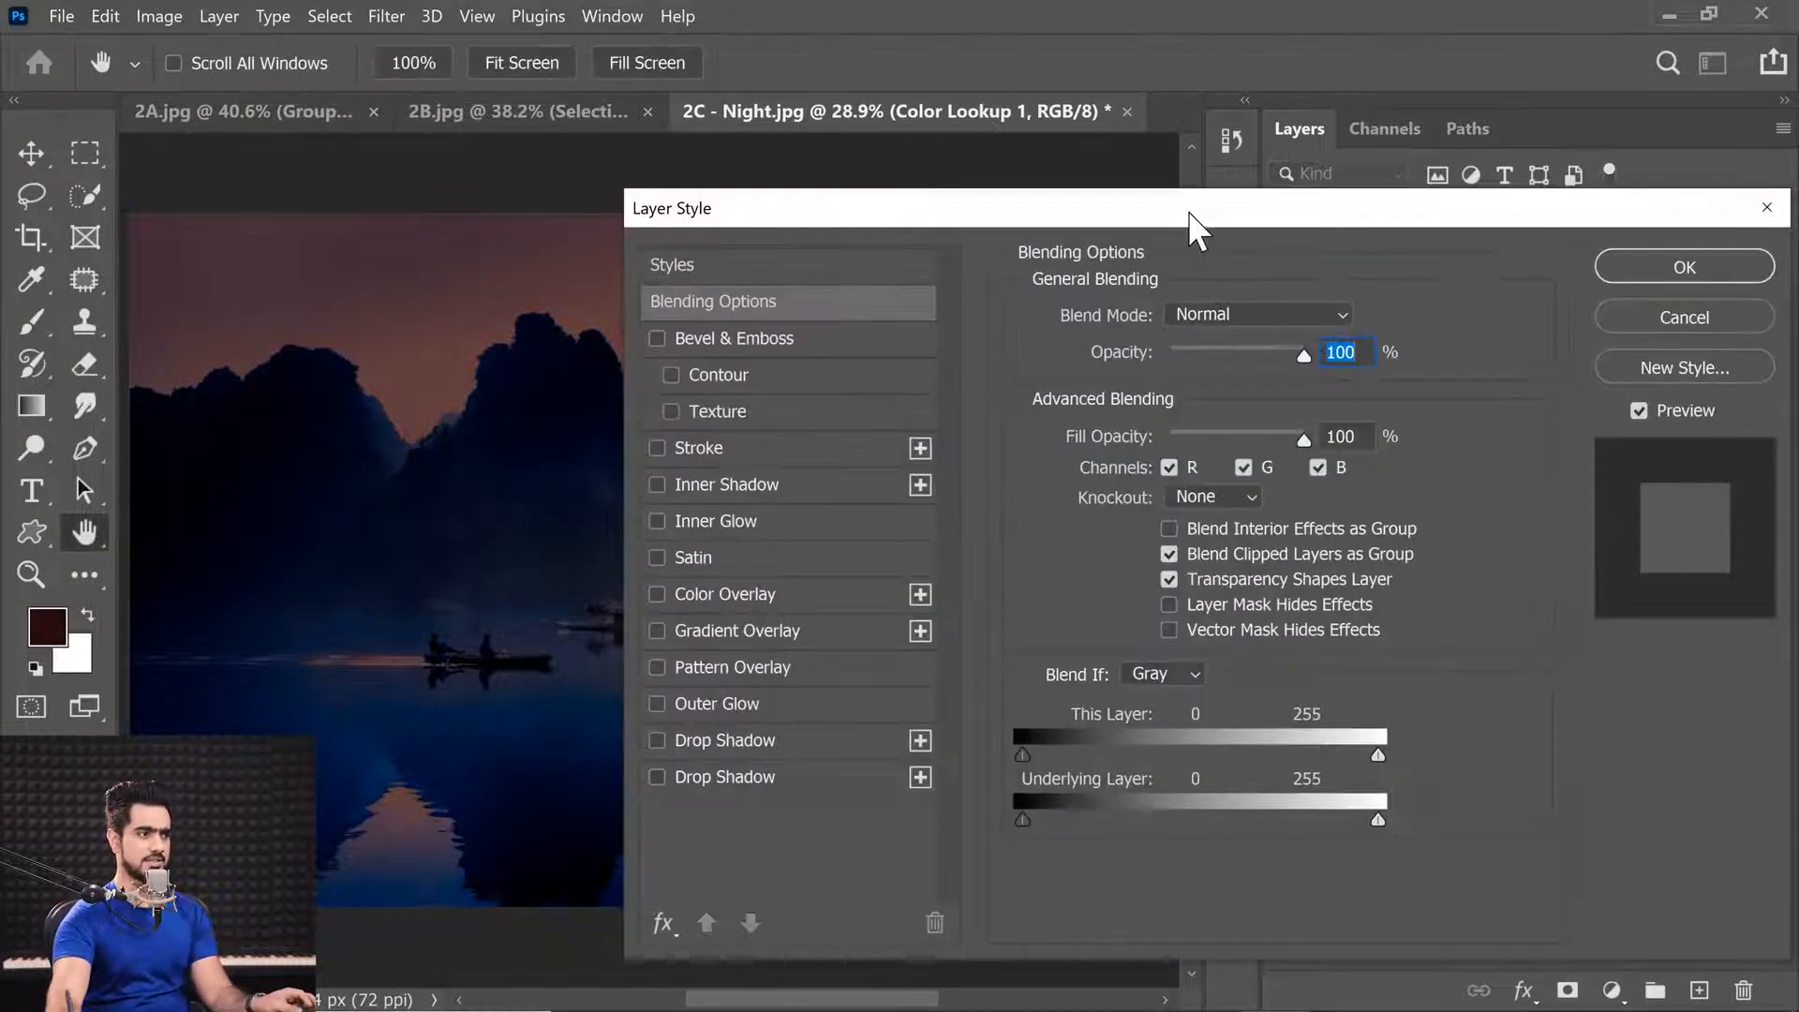
{"action": "left_click_drag", "start_coordinate": [1404, 197], "coordinate": [1447, 206]}
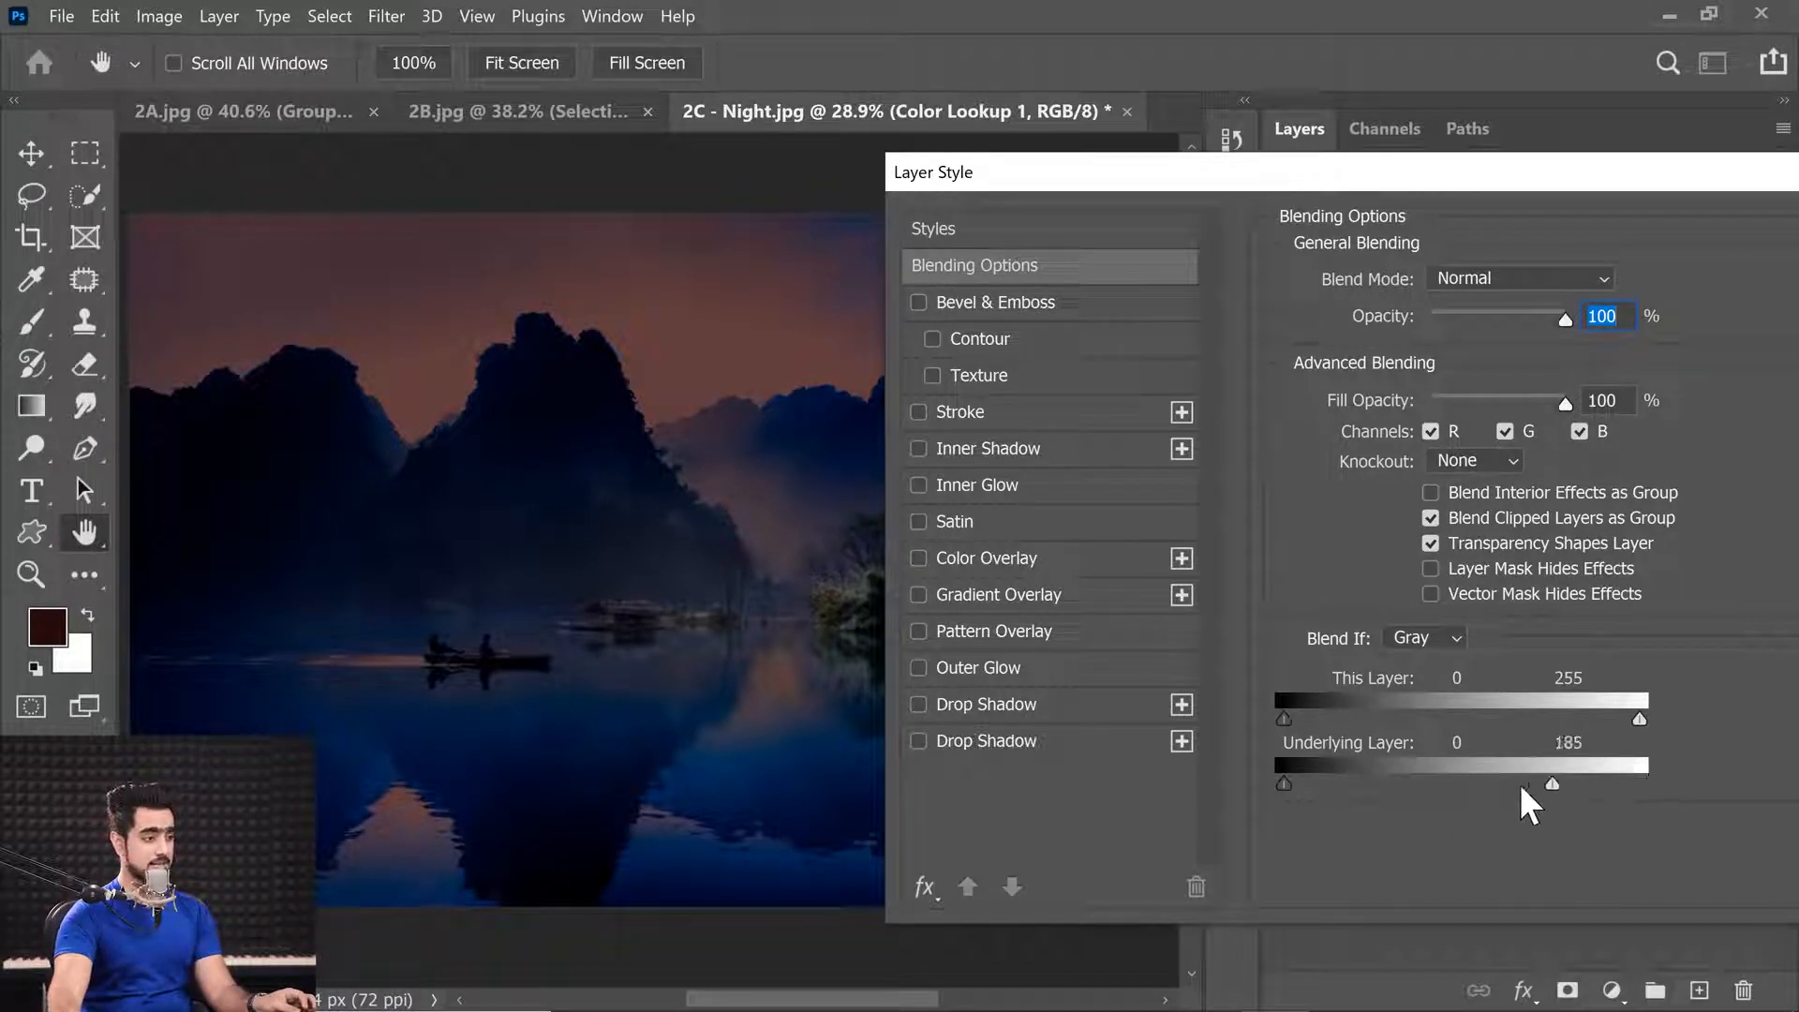
{"action": "left_click_drag", "start_coordinate": [1440, 783], "coordinate": [1375, 780]}
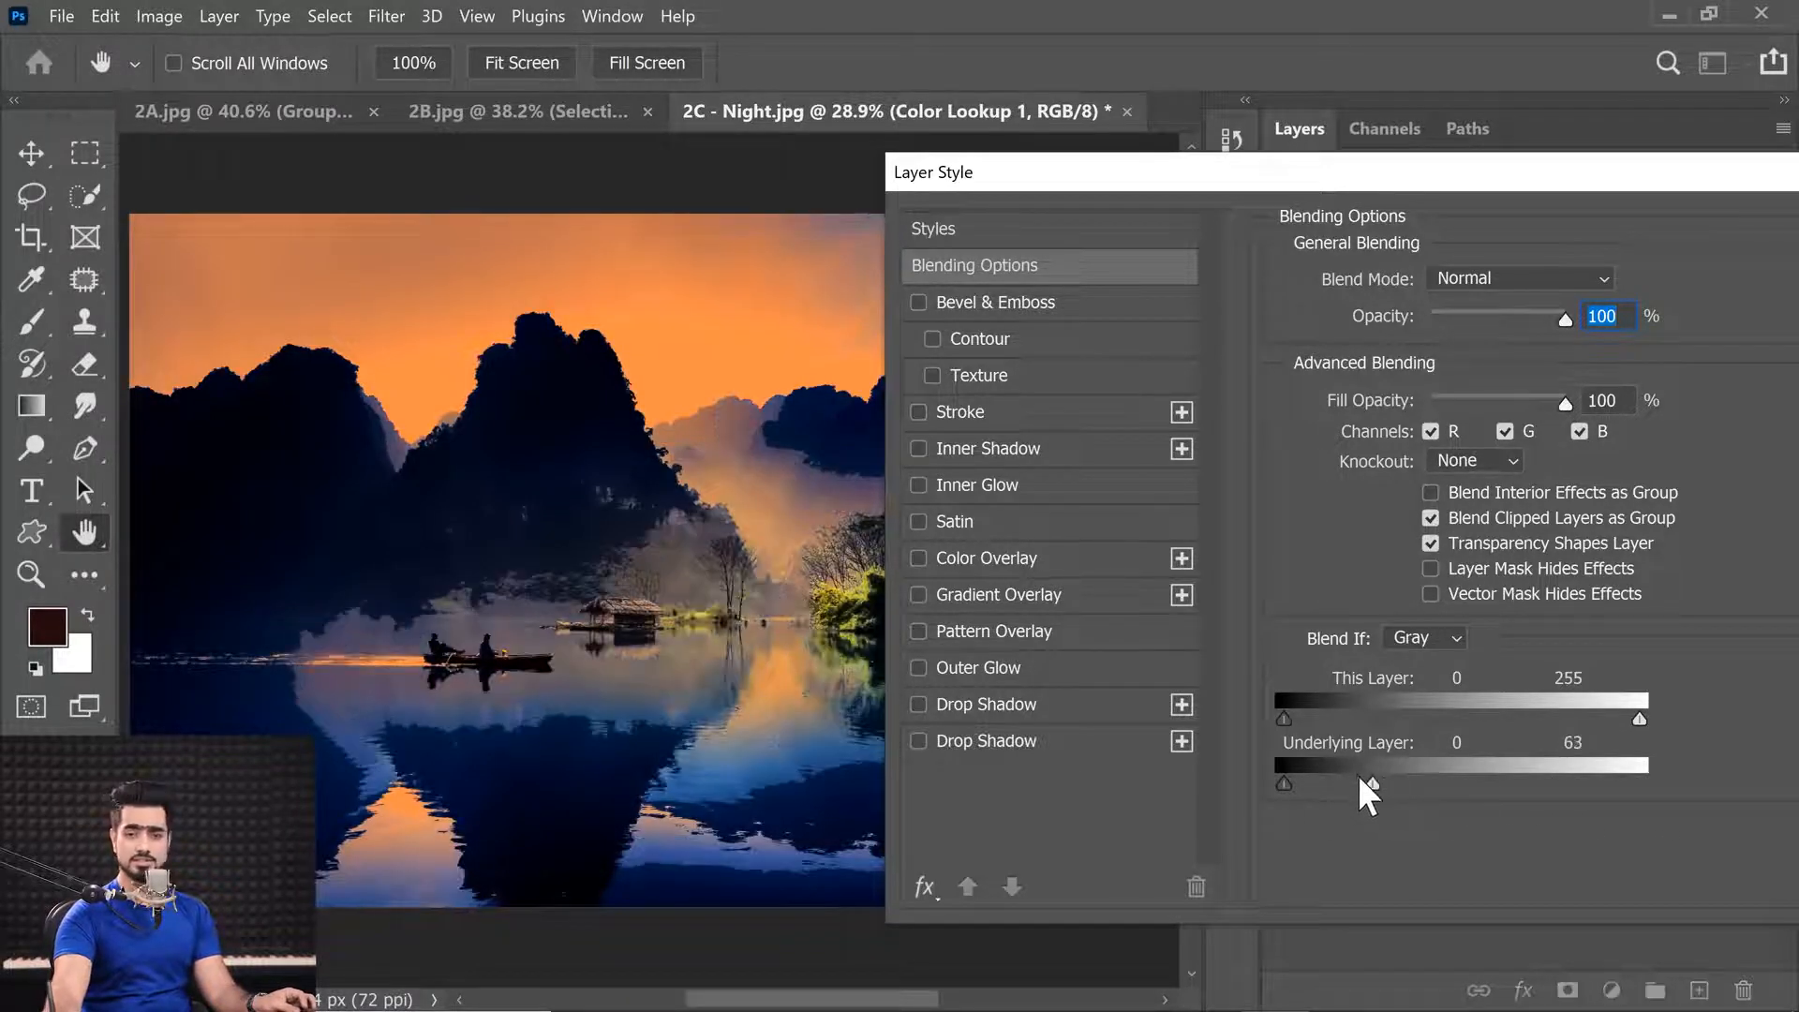
{"action": "left_click_drag", "start_coordinate": [1379, 782], "coordinate": [1700, 762]}
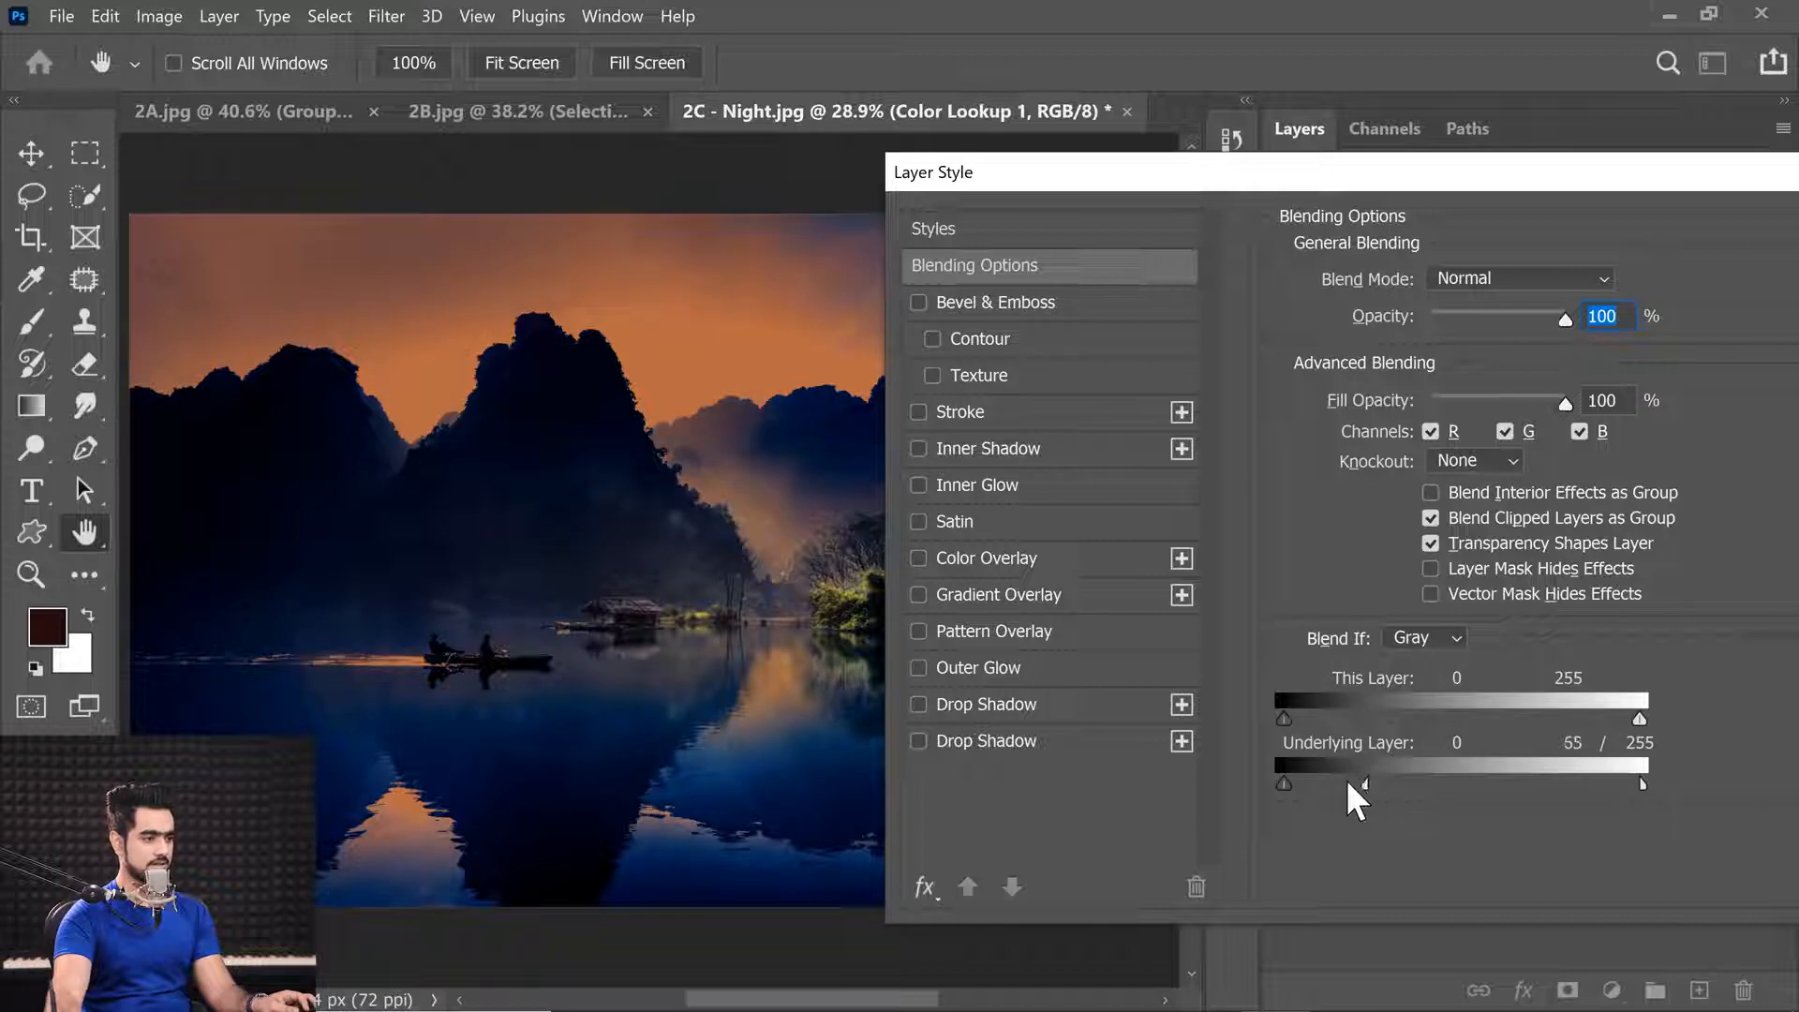
{"action": "left_click_drag", "start_coordinate": [1296, 174], "coordinate": [431, 174]}
{"action": "left_click", "coordinate": [1162, 251]}
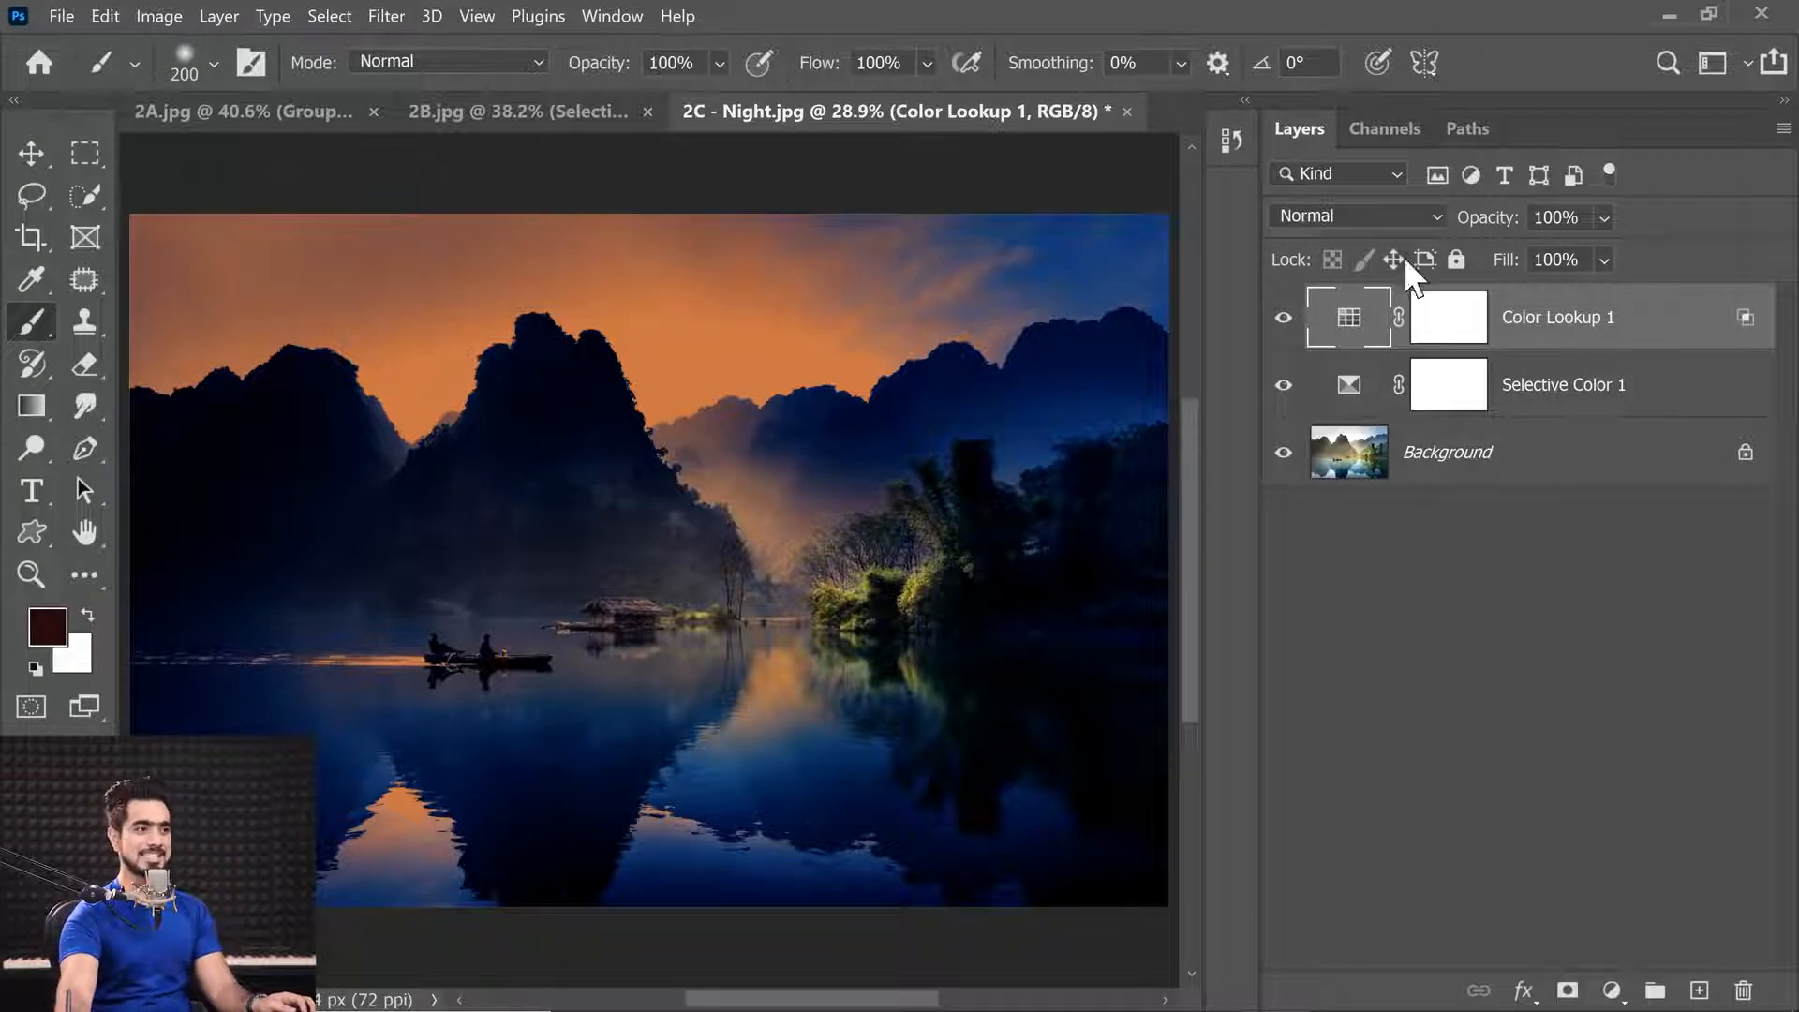
Step: Set the Color Lookup layer's opacity to 75% and compare the night scene with the original photo
{"action": "left_click_drag", "start_coordinate": [1480, 218], "coordinate": [960, 292]}
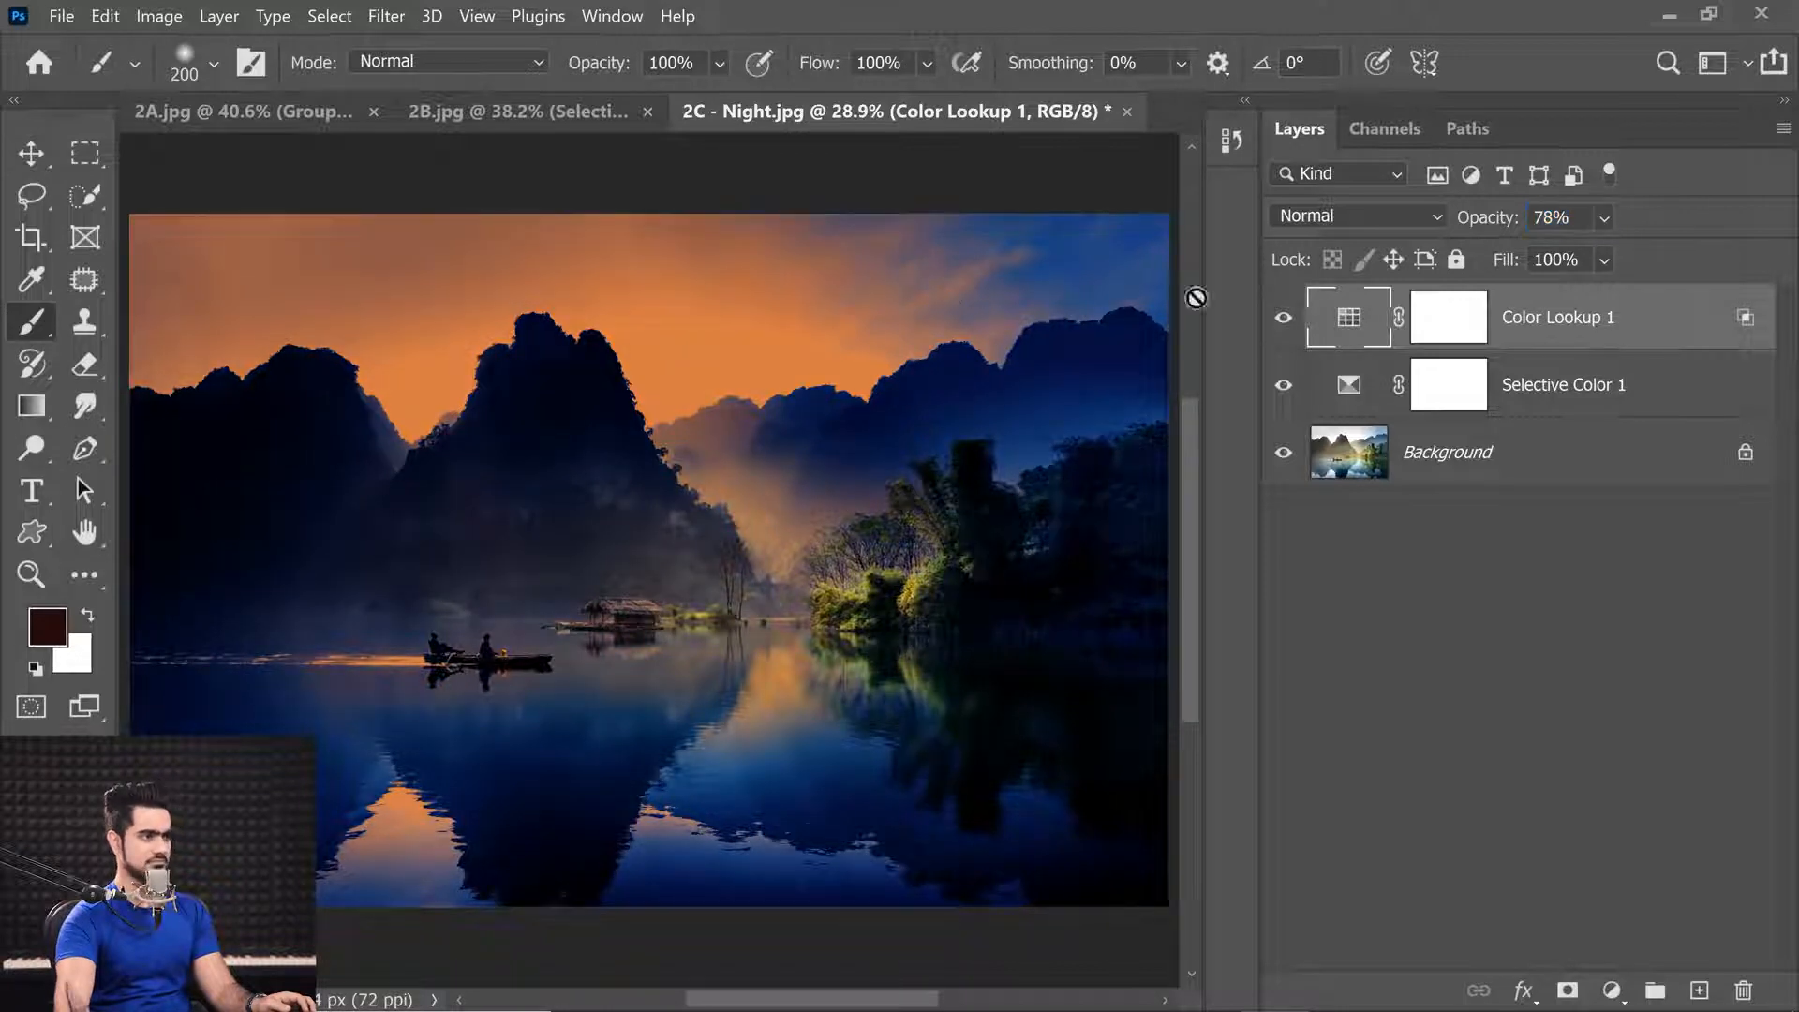
{"action": "type", "text": "75"}
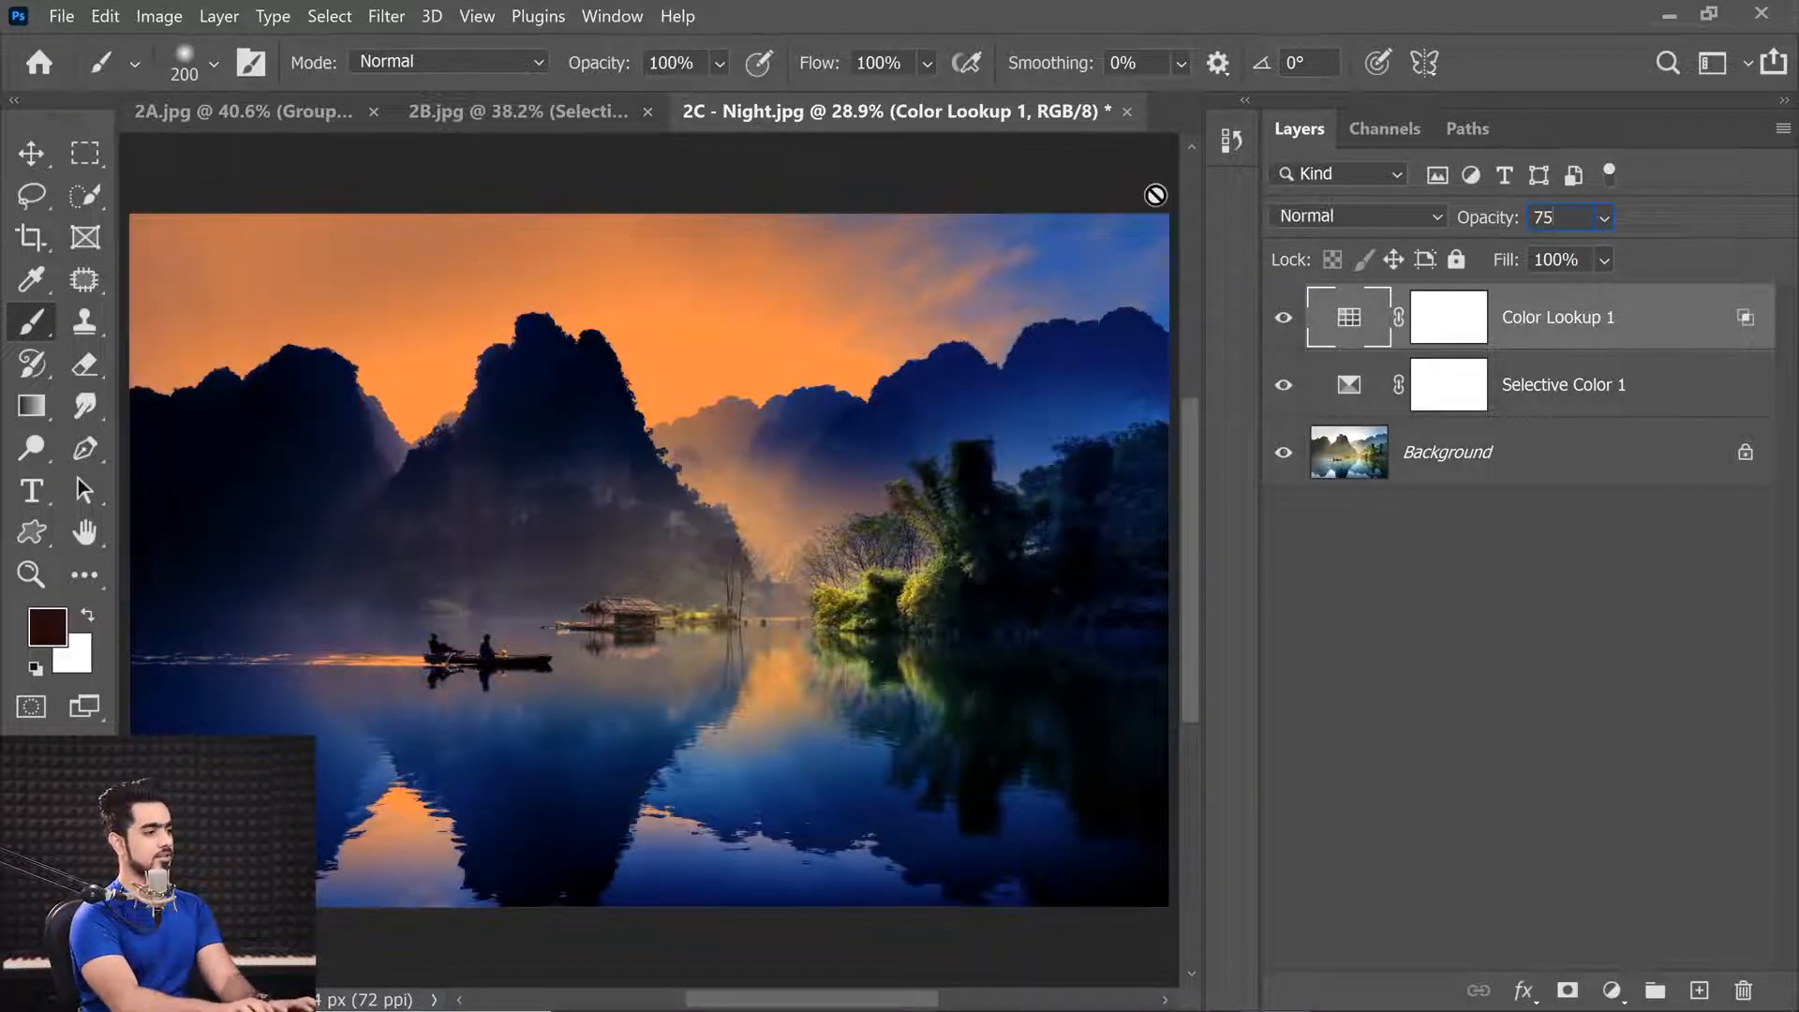
{"action": "key", "text": "Return"}
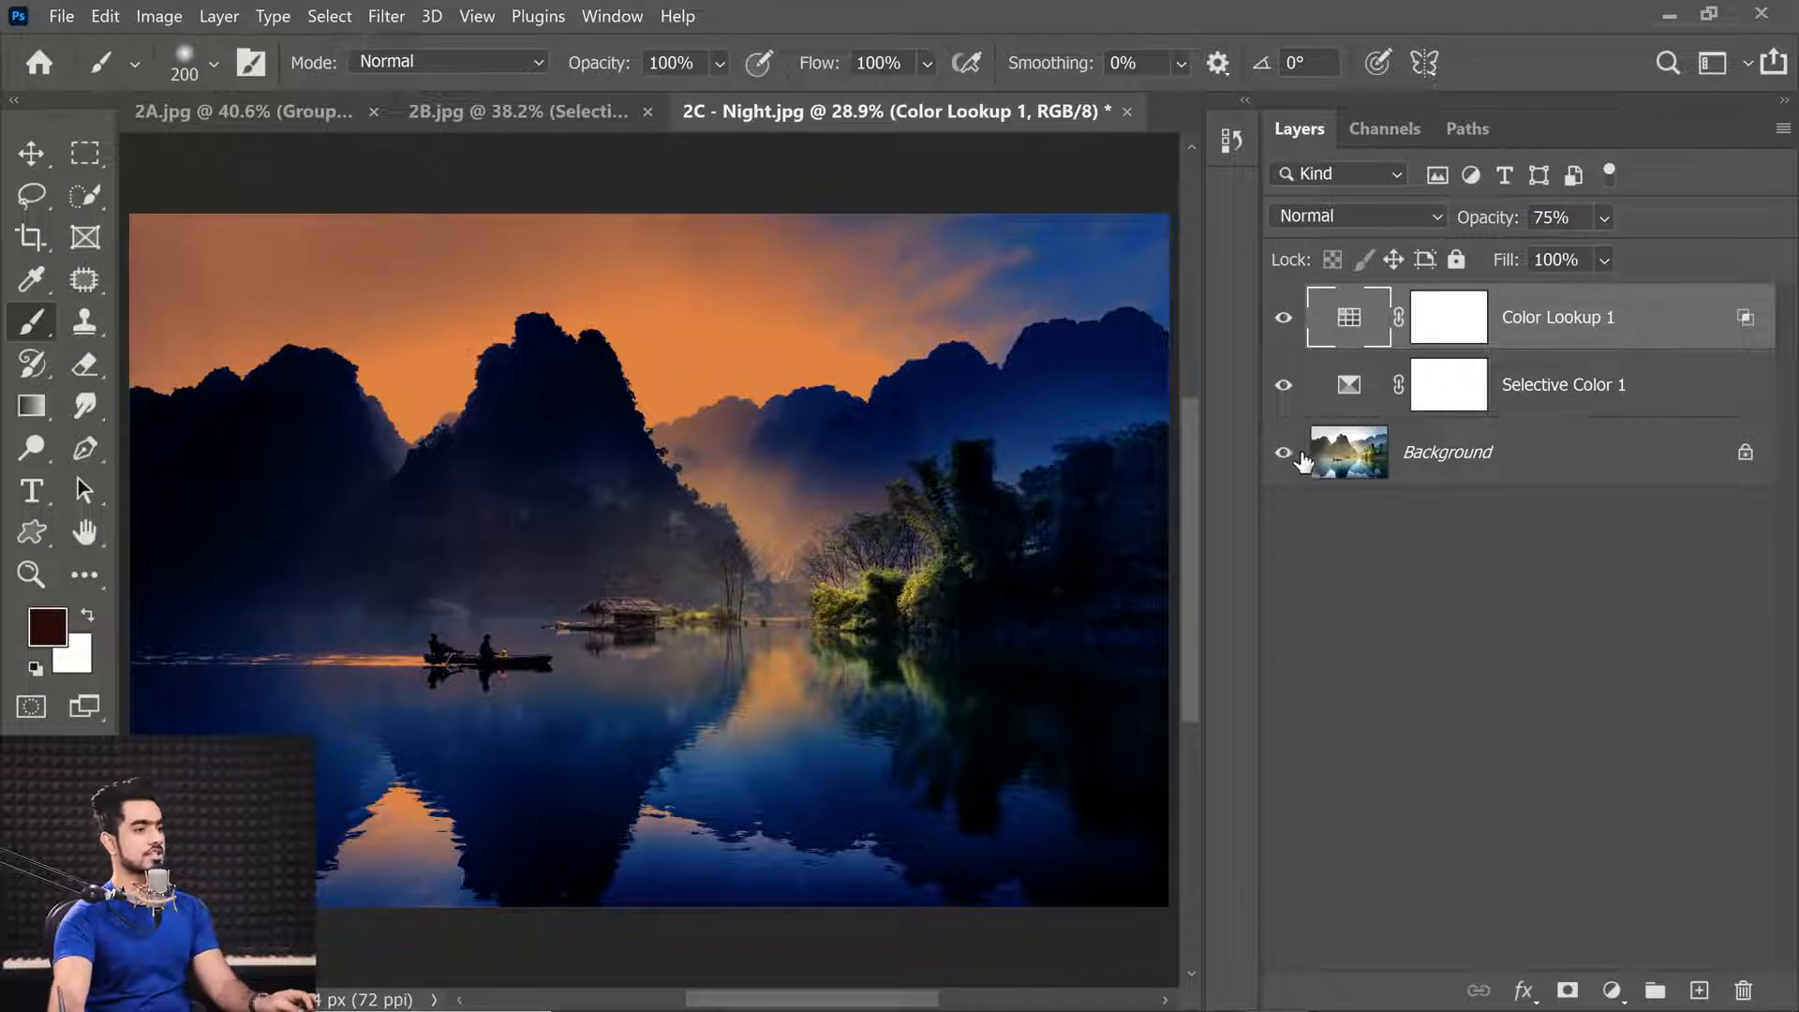
{"action": "left_click", "coordinate": [1283, 455], "text": "alt"}
{"action": "left_click", "coordinate": [1283, 454], "text": "alt"}
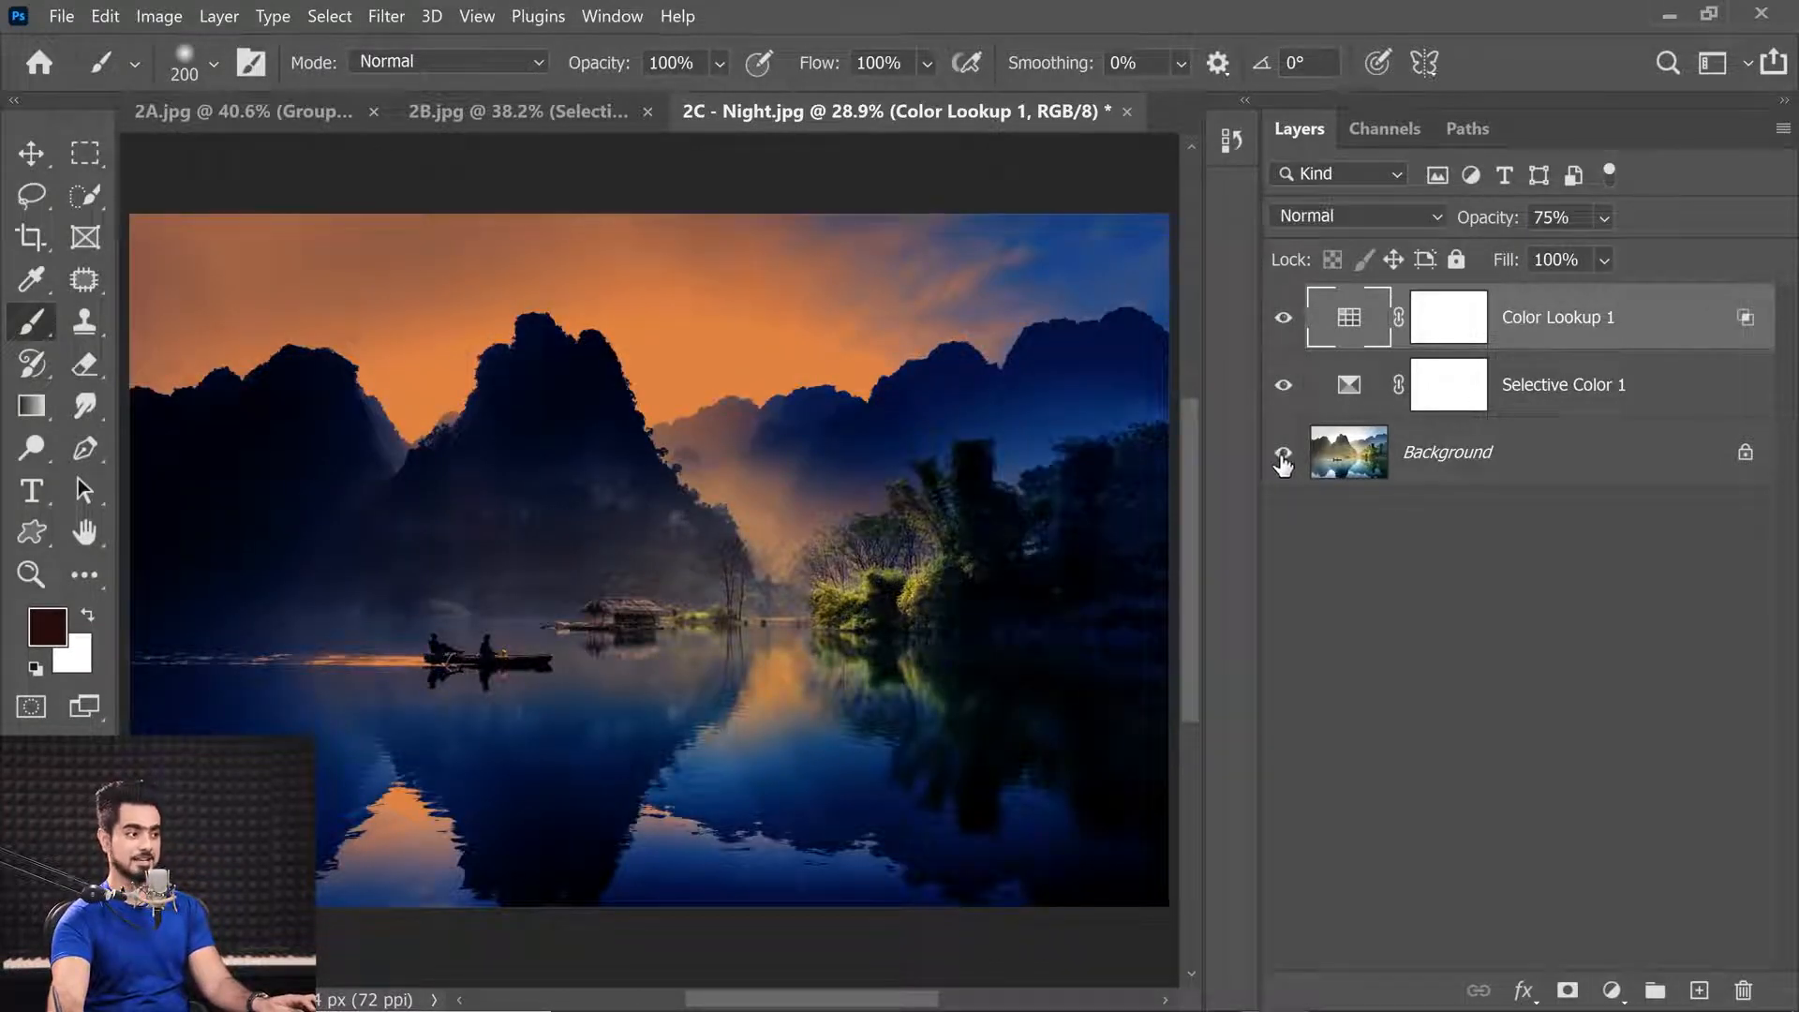
{"action": "left_click", "coordinate": [1284, 456], "text": "alt"}
{"action": "left_click", "coordinate": [1283, 456], "text": "alt"}
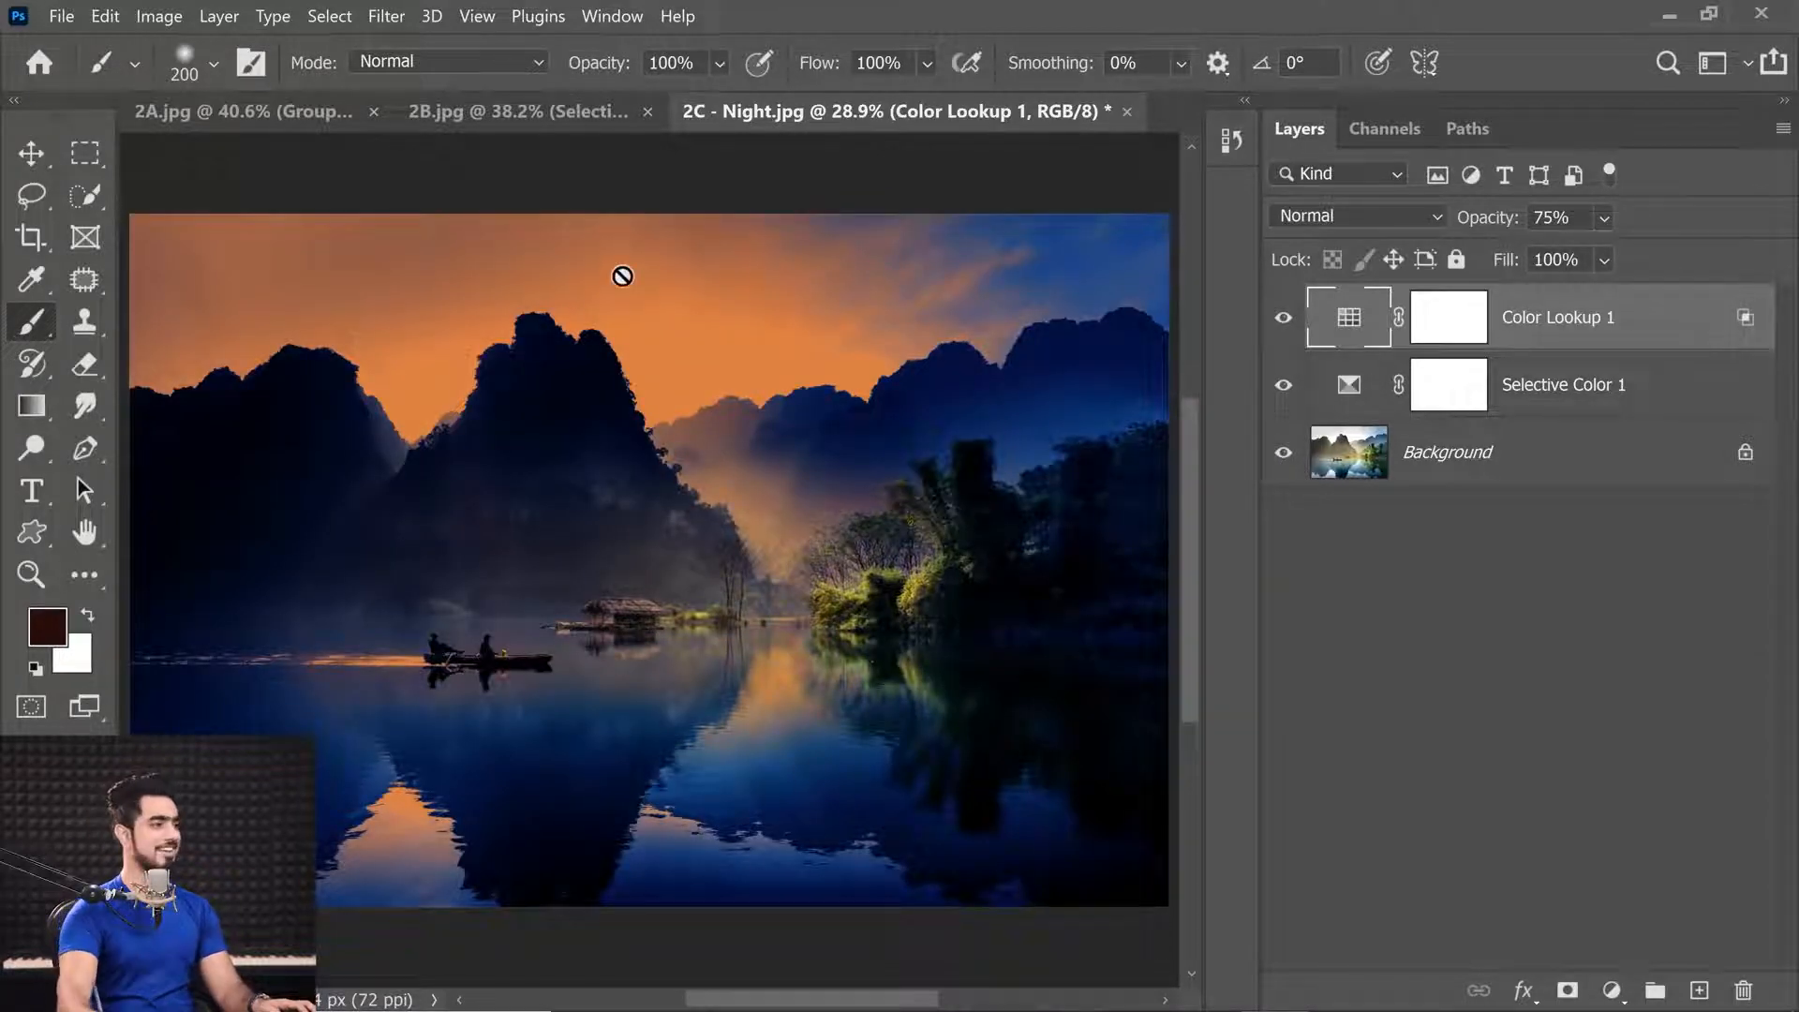
Step: Reset the foreground and background colors in 3.jpg and try a red foreground with a green background
{"action": "mouse_move", "coordinate": [979, 1008]}
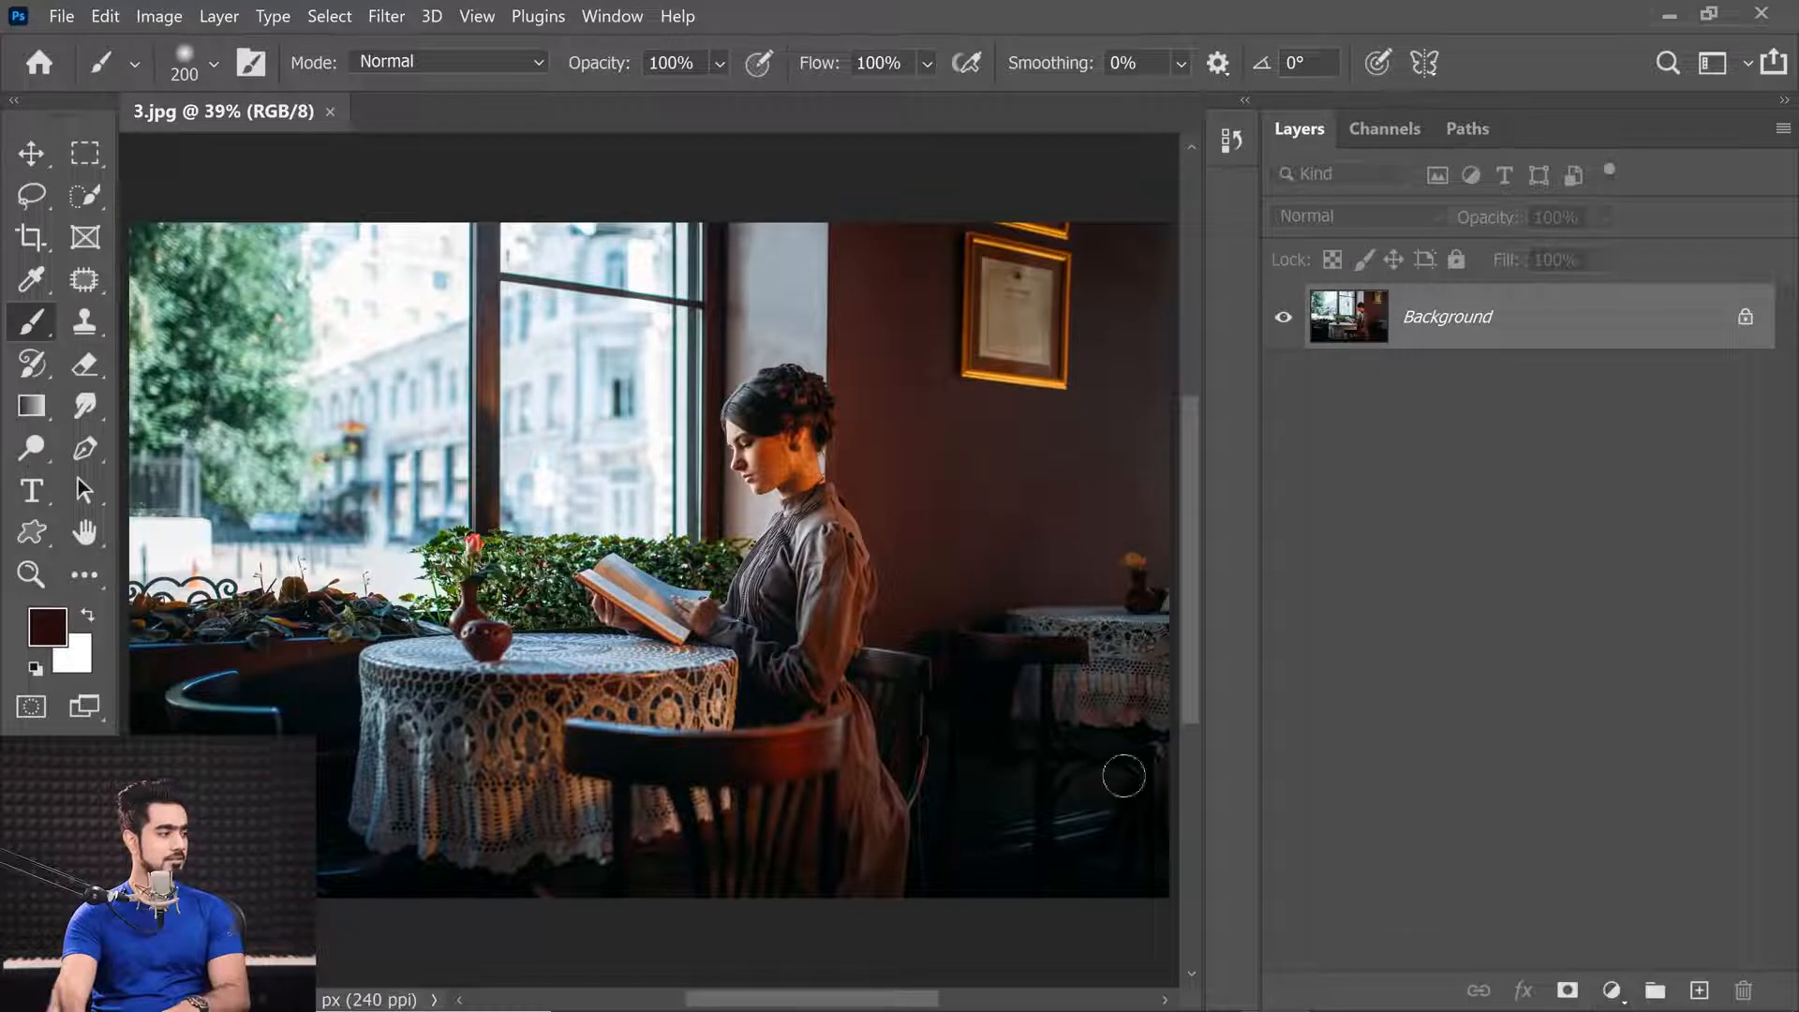
{"action": "key", "text": "d"}
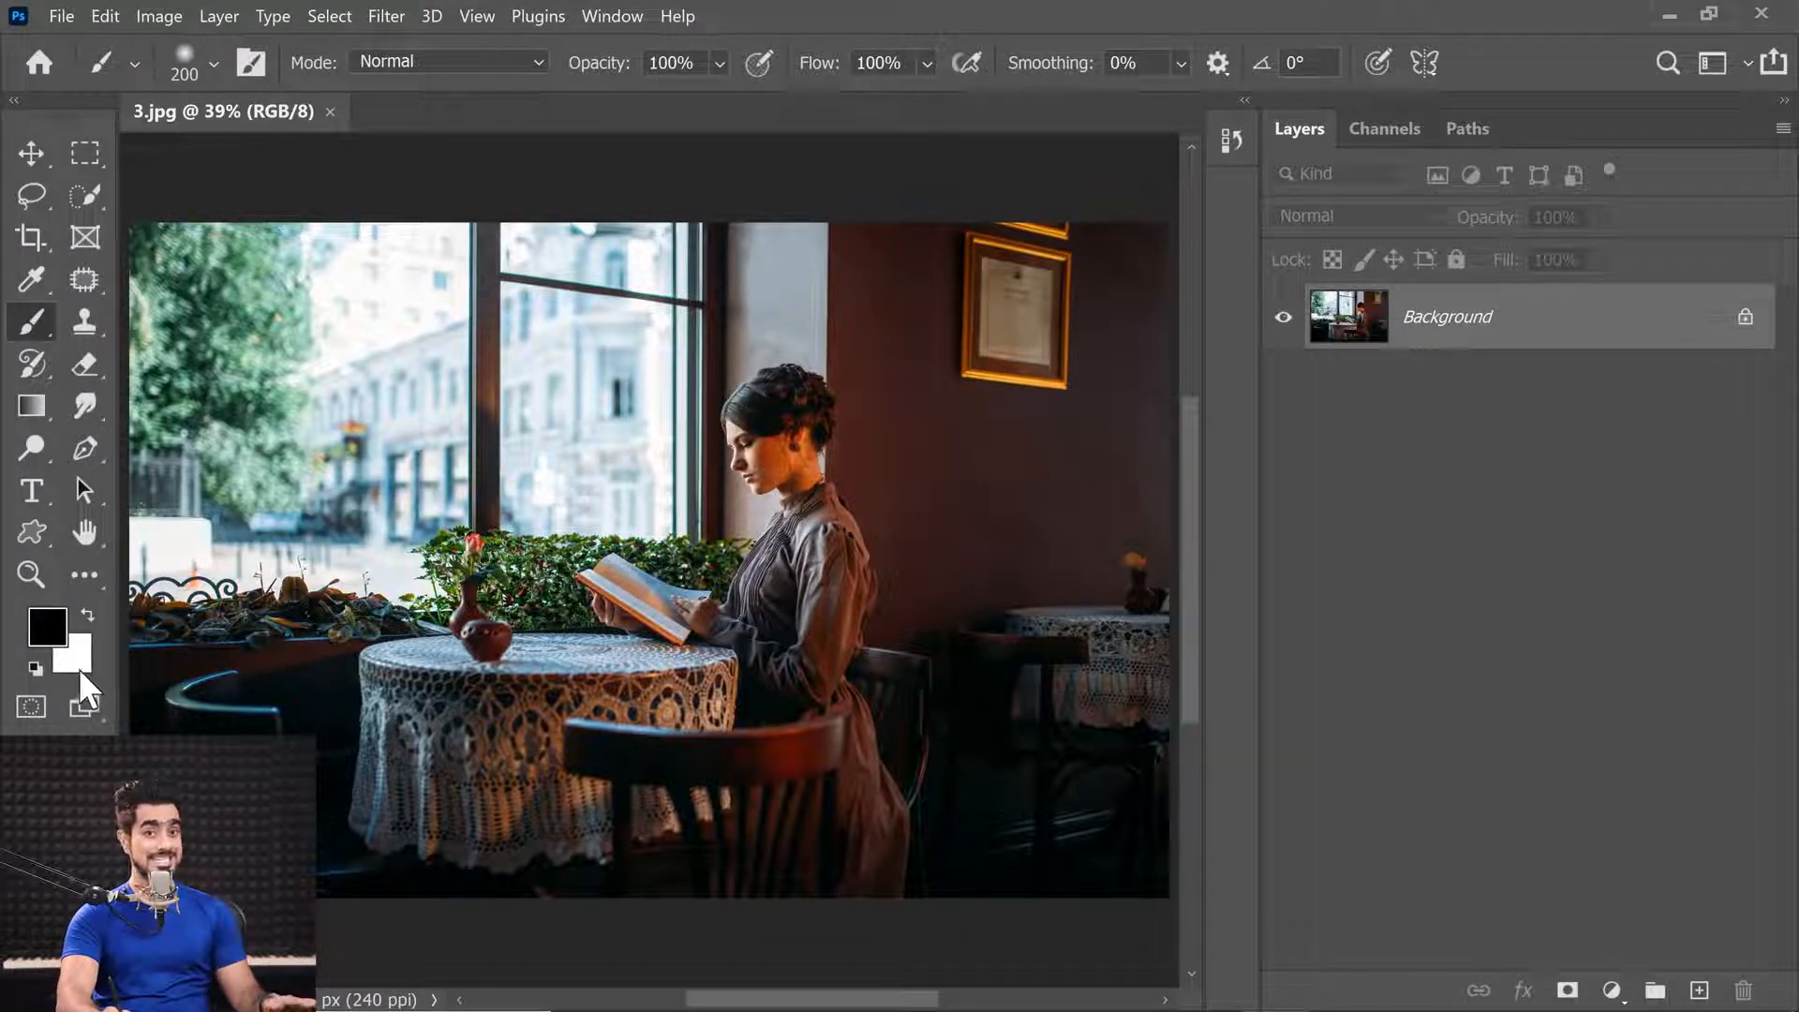
{"action": "left_click", "coordinate": [47, 626]}
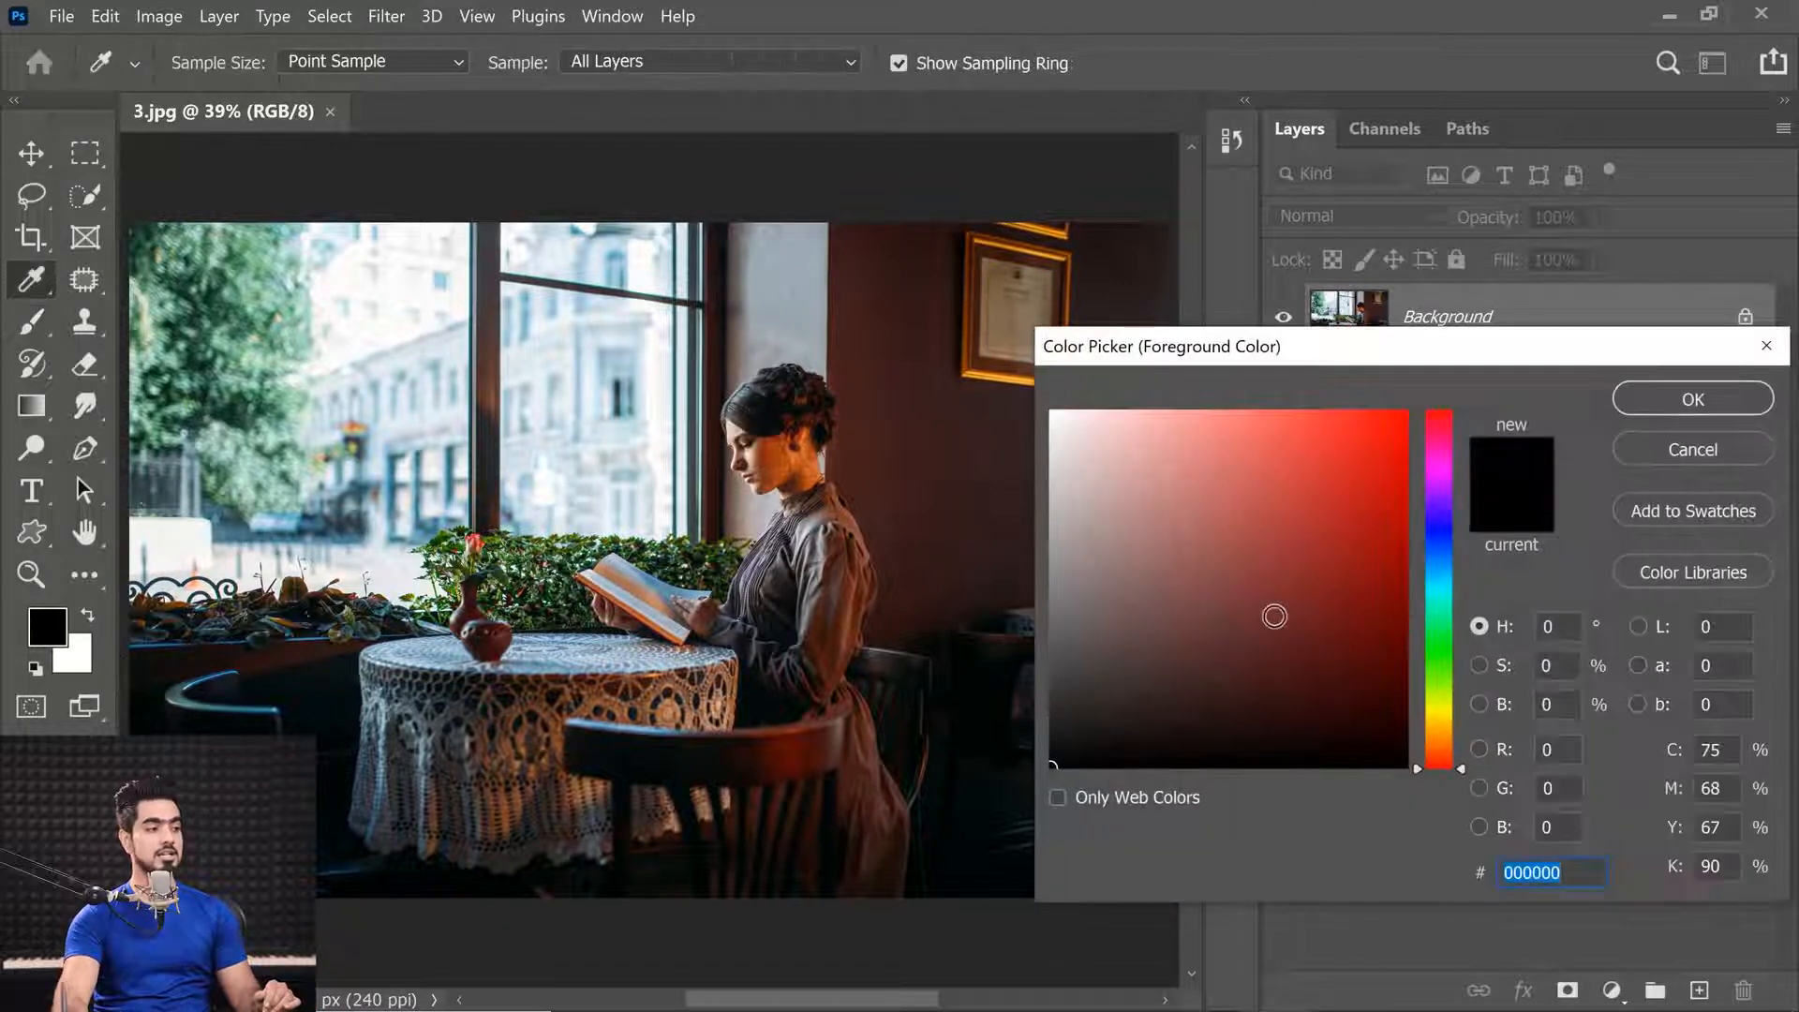
{"action": "left_click", "coordinate": [1649, 399]}
{"action": "left_click", "coordinate": [73, 656]}
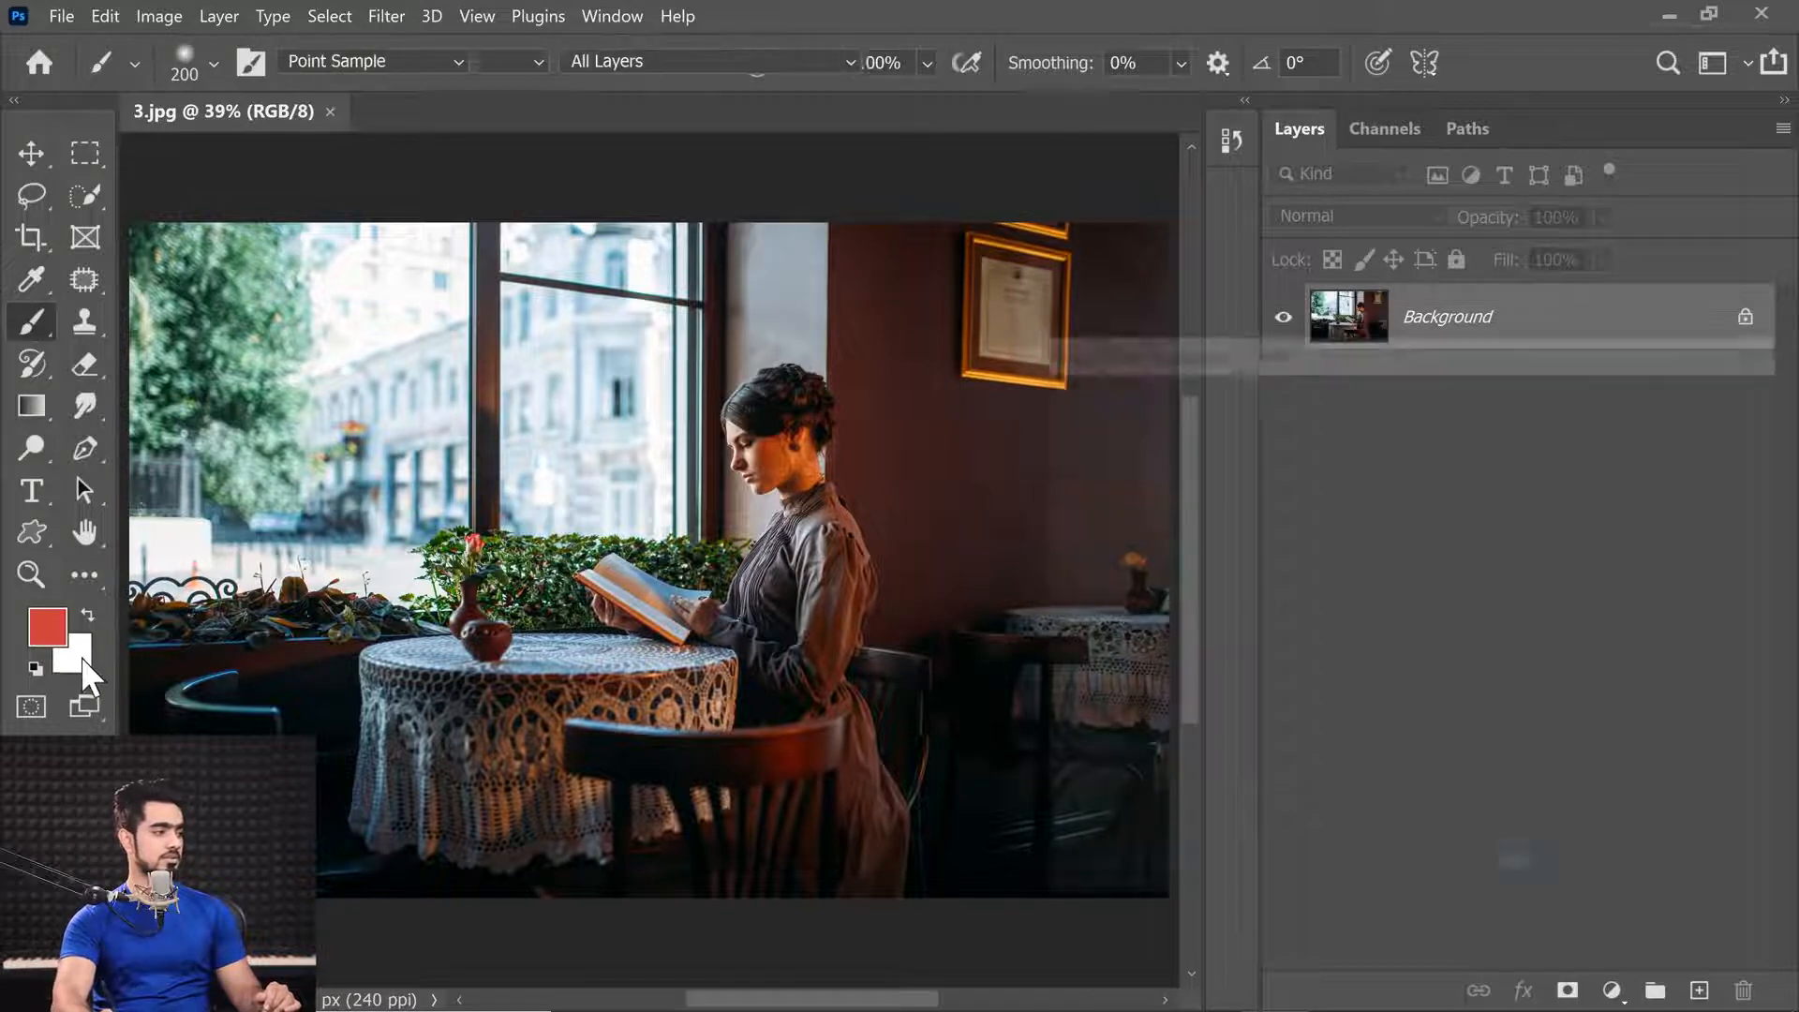
{"action": "left_click_drag", "start_coordinate": [1229, 566], "coordinate": [1358, 755]}
{"action": "left_click", "coordinate": [1439, 662]}
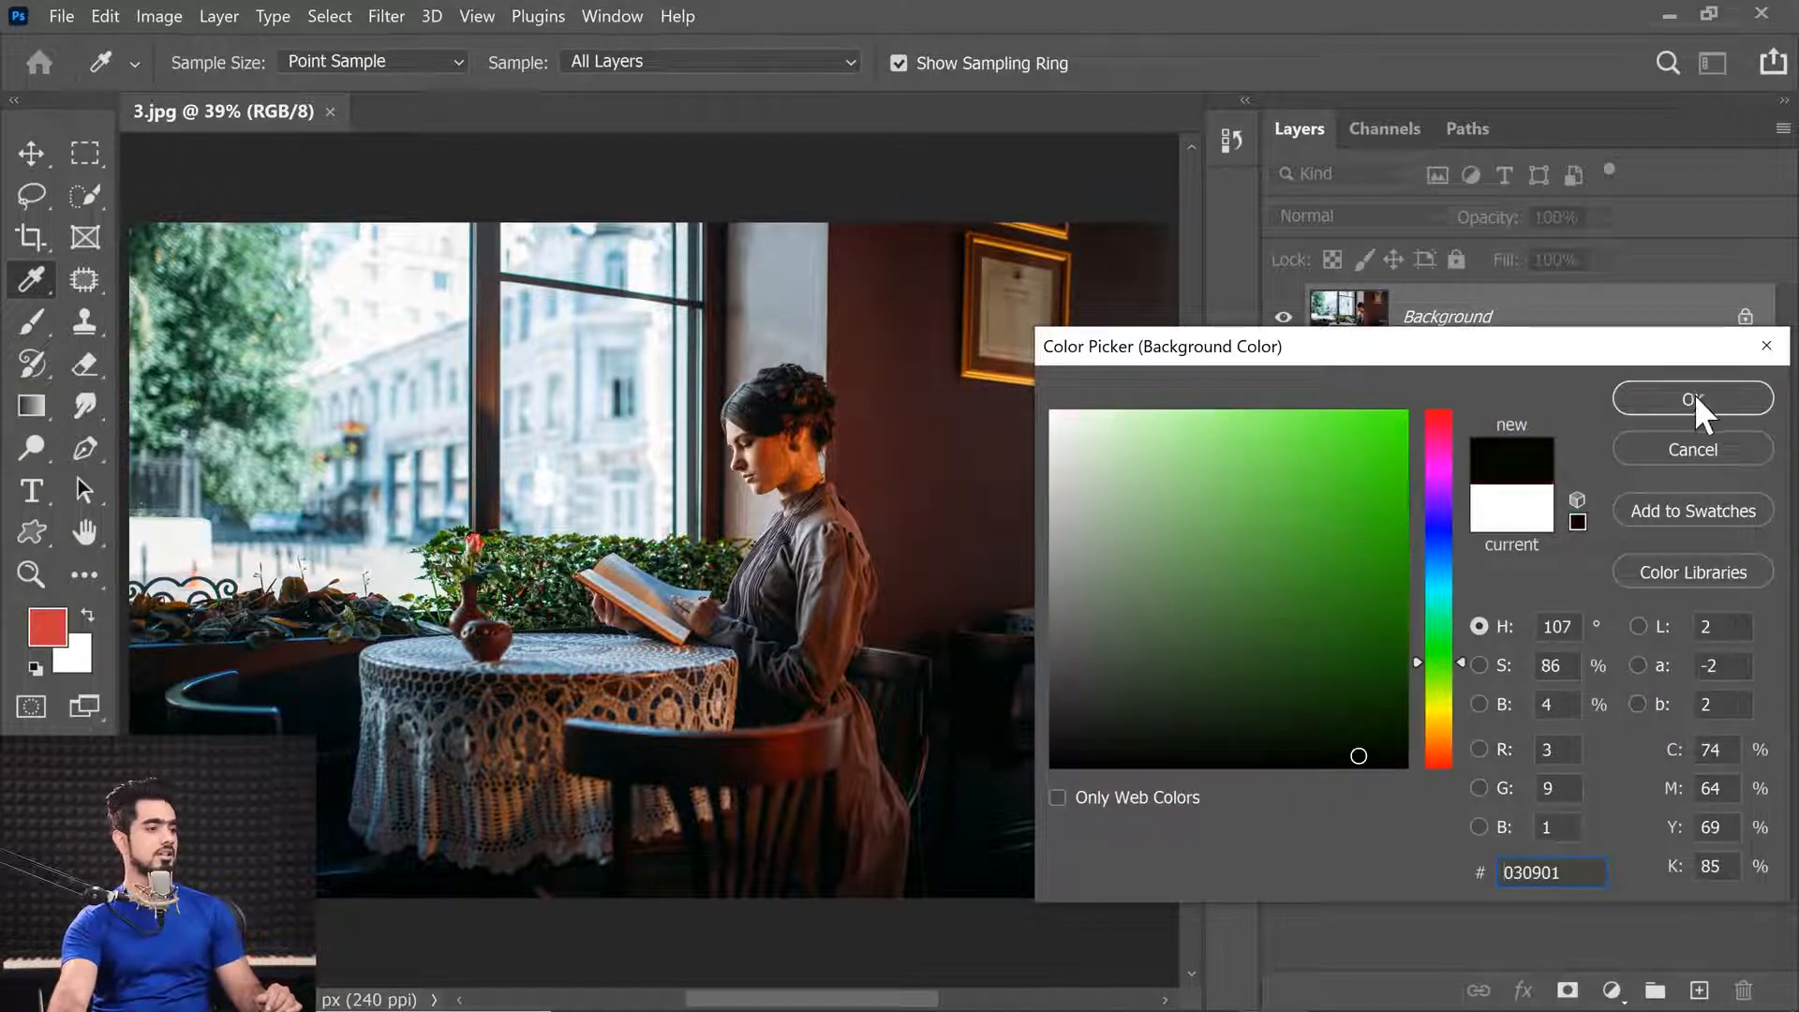
{"action": "left_click", "coordinate": [1695, 403]}
{"action": "left_click", "coordinate": [73, 656]}
{"action": "left_click", "coordinate": [1384, 508]}
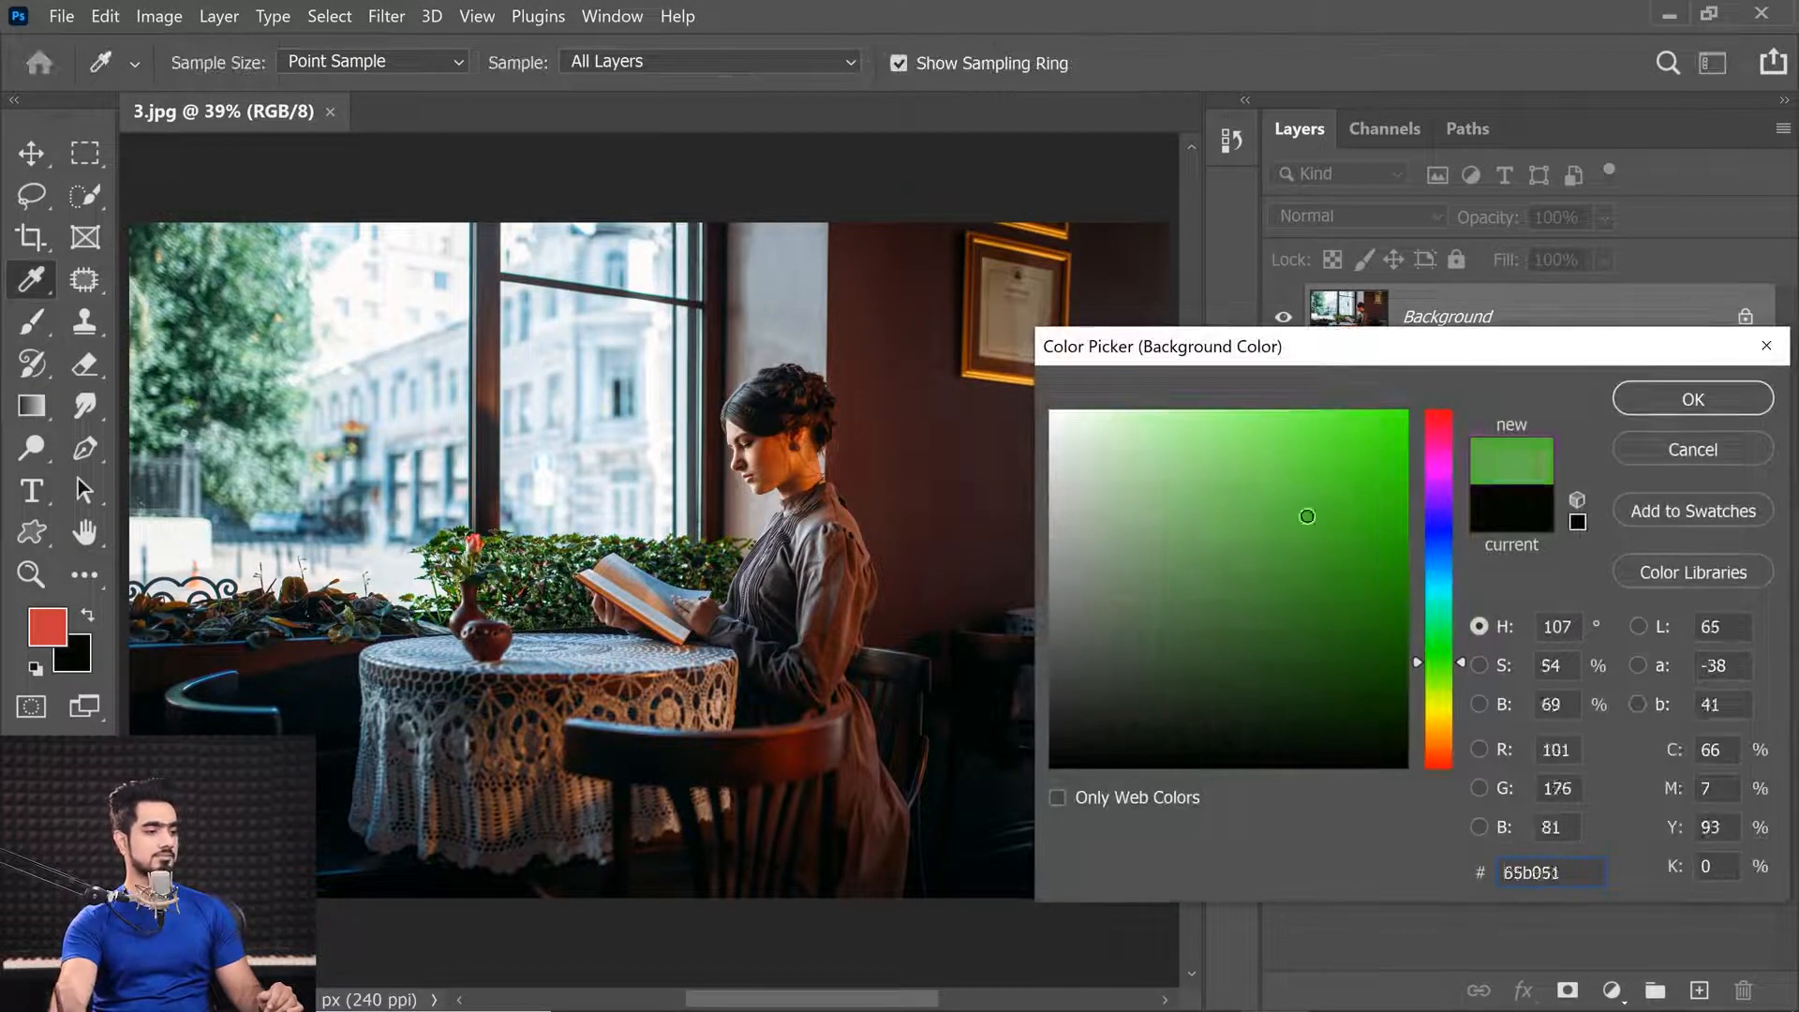
{"action": "key", "text": "b"}
{"action": "left_click", "coordinate": [1684, 405]}
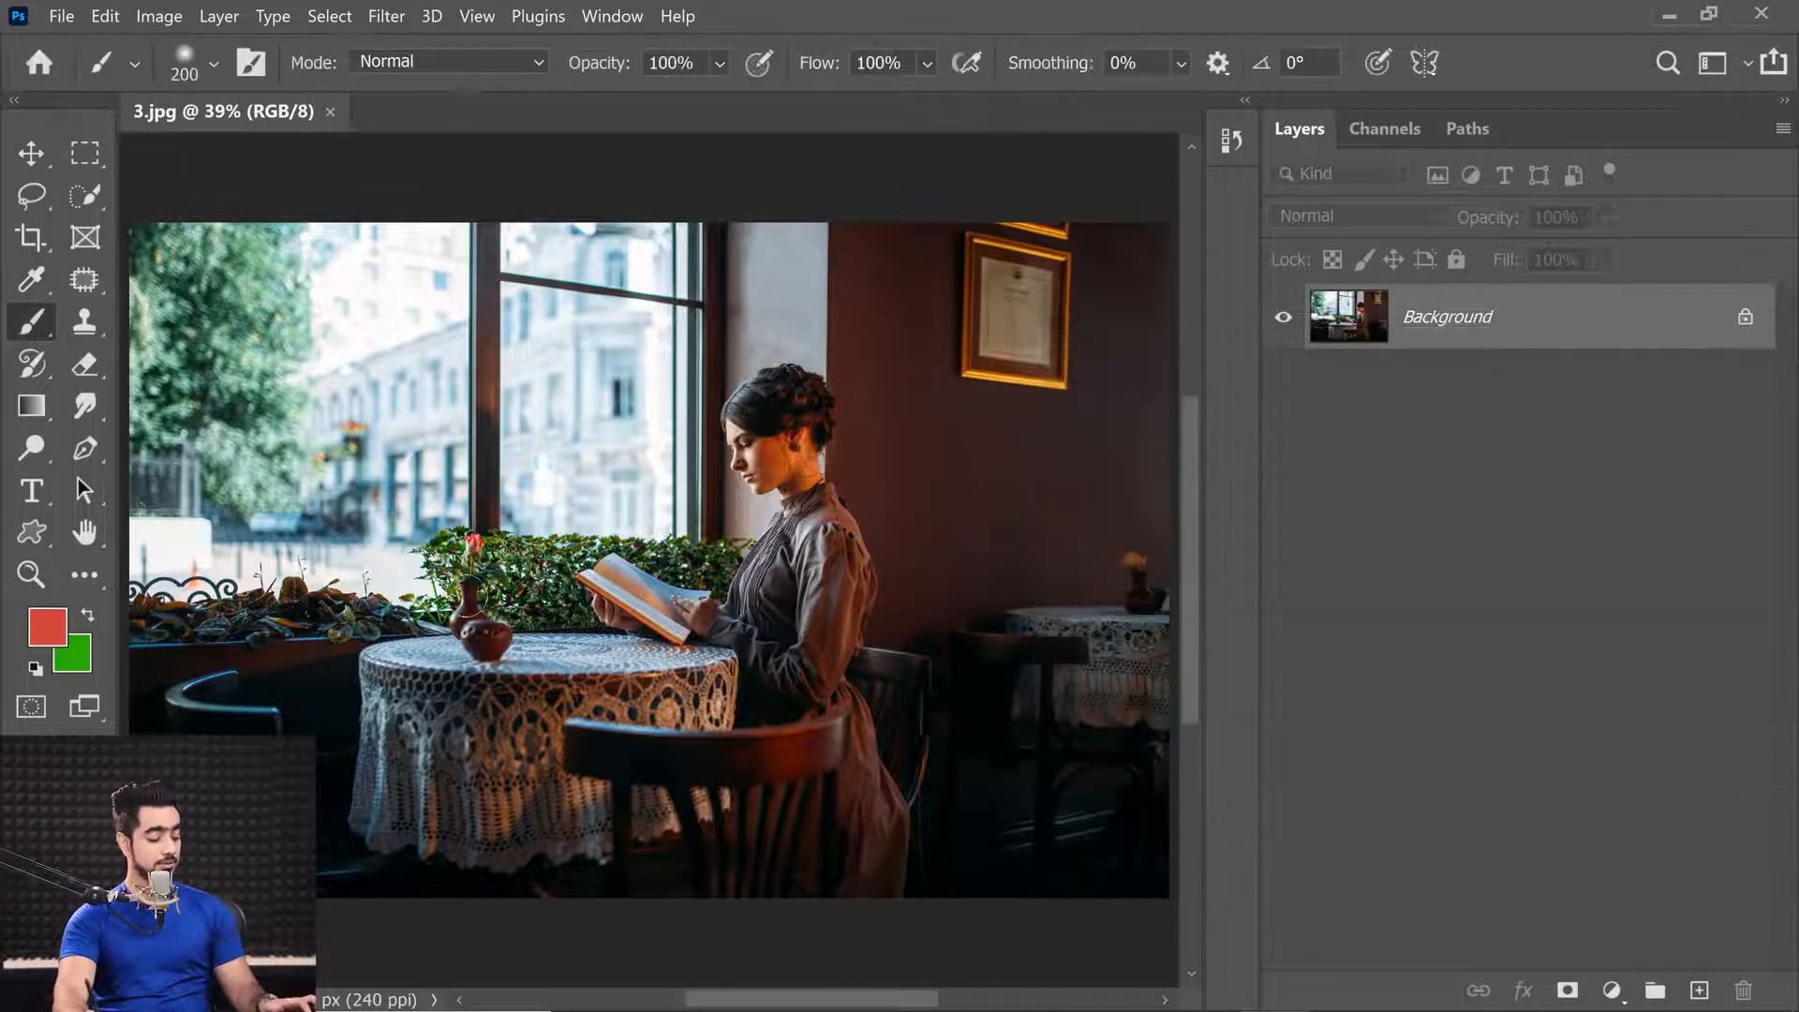
Step: Restore the default black and white colors, add a Gradient Map adjustment layer and compare the photo with and without it
{"action": "key", "text": "d"}
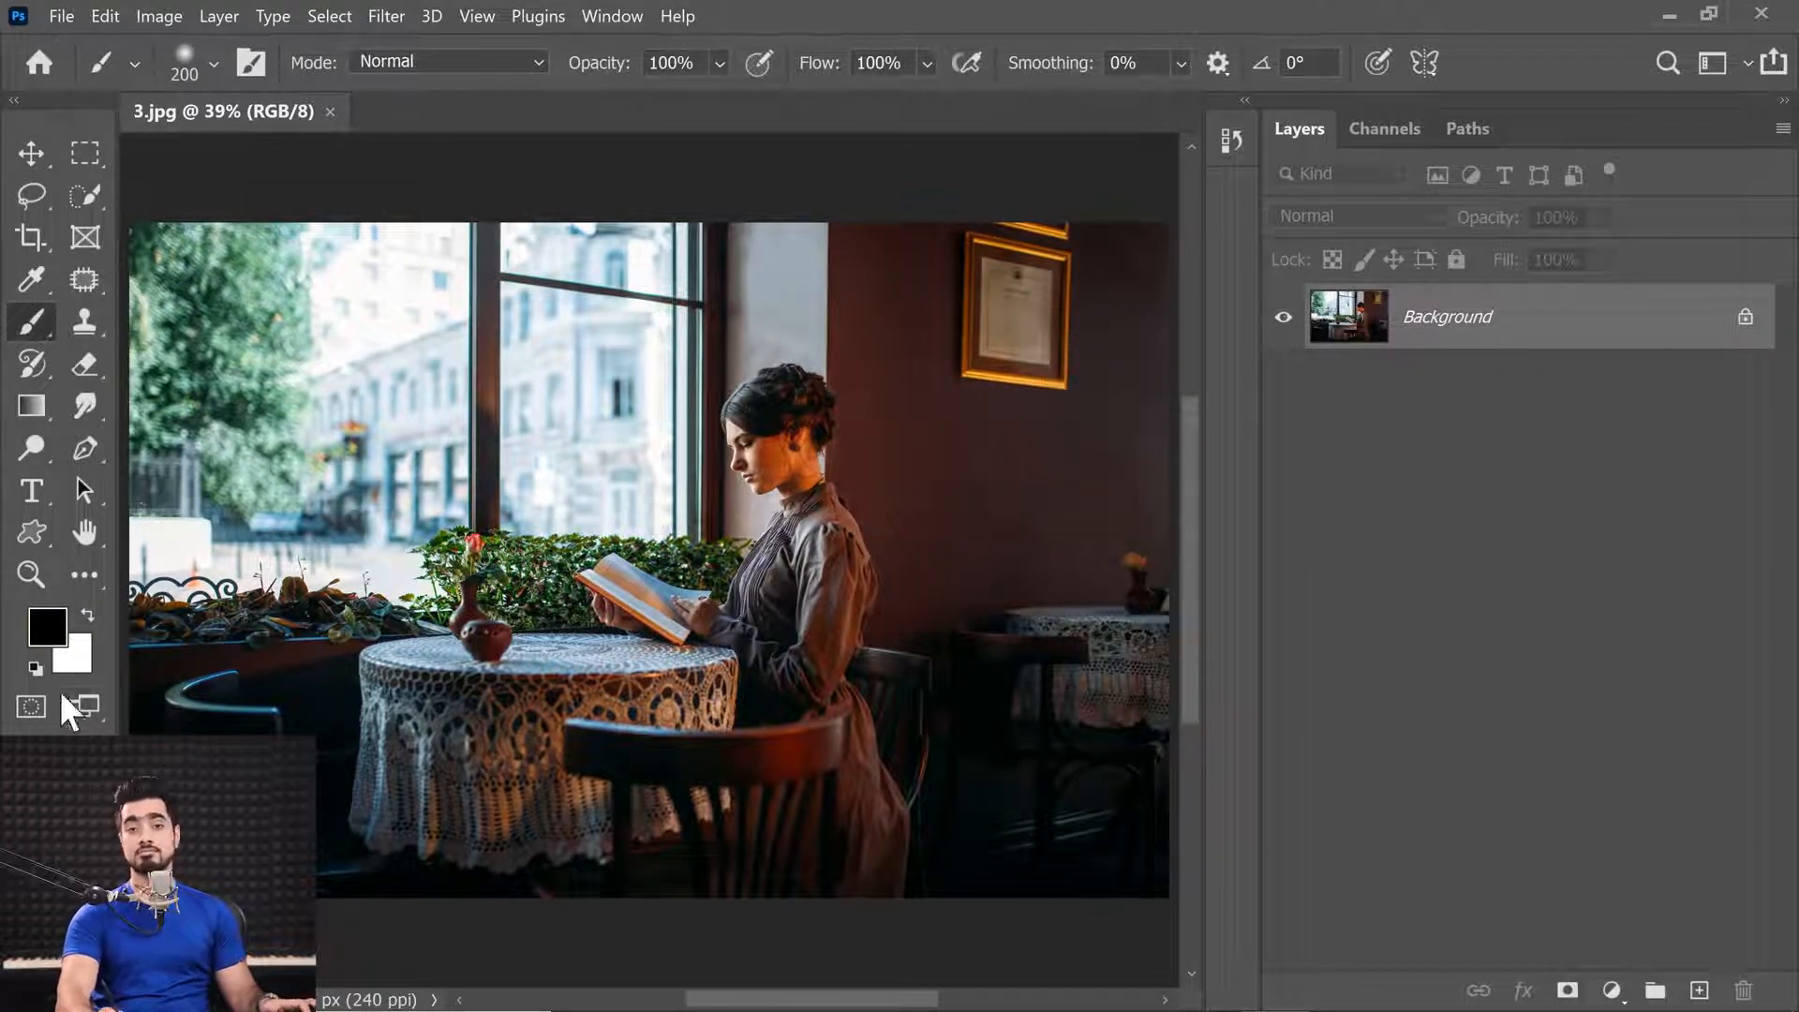
{"action": "left_click", "coordinate": [1612, 992]}
{"action": "left_click", "coordinate": [1626, 956]}
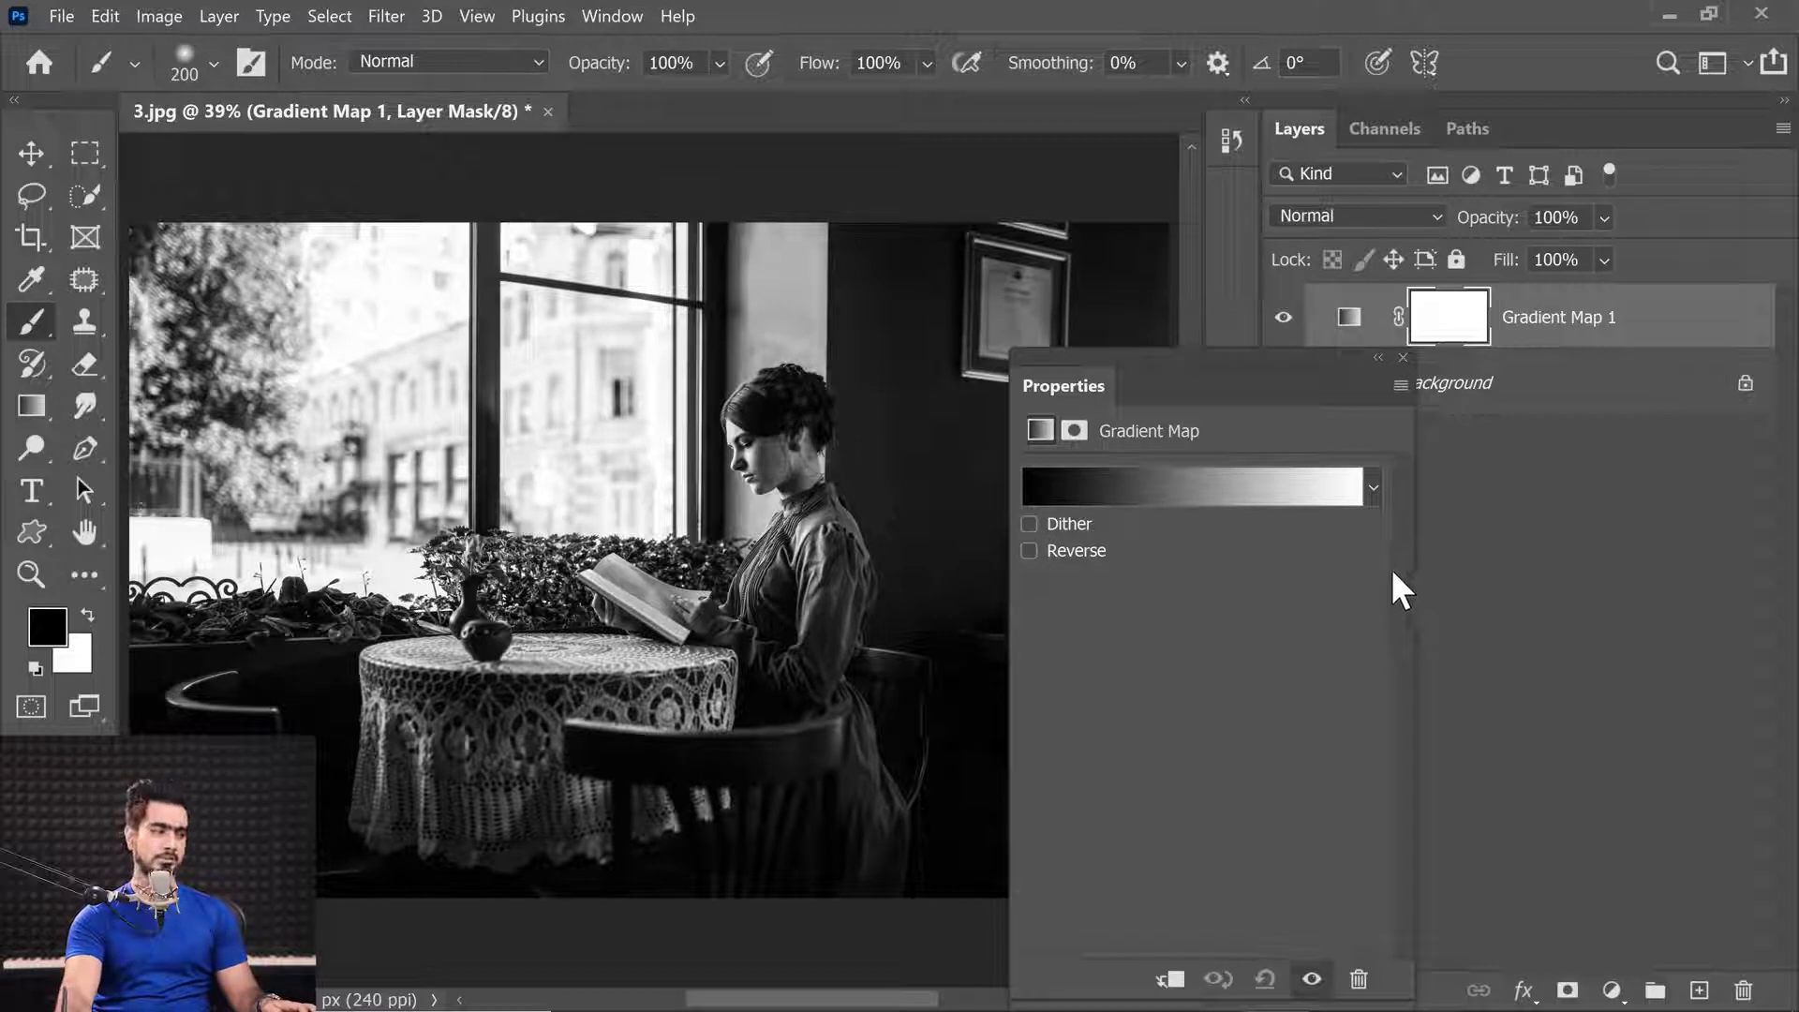
{"action": "left_click", "coordinate": [1403, 358]}
{"action": "left_click", "coordinate": [1281, 318]}
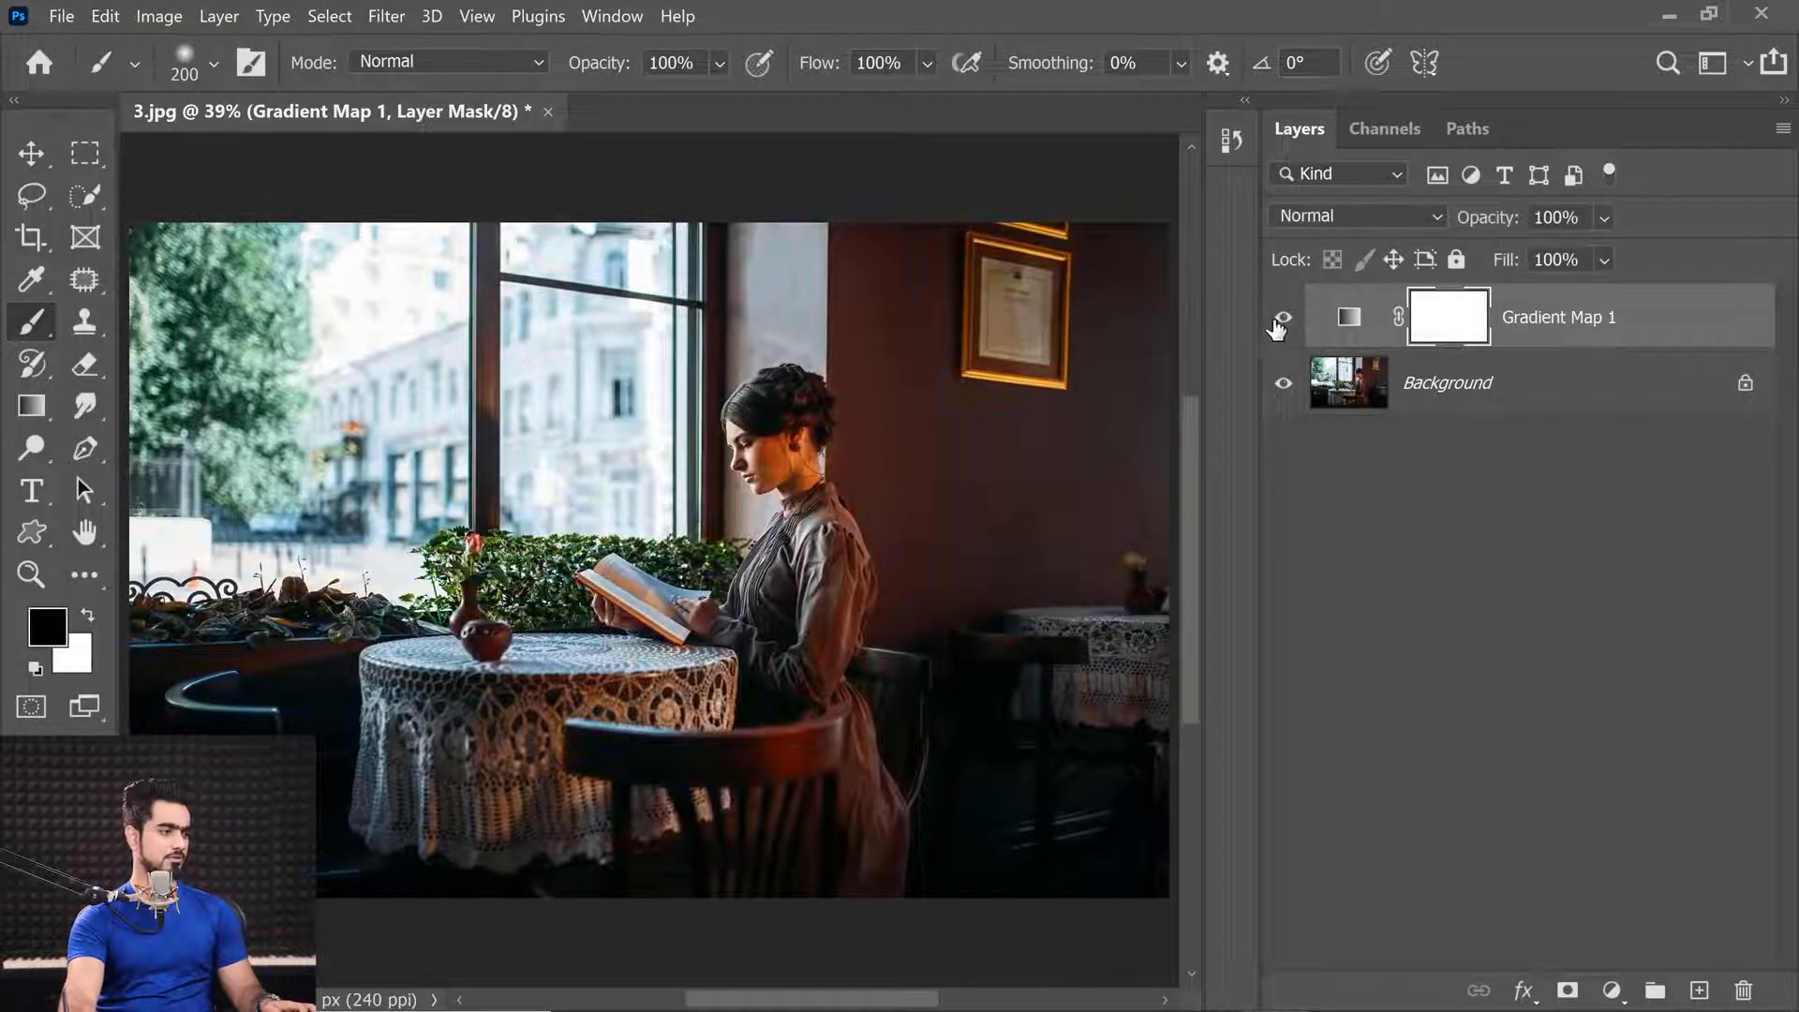
{"action": "left_click", "coordinate": [1281, 319]}
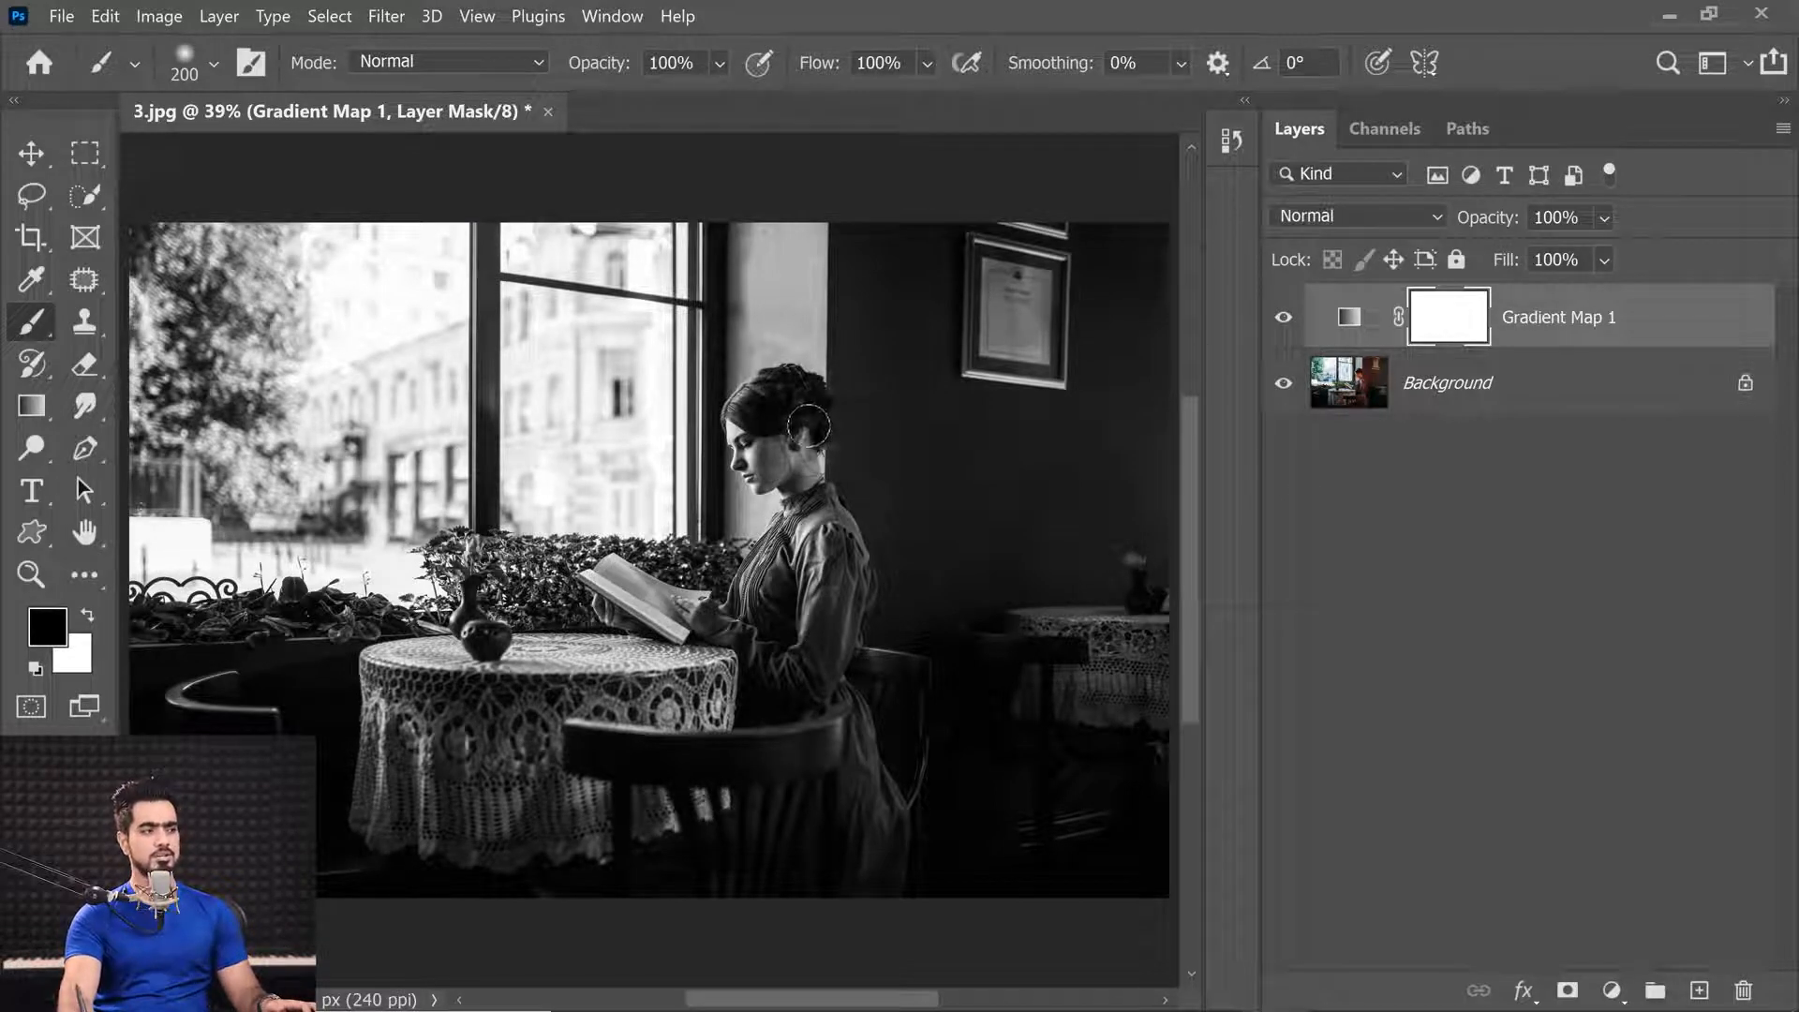
Step: Try a Black & White adjustment with altered color sliders while Gradient Map 1 is hidden, delete it and show Gradient Map 1 again
{"action": "left_click", "coordinate": [1283, 318]}
{"action": "left_click", "coordinate": [1546, 384]}
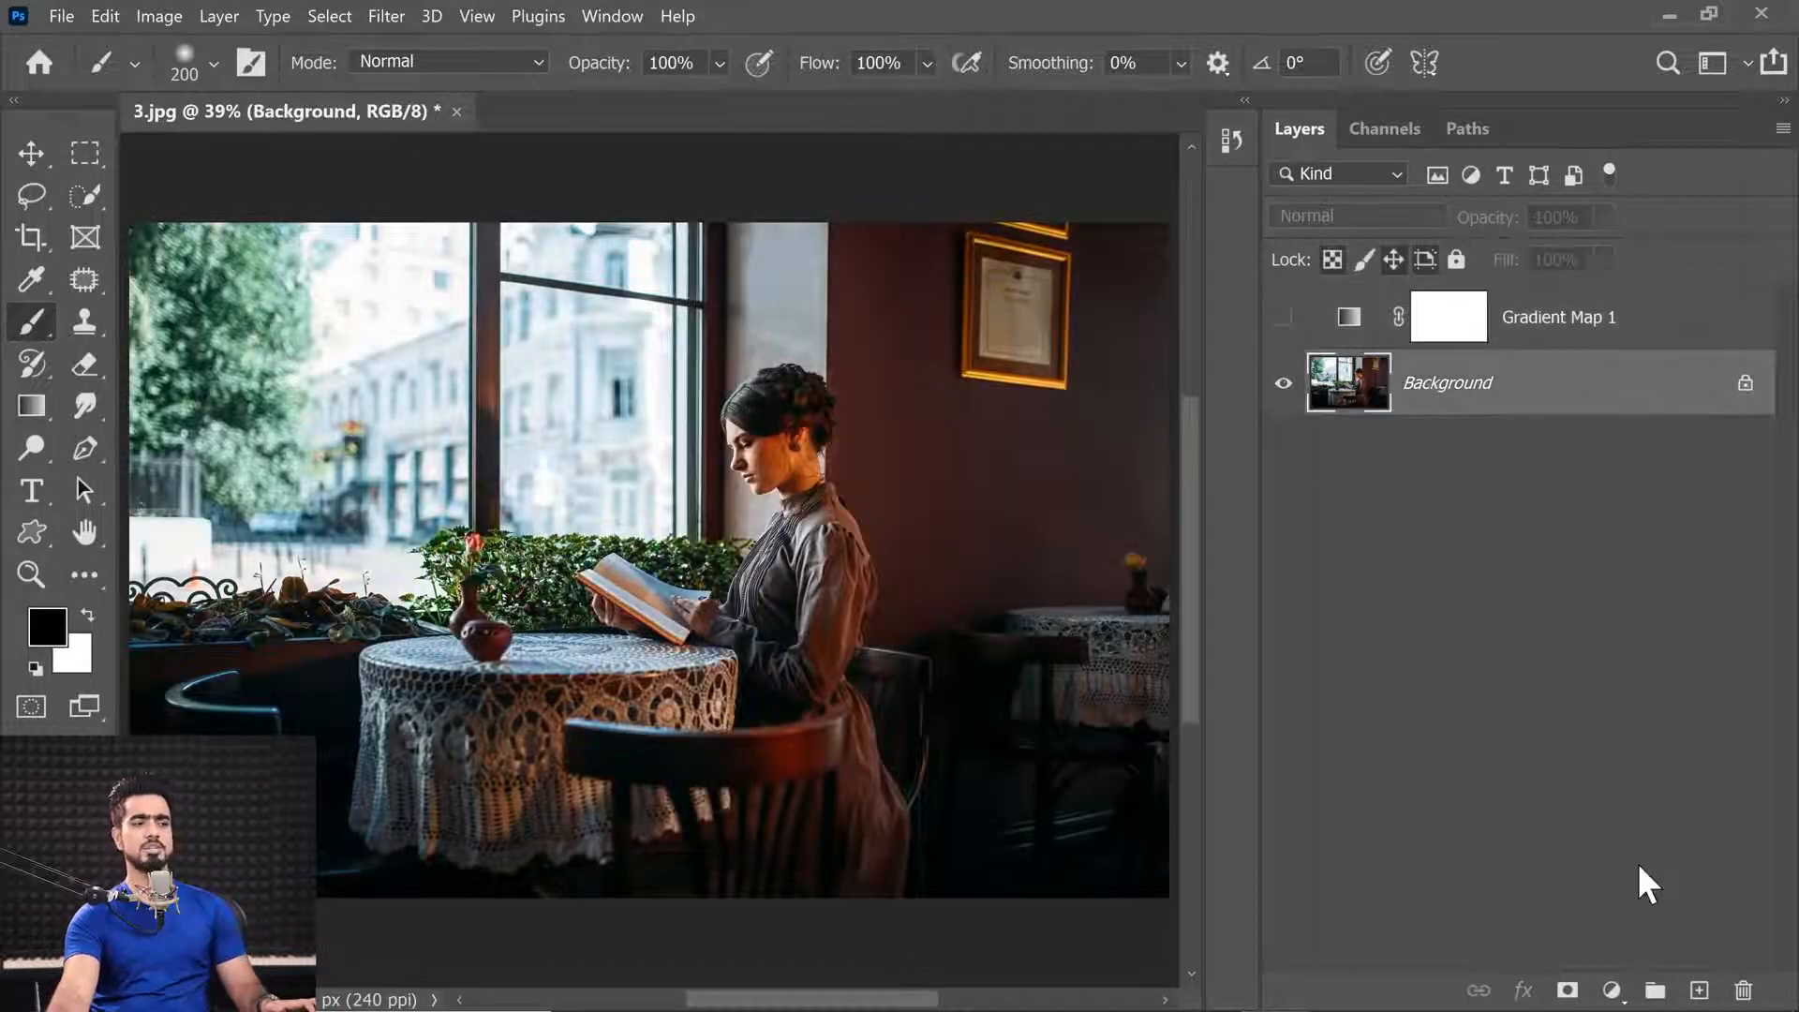
{"action": "left_click", "coordinate": [1612, 991]}
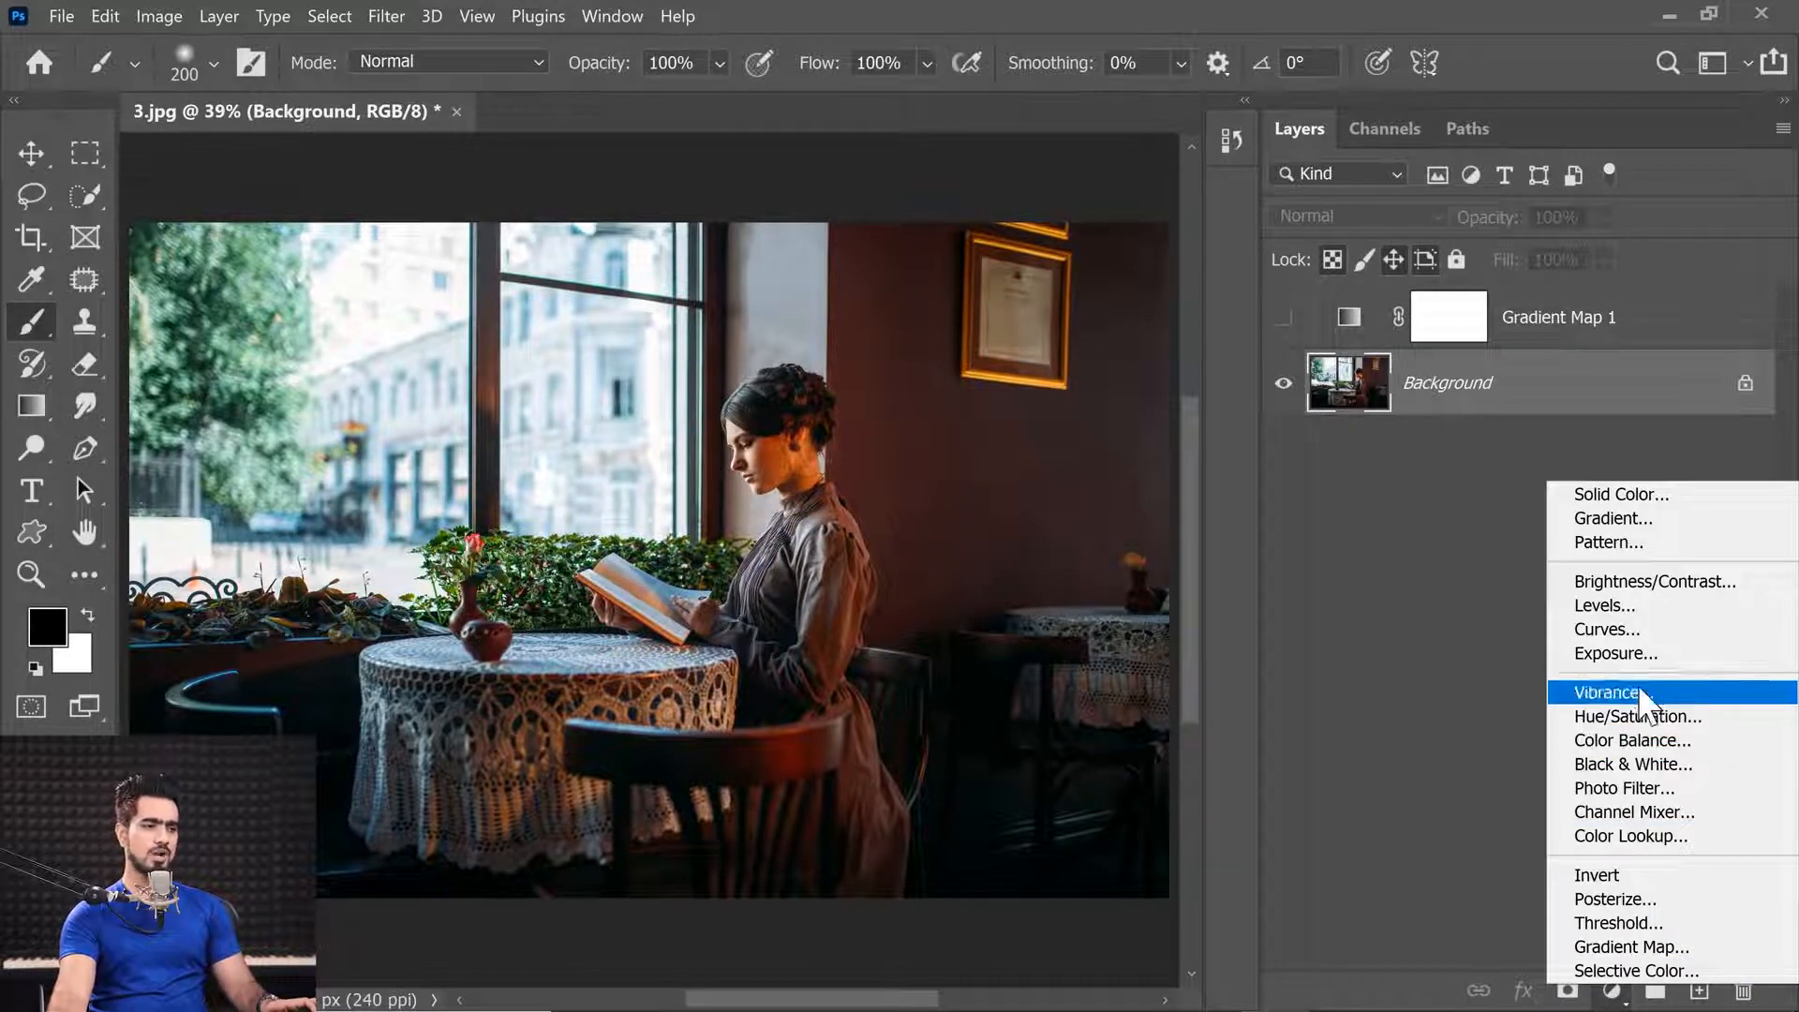
{"action": "left_click", "coordinate": [1649, 764]}
{"action": "left_click_drag", "start_coordinate": [1195, 600], "coordinate": [1134, 613]}
{"action": "left_click", "coordinate": [1207, 660]}
{"action": "left_click_drag", "start_coordinate": [1210, 655], "coordinate": [1156, 611]}
{"action": "mouse_move", "coordinate": [1194, 724]}
{"action": "left_mouse_down"}
{"action": "mouse_move", "coordinate": [1179, 718]}
{"action": "mouse_move", "coordinate": [1206, 724]}
{"action": "left_mouse_up"}
{"action": "left_click", "coordinate": [1404, 357]}
{"action": "left_click_drag", "start_coordinate": [1498, 385], "coordinate": [1743, 989]}
{"action": "left_click", "coordinate": [1284, 317]}
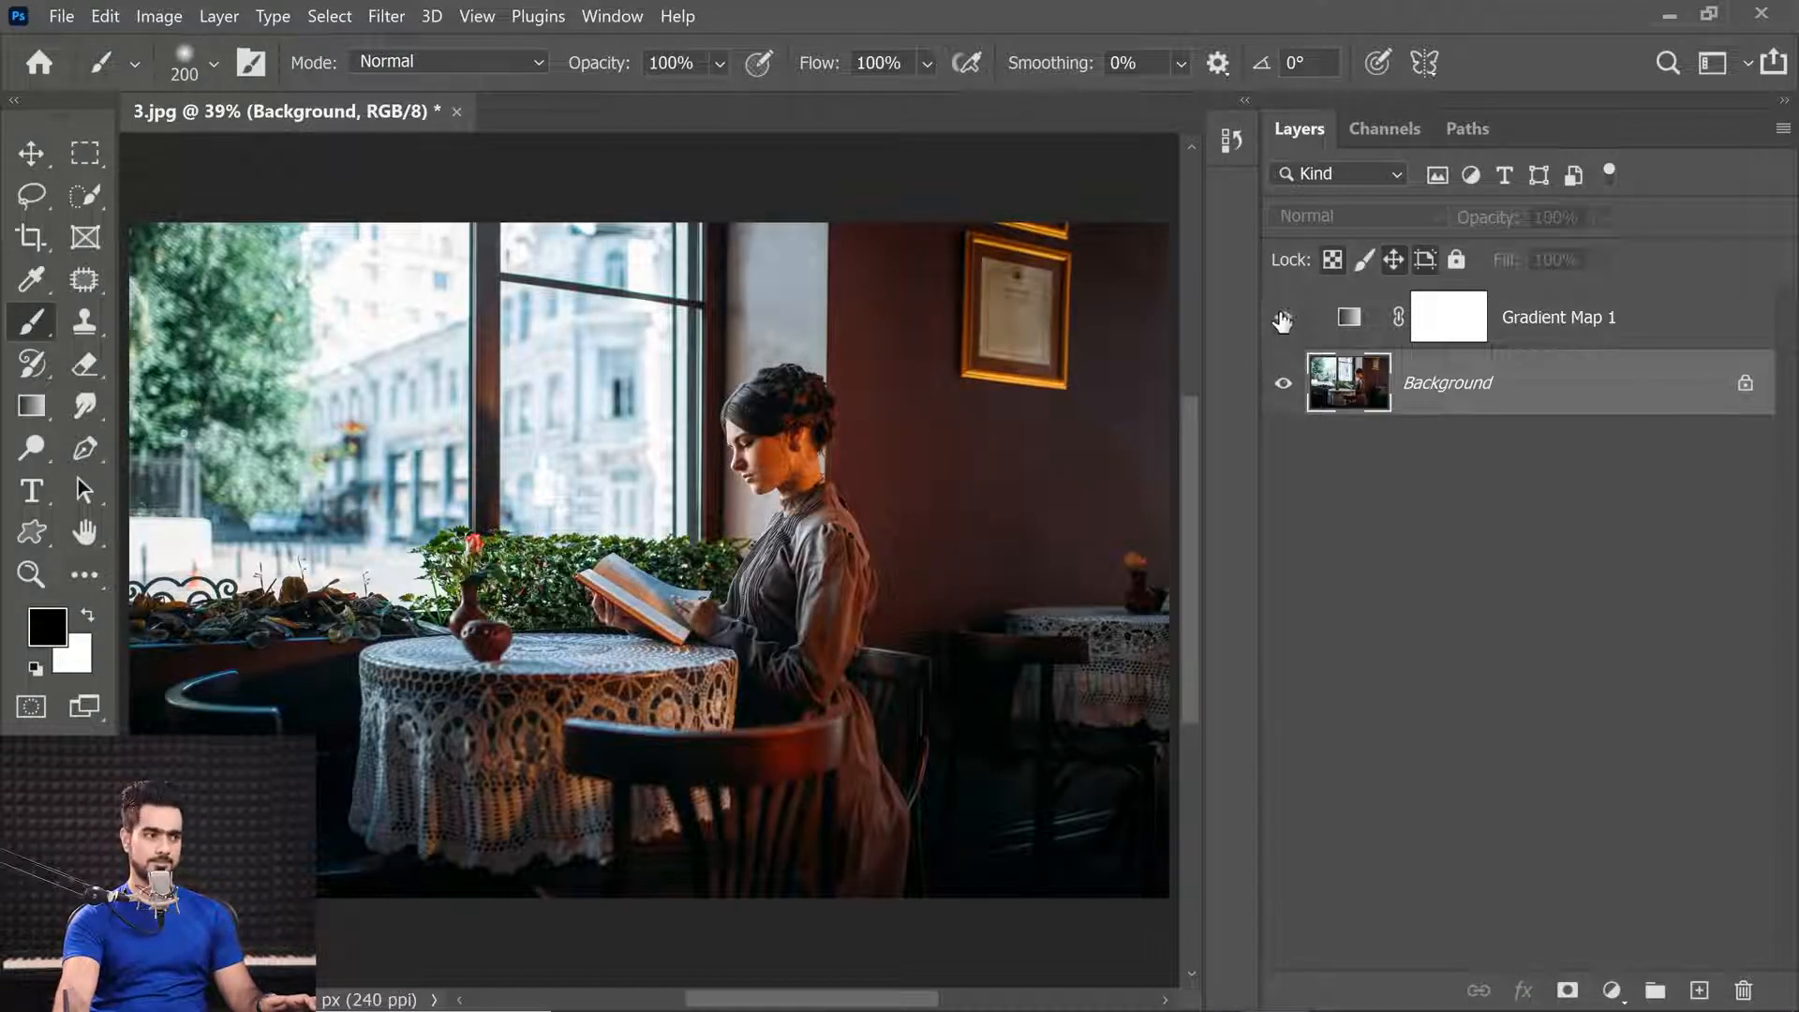
Step: Add a Selective Color adjustment layer between the Background and Gradient Map 1
{"action": "left_click", "coordinate": [1561, 345]}
{"action": "left_click", "coordinate": [1526, 382]}
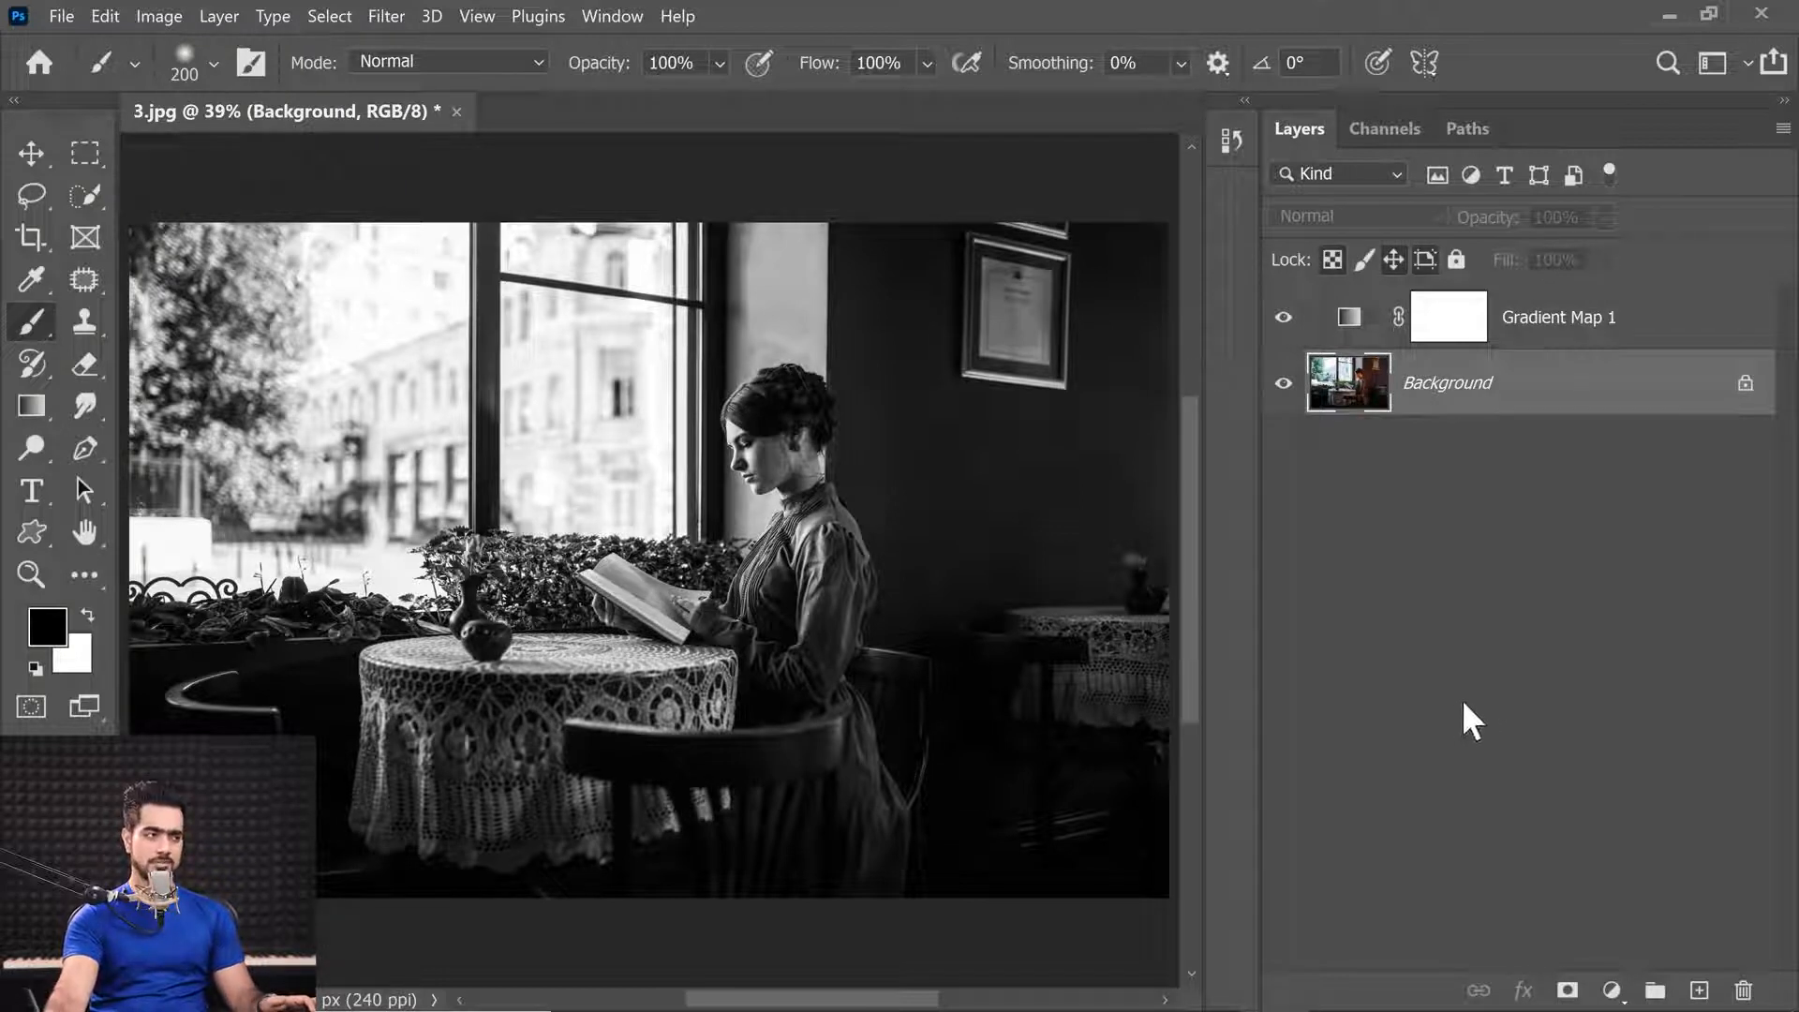
{"action": "left_click", "coordinate": [1612, 990]}
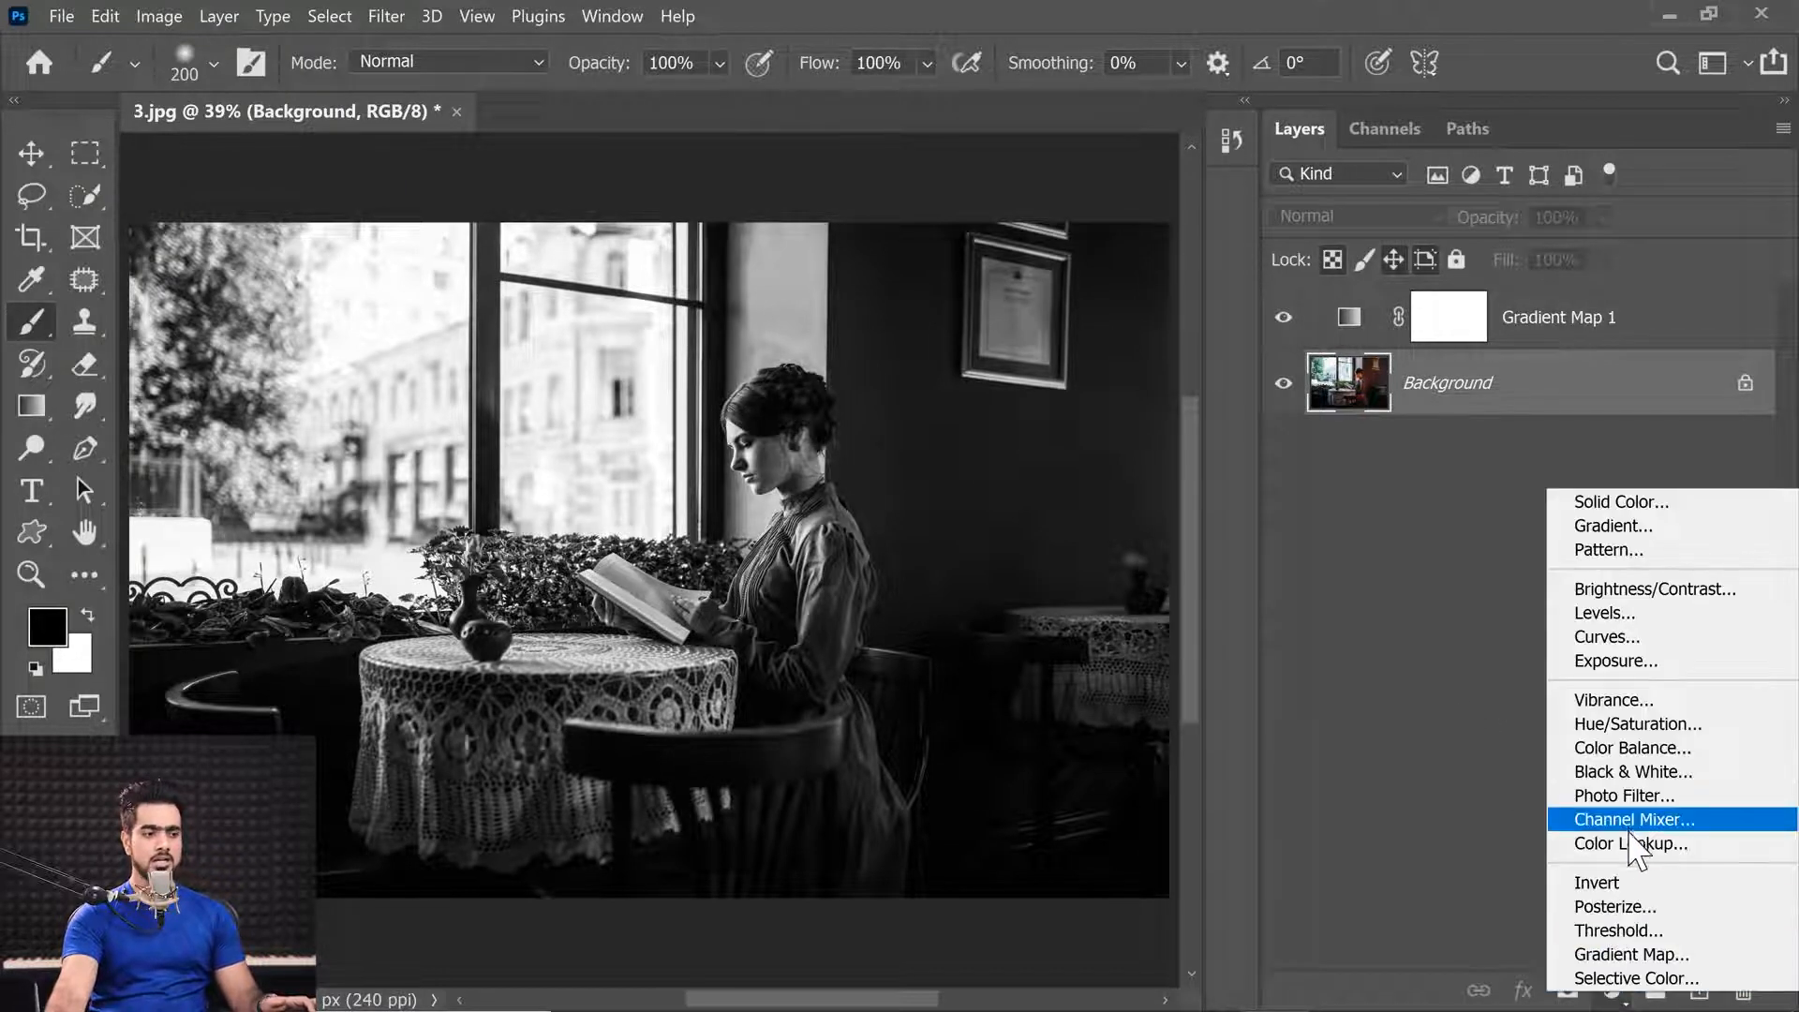
{"action": "left_click", "coordinate": [1636, 978]}
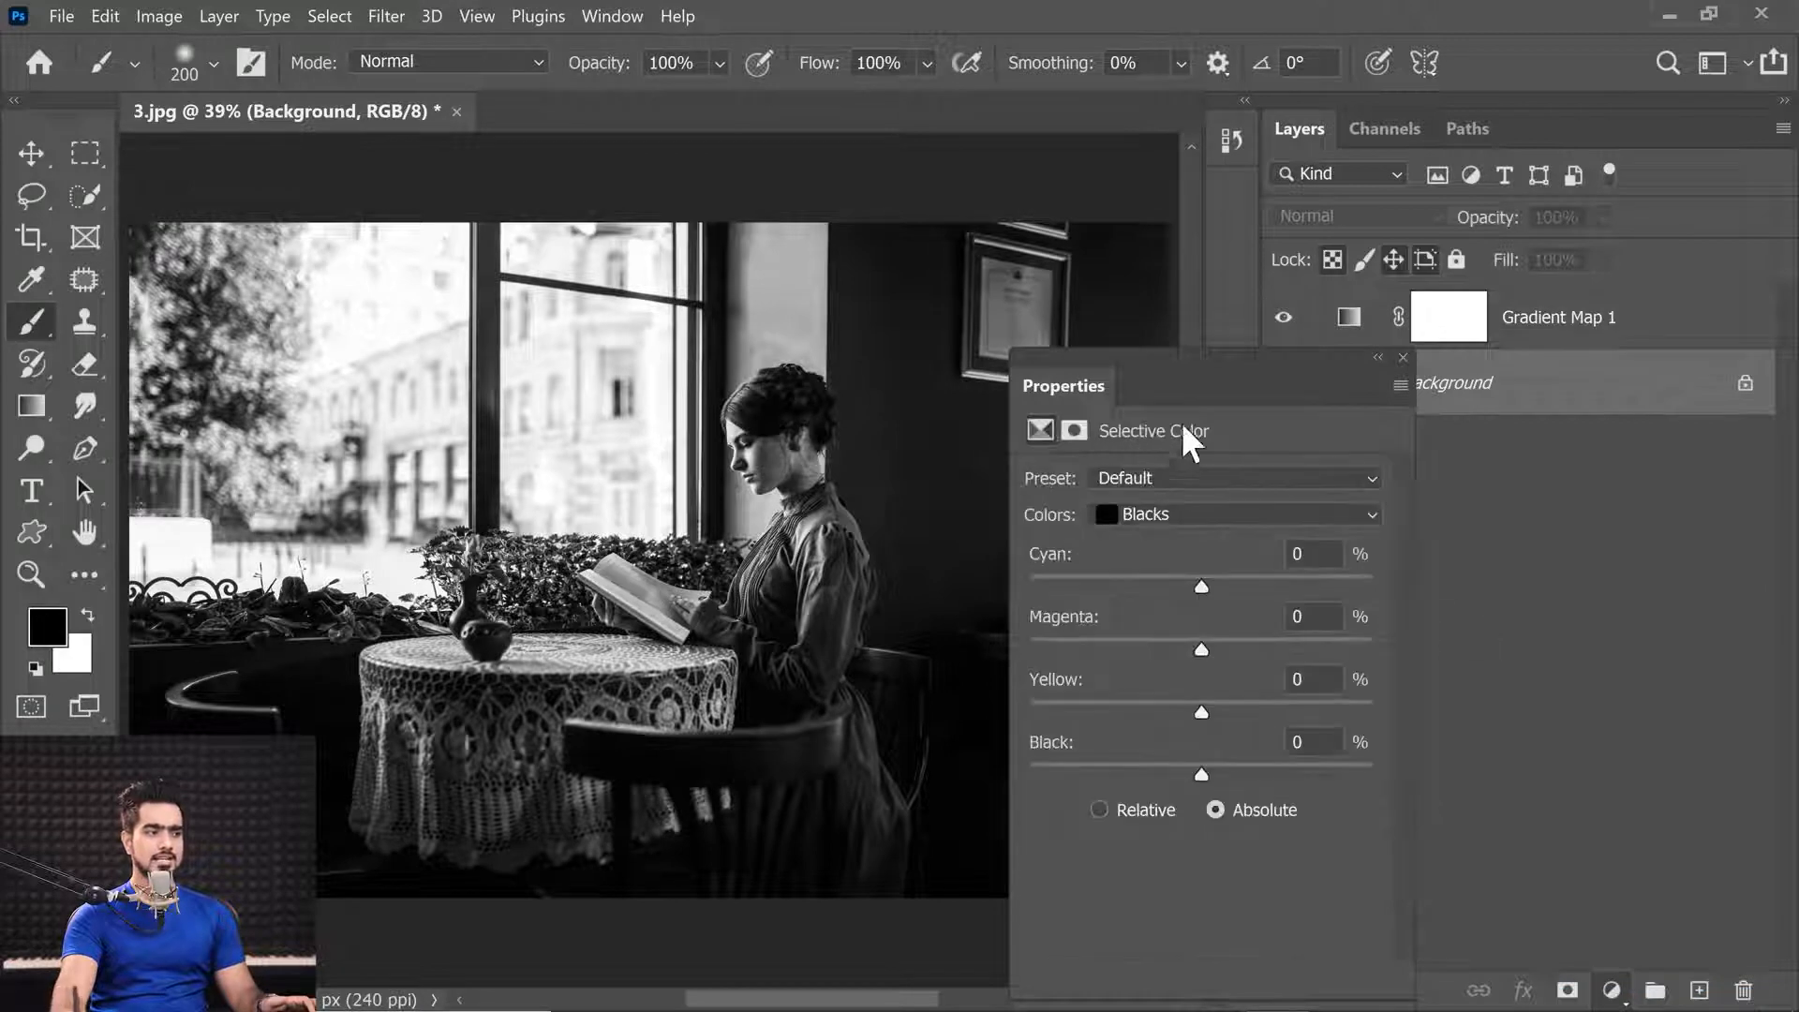
{"action": "left_click_drag", "start_coordinate": [818, 535], "coordinate": [734, 594]}
{"action": "scroll", "coordinate": [764, 587], "scroll_direction": "down", "scroll_amount": 3}
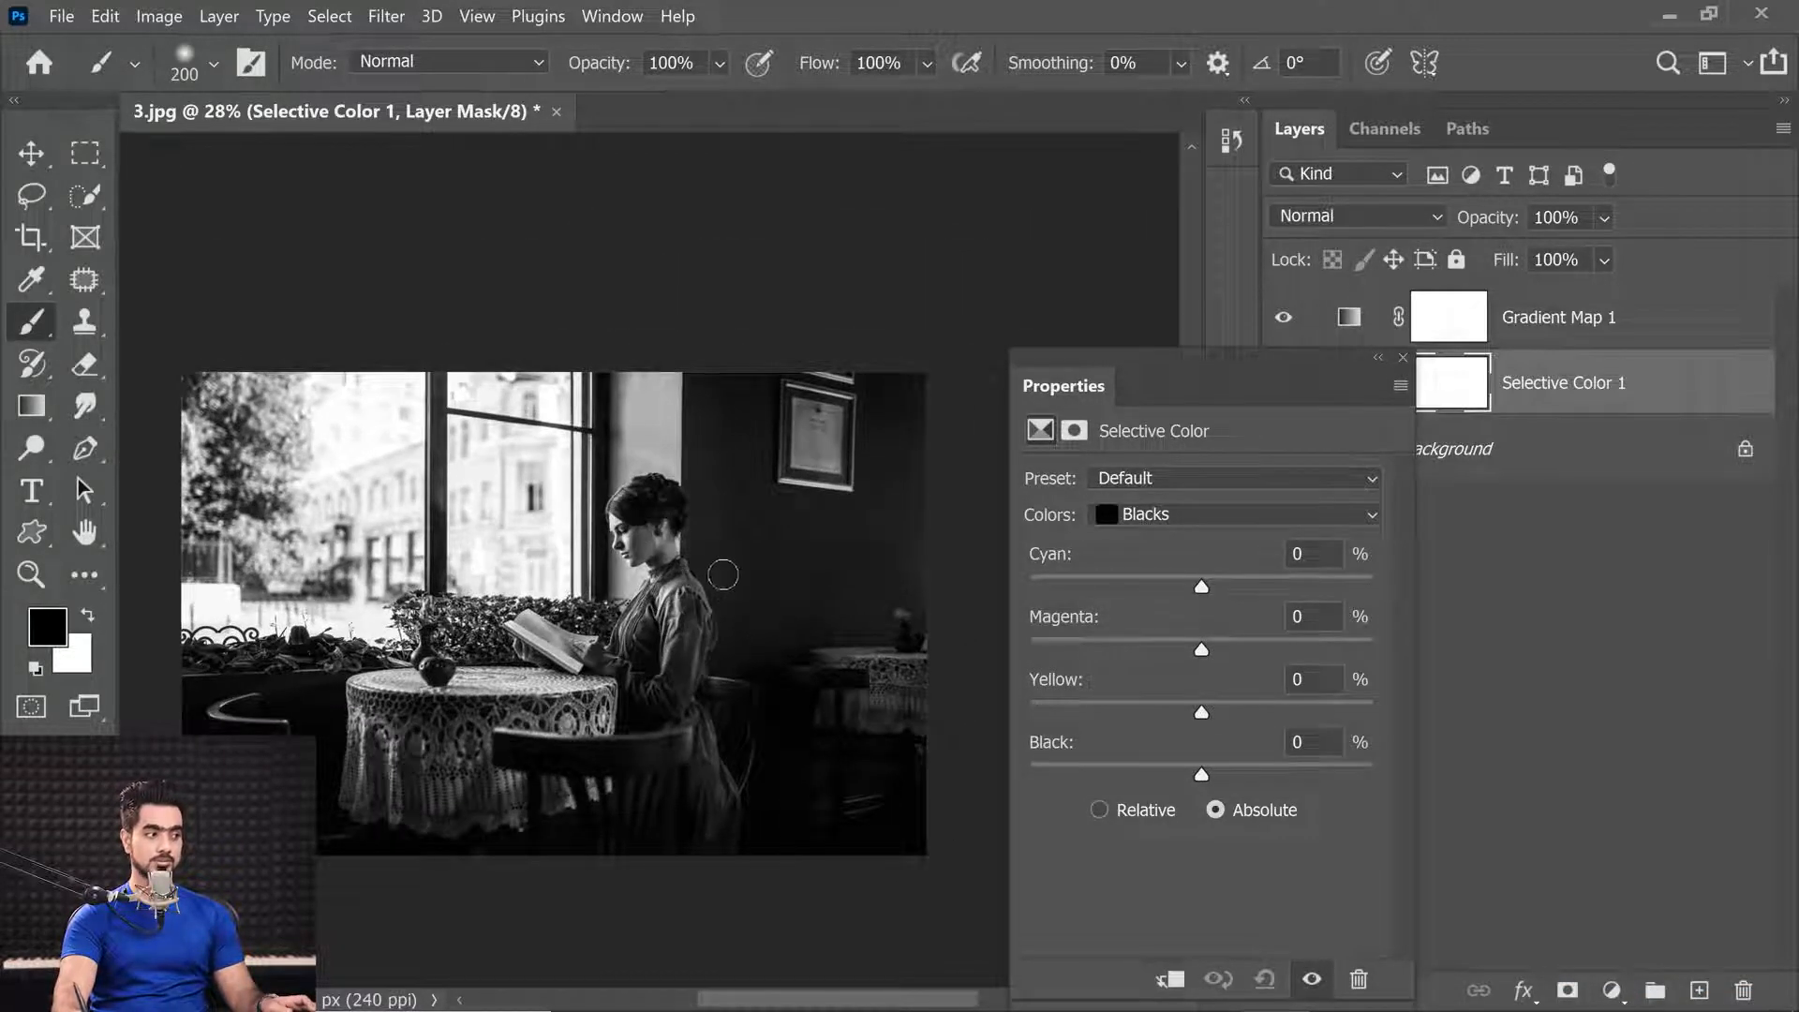
{"action": "left_click_drag", "start_coordinate": [1218, 386], "coordinate": [963, 342]}
Step: Try a Black & White adjustment beneath hidden Selective Color 1 with Reds 34, Yellows 1 and Greens 5, delete it and show Selective Color 1
{"action": "left_click", "coordinate": [1283, 382]}
{"action": "left_click", "coordinate": [1482, 453]}
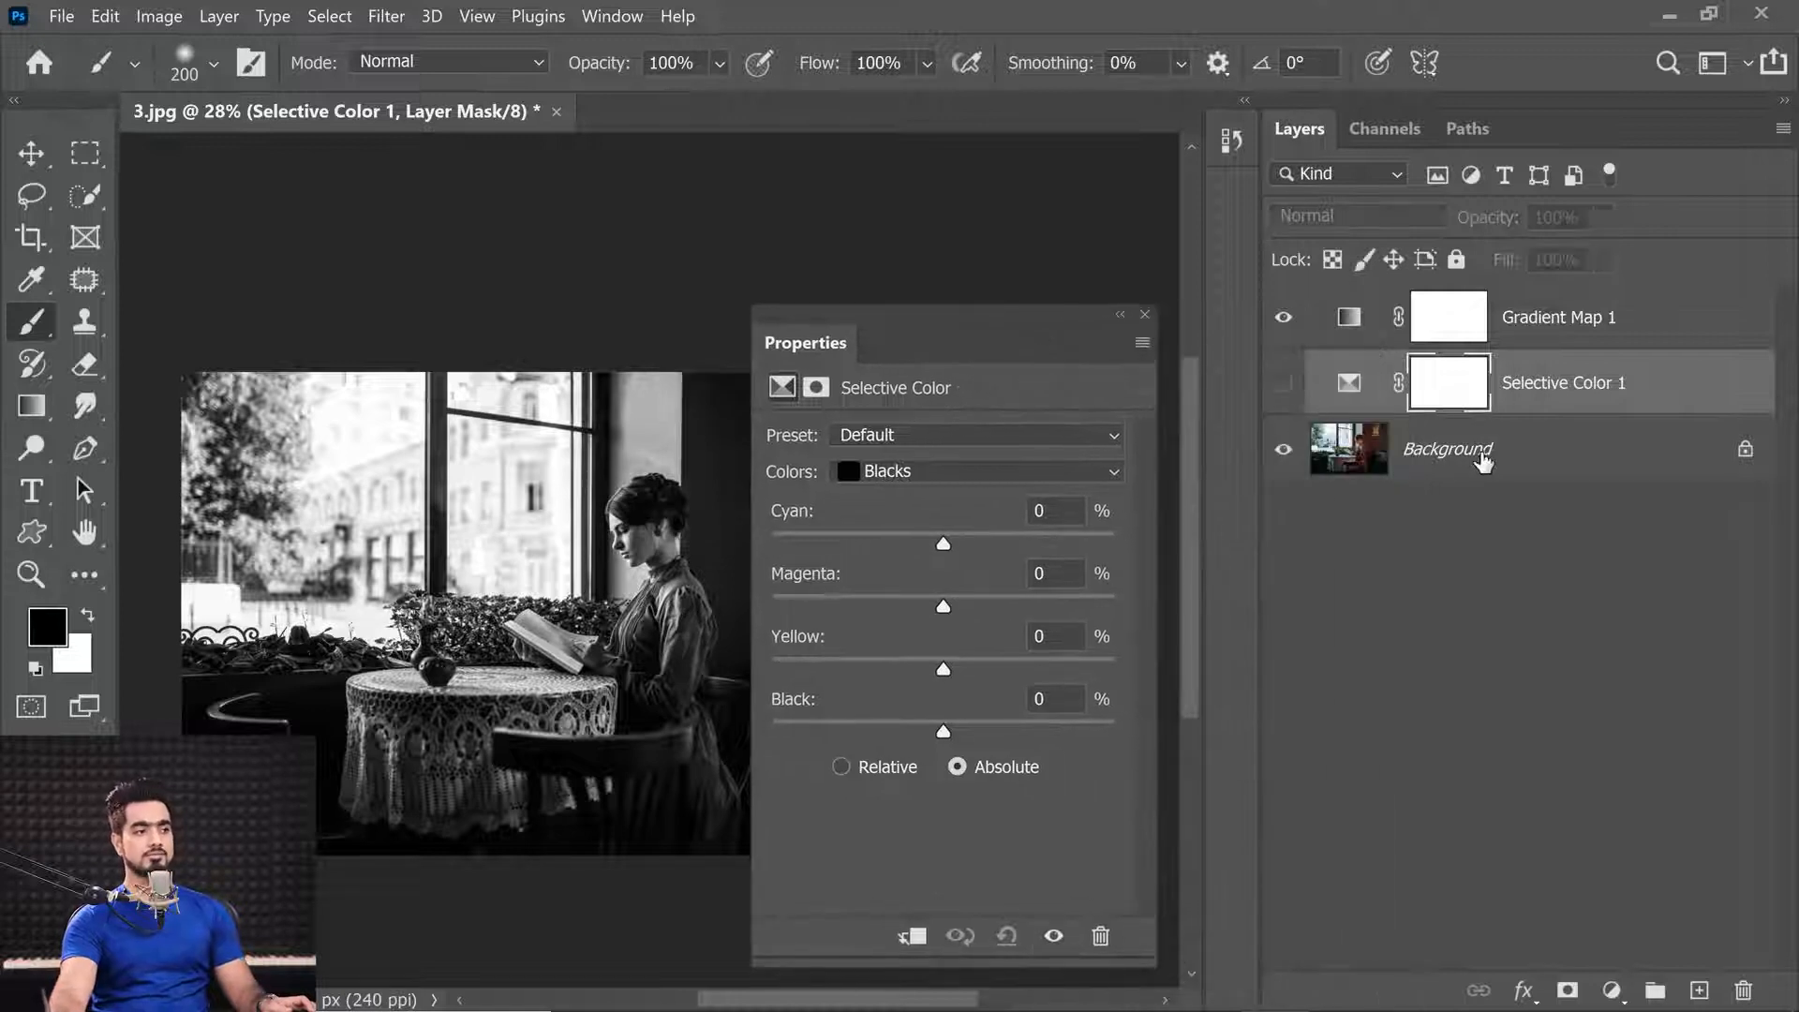
{"action": "left_click", "coordinate": [1612, 990]}
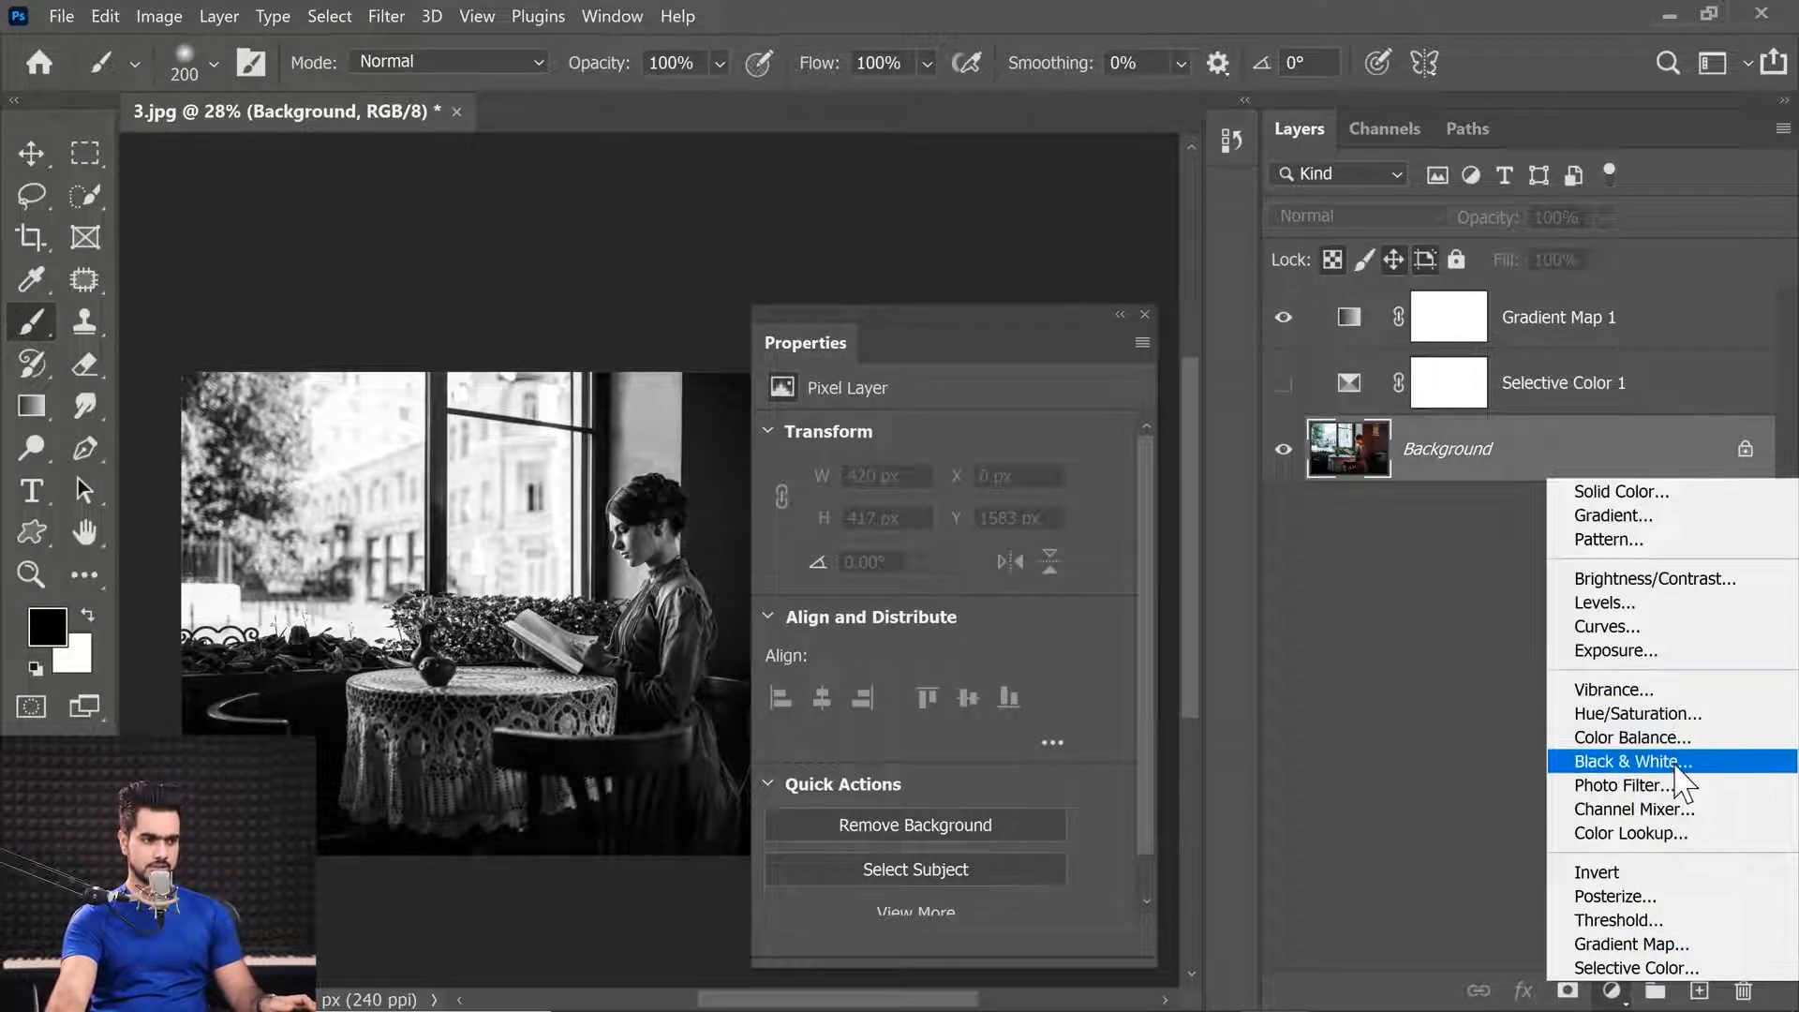
{"action": "left_click", "coordinate": [1673, 764]}
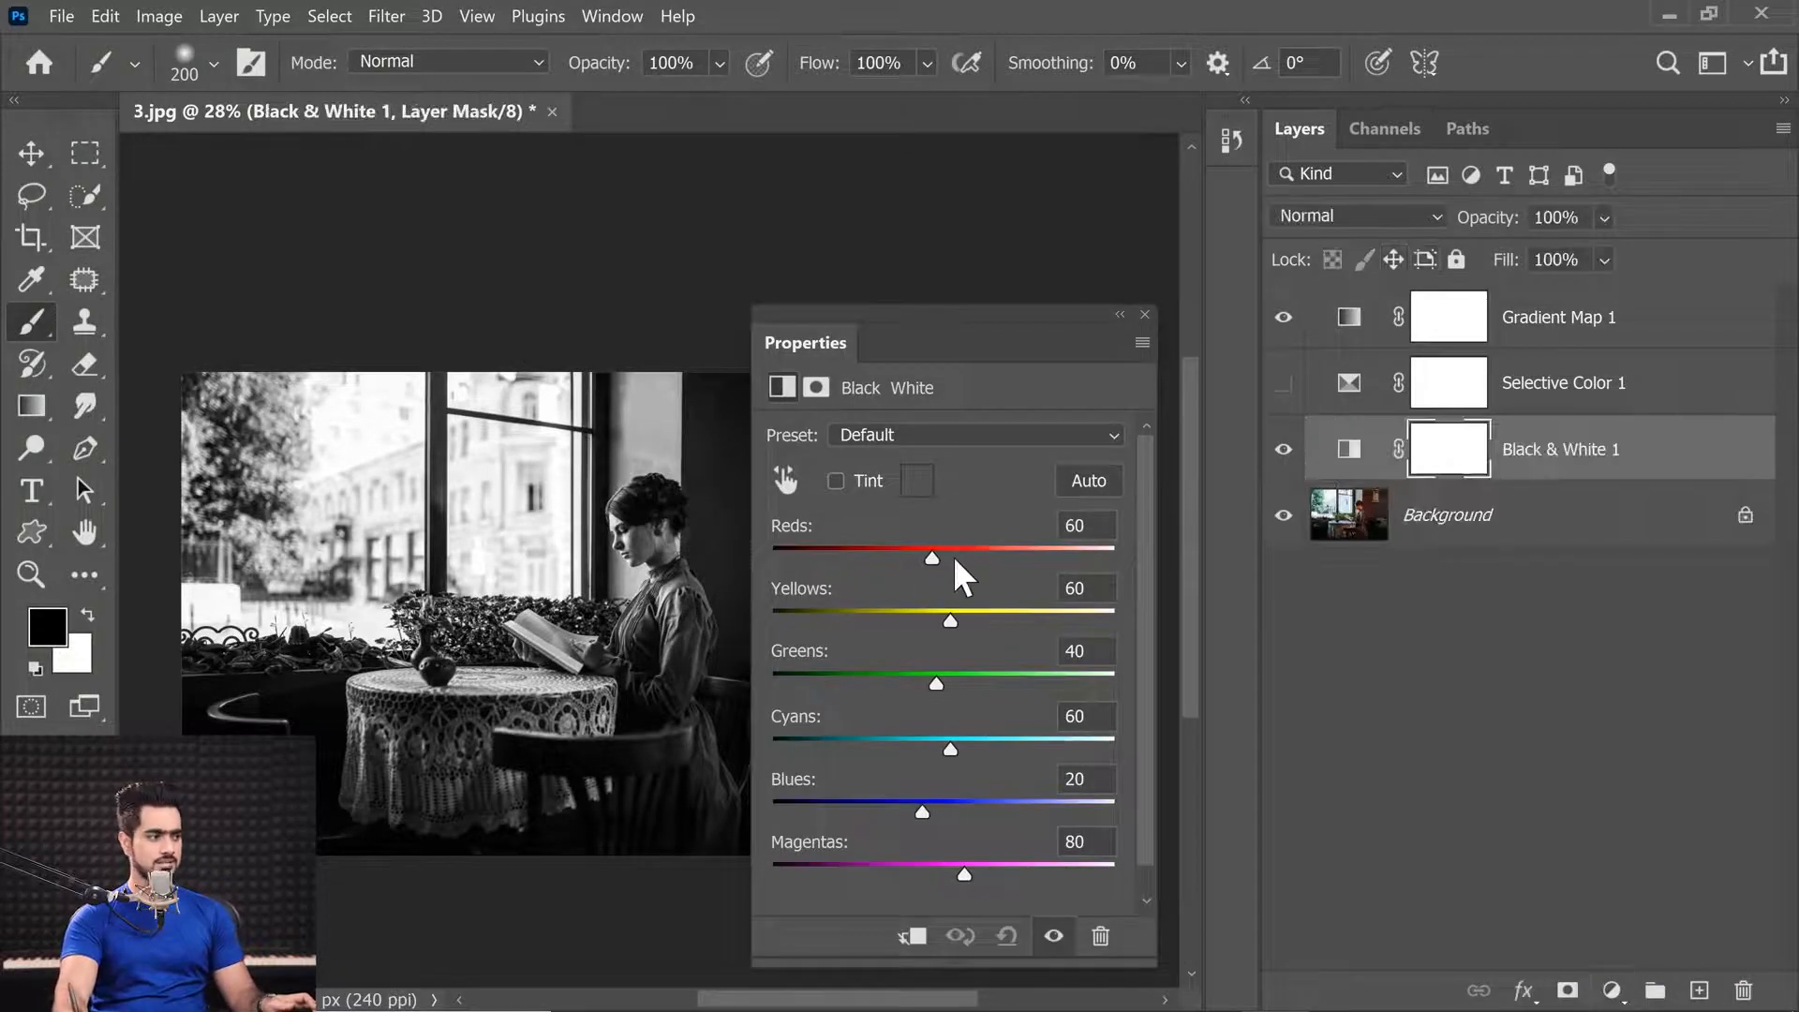
{"action": "left_click_drag", "start_coordinate": [953, 555], "coordinate": [912, 676]}
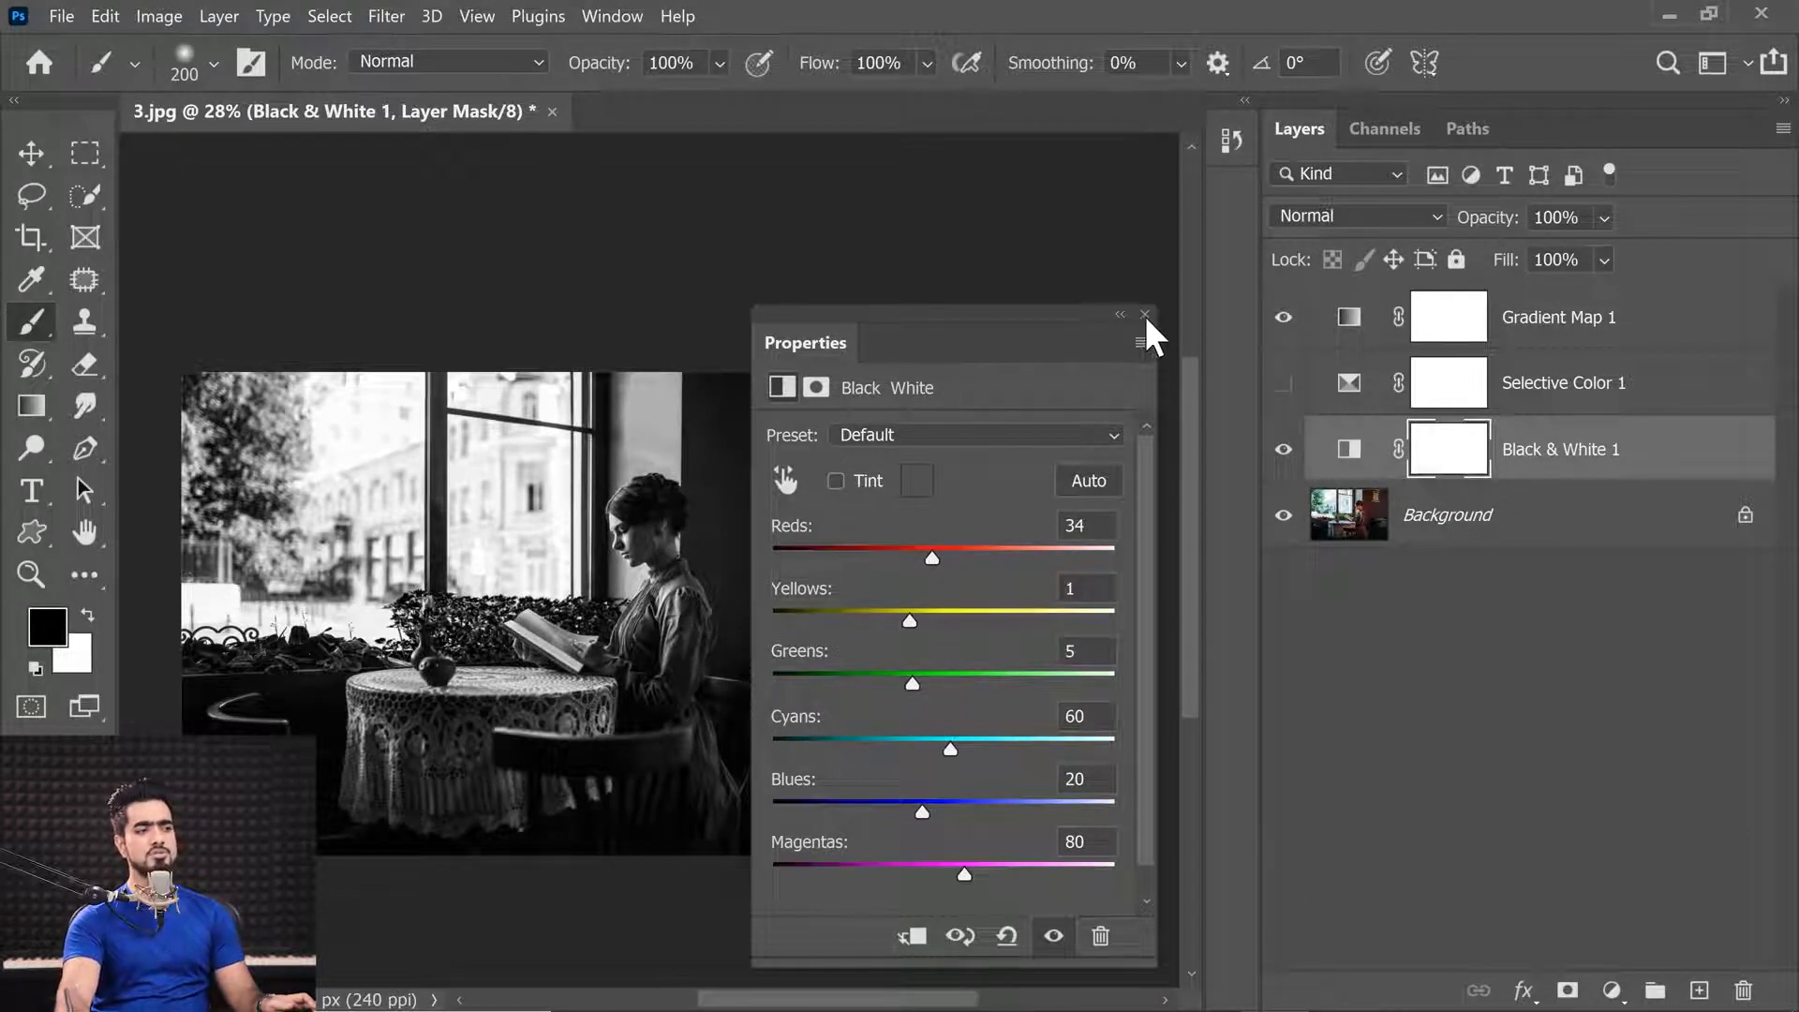
{"action": "left_click", "coordinate": [1144, 315]}
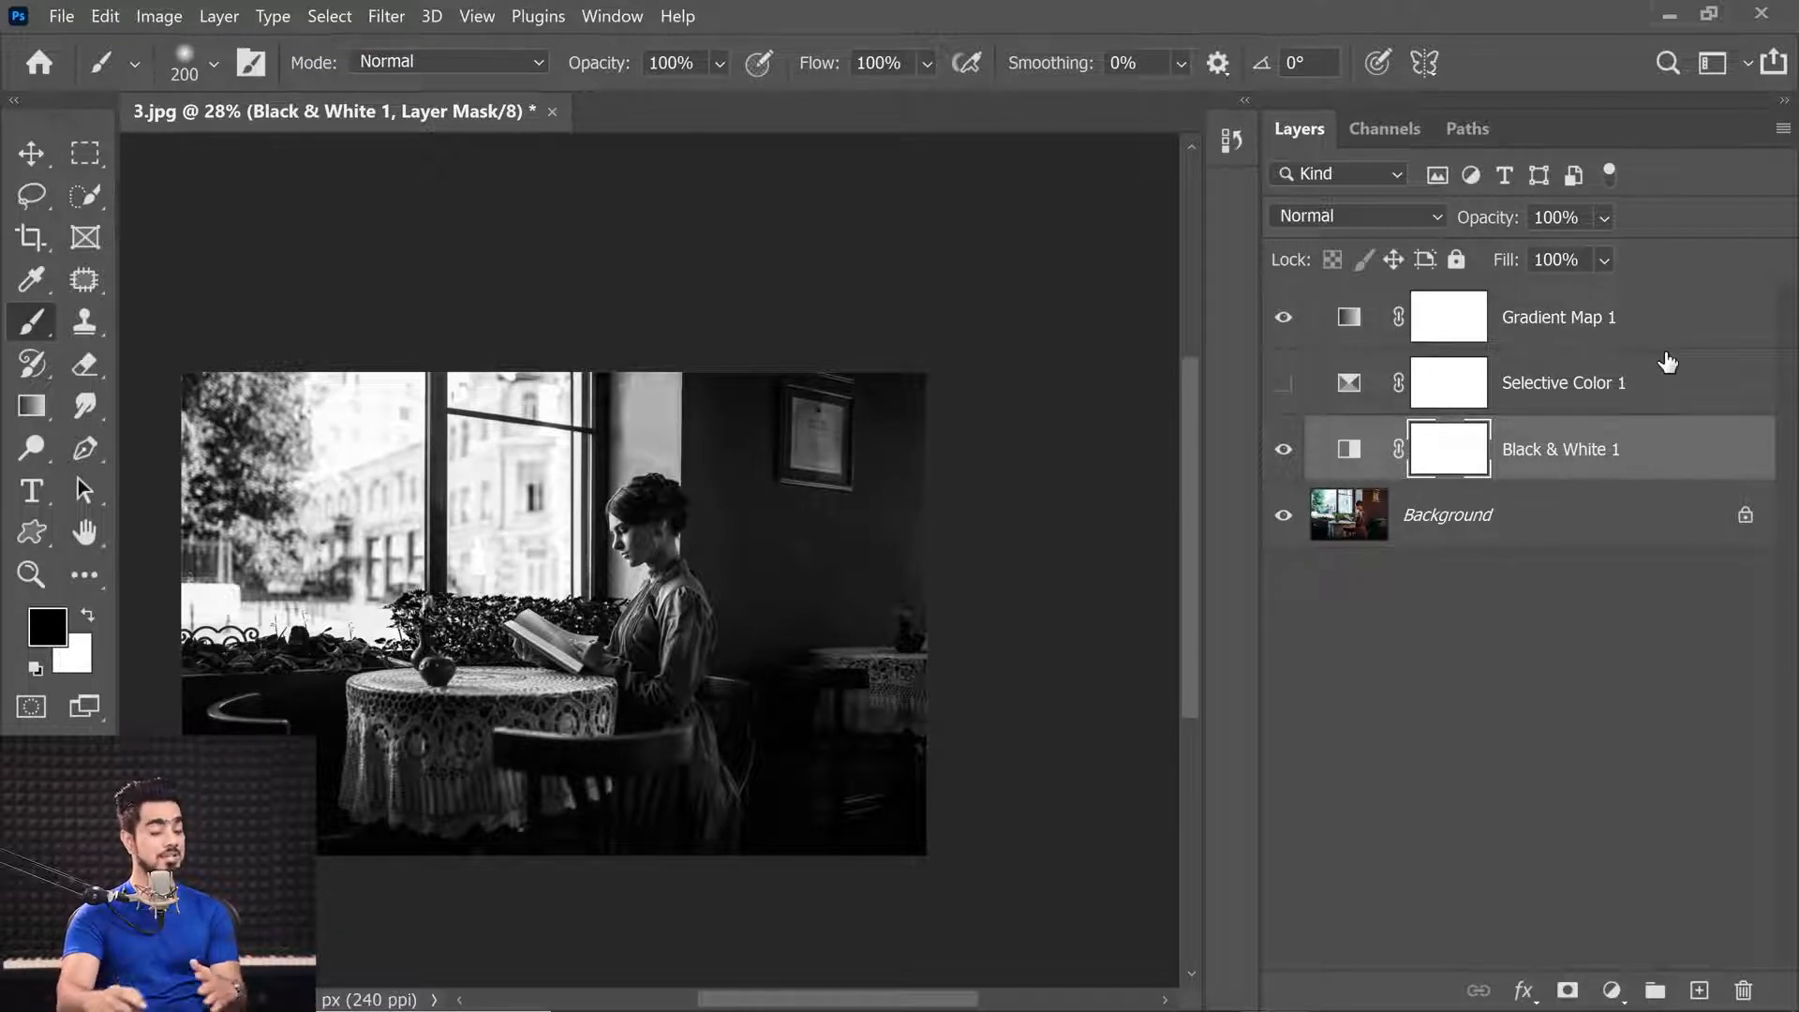
{"action": "left_click_drag", "start_coordinate": [1649, 449], "coordinate": [1743, 991]}
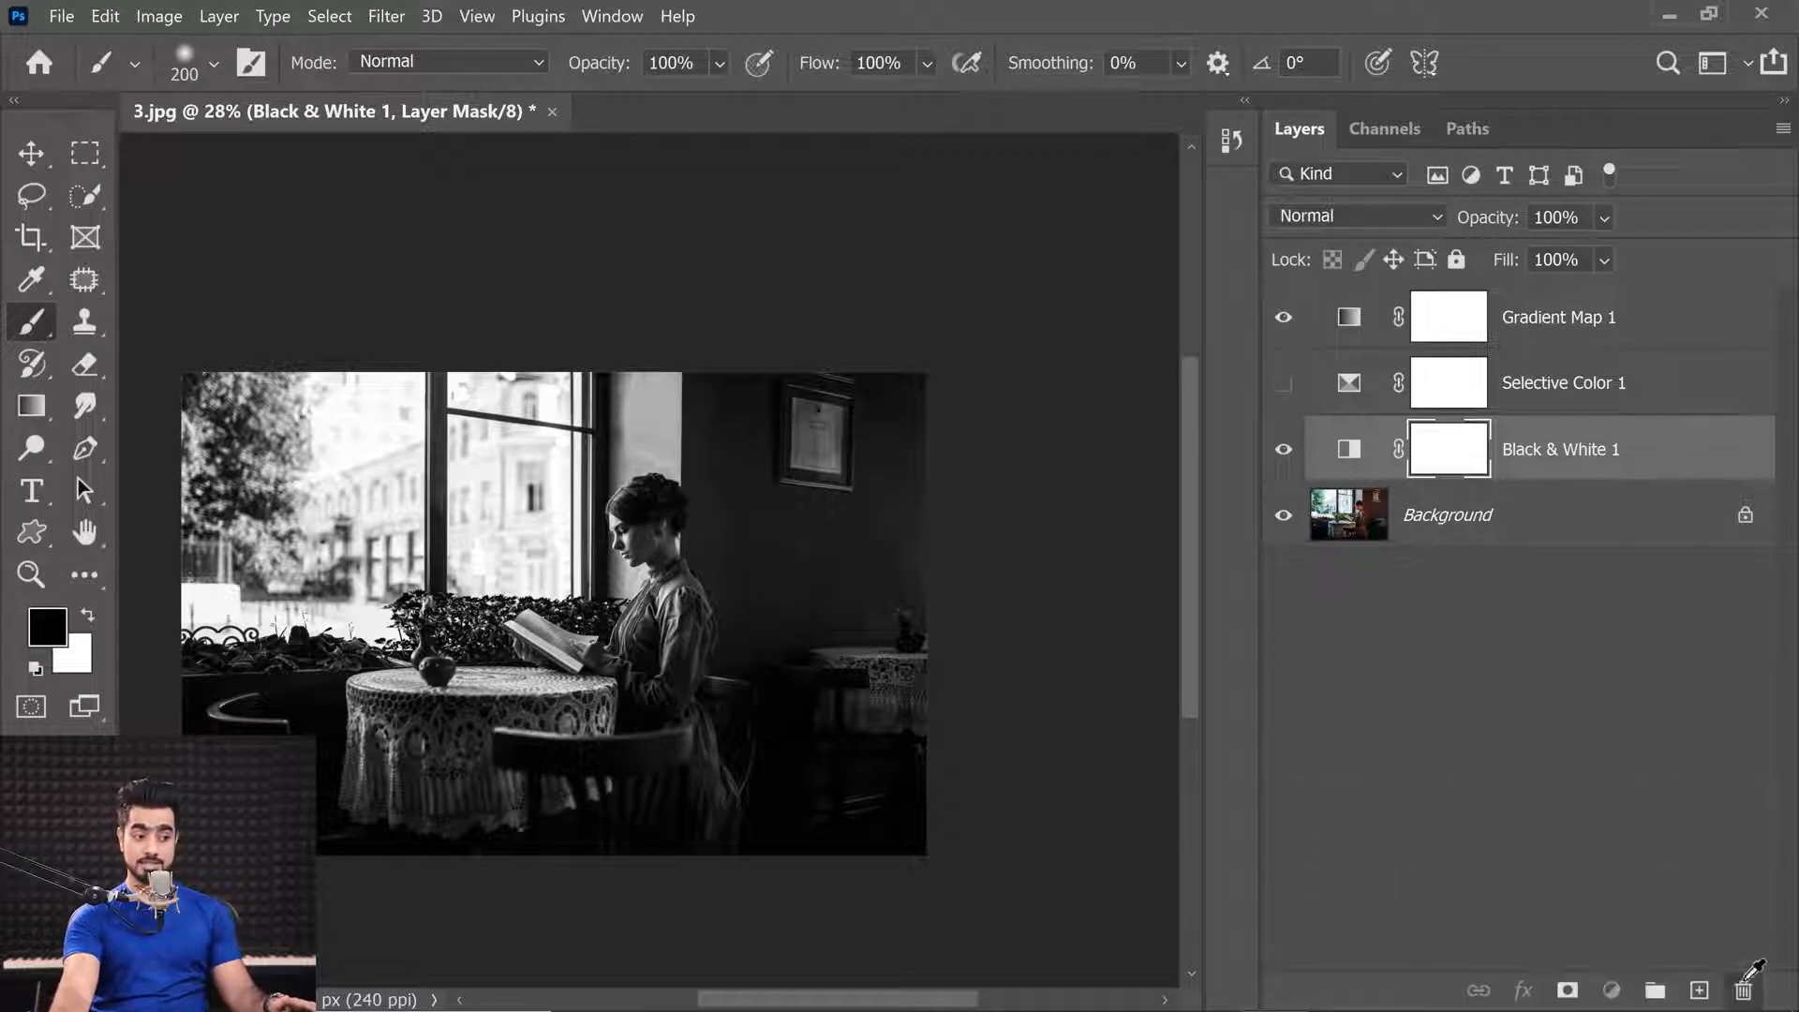
{"action": "left_click", "coordinate": [1284, 382]}
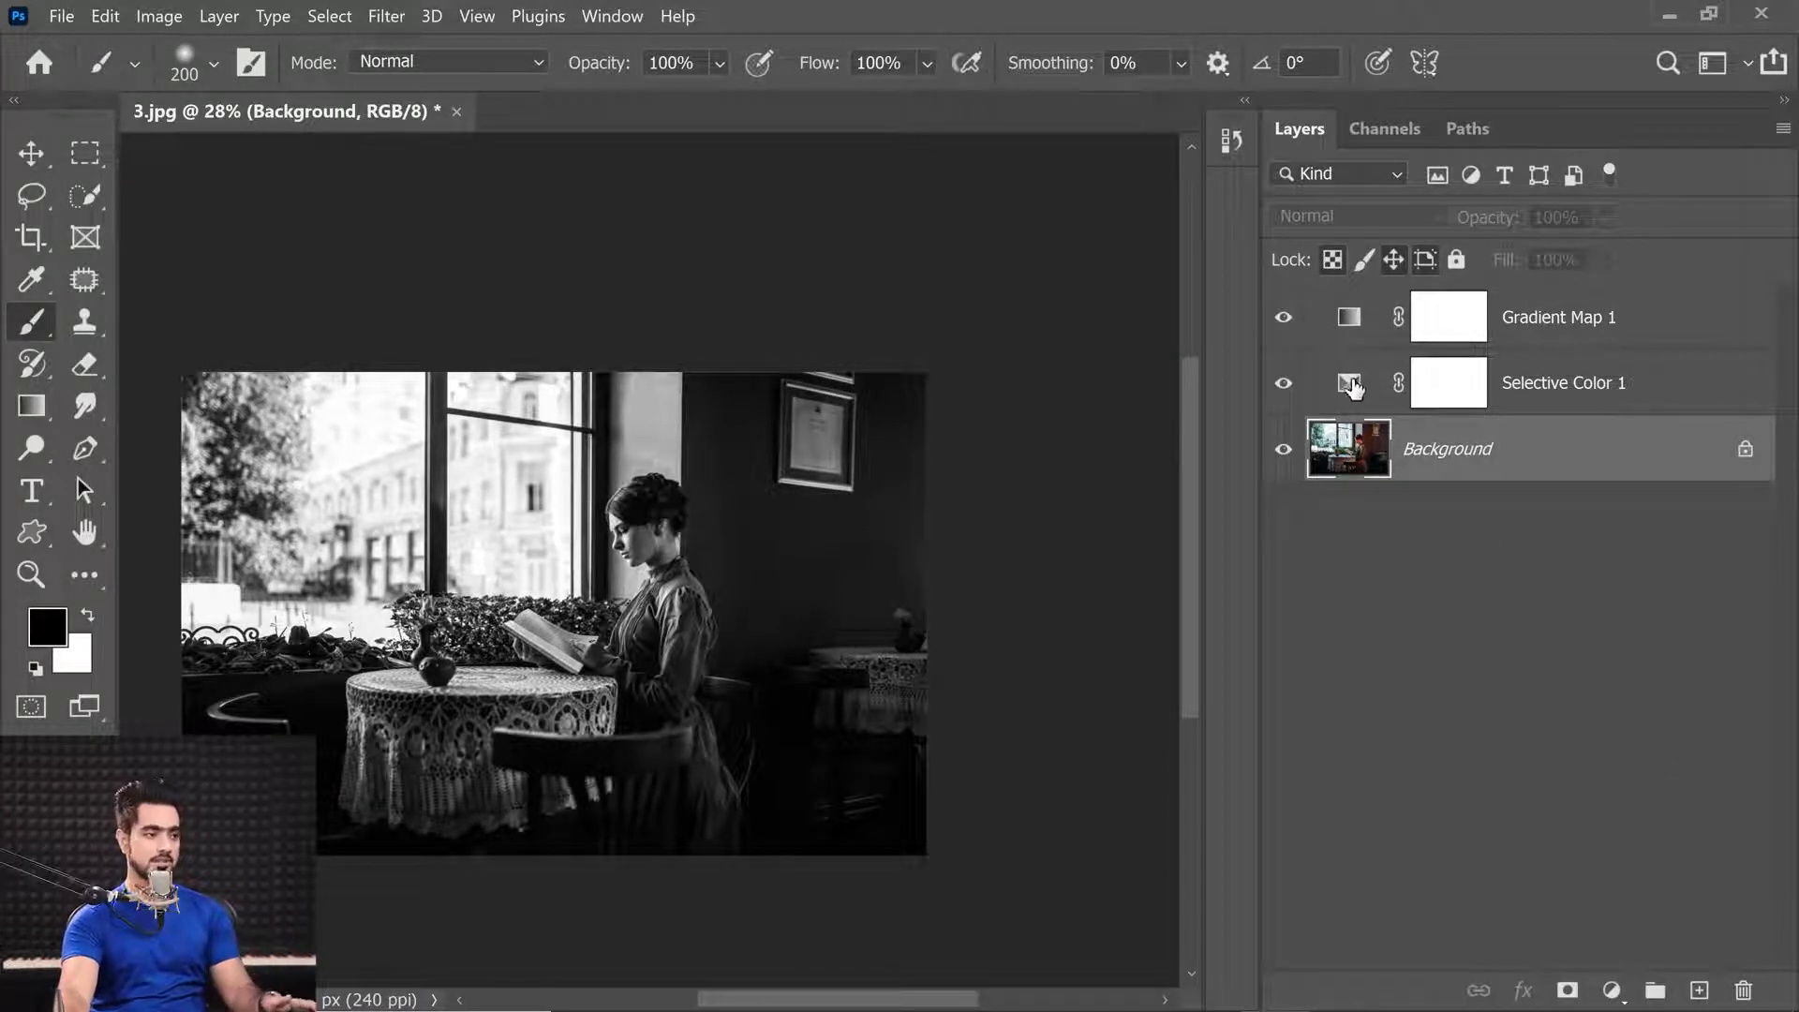
Step: Compare the photo with and without Gradient Map 1
{"action": "left_click", "coordinate": [1351, 386]}
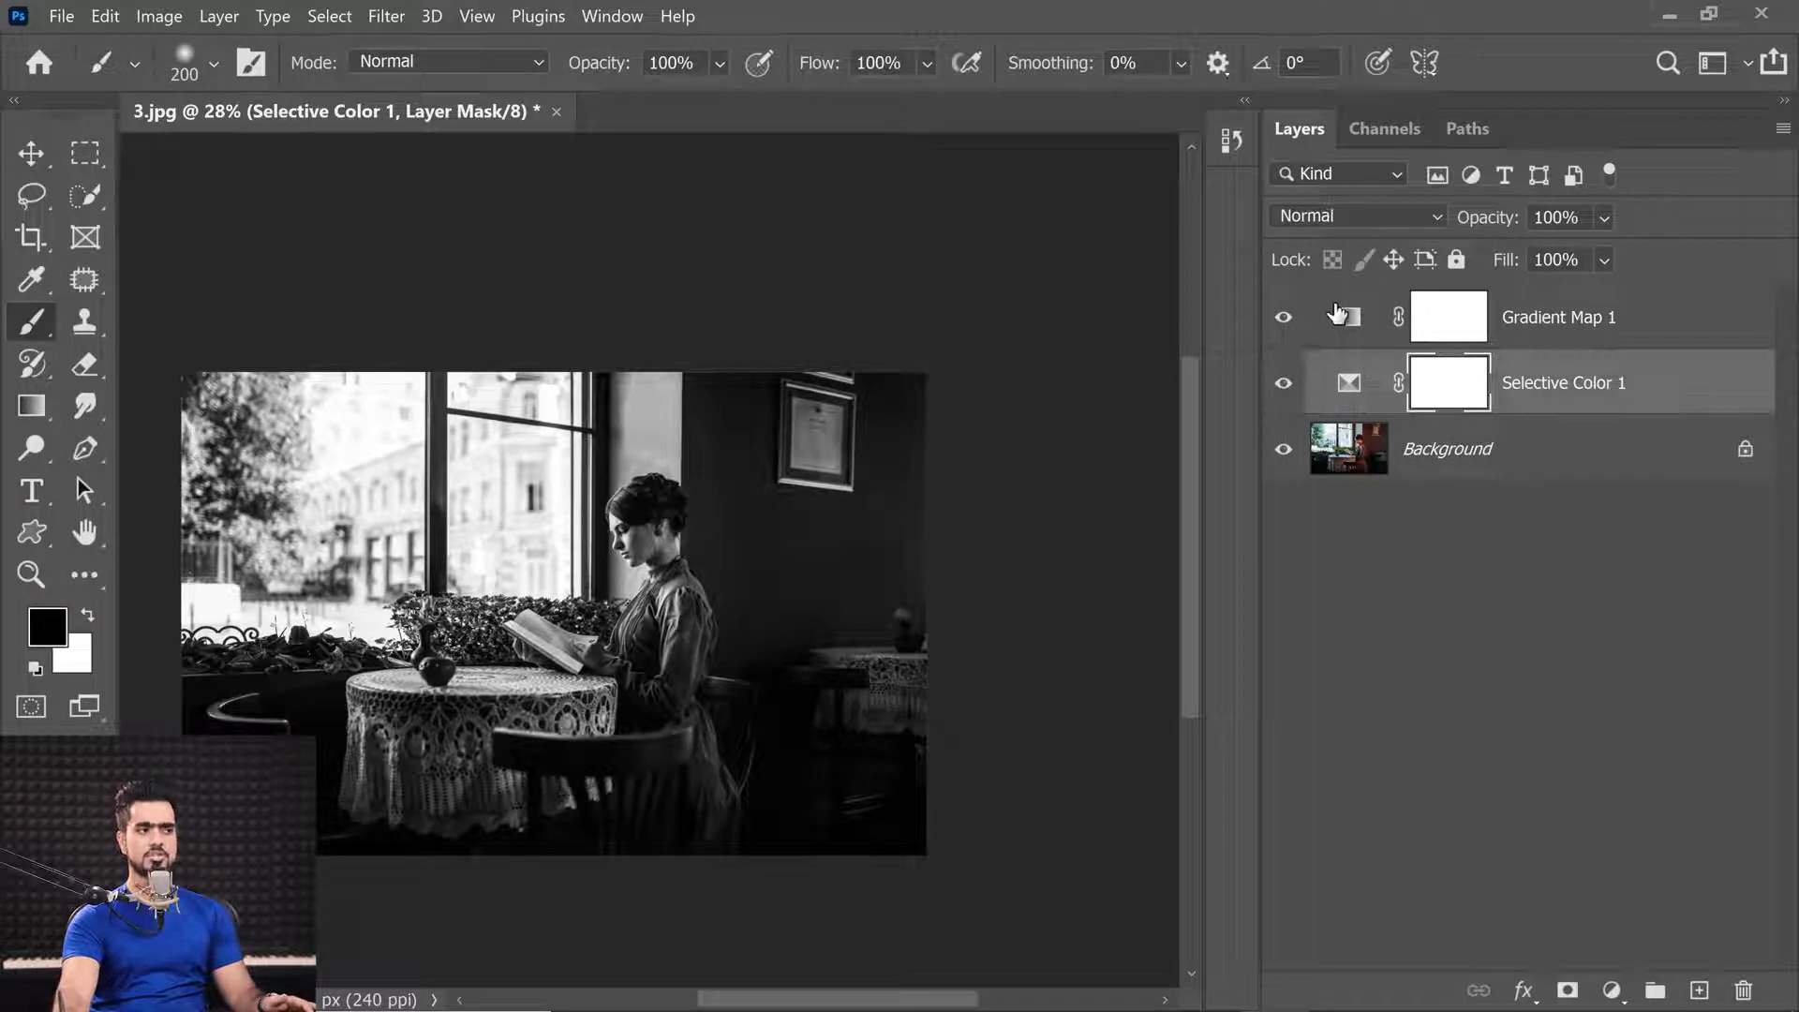
{"action": "left_click", "coordinate": [1319, 333]}
{"action": "left_click", "coordinate": [1283, 318]}
{"action": "left_click", "coordinate": [1282, 318]}
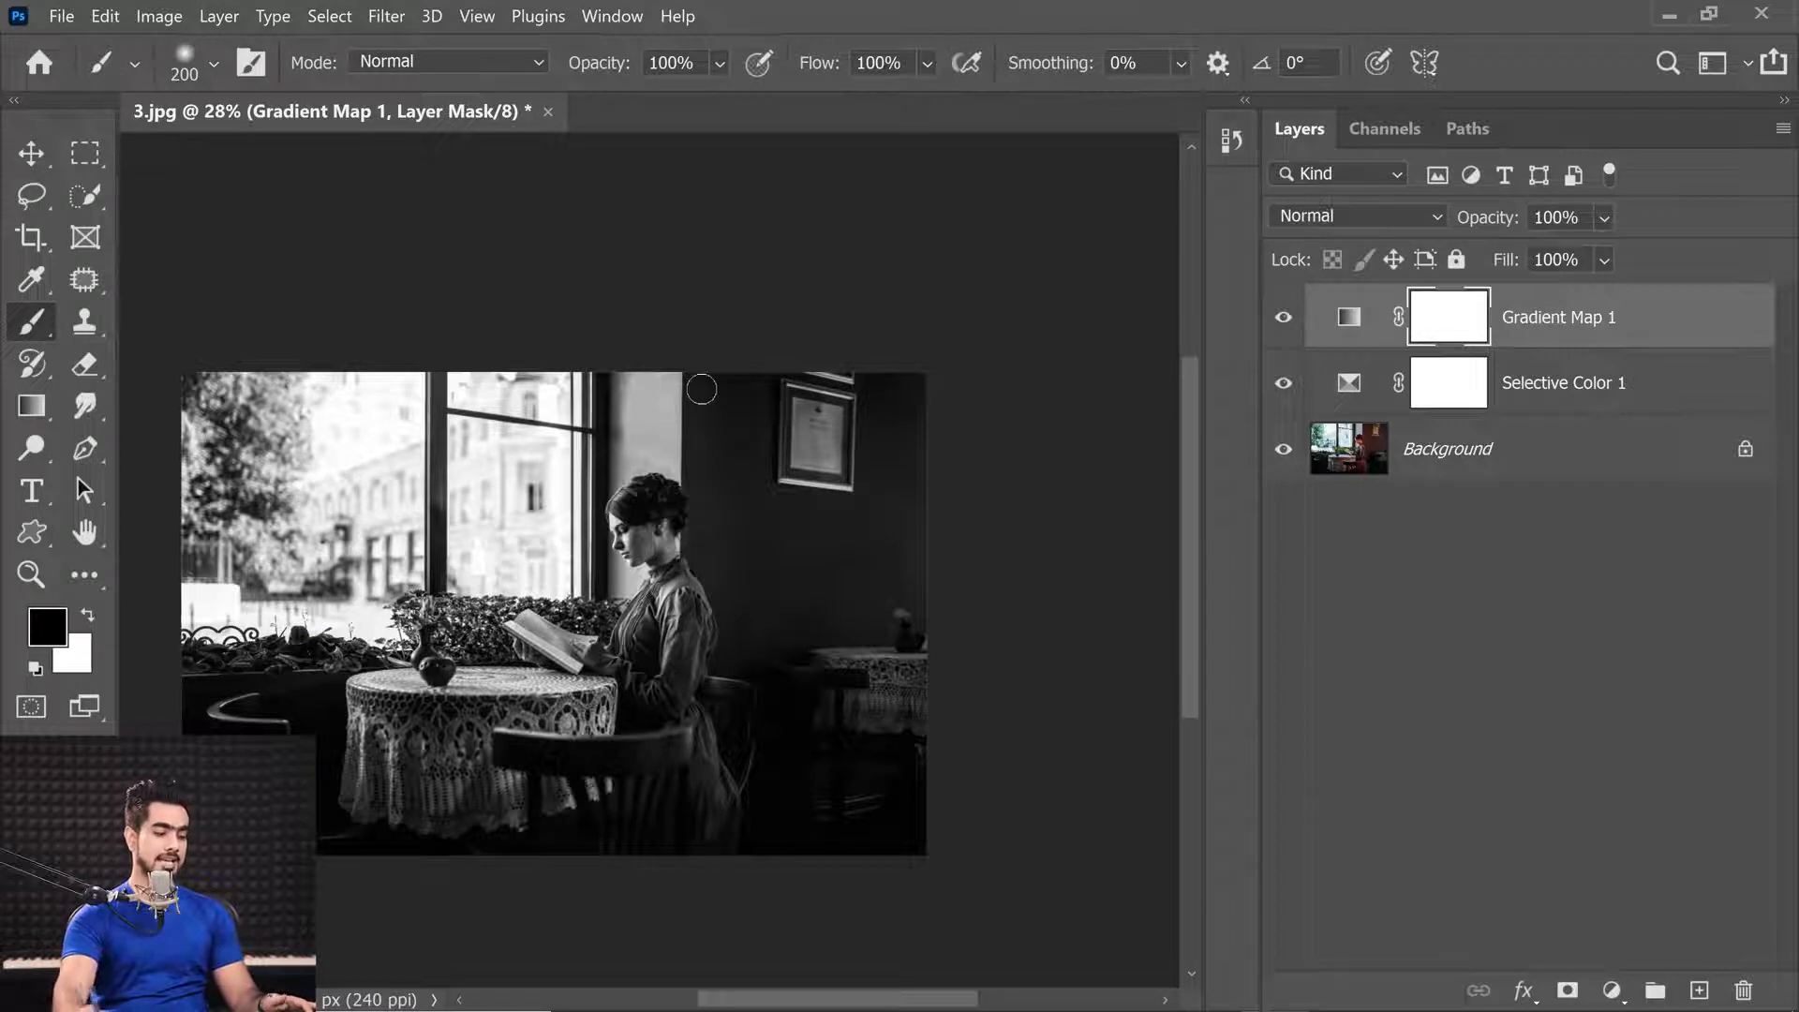
Step: Open the Selective Color 1 settings and raise Black to +32% for the Blacks
{"action": "scroll", "coordinate": [702, 388], "scroll_direction": "up", "scroll_amount": 2}
{"action": "double_click", "coordinate": [1350, 382]}
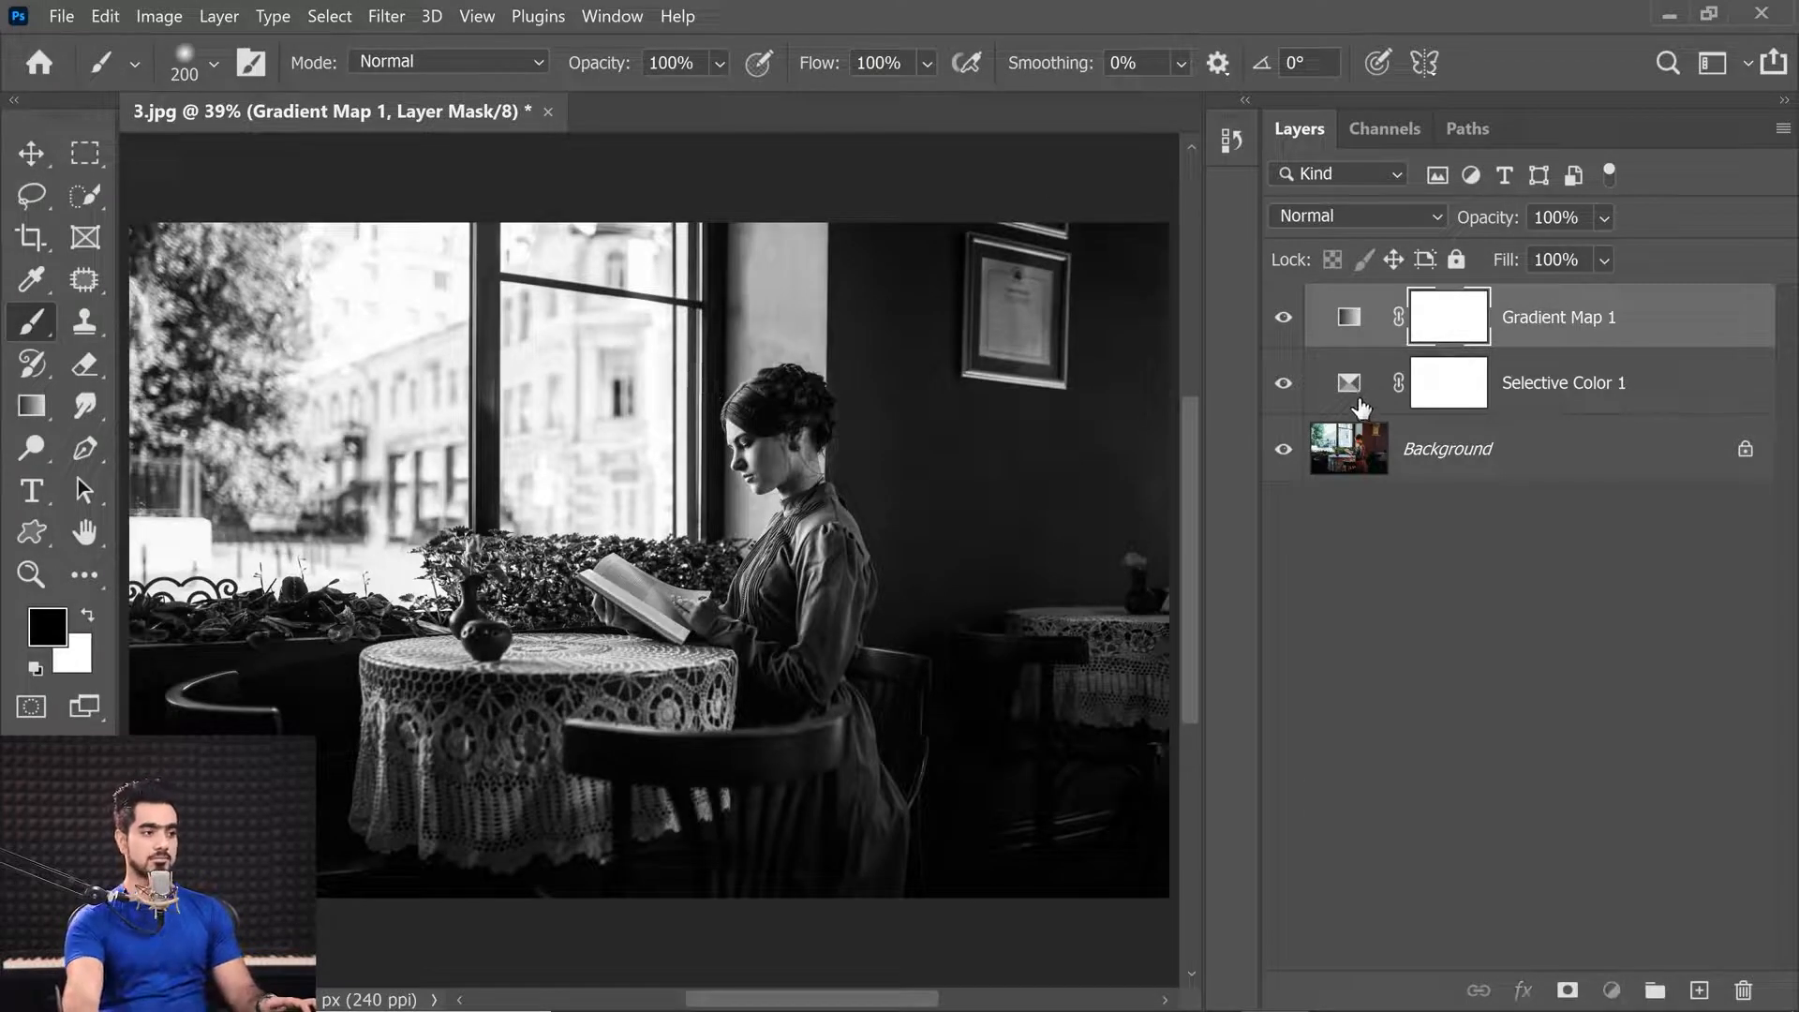
{"action": "left_click_drag", "start_coordinate": [953, 367], "coordinate": [1425, 313]}
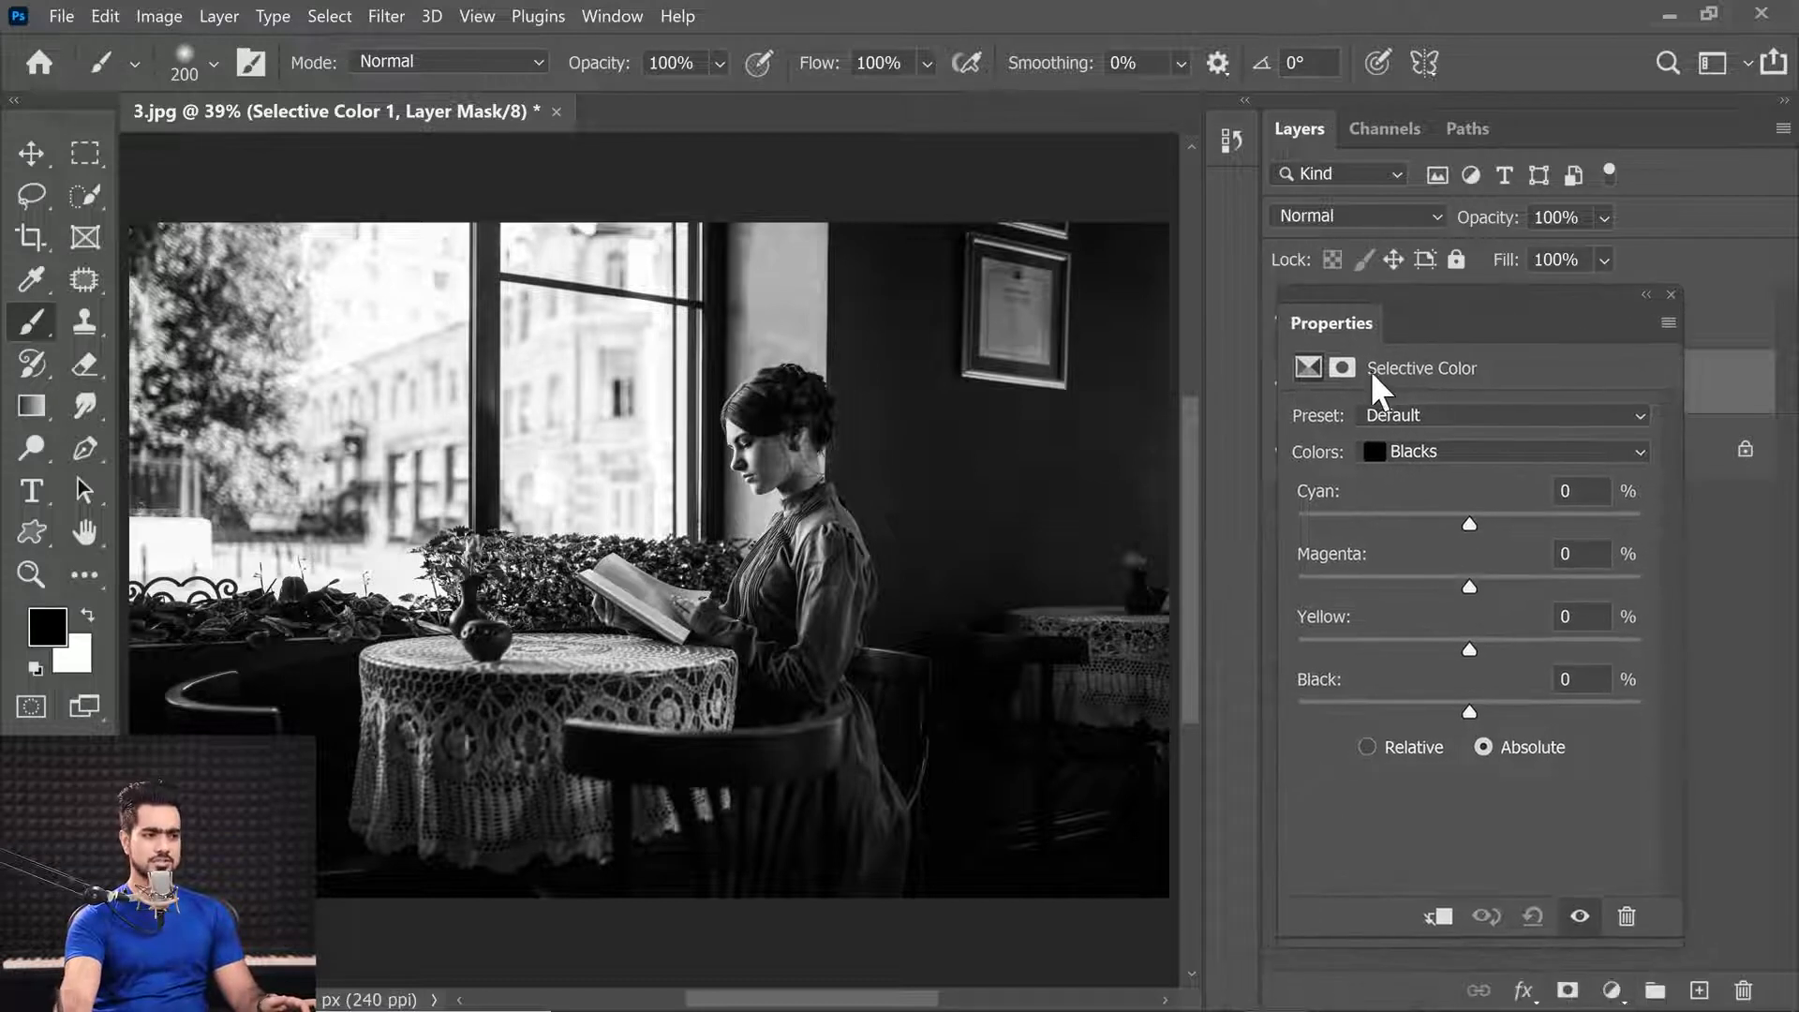
{"action": "left_click", "coordinate": [1448, 463]}
{"action": "left_click", "coordinate": [1434, 701]}
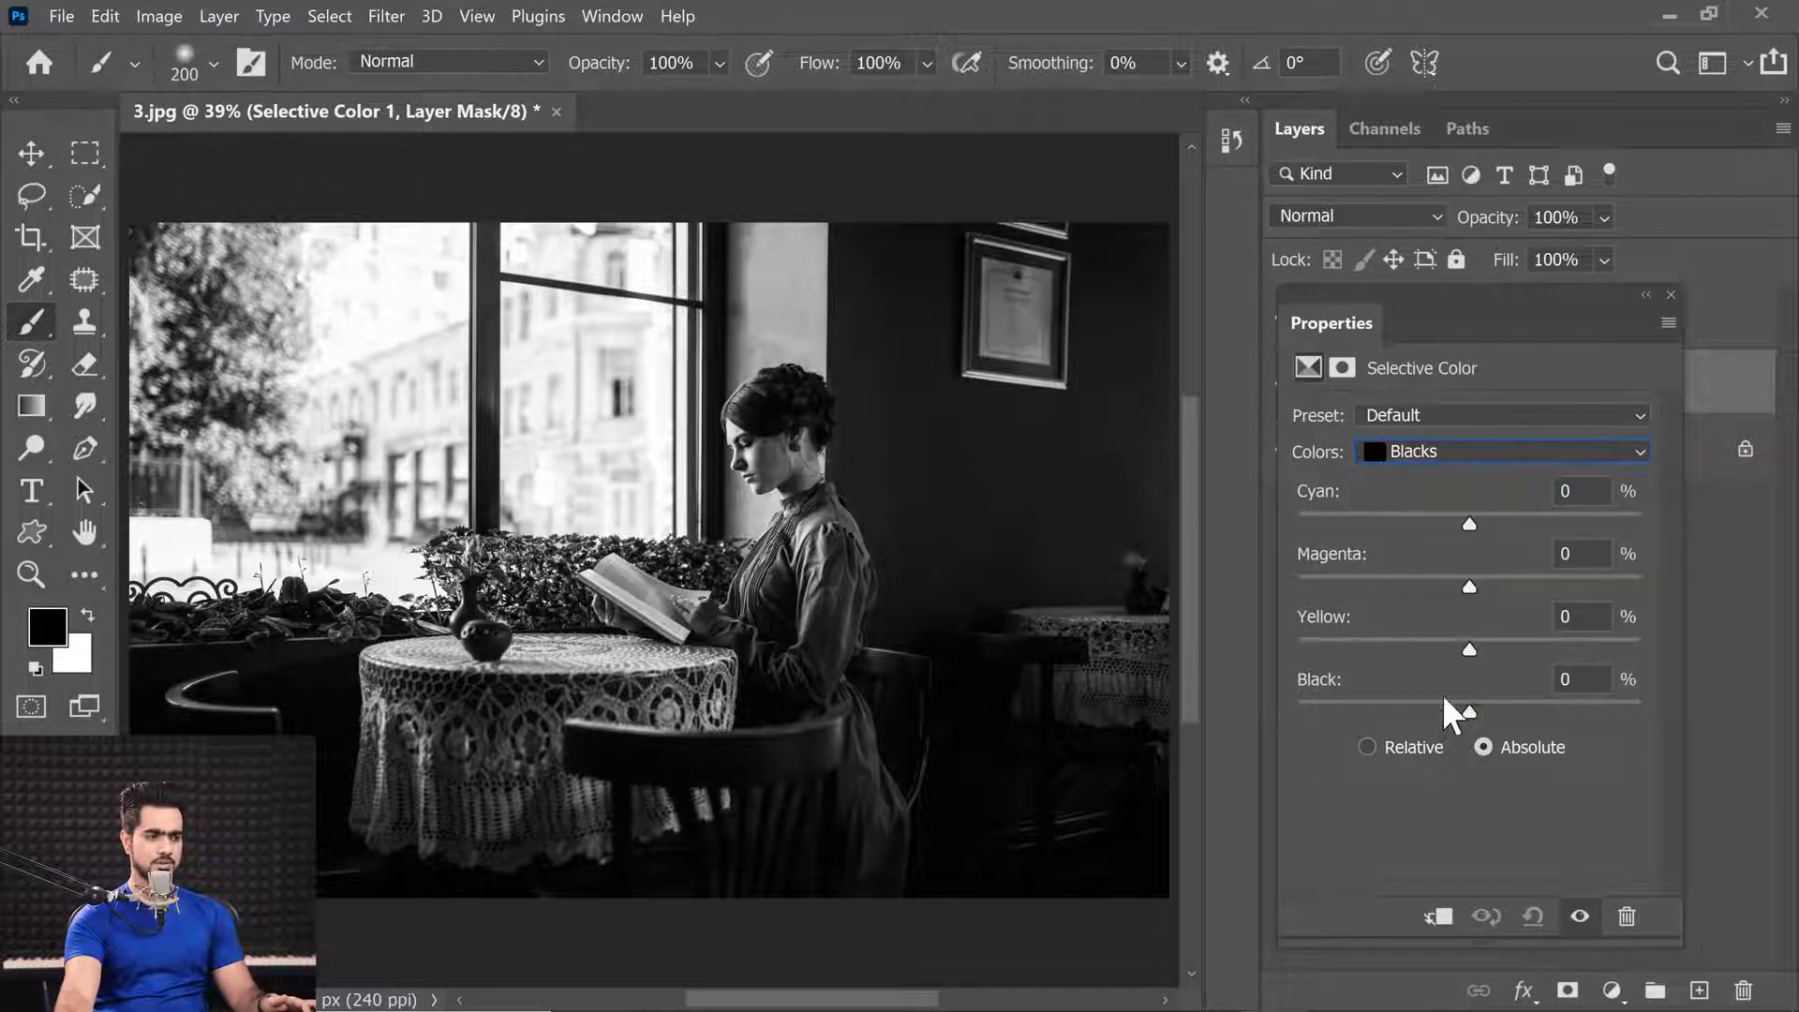
{"action": "left_click_drag", "start_coordinate": [1471, 705], "coordinate": [1524, 710]}
Step: Compare the Relative and Absolute methods on the Blacks adjustment
{"action": "left_click", "coordinate": [1424, 740]}
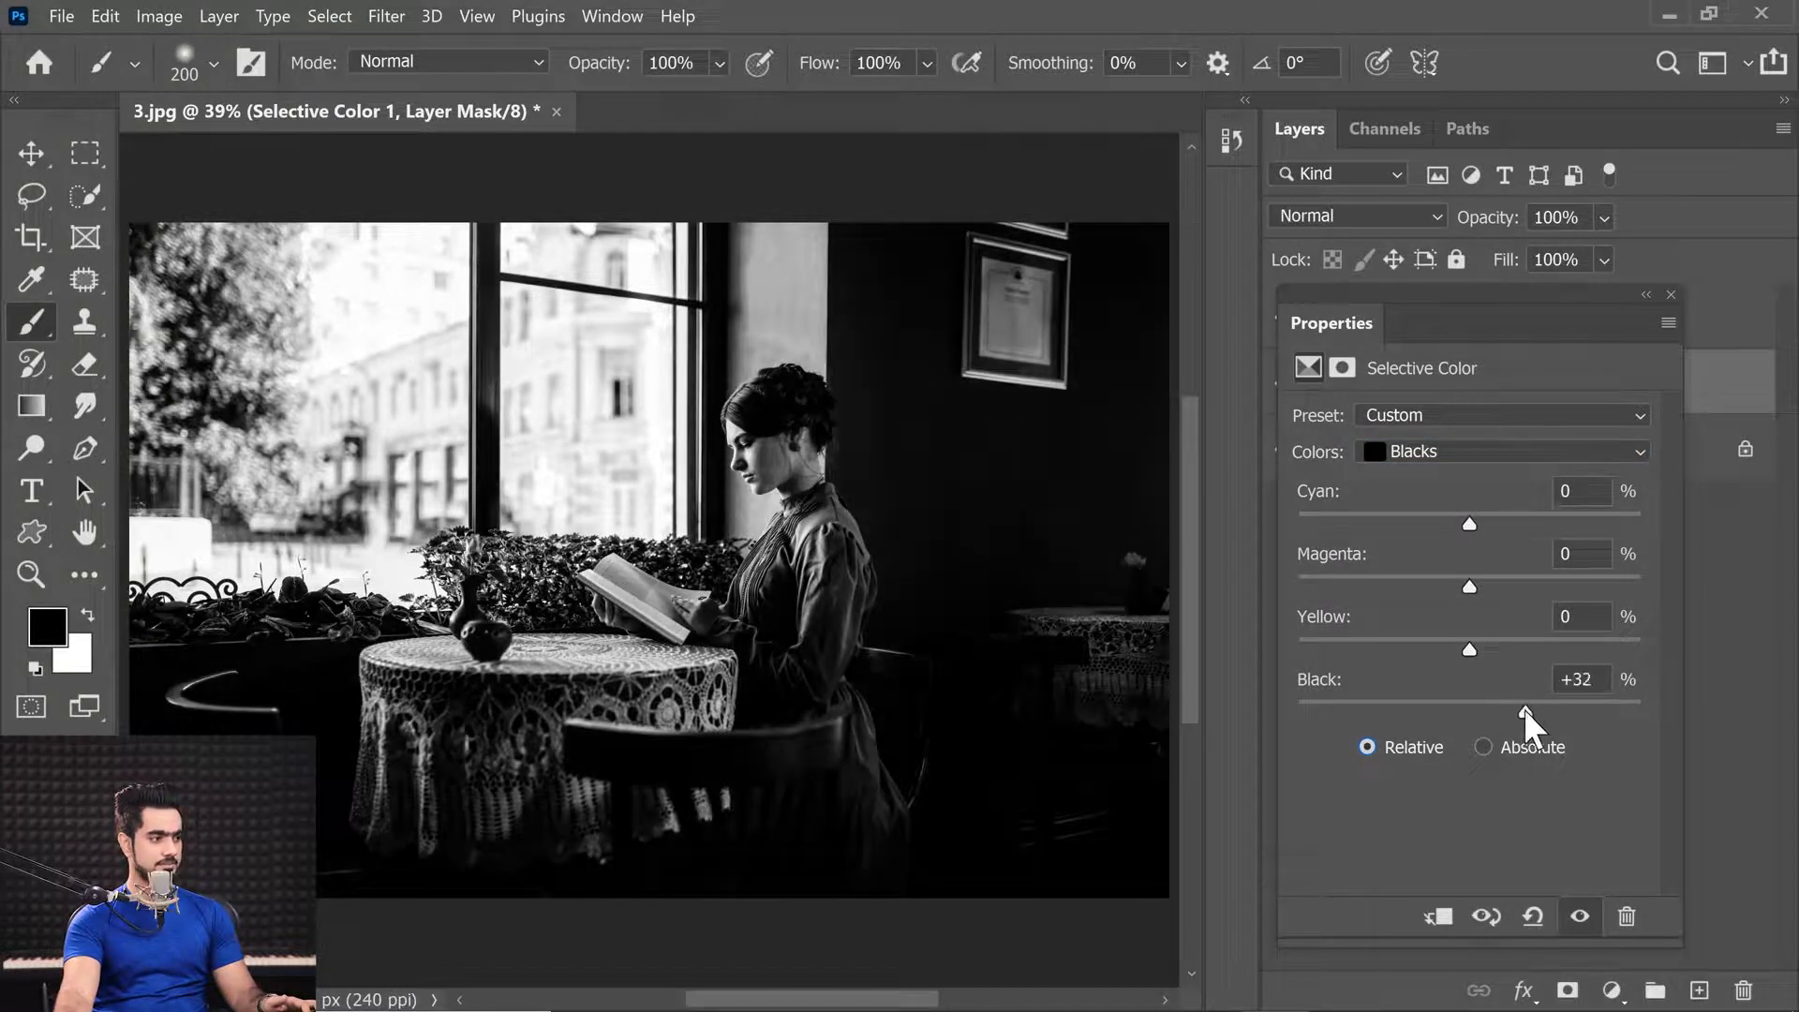
{"action": "left_click", "coordinate": [1502, 750]}
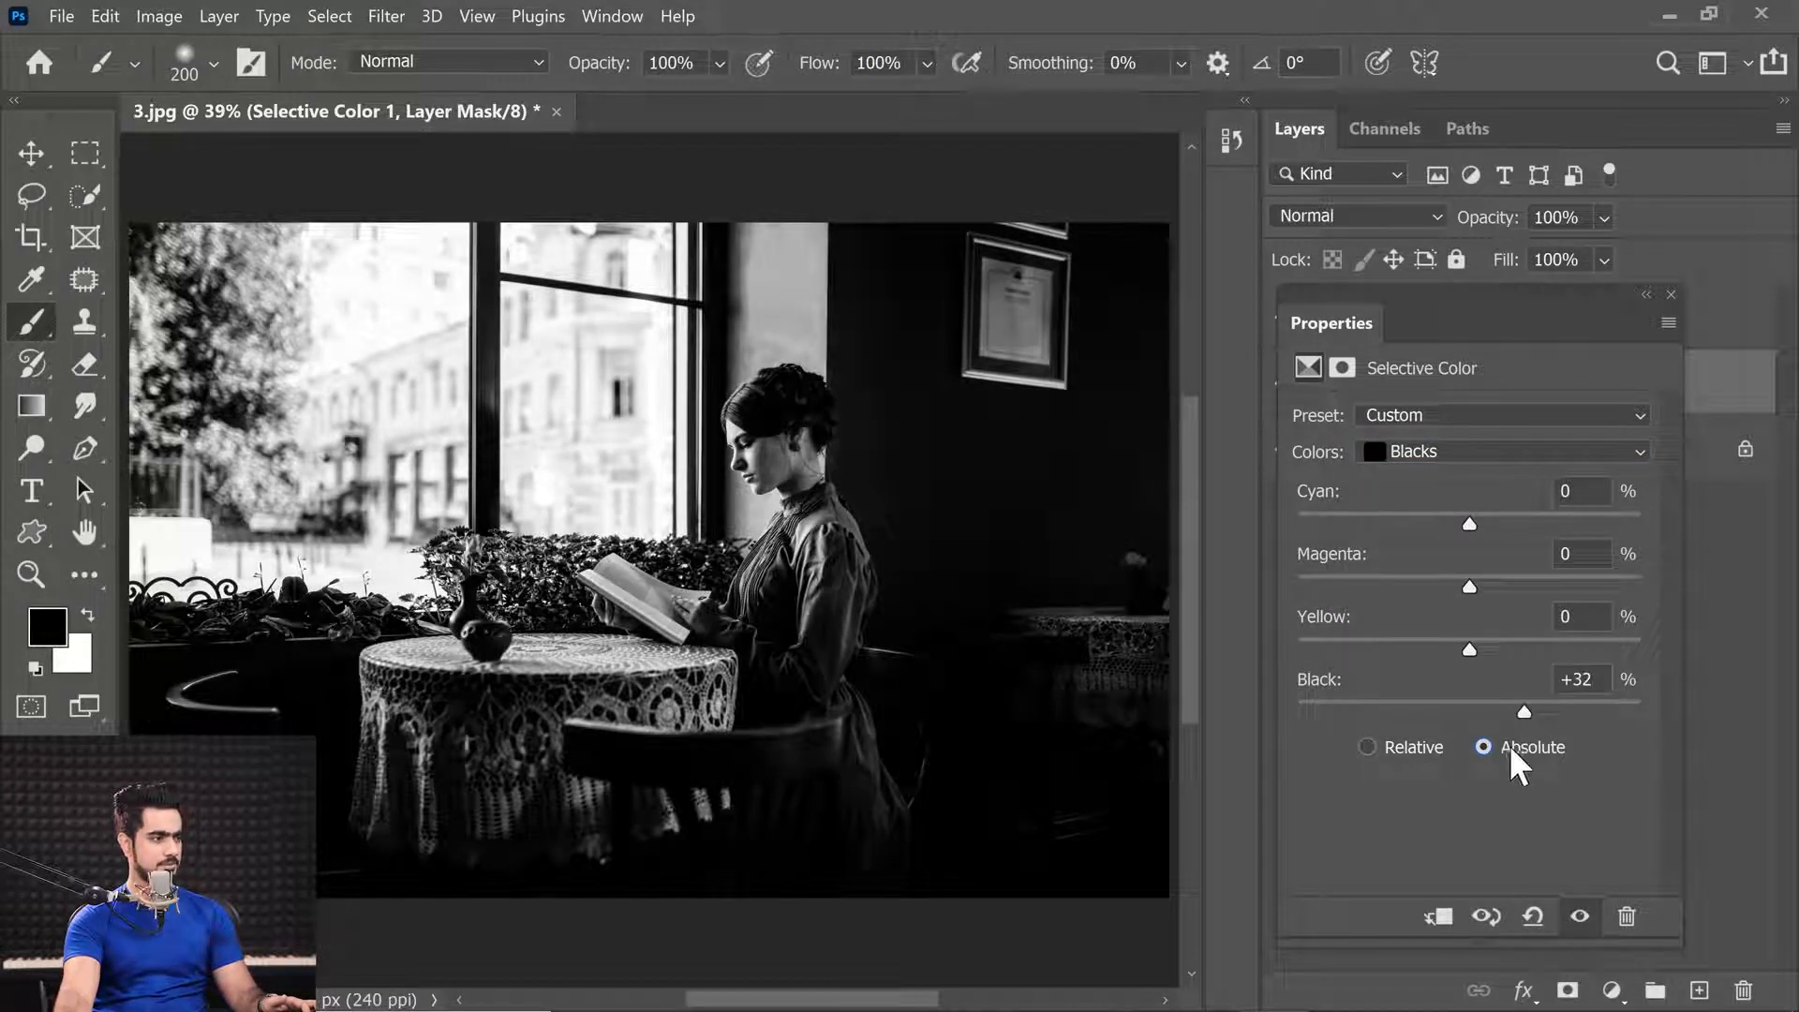
{"action": "left_click", "coordinate": [1388, 749]}
{"action": "left_click", "coordinate": [1489, 753]}
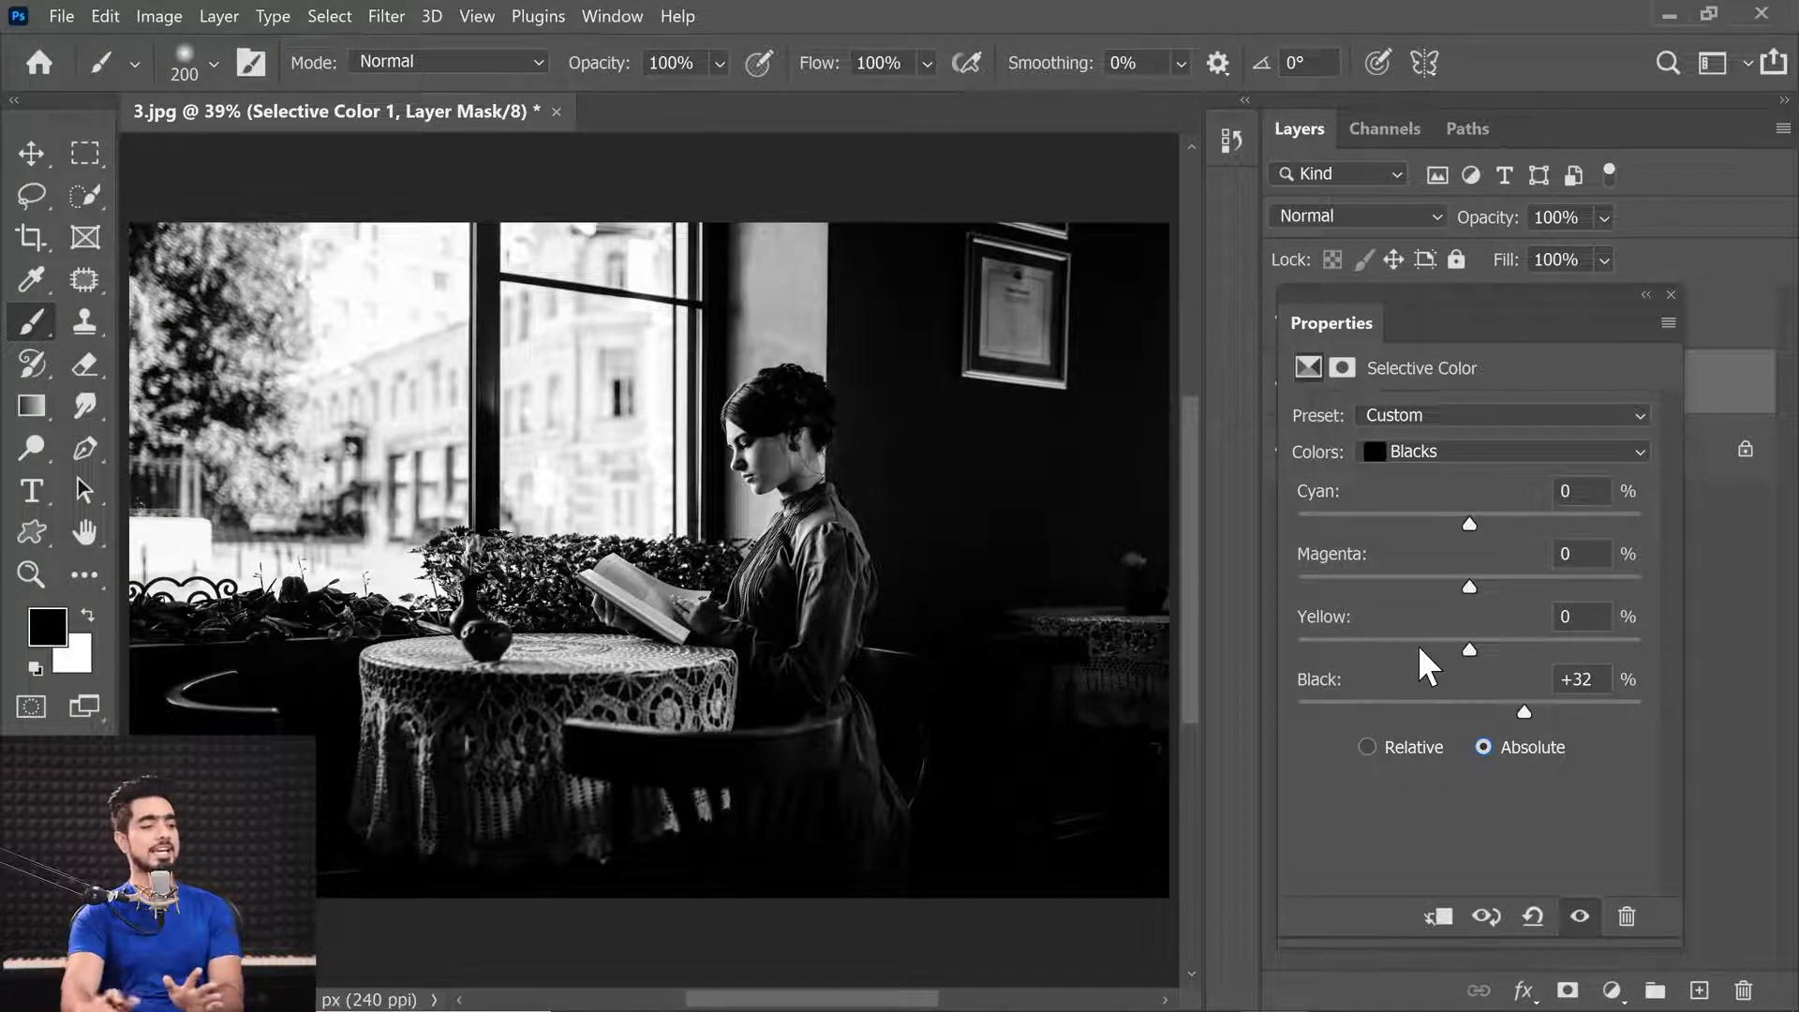
Step: Reduce the Blacks' Black amount to a slight positive value and set the method to Relative
{"action": "left_click", "coordinate": [1473, 711]}
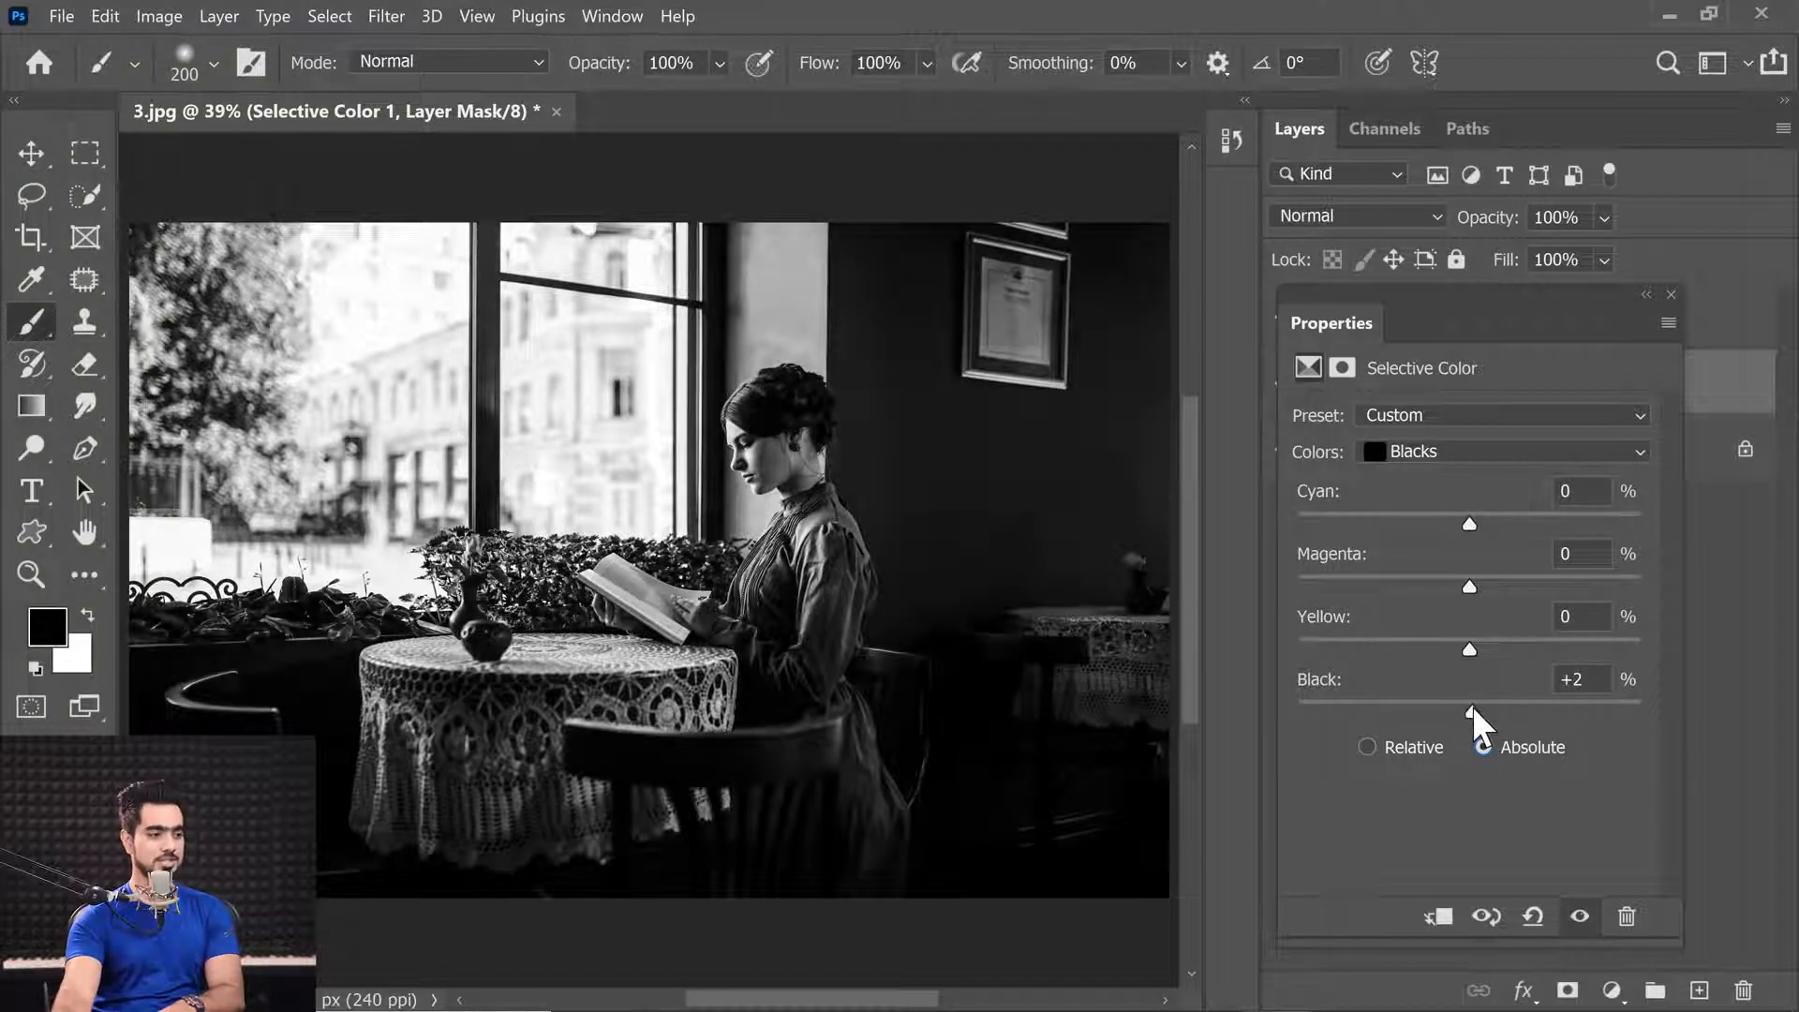
{"action": "mouse_move", "coordinate": [1473, 710]}
{"action": "left_mouse_down"}
{"action": "mouse_move", "coordinate": [1524, 714]}
{"action": "mouse_move", "coordinate": [1485, 714]}
{"action": "left_mouse_up"}
{"action": "left_click", "coordinate": [1401, 747]}
Step: Try small Cyan changes on the Neutrals of Selective Color 1 and set their Black to +11%
{"action": "left_click", "coordinate": [1446, 453]}
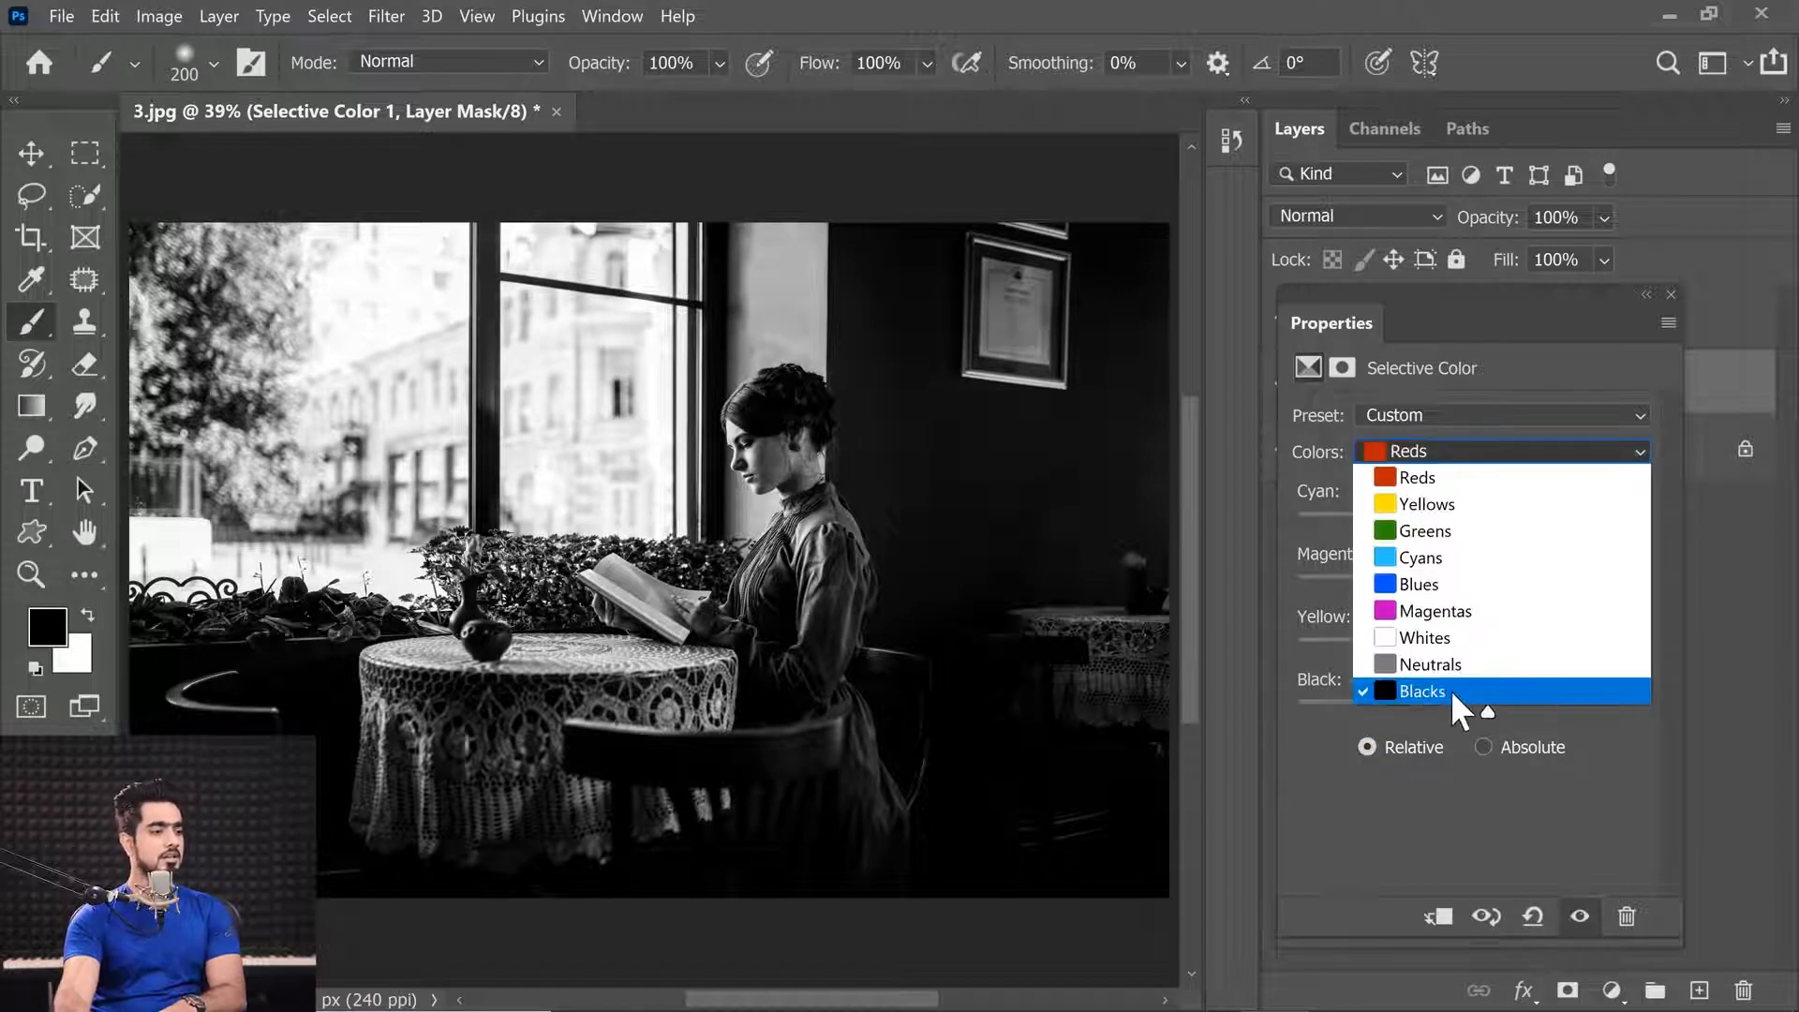
{"action": "left_click", "coordinate": [1473, 663]}
{"action": "mouse_move", "coordinate": [1471, 708]}
{"action": "left_mouse_down"}
{"action": "mouse_move", "coordinate": [1527, 709]}
{"action": "mouse_move", "coordinate": [1503, 710]}
{"action": "left_mouse_up"}
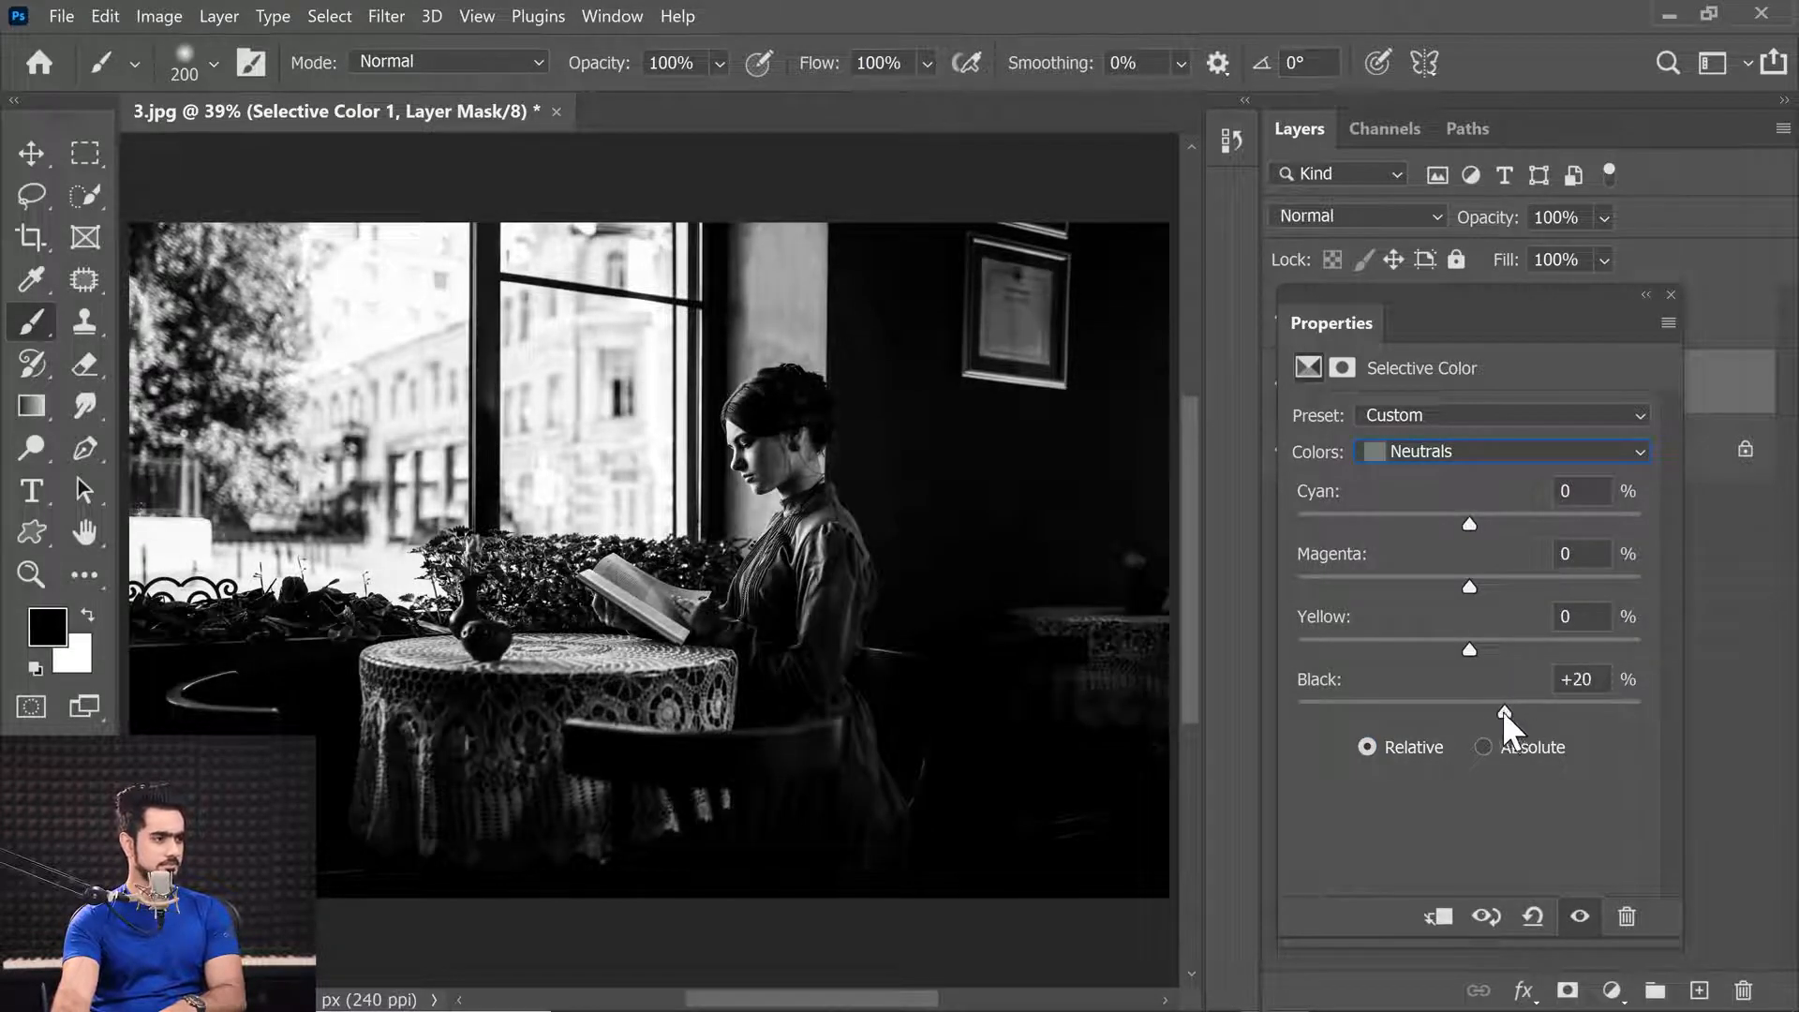
{"action": "mouse_move", "coordinate": [1468, 528]}
{"action": "left_mouse_down"}
{"action": "mouse_move", "coordinate": [1645, 515]}
{"action": "mouse_move", "coordinate": [1325, 549]}
{"action": "mouse_move", "coordinate": [1580, 553]}
{"action": "mouse_move", "coordinate": [1462, 557]}
{"action": "mouse_move", "coordinate": [1476, 563]}
{"action": "left_mouse_up"}
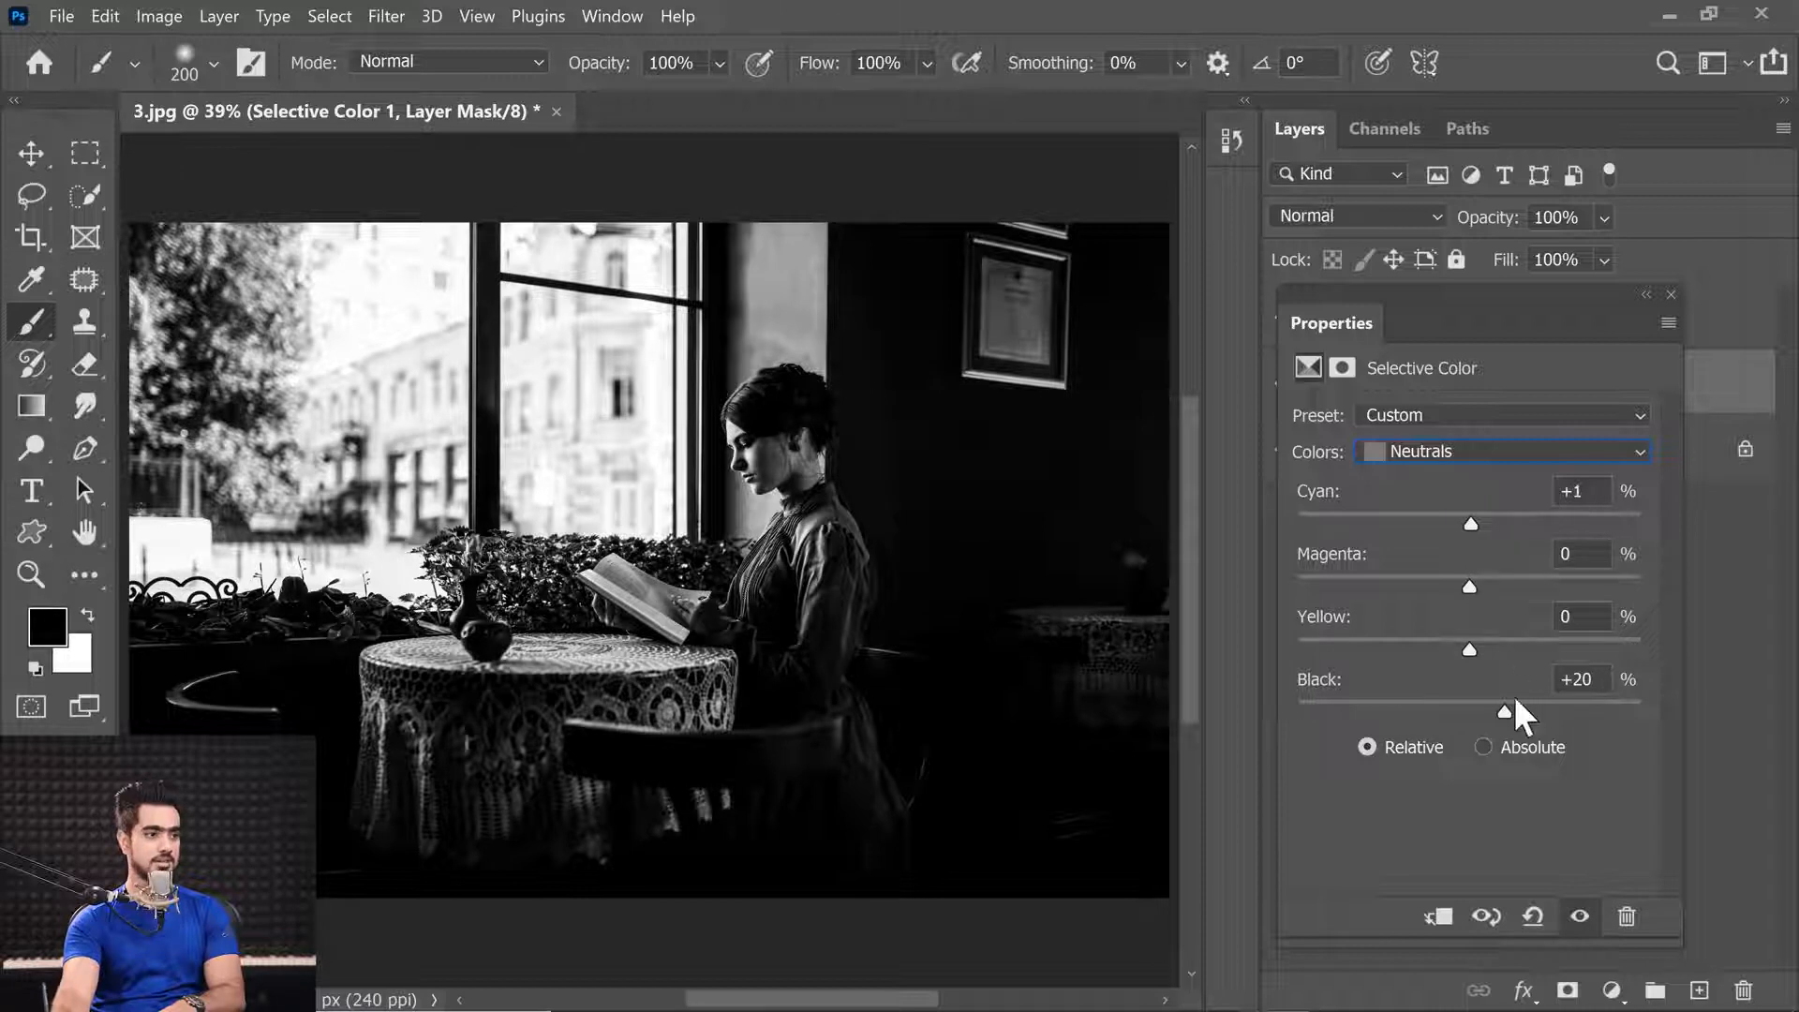
{"action": "mouse_move", "coordinate": [1504, 710]}
{"action": "left_mouse_down"}
{"action": "mouse_move", "coordinate": [1471, 716]}
{"action": "mouse_move", "coordinate": [1513, 721]}
{"action": "mouse_move", "coordinate": [1492, 719]}
{"action": "left_mouse_up"}
{"action": "mouse_move", "coordinate": [1471, 522]}
{"action": "left_mouse_down"}
{"action": "mouse_move", "coordinate": [1570, 532]}
{"action": "mouse_move", "coordinate": [1464, 547]}
{"action": "left_mouse_up"}
{"action": "left_click_drag", "start_coordinate": [1505, 710], "coordinate": [1489, 712]}
Step: Set Black to -19% for the Whites in Selective Color 1
{"action": "left_click", "coordinate": [1471, 455]}
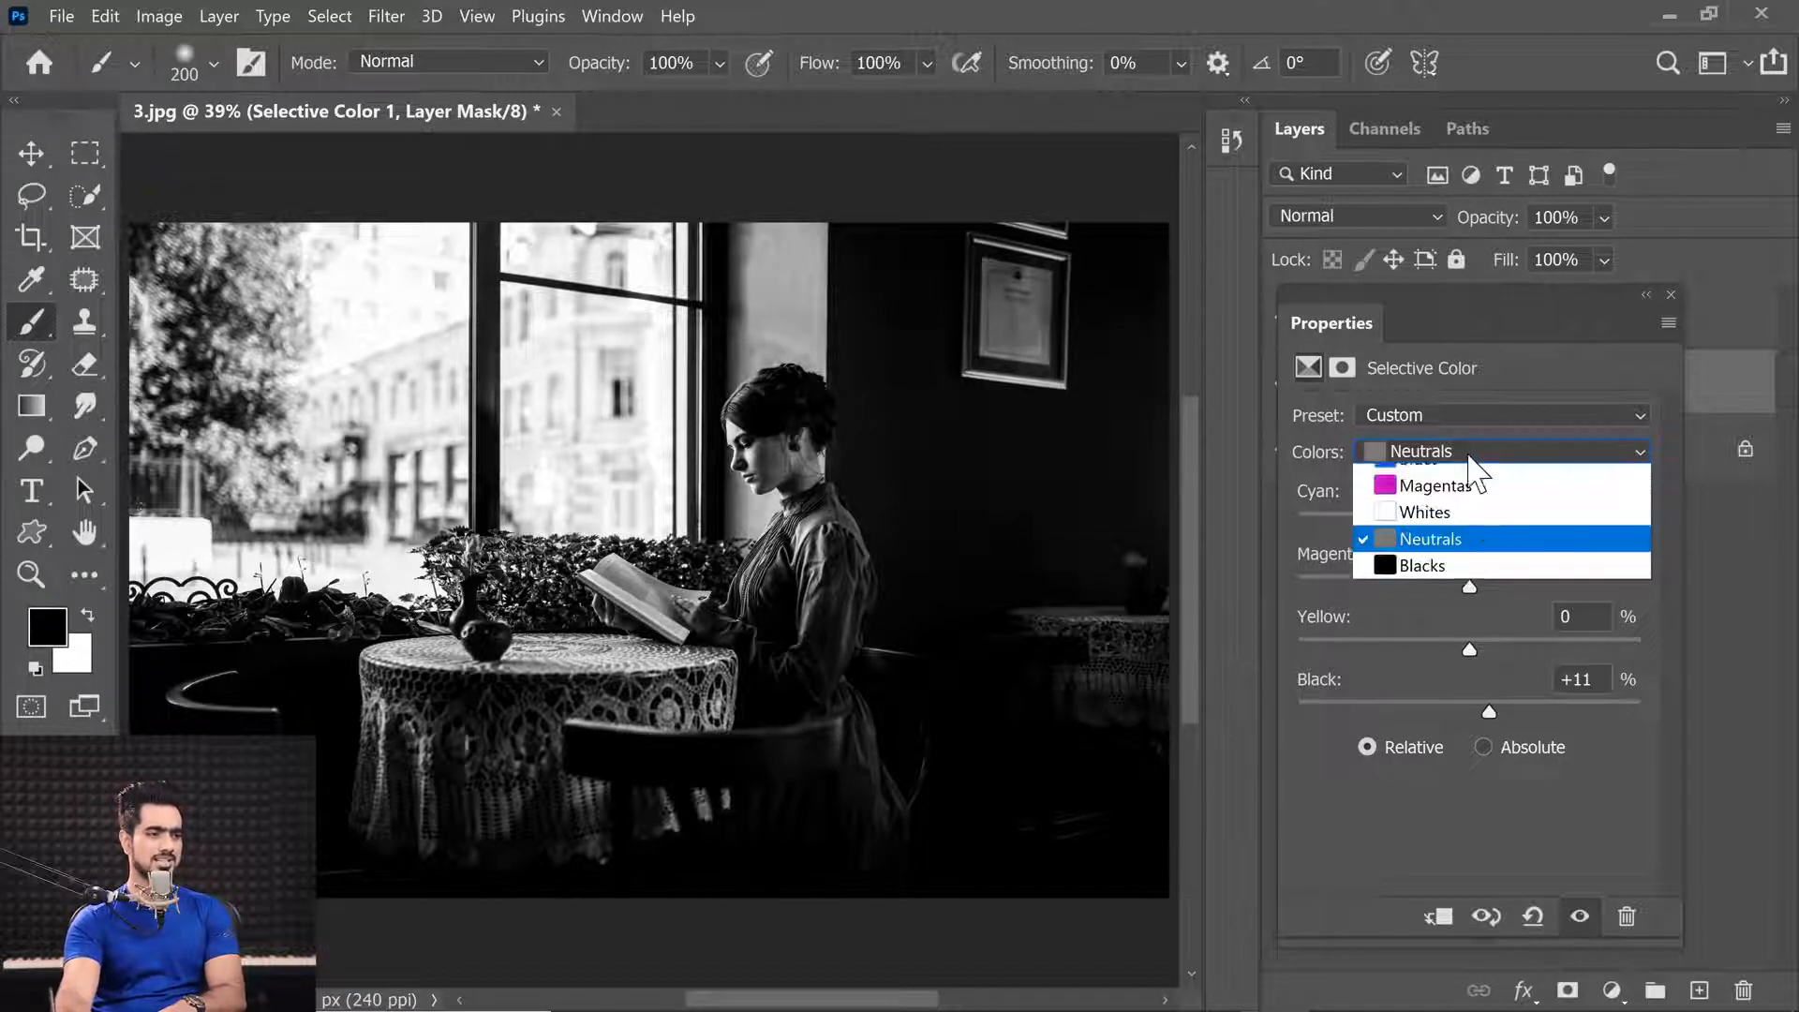
{"action": "left_click", "coordinate": [1440, 644]}
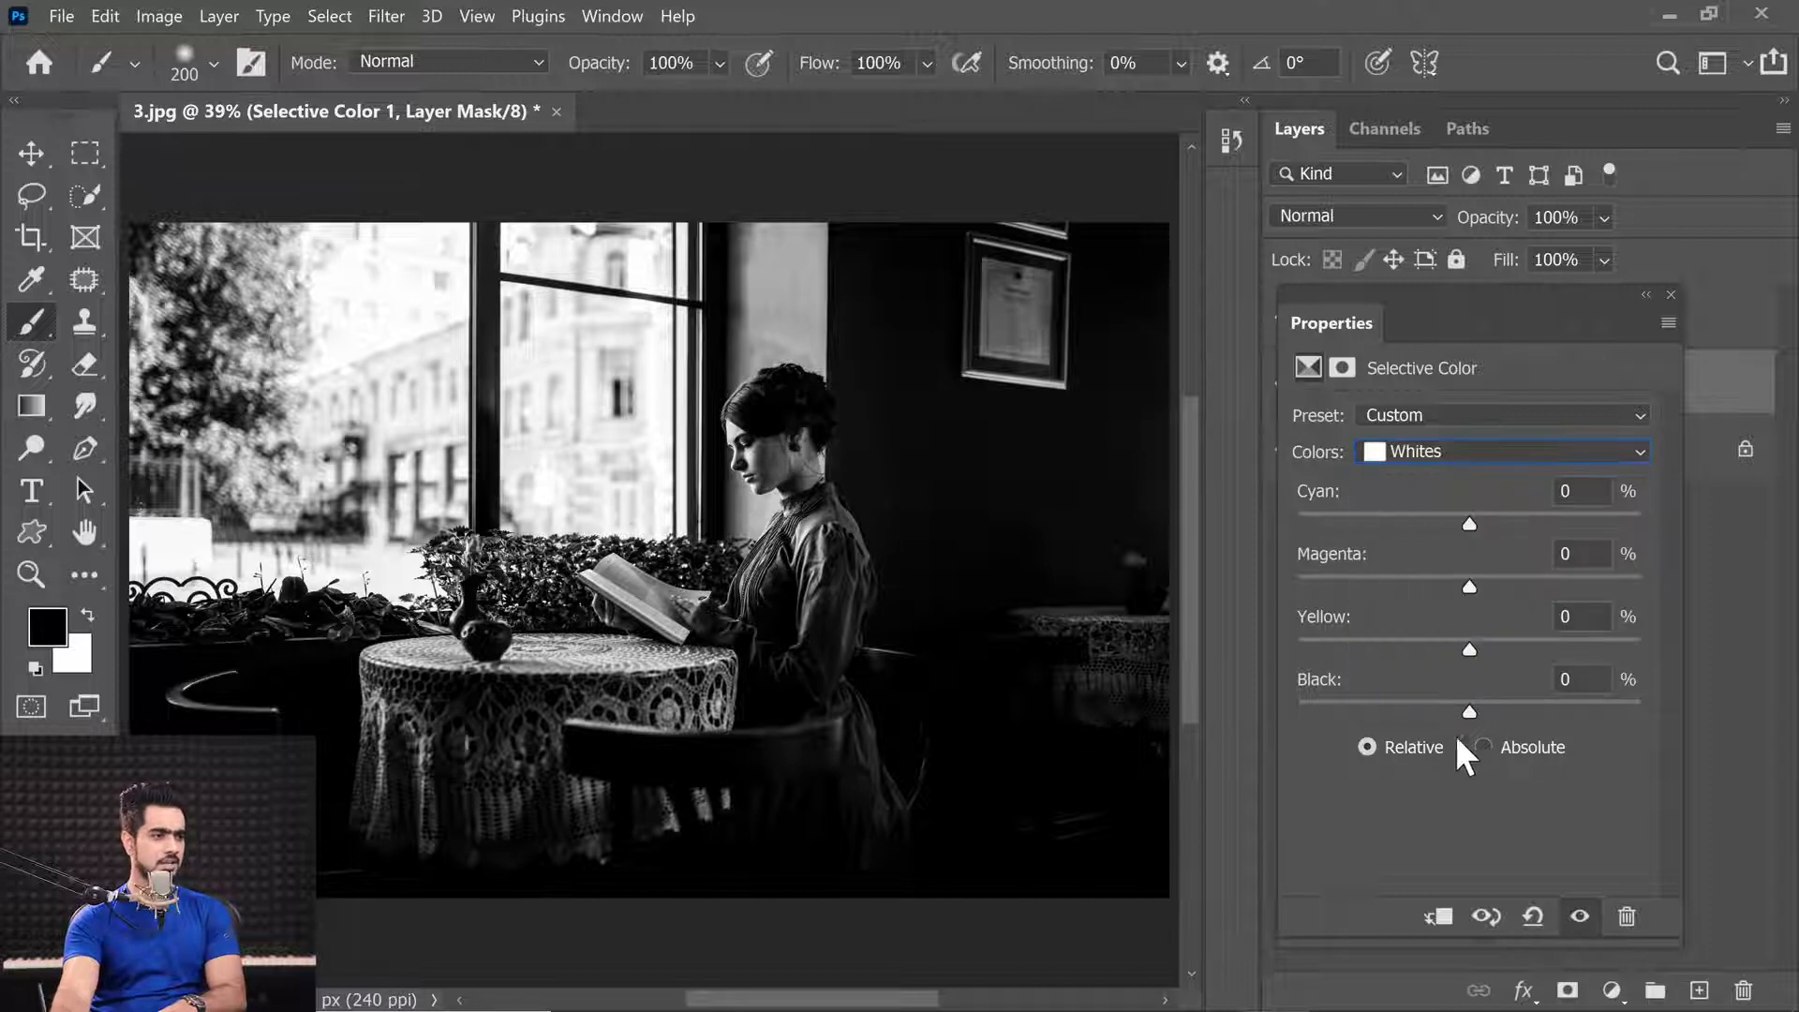
{"action": "left_click_drag", "start_coordinate": [1471, 712], "coordinate": [1437, 742]}
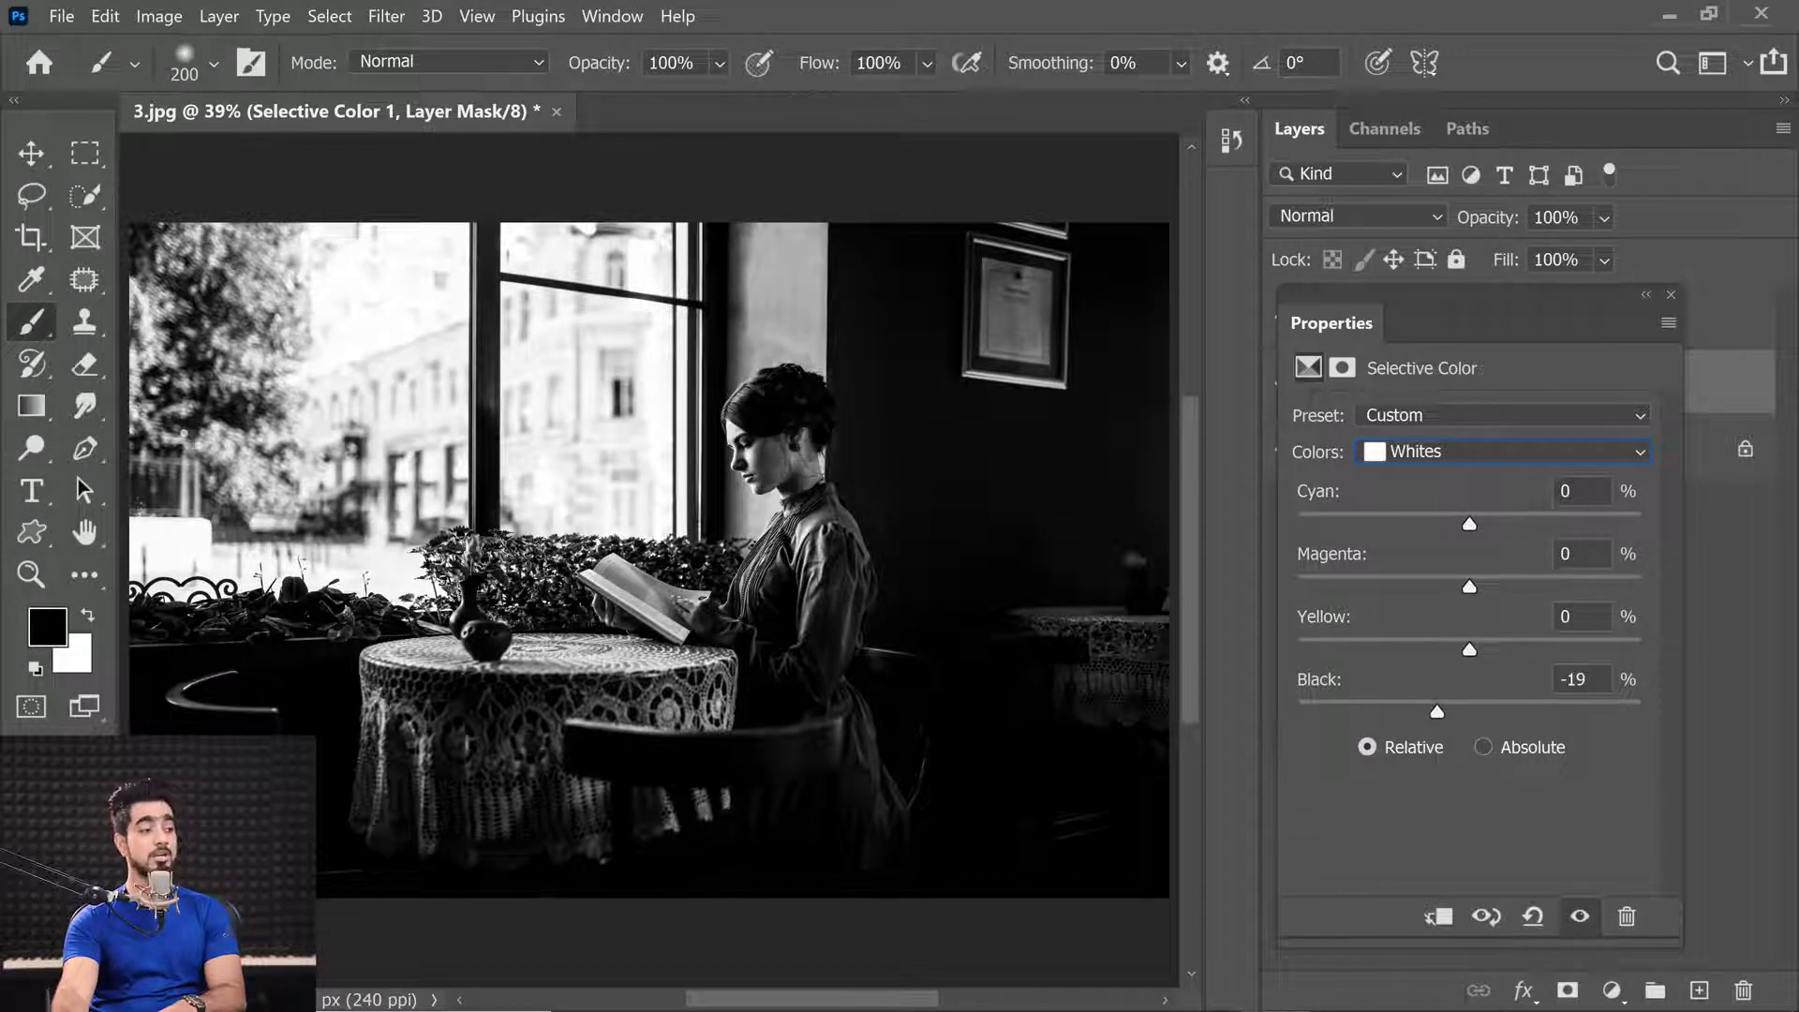
{"action": "left_click", "coordinate": [1379, 456]}
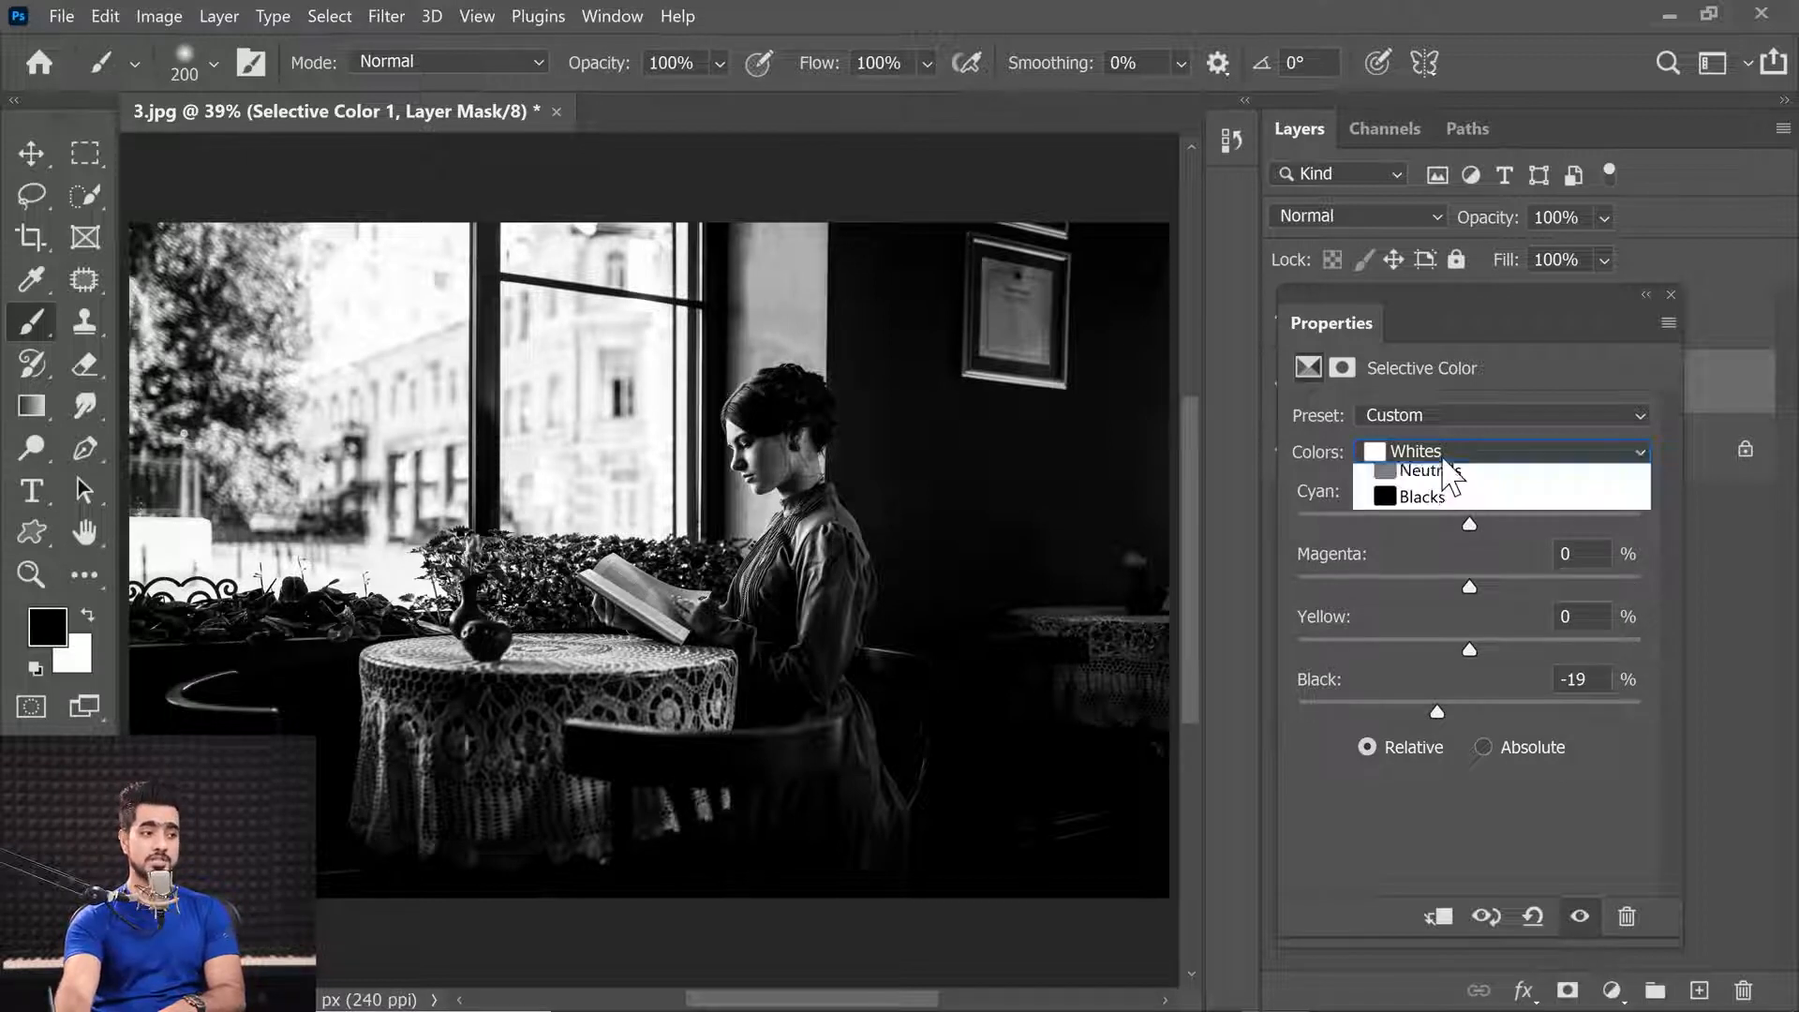
{"action": "left_click", "coordinate": [1472, 452]}
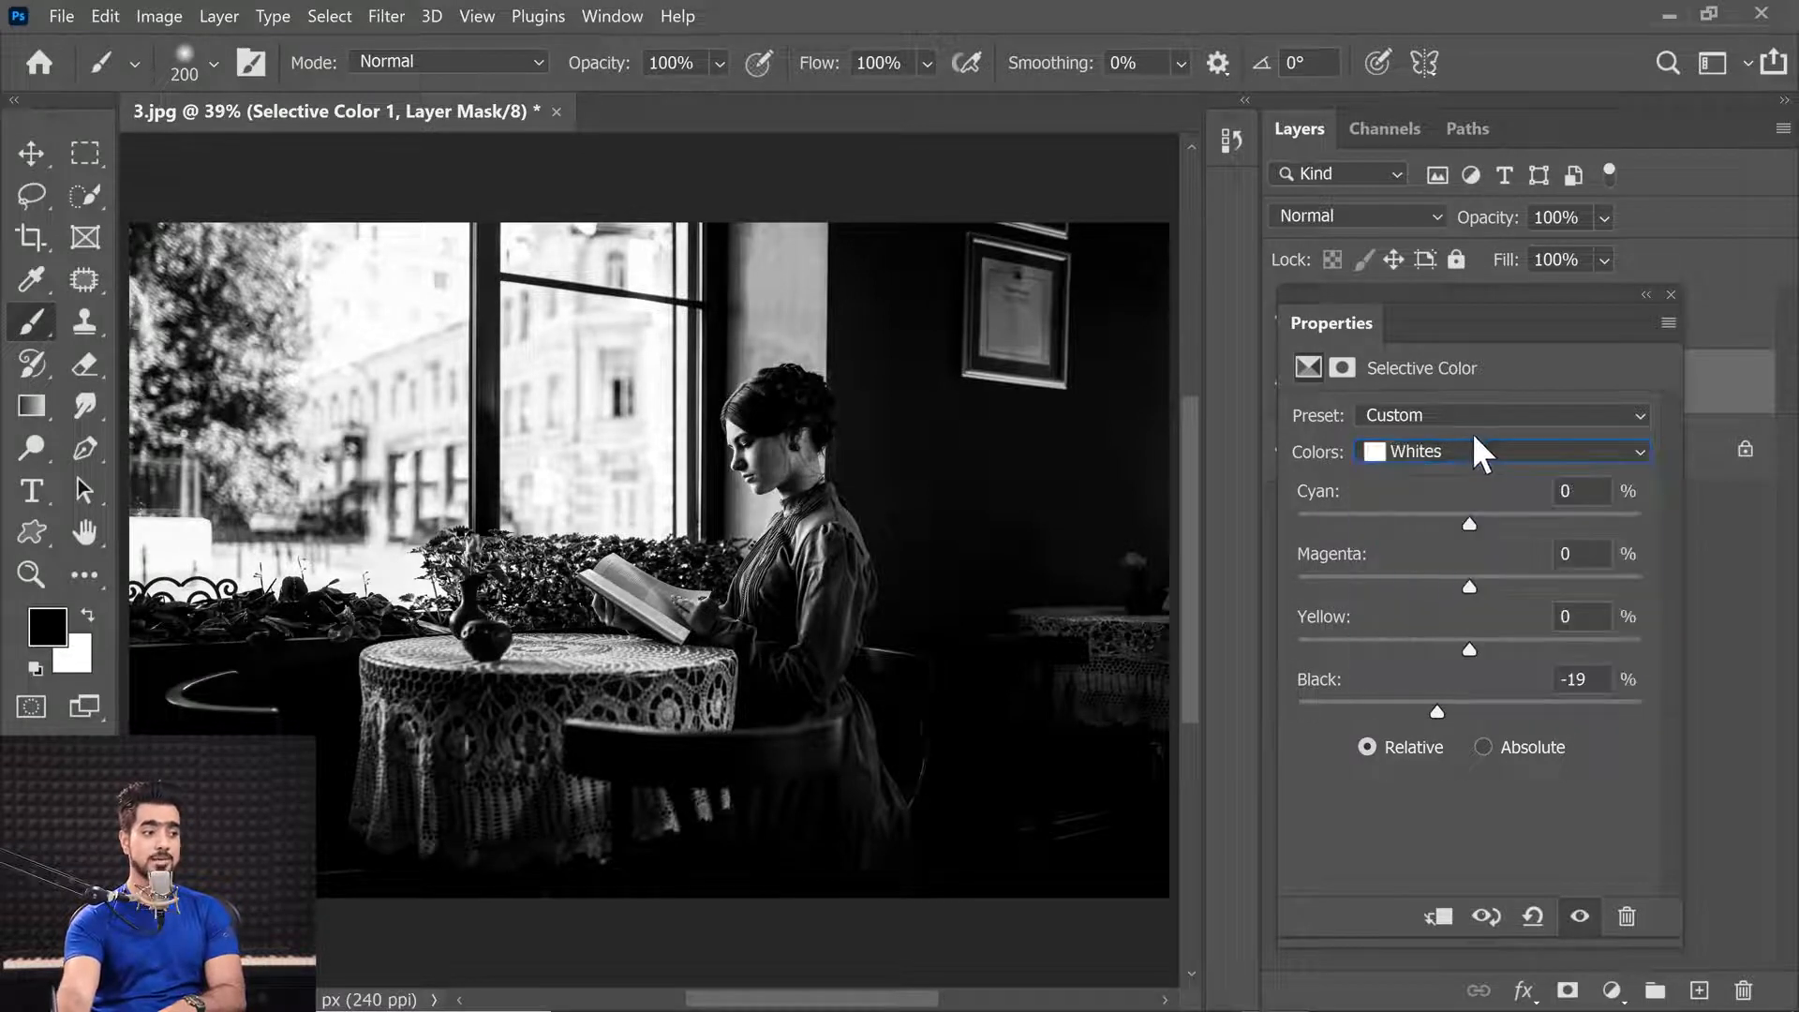
Step: Compare the photo with and without Selective Color 1
{"action": "left_click_drag", "start_coordinate": [1465, 313], "coordinate": [1627, 470]}
{"action": "left_click", "coordinate": [1283, 383]}
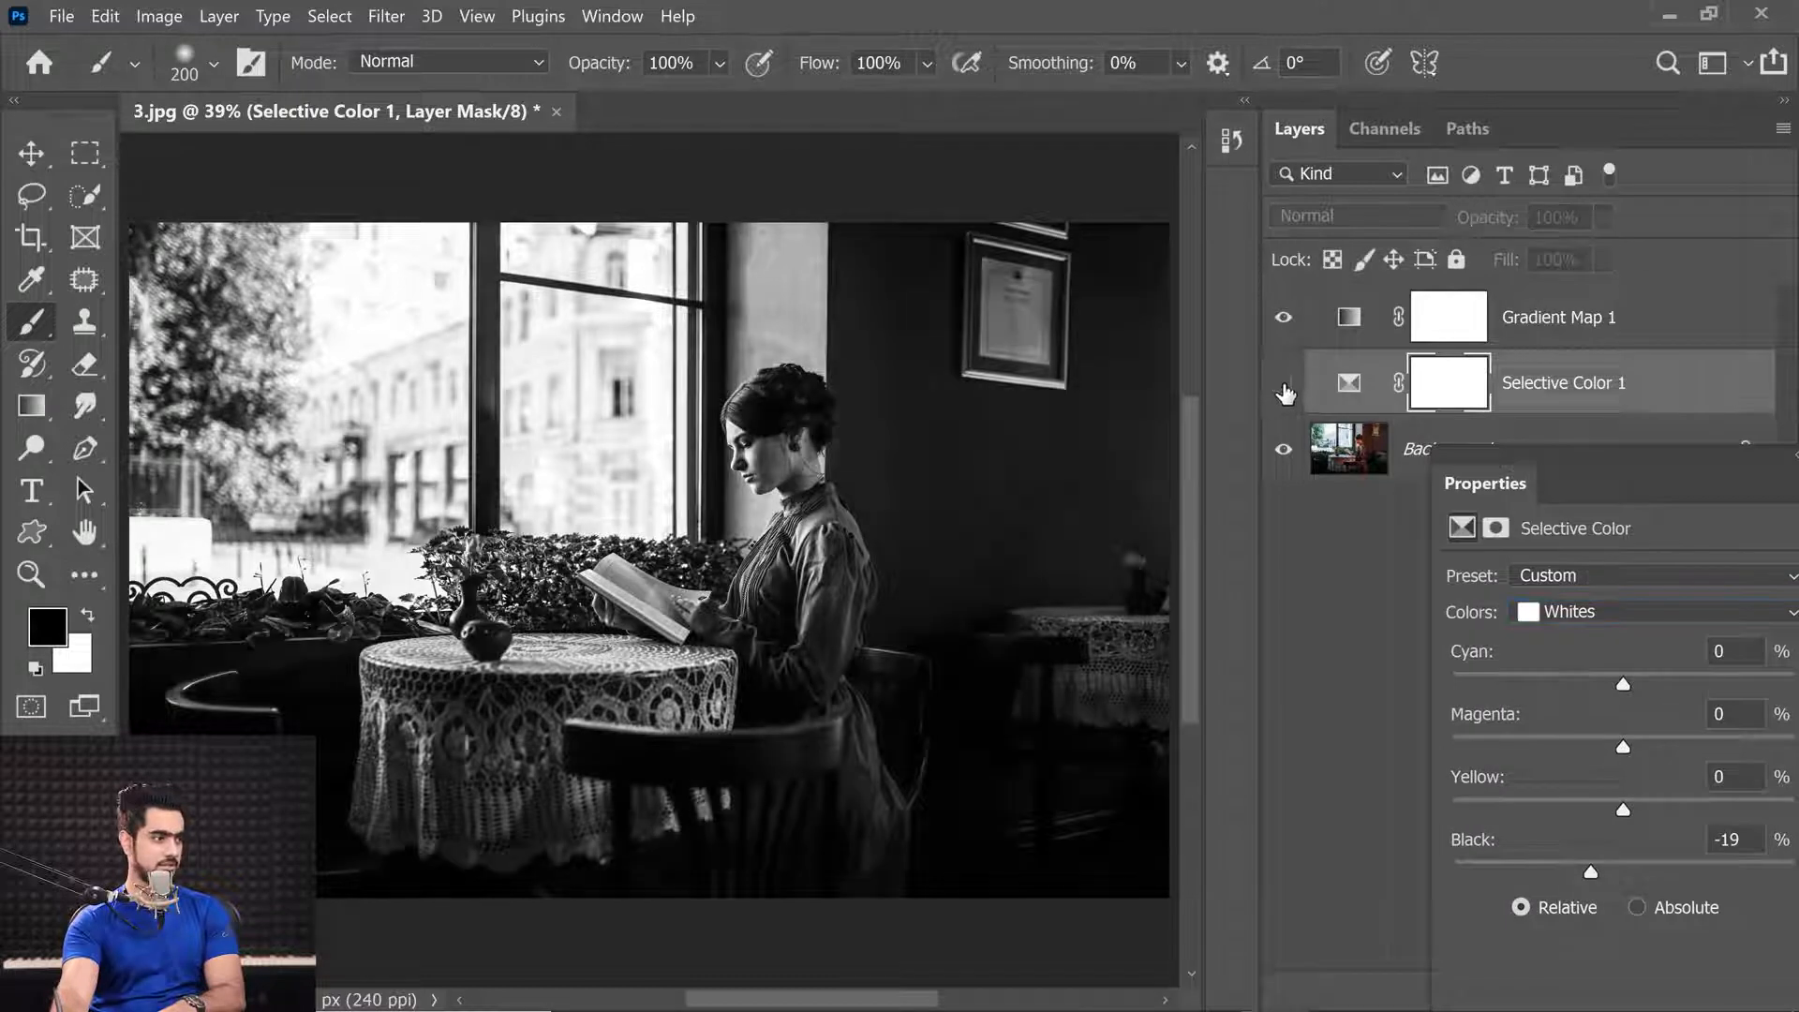
{"action": "left_click", "coordinate": [1283, 386]}
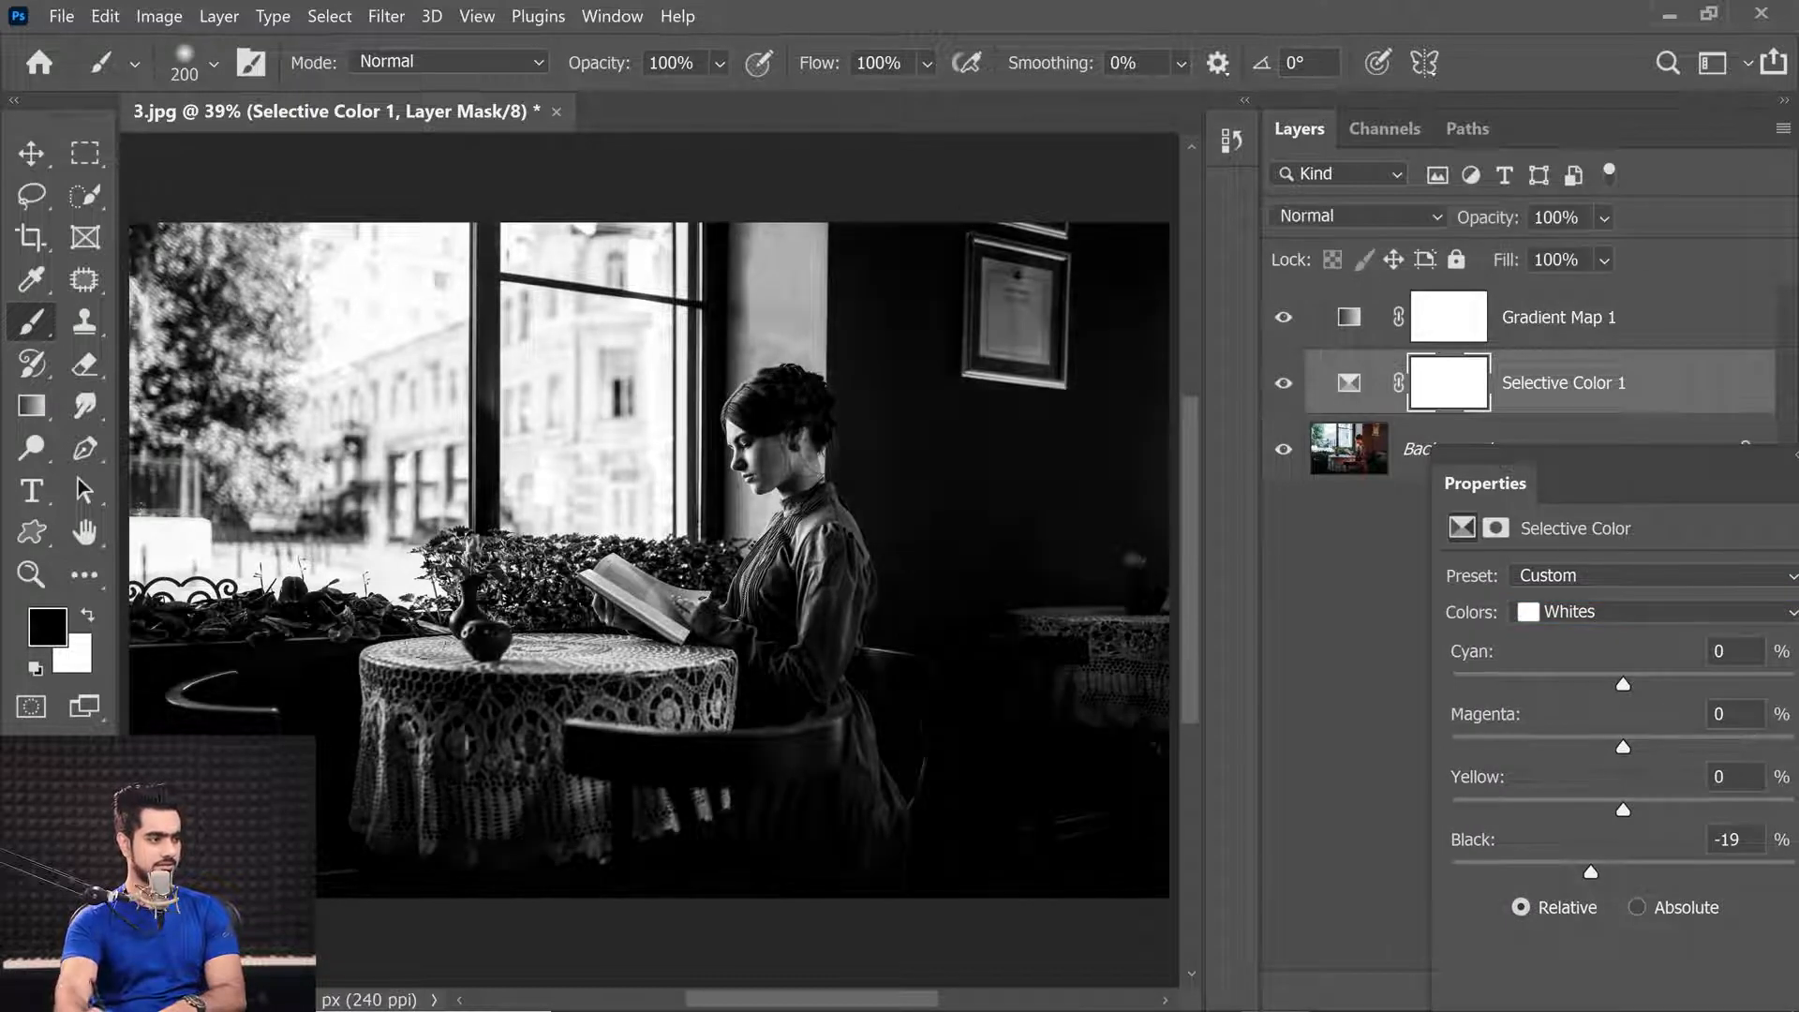
Step: Set Black to -59% for the Yellows in Selective Color 1
{"action": "left_click_drag", "start_coordinate": [1625, 484], "coordinate": [1272, 292]}
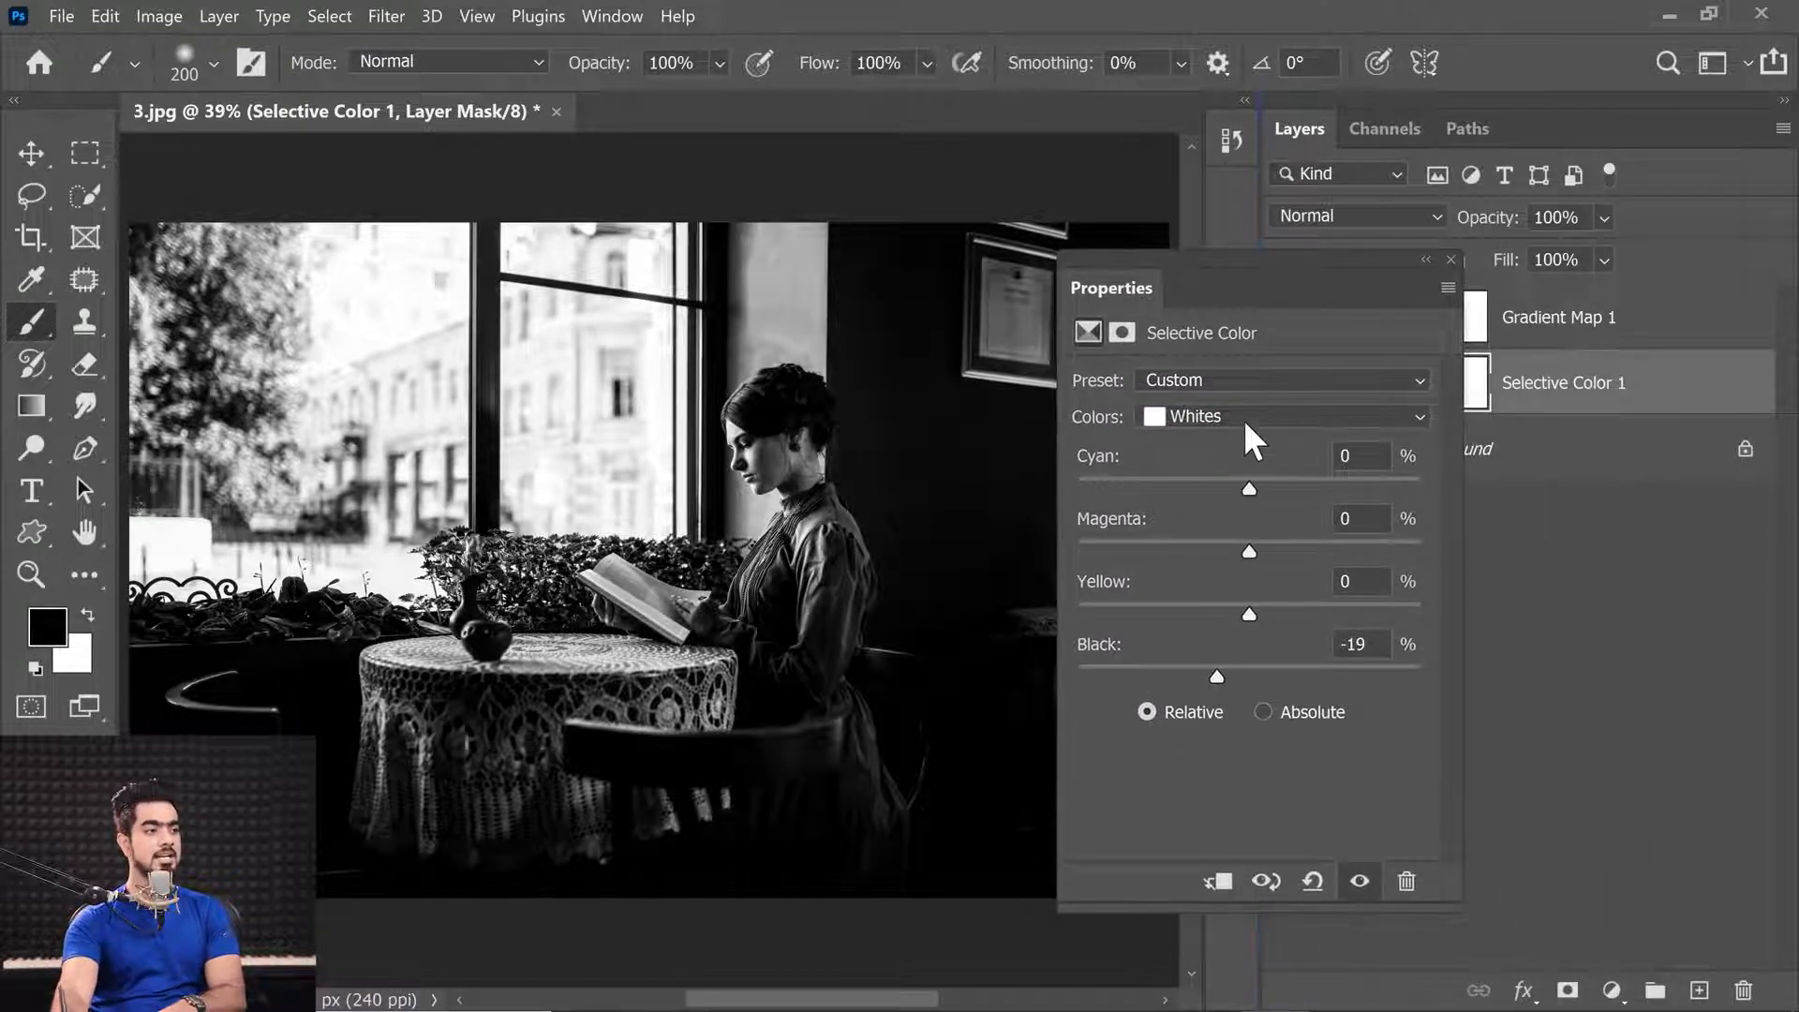
{"action": "left_click", "coordinate": [1283, 417]}
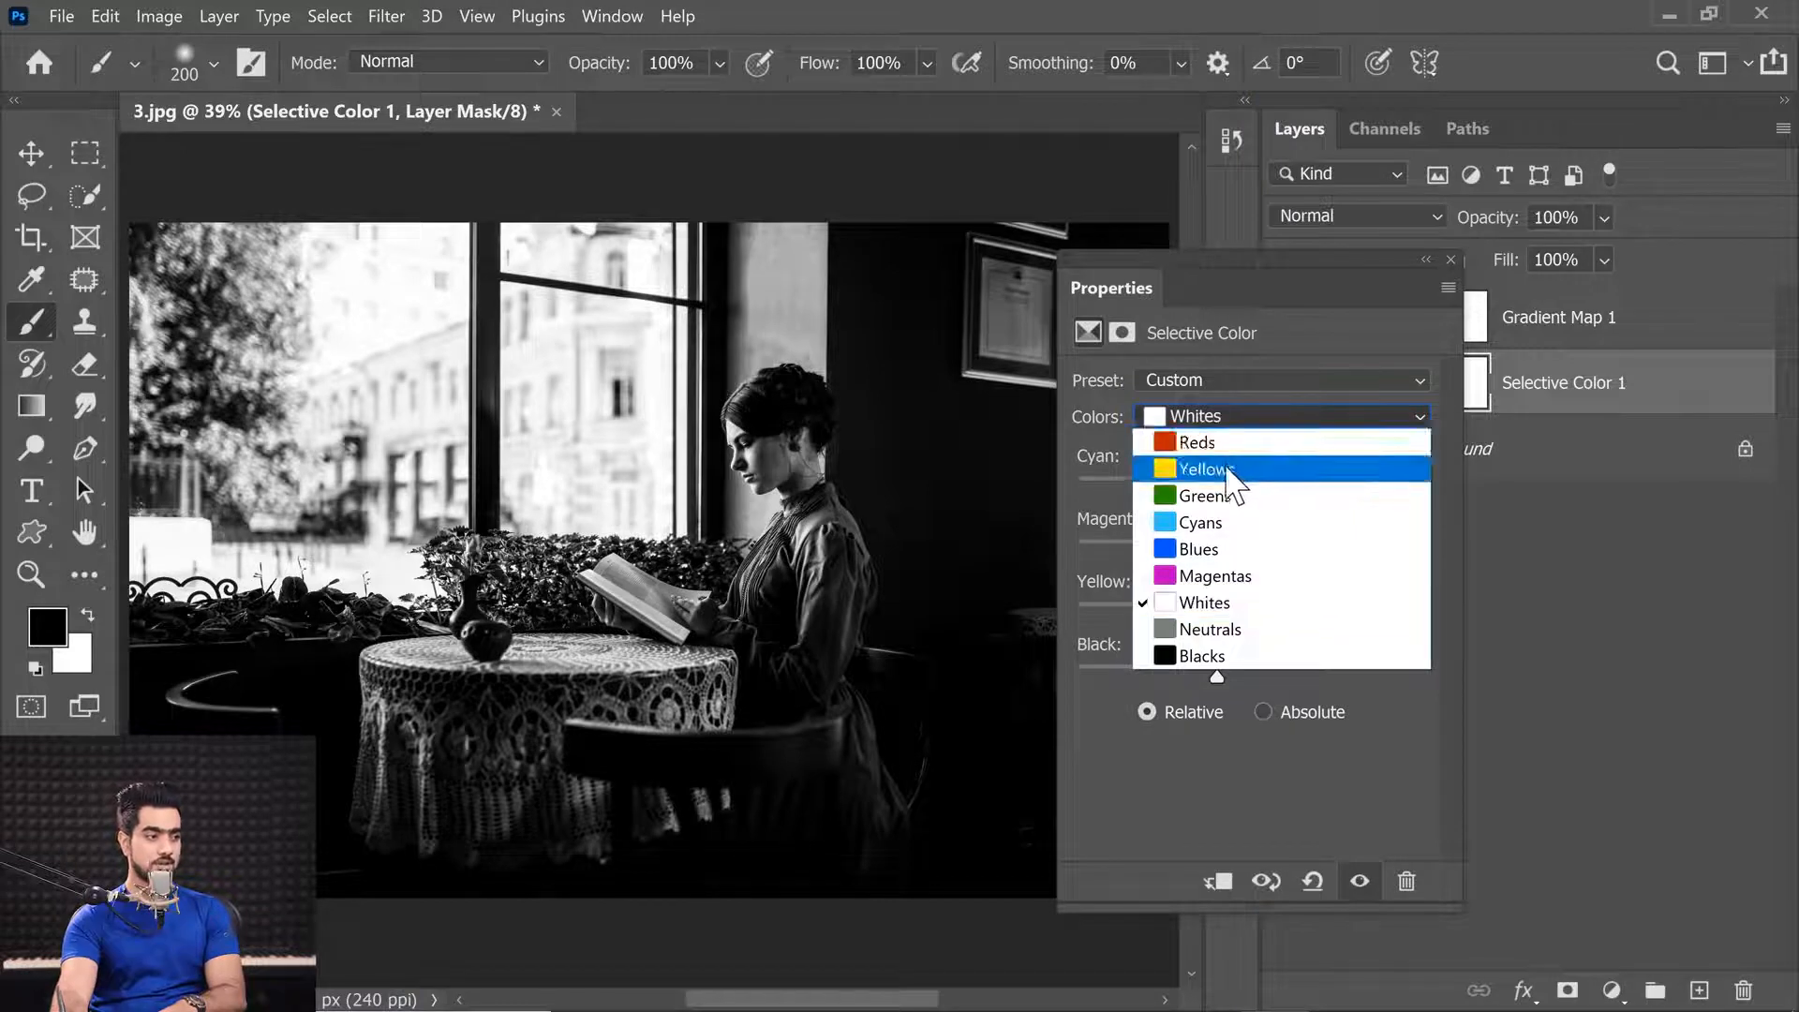
{"action": "left_click", "coordinate": [1227, 477]}
{"action": "left_click_drag", "start_coordinate": [1246, 302], "coordinate": [1461, 379]}
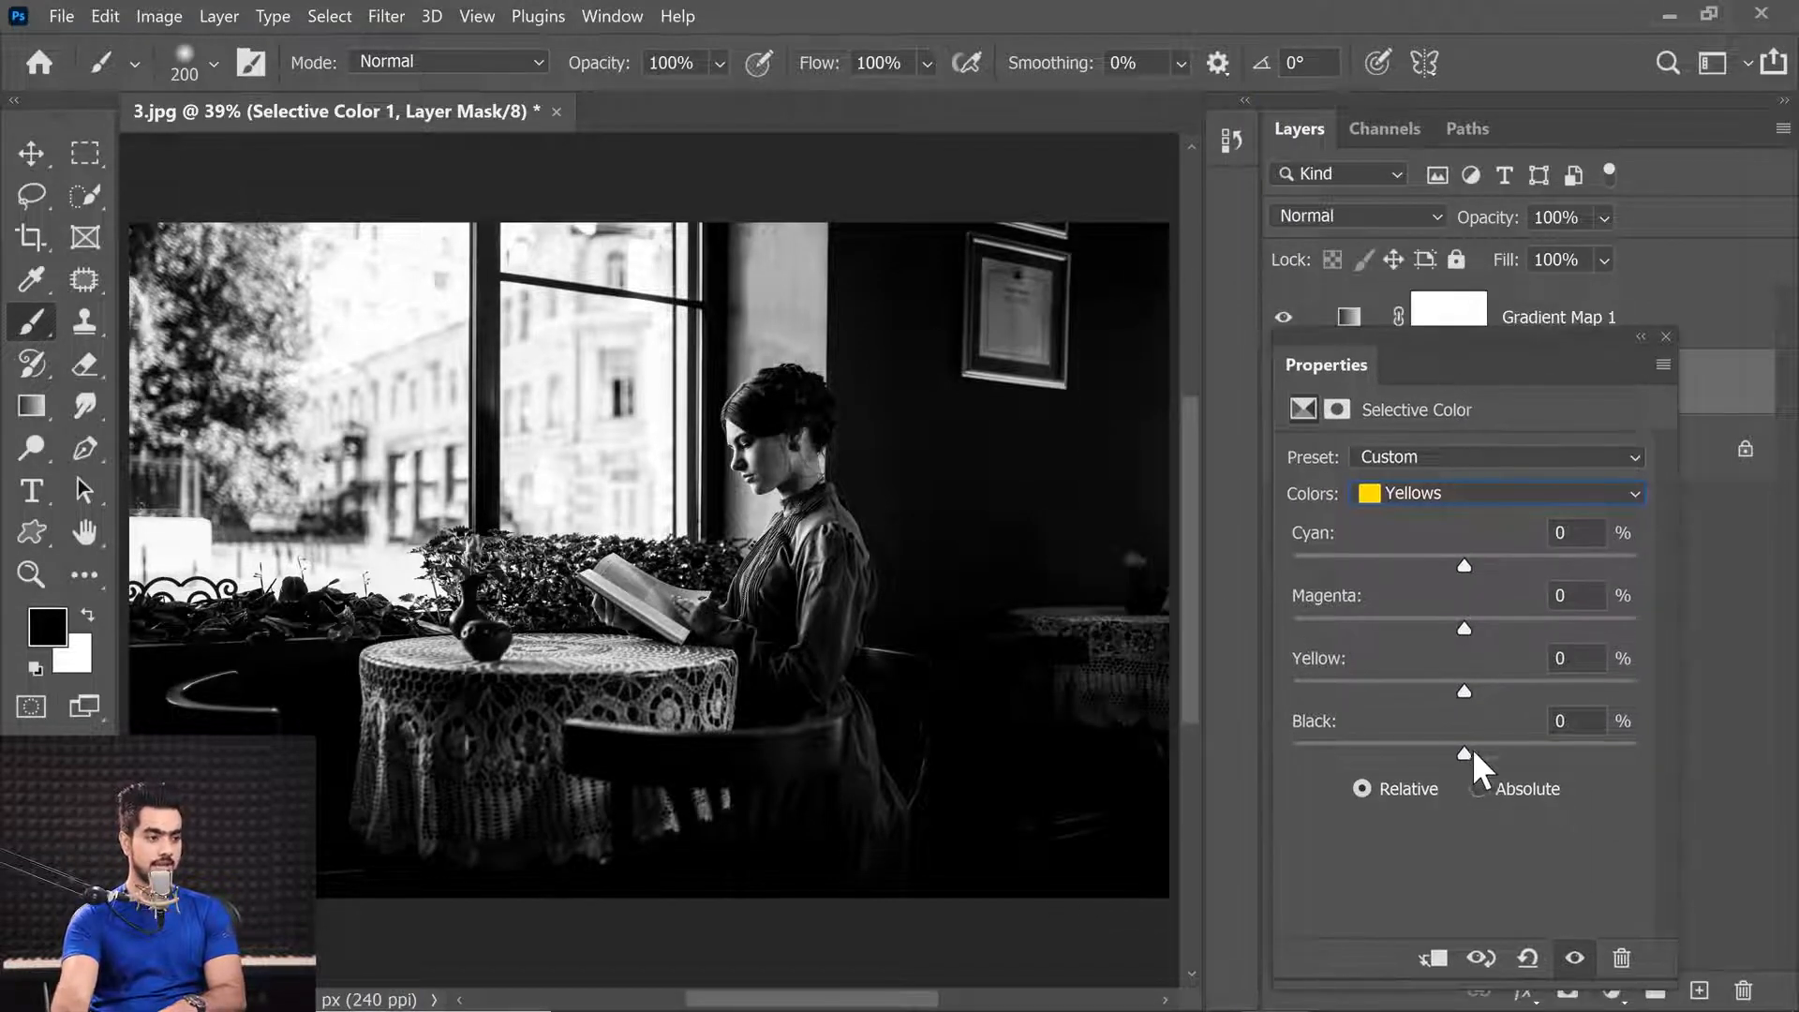
{"action": "mouse_move", "coordinate": [1464, 750]}
{"action": "left_mouse_down"}
{"action": "mouse_move", "coordinate": [1514, 750]}
{"action": "mouse_move", "coordinate": [1320, 757]}
{"action": "mouse_move", "coordinate": [1477, 755]}
{"action": "left_mouse_up"}
{"action": "left_click_drag", "start_coordinate": [1262, 770], "coordinate": [1363, 779]}
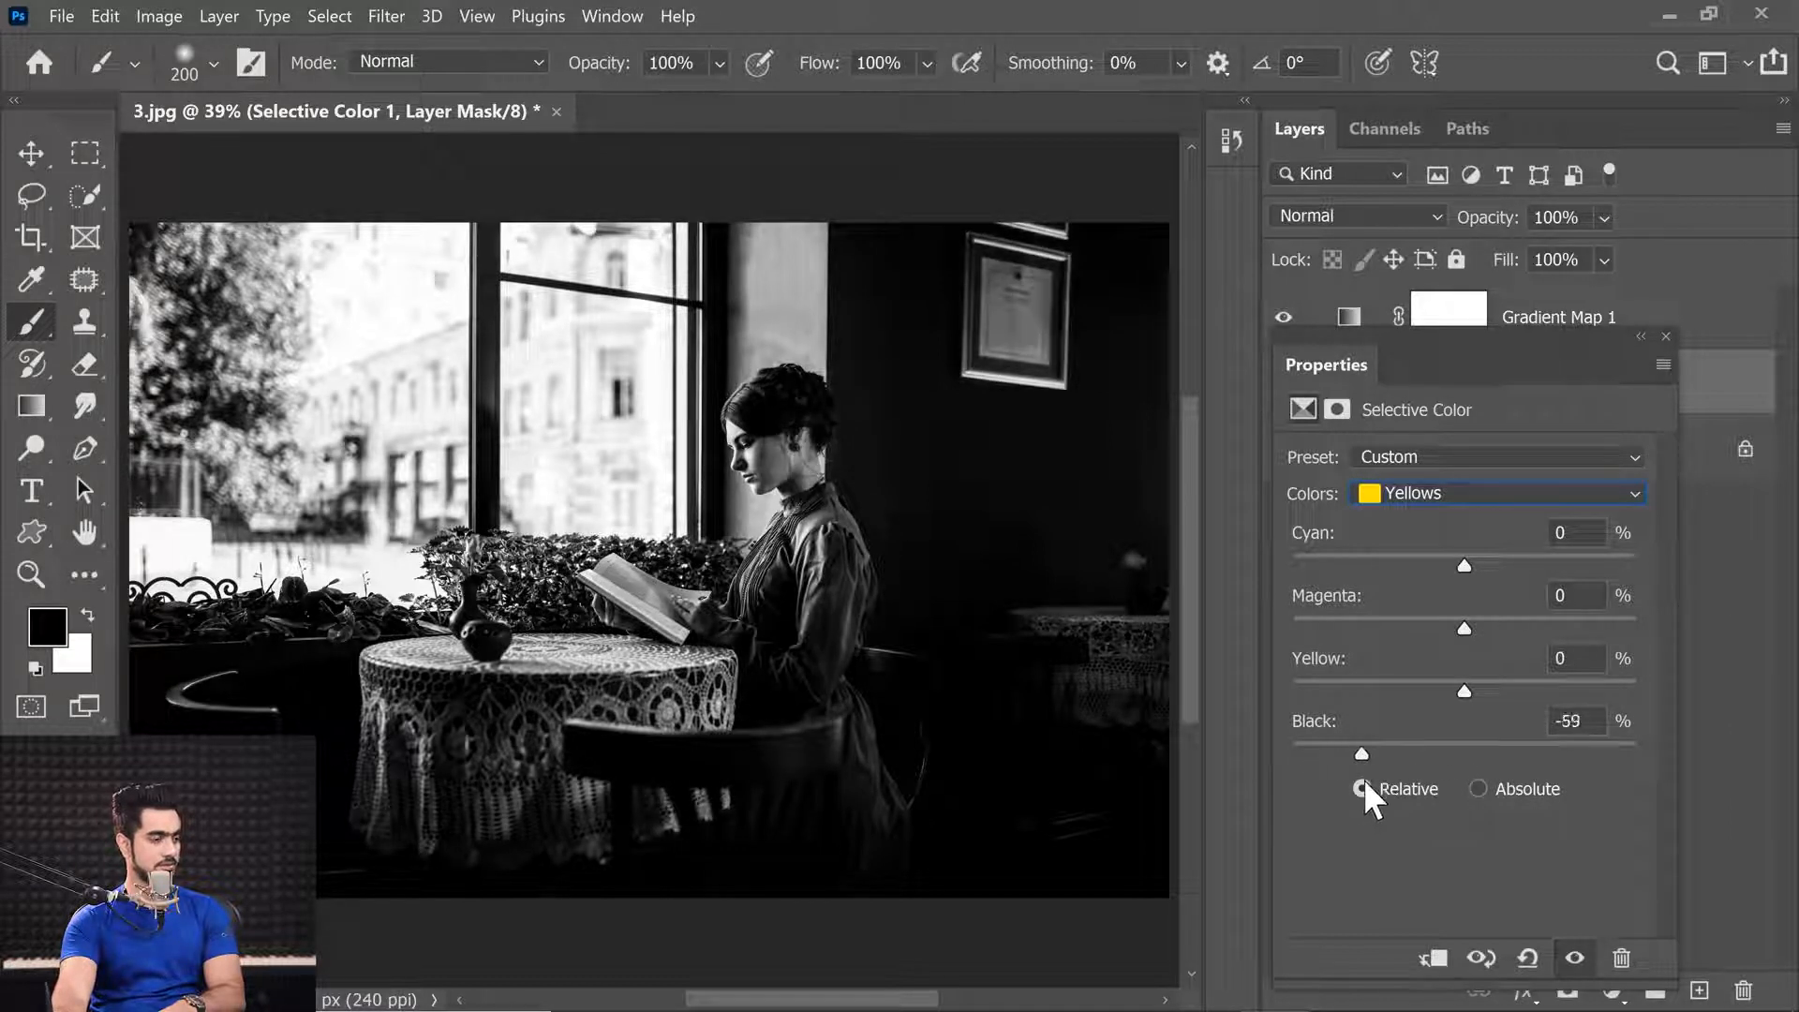
Step: Set Black to about -38% for the Reds and, after trying -100%, to +2% for the Greens
{"action": "left_click", "coordinate": [1425, 503]}
{"action": "left_click", "coordinate": [1447, 514]}
{"action": "left_click_drag", "start_coordinate": [1464, 750], "coordinate": [1398, 753]}
{"action": "left_click", "coordinate": [1405, 493]}
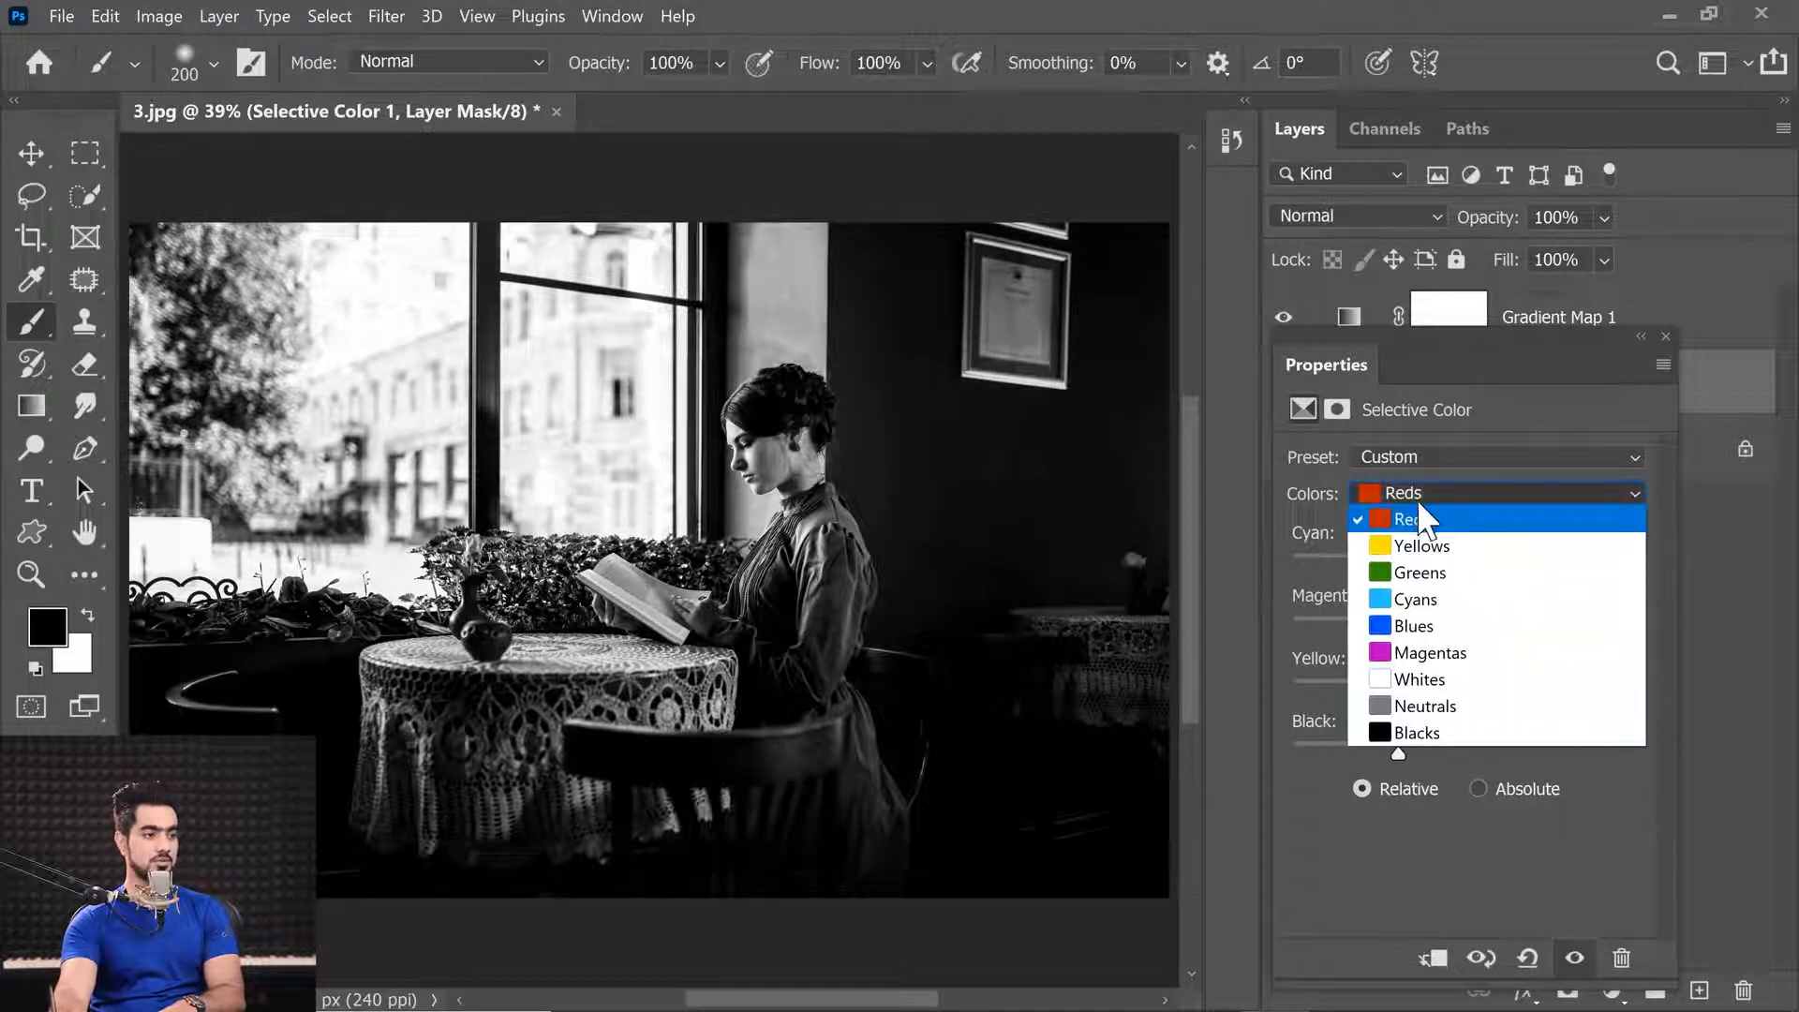
{"action": "left_click", "coordinate": [1433, 575]}
{"action": "left_click_drag", "start_coordinate": [1463, 755], "coordinate": [1201, 764]}
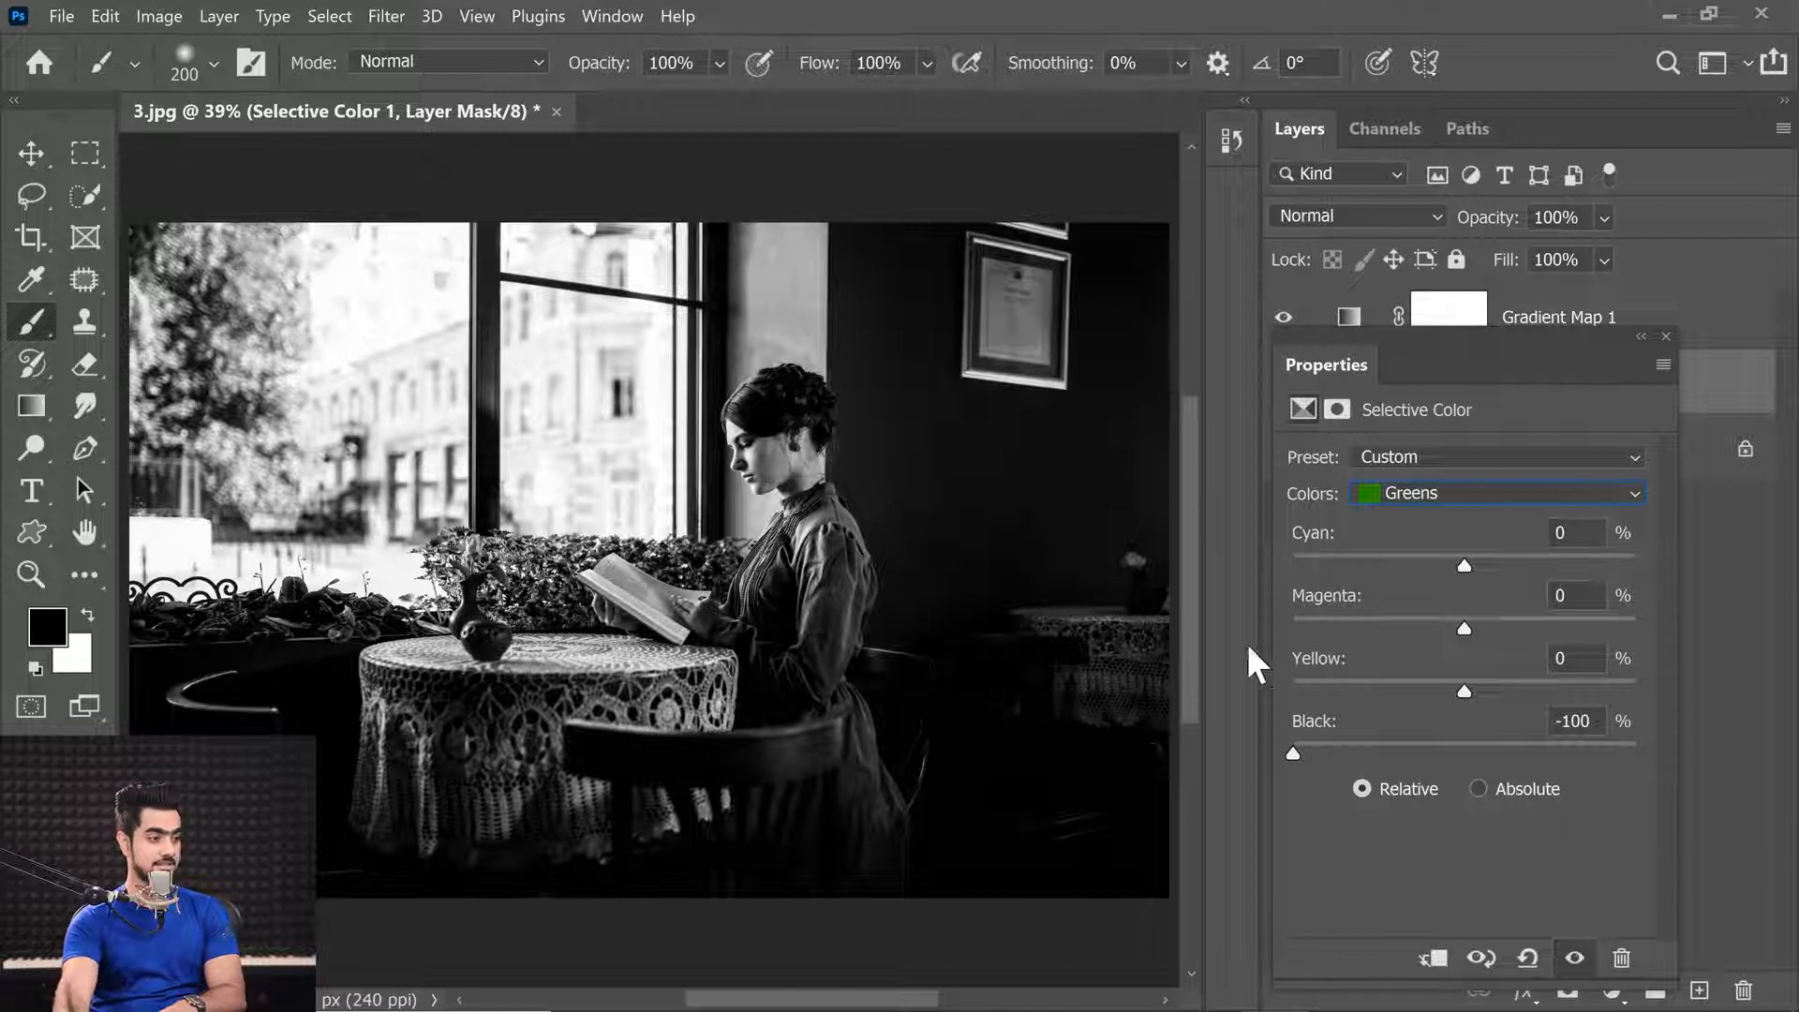
{"action": "left_click_drag", "start_coordinate": [1307, 750], "coordinate": [1475, 735]}
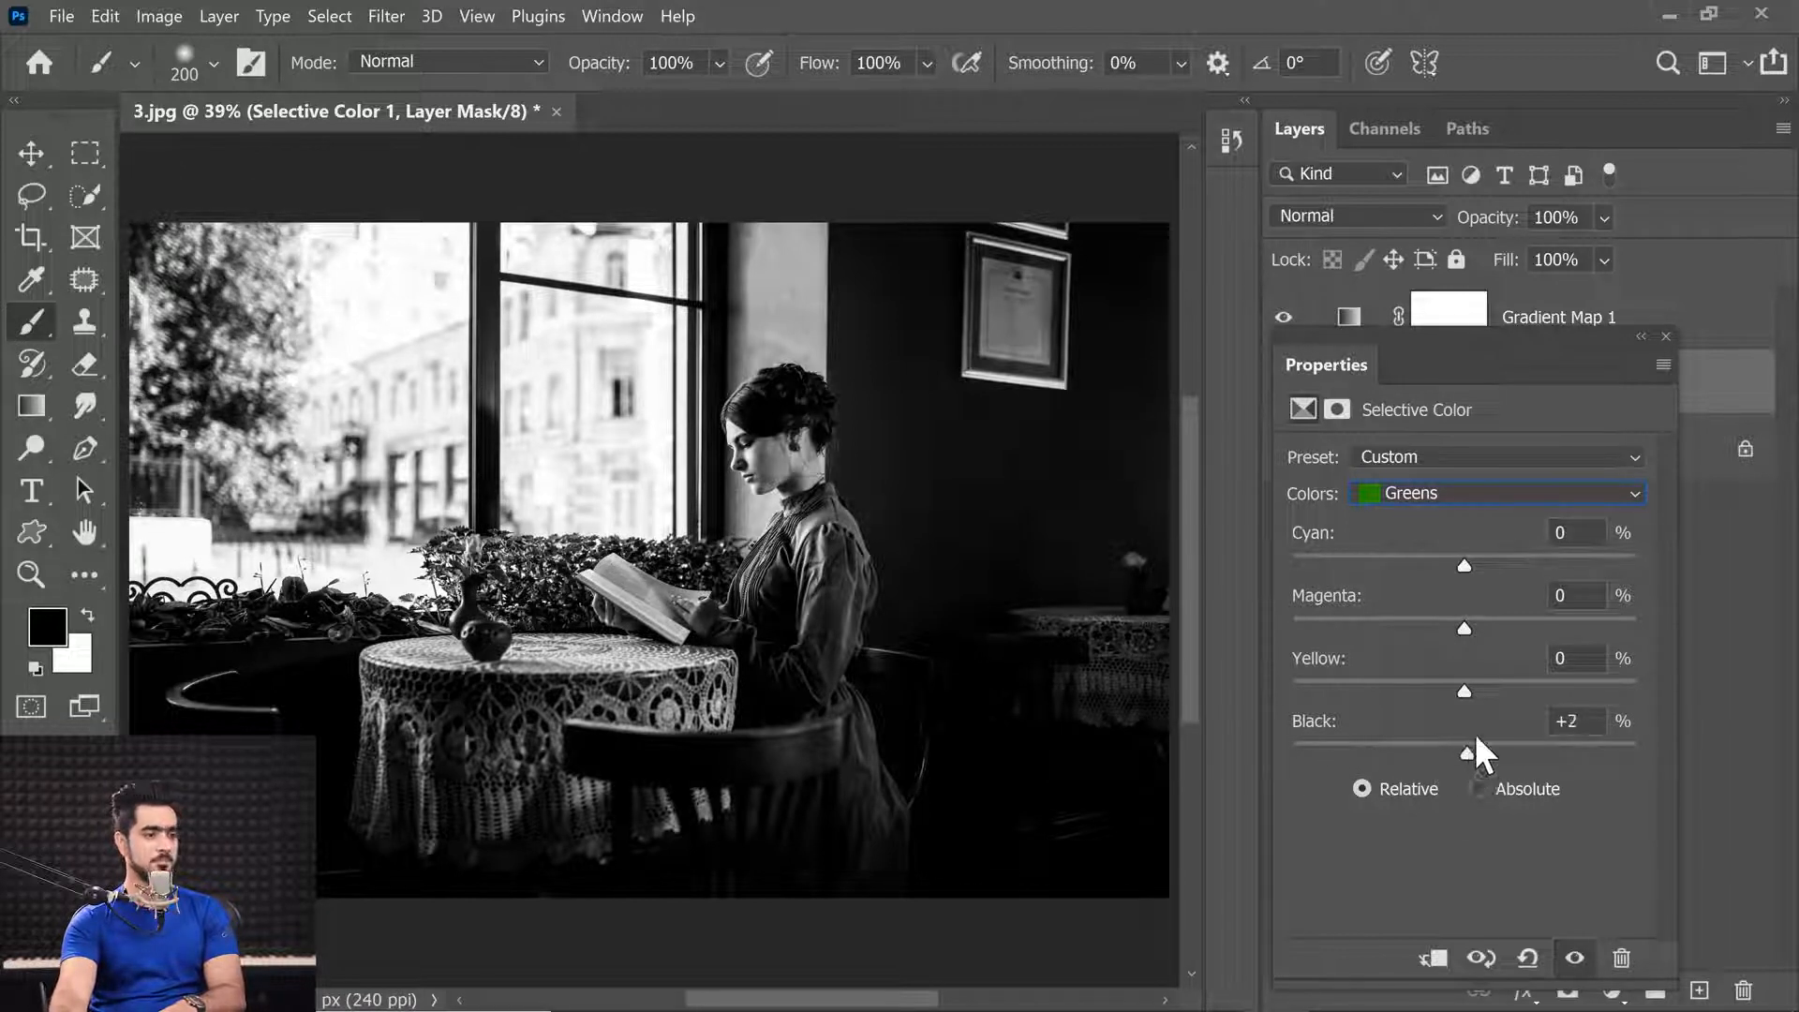
Step: Raise Black to +70% for the Cyans and +53% for the Blues in Selective Color 1
{"action": "left_click", "coordinate": [1447, 496]}
{"action": "left_click", "coordinate": [1431, 604]}
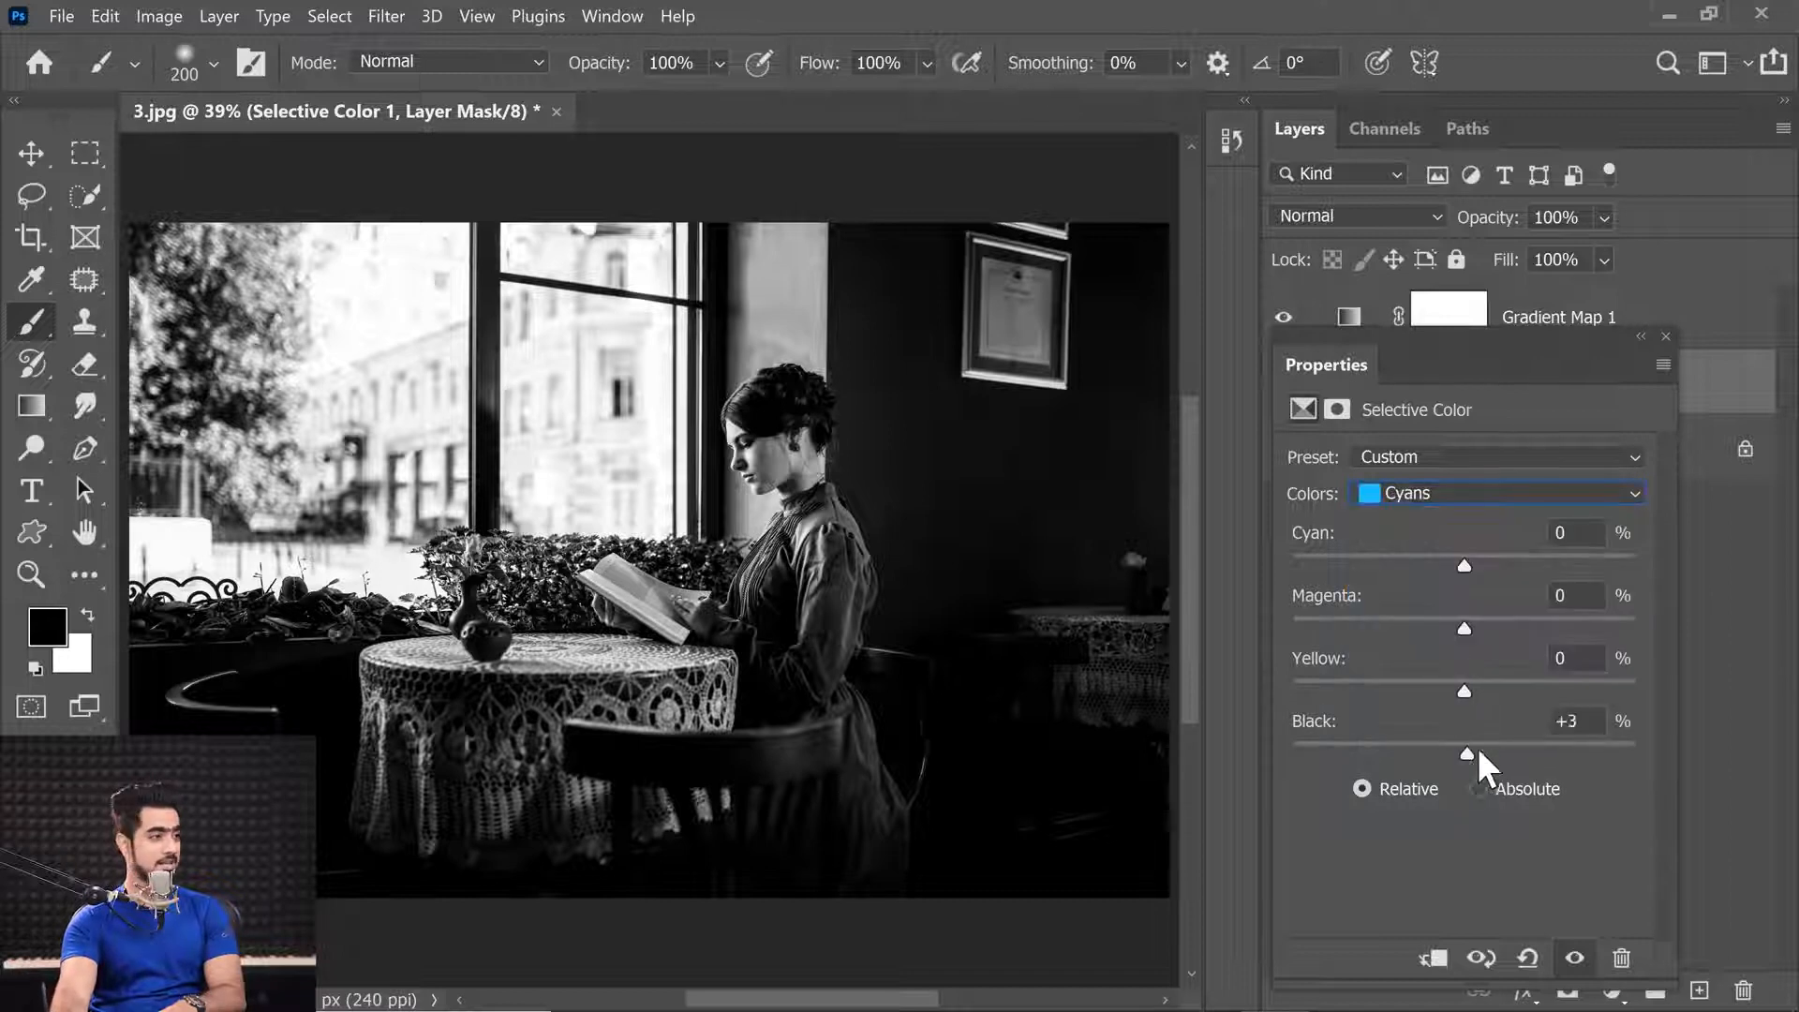
{"action": "left_click_drag", "start_coordinate": [1479, 751], "coordinate": [1584, 753]}
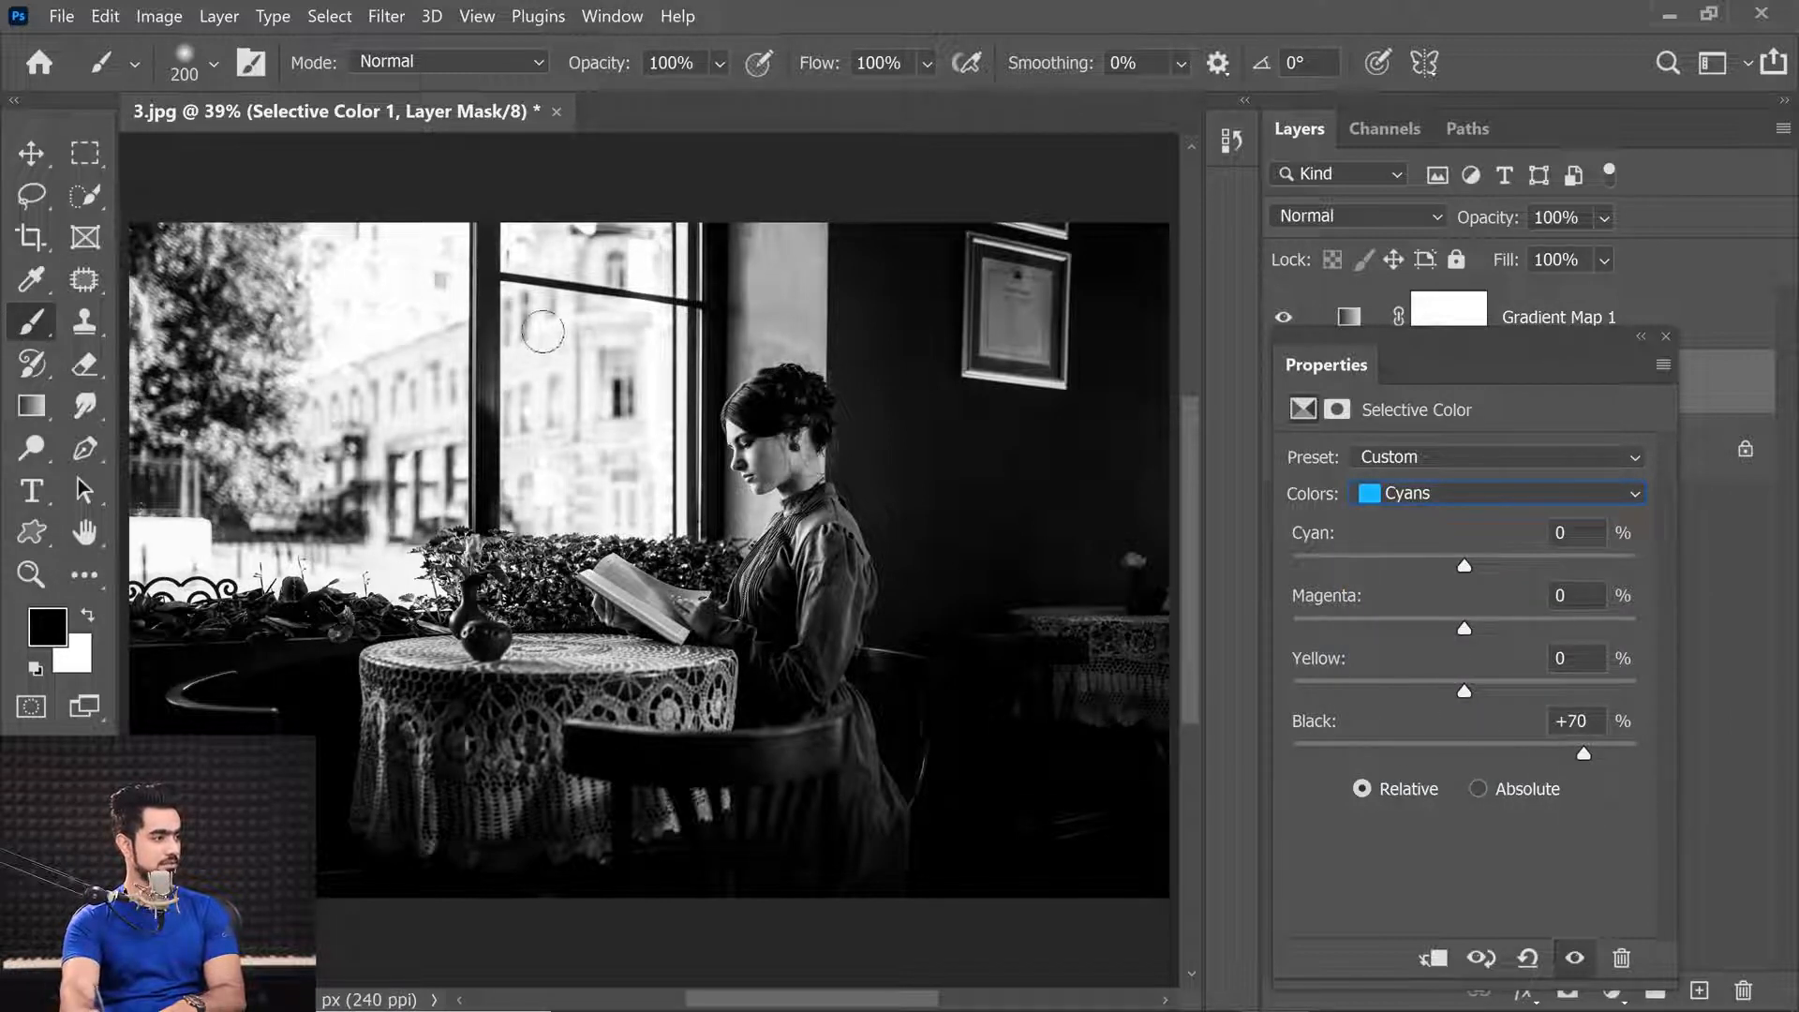
{"action": "mouse_move", "coordinate": [1465, 745]}
{"action": "left_mouse_down"}
{"action": "mouse_move", "coordinate": [1499, 749]}
{"action": "mouse_move", "coordinate": [1458, 757]}
{"action": "left_mouse_up"}
{"action": "left_click", "coordinate": [1430, 497]}
{"action": "left_click", "coordinate": [1417, 625]}
{"action": "left_click_drag", "start_coordinate": [1701, 758], "coordinate": [1619, 761]}
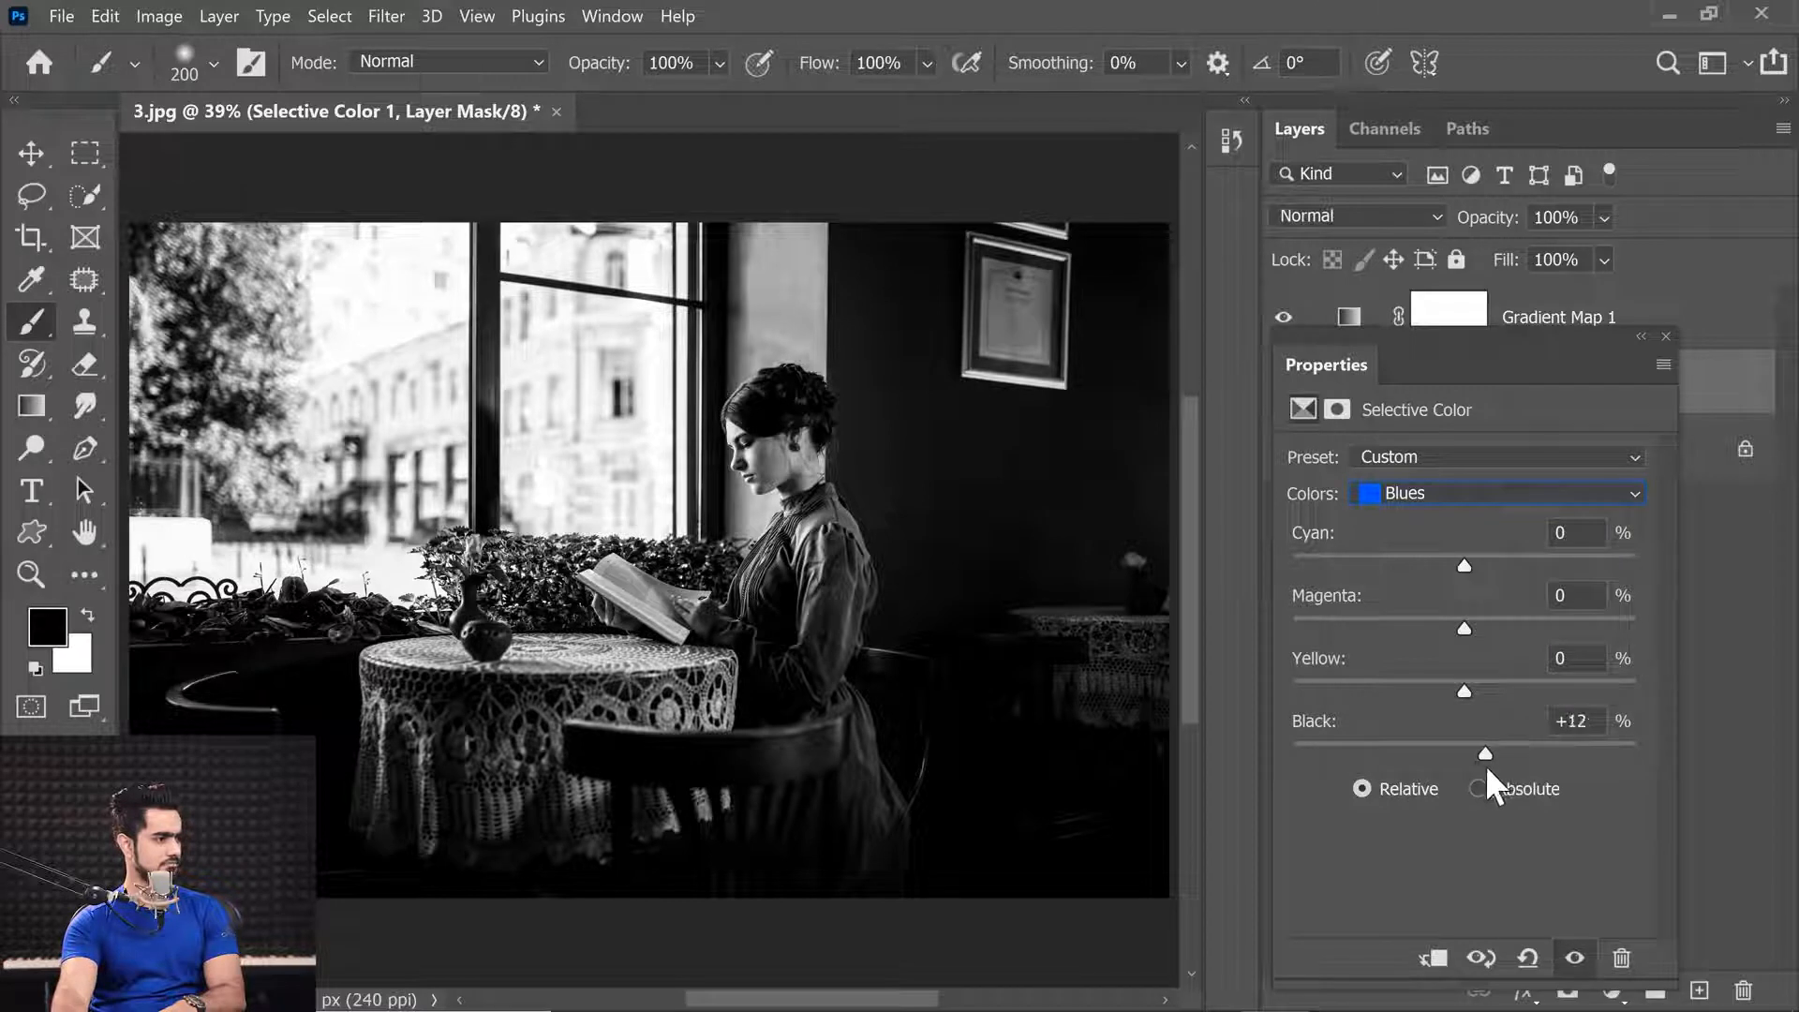
Step: Try Black -66% on the Magentas, return it to near zero, and set the Cyans' Black to +87%
{"action": "left_click", "coordinate": [1473, 494]}
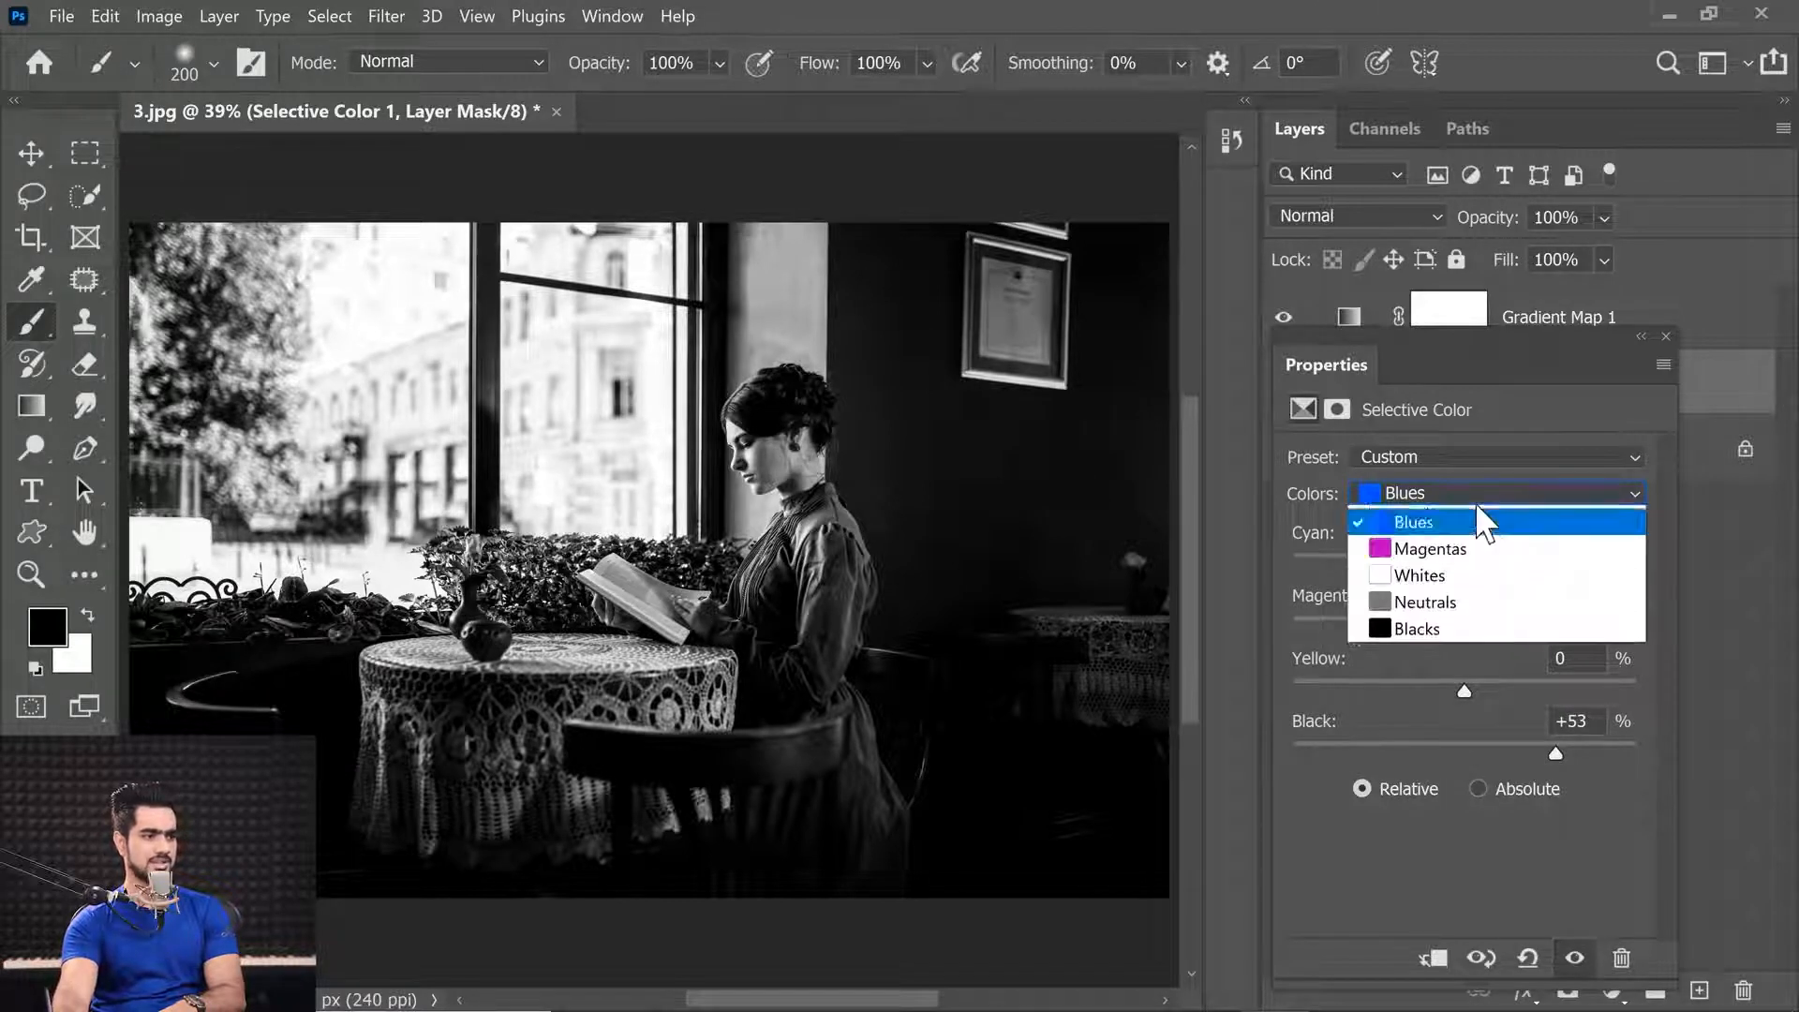
{"action": "left_click", "coordinate": [1464, 639]}
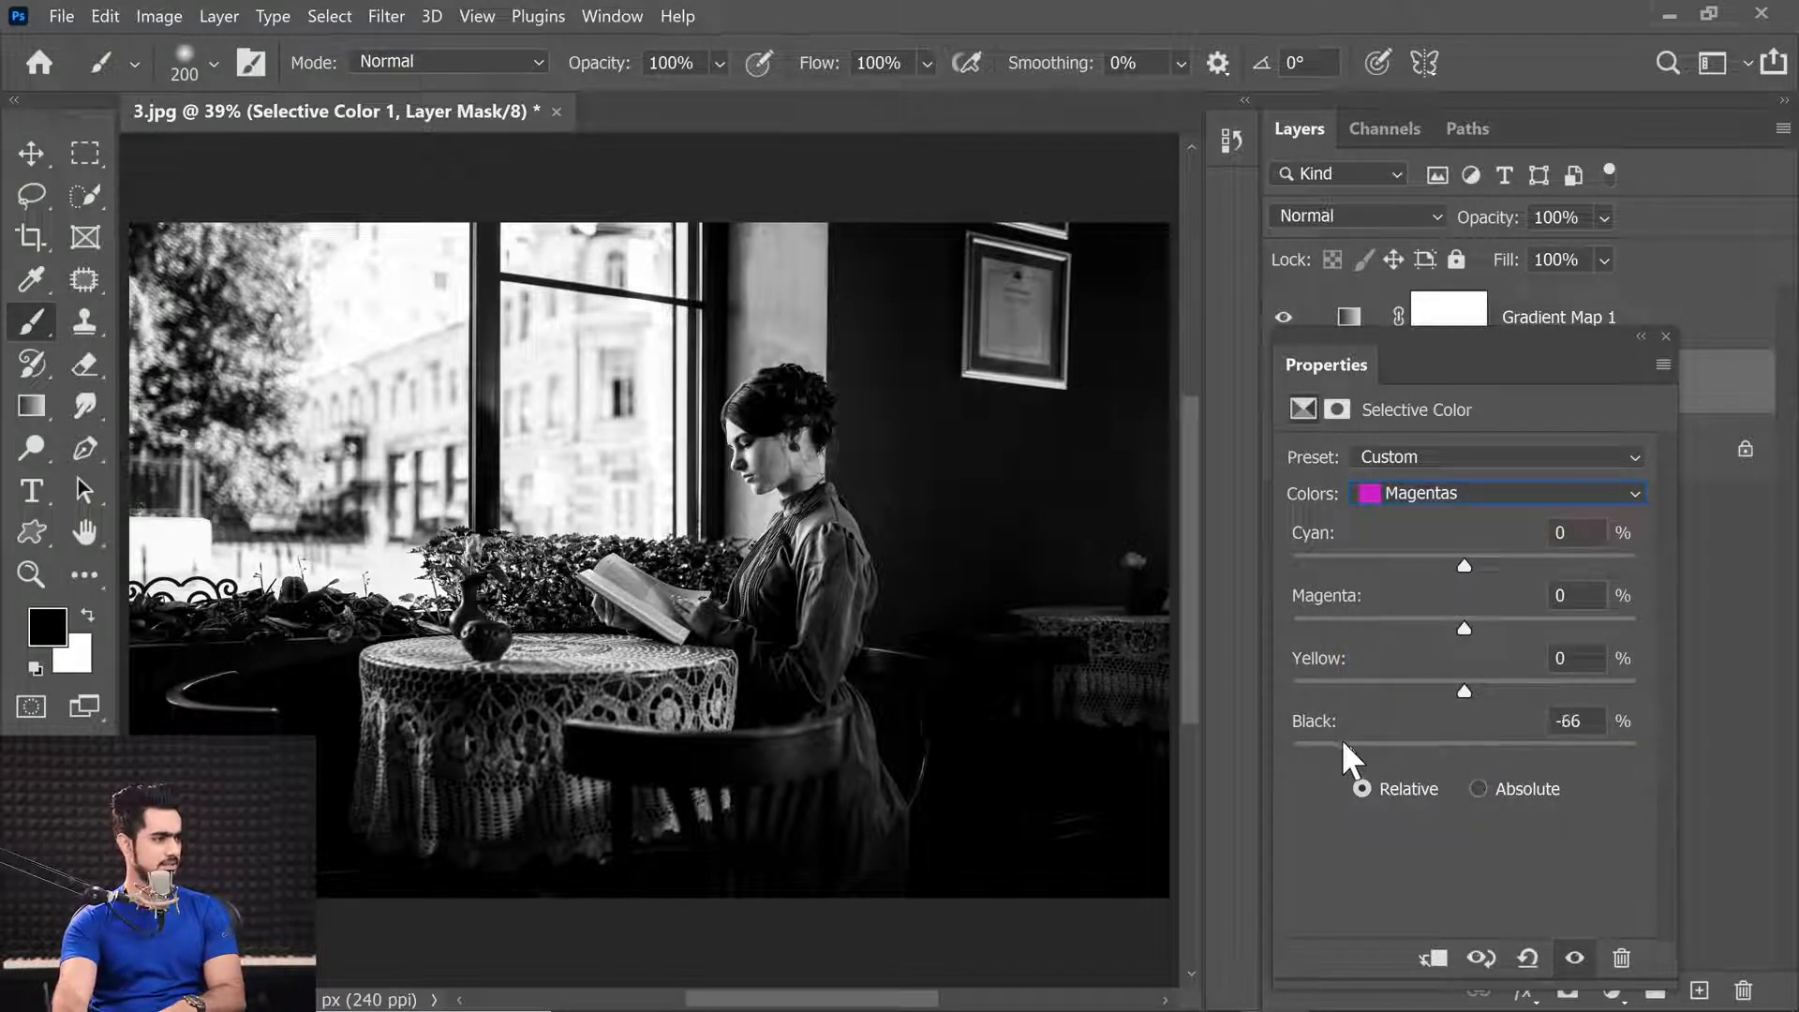
{"action": "left_click_drag", "start_coordinate": [1374, 750], "coordinate": [1458, 755]}
{"action": "left_click", "coordinate": [1479, 493]}
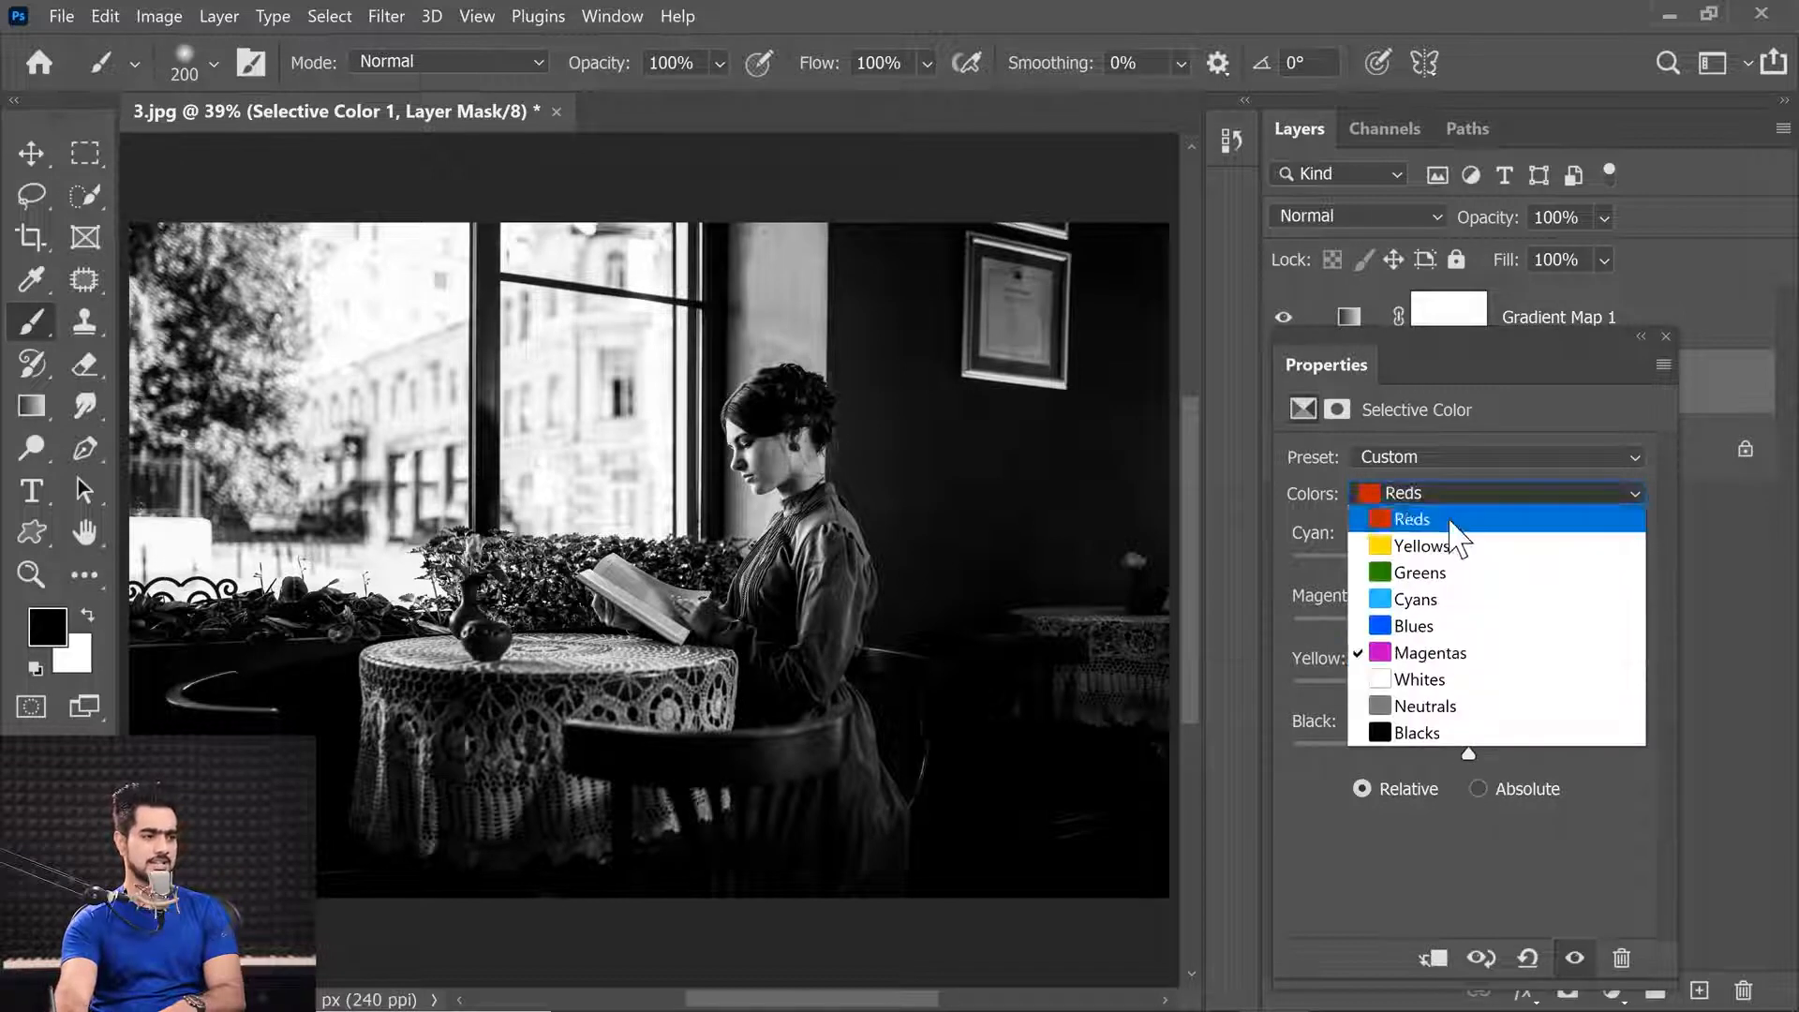
{"action": "left_click", "coordinate": [1457, 598]}
{"action": "left_click_drag", "start_coordinate": [1497, 755], "coordinate": [1618, 759]}
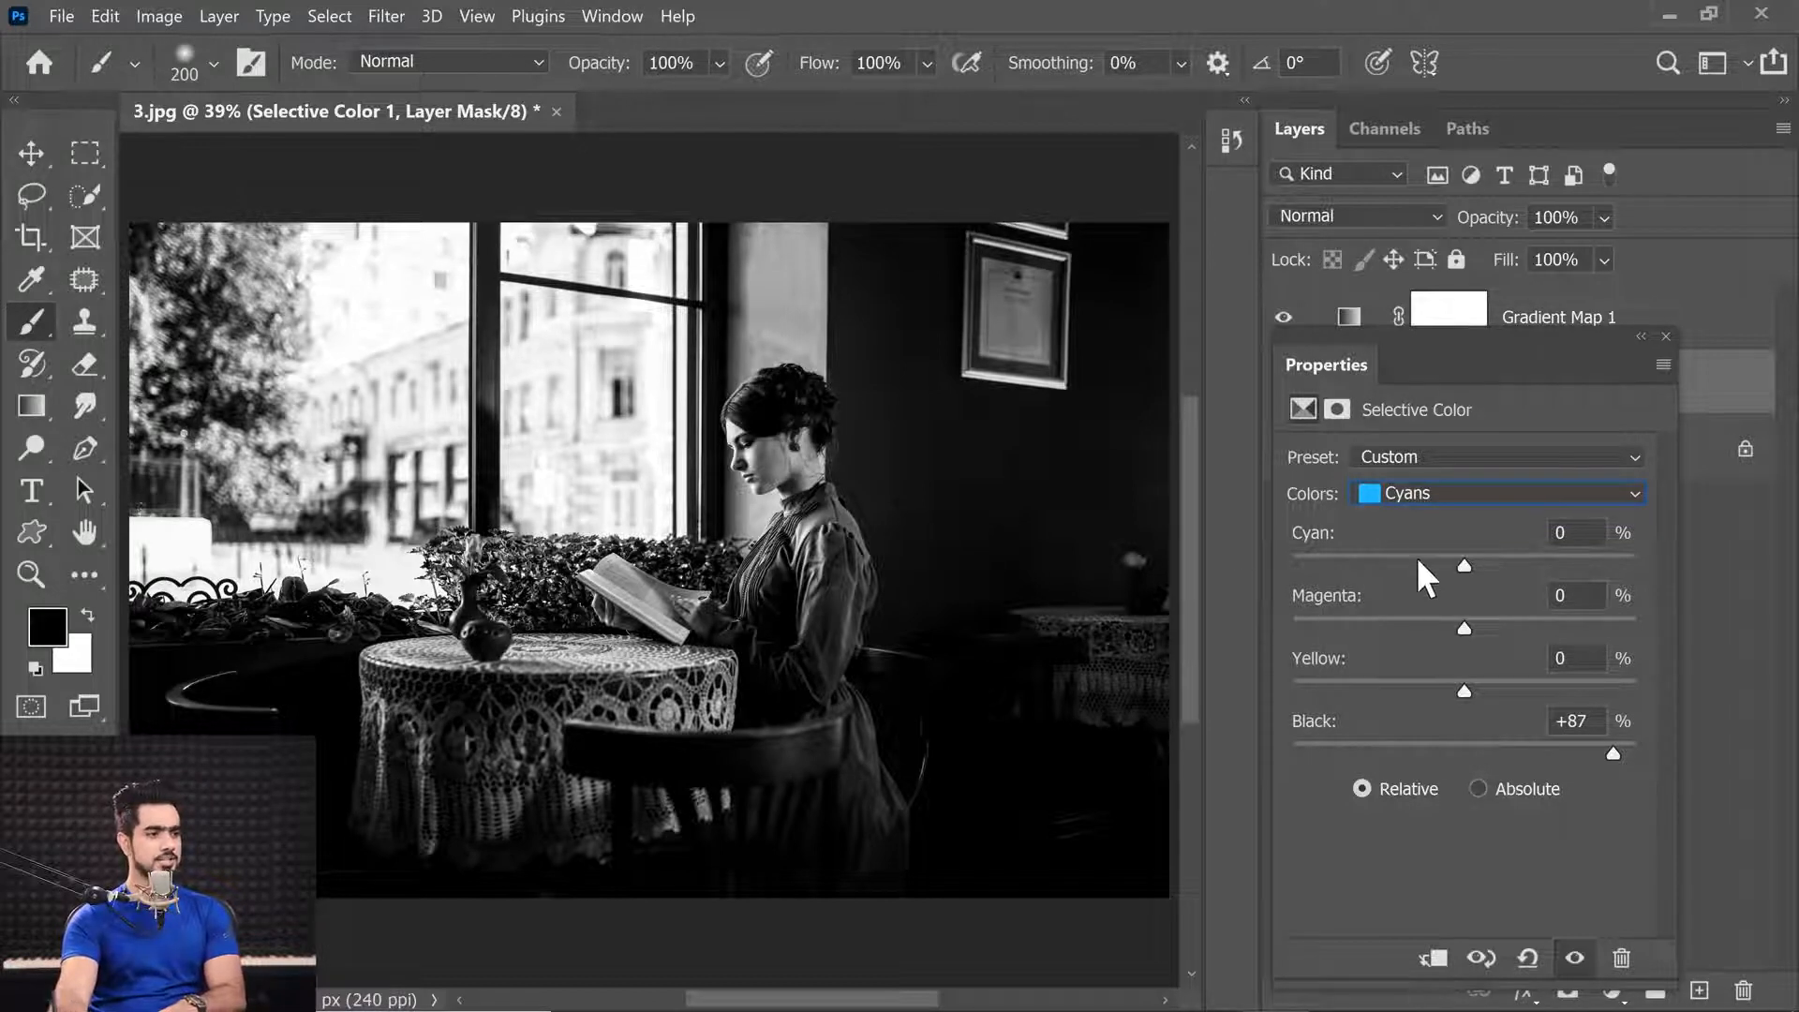
Step: Lower the Reds' Black value further in Selective Color 1 to brighten the reddish tones
{"action": "left_click", "coordinate": [1442, 494]}
{"action": "left_click", "coordinate": [1449, 521]}
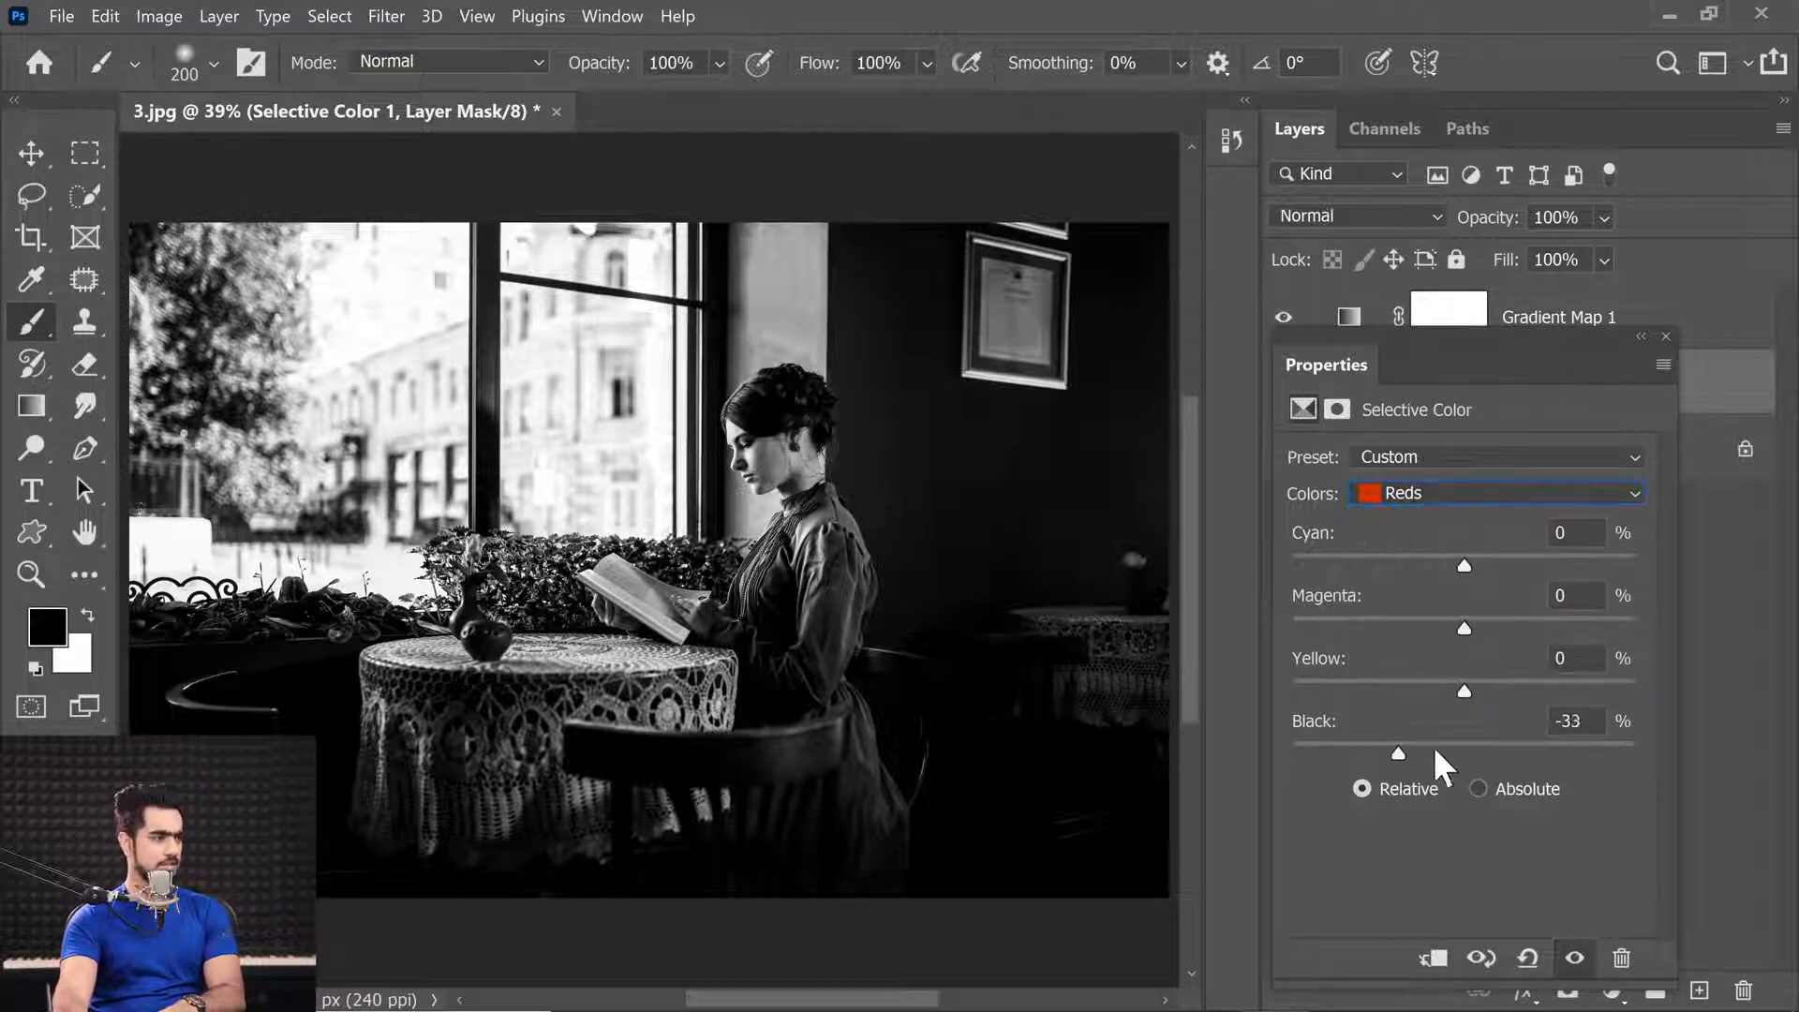
{"action": "mouse_move", "coordinate": [1434, 746]}
{"action": "left_mouse_down"}
{"action": "mouse_move", "coordinate": [1452, 744]}
{"action": "mouse_move", "coordinate": [1282, 752]}
{"action": "mouse_move", "coordinate": [1437, 742]}
{"action": "left_mouse_up"}
{"action": "left_click_drag", "start_coordinate": [1309, 755], "coordinate": [1369, 756]}
{"action": "left_click", "coordinate": [1480, 493]}
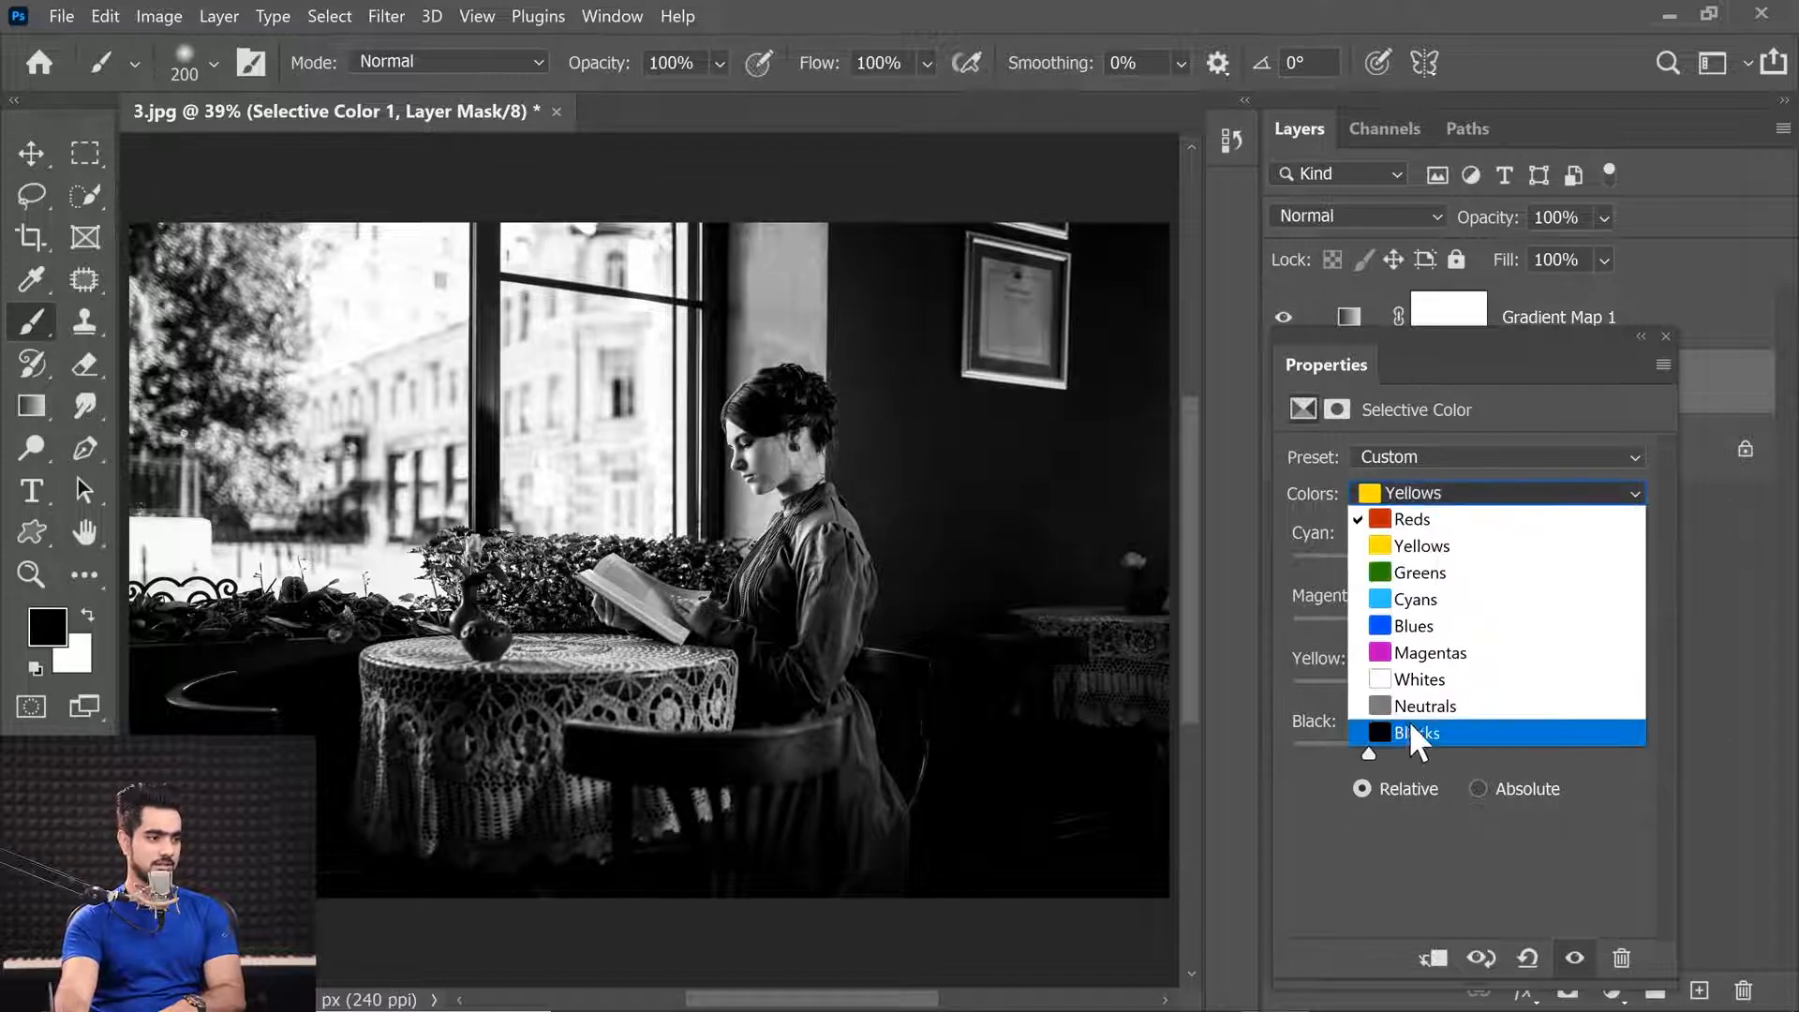
Step: Set Black to +32% for the Neutrals and -71% for the Reds in the Selective Color adjustment
{"action": "left_click", "coordinate": [1420, 704]}
{"action": "mouse_move", "coordinate": [1484, 746]}
{"action": "left_mouse_down"}
{"action": "mouse_move", "coordinate": [1546, 744]}
{"action": "mouse_move", "coordinate": [1497, 755]}
{"action": "mouse_move", "coordinate": [1519, 753]}
{"action": "left_mouse_up"}
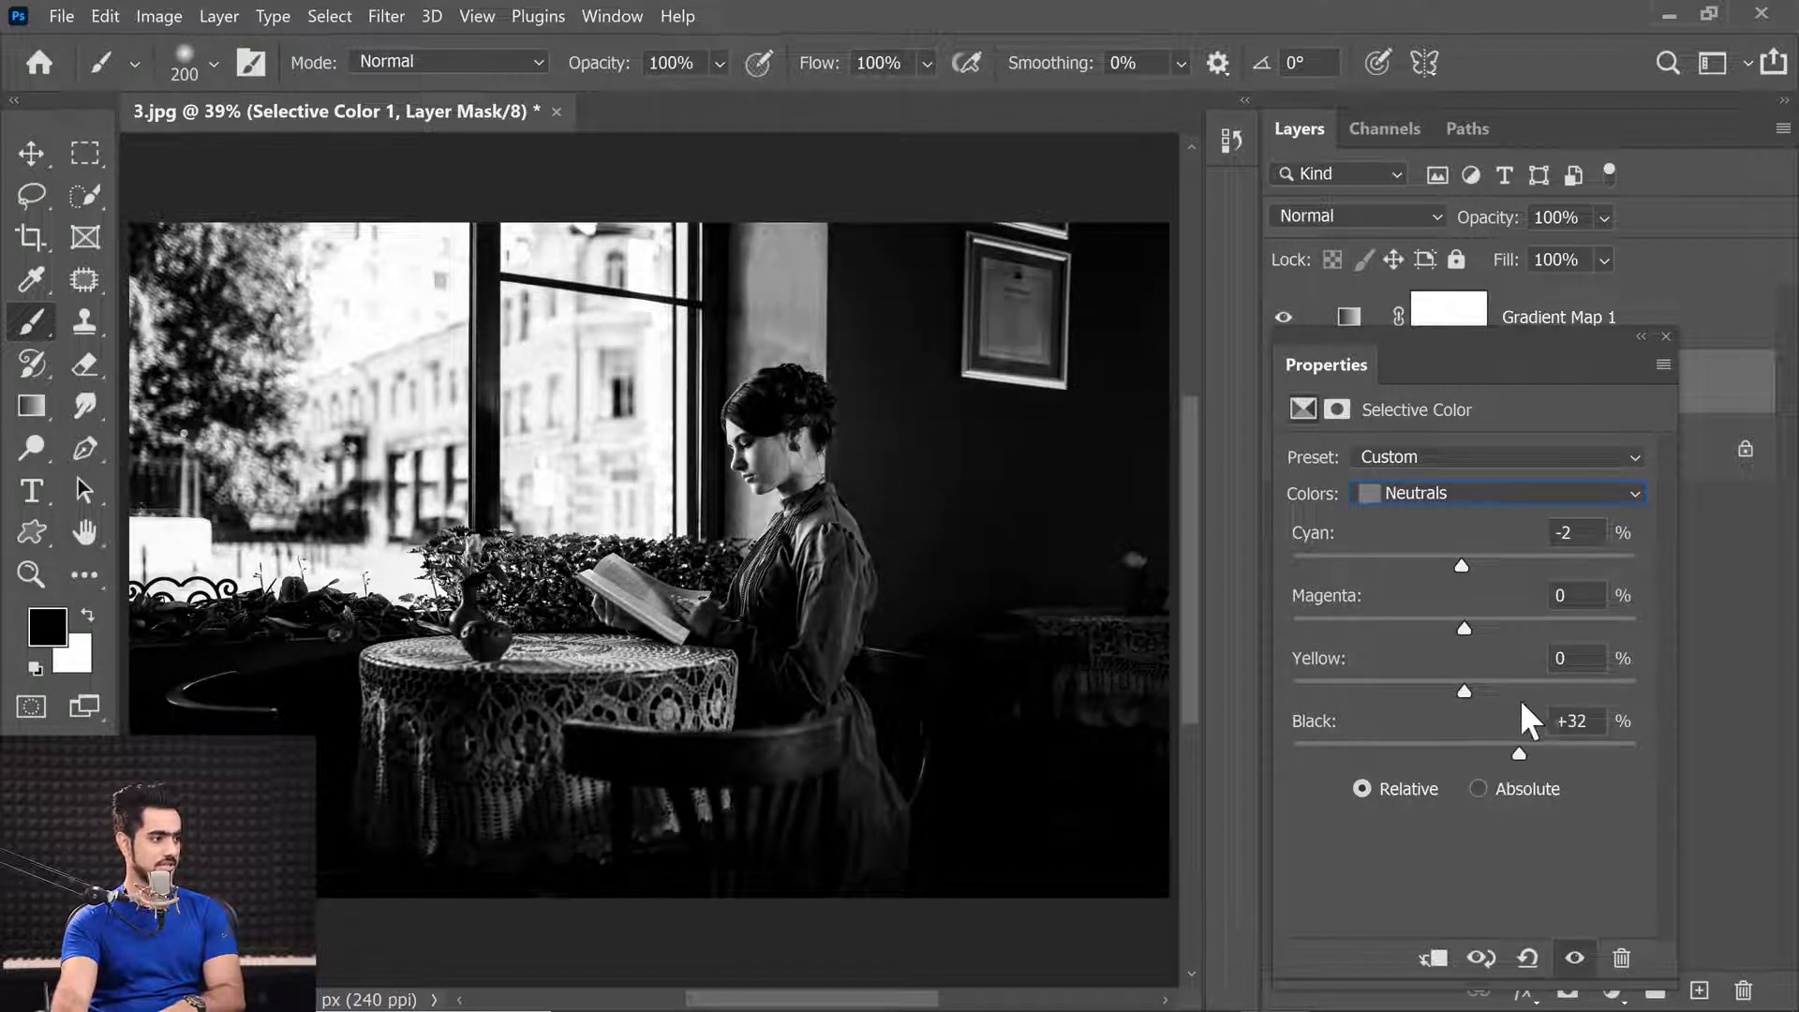
{"action": "left_click", "coordinate": [1447, 493]}
{"action": "left_click", "coordinate": [1450, 513]}
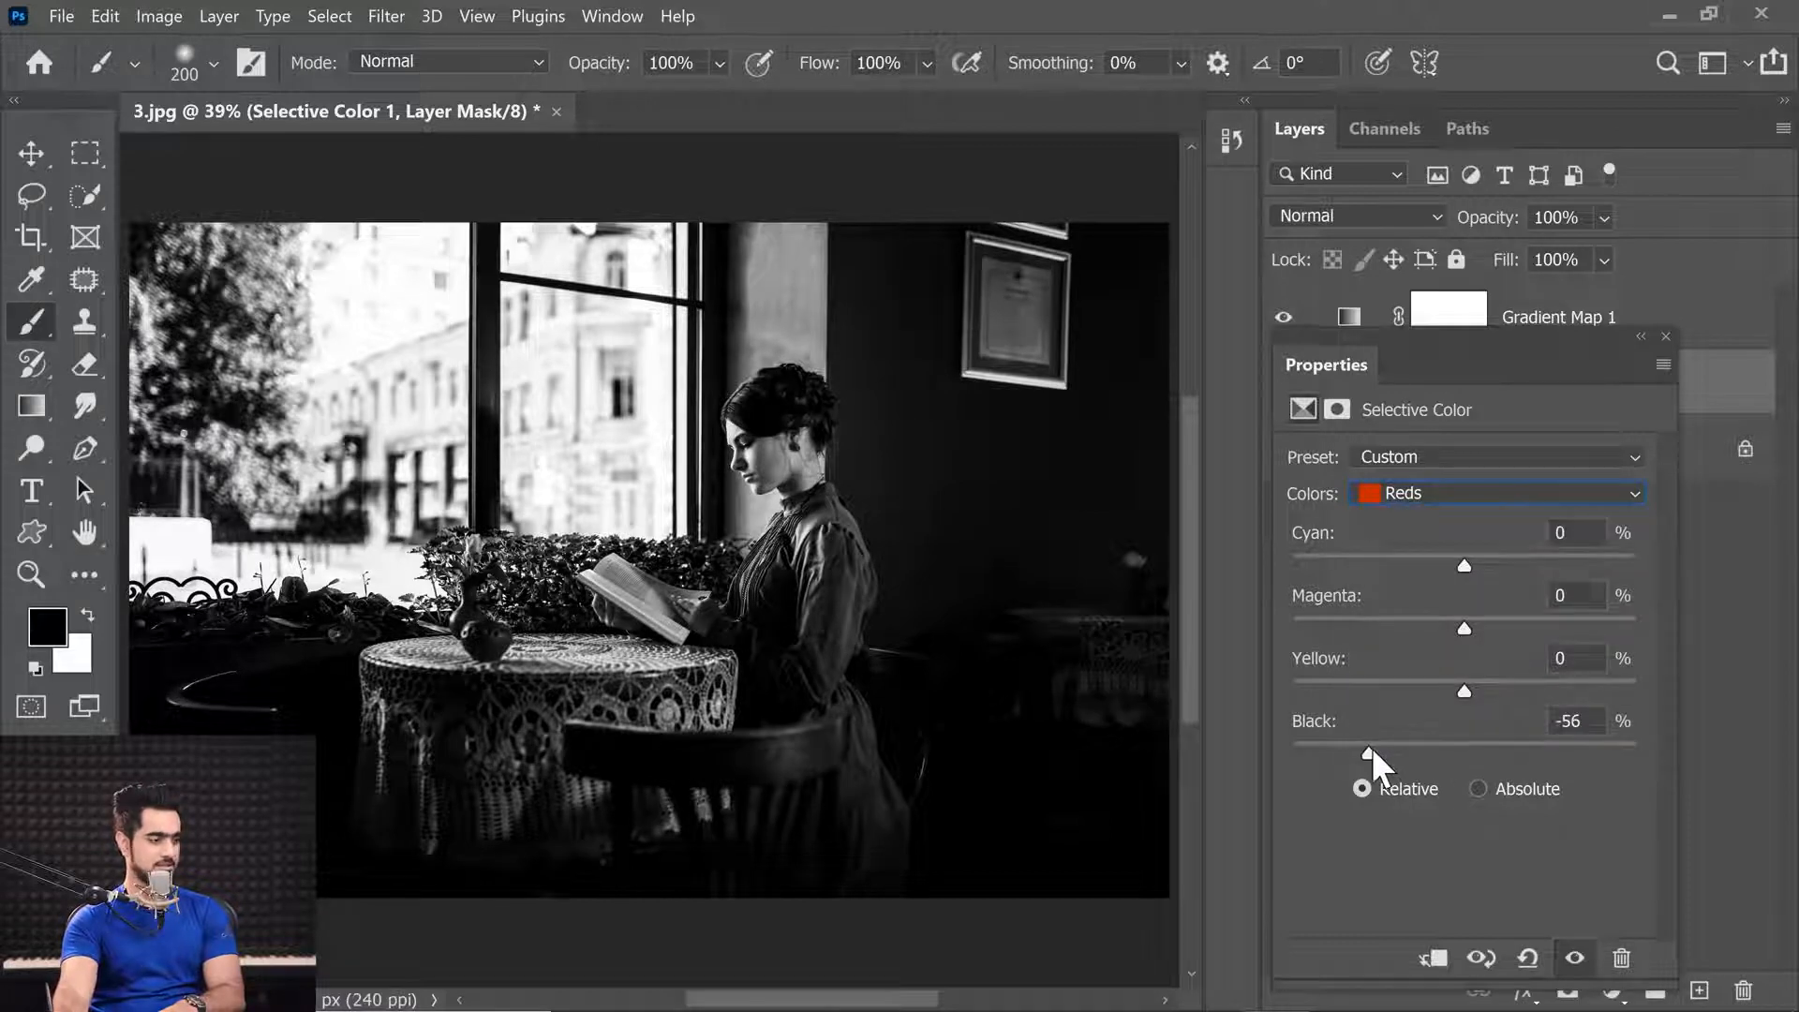
{"action": "mouse_move", "coordinate": [1372, 745]}
{"action": "left_mouse_down"}
{"action": "mouse_move", "coordinate": [1493, 744]}
{"action": "mouse_move", "coordinate": [1323, 744]}
{"action": "mouse_move", "coordinate": [1342, 745]}
{"action": "left_mouse_up"}
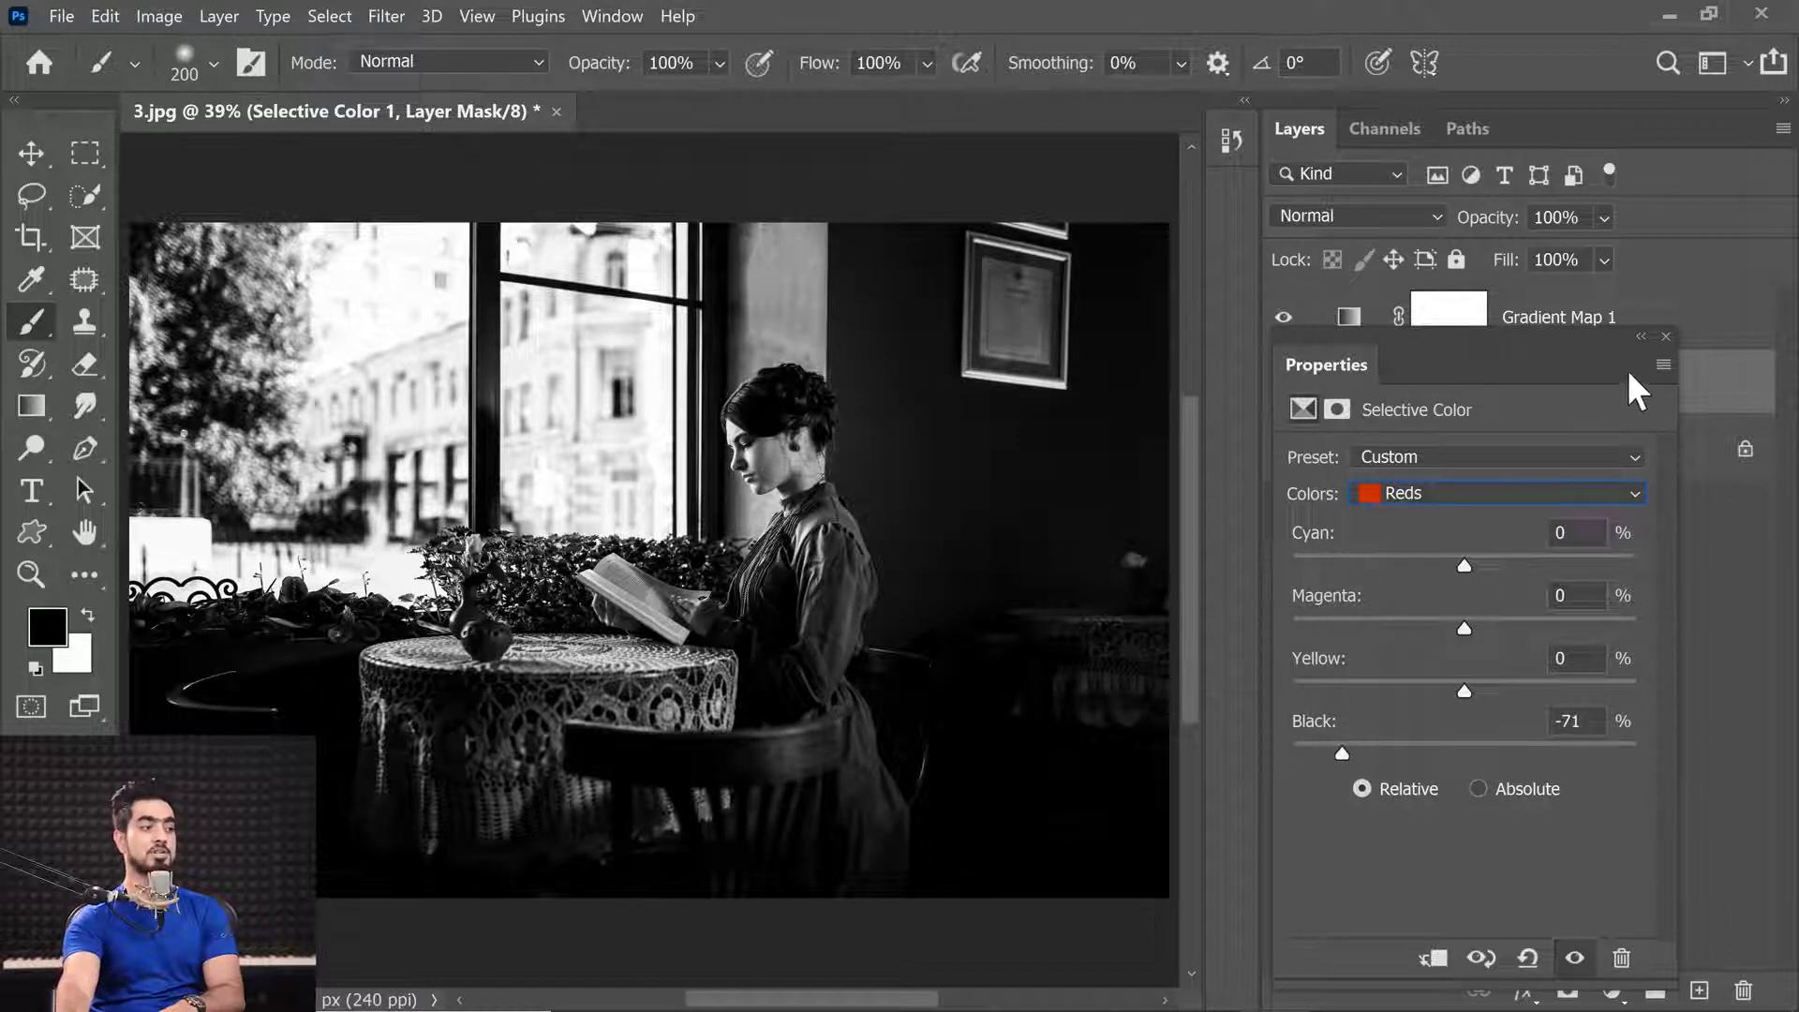
Step: Compare the image with and without the Selective Color 1 layer, leaving the layer visible
{"action": "left_click", "coordinate": [1666, 335]}
{"action": "left_click", "coordinate": [1281, 386]}
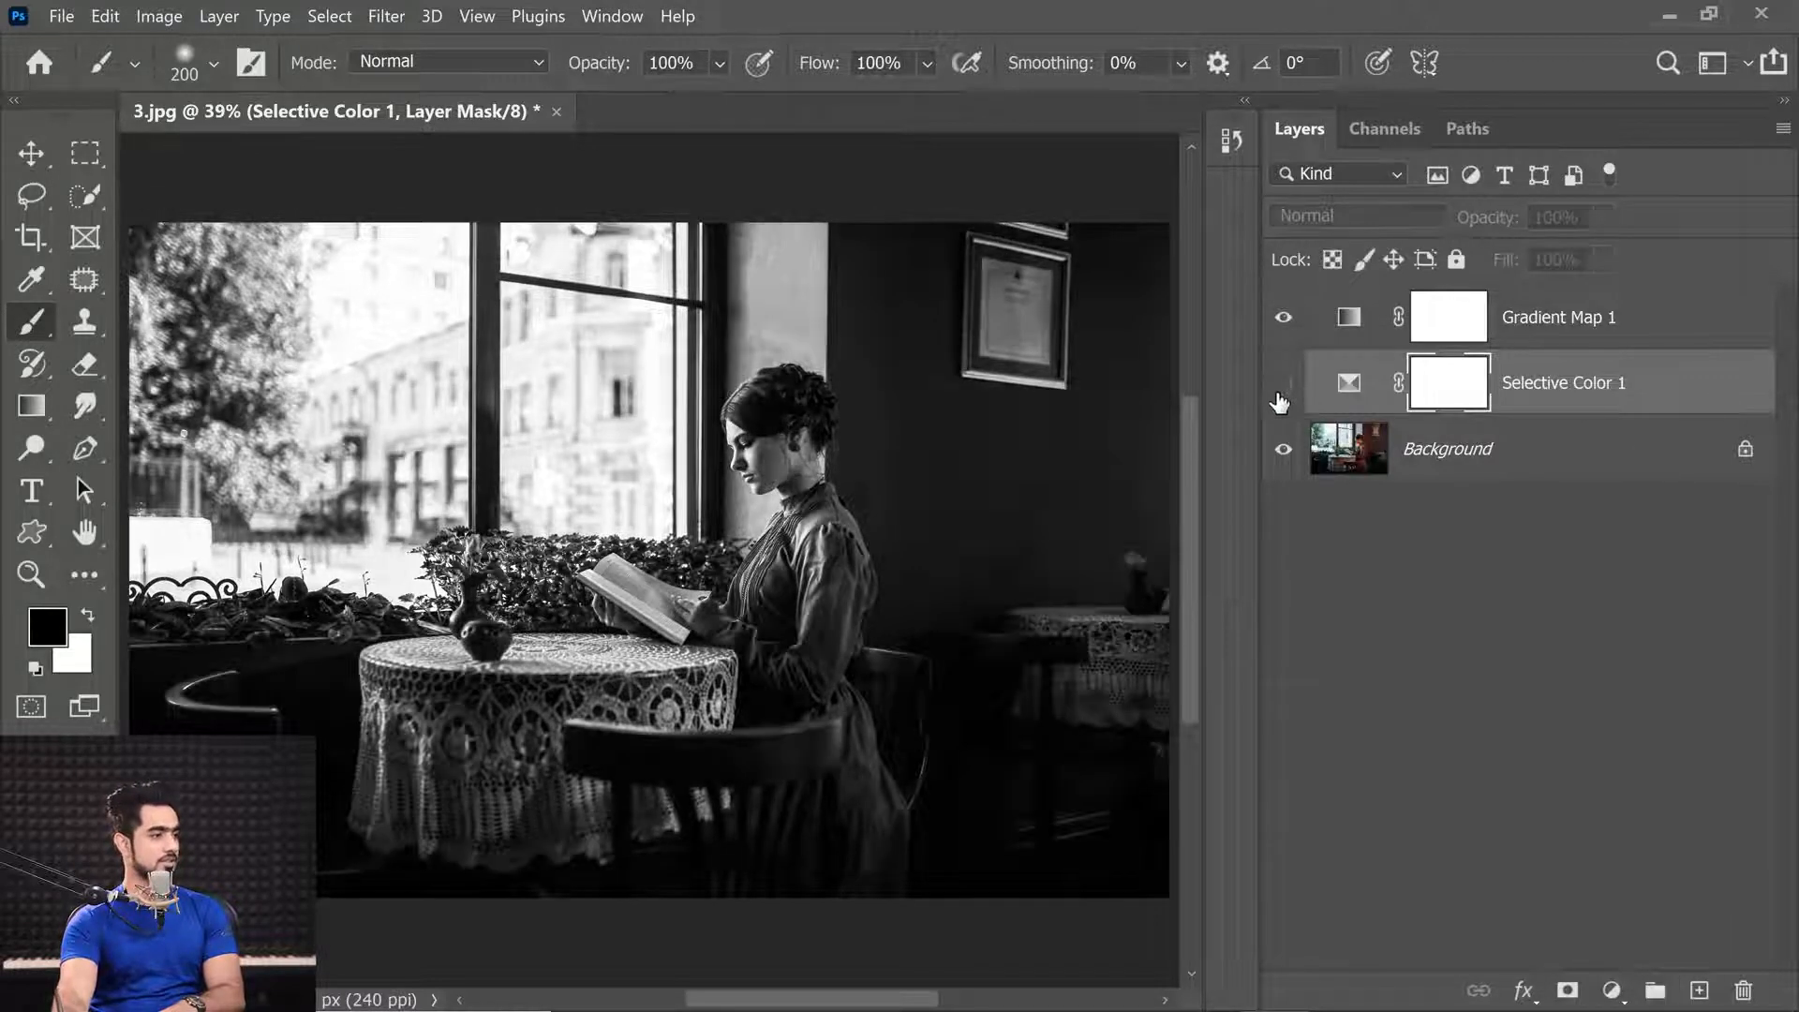
{"action": "left_click", "coordinate": [456, 414]}
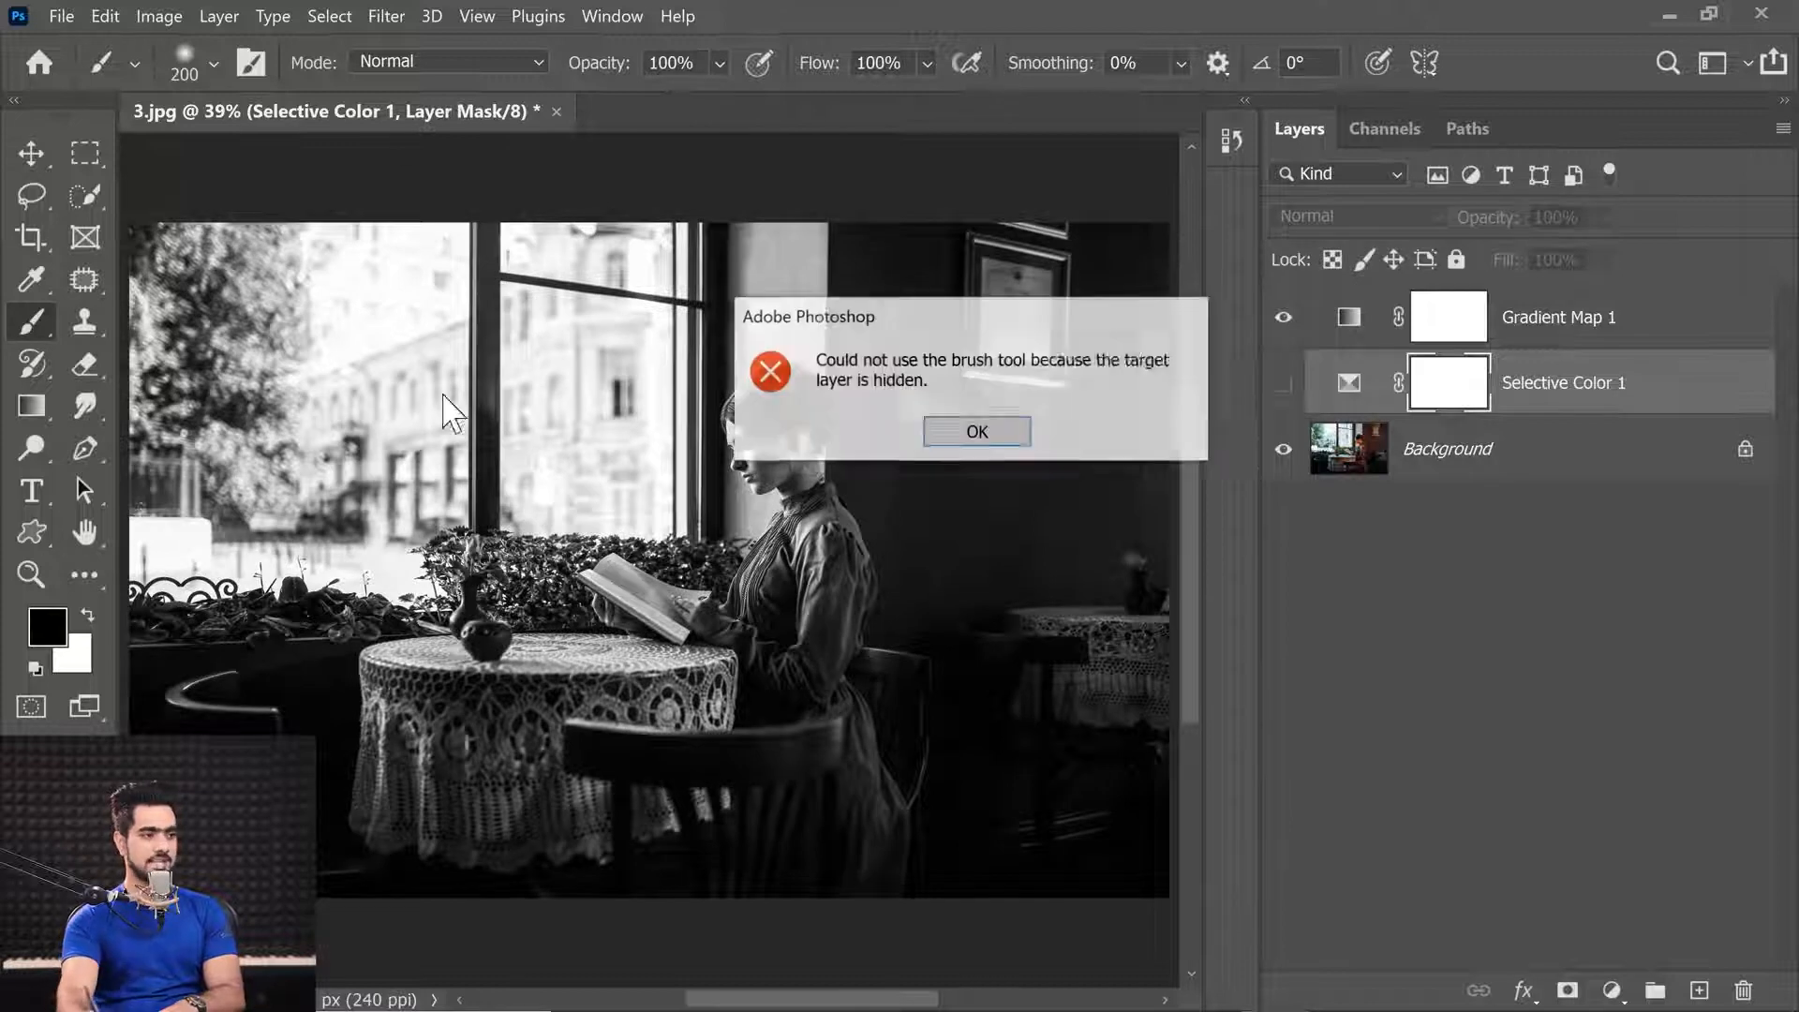
{"action": "left_click", "coordinate": [1003, 445]}
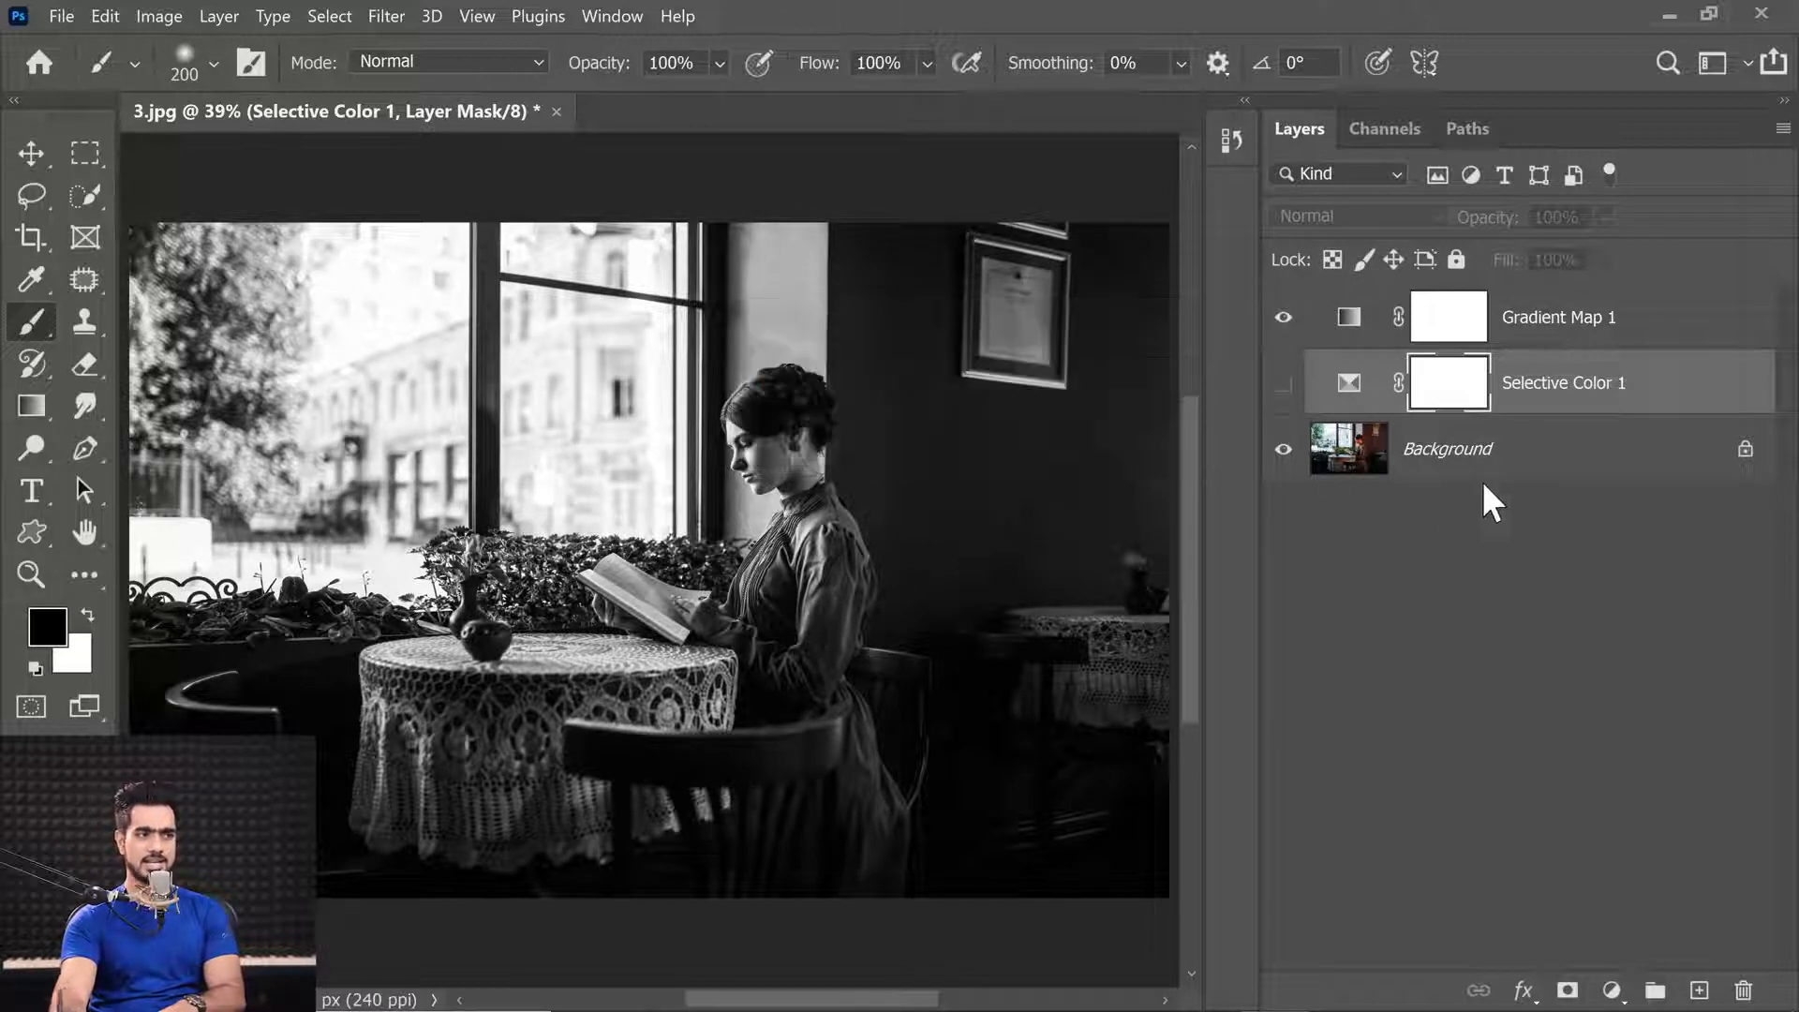
{"action": "left_click", "coordinate": [1282, 382]}
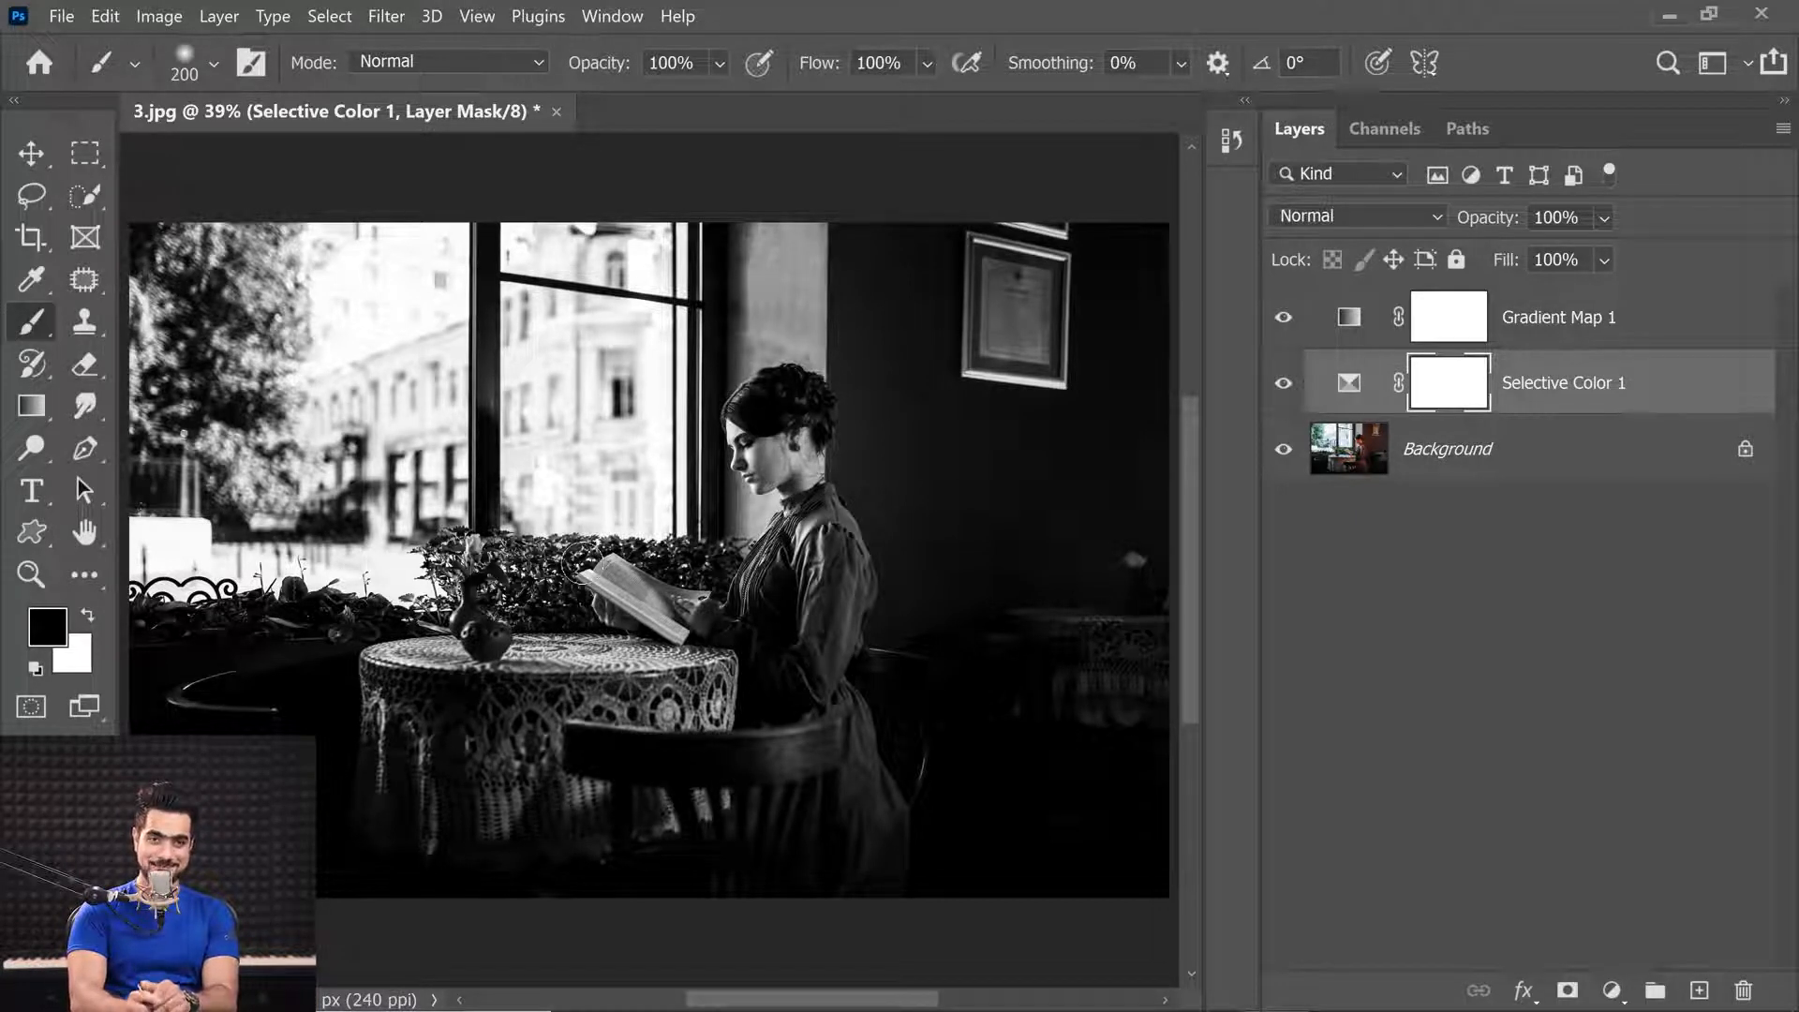
Step: Open 4.jpg from the Samples folder as a separate Photoshop document
{"action": "left_click", "coordinate": [793, 988]}
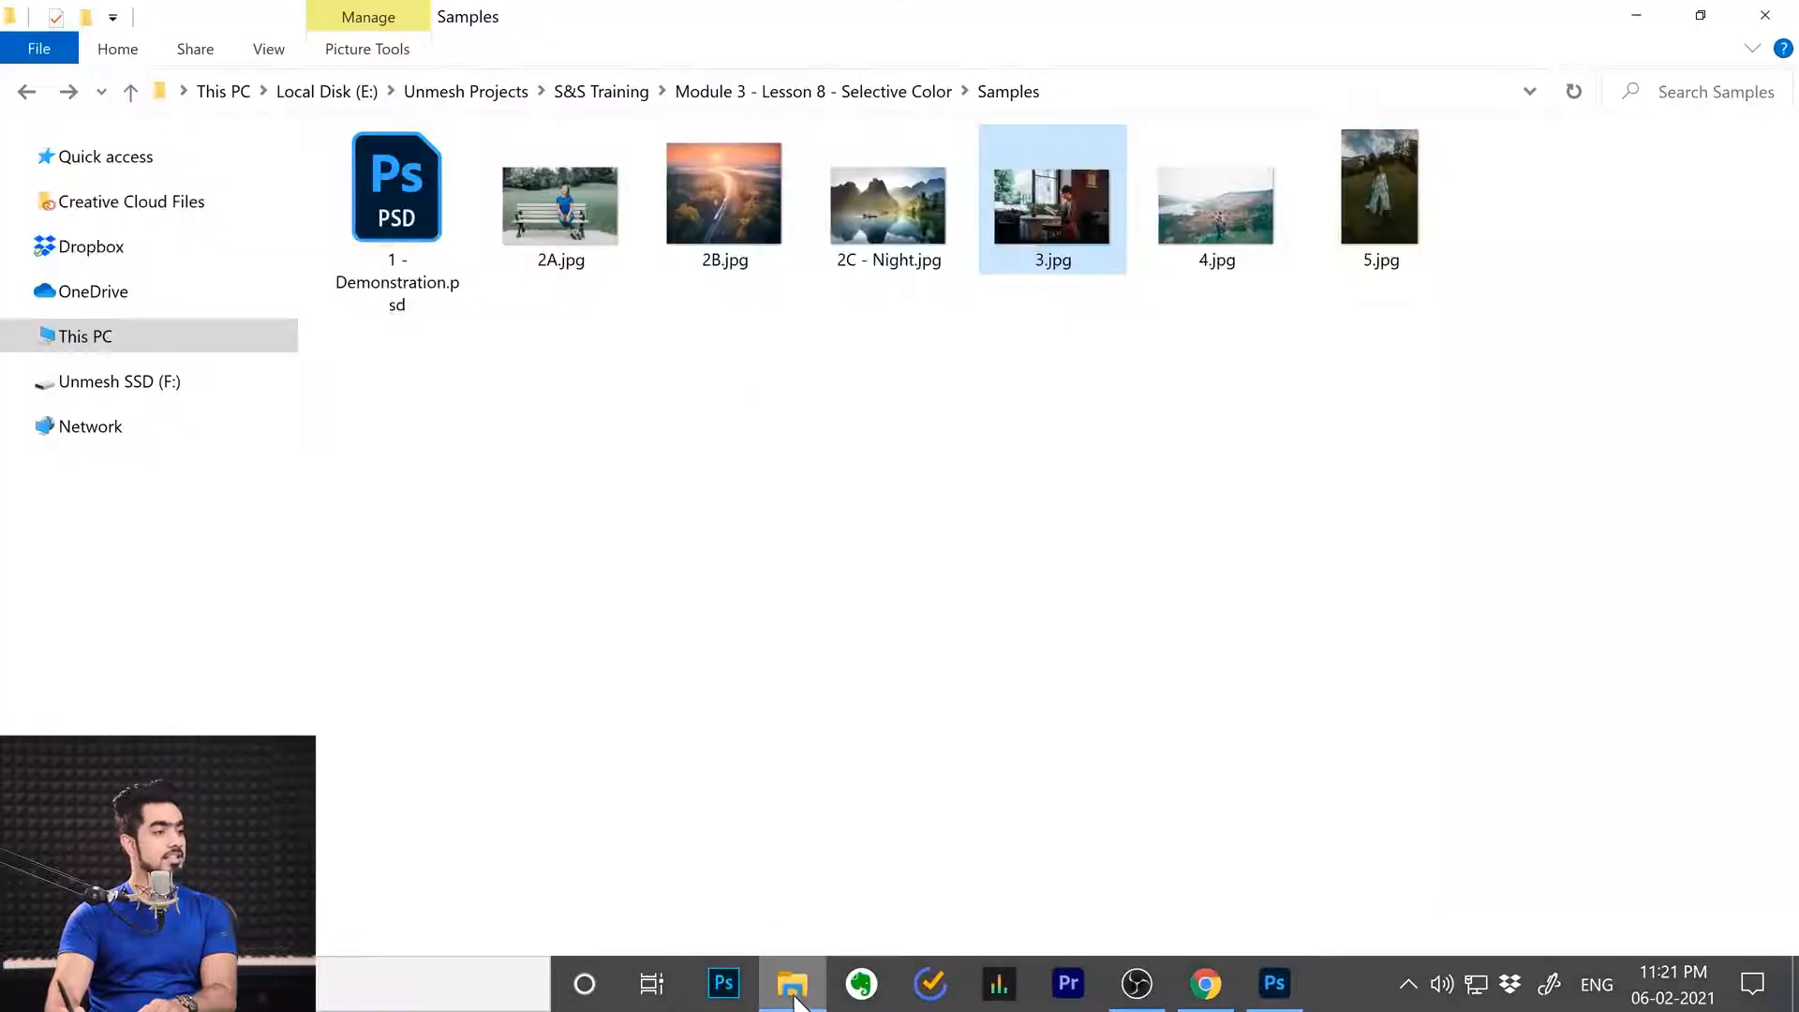
{"action": "left_click", "coordinate": [943, 727]}
{"action": "left_click", "coordinate": [1229, 236]}
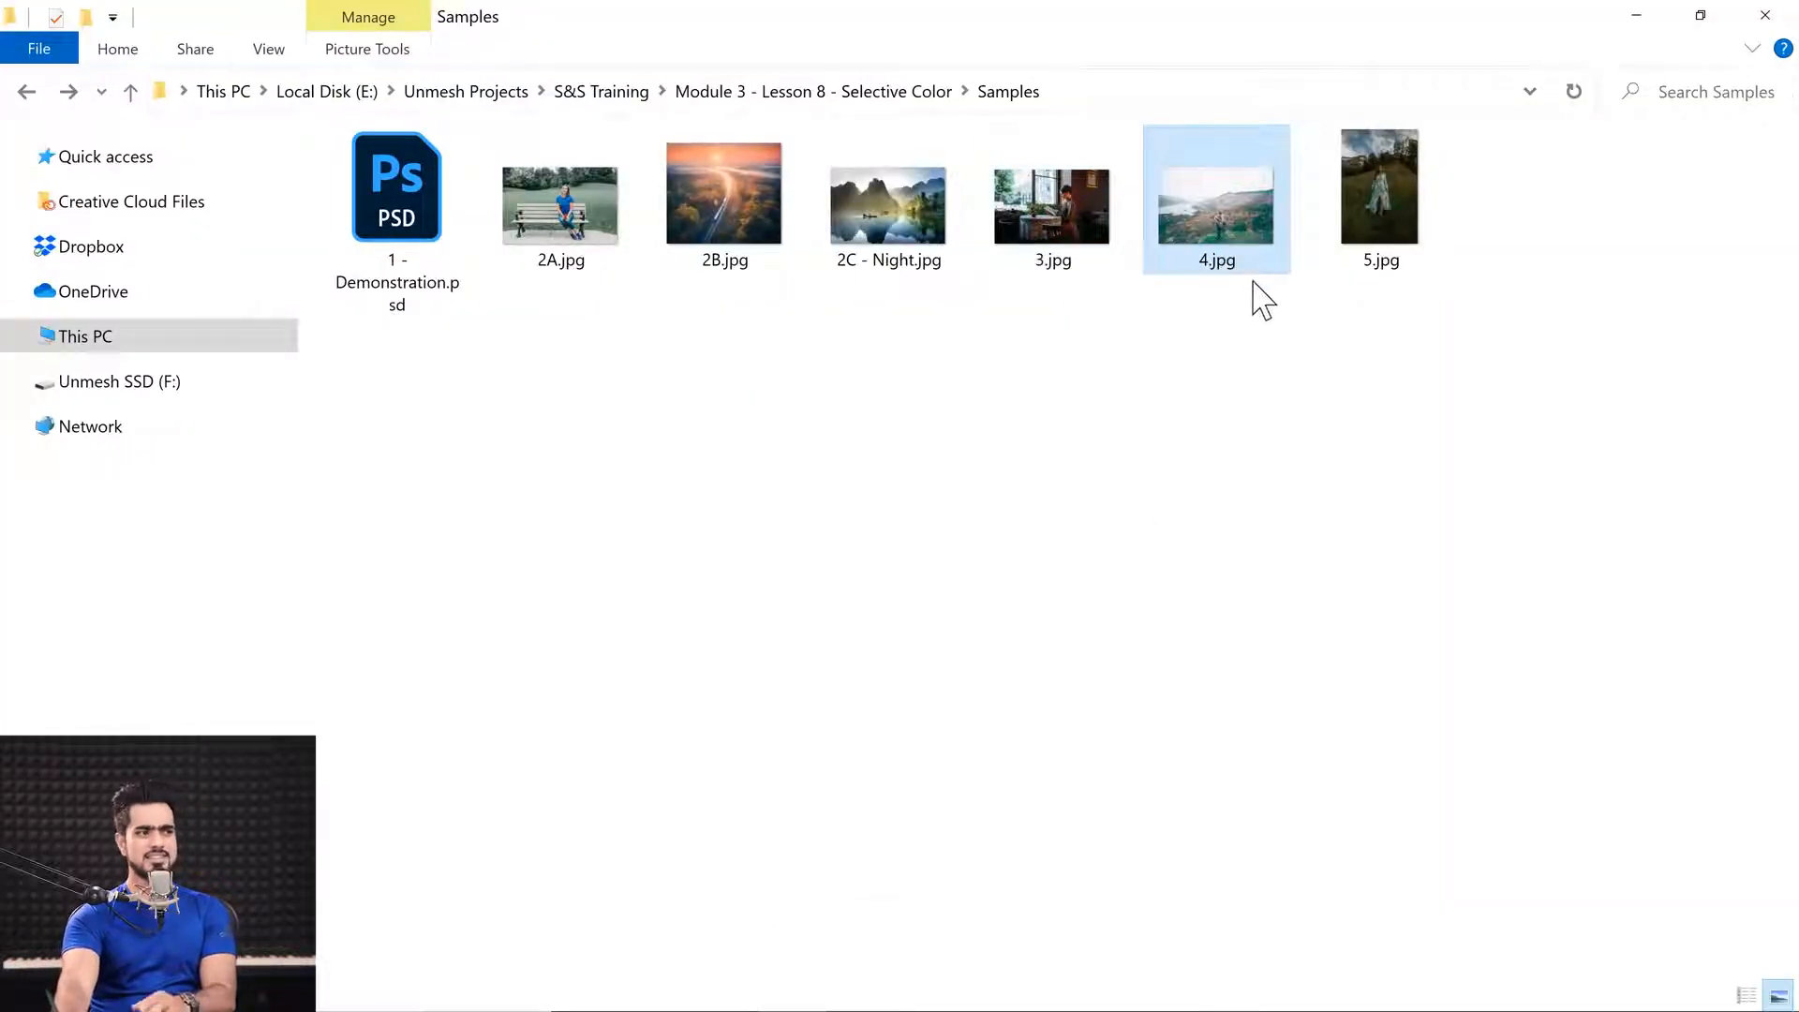
{"action": "left_click_drag", "start_coordinate": [1285, 224], "coordinate": [847, 120]}
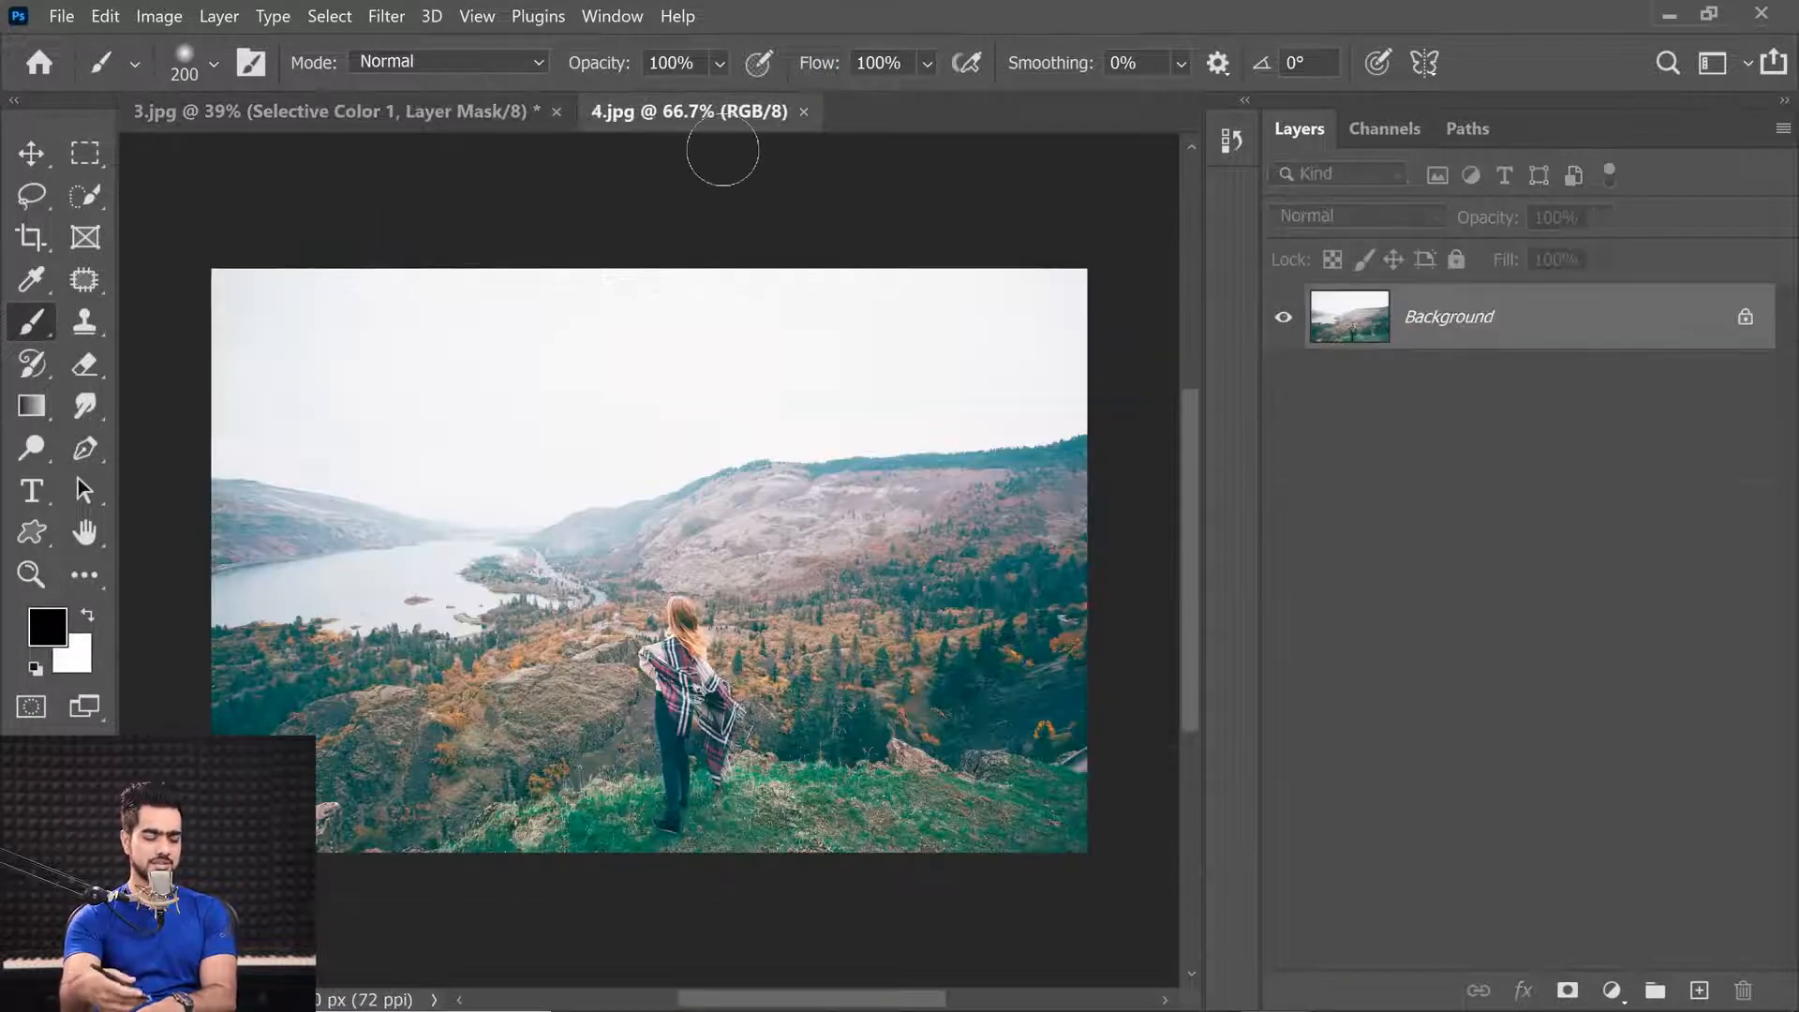
{"action": "scroll", "coordinate": [723, 150], "scroll_direction": "up", "scroll_amount": 3}
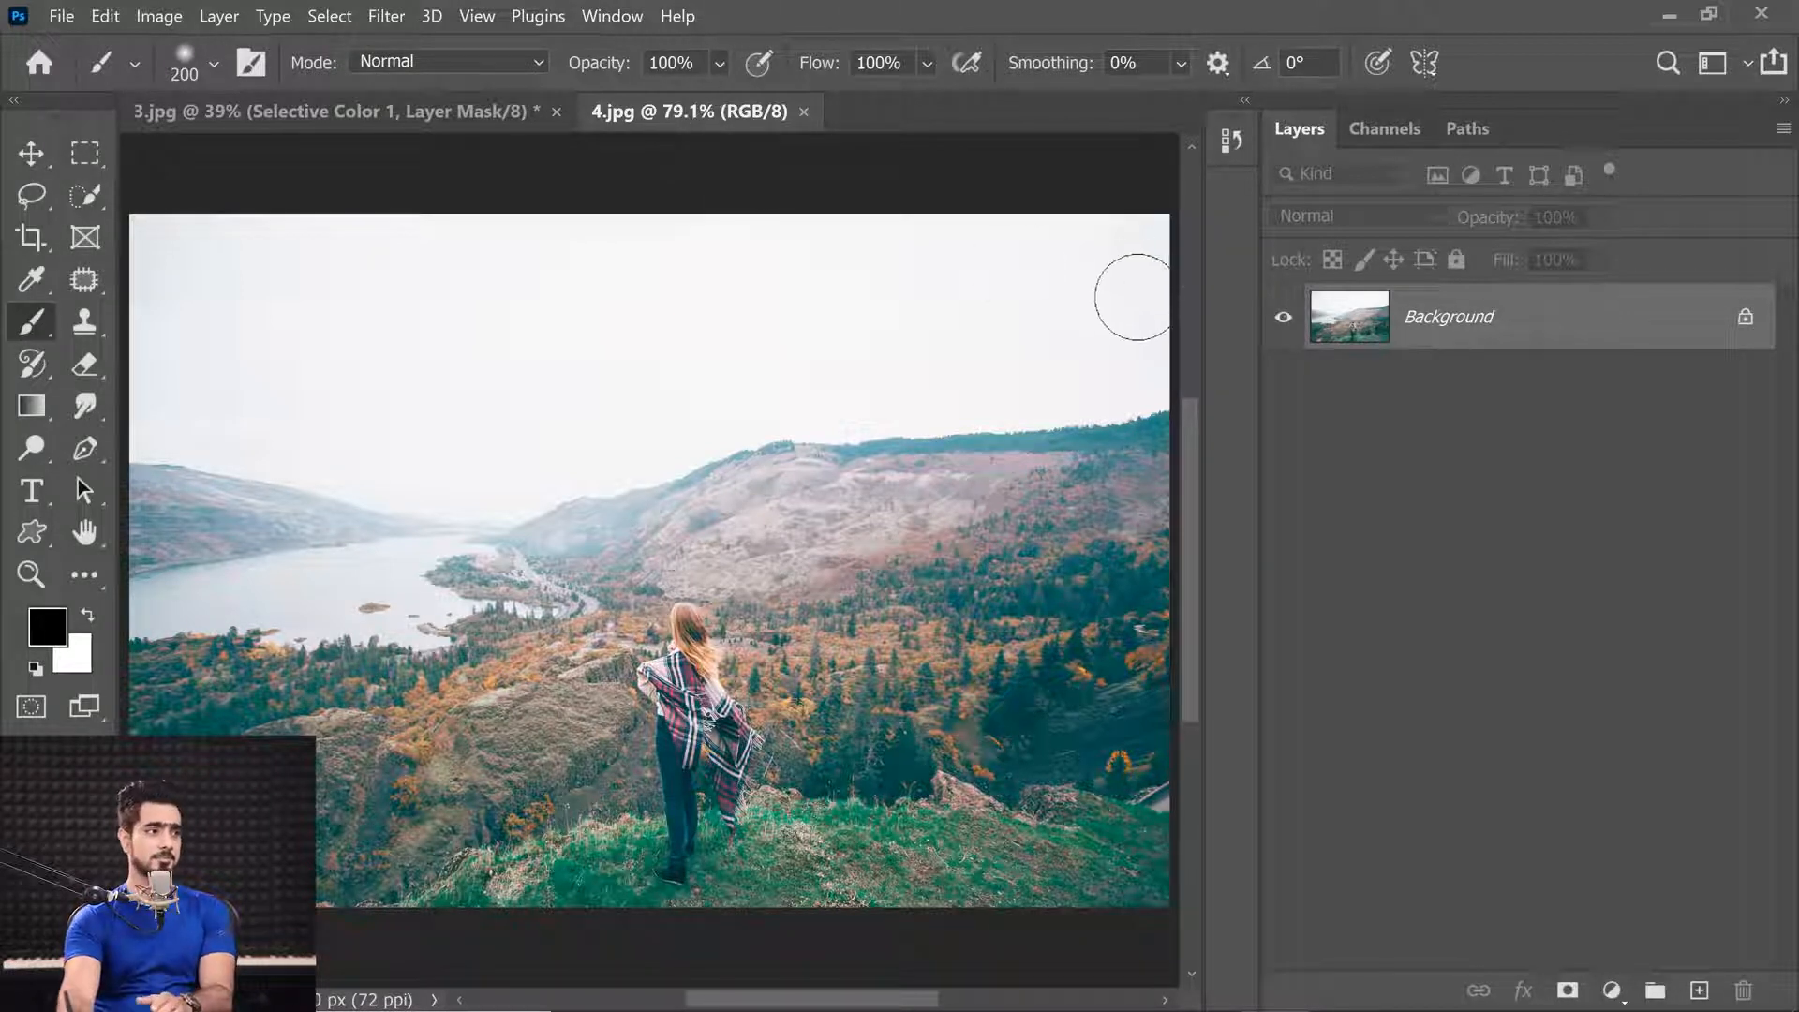
Step: Run the Saturation Mask action from the Color set on 4.jpg
{"action": "left_click", "coordinate": [1230, 140]}
{"action": "left_click", "coordinate": [1228, 145]}
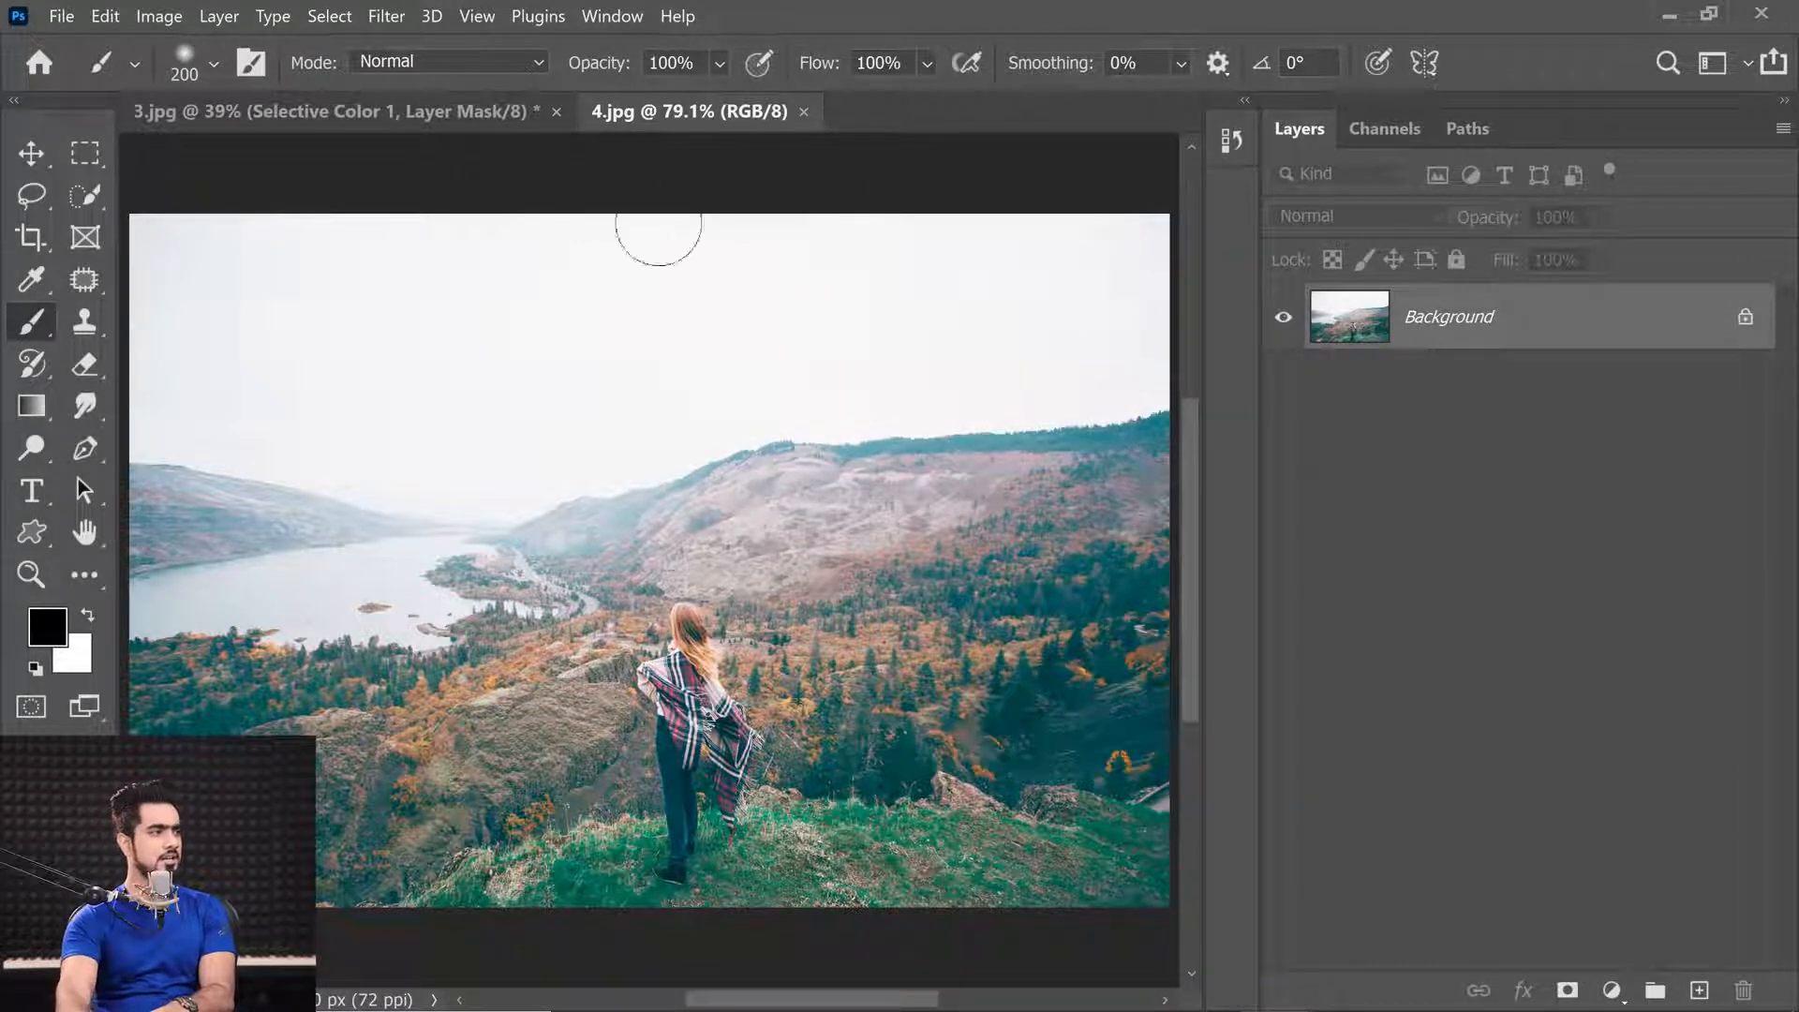
{"action": "left_click", "coordinate": [612, 16]}
{"action": "left_click", "coordinate": [742, 182]}
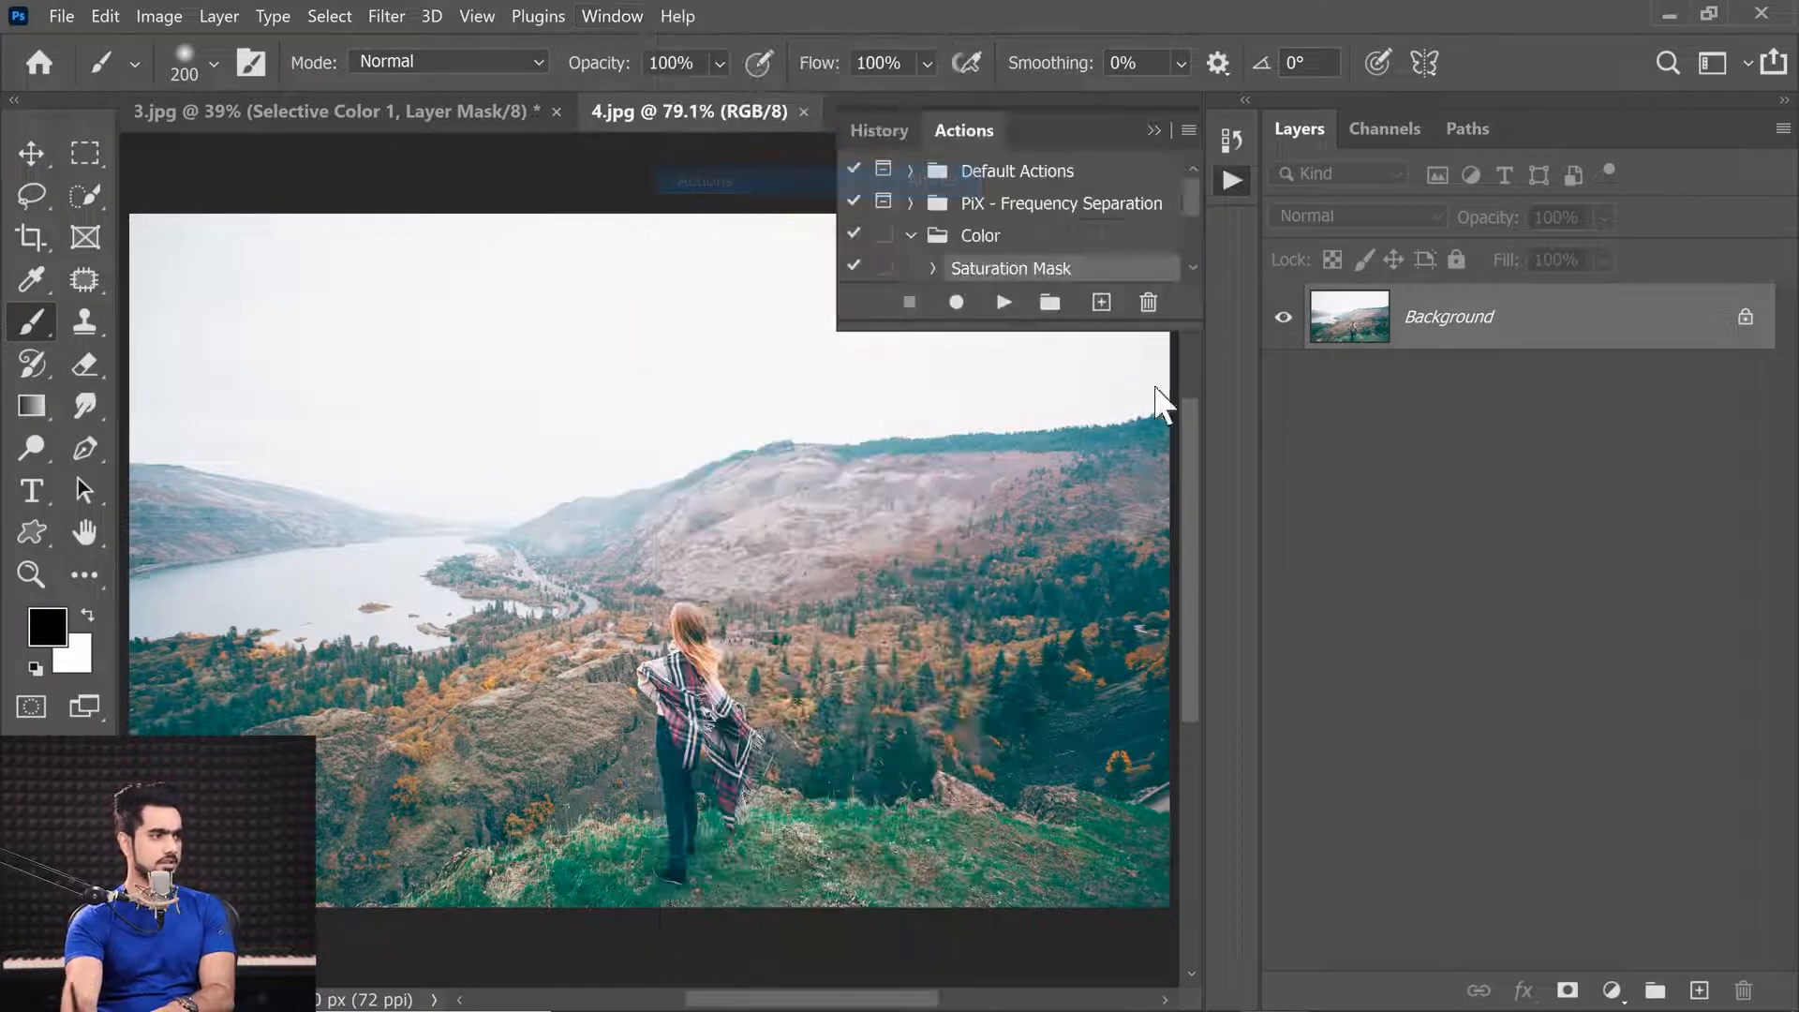
{"action": "left_click_drag", "start_coordinate": [1068, 323], "coordinate": [1080, 609]}
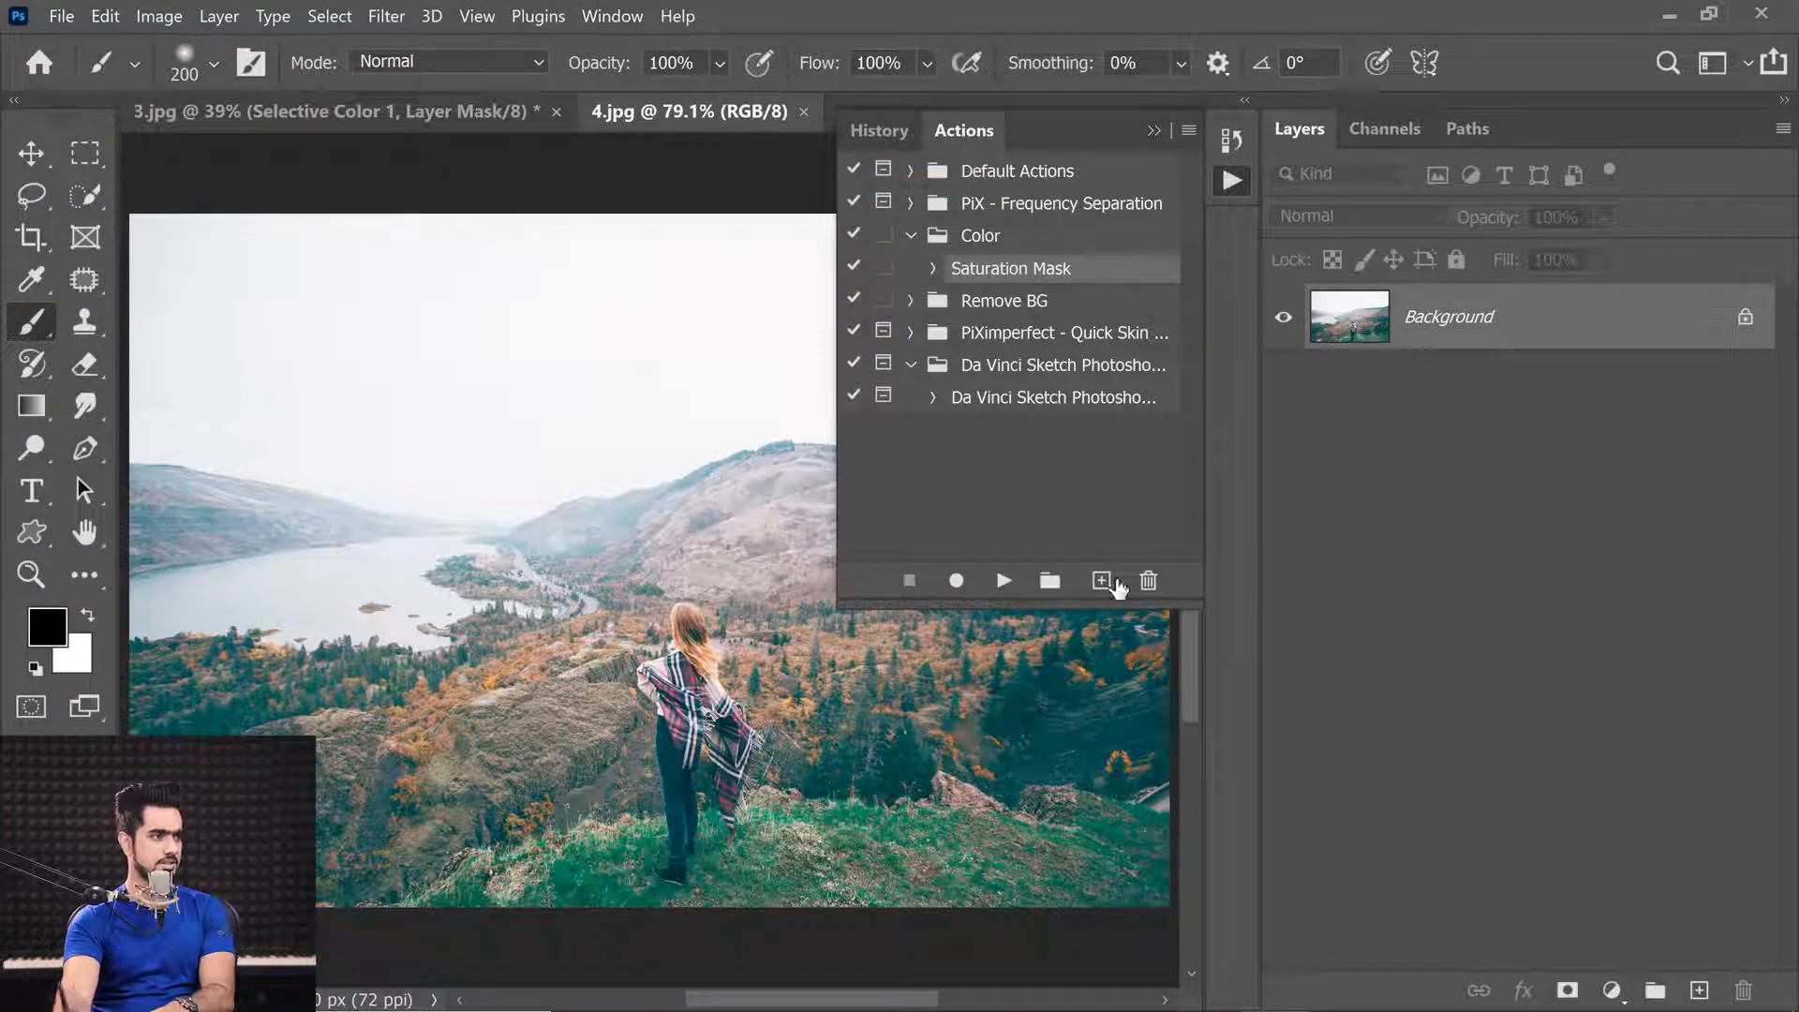
{"action": "left_click", "coordinate": [911, 364]}
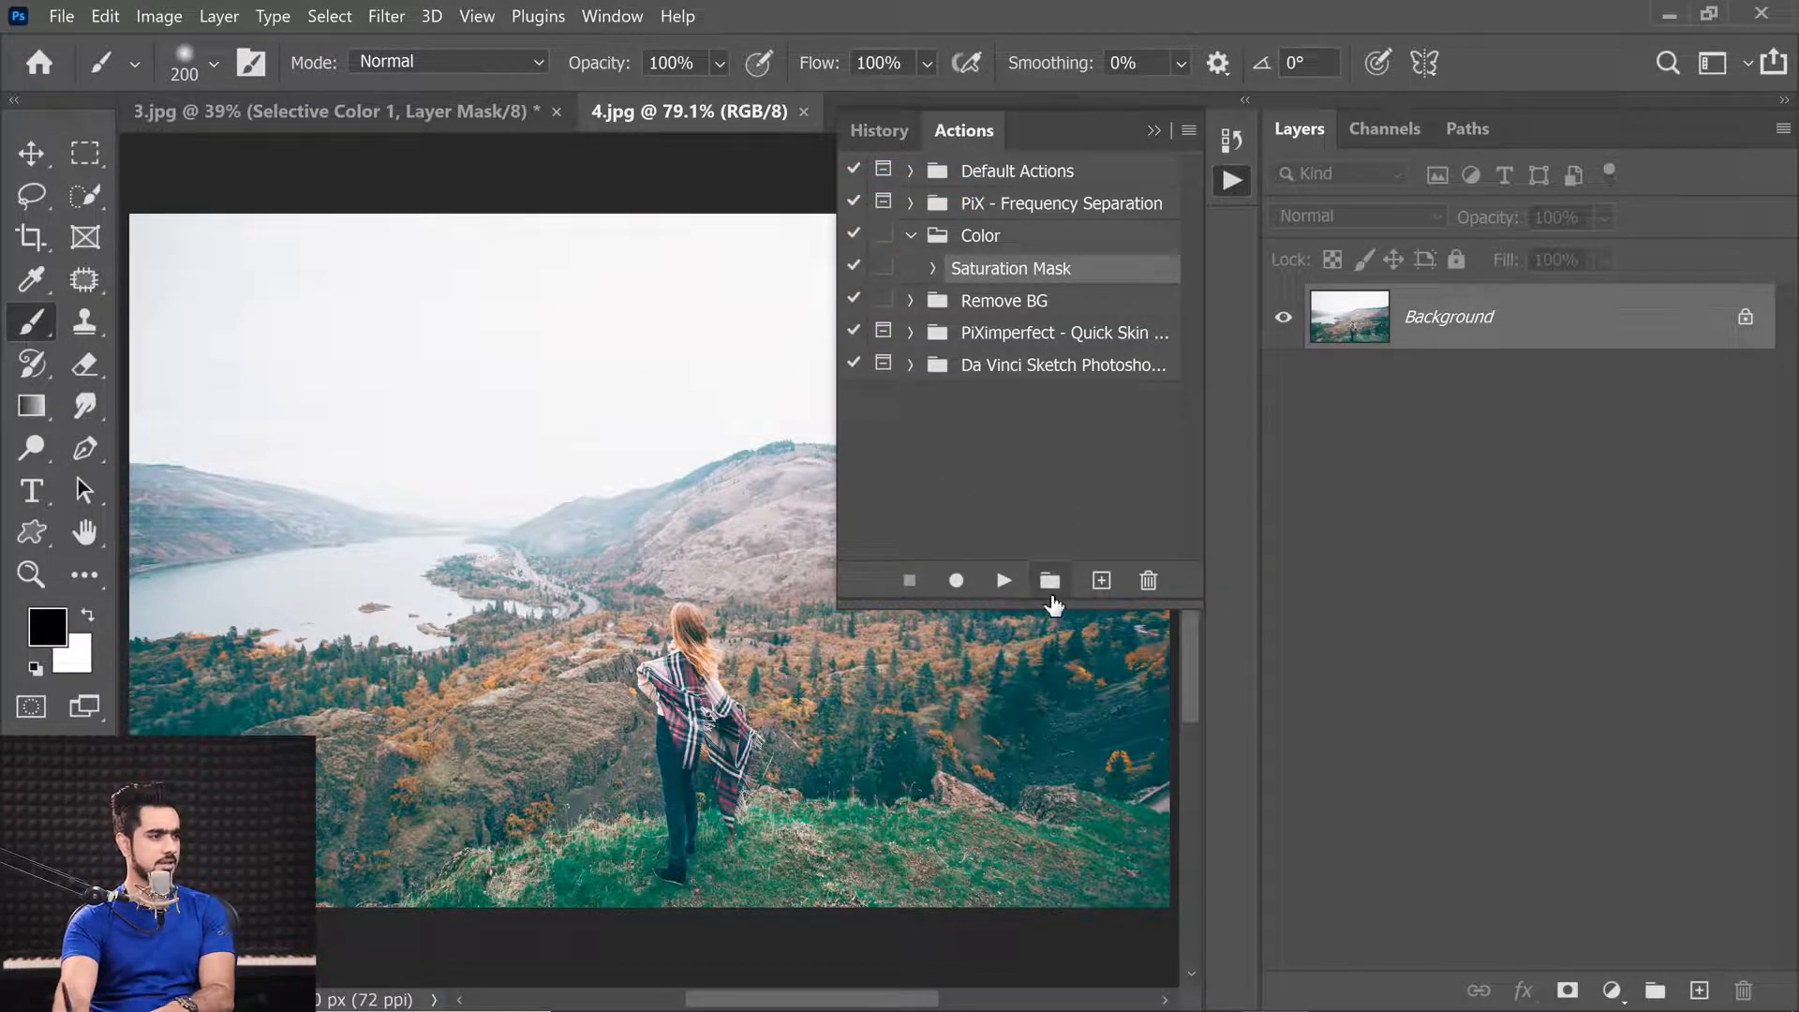
{"action": "left_click", "coordinate": [1003, 581]}
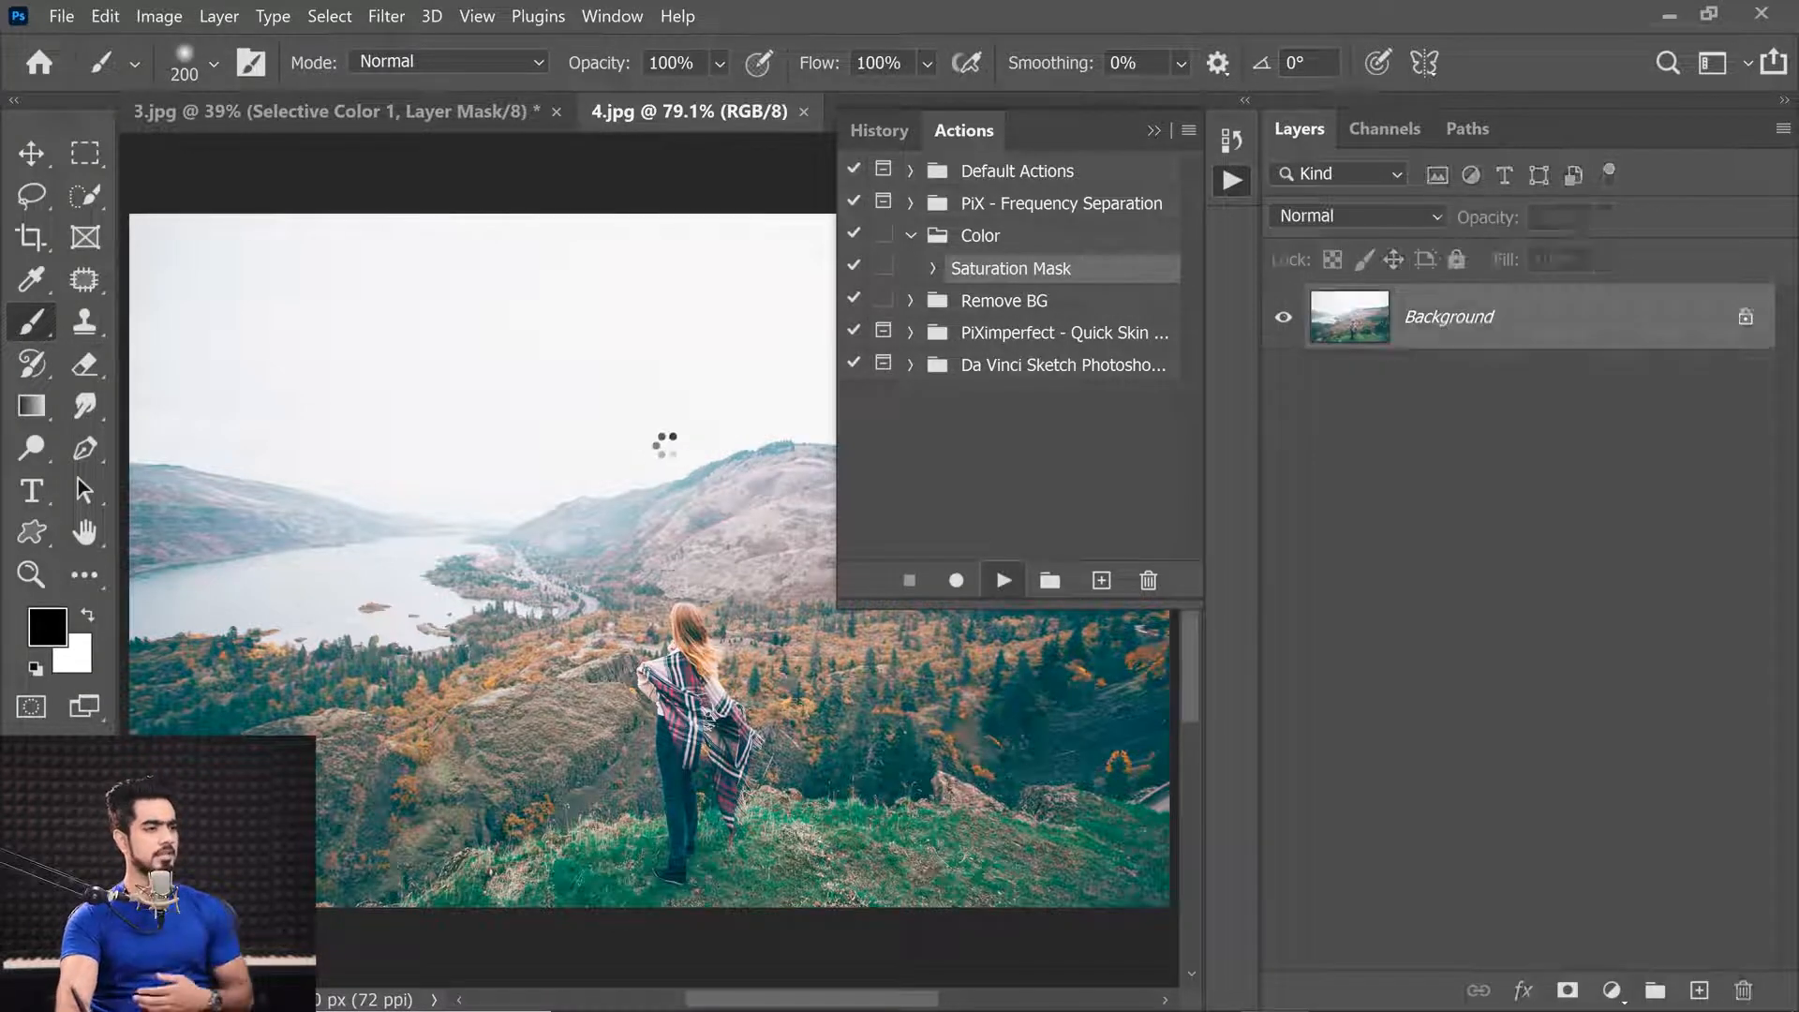
{"action": "left_click", "coordinate": [1155, 130]}
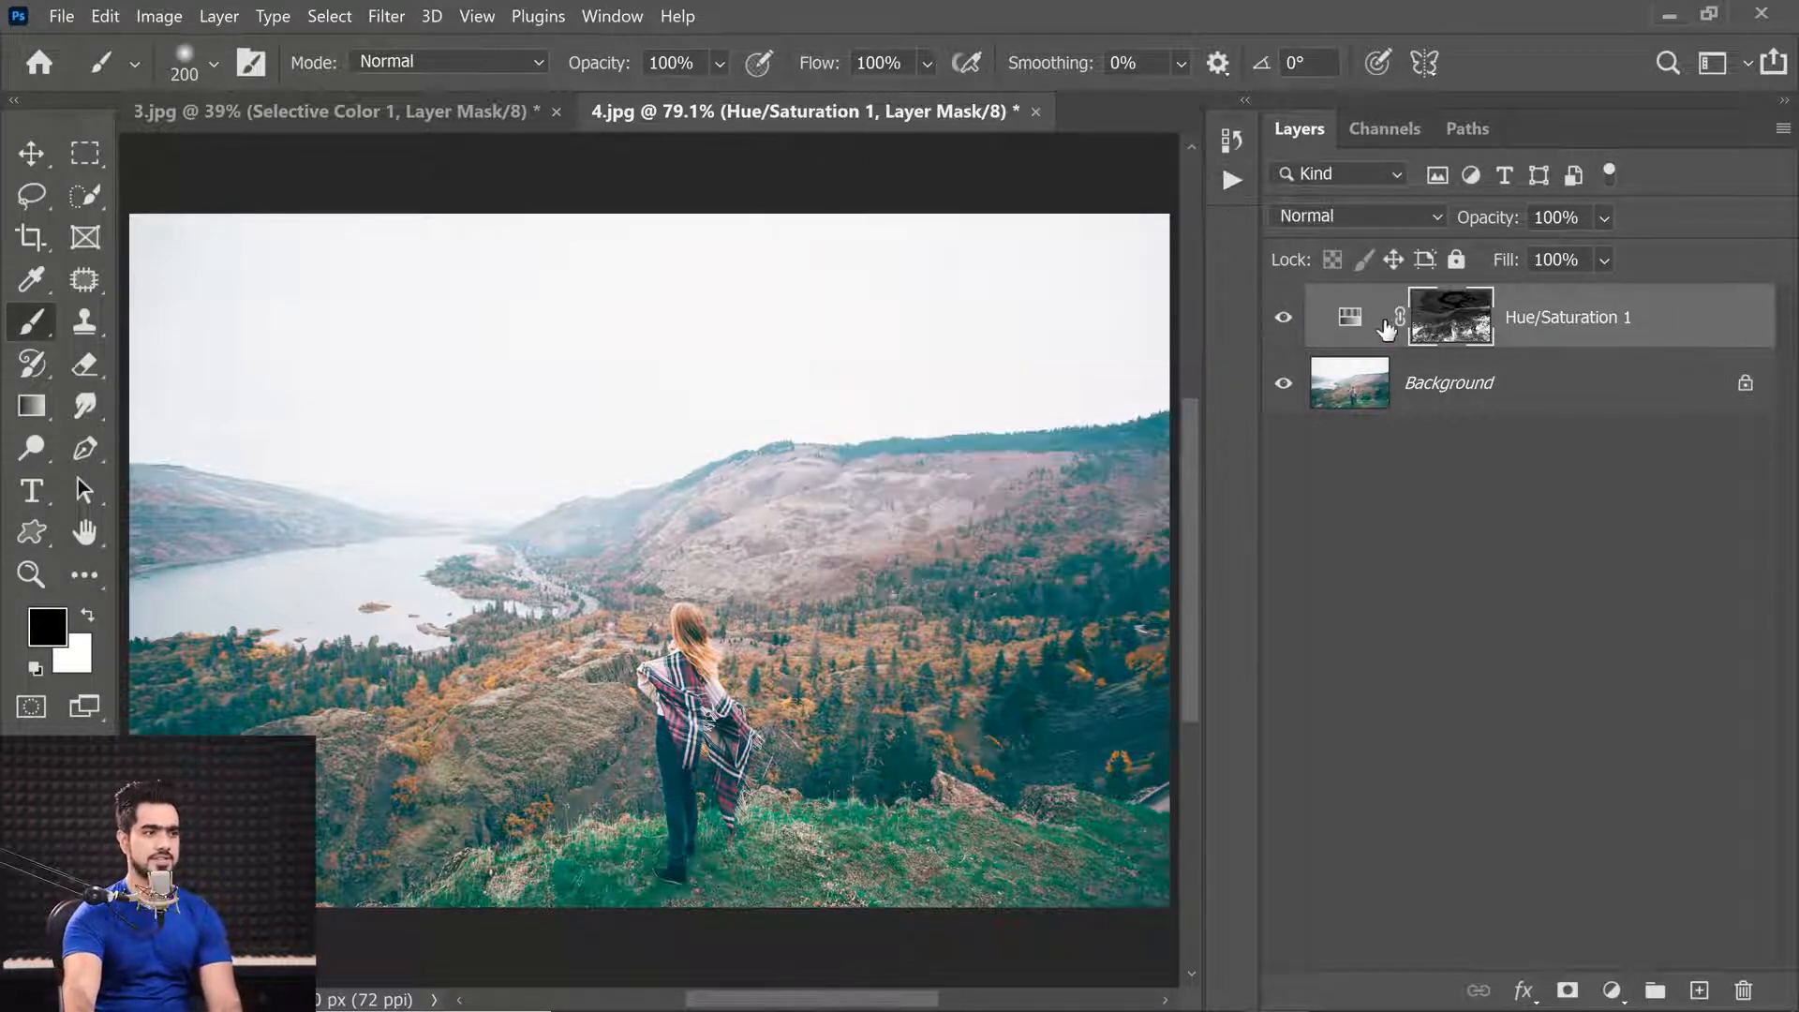
Step: Try Saturation +100 and +17 on the Hue/Saturation 1 layer, and delete that layer
{"action": "double_click", "coordinate": [1349, 317]}
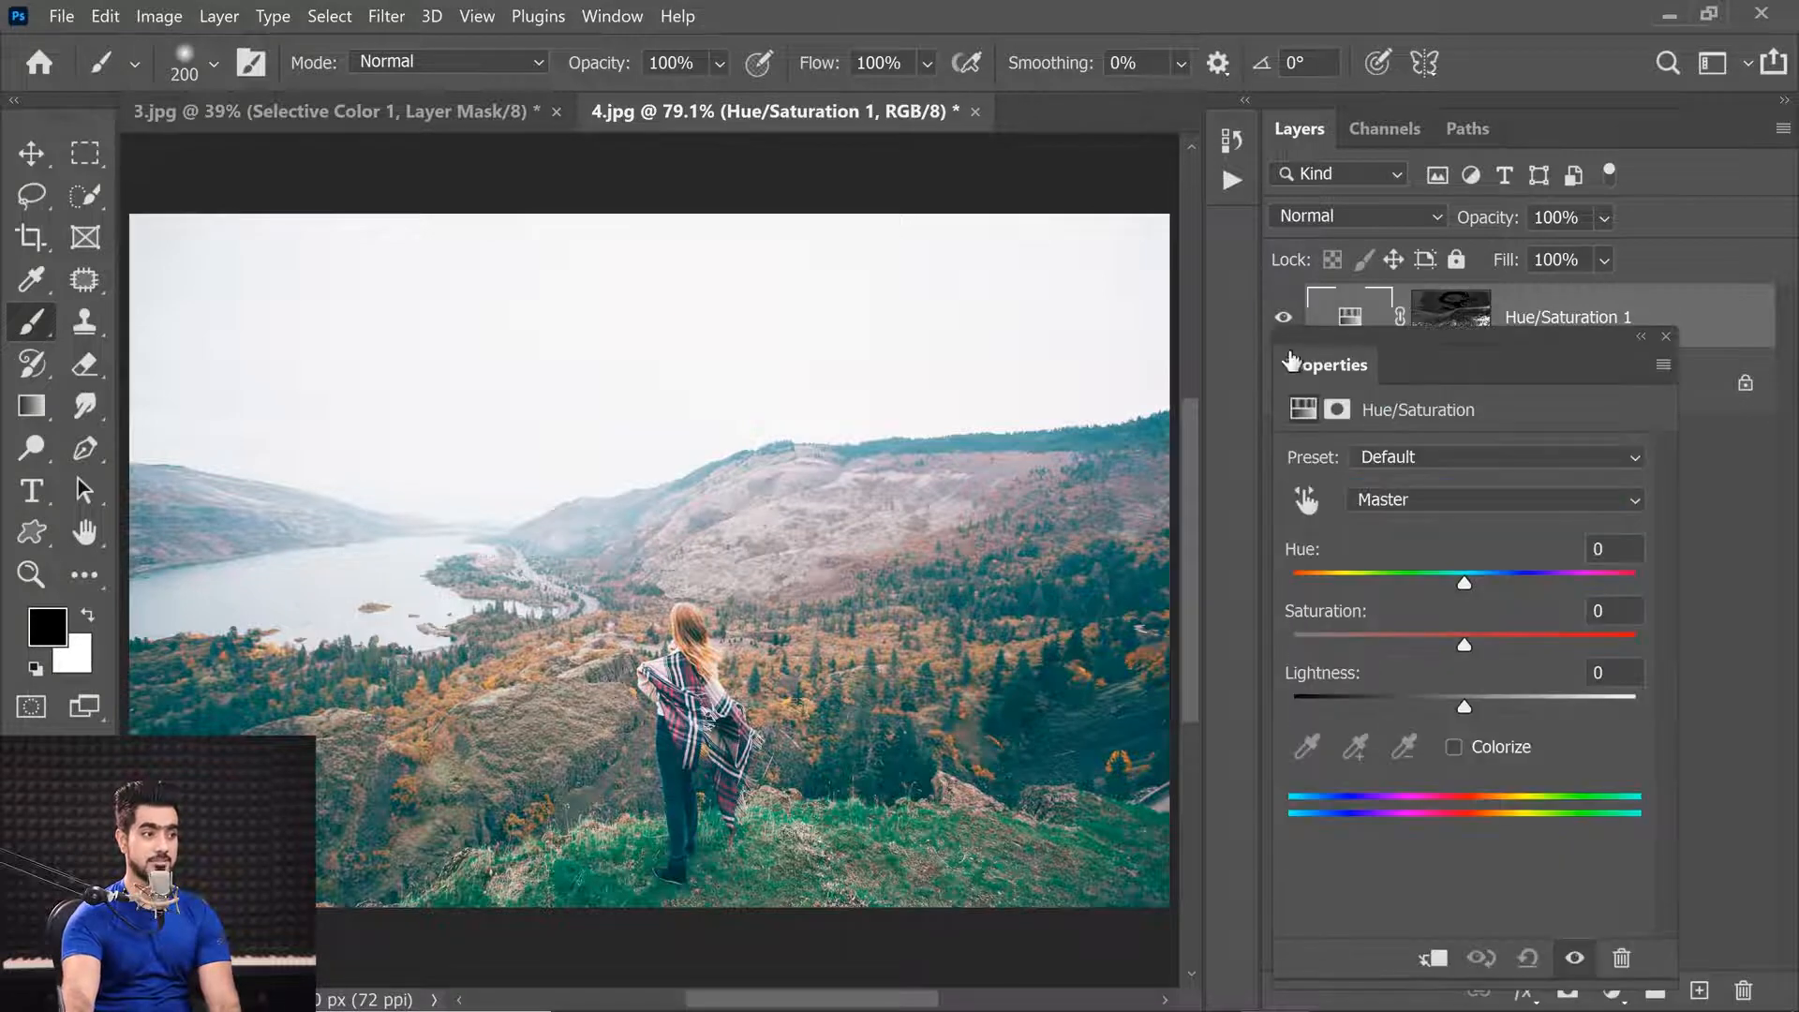
{"action": "left_click_drag", "start_coordinate": [1463, 644], "coordinate": [1521, 653]}
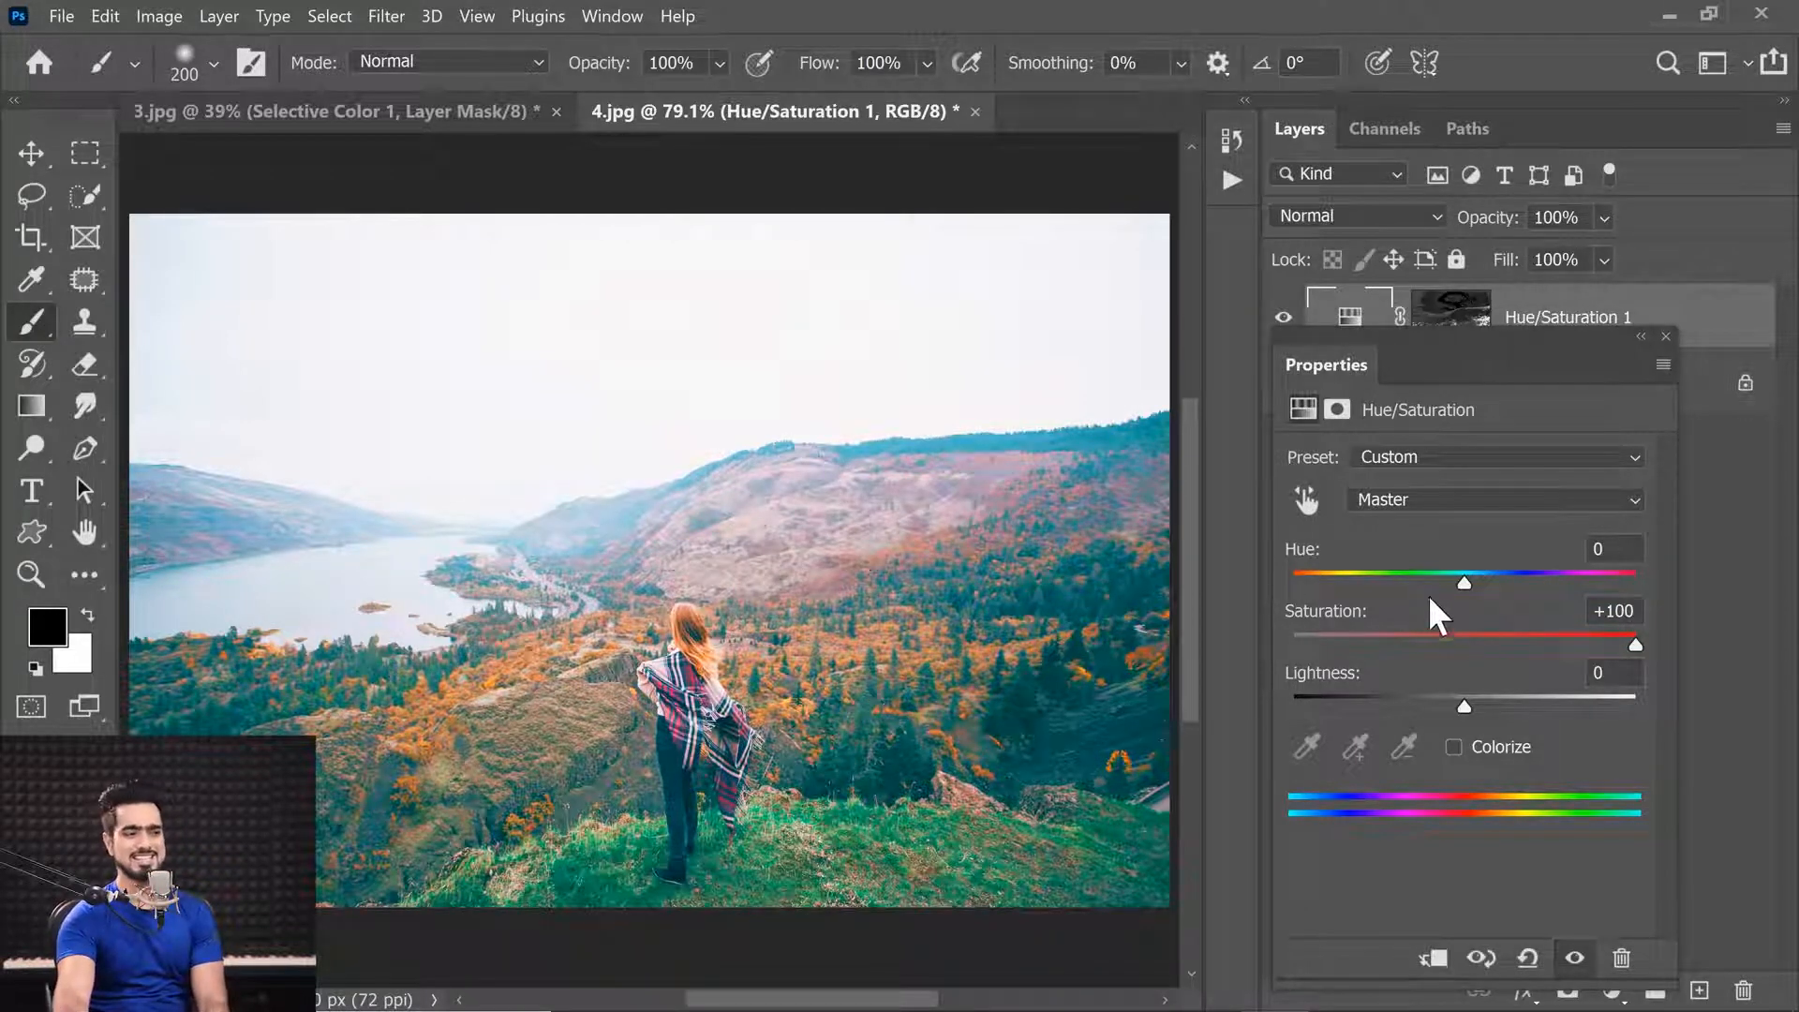
{"action": "mouse_move", "coordinate": [1464, 644]}
{"action": "left_mouse_down"}
{"action": "mouse_move", "coordinate": [1632, 635]}
{"action": "mouse_move", "coordinate": [1493, 644]}
{"action": "left_mouse_up"}
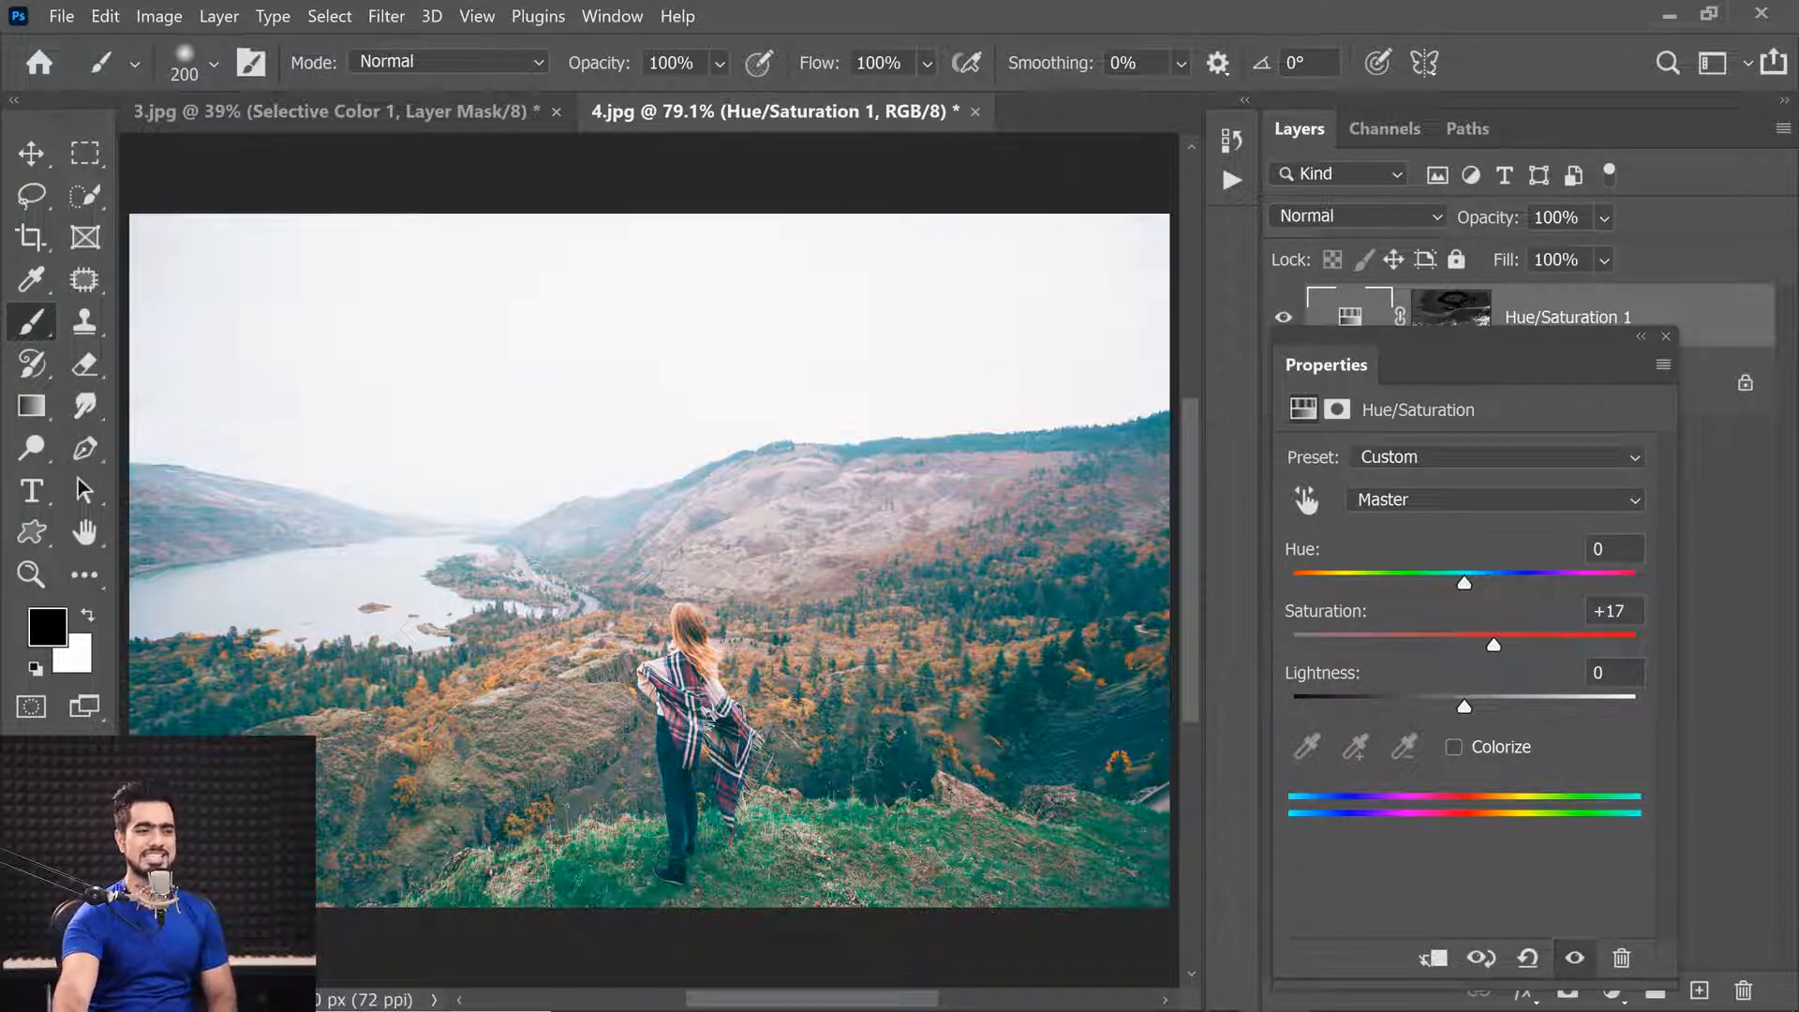
{"action": "left_click", "coordinate": [1665, 335]}
{"action": "left_click_drag", "start_coordinate": [1706, 329], "coordinate": [1743, 990]}
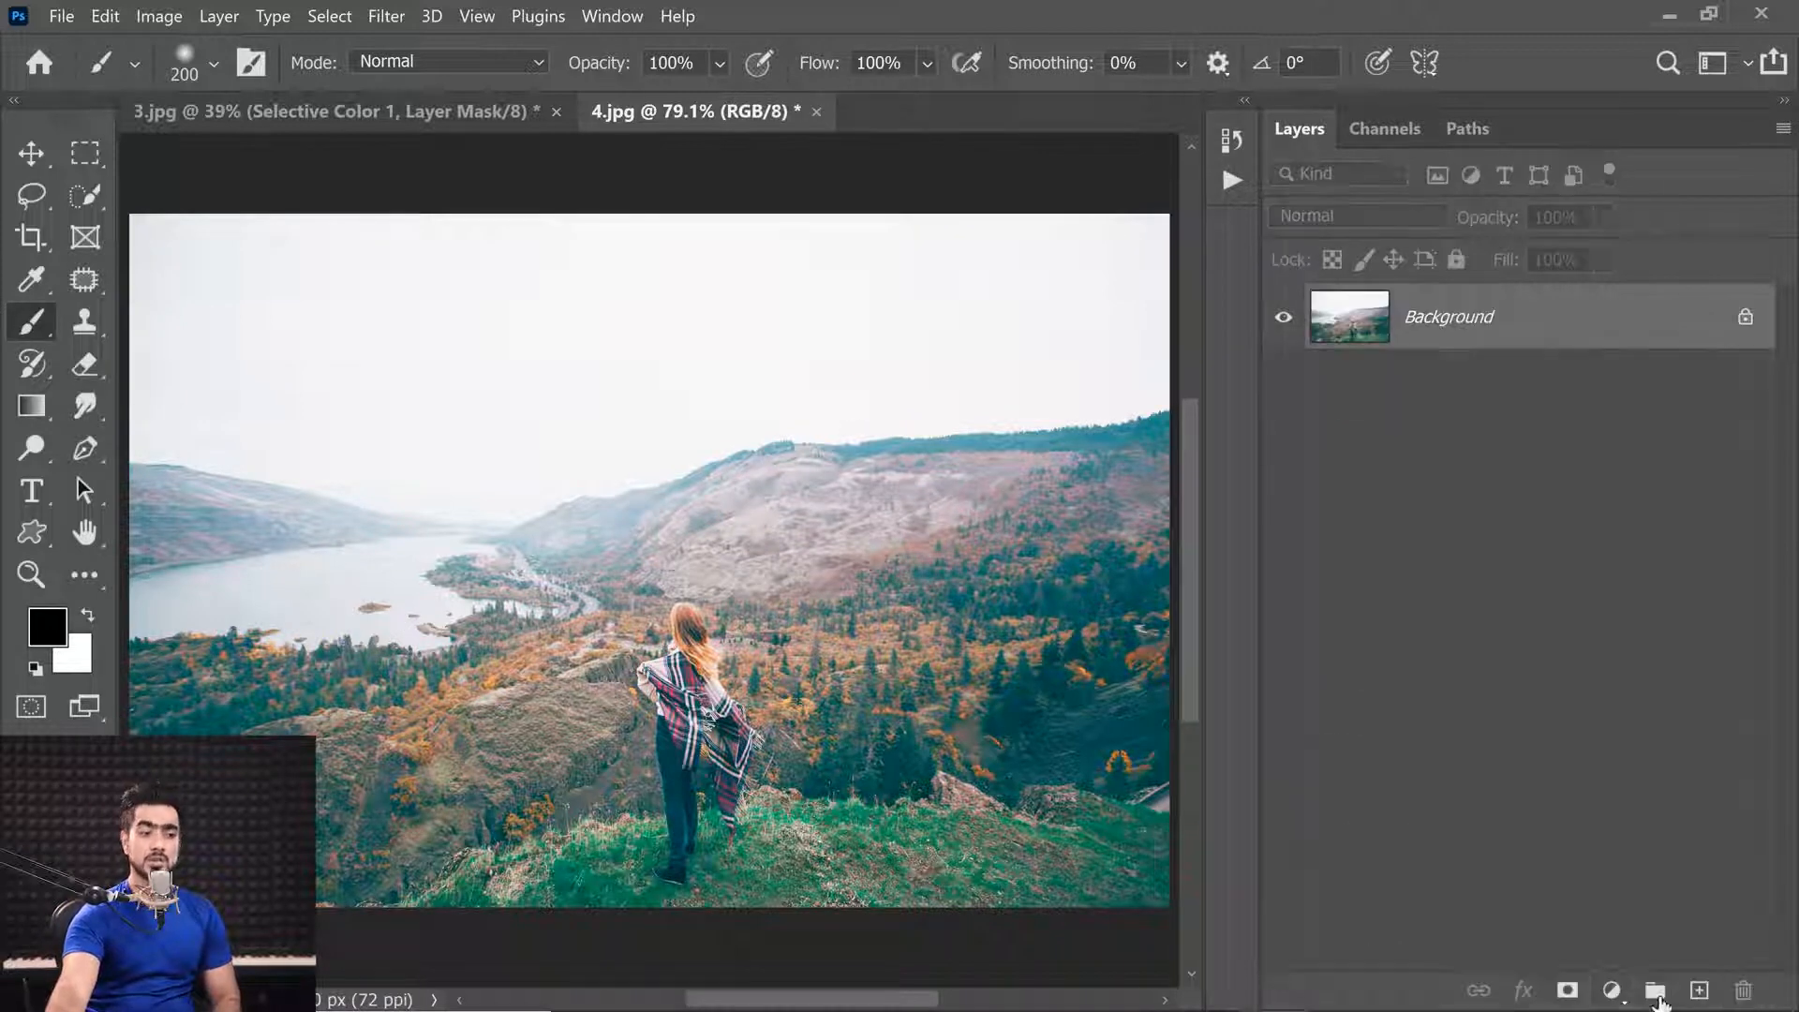
Step: Try a Vibrance adjustment layer with Vibrance at +100, and delete that layer
{"action": "left_click", "coordinate": [1611, 990]}
{"action": "left_click", "coordinate": [1613, 727]}
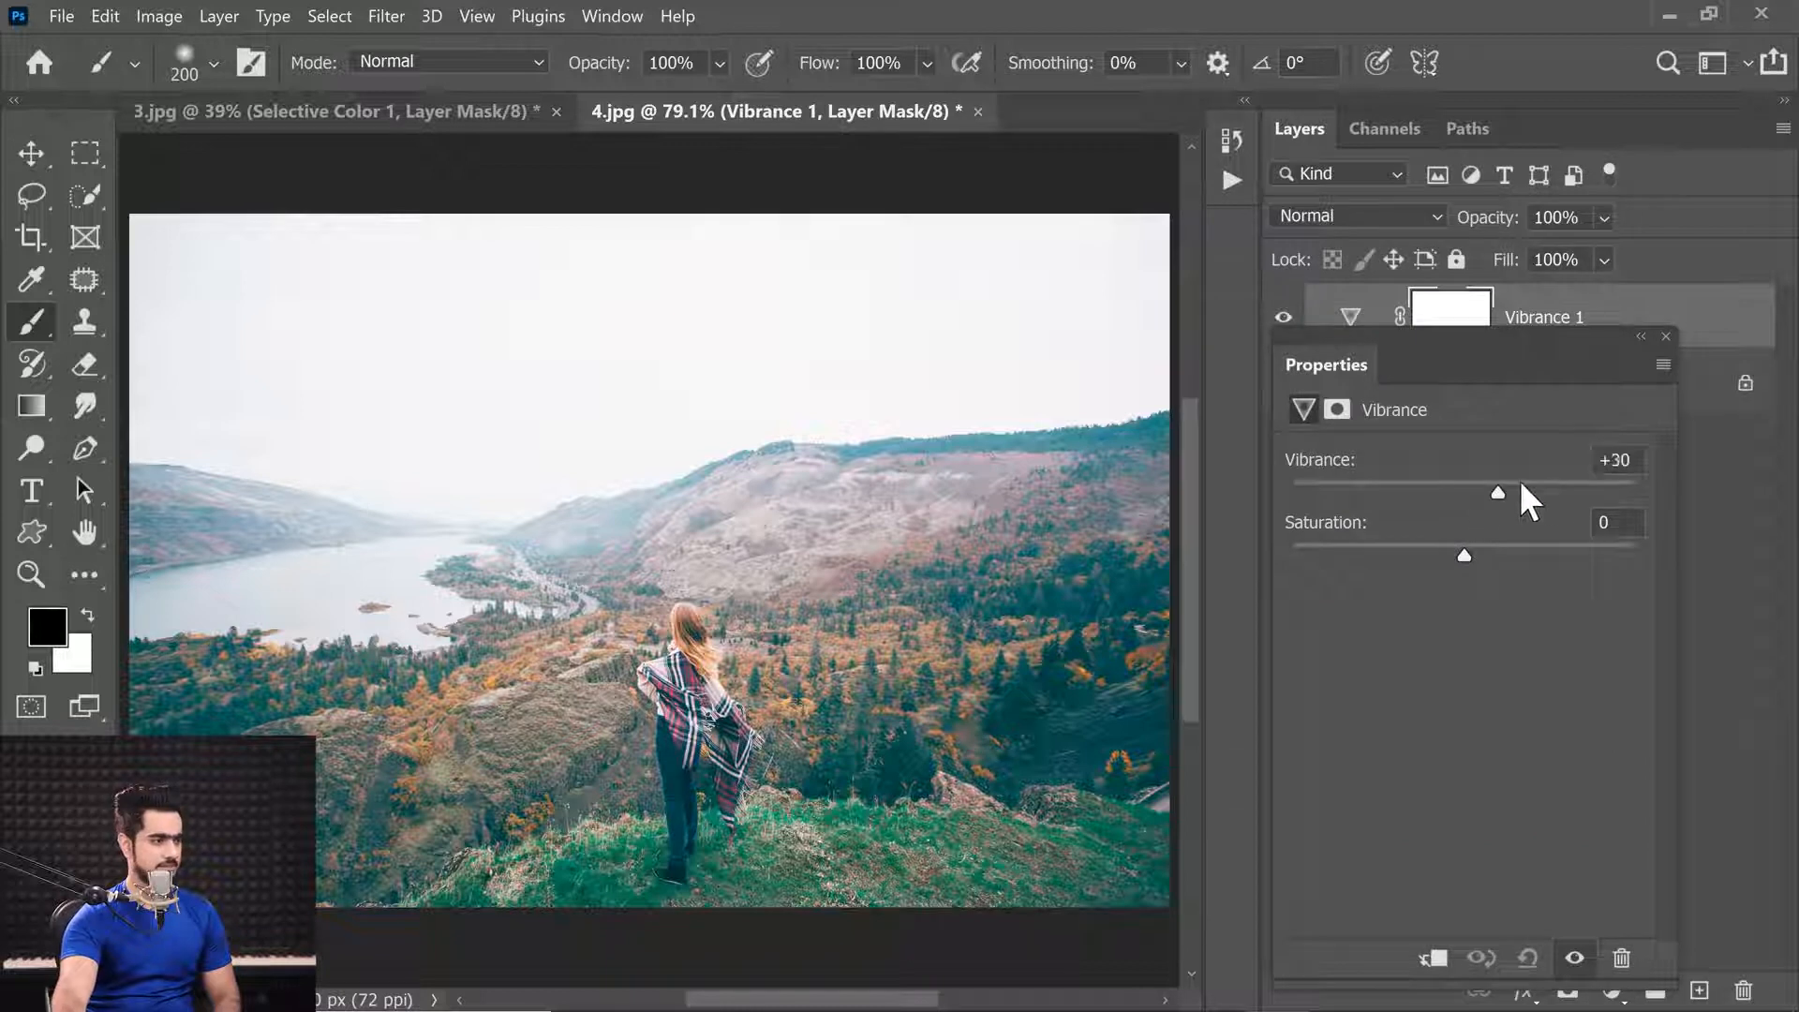
{"action": "left_click_drag", "start_coordinate": [1521, 486], "coordinate": [1659, 476]}
{"action": "left_click_drag", "start_coordinate": [1500, 499], "coordinate": [1671, 489]}
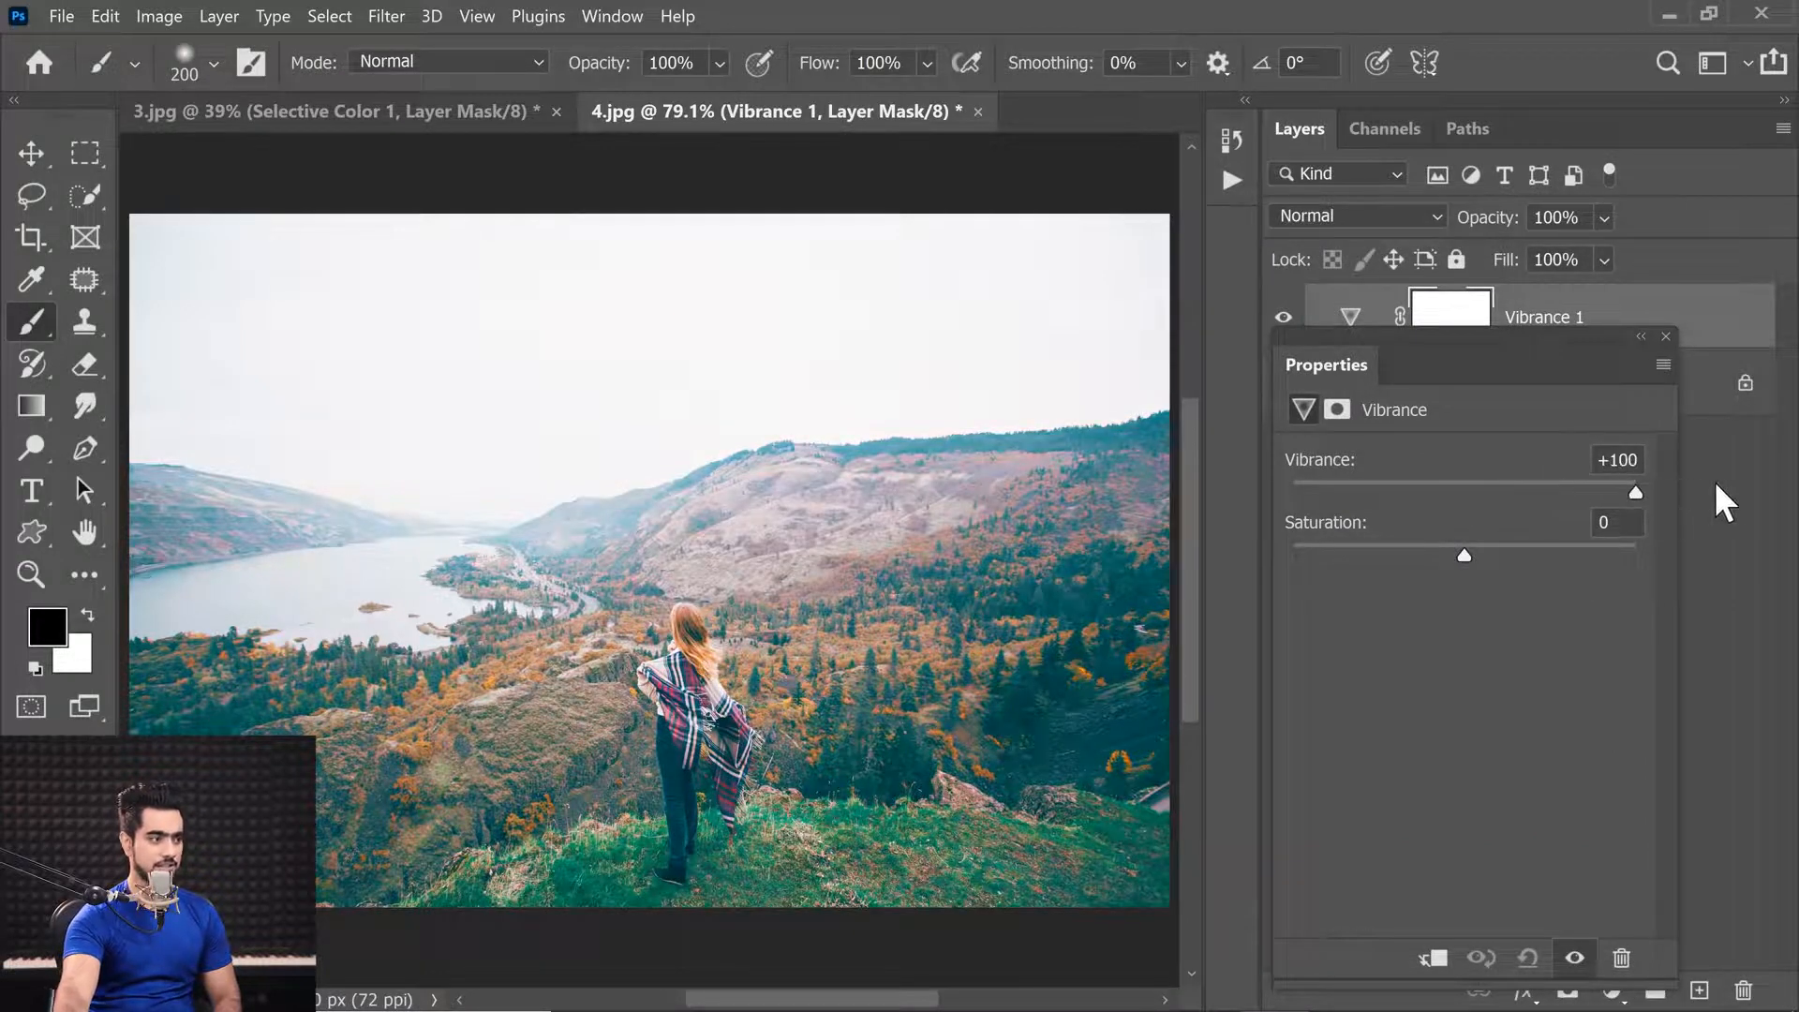
{"action": "left_click", "coordinate": [1667, 336]}
{"action": "left_click_drag", "start_coordinate": [1643, 321], "coordinate": [1743, 991]}
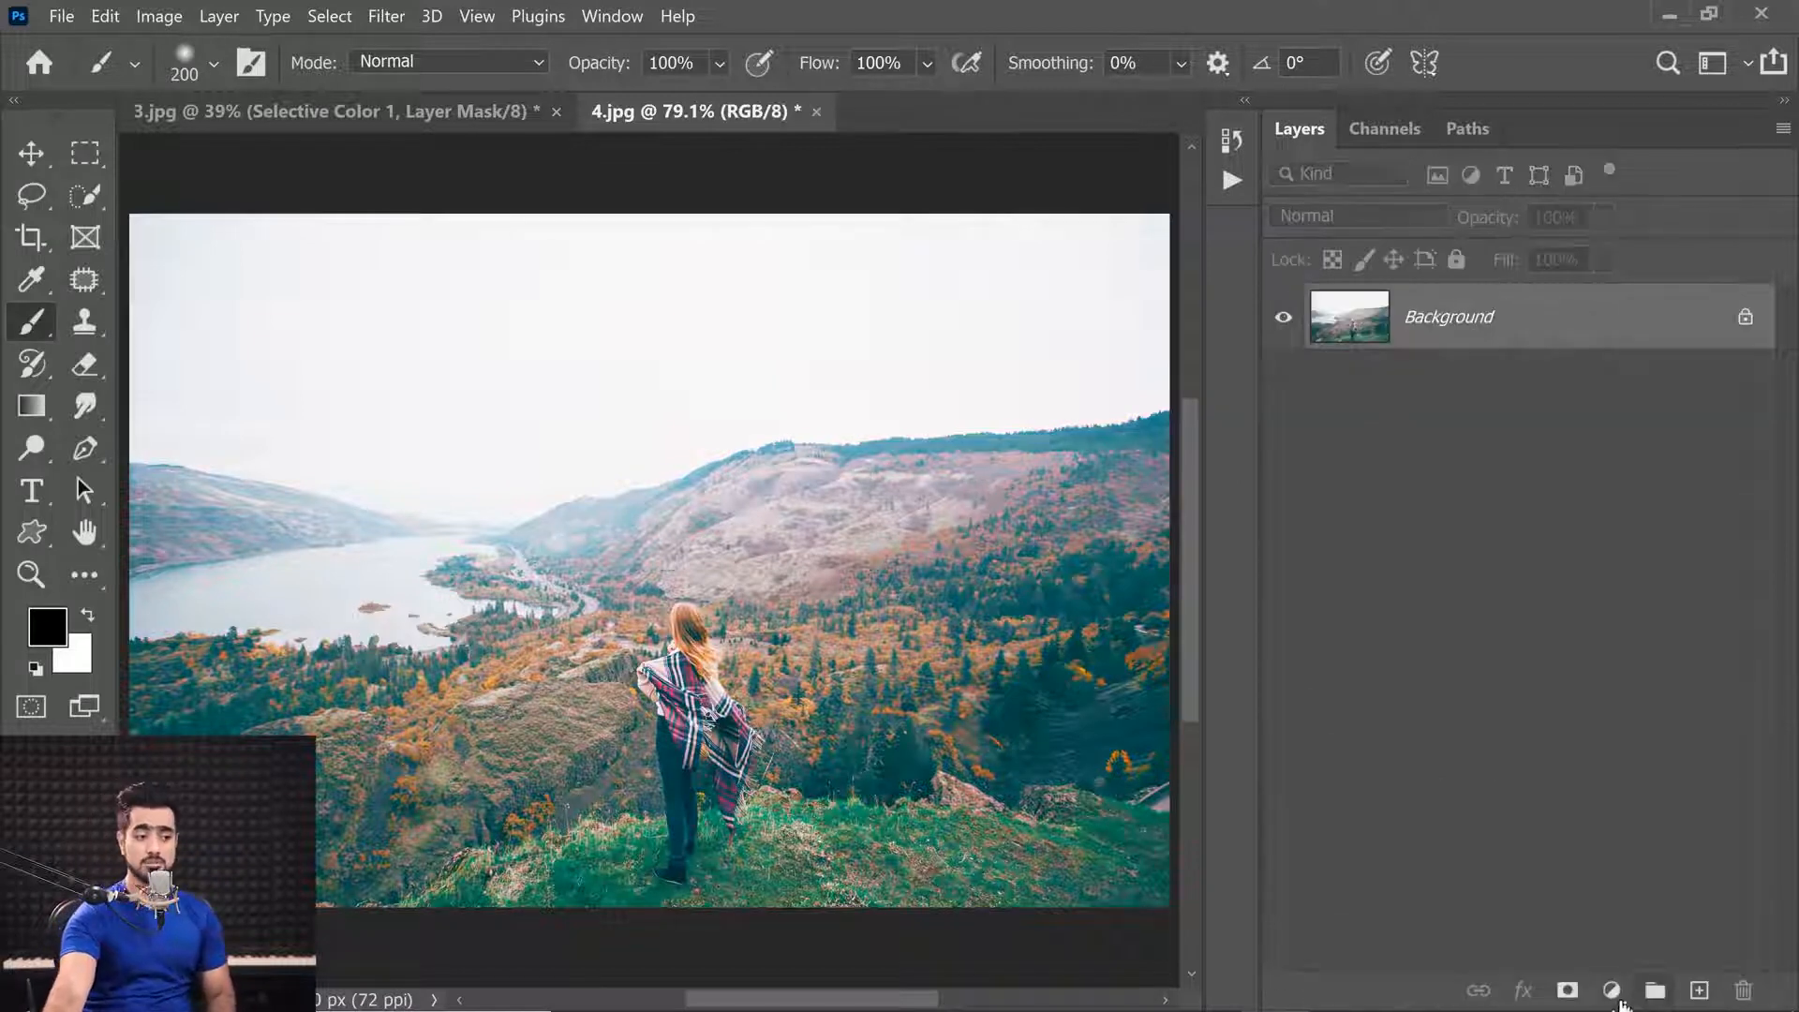
Step: Add a Selective Color adjustment layer above the Background and set the Reds' Cyan to -100%
{"action": "left_click", "coordinate": [1613, 993]}
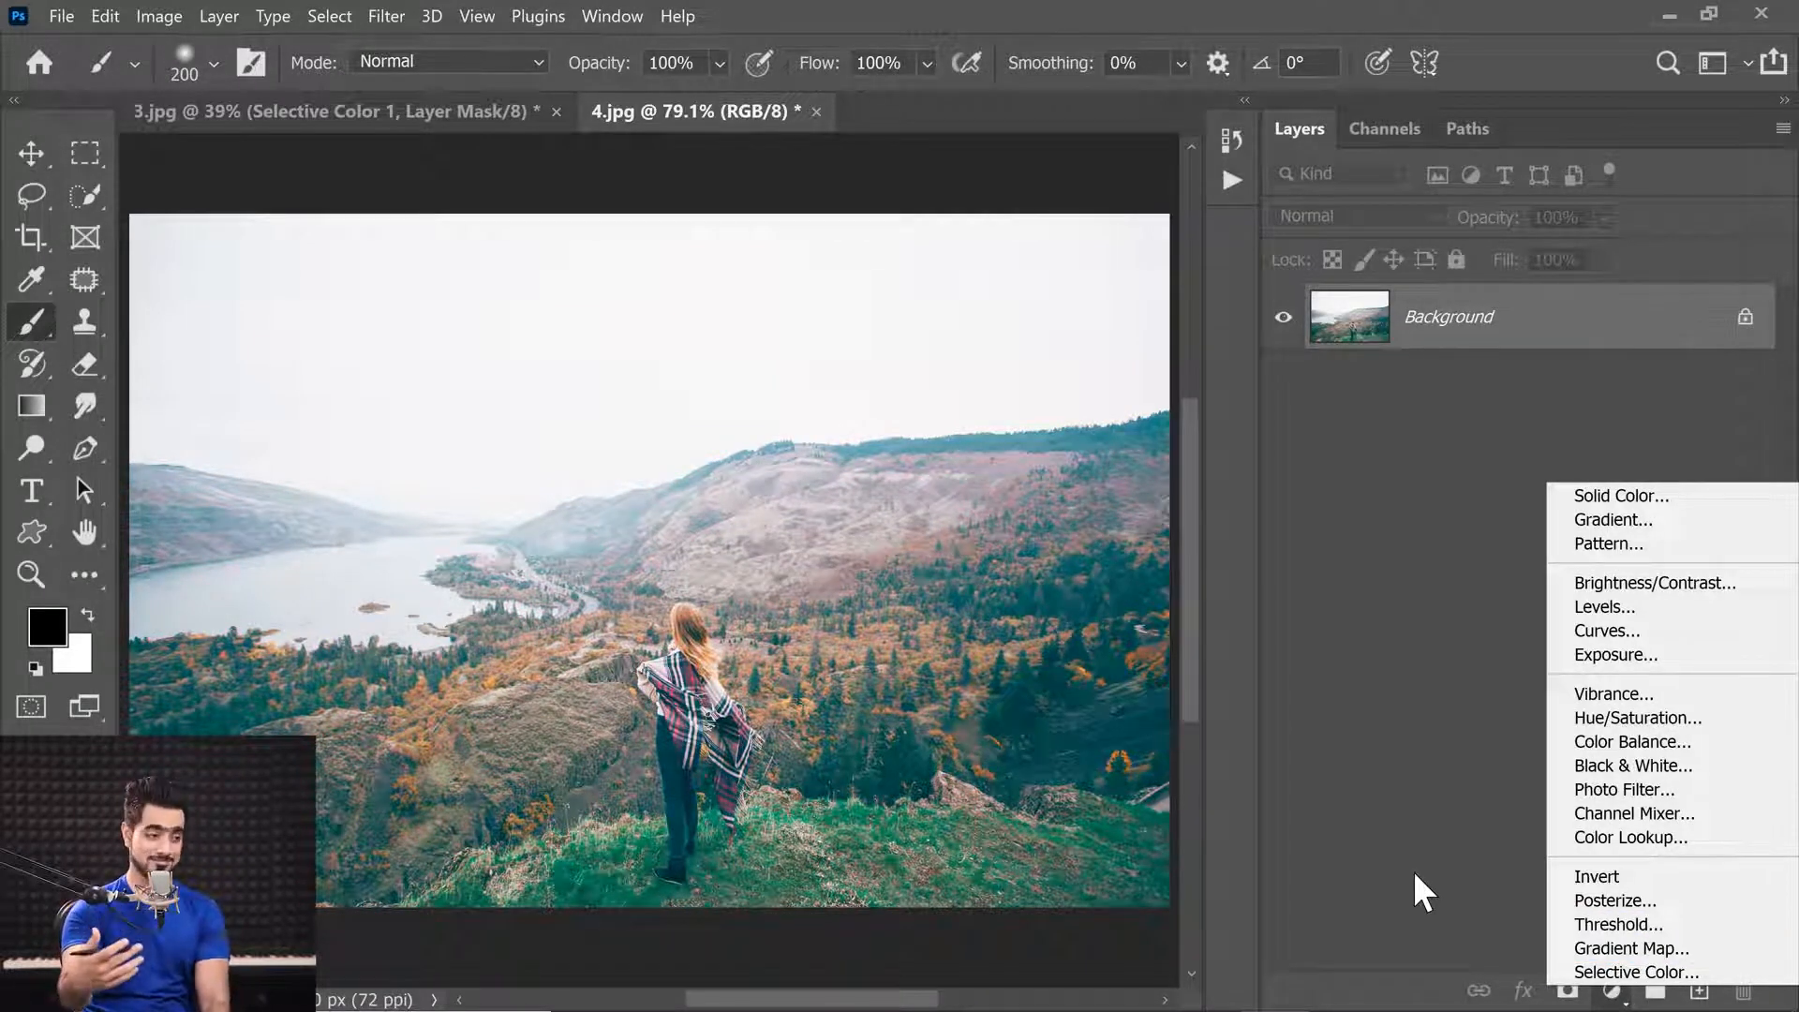
{"action": "left_click", "coordinate": [1607, 973]}
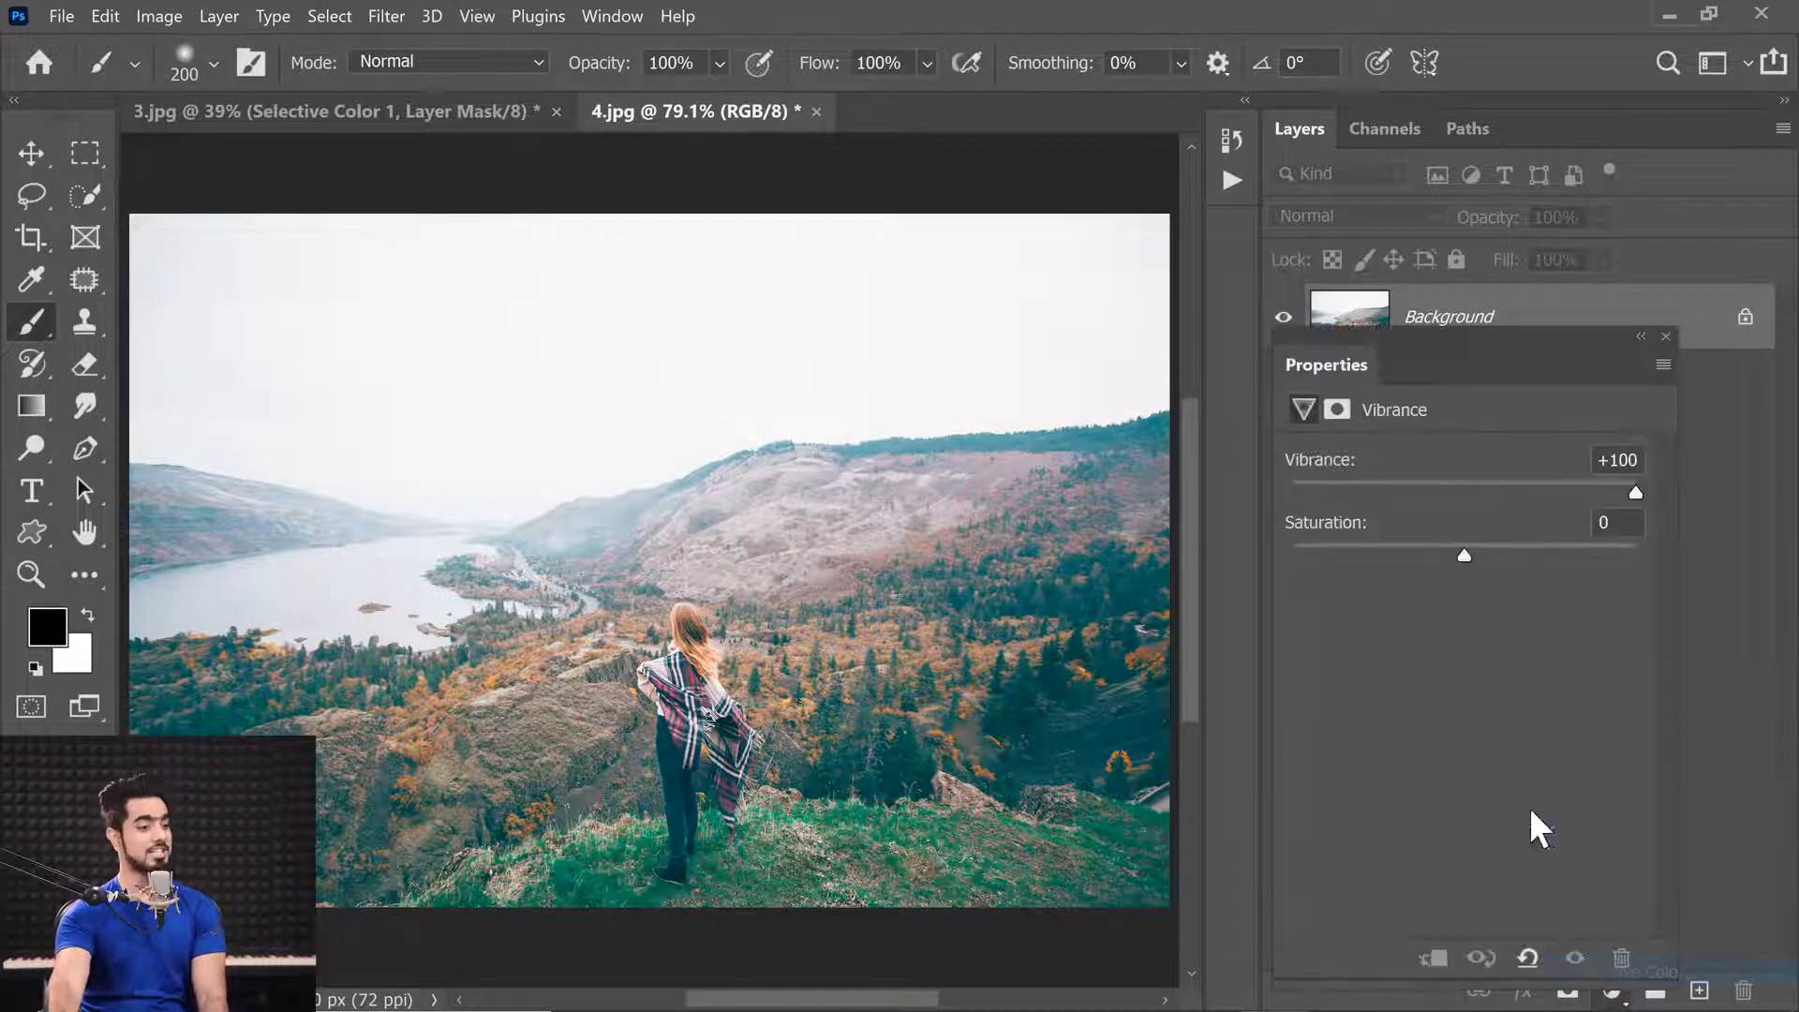
{"action": "left_click_drag", "start_coordinate": [1336, 368], "coordinate": [1068, 294]}
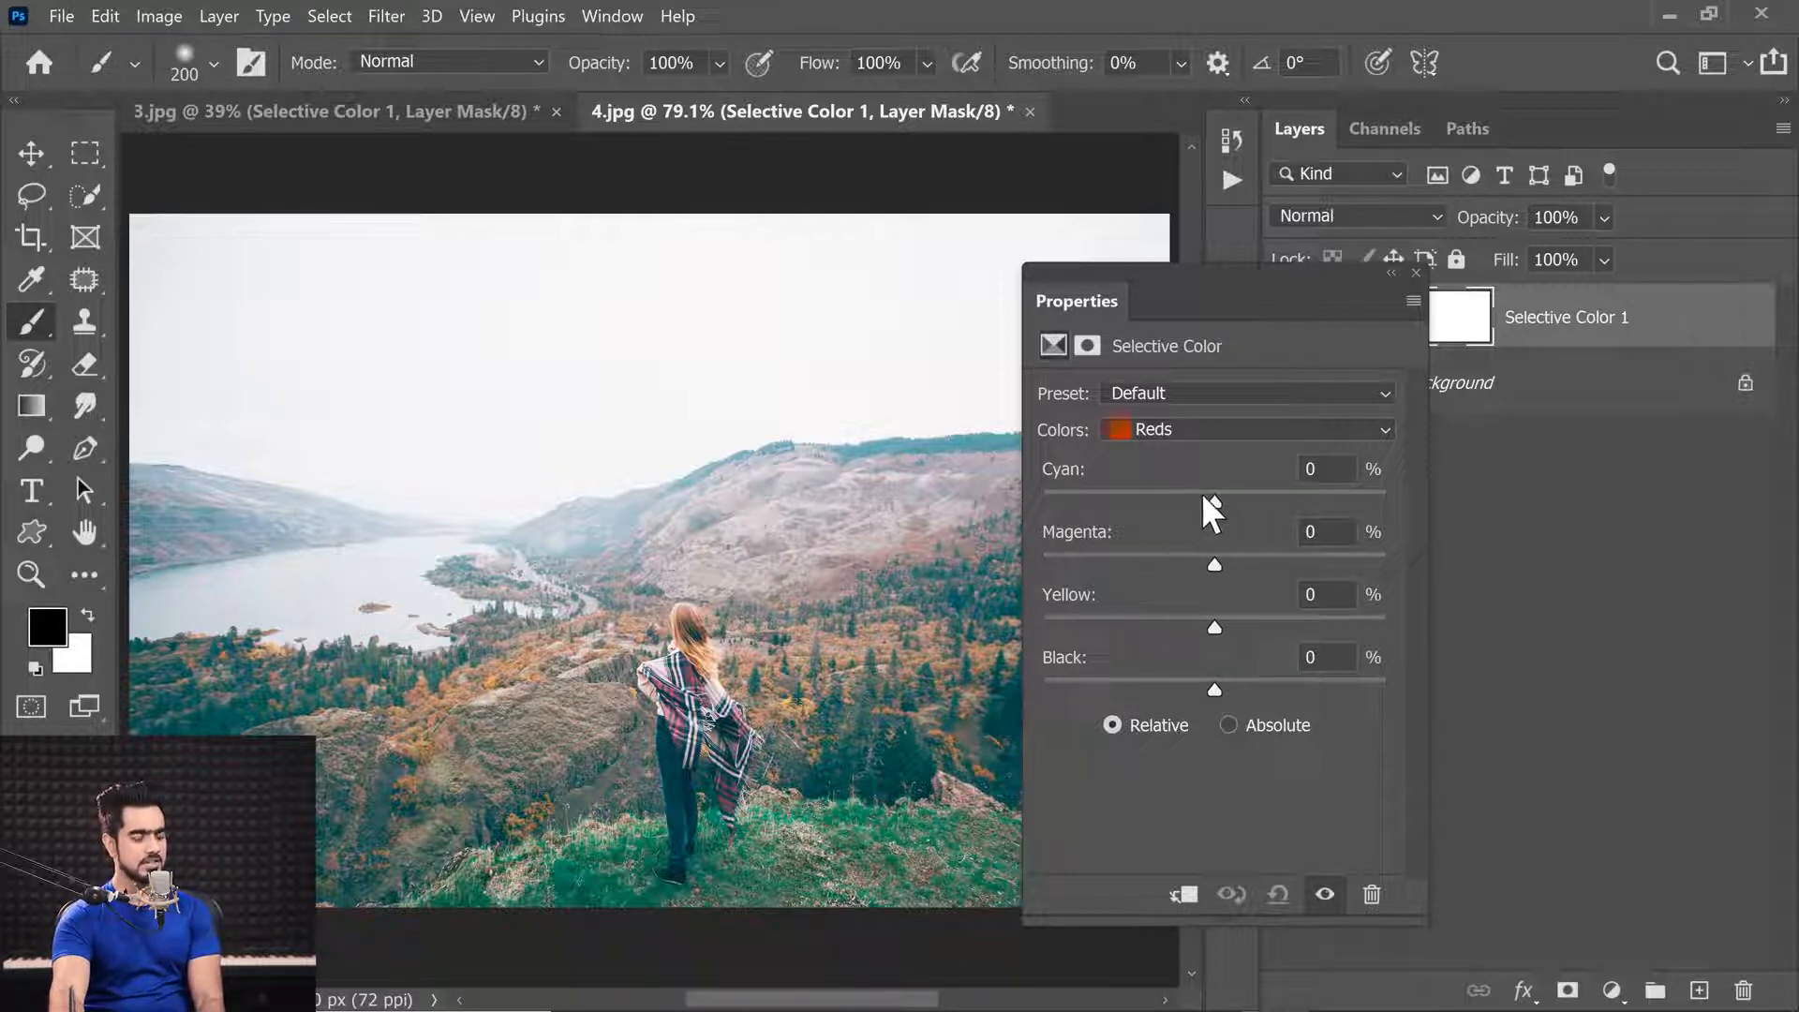
{"action": "left_click_drag", "start_coordinate": [1210, 496], "coordinate": [588, 640]}
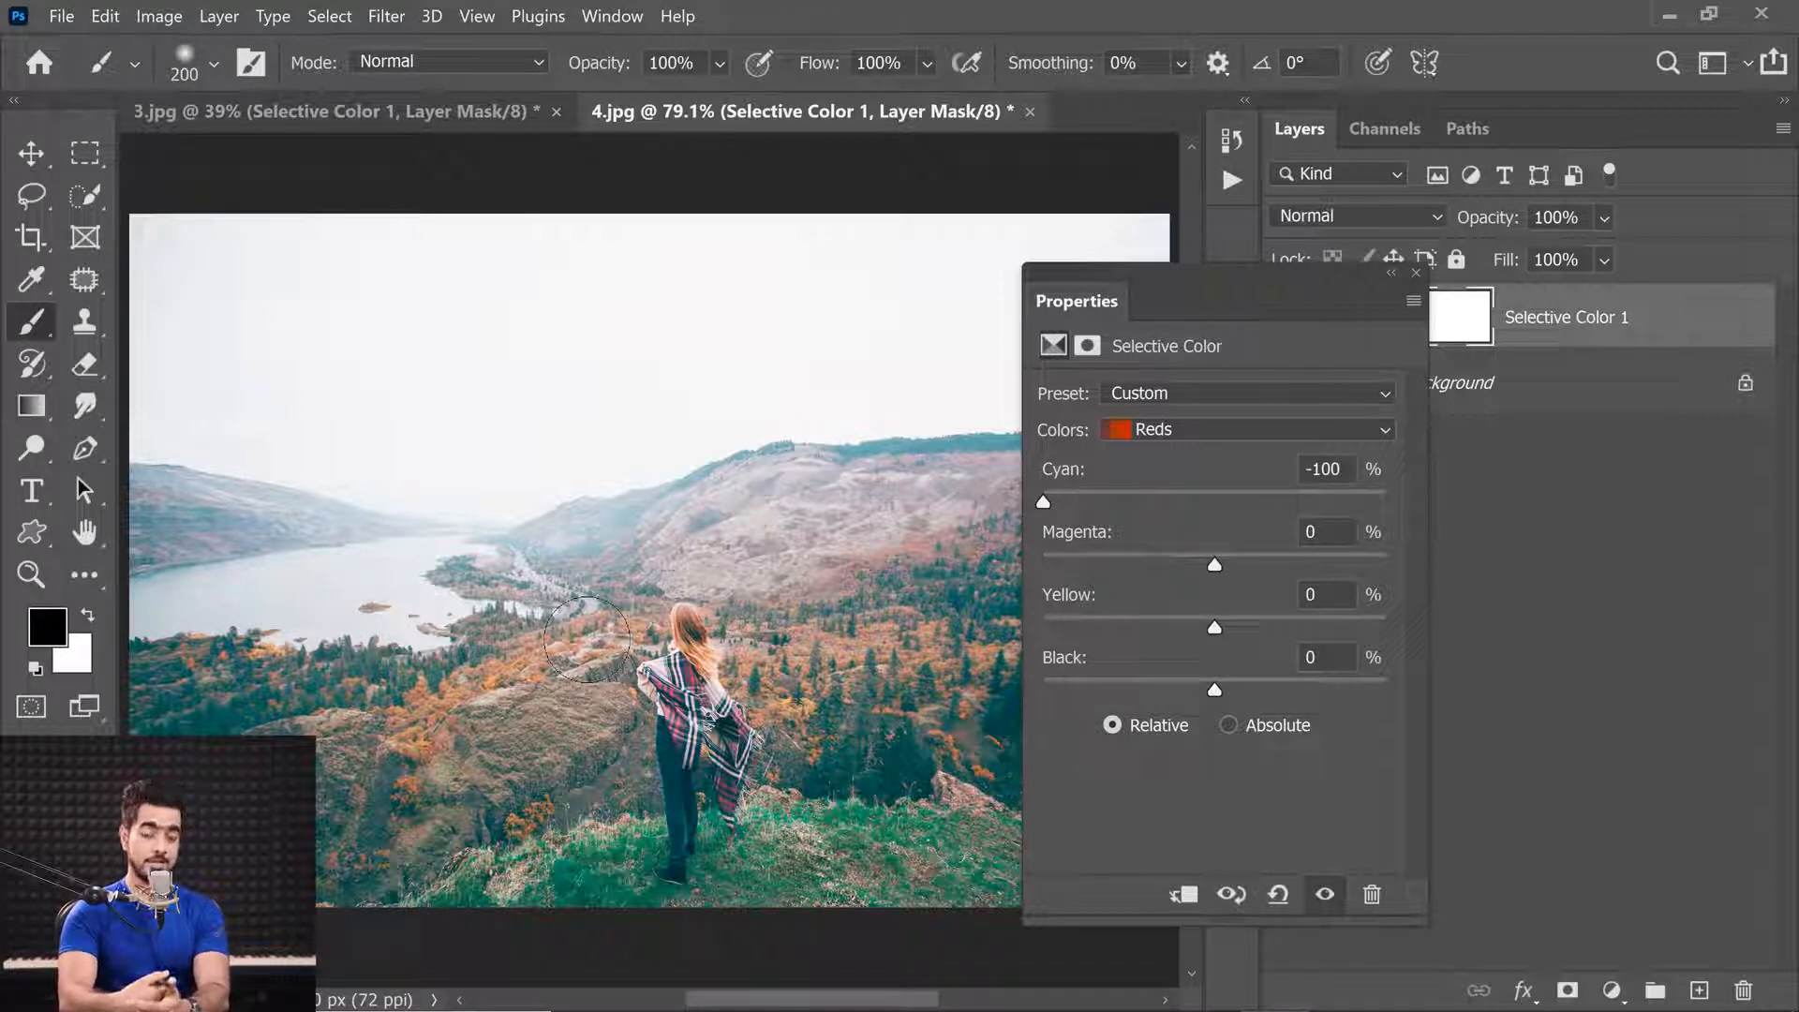
Step: Raise Yellow to its maximum for the Yellows and set Magenta to -100% for the Greens
{"action": "left_click", "coordinate": [1182, 429]}
{"action": "left_click", "coordinate": [1188, 483]}
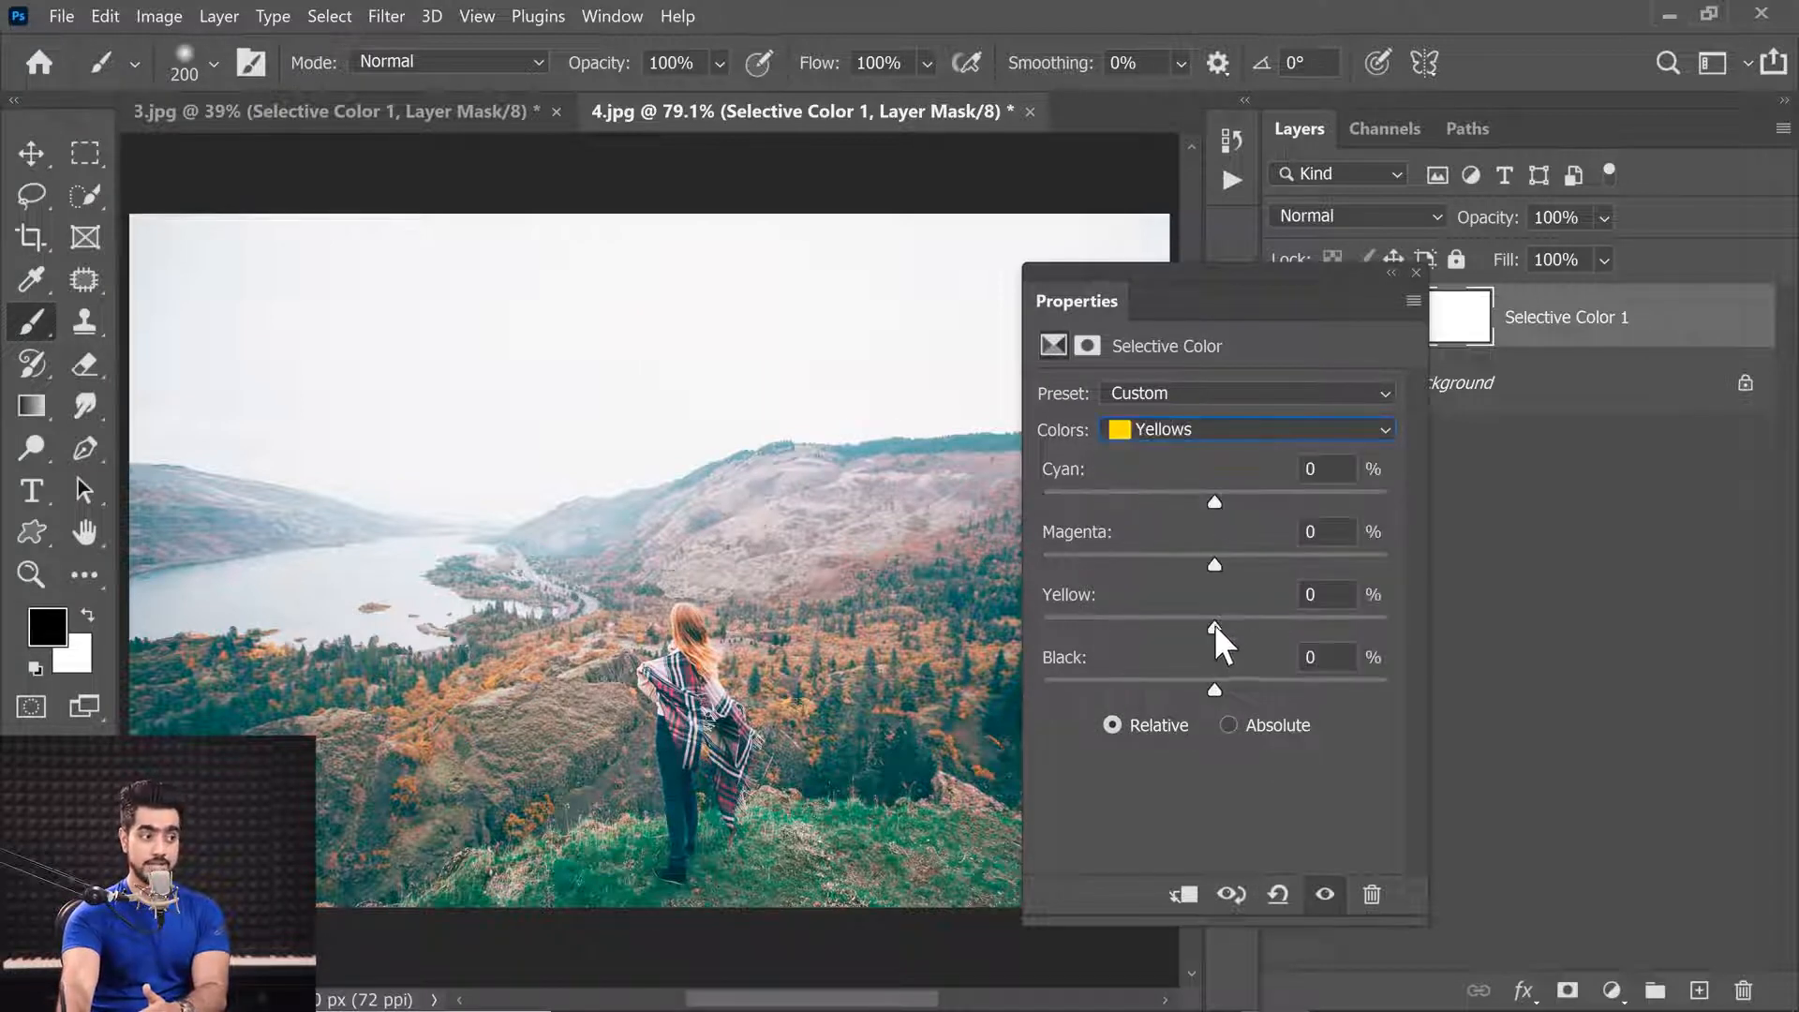
{"action": "left_click_drag", "start_coordinate": [1214, 626], "coordinate": [1396, 628]}
{"action": "left_click", "coordinate": [1182, 429]}
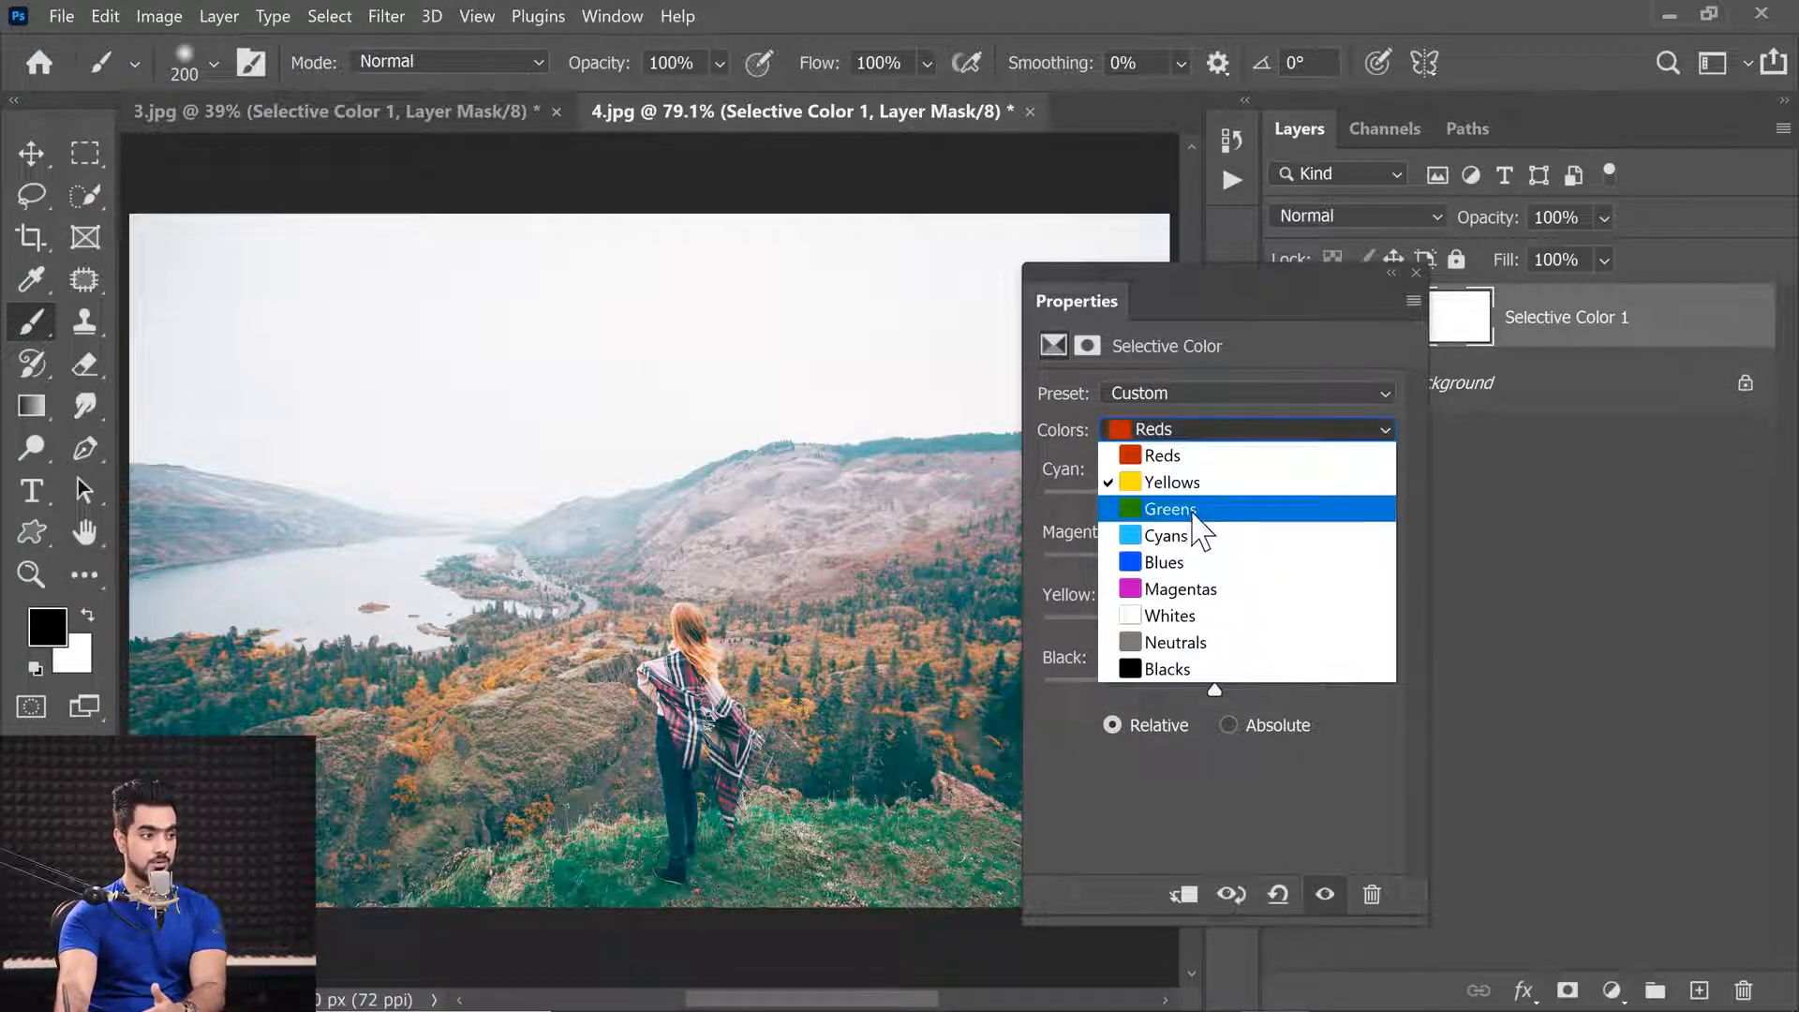
{"action": "left_click", "coordinate": [1191, 510]}
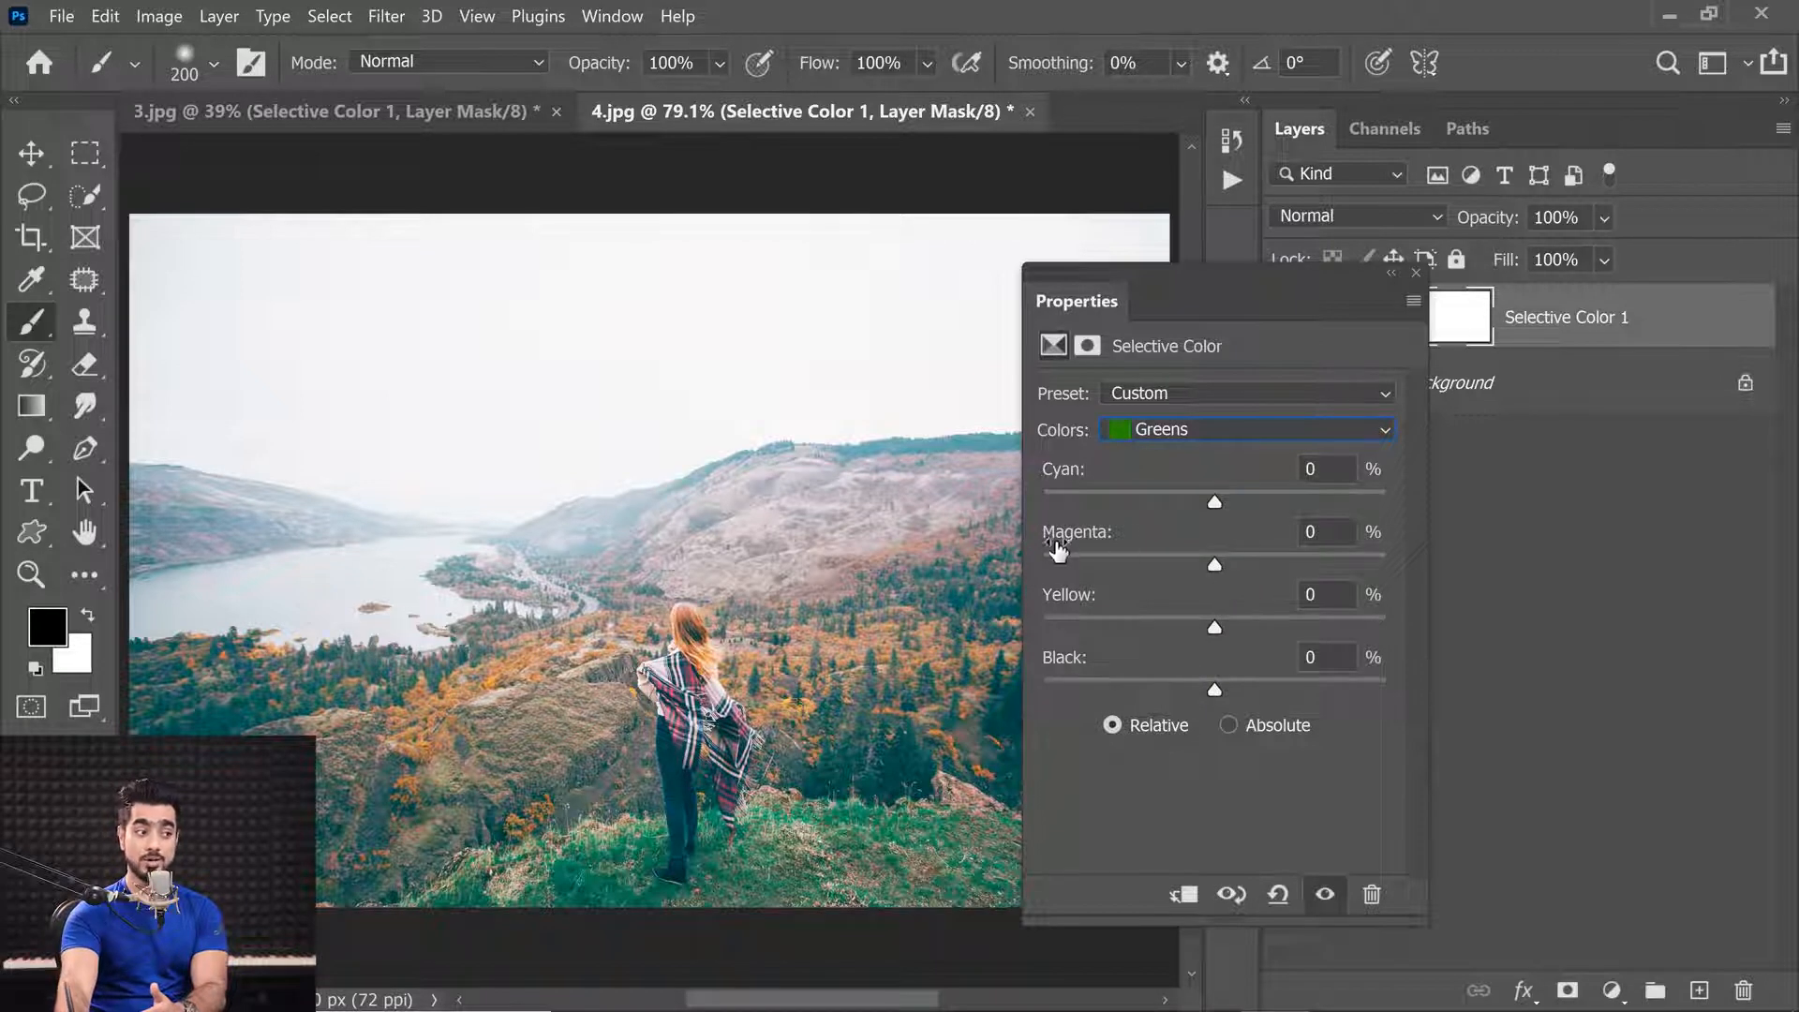
{"action": "left_click_drag", "start_coordinate": [1220, 562], "coordinate": [1023, 570]}
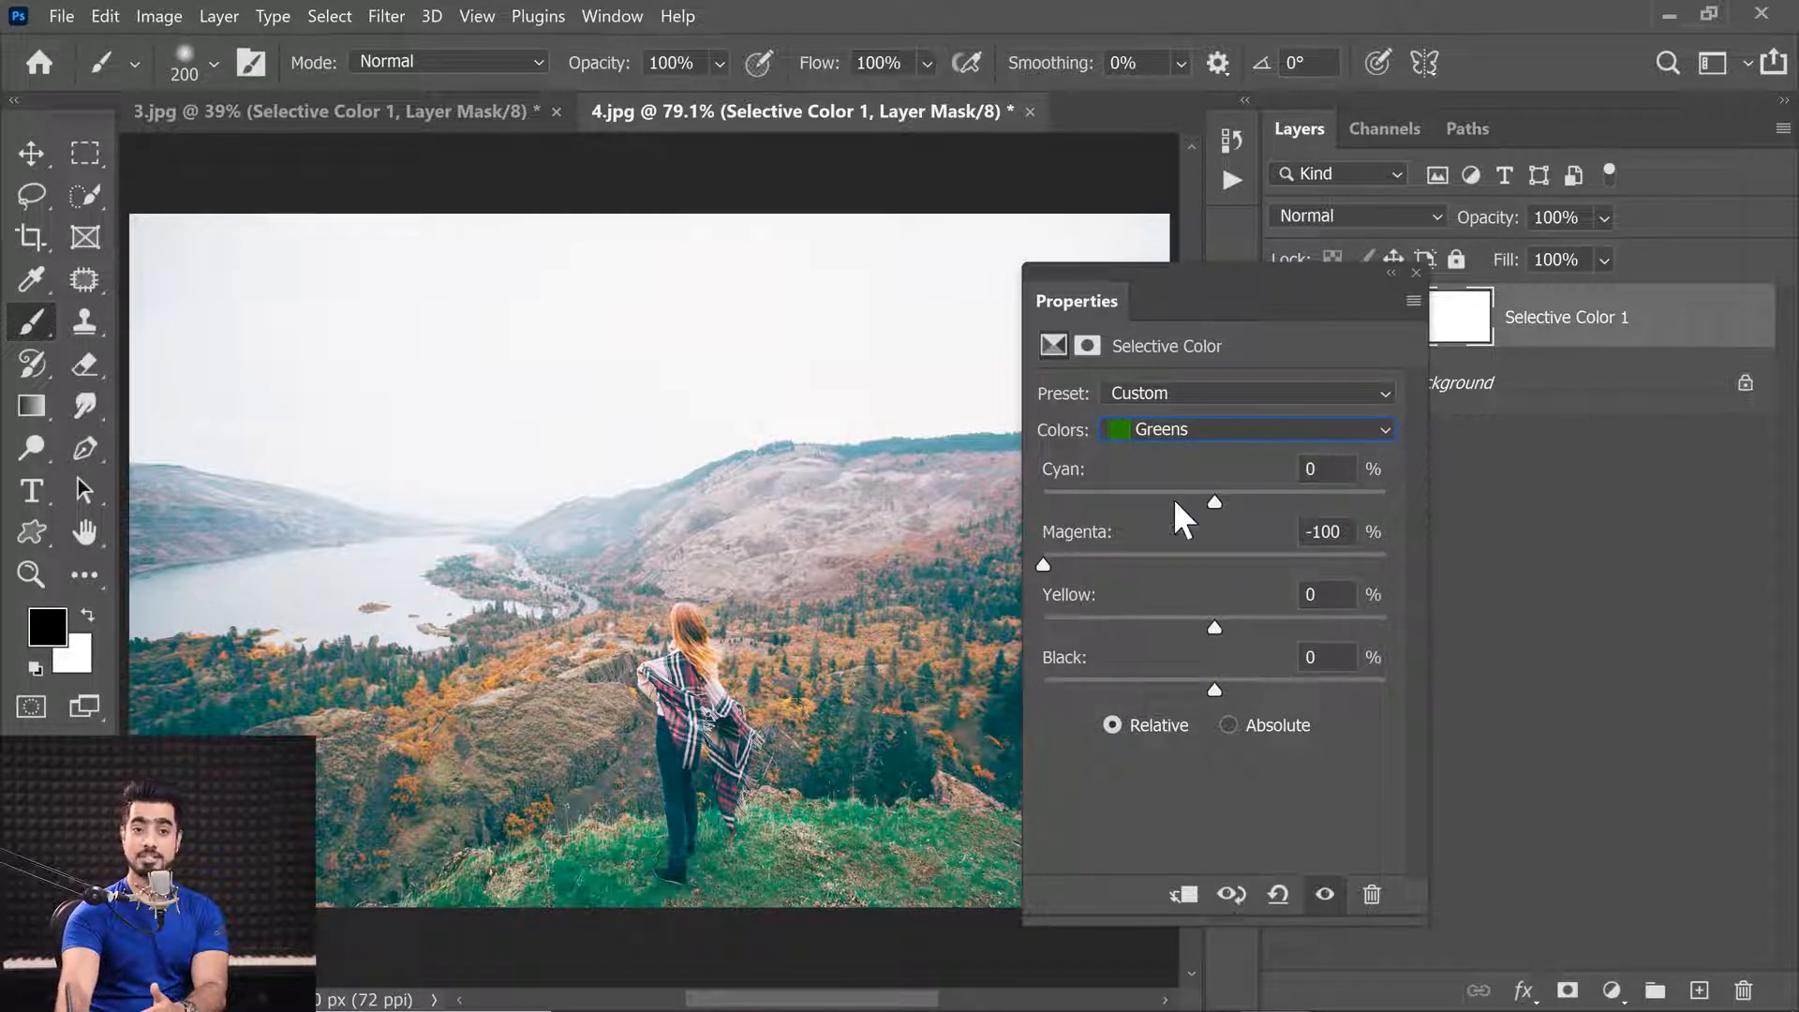
Step: Raise Cyan to its maximum for the Cyans and set Yellow to -100% for the Blues
{"action": "left_click", "coordinate": [1167, 419]}
{"action": "left_click", "coordinate": [1229, 536]}
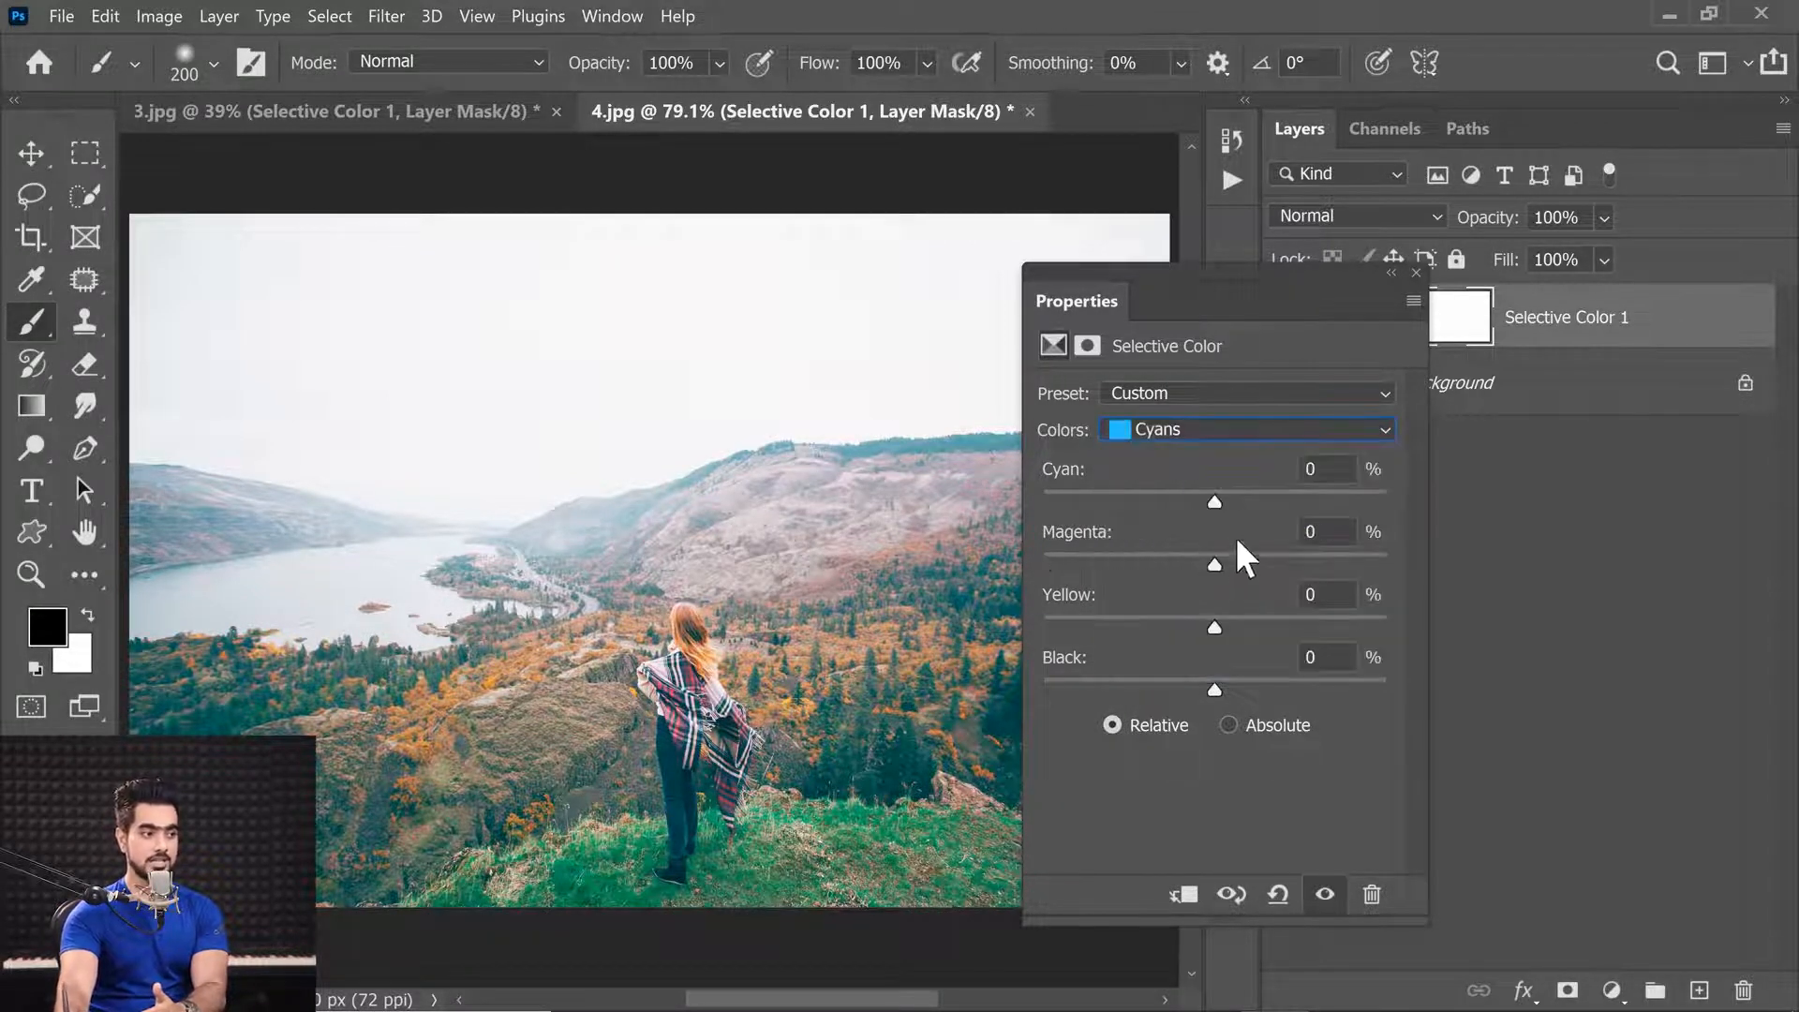
{"action": "left_click_drag", "start_coordinate": [1216, 497], "coordinate": [1387, 501]}
{"action": "left_click", "coordinate": [1237, 431]}
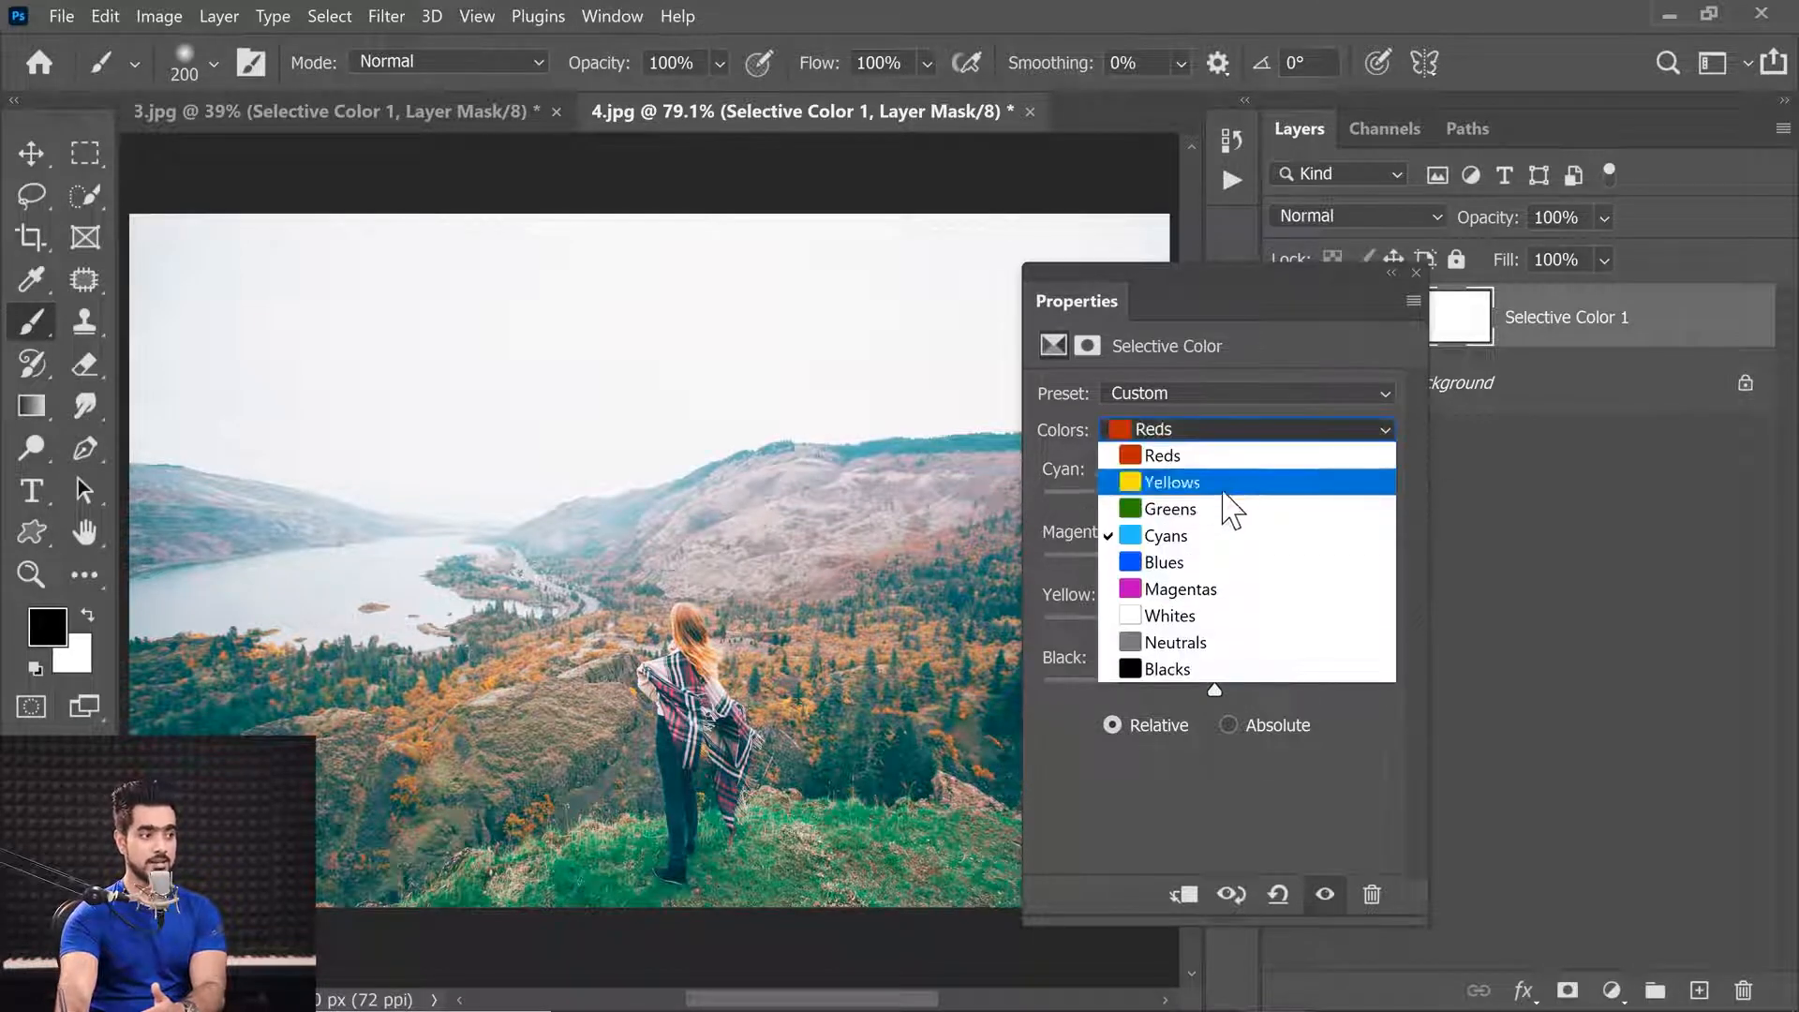
{"action": "left_click", "coordinate": [1167, 429]}
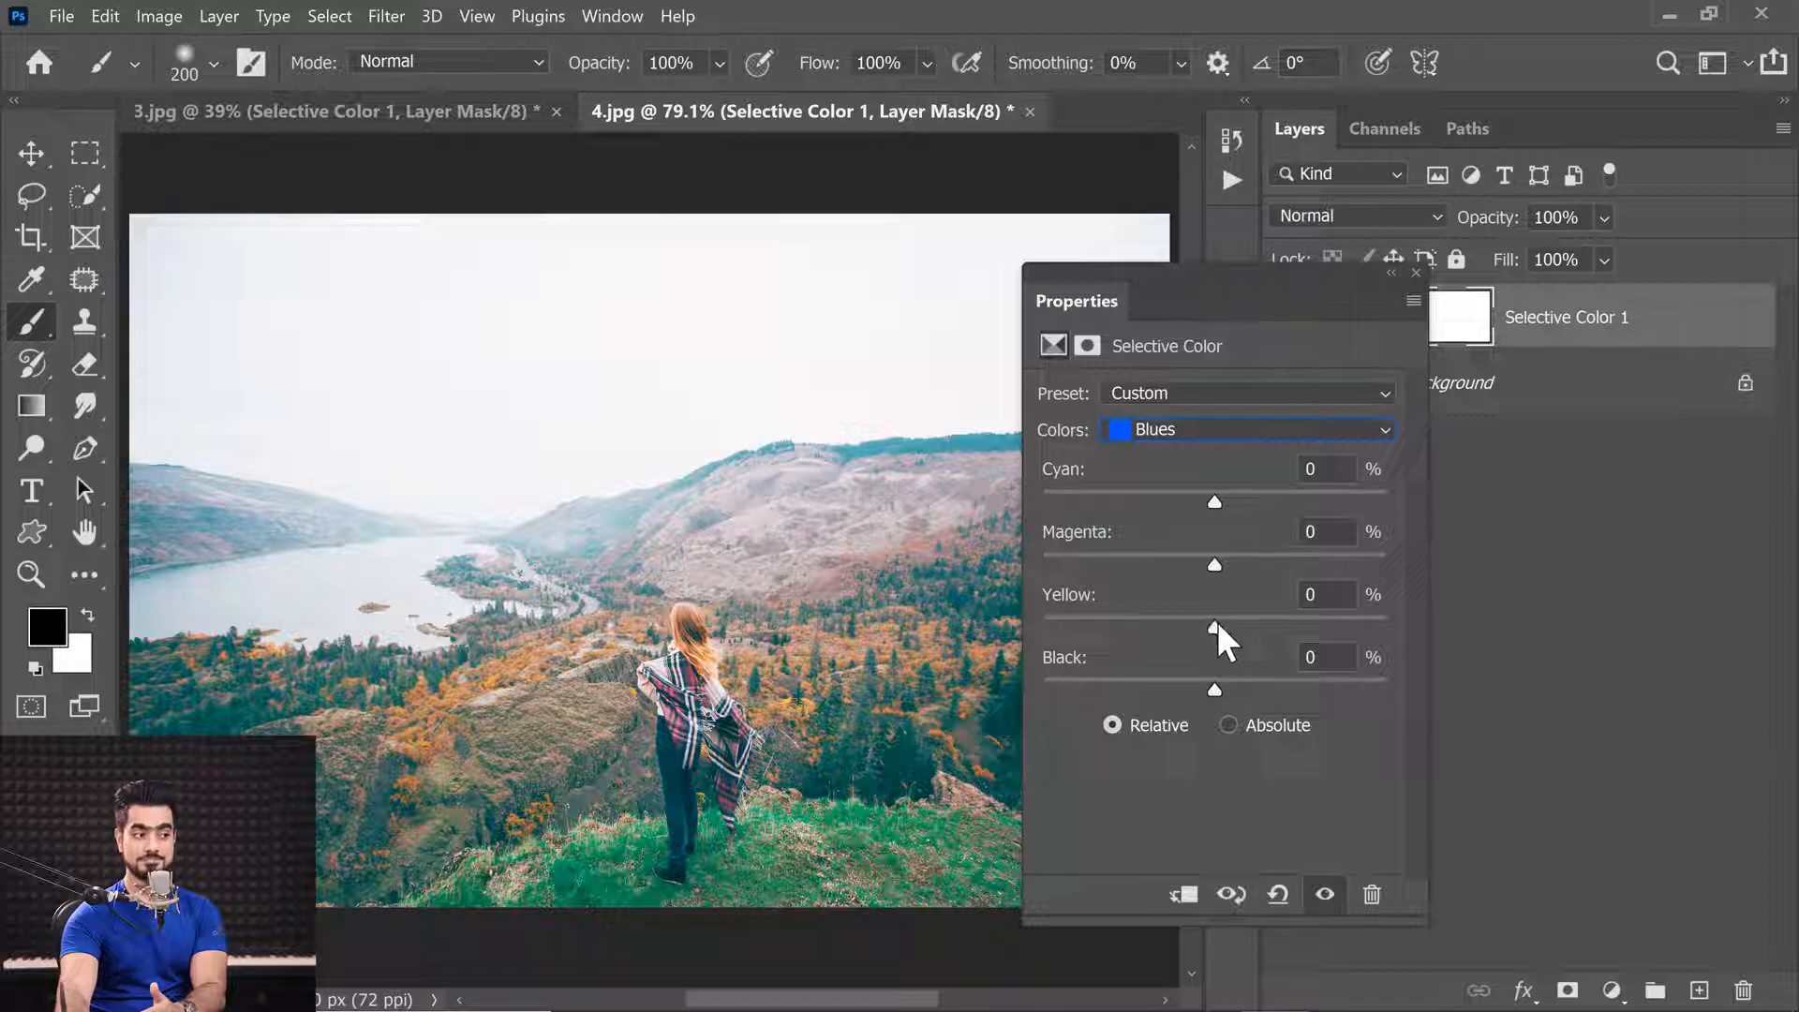
{"action": "left_click_drag", "start_coordinate": [1217, 623], "coordinate": [933, 658]}
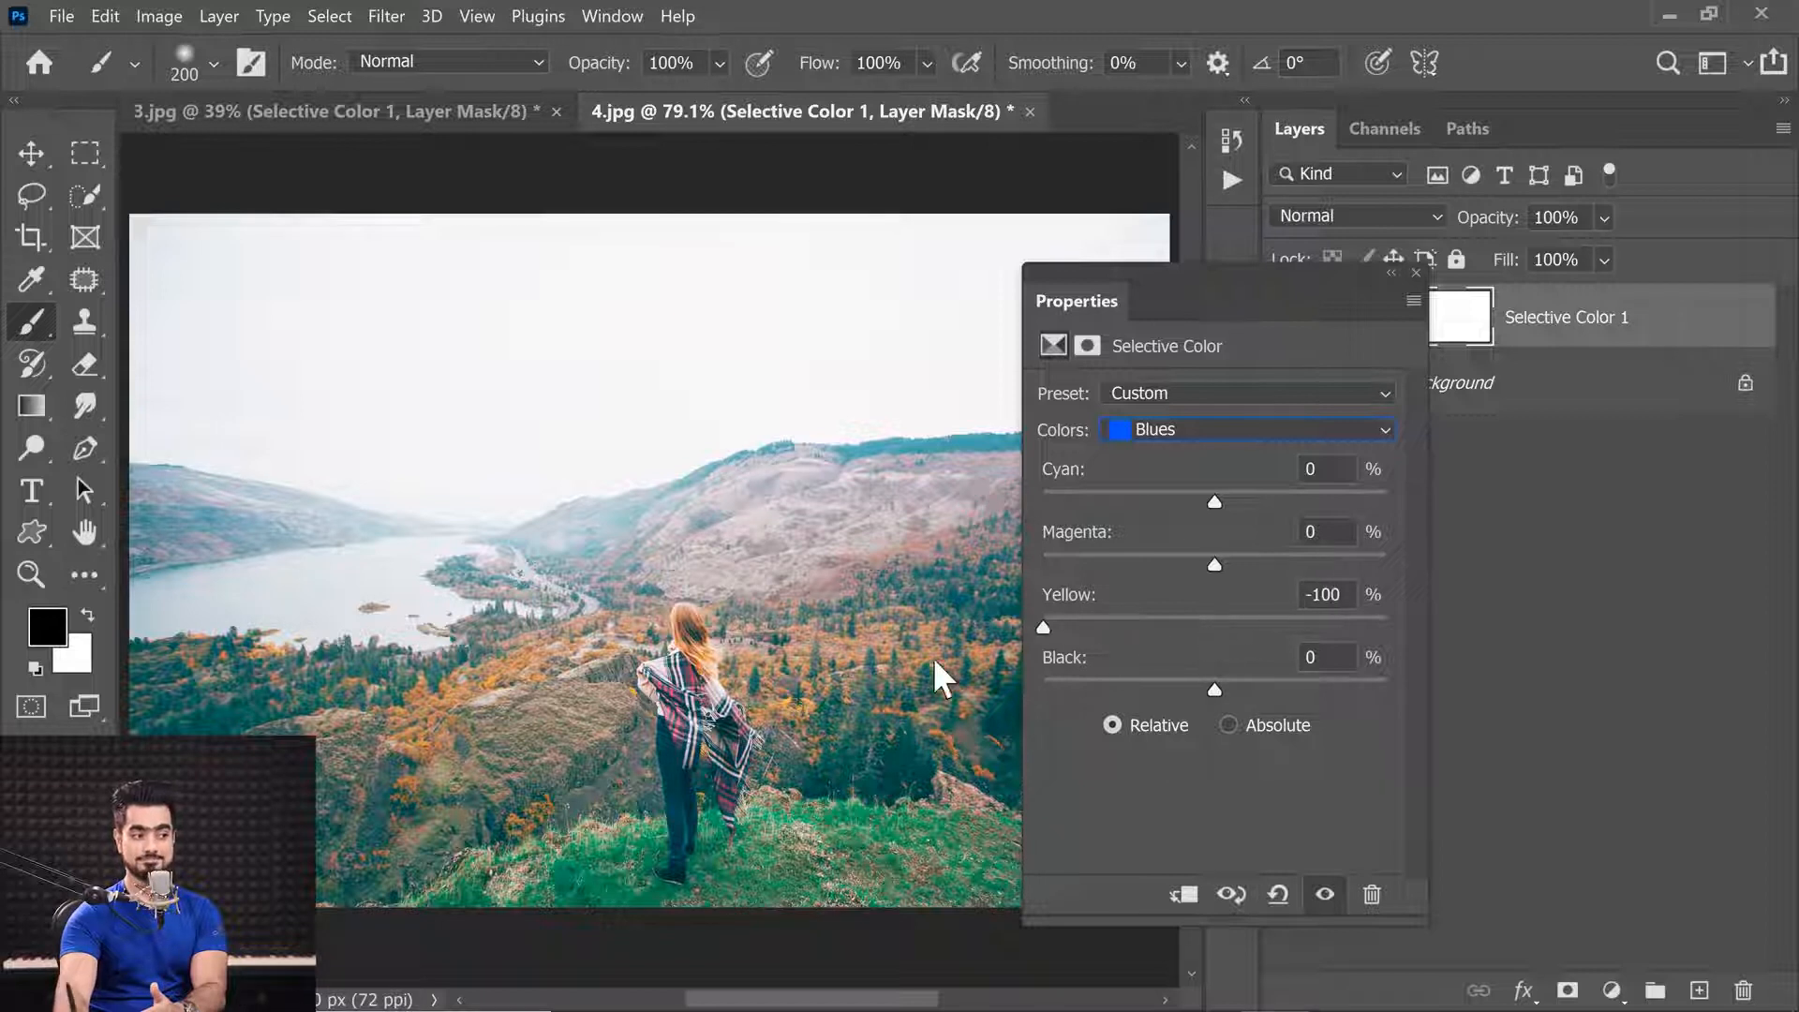
Step: Set Magenta to +100% for the Magentas in the Selective Color adjustment
{"action": "left_click", "coordinate": [1188, 427]}
{"action": "left_click", "coordinate": [1205, 587]}
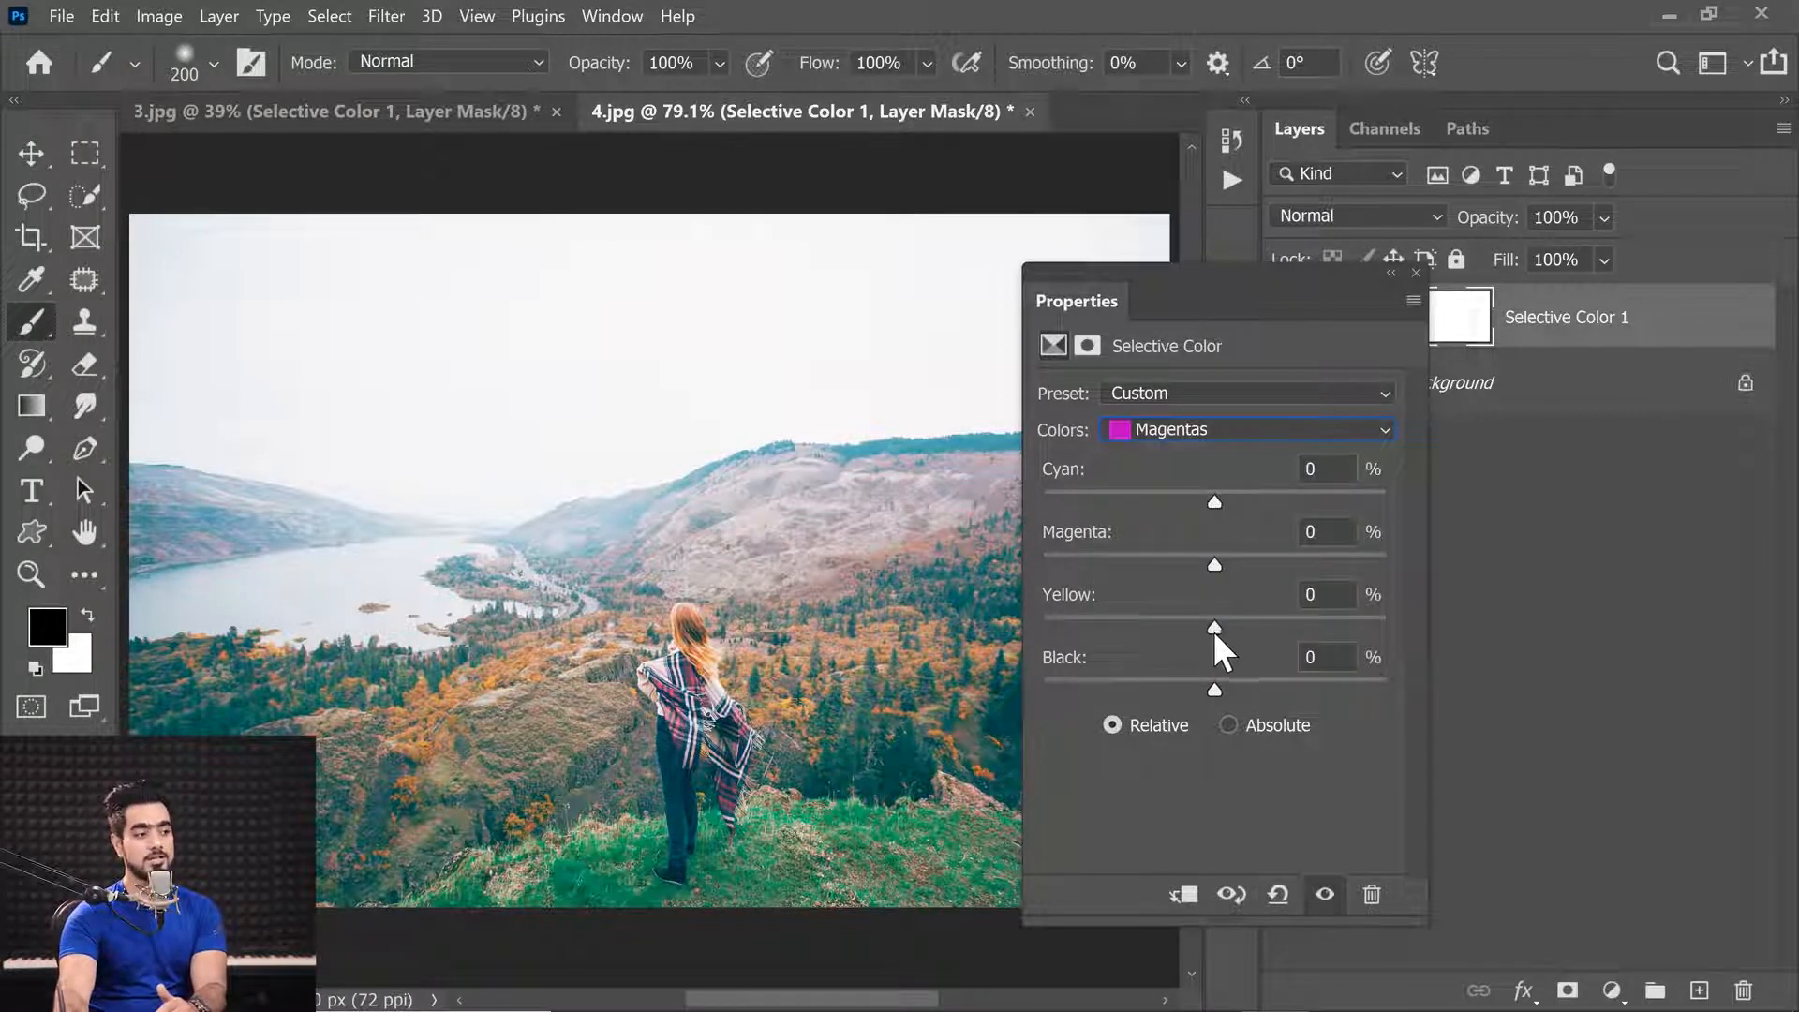
{"action": "left_click_drag", "start_coordinate": [1223, 564], "coordinate": [1425, 560]}
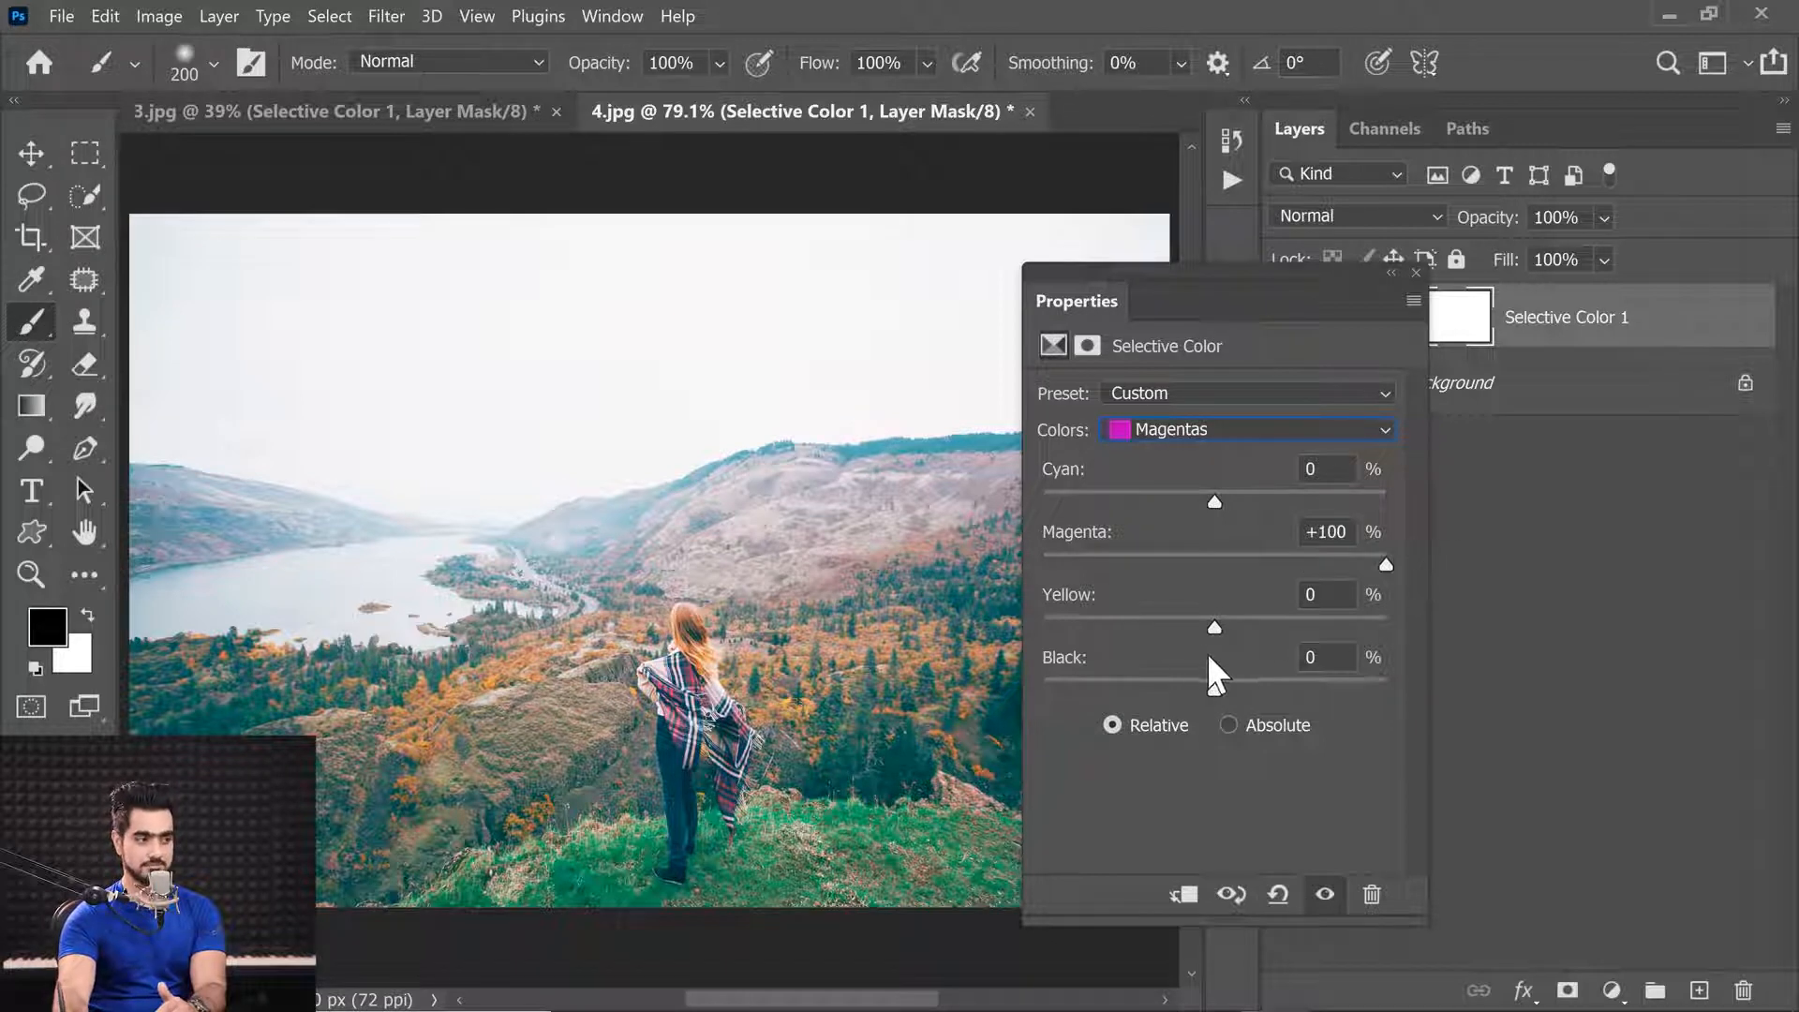
Step: Try the Absolute method for the Selective Color adjustment and return to Relative
{"action": "left_click", "coordinate": [1200, 437]}
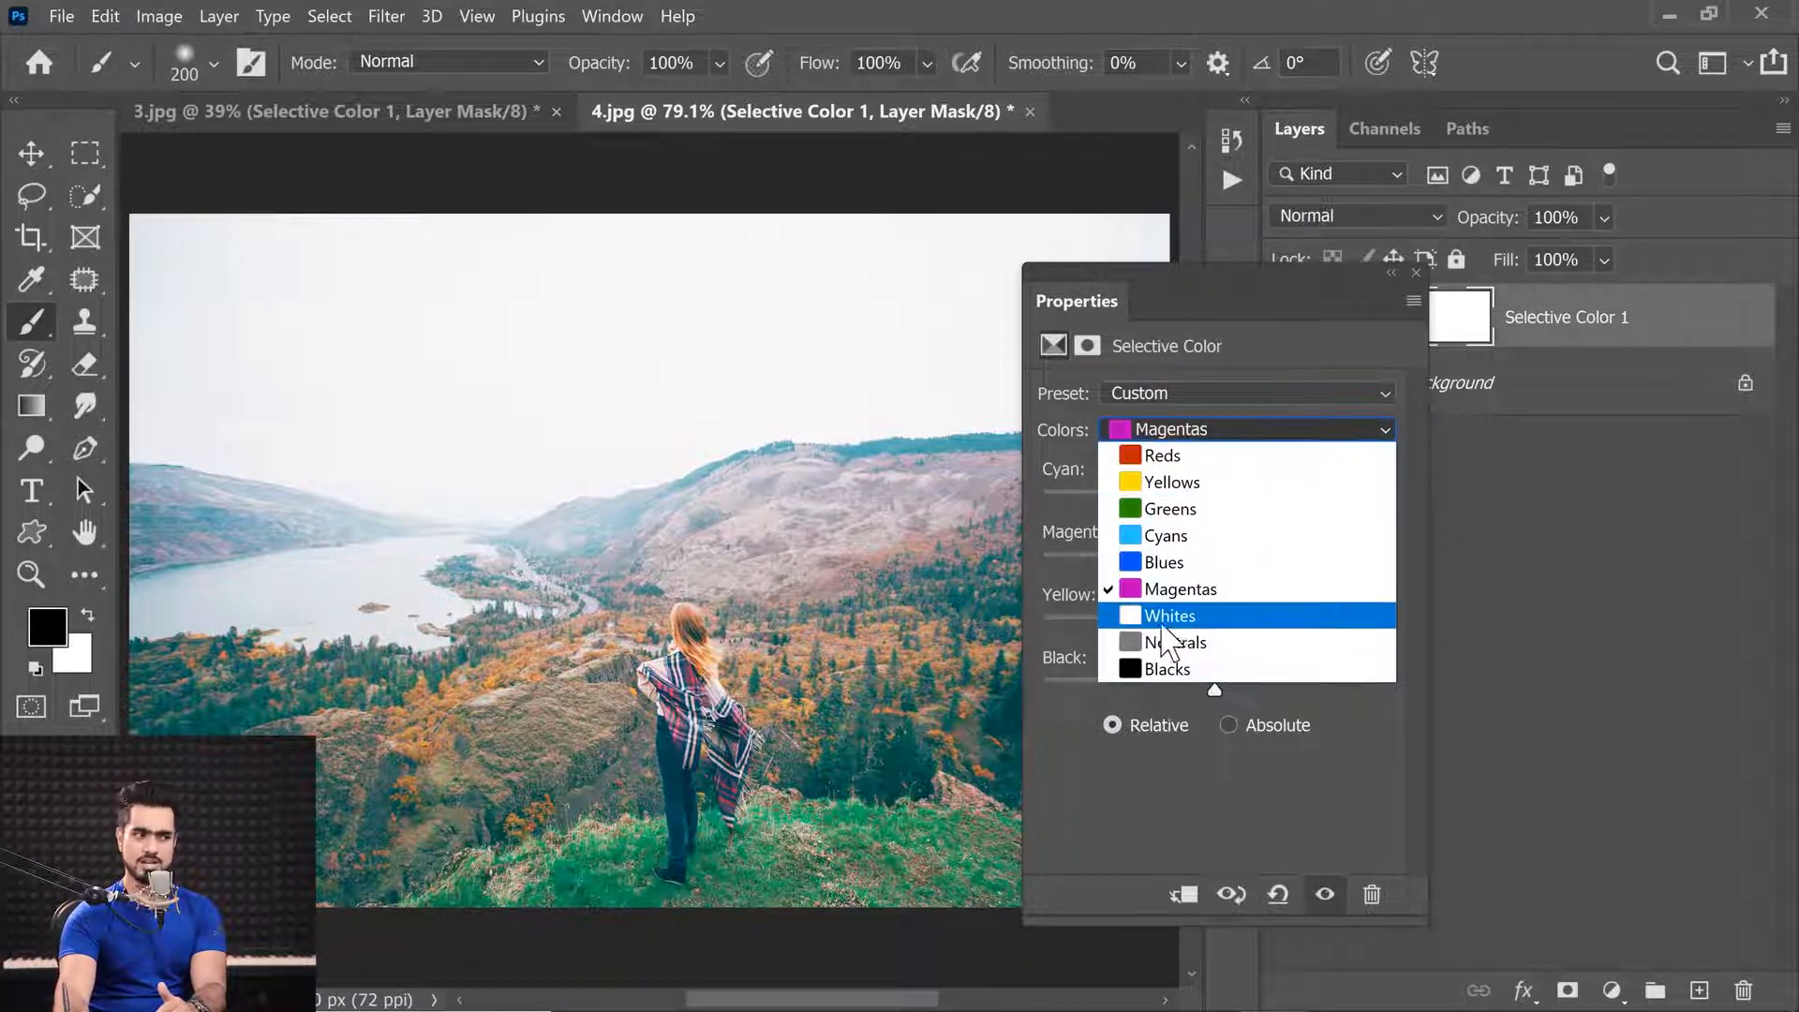
{"action": "left_click", "coordinate": [1205, 429]}
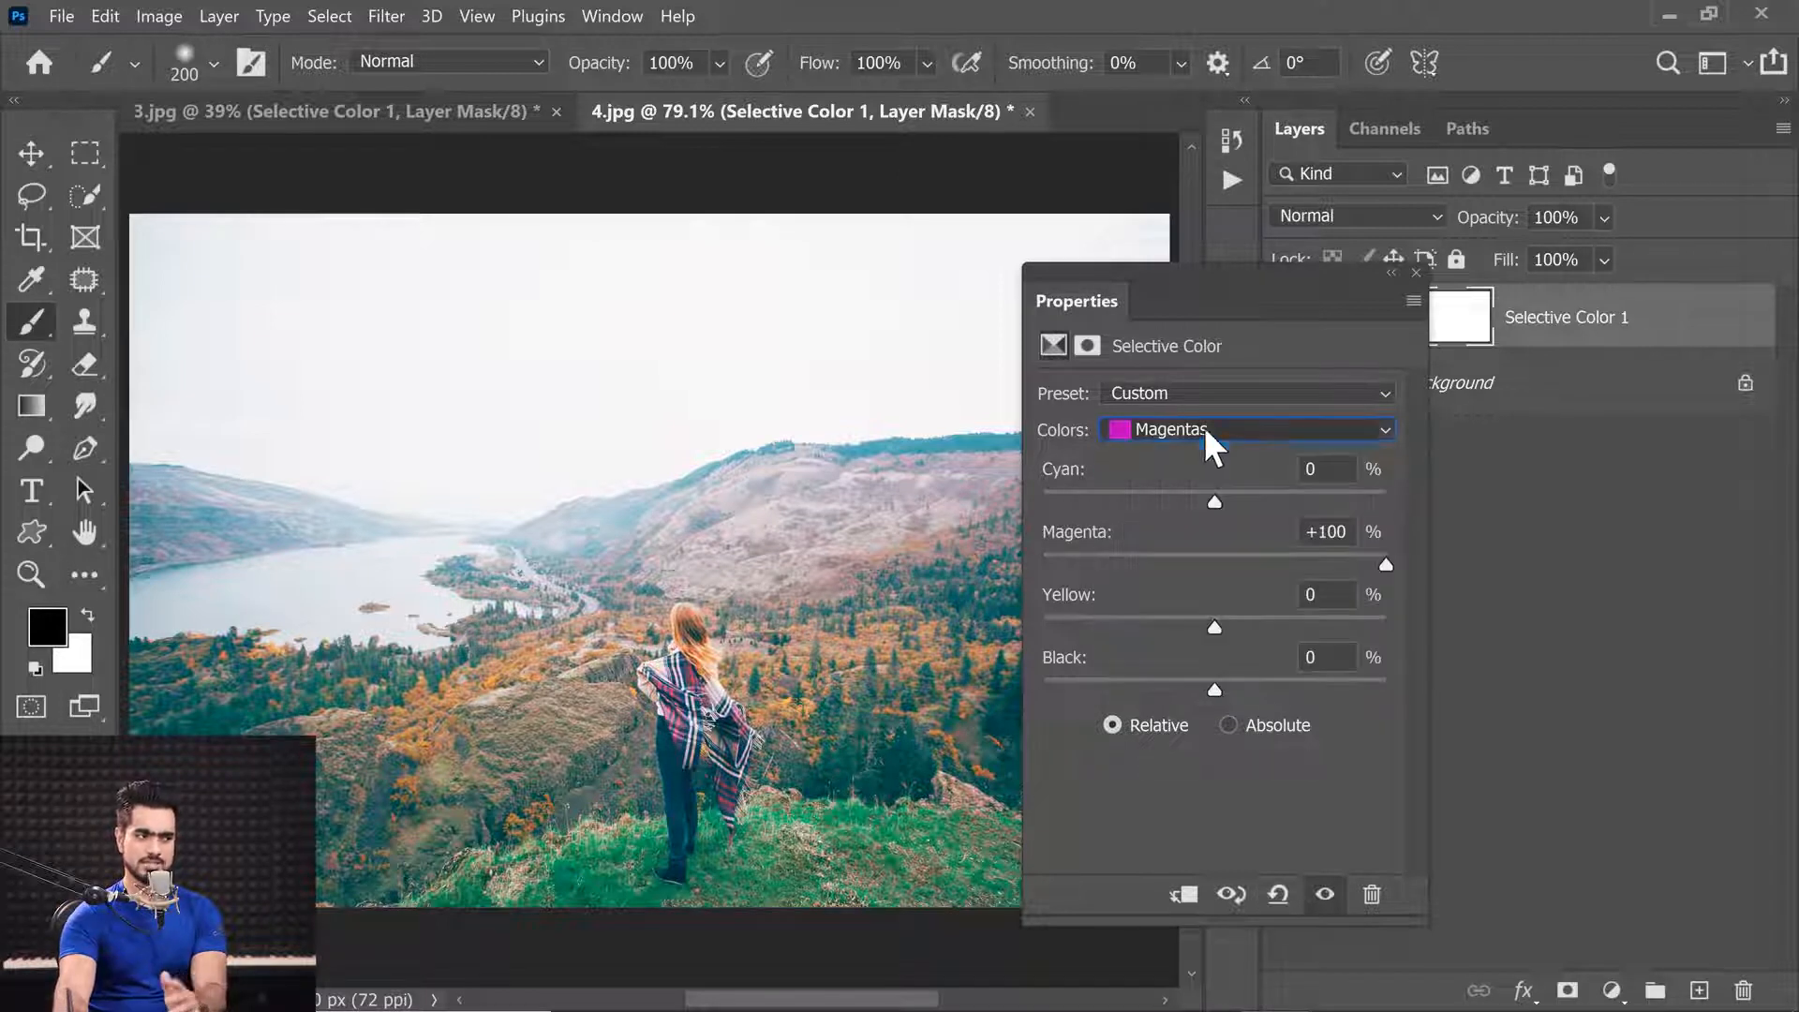
{"action": "left_click", "coordinate": [1230, 727]}
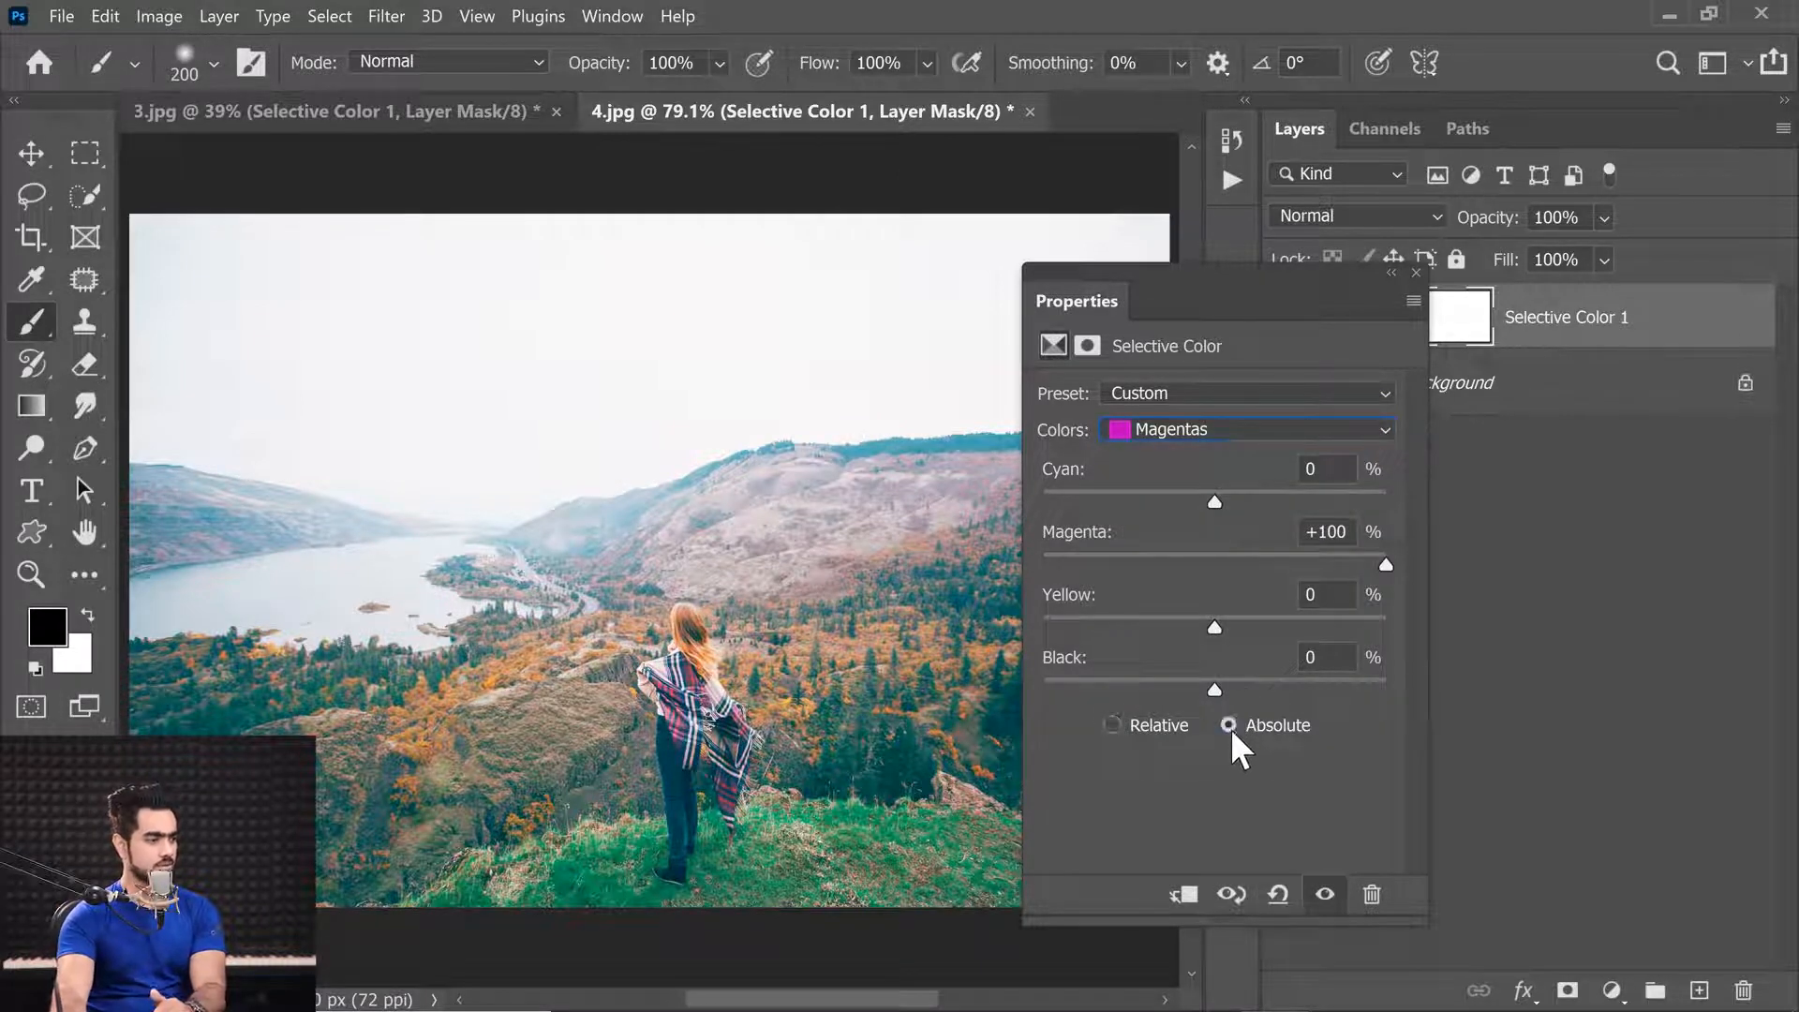
{"action": "left_click", "coordinate": [1135, 730]}
{"action": "left_click", "coordinate": [1268, 725]}
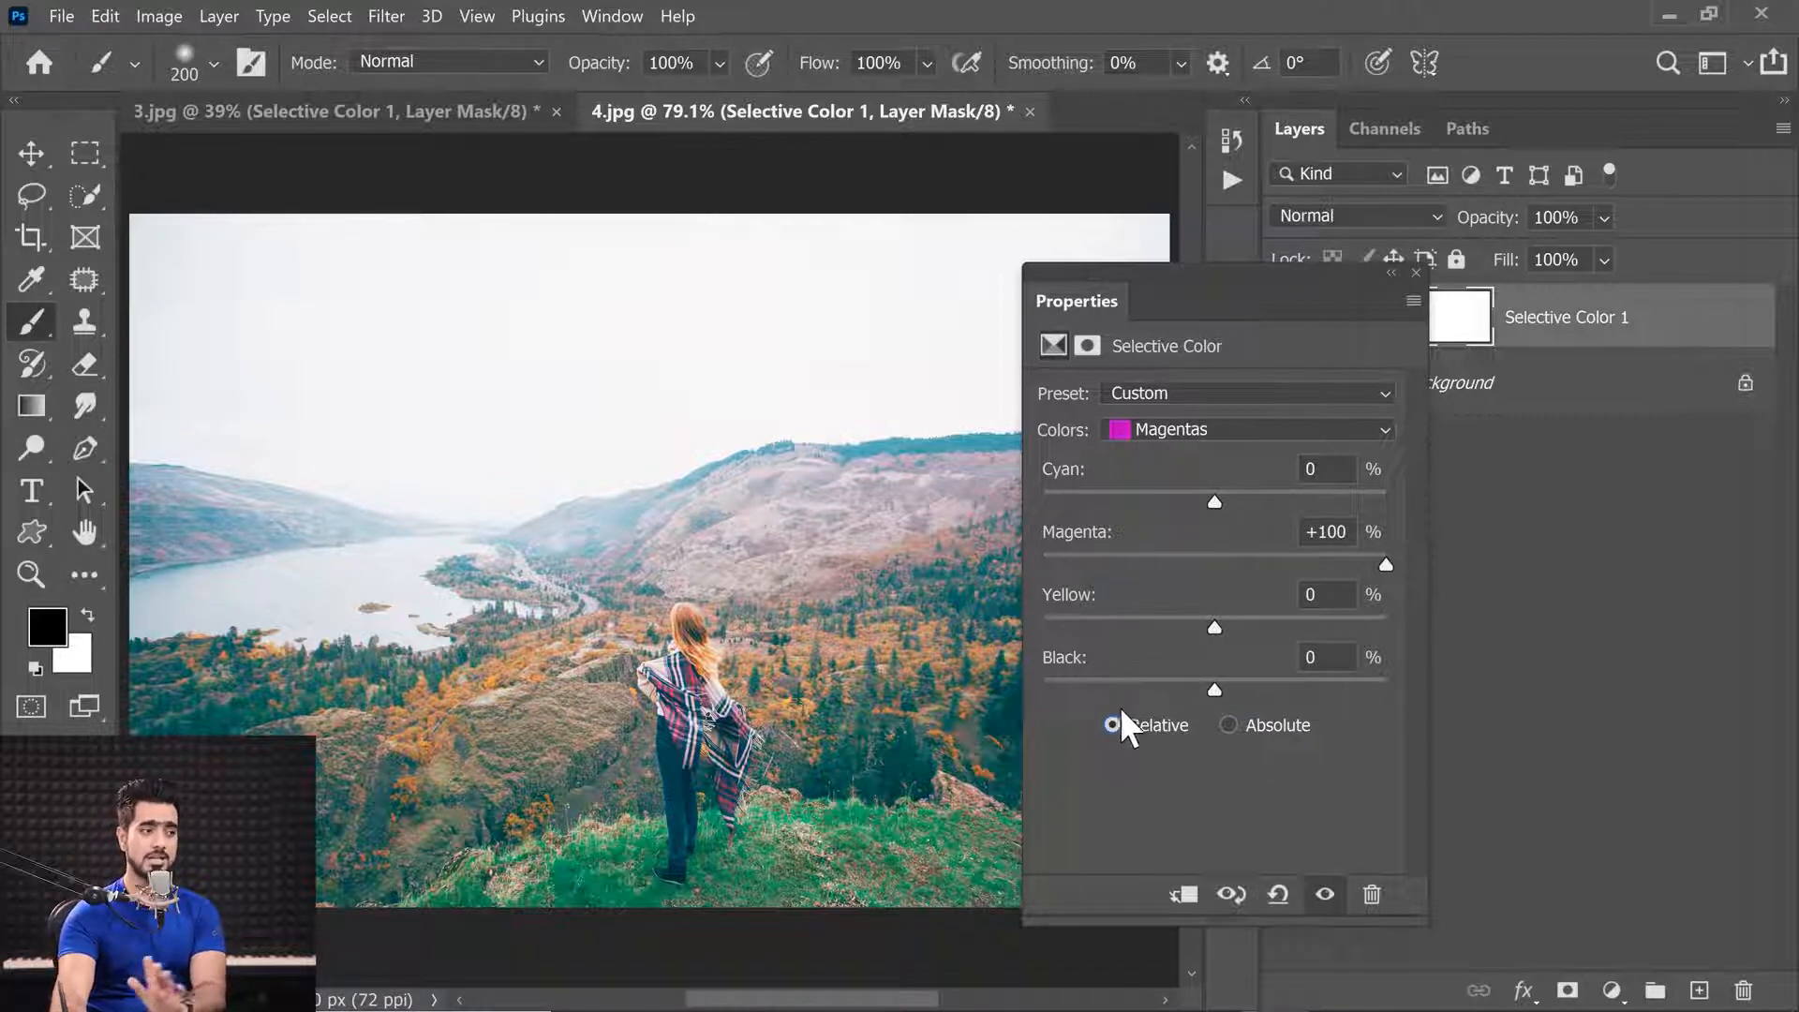
Step: Save the Selective Color settings as a preset named Enhance Color and close the adjustment's properties
{"action": "left_click", "coordinate": [1413, 301]}
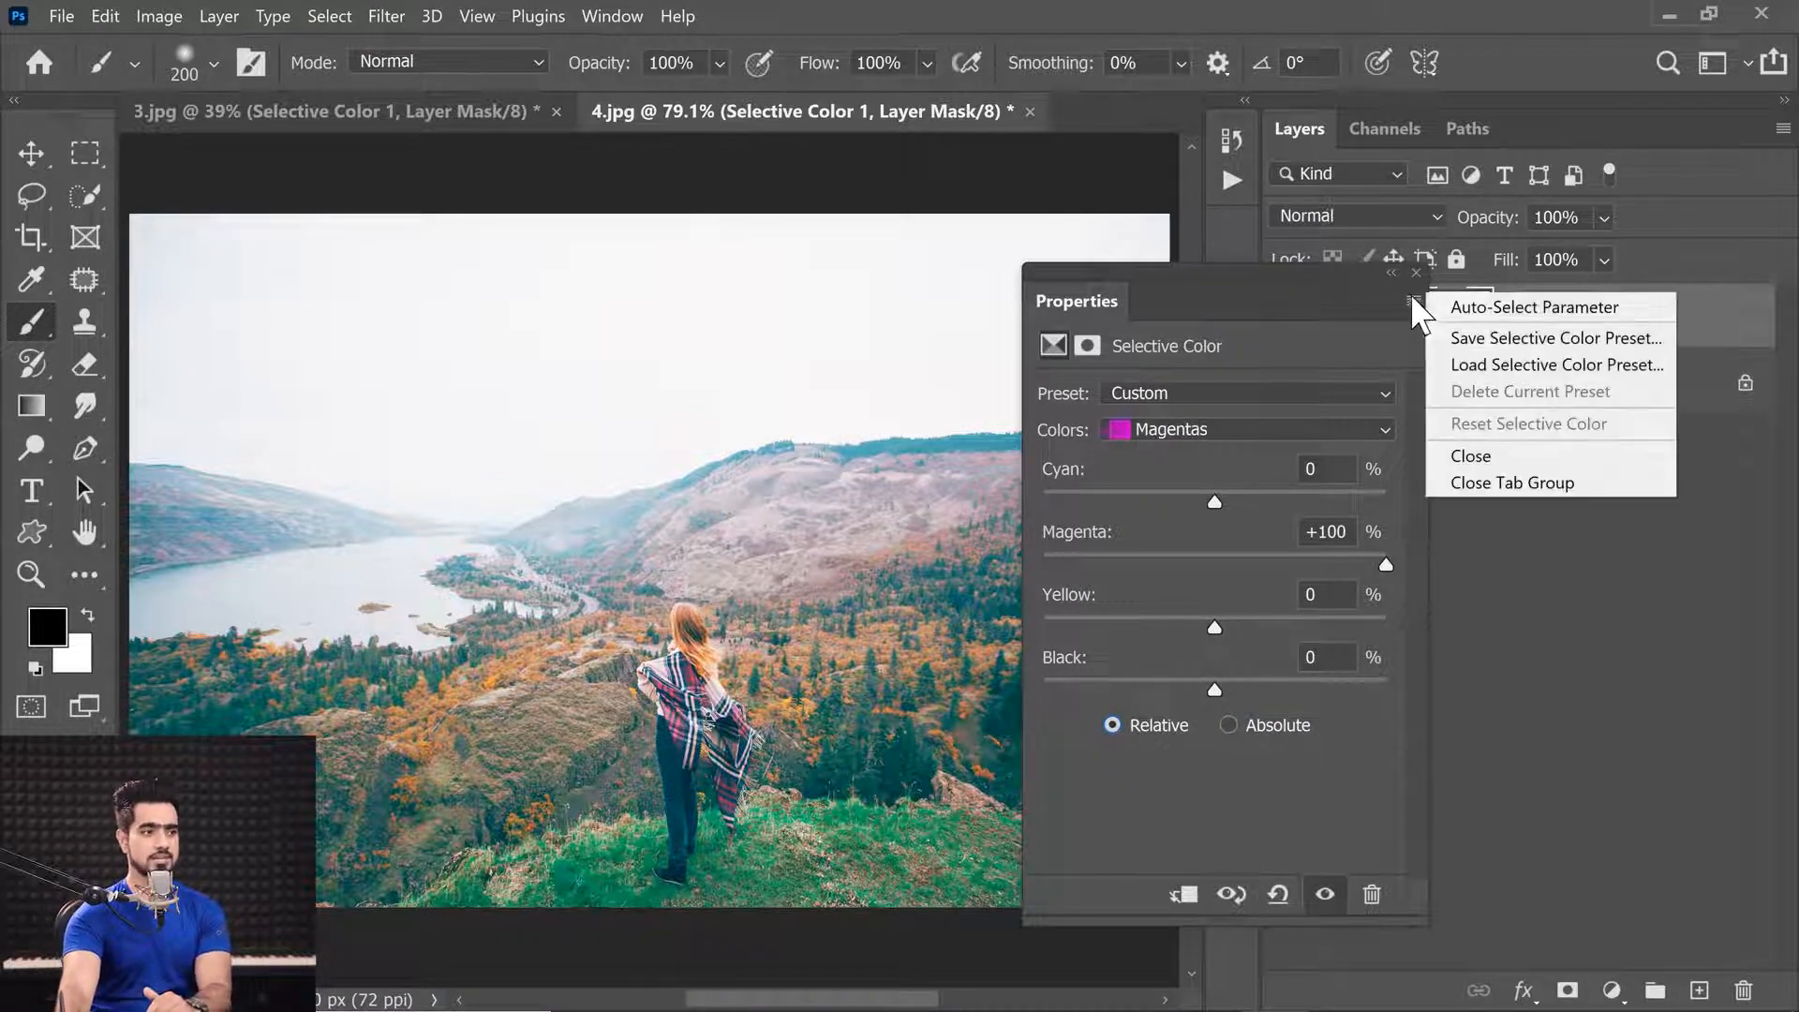
{"action": "left_click", "coordinate": [1499, 343]}
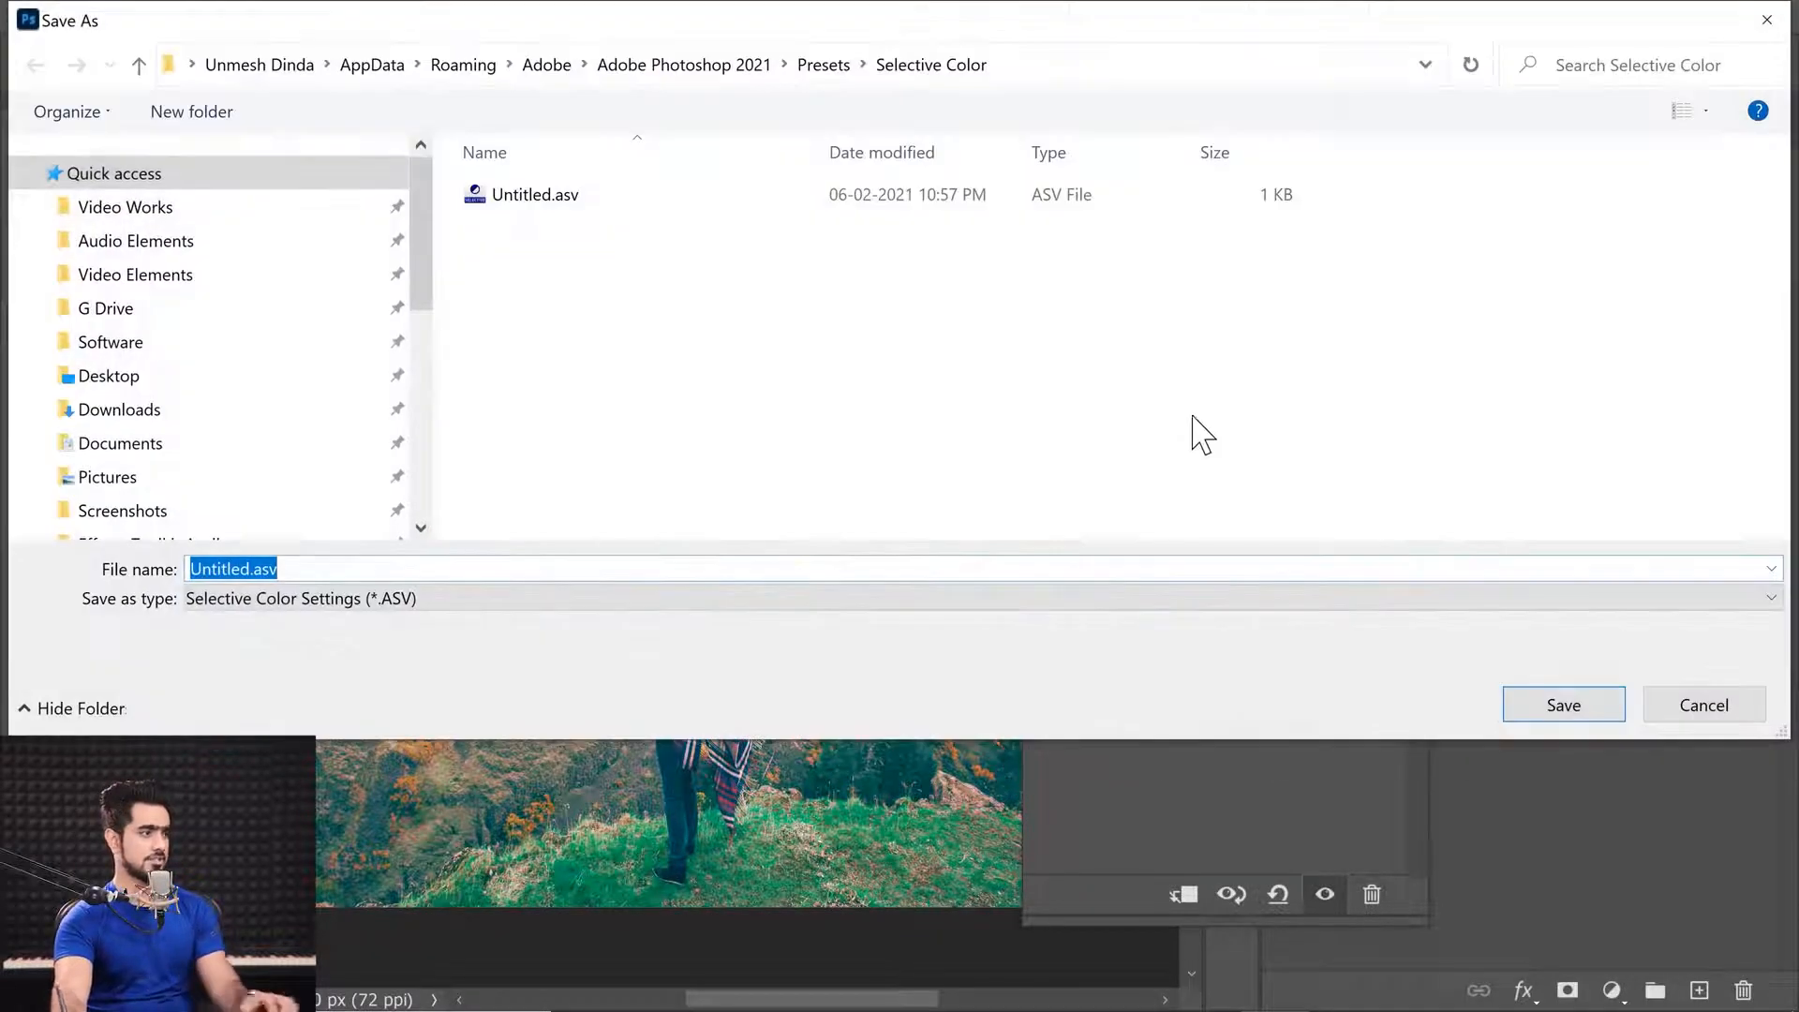
{"action": "type", "text": "Enhan"}
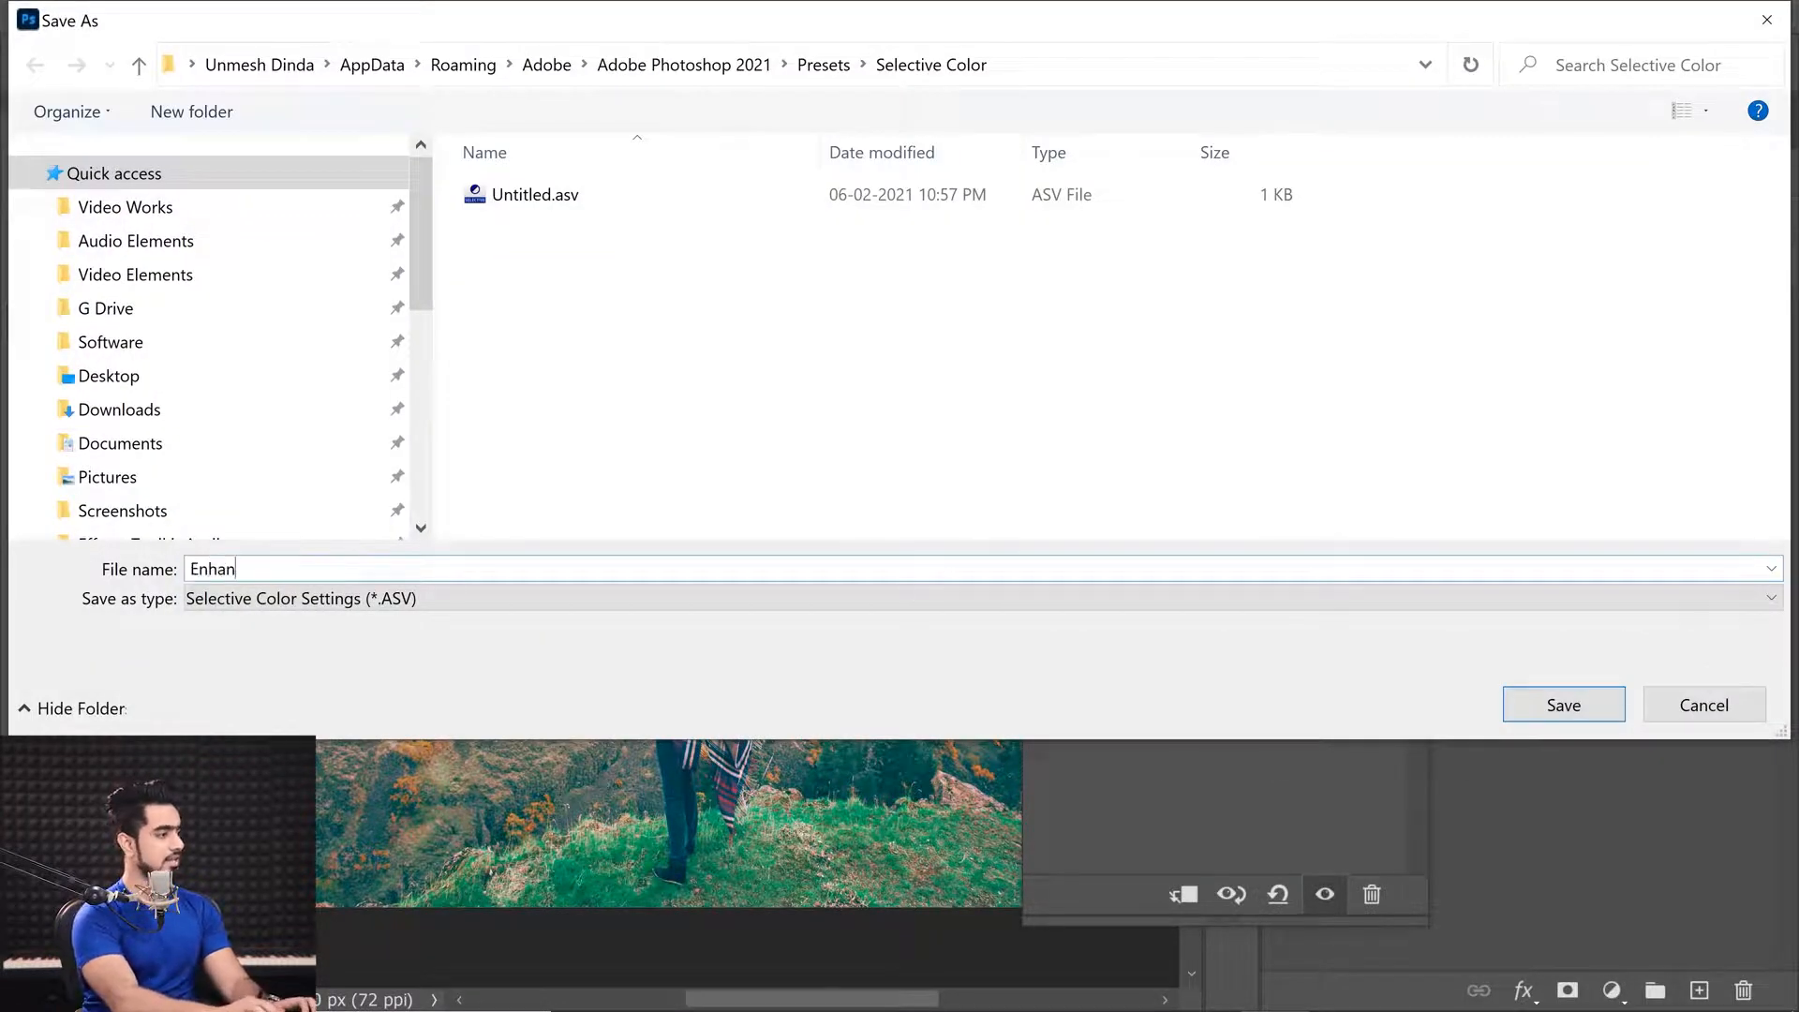
{"action": "type", "text": "ce Color"}
{"action": "key", "text": "Return"}
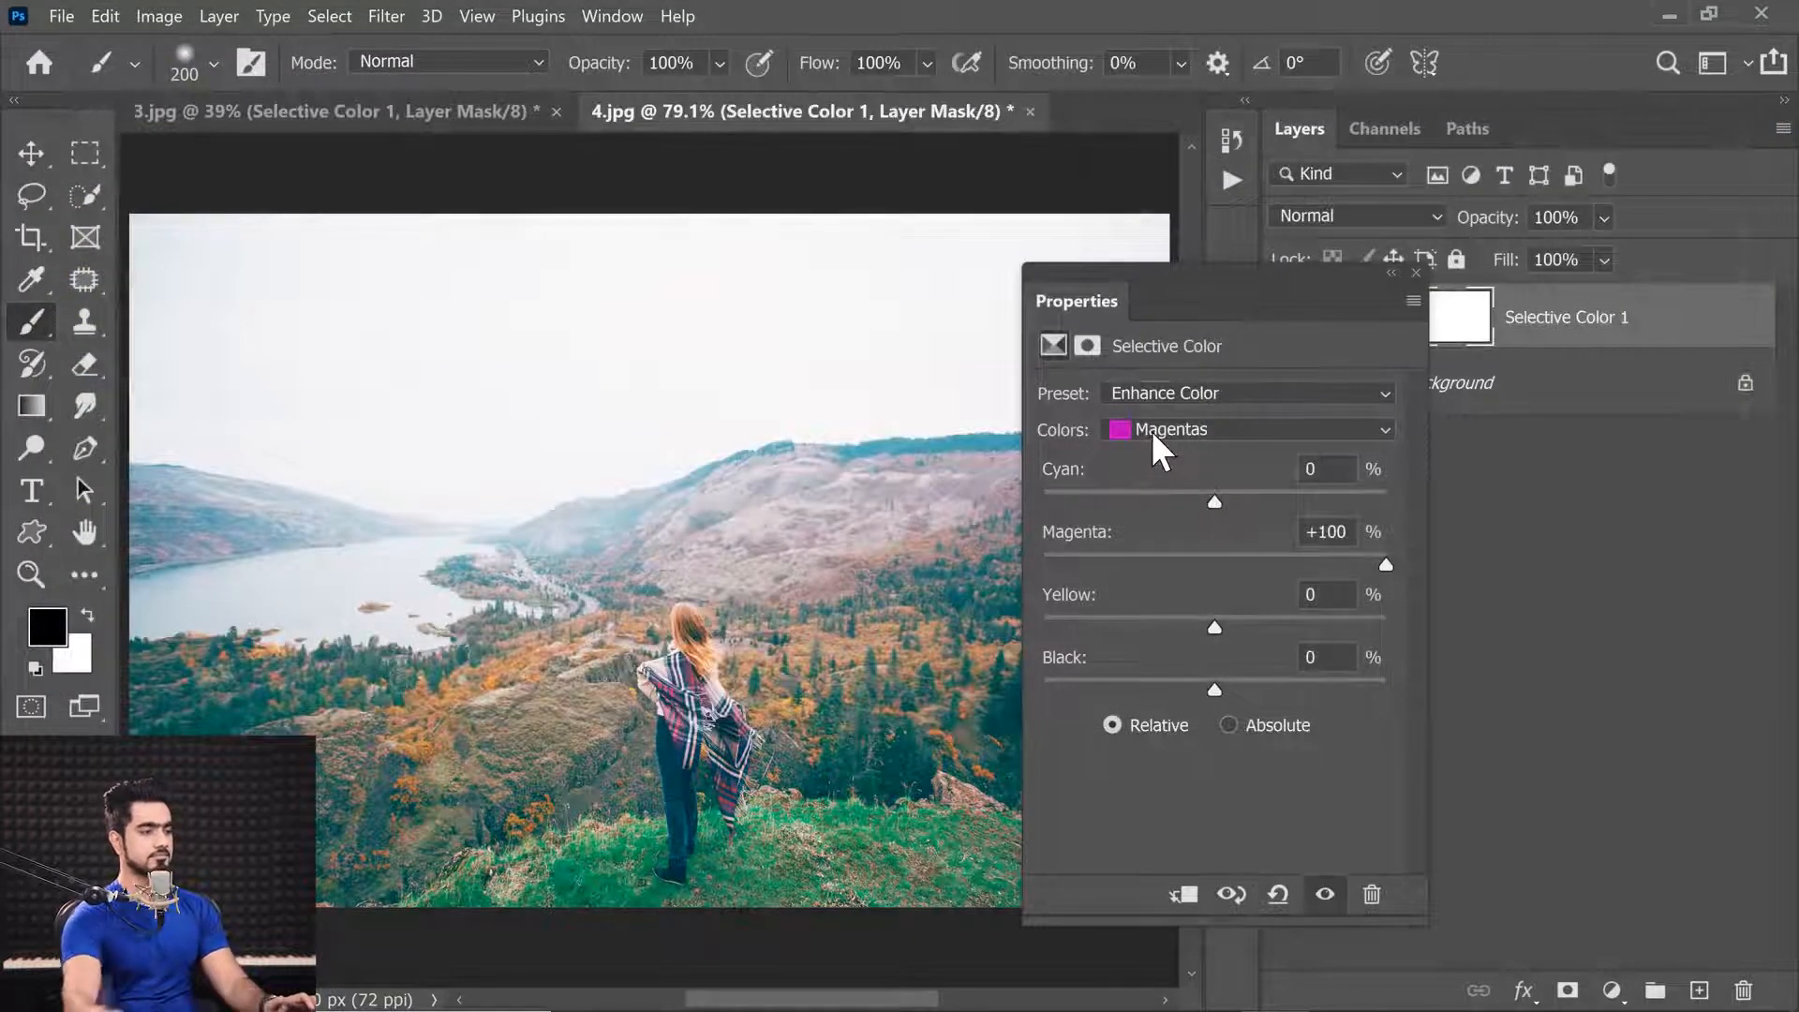
{"action": "left_click", "coordinate": [1416, 272]}
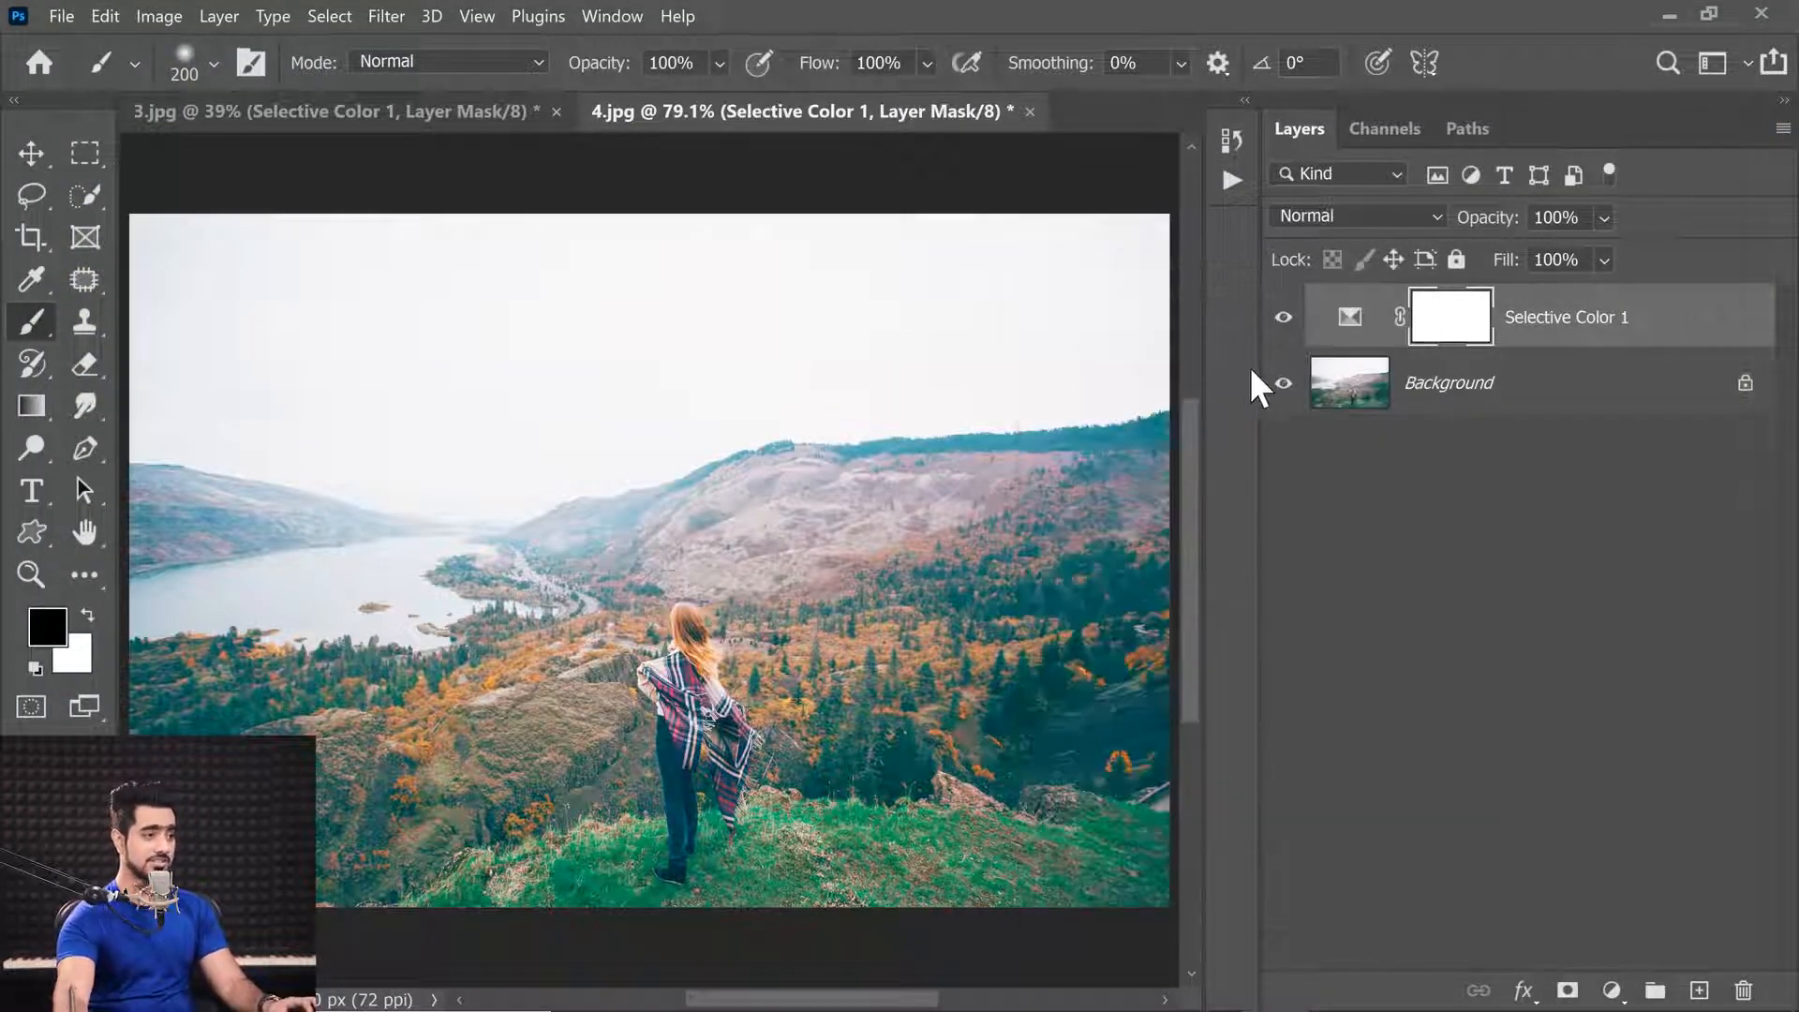
Step: Compare the photo with and without the Selective Color 1 layer
{"action": "left_click", "coordinate": [1274, 319]}
{"action": "left_click", "coordinate": [1275, 321]}
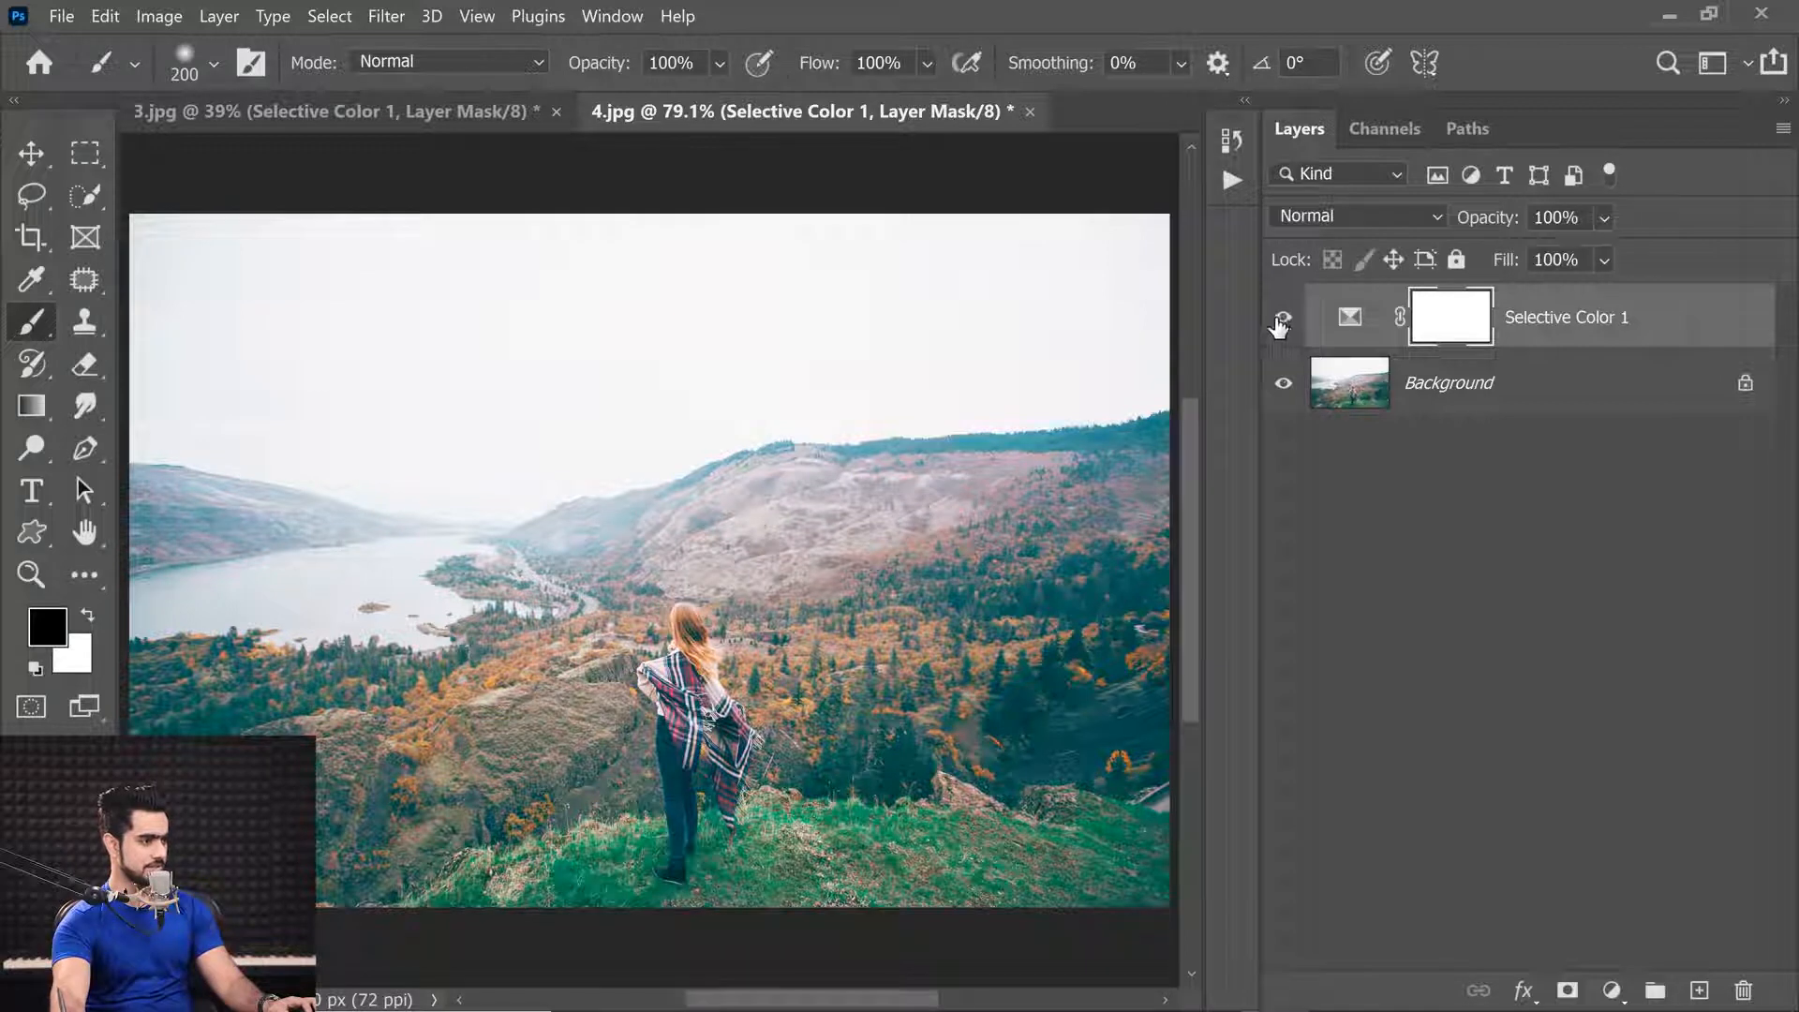
{"action": "left_click", "coordinate": [1276, 323]}
{"action": "left_click", "coordinate": [1275, 327]}
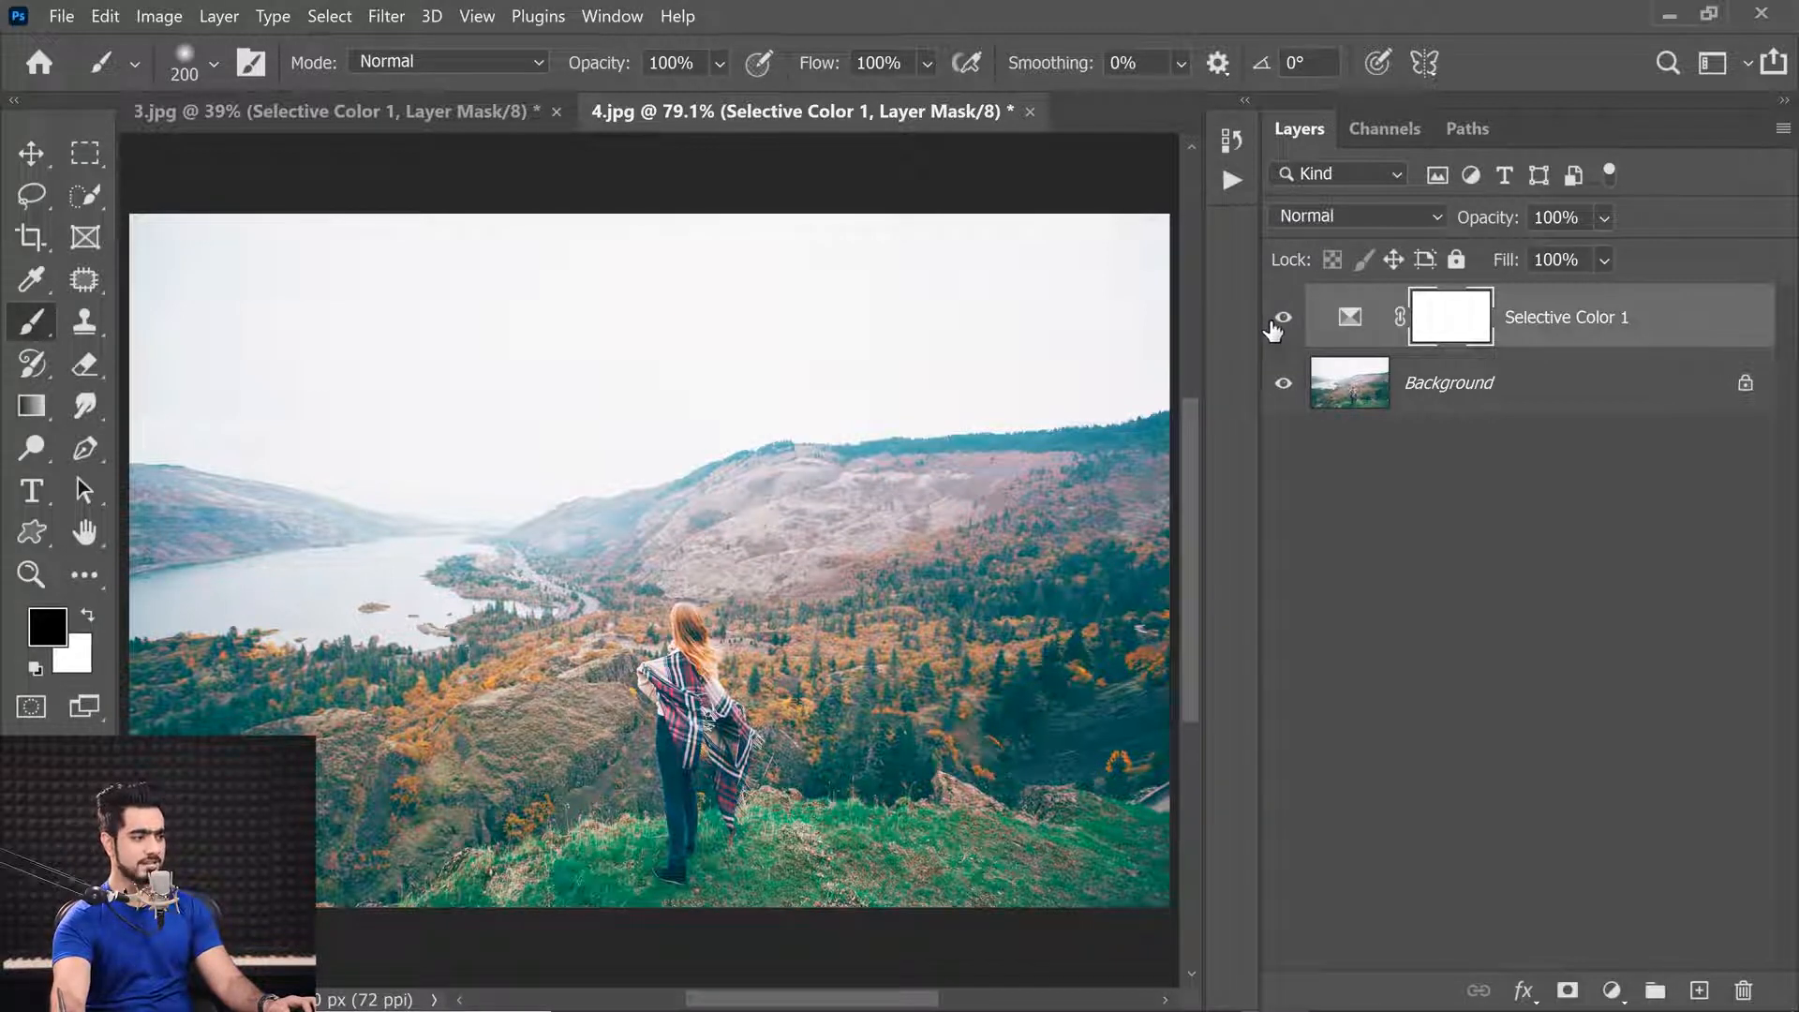
Step: Add a Curves adjustment layer directly above the Background and apply the Increase Contrast (RGB) preset
{"action": "left_click", "coordinate": [1484, 379]}
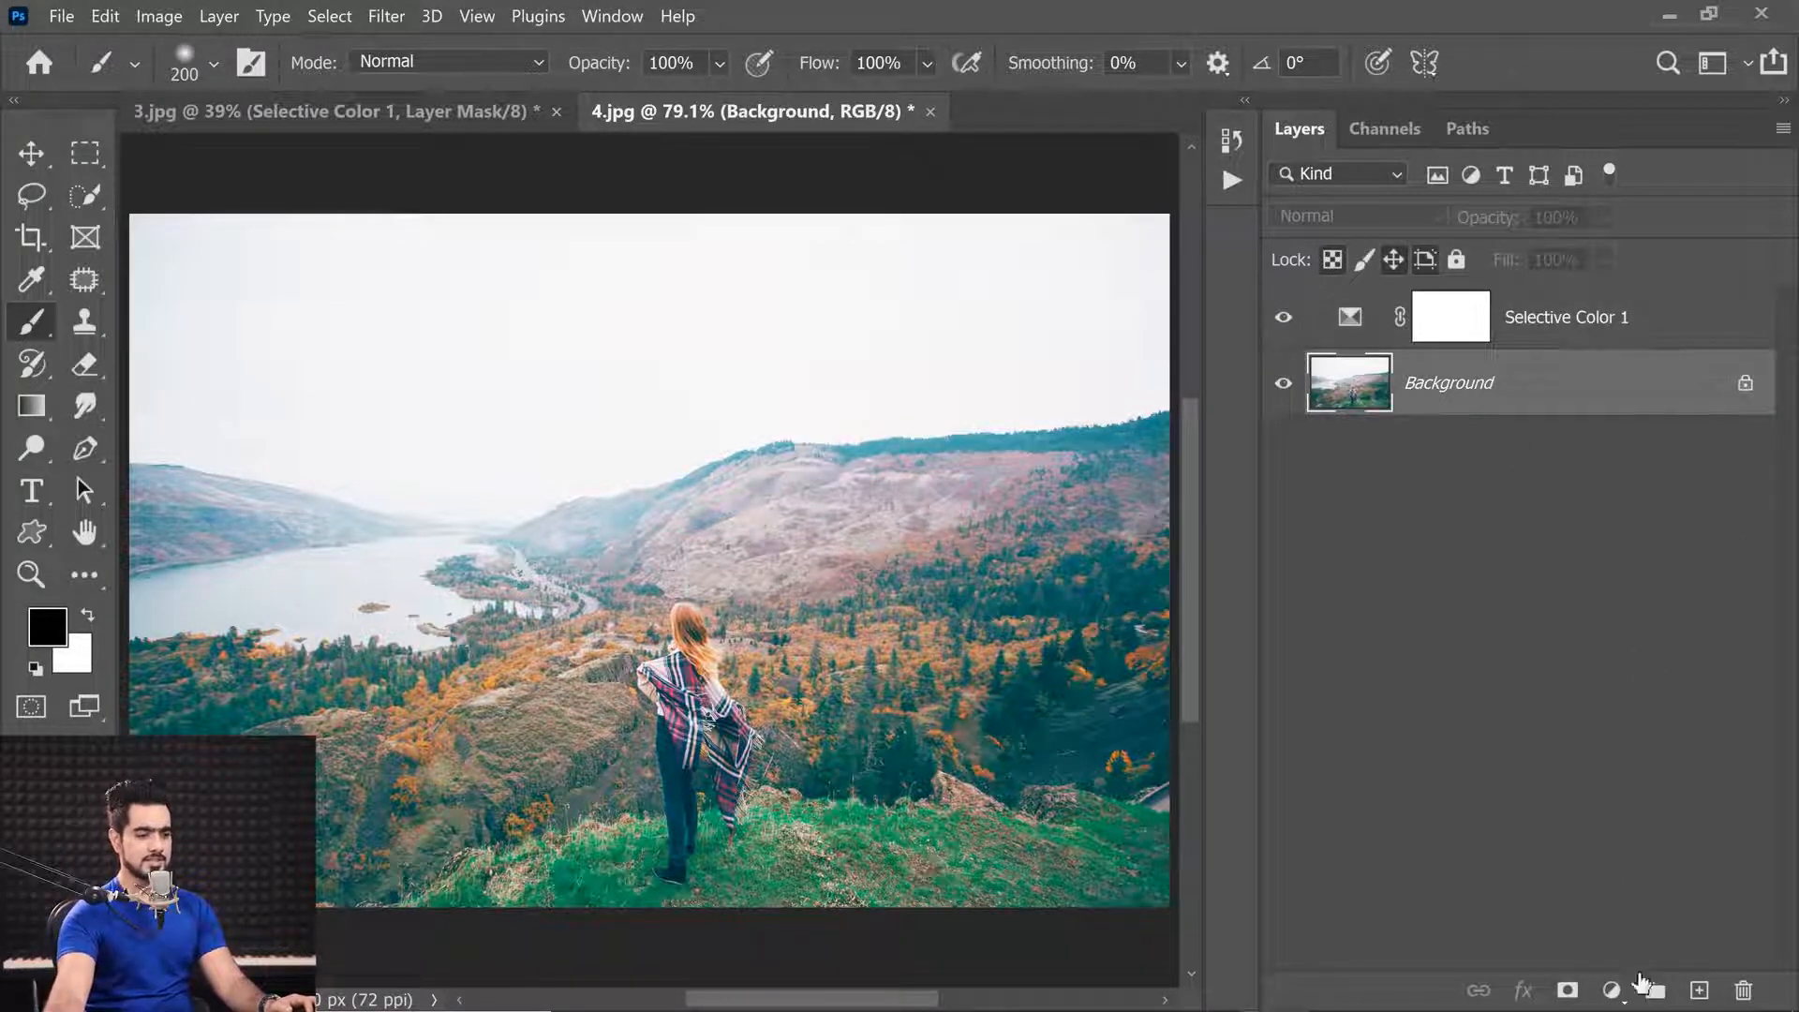
{"action": "left_click", "coordinate": [1612, 990]}
{"action": "left_click", "coordinate": [1627, 647]}
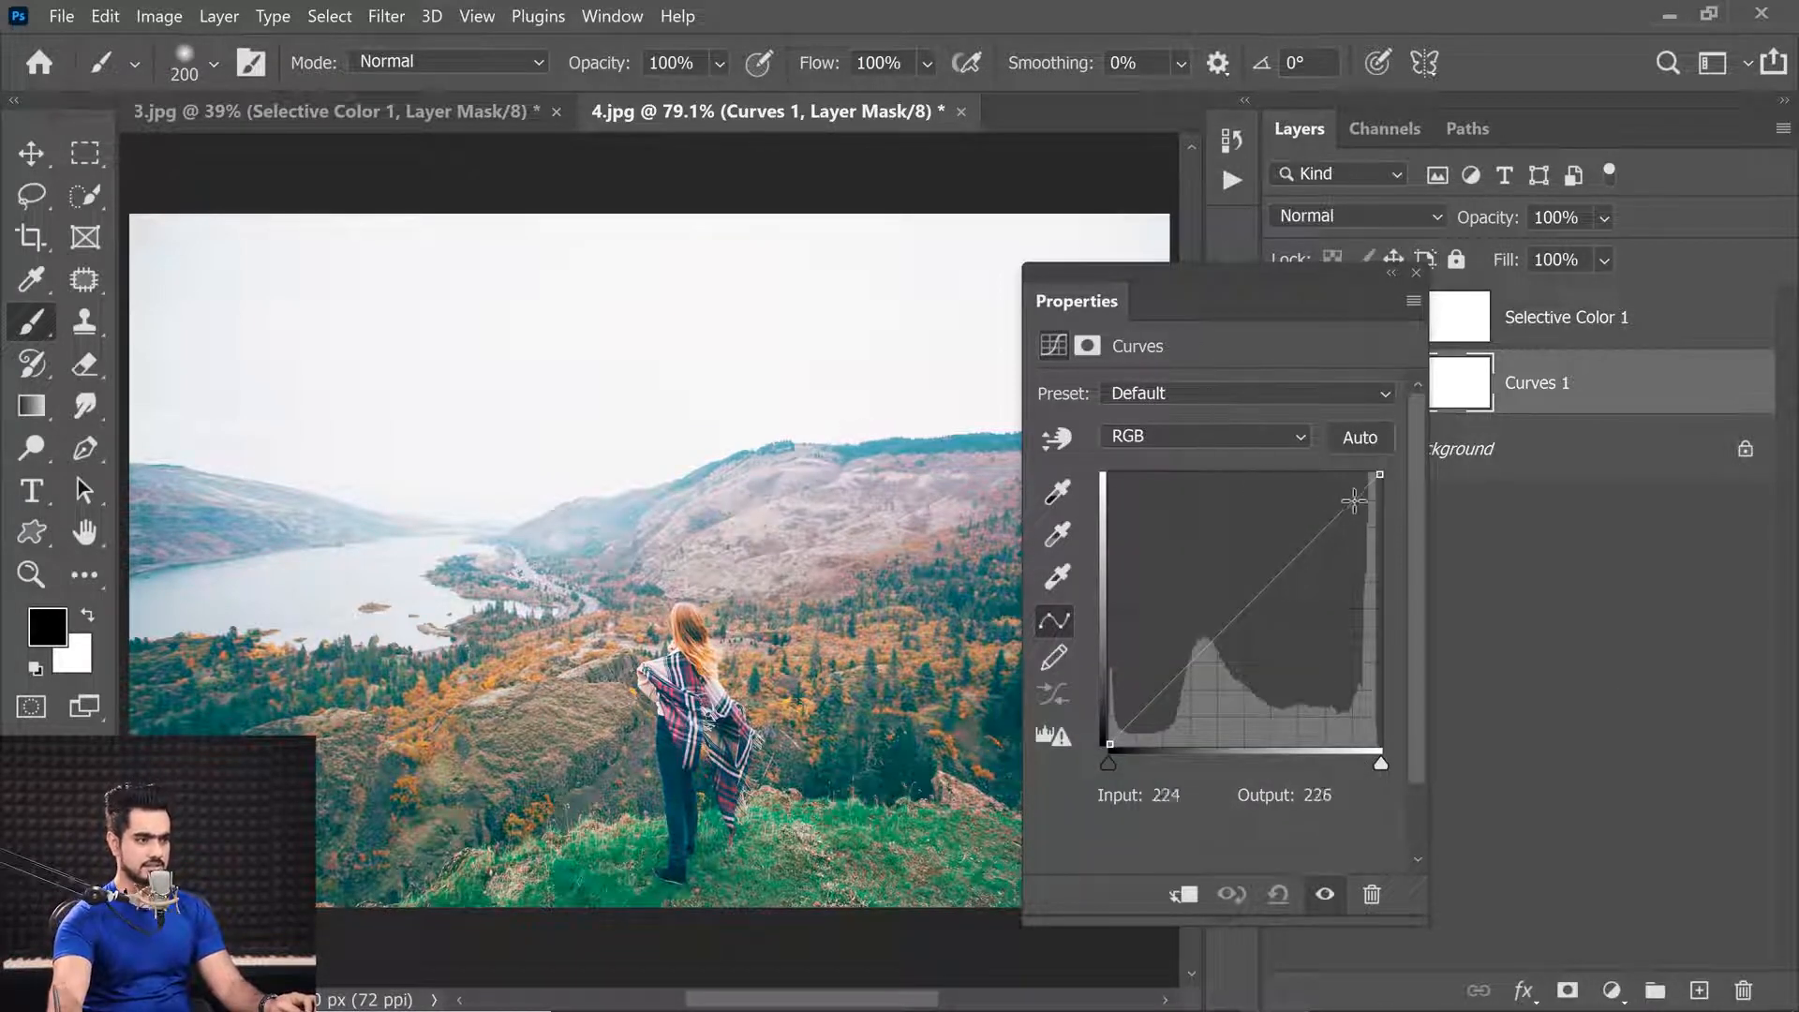
{"action": "left_click_drag", "start_coordinate": [1353, 498], "coordinate": [1346, 496]}
{"action": "left_click_drag", "start_coordinate": [1215, 627], "coordinate": [1185, 419]}
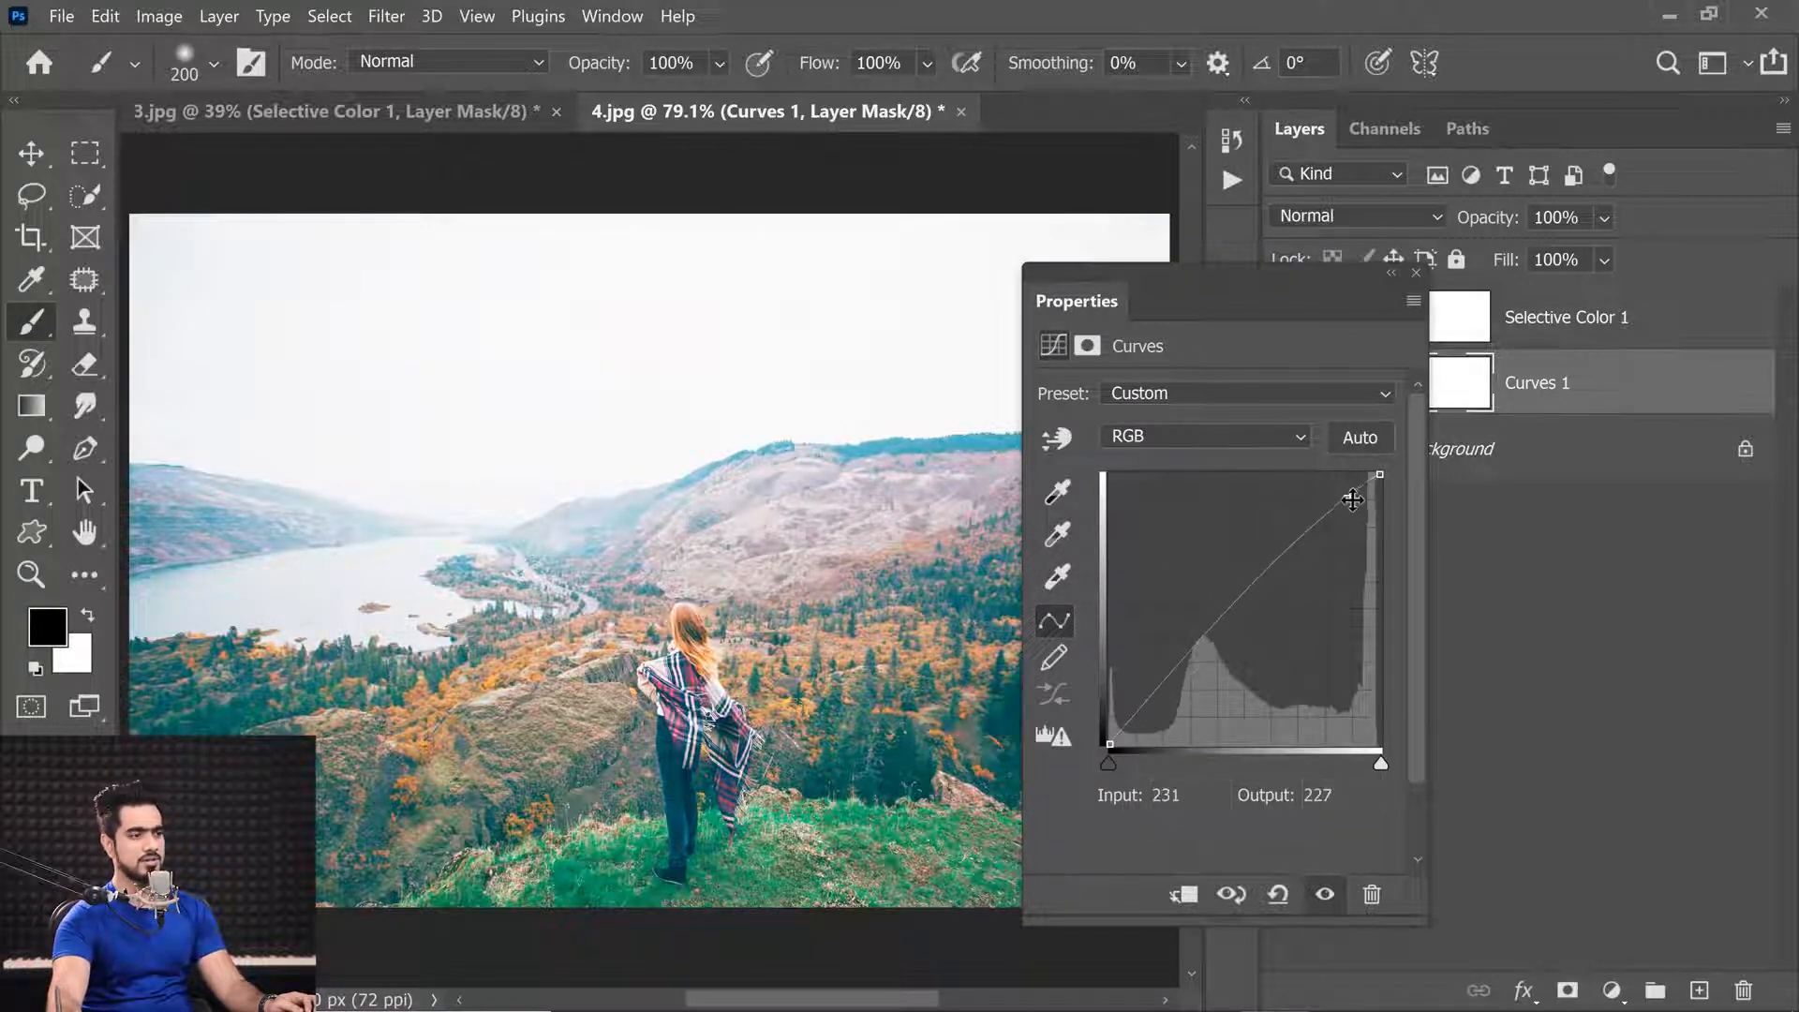
{"action": "left_click", "coordinate": [1282, 393]}
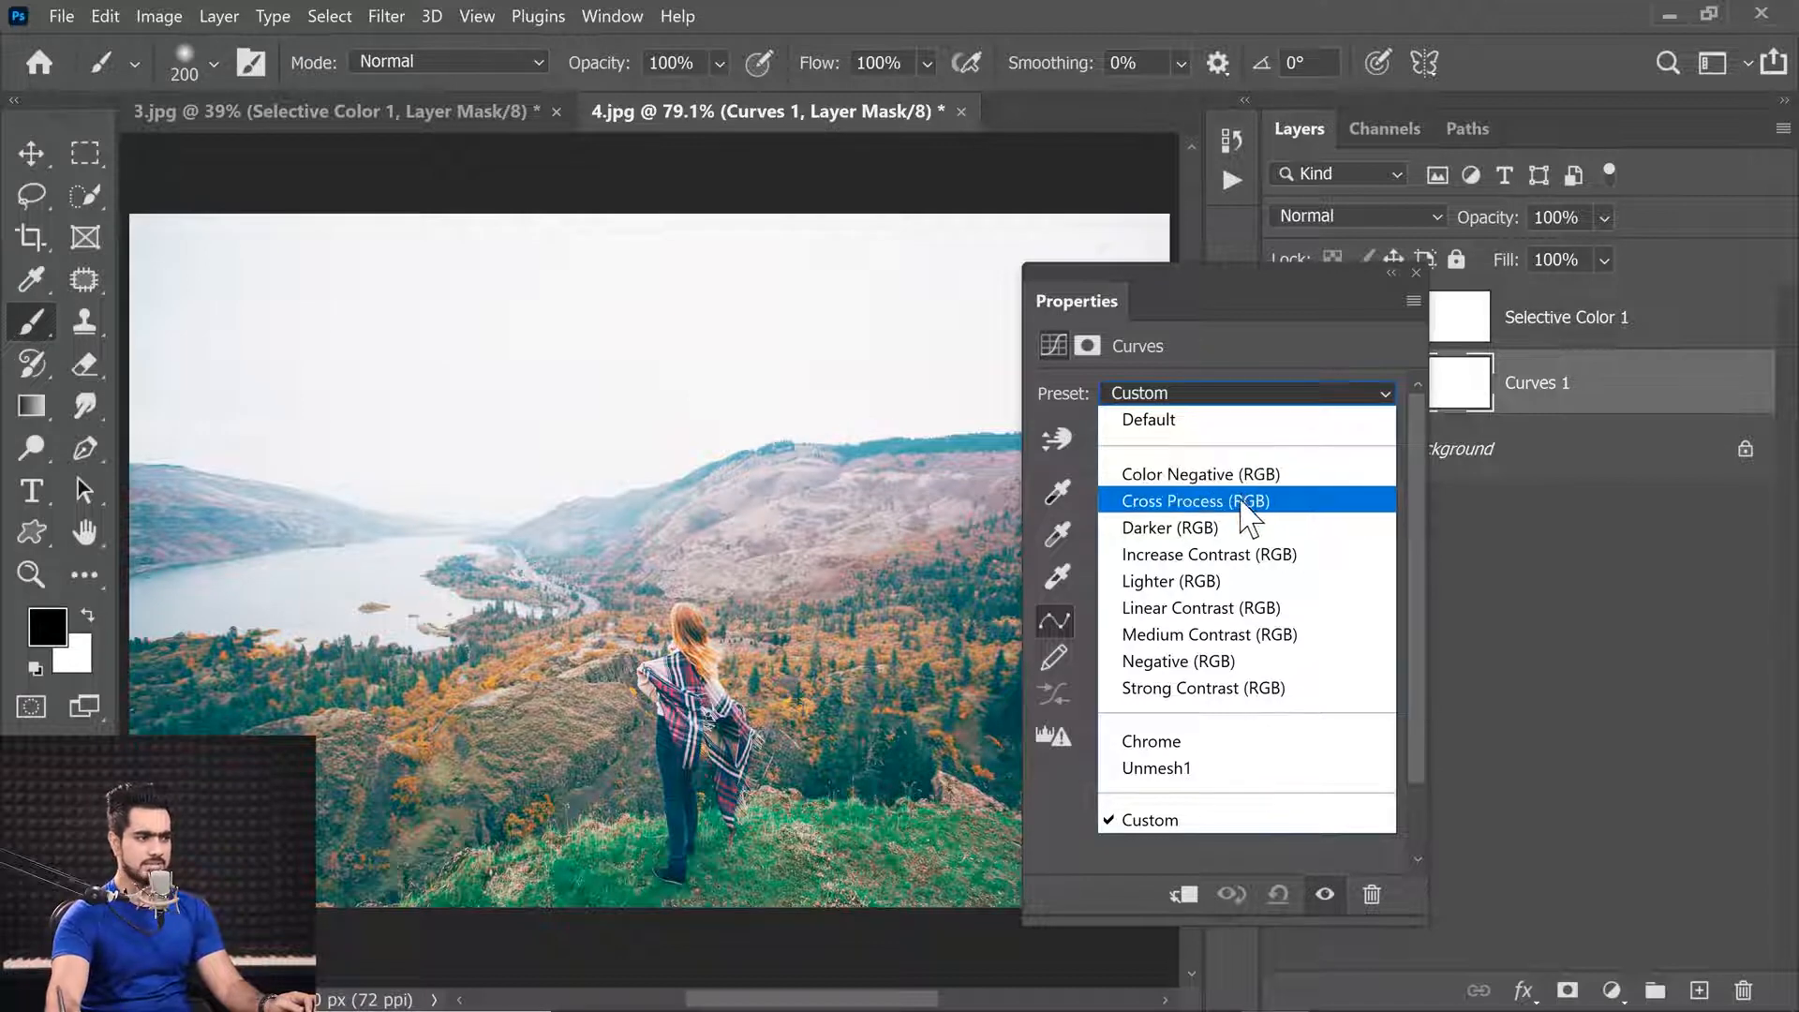
{"action": "left_click", "coordinate": [1244, 553]}
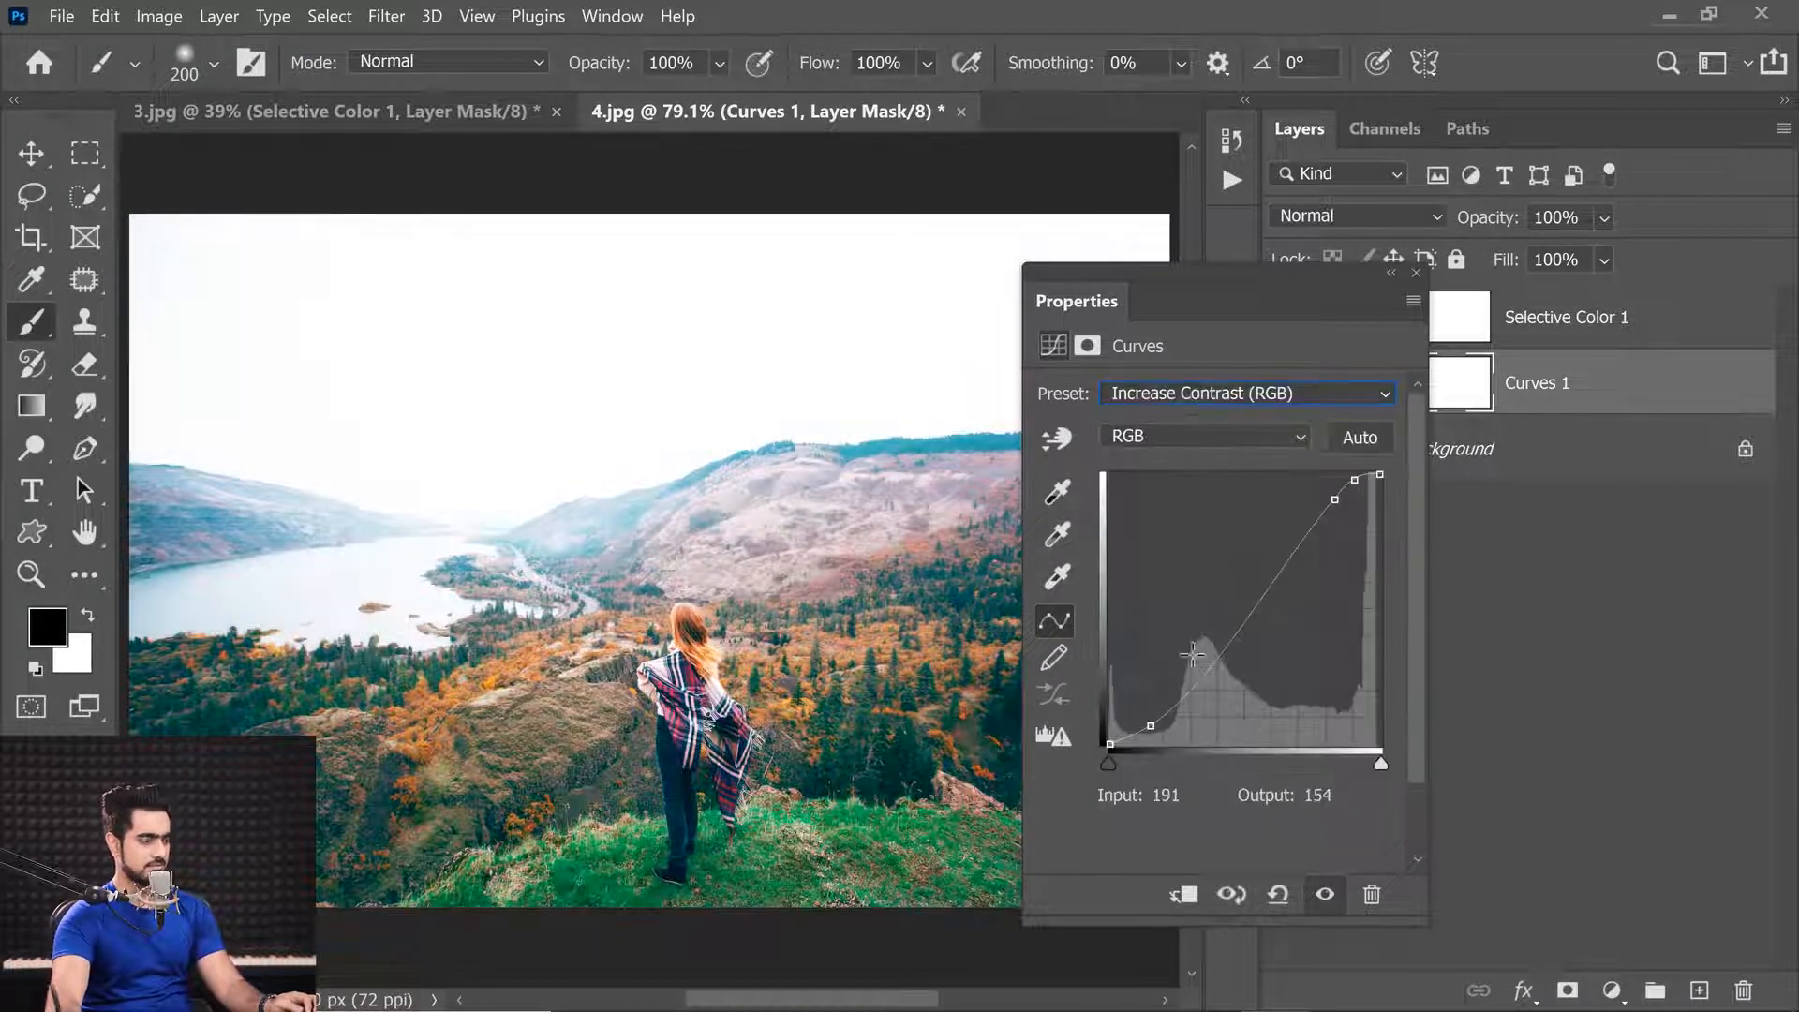
Step: Soften the contrast curve by moving the highlight point to input 205, output 209 and the shadow point to input 42, output 24
{"action": "mouse_move", "coordinate": [1335, 499]}
{"action": "left_mouse_down"}
{"action": "mouse_move", "coordinate": [1356, 486]}
{"action": "mouse_move", "coordinate": [1327, 523]}
{"action": "left_mouse_up"}
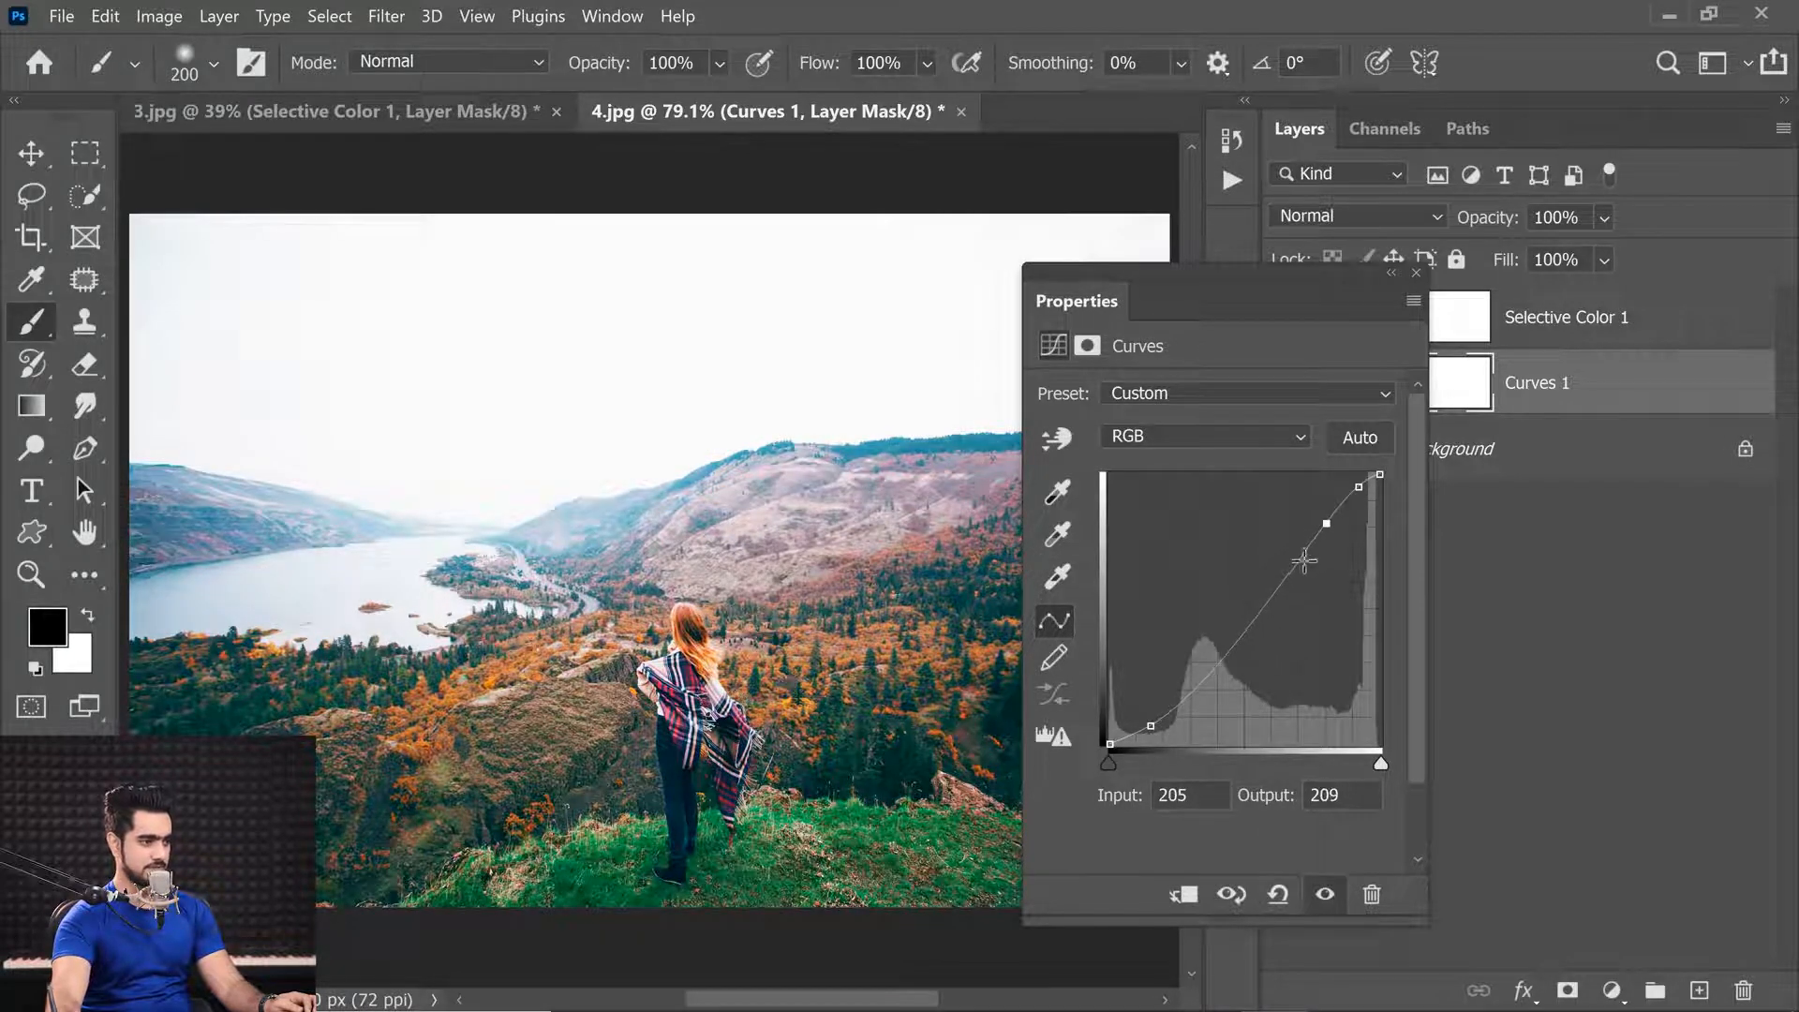
{"action": "left_click", "coordinate": [1152, 725]}
{"action": "left_click_drag", "start_coordinate": [1151, 725], "coordinate": [1158, 719]}
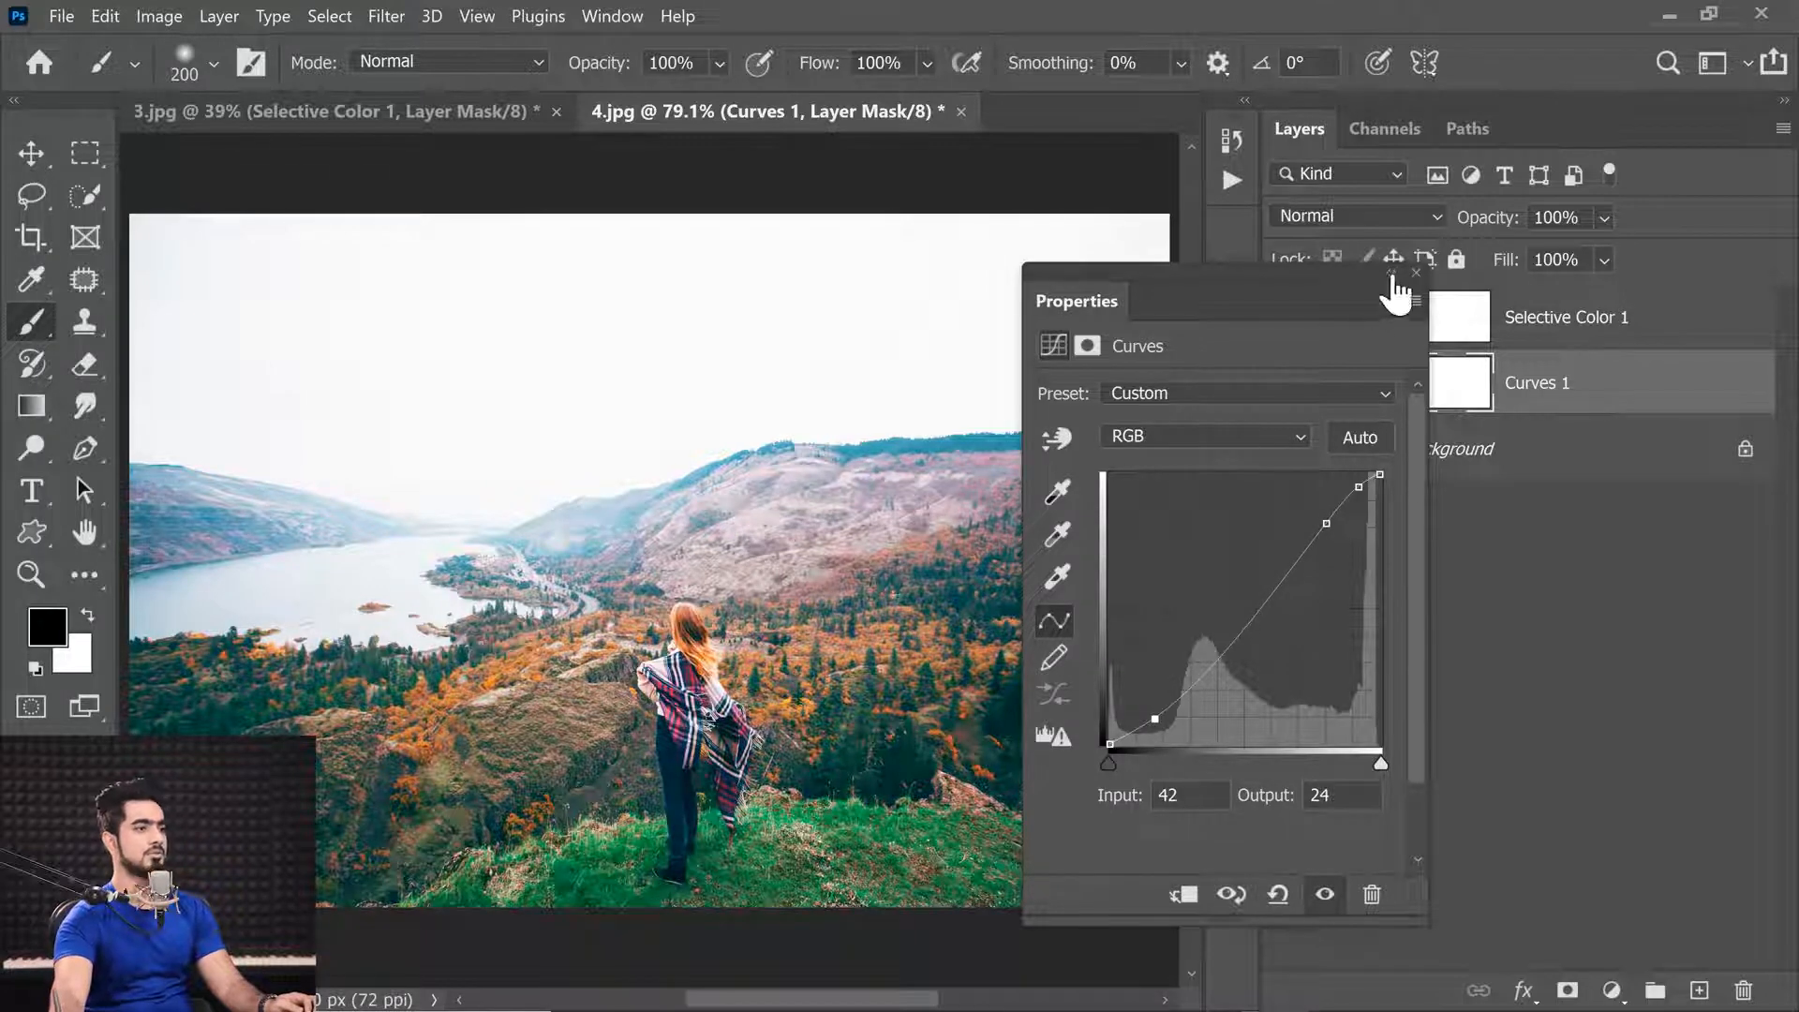
Step: Close the curve's properties and compare the photo with and without the Curves 1 and Selective Color 1 layers
{"action": "left_click", "coordinate": [1416, 273]}
{"action": "left_click", "coordinate": [1285, 384]}
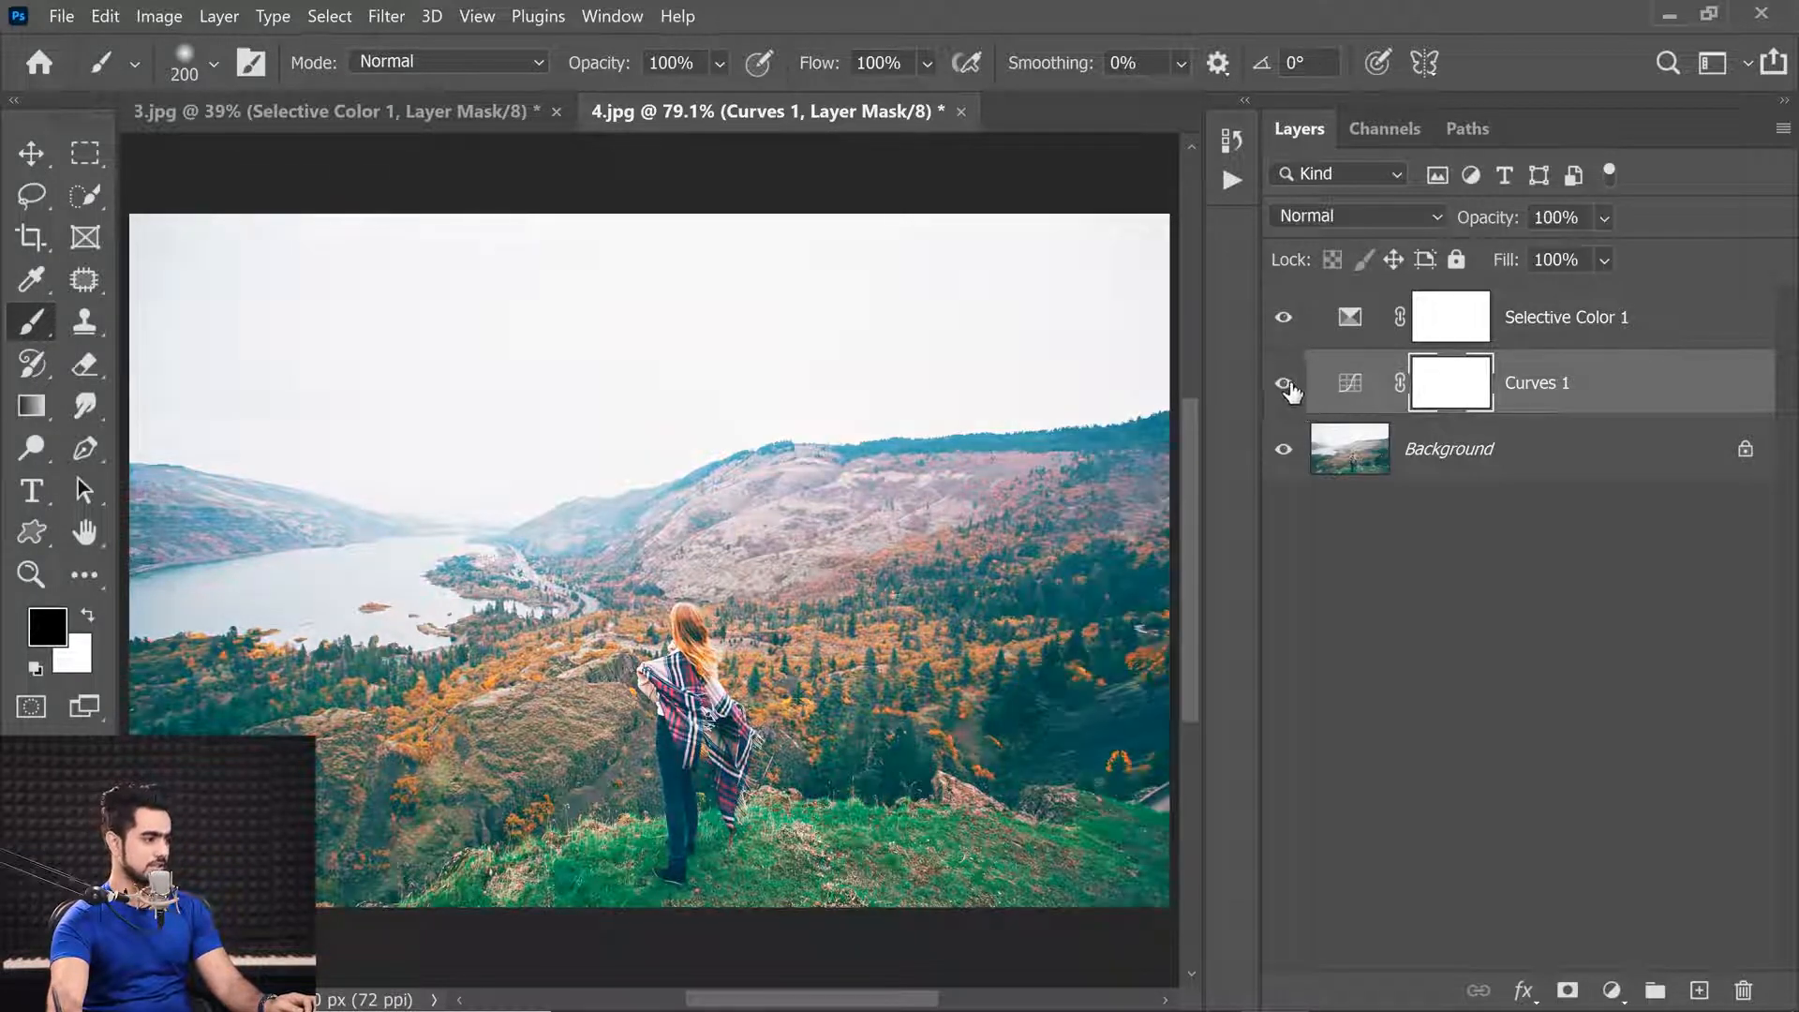
{"action": "left_click", "coordinate": [1285, 318]}
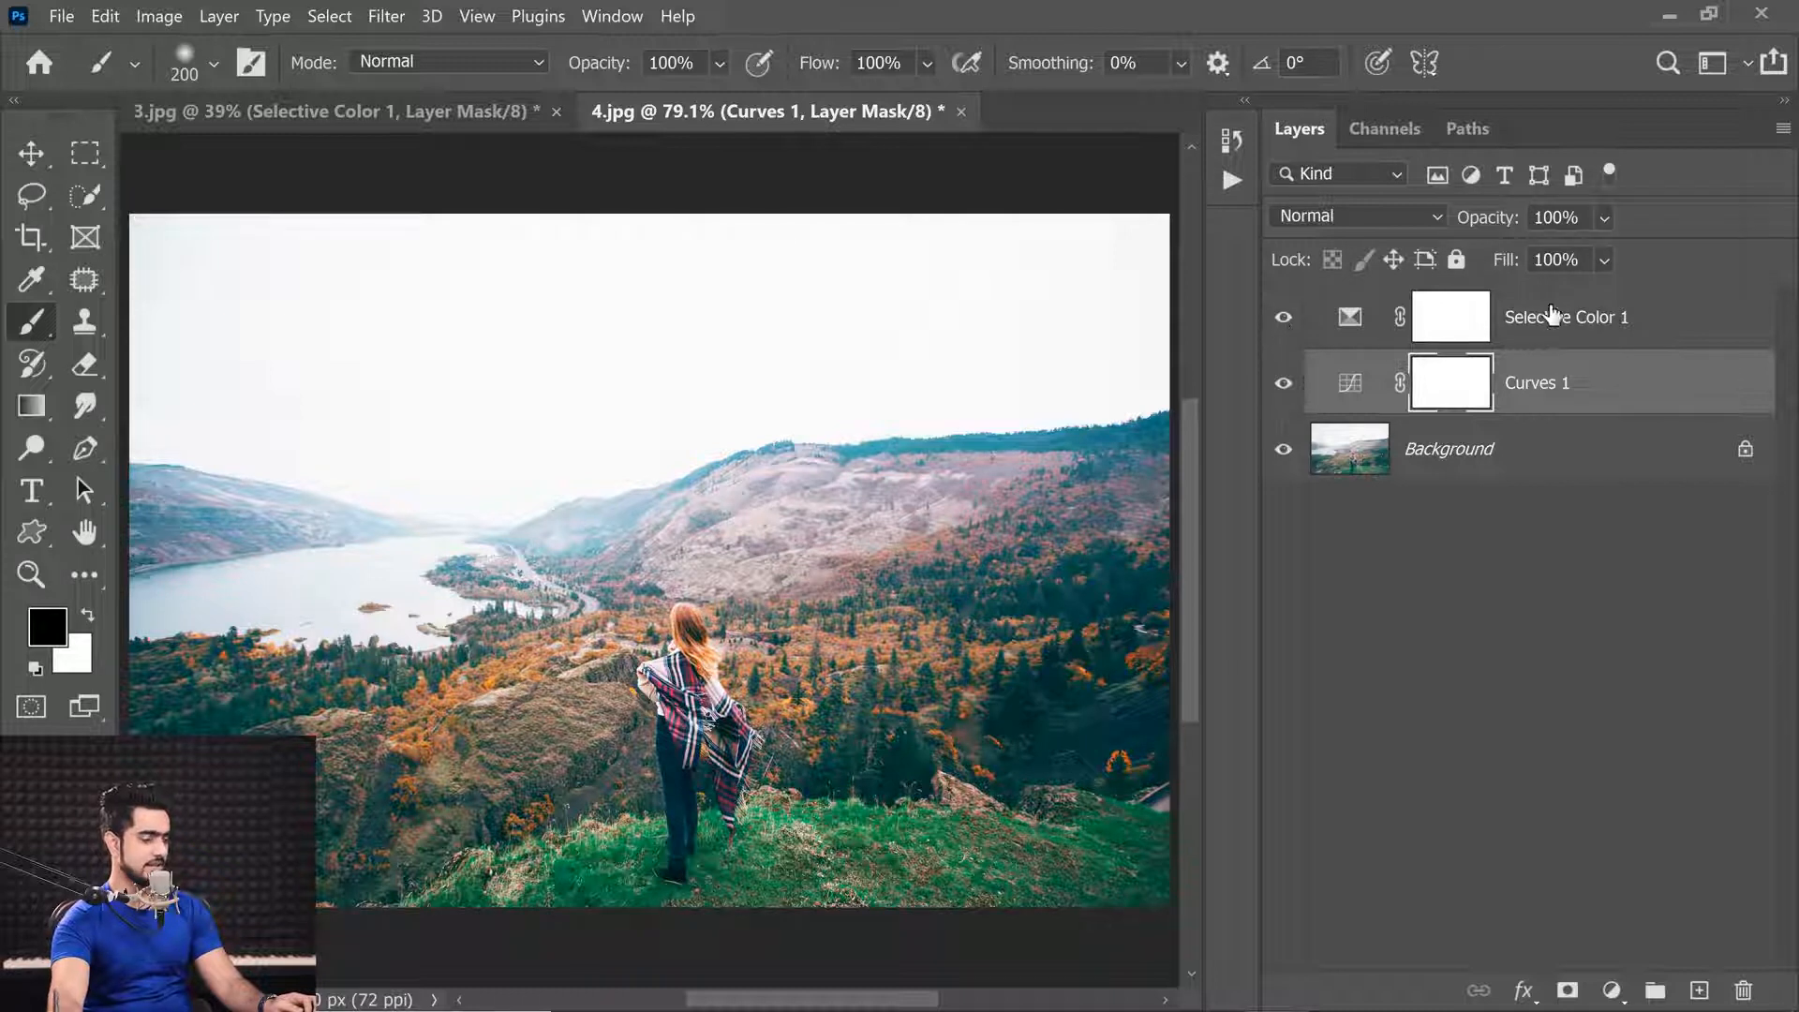
Step: Duplicate the Selective Color 1 layer and mask the copy out over the grassy foreground with a black brush of size 500
{"action": "left_click", "coordinate": [1613, 318]}
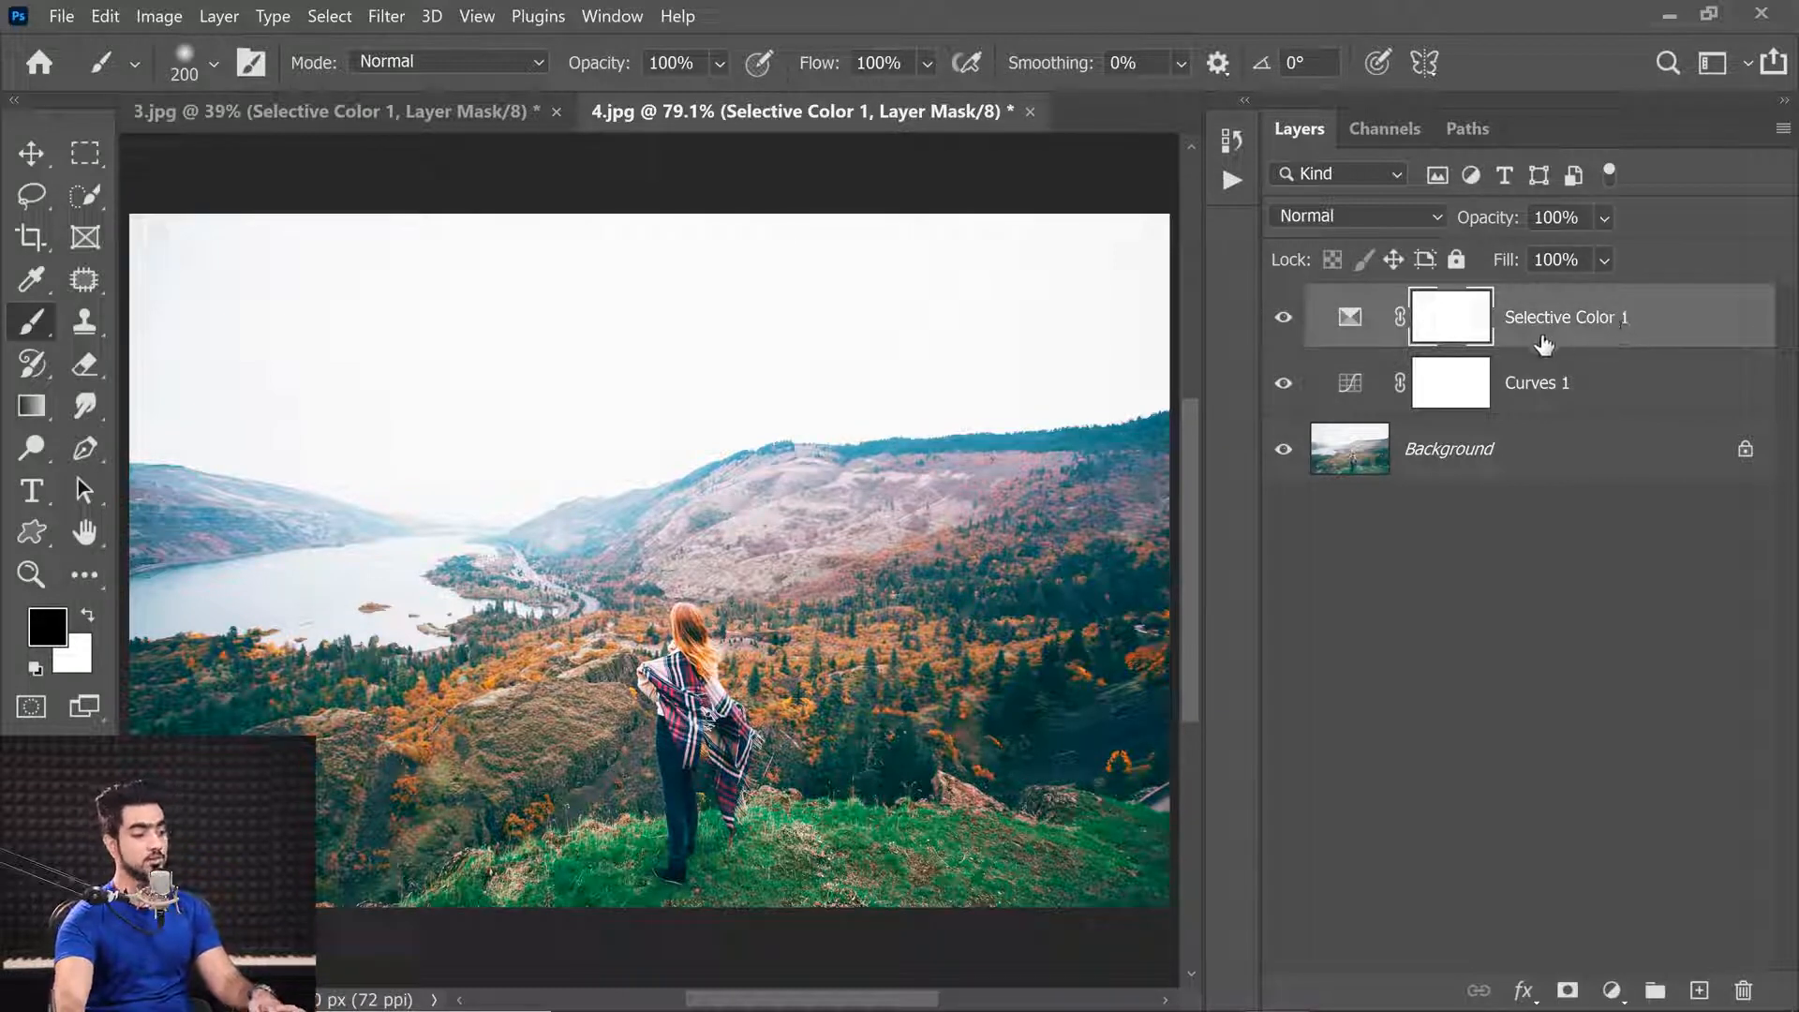
{"action": "key", "text": "ctrl+j"}
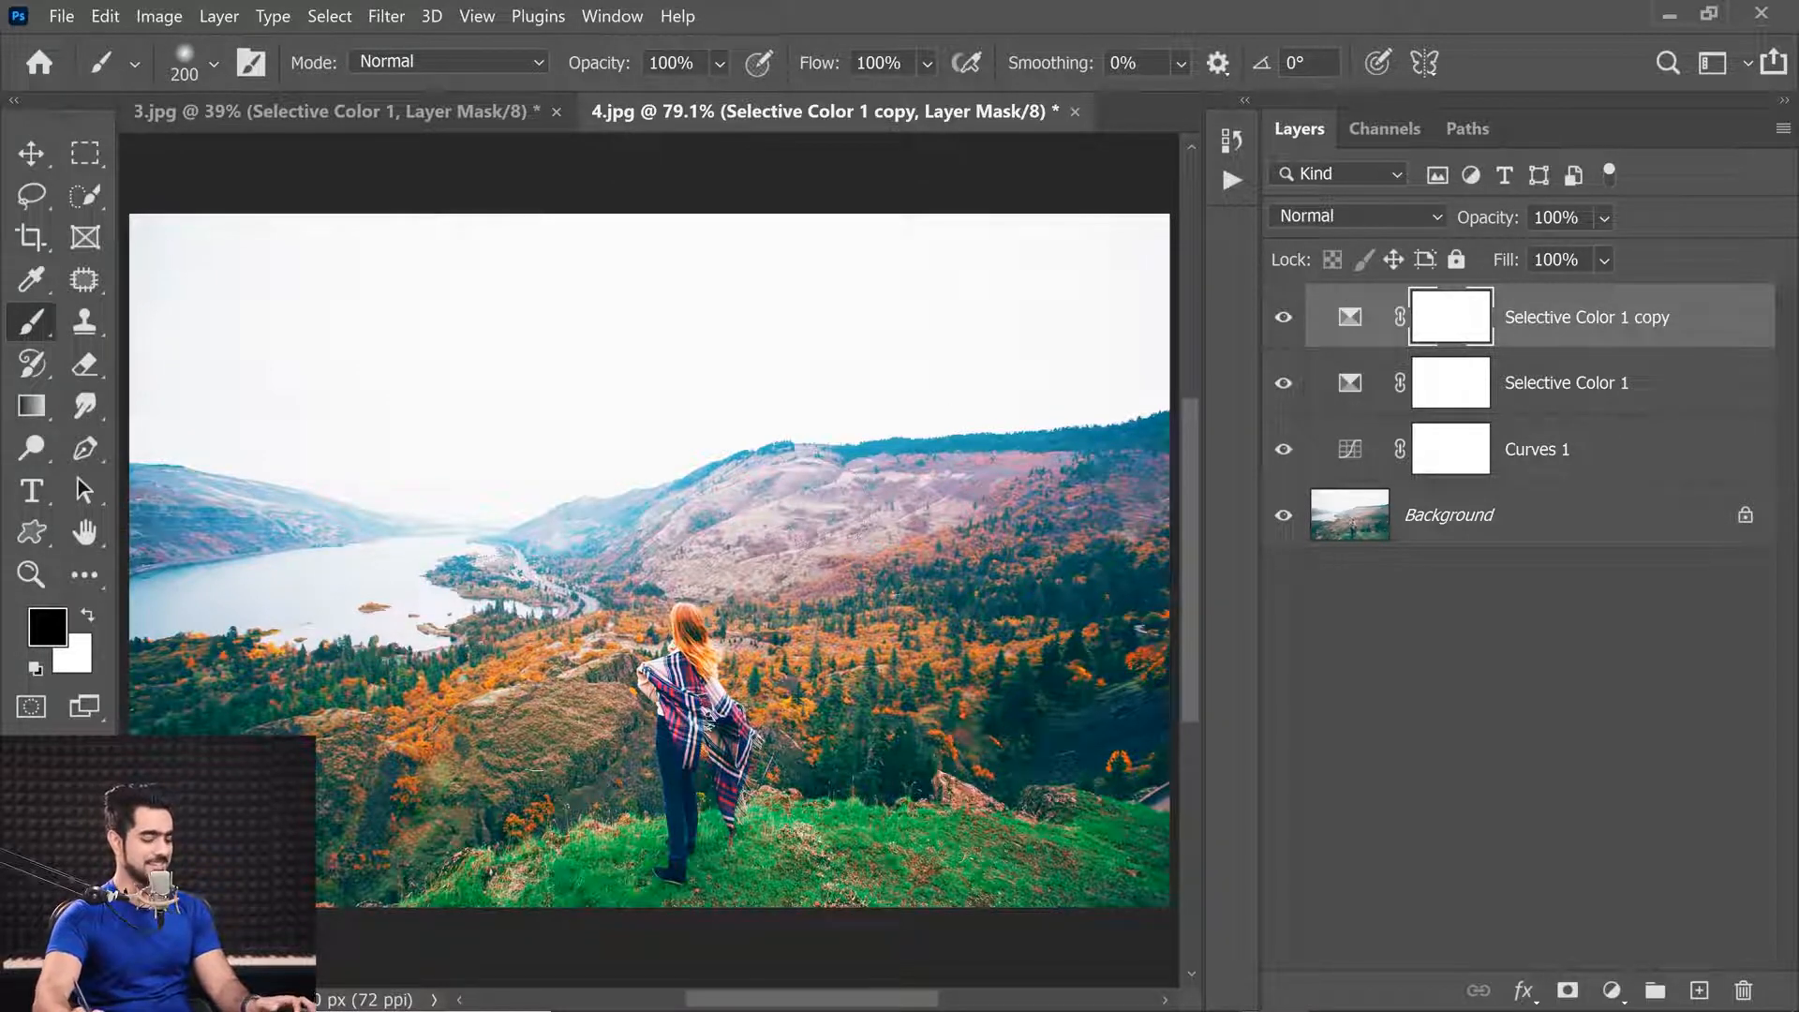
{"action": "key", "text": "bracketright"}
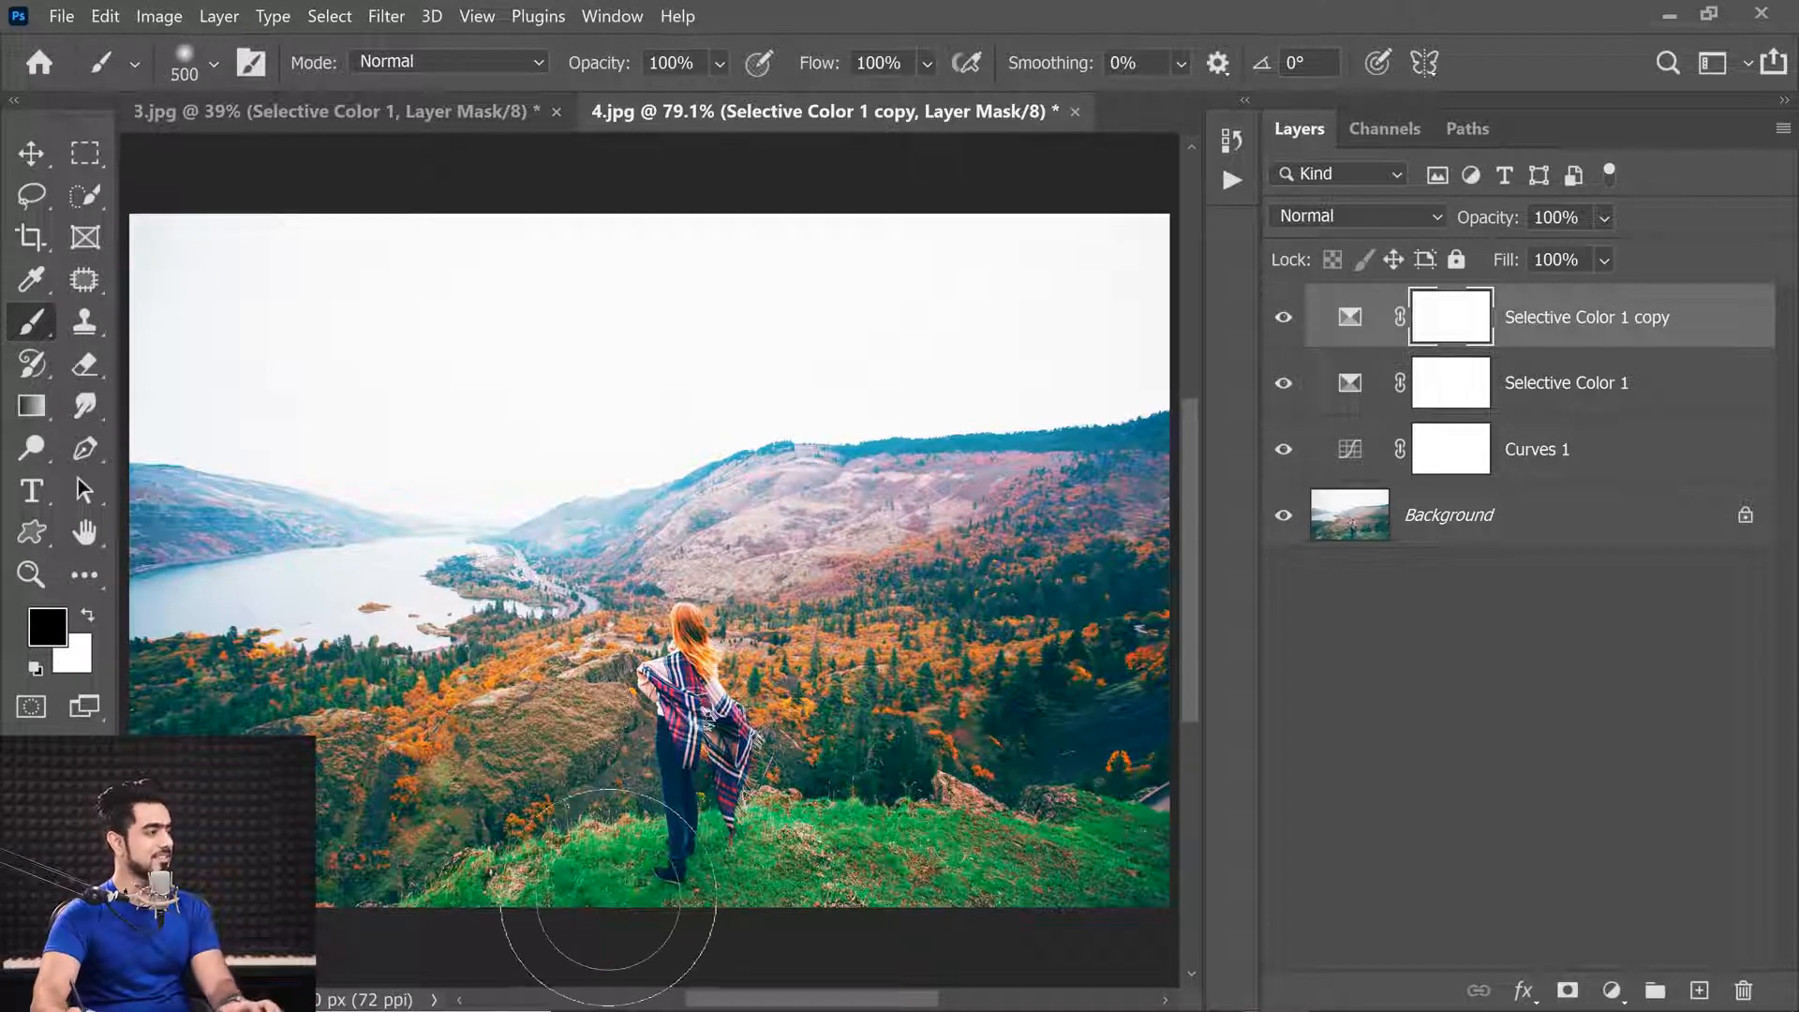
{"action": "left_click_drag", "start_coordinate": [577, 888], "coordinate": [727, 946]}
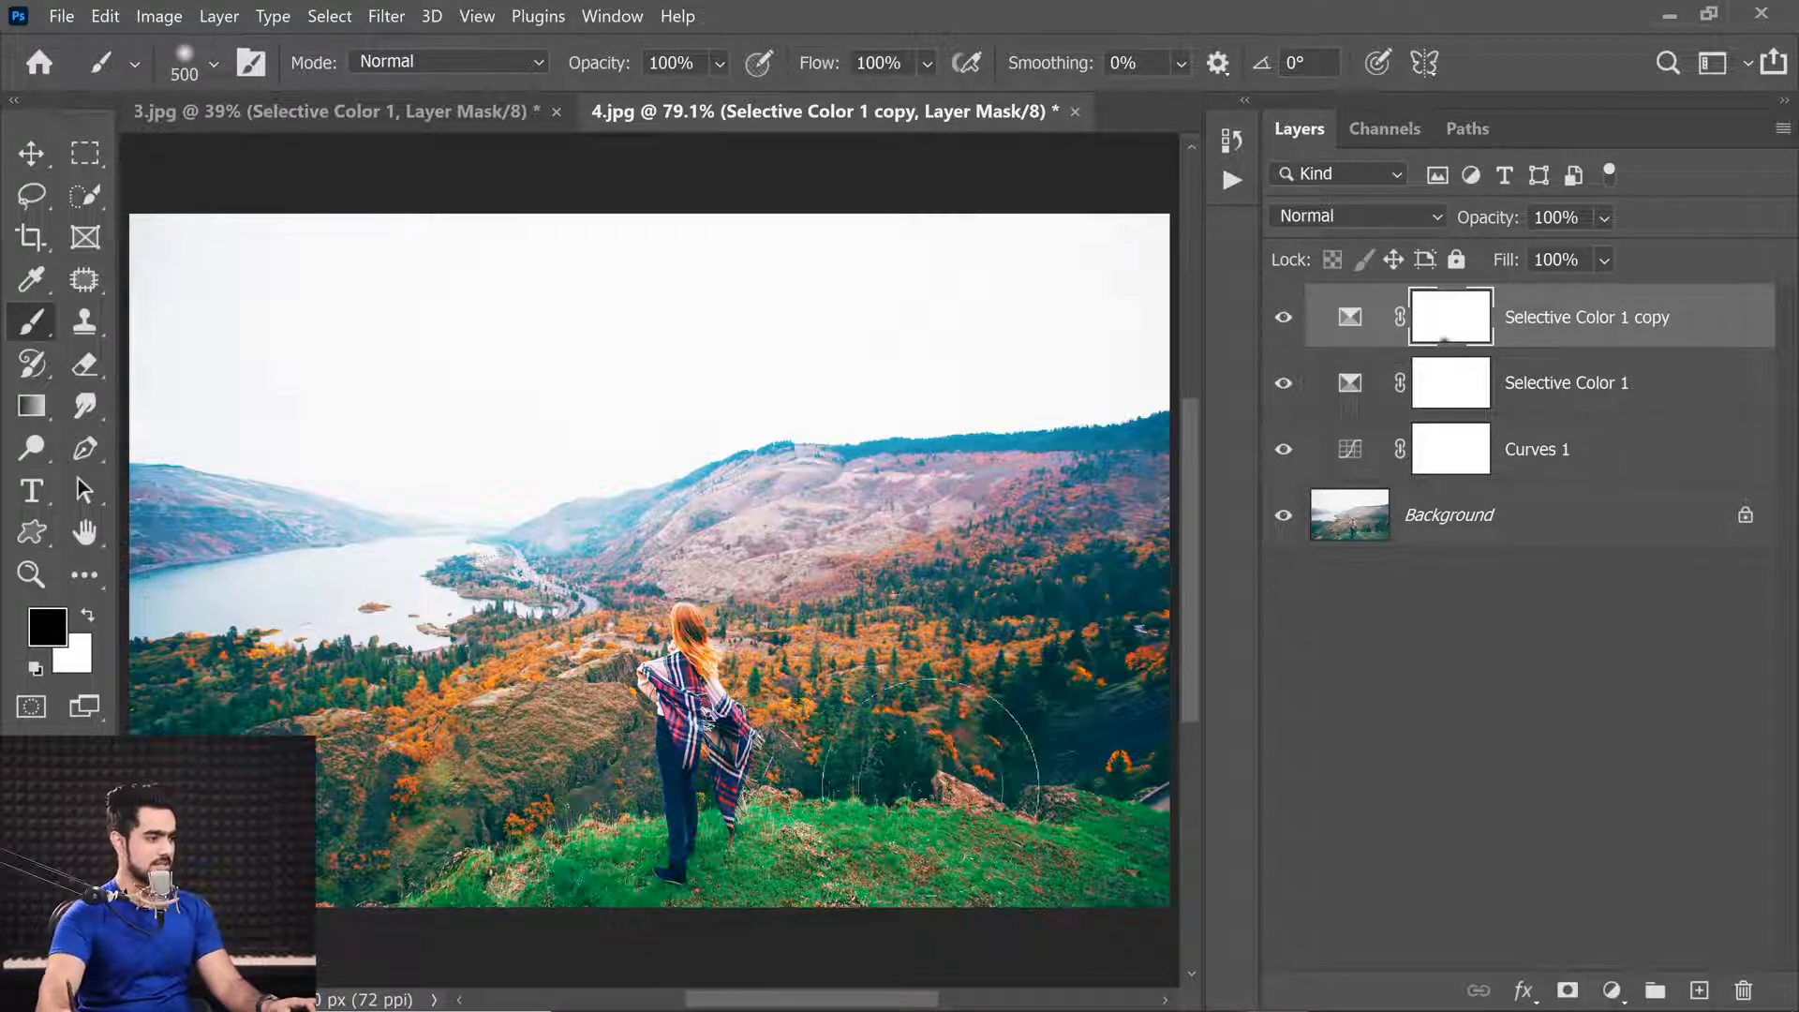
{"action": "left_click_drag", "start_coordinate": [926, 787], "coordinate": [487, 898]}
{"action": "left_click", "coordinate": [1054, 857]}
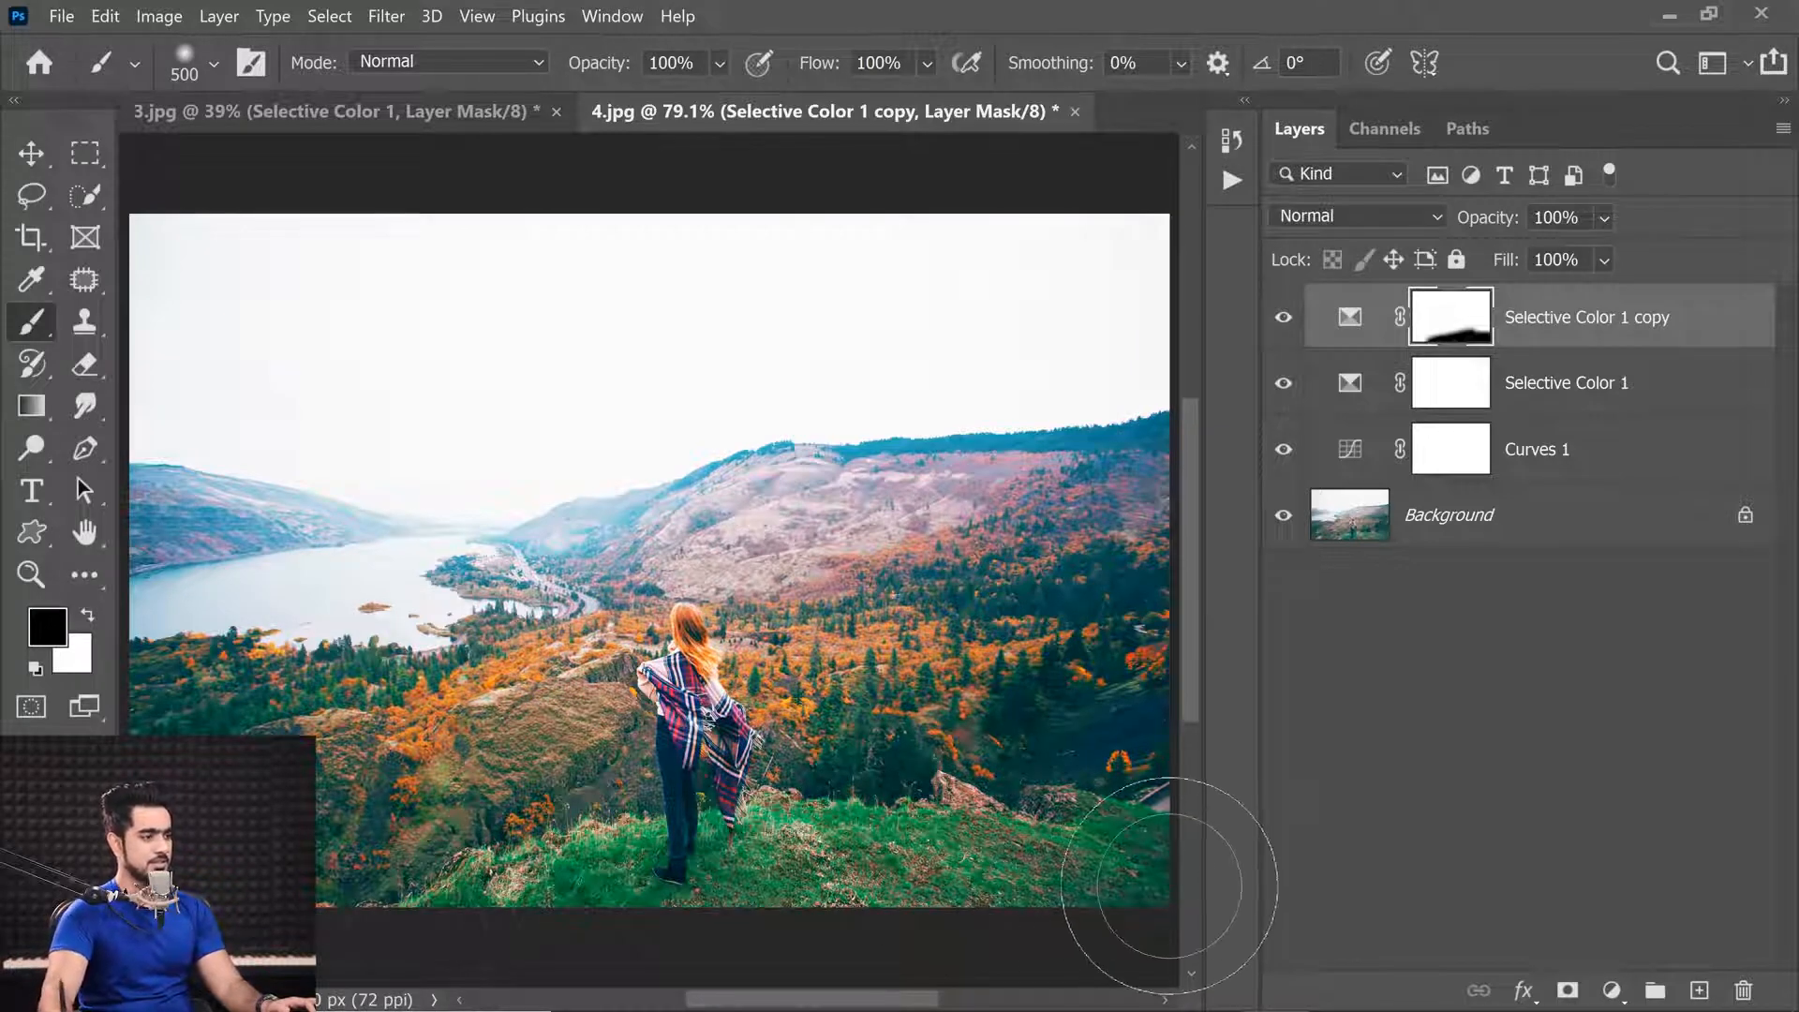
Step: Group the two Selective Color layers with Curves 1 and set the group's opacity to 65%
{"action": "left_click", "coordinate": [1284, 517], "text": "alt"}
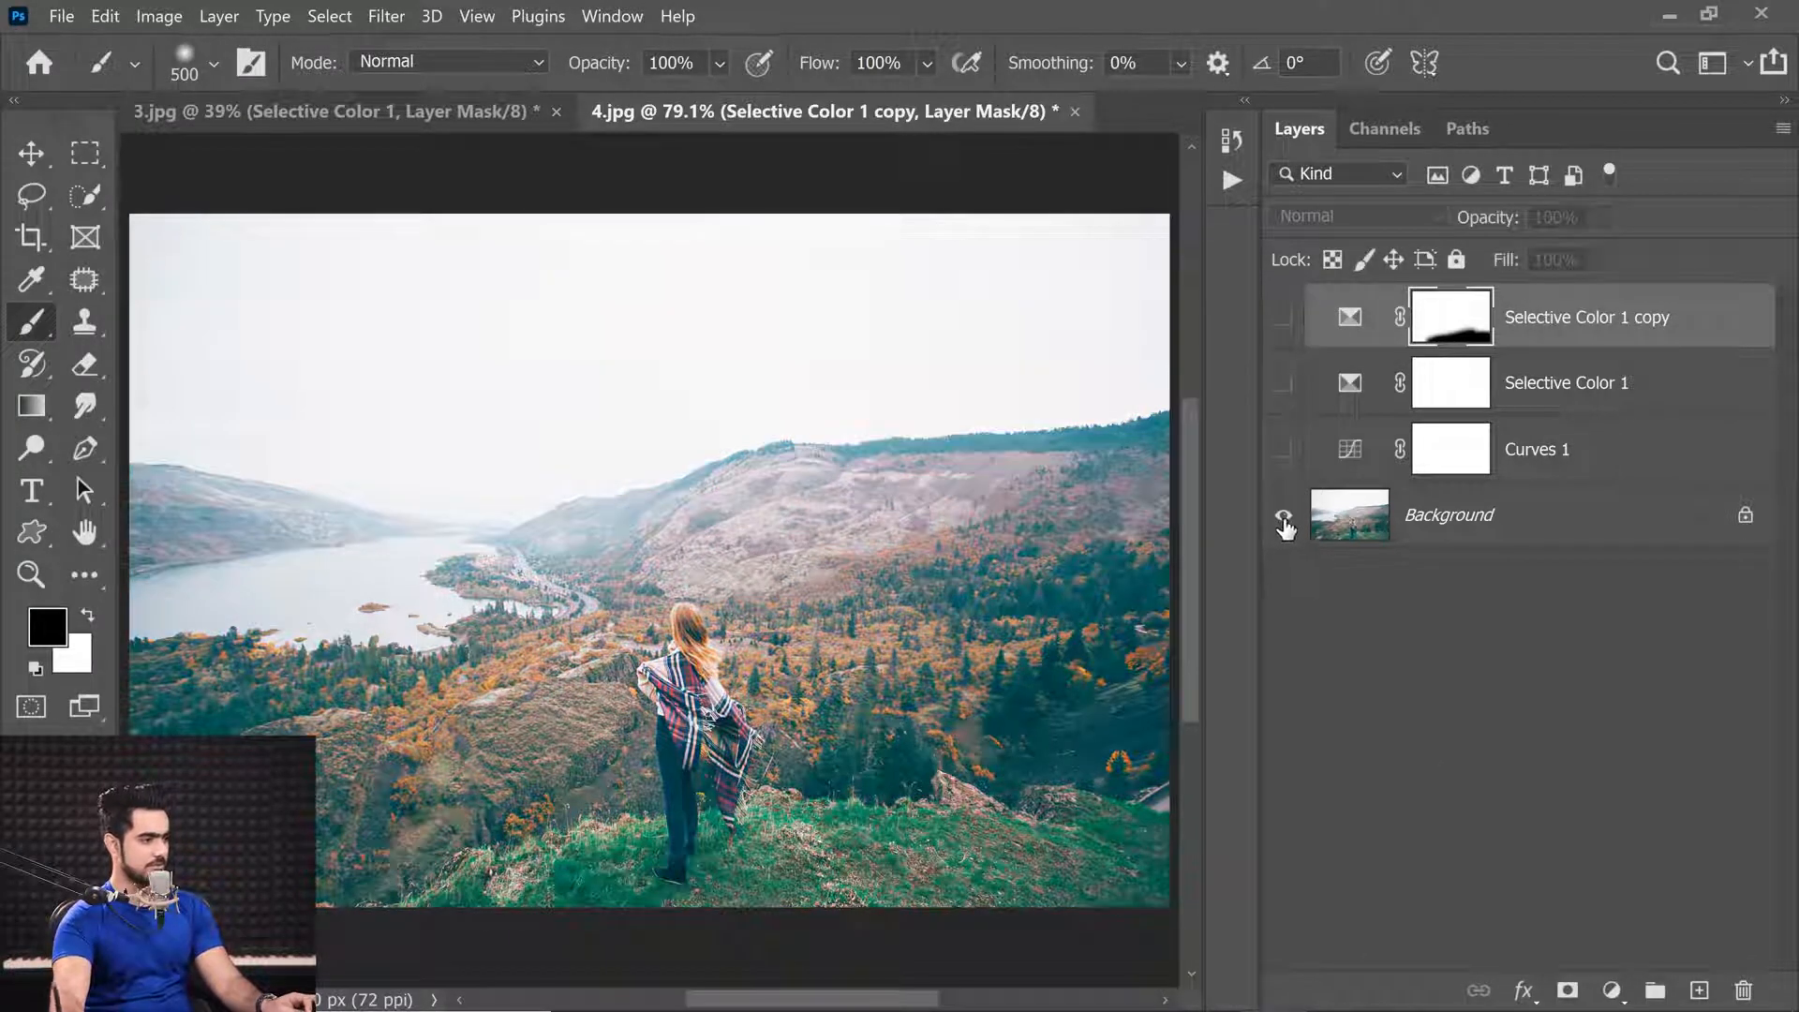
{"action": "left_click", "coordinate": [1283, 521], "text": "alt"}
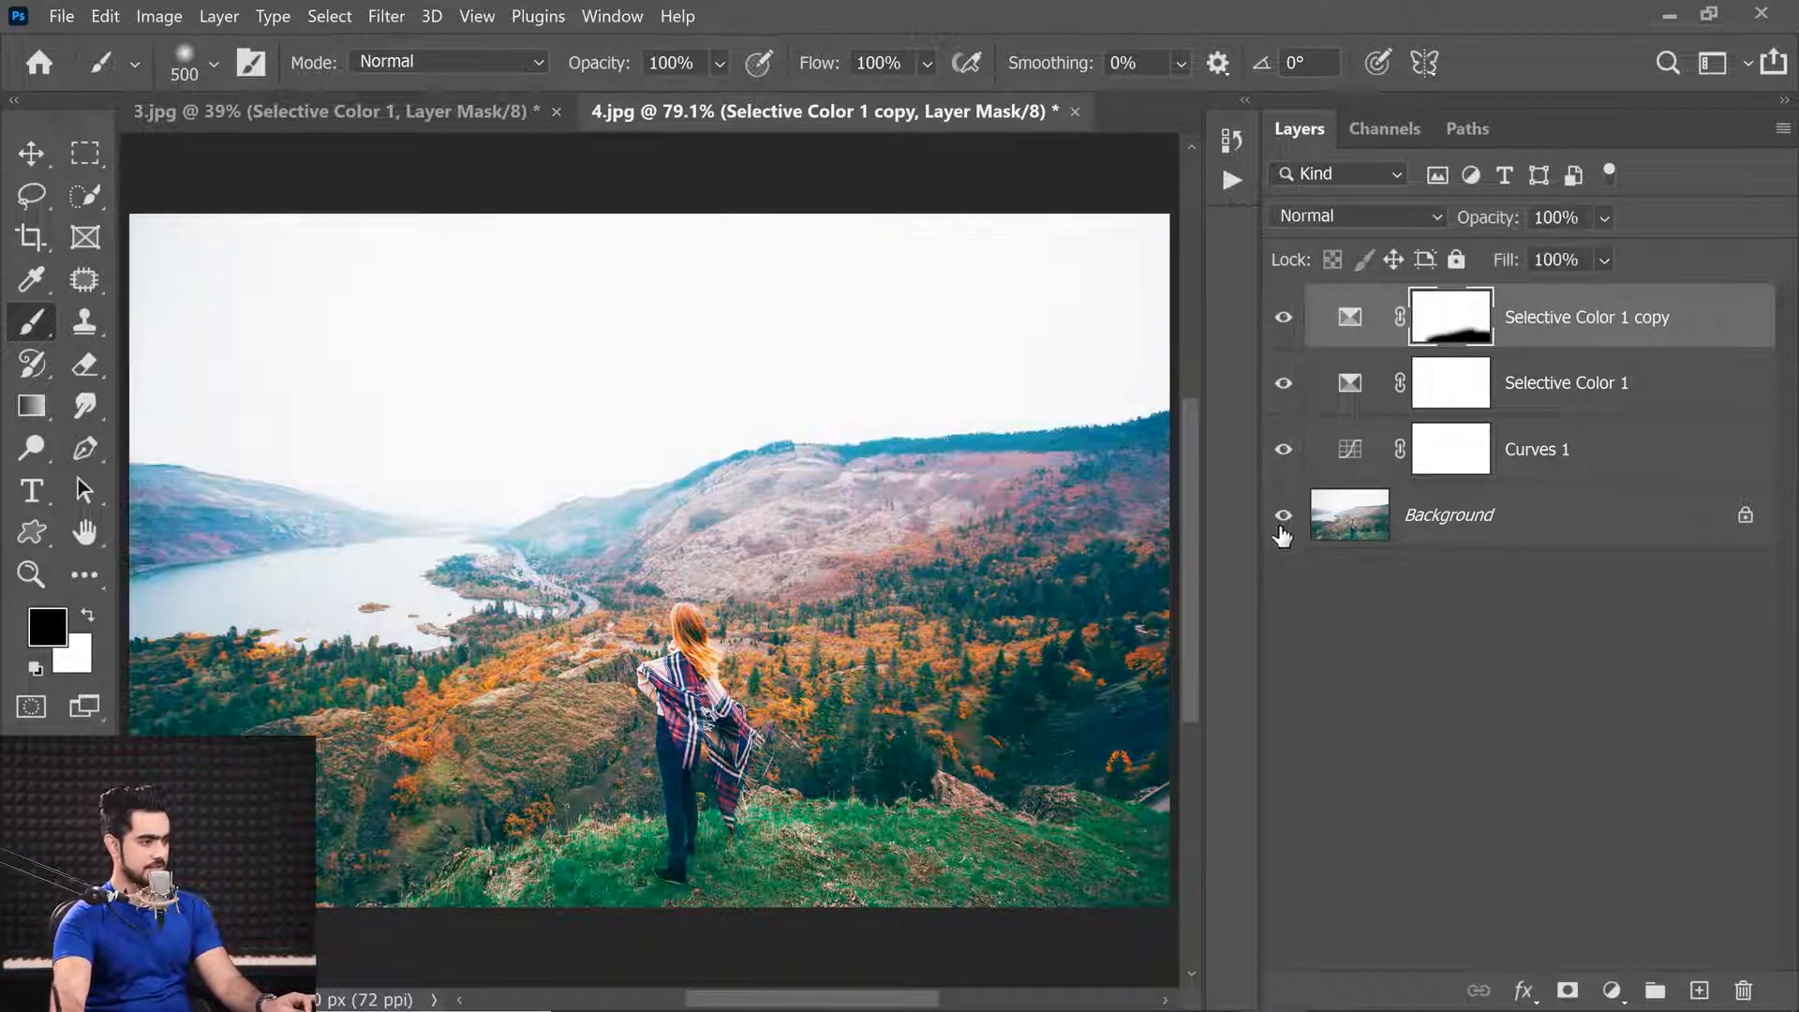
{"action": "left_click", "coordinate": [1590, 456], "text": "shift"}
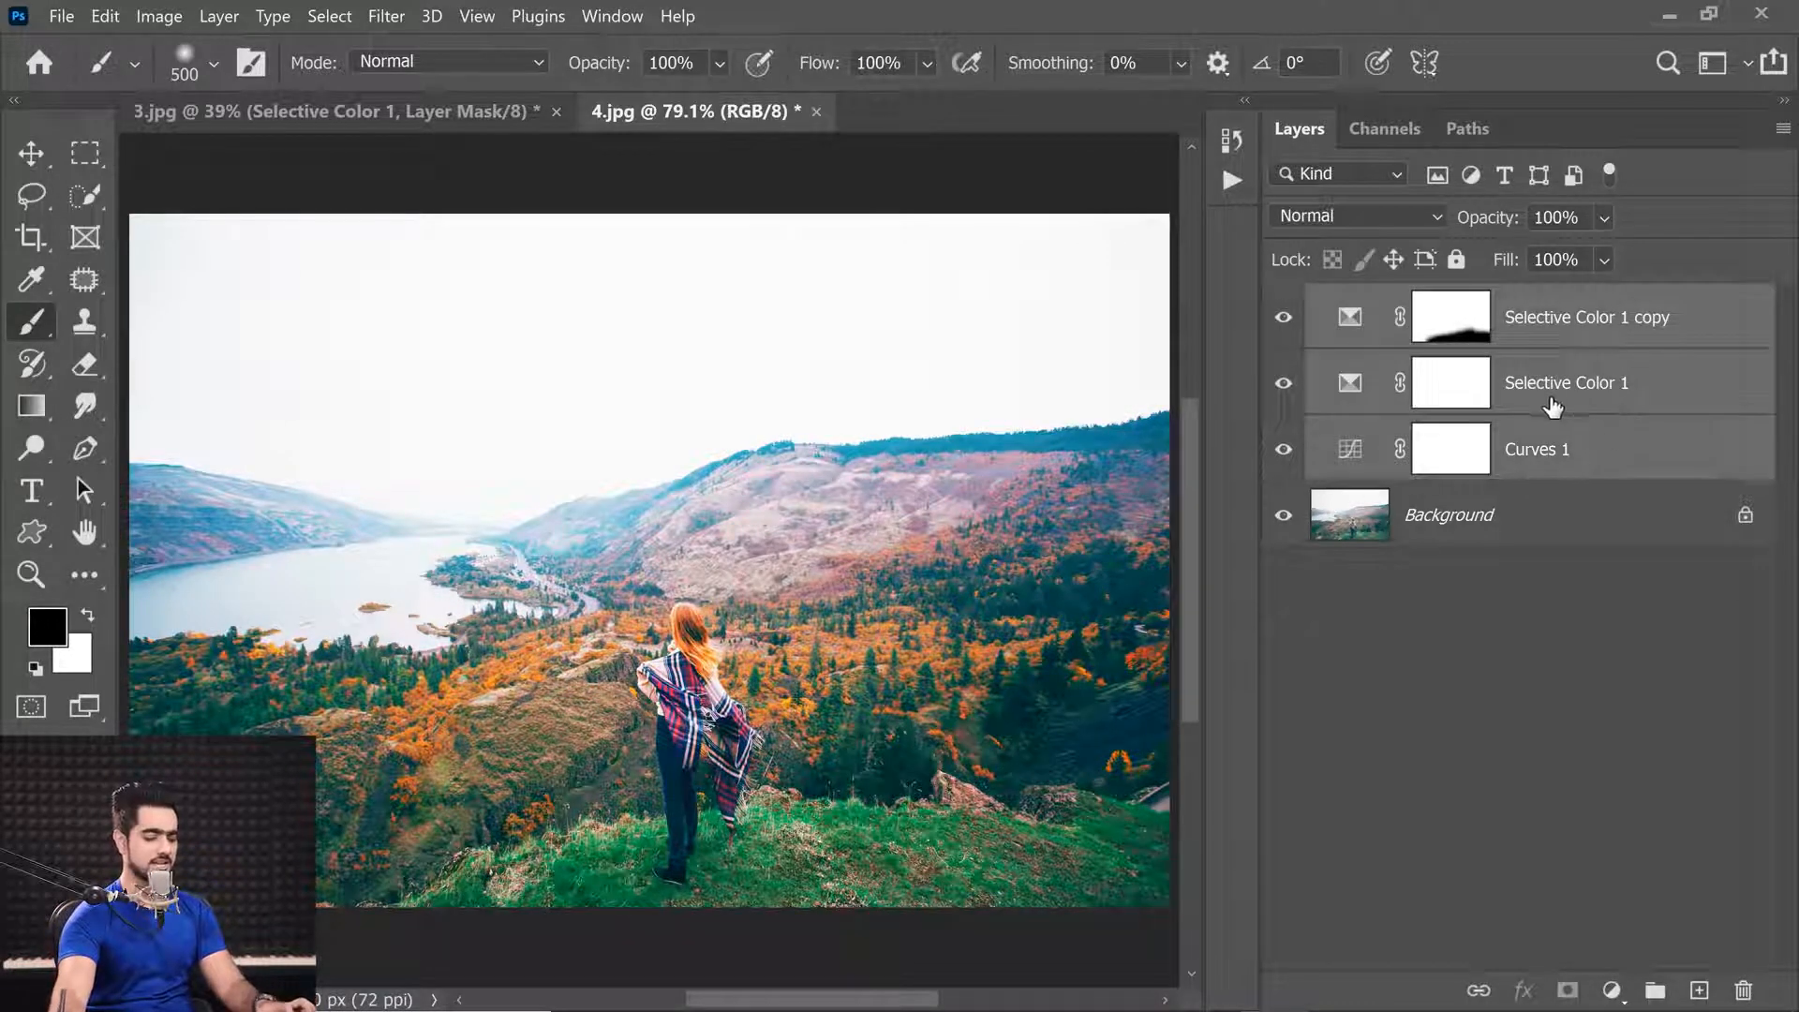
{"action": "key", "text": "ctrl+g"}
{"action": "left_click_drag", "start_coordinate": [1485, 220], "coordinate": [820, 264]}
{"action": "type", "text": "65"}
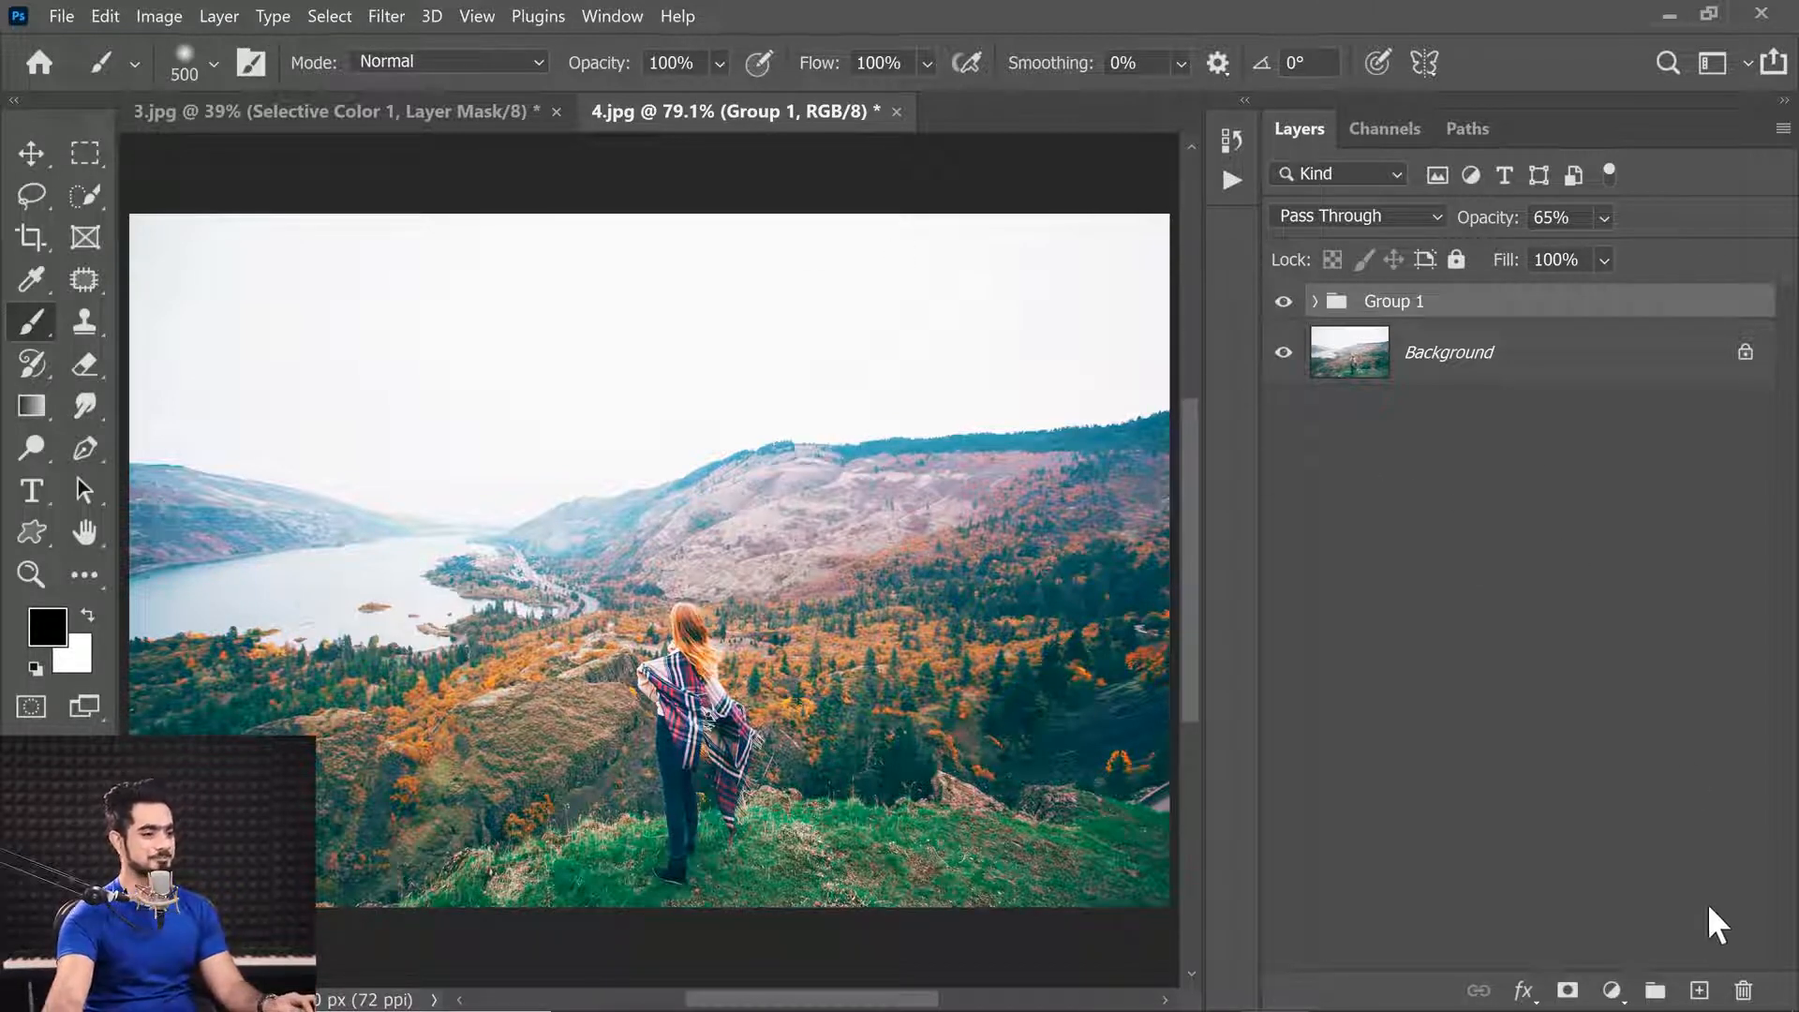
Step: Add a new layer above Group 1 and stamp all visible layers of 4.jpg into it
{"action": "key", "text": "ctrl+alt+shift+e"}
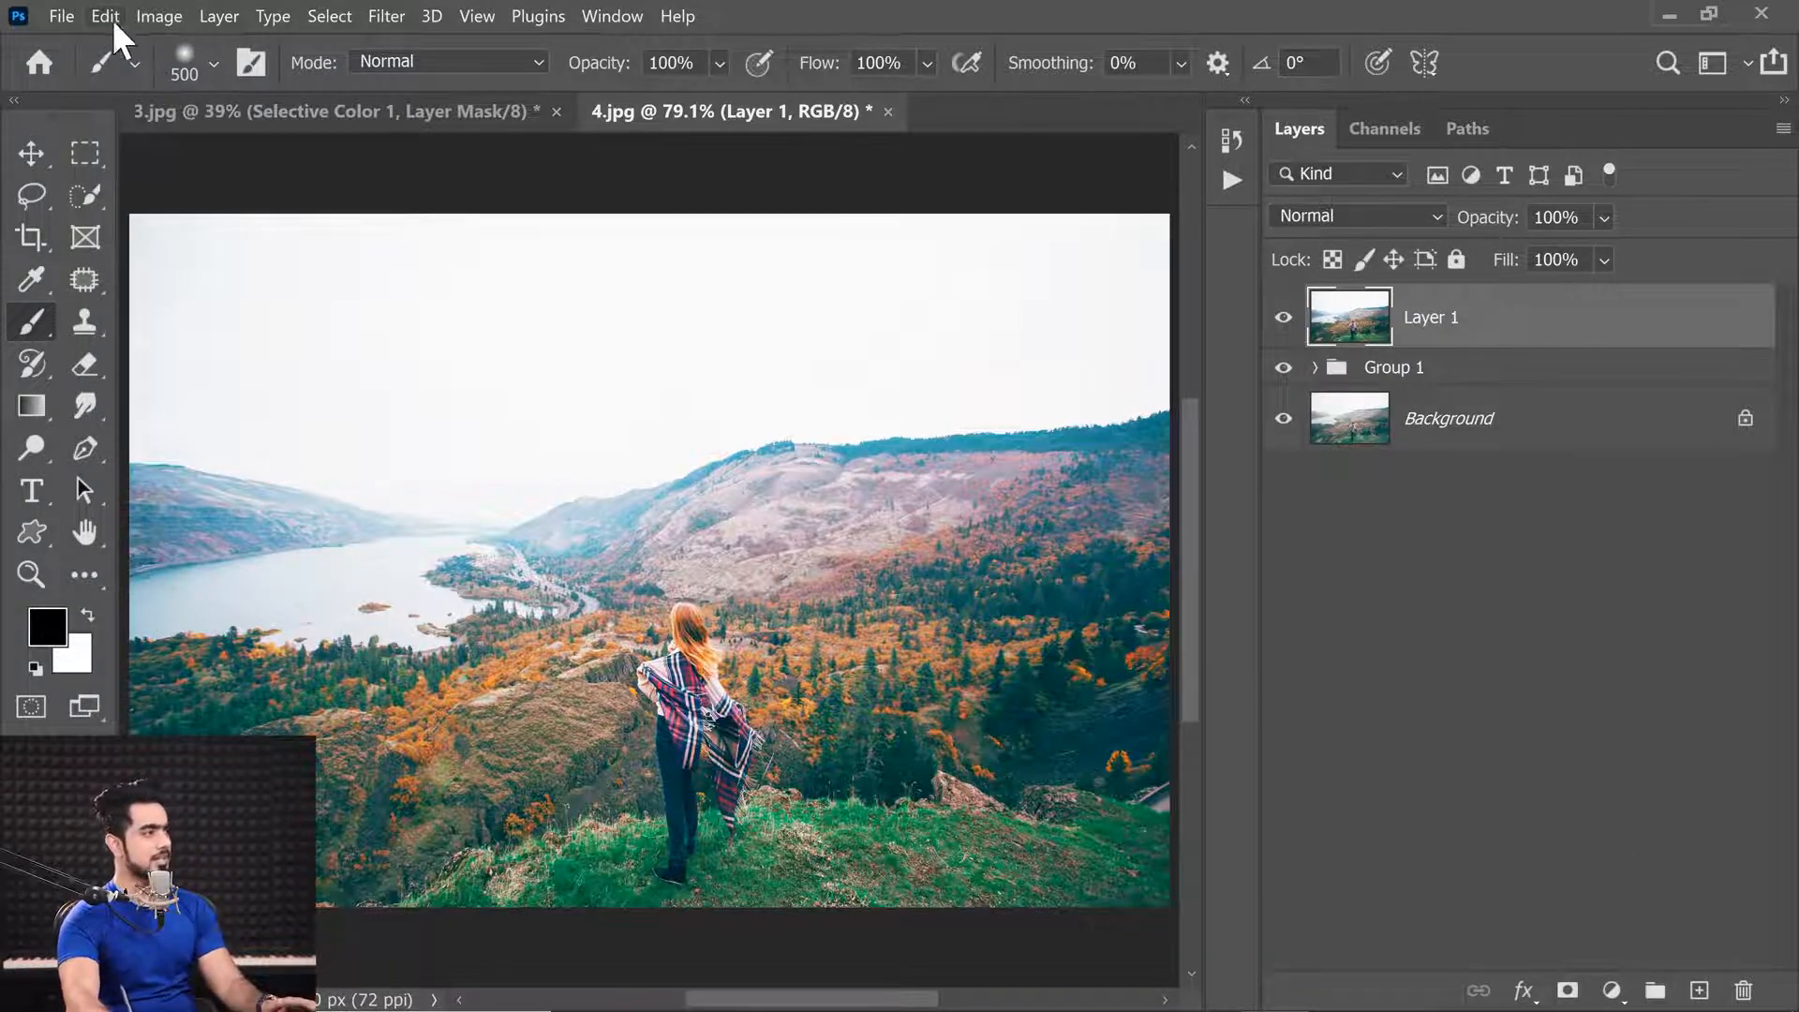
{"action": "left_click_drag", "start_coordinate": [1554, 334], "coordinate": [1743, 991]}
{"action": "left_click", "coordinate": [1699, 990]}
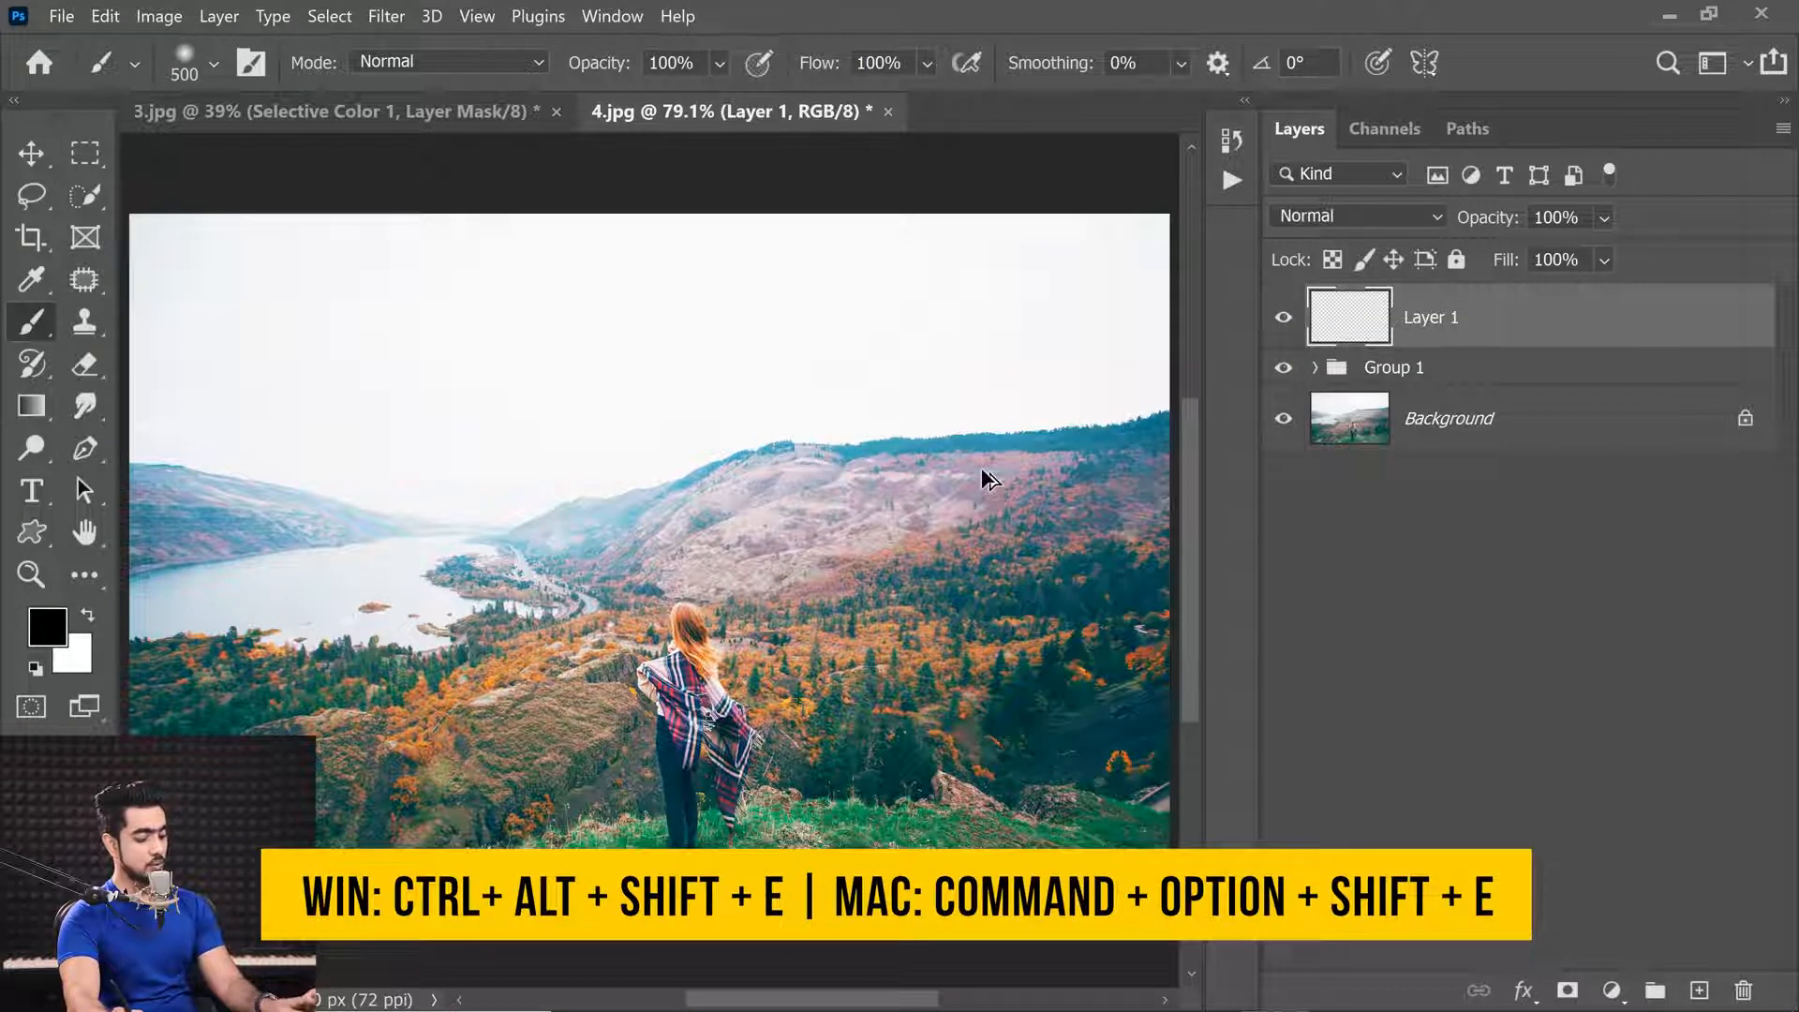
{"action": "key", "text": "ctrl+alt+shift+e"}
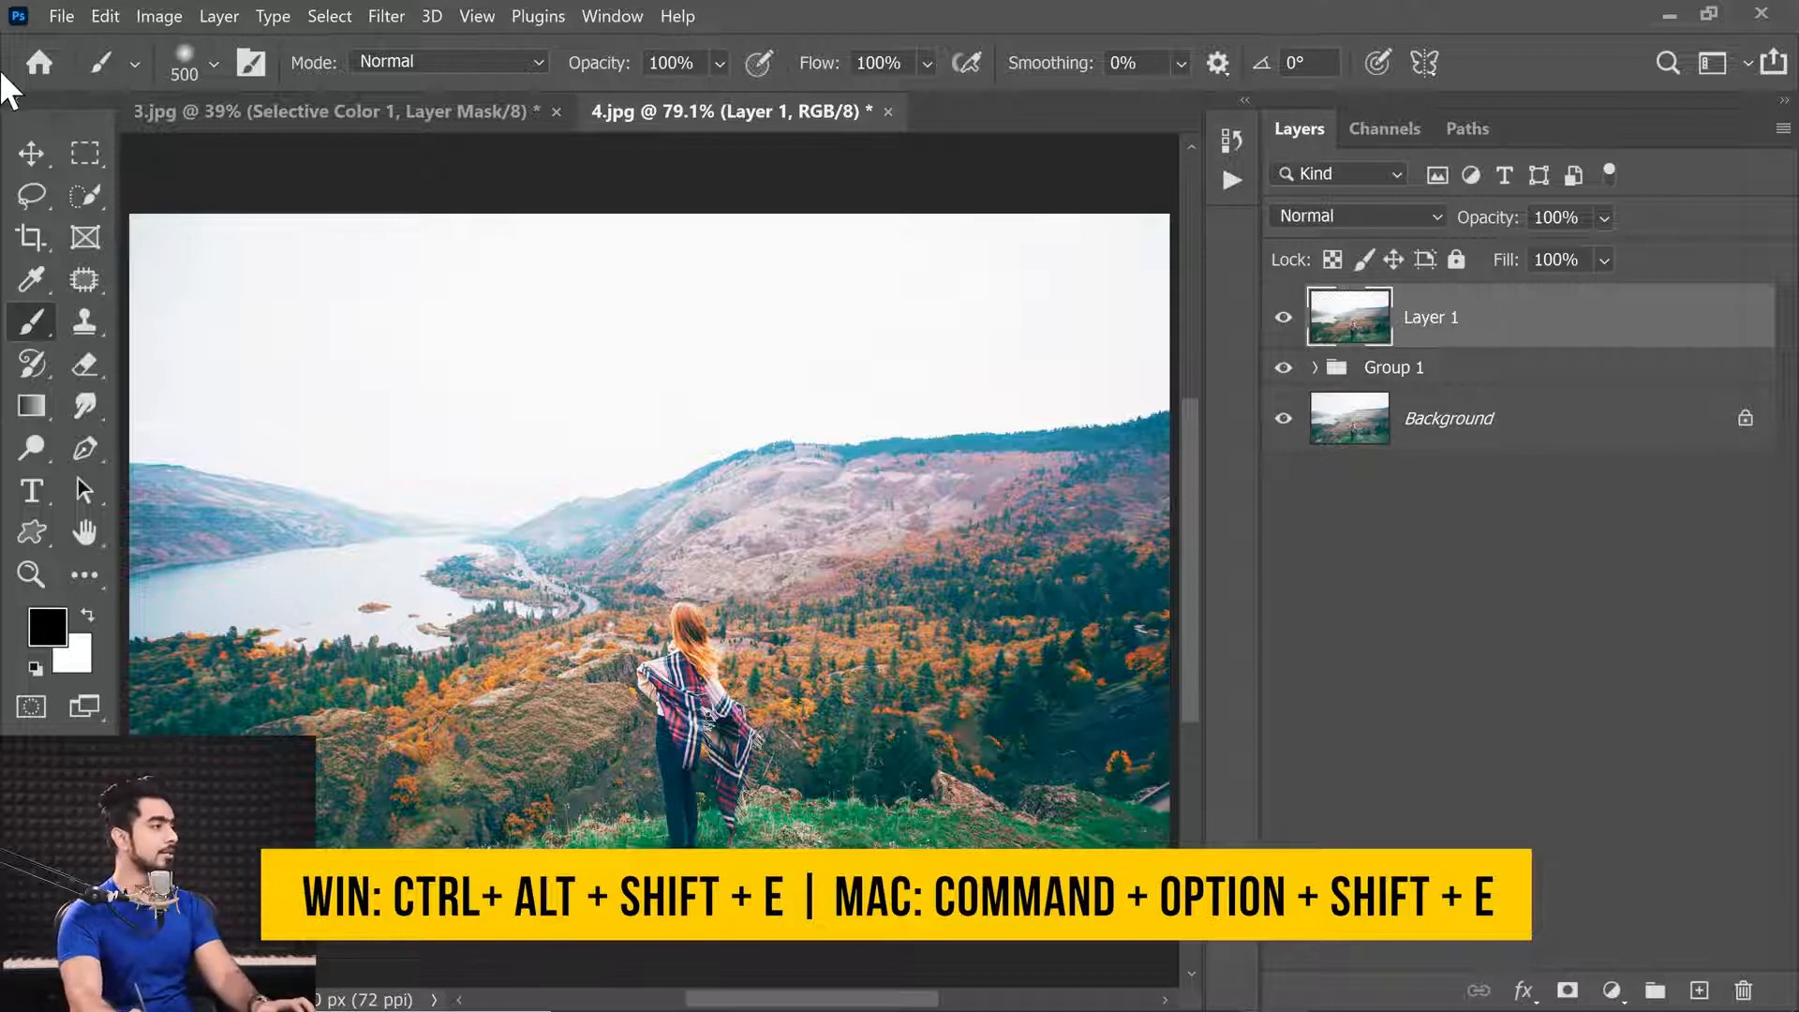
Step: Open Sky Replacement for the stamped layer and try the wispy blue sky, followed by the pink sunset-cloud sky
{"action": "left_click", "coordinate": [105, 16]}
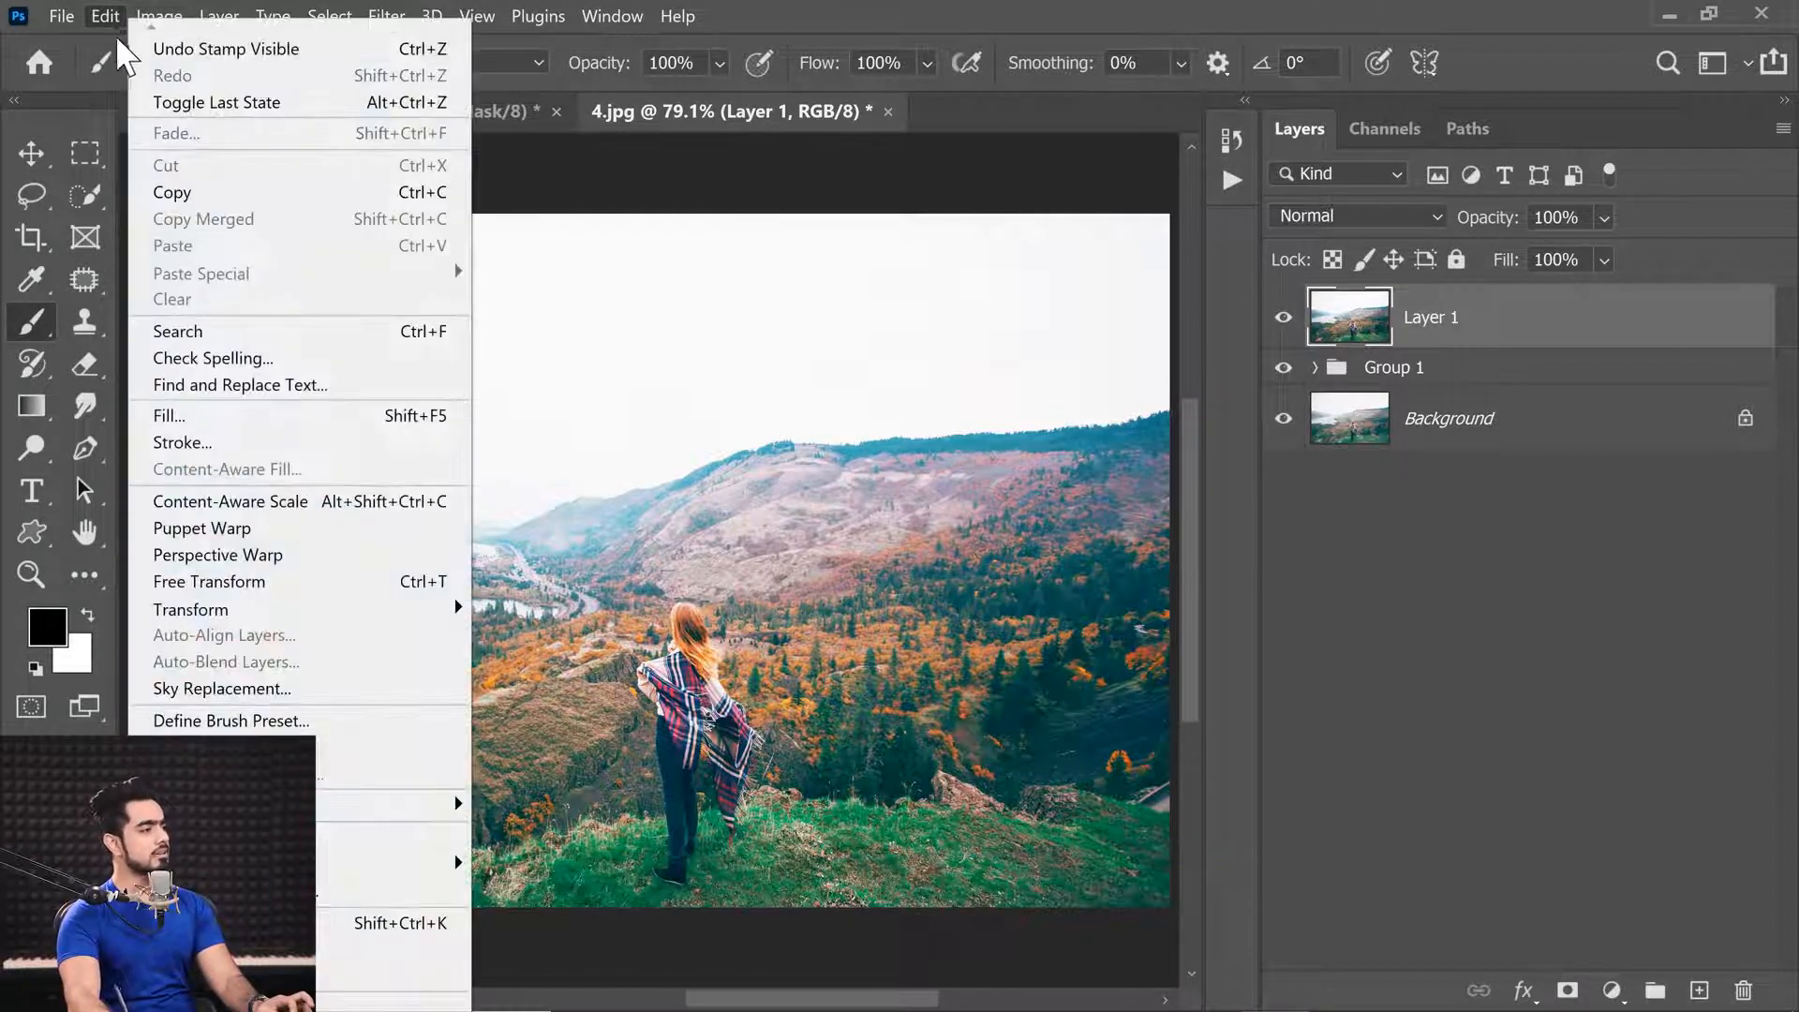
{"action": "left_click", "coordinate": [253, 689]}
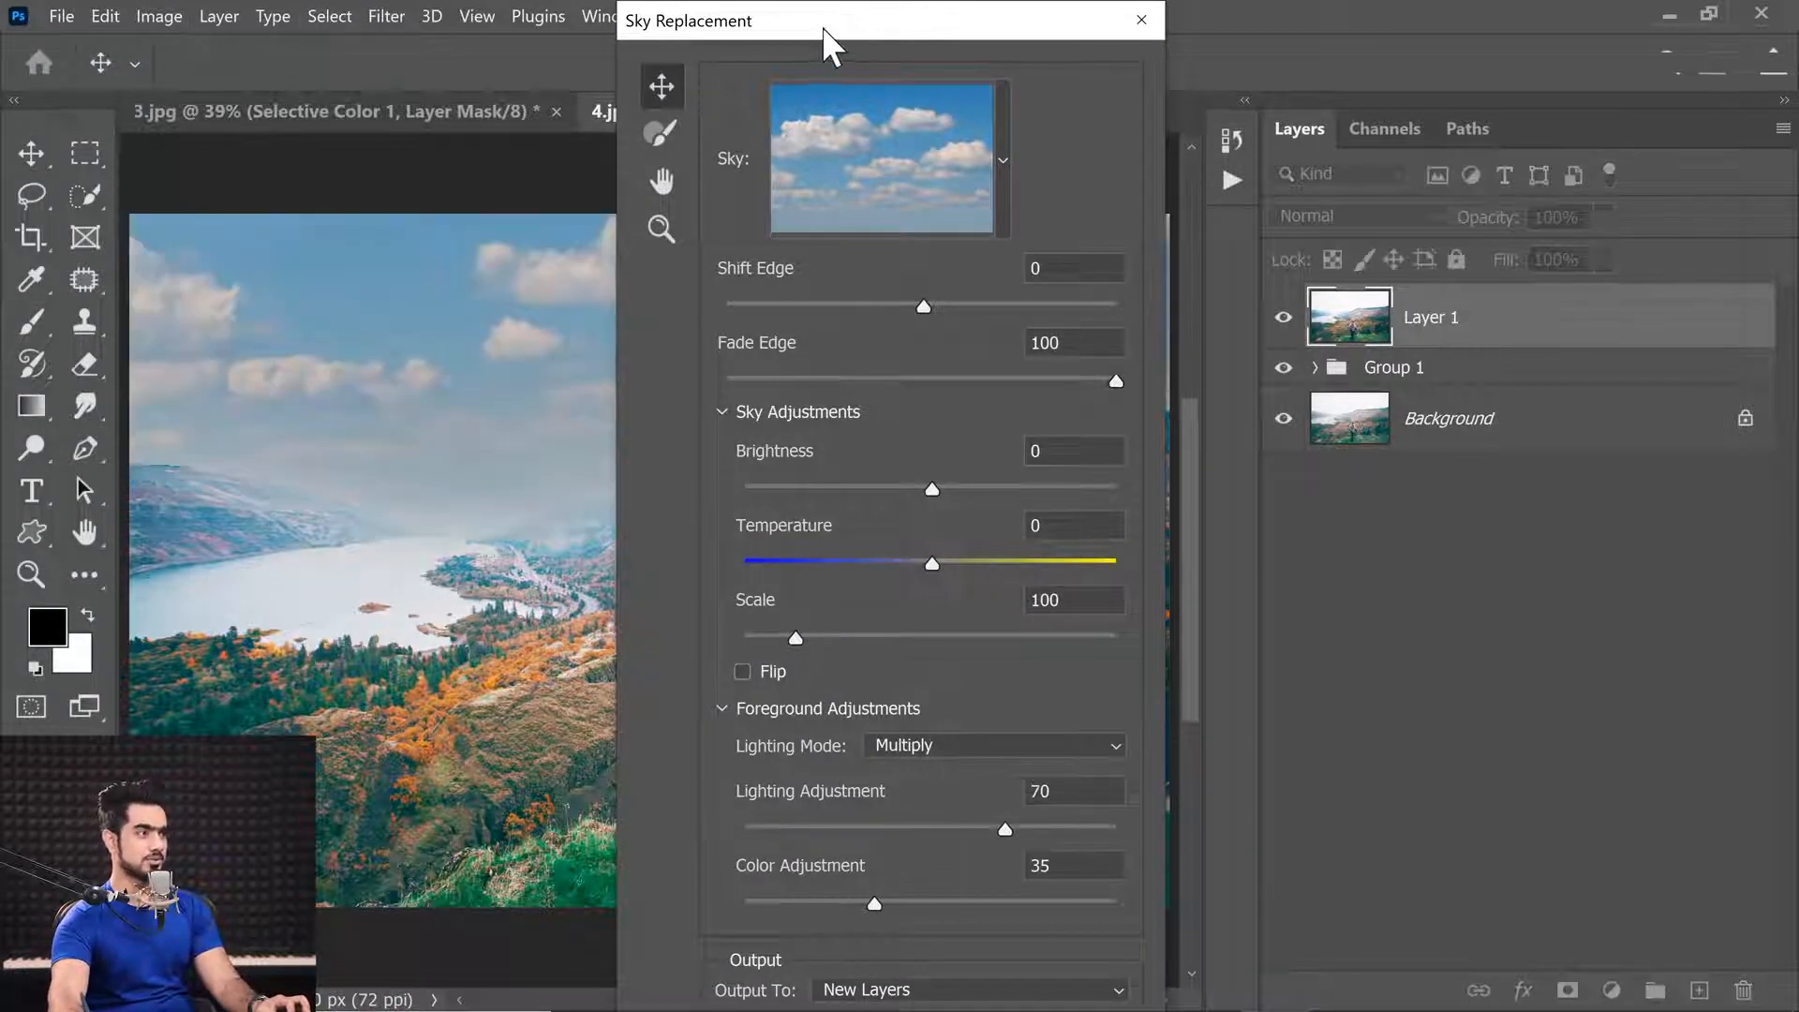
{"action": "left_click_drag", "start_coordinate": [824, 40], "coordinate": [1366, 255]}
{"action": "left_click", "coordinate": [1543, 378]}
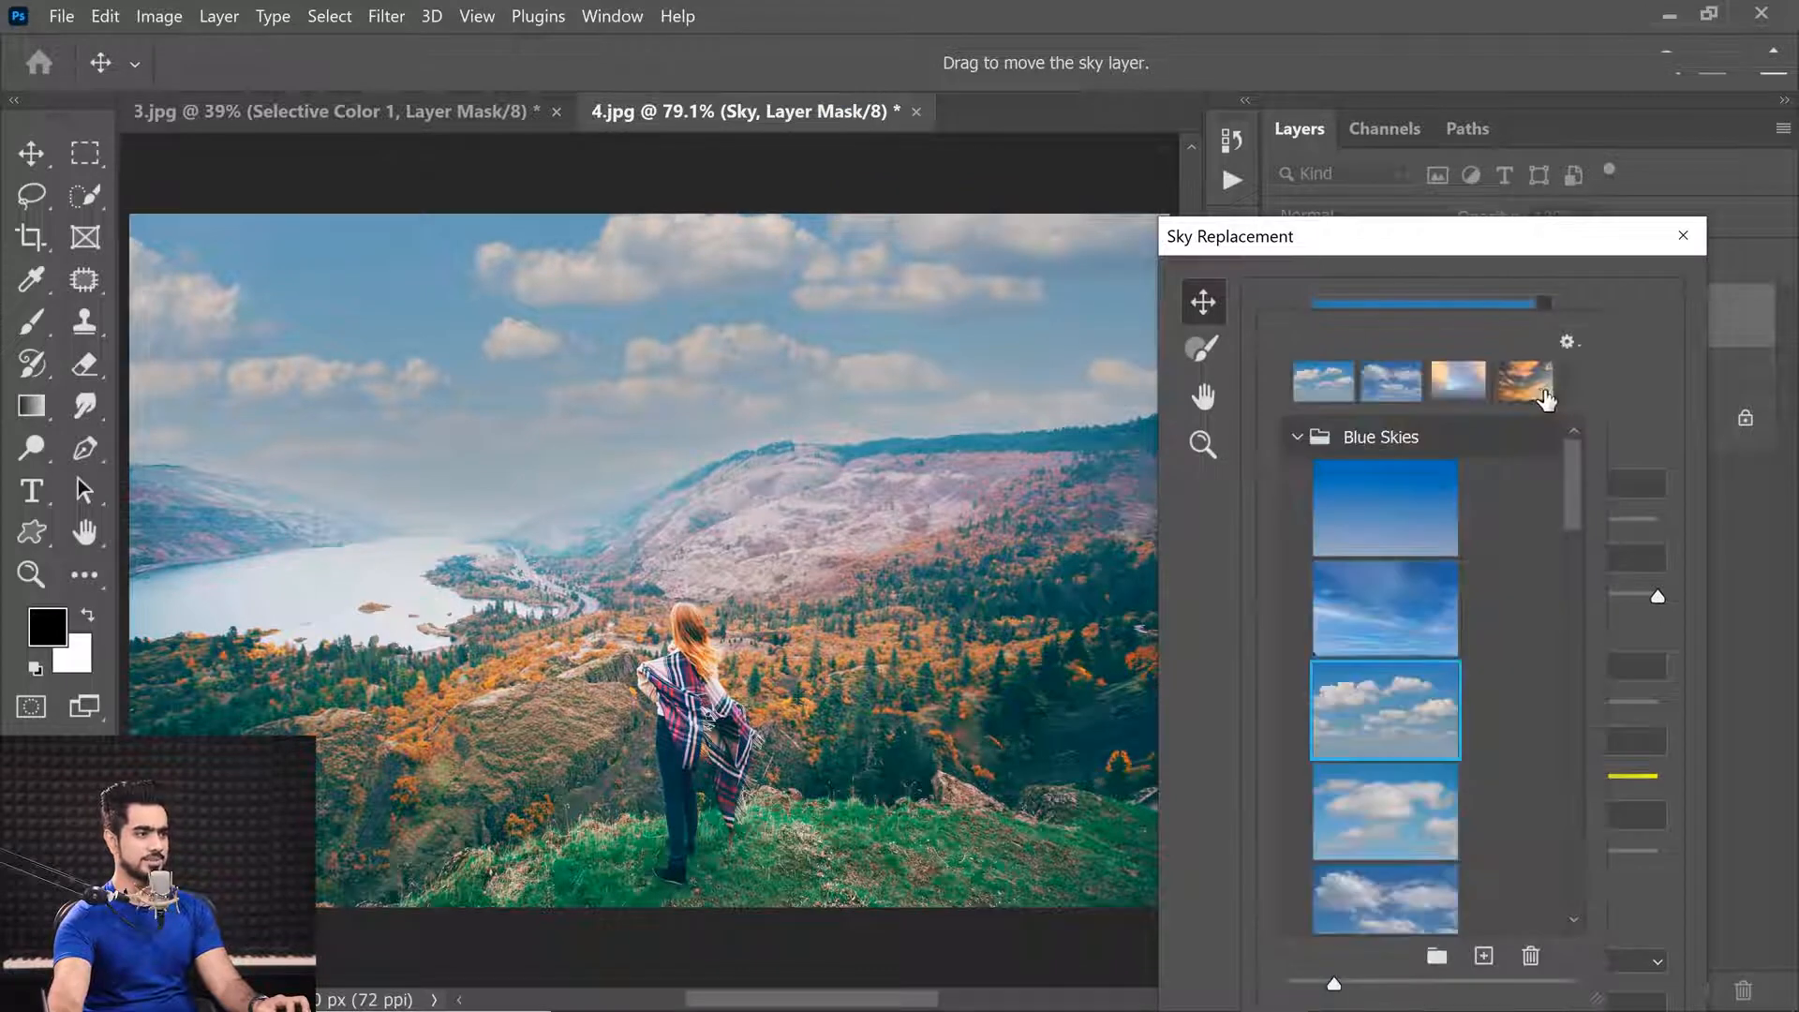
{"action": "scroll", "coordinate": [1571, 525], "scroll_direction": "down", "scroll_amount": 5}
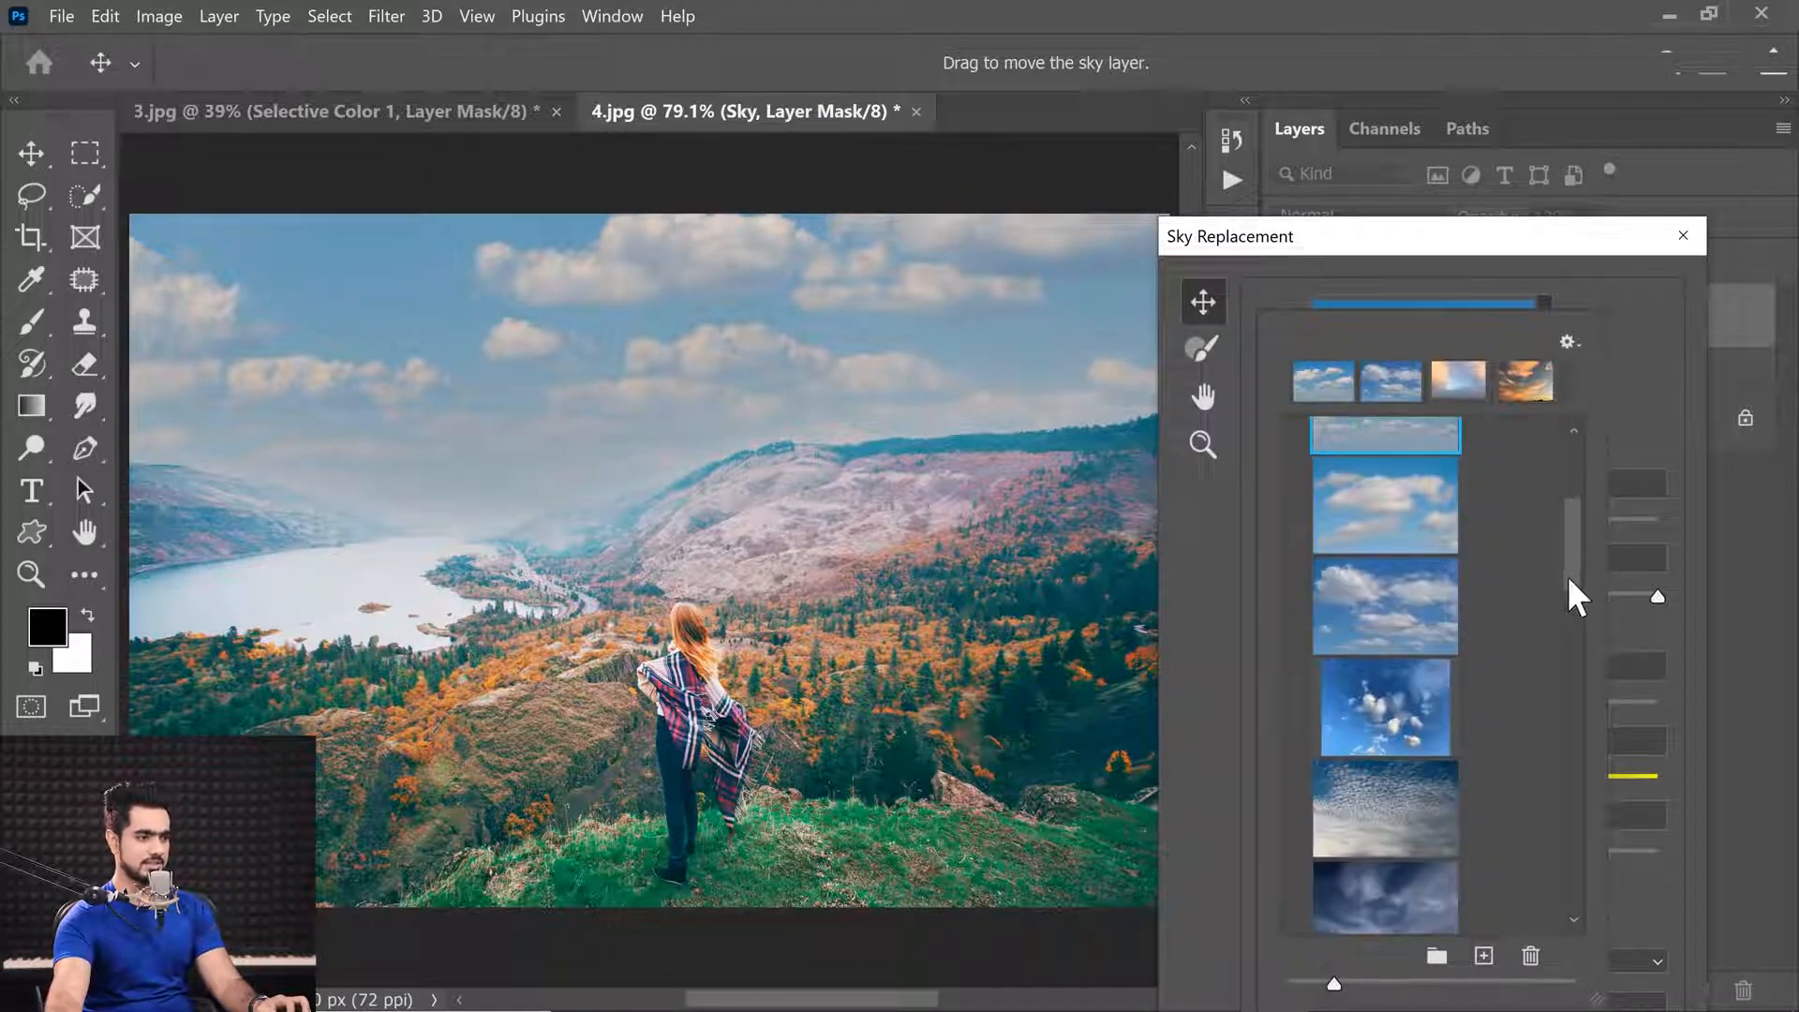
{"action": "scroll", "coordinate": [1564, 525], "scroll_direction": "up", "scroll_amount": 5}
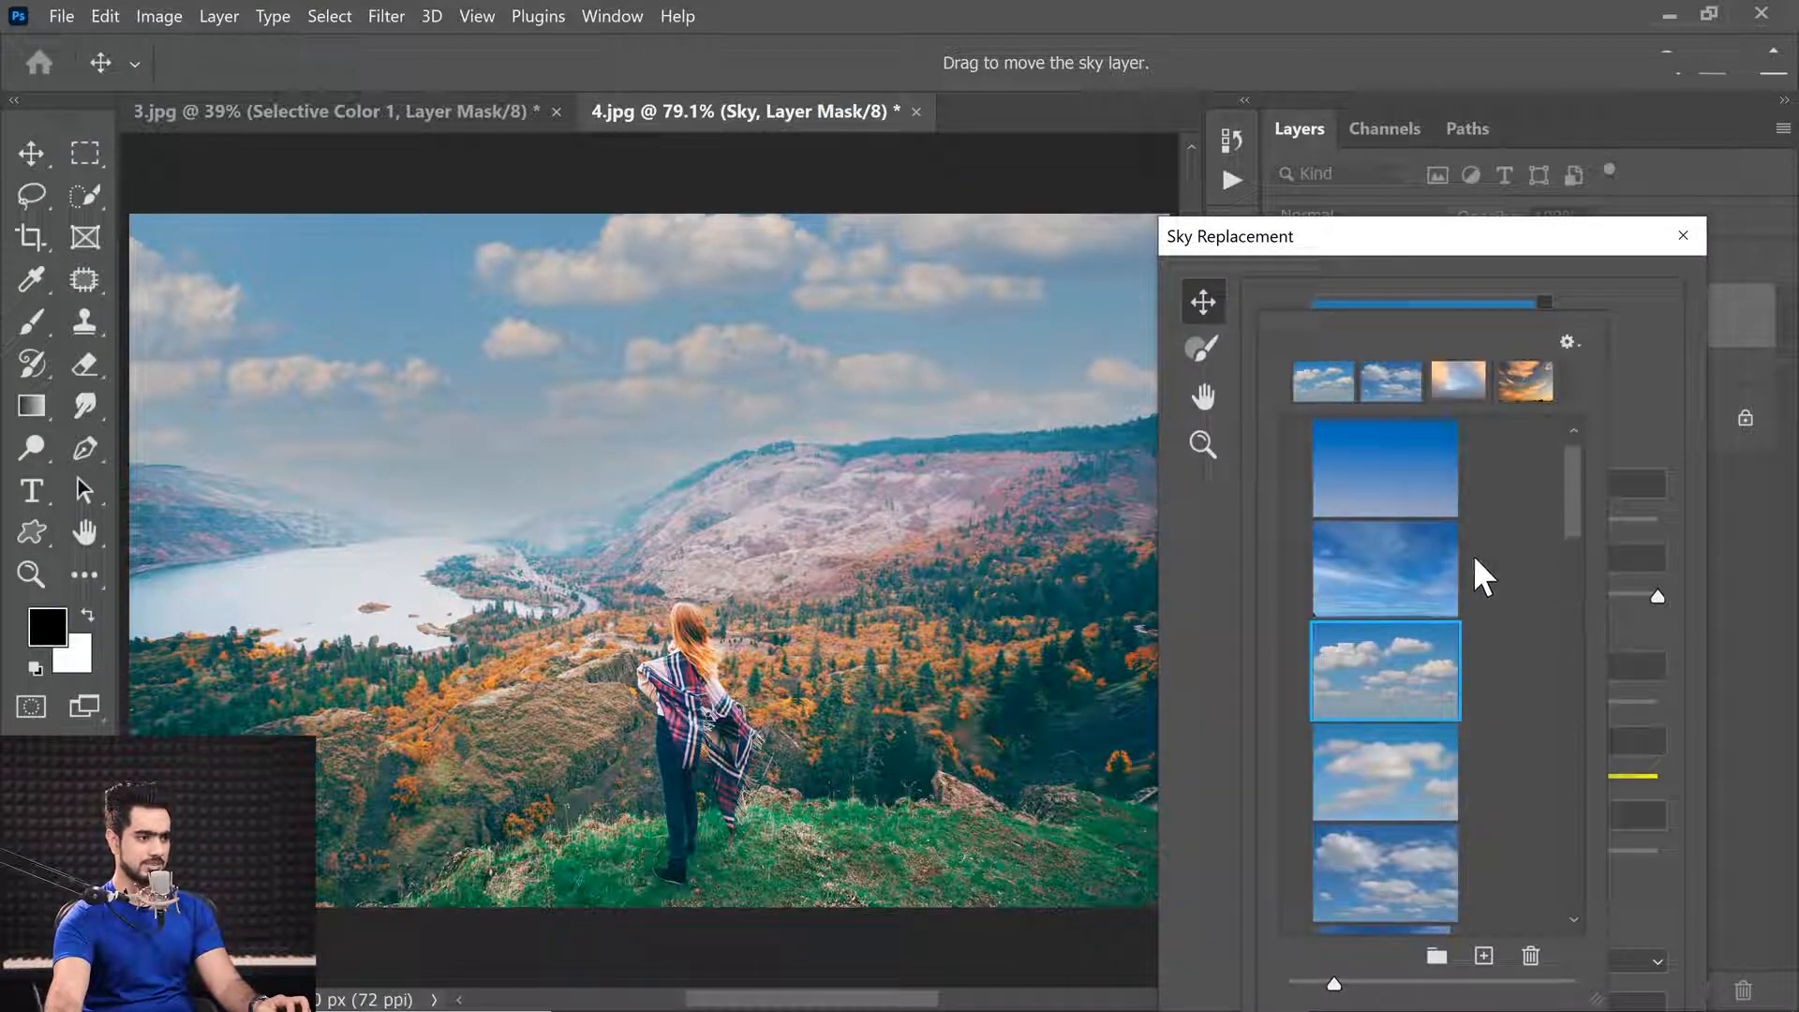
{"action": "left_click", "coordinate": [1419, 572]}
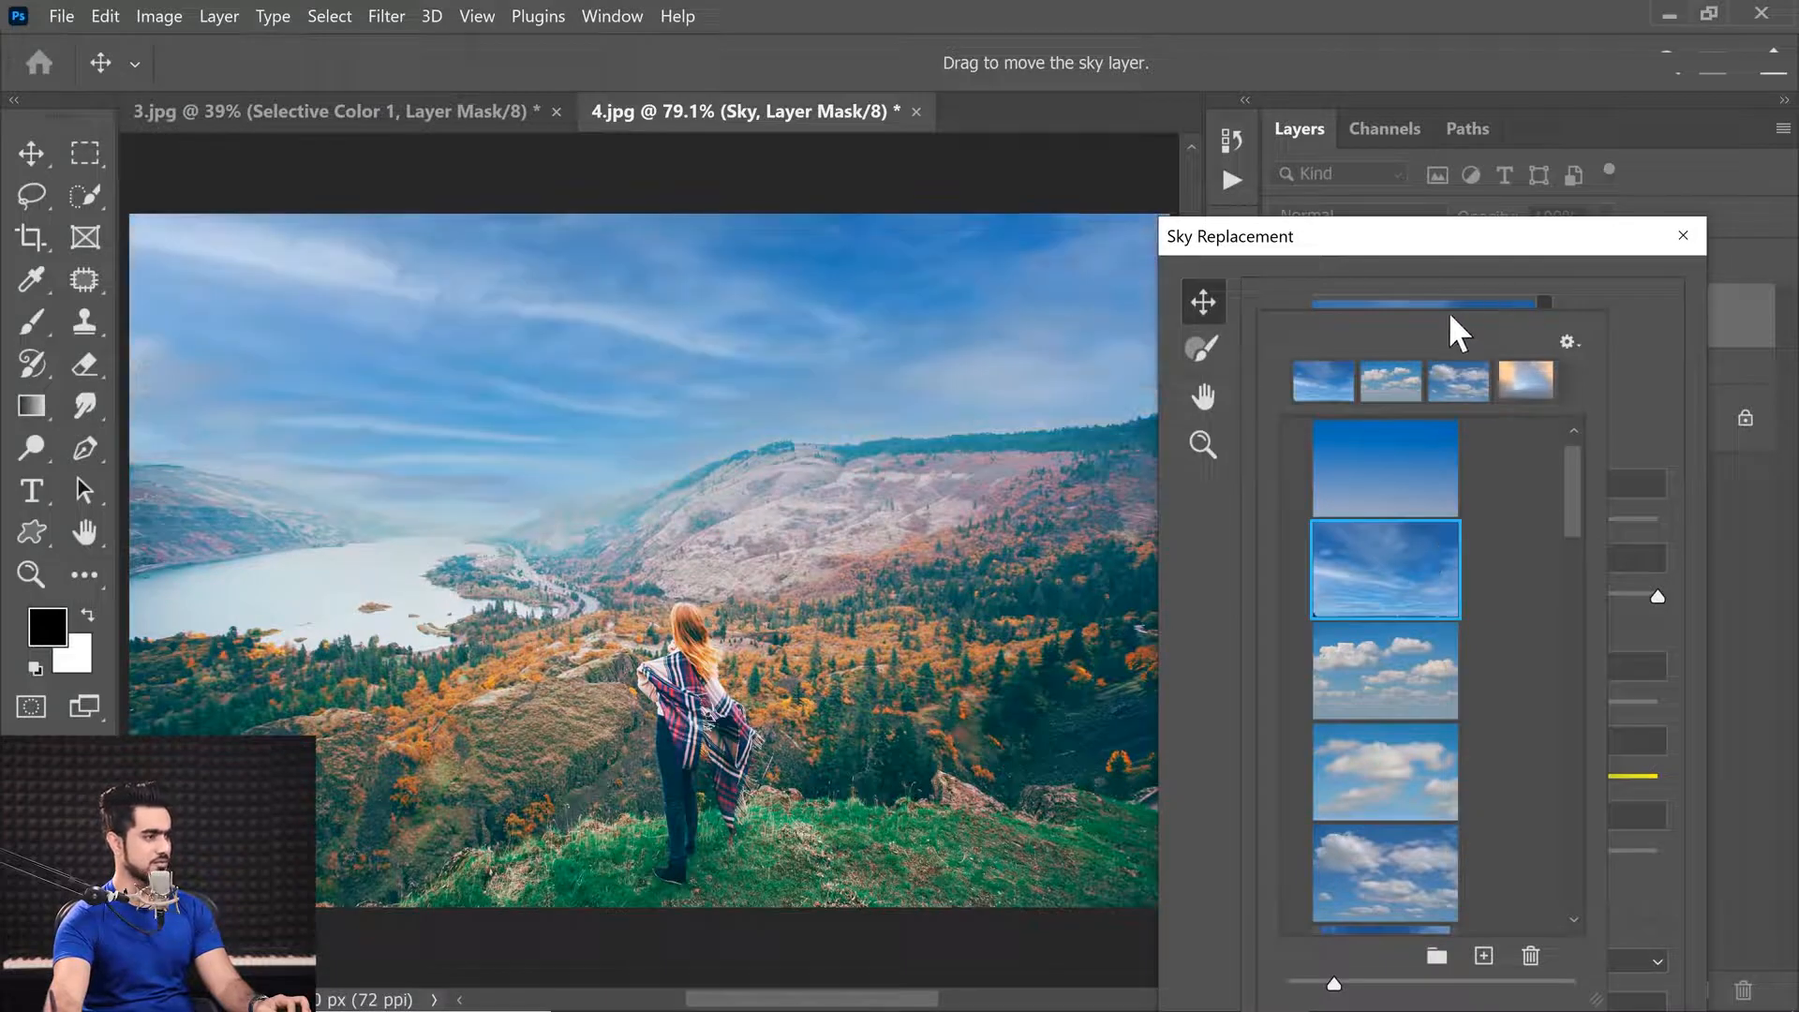
{"action": "left_click_drag", "start_coordinate": [1561, 457], "coordinate": [1542, 693]}
{"action": "left_click", "coordinate": [1387, 671]}
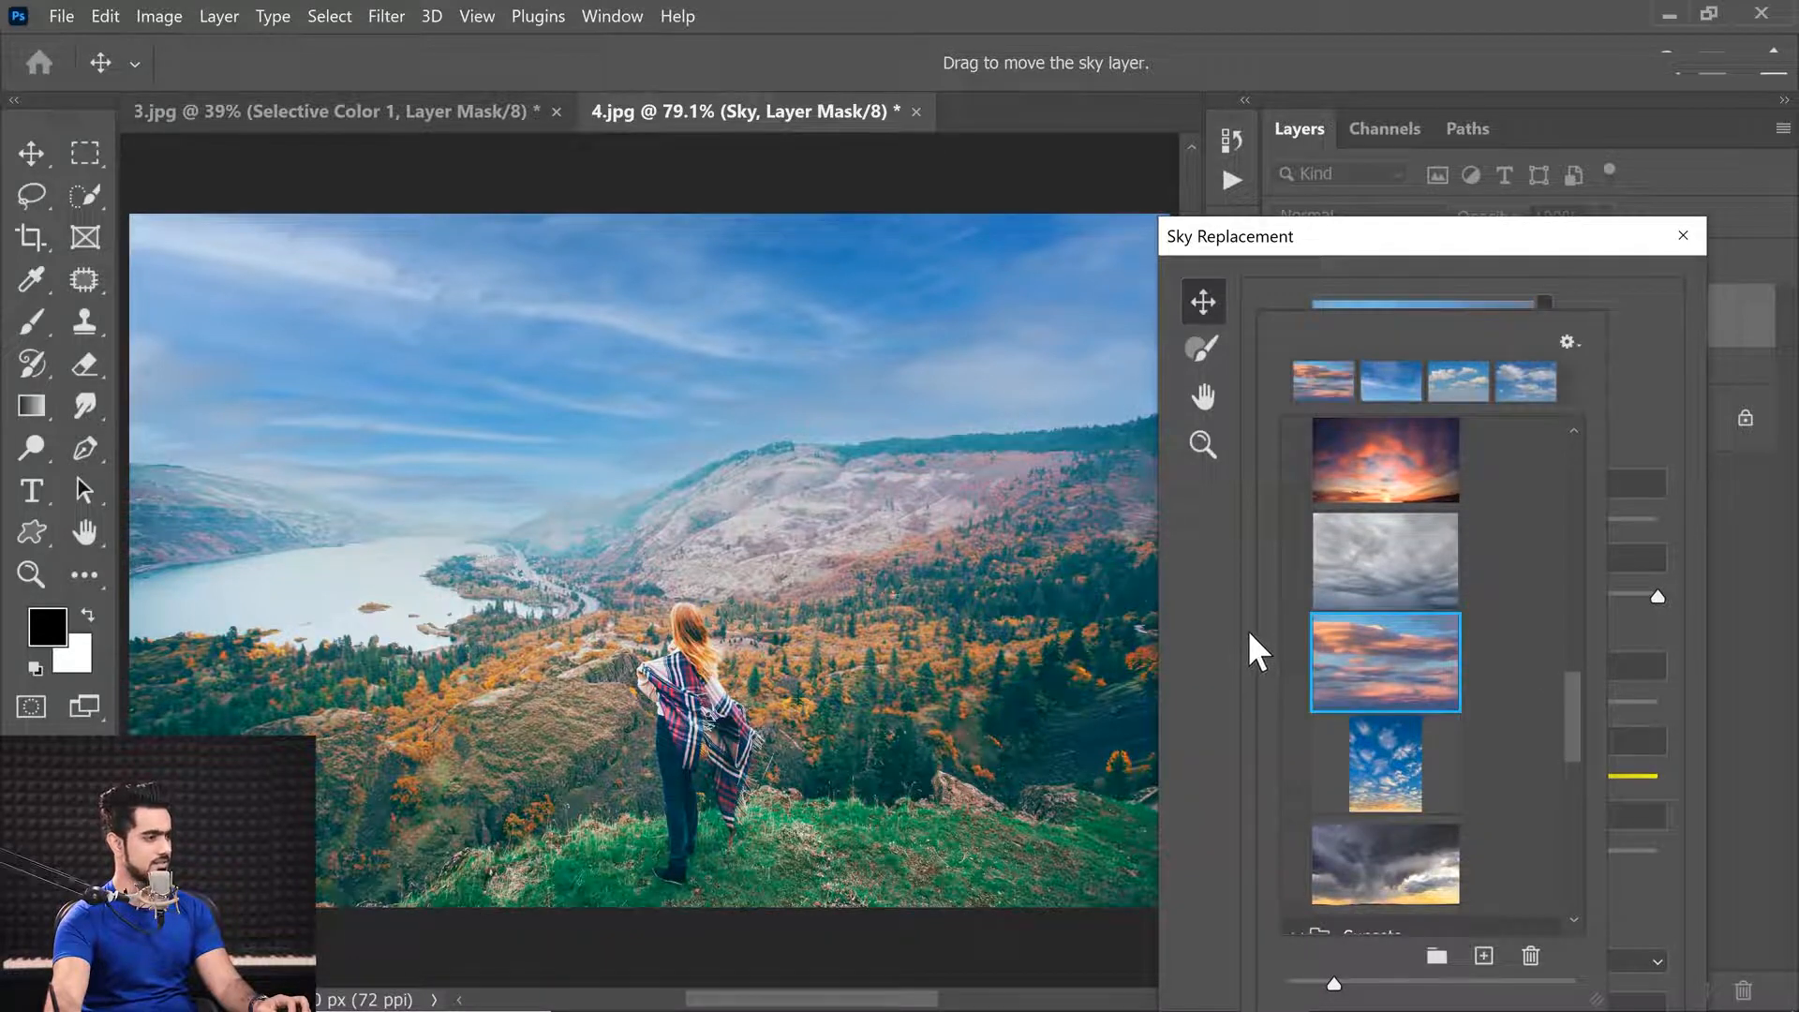
Step: Choose the third Blue Skies preset, with scattered puffy white clouds, as the replacement sky
{"action": "left_click_drag", "start_coordinate": [1572, 690], "coordinate": [1546, 447]}
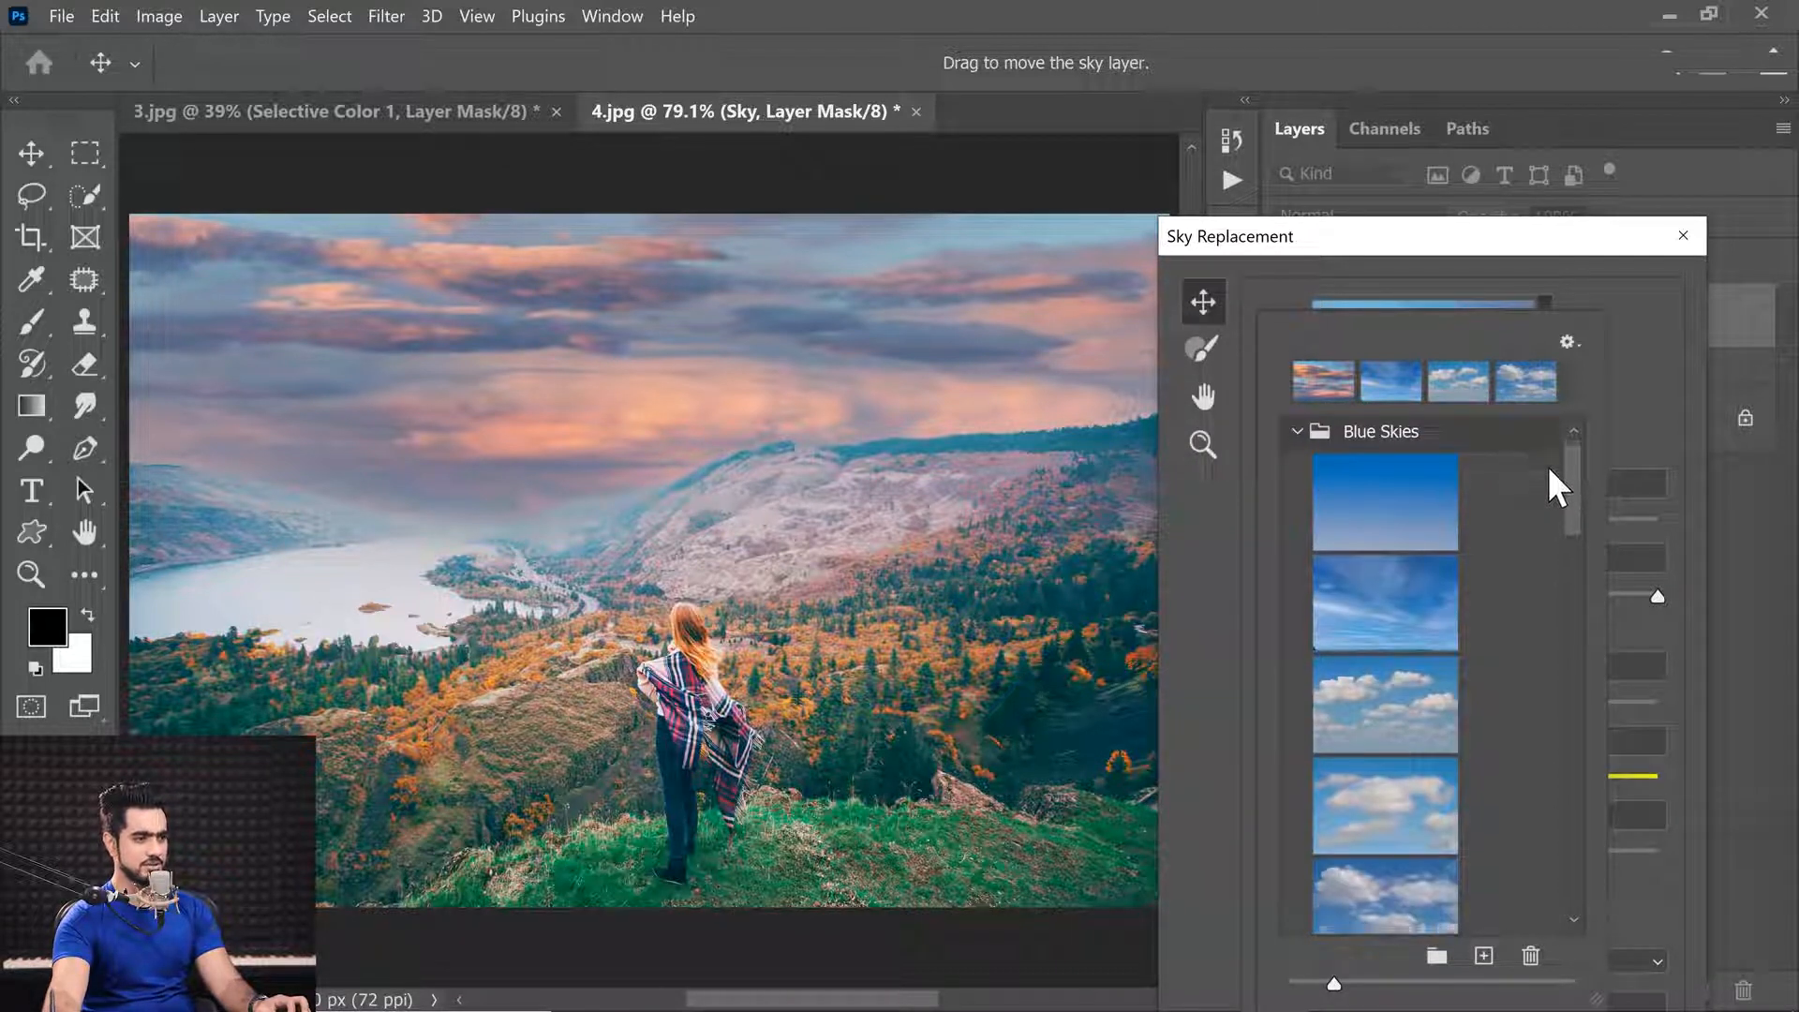
{"action": "scroll", "coordinate": [1541, 473], "scroll_direction": "down", "scroll_amount": 1}
{"action": "left_click", "coordinate": [1391, 630]}
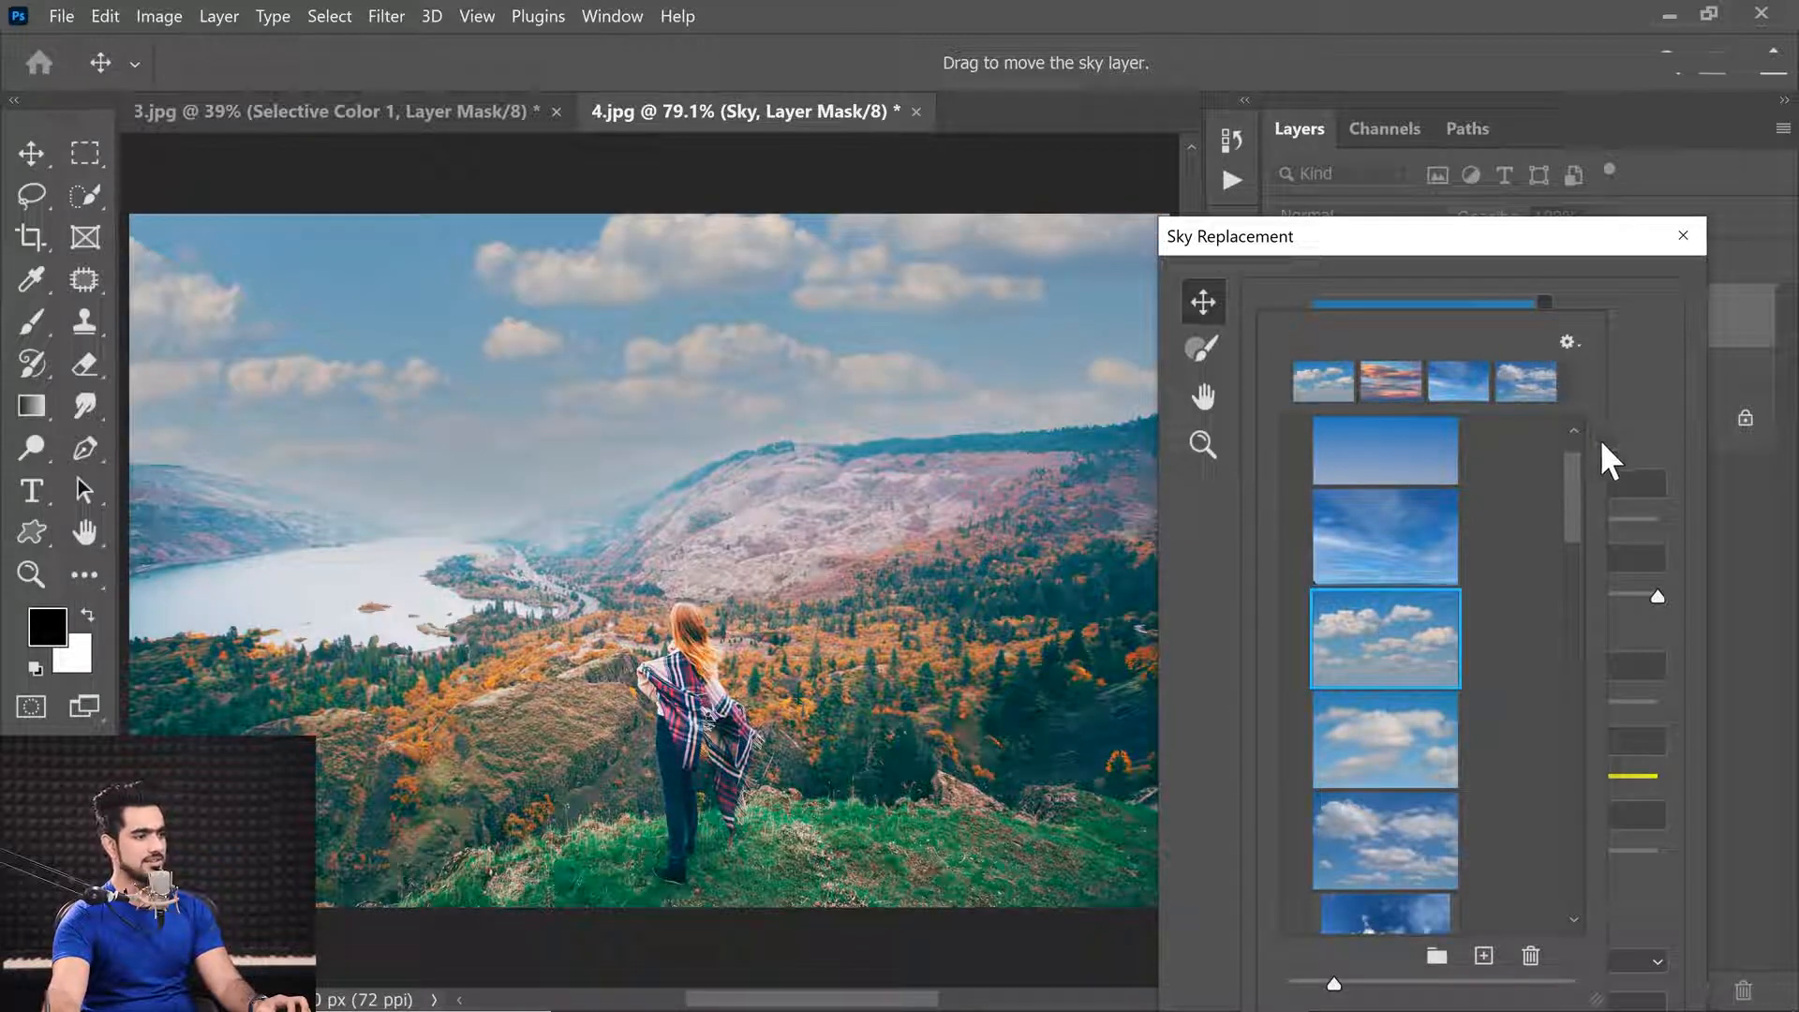
{"action": "left_click", "coordinate": [1639, 415]}
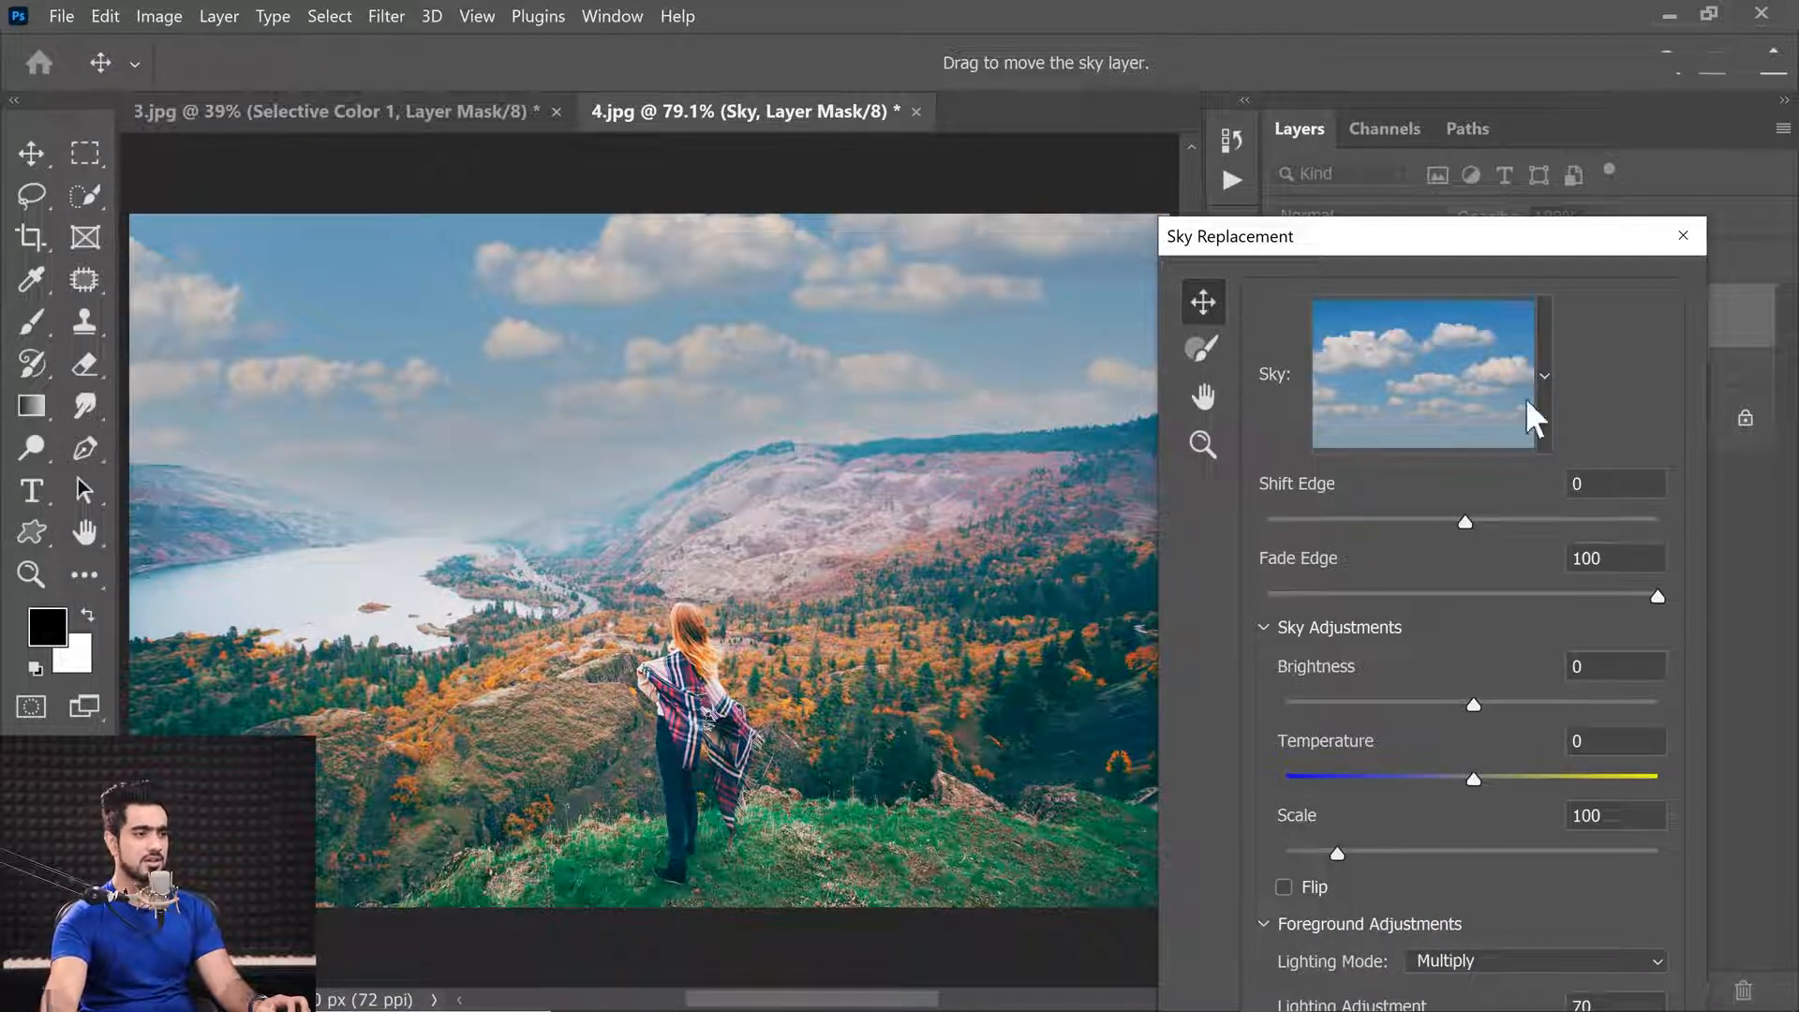
Step: Set the foreground Lighting Adjustment and Color Adjustment to 100 and shift the sky slightly upward
{"action": "left_click_drag", "start_coordinate": [1357, 235], "coordinate": [1255, 111]}
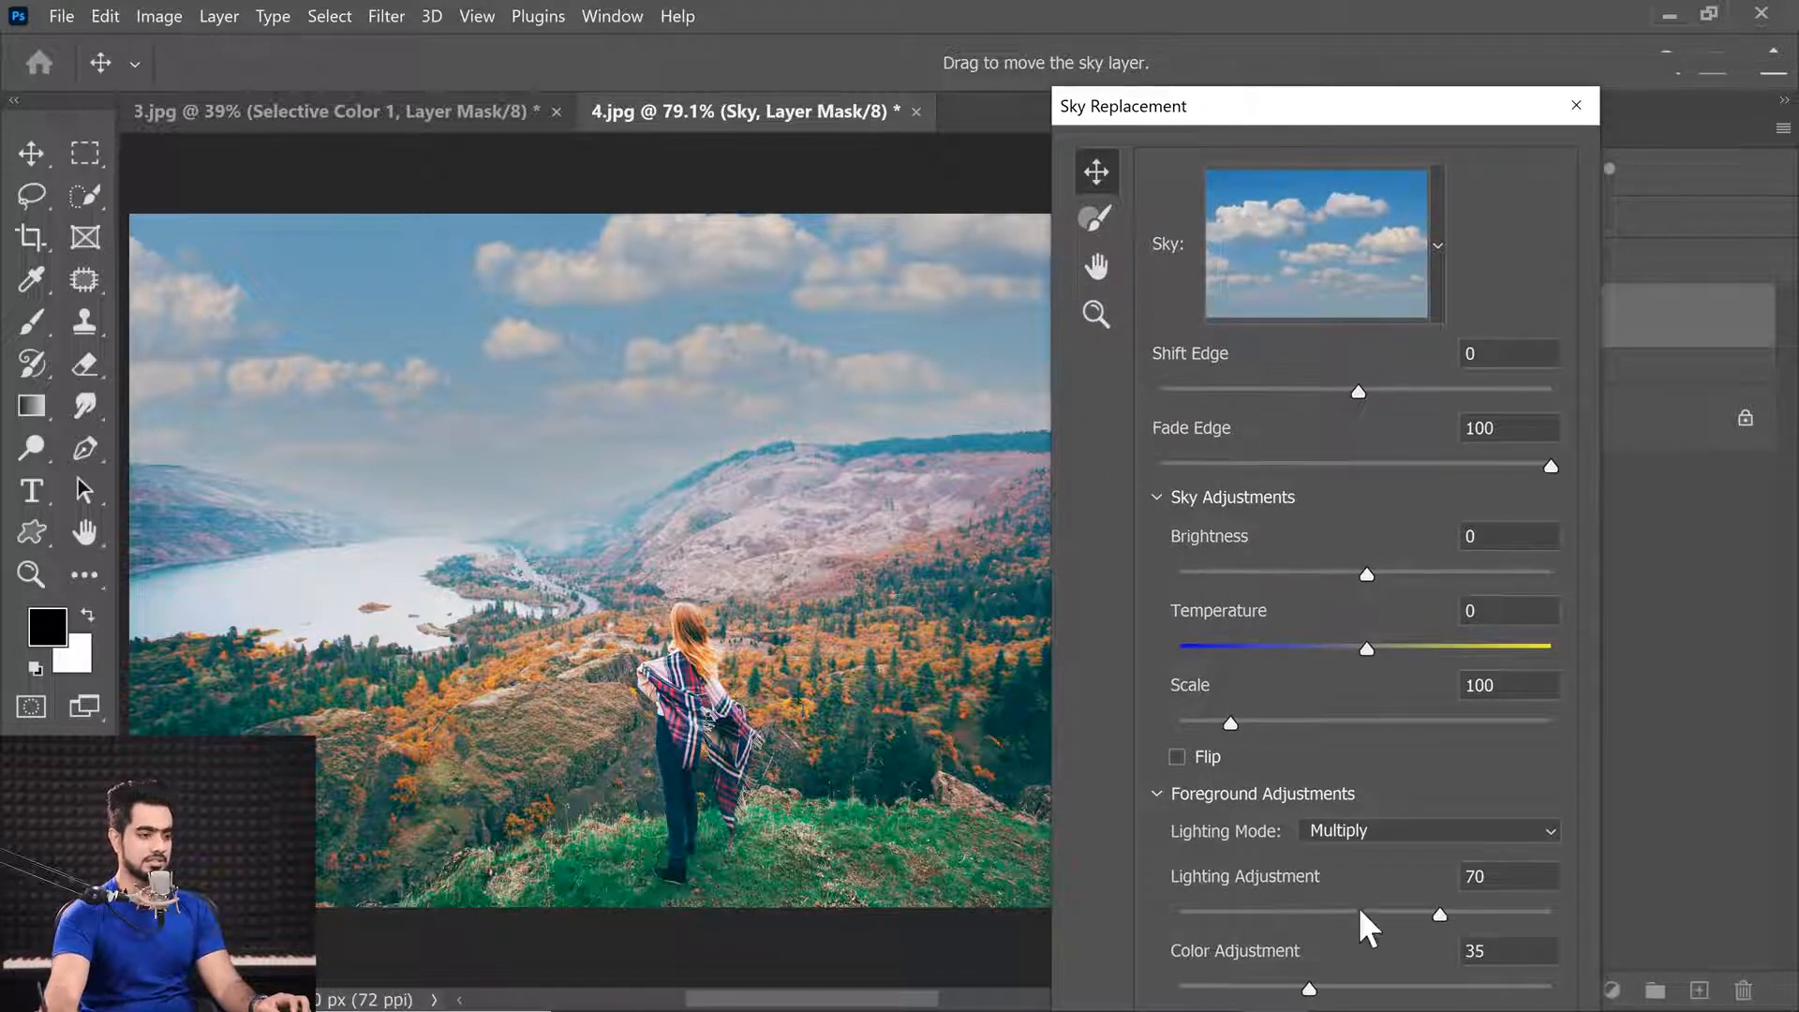
{"action": "left_click_drag", "start_coordinate": [1309, 991], "coordinate": [1534, 964]}
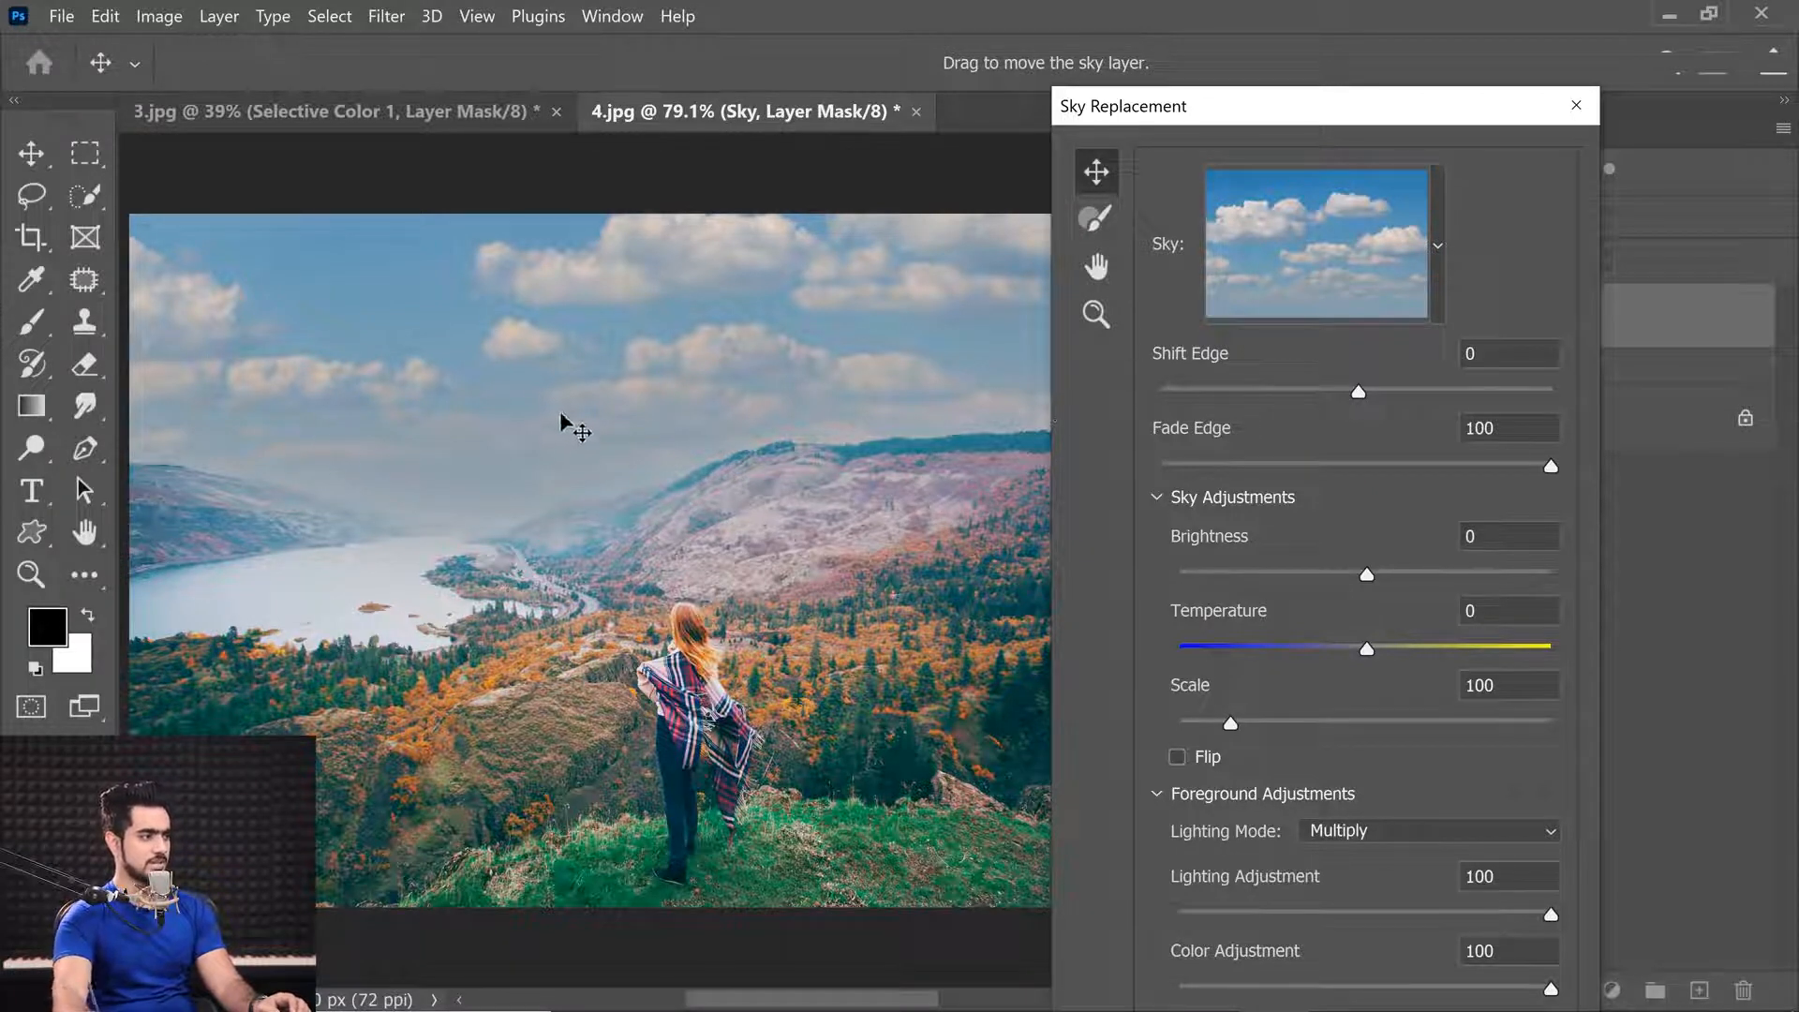
{"action": "mouse_move", "coordinate": [566, 417]}
{"action": "left_mouse_down"}
{"action": "mouse_move", "coordinate": [546, 403]}
{"action": "mouse_move", "coordinate": [554, 361]}
{"action": "mouse_move", "coordinate": [552, 406]}
{"action": "left_mouse_up"}
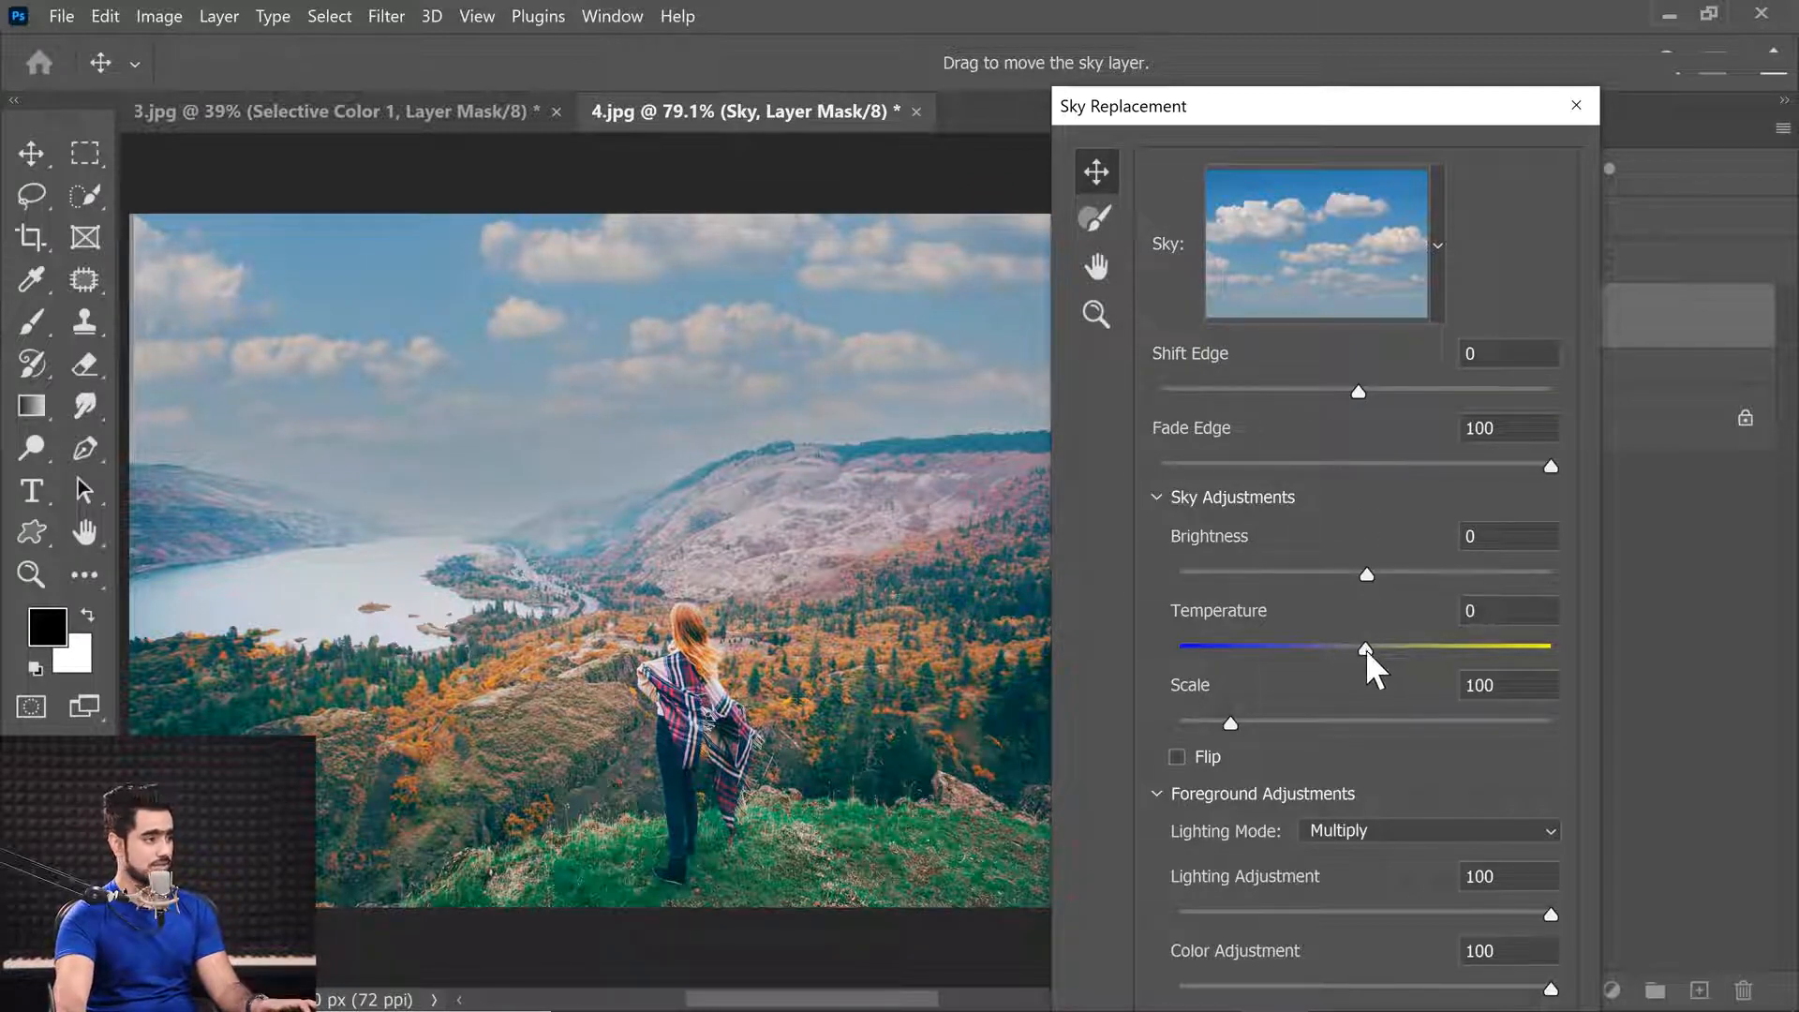
Step: Set the sky's temperature to -10 and brightness to 42, and apply the sky replacement
{"action": "left_click_drag", "start_coordinate": [1489, 645], "coordinate": [1357, 656]}
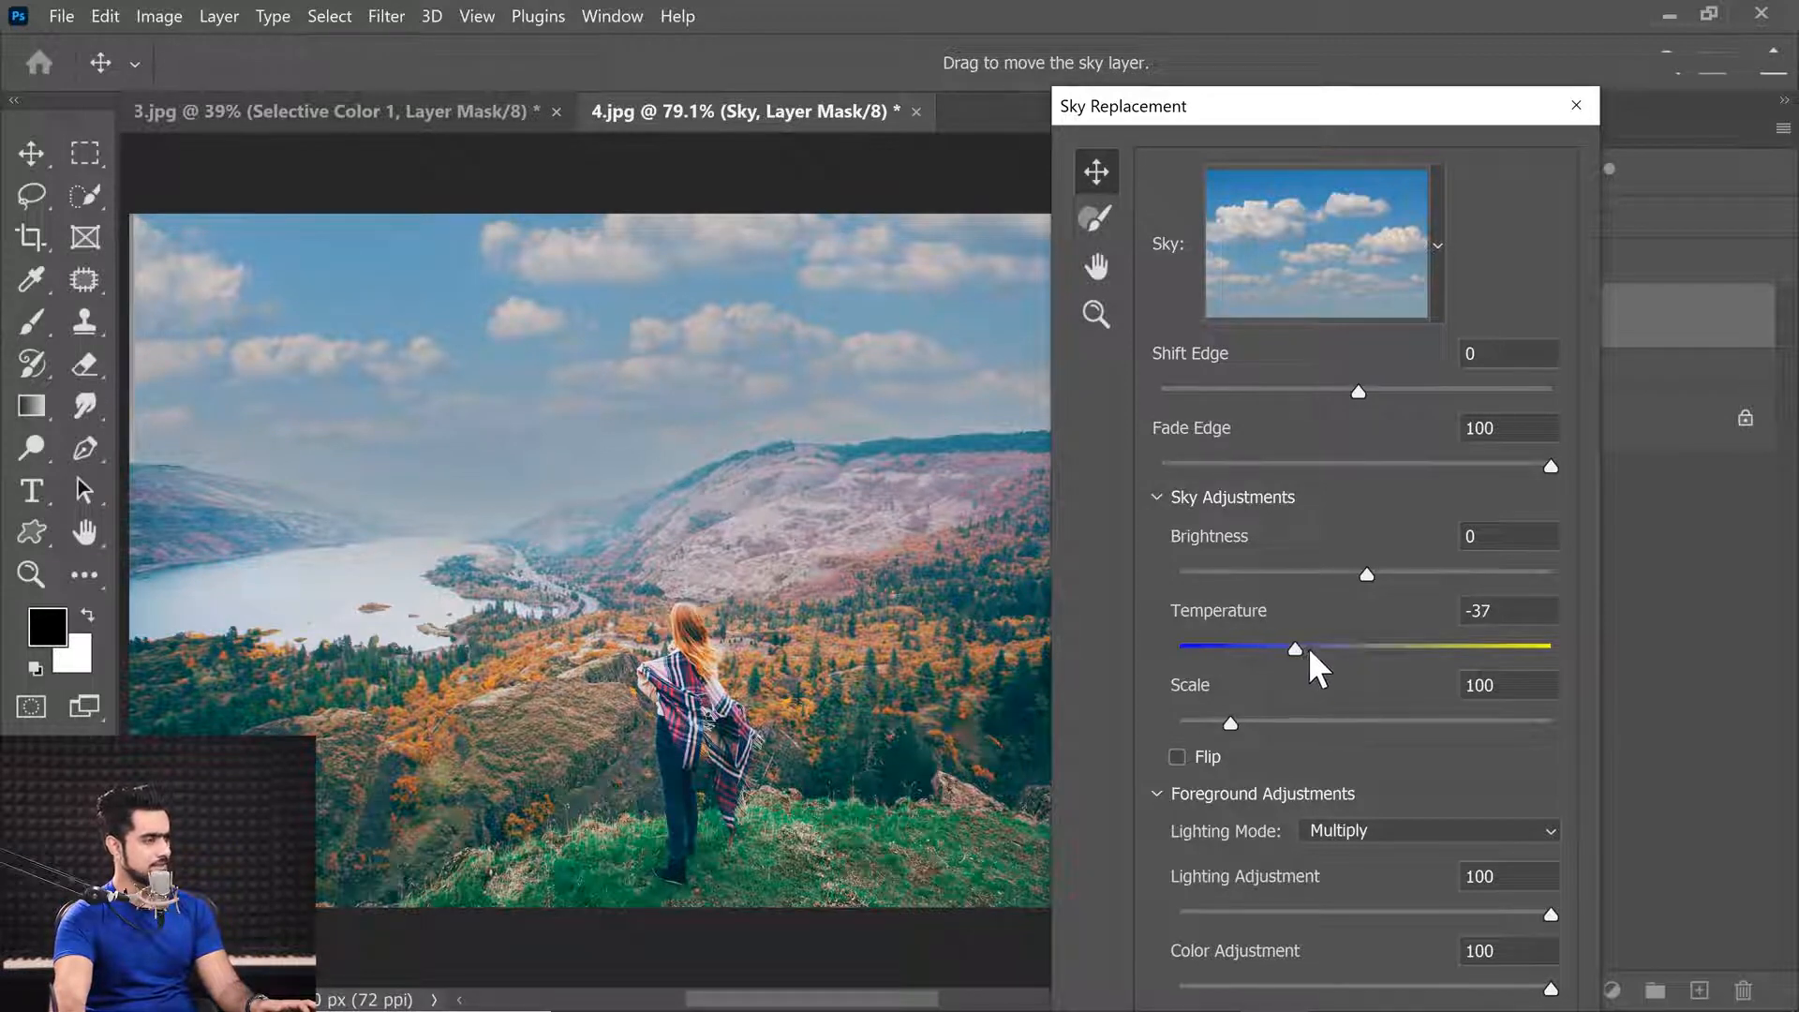
{"action": "left_click_drag", "start_coordinate": [1302, 651], "coordinate": [1349, 650]}
{"action": "left_click_drag", "start_coordinate": [1375, 576], "coordinate": [1387, 578]}
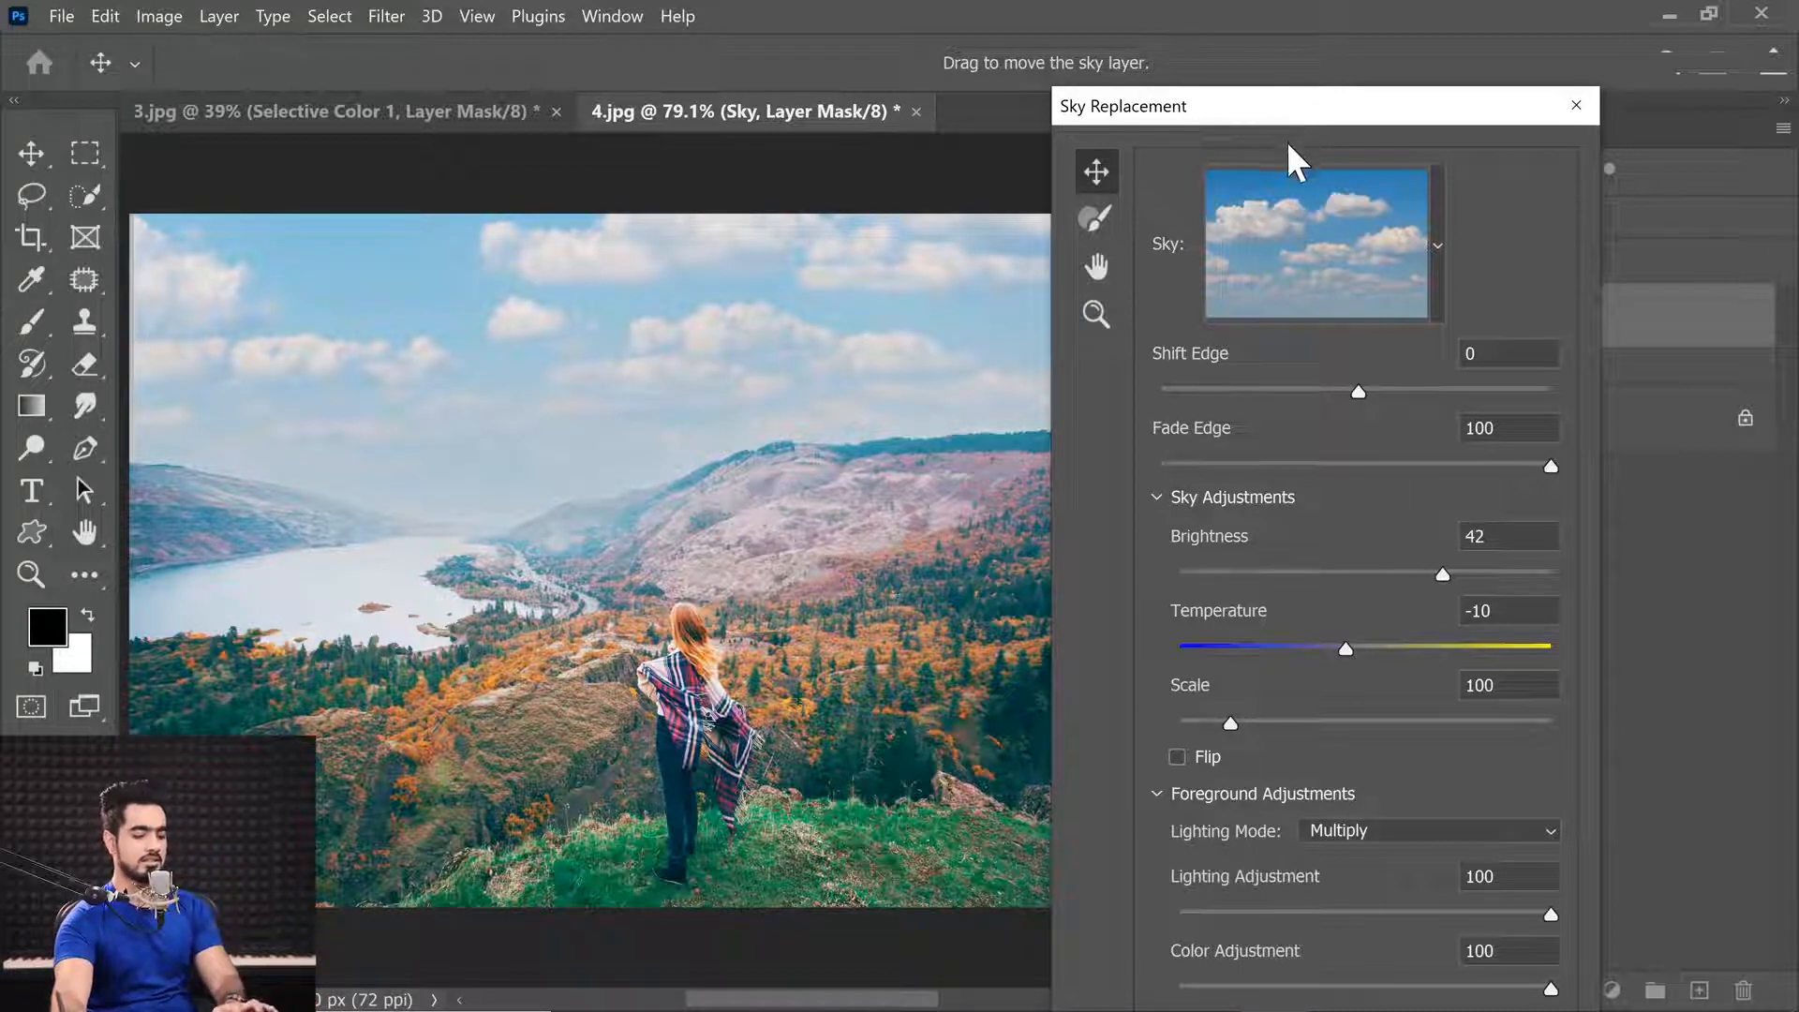
{"action": "key", "text": "Return"}
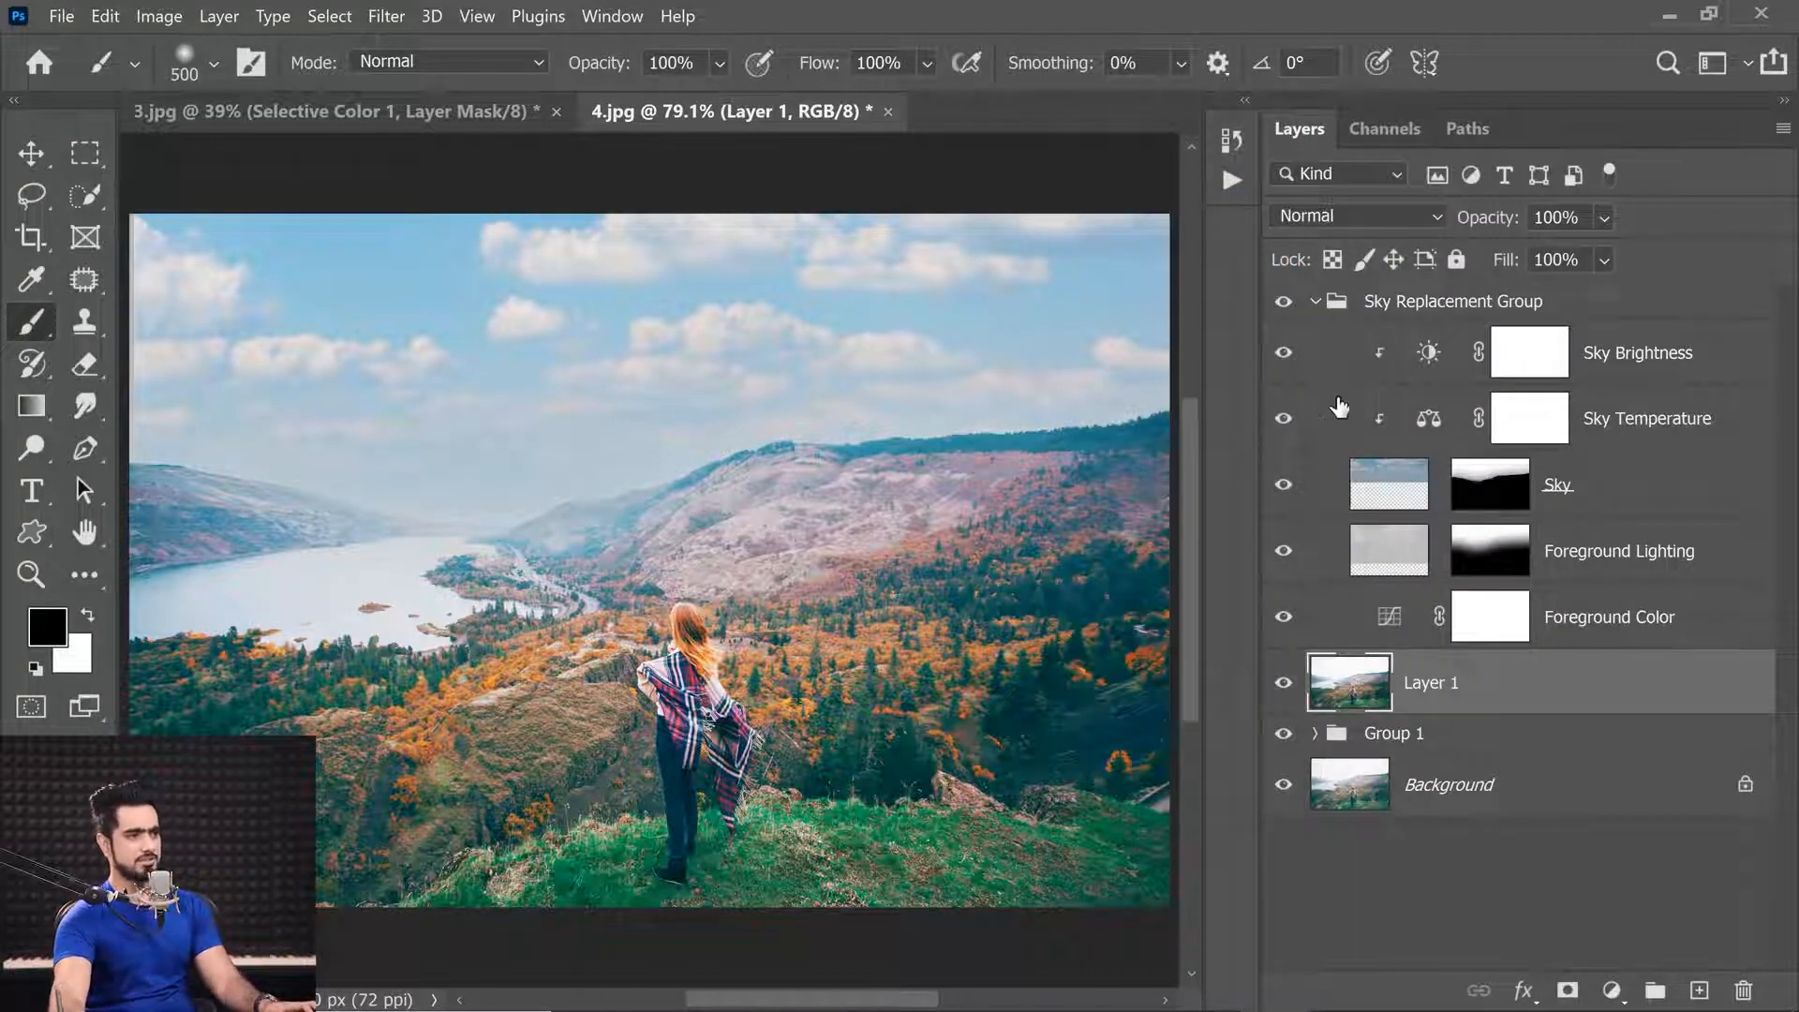
Step: Compare the landscape with and without the Sky Replacement Group
{"action": "left_click", "coordinate": [1280, 302]}
{"action": "left_click", "coordinate": [1281, 303]}
{"action": "left_click", "coordinate": [1281, 303]}
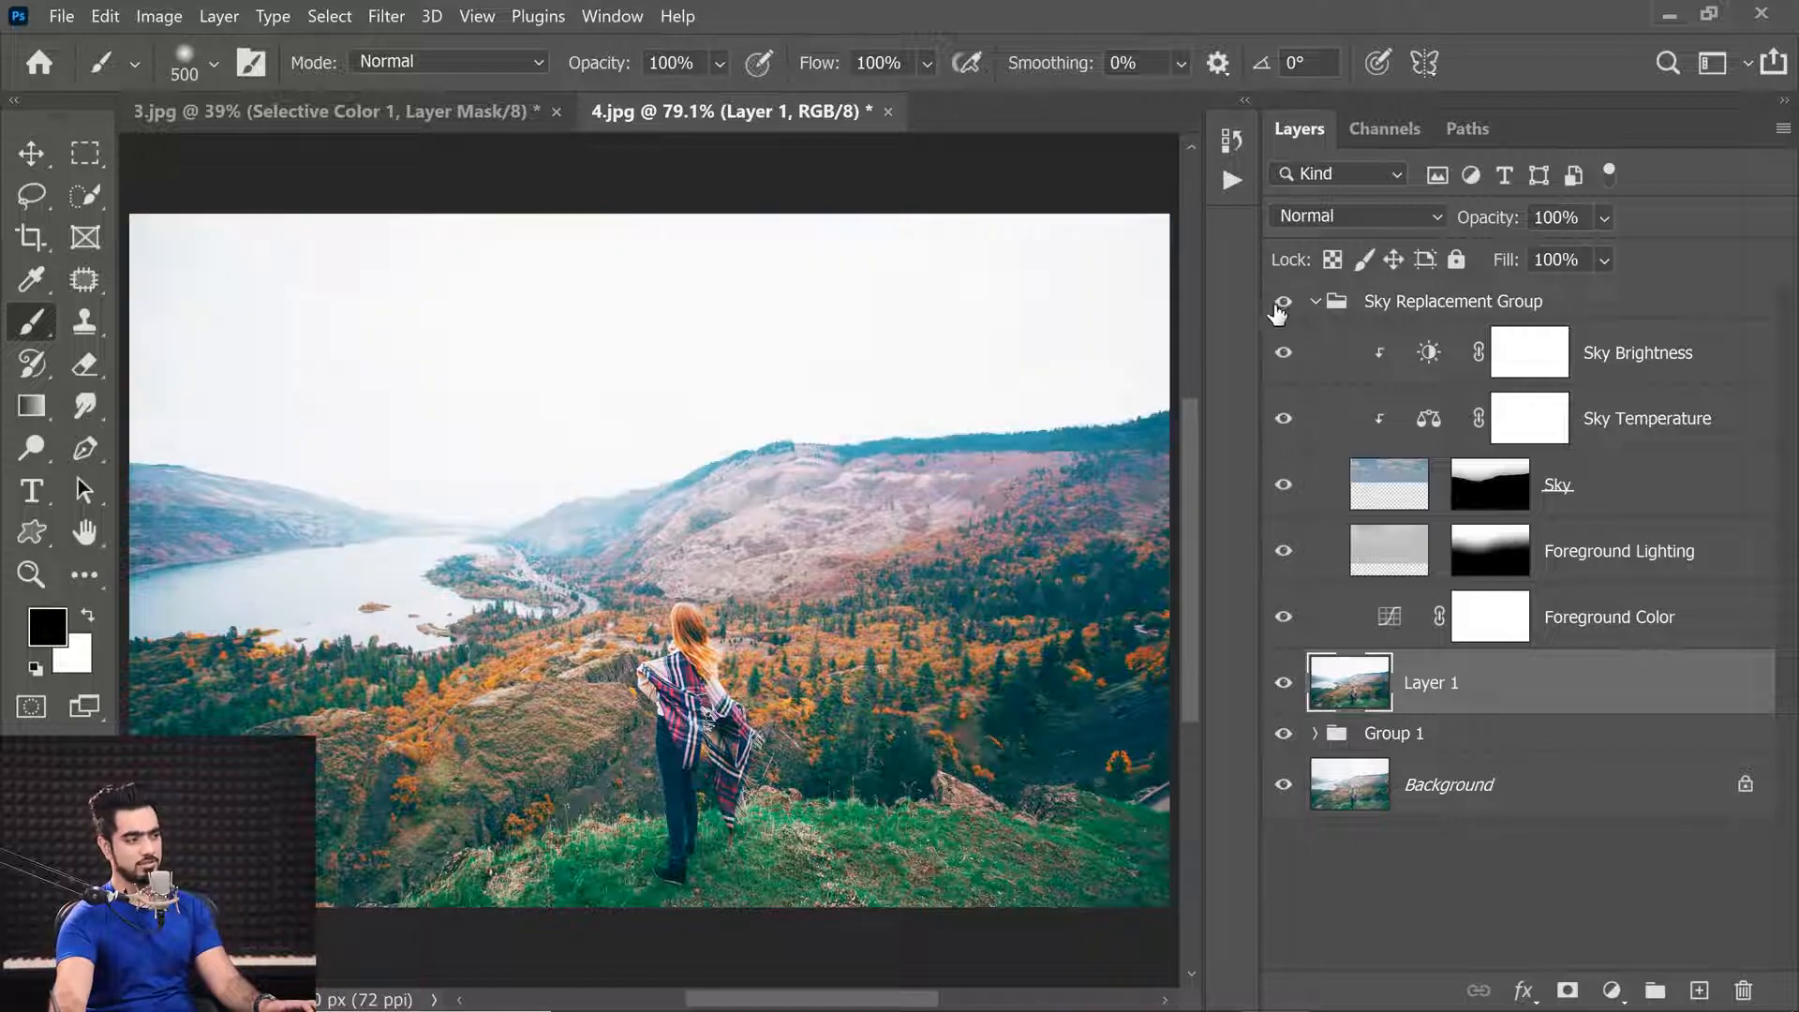
{"action": "left_click", "coordinate": [1280, 302]}
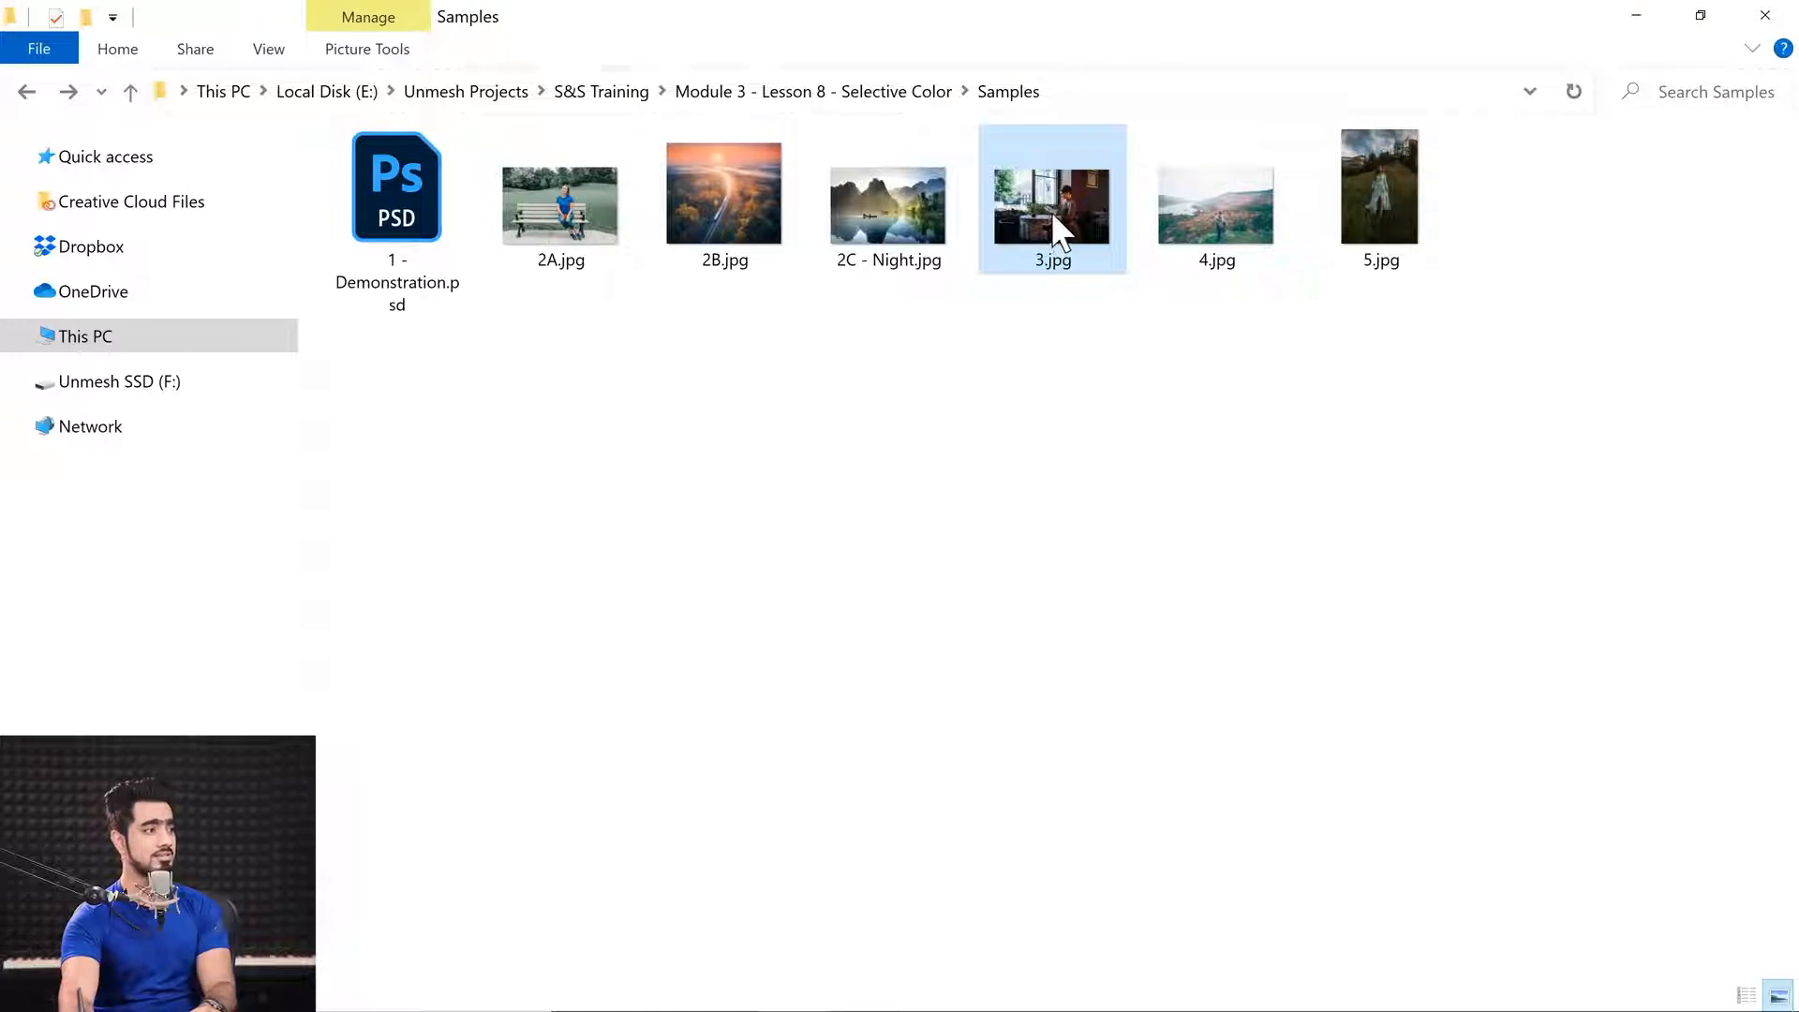
Step: Switch to 3.jpg and delete the adjustment layers above its Background
{"action": "left_click_drag", "start_coordinate": [1051, 210], "coordinate": [541, 192]}
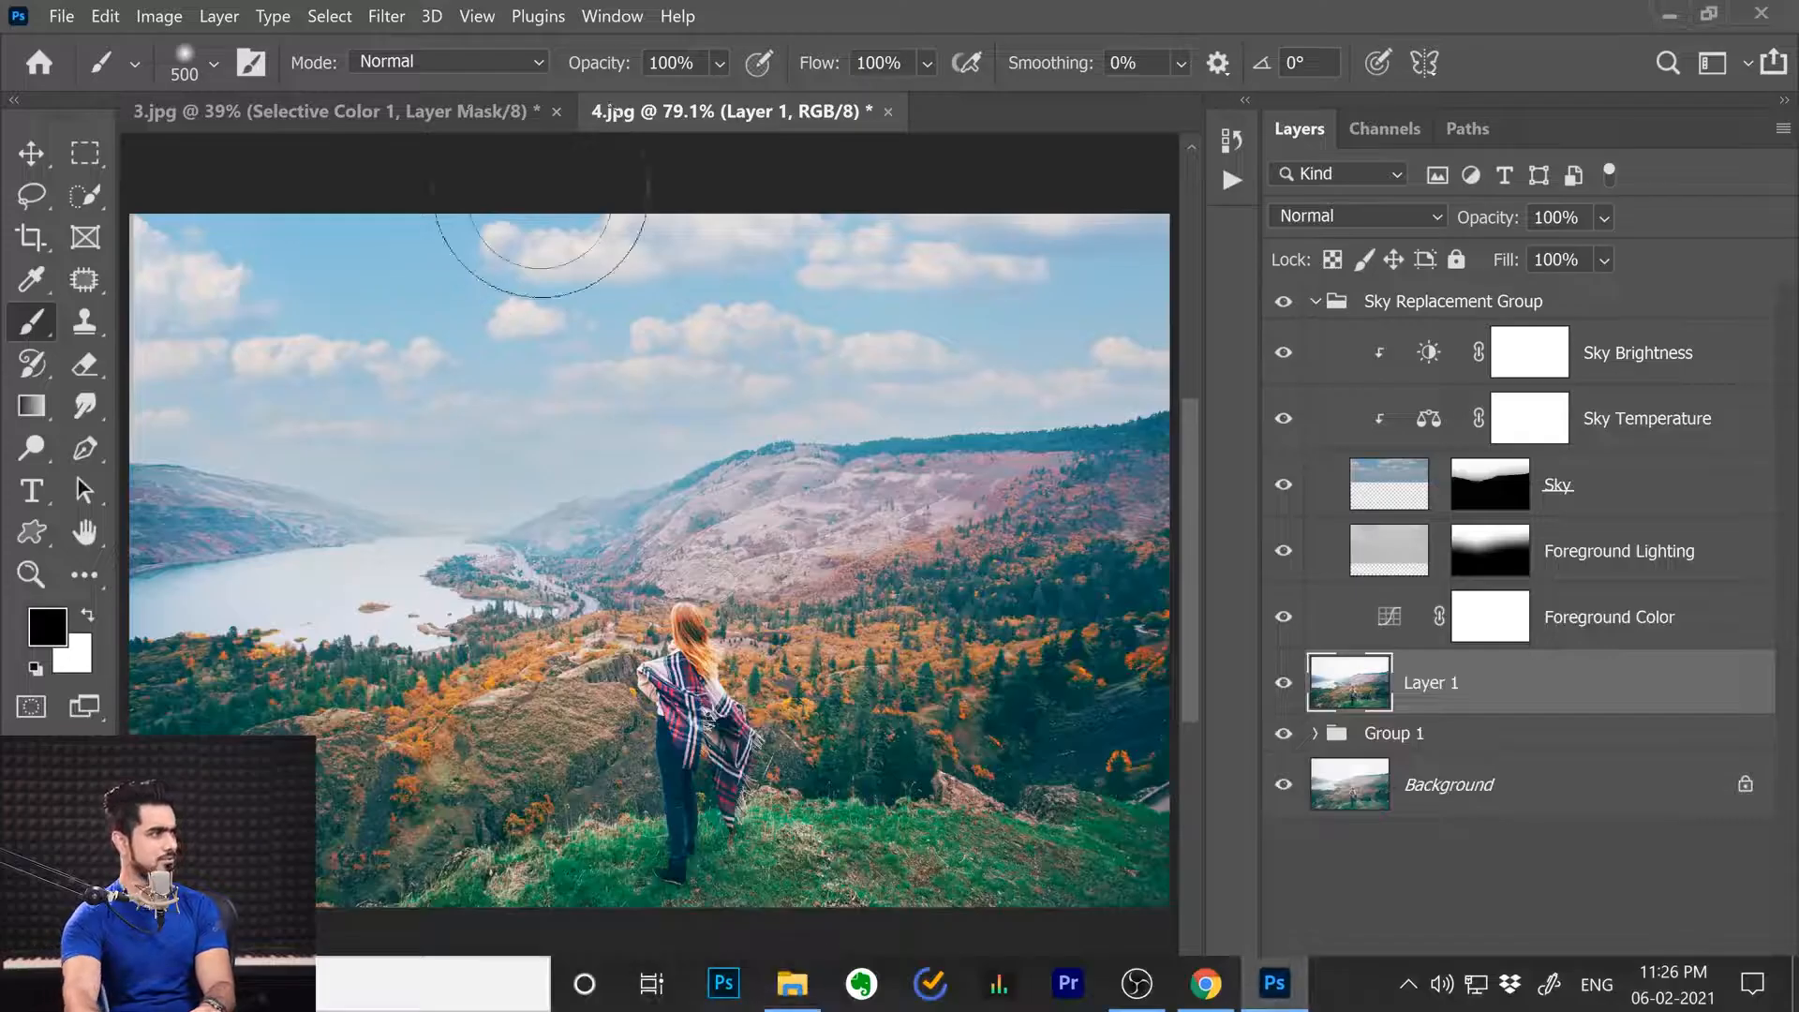
{"action": "left_click", "coordinate": [522, 117]}
{"action": "left_click", "coordinate": [1628, 347], "text": "shift"}
{"action": "left_click_drag", "start_coordinate": [1630, 351], "coordinate": [1743, 990]}
Step: Add a Selective Color adjustment to 3.jpg with the Enhance Color preset and close its properties
{"action": "left_click", "coordinate": [1611, 990]}
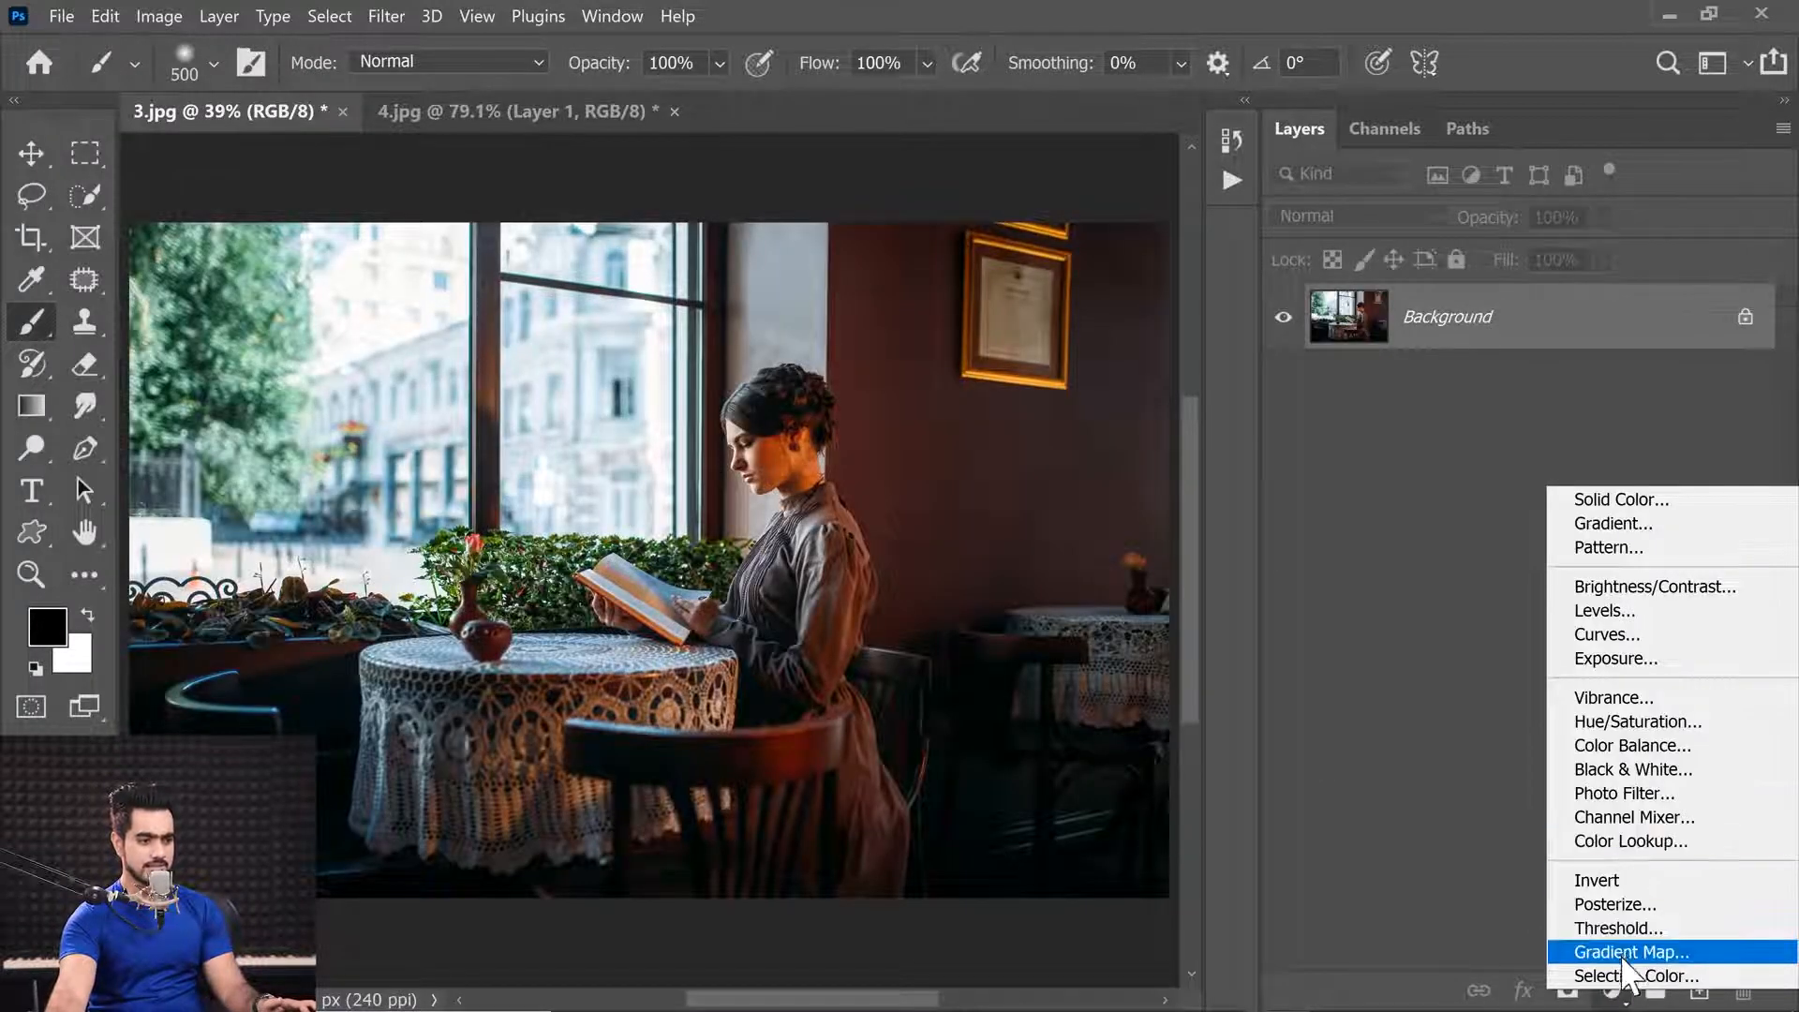
{"action": "left_click", "coordinate": [1634, 976]}
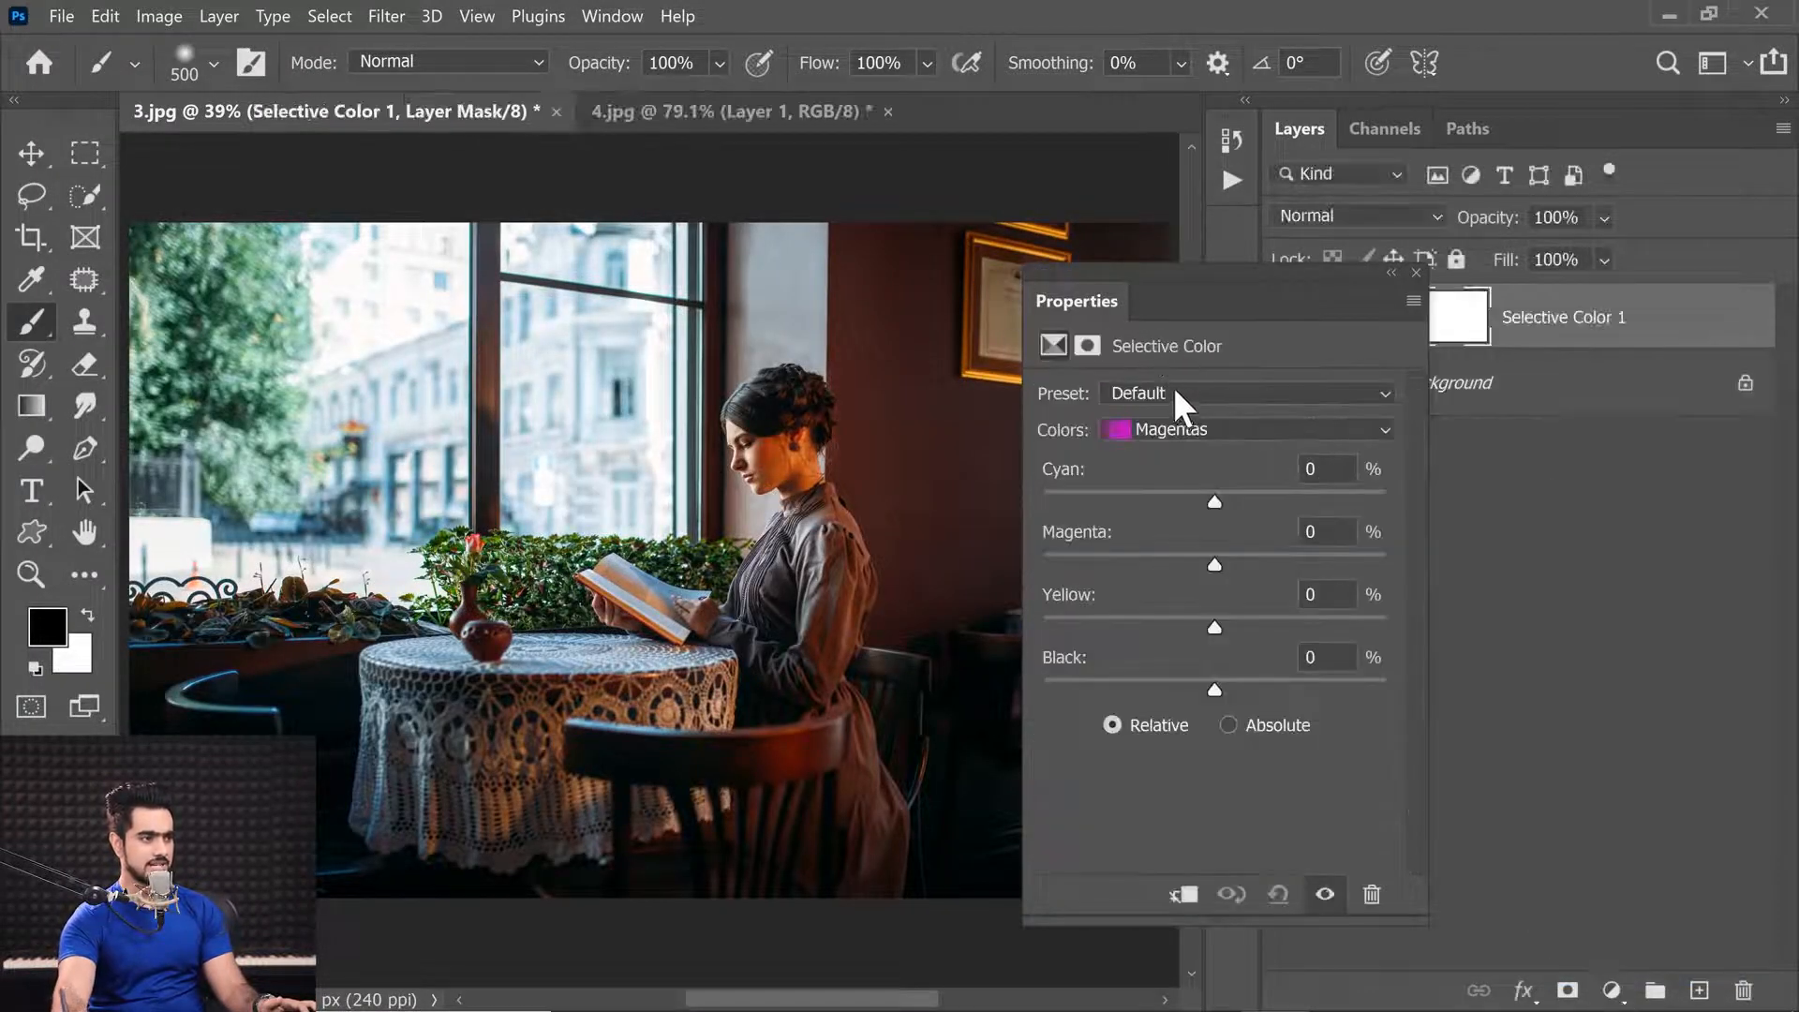
{"action": "left_click", "coordinate": [1171, 391]}
{"action": "left_click", "coordinate": [1172, 522]}
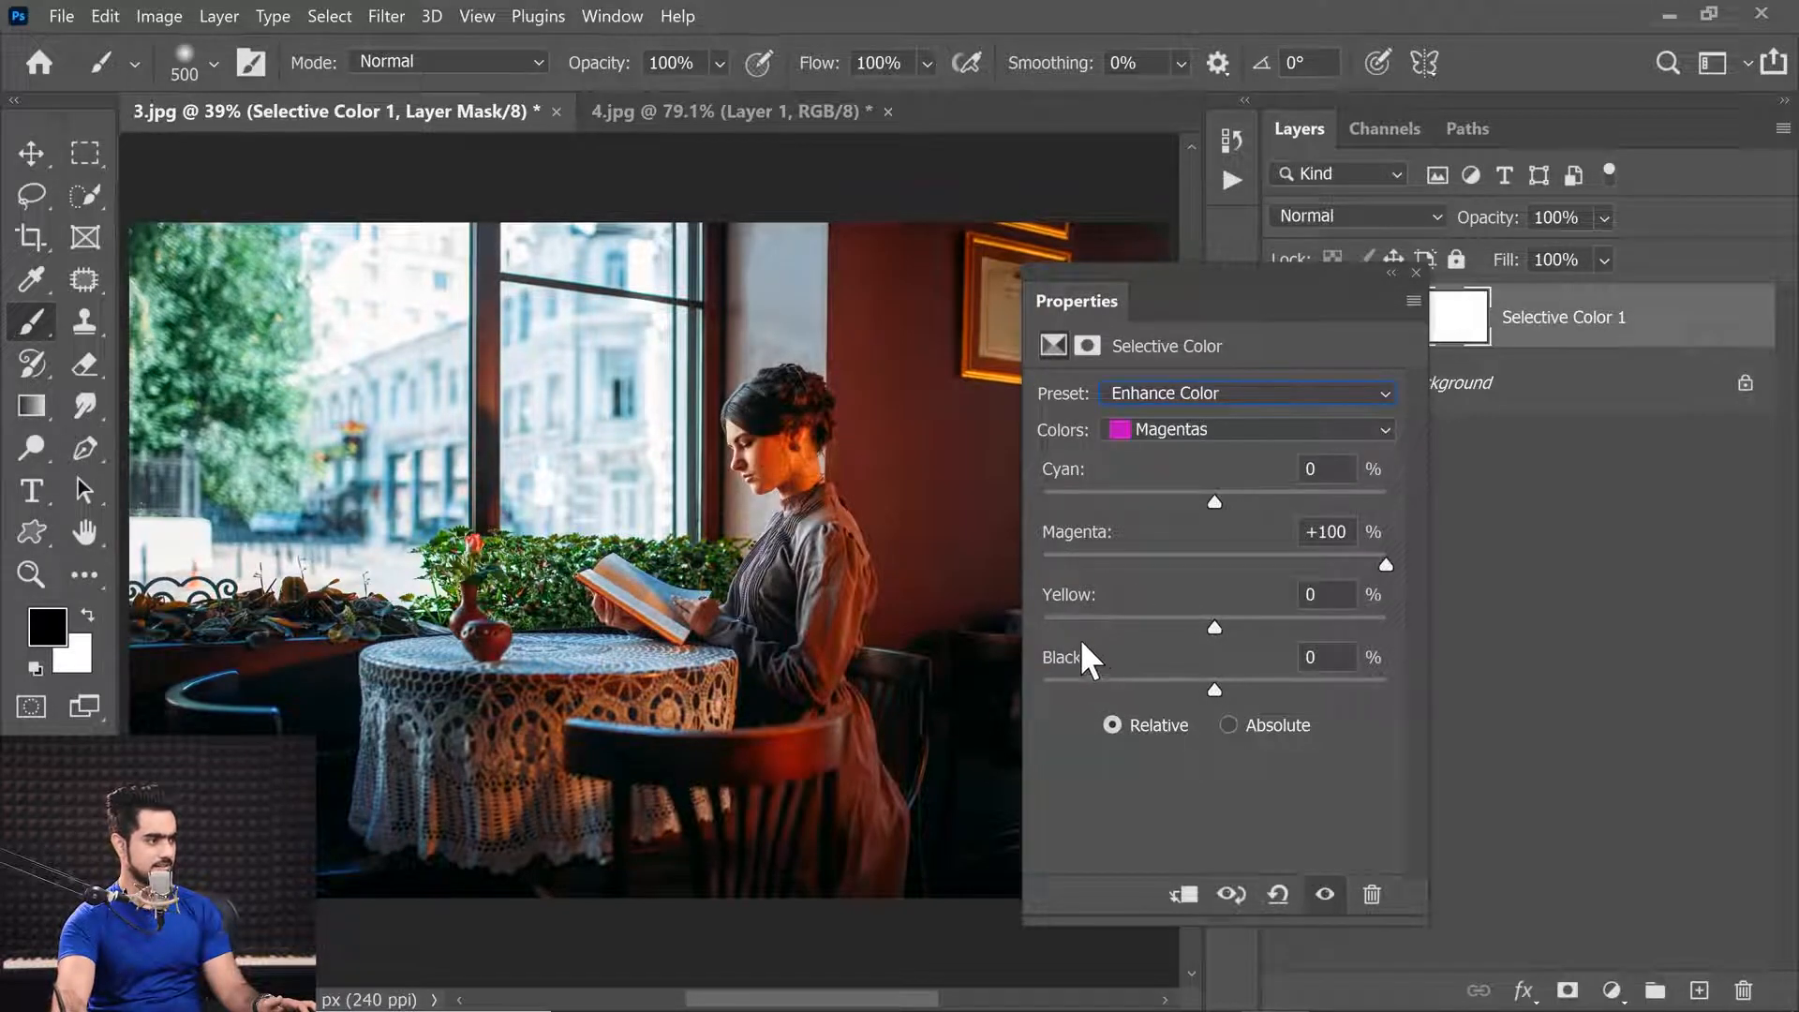
{"action": "left_click", "coordinate": [1415, 272]}
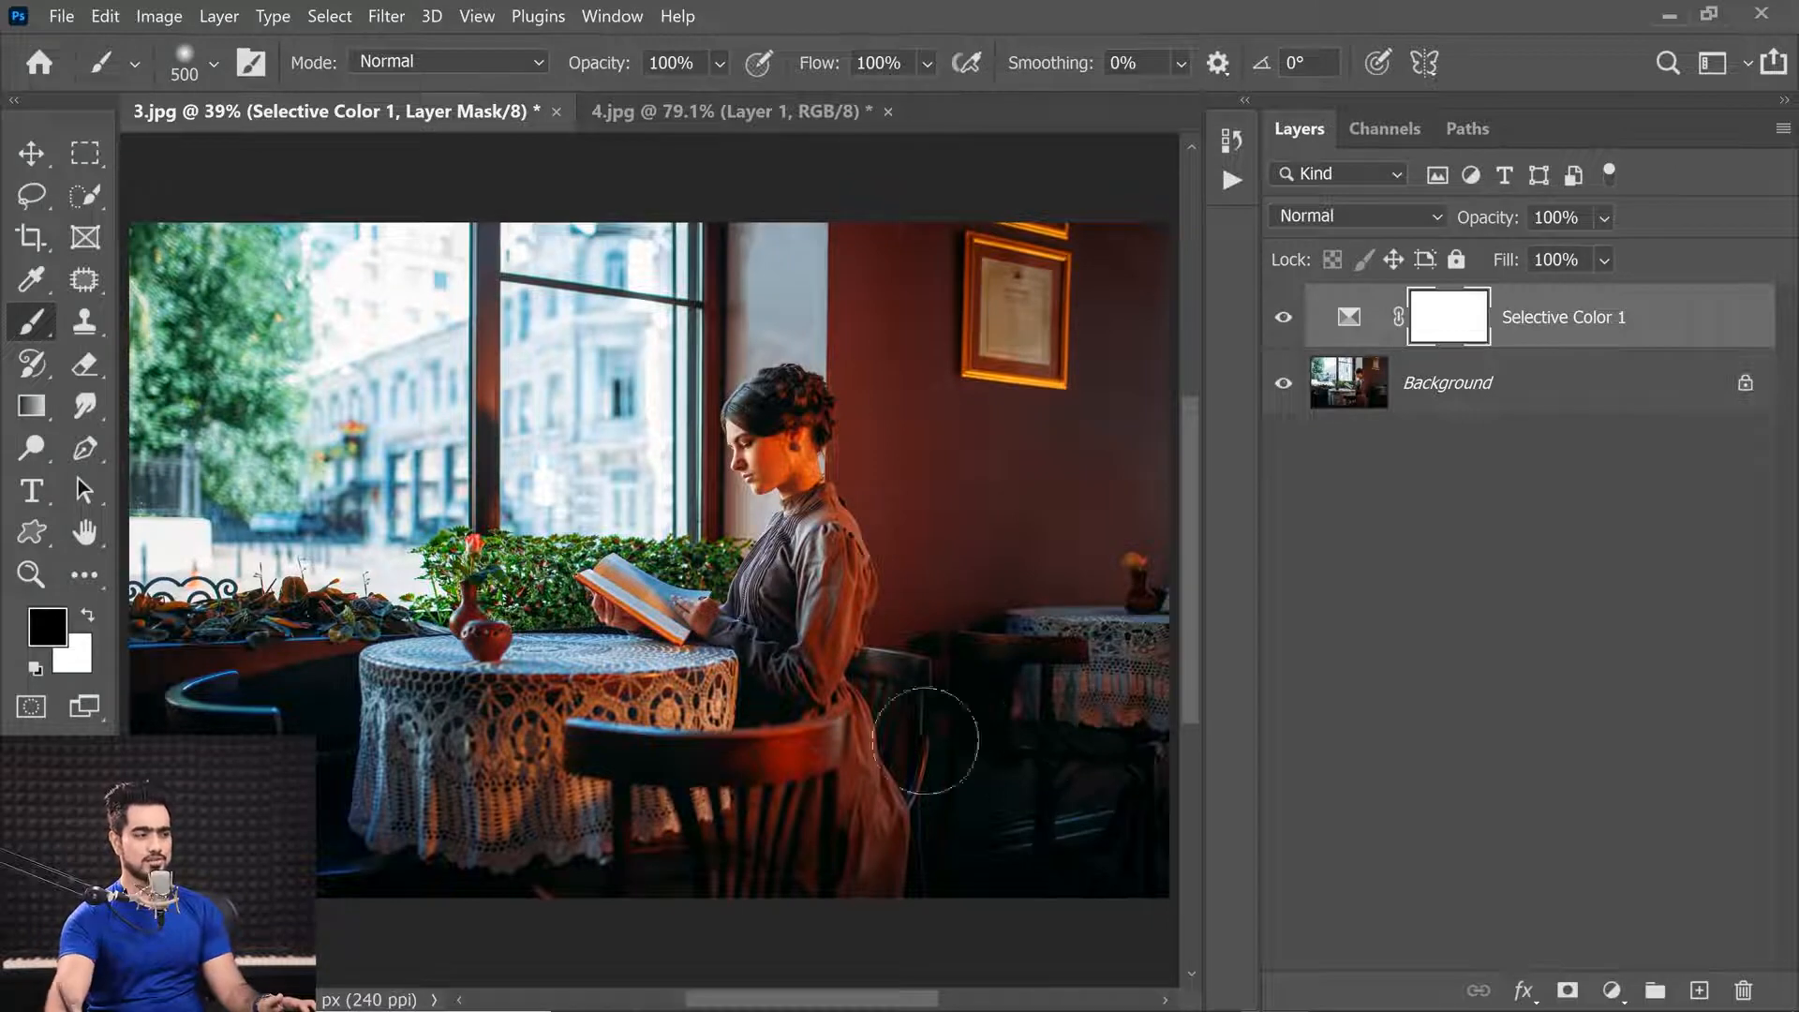
Step: Open 2B.jpg from the Samples folder as a separate document in Photoshop
{"action": "left_click", "coordinate": [794, 984]}
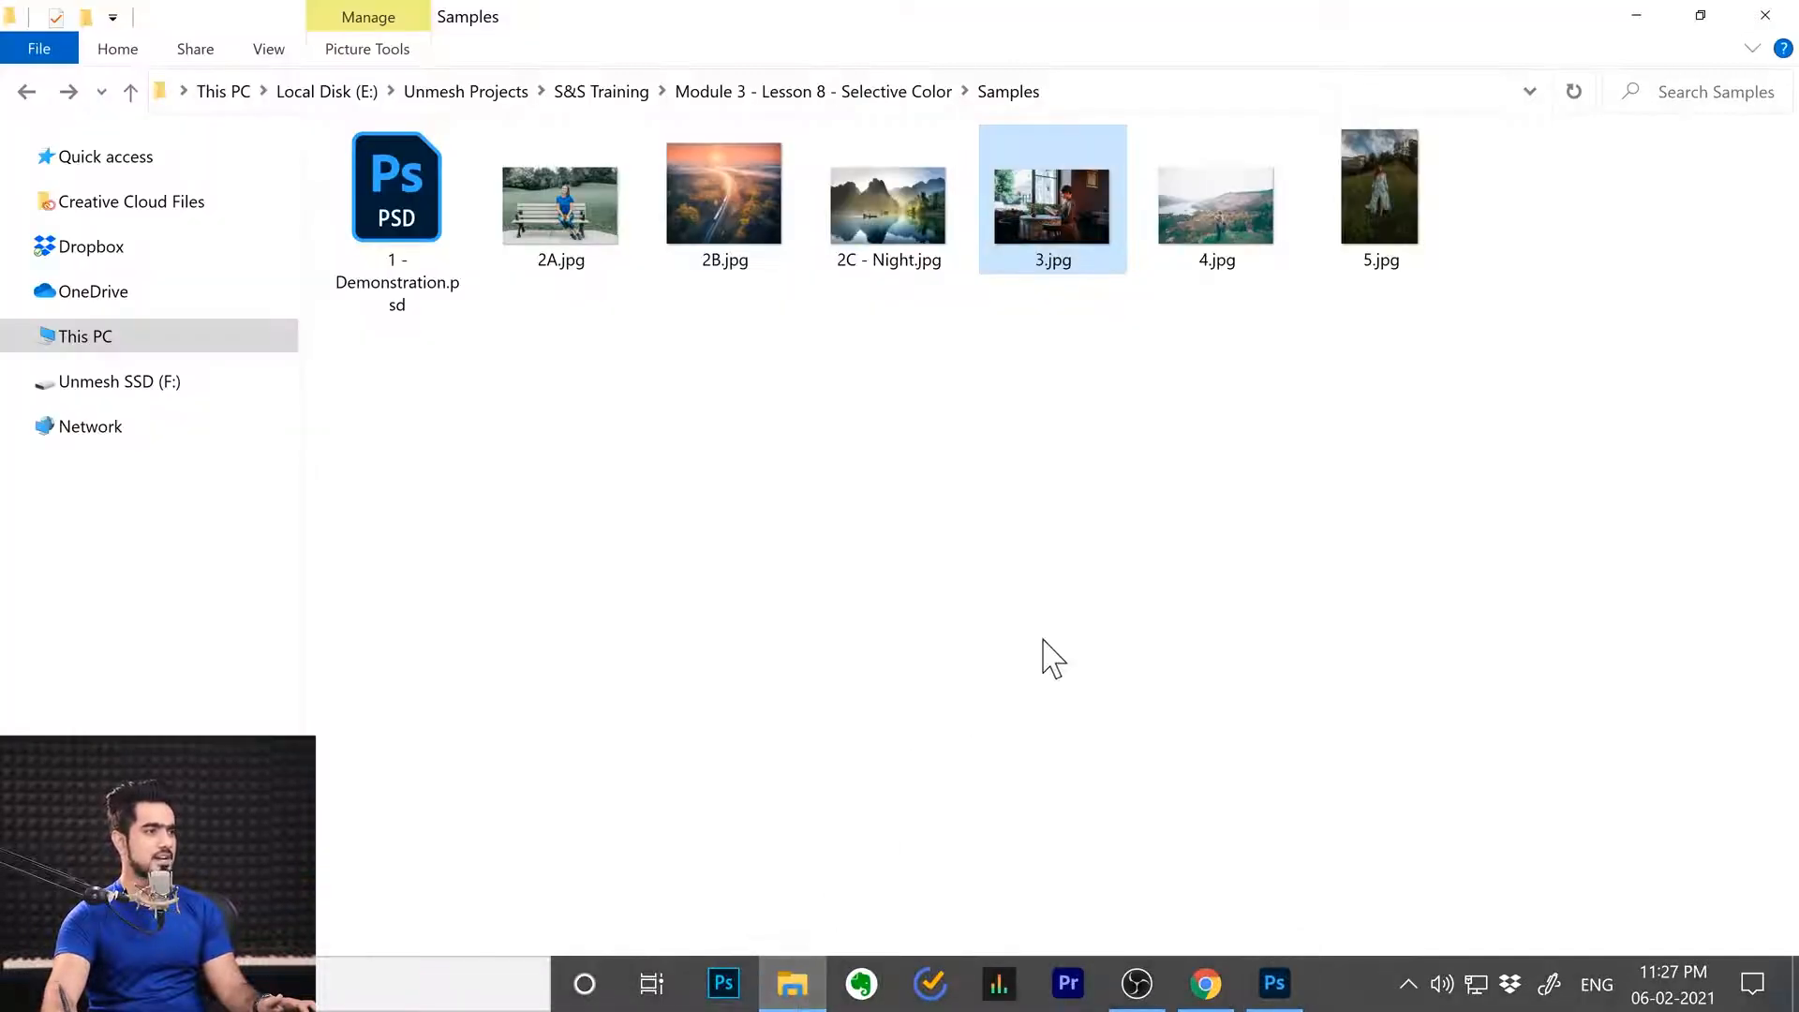
{"action": "left_click", "coordinate": [745, 204]}
{"action": "left_click_drag", "start_coordinate": [725, 183], "coordinate": [987, 110]}
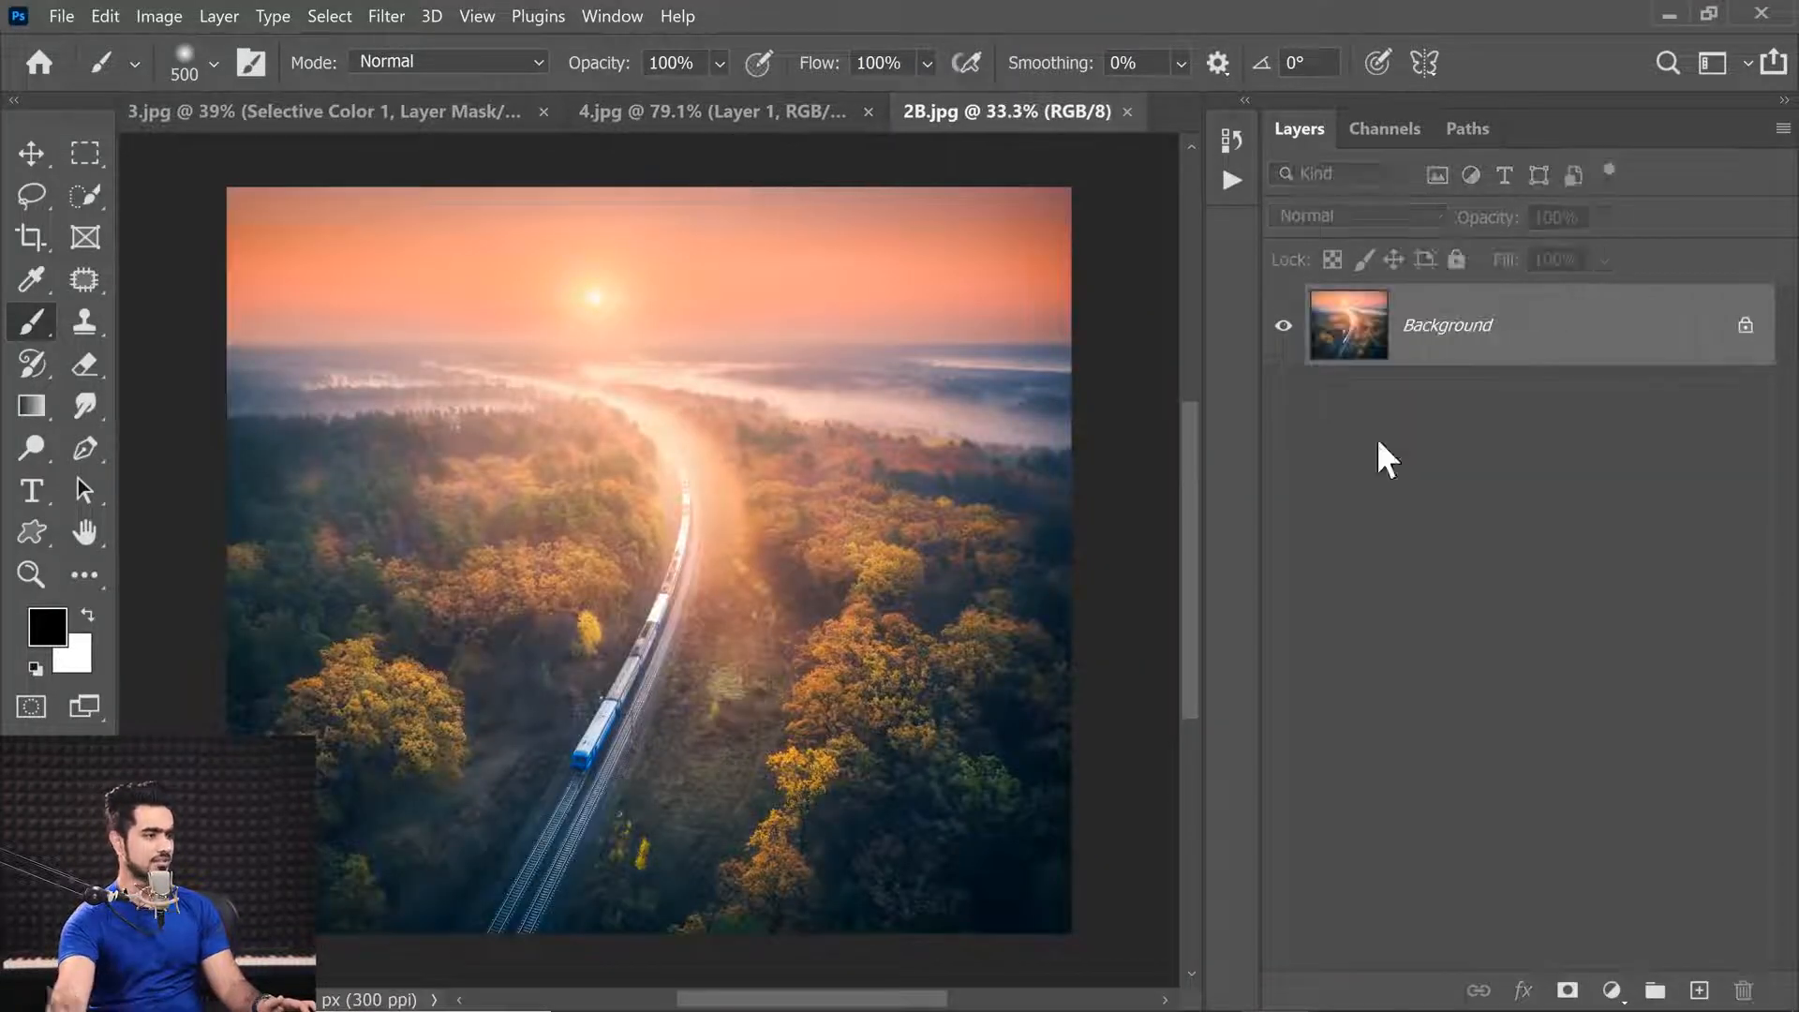
Step: Add a Selective Color adjustment to 2B.jpg with the Enhance Color preset and close its properties
{"action": "left_click", "coordinate": [1611, 990]}
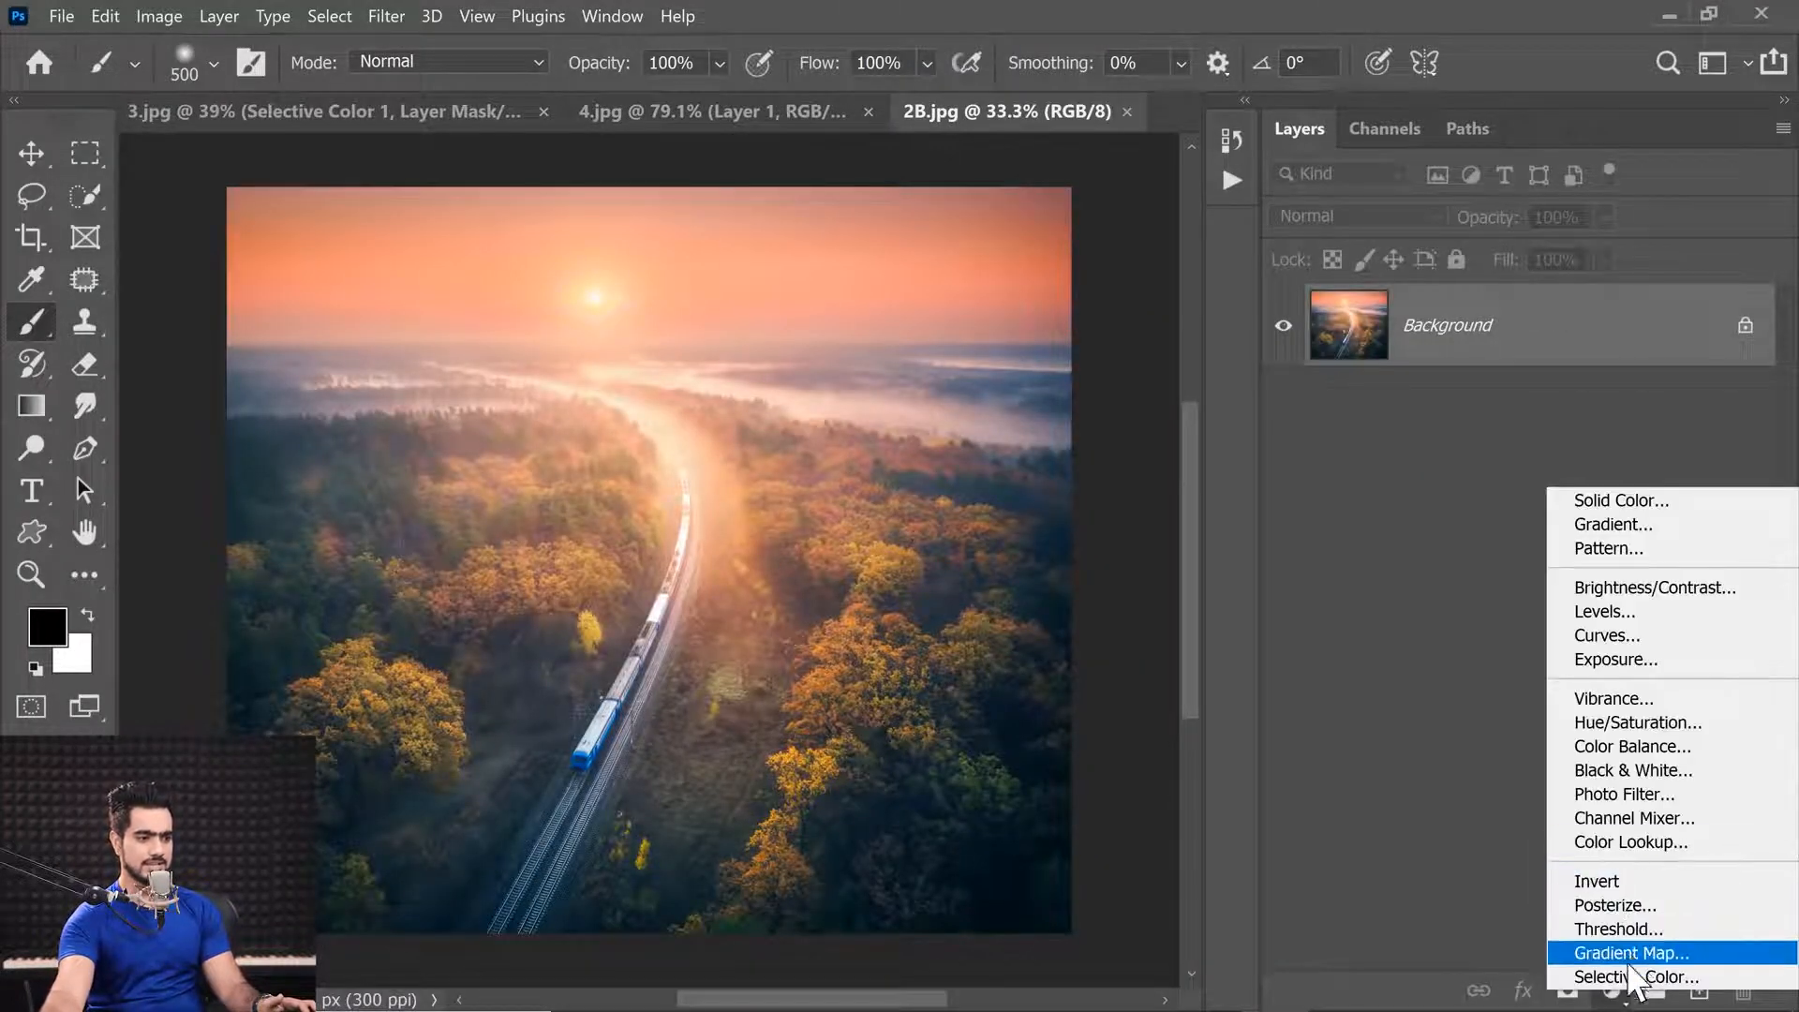
{"action": "left_click", "coordinate": [1629, 977]}
{"action": "left_click", "coordinate": [1192, 398]}
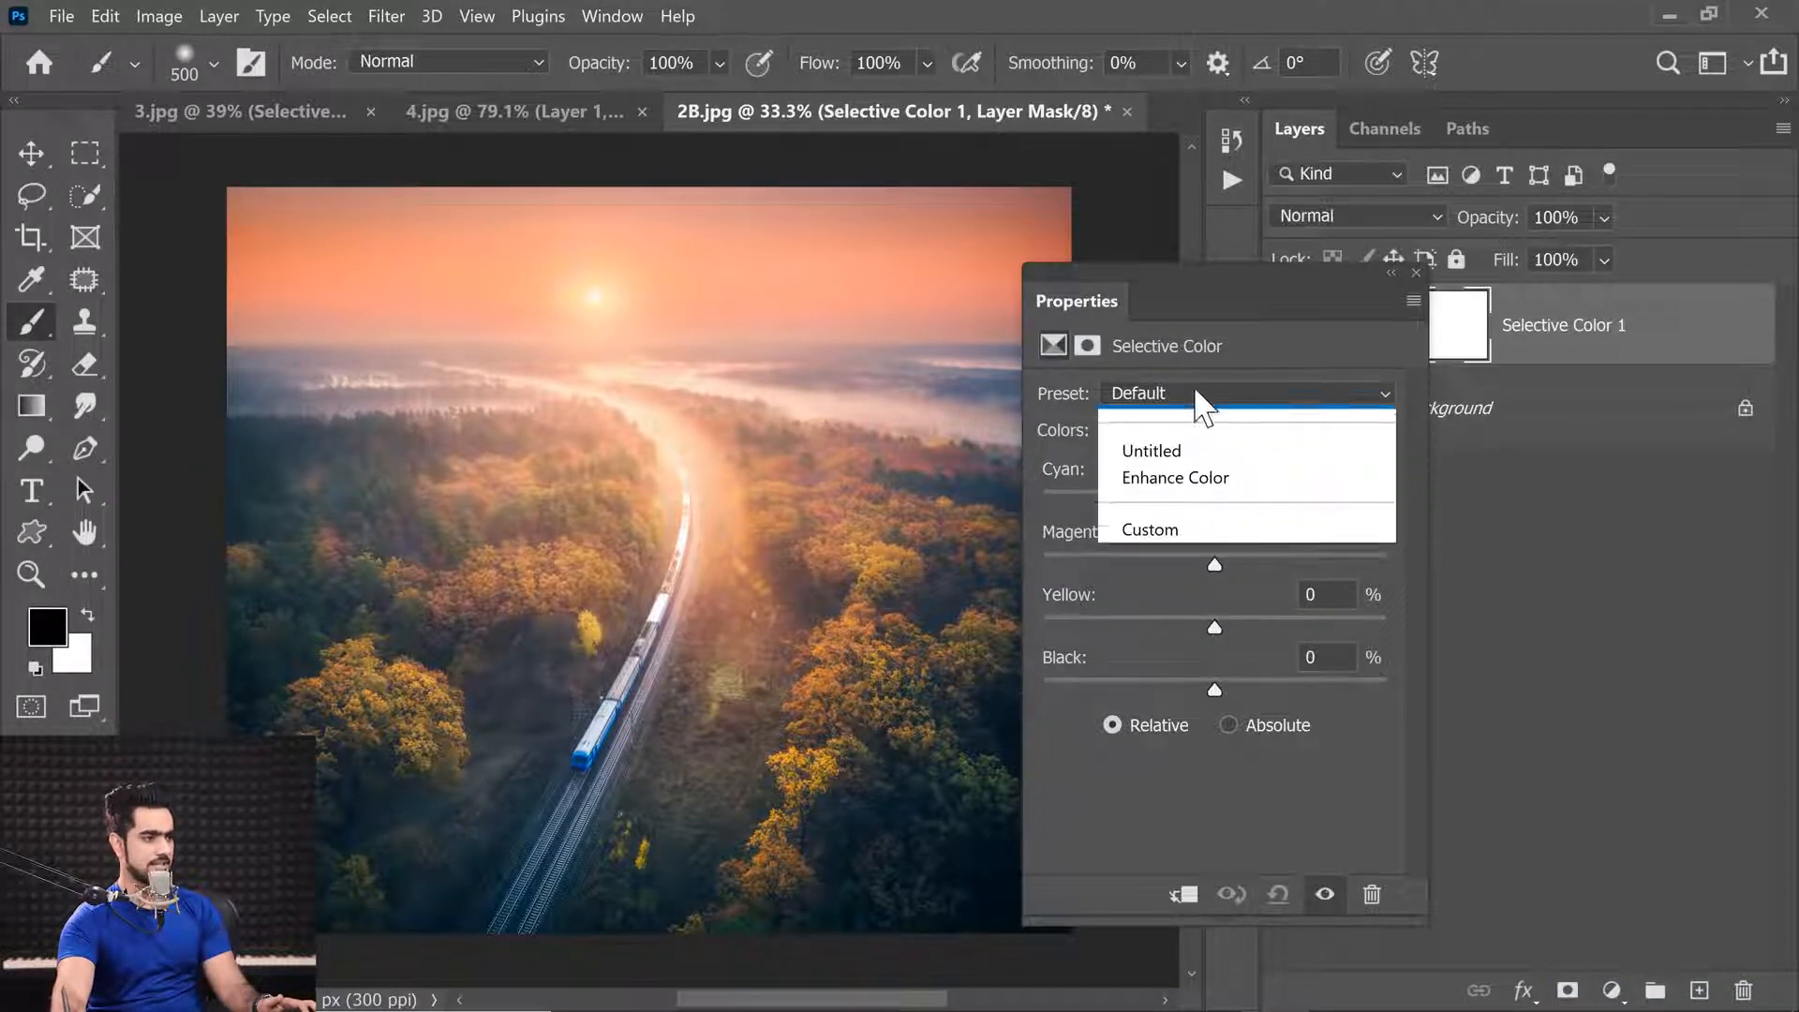
{"action": "left_click", "coordinate": [1172, 511]}
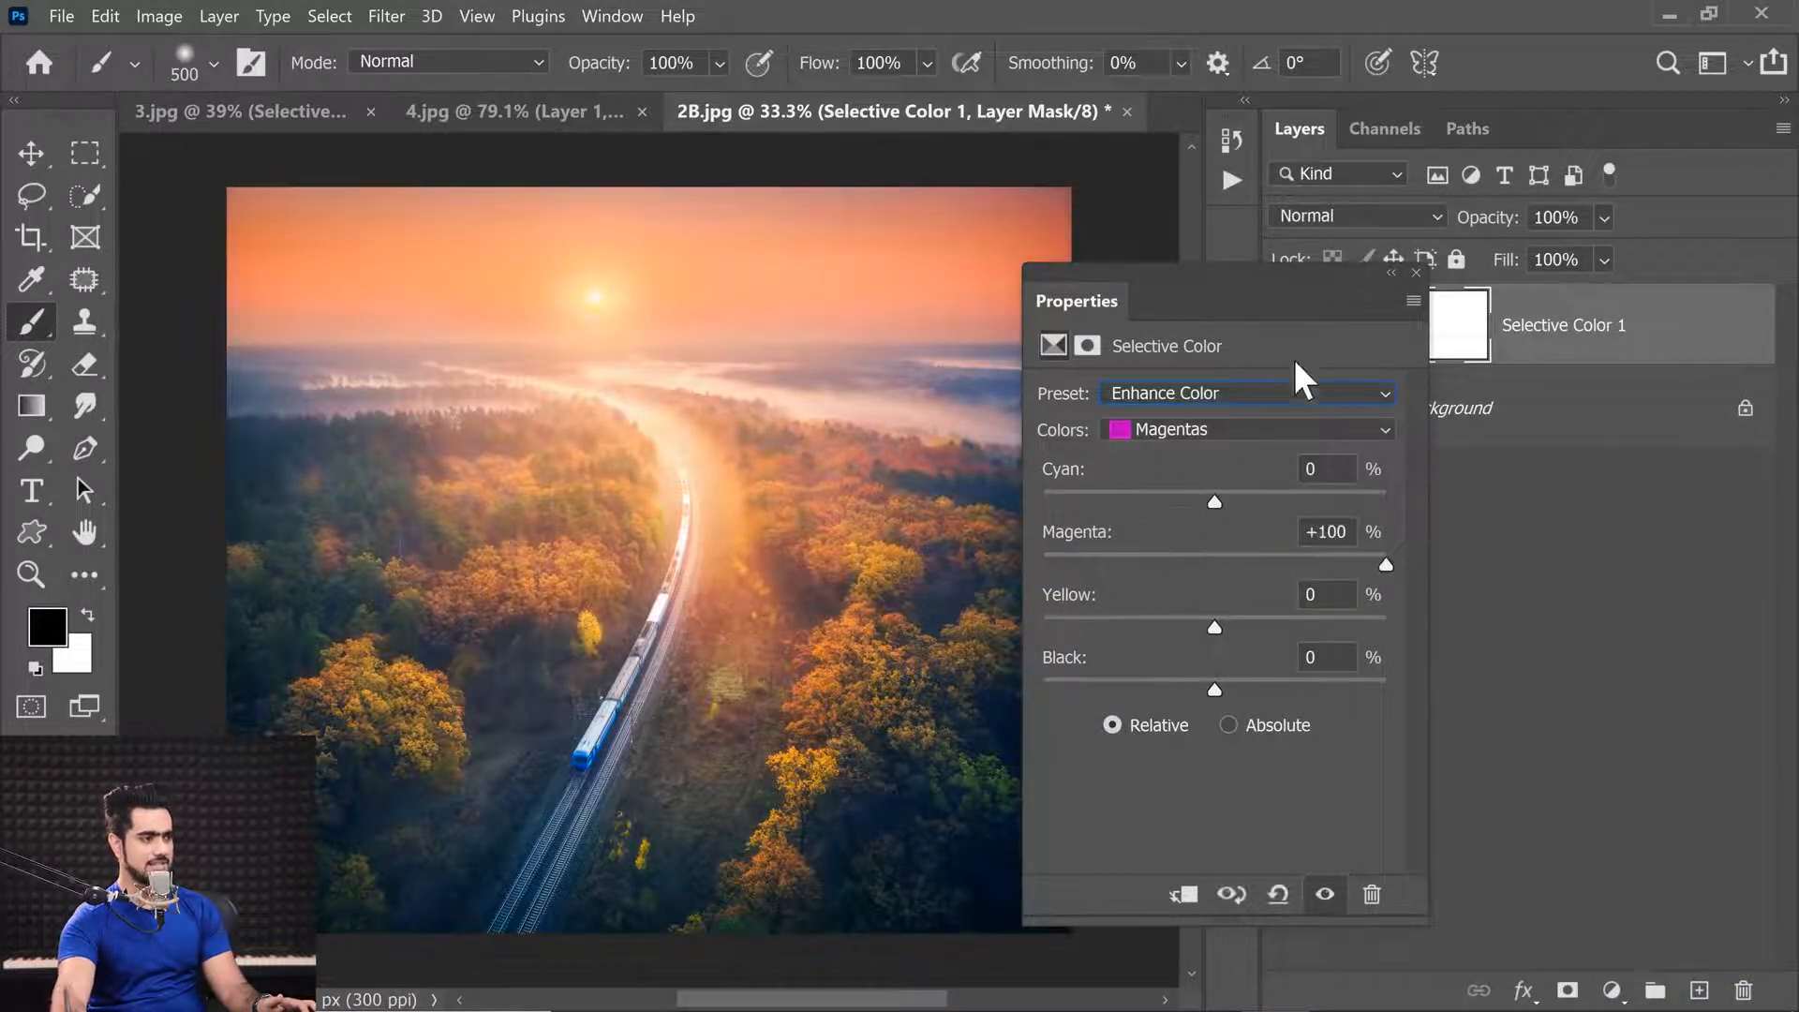
{"action": "left_click", "coordinate": [1415, 273]}
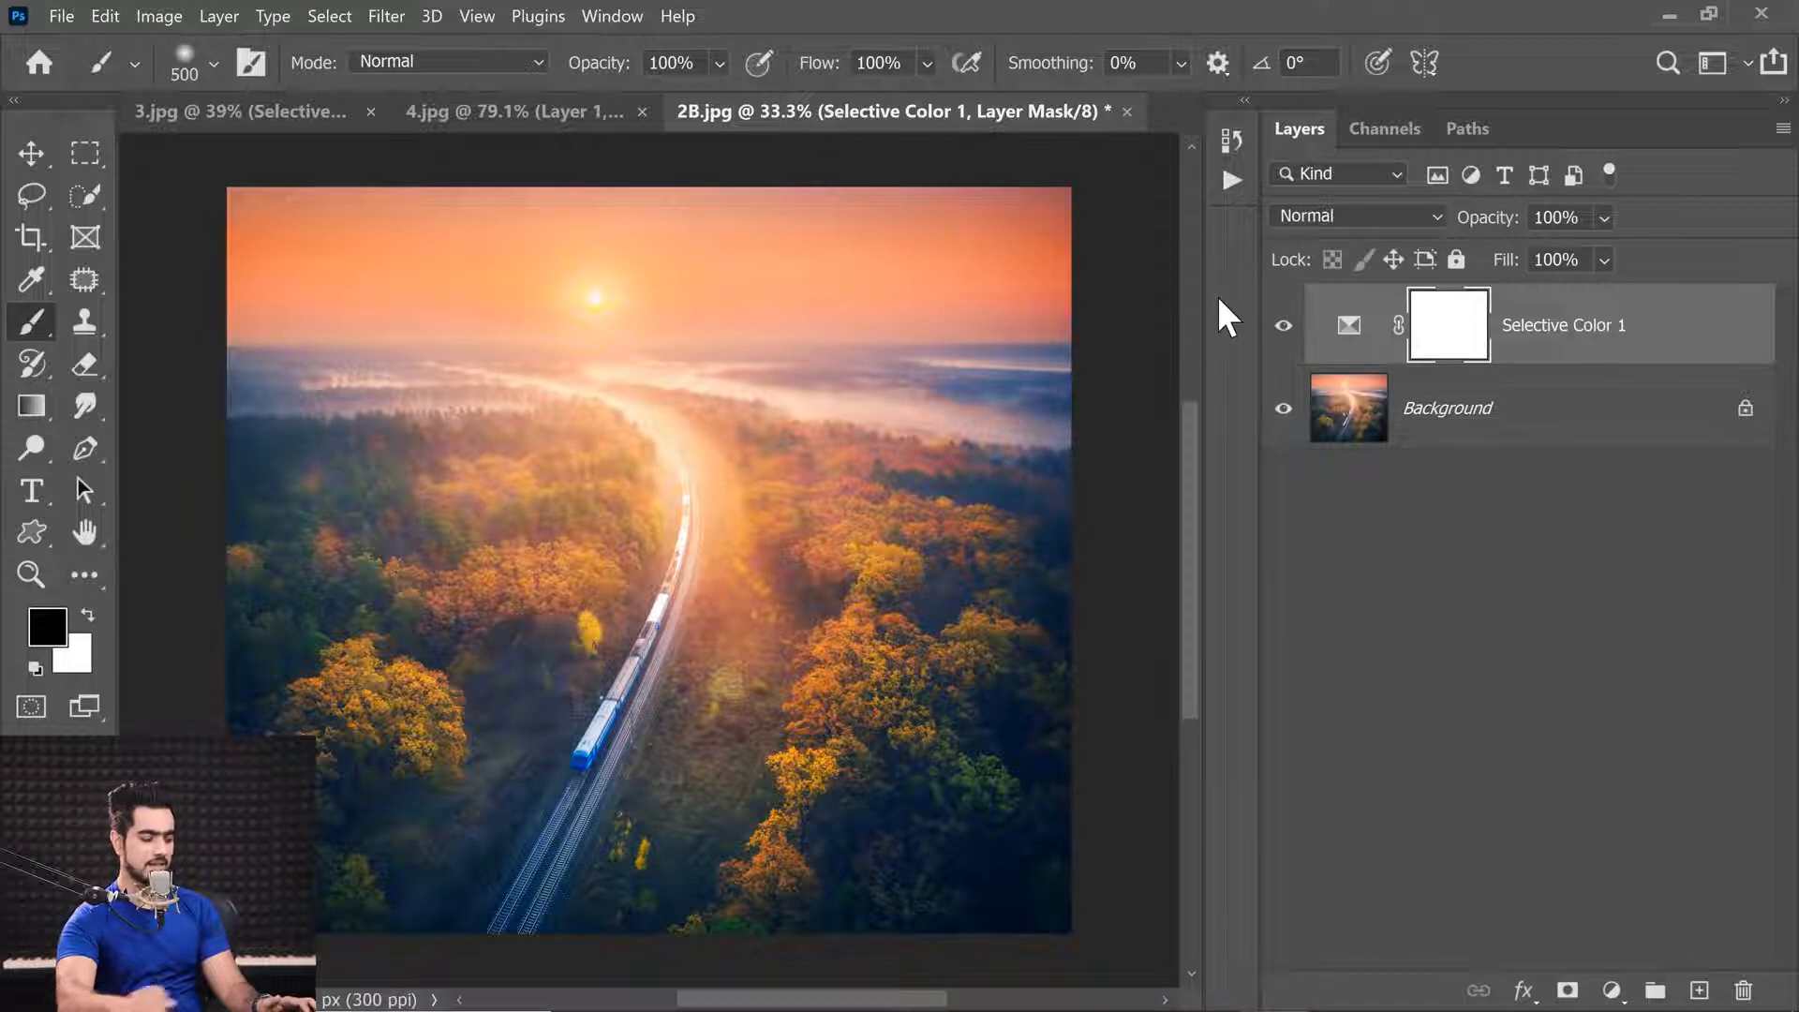
Step: Fit 2B.jpg to the view and compare it with and without the Selective Color 1 layer
{"action": "key", "text": "ctrl+0"}
{"action": "left_click", "coordinate": [1285, 345]}
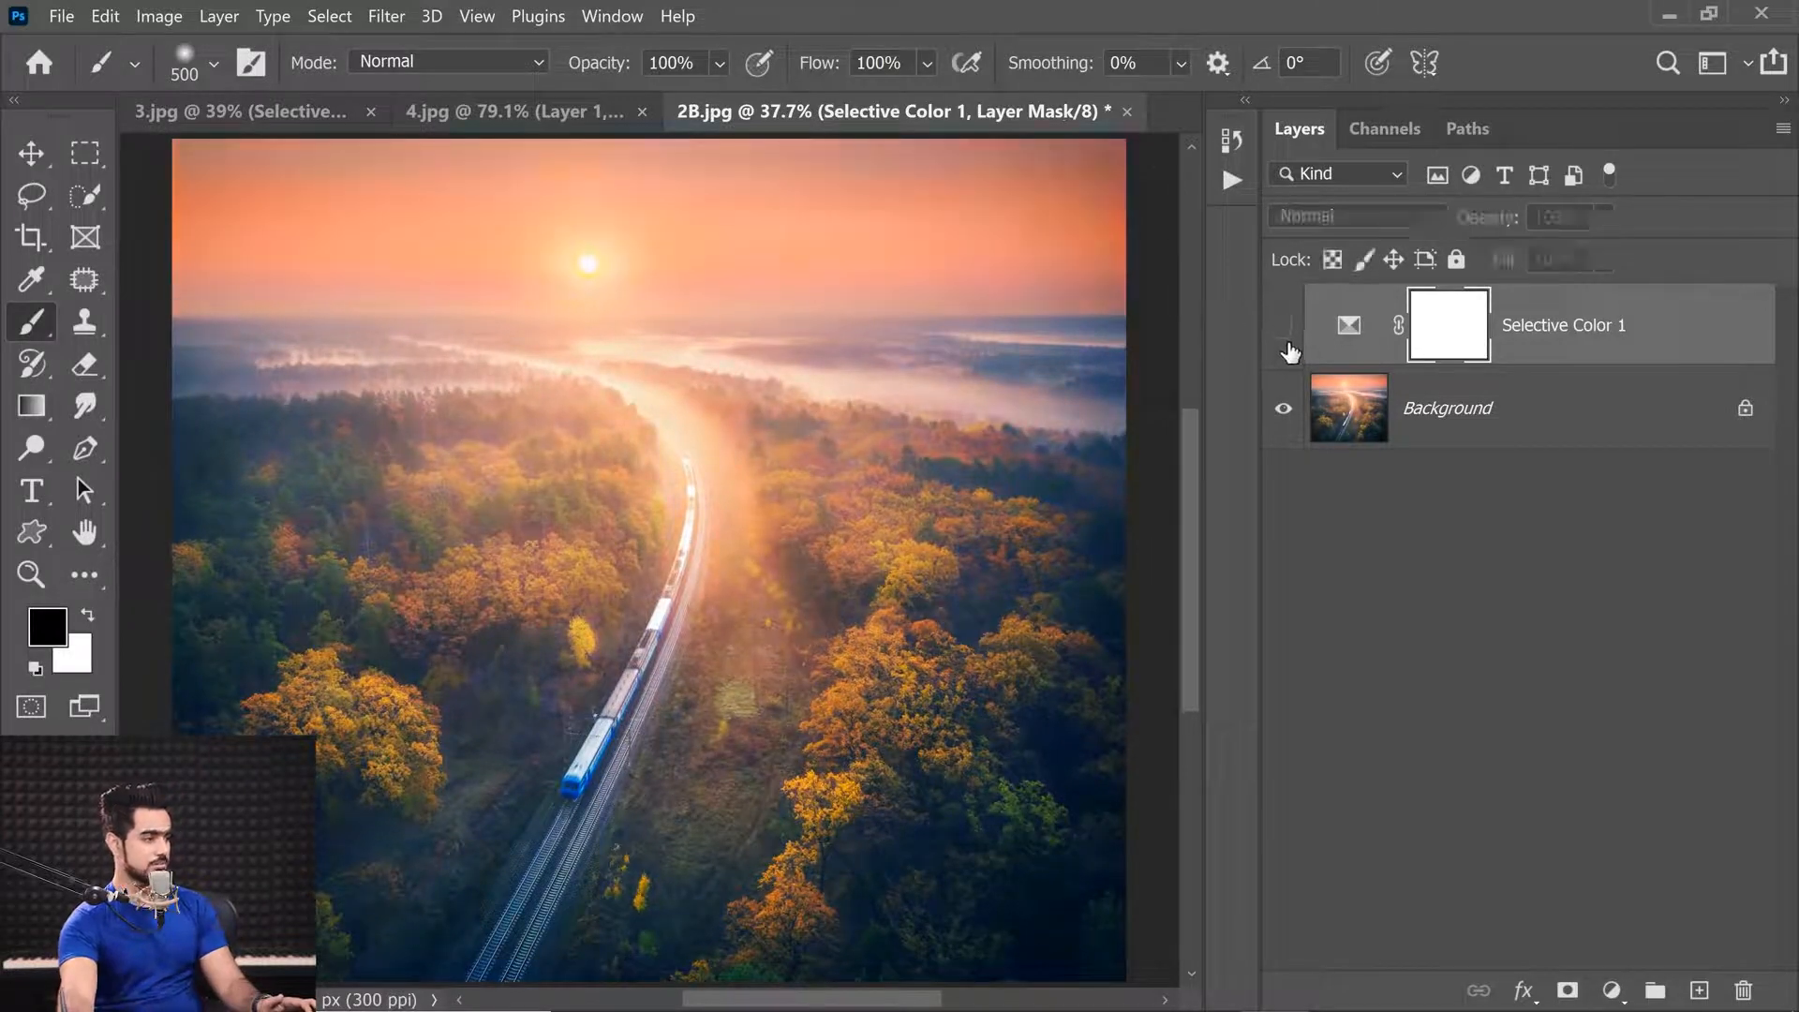
{"action": "left_click", "coordinate": [1289, 349]}
{"action": "left_click", "coordinate": [1289, 349]}
{"action": "left_click", "coordinate": [1288, 348]}
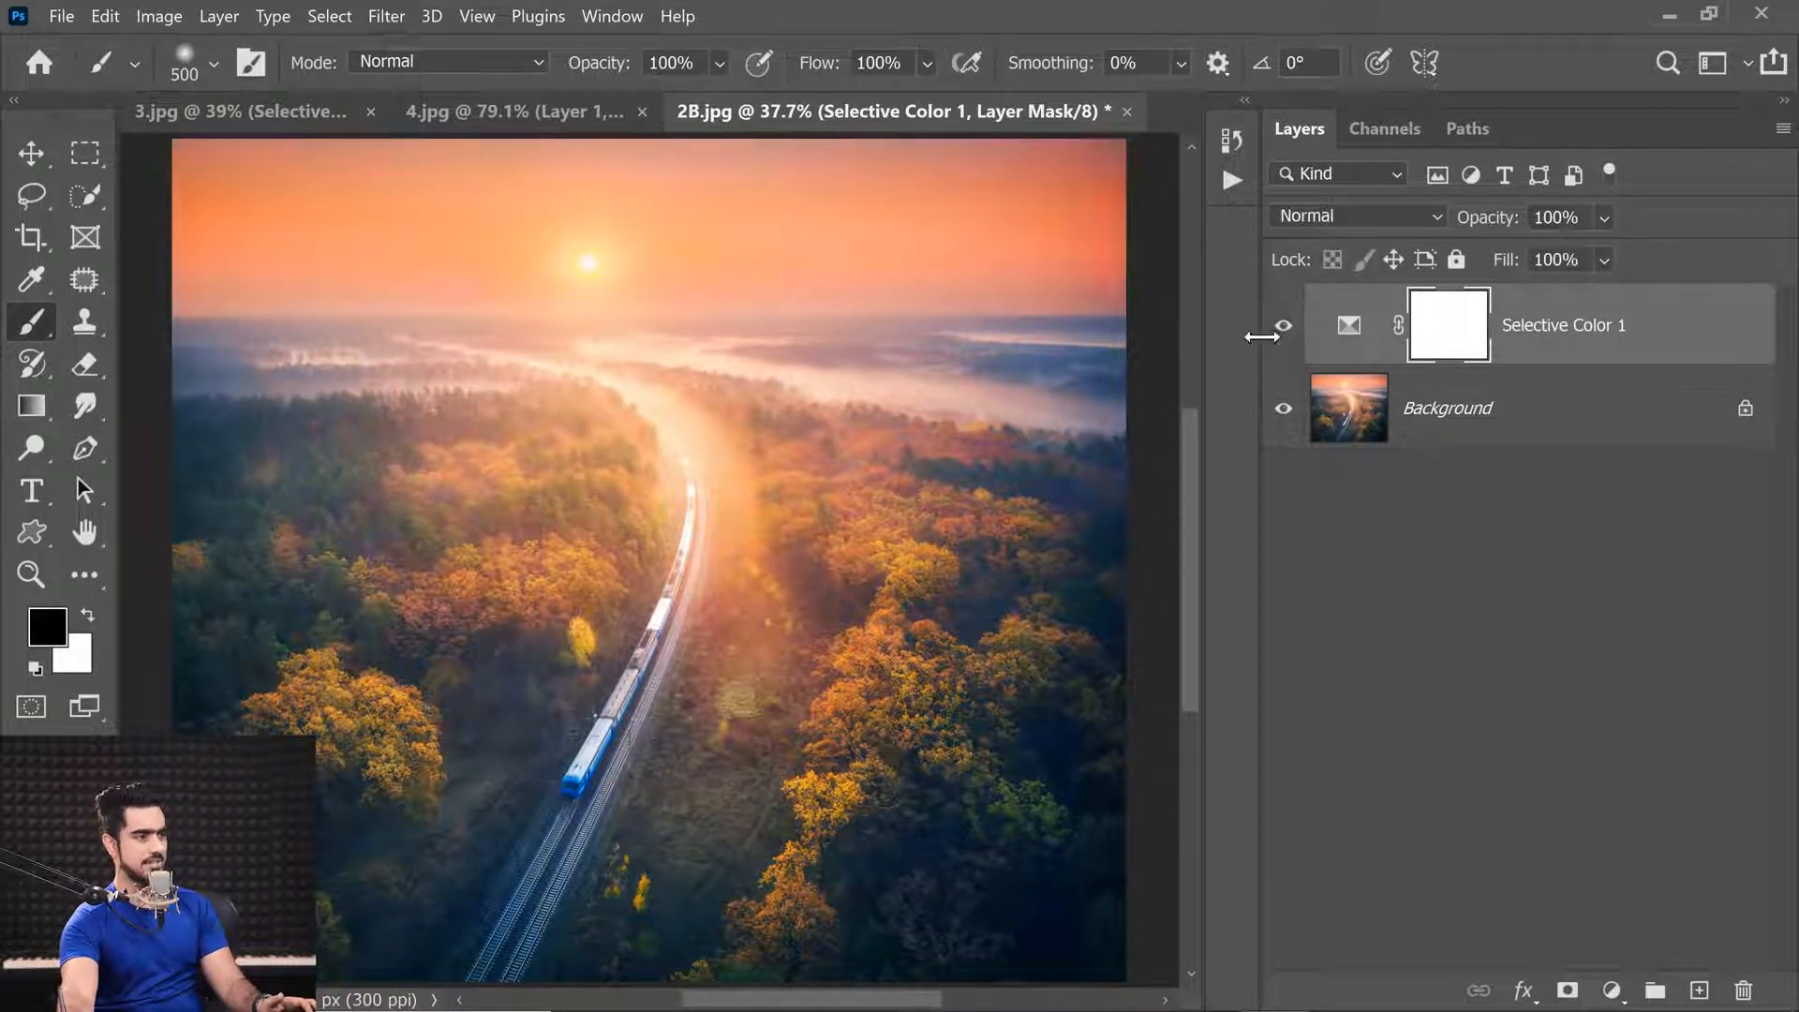
Step: Reopen the properties of the Selective Color 1 layer in 2B.jpg and set its method to Relative
{"action": "double_click", "coordinate": [1348, 327]}
{"action": "left_click", "coordinate": [1171, 725]}
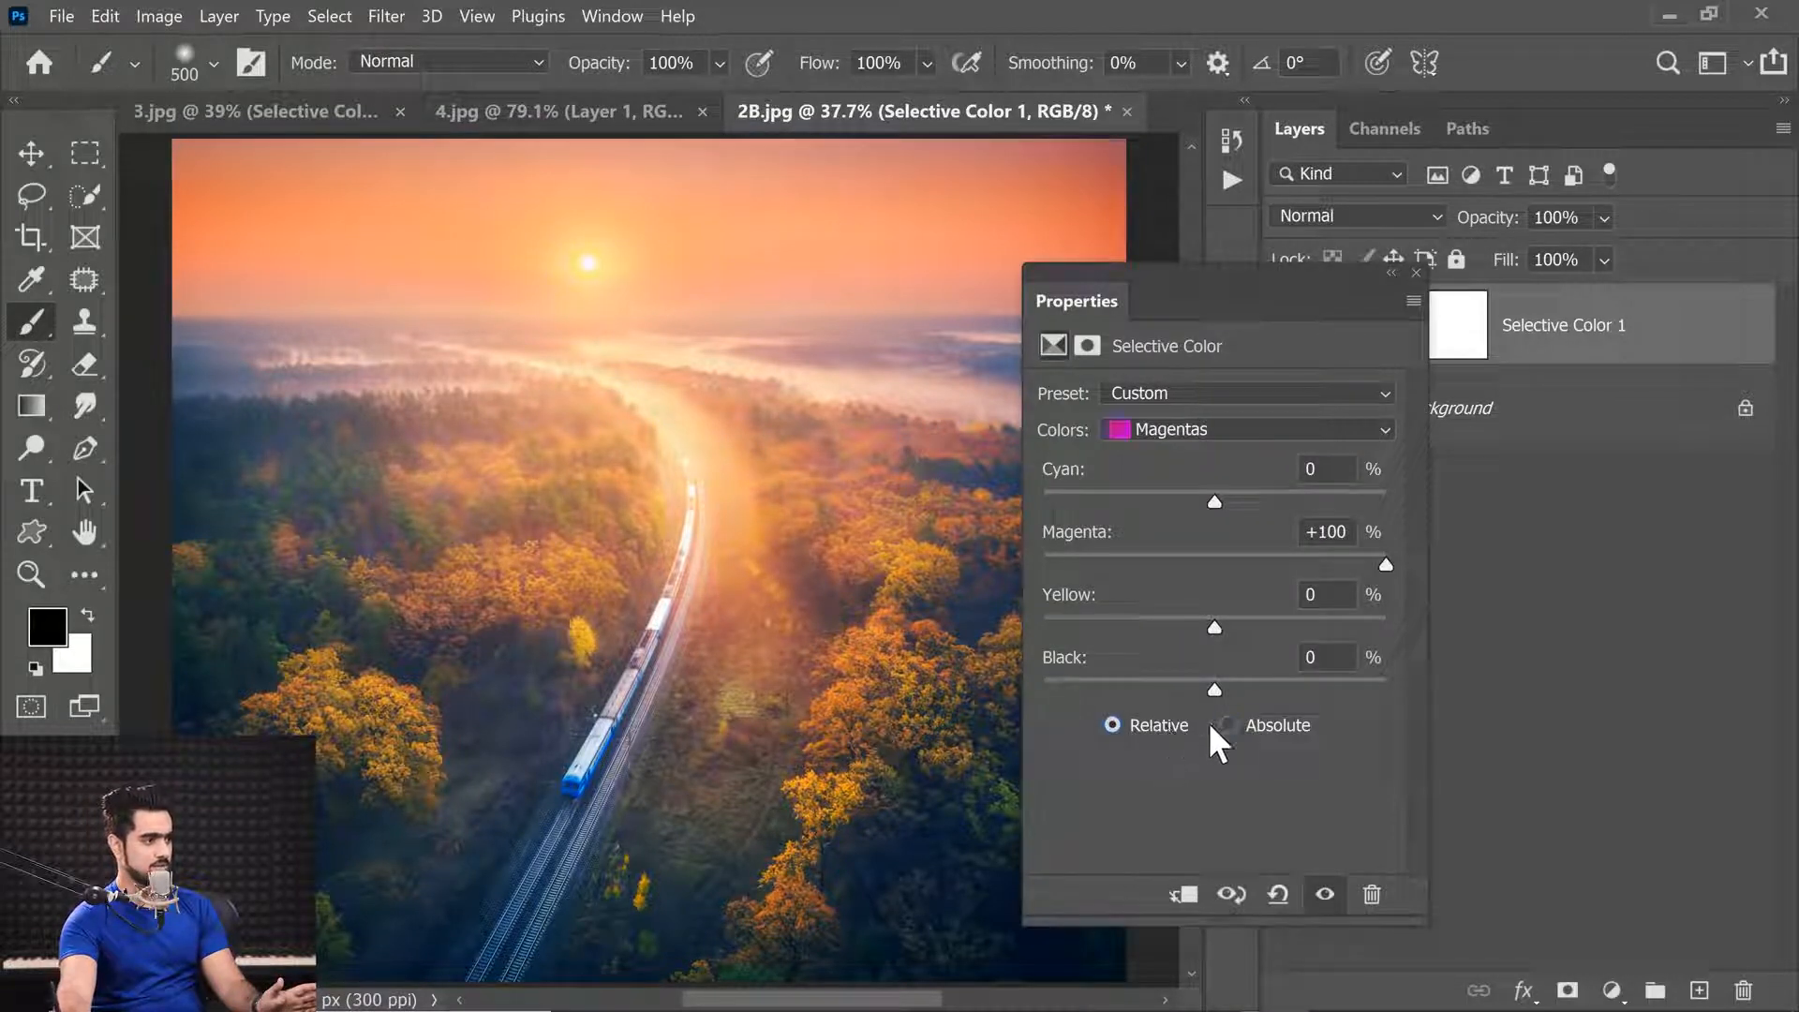
Step: Close the Selective Color properties and compare 2B.jpg with and without the Selective Color 1 layer
{"action": "left_click", "coordinate": [1415, 272]}
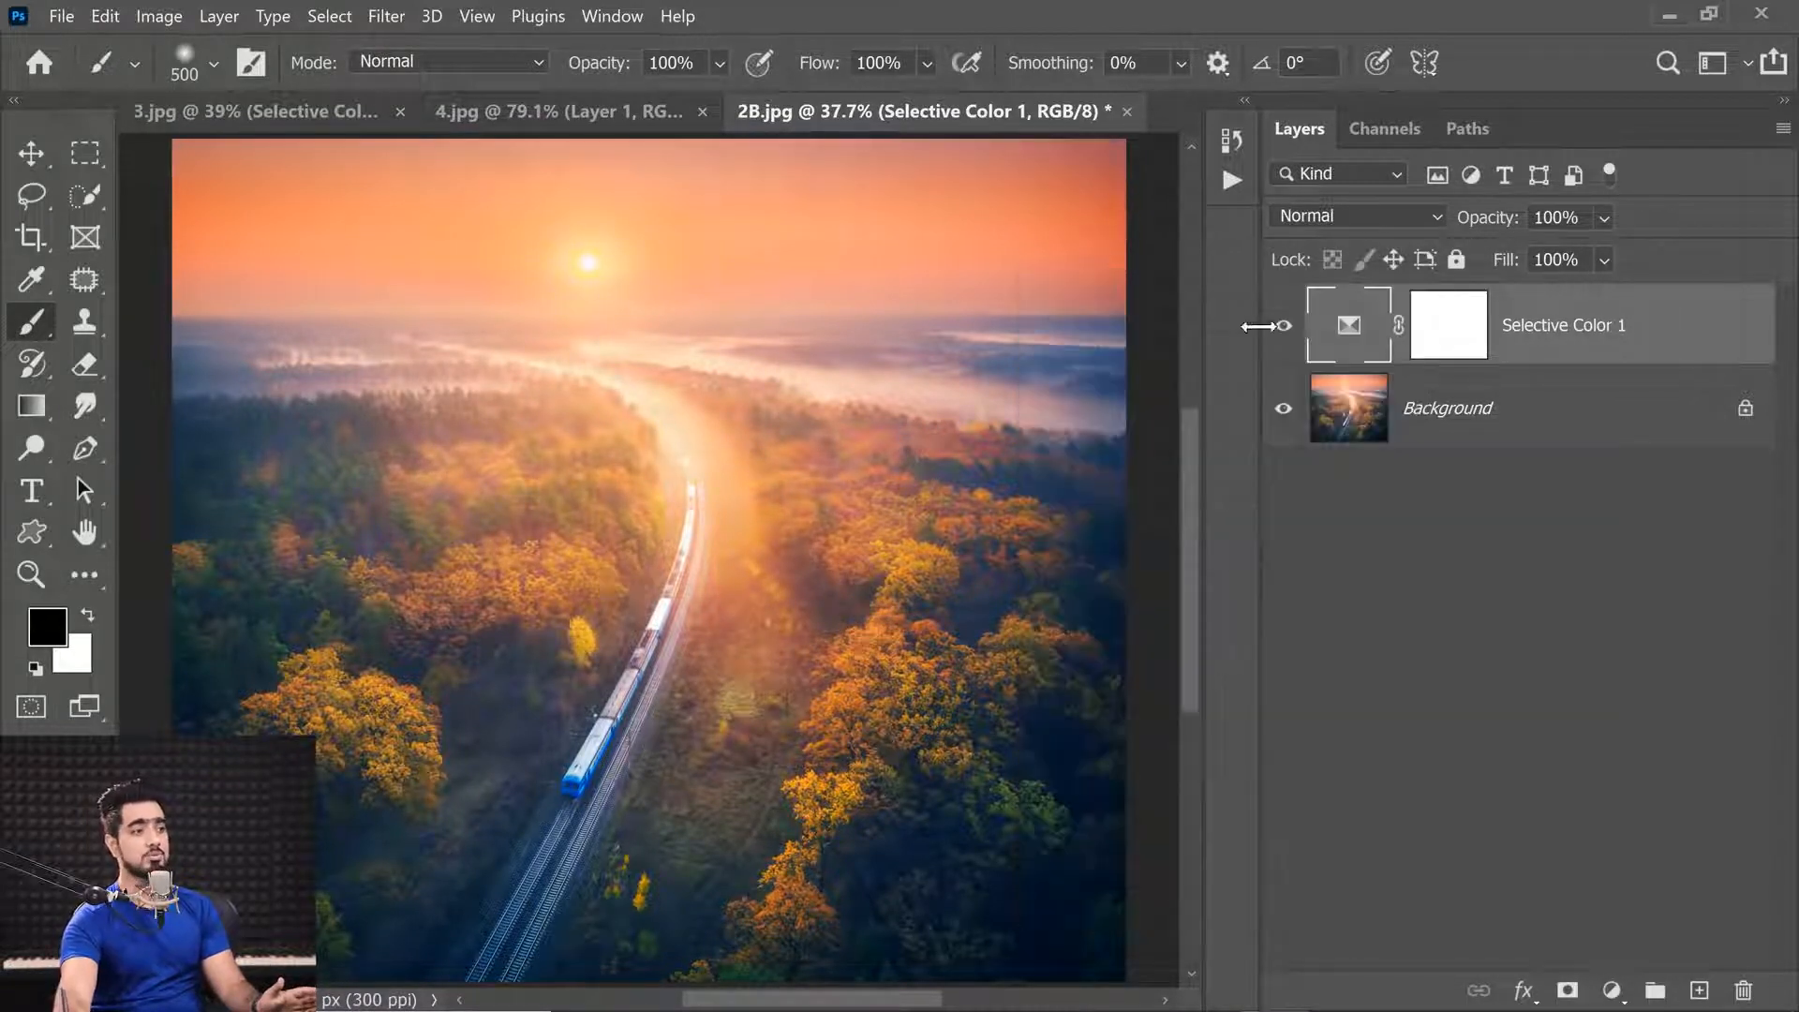
{"action": "left_click", "coordinate": [1283, 328]}
{"action": "left_click", "coordinate": [1283, 328]}
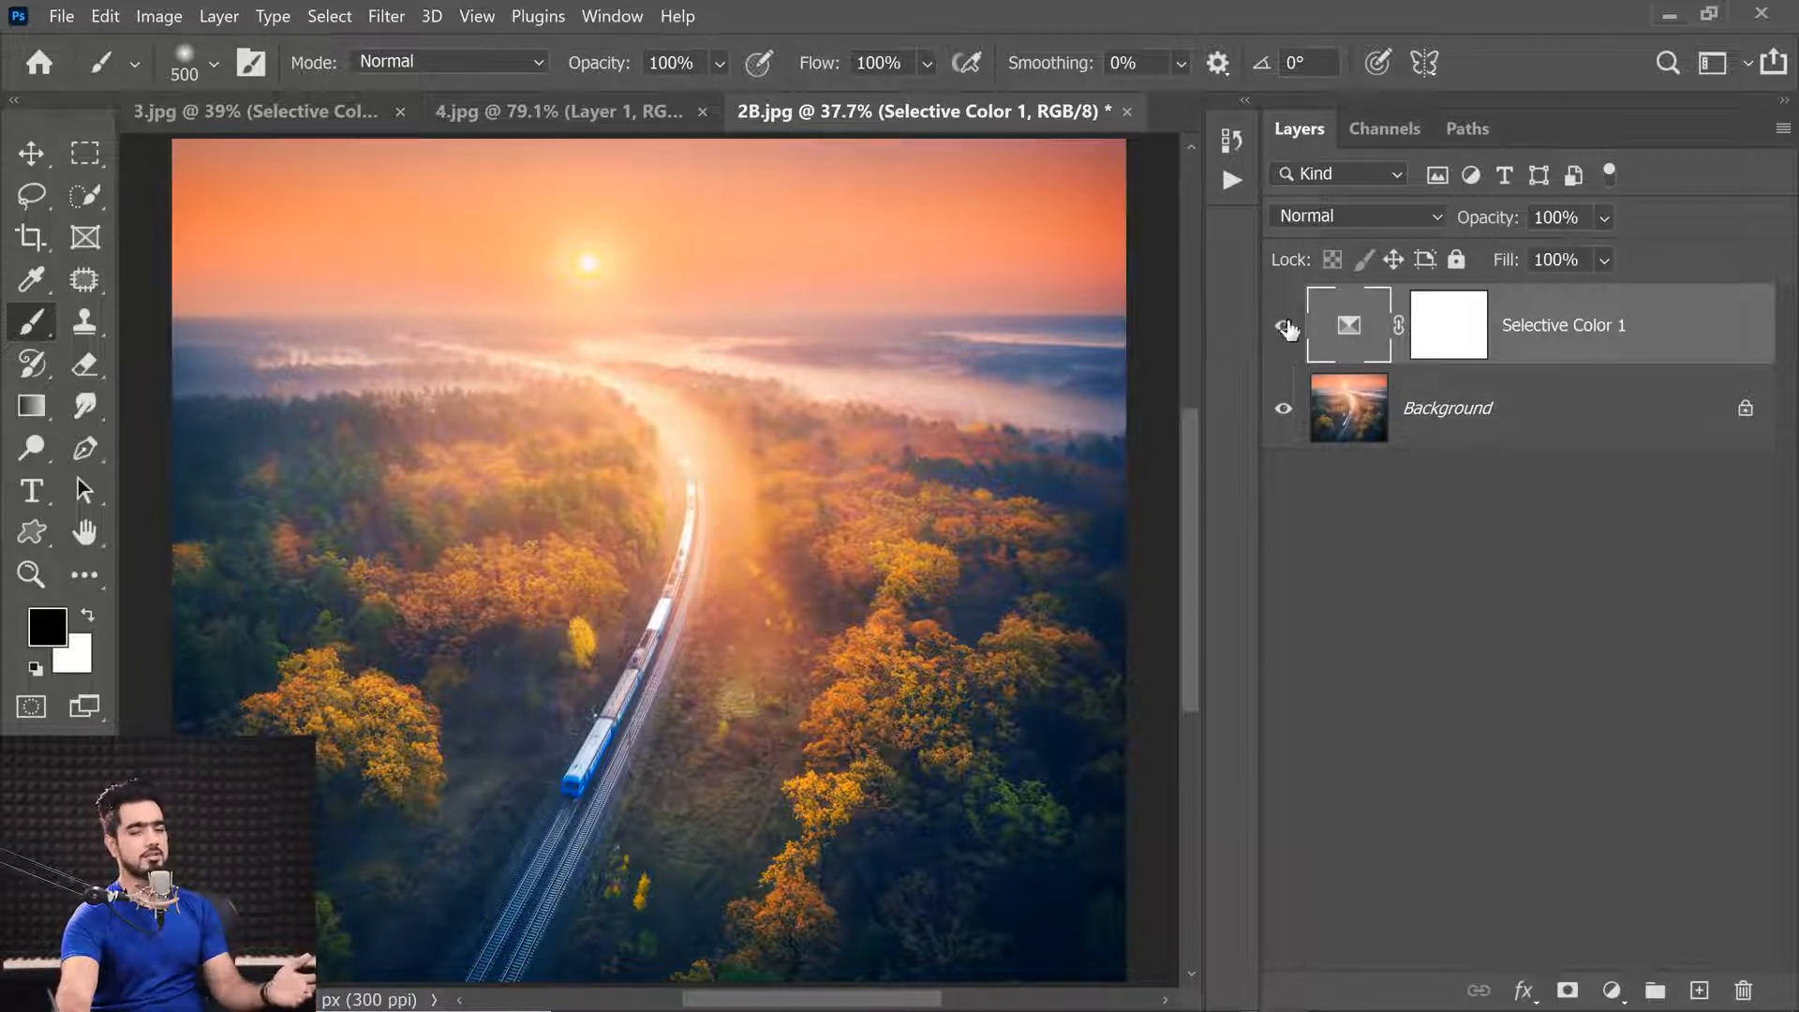
{"action": "double_click", "coordinate": [1335, 337]}
{"action": "left_click", "coordinate": [1208, 429]}
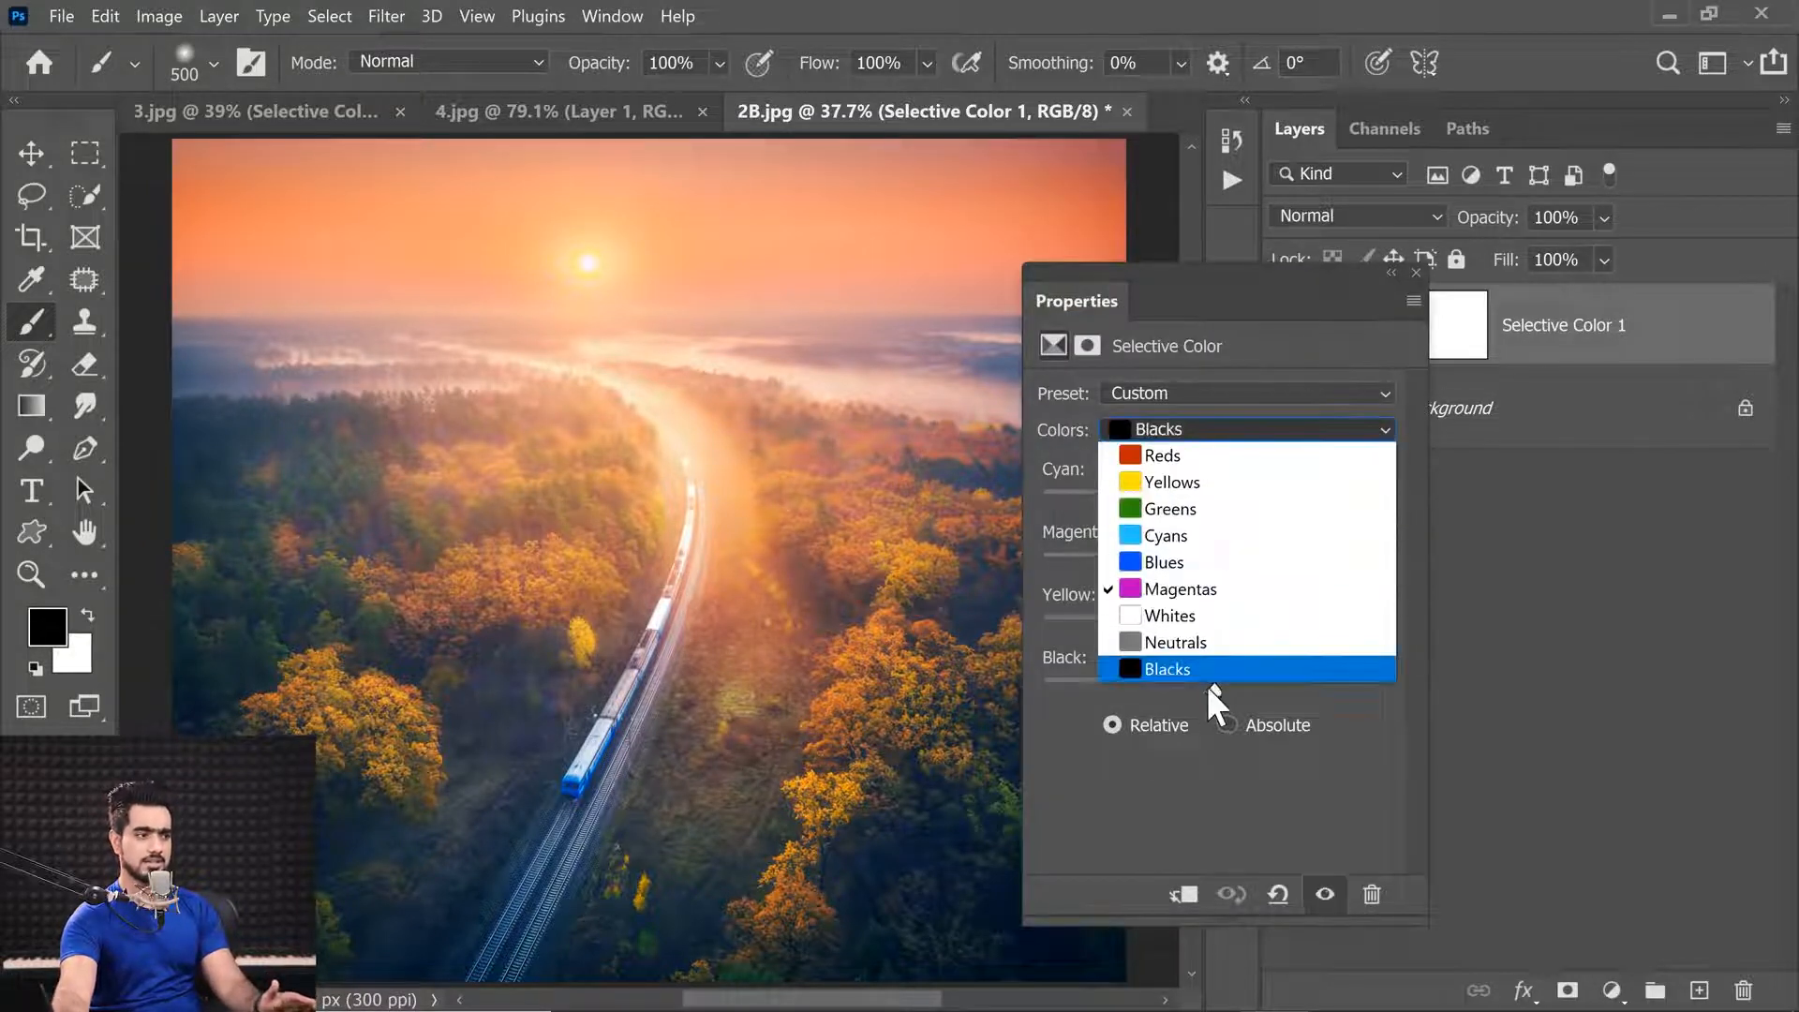
{"action": "left_click", "coordinate": [1201, 671]}
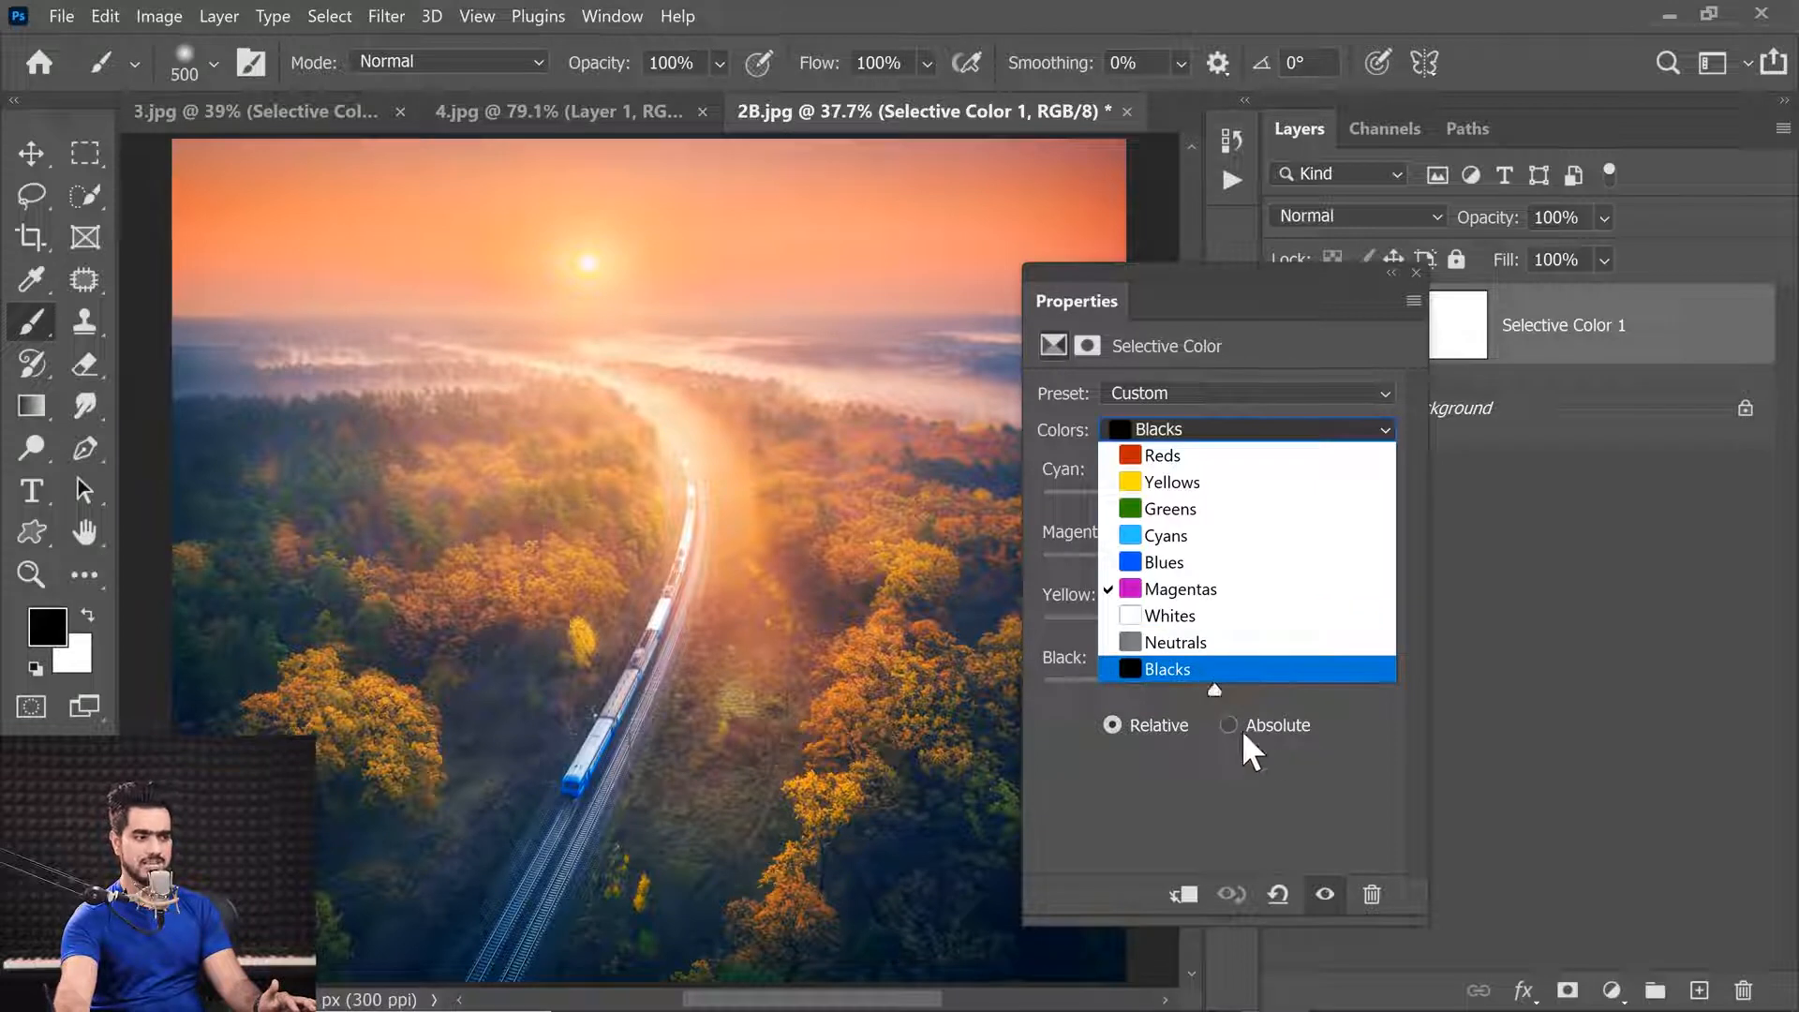
{"action": "left_click", "coordinate": [1272, 763]}
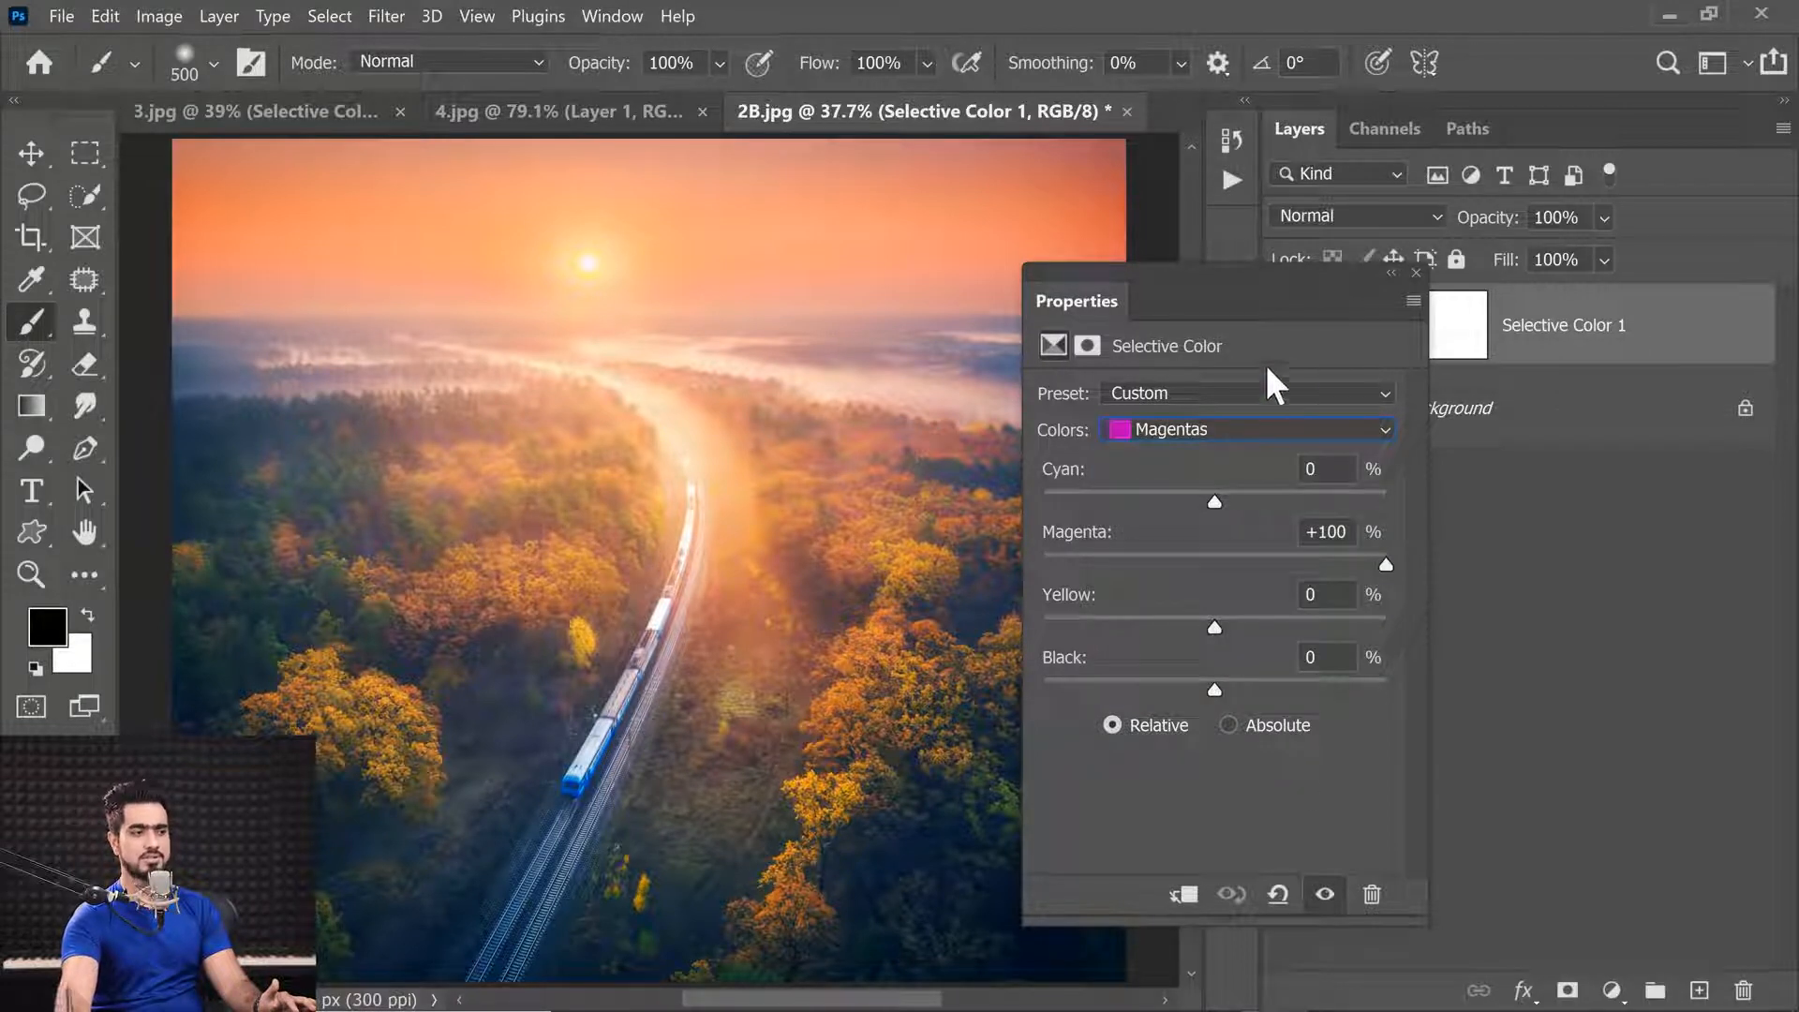
{"action": "left_click", "coordinate": [1415, 274]}
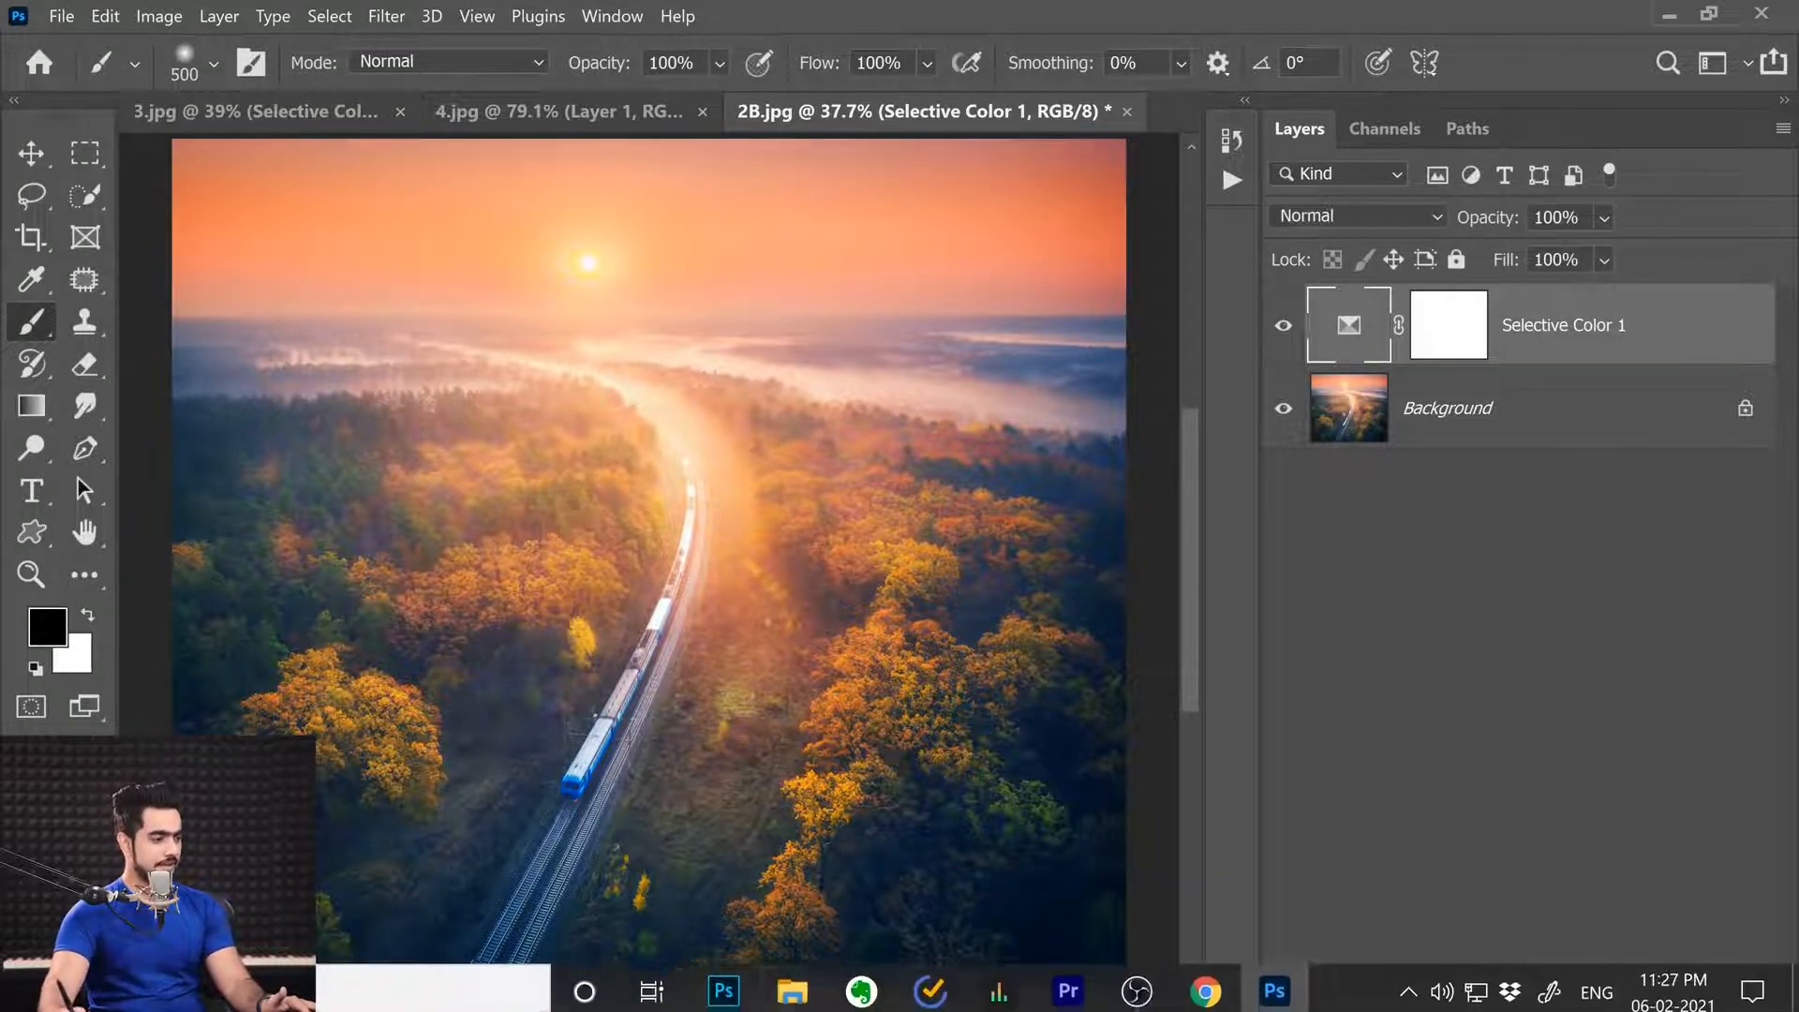
Step: Open 5.jpg from the Samples folder as a separate document in Photoshop and fit it to the view
{"action": "left_click", "coordinate": [793, 991]}
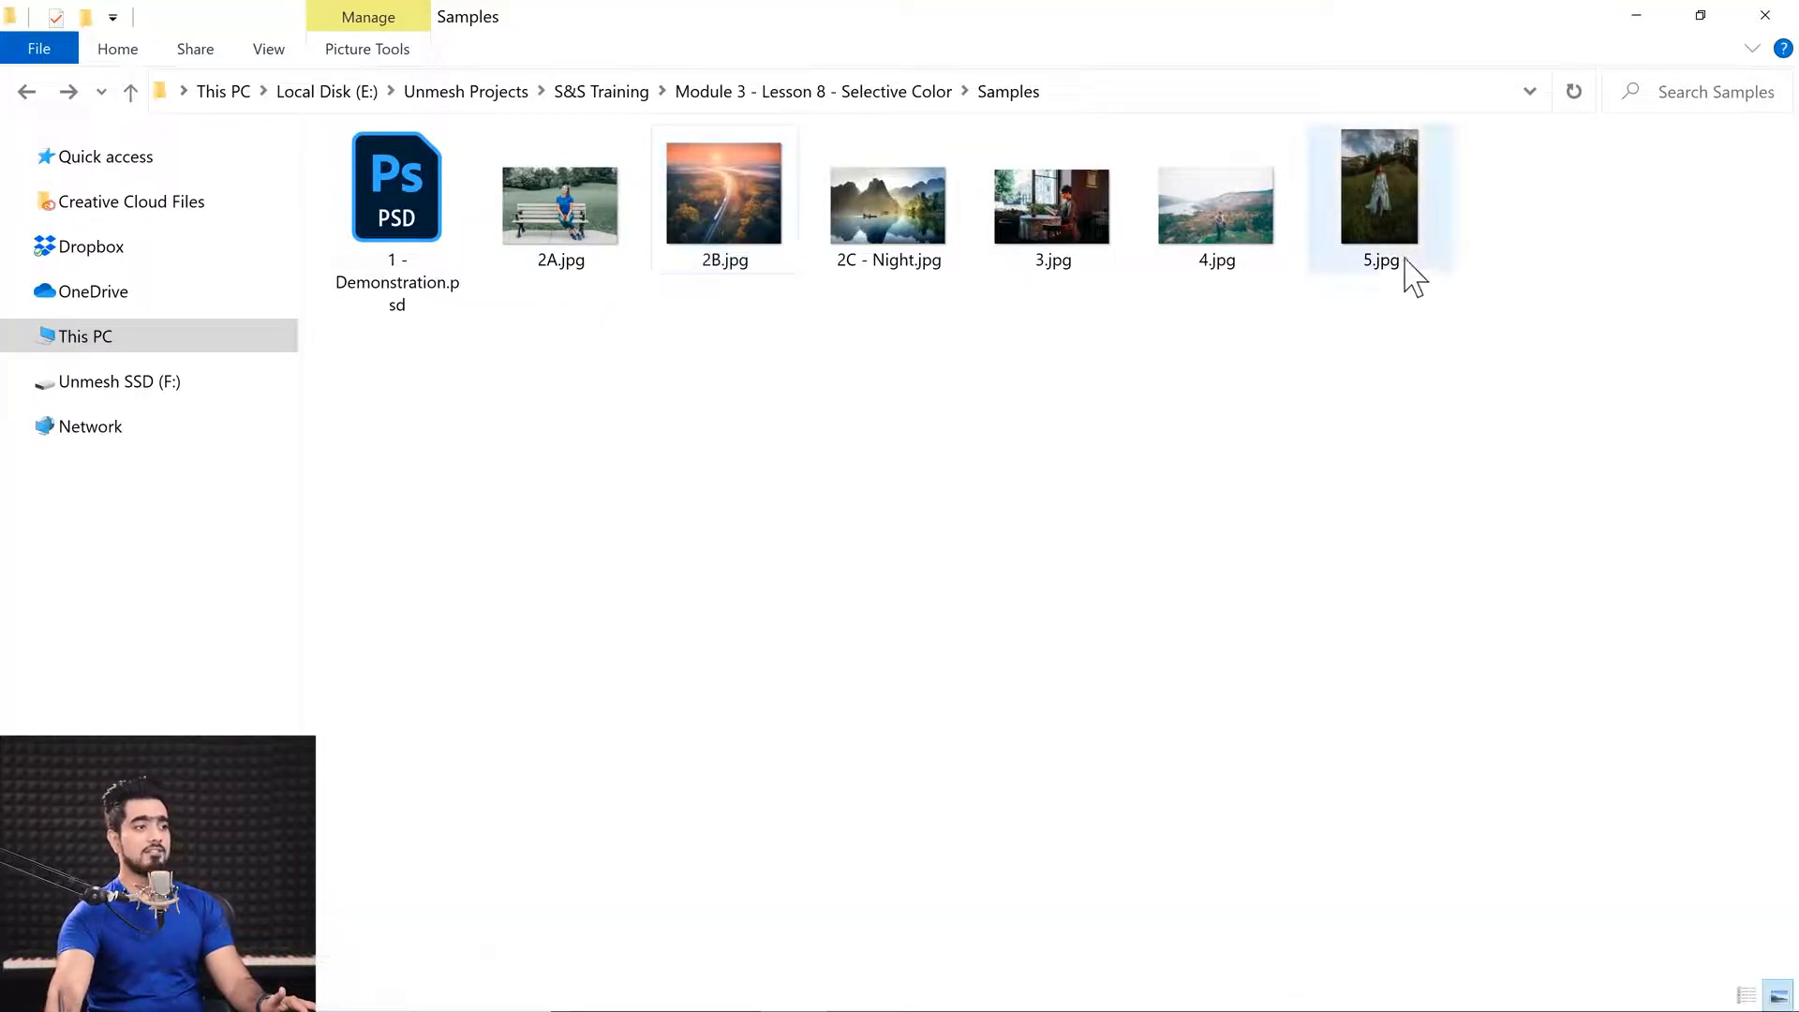
{"action": "left_click_drag", "start_coordinate": [1405, 271], "coordinate": [1181, 108]}
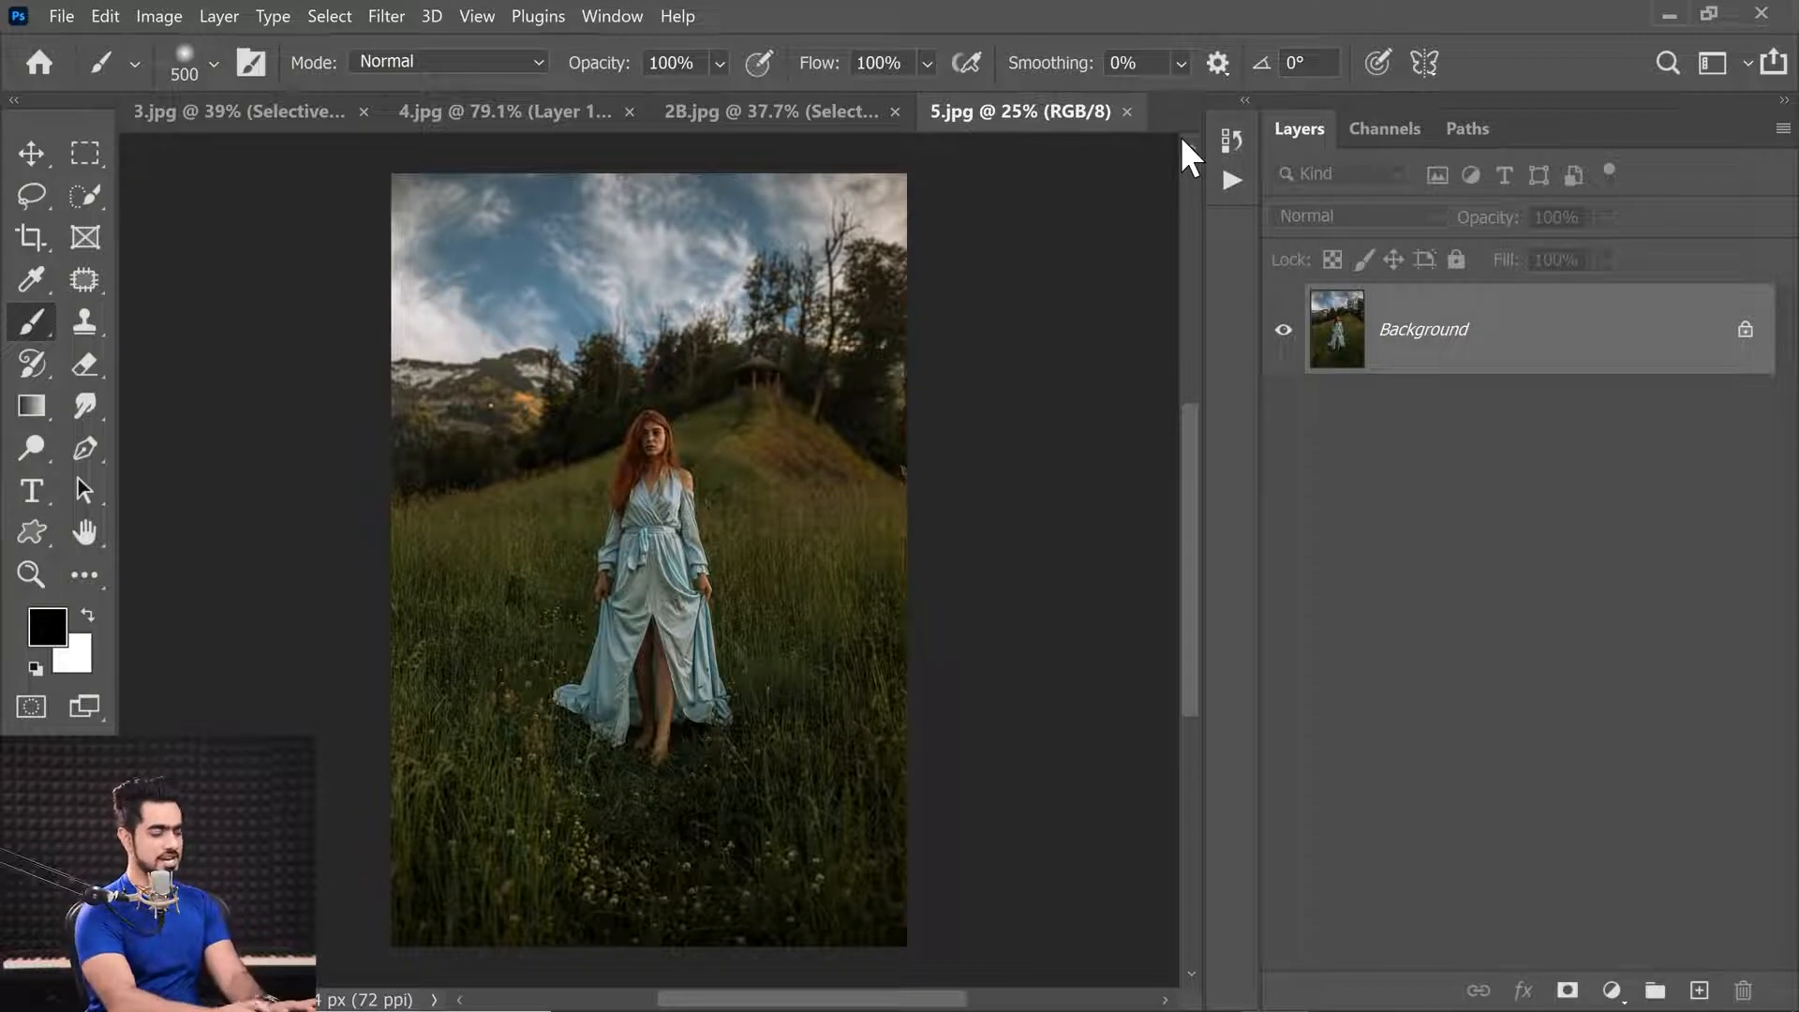
{"action": "key", "text": "ctrl+0"}
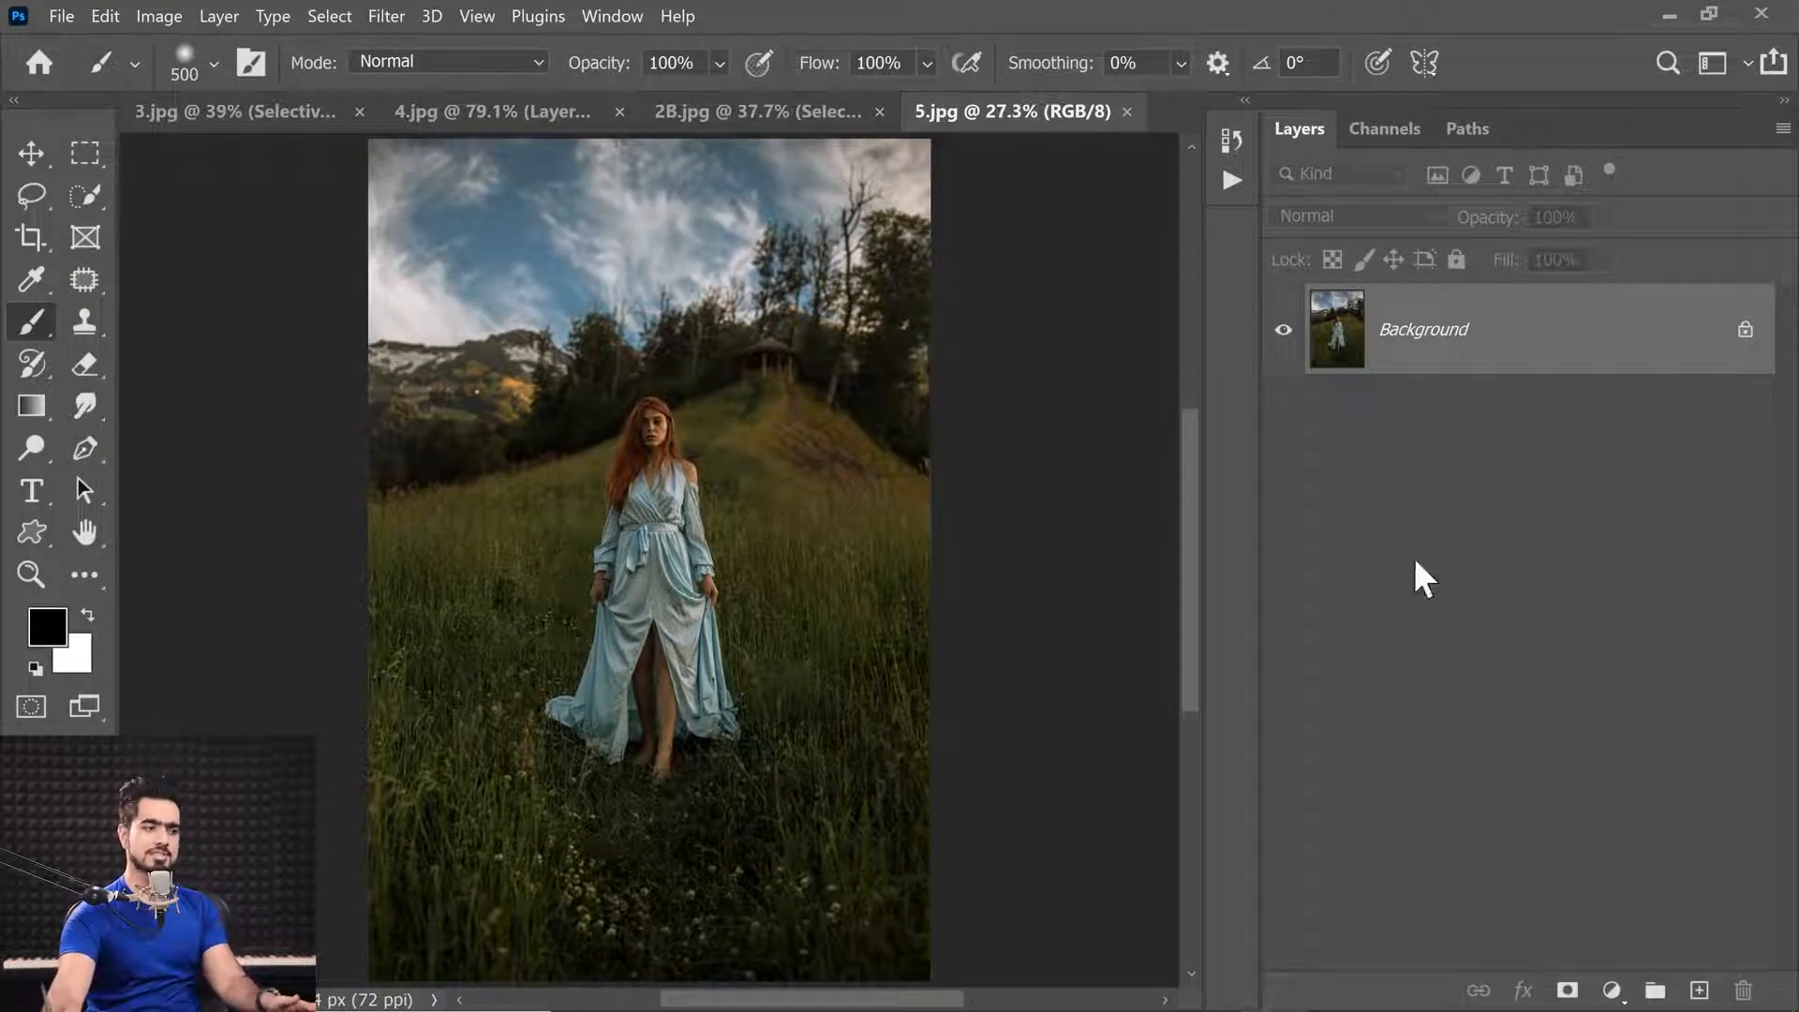
Step: Add a Curves adjustment to 5.jpg, raise the midtones from input 126 to output 166, and pull the shadows down slightly
{"action": "left_click", "coordinate": [1611, 990]}
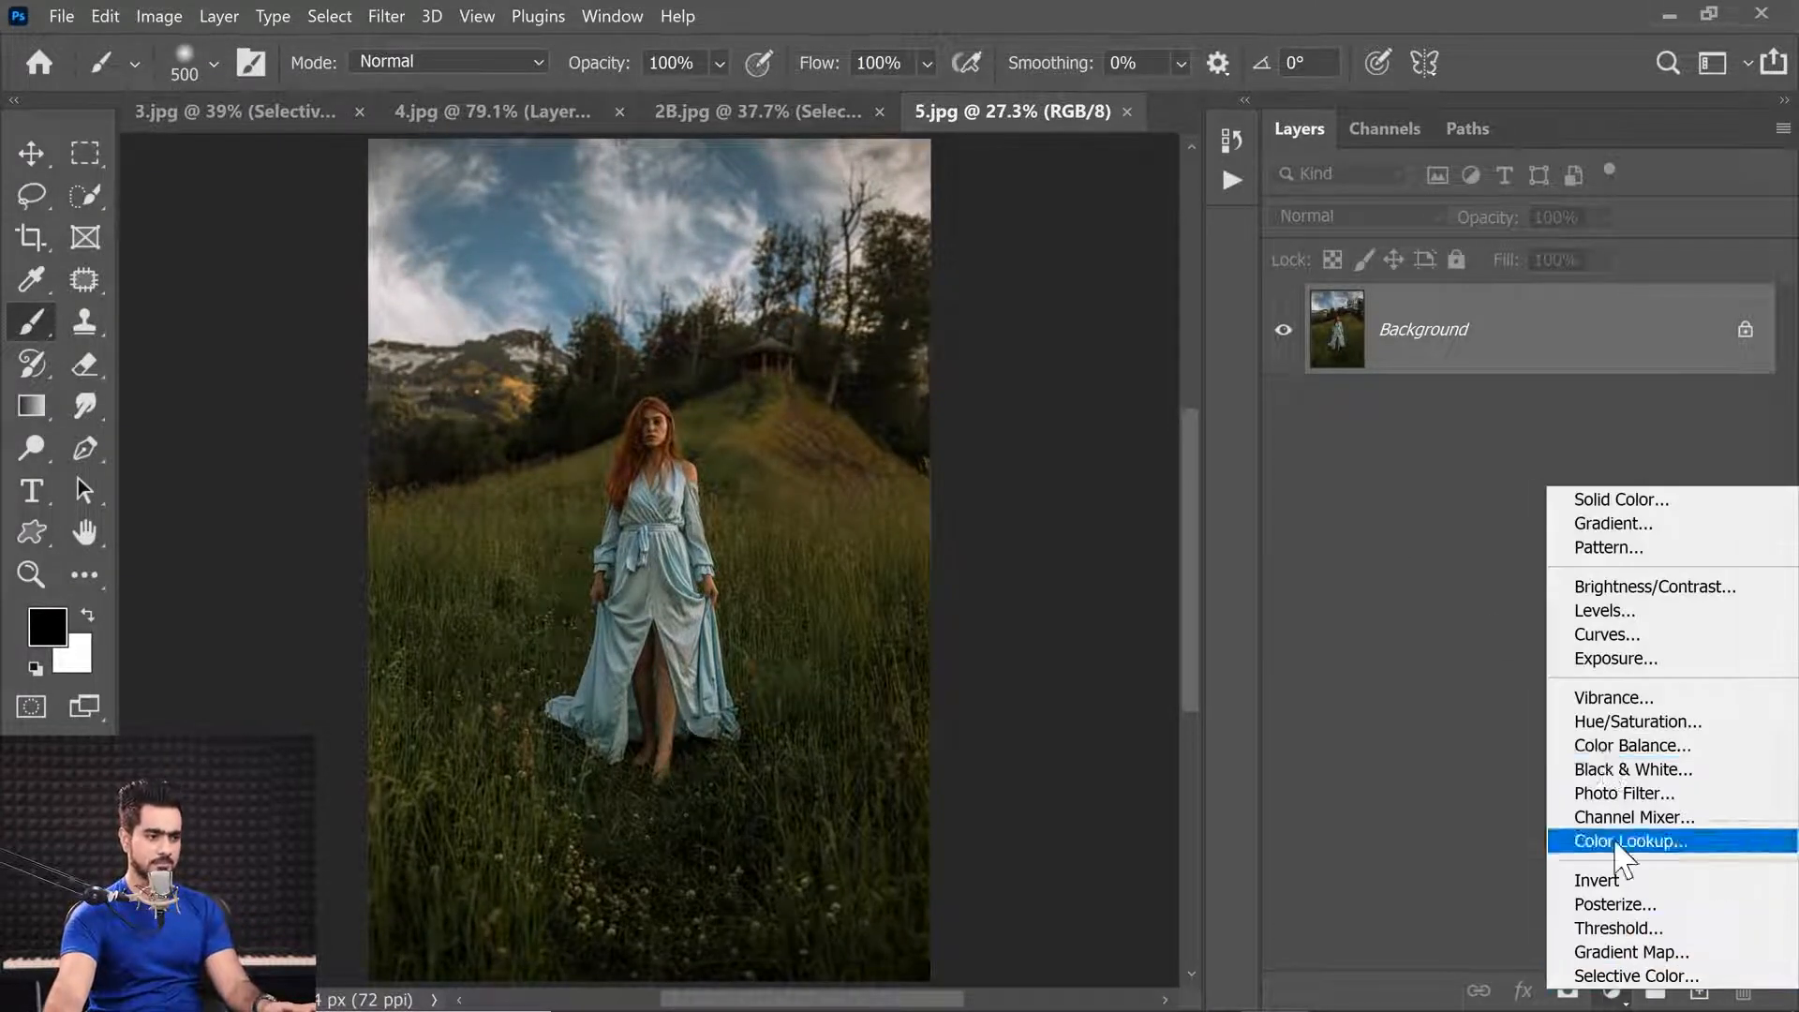
{"action": "left_click", "coordinate": [1614, 635]}
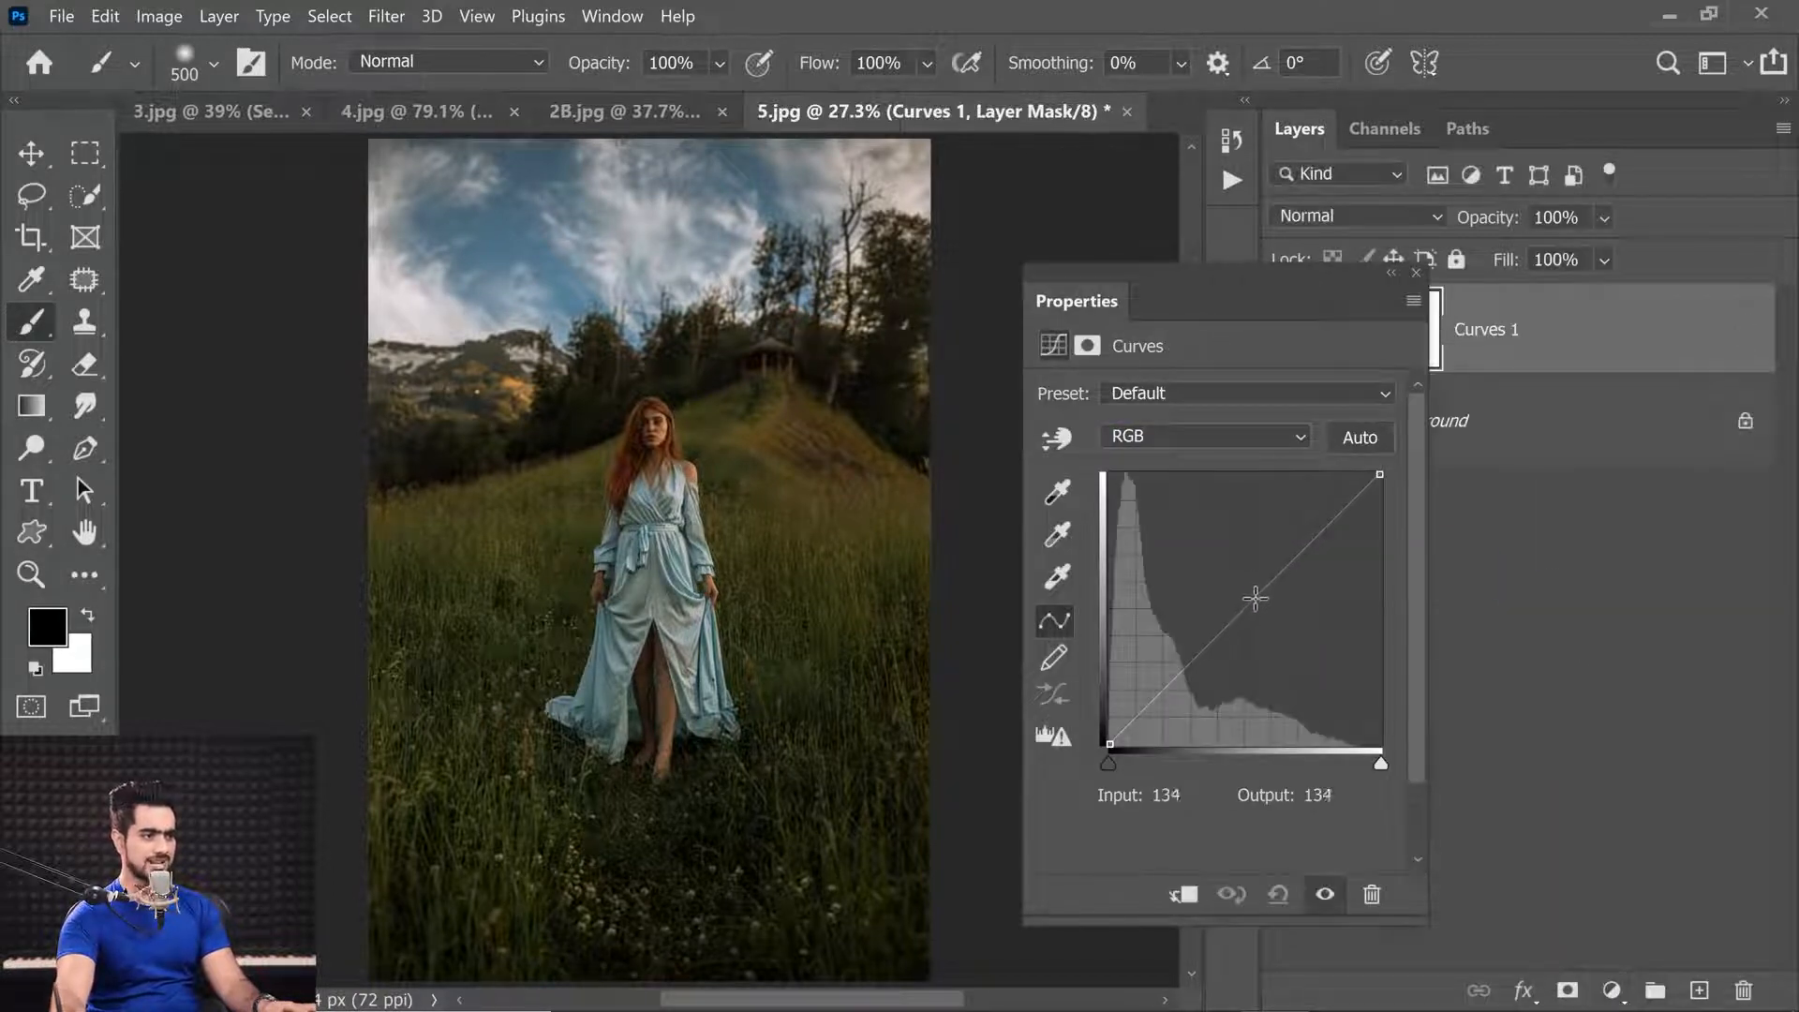
{"action": "mouse_move", "coordinate": [1254, 595]}
{"action": "left_mouse_down"}
{"action": "mouse_move", "coordinate": [1219, 555]}
{"action": "mouse_move", "coordinate": [1243, 567]}
{"action": "left_mouse_up"}
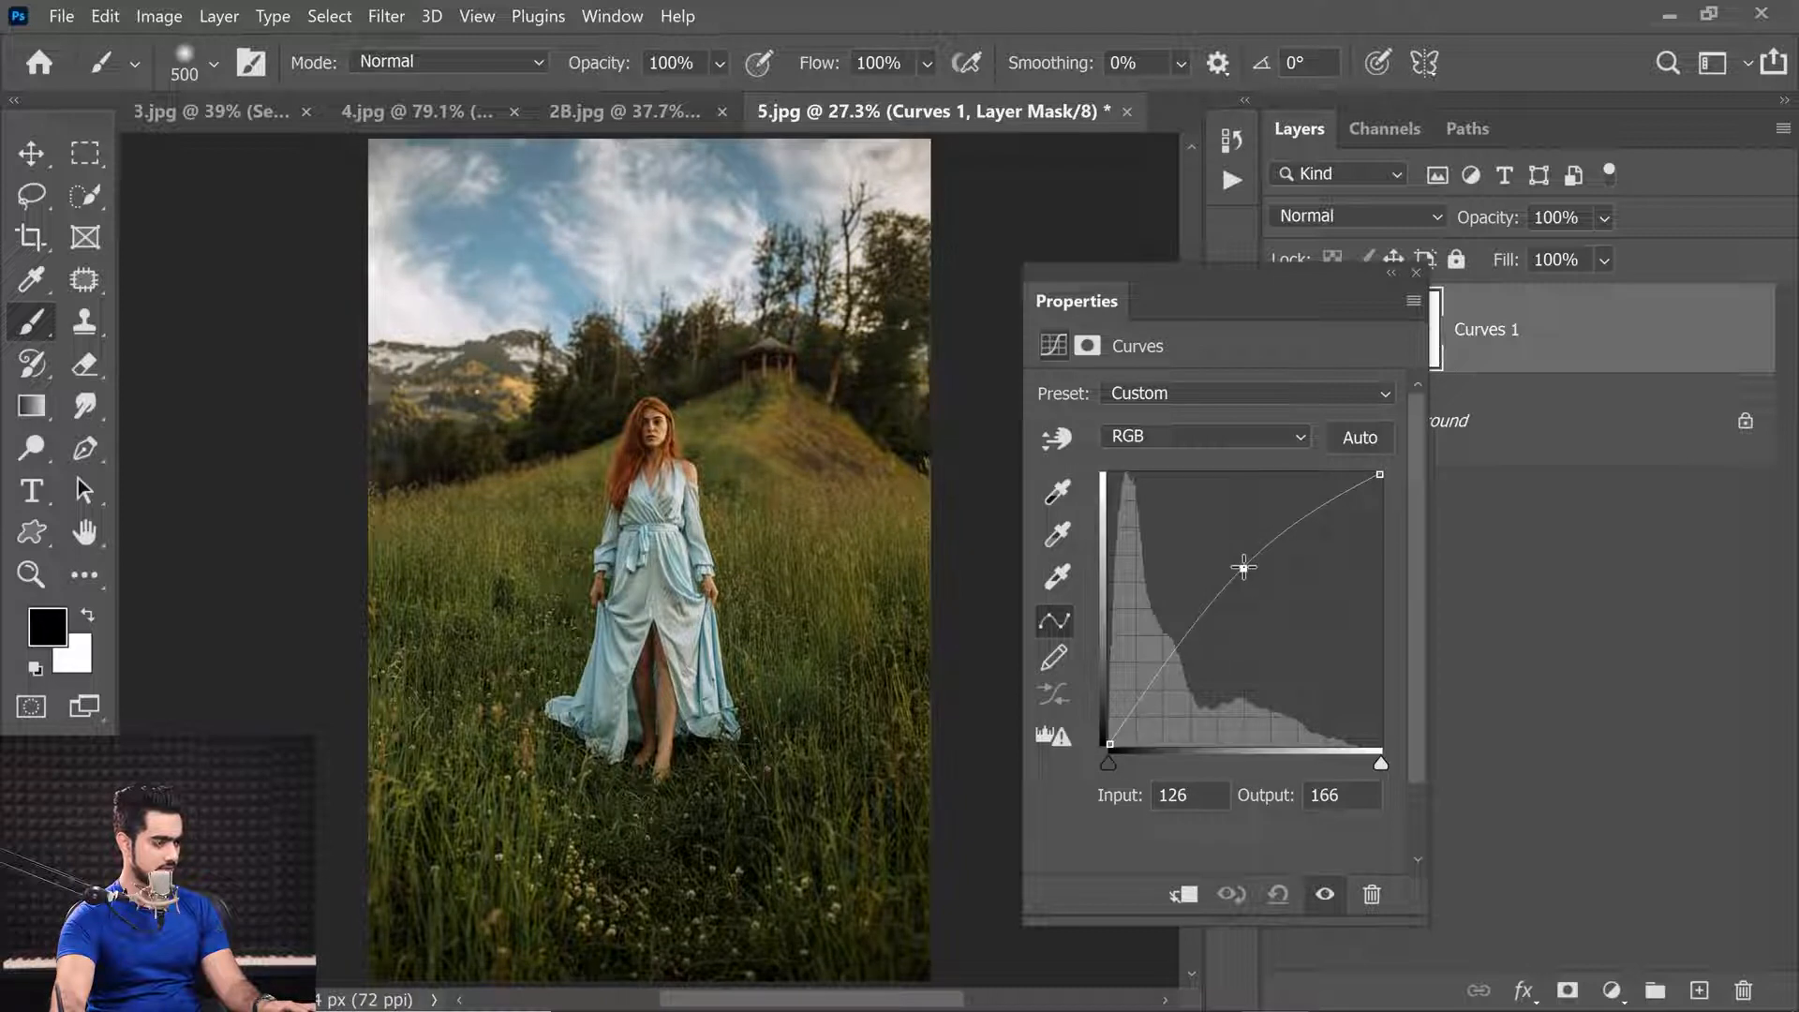
{"action": "left_click_drag", "start_coordinate": [1166, 659], "coordinate": [1169, 666]}
{"action": "left_click", "coordinate": [1415, 272]}
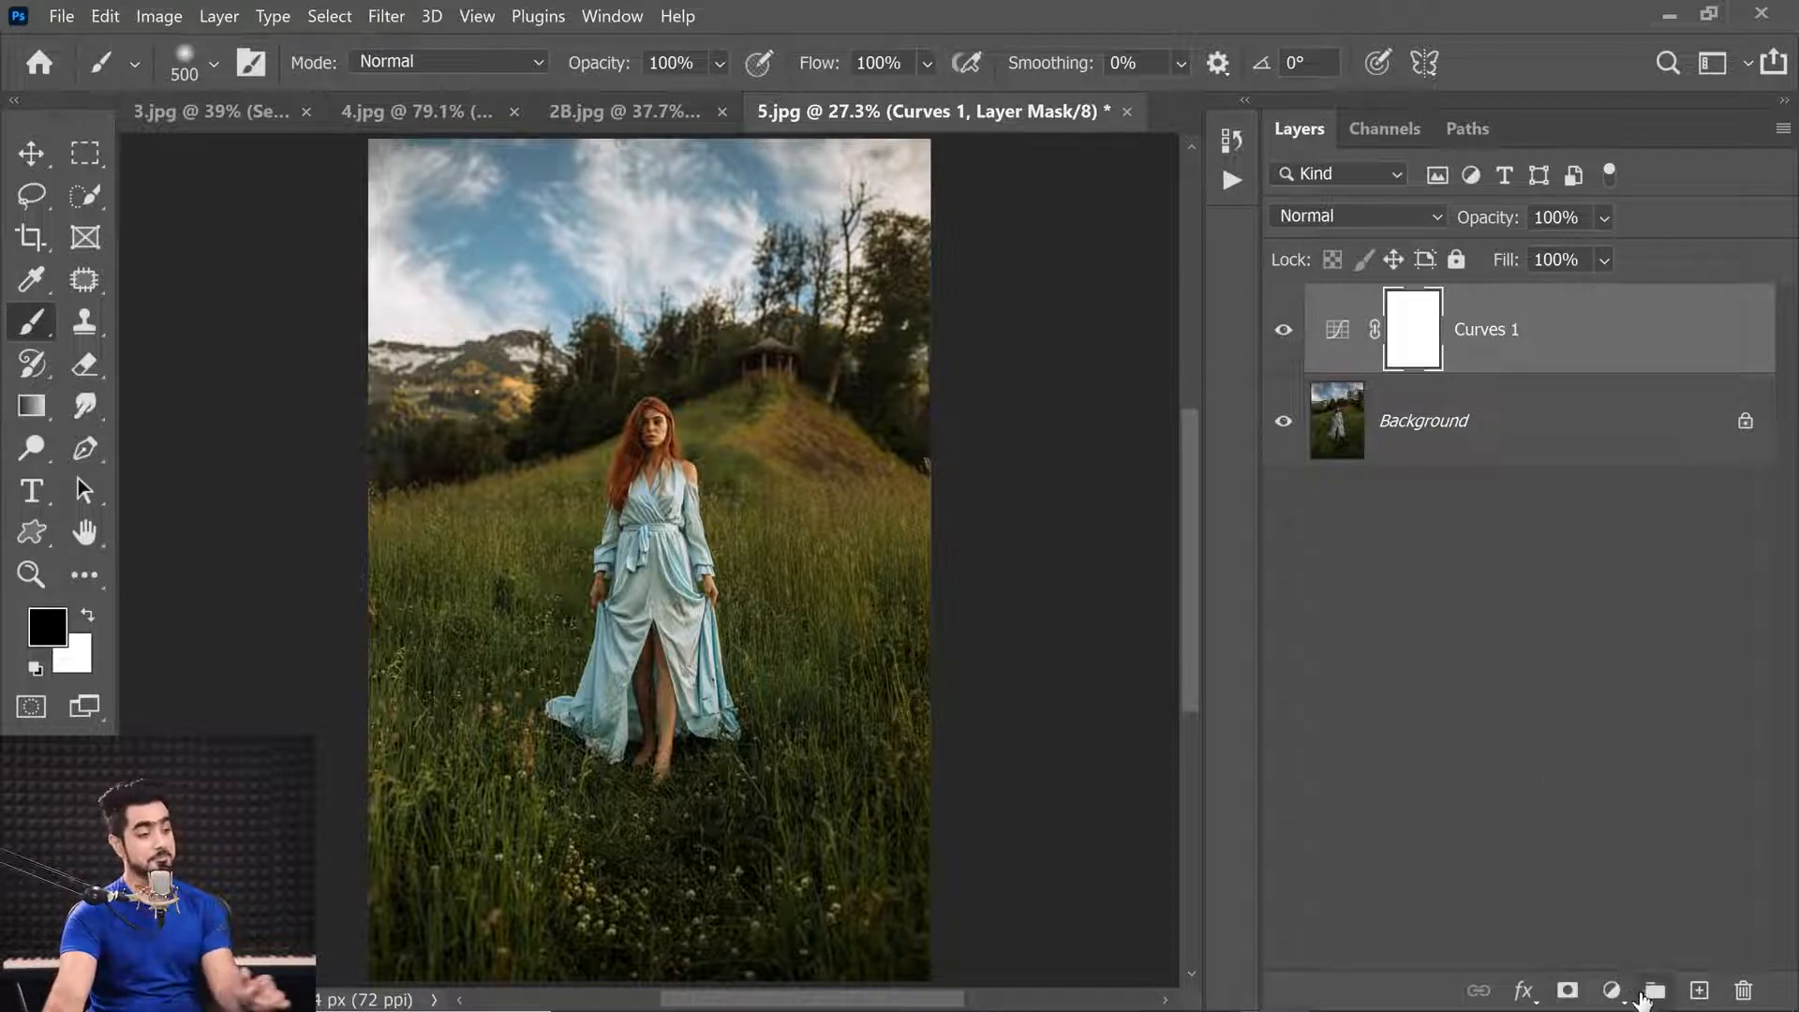
Step: Add a Selective Color adjustment above Curves 1 and set its Yellows to Cyan -100, Magenta +26 and Yellow +100
{"action": "left_click", "coordinate": [1609, 991]}
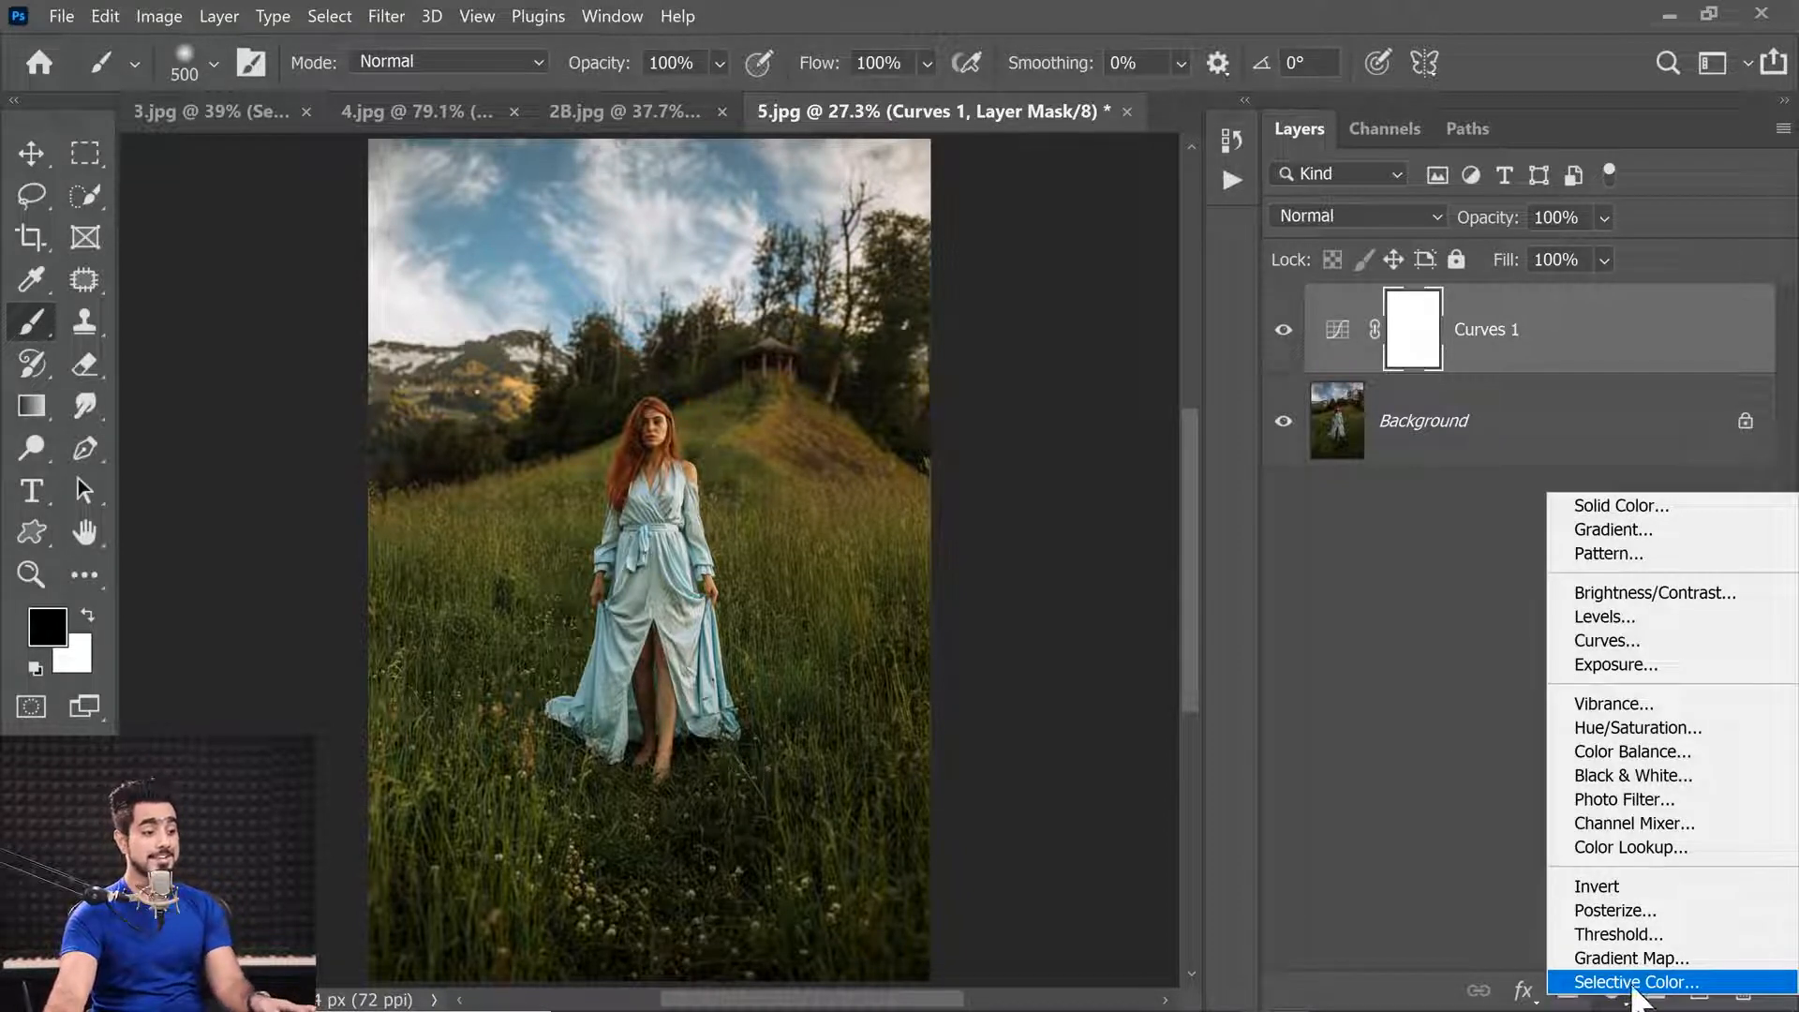
{"action": "left_click", "coordinate": [1634, 983]}
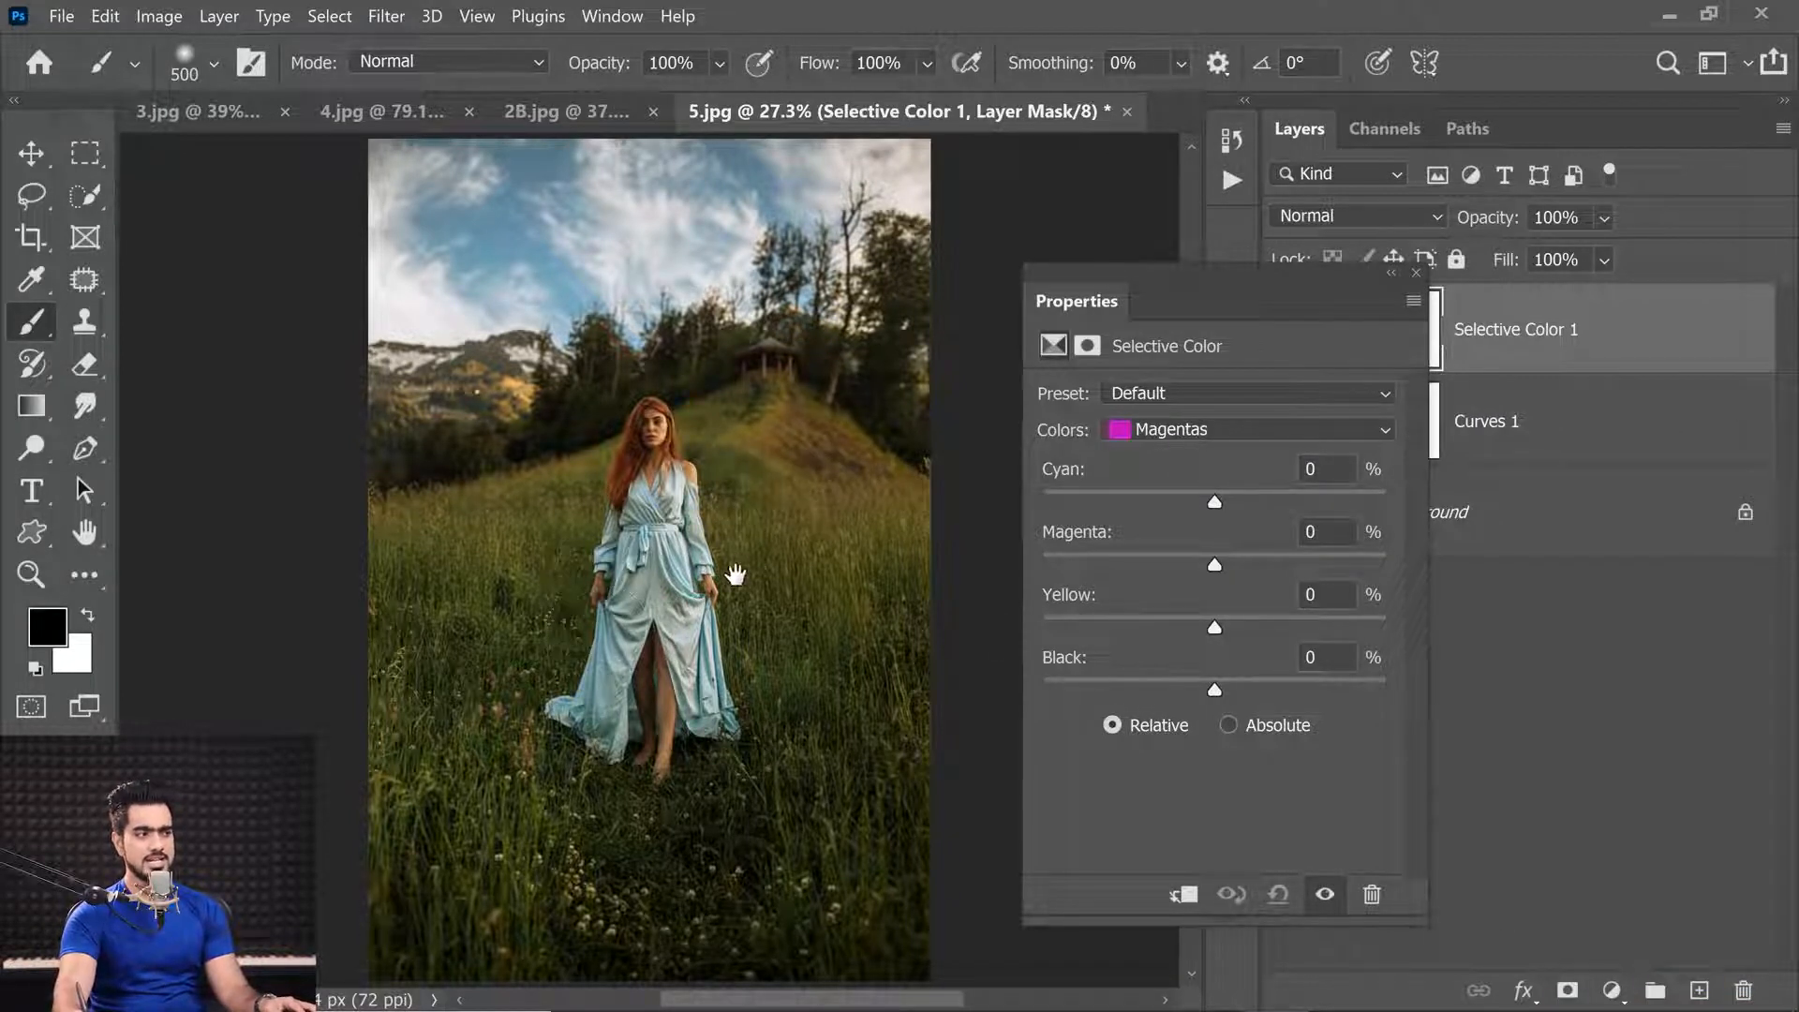
{"action": "left_click_drag", "start_coordinate": [736, 575], "coordinate": [634, 574]}
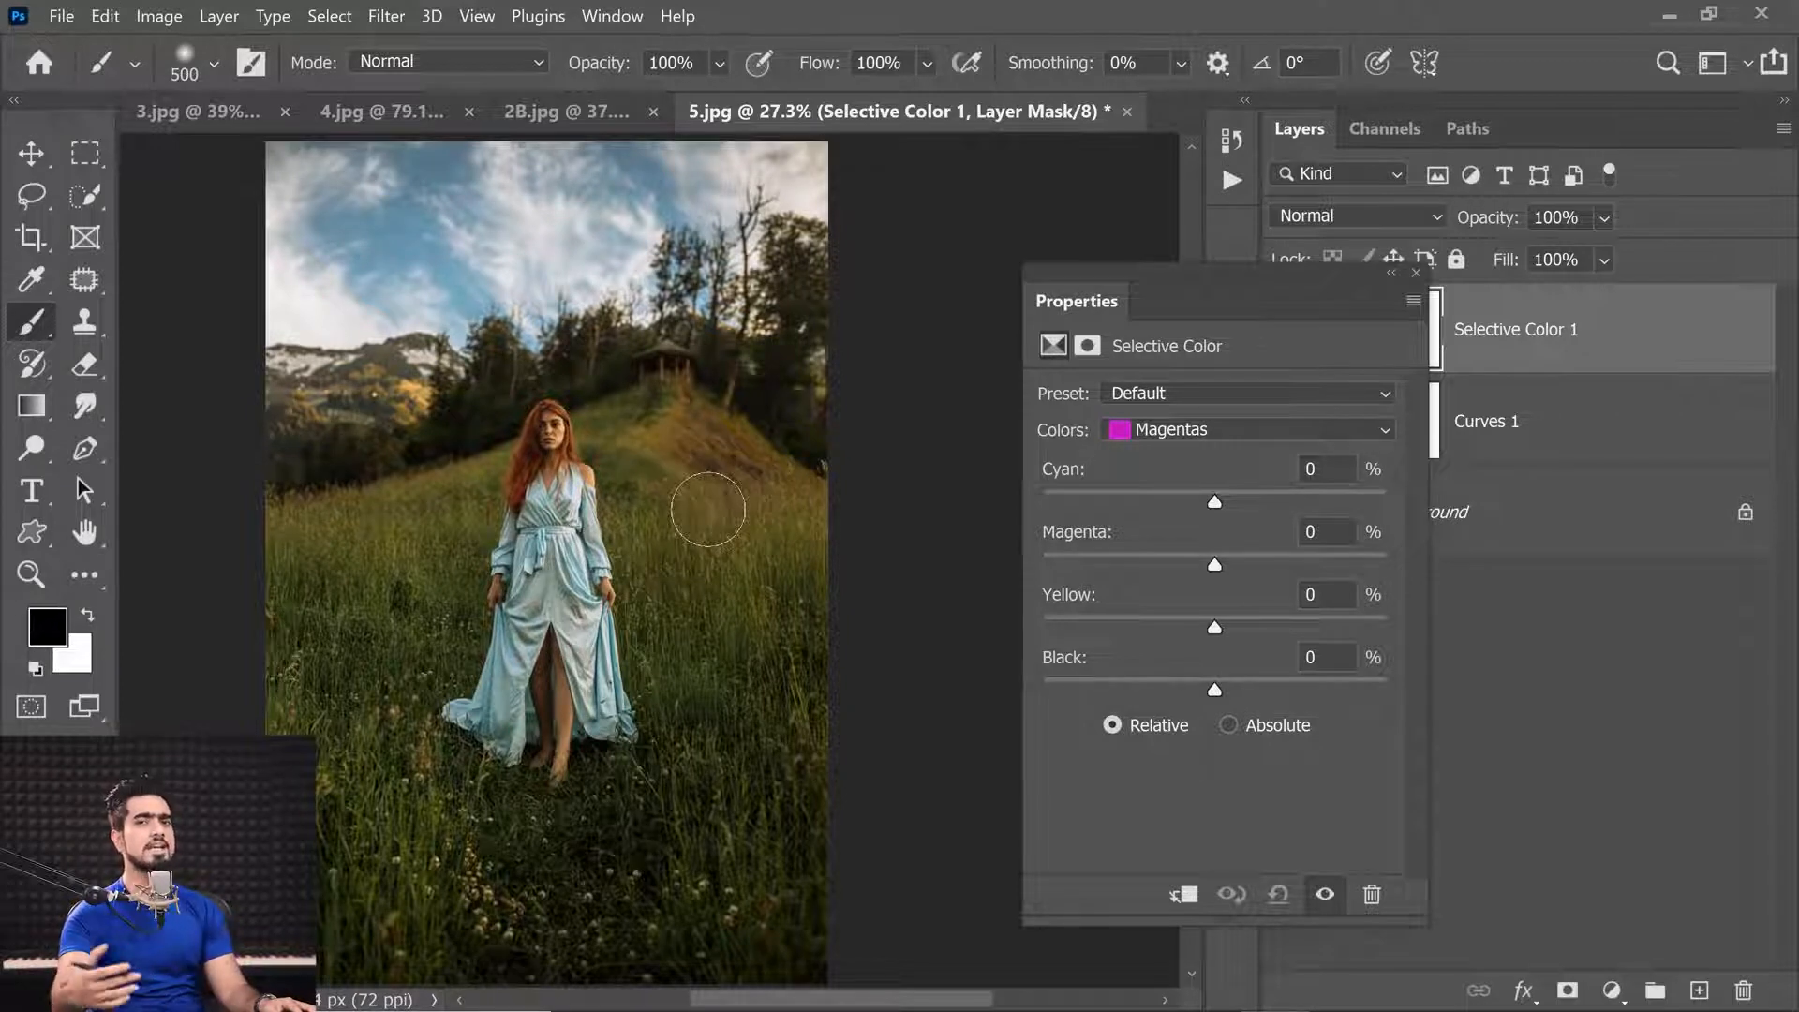
{"action": "left_click", "coordinate": [1190, 431]}
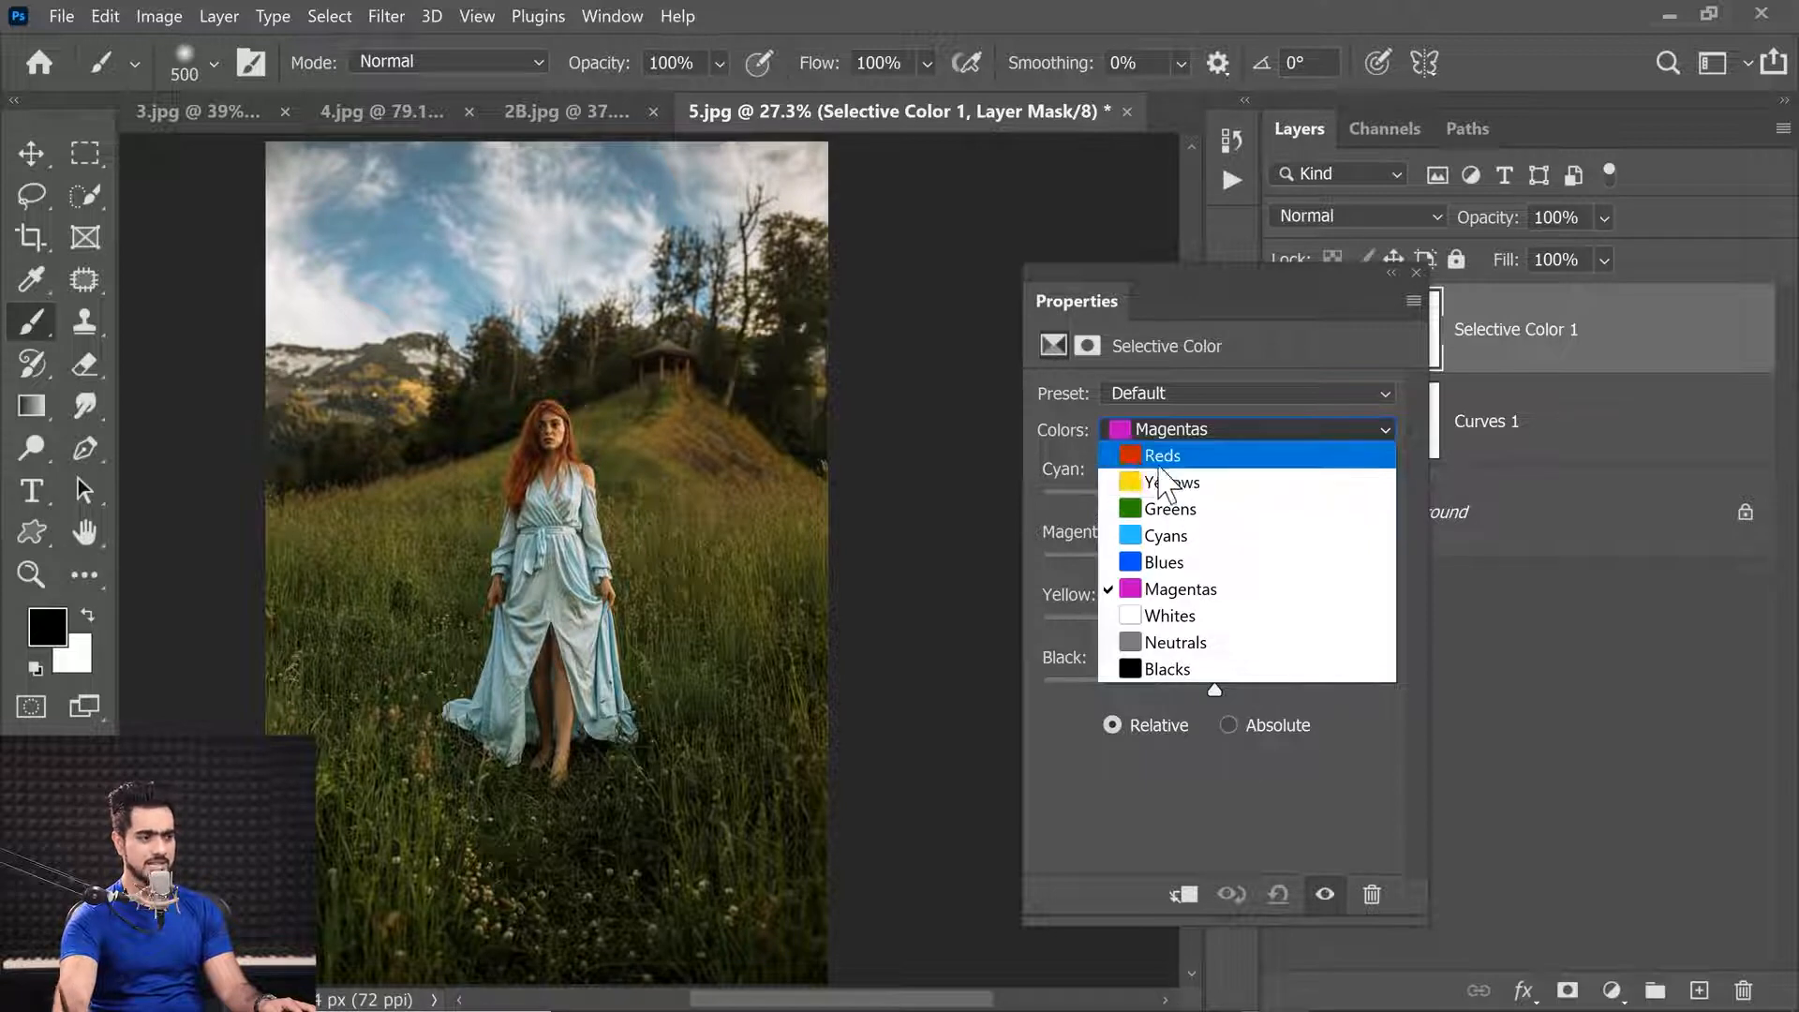
{"action": "left_click", "coordinate": [1173, 484]}
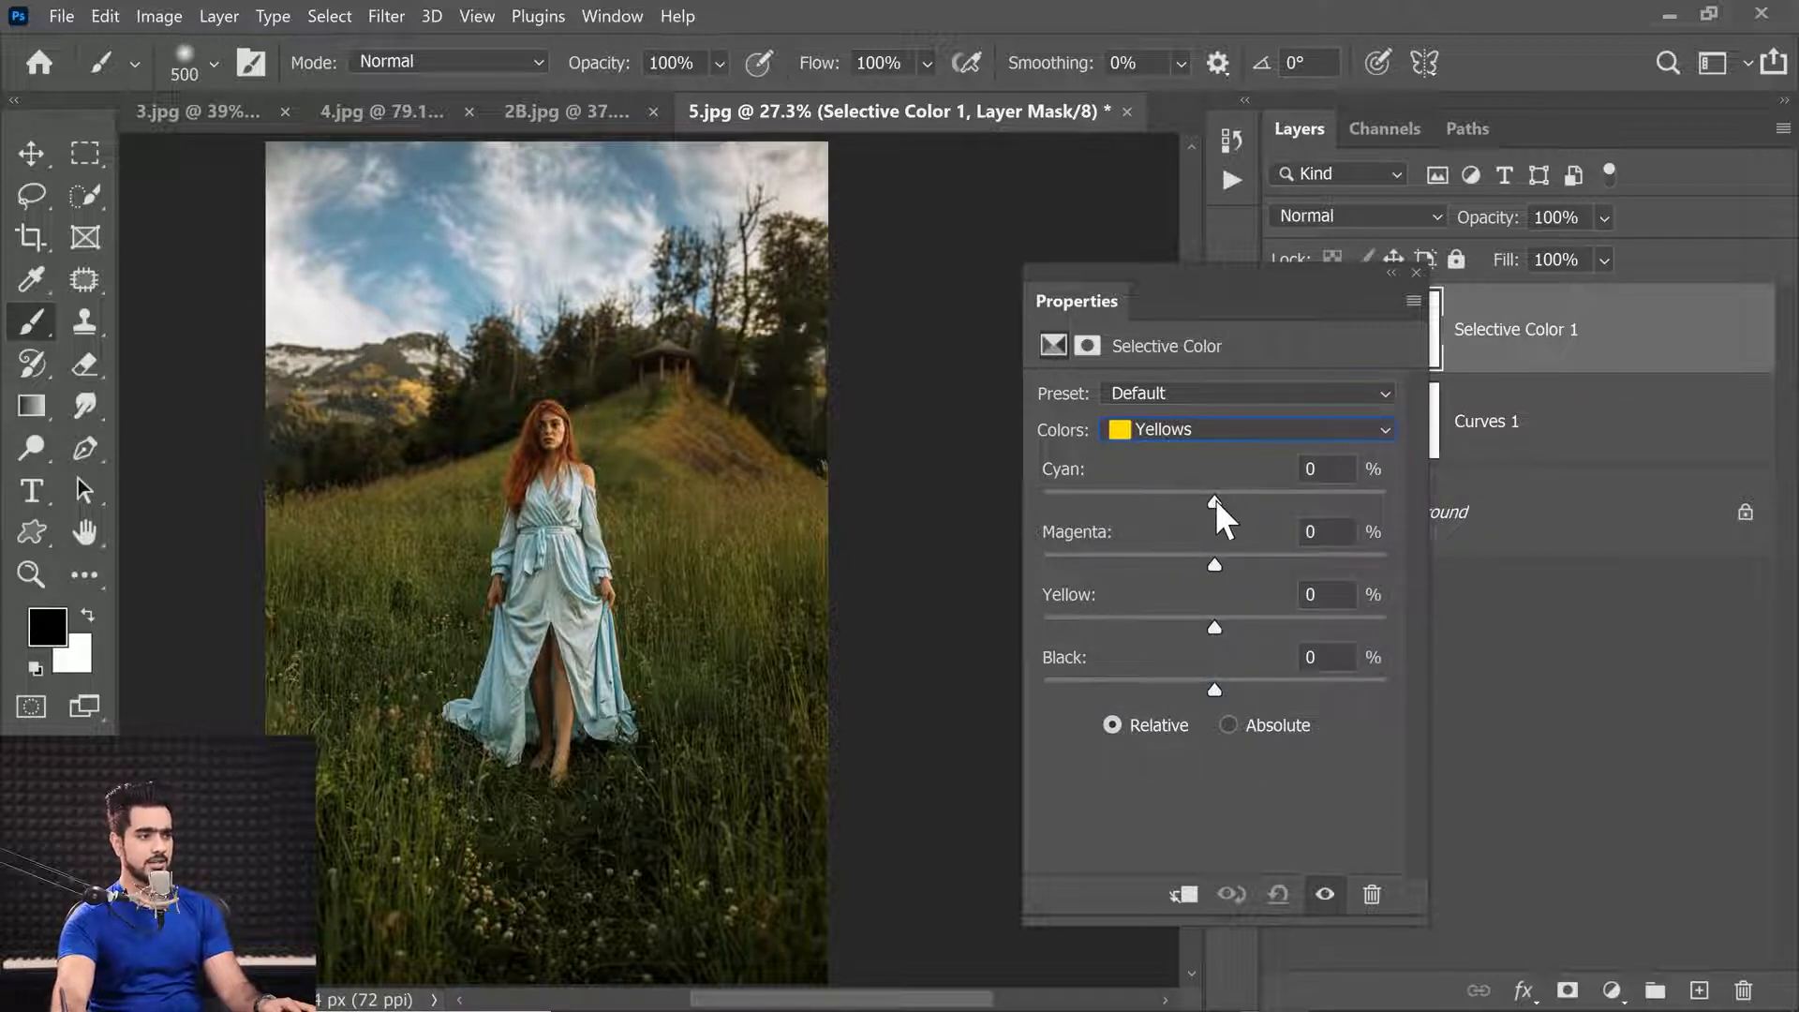
{"action": "left_click_drag", "start_coordinate": [1215, 637], "coordinate": [1235, 637]}
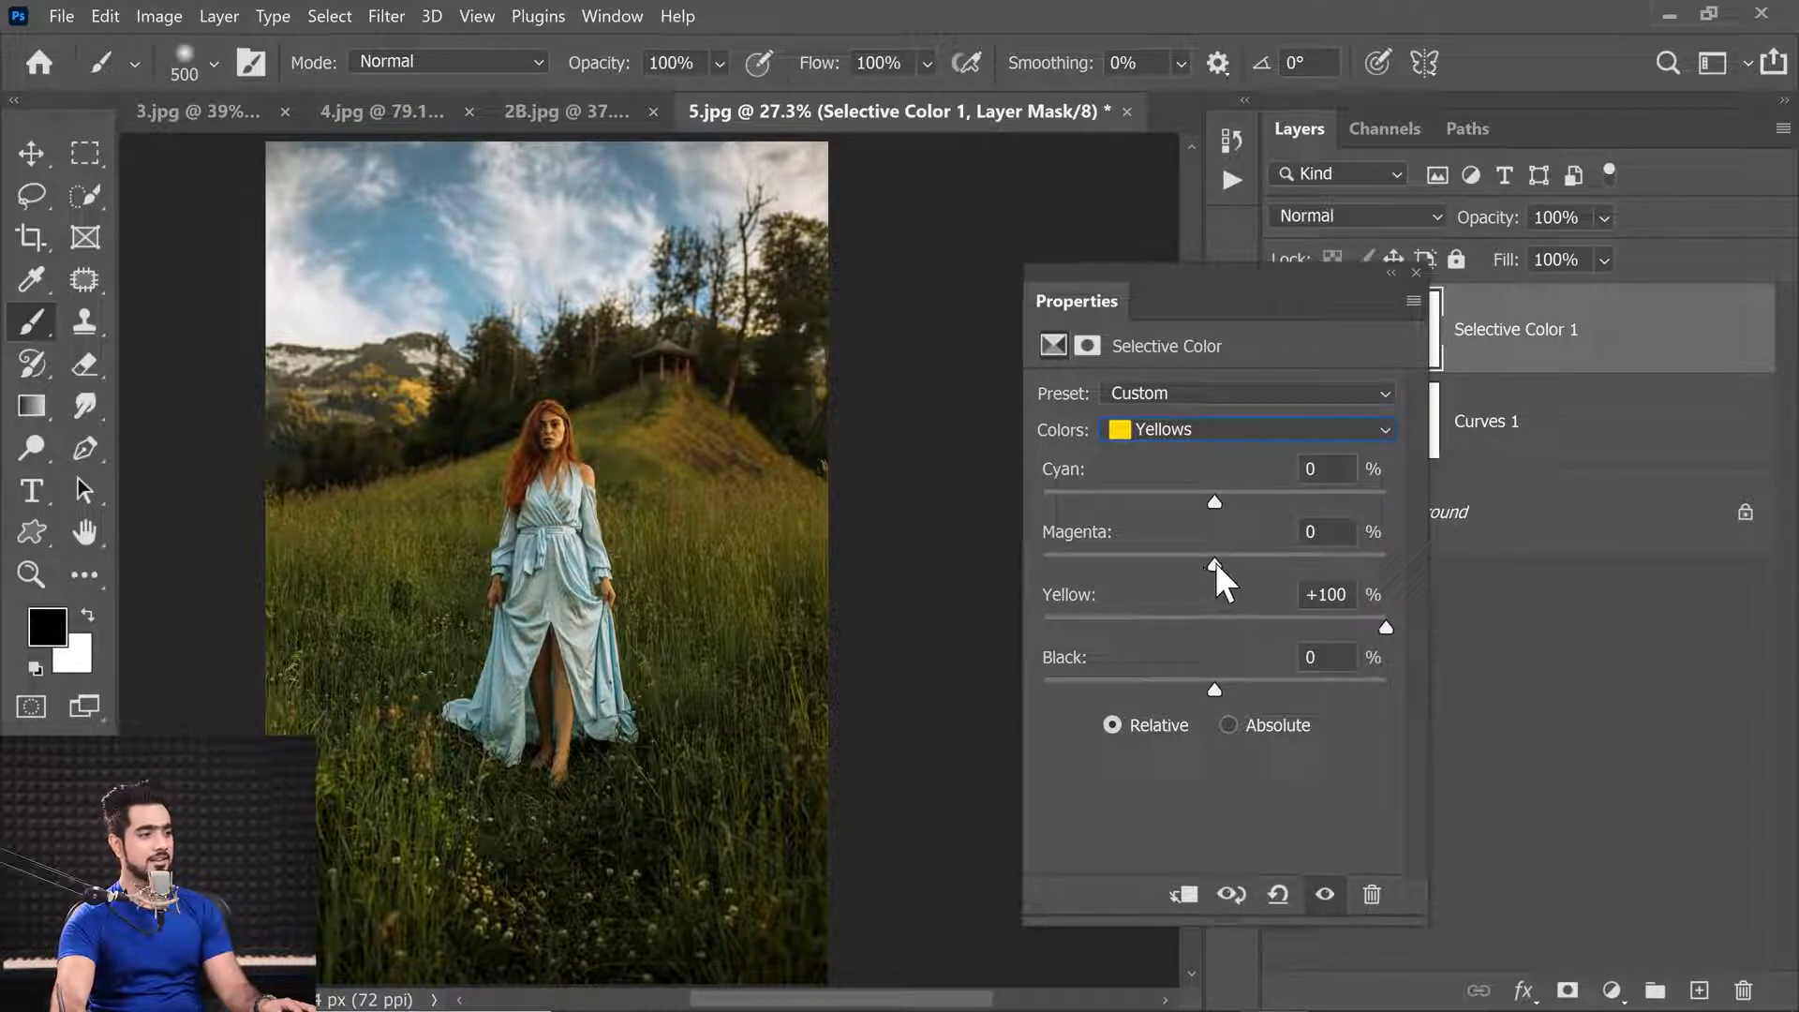
{"action": "left_click_drag", "start_coordinate": [1216, 561], "coordinate": [1266, 582]}
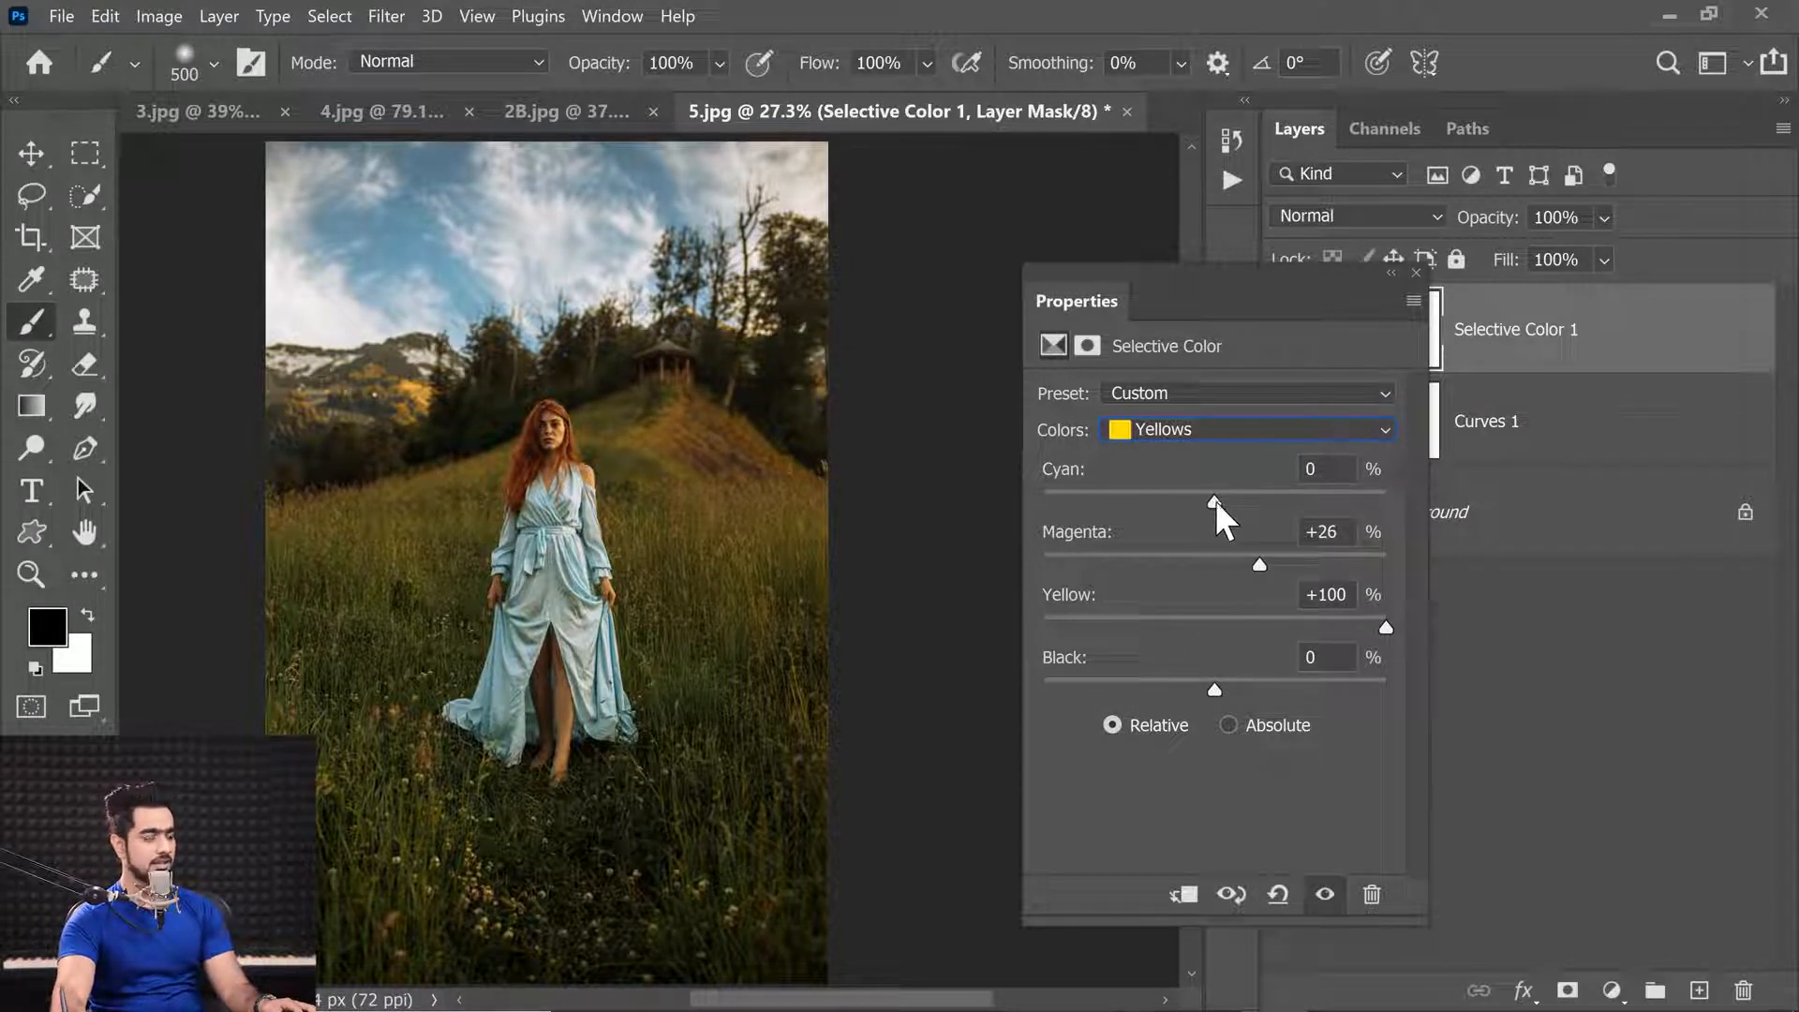
{"action": "left_click_drag", "start_coordinate": [1216, 498], "coordinate": [1042, 517]}
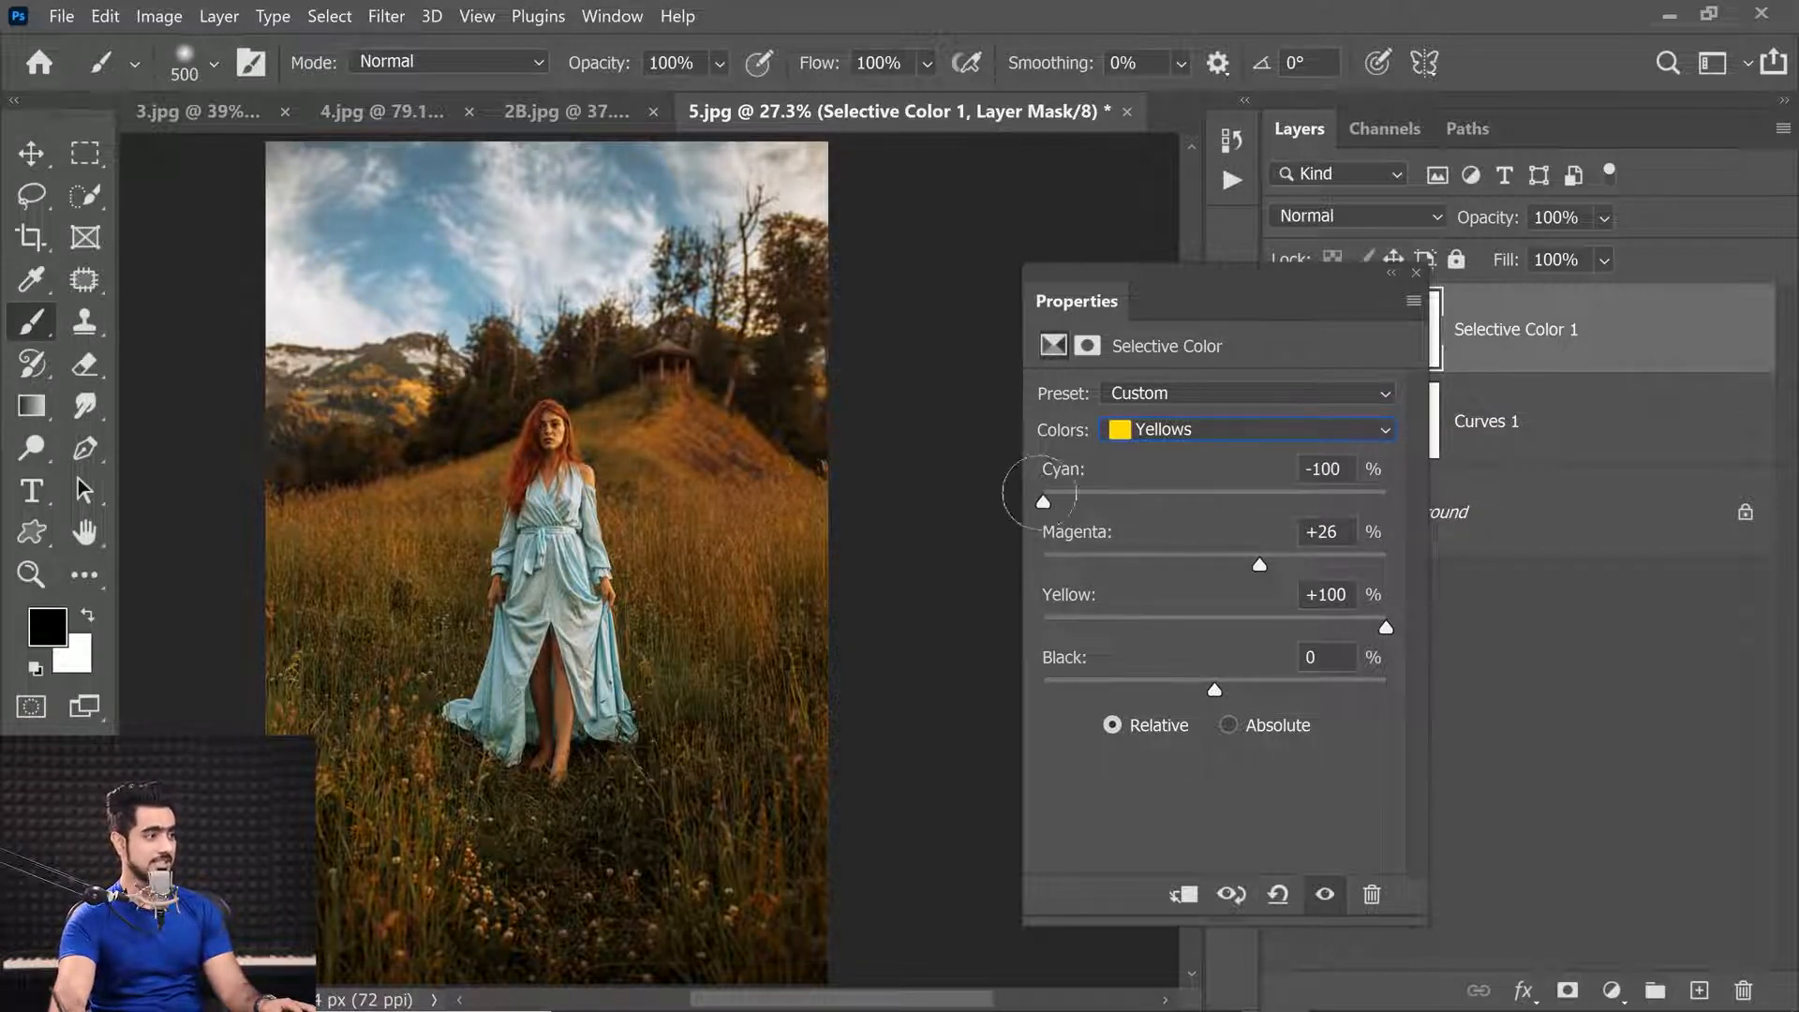
Step: Set the Greens of the Selective Color adjustment to Magenta +100 and Yellow +88
{"action": "left_click", "coordinate": [1188, 421]}
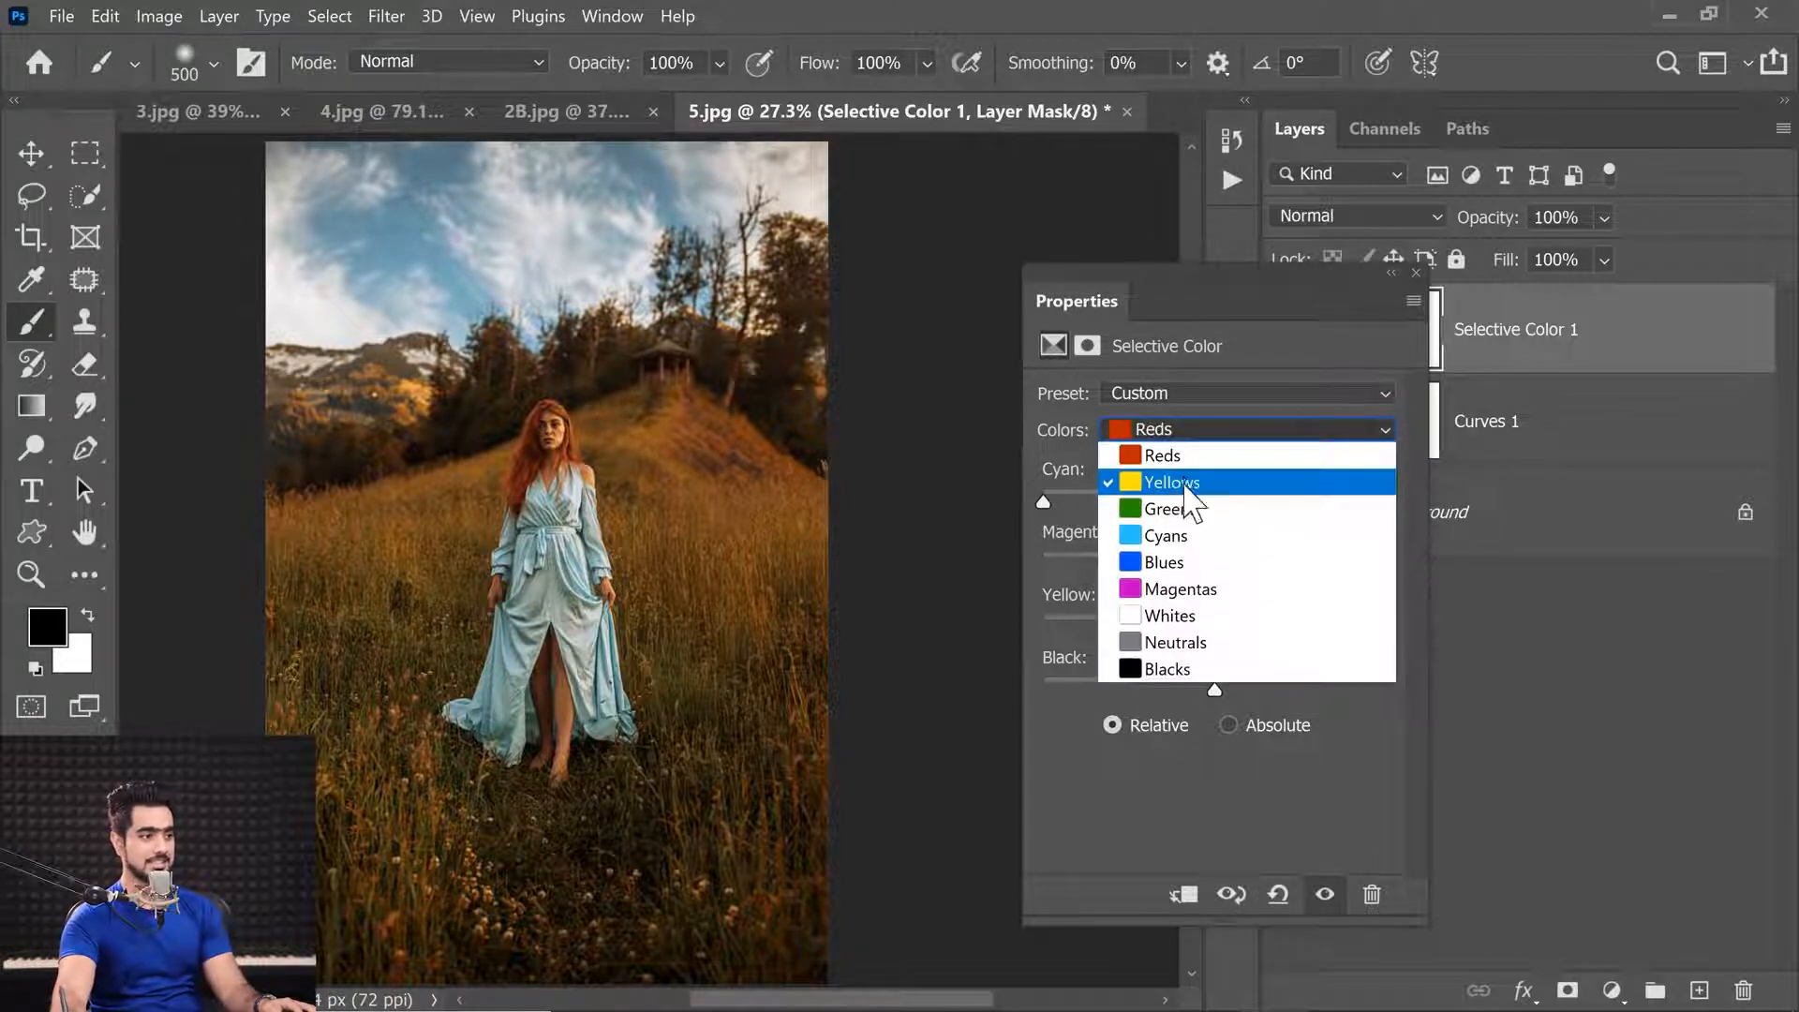
{"action": "left_click", "coordinate": [1188, 510]}
{"action": "left_click_drag", "start_coordinate": [1214, 626], "coordinate": [1368, 616]}
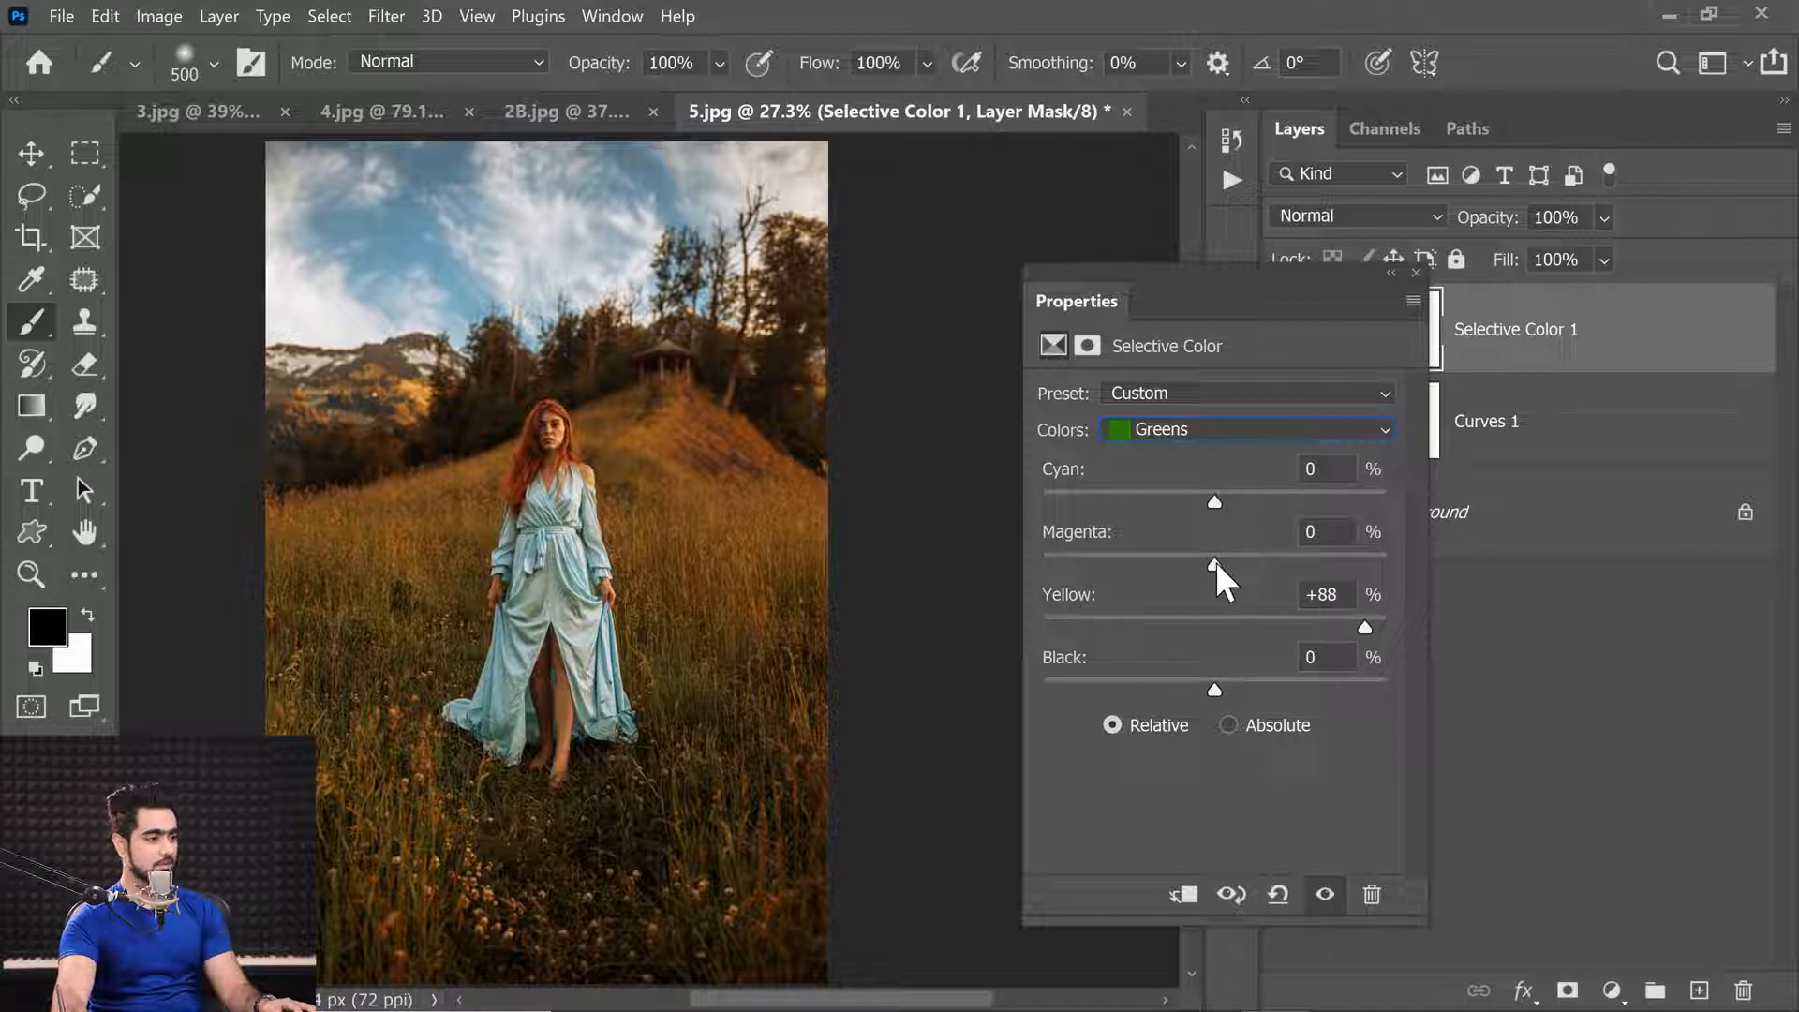
{"action": "left_click_drag", "start_coordinate": [1215, 561], "coordinate": [1217, 561]}
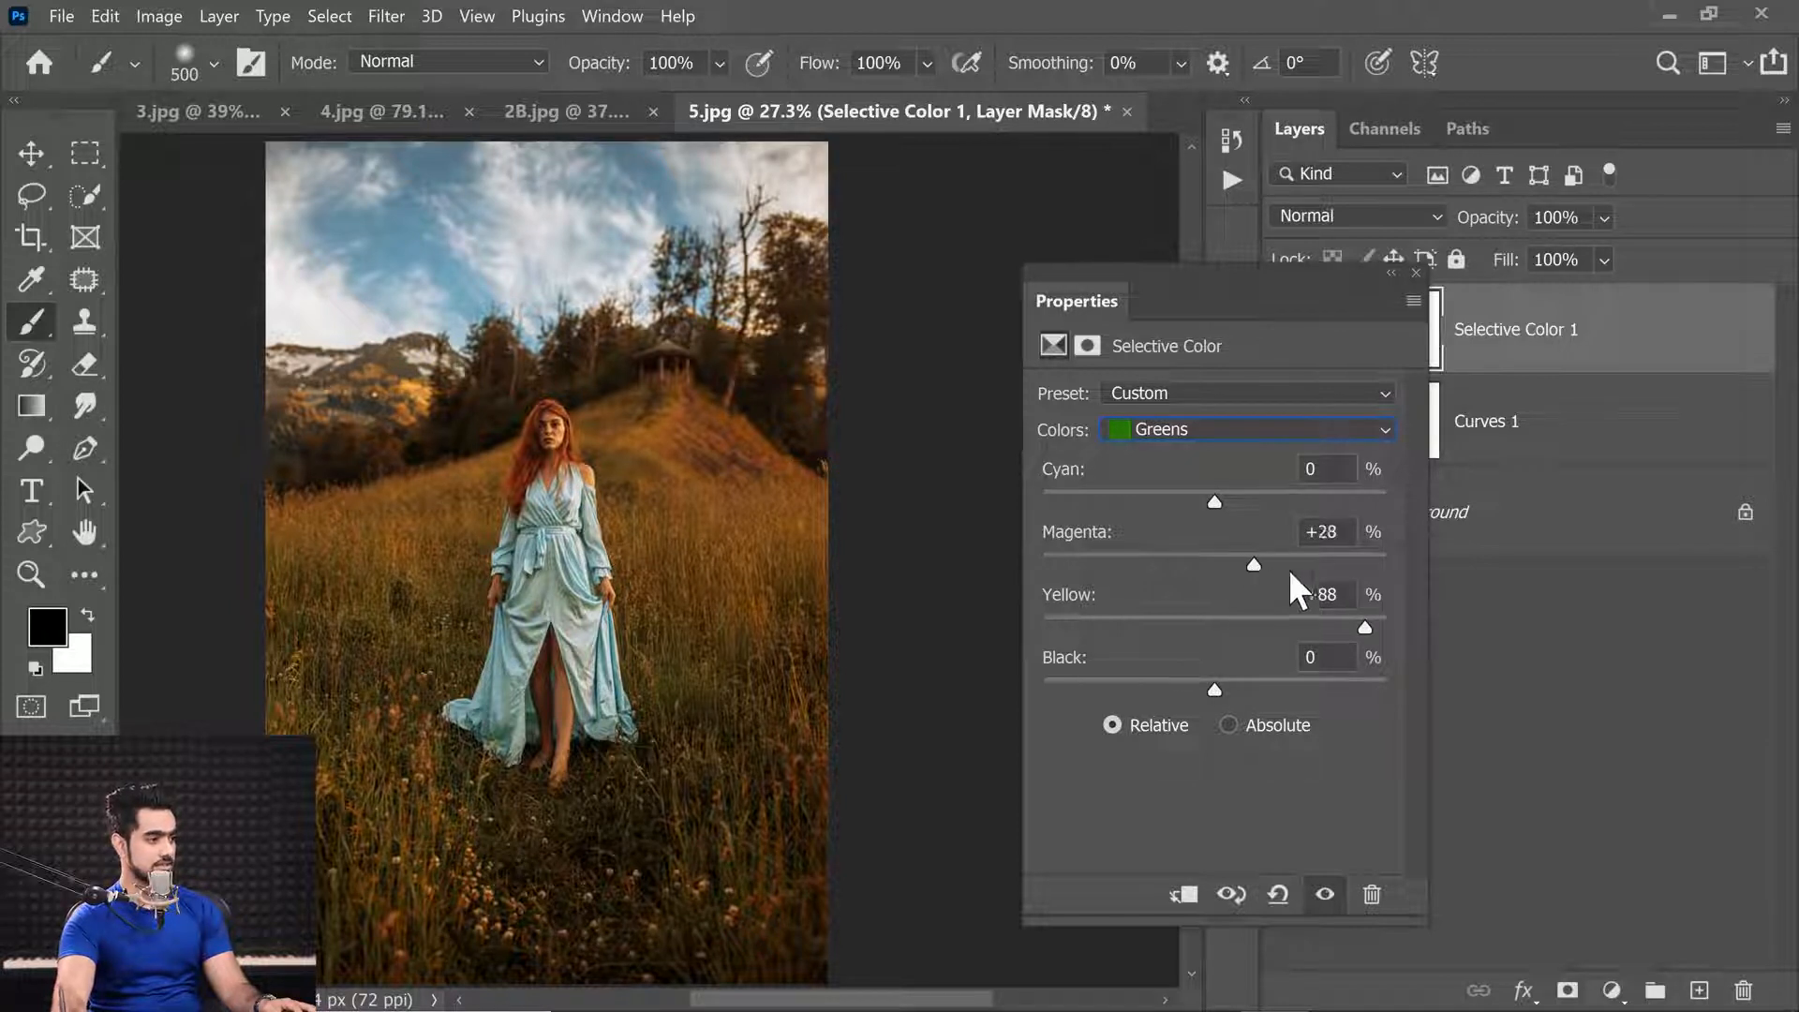
{"action": "left_click_drag", "start_coordinate": [1414, 575], "coordinate": [1351, 563]}
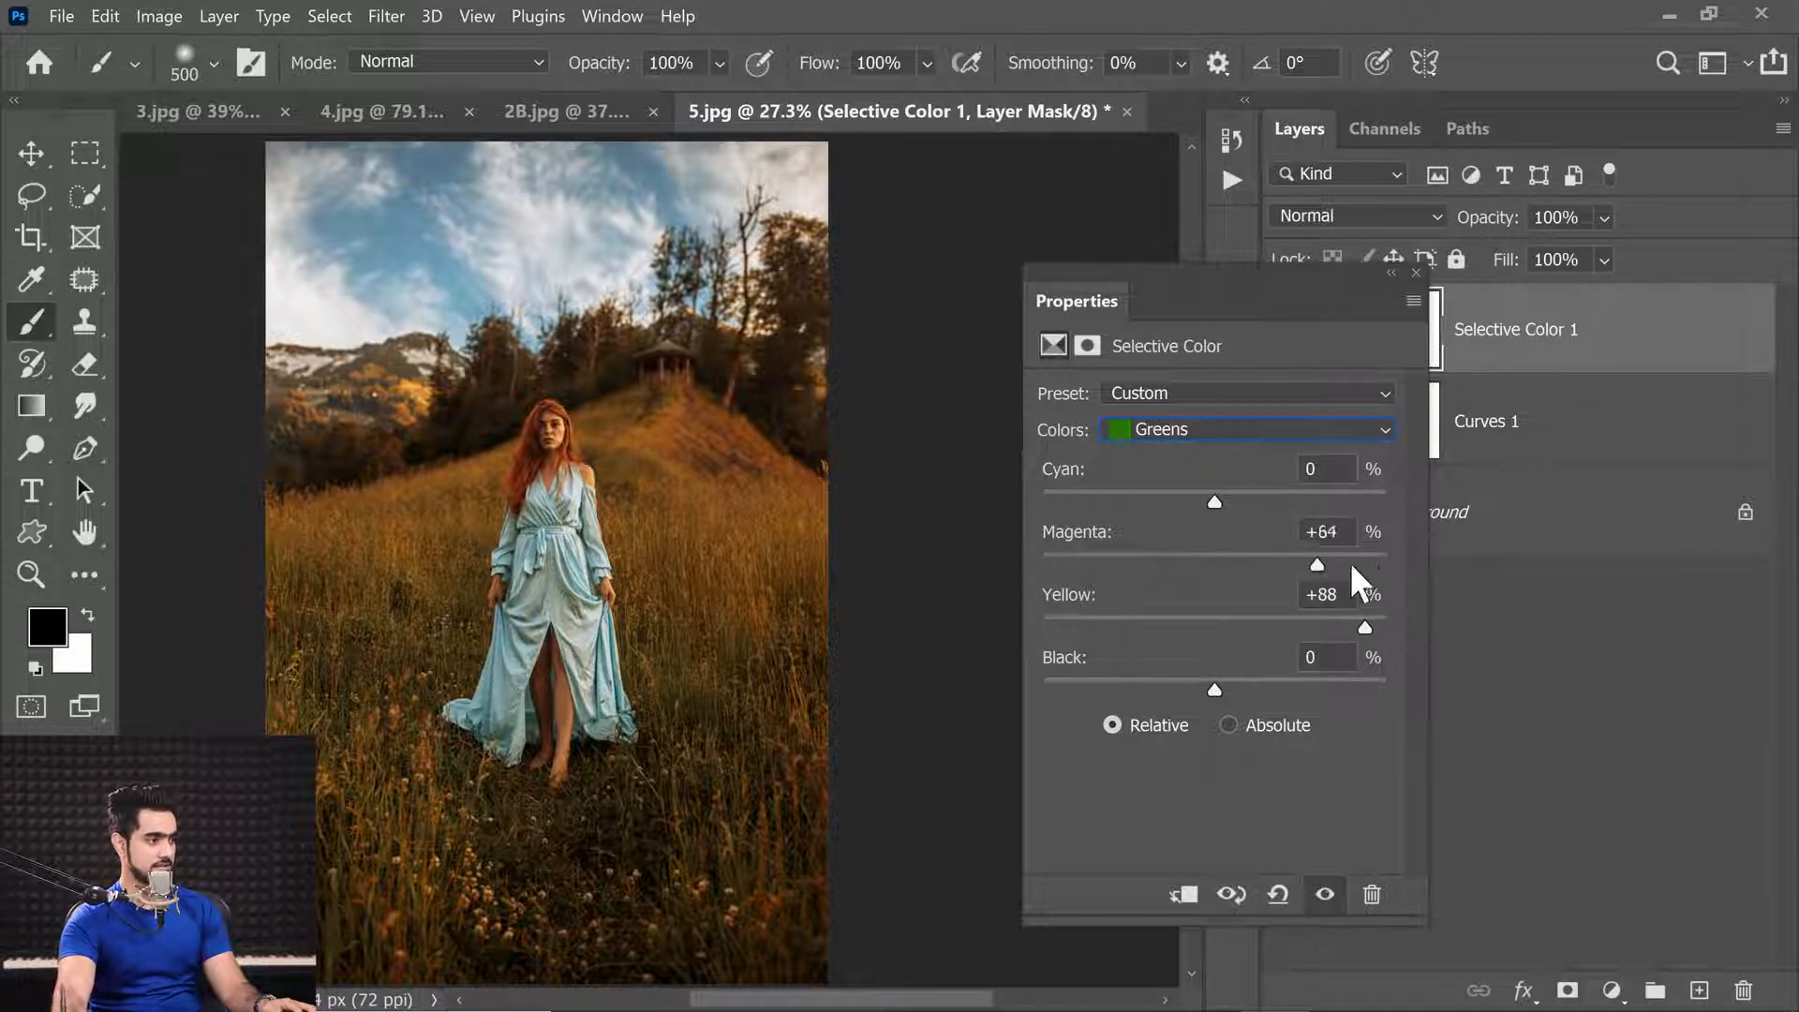
Step: Compare the Absolute and Relative methods of the Selective Color adjustment and leave it on Relative
{"action": "left_click", "coordinate": [1268, 724]}
{"action": "left_click", "coordinate": [1164, 723]}
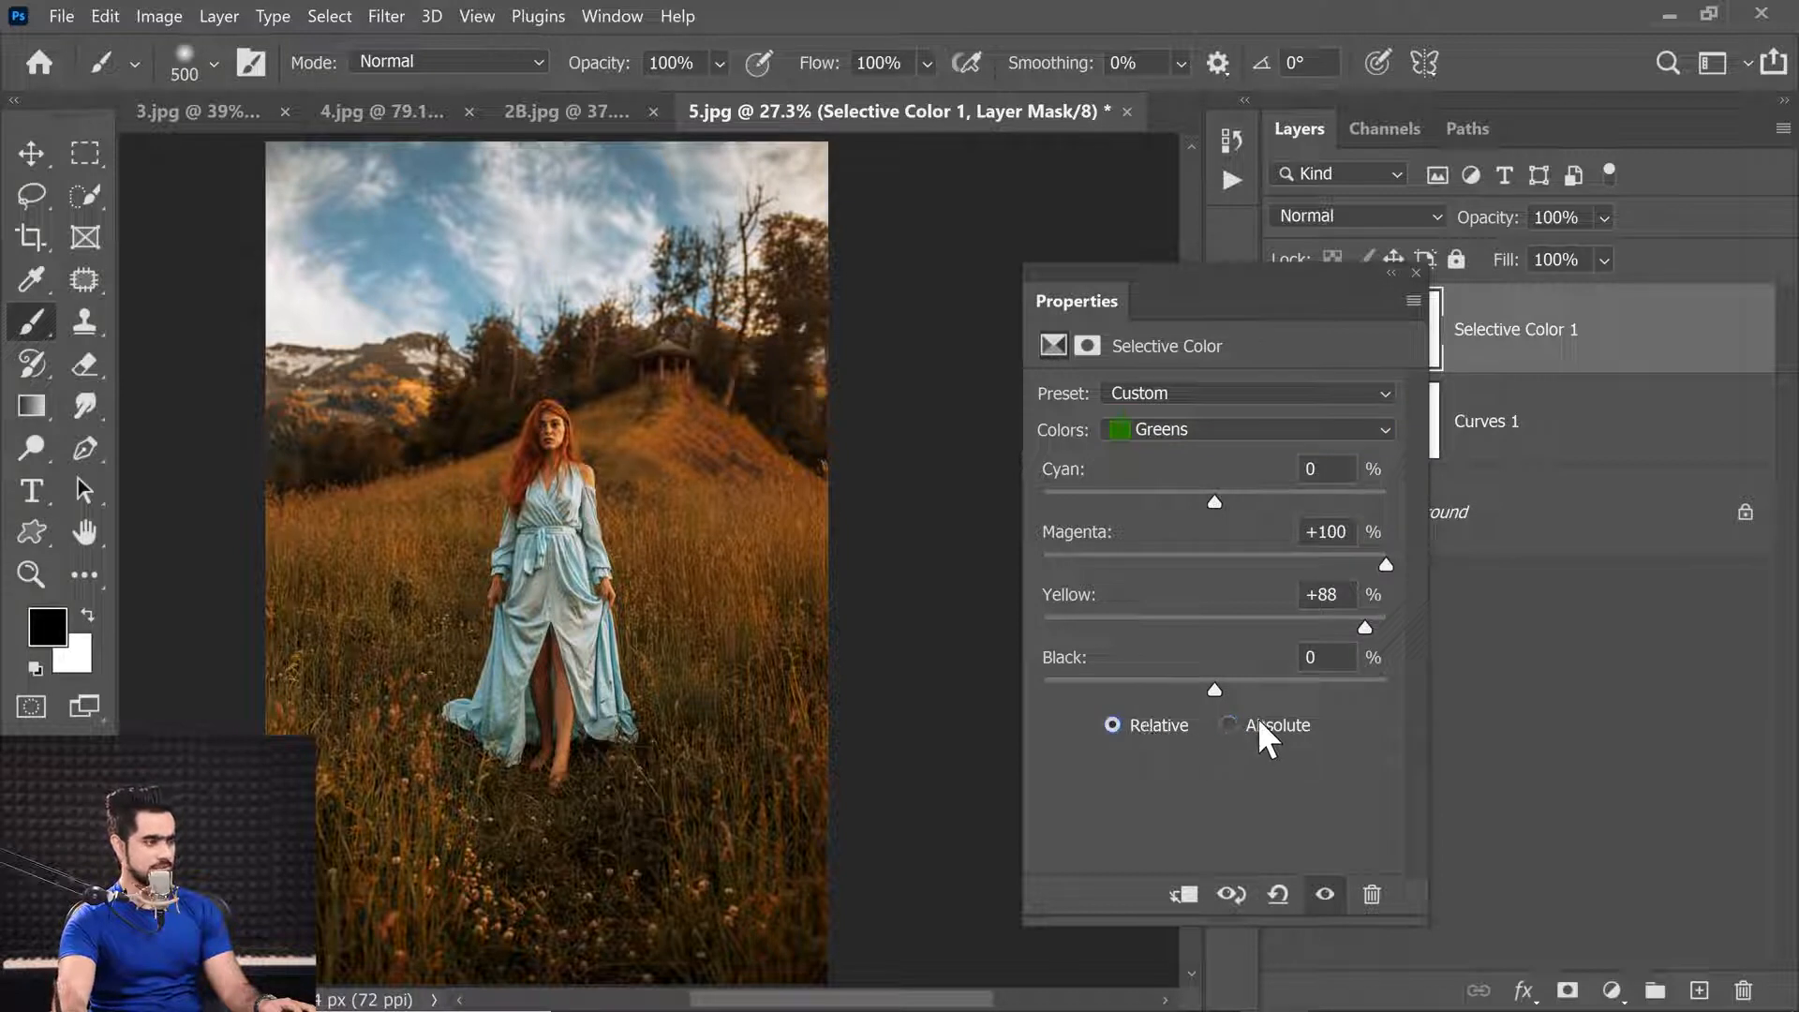
{"action": "left_click", "coordinate": [1260, 722]}
{"action": "left_click", "coordinate": [1145, 731]}
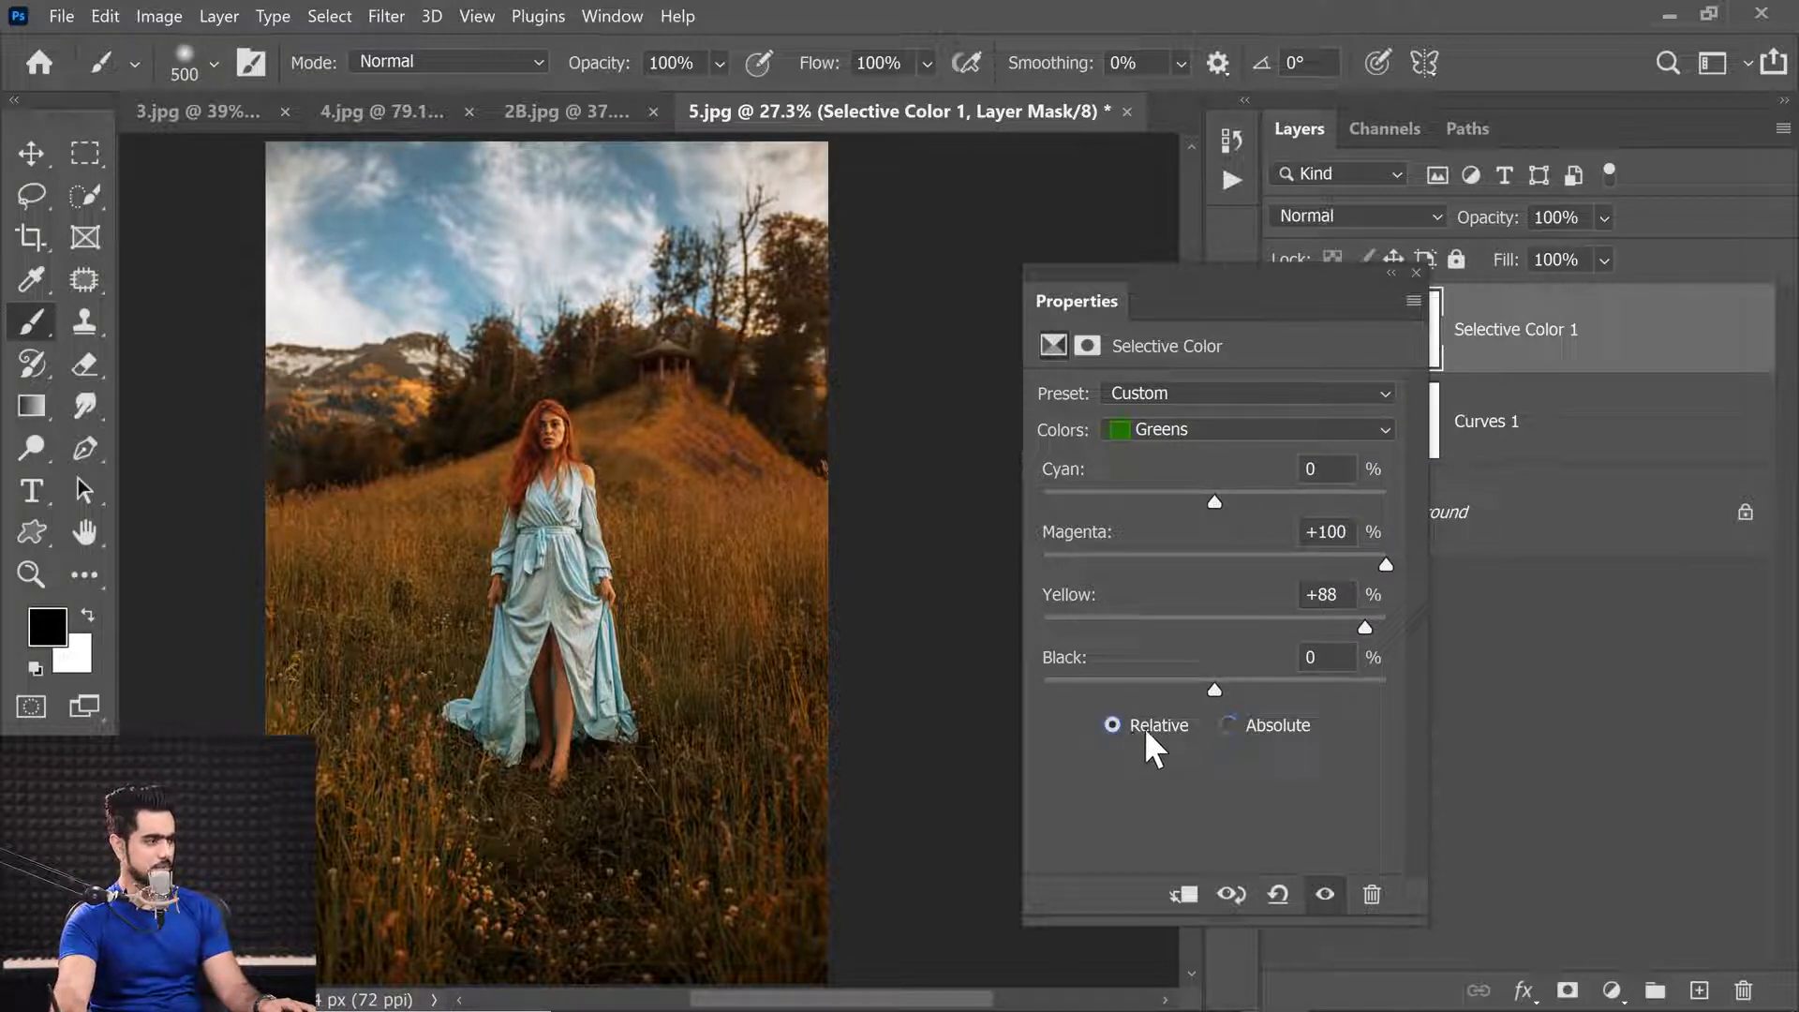
{"action": "left_click", "coordinate": [1265, 726]}
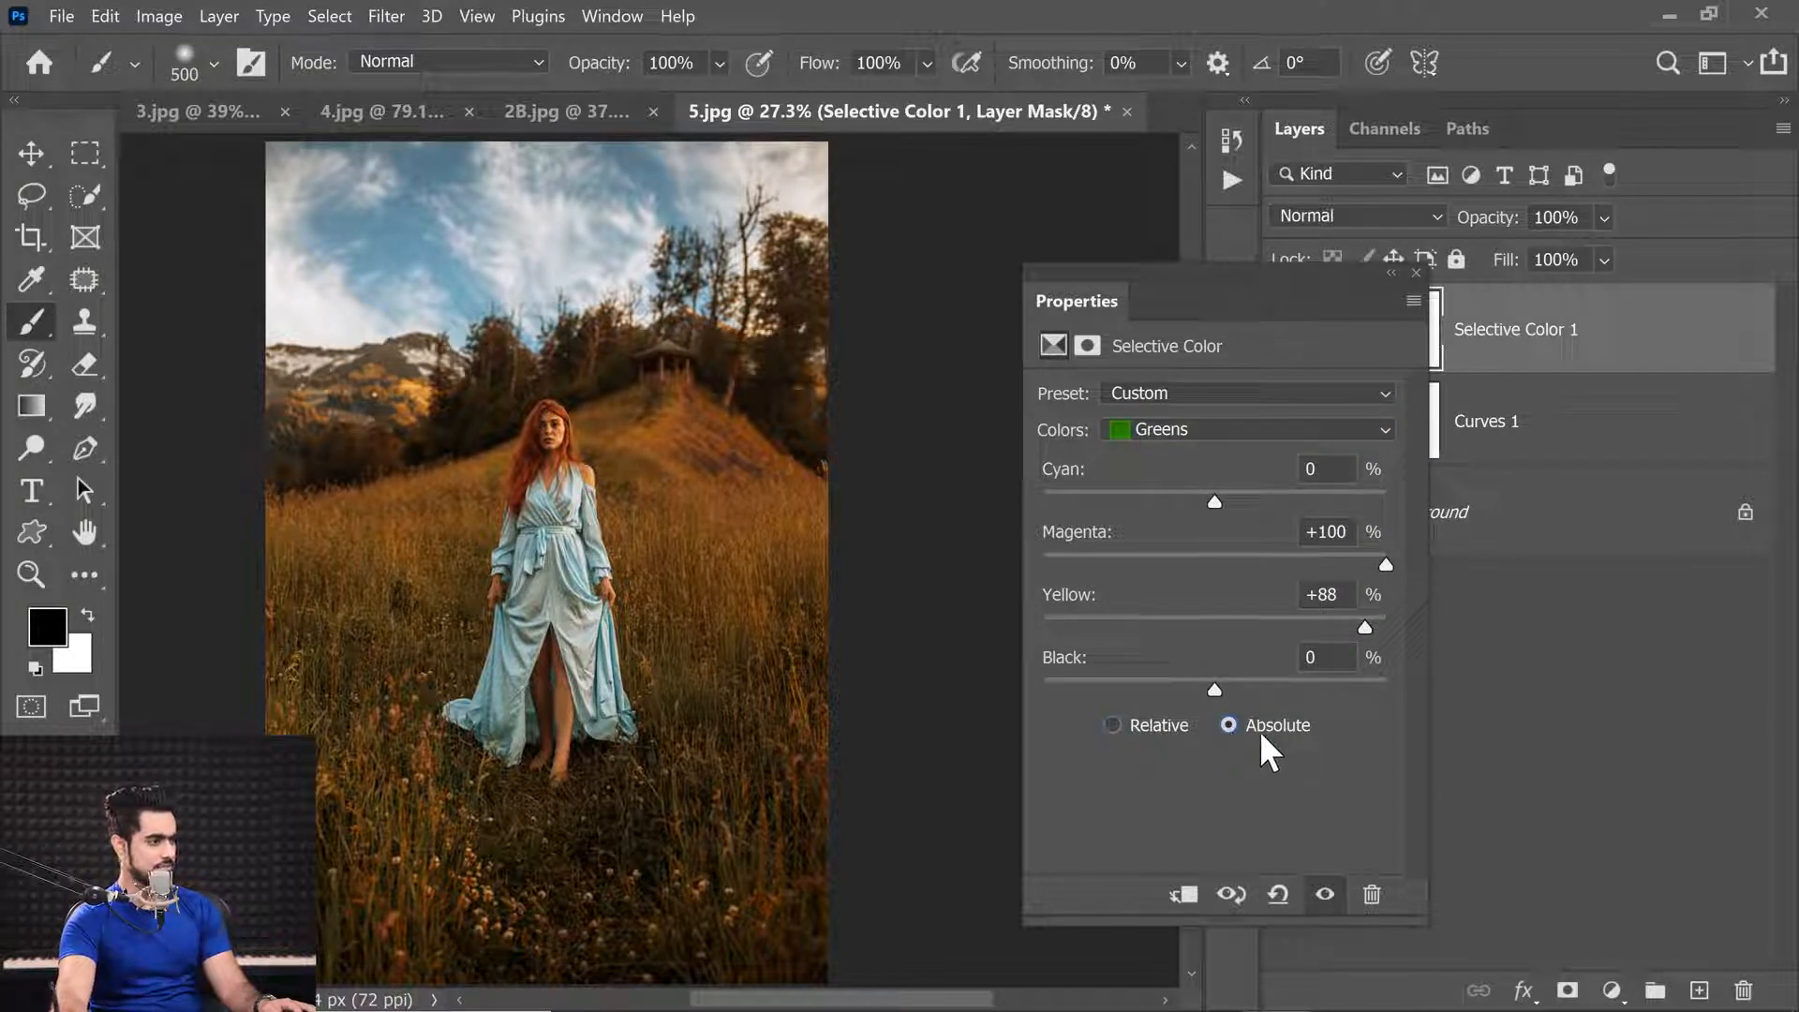
{"action": "mouse_move", "coordinate": [1386, 564]}
{"action": "left_mouse_down"}
{"action": "mouse_move", "coordinate": [1218, 562]}
{"action": "mouse_move", "coordinate": [1415, 560]}
{"action": "left_mouse_up"}
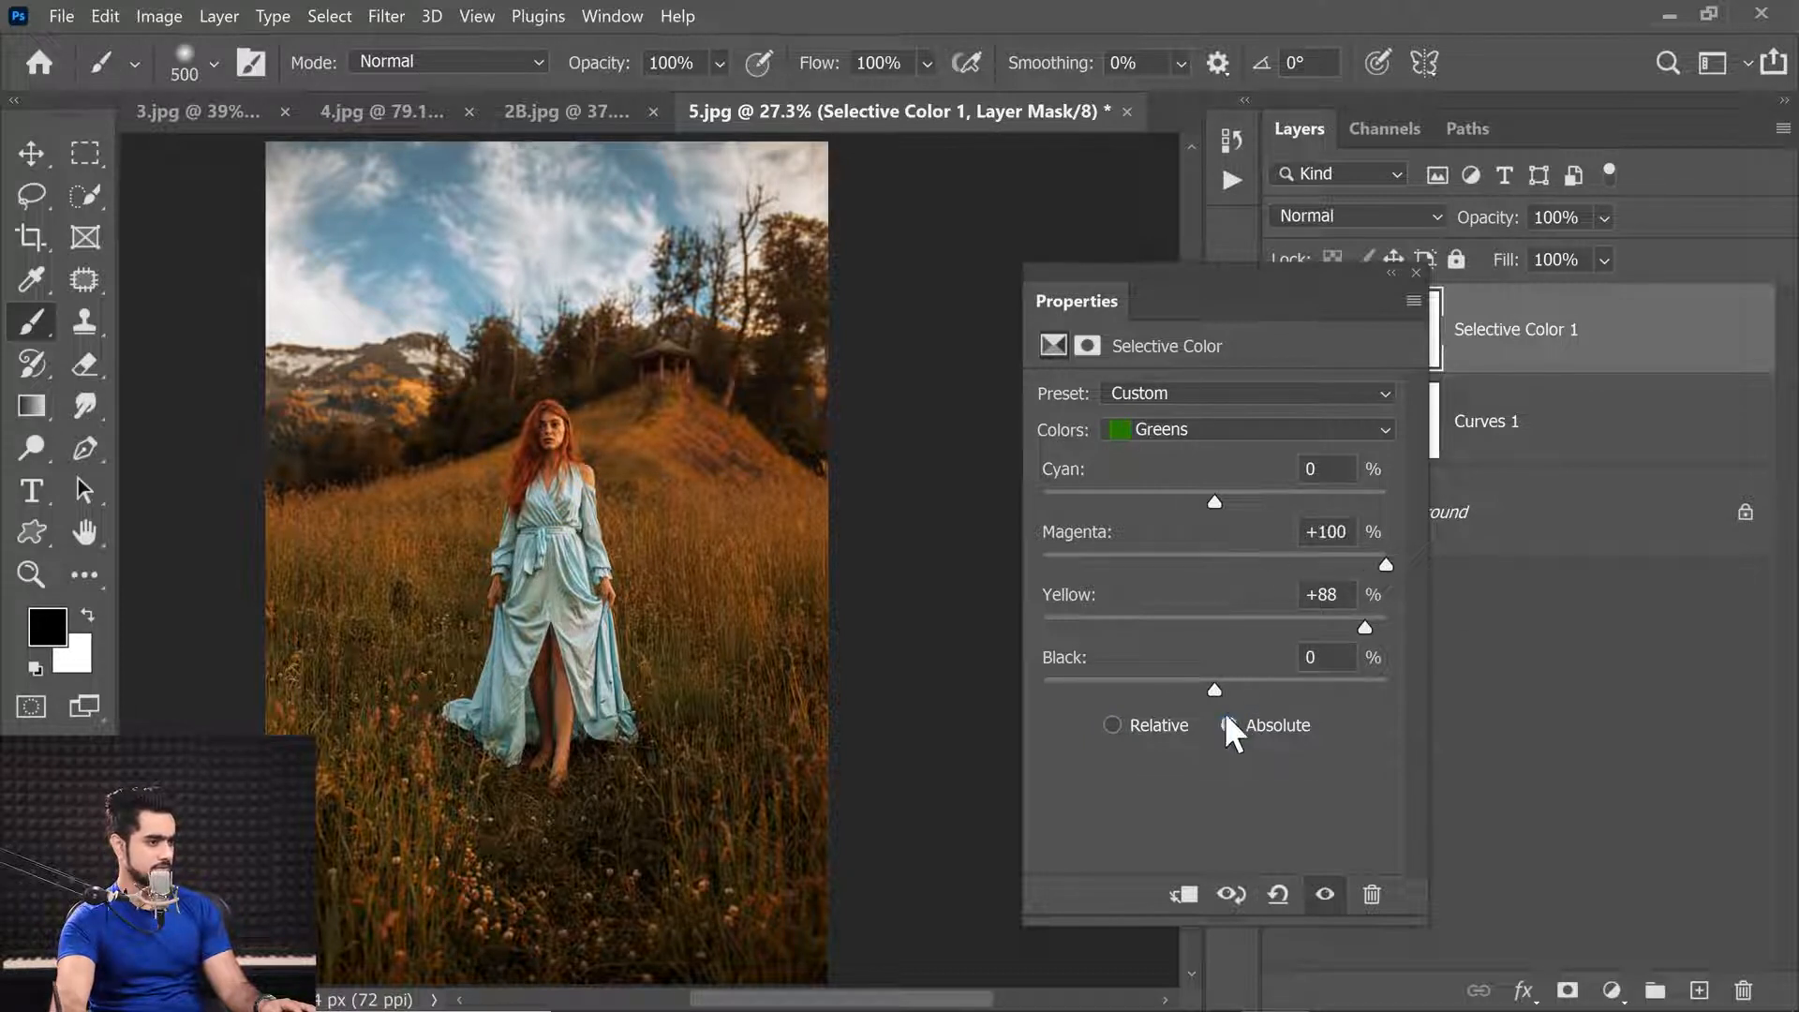
{"action": "left_click", "coordinate": [1141, 728]}
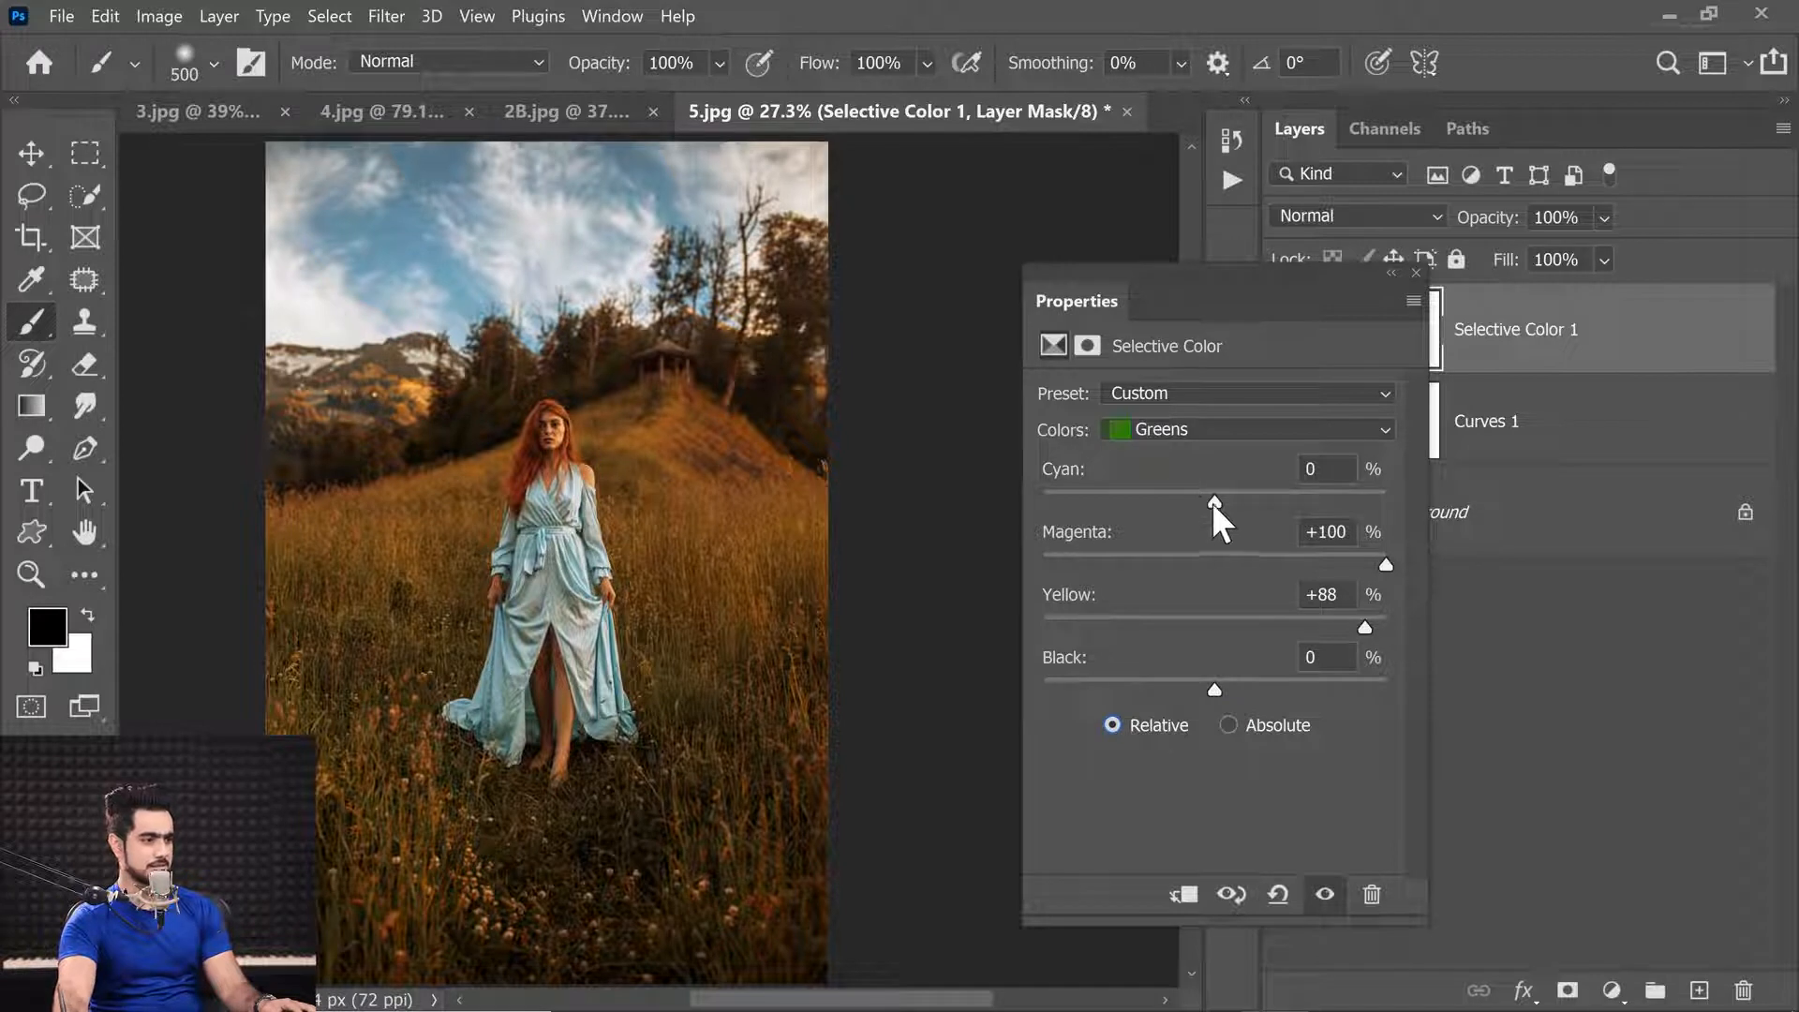
Step: Set Cyan to -80 for the Greens and Black to +7 for the Yellows, keeping the Relative method
{"action": "left_click_drag", "start_coordinate": [1214, 503], "coordinate": [1076, 508]}
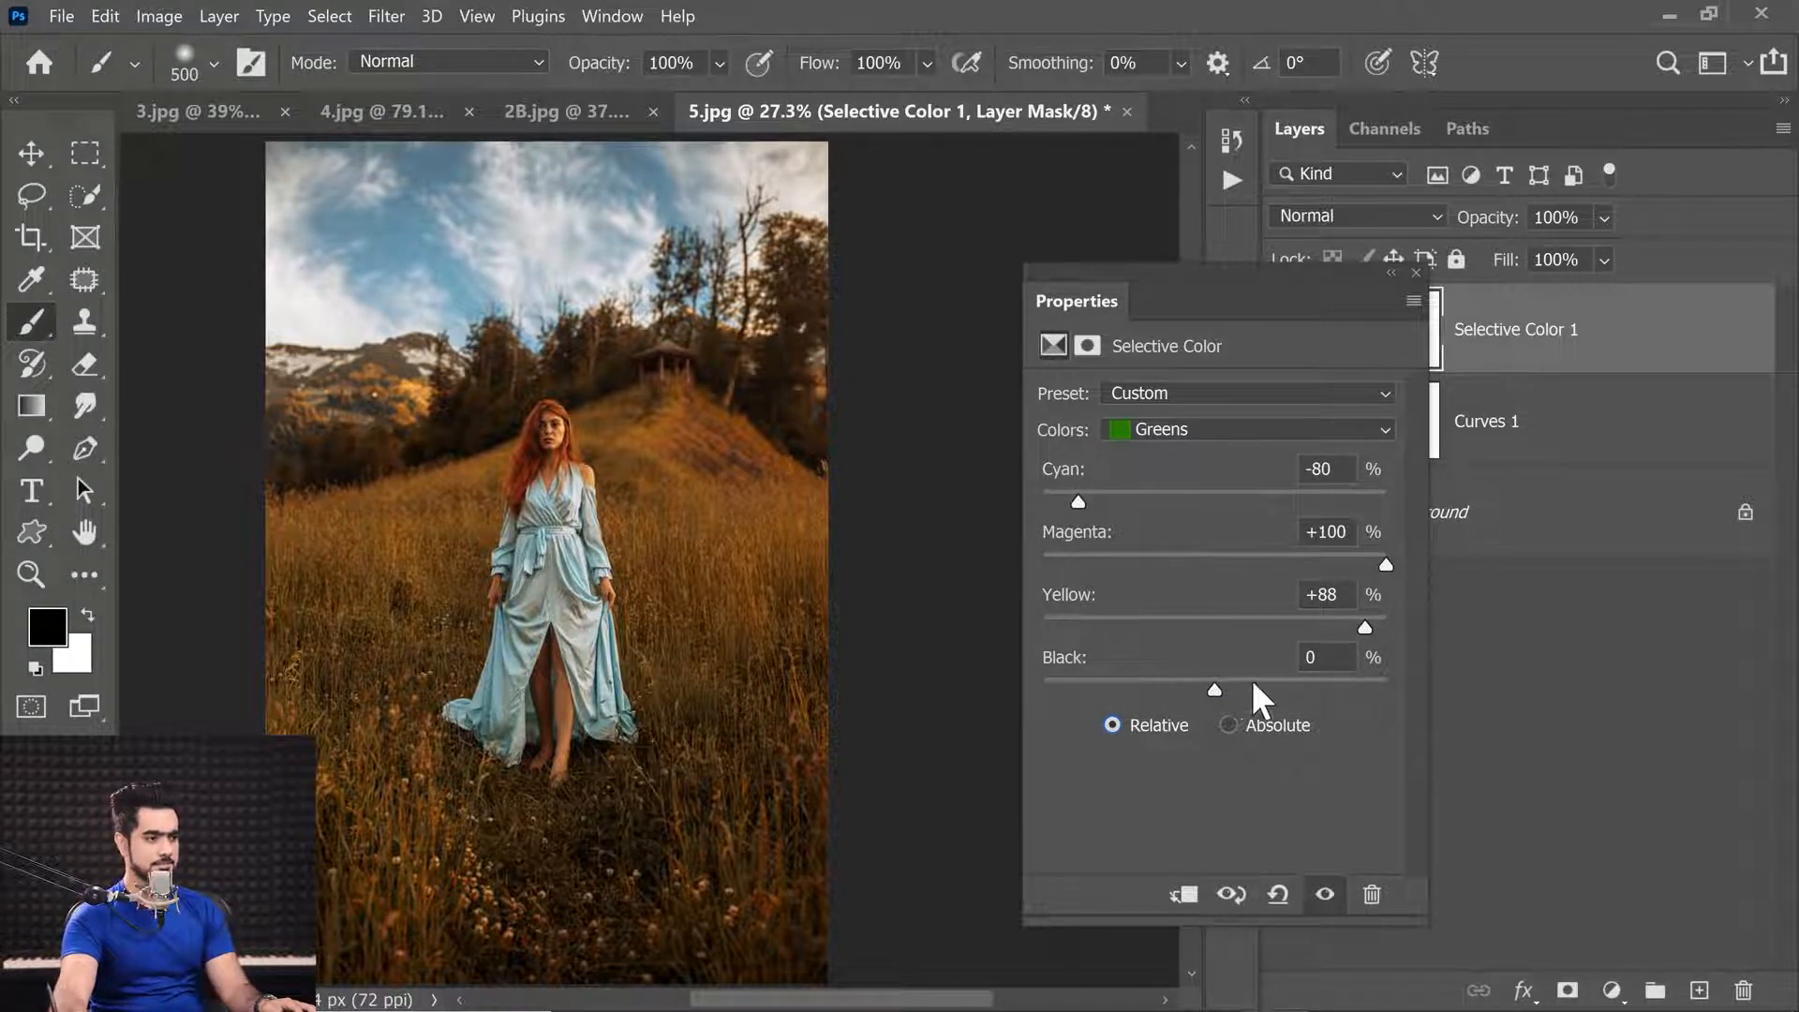
{"action": "mouse_move", "coordinate": [1212, 691]}
{"action": "left_mouse_down"}
{"action": "mouse_move", "coordinate": [1309, 694]}
{"action": "mouse_move", "coordinate": [1041, 703]}
{"action": "mouse_move", "coordinate": [1266, 697]}
{"action": "mouse_move", "coordinate": [1176, 698]}
{"action": "mouse_move", "coordinate": [1226, 699]}
{"action": "left_mouse_up"}
{"action": "left_click", "coordinate": [1182, 439]}
{"action": "left_click", "coordinate": [1182, 478]}
{"action": "left_click", "coordinate": [1227, 723]}
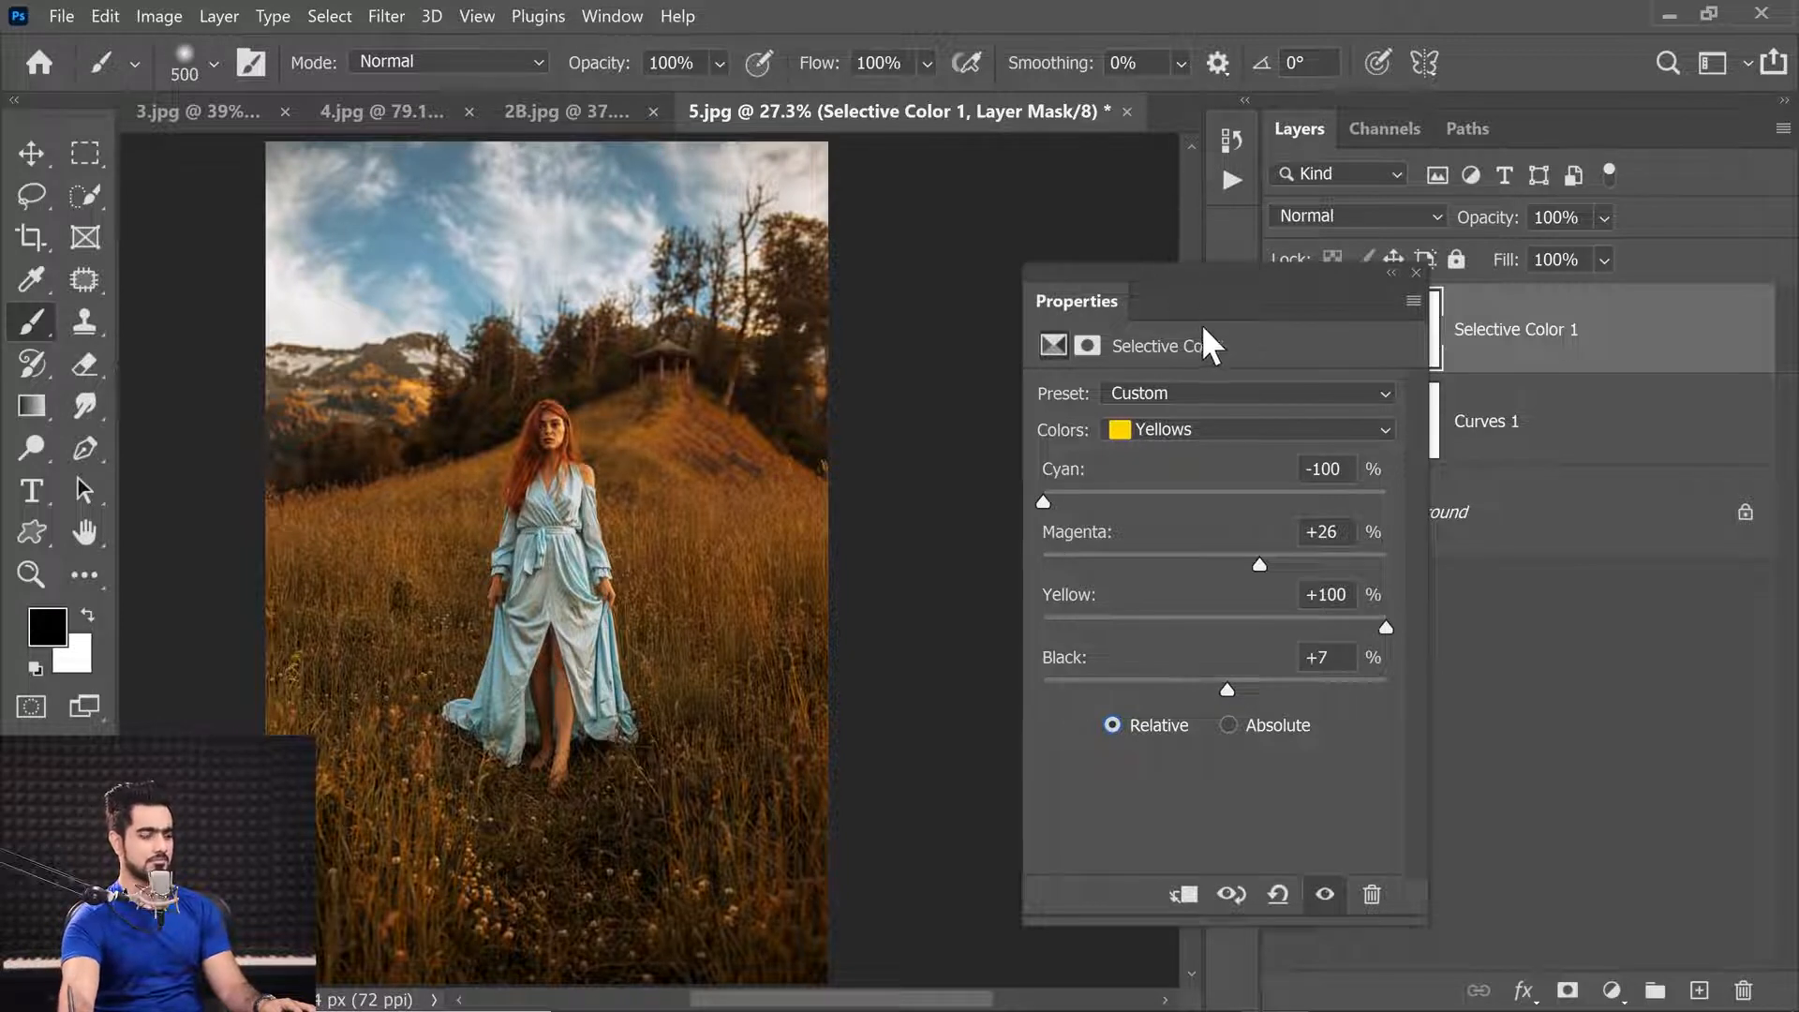
Step: Compare 5.jpg with and without the Selective Color 1 layer and duplicate that layer
{"action": "left_click", "coordinate": [1415, 273]}
{"action": "left_click", "coordinate": [1283, 329]}
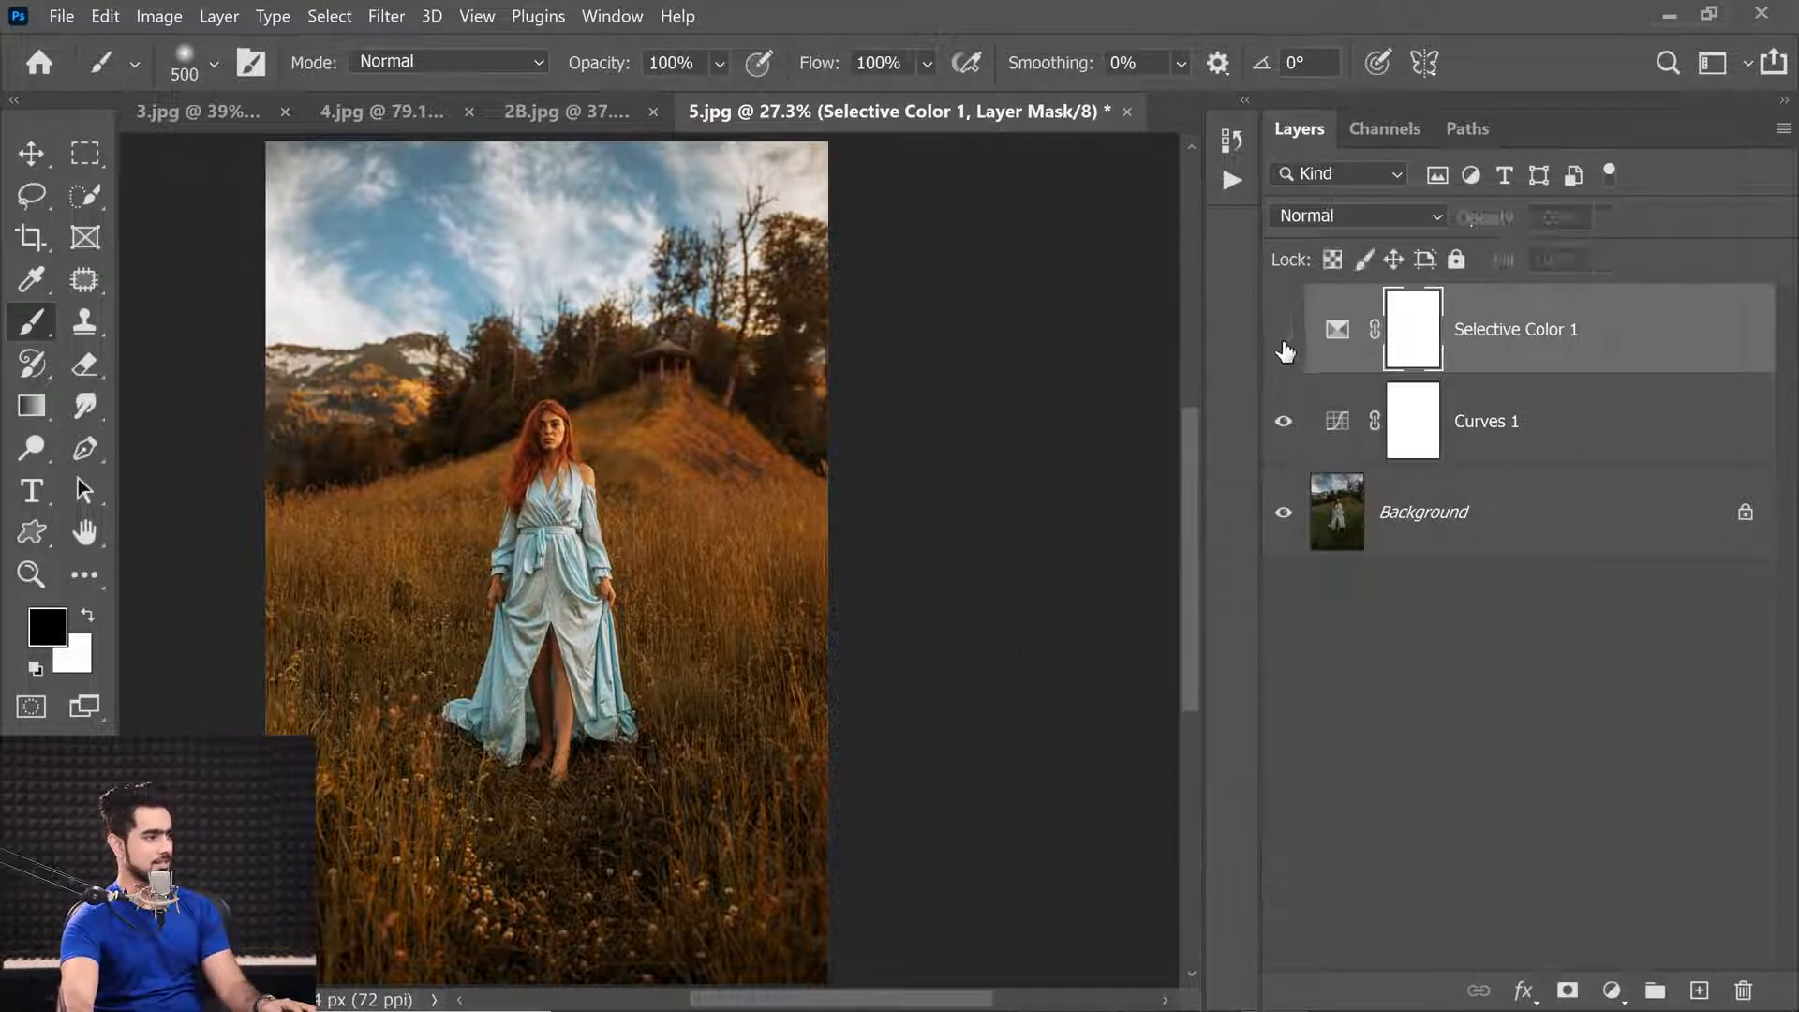
{"action": "left_click", "coordinate": [1283, 329]}
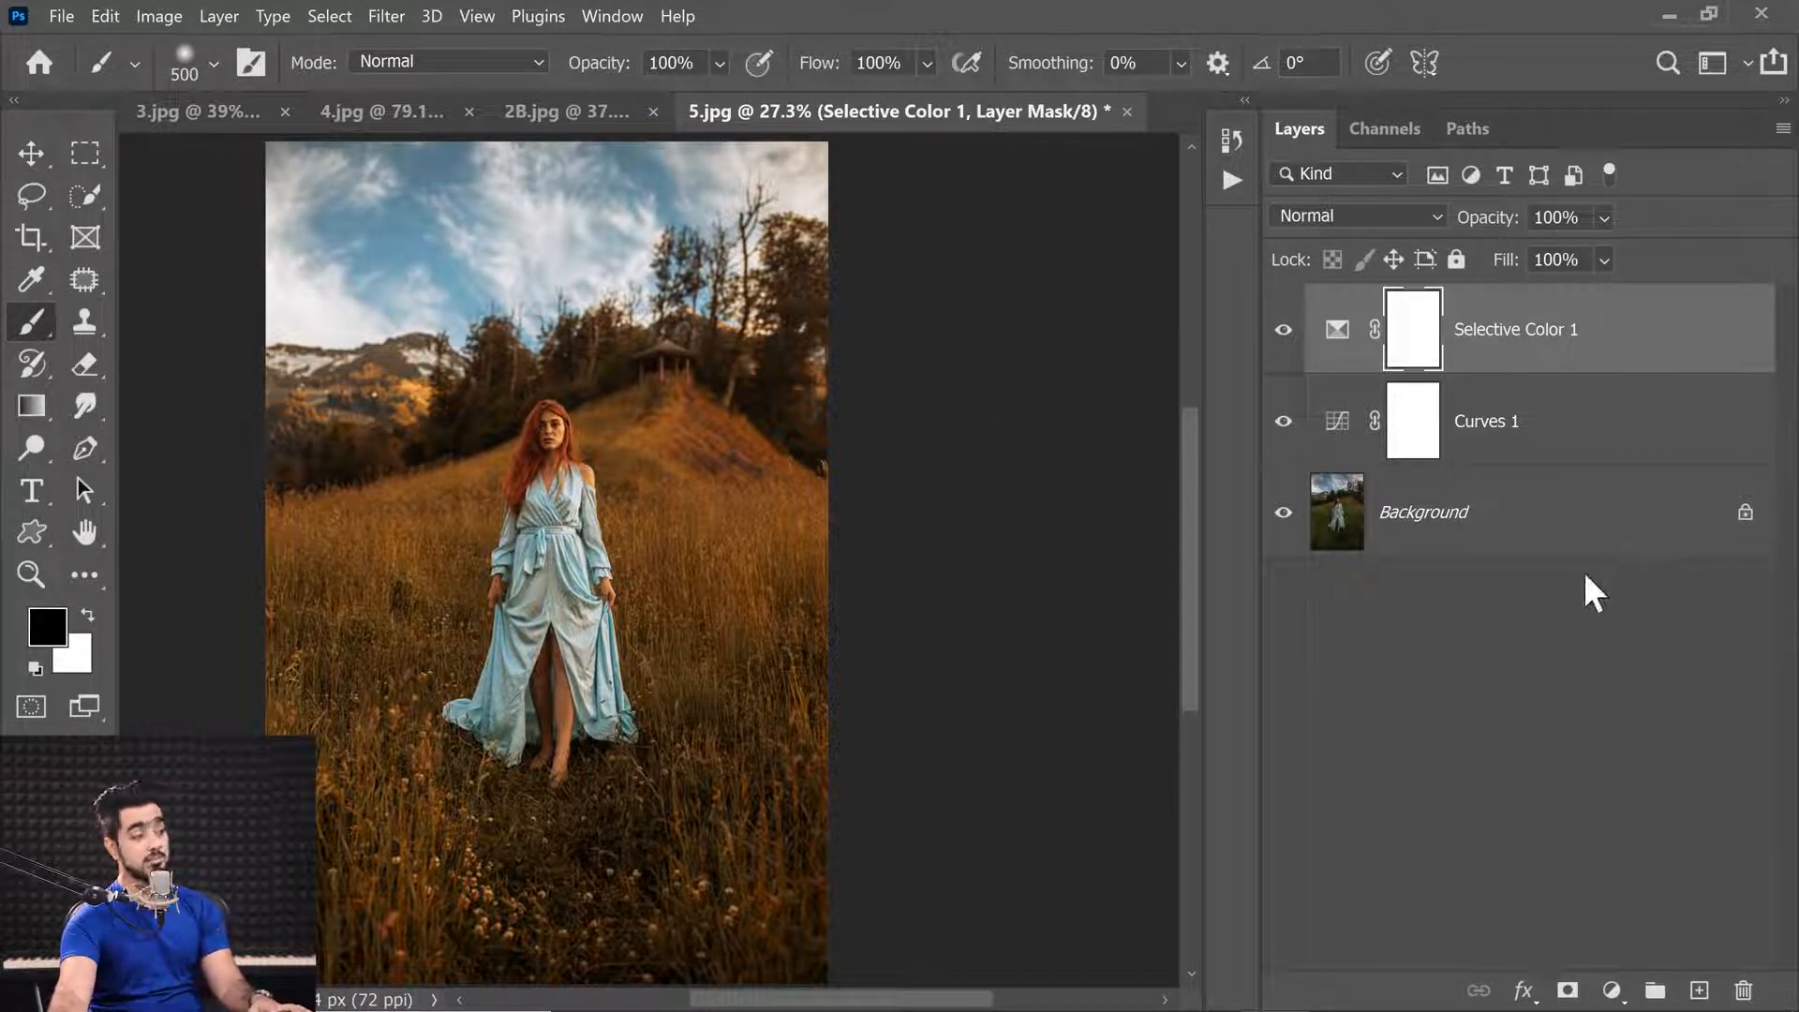
{"action": "key", "text": "ctrl+j"}
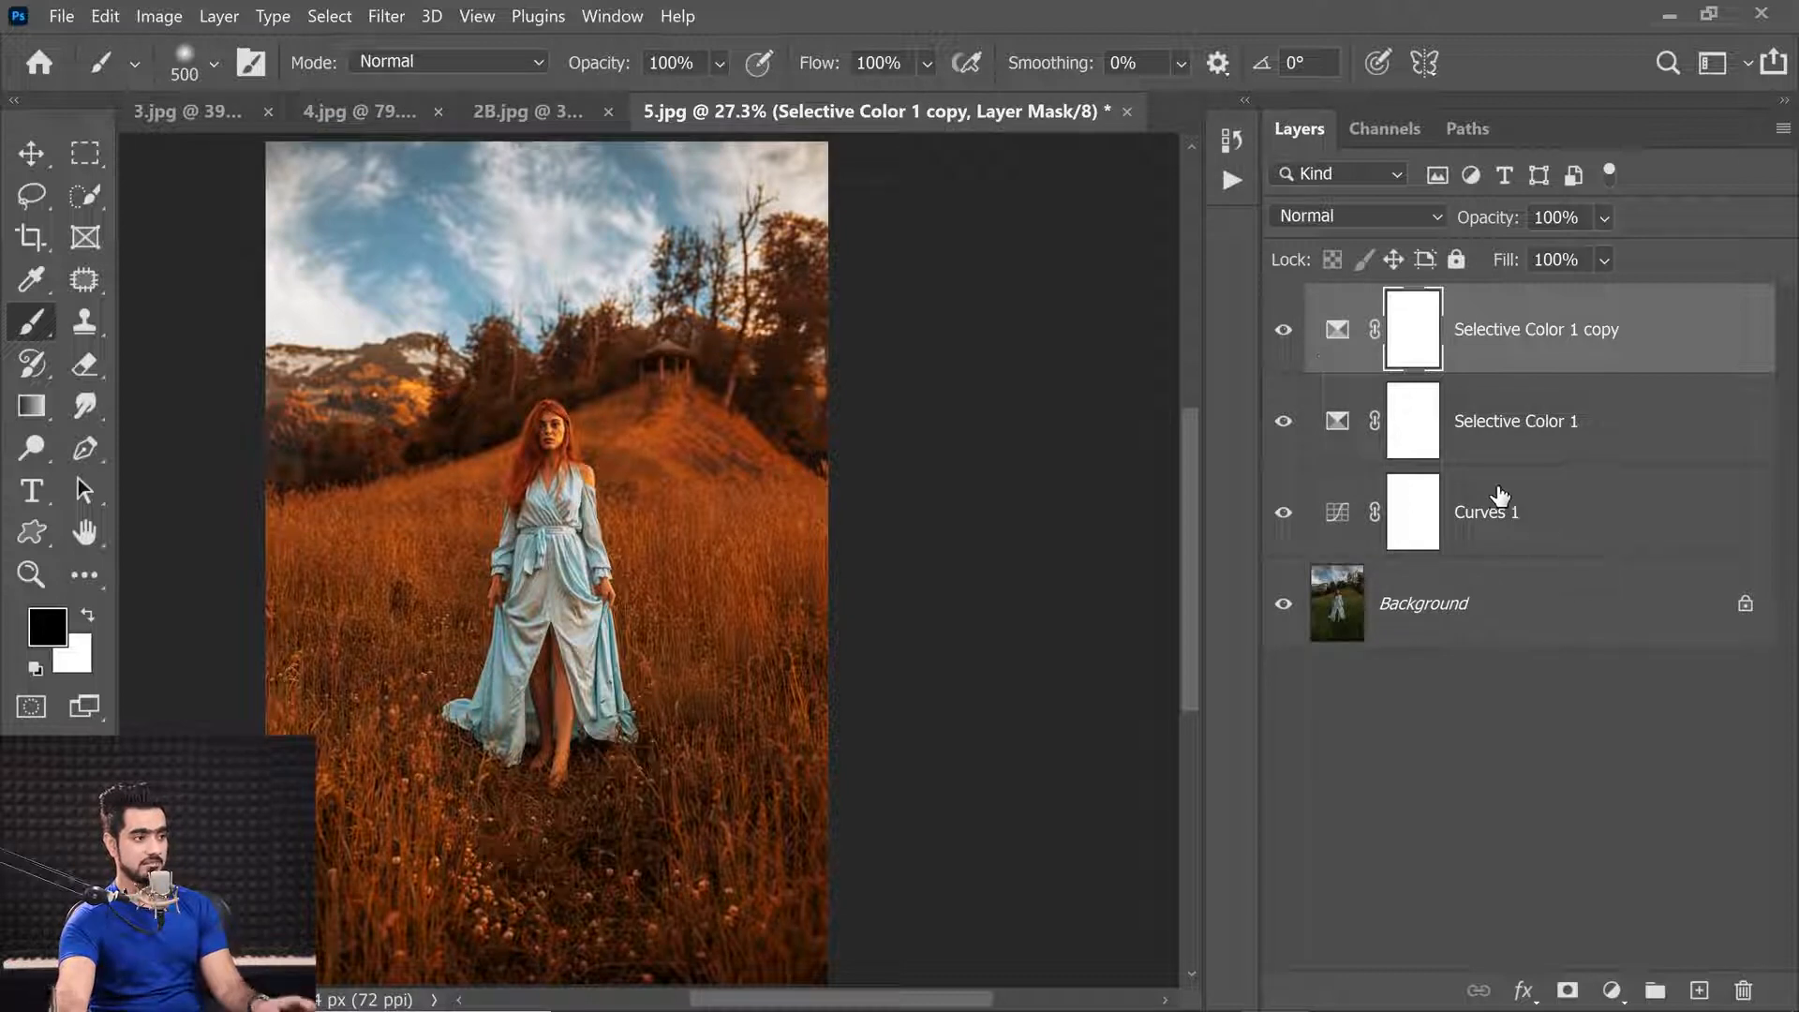
Step: In the Selective Color 1 copy layer, set the Yellows to Cyan -13 and Magenta +11
{"action": "double_click", "coordinate": [1337, 339]}
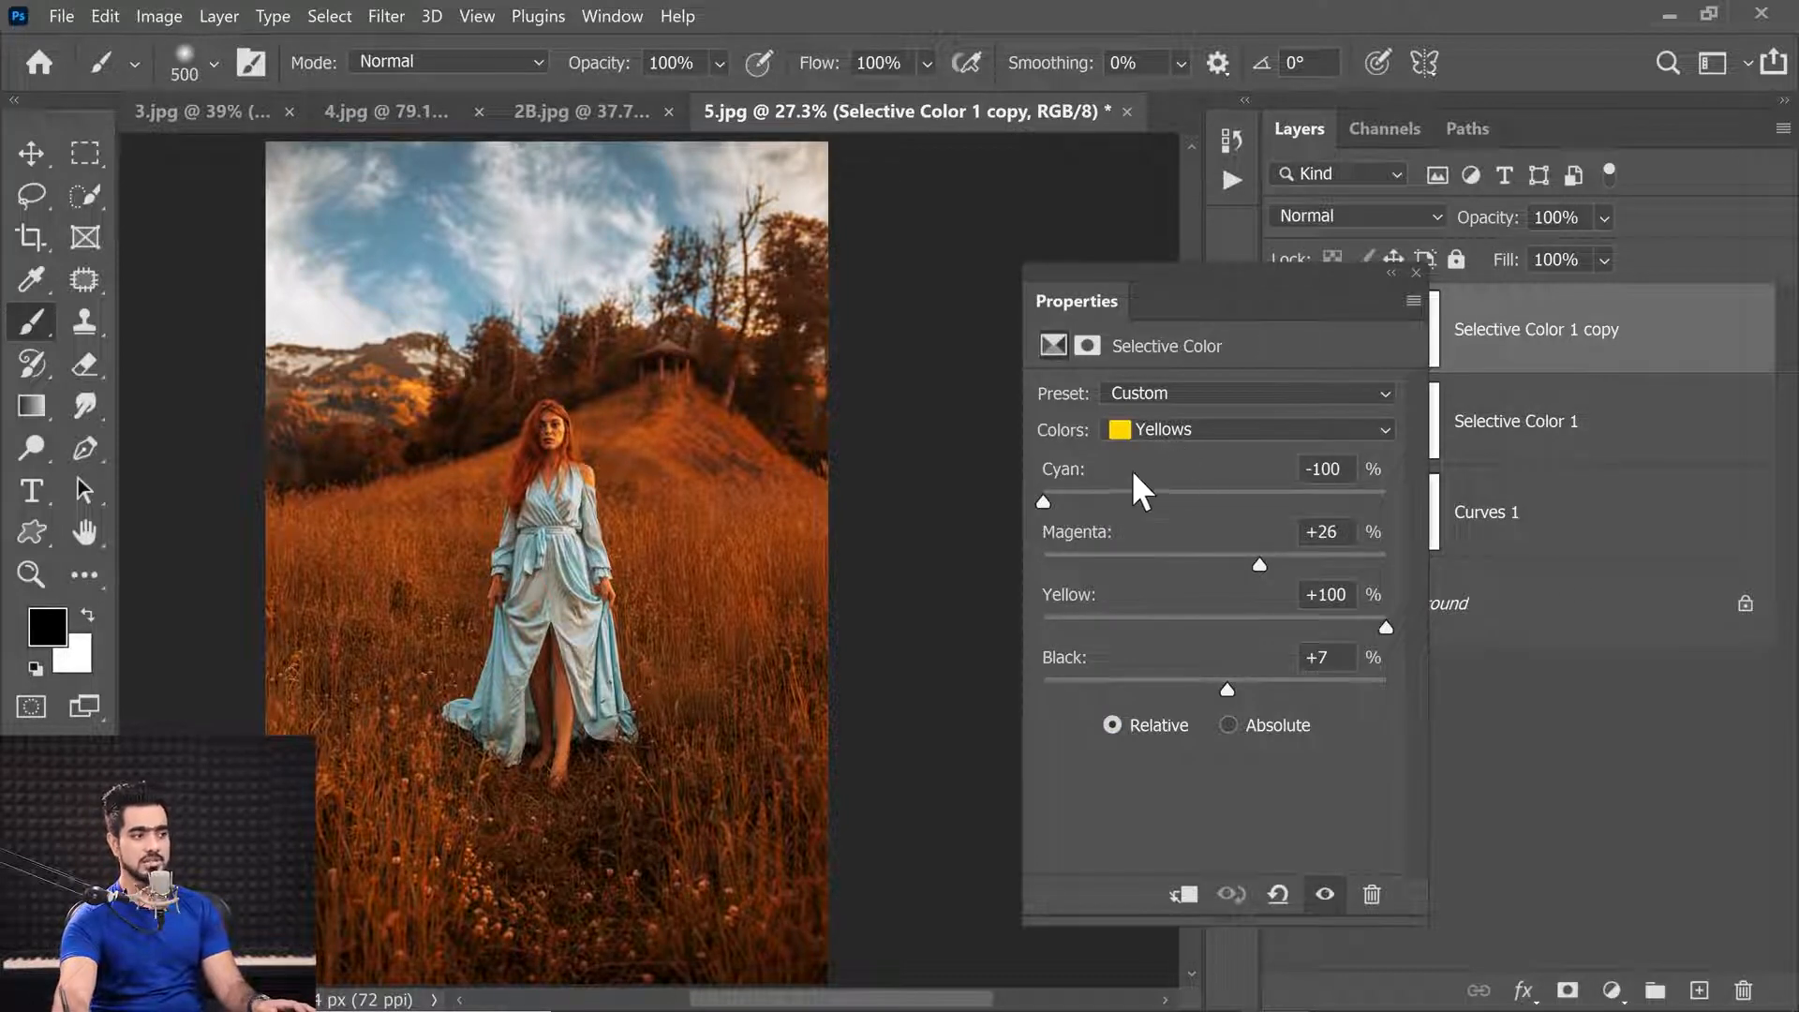
{"action": "left_click_drag", "start_coordinate": [1053, 499], "coordinate": [1192, 499]}
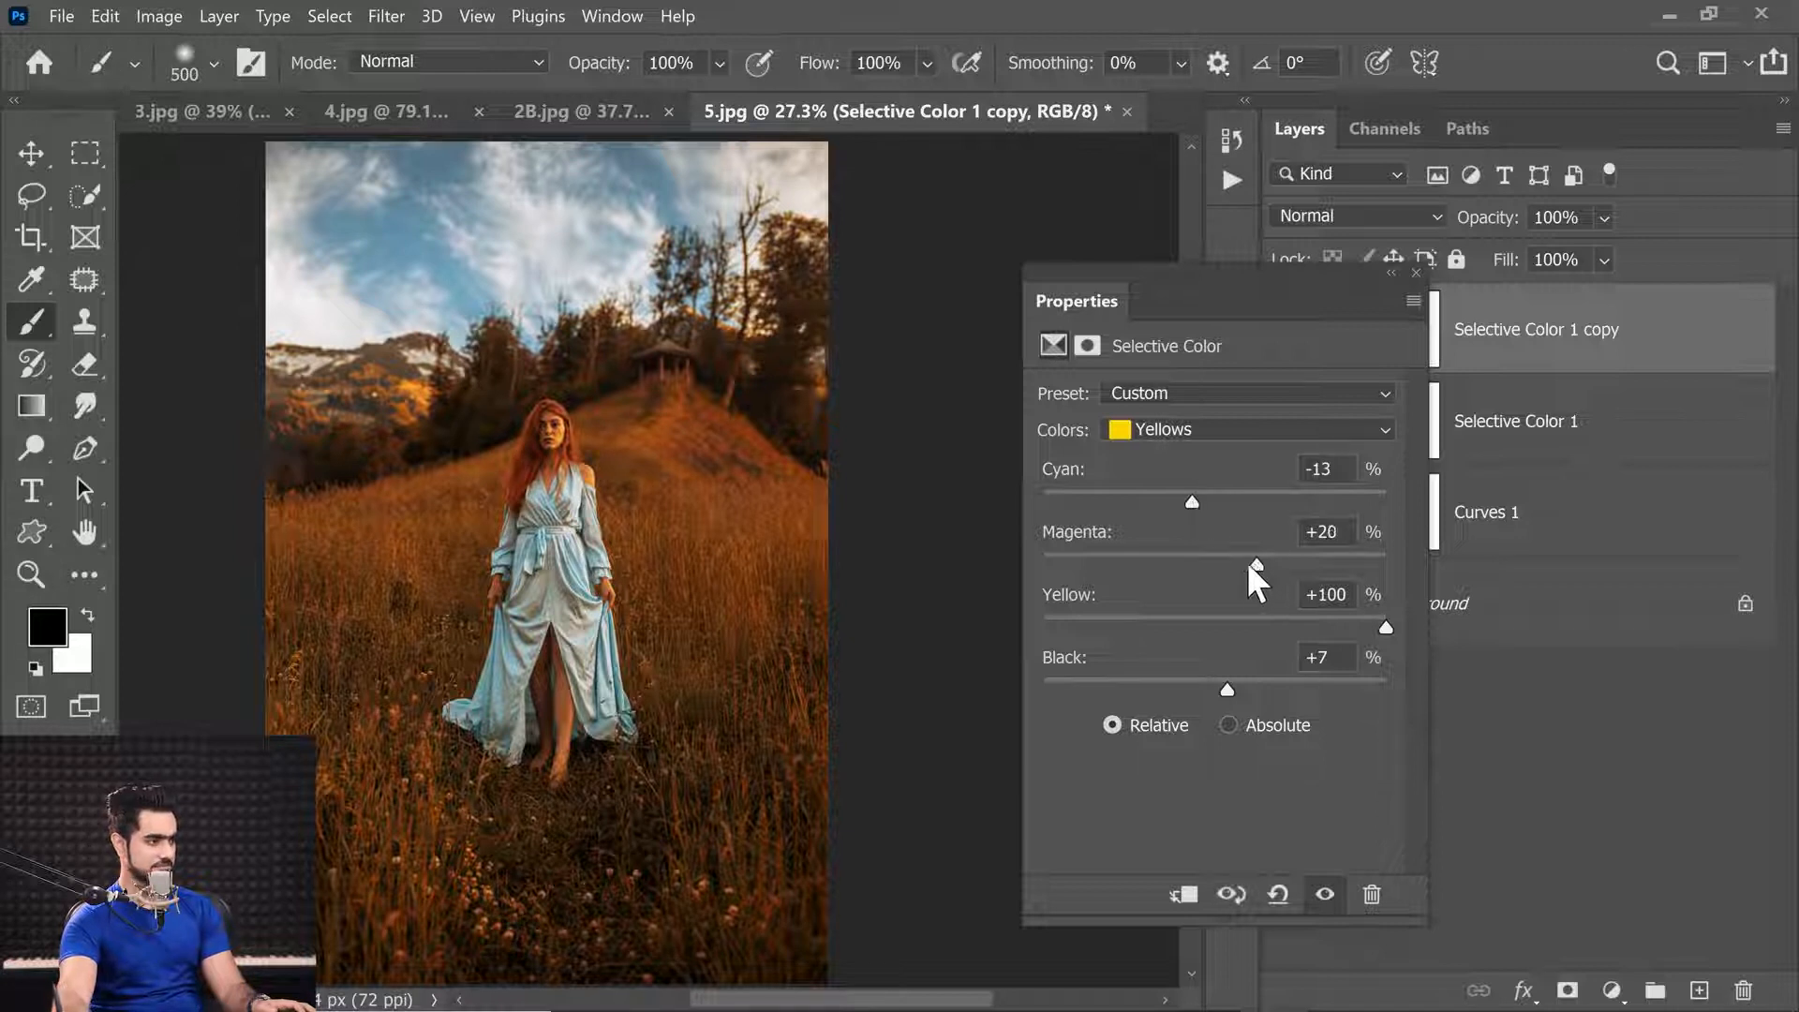
{"action": "mouse_move", "coordinate": [1248, 563]}
{"action": "left_mouse_down"}
{"action": "mouse_move", "coordinate": [1216, 560]}
{"action": "mouse_move", "coordinate": [1234, 563]}
{"action": "left_mouse_up"}
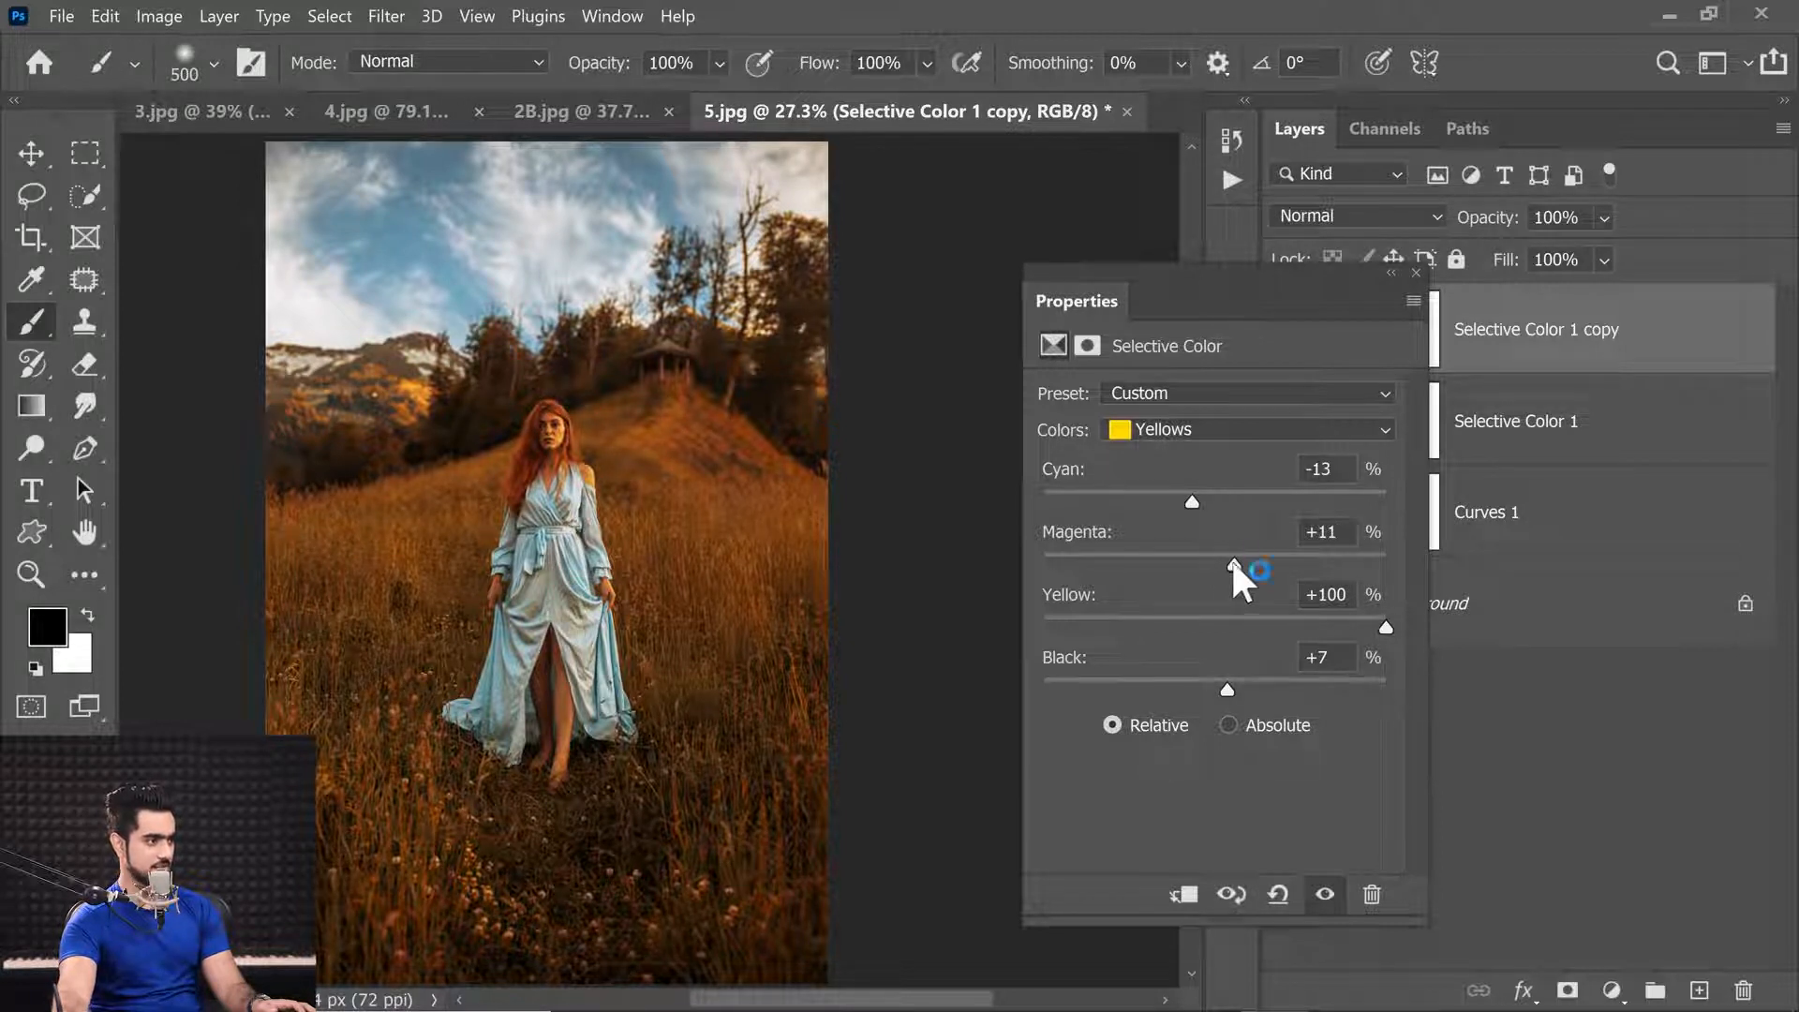
Step: Set the Greens of the Selective Color 1 copy layer to Cyan -72, Magenta +63 and Yellow +74
{"action": "left_click", "coordinate": [1183, 431]}
{"action": "left_click", "coordinate": [1190, 510]}
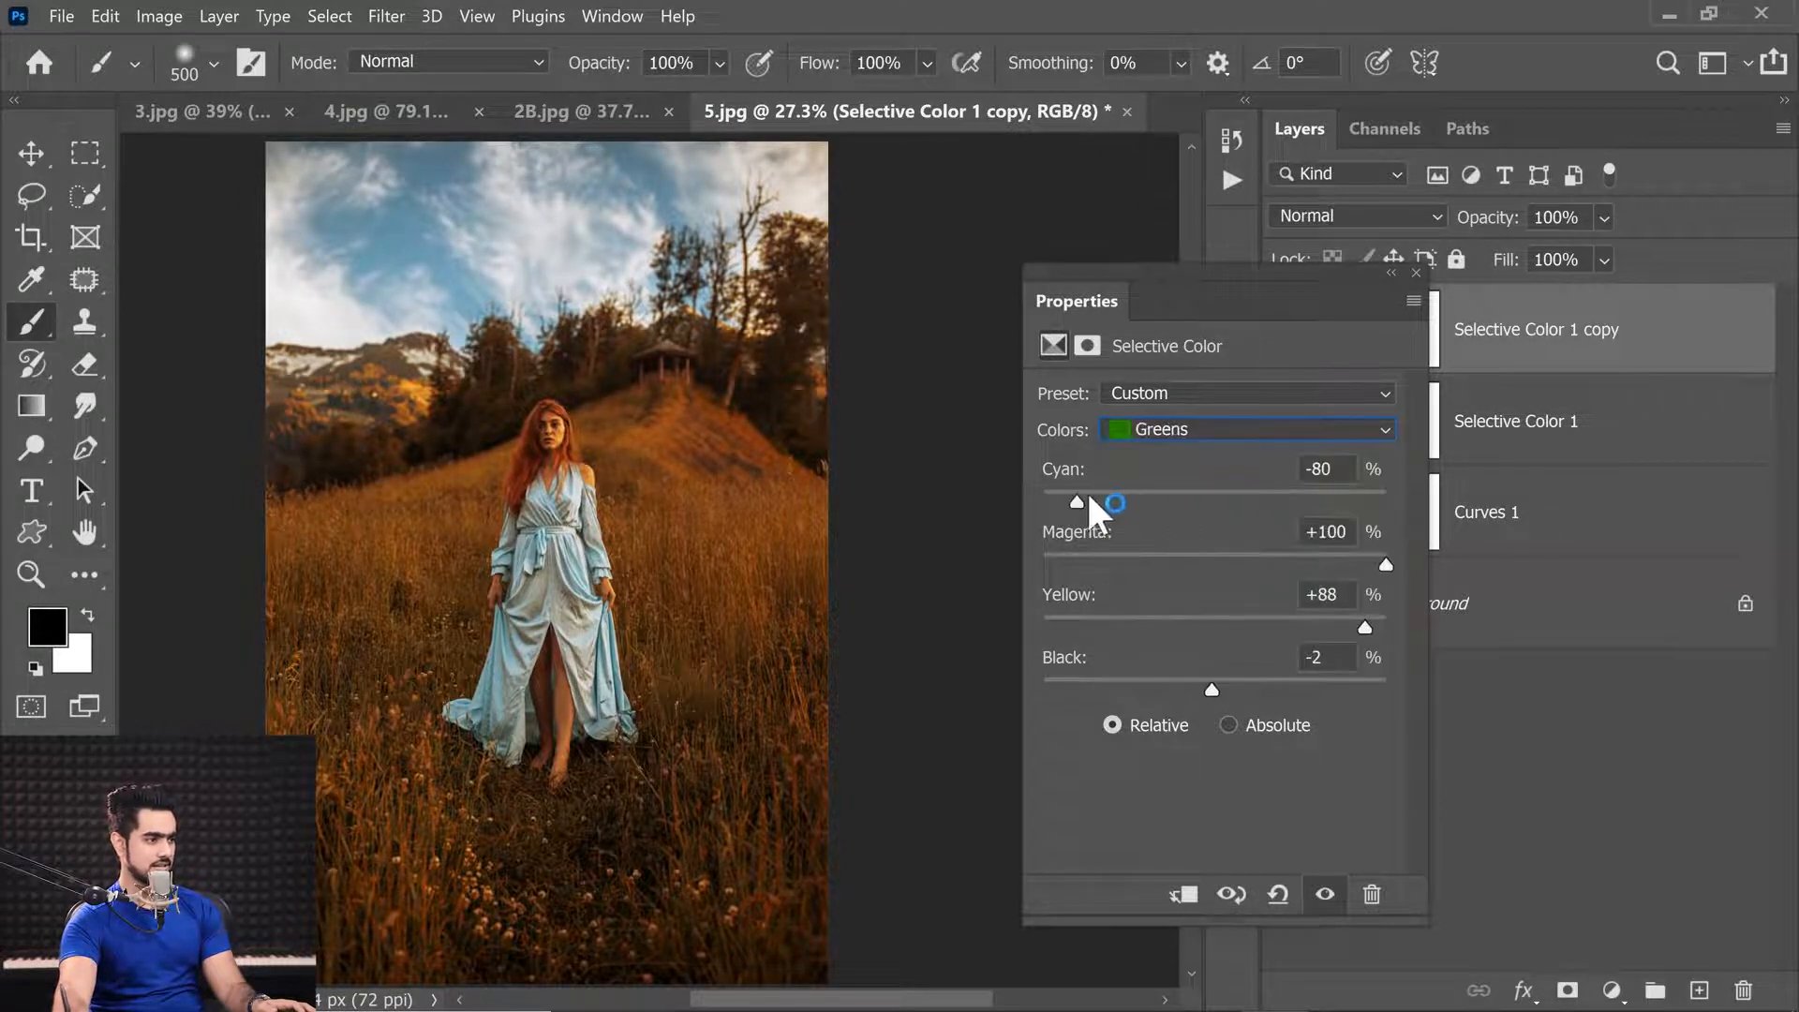
{"action": "mouse_move", "coordinate": [1085, 499]}
{"action": "left_mouse_down"}
{"action": "mouse_move", "coordinate": [1227, 493]}
{"action": "mouse_move", "coordinate": [1091, 498]}
{"action": "left_mouse_up"}
{"action": "left_click_drag", "start_coordinate": [1384, 563], "coordinate": [1325, 554]}
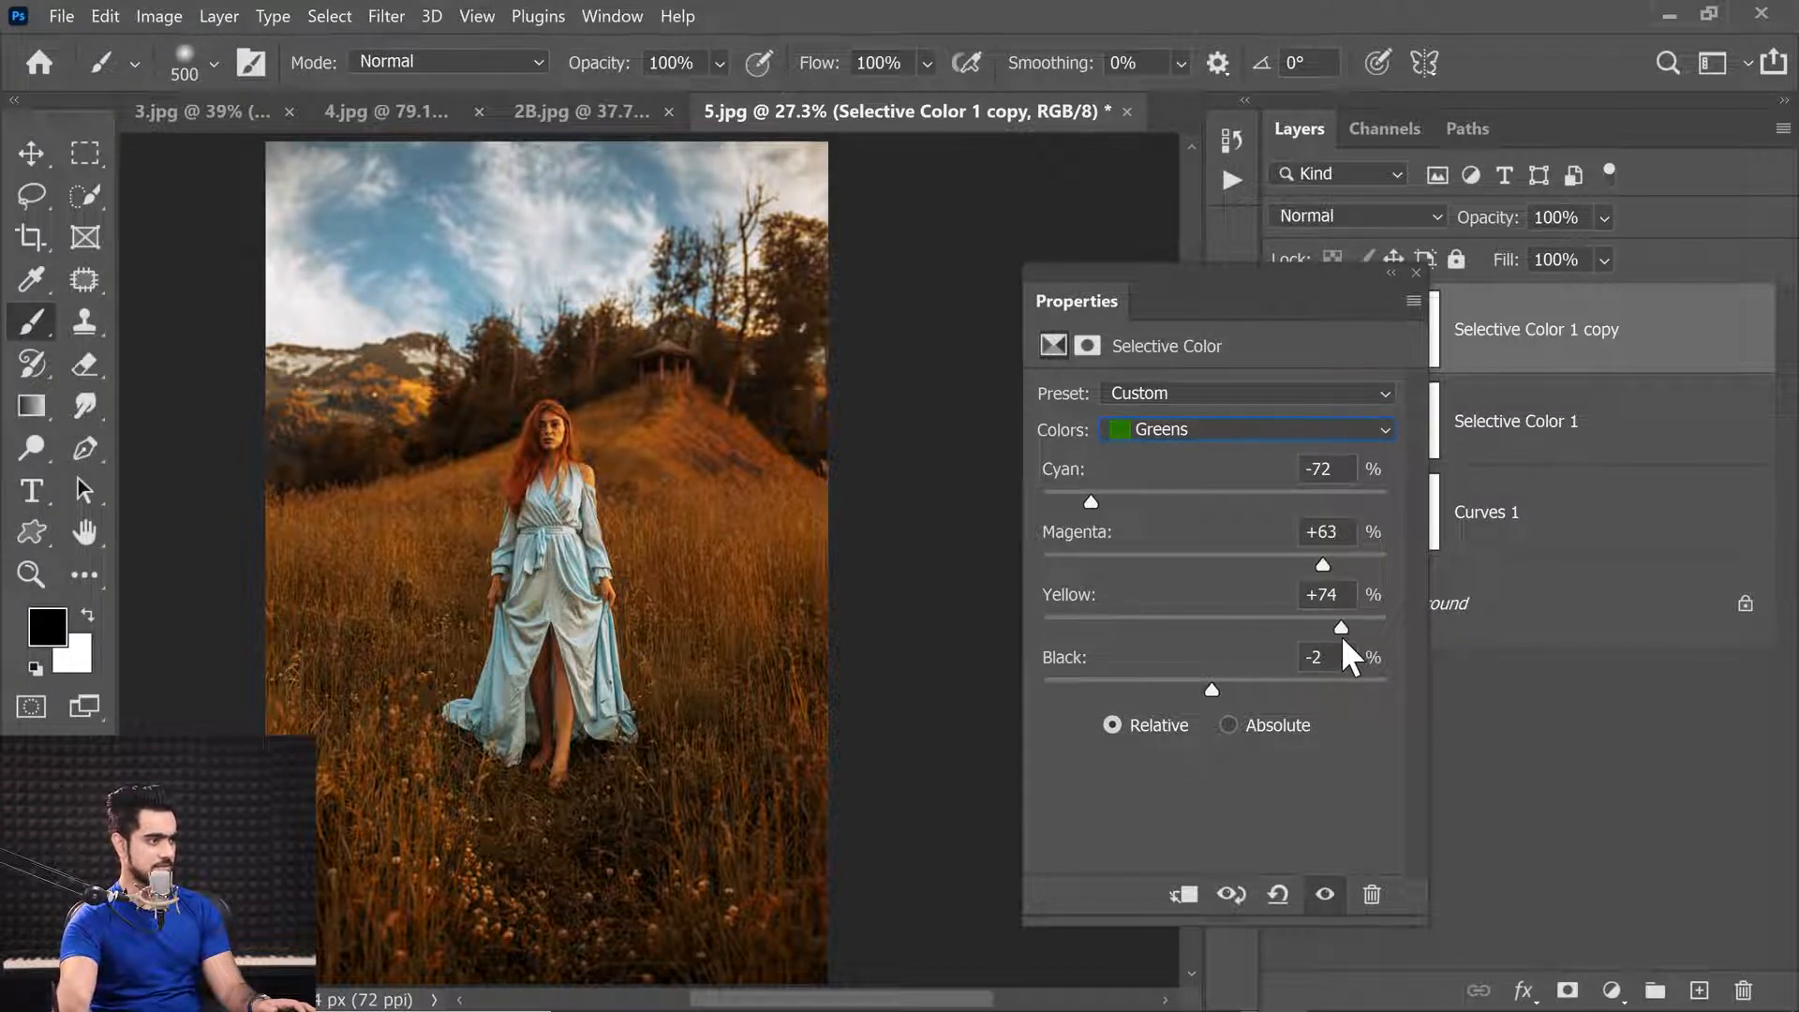
{"action": "left_click", "coordinate": [1417, 273]}
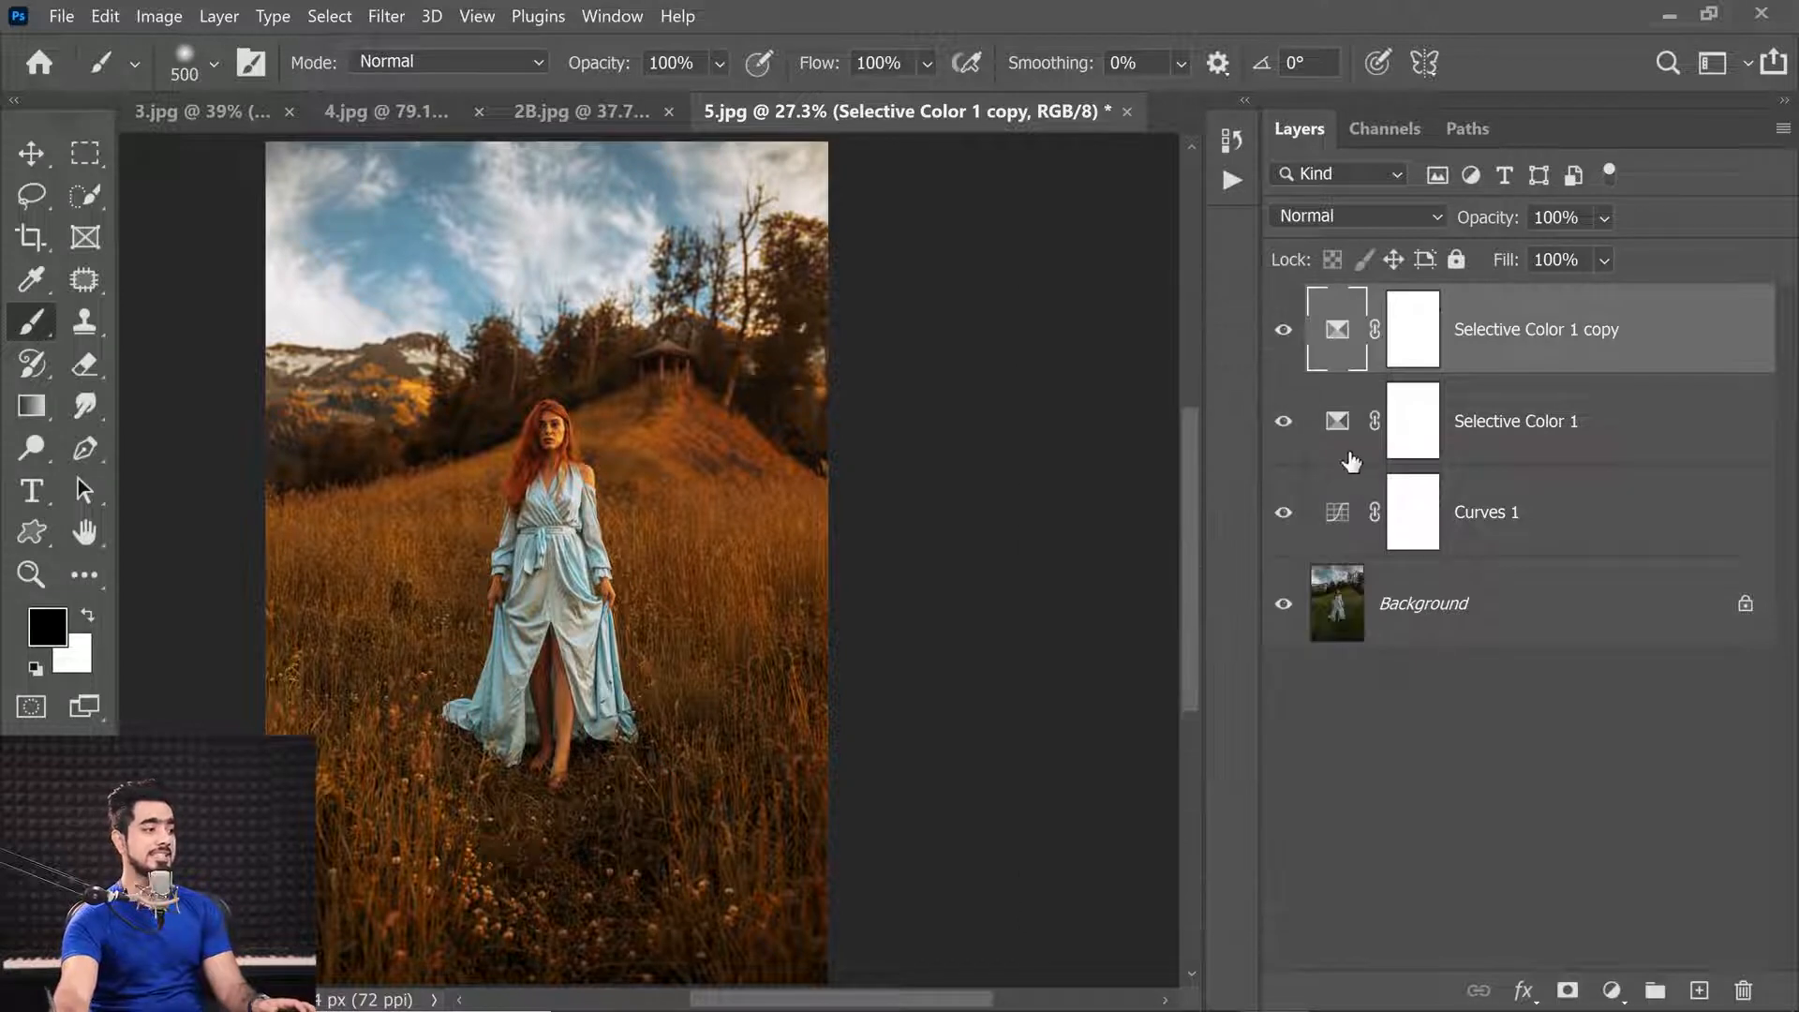
Step: Group the Selective Color 1 and Selective Color 1 copy layers and add a white layer mask to the group
{"action": "left_click", "coordinate": [610, 412], "text": "ctrl"}
{"action": "left_click_drag", "start_coordinate": [611, 412], "coordinate": [567, 393]}
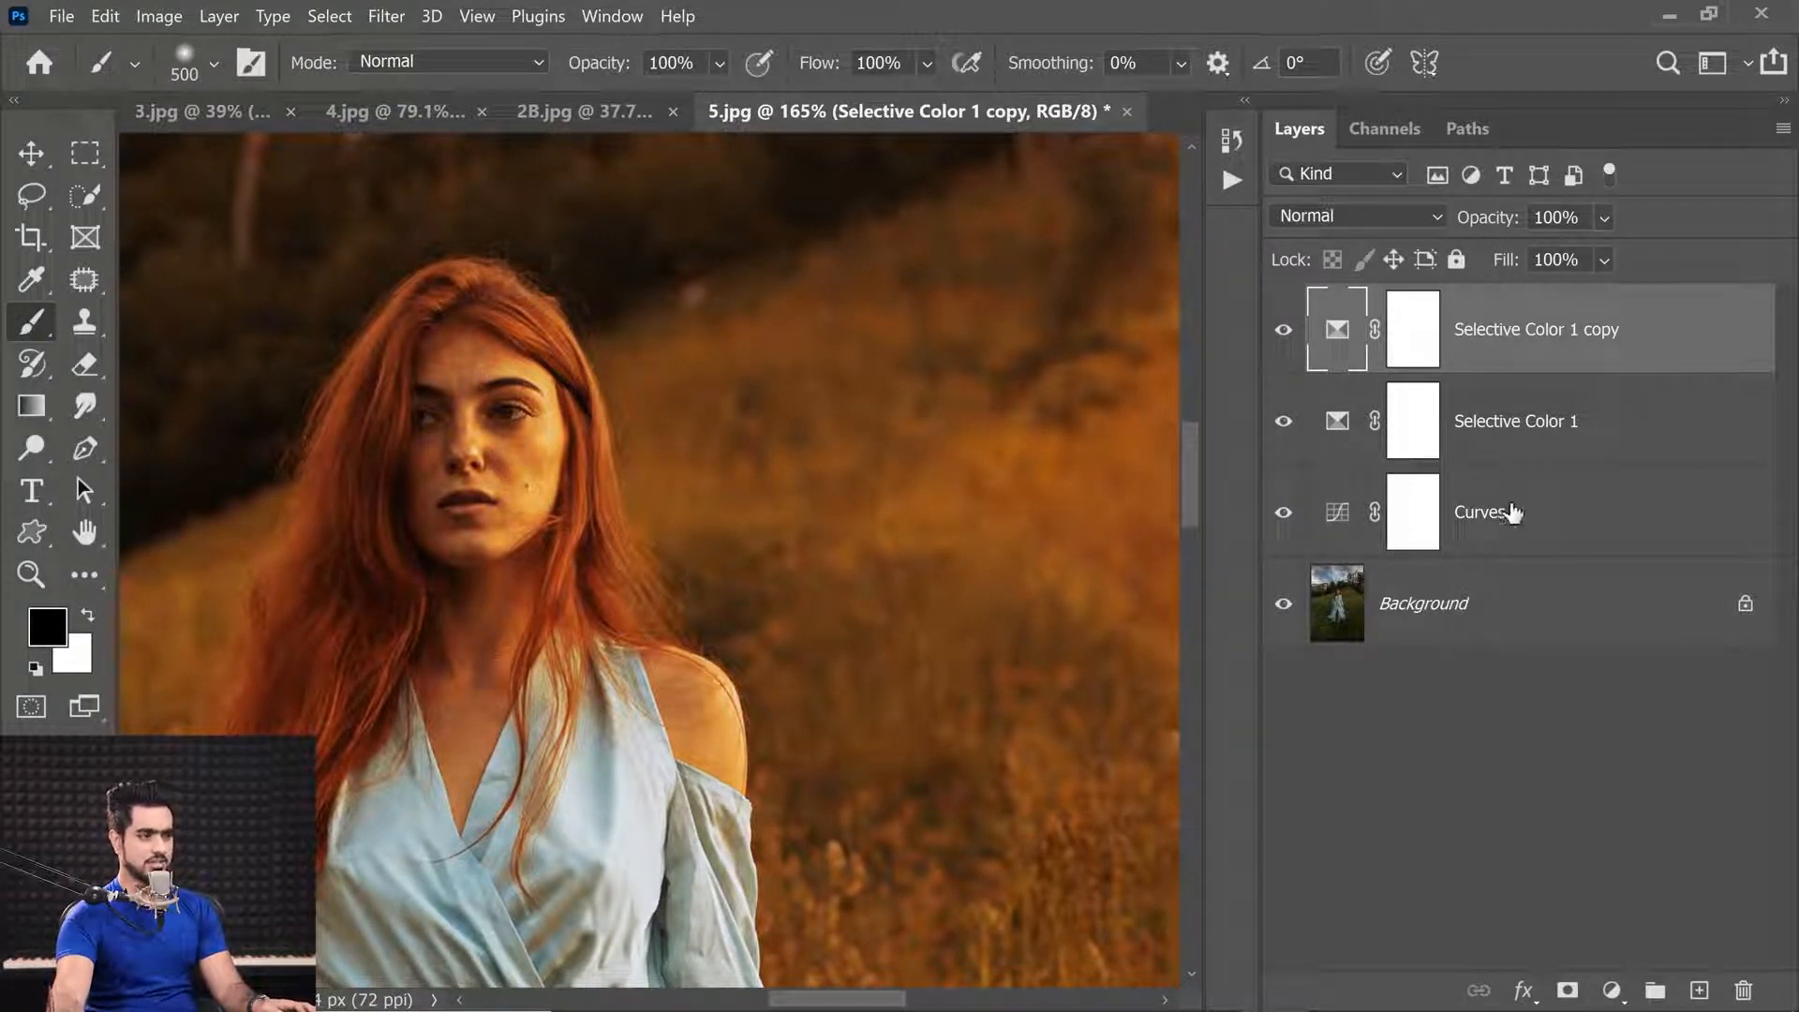
{"action": "left_click", "coordinate": [1559, 434], "text": "shift"}
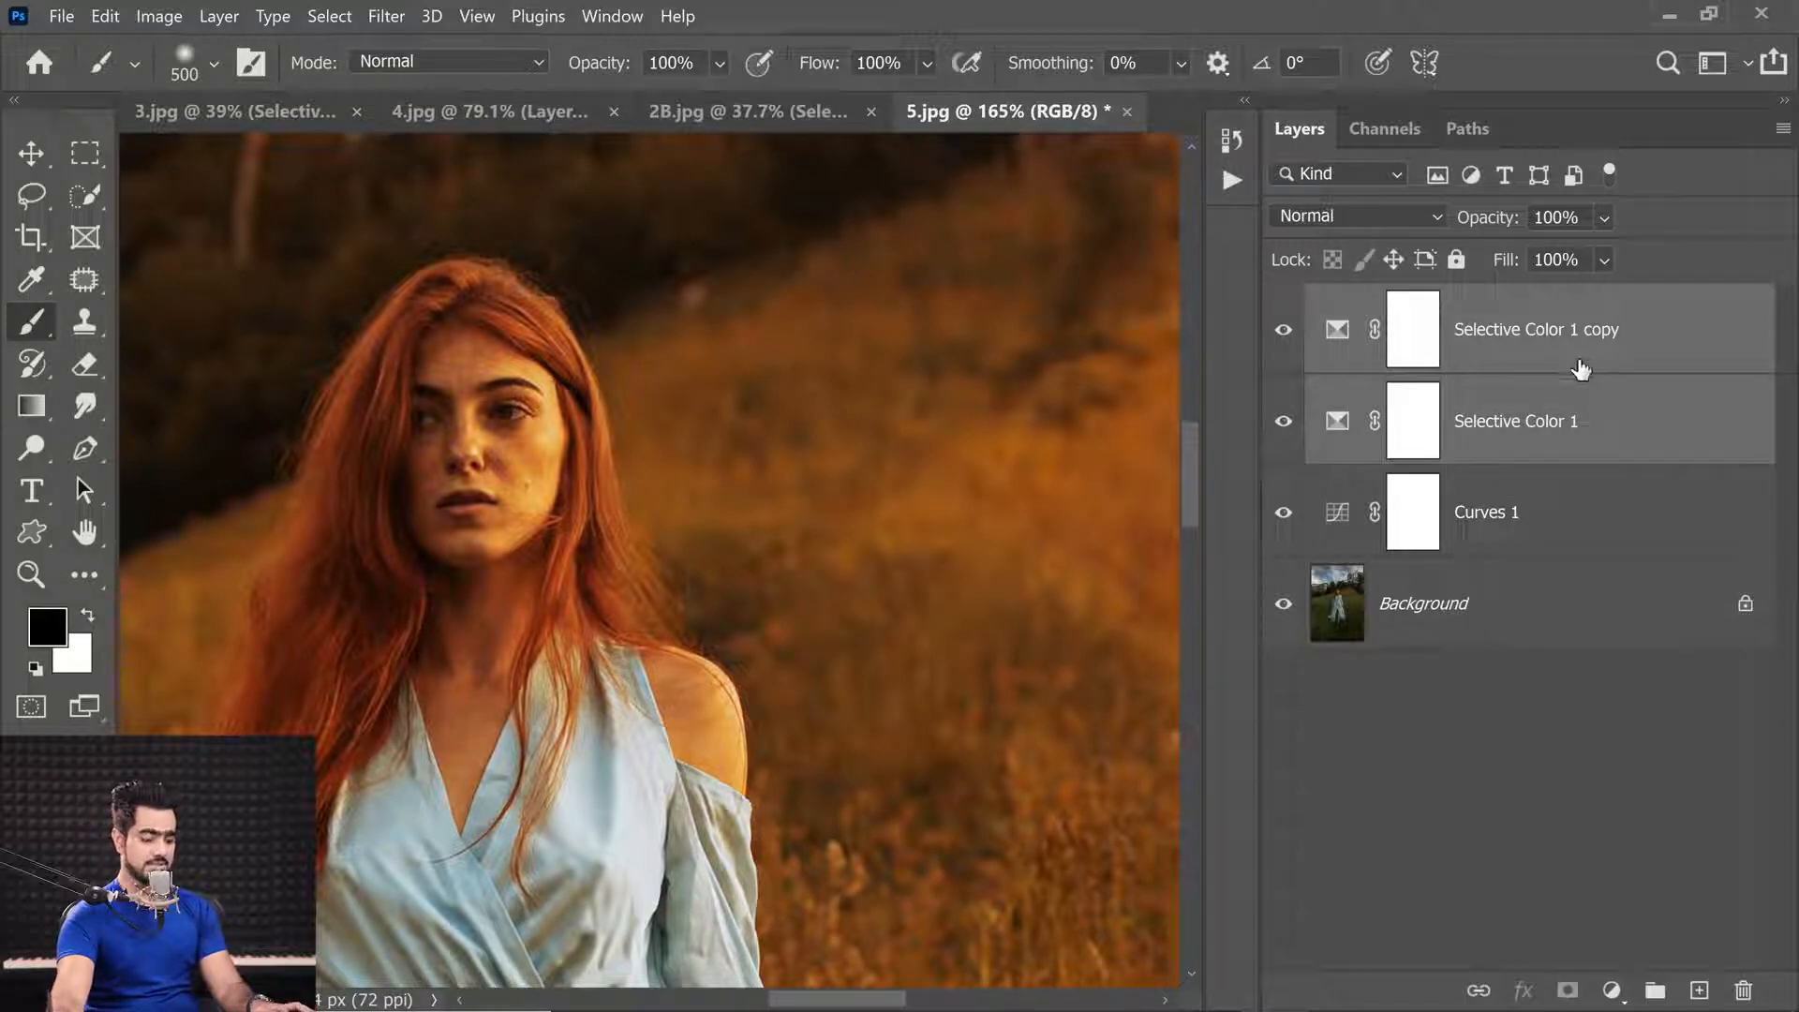
{"action": "key", "text": "ctrl+g"}
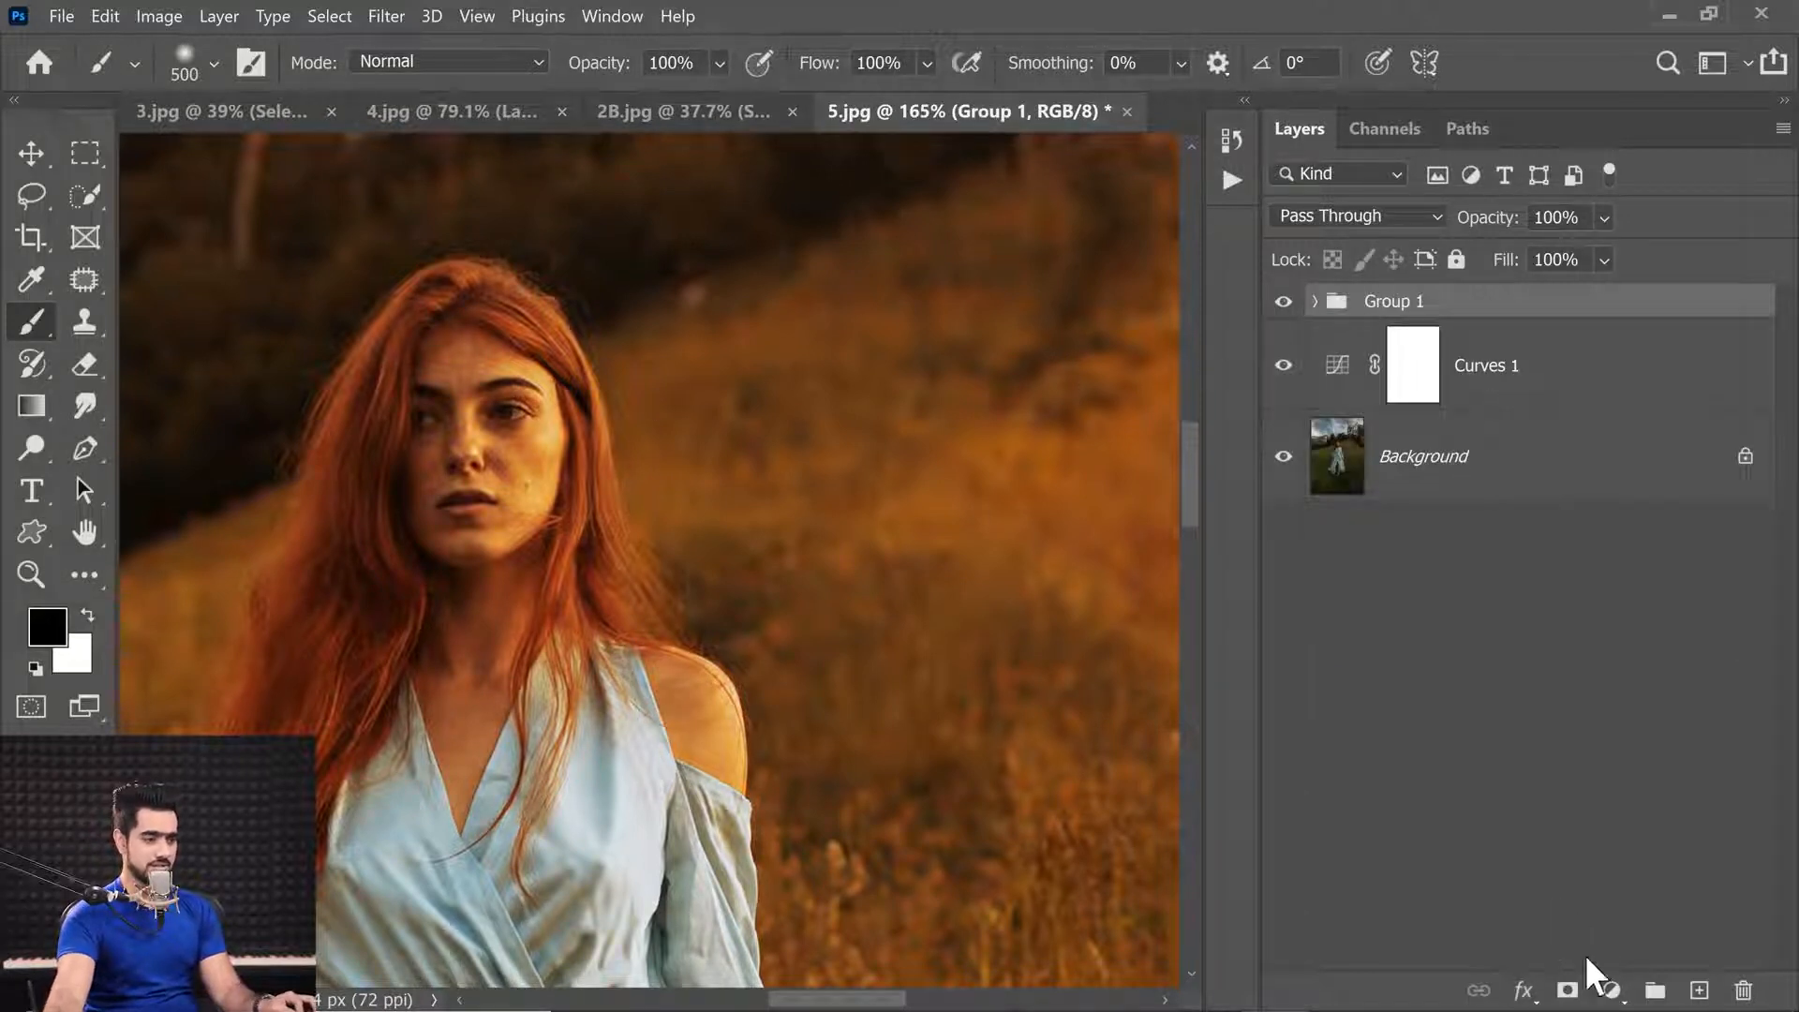
{"action": "left_click", "coordinate": [1568, 990]}
{"action": "left_click_drag", "start_coordinate": [615, 417], "coordinate": [356, 413]}
{"action": "left_click_drag", "start_coordinate": [464, 398], "coordinate": [468, 384]}
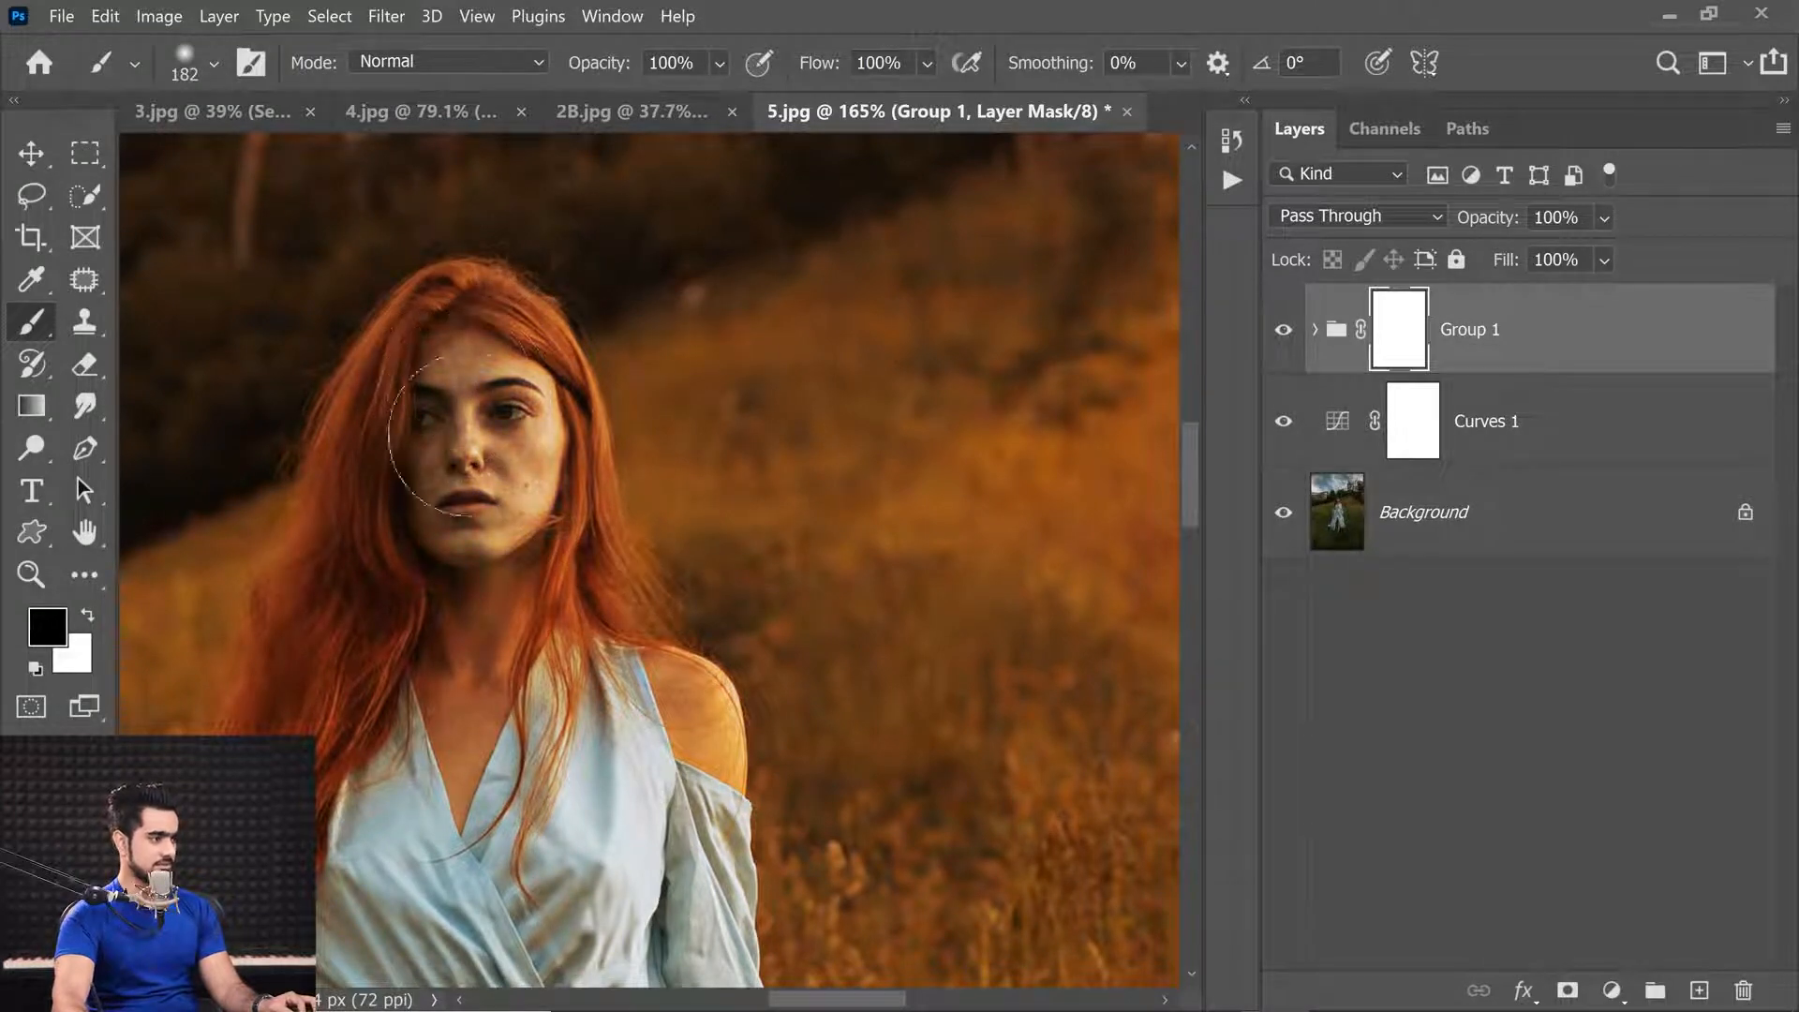
Step: Select the woman on the Background layer with Select Subject and switch to the Object Selection Tool
{"action": "scroll", "coordinate": [605, 548], "scroll_direction": "down", "scroll_amount": 5}
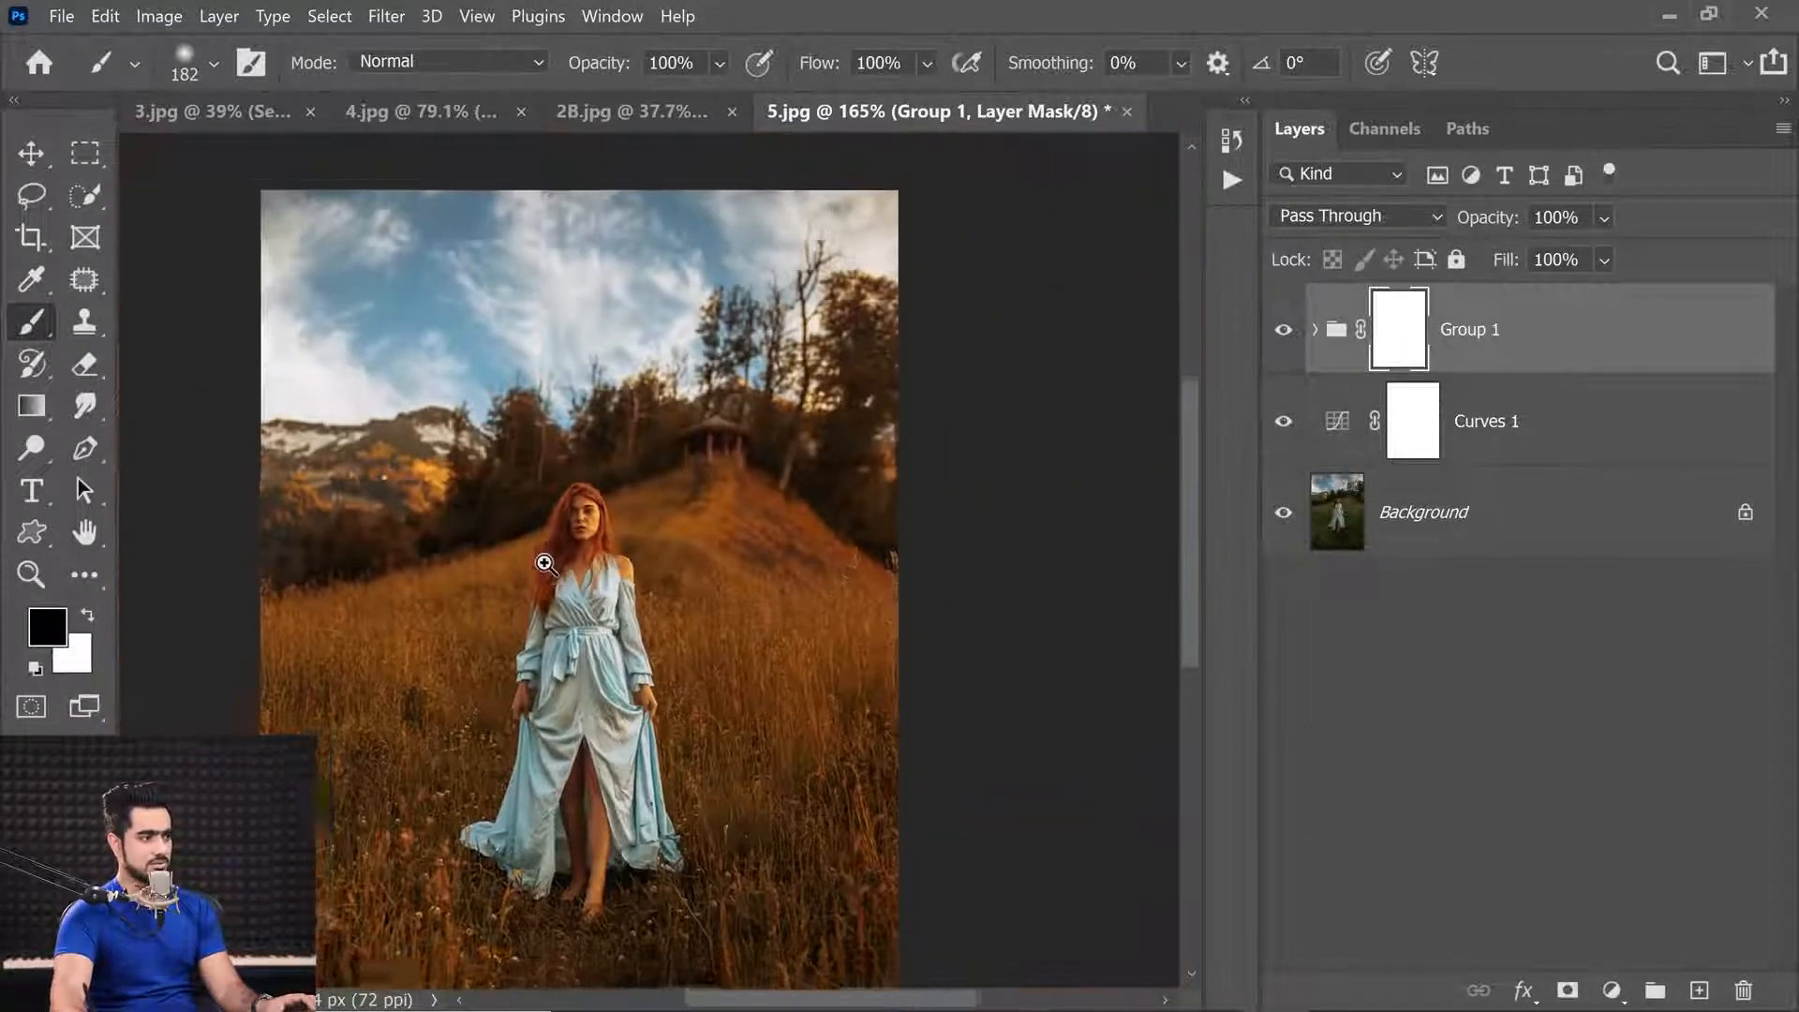
{"action": "left_click", "coordinate": [1432, 512]}
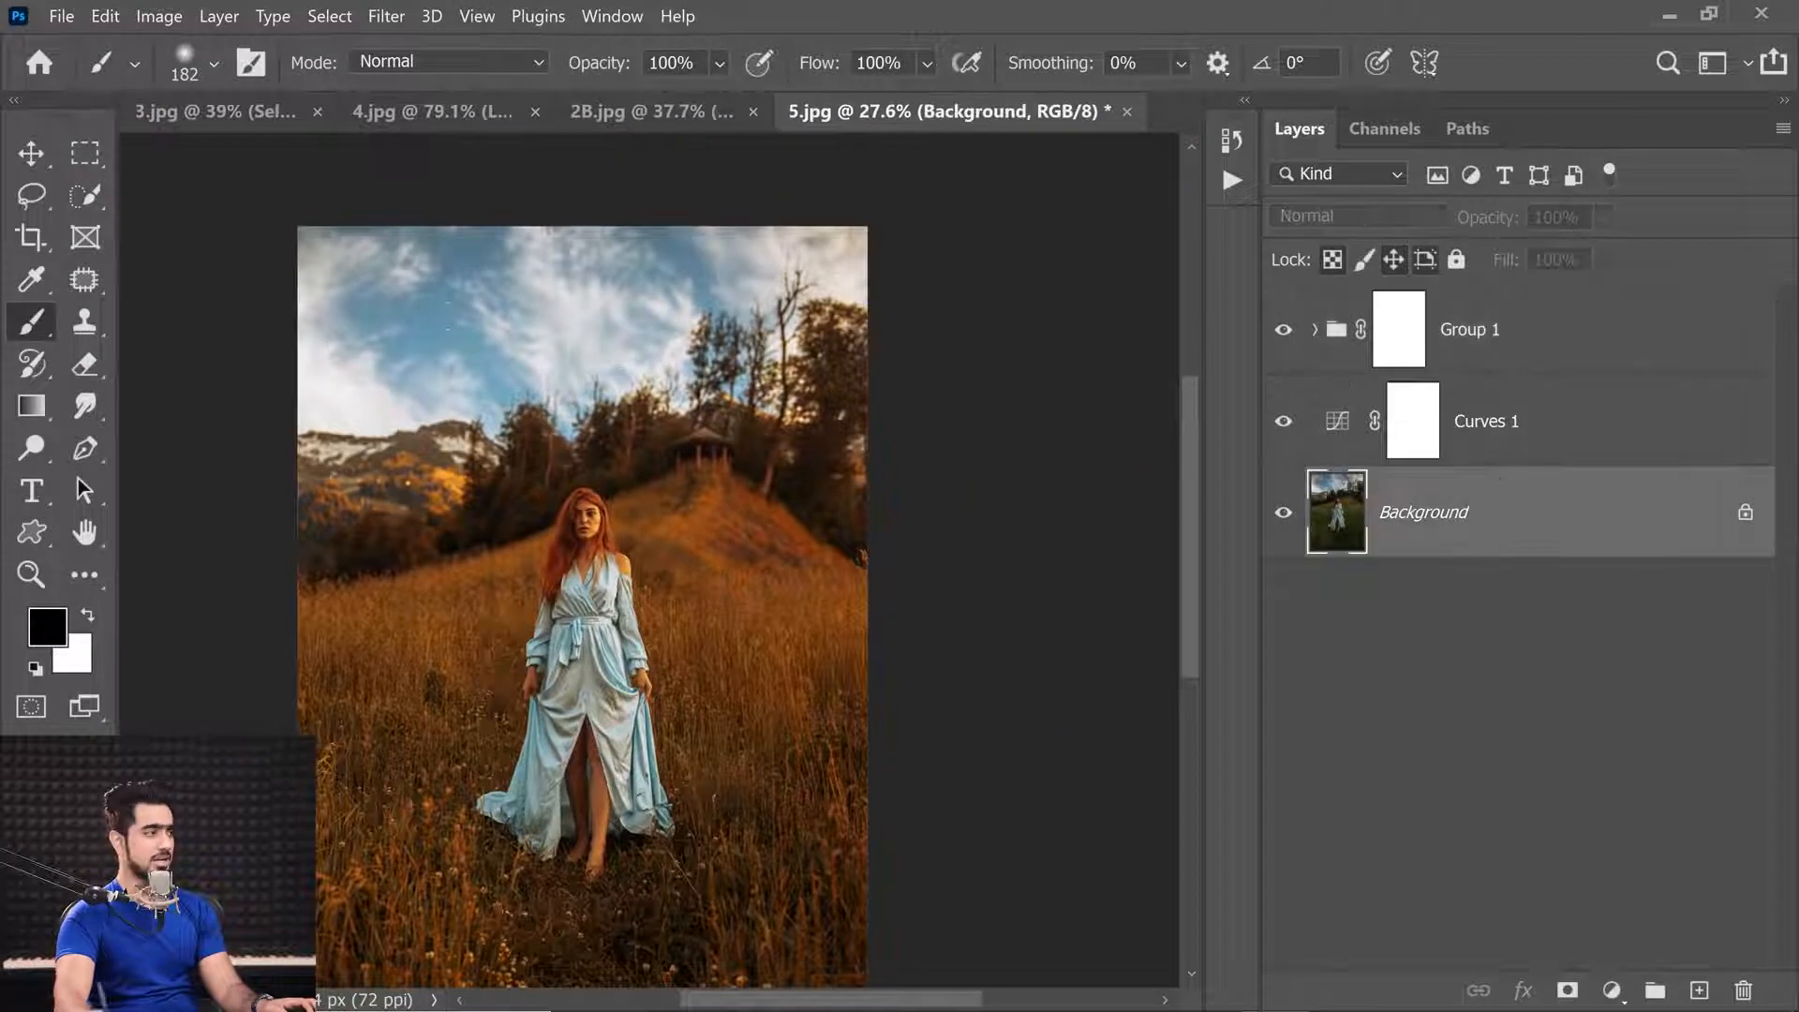
{"action": "left_click", "coordinate": [85, 196]}
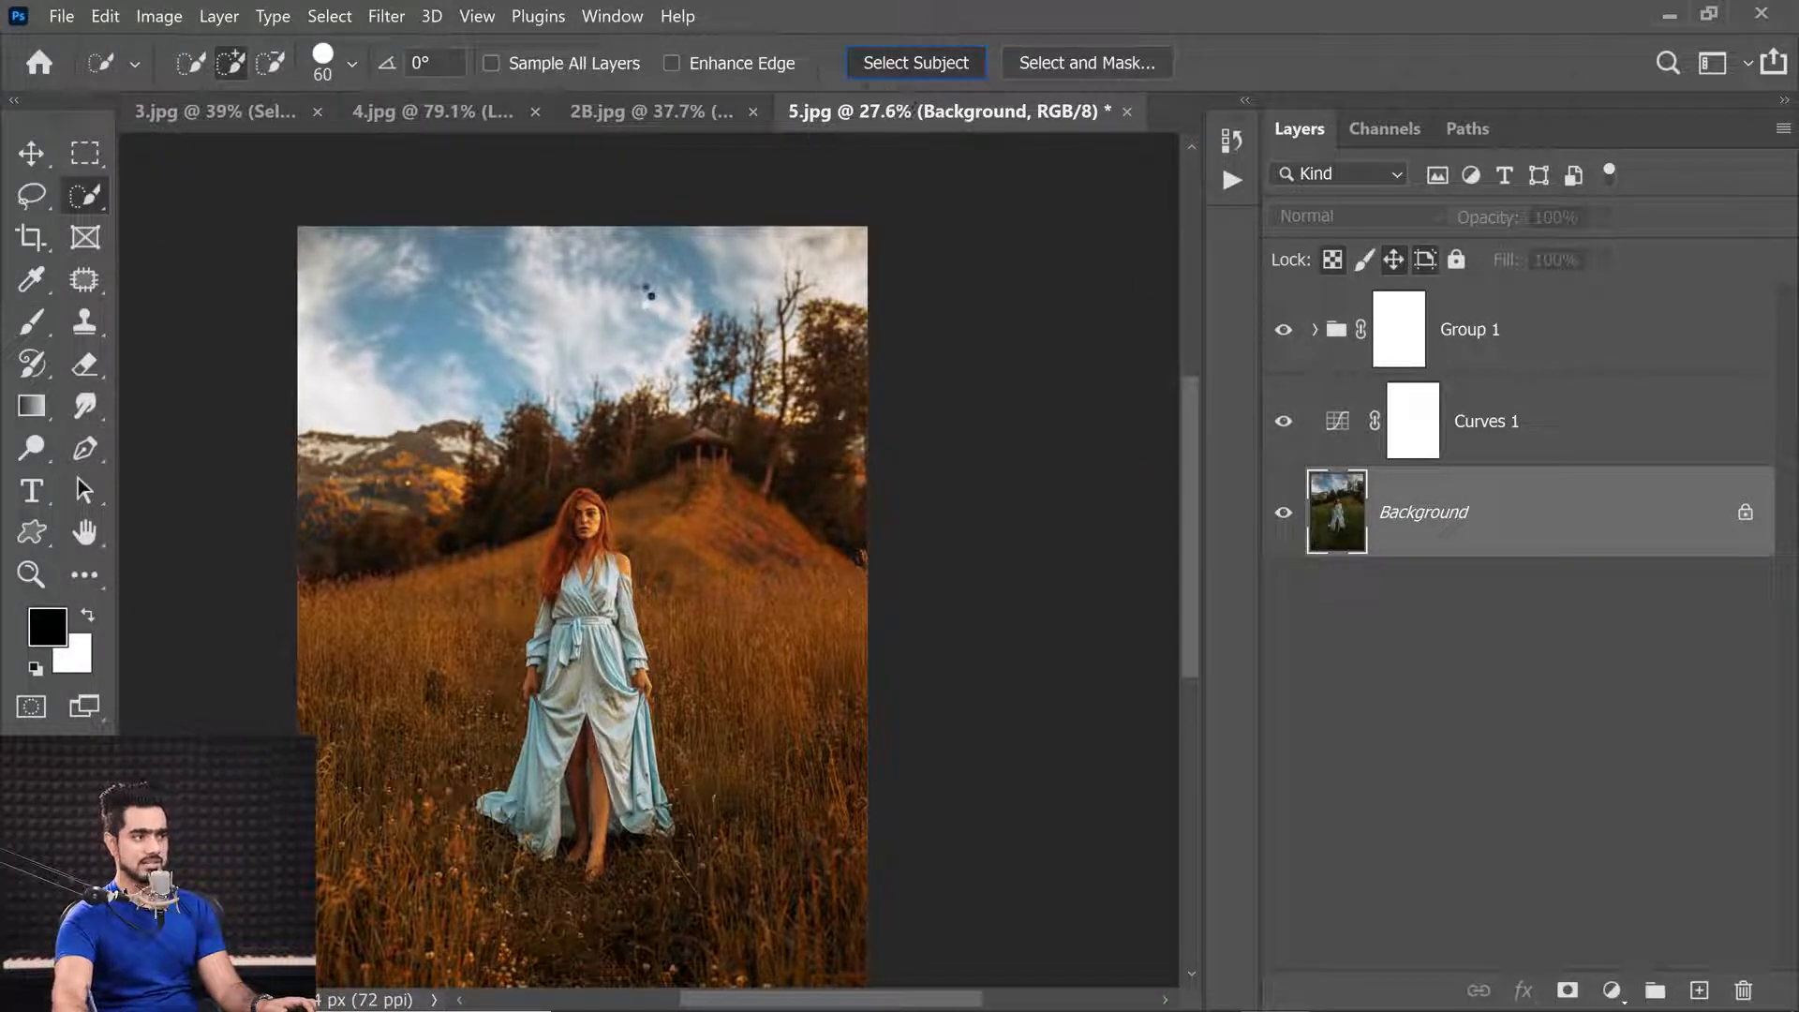
{"action": "left_click", "coordinate": [937, 60]}
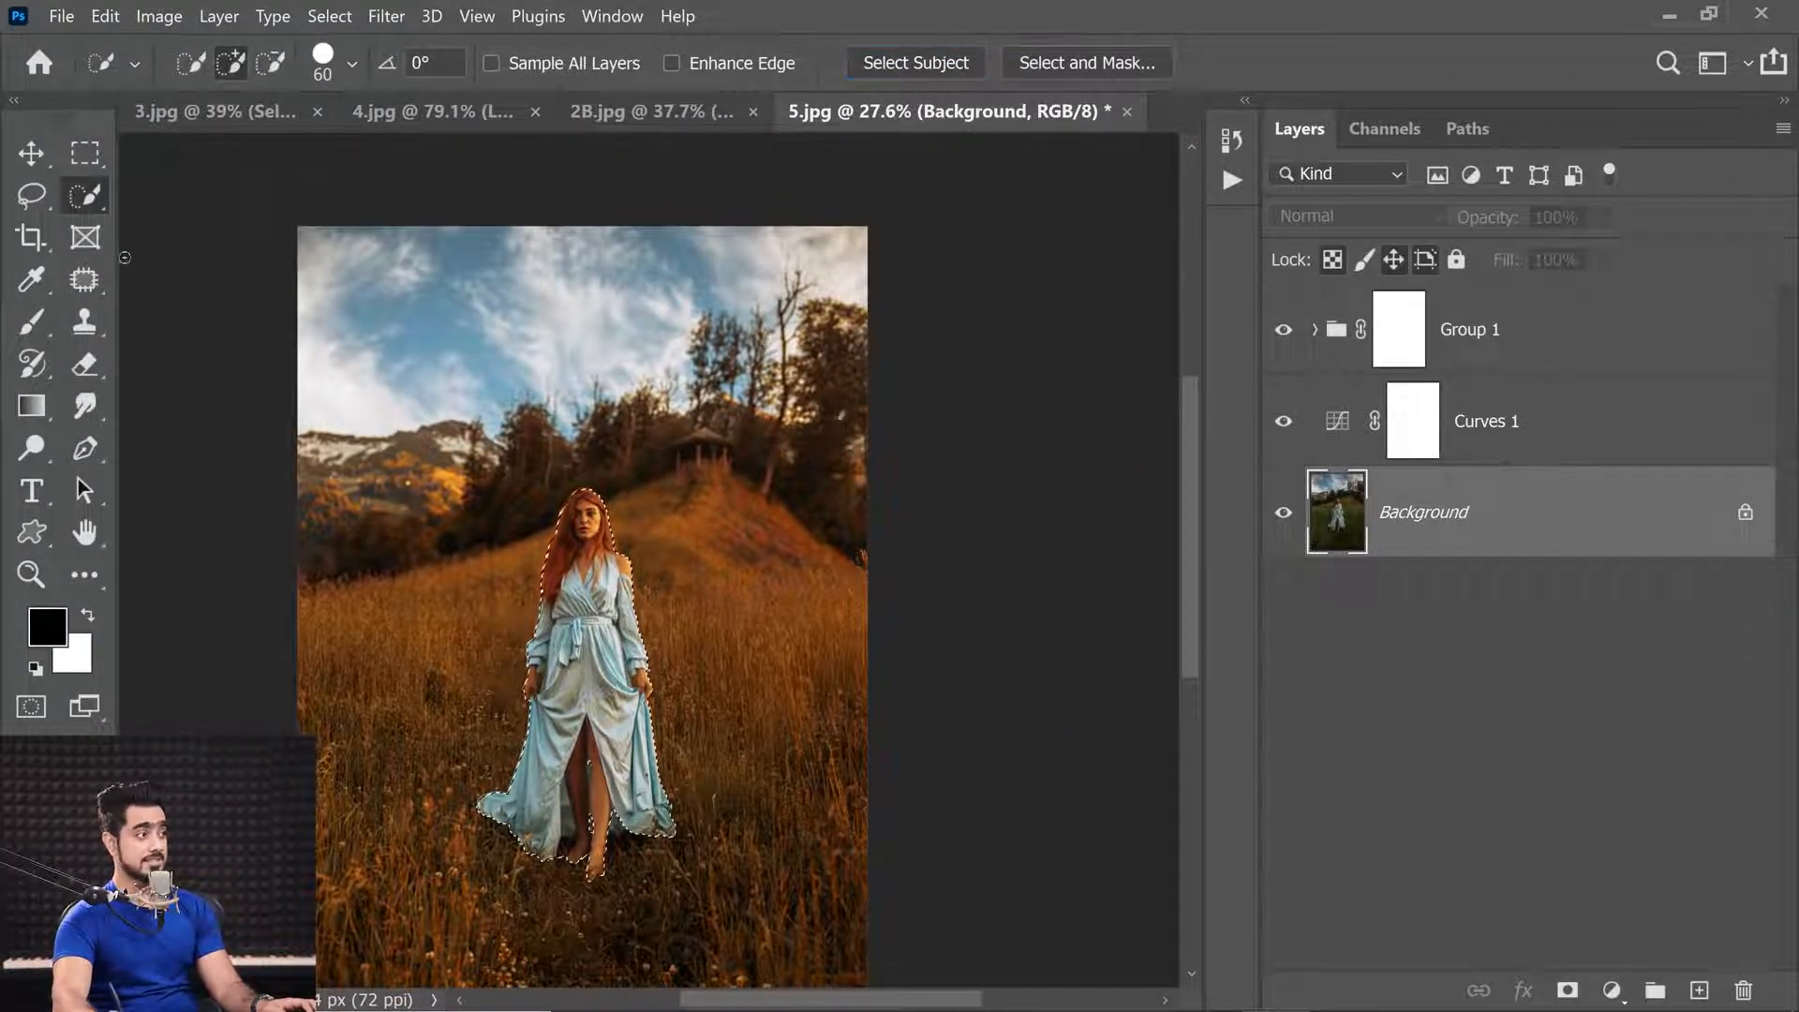
{"action": "right_click", "coordinate": [83, 197]}
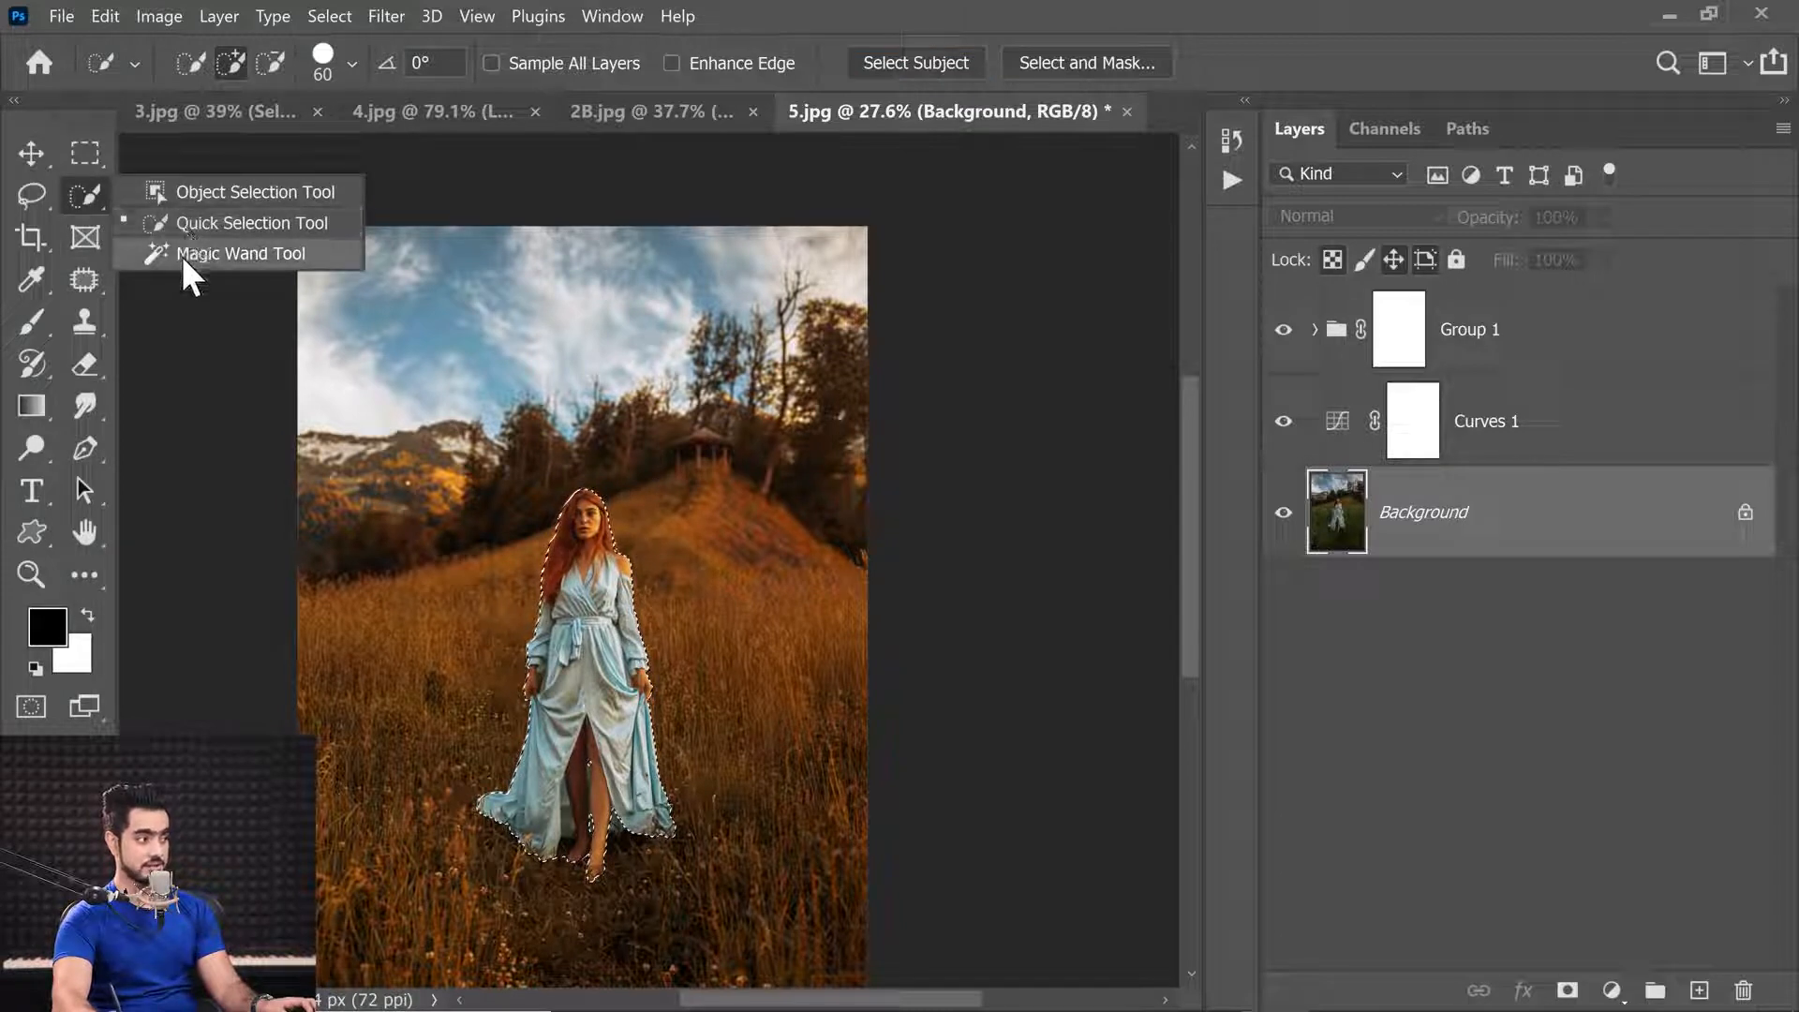
{"action": "left_click", "coordinate": [150, 193]}
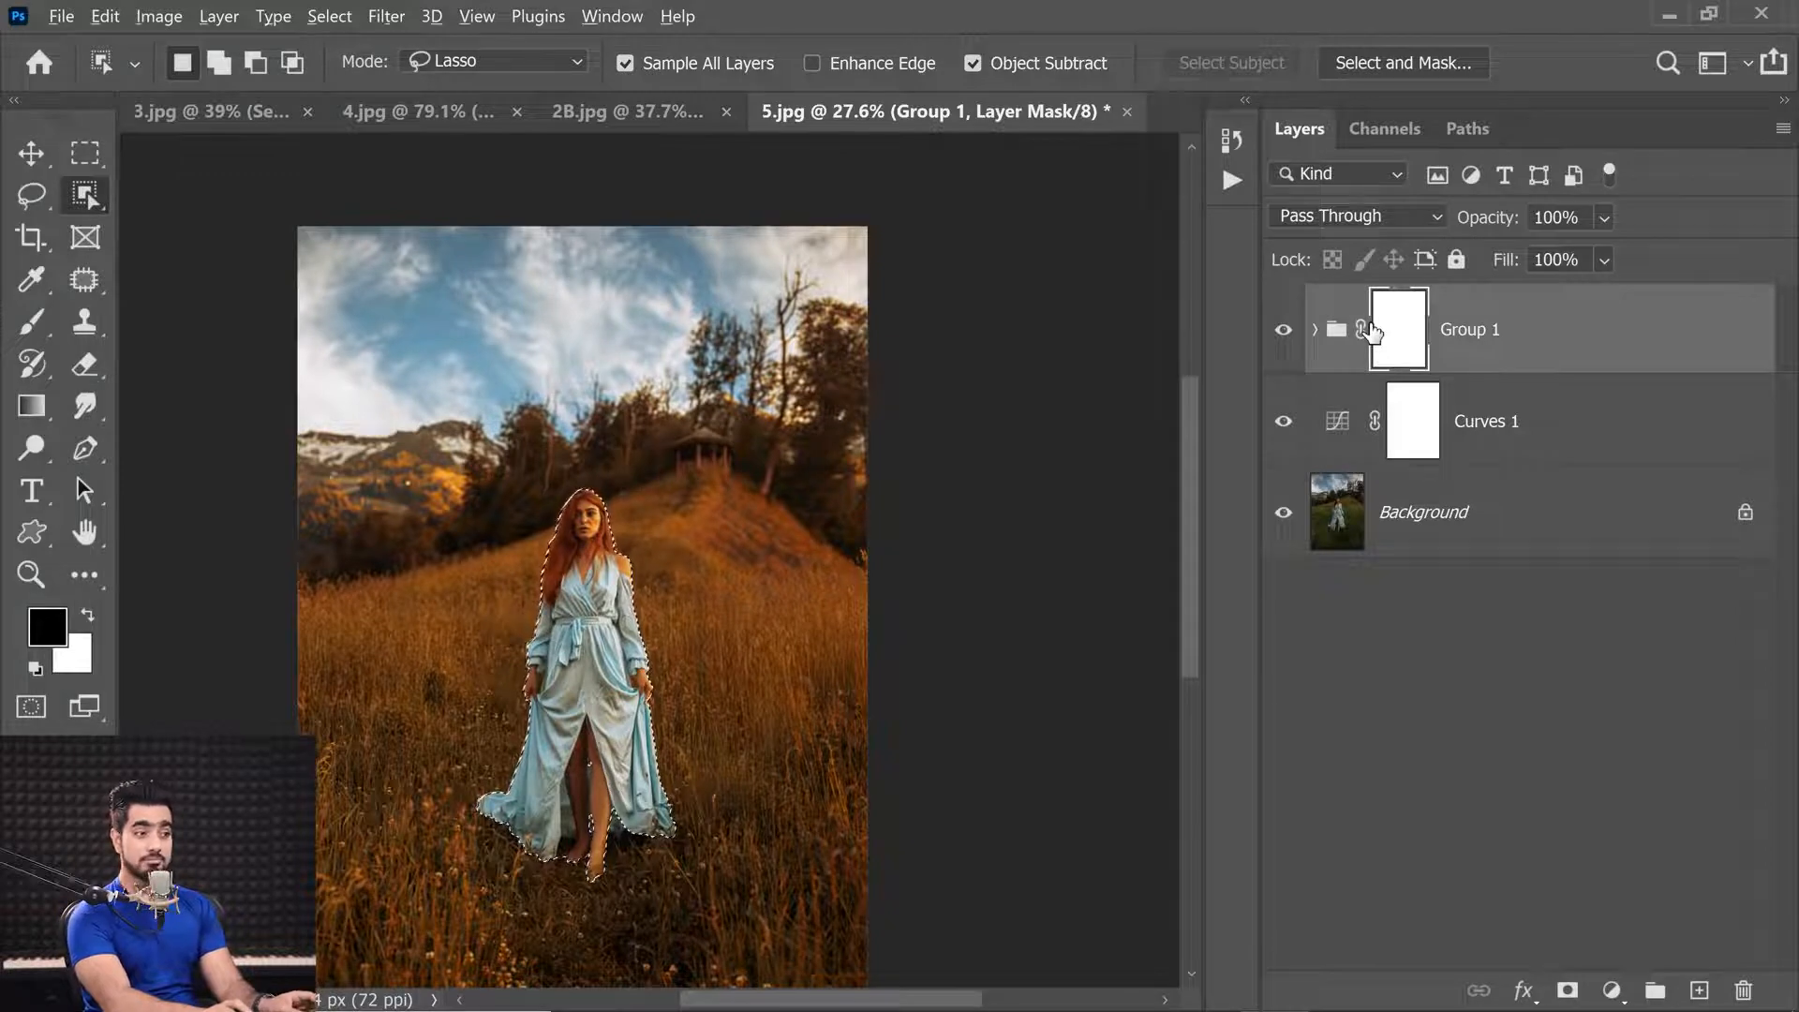
Step: Fill the selected woman with black on the Group 1 layer mask and deselect
{"action": "key", "text": "alt+BackSpace"}
{"action": "key", "text": "ctrl+d"}
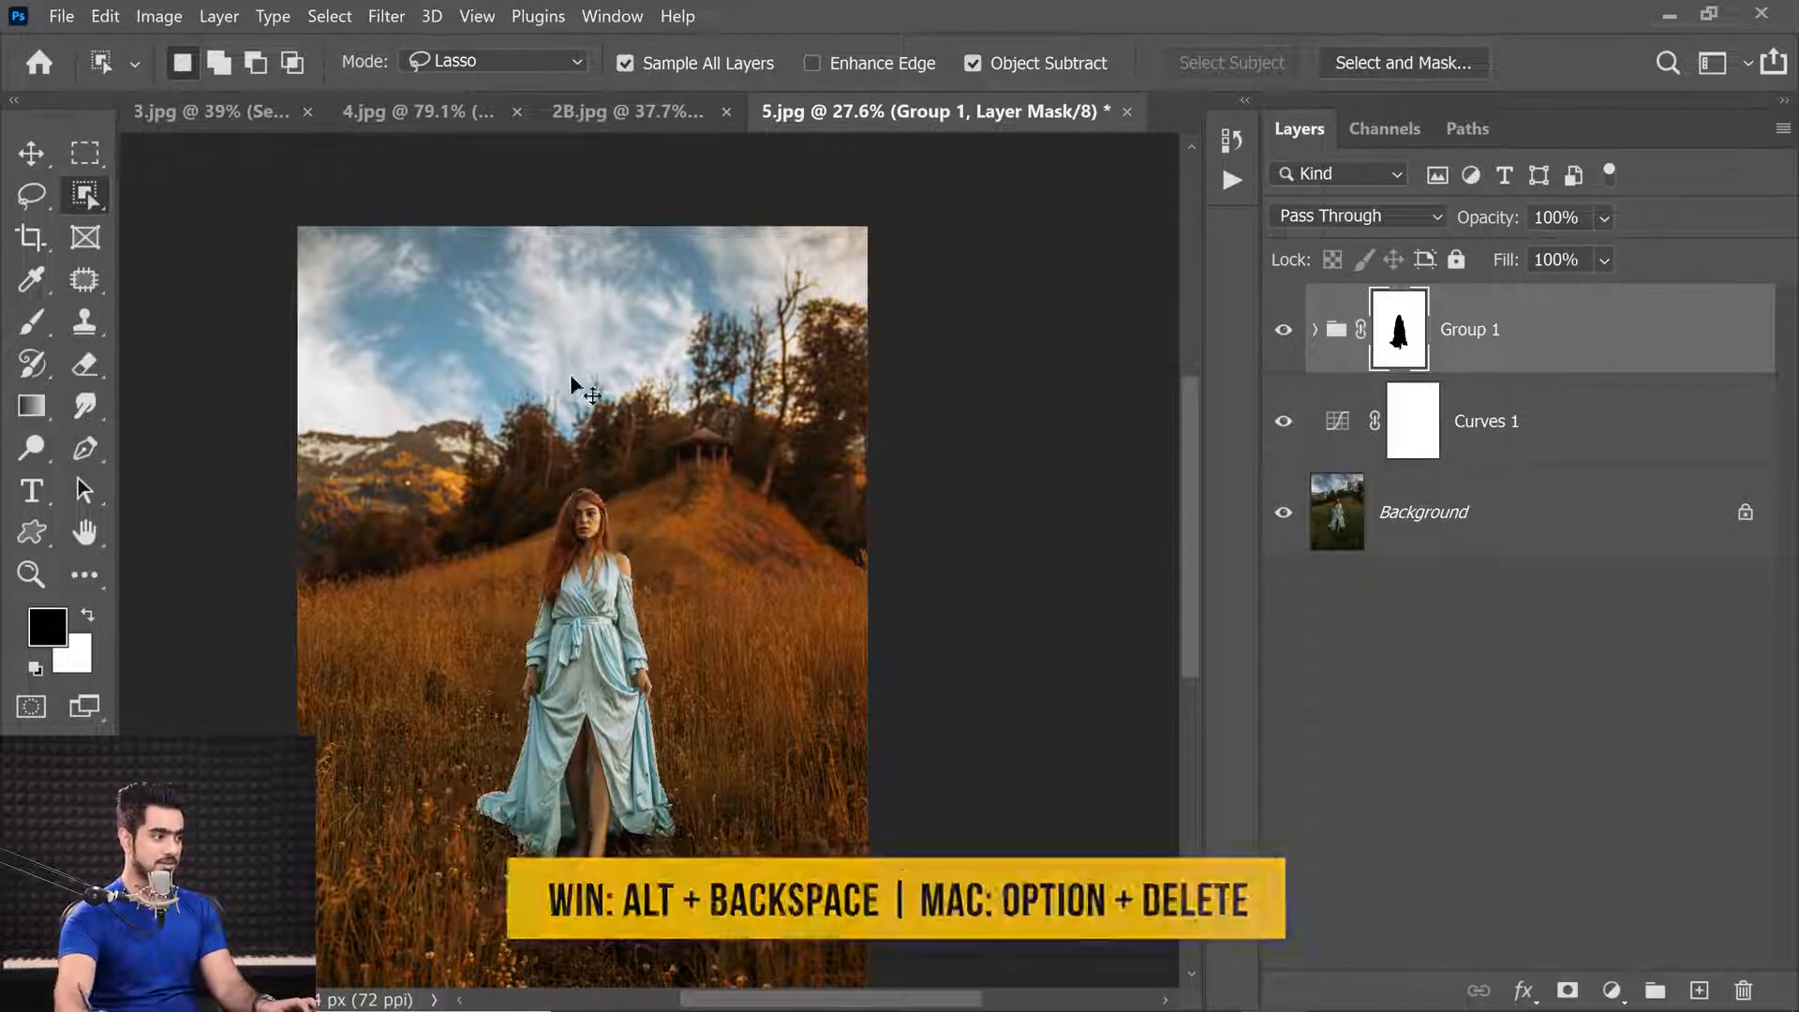
{"action": "left_click_drag", "start_coordinate": [573, 581], "coordinate": [643, 318]}
{"action": "left_click_drag", "start_coordinate": [621, 449], "coordinate": [578, 422]}
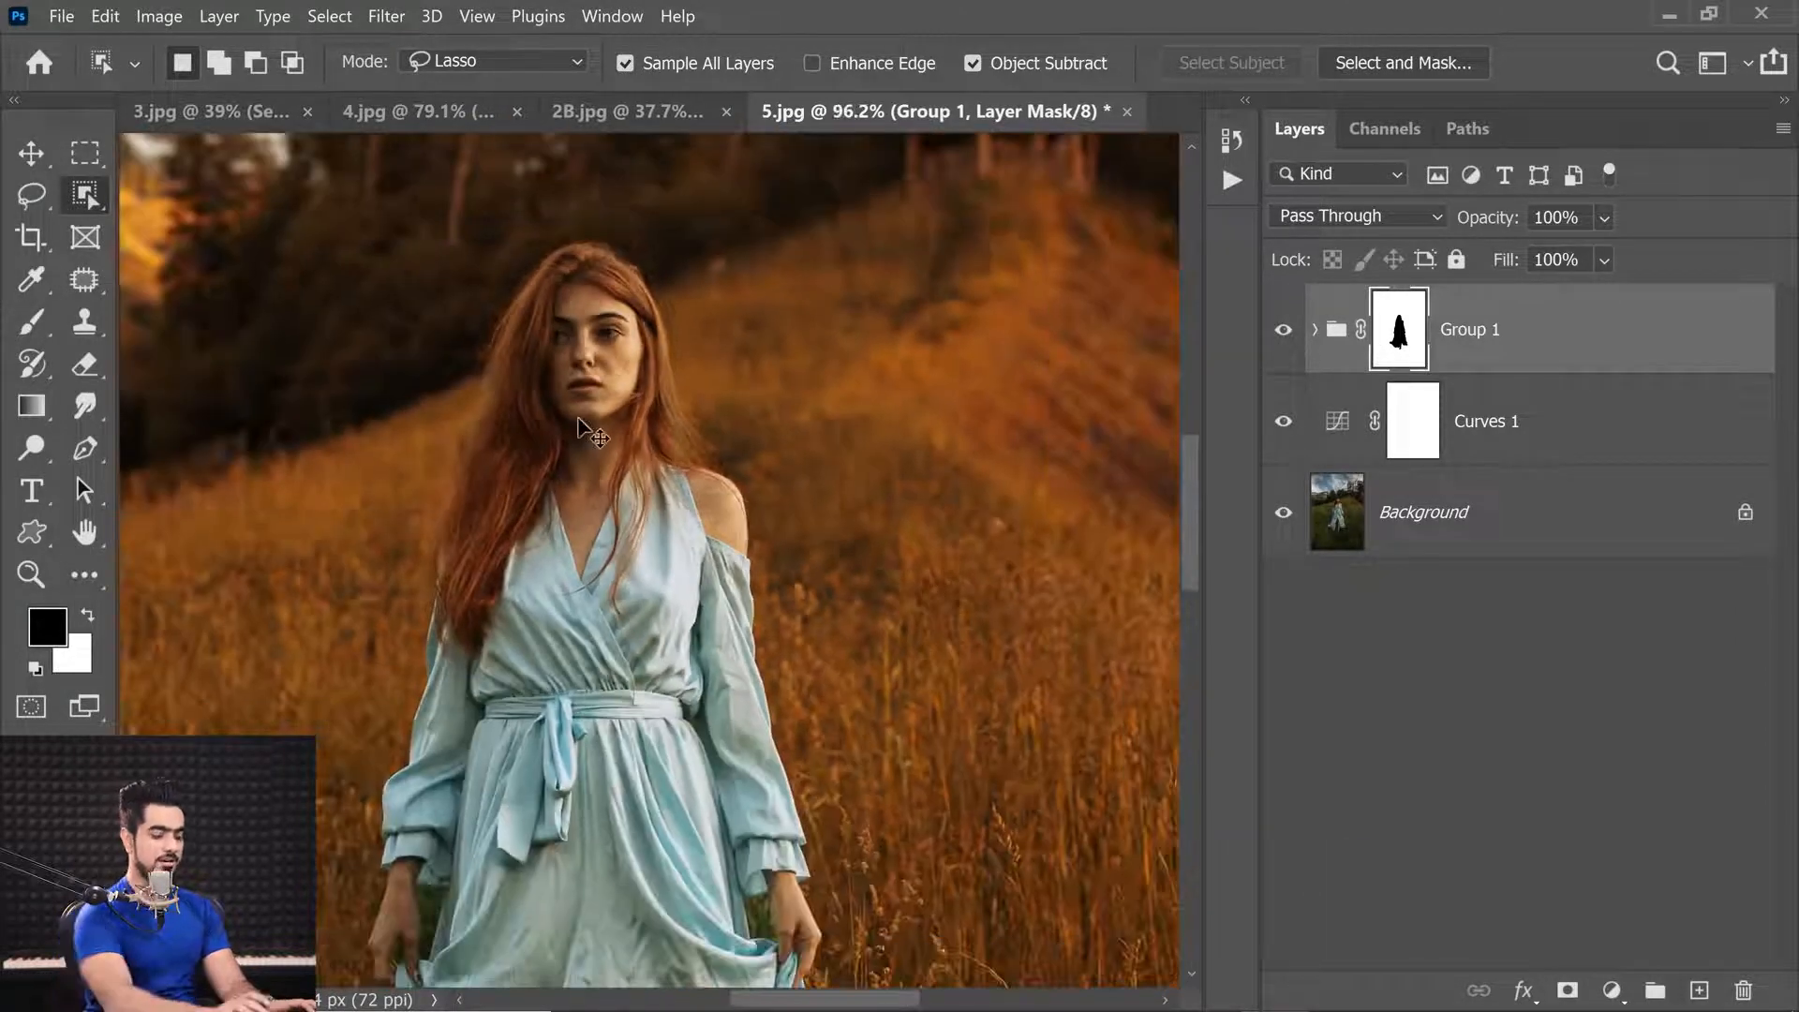
{"action": "key", "text": "ctrl+0"}
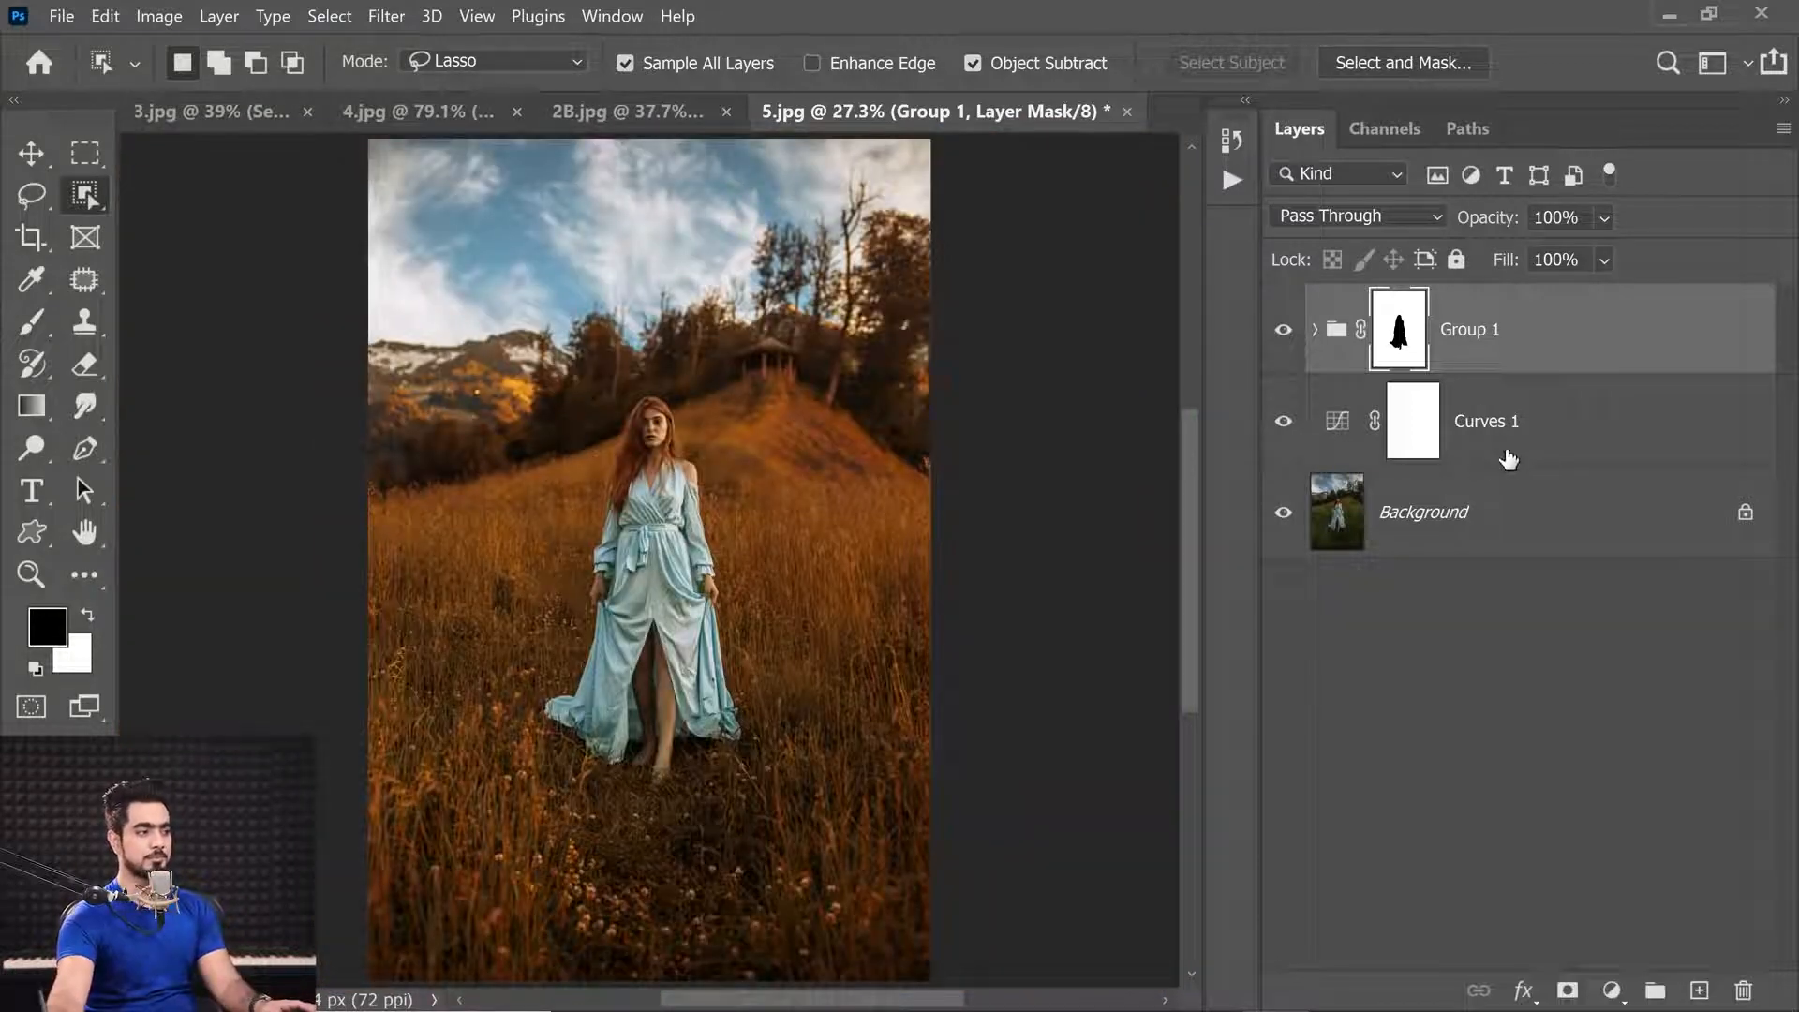
Step: Add a Color Lookup adjustment layer above Group 1 using the FallColors.look 3DLUT file
{"action": "left_click", "coordinate": [1611, 990]}
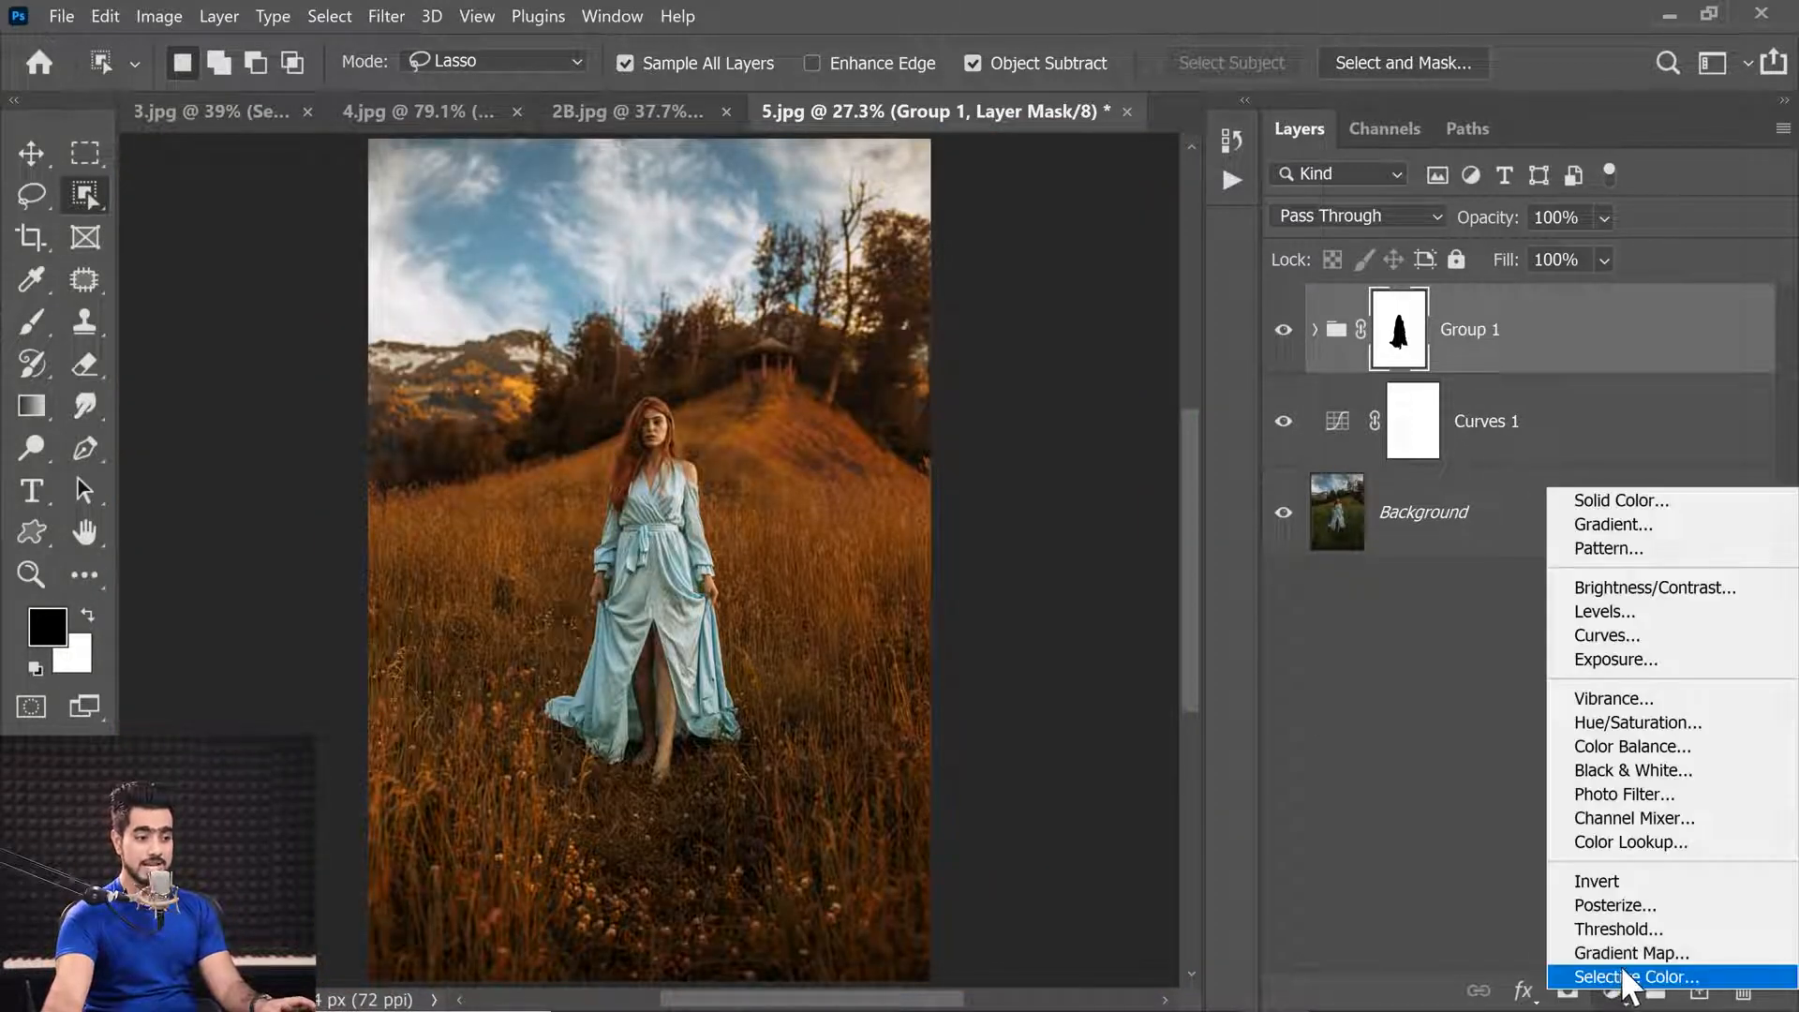
{"action": "left_click", "coordinate": [1635, 841]}
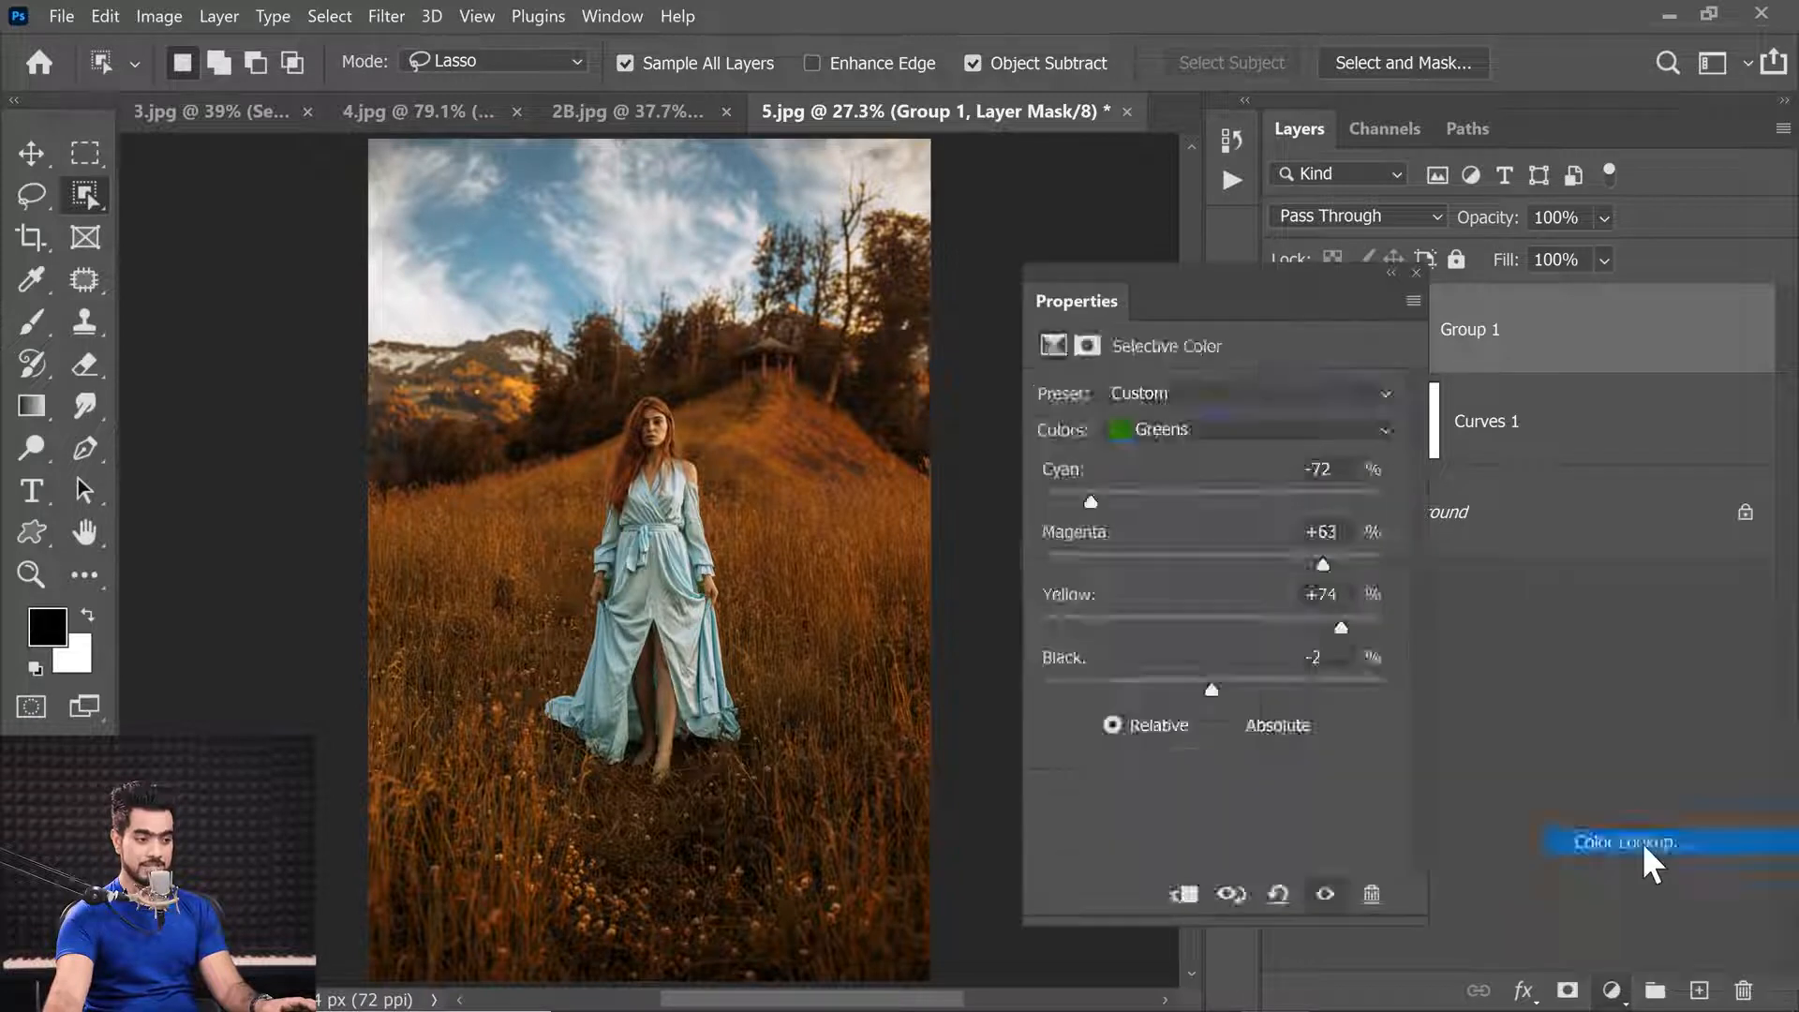
{"action": "left_click", "coordinate": [1213, 392]}
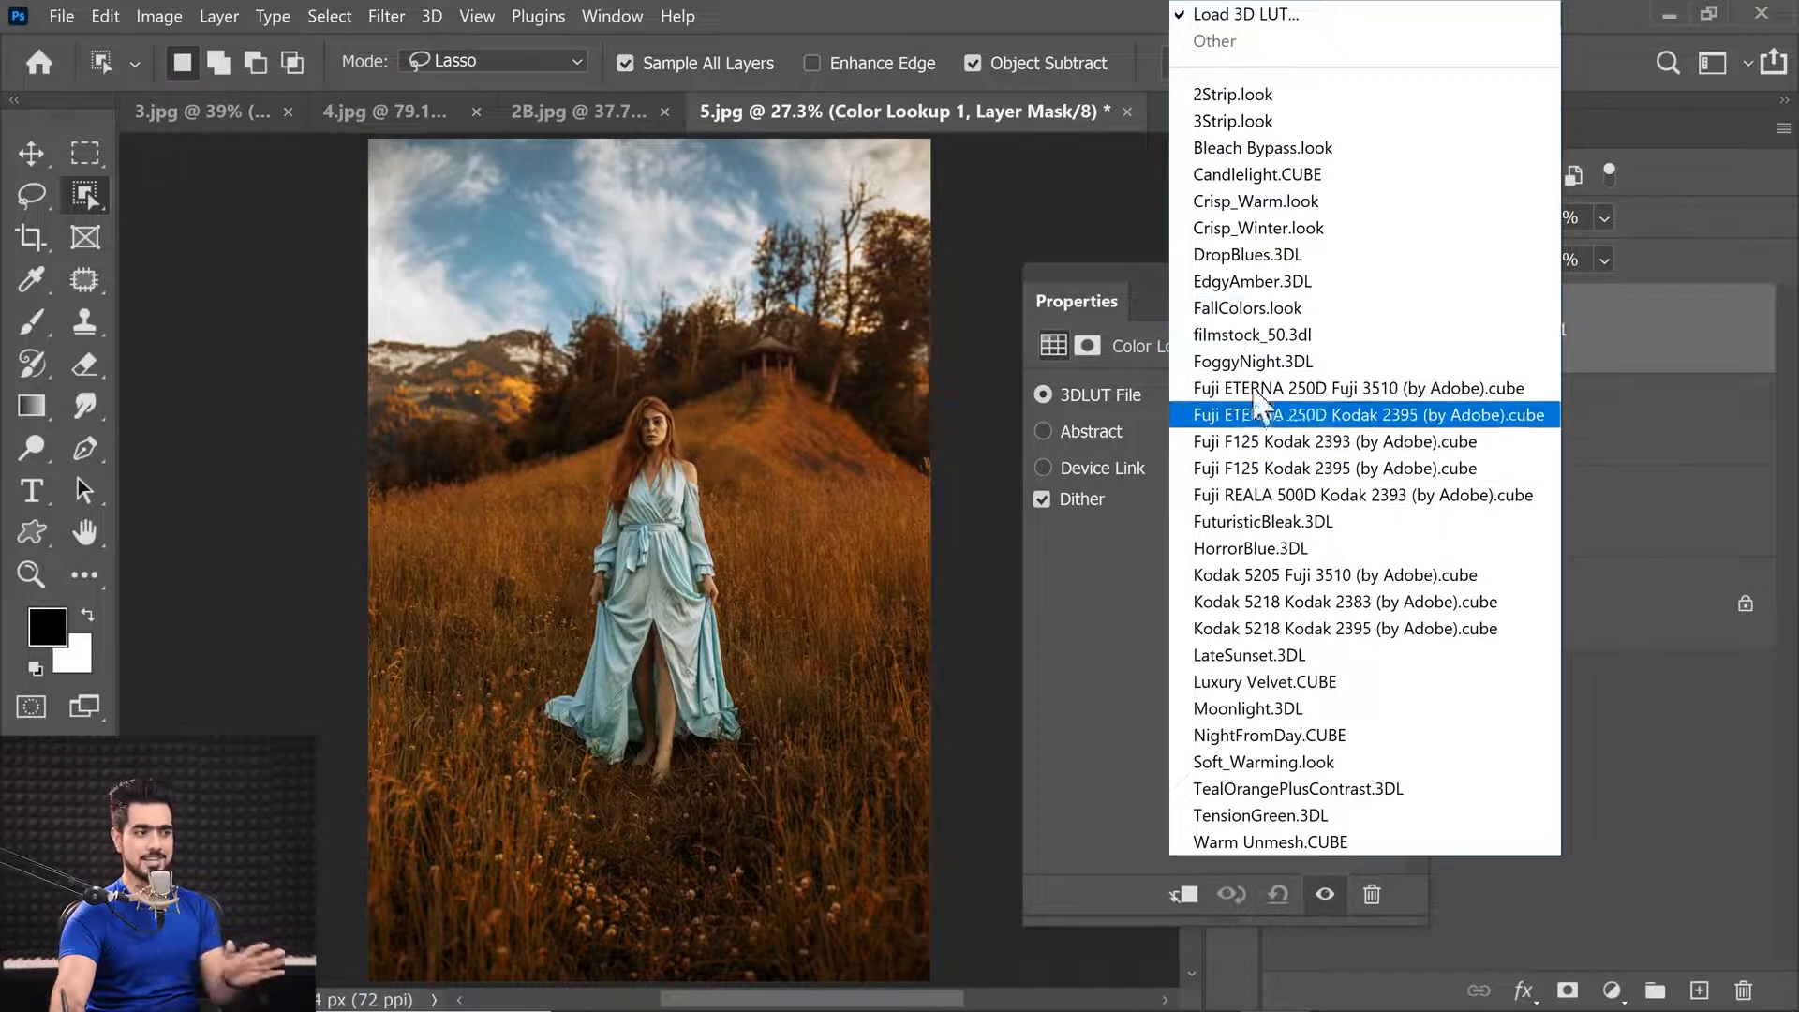
{"action": "left_click", "coordinate": [1286, 316]}
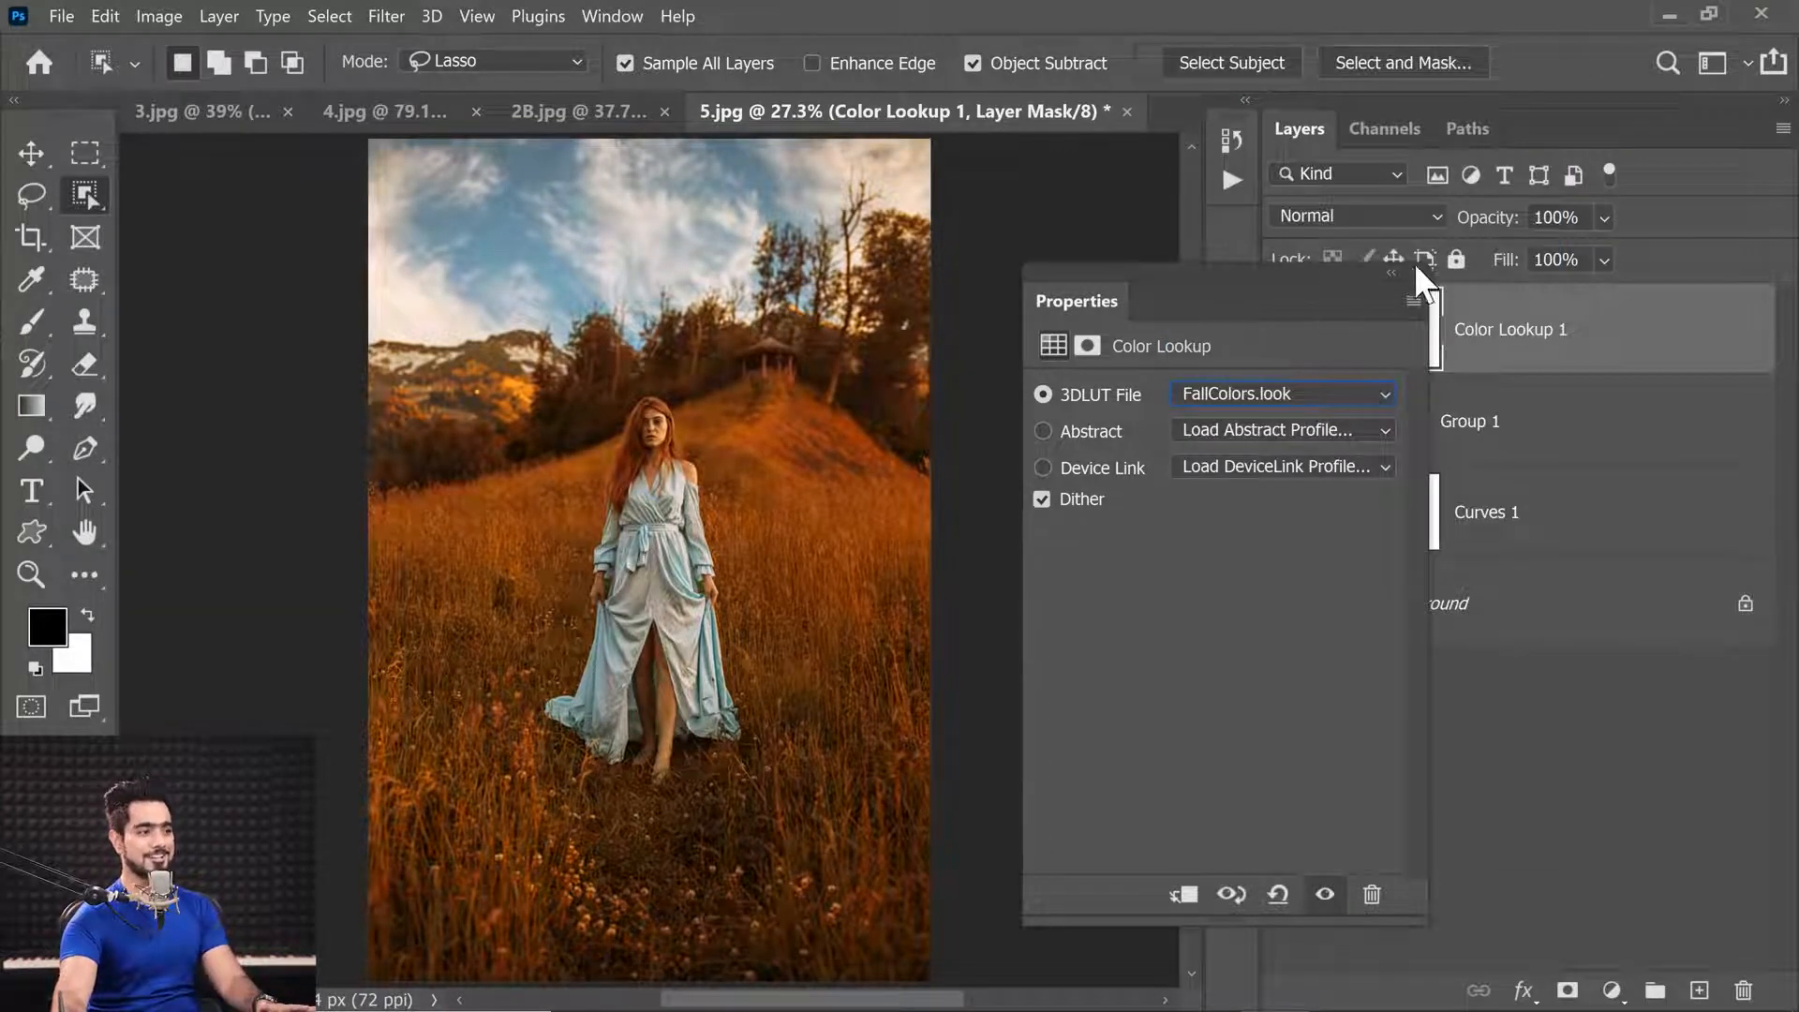
{"action": "left_click", "coordinate": [1411, 273]}
Step: Set the Color Lookup 1 layer's opacity to 60% and compare the graded photo with the original Background
{"action": "left_click", "coordinate": [1285, 337]}
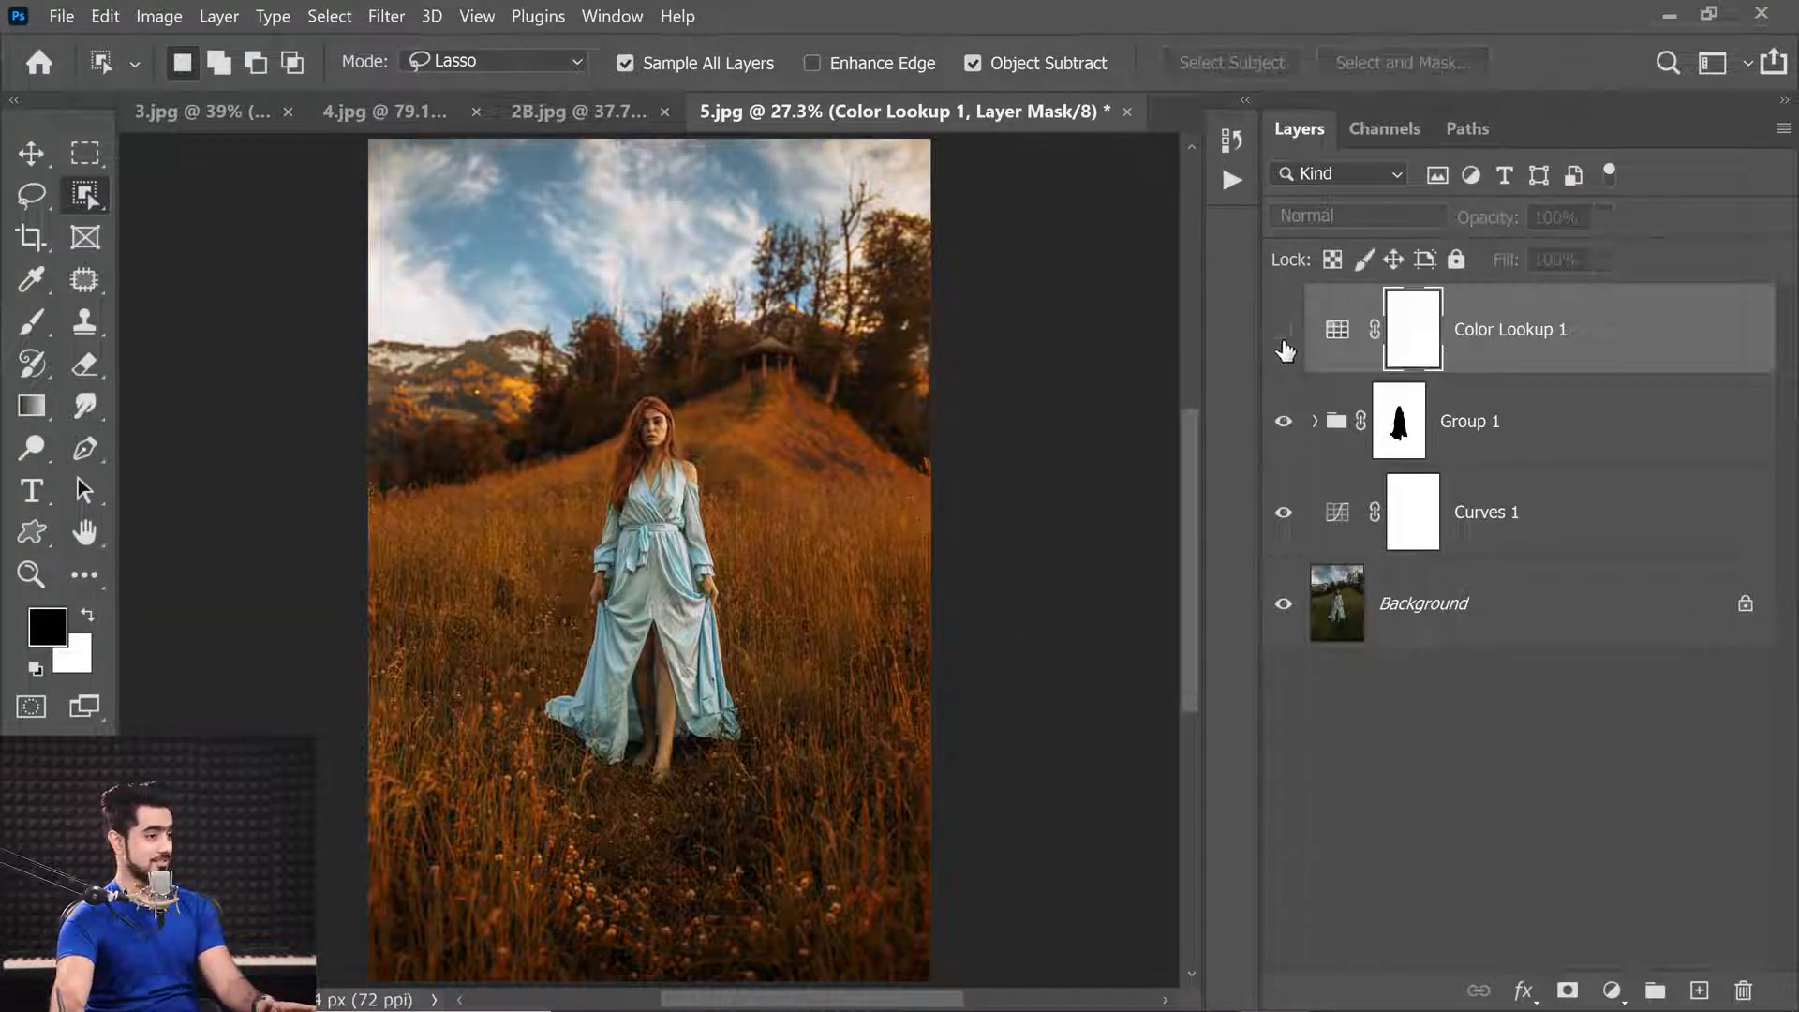
{"action": "left_click", "coordinate": [1285, 338]}
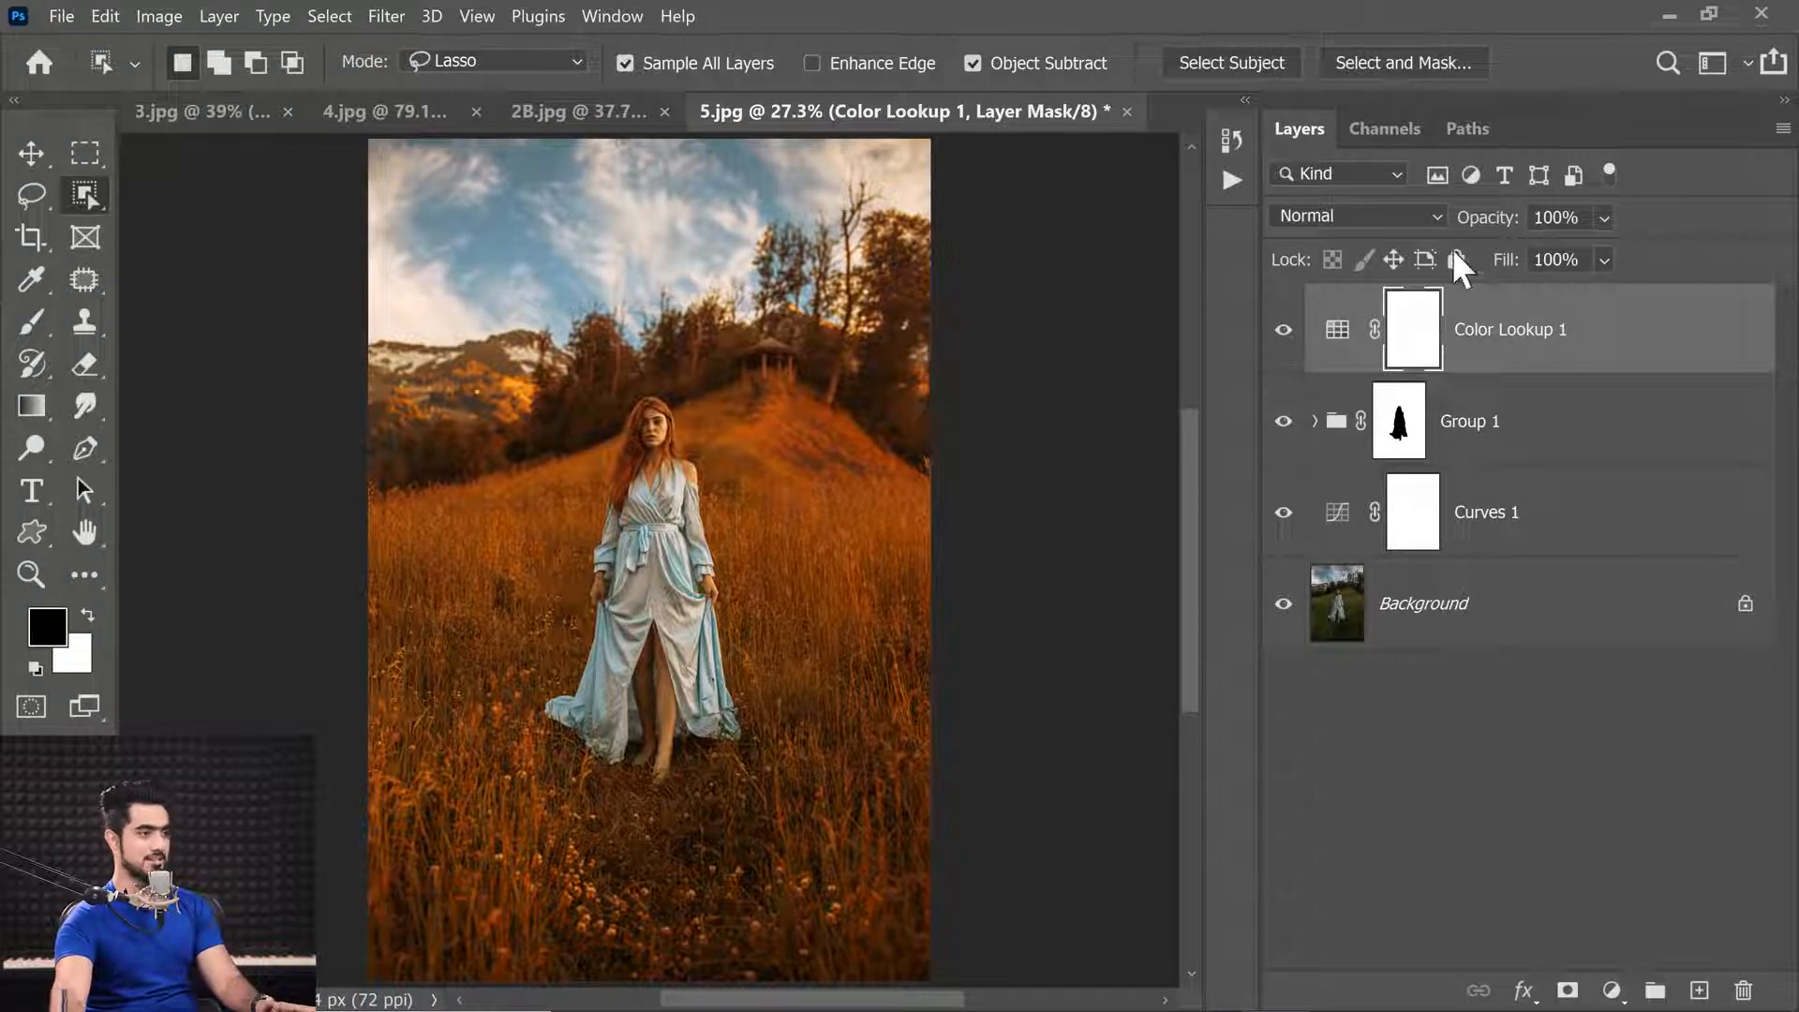
{"action": "key", "text": "Return"}
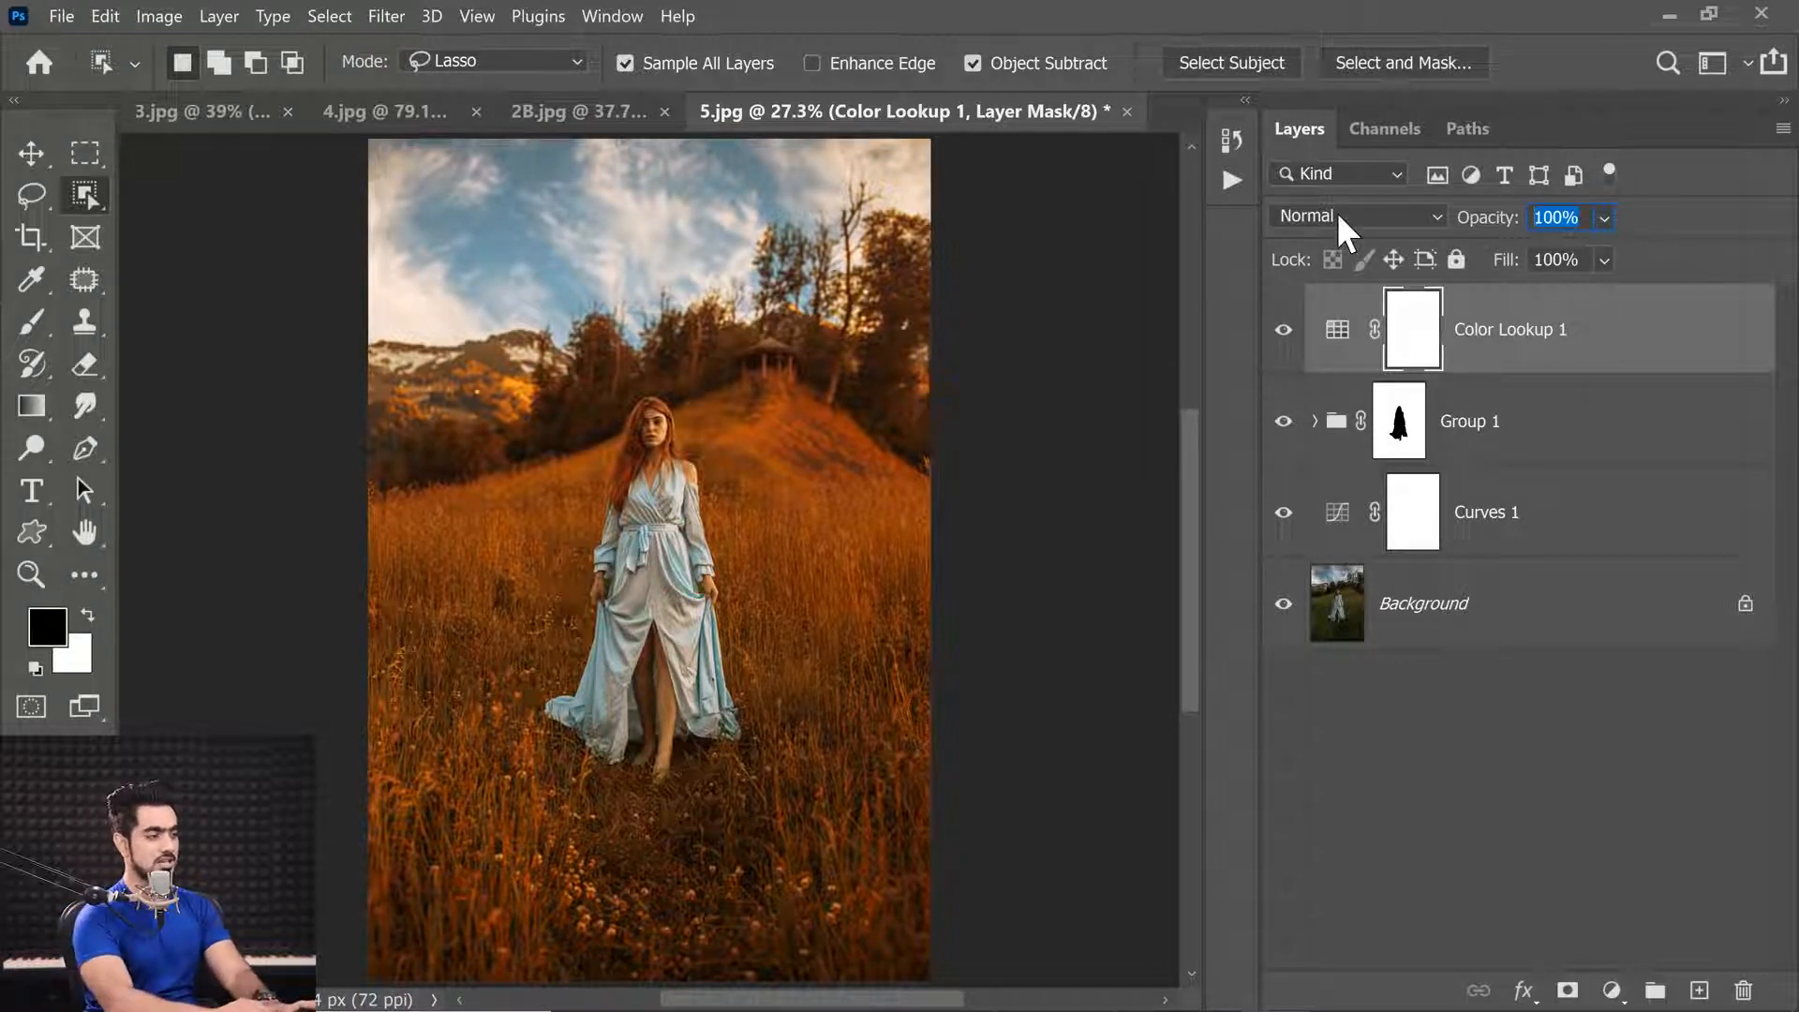
{"action": "type", "text": "60"}
{"action": "key", "text": "Return"}
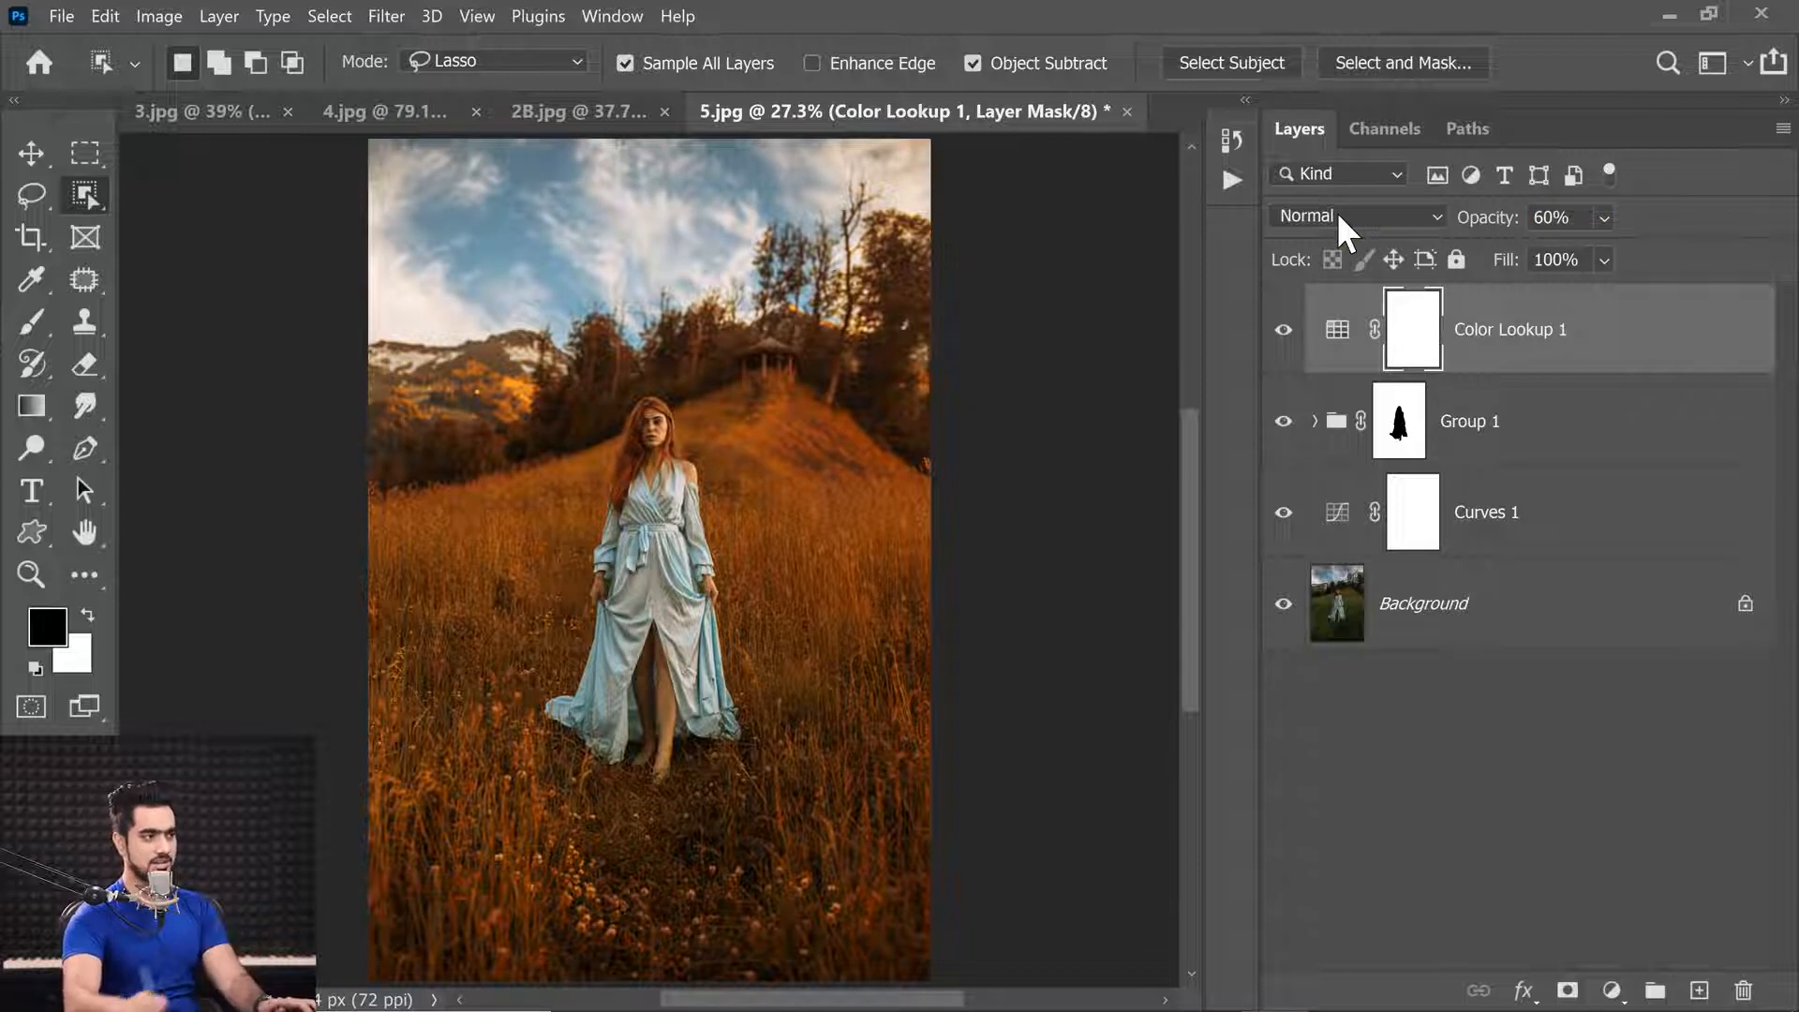
{"action": "left_click", "coordinate": [1283, 607], "text": "alt"}
{"action": "left_click", "coordinate": [1284, 607], "text": "alt"}
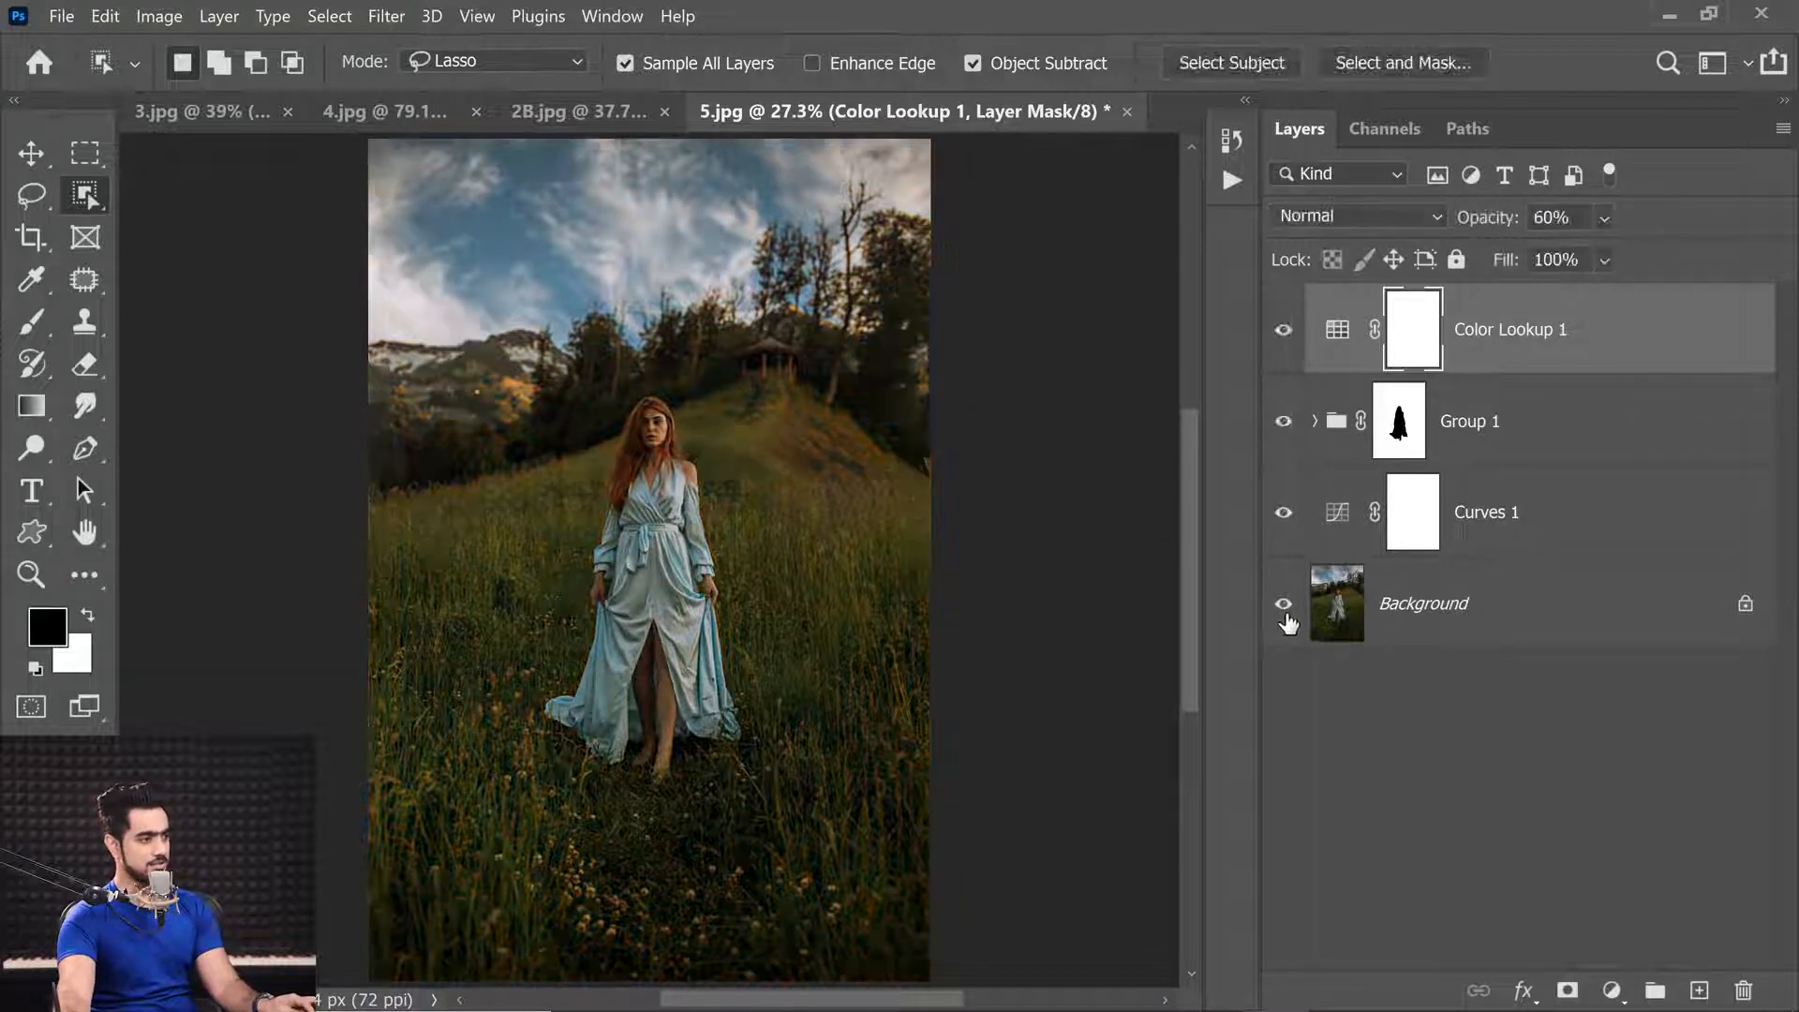
Step: Try removing the upper point from the RGB curve of Curves 1 and undo the removal
{"action": "double_click", "coordinate": [1333, 516]}
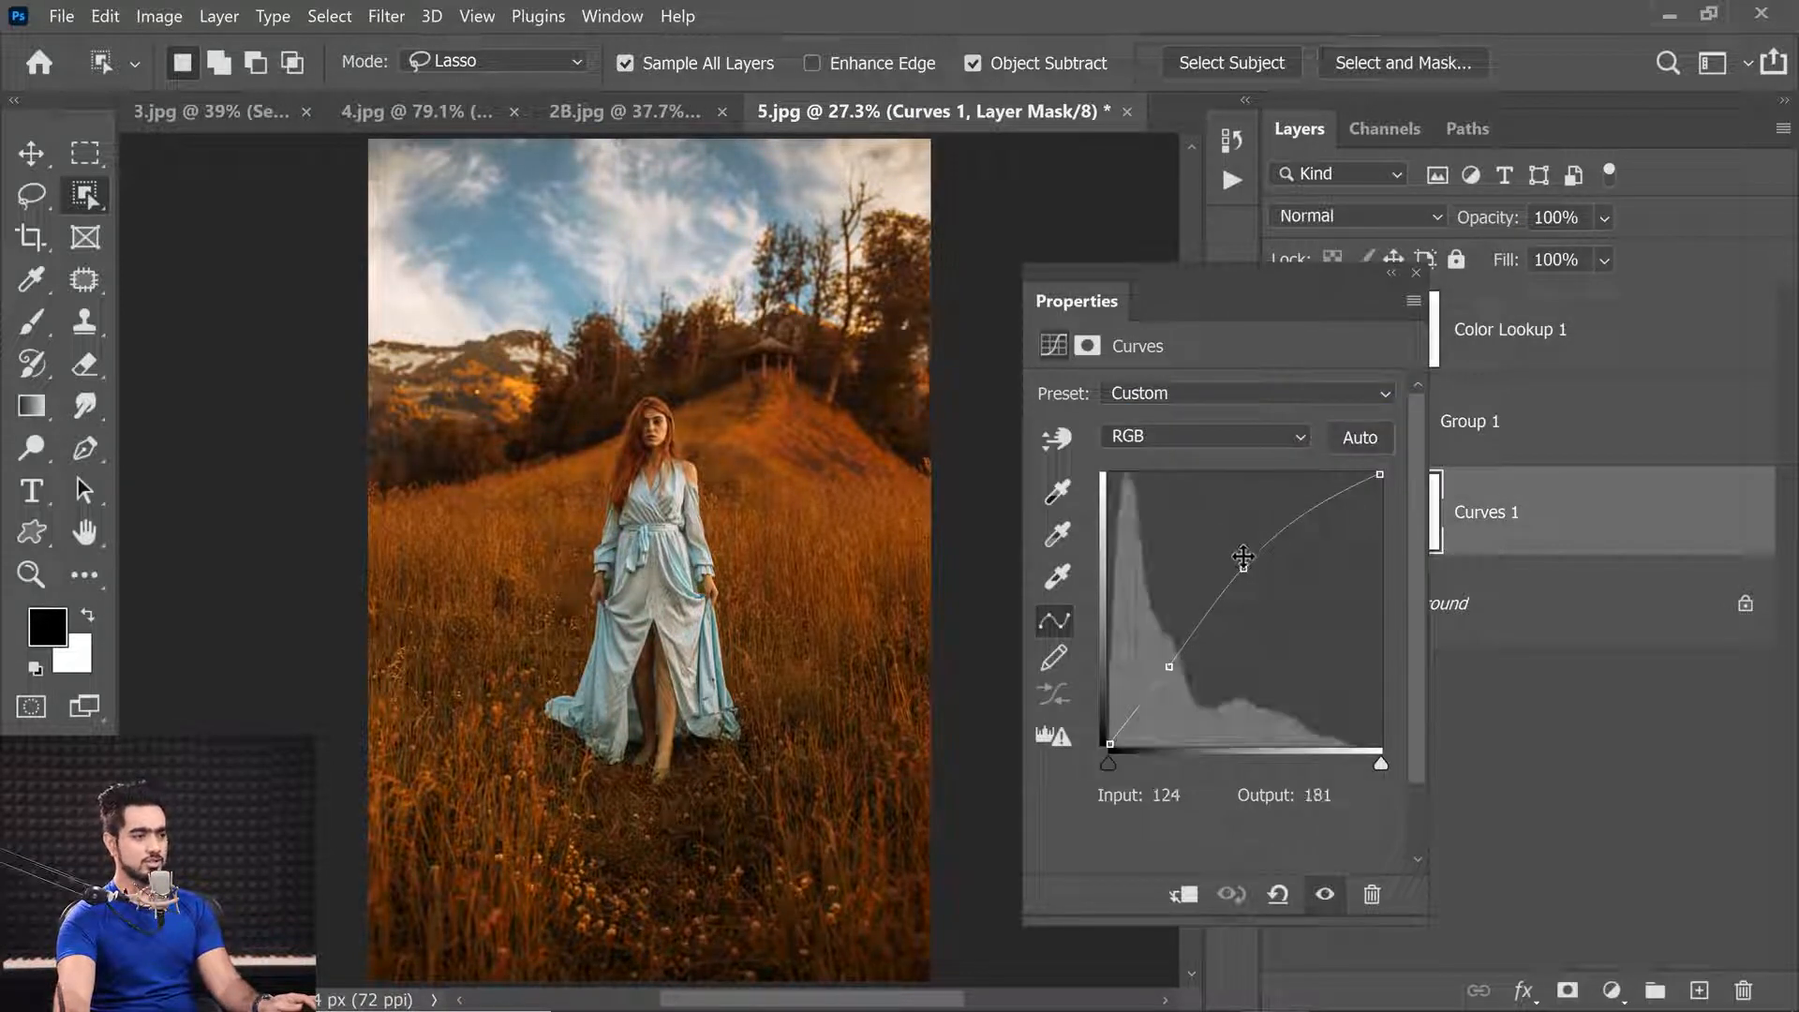
{"action": "left_click_drag", "start_coordinate": [1245, 569], "coordinate": [1357, 403]}
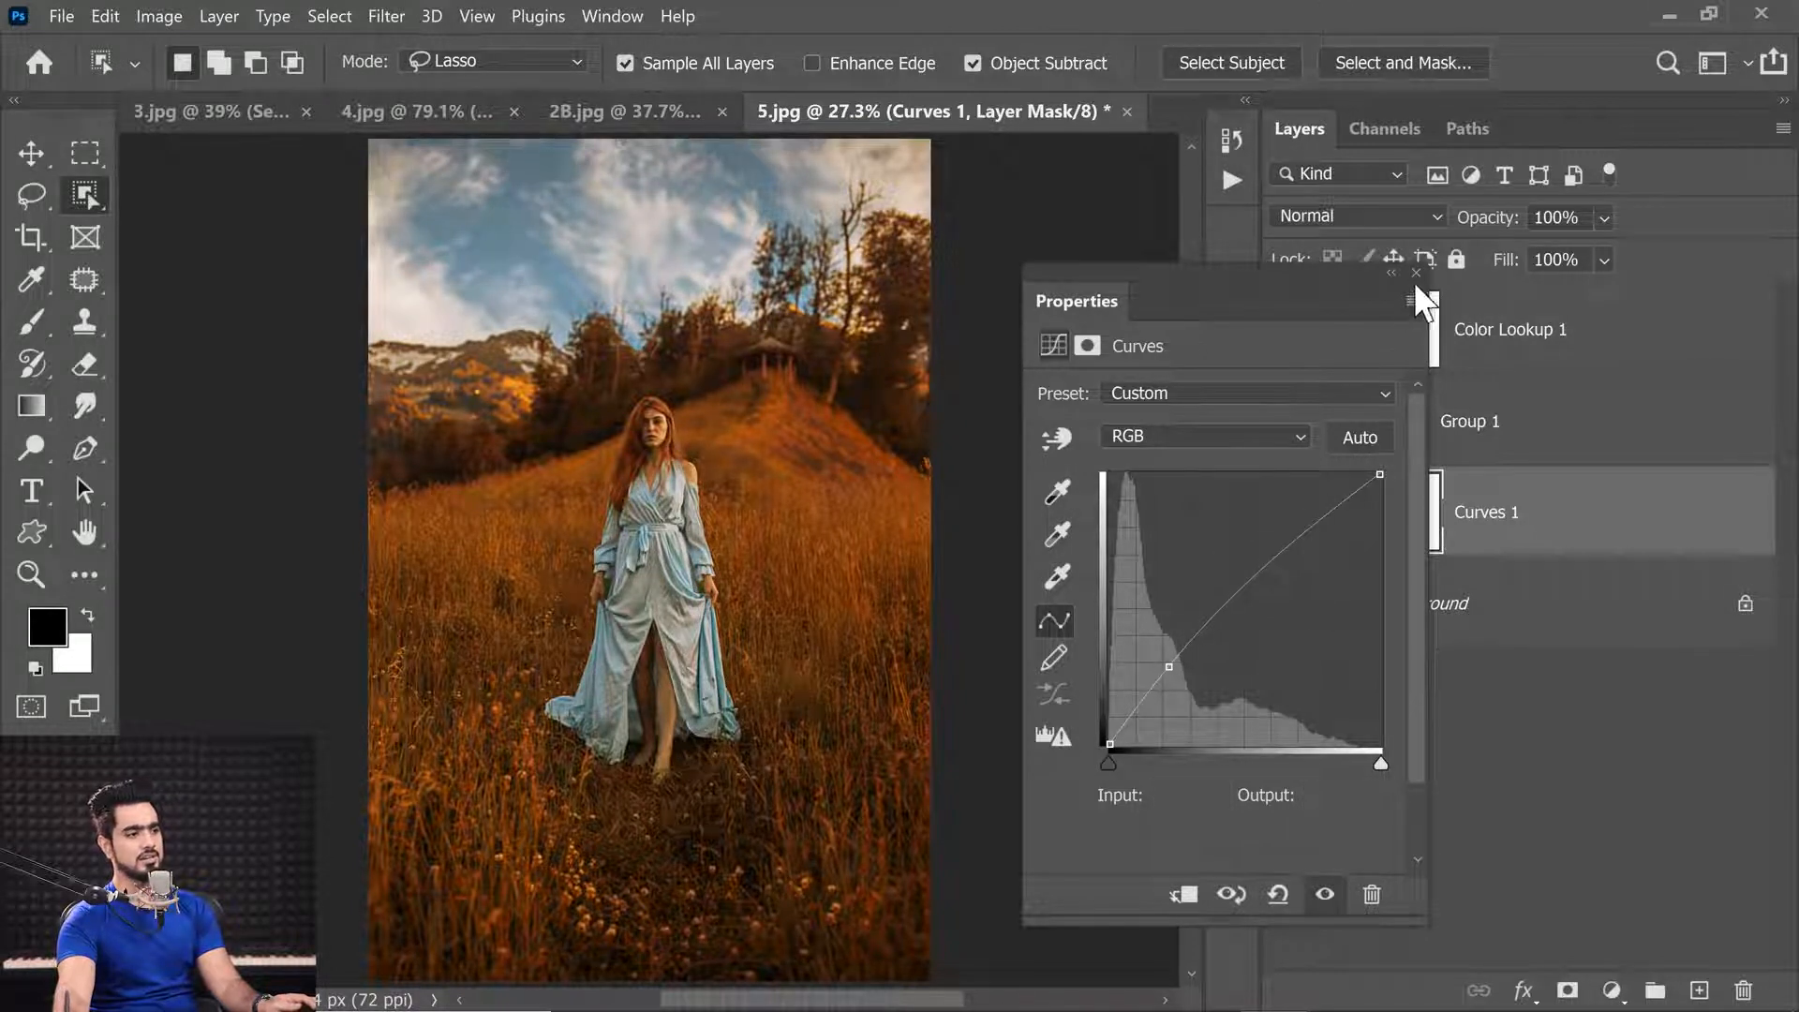
{"action": "key", "text": "ctrl+z"}
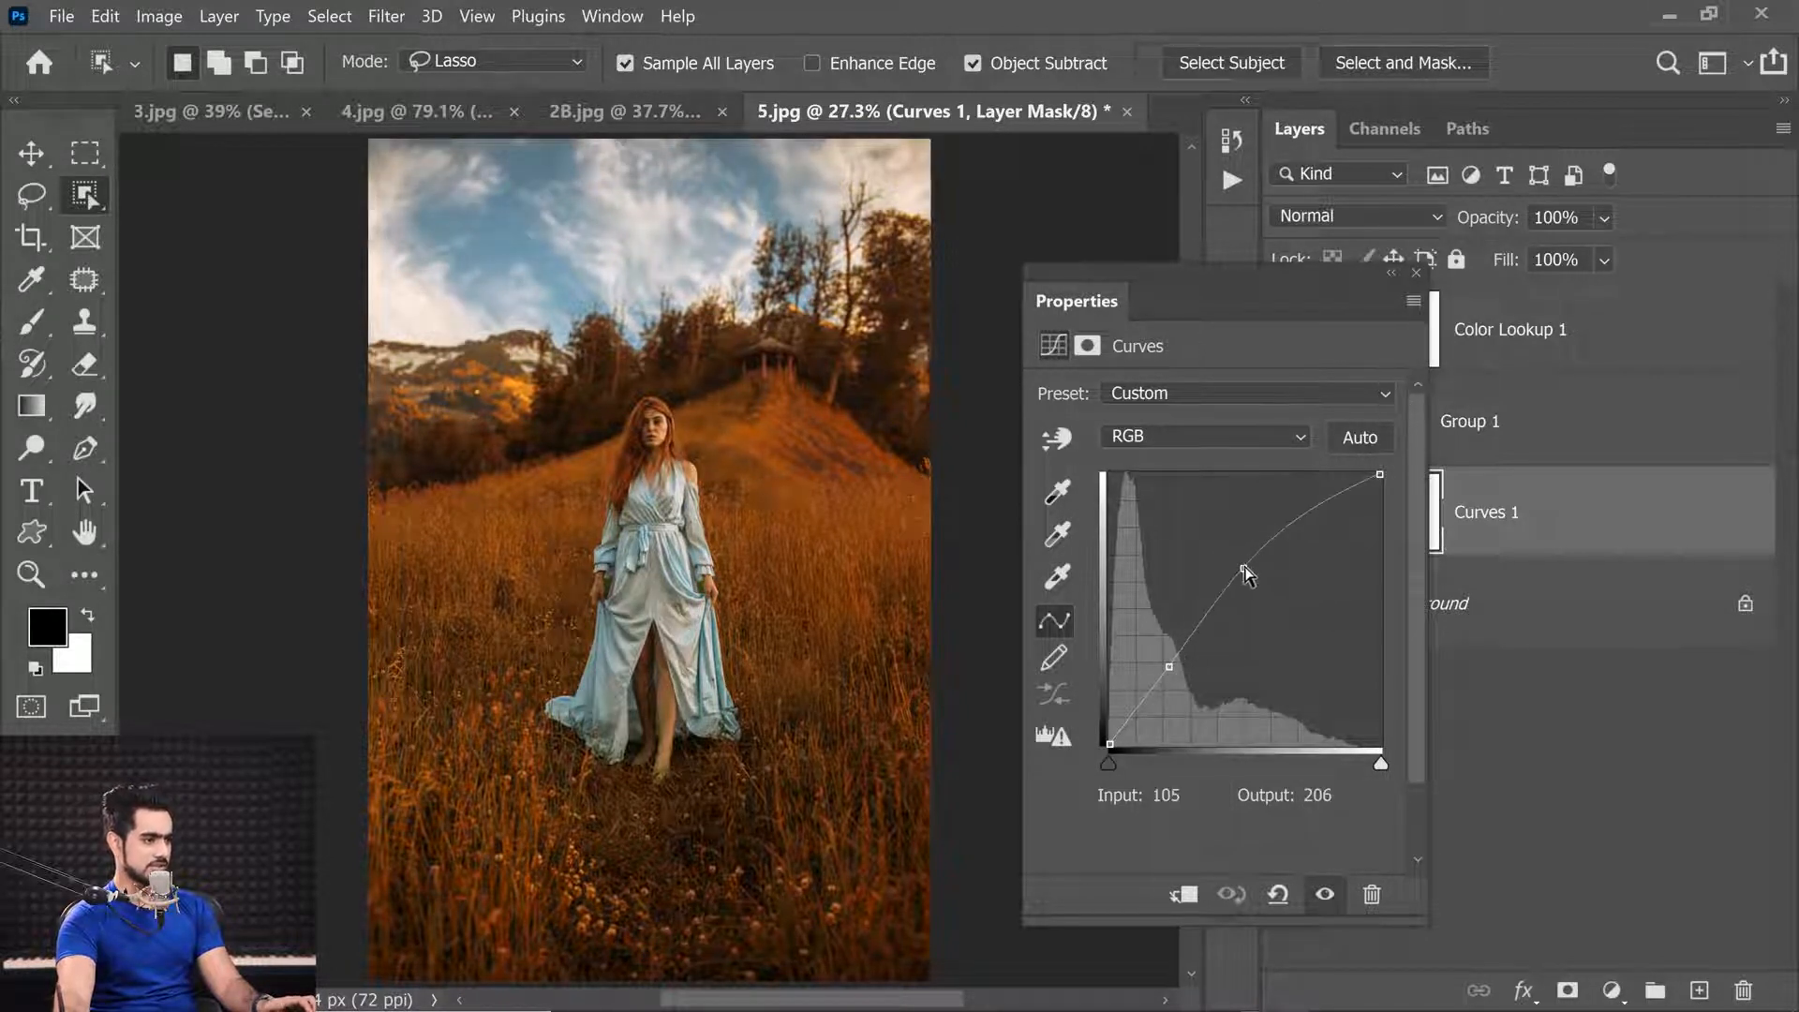
{"action": "left_click", "coordinate": [1243, 569]}
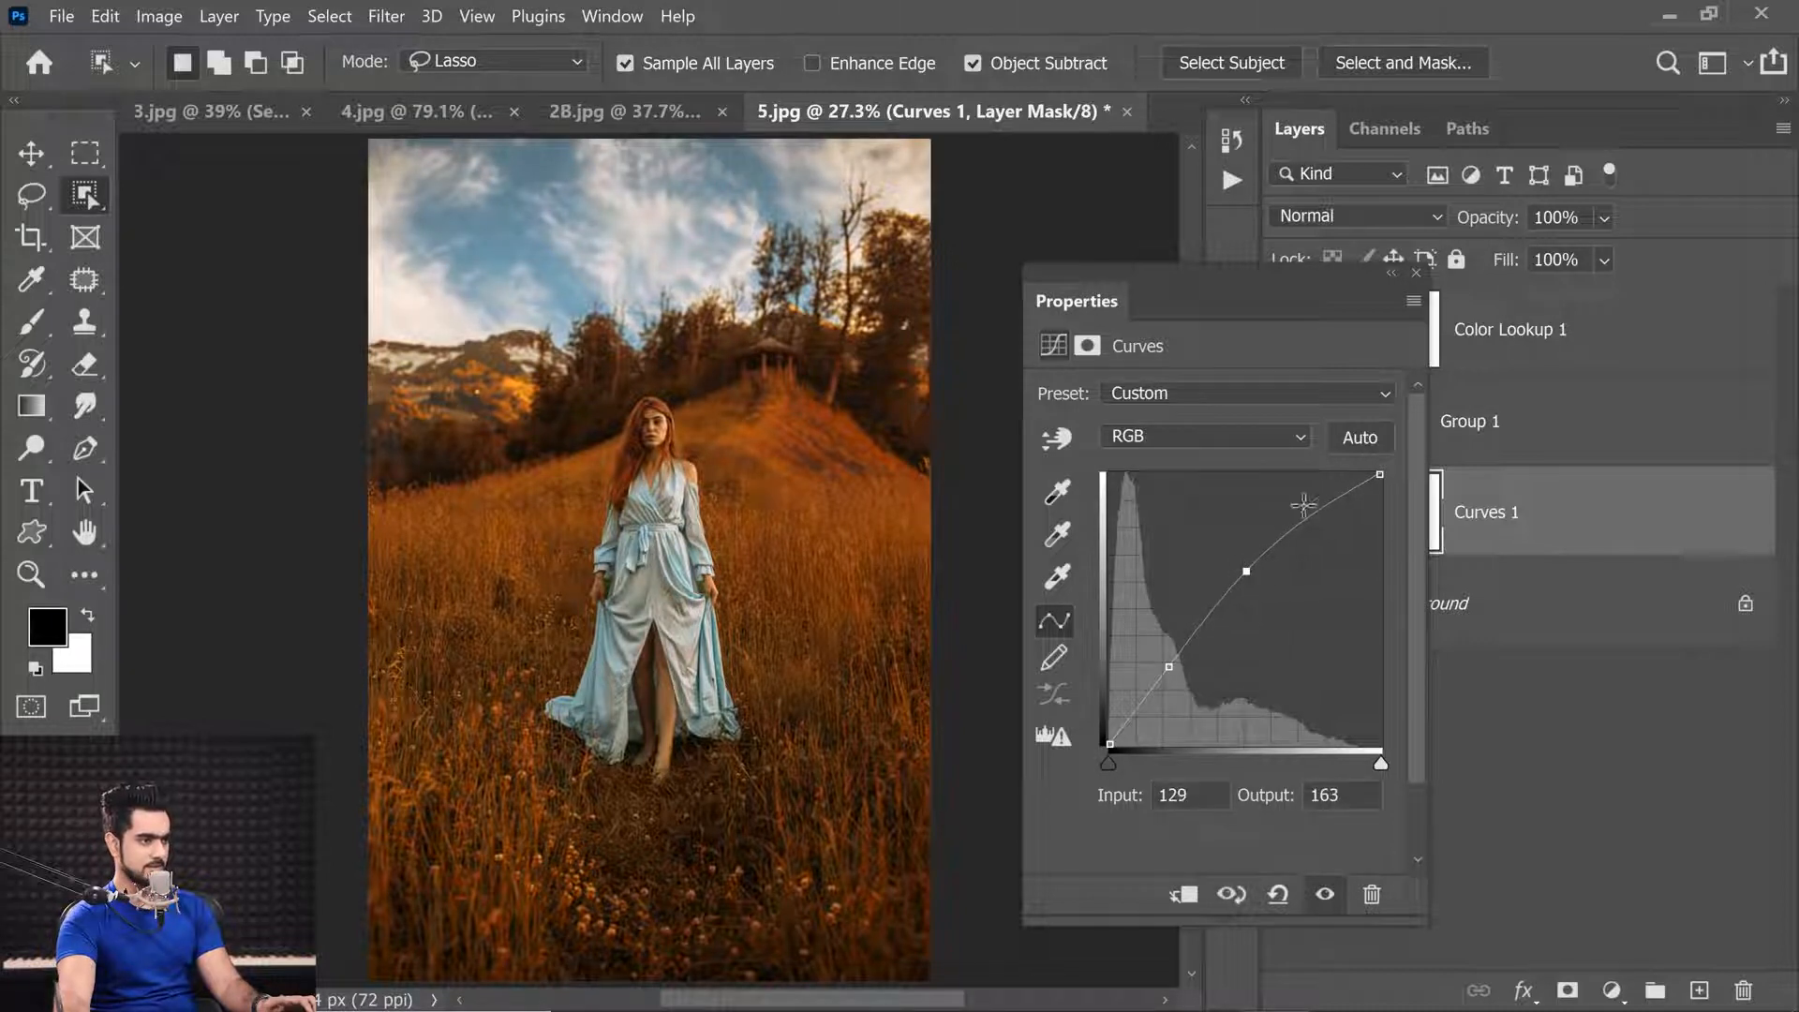
{"action": "left_click", "coordinate": [1391, 274]}
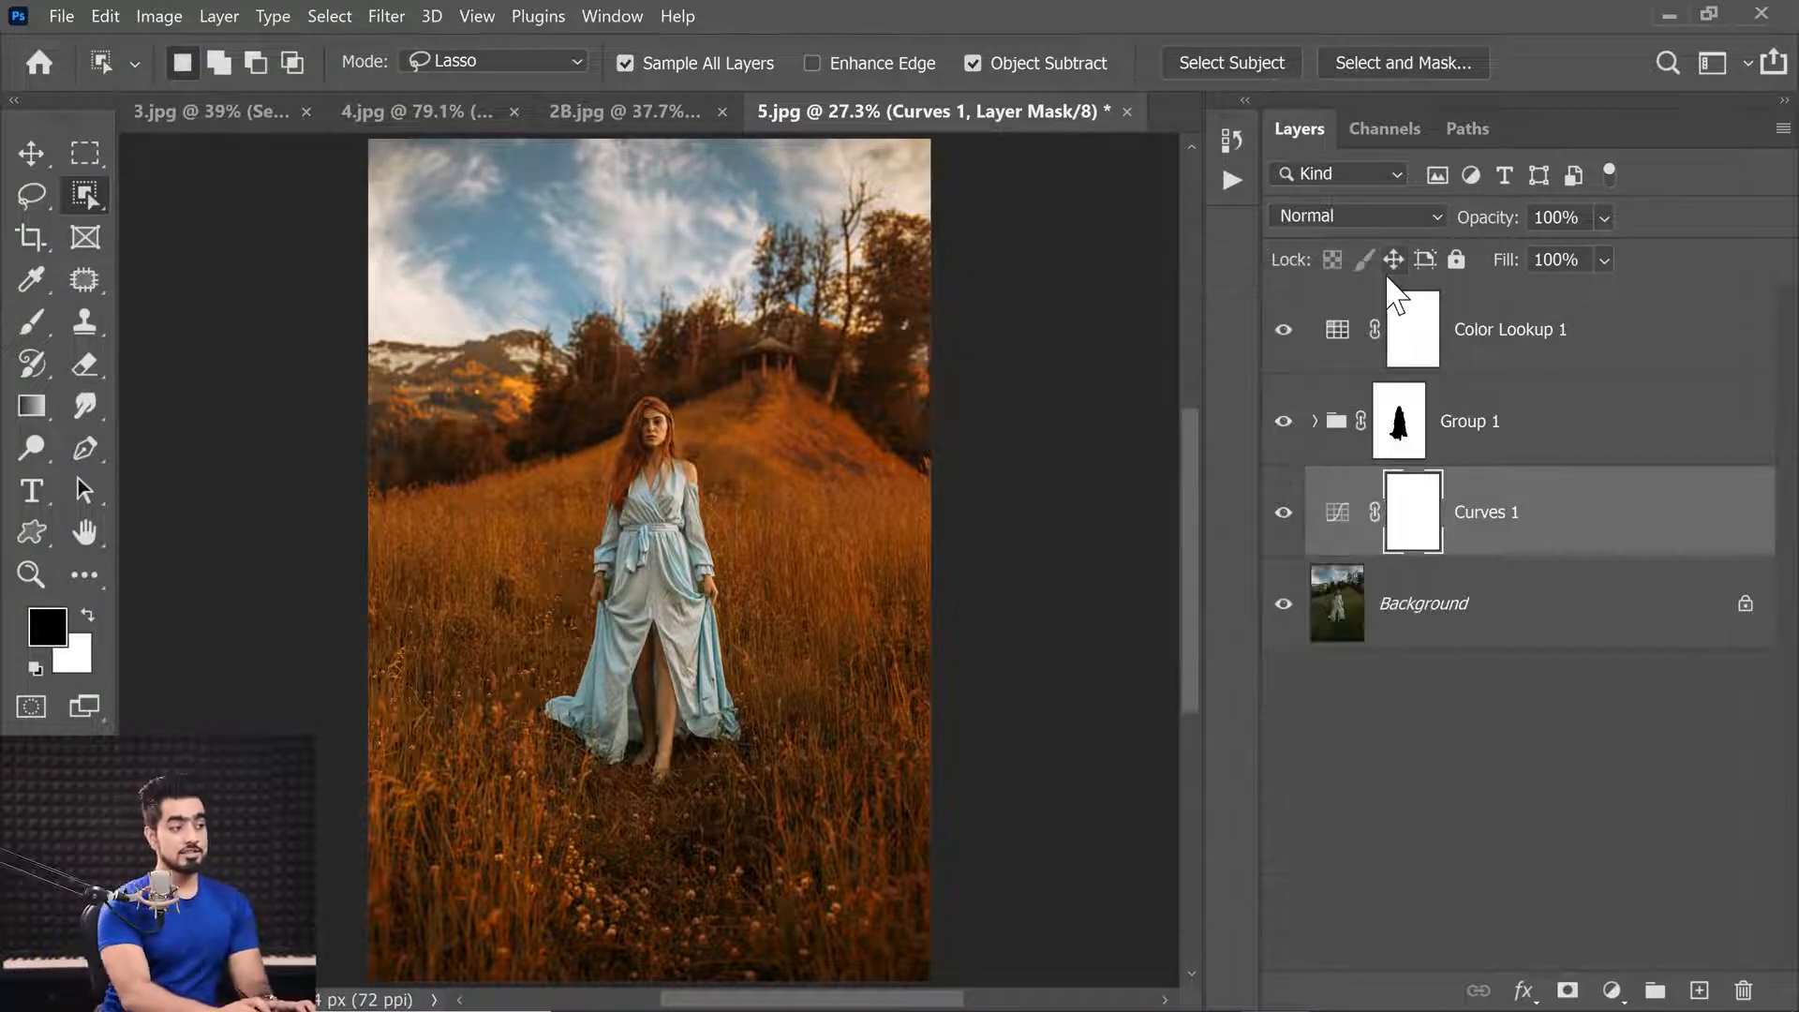